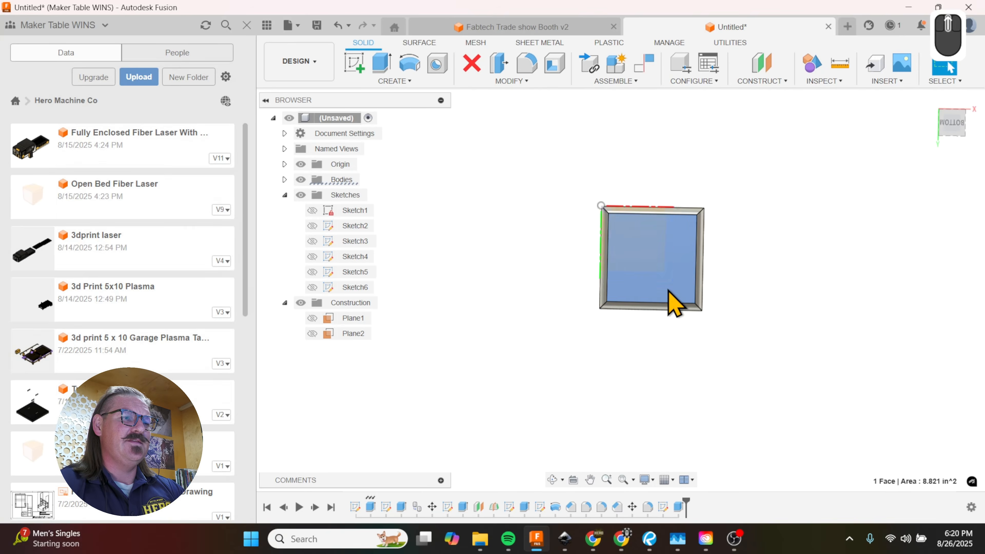
Step: Sketch a 5 by 5 in center rectangle on the bottle's bottom face, centred on the face
scroll(659, 282, up, 3)
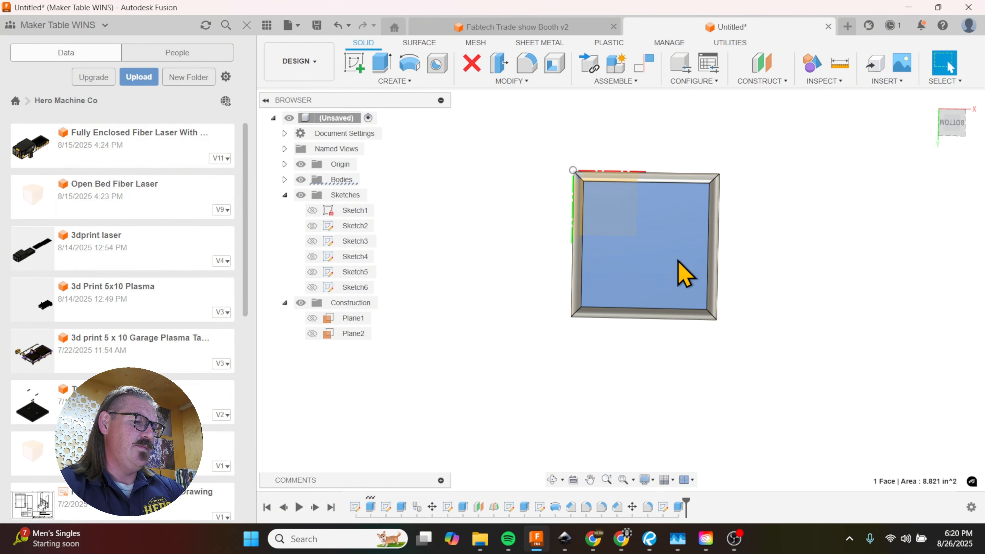
key(r)
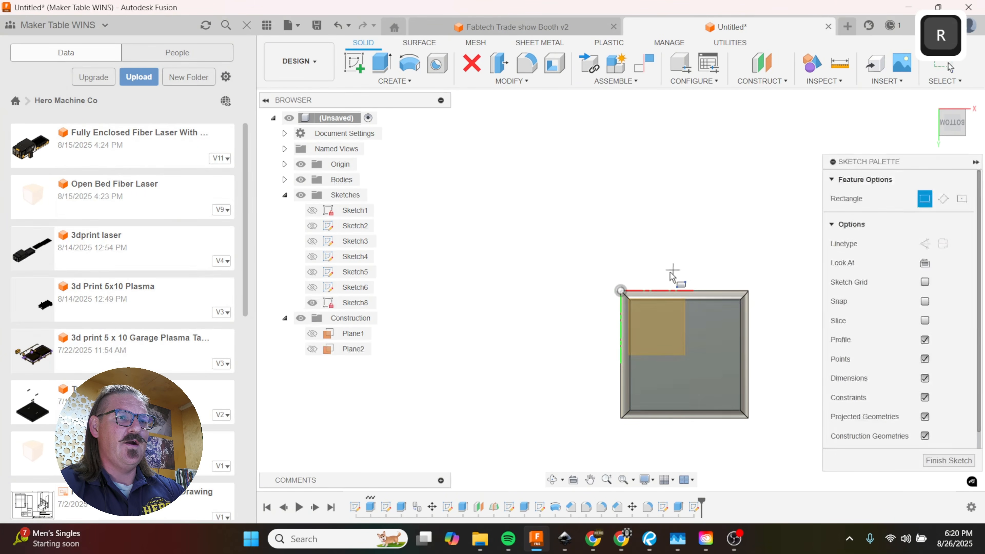
scroll(537, 267, down, 3)
scroll(617, 342, up, 2)
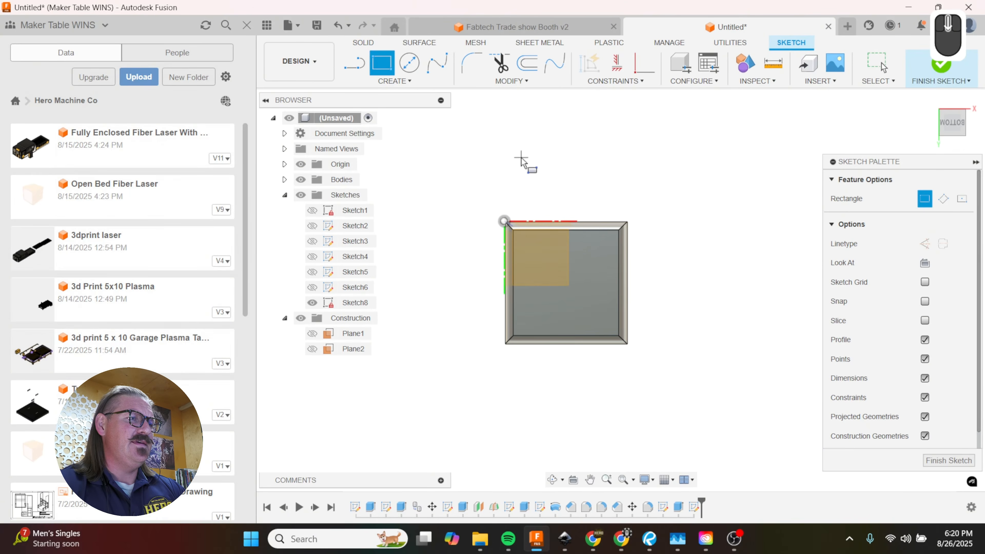
click(391, 82)
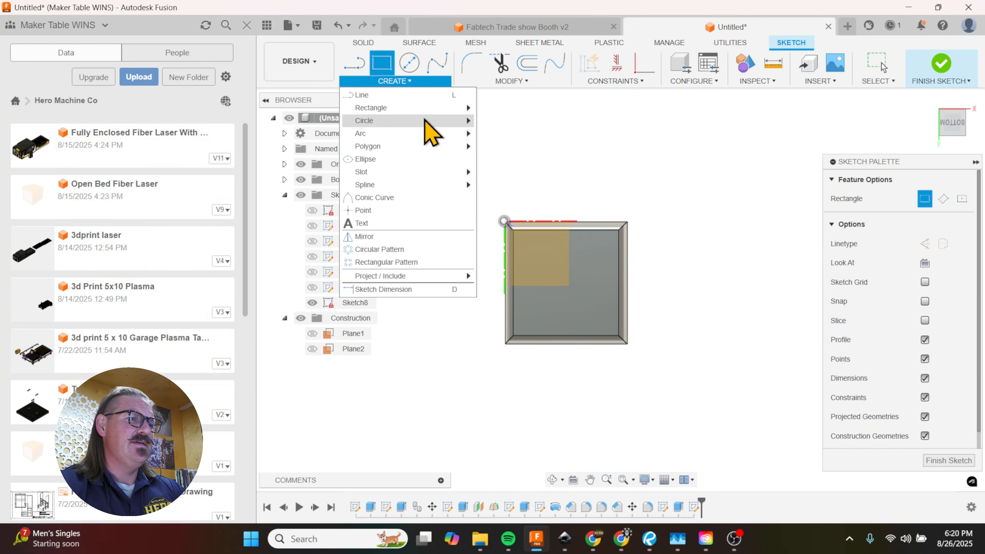
mouse_move(423, 109)
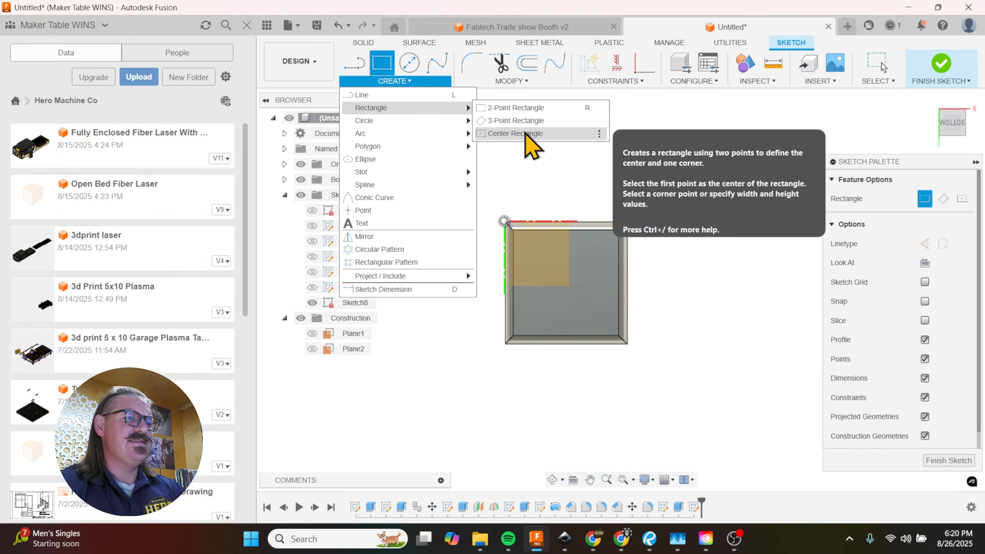
click(515, 134)
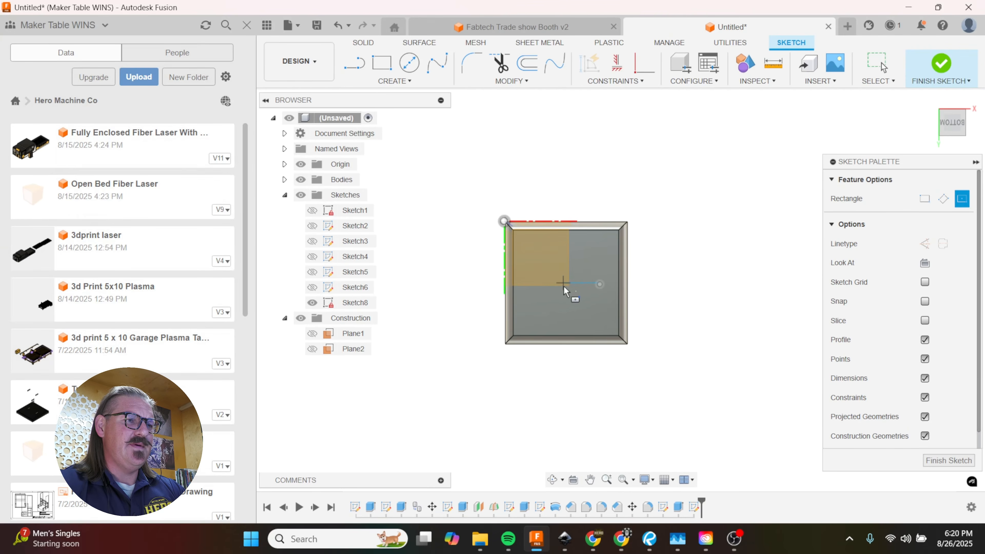
scroll(565, 286, up, 5)
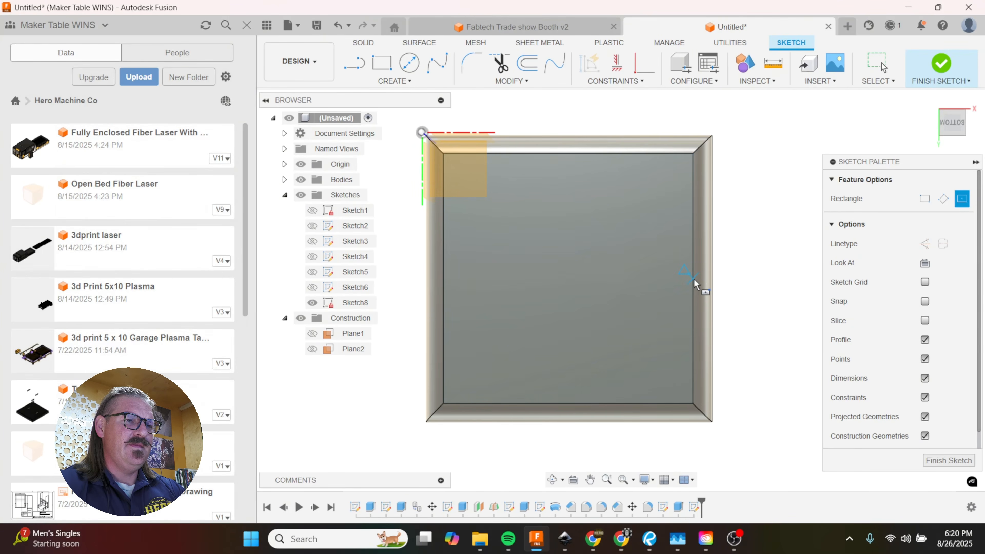
click(569, 280)
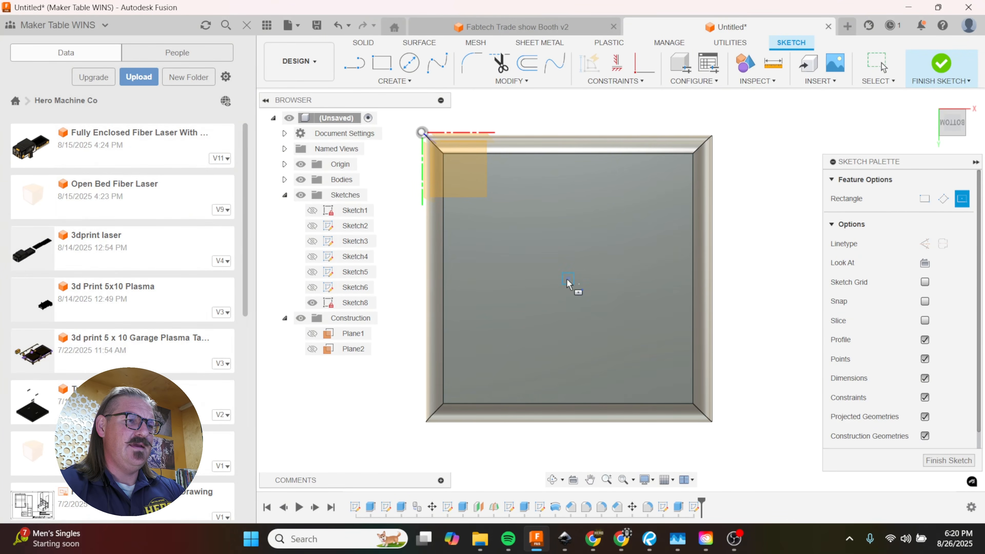
scroll(696, 381, down, 1)
scroll(696, 381, down, 3)
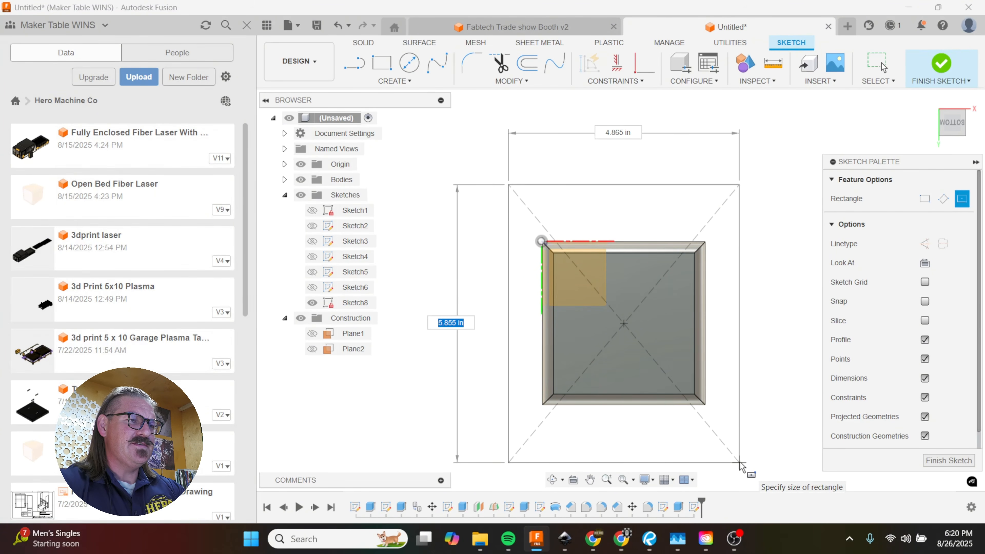
text(5)
key(Tab)
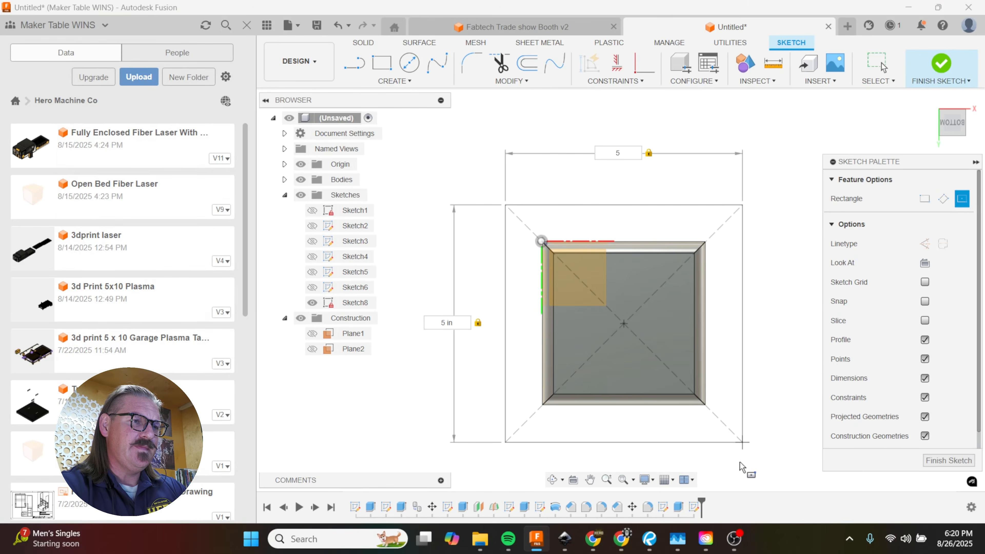
key(Return)
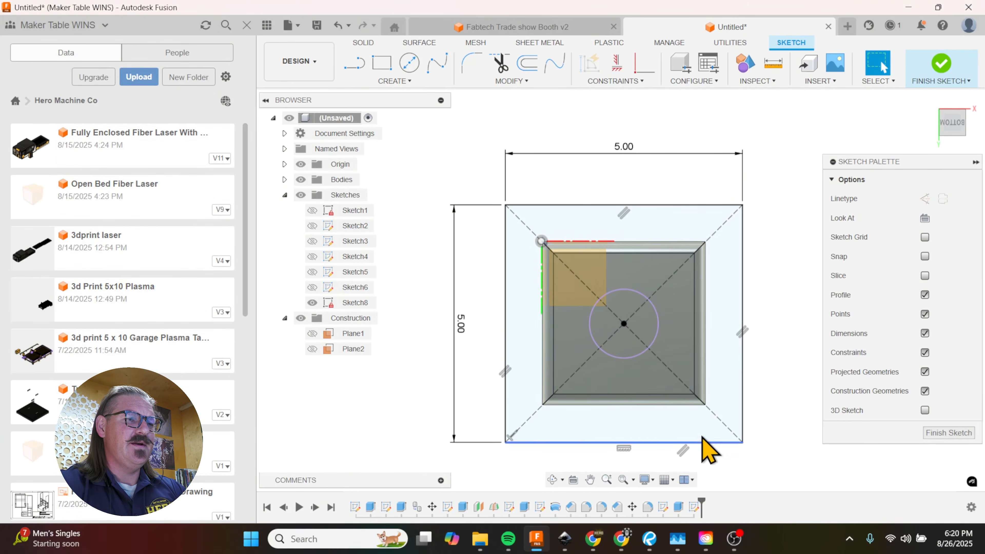
Step: Extrude all three profiles of the 5 in square 0.1875 in as a new body
click(687, 421)
key(e)
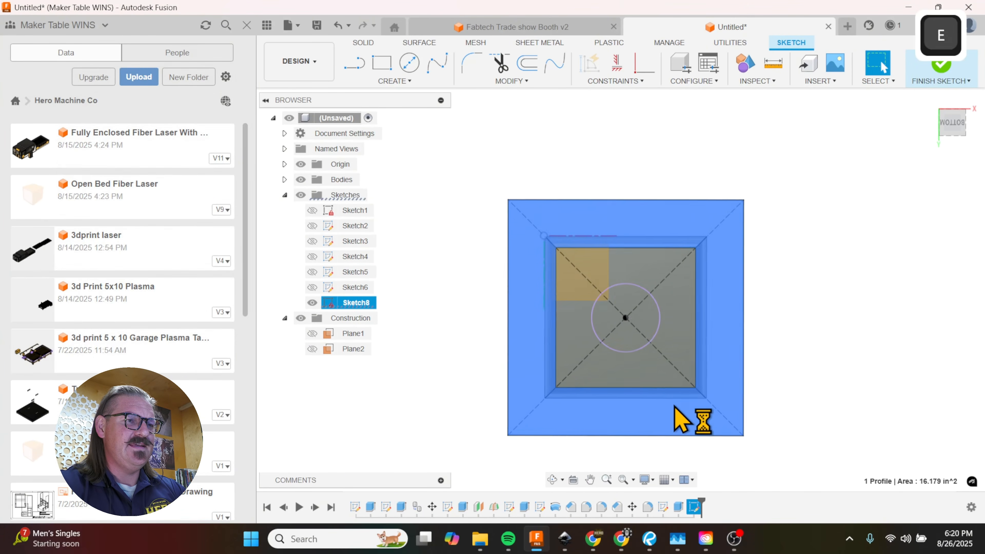
click(671, 303)
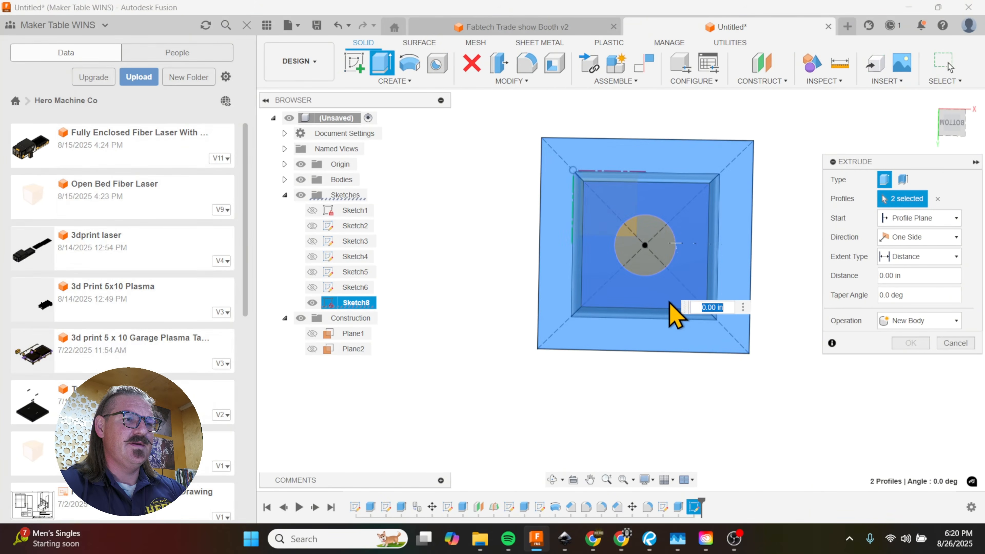
click(651, 253)
scroll(629, 310, up, 2)
scroll(652, 211, down, 4)
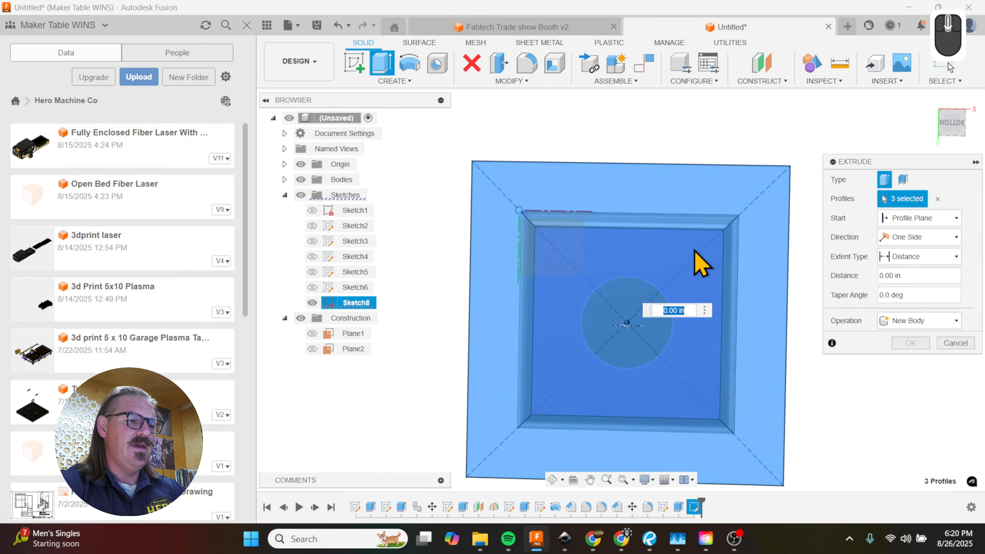
text(.1875)
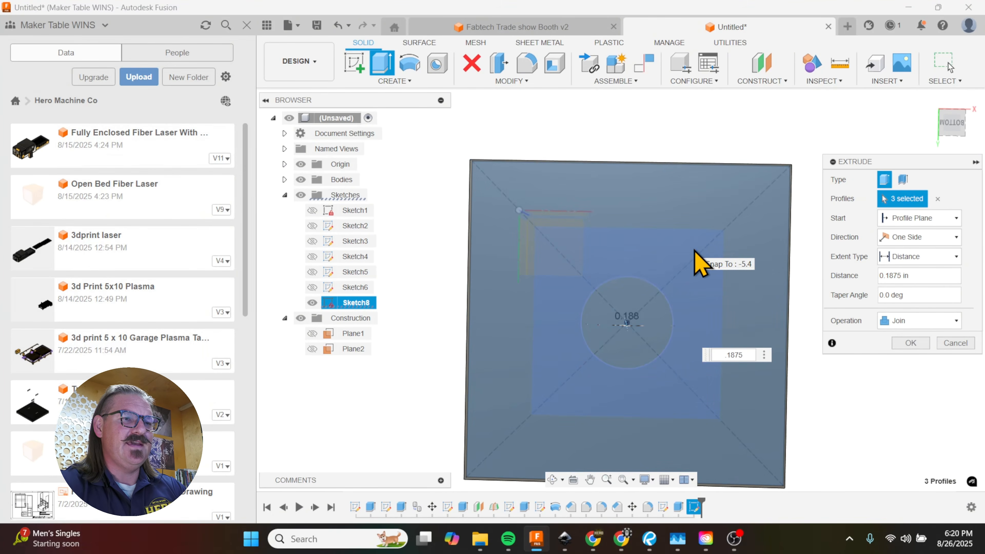
click(950, 322)
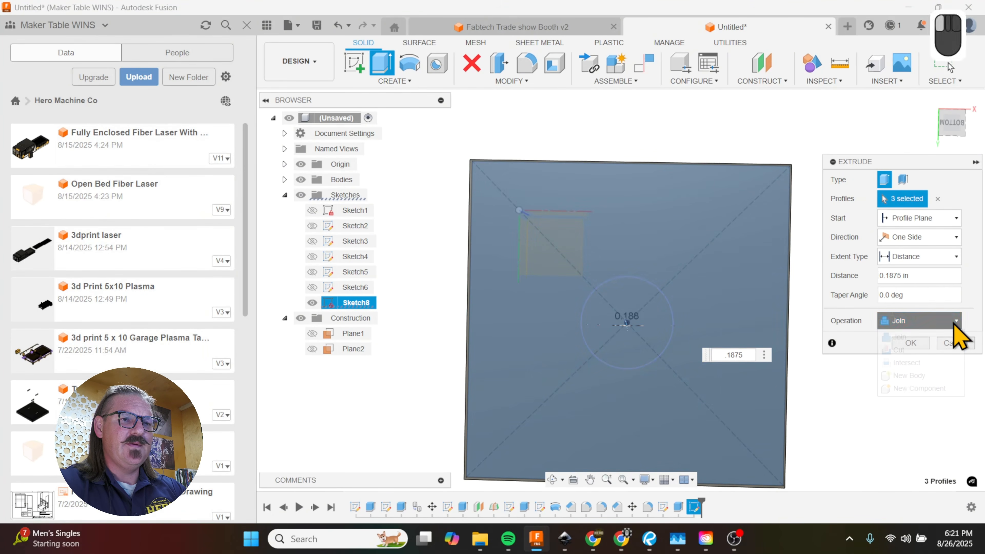
click(918, 375)
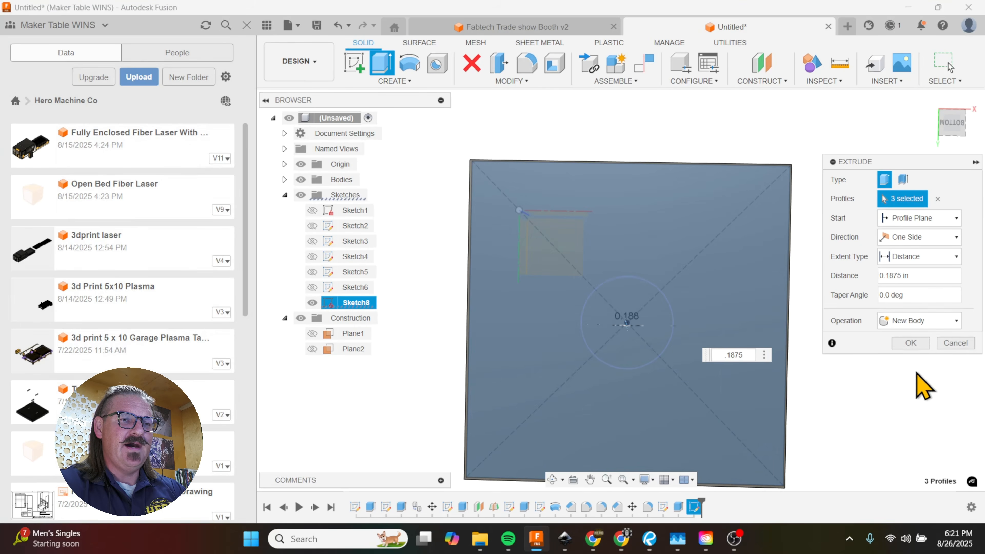
click(924, 343)
Step: Create an offset construction plane at 0 in on the base plate's front edge face
shift+middle_drag(726, 264, 680, 401)
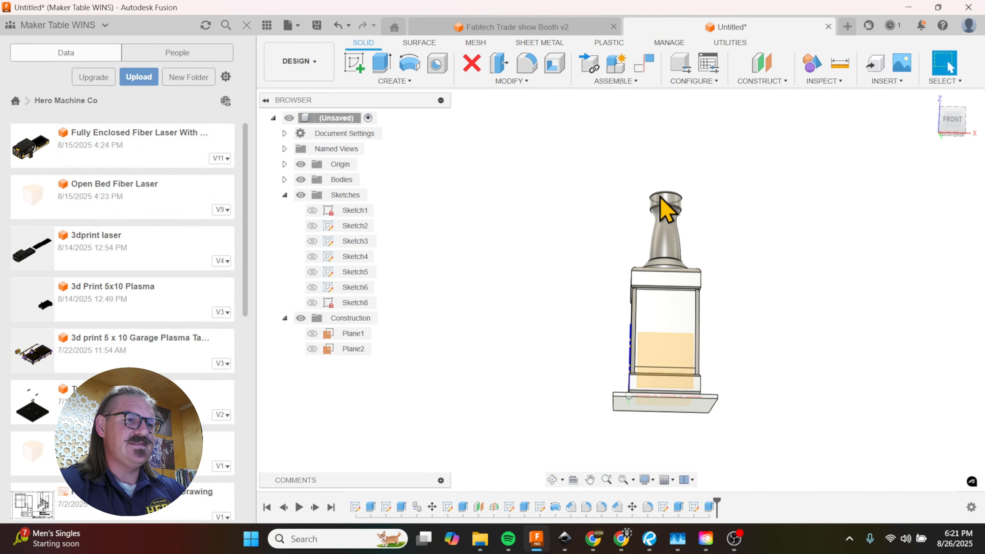
shift+middle_drag(677, 269, 716, 274)
scroll(710, 310, up, 3)
scroll(715, 352, down, 2)
scroll(679, 458, up, 6)
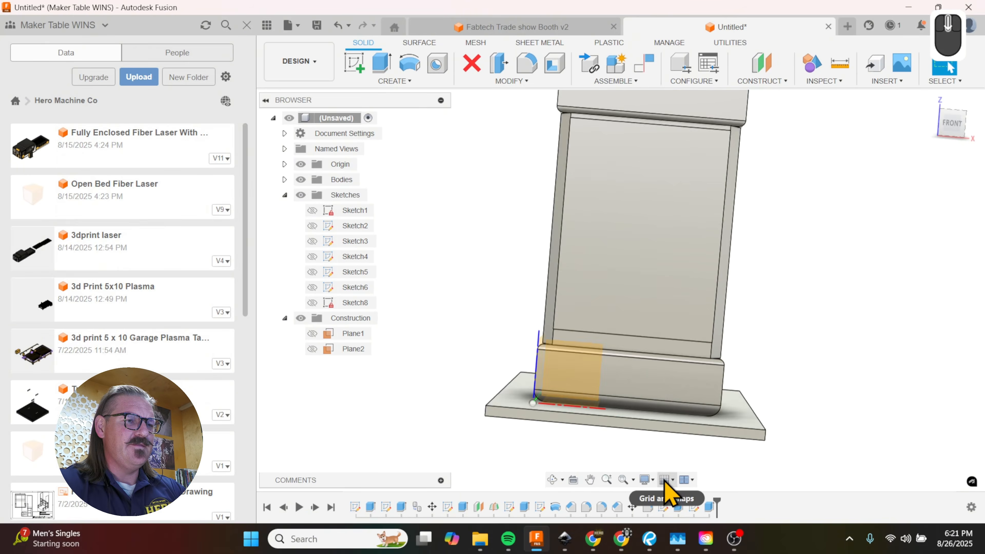
shift+middle_drag(736, 409, 712, 424)
scroll(620, 410, up, 4)
scroll(713, 426, up, 8)
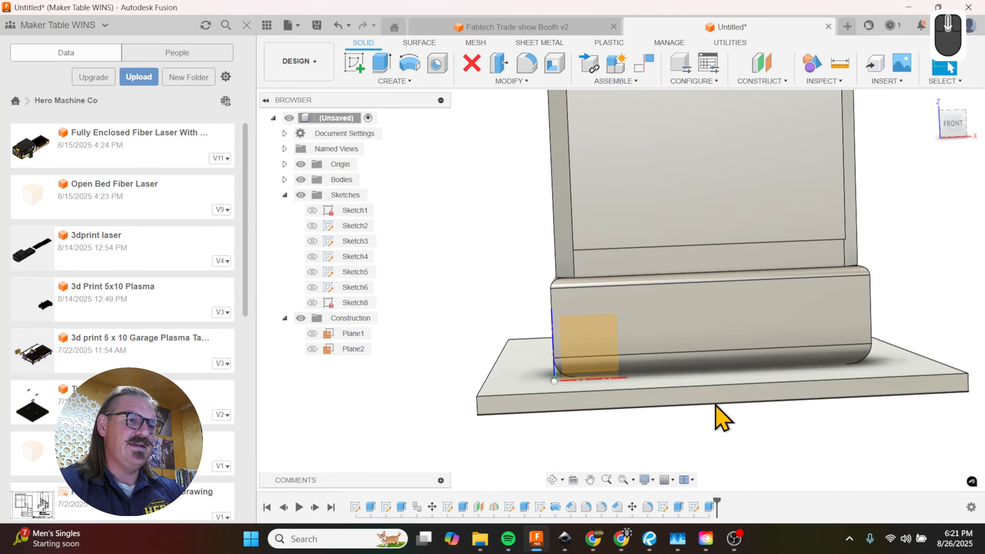
click(710, 402)
scroll(574, 438, down, 3)
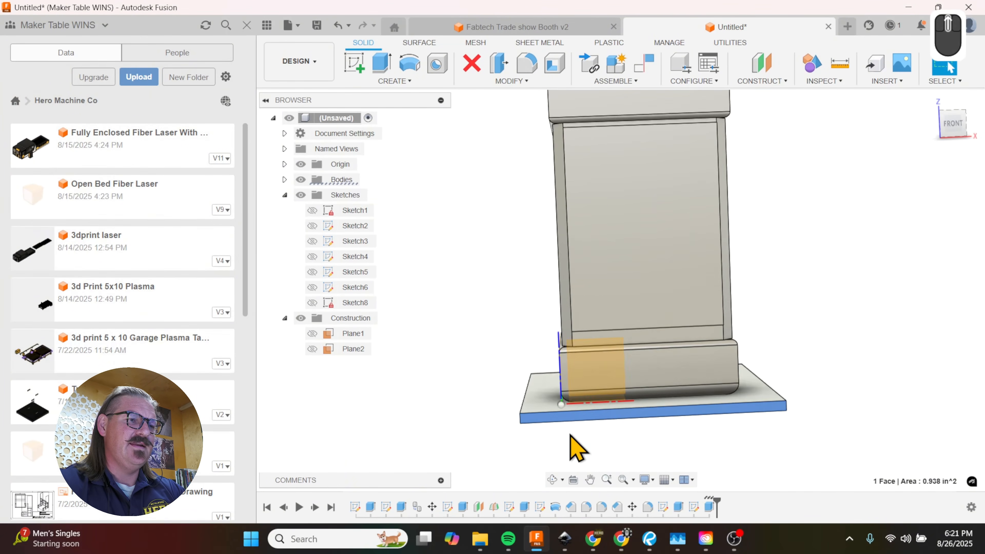
click(762, 67)
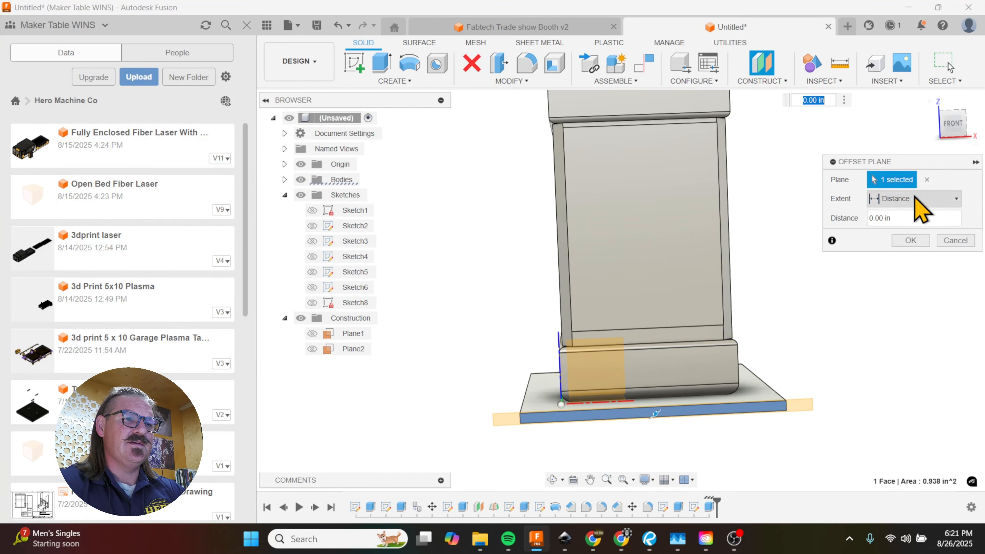
click(911, 242)
Step: Stretch the new construction plane upward from the base plate until it reaches the bottle's neck
scroll(796, 411, up, 5)
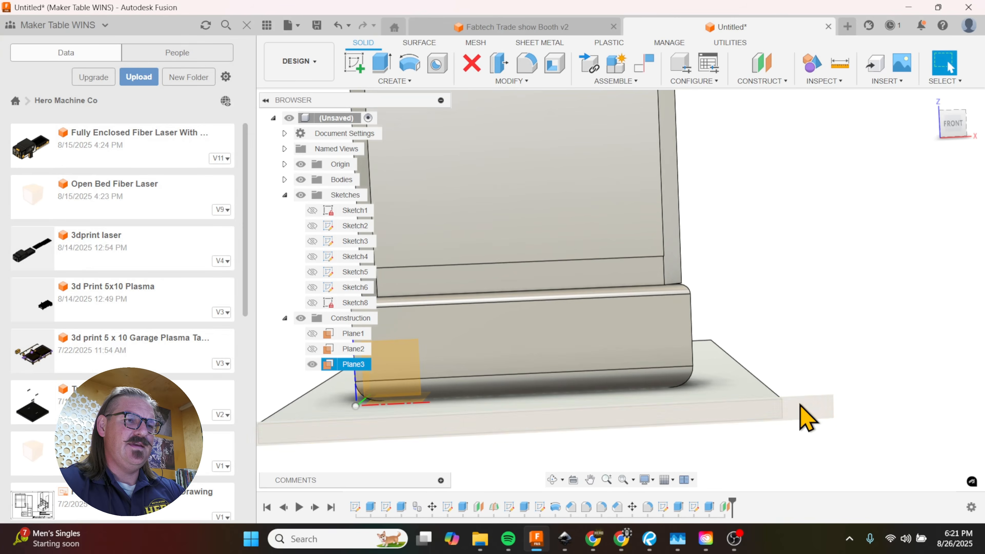
right_click(802, 416)
scroll(842, 404, down, 1)
drag(837, 390, 840, 82)
scroll(771, 365, up, 2)
scroll(770, 365, up, 1)
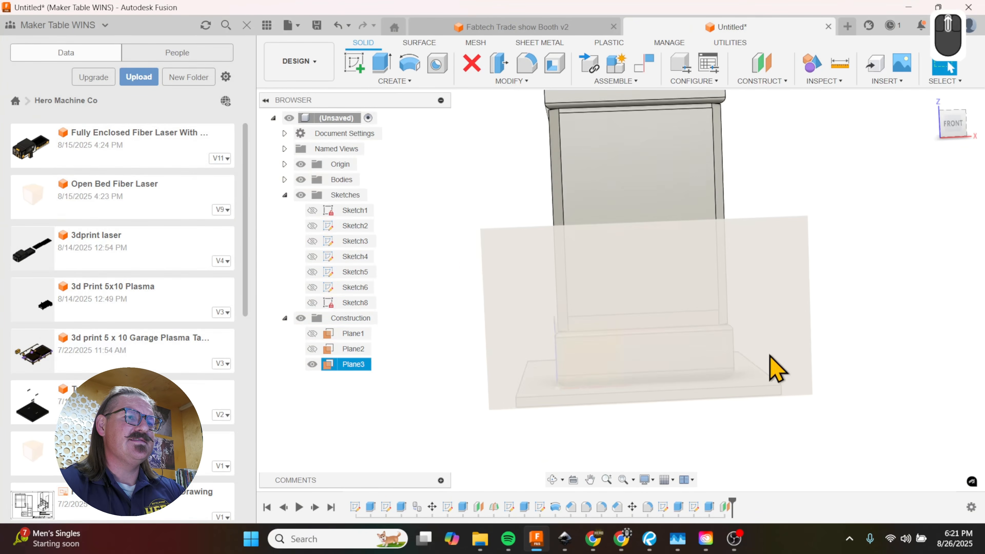
drag(808, 216, 814, 87)
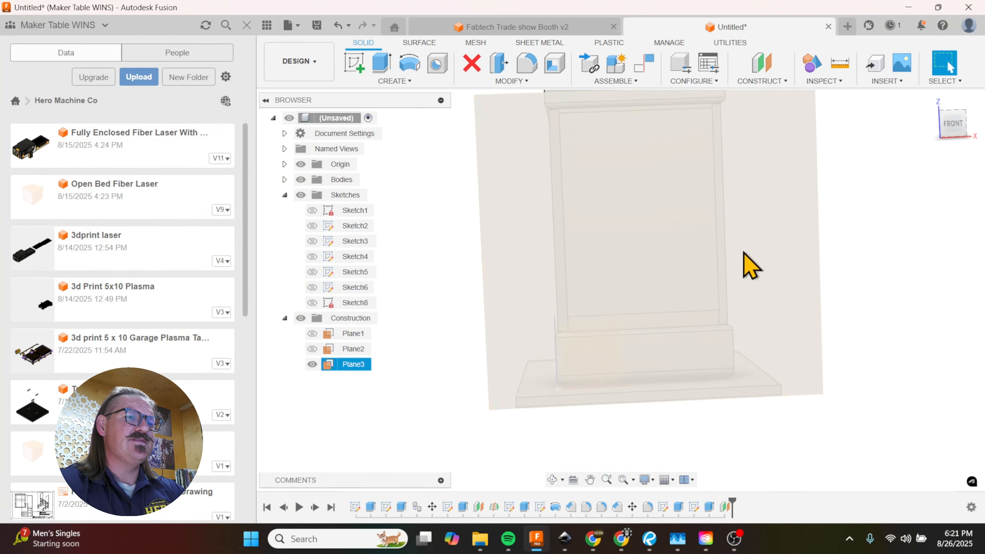
scroll(742, 334, up, 4)
scroll(717, 166, down, 2)
scroll(776, 252, down, 2)
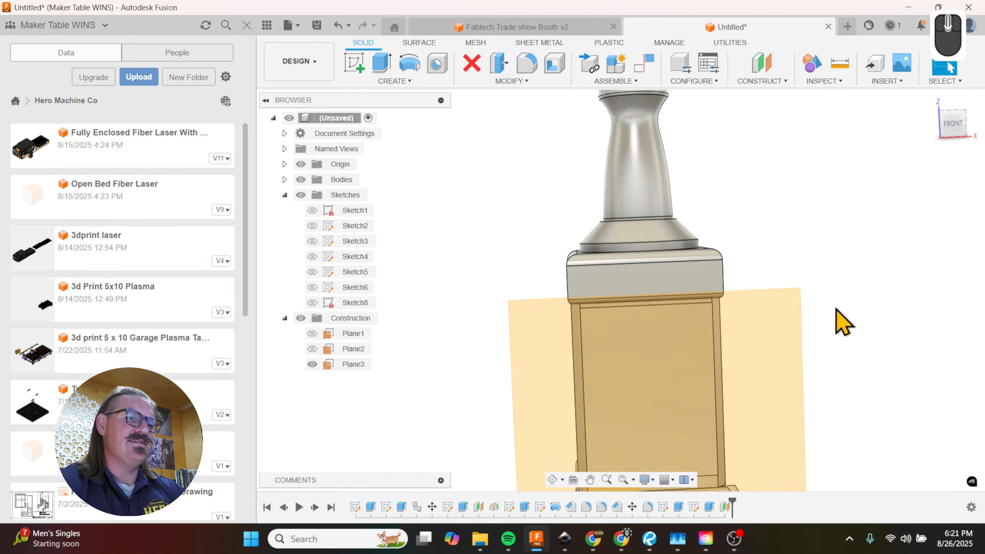
click(794, 294)
mouse_move(800, 299)
shift+middle_down()
mouse_move(780, 101)
mouse_move(629, 388)
mouse_move(682, 384)
mouse_move(720, 365)
mouse_move(726, 382)
shift+middle_up()
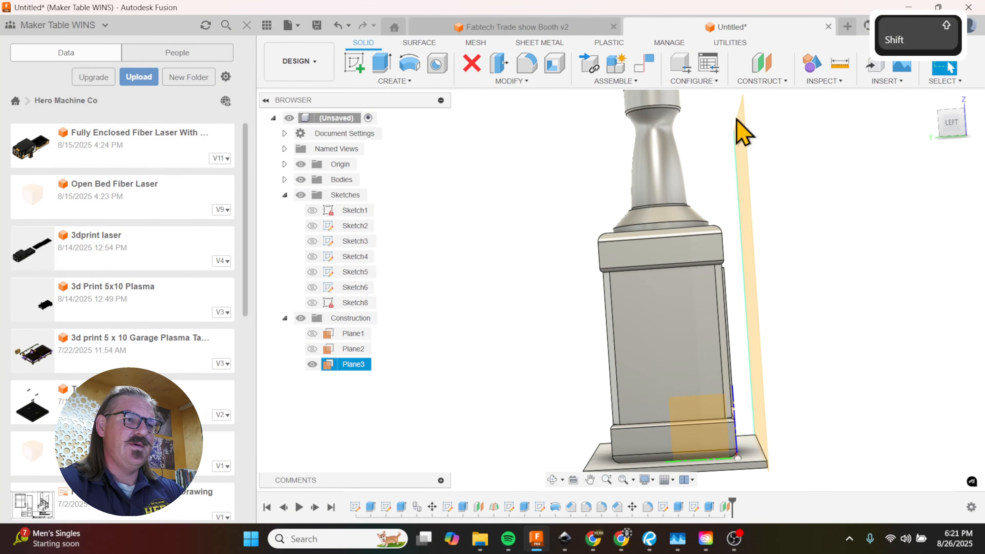
Step: Look at the model from the front and start a rectangle sketch on the stretched construction plane
shift+middle_drag(851, 379, 760, 373)
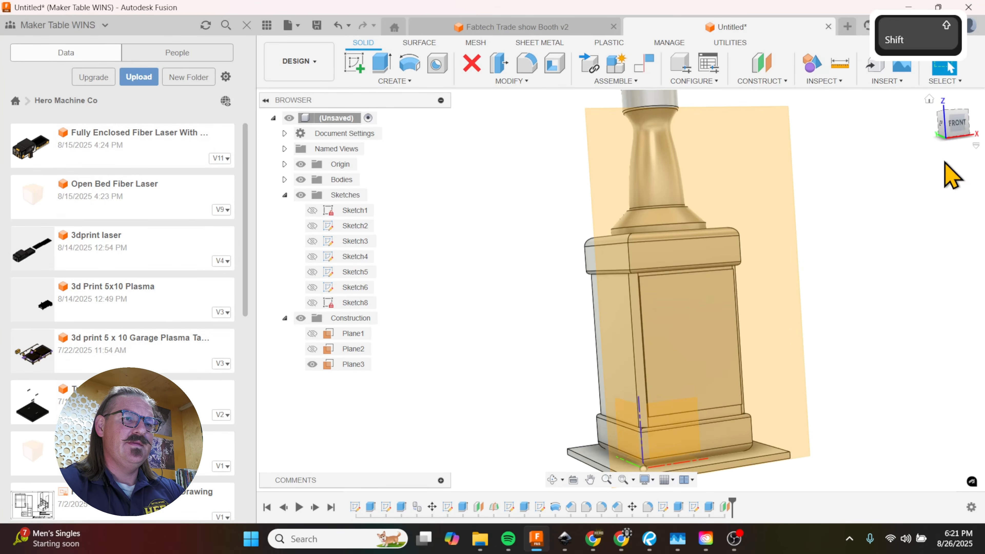
click(957, 123)
scroll(528, 223, up, 5)
scroll(713, 424, down, 5)
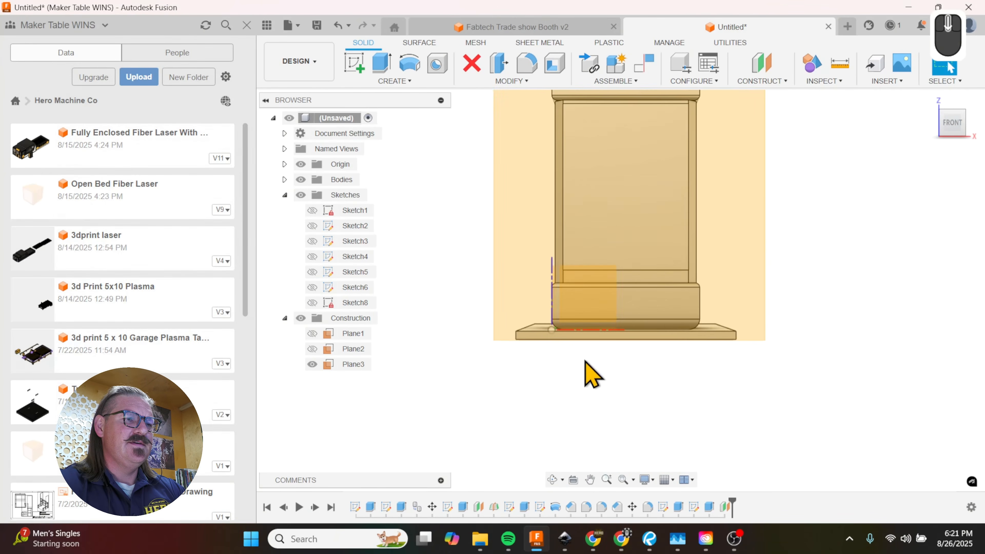
scroll(575, 459, up, 3)
scroll(567, 322, down, 4)
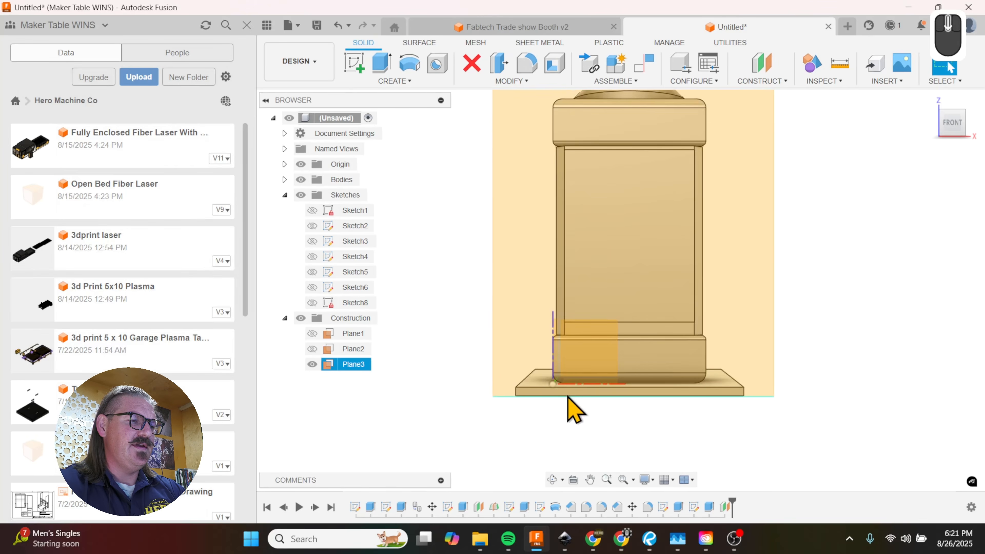
key(r)
scroll(540, 395, down, 3)
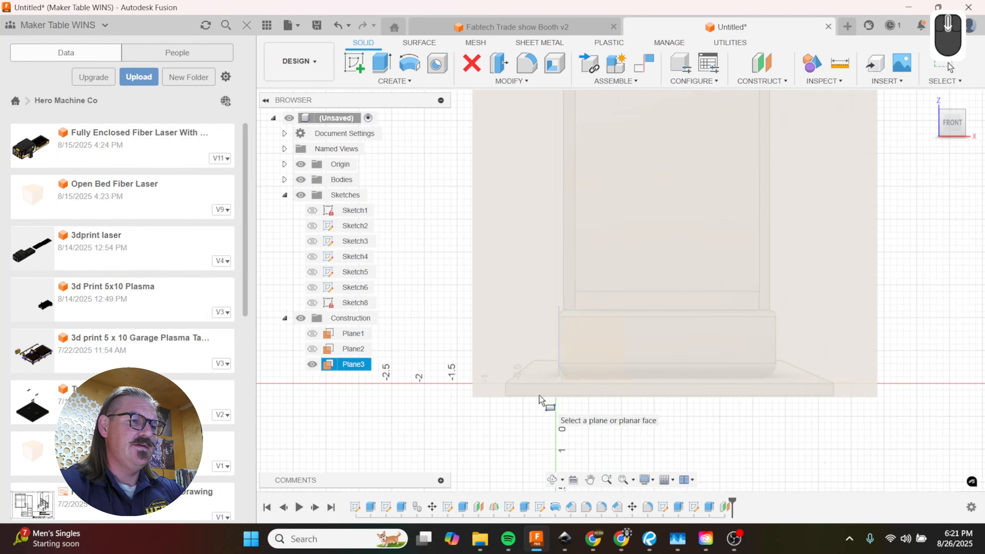
click(543, 400)
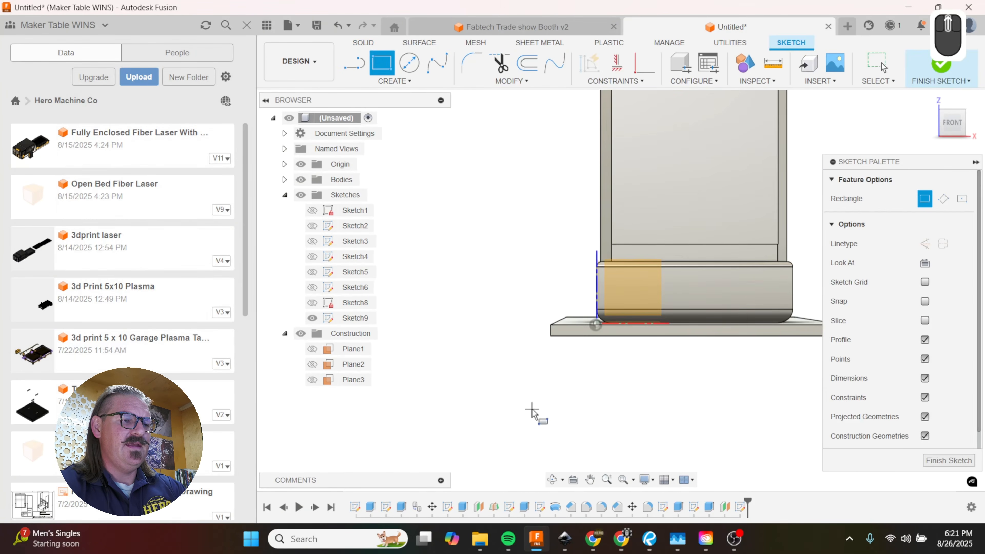
Step: Project the base plate's front edge face into the sketch
key(p)
scroll(617, 369, down, 3)
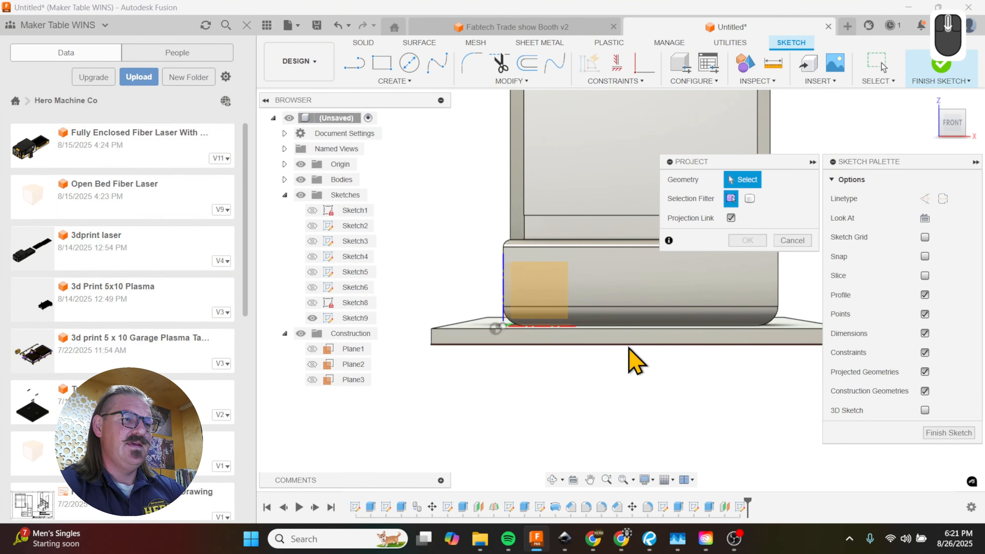
click(613, 341)
scroll(502, 439, up, 5)
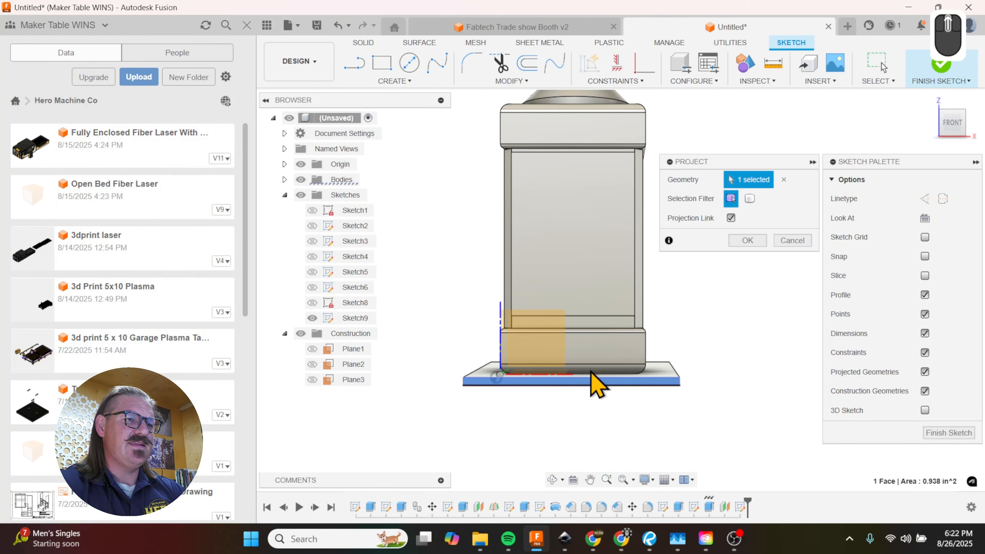
click(746, 240)
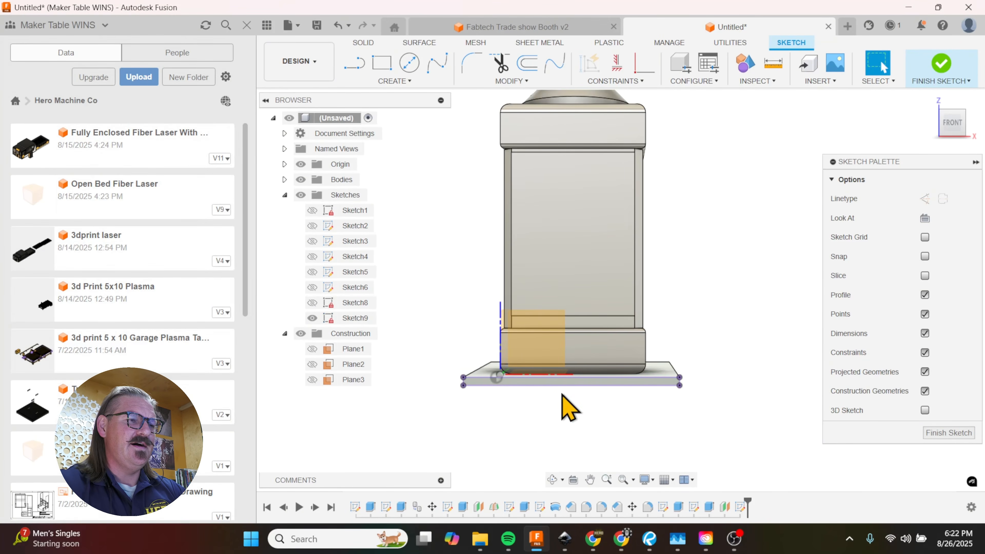
scroll(481, 331, down, 3)
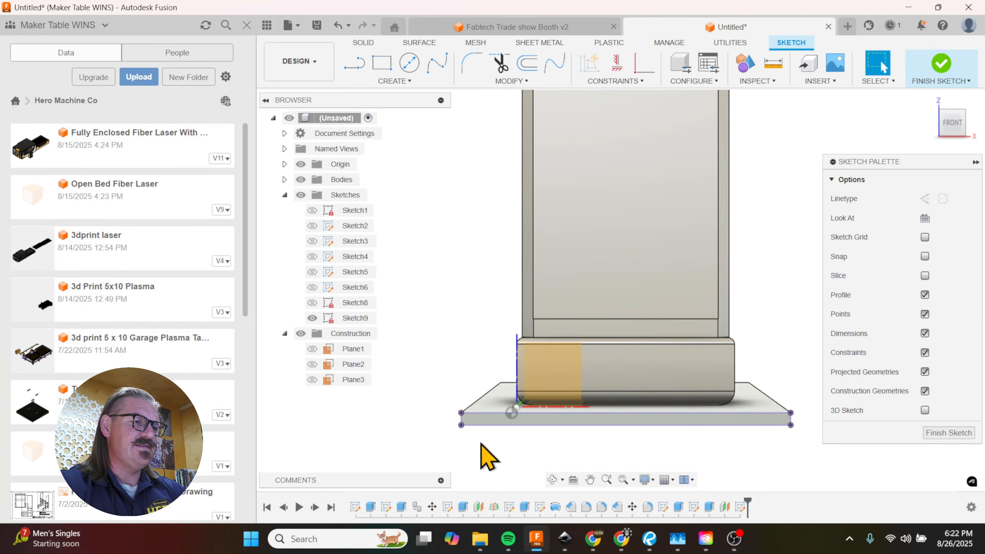
key(r)
click(462, 412)
scroll(464, 415, up, 4)
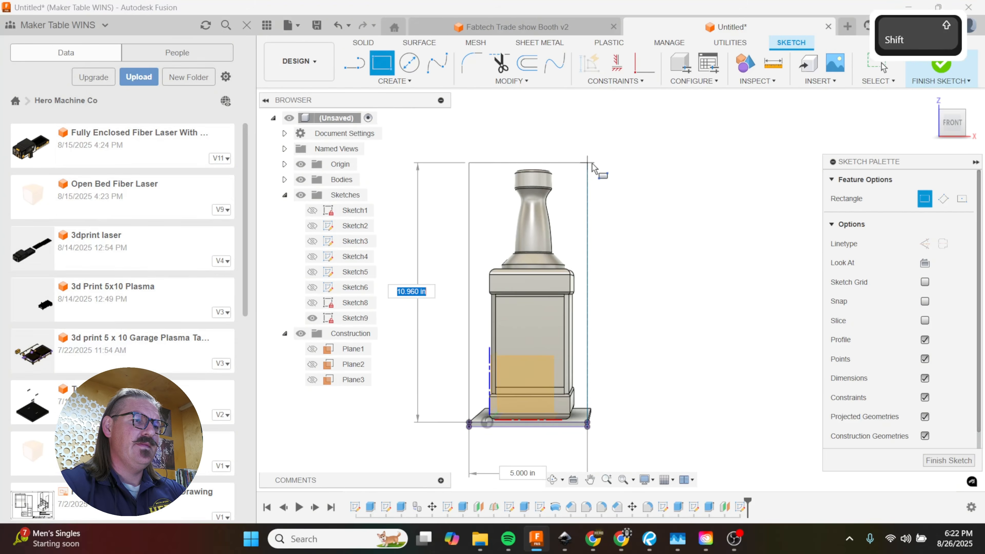
shift+middle_drag(591, 163, 597, 162)
scroll(597, 163, down, 1)
scroll(598, 166, down, 1)
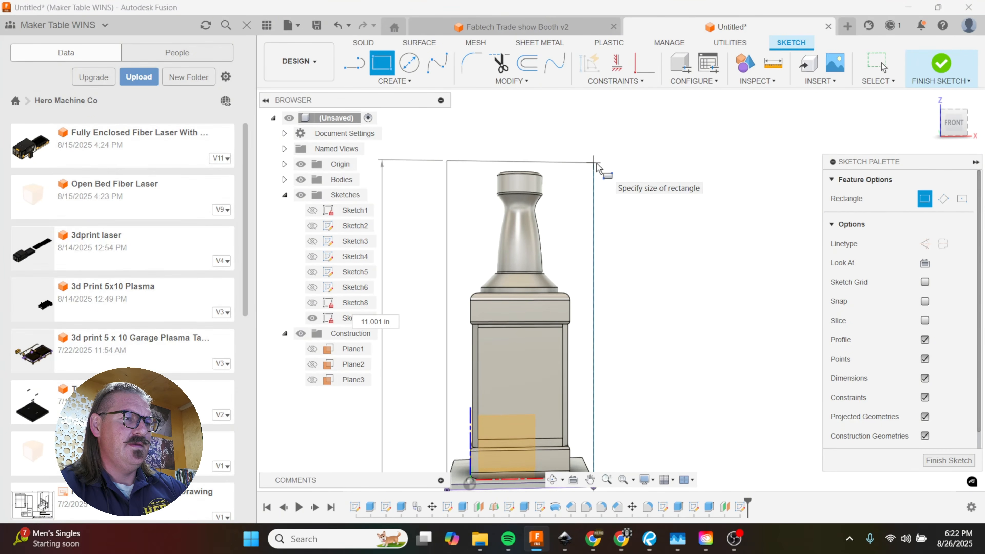
key(Escape)
Step: Measure the distance between the base plate's upper face and the bottle's top face
key(i)
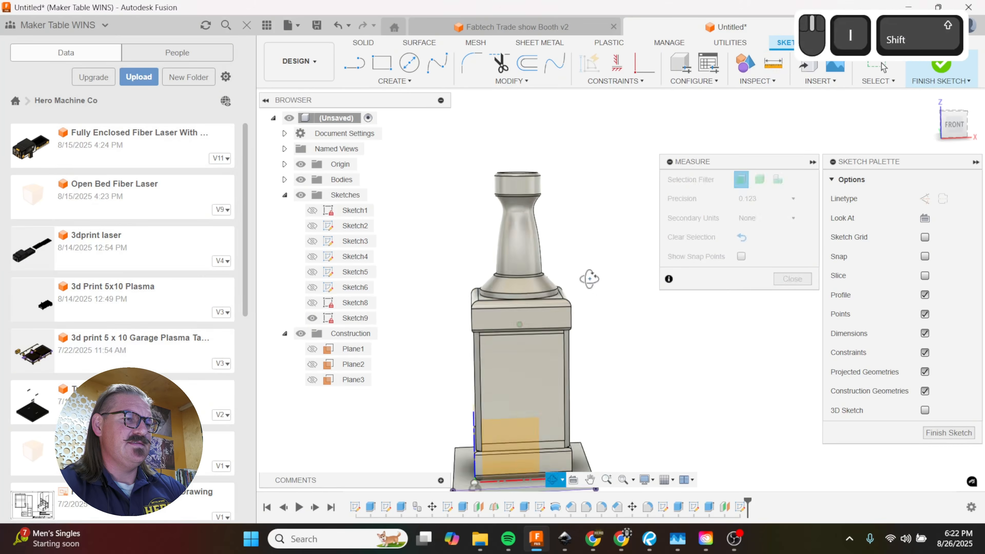
shift+middle_drag(590, 279, 593, 318)
scroll(594, 434, up, 3)
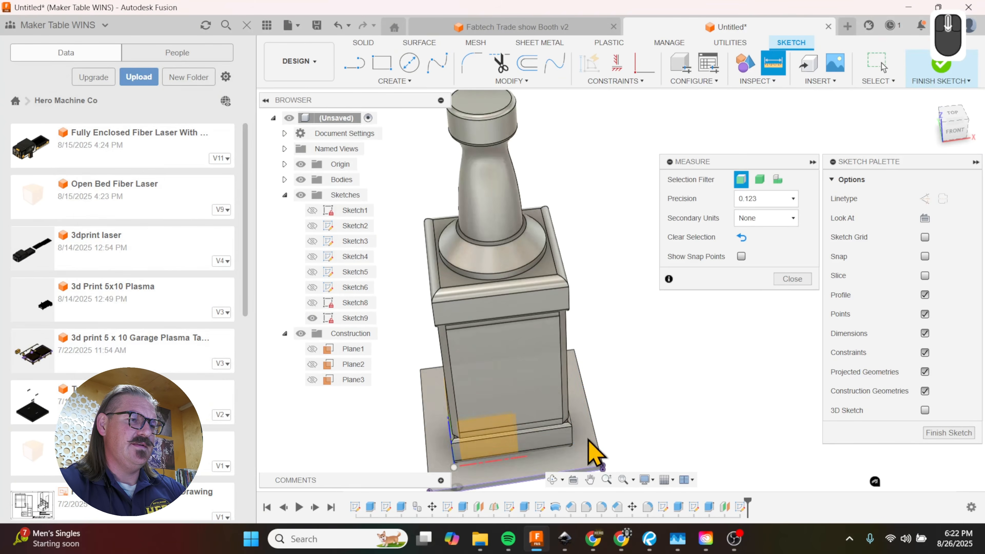
click(594, 446)
click(485, 104)
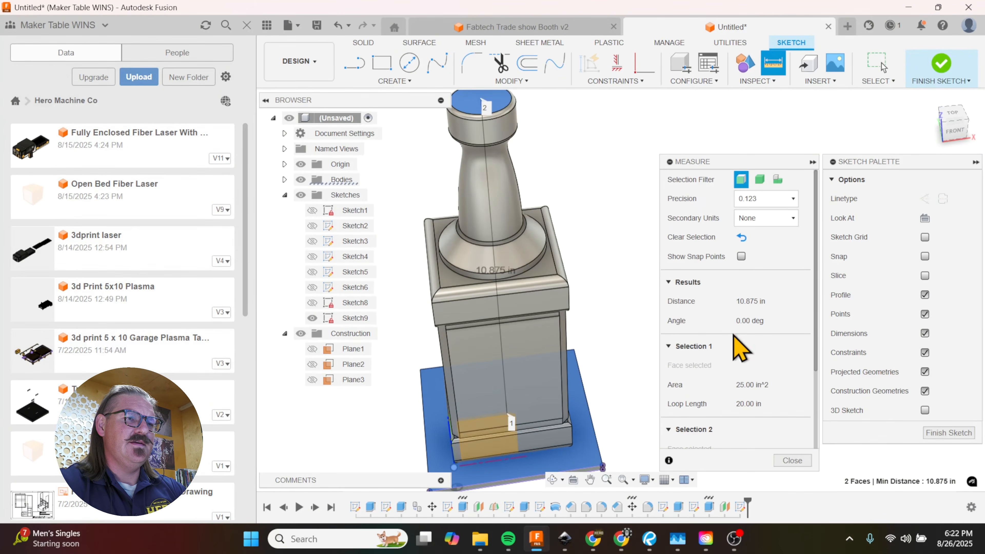
click(737, 302)
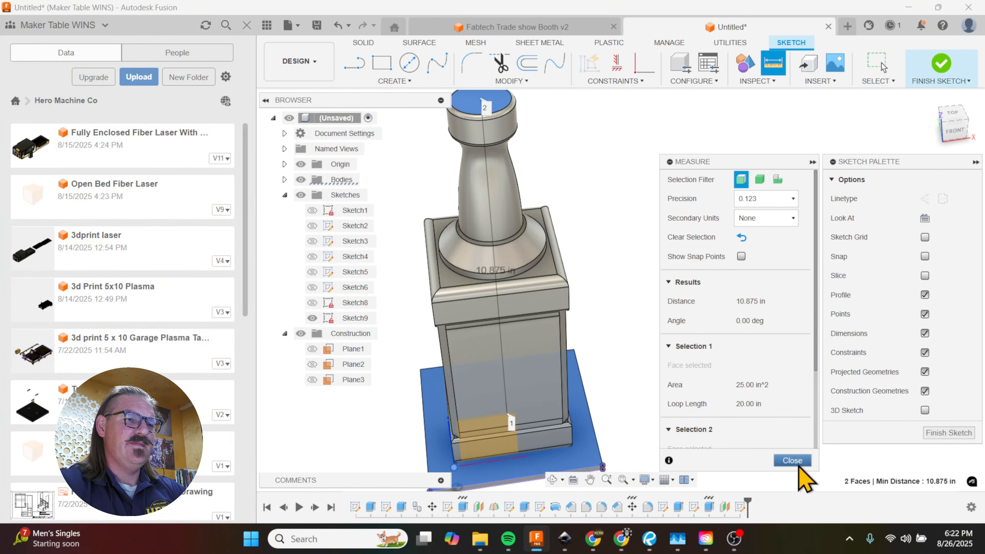
click(791, 460)
Step: Start a two-point rectangle at the lower corner of the base plate's projected front edge and set its width to 5 in
scroll(635, 329, up, 2)
shift+middle_drag(635, 329, 619, 289)
scroll(619, 289, up, 2)
scroll(555, 422, down, 5)
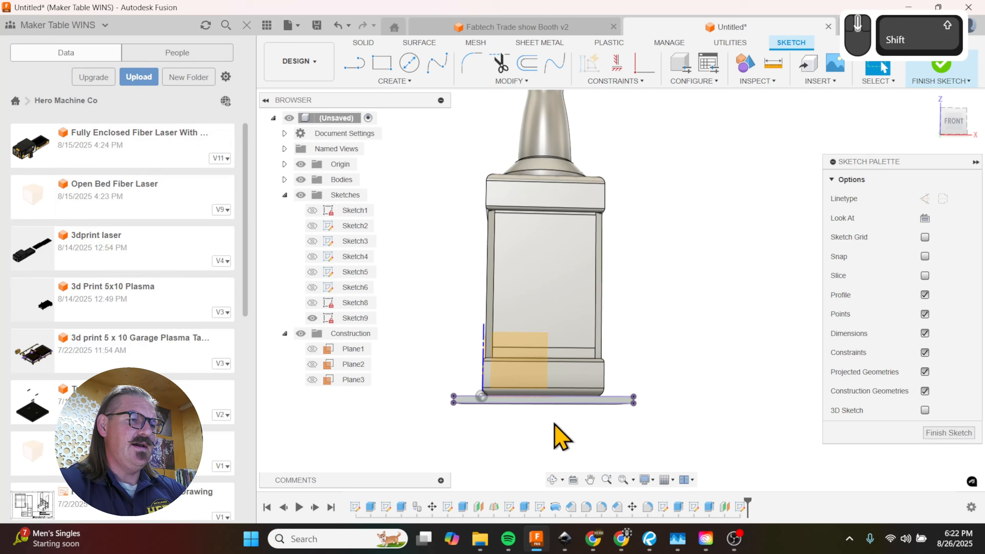
key(r)
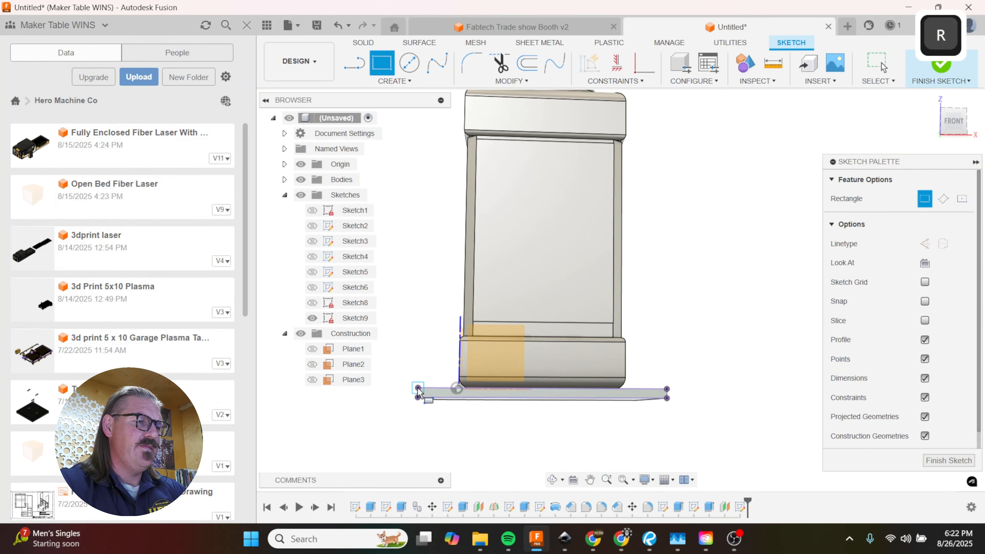
click(418, 397)
scroll(417, 398, up, 4)
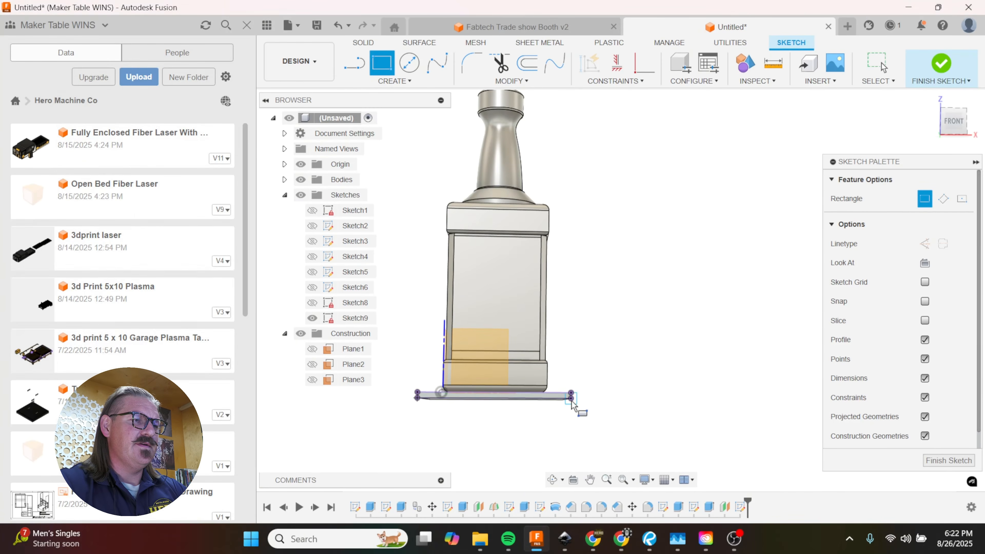
text(5)
key(Tab)
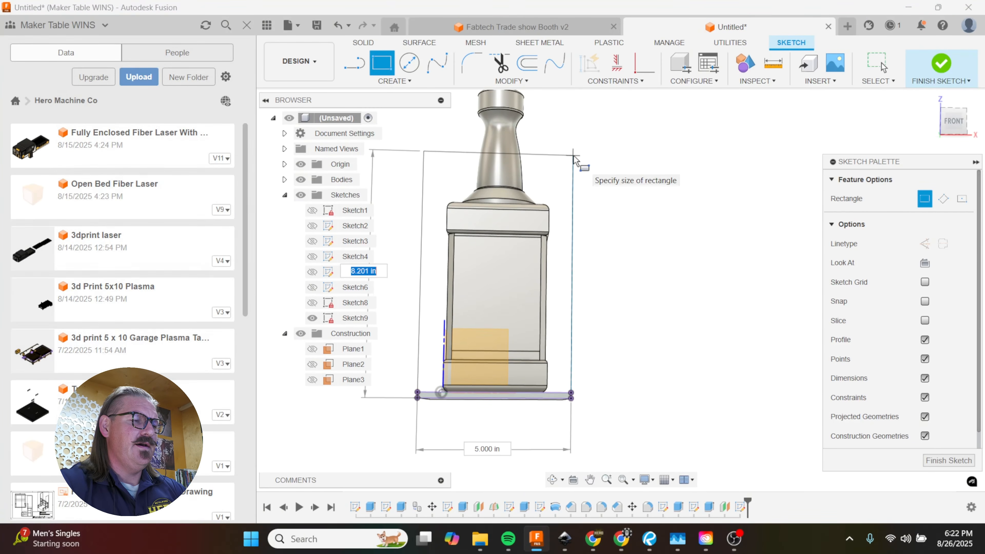
Step: Set the rectangle's height to 10.875+.1875 in and complete the rectangle
text(10.875)
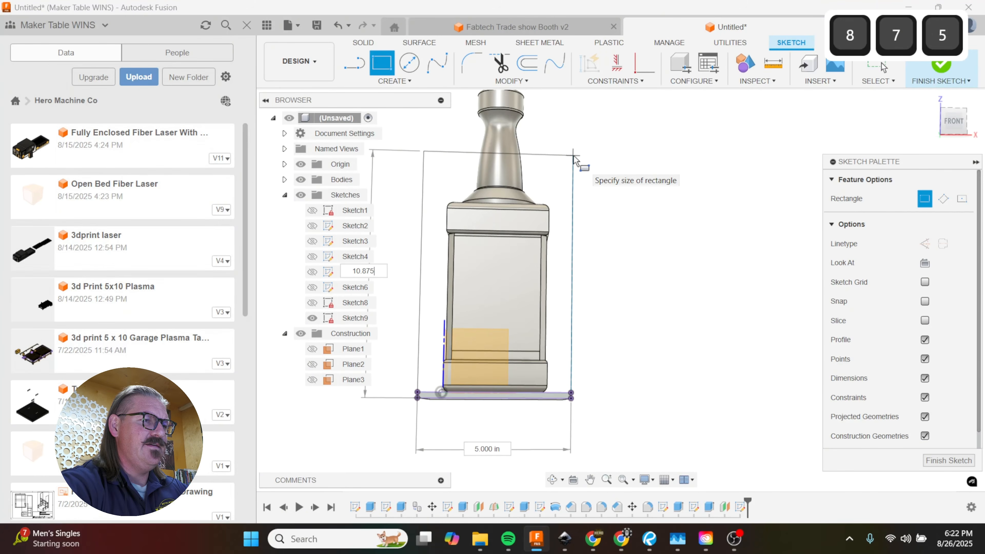
key(Tab)
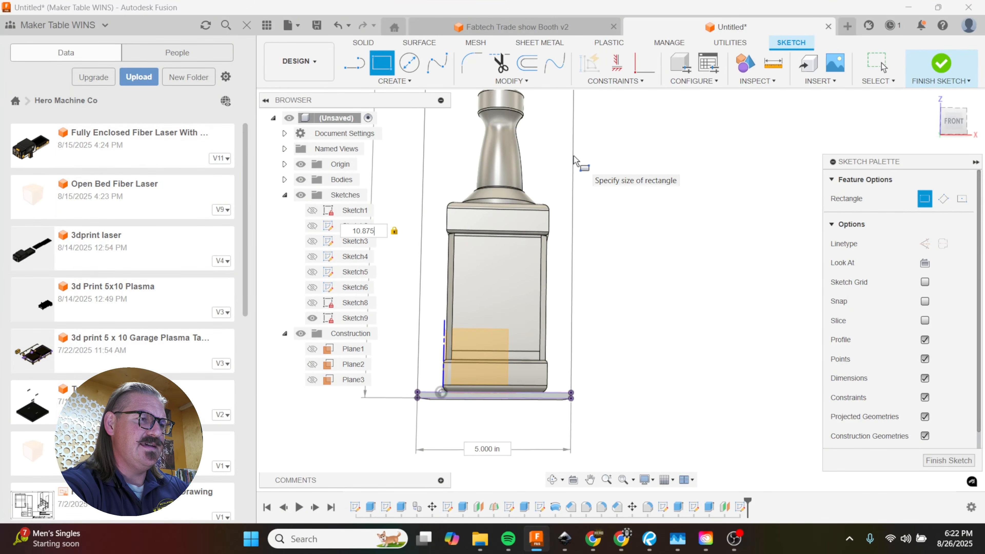
text(+)
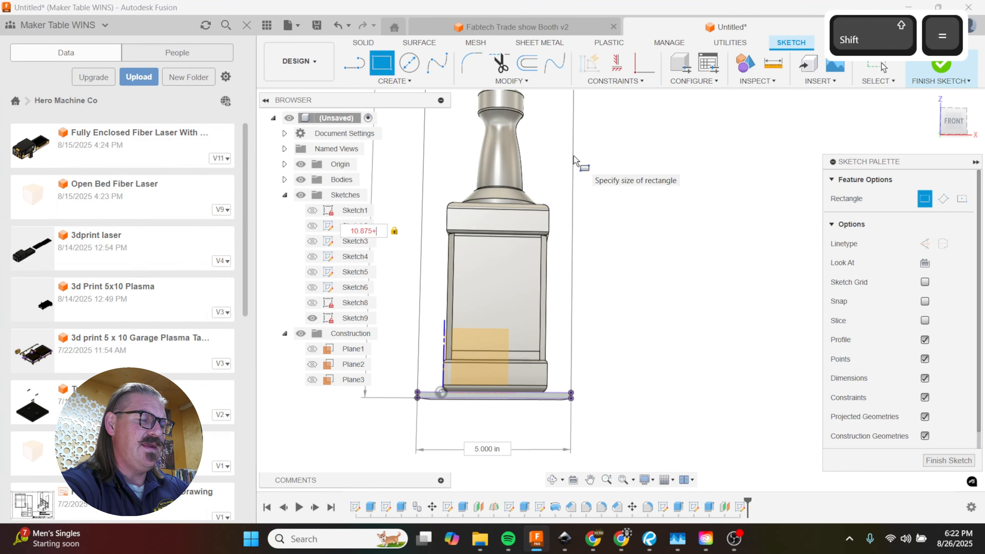
text(.187)
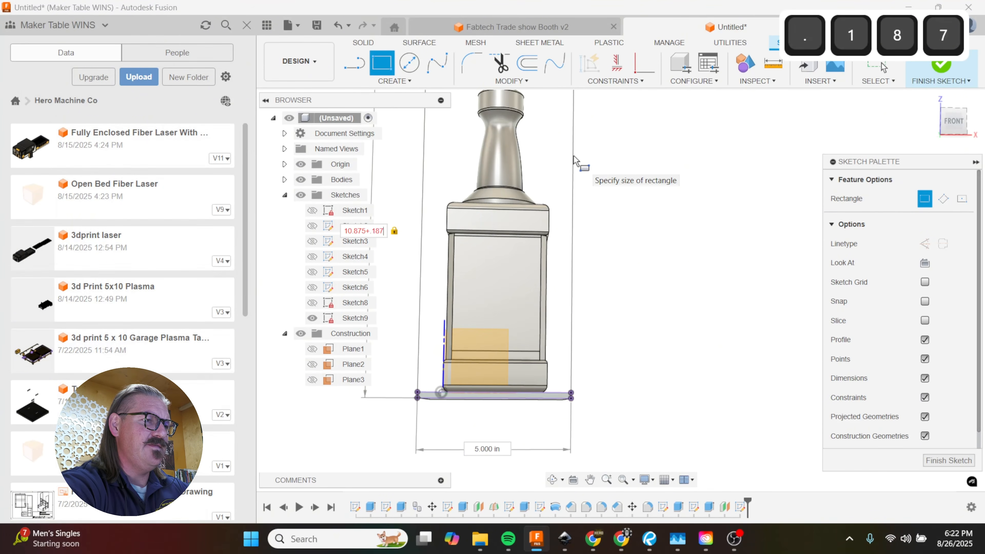
text(5)
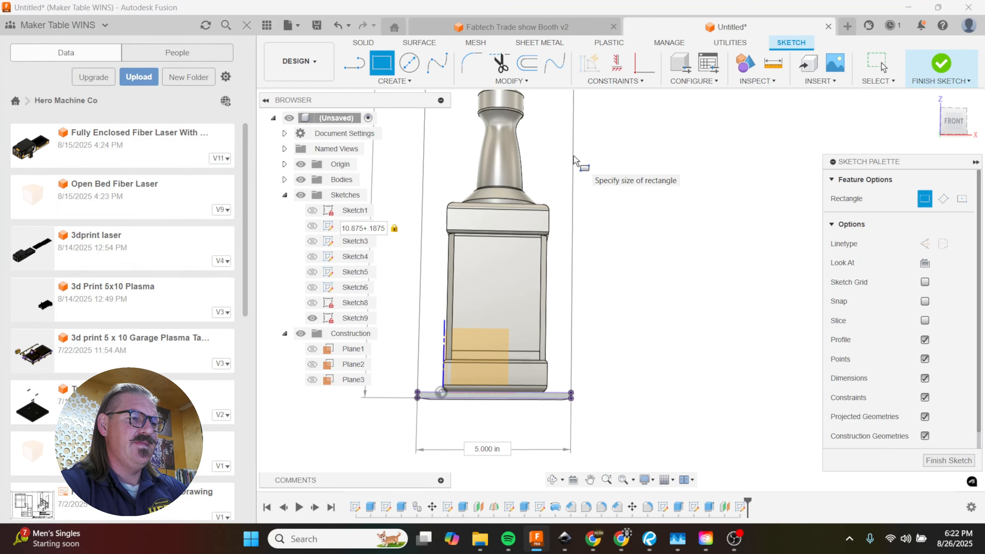
key(Return)
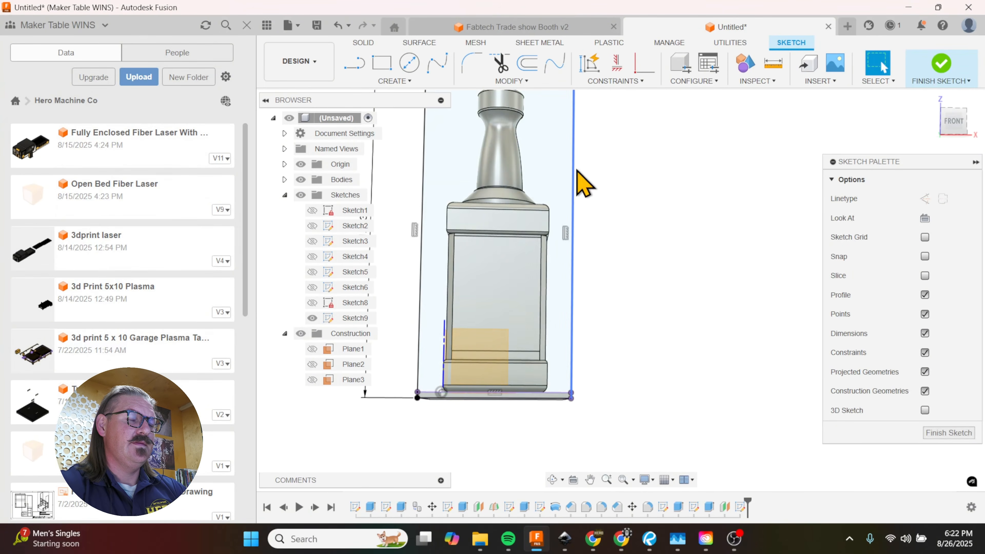
Step: Start an extrusion using both the tall rectangle profile and the narrow strip profile along the base plate's front edge
scroll(564, 334, up, 2)
shift+middle_drag(495, 308, 596, 324)
mouse_move(566, 274)
shift+middle_down()
mouse_move(596, 284)
mouse_move(486, 289)
mouse_move(582, 374)
mouse_move(616, 352)
shift+middle_up()
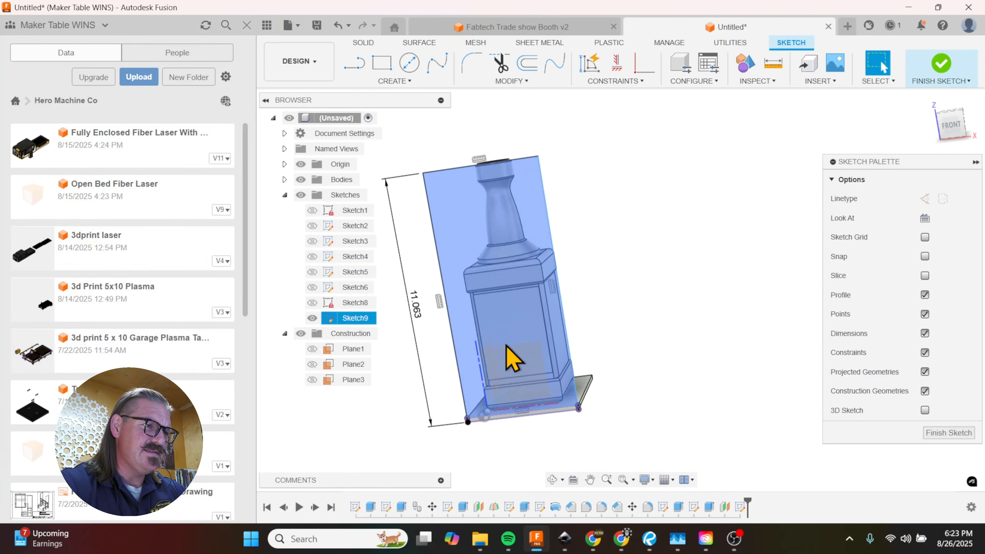
click(500, 335)
scroll(521, 431, up, 3)
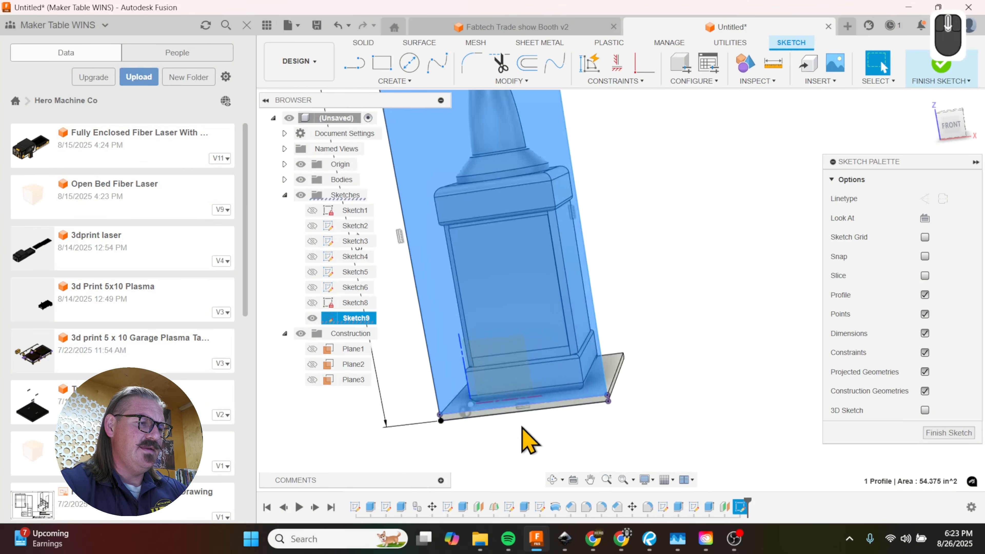
key(e)
scroll(526, 423, up, 3)
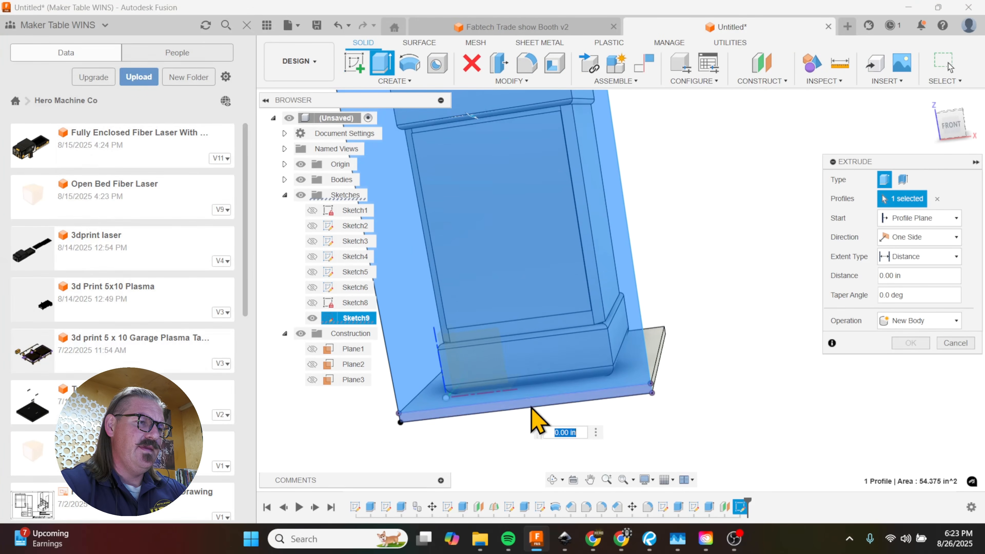
click(526, 408)
scroll(523, 405, down, 1)
shift+middle_drag(695, 379, 604, 401)
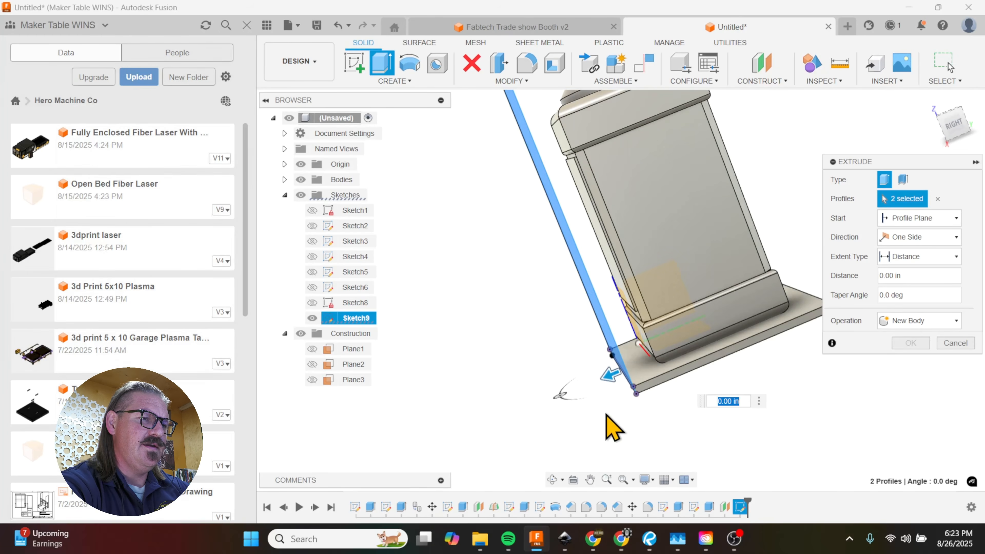
Step: Extrude the two profiles -0.1875 in as a new body to form the front panel
text(-)
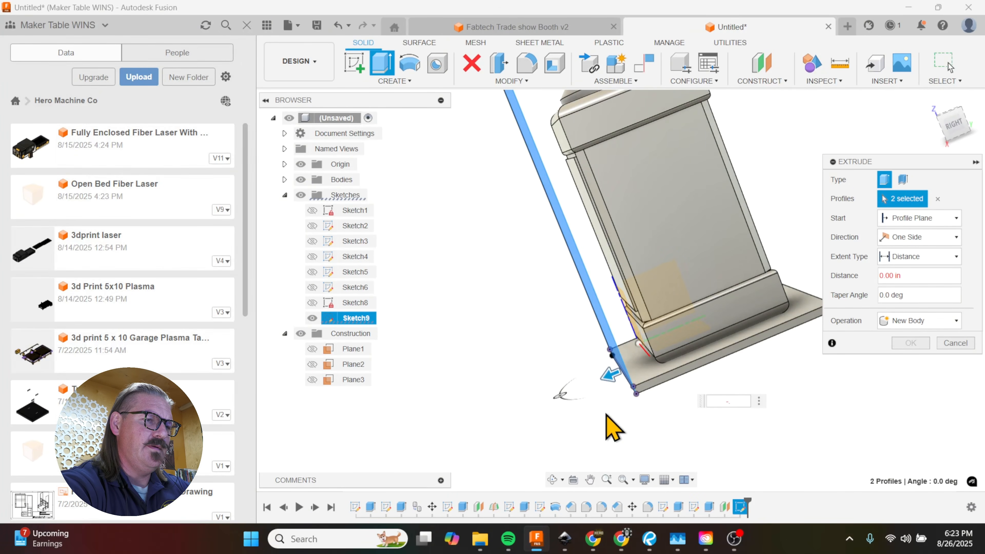
key(BackSpace)
key(BackSpace)
text(.1875)
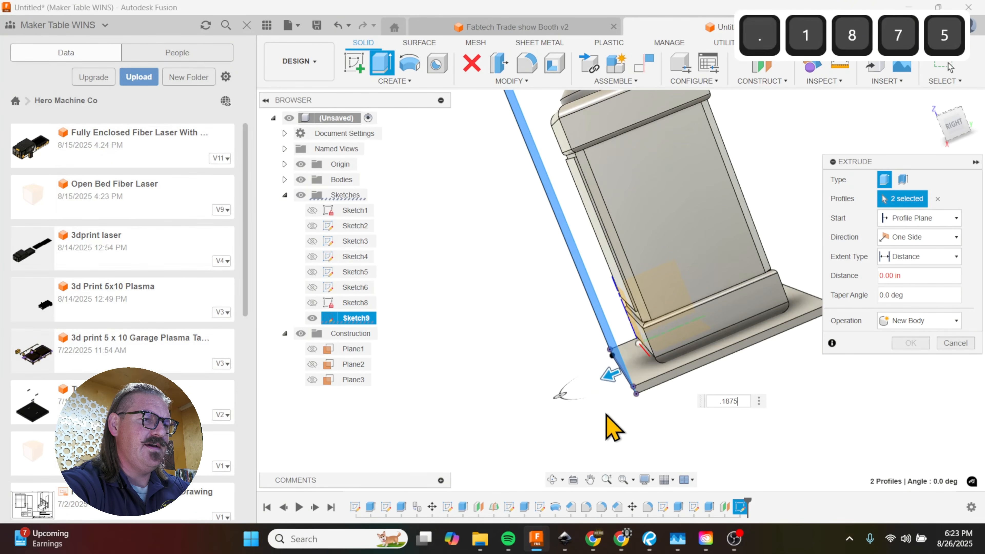
key(Left)
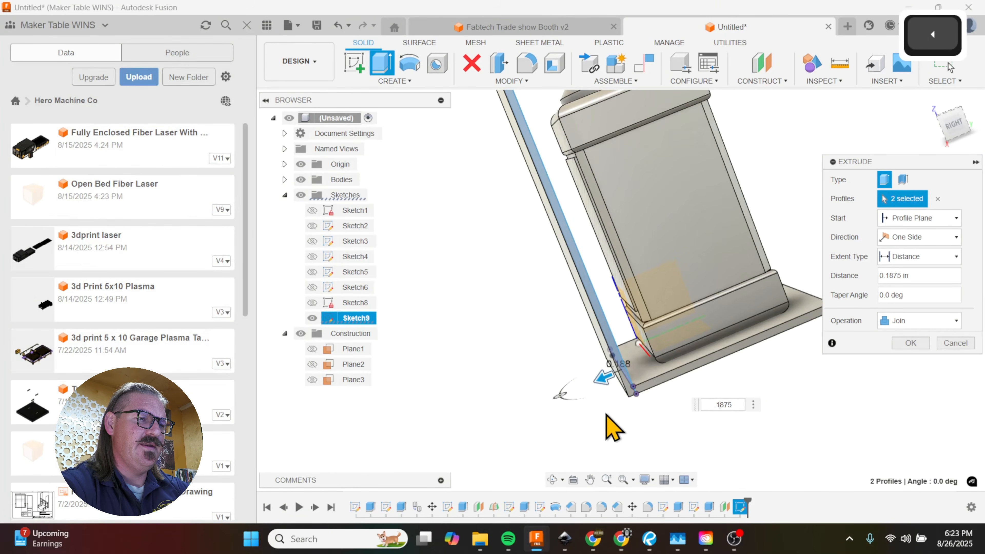
text(-)
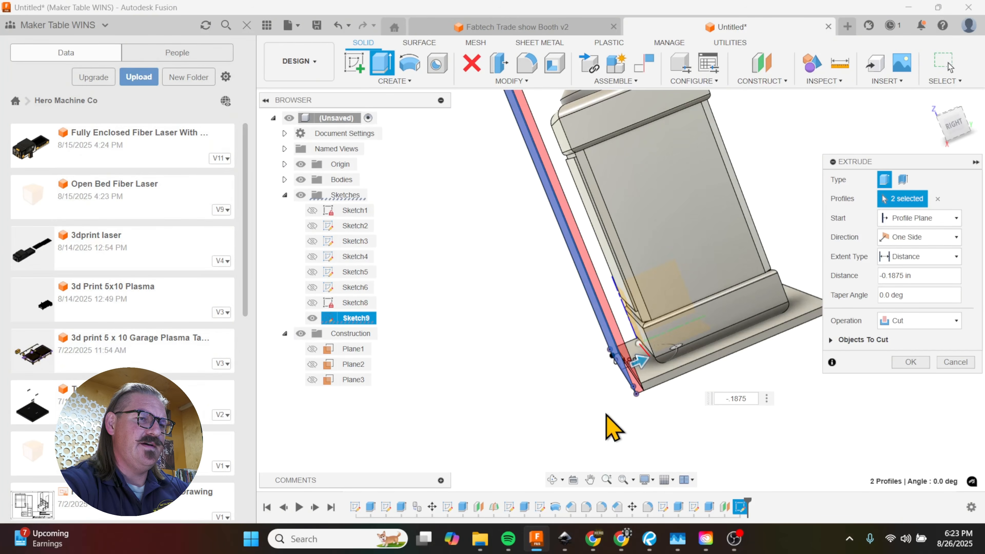
click(929, 321)
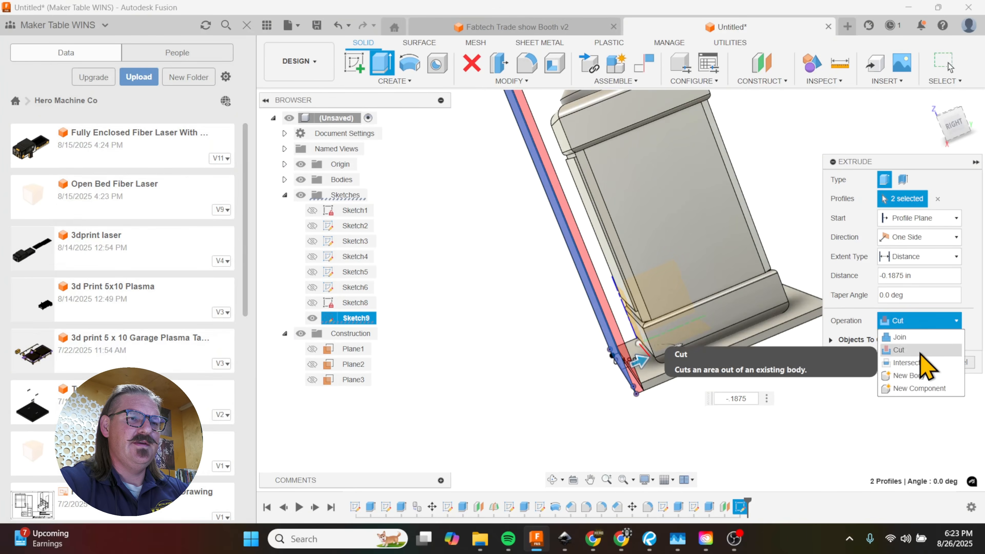
click(909, 375)
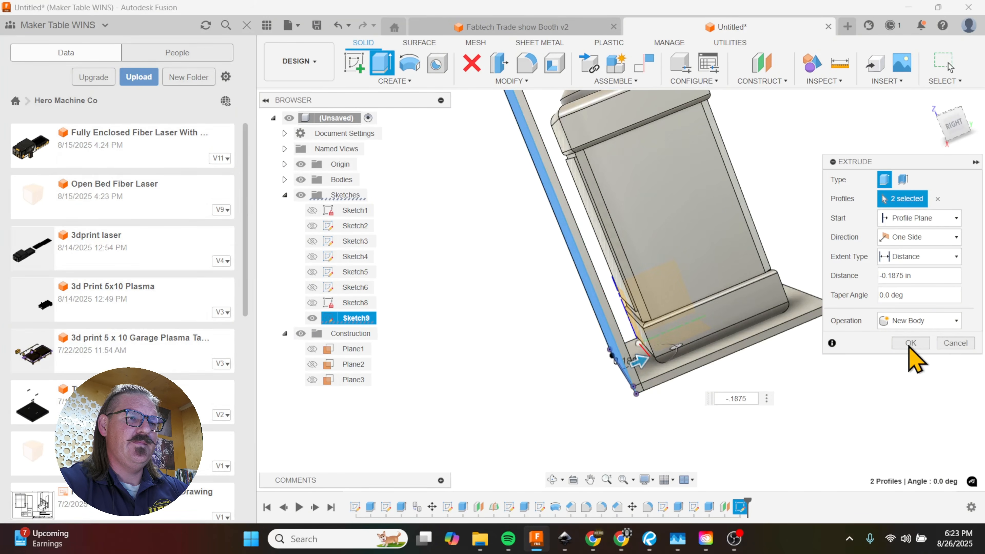
click(910, 343)
Step: Start a circular pattern with the object type Bodies and choose the front panel body as the object
shift+middle_drag(792, 396, 729, 410)
scroll(694, 437, up, 2)
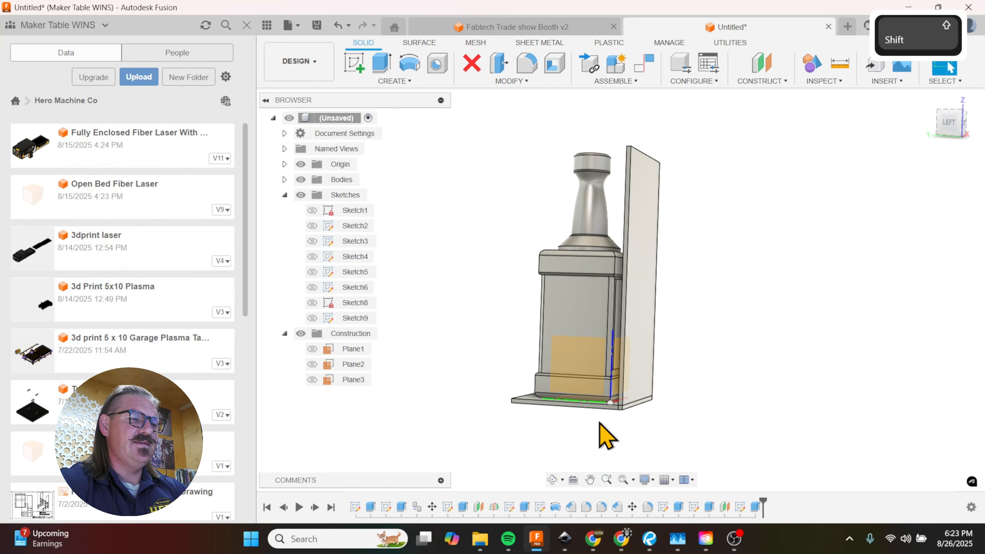
shift+middle_drag(700, 363, 613, 436)
scroll(582, 335, up, 6)
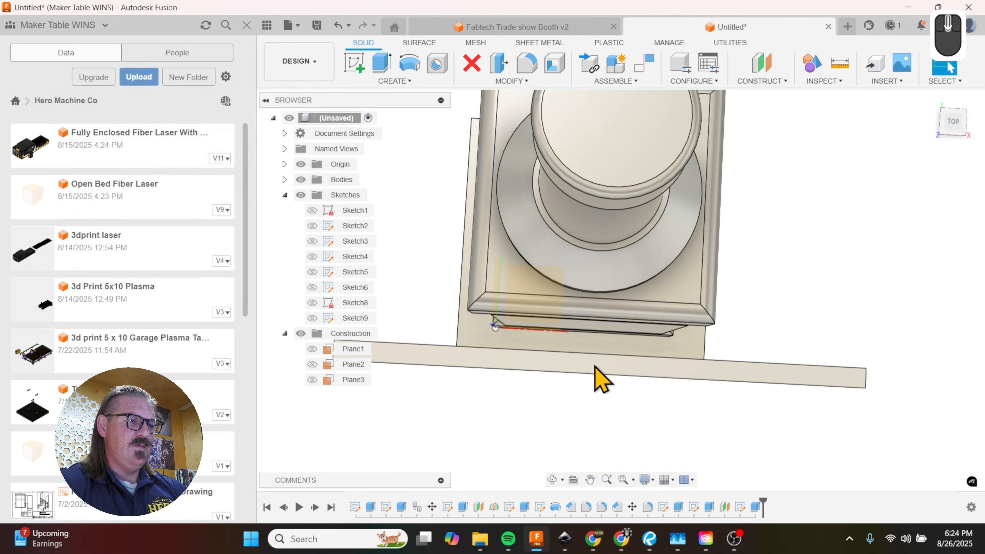
scroll(601, 379, down, 5)
click(393, 81)
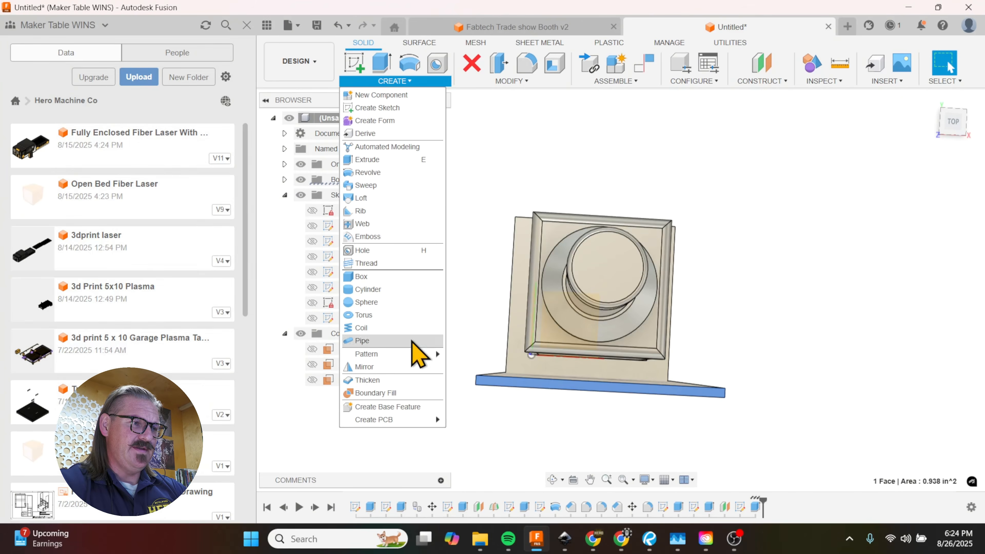
mouse_move(421, 354)
click(486, 369)
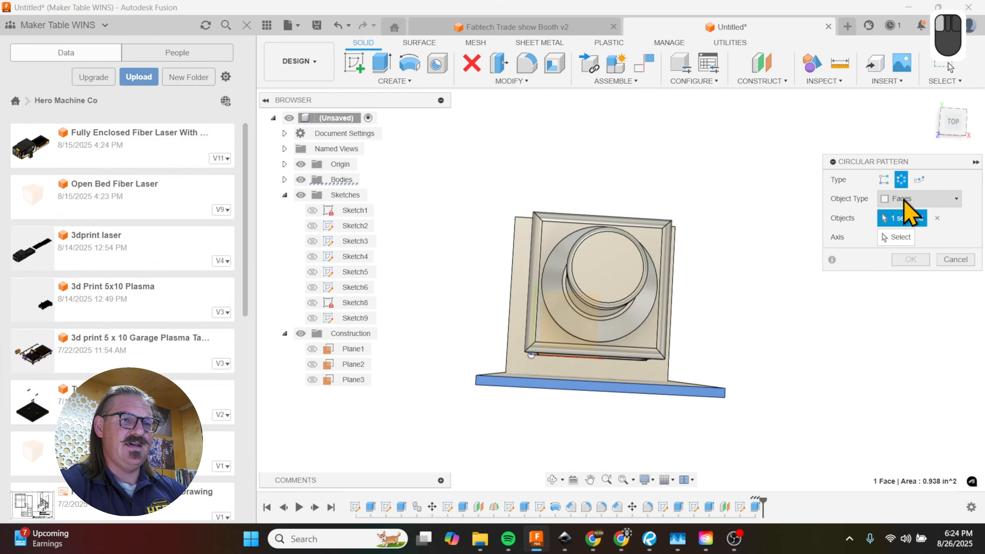
click(904, 198)
click(922, 222)
click(654, 392)
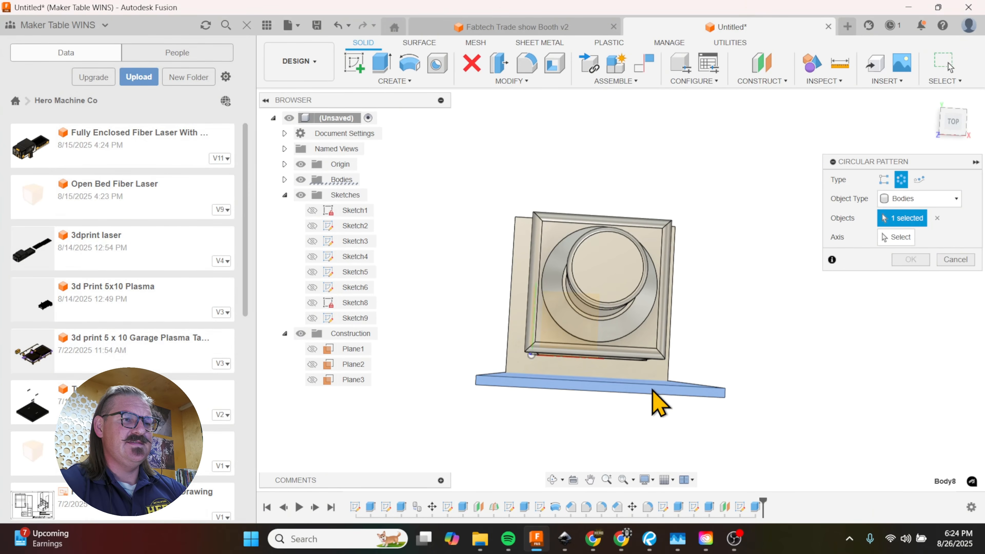
Step: Pattern the front panel around the axis of the bottle cap's circular edge with a full distribution and a quantity of 4
click(892, 238)
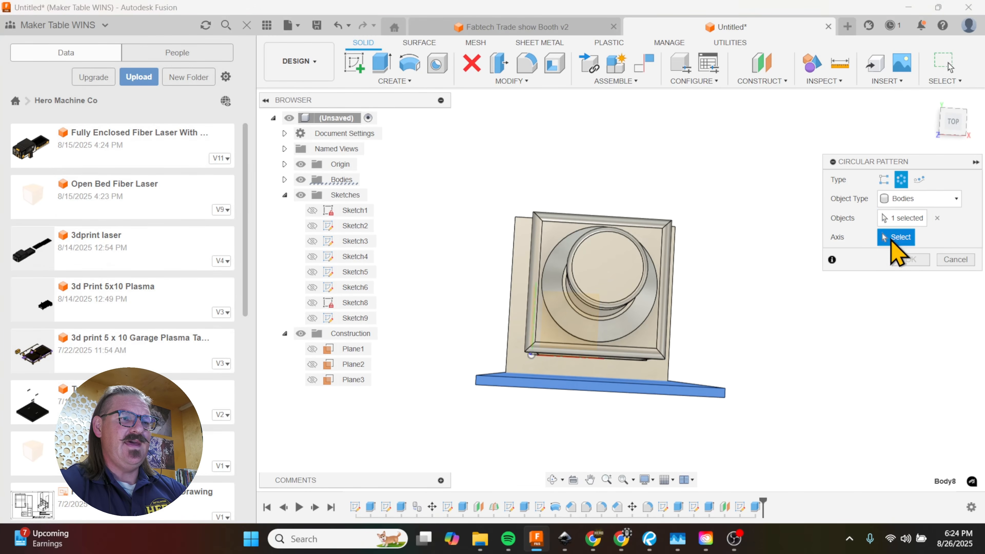
click(620, 303)
double_click(889, 295)
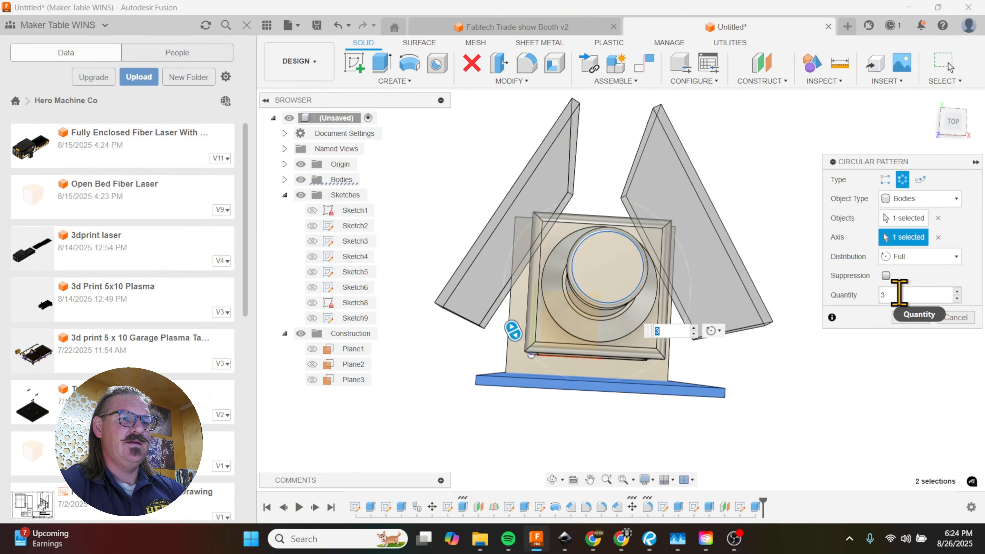
text(4)
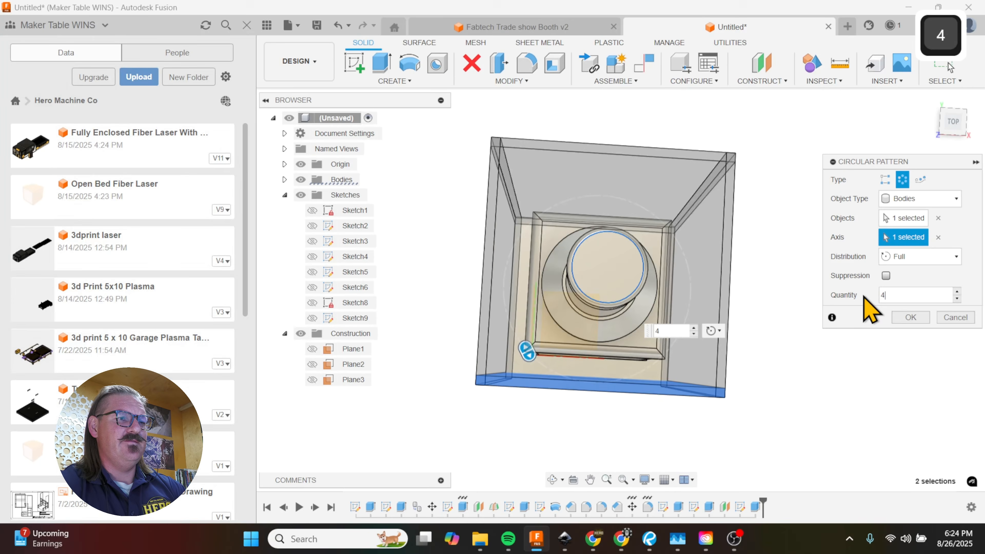
click(911, 318)
Step: Measure the distance from the base plate's upper face to the top face of the adjacent side panel
shift+middle_drag(768, 308, 656, 299)
scroll(646, 271, up, 3)
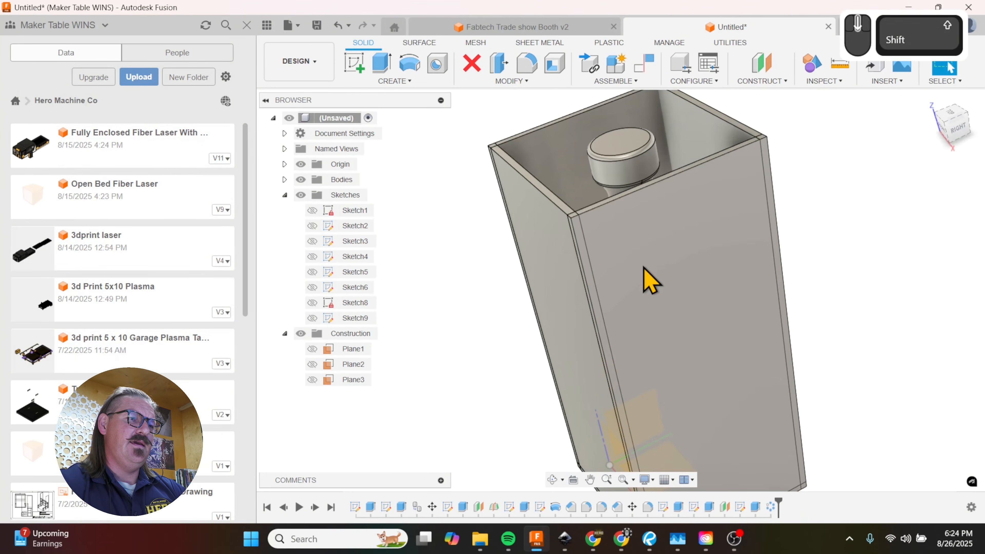
scroll(679, 248, down, 3)
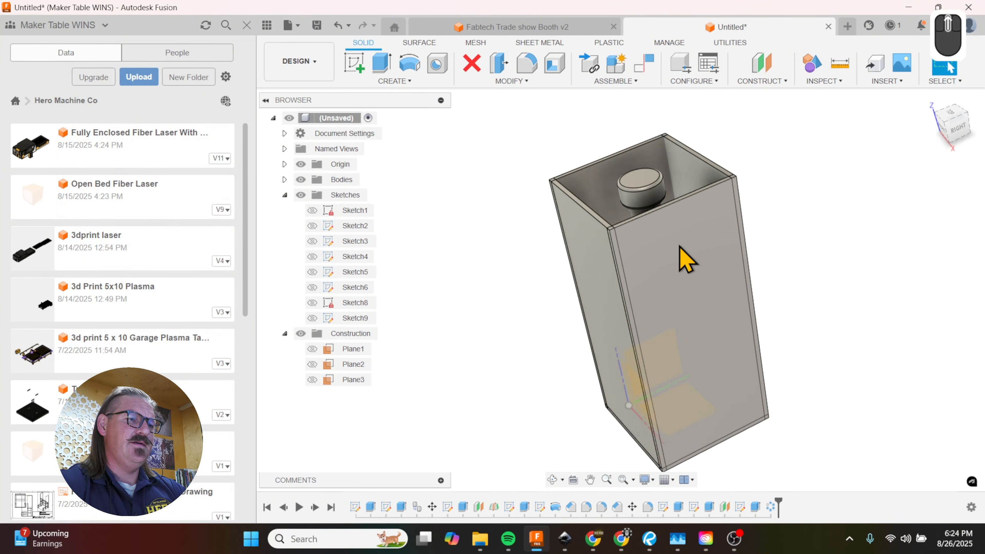
key(i)
shift+middle_drag(686, 275, 690, 338)
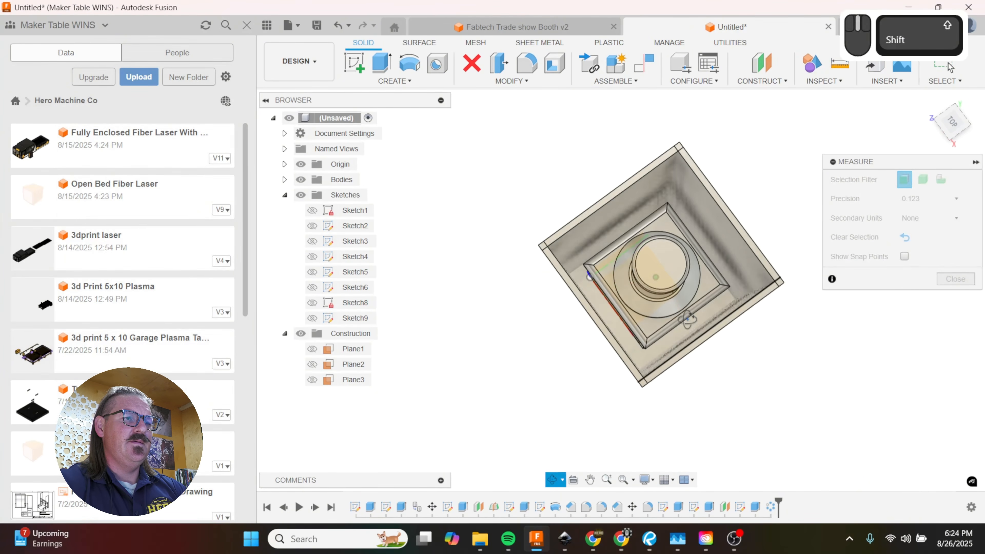
shift+click(704, 351)
scroll(707, 353, up, 4)
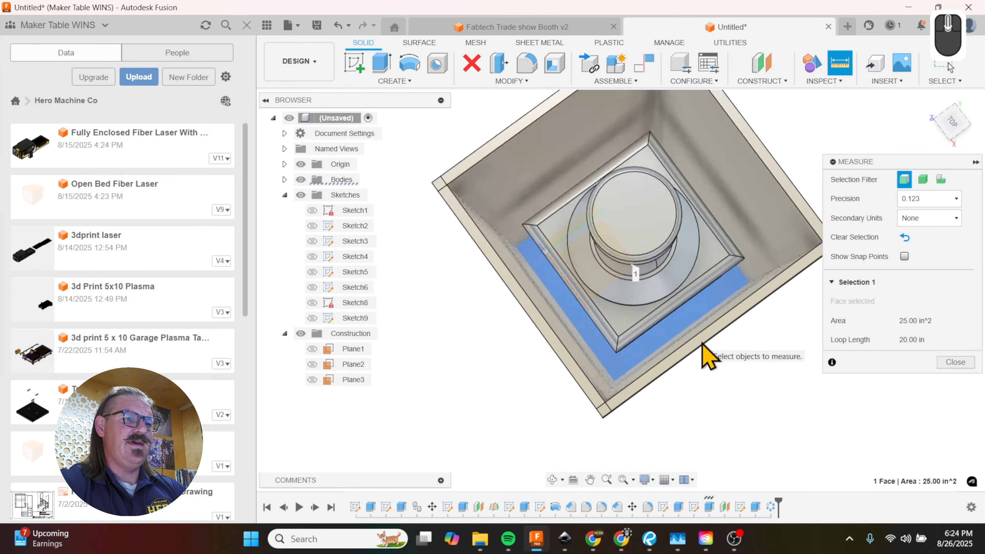
click(708, 355)
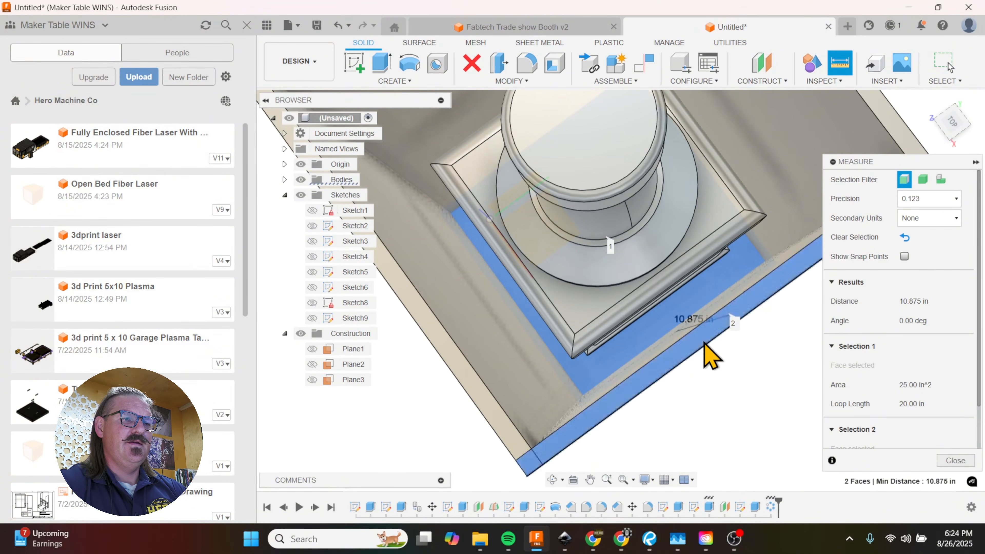
shift+middle_drag(702, 341, 716, 337)
Step: Clear the selection and measure the distance from the base plate's upper face to the top of the bottle cap
click(905, 238)
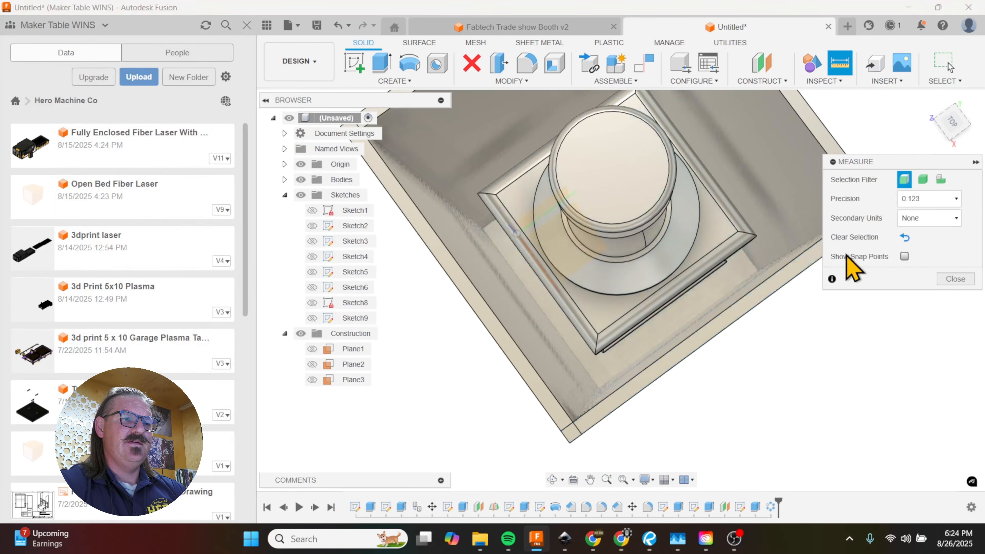
click(709, 264)
click(632, 196)
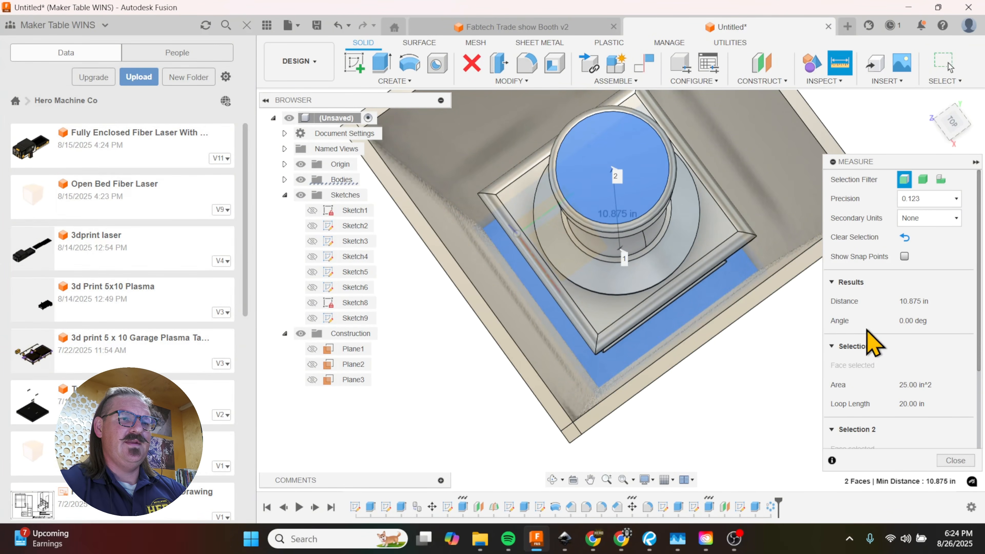
click(948, 461)
shift+middle_drag(699, 369, 792, 335)
scroll(761, 312, up, 3)
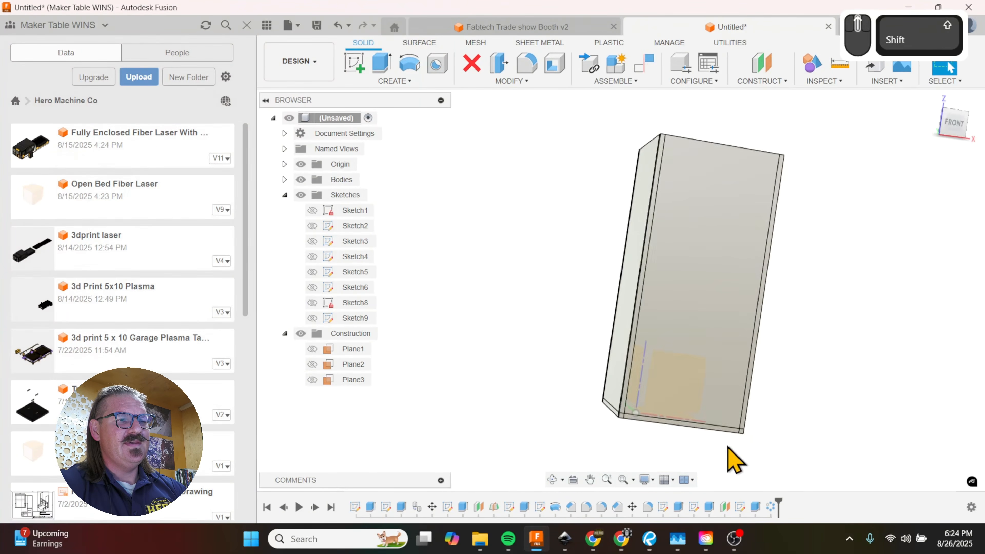
scroll(707, 440, down, 3)
scroll(707, 440, down, 1)
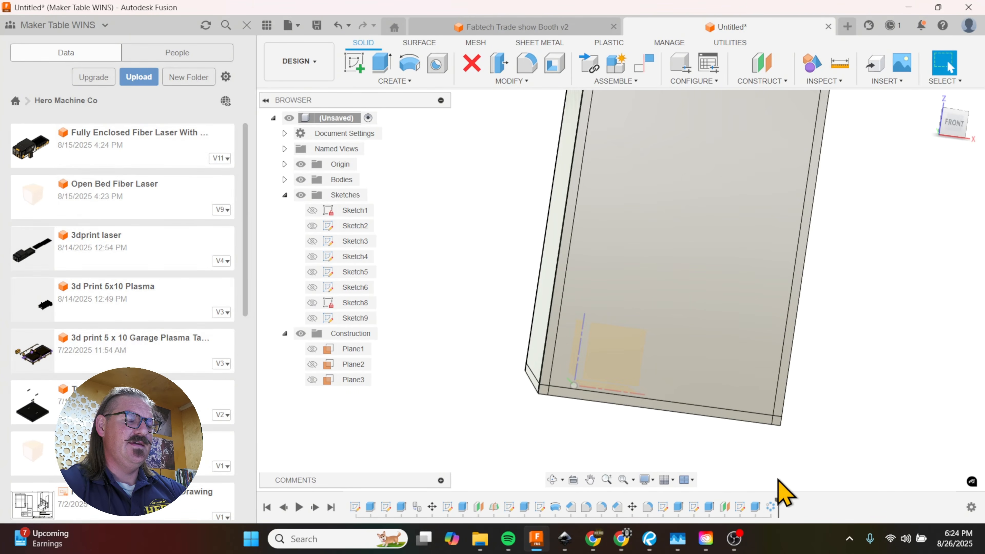
scroll(611, 483, up, 1)
double_click(756, 506)
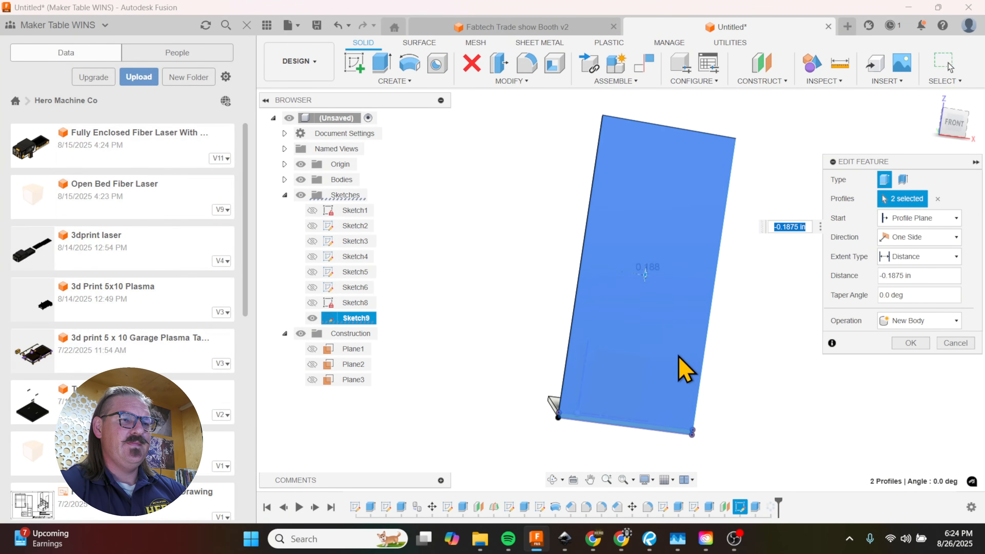
click(955, 344)
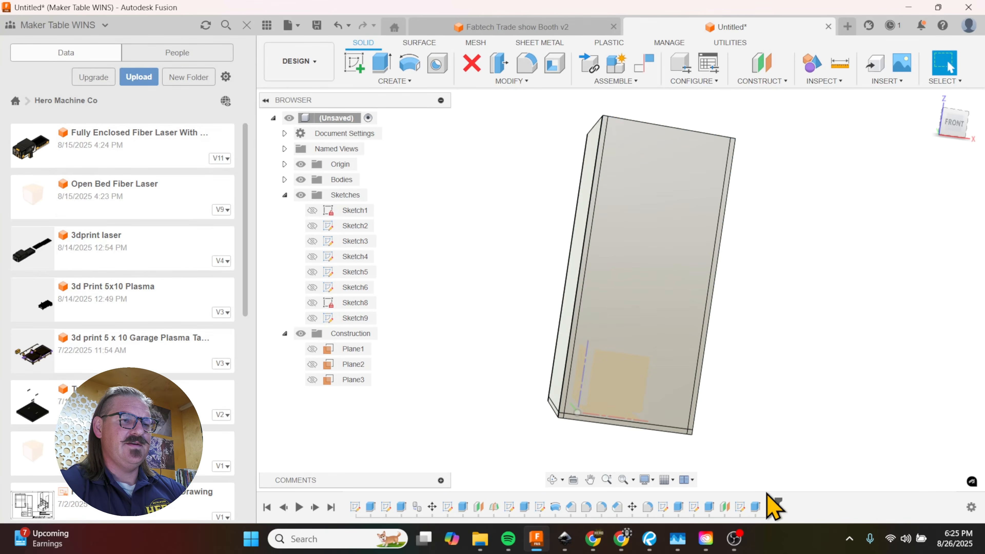
Step: Edit the front panel's sketch, set its height to 10.875 in + 0.1875 in + .1875, and finish the sketch
double_click(741, 507)
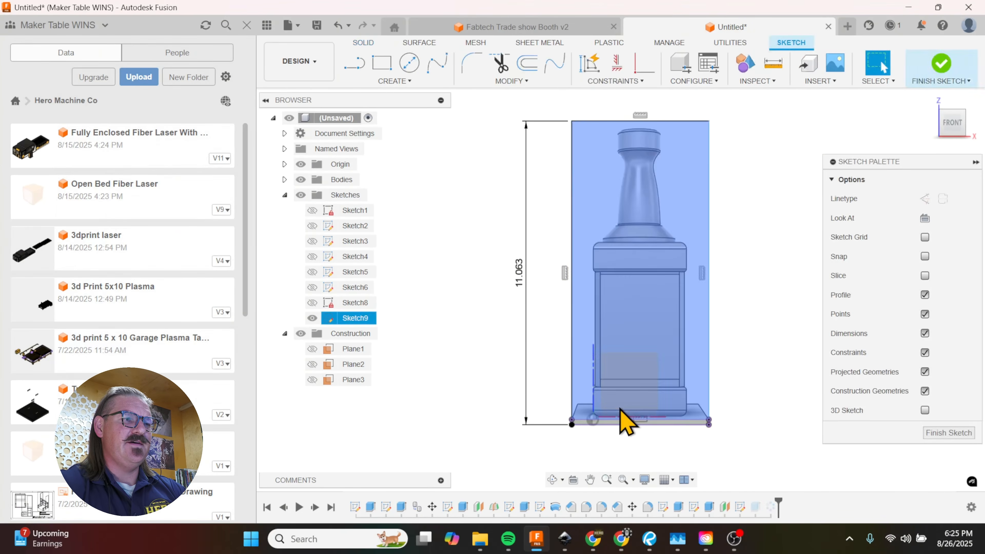
double_click(520, 274)
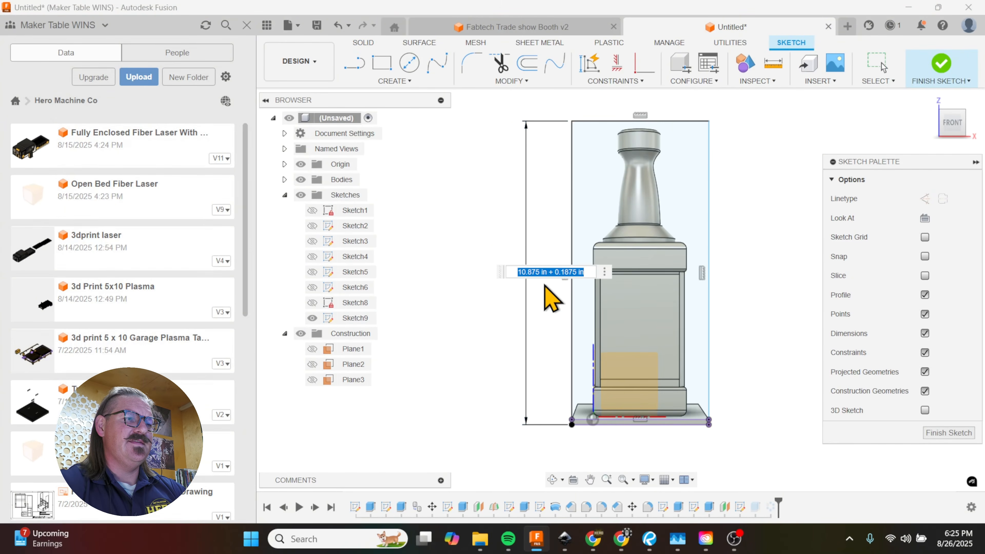
text(+ 0)
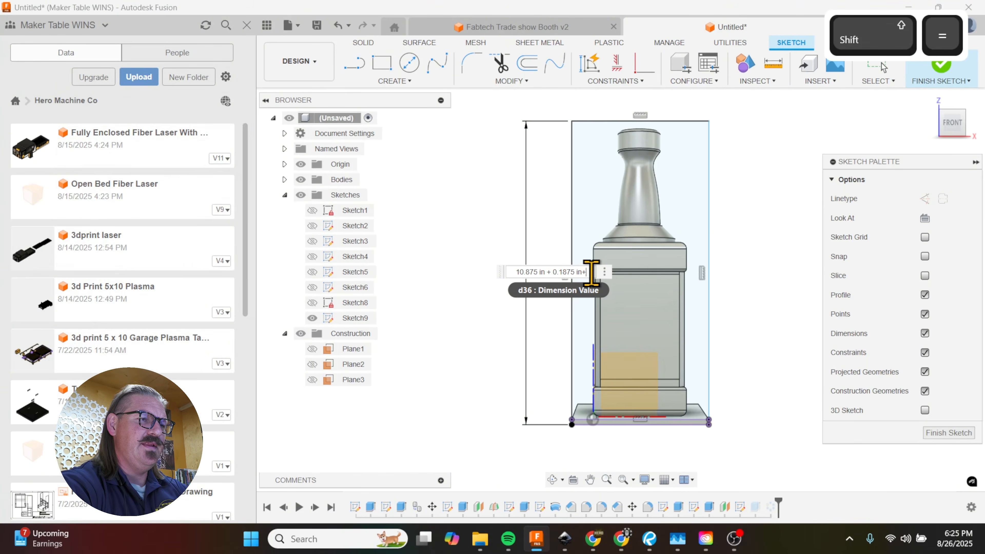
text(.1875)
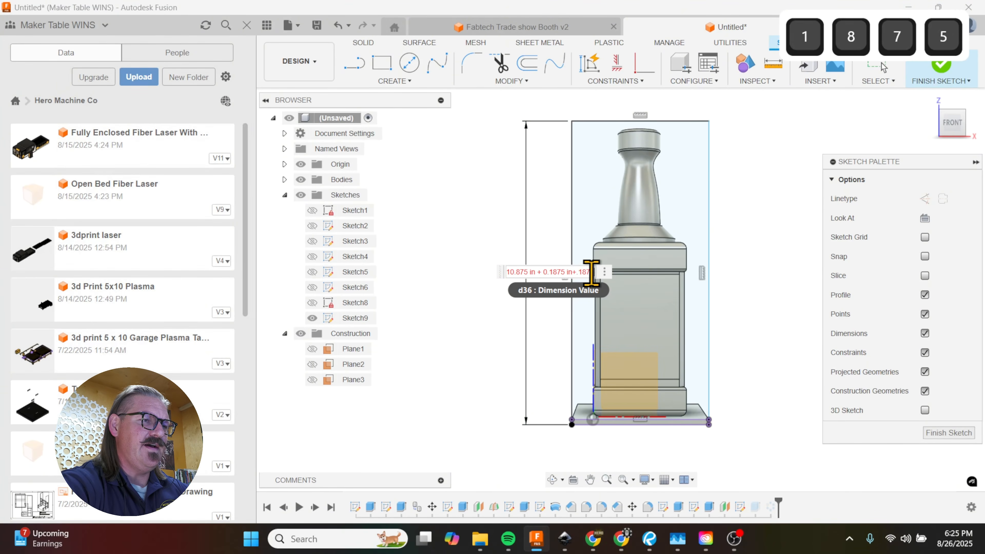
key(Return)
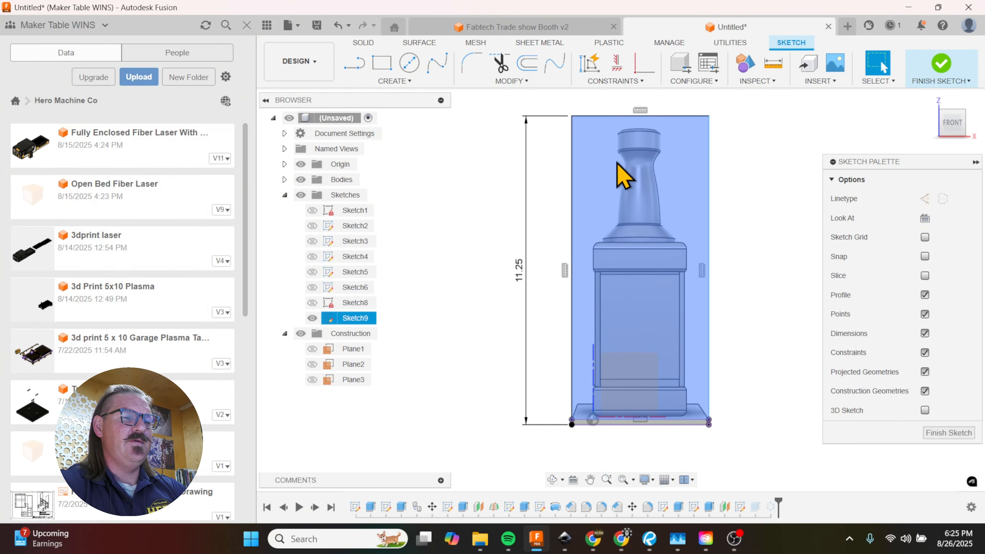
click(950, 434)
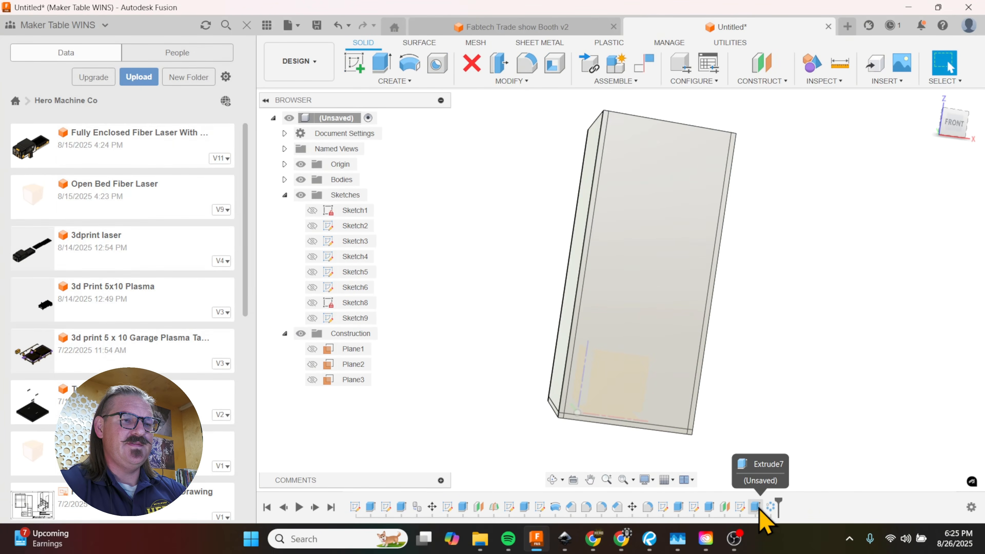
Step: Start a new sketch on the top edge face of the box's left side panel
shift+middle_drag(660, 424, 636, 440)
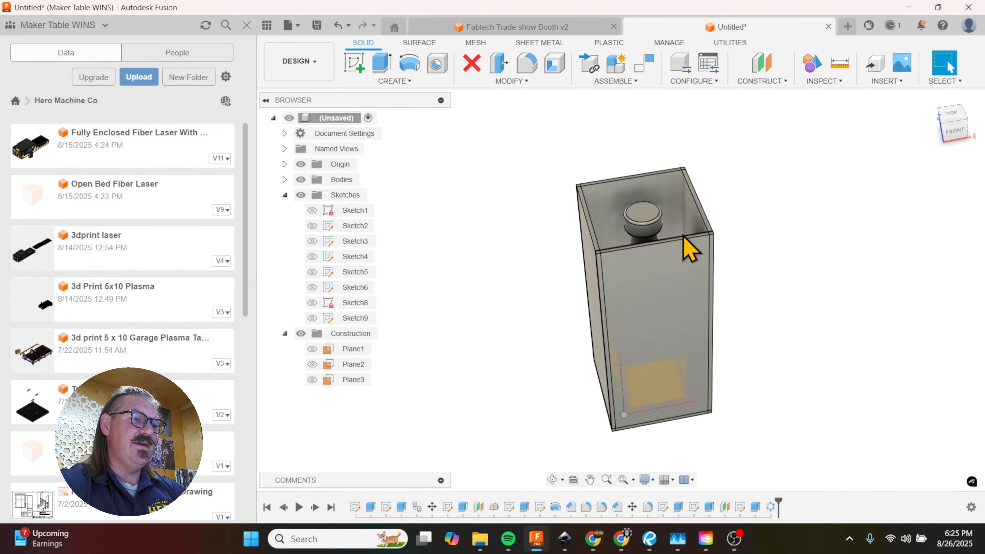
shift+middle_drag(668, 220, 675, 233)
shift+scroll(657, 187, down, 5)
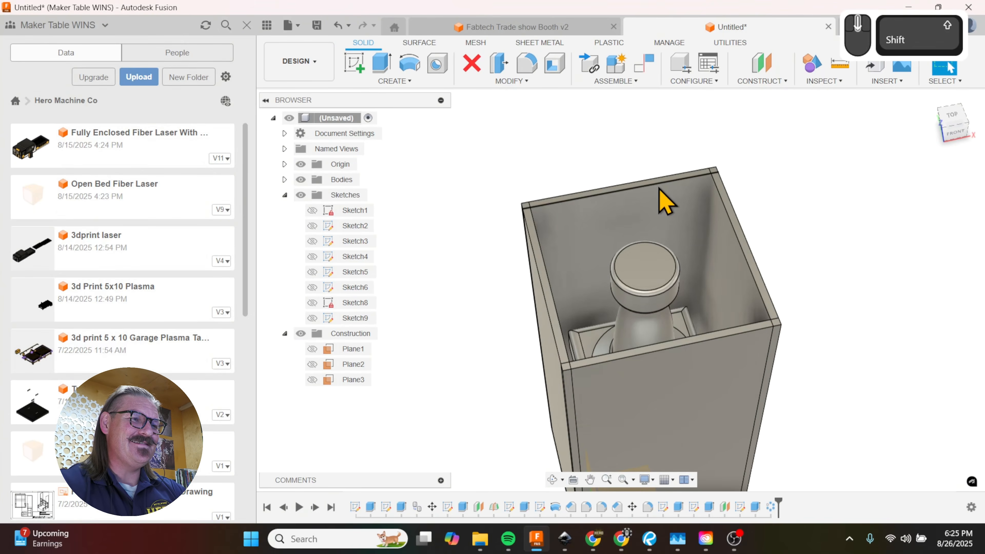
shift+middle_drag(660, 191, 546, 227)
shift+scroll(520, 240, down, 5)
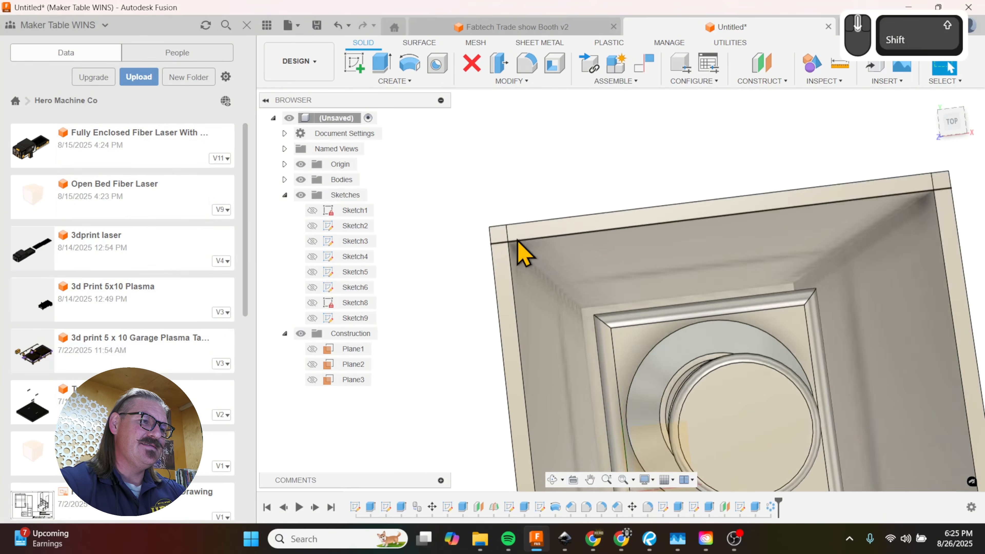
click(500, 246)
key(r)
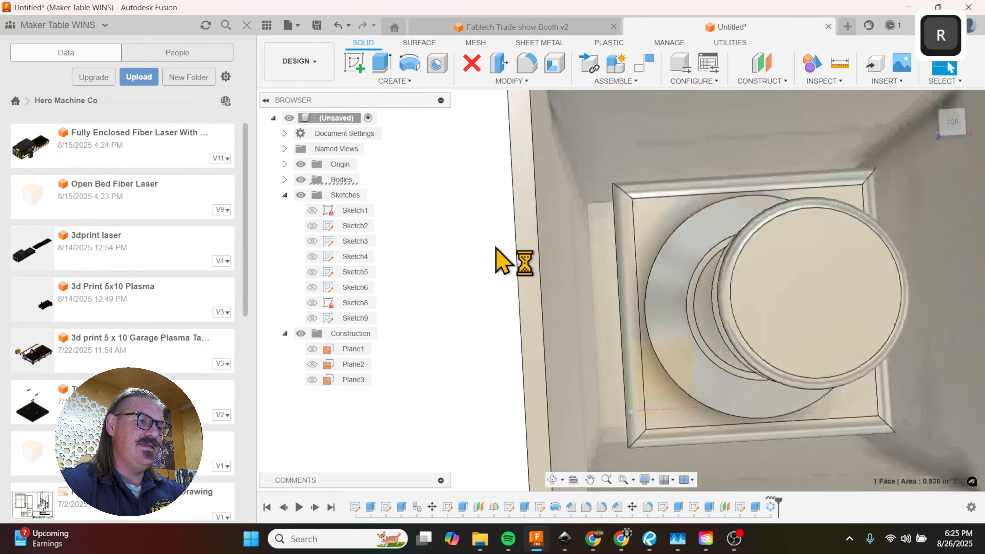
scroll(462, 314, up, 5)
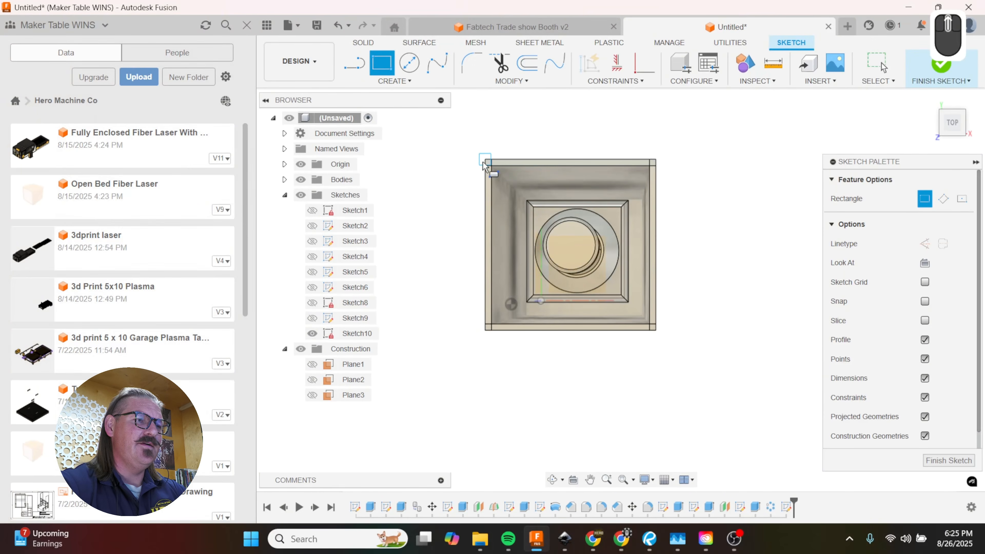
Step: Abandon the unfinished rectangle and project the front panel's top face into the sketch with the projection link on
click(486, 162)
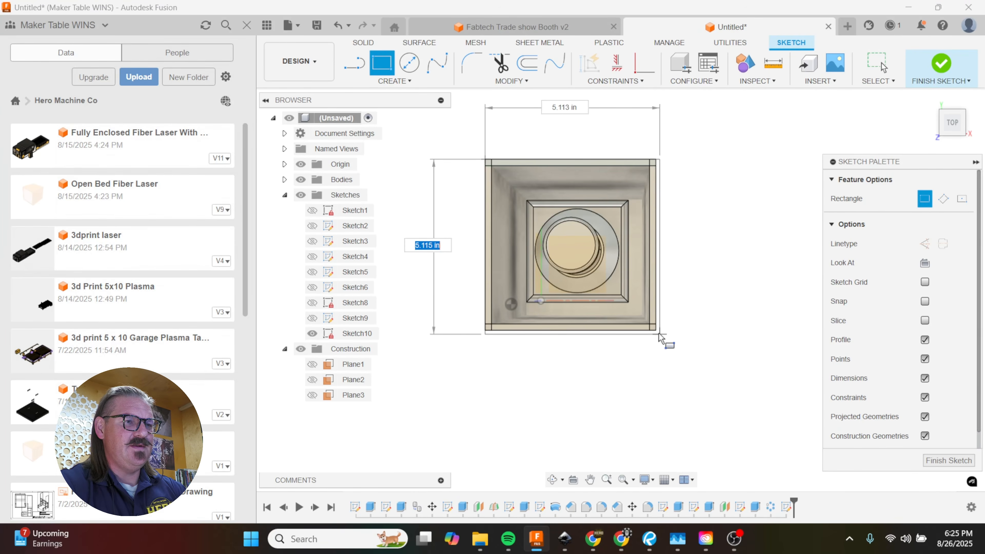
key(Escape)
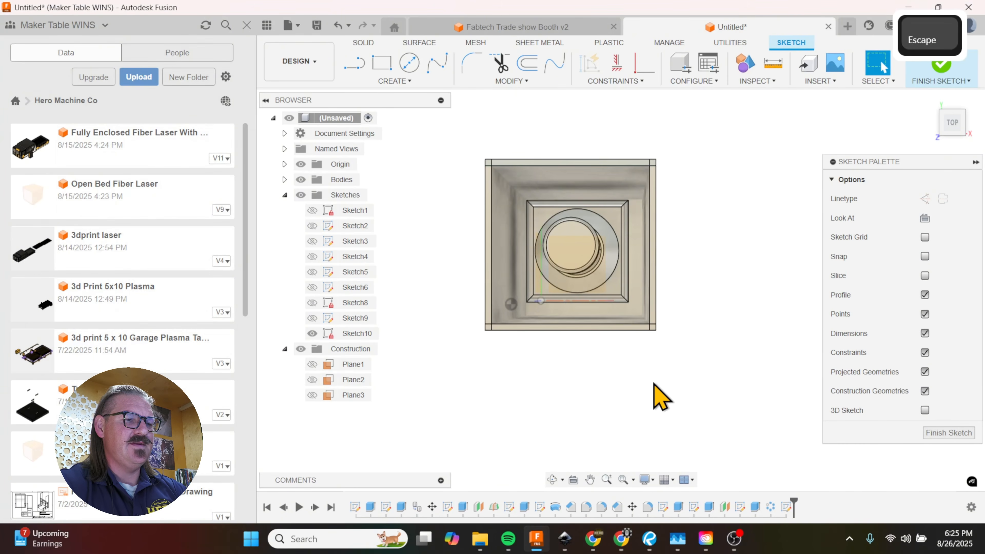
key(p)
scroll(657, 349, up, 4)
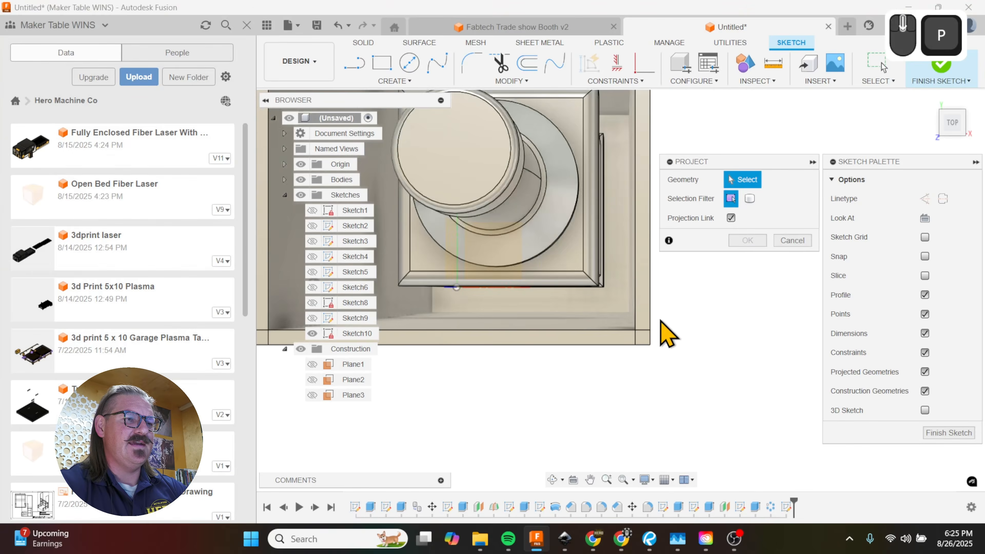
click(643, 340)
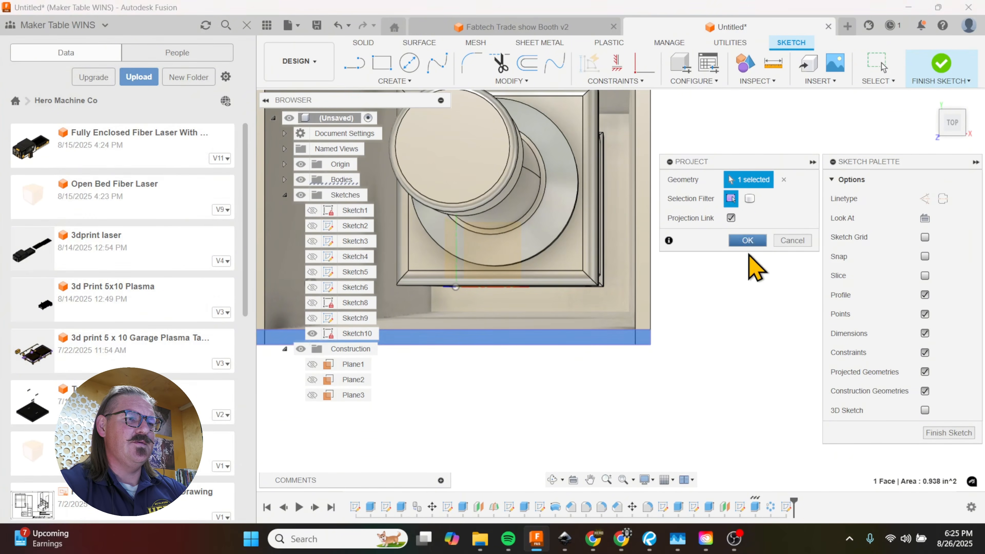
click(747, 240)
Step: Draw a two-point rectangle covering the box's full top outline, from the back-left outer corner to the projected front-right corner
scroll(757, 404, down, 4)
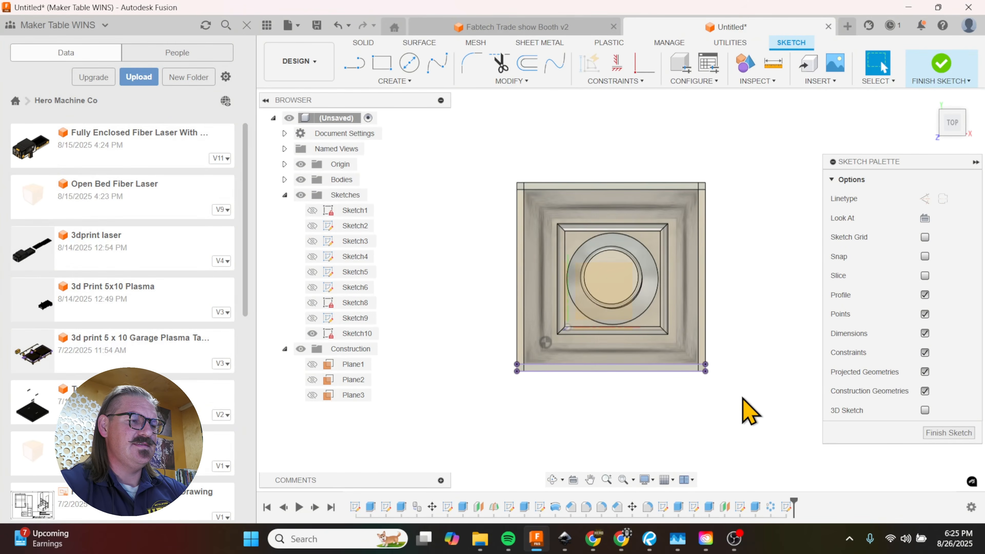
key(r)
click(517, 183)
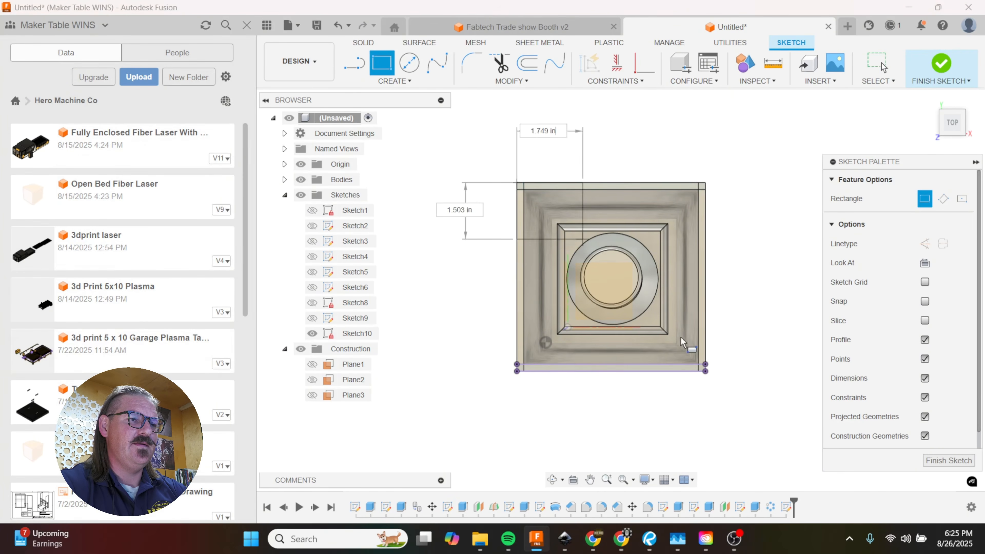
click(706, 371)
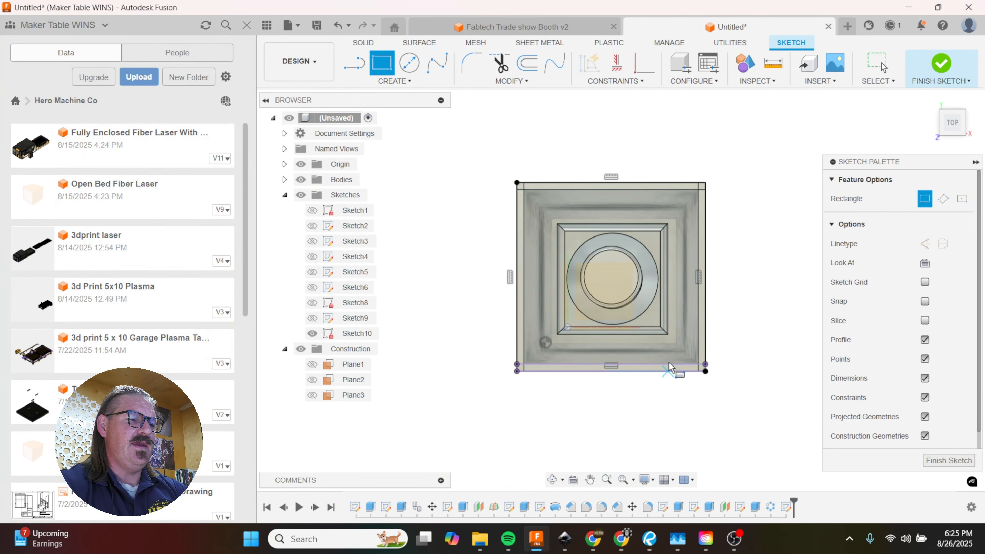
Step: Extrude the three profiles covering the box's top outline by -0.1875 in as a new body to form the lid
key(e)
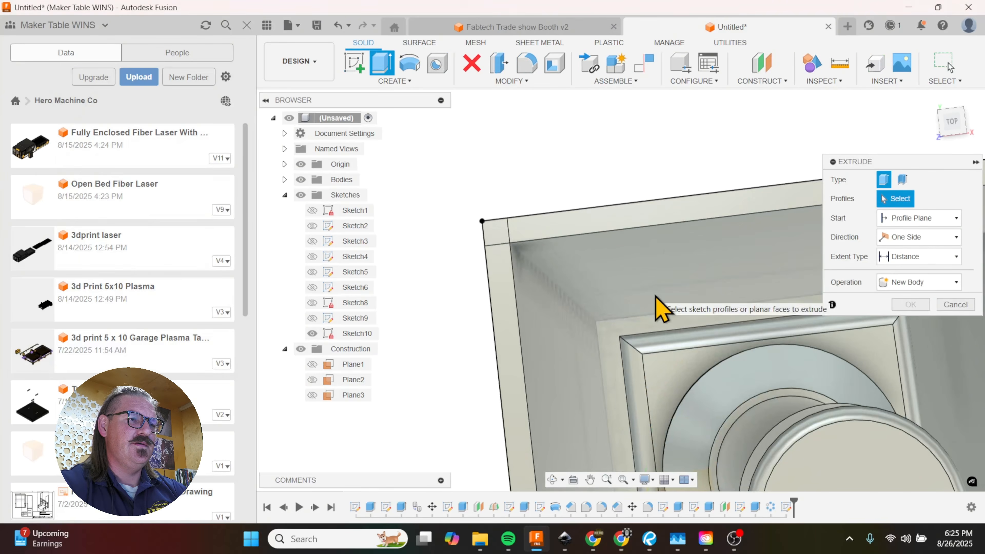
click(536, 235)
scroll(537, 248, up, 3)
click(560, 294)
scroll(495, 237, up, 3)
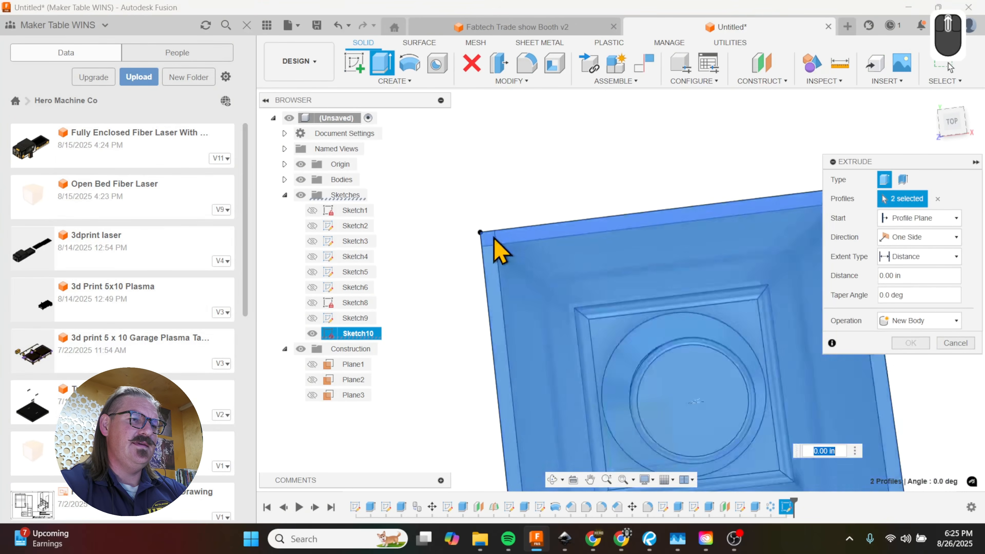
scroll(770, 388, down, 5)
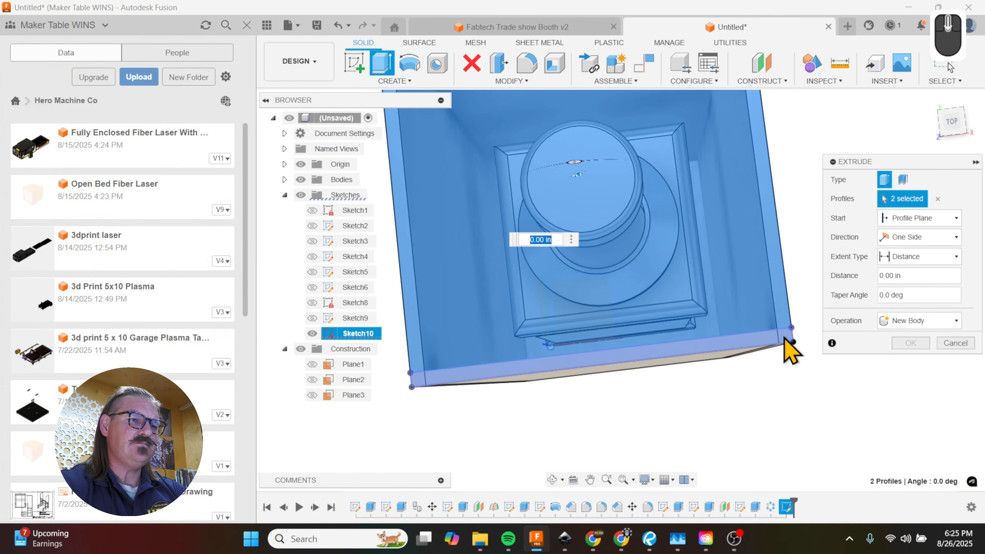
click(786, 343)
shift+middle_drag(707, 384, 671, 390)
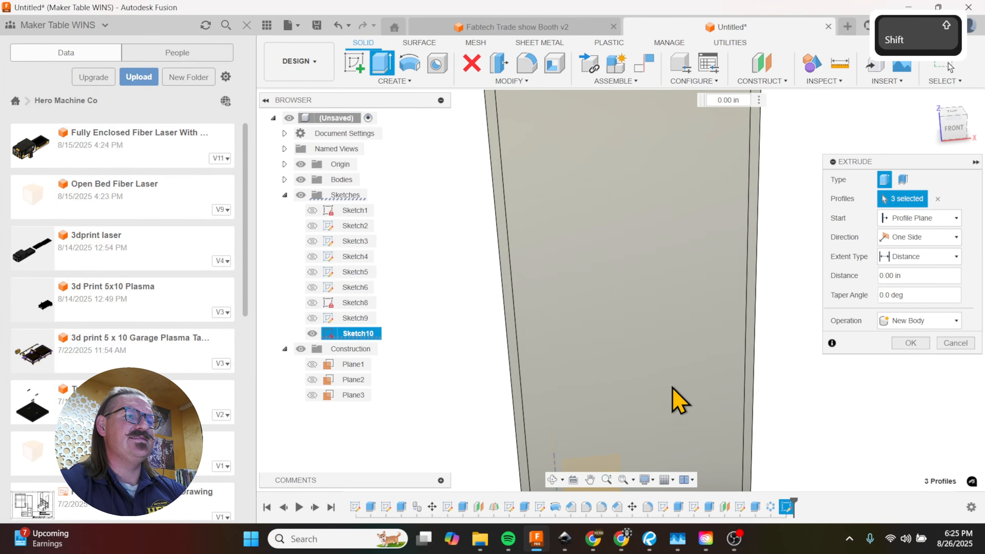
scroll(672, 390, up, 3)
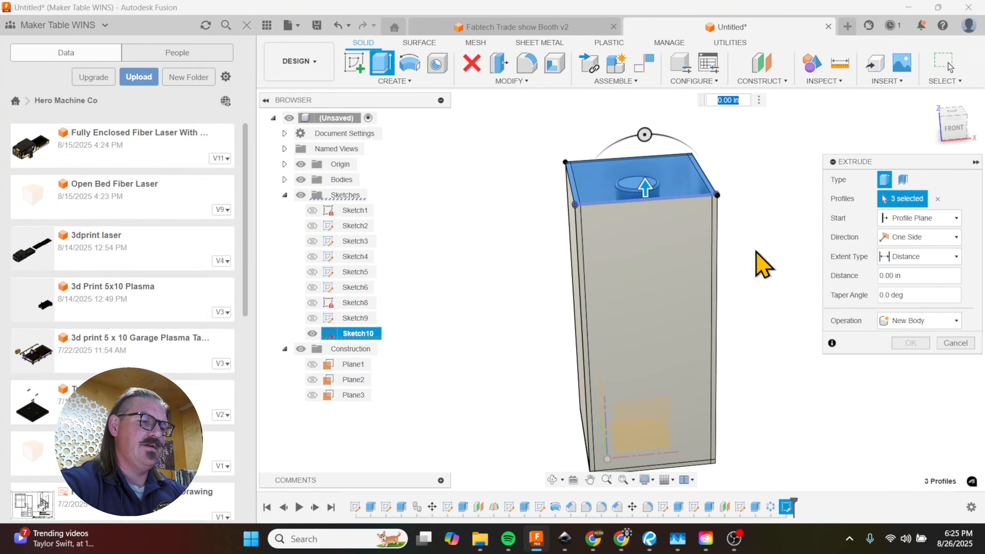
text(-.1875)
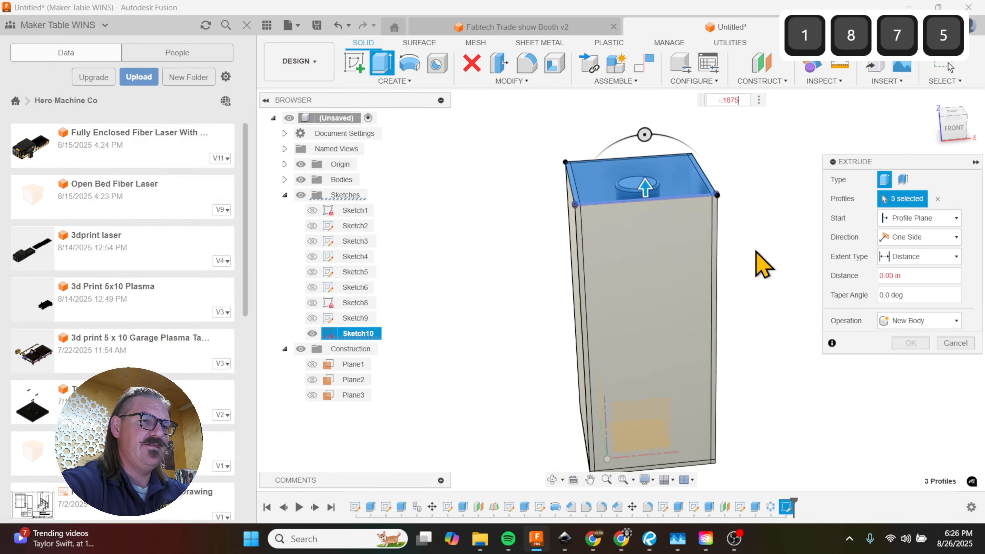
click(955, 321)
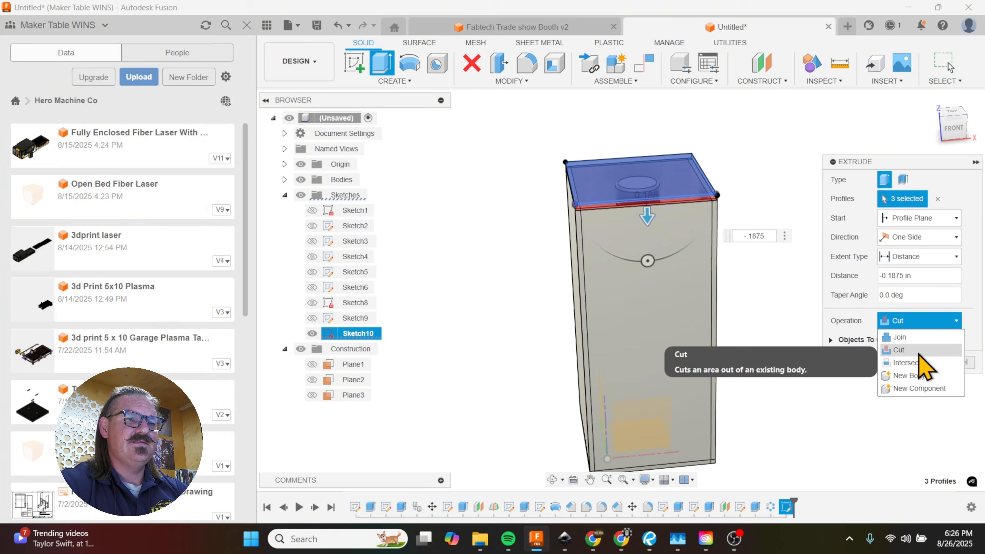
click(916, 375)
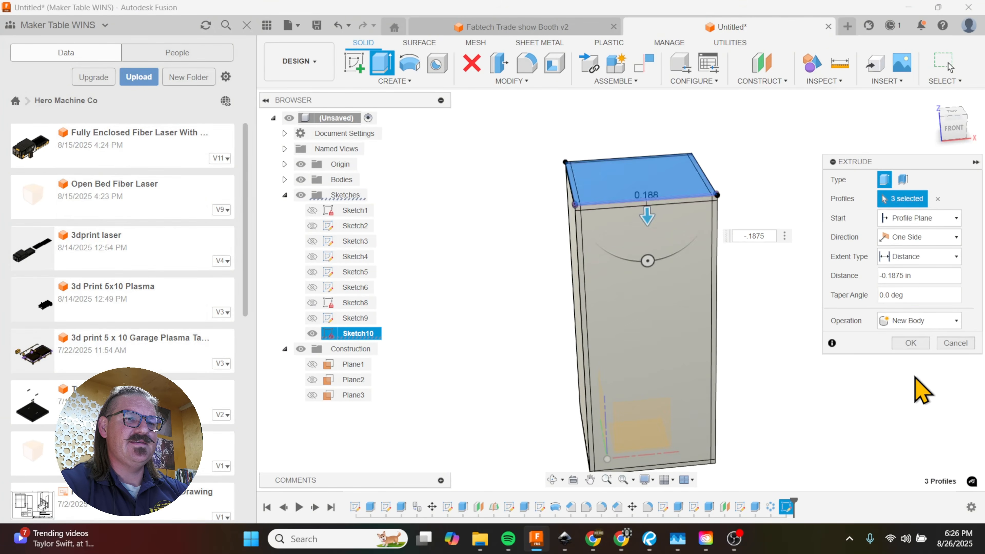
click(911, 344)
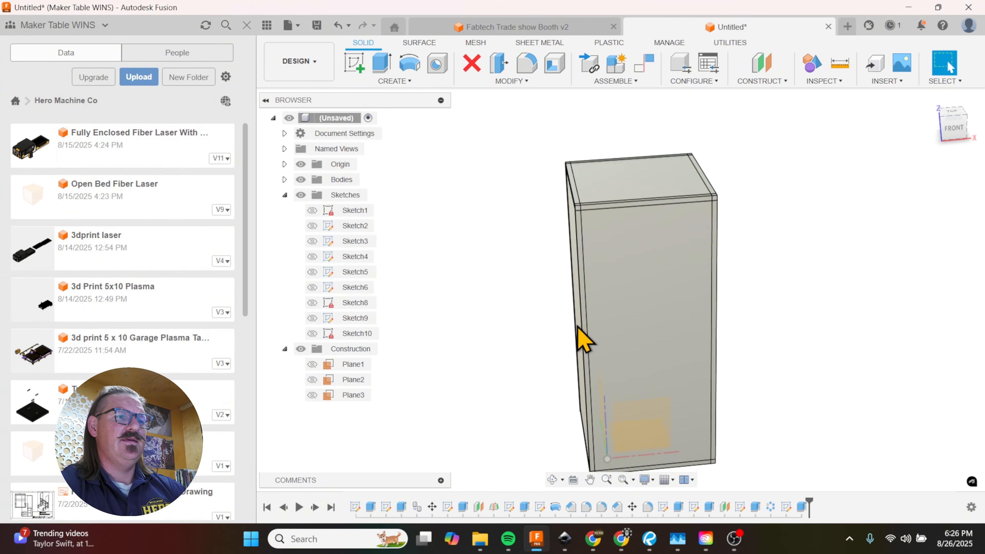
Step: Hide the box's left and right side panels
shift+middle_drag(582, 341, 757, 460)
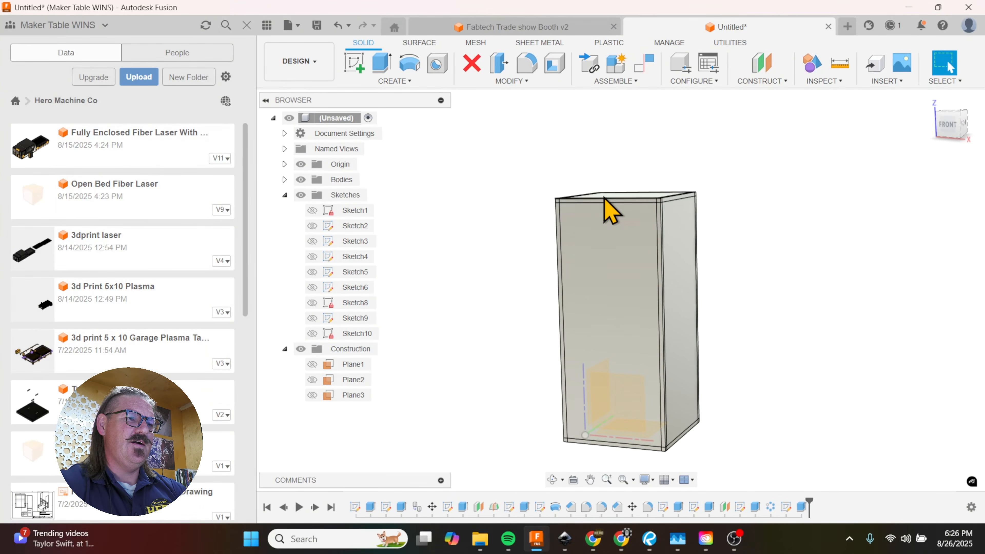
shift+scroll(605, 204, up, 5)
shift+middle_drag(607, 202, 635, 284)
shift+scroll(640, 297, down, 4)
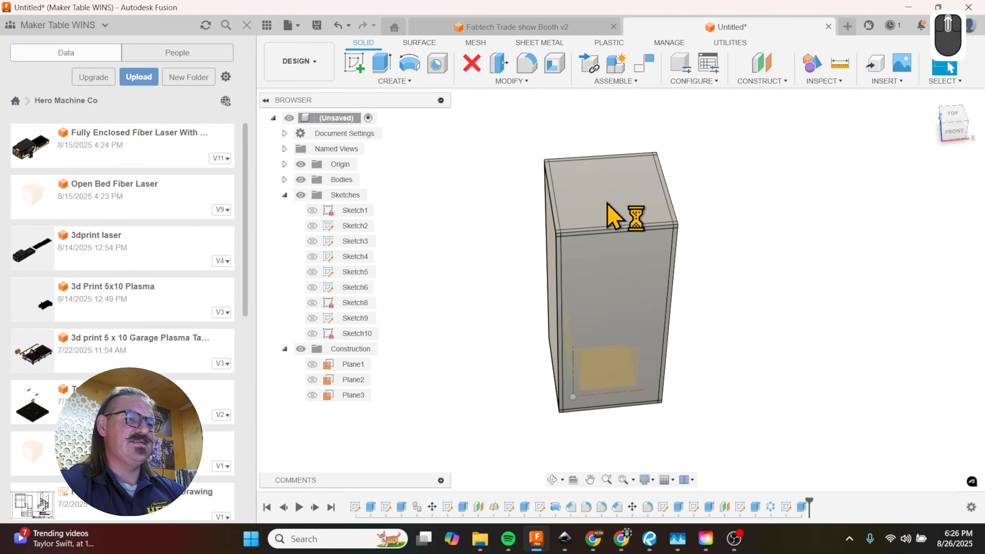
shift+middle_drag(605, 220, 594, 315)
click(594, 314)
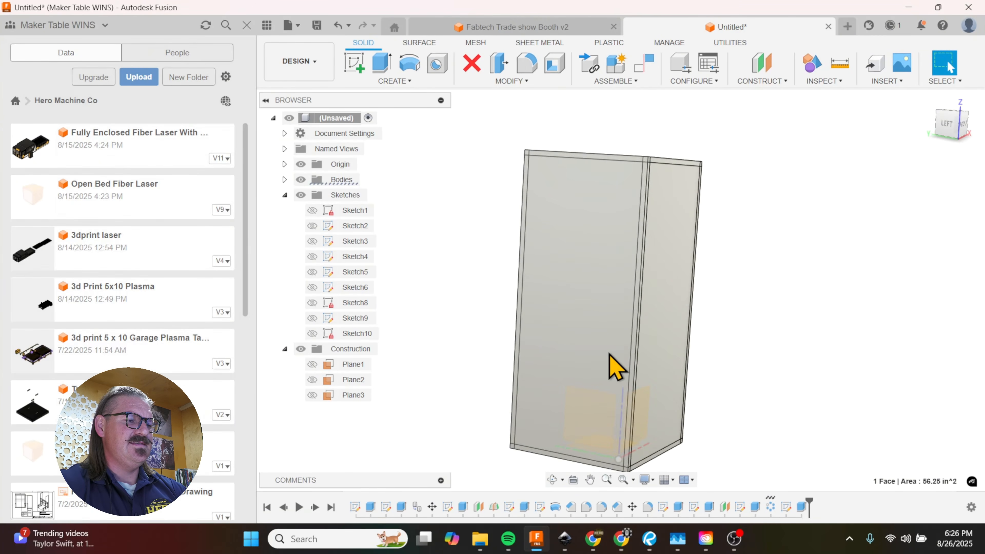
shift+middle_drag(770, 335, 652, 340)
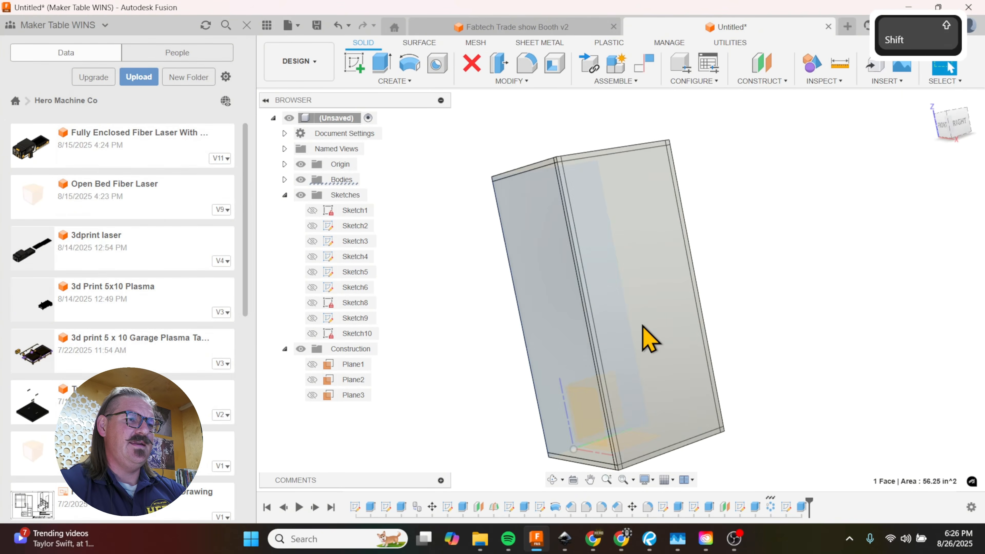
click(666, 368)
key(v)
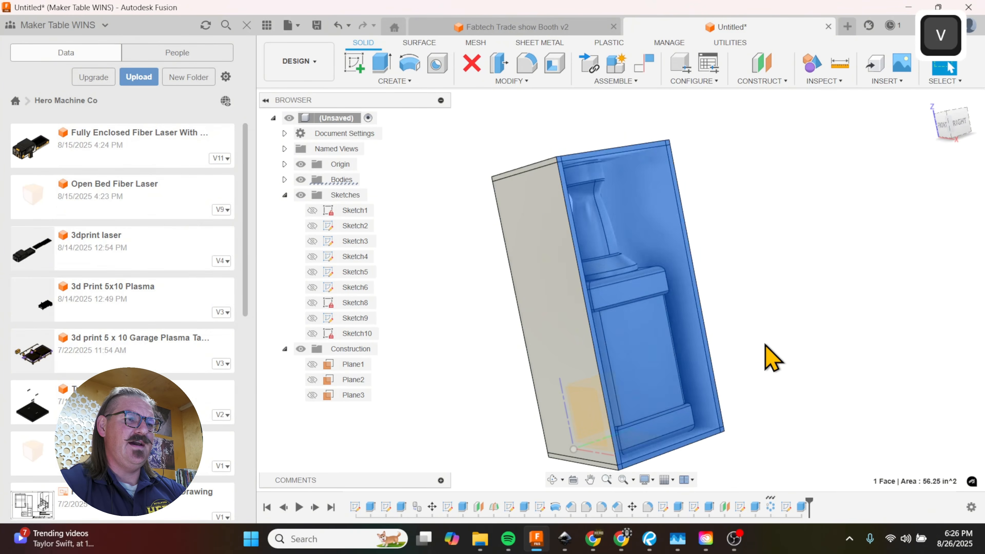
Step: Start a new sketch on the outer face of the front panel
shift+middle_drag(765, 345, 823, 356)
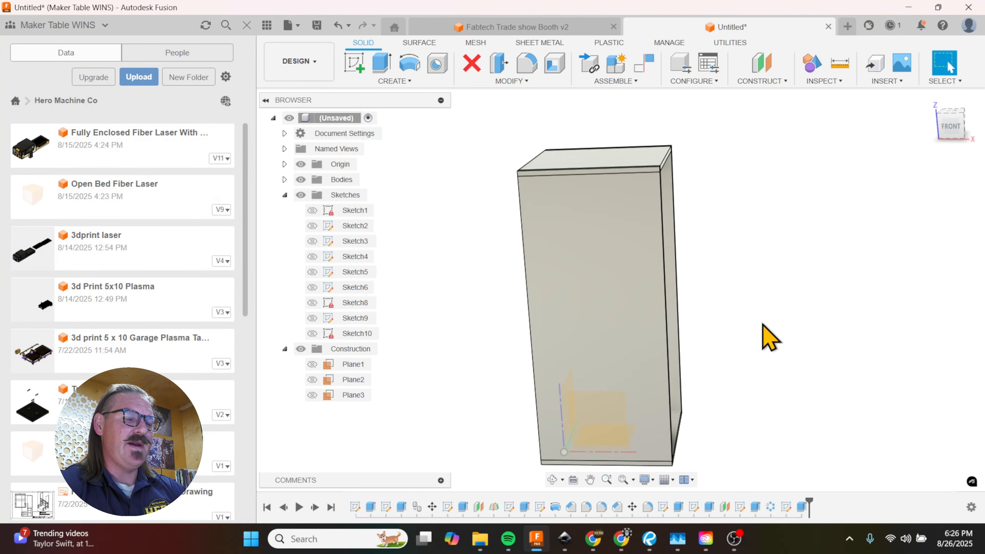
mouse_move(710, 336)
shift+middle_down()
mouse_move(787, 317)
mouse_move(836, 328)
mouse_move(754, 323)
mouse_move(721, 339)
mouse_move(826, 327)
mouse_move(729, 330)
mouse_move(698, 344)
shift+middle_up()
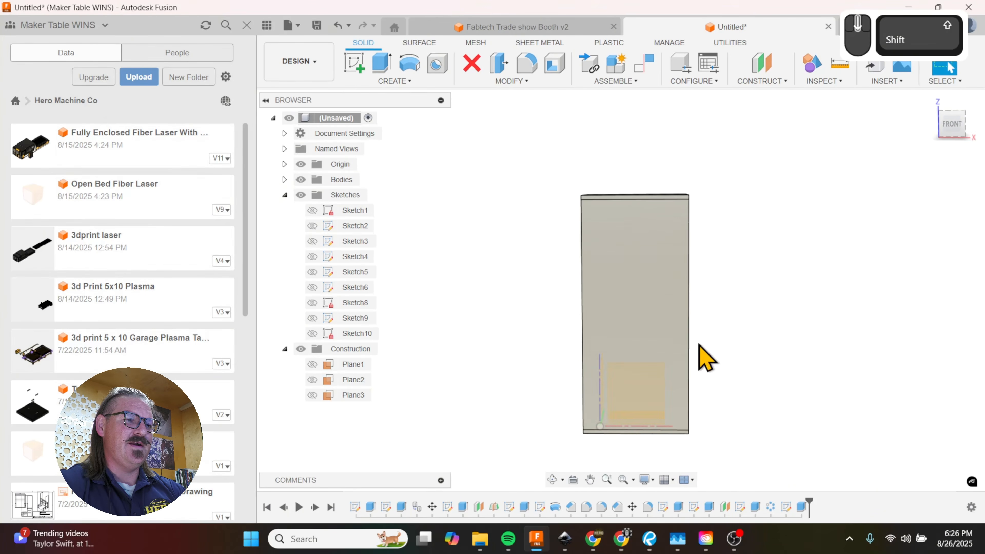
click(663, 361)
key(r)
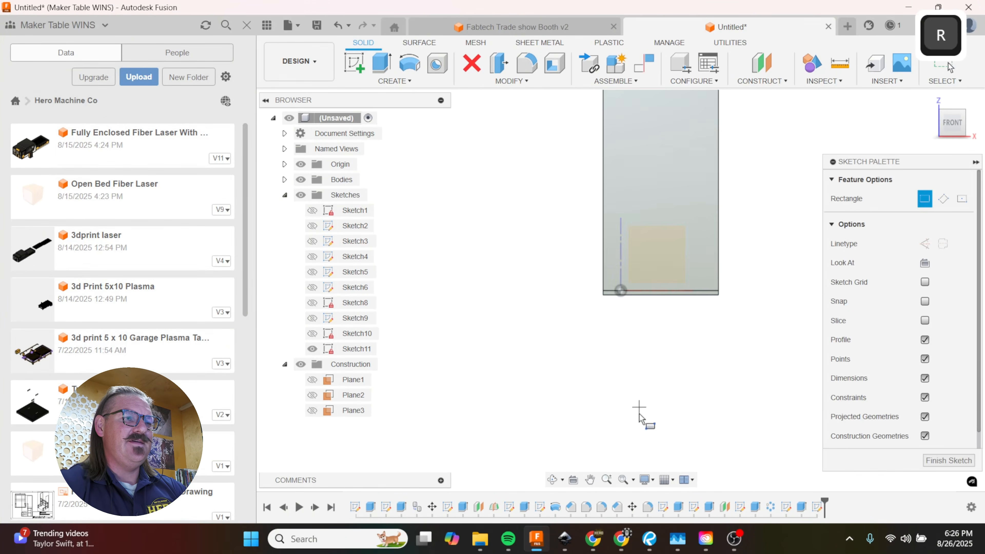
scroll(642, 423, up, 4)
scroll(621, 256, down, 6)
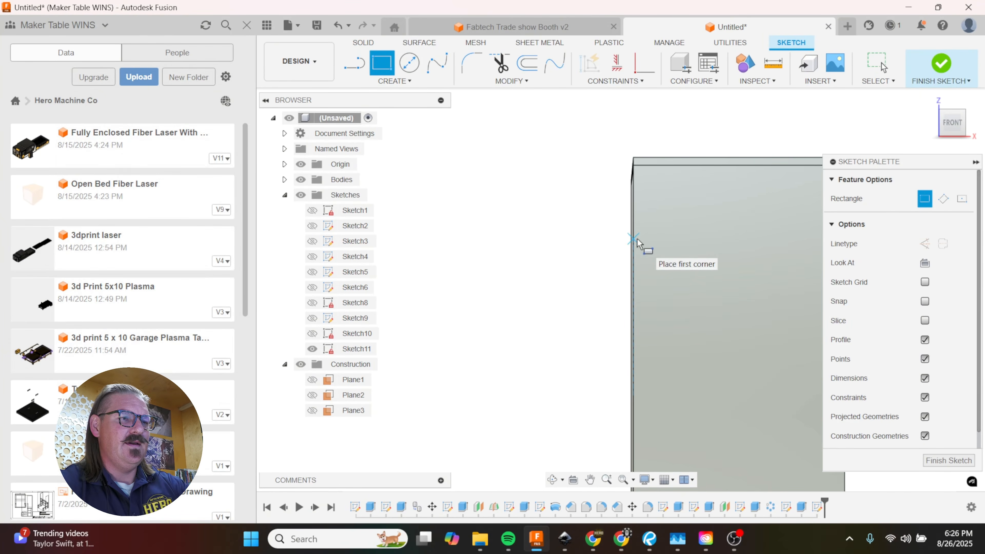
Step: Project the front edge faces of the lid and the base plate into the sketch with the projection link on
key(l)
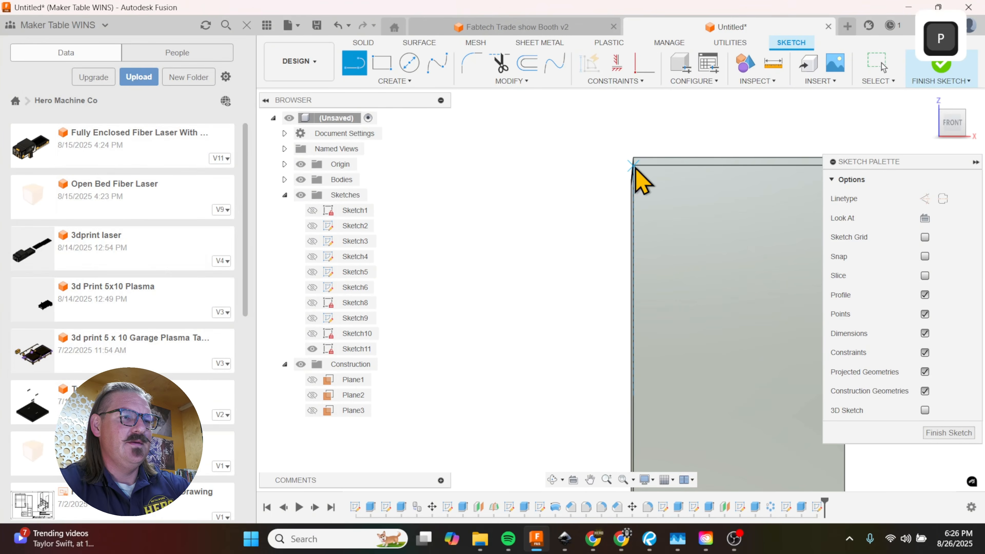
key(p)
scroll(619, 281, up, 2)
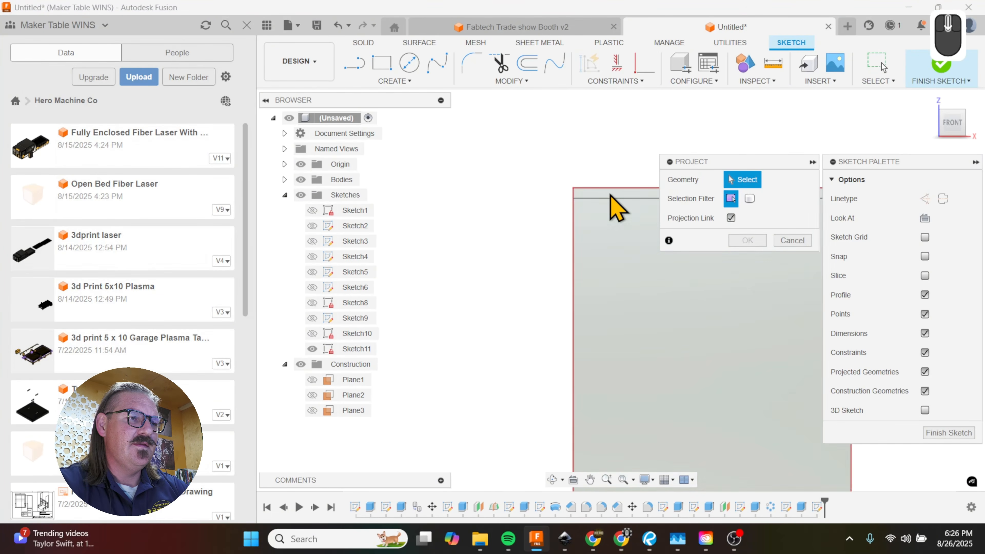
scroll(612, 201, down, 3)
click(612, 206)
scroll(577, 143, up, 4)
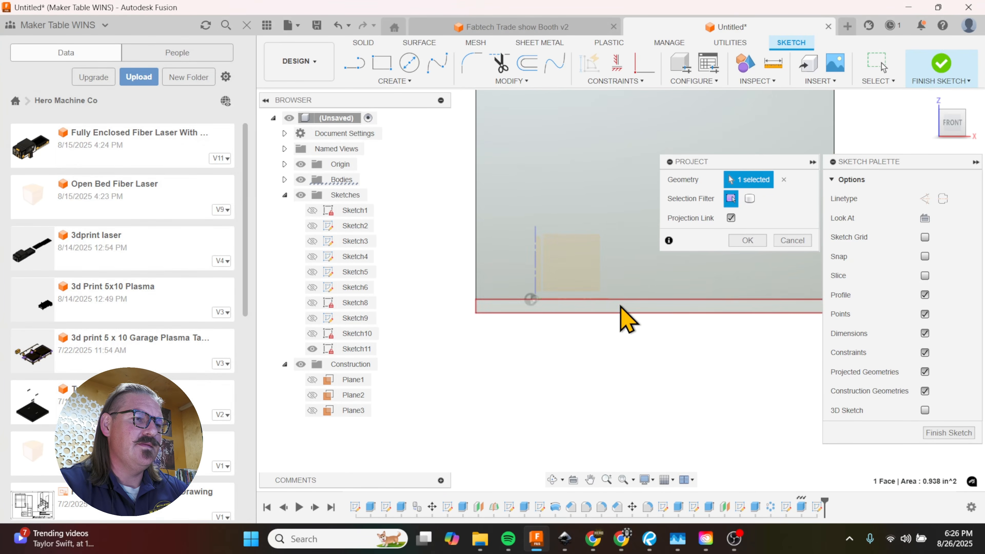
click(621, 310)
click(746, 241)
scroll(605, 418, up, 2)
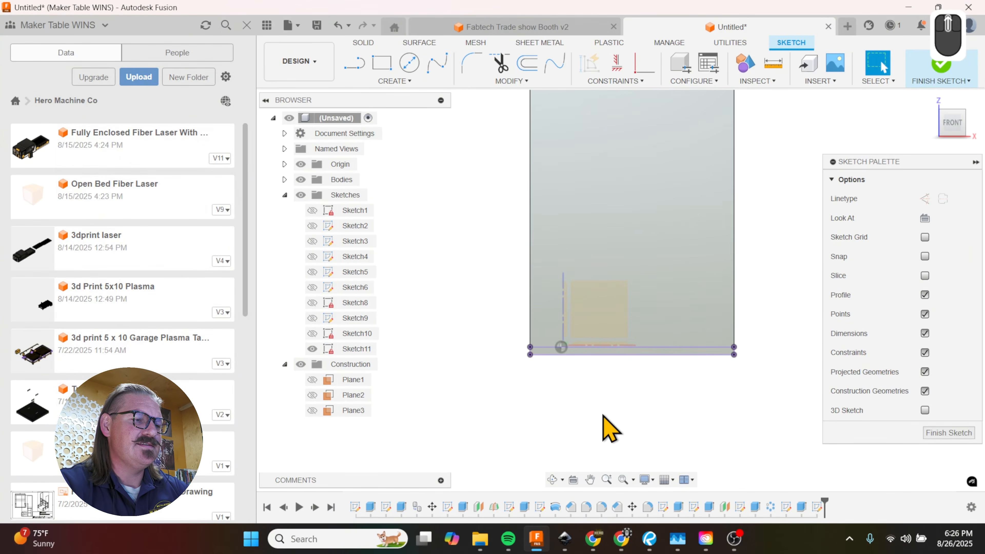
Step: Draw a 1 in vertical line up the front panel's left edge from the top-left corner of the projected base plate
key(l)
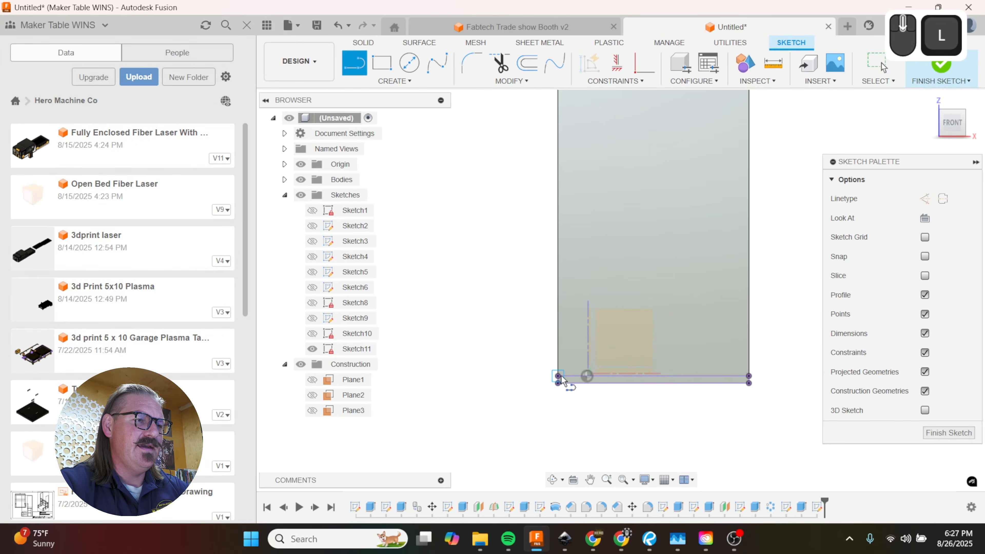
click(558, 376)
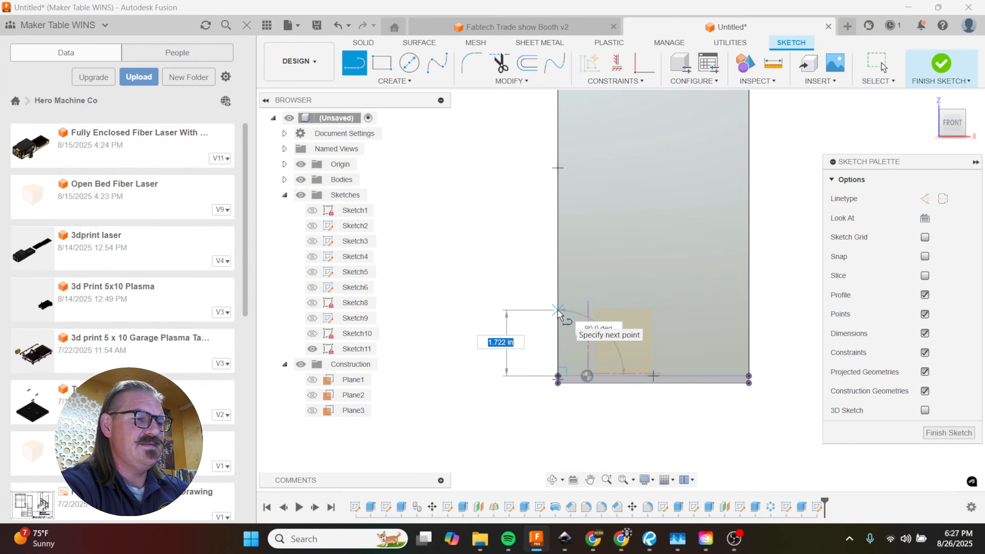
text(1)
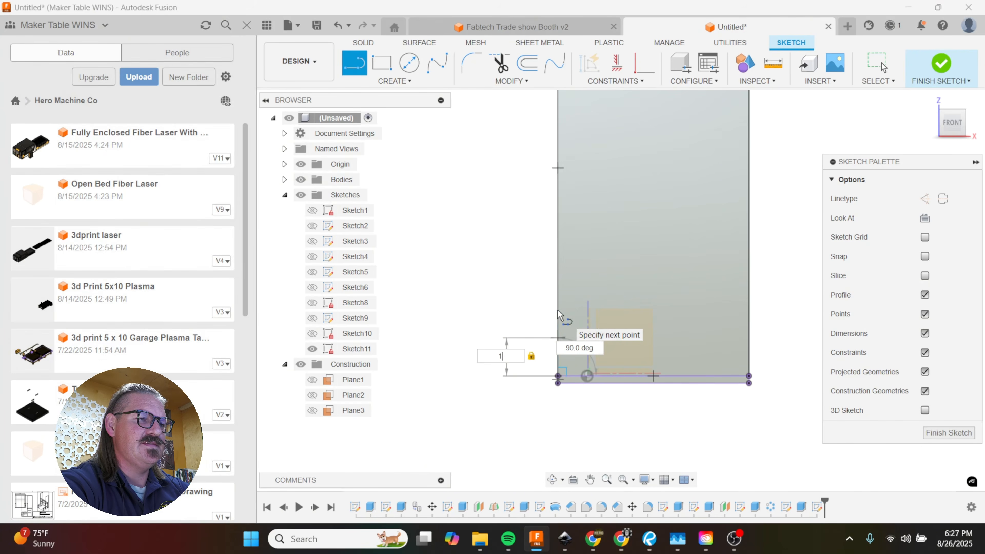
key(Return)
Step: Draw a two-point rectangle 1 in high and .1875 in wide, going up and inward from the line's upper endpoint
key(r)
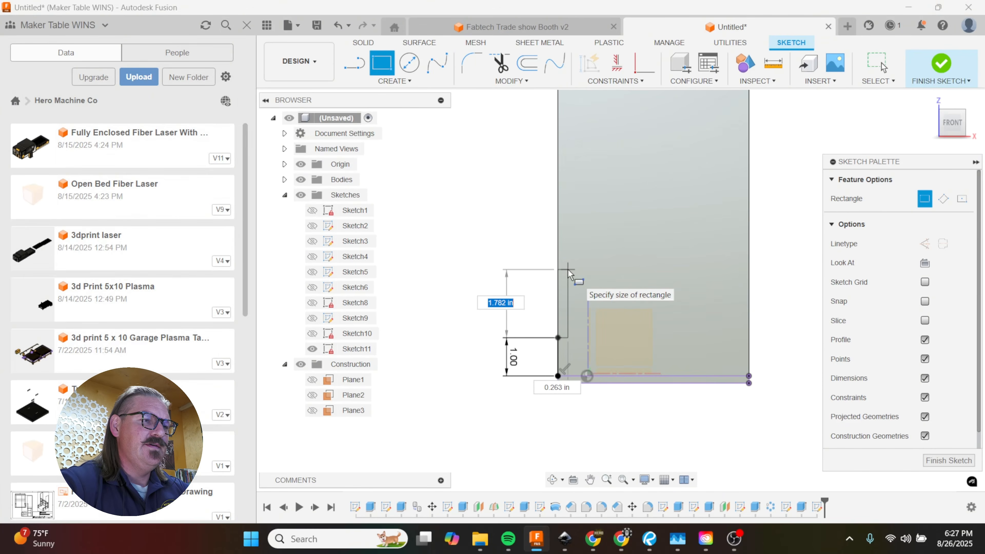
text(1)
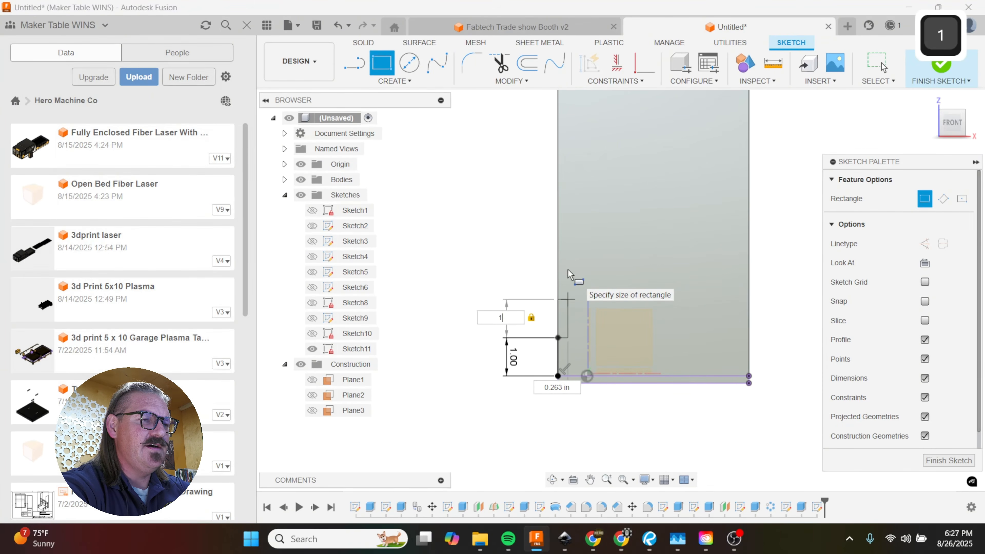
key(Tab)
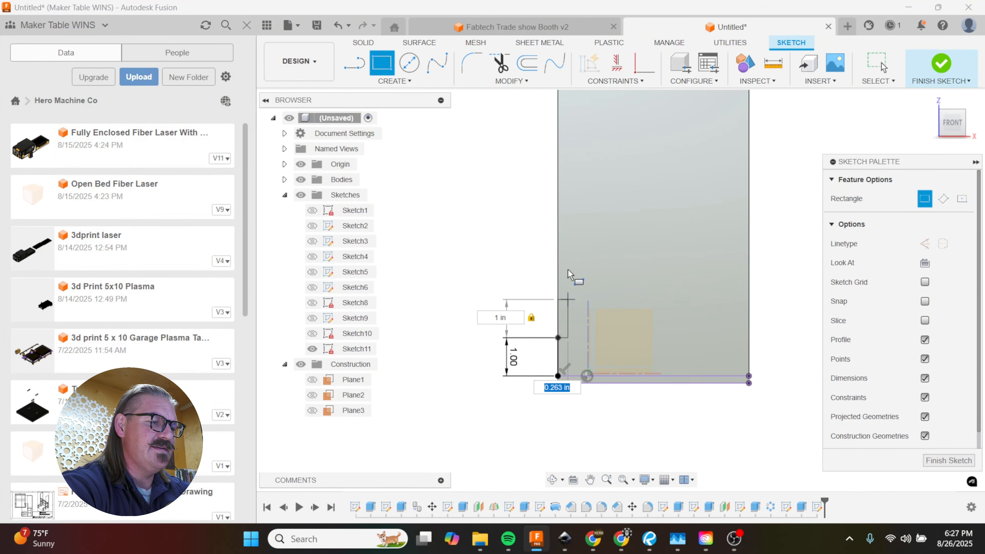
text(.1875)
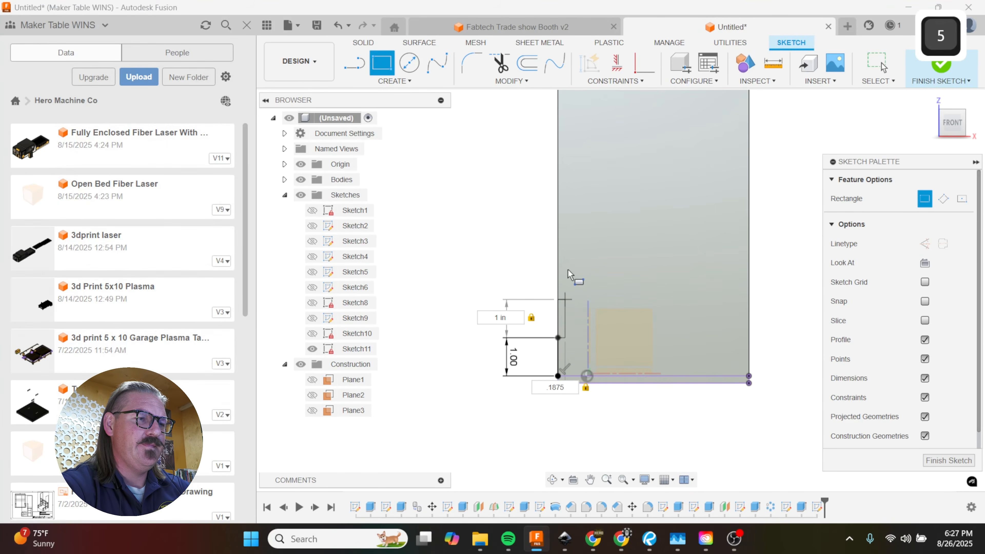
key(Return)
scroll(510, 427, down, 2)
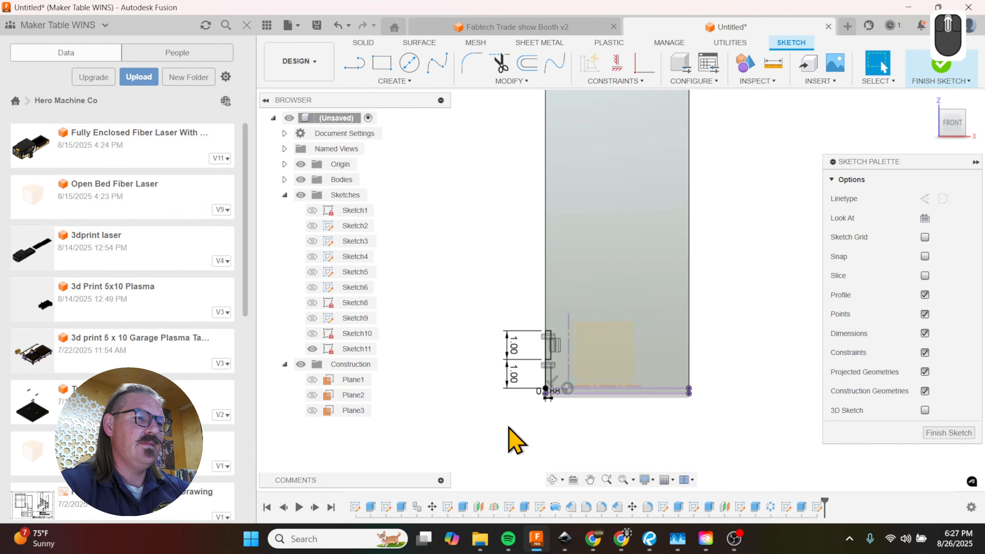
scroll(510, 427, down, 1)
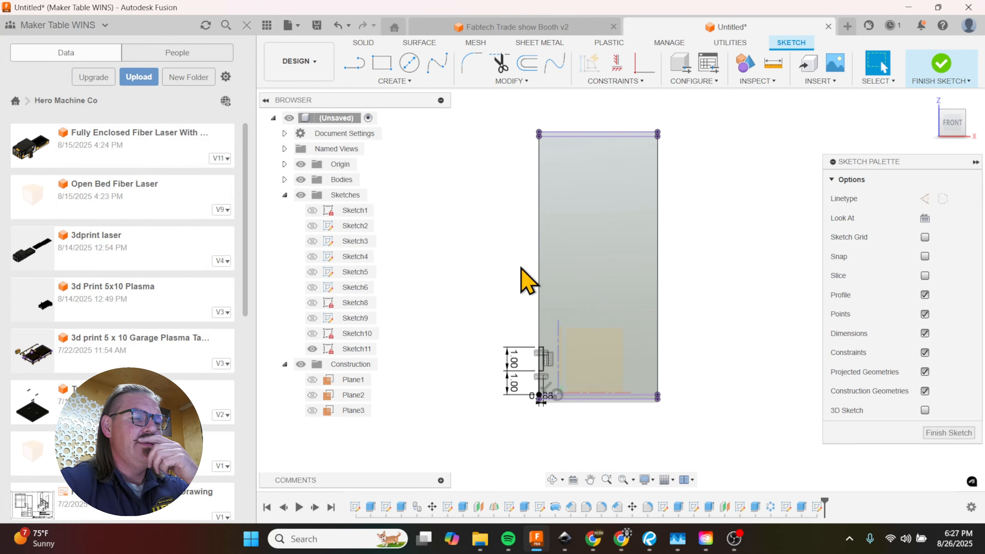
click(543, 227)
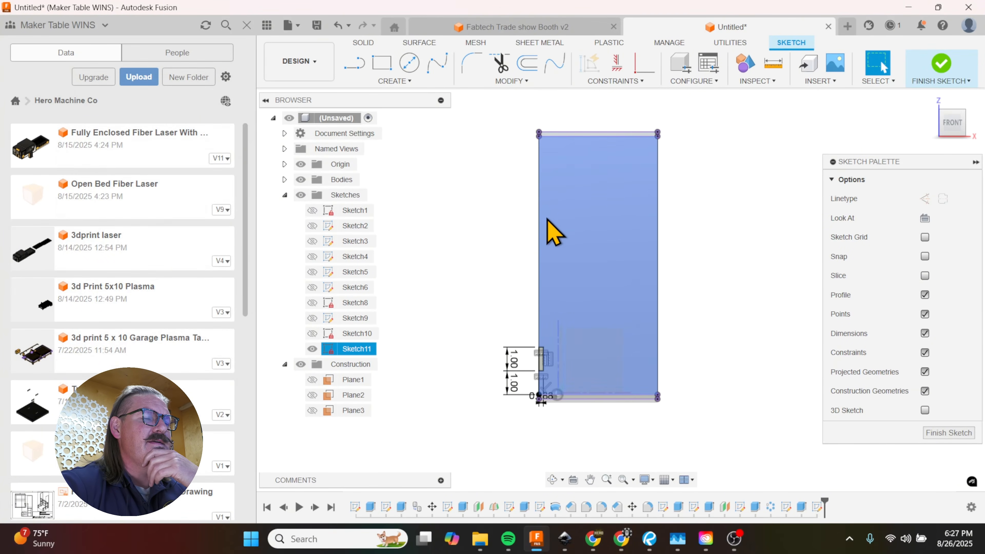
click(540, 279)
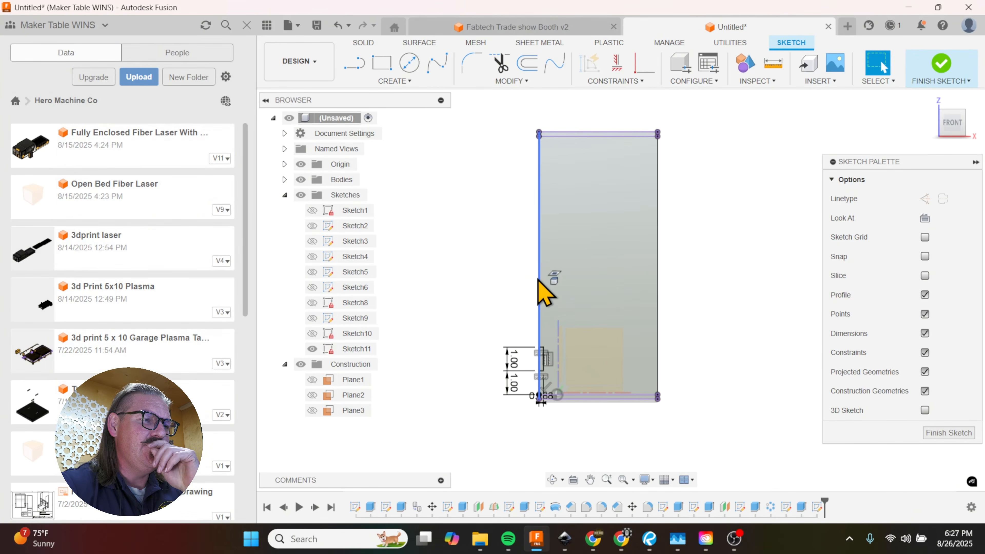
click(562, 296)
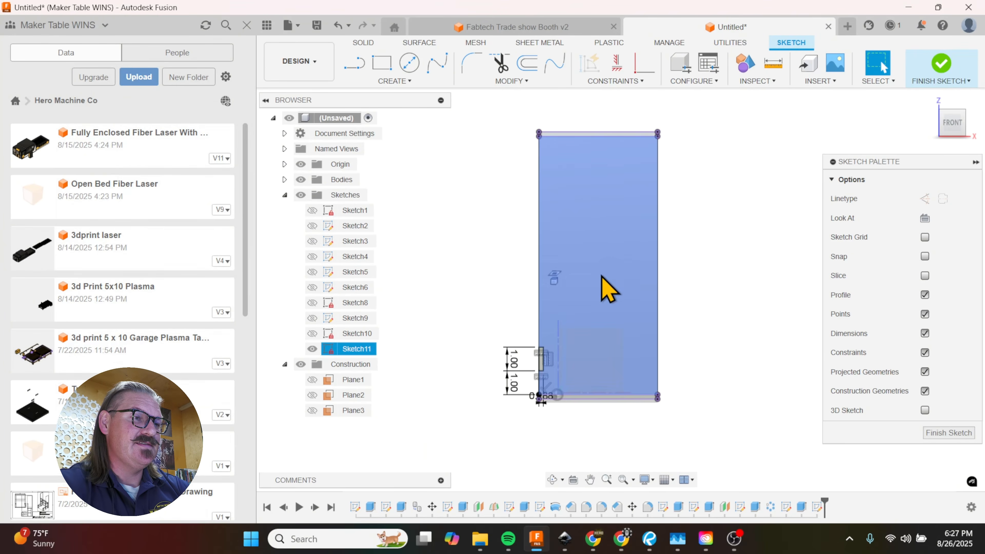
click(719, 300)
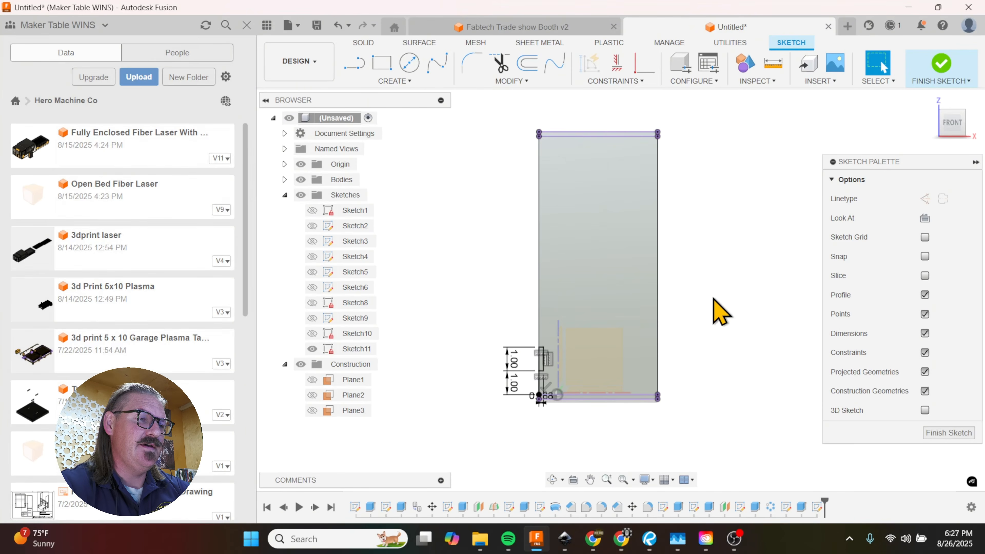
Step: Copy the notch rectangle on the front panel's left edge 8 in straight up with Move/Copy and Create Copy enabled
scroll(521, 344, up, 2)
key(m)
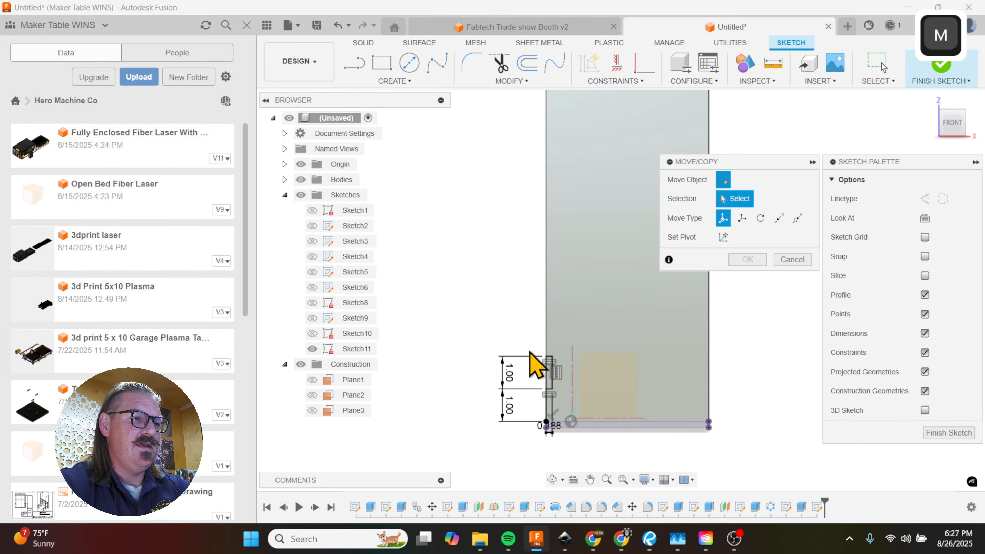
scroll(538, 371, up, 1)
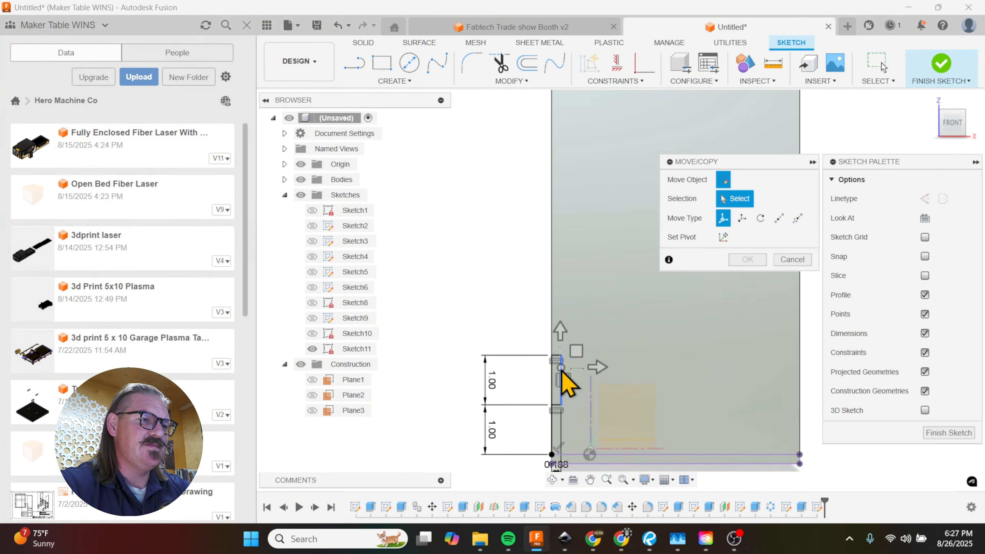
click(561, 370)
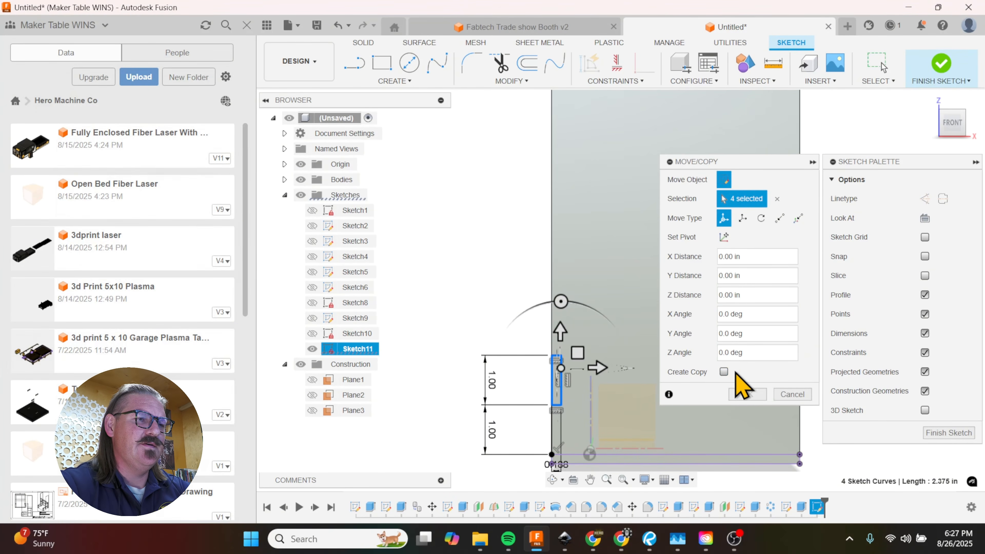
click(724, 371)
scroll(621, 413, down, 2)
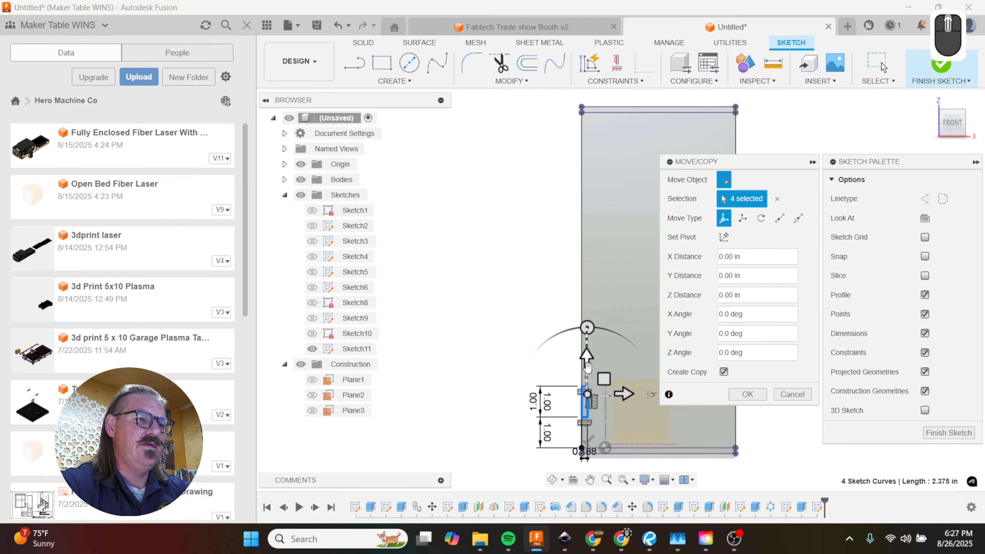
drag(587, 367, 590, 109)
scroll(556, 176, up, 5)
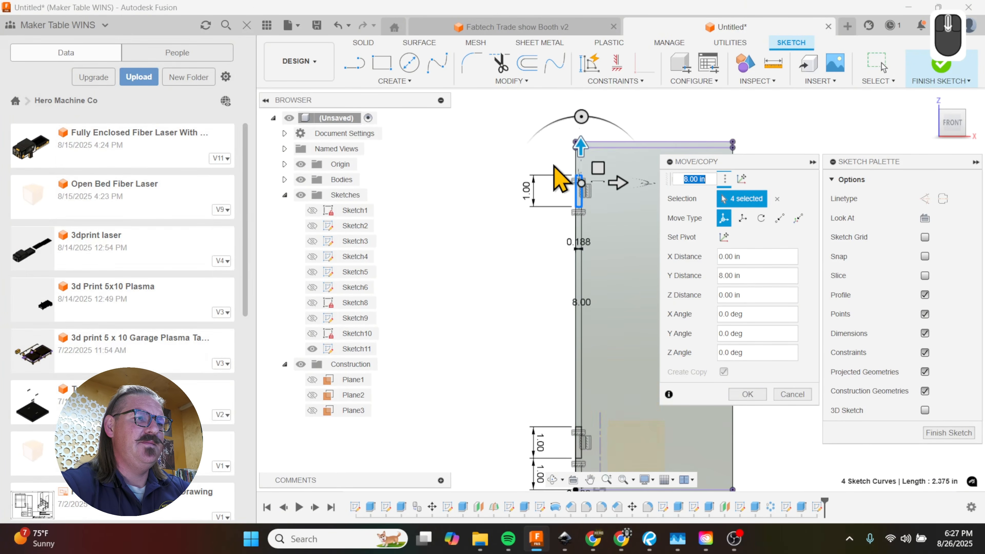
scroll(567, 160, down, 3)
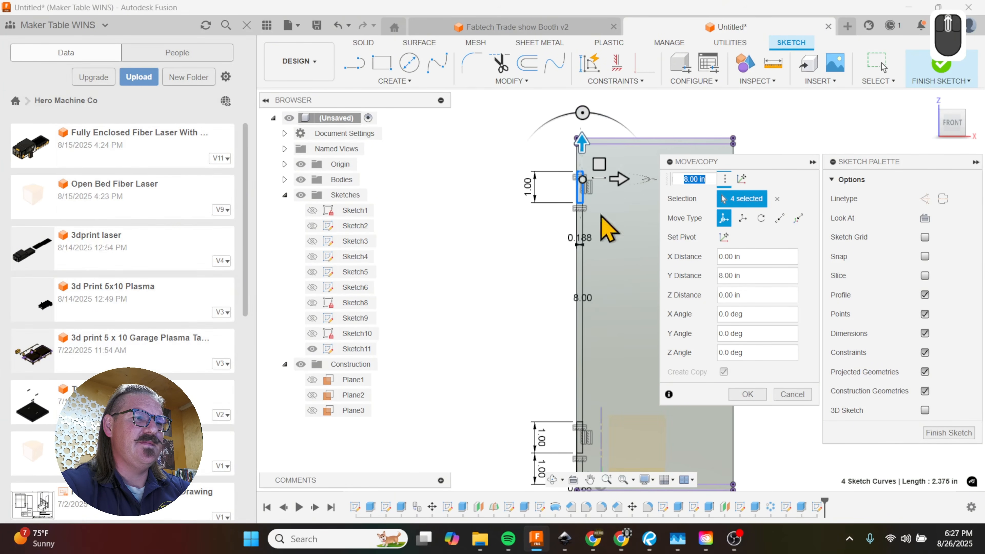
click(749, 395)
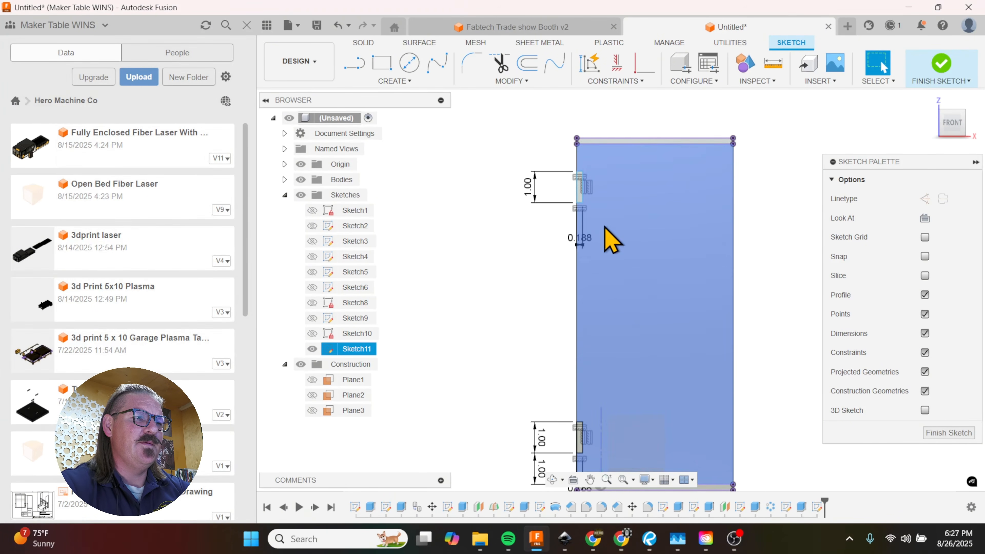
Step: Try a 1 in vertical line down the left edge from the projected lid's lower corner, and undo it
scroll(566, 155, up, 2)
key(l)
click(583, 137)
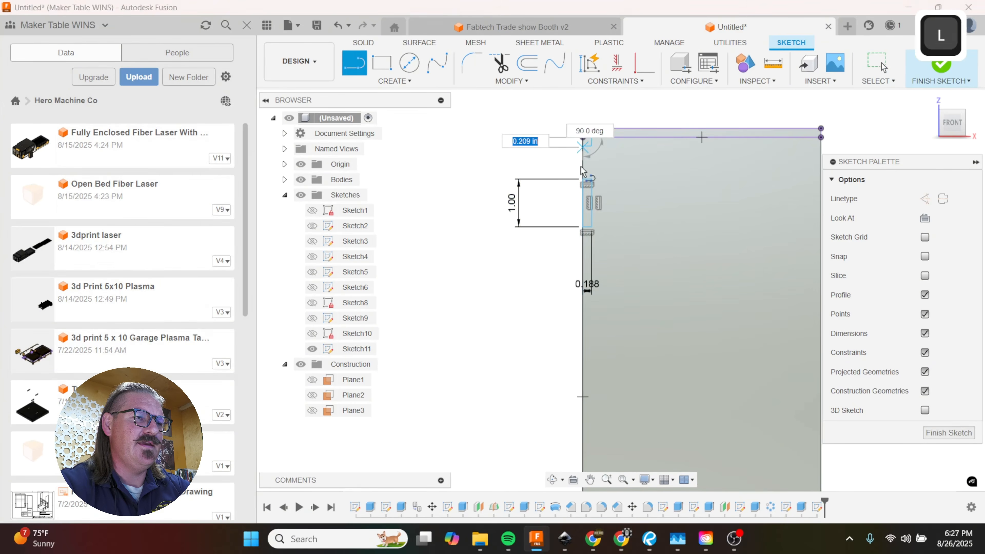
text(1)
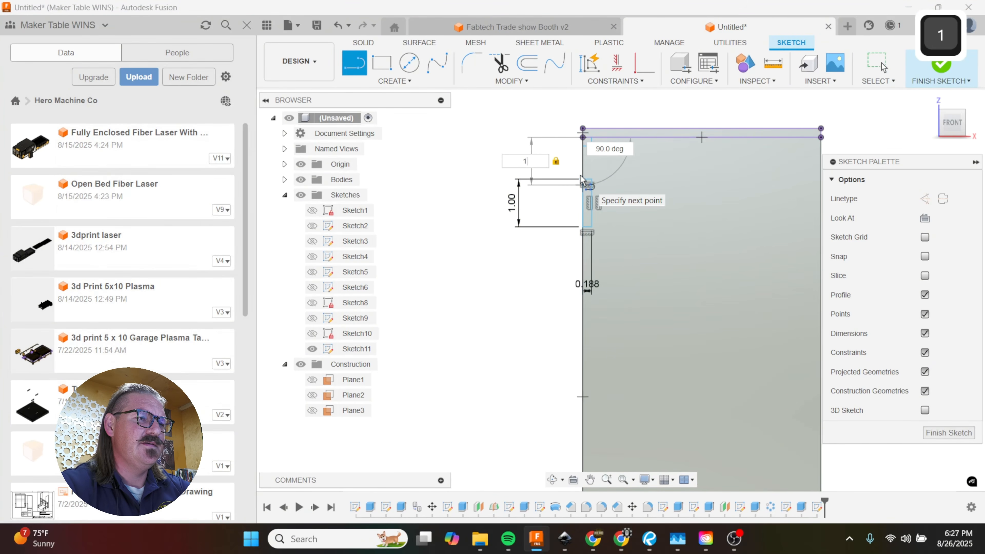
key(Return)
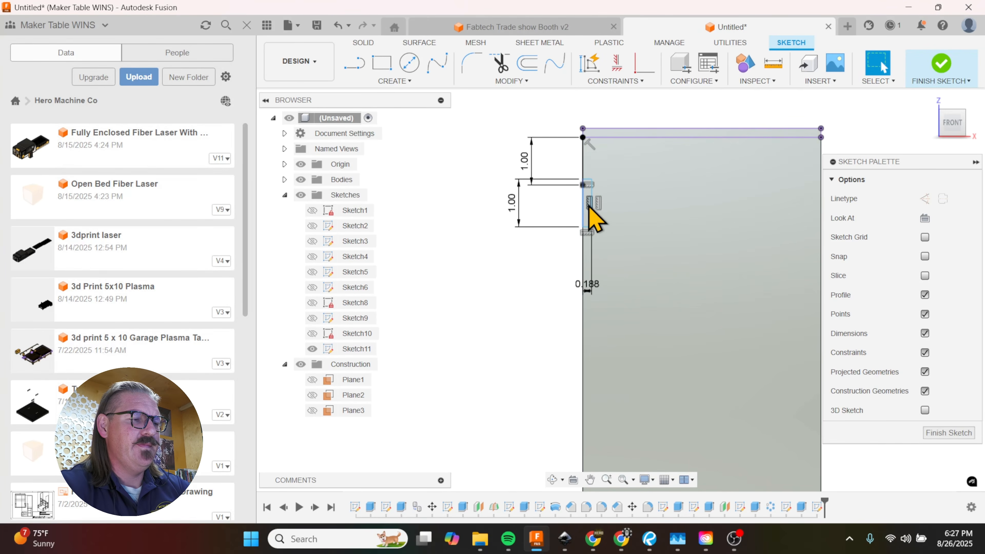
key(ctrl+z)
Step: Draw a vertical centerline about 3.23 in long down from the midpoint of the projected lid's lower edge
scroll(557, 205, down, 5)
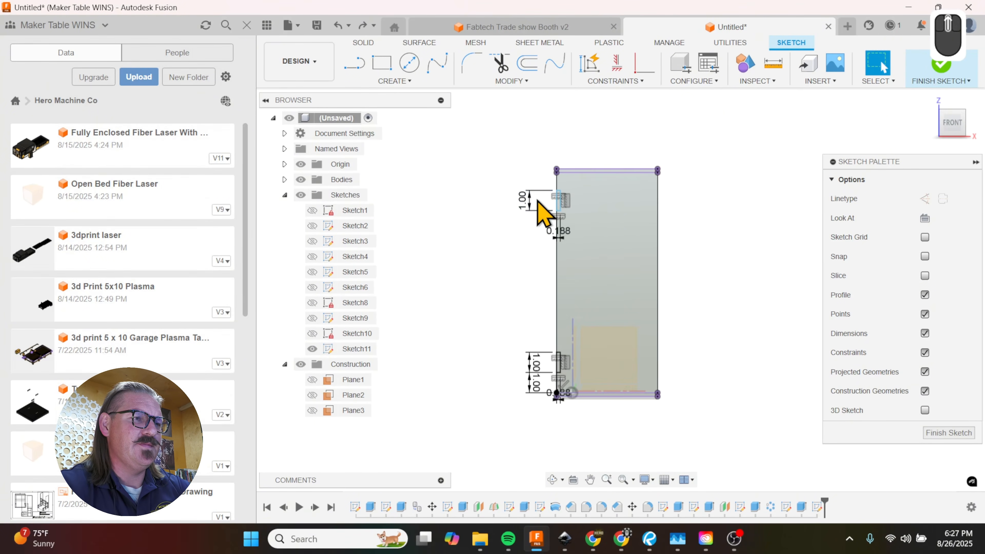
click(617, 373)
key(l)
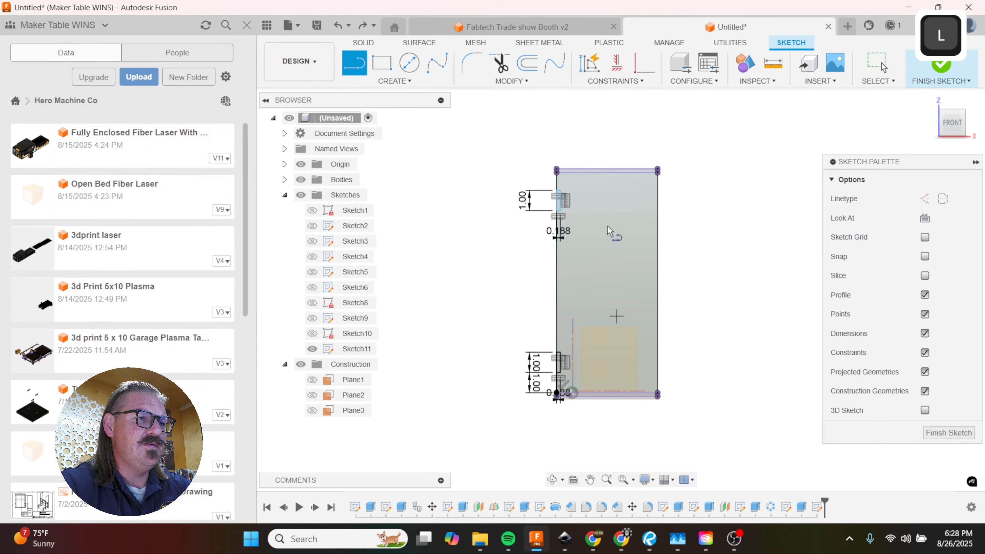
scroll(601, 183, up, 3)
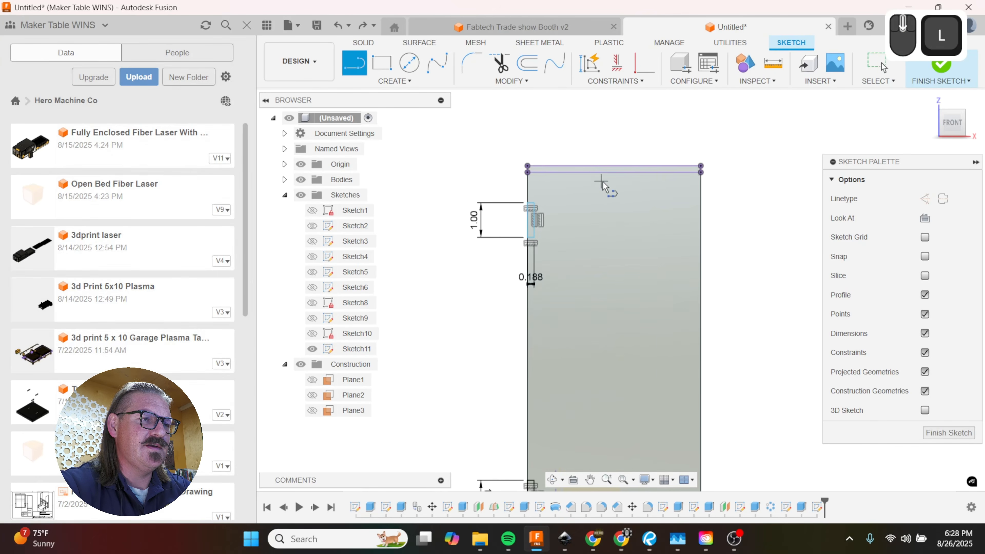
click(617, 176)
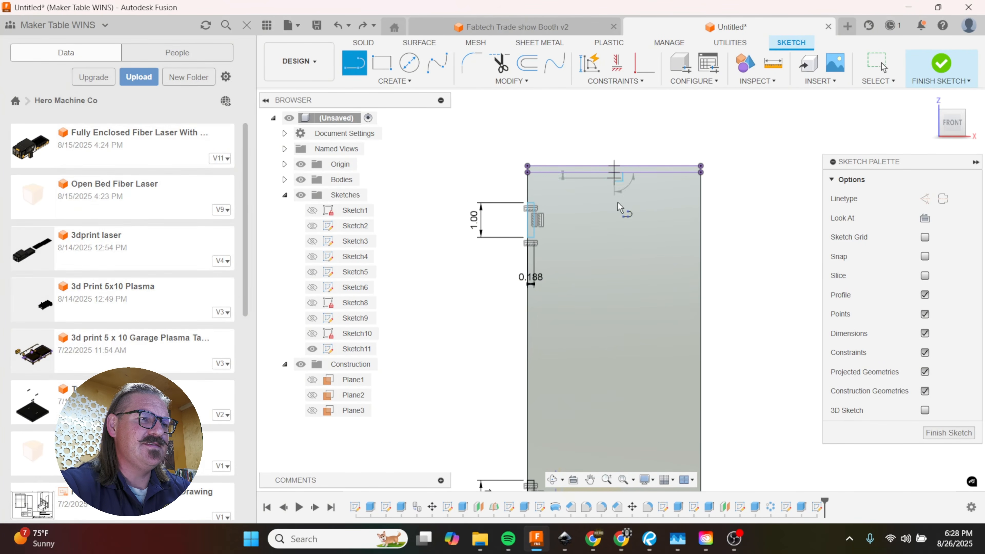
click(614, 285)
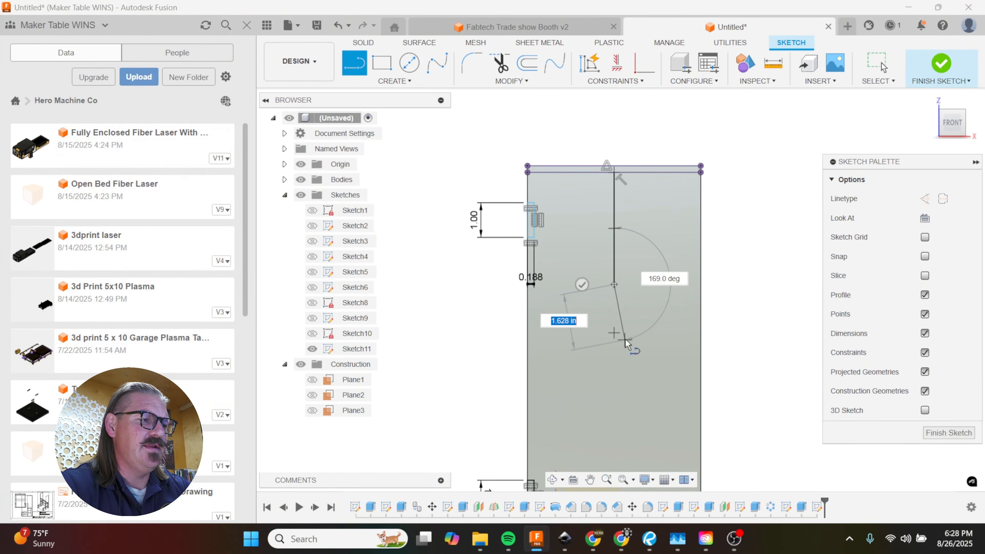
key(Escape)
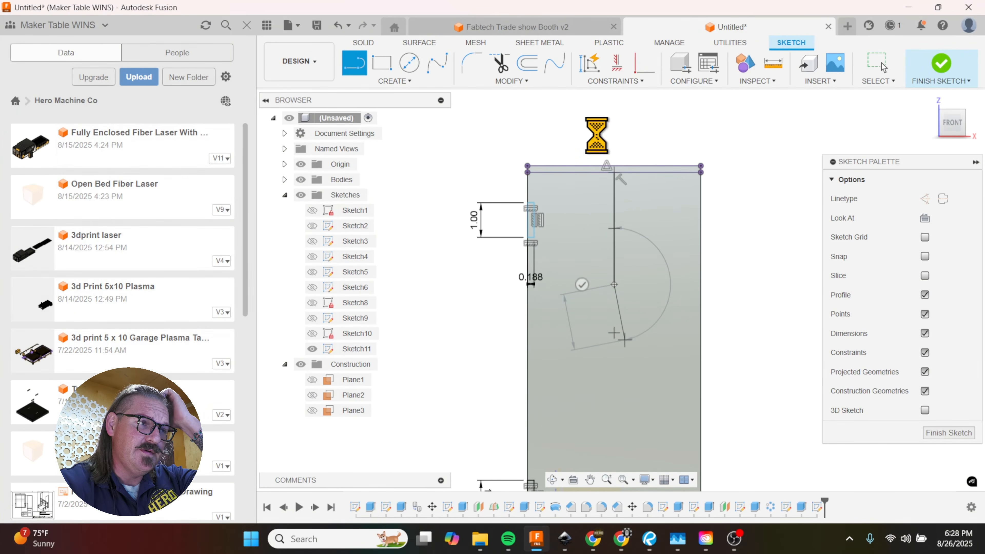
Step: Mirror both left-edge notch rectangles across the vertical centerline to the front panel's right edge
click(409, 86)
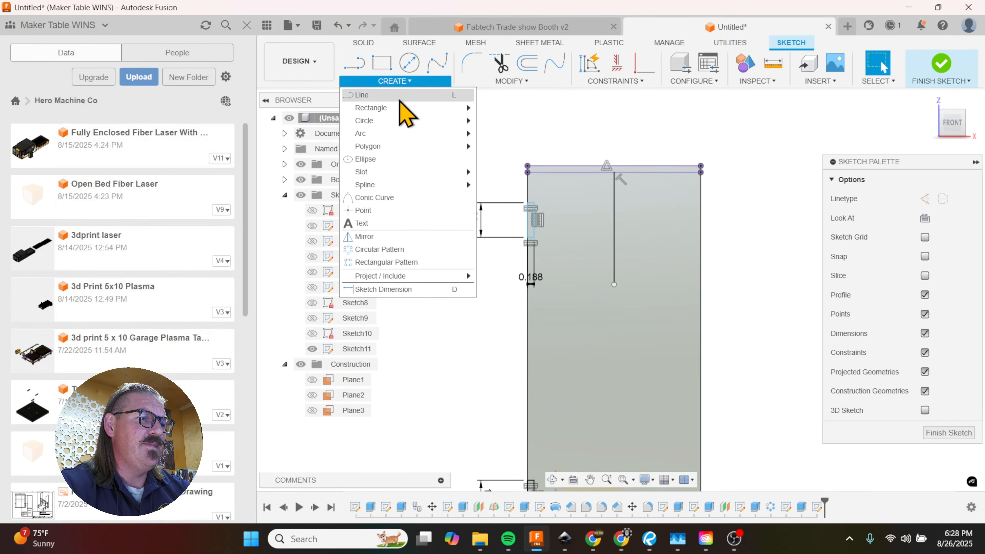
click(417, 235)
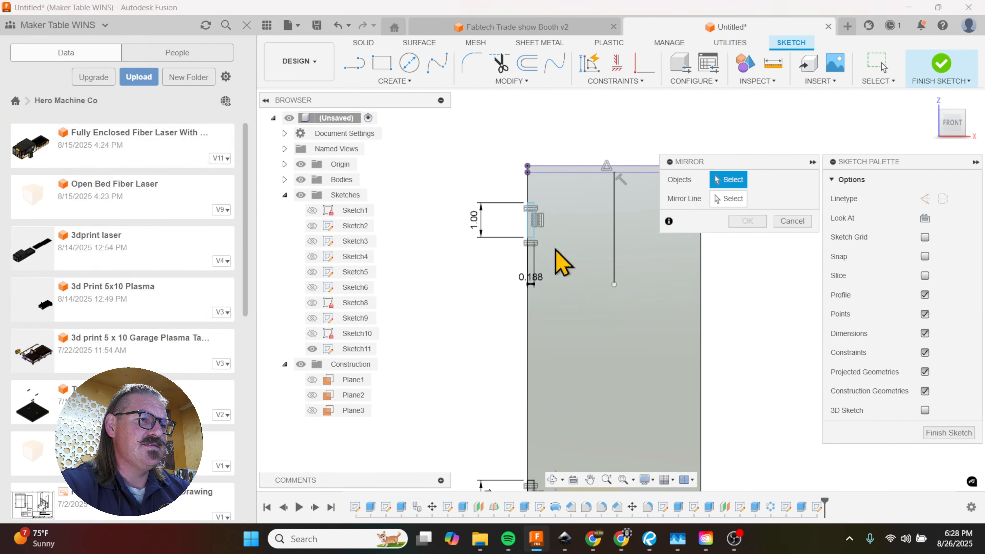
double_click(535, 230)
scroll(544, 144, up, 2)
scroll(539, 391, down, 3)
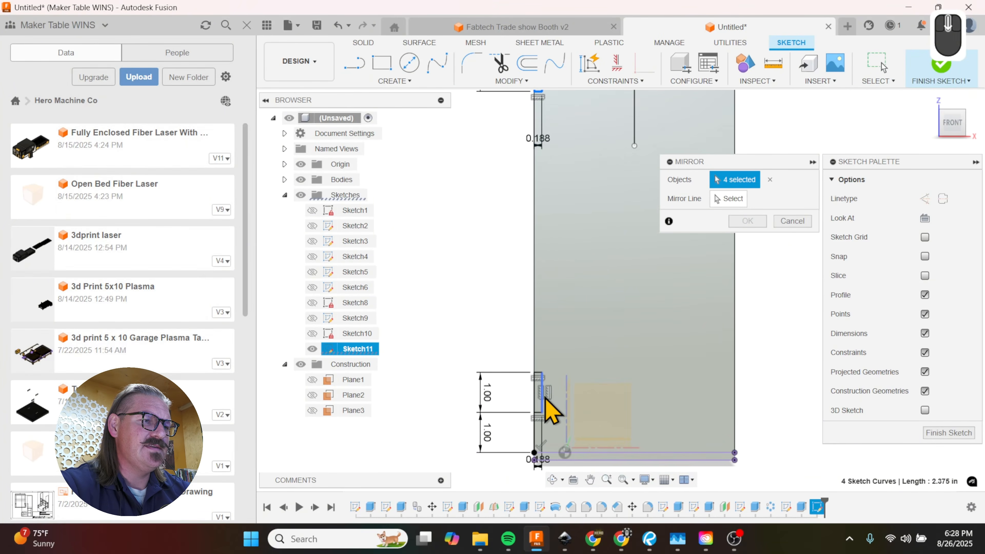
scroll(518, 399, up, 2)
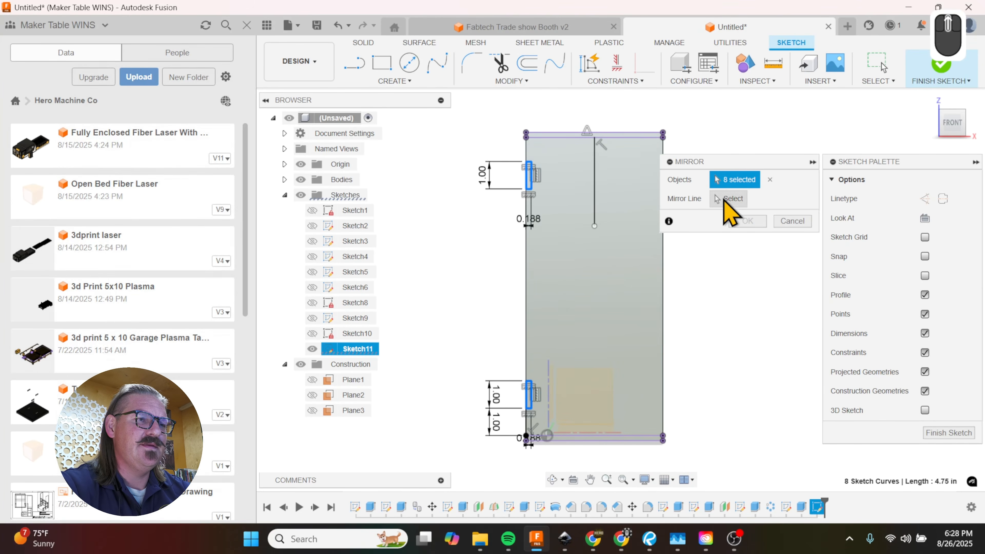
click(724, 200)
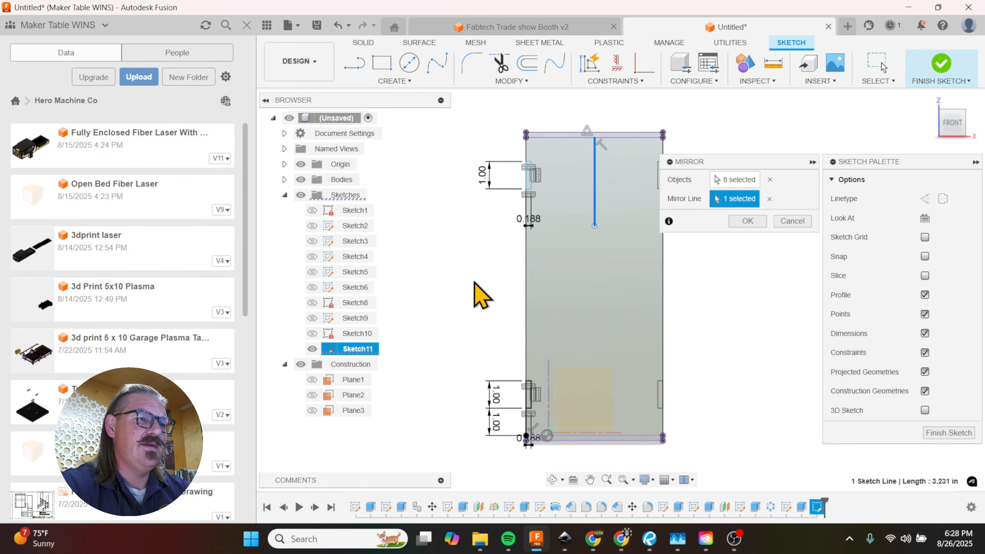
scroll(481, 295, up, 2)
click(747, 221)
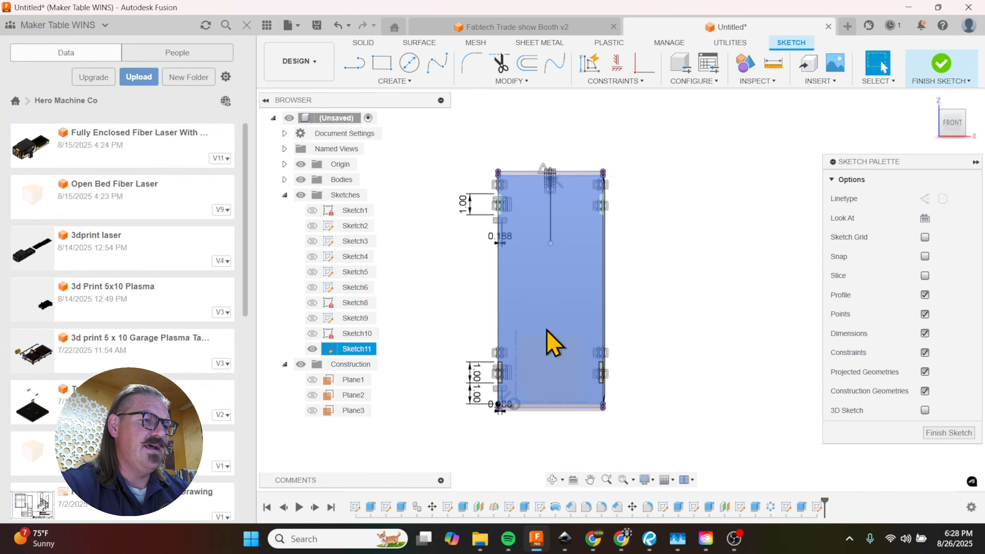
Step: Extrude the four notch rectangles -8 in as a cut from the front panel through to the back of the box
key(e)
scroll(583, 310, down, 3)
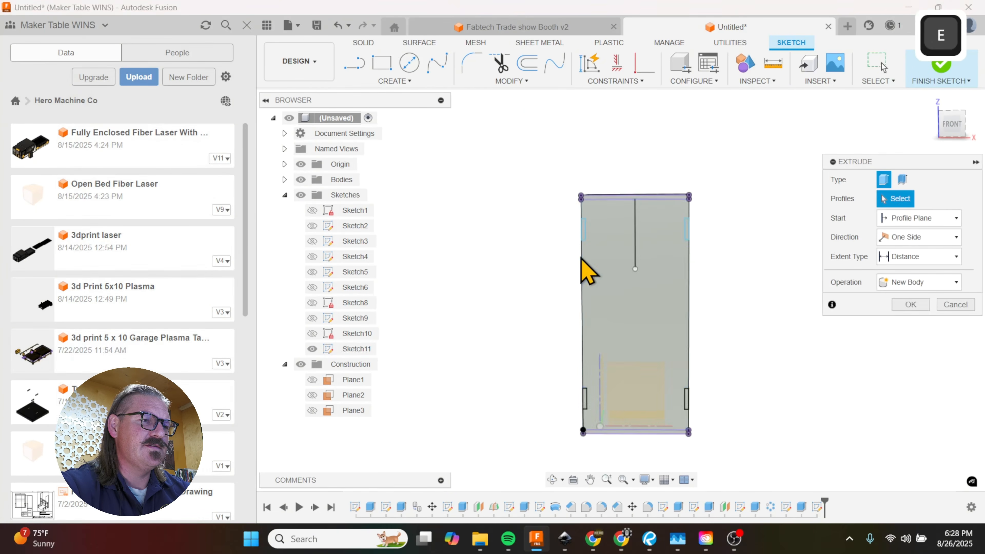
click(584, 222)
click(740, 218)
scroll(733, 210, up, 3)
scroll(738, 426, down, 2)
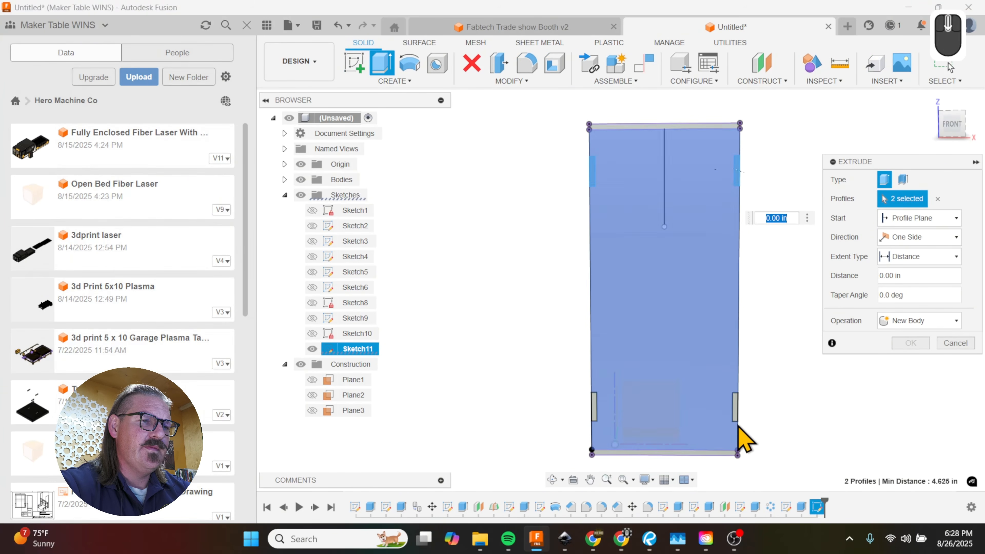
click(735, 414)
click(596, 413)
shift+middle_drag(577, 427, 694, 433)
drag(694, 434, 535, 390)
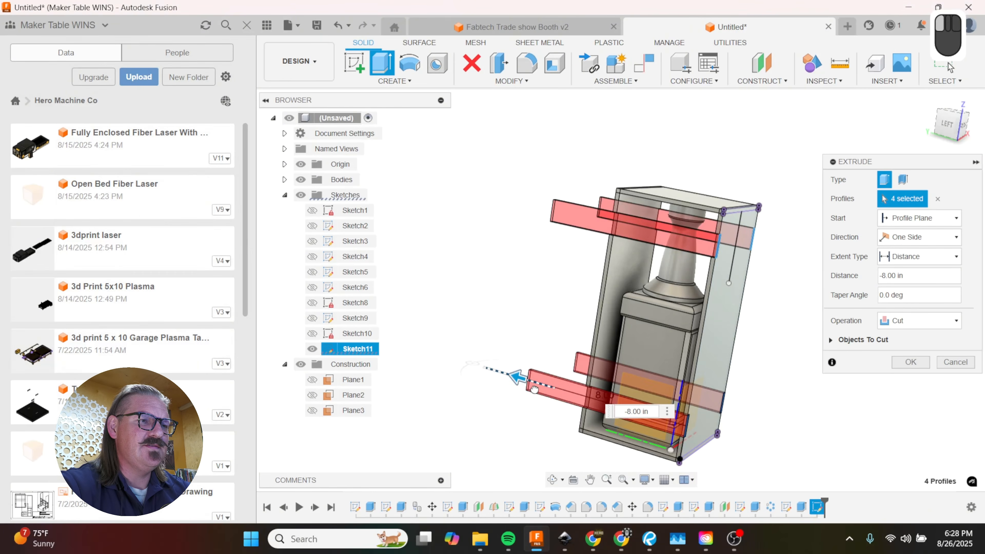
shift+middle_drag(759, 330, 743, 283)
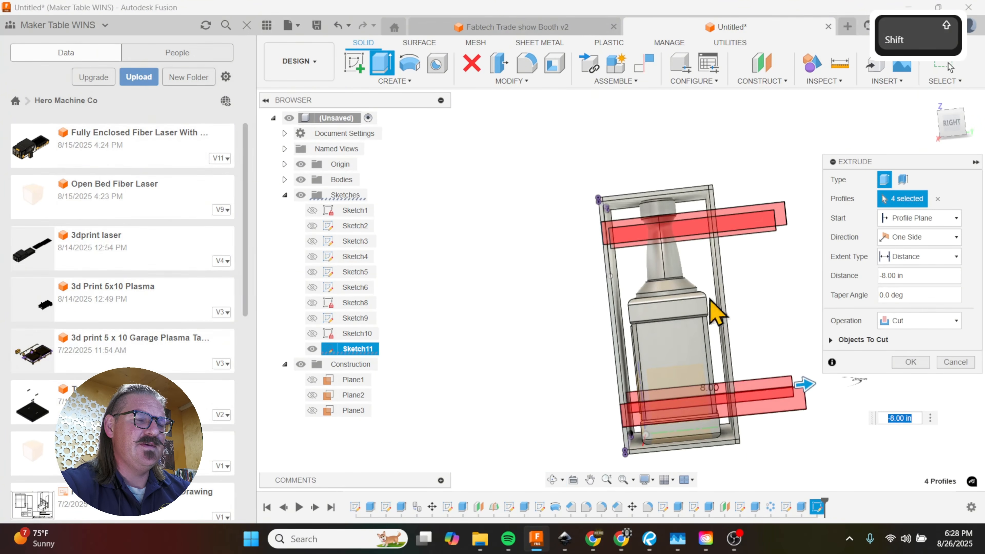
shift+middle_drag(675, 338, 804, 377)
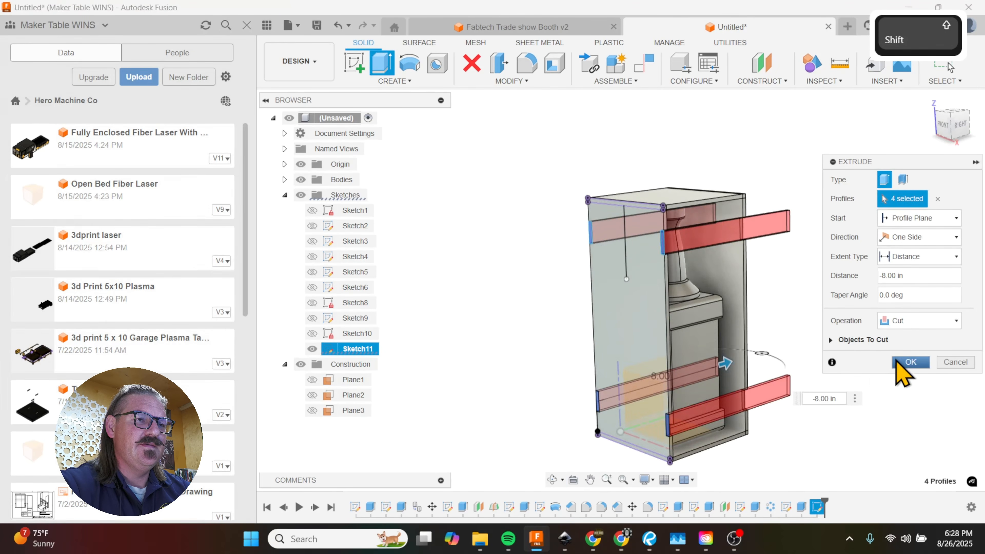
click(908, 362)
shift+middle_drag(795, 343, 825, 330)
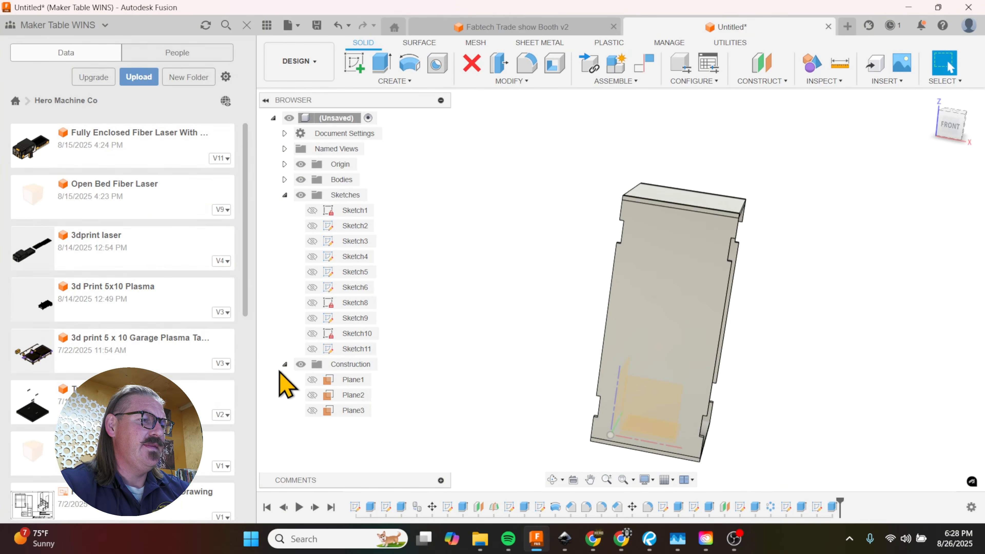
Step: Cut the front and back panels out of the right side panel with Combine, keeping the tool bodies
scroll(327, 271, up, 1)
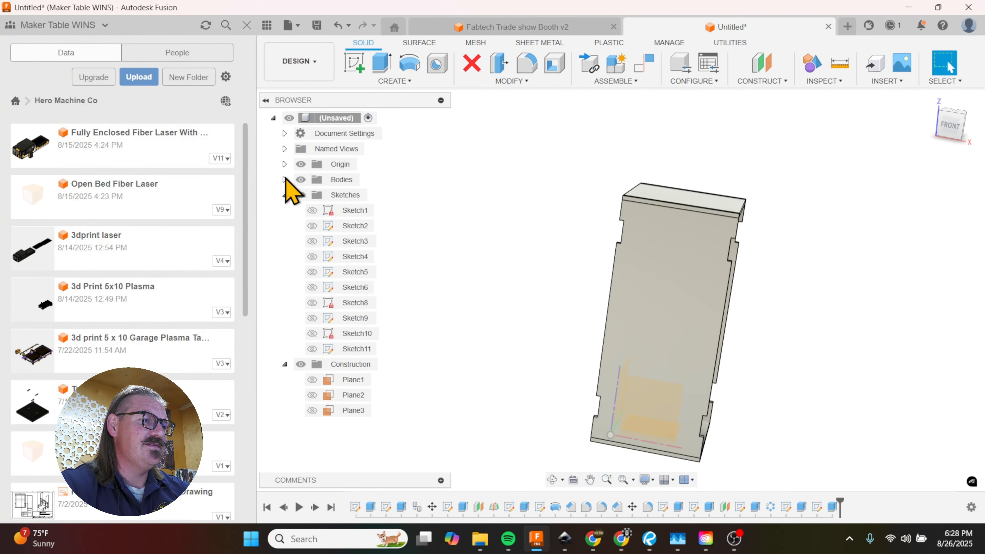
click(285, 180)
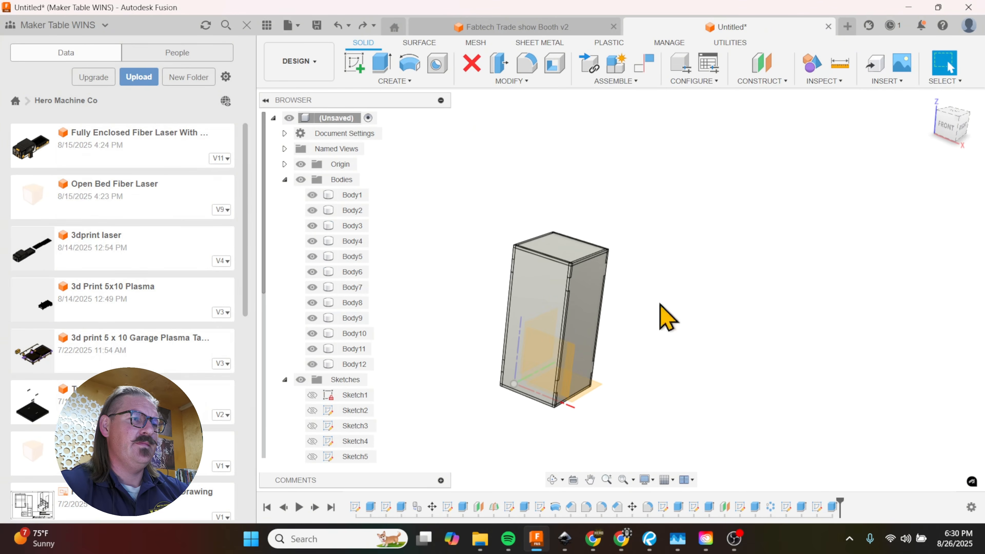
click(511, 81)
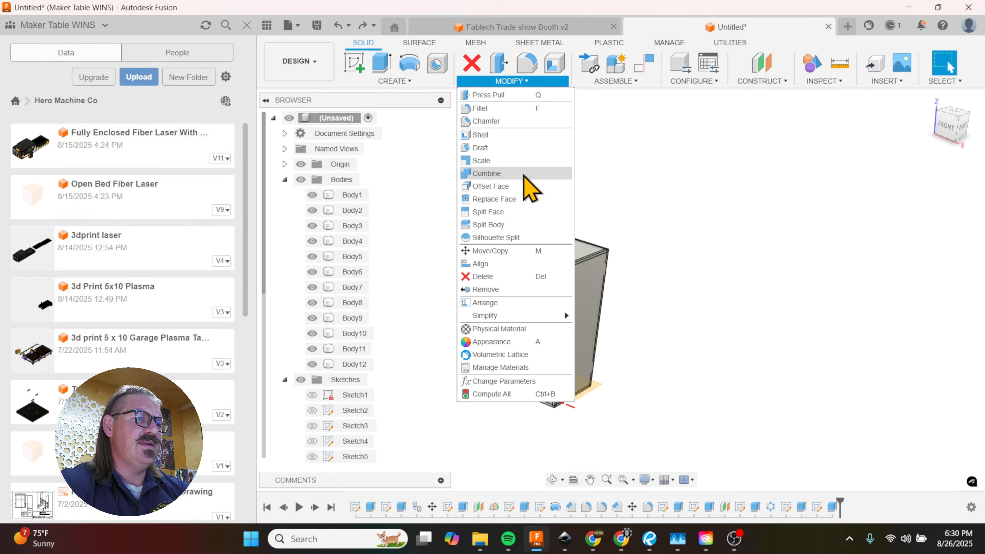
click(487, 173)
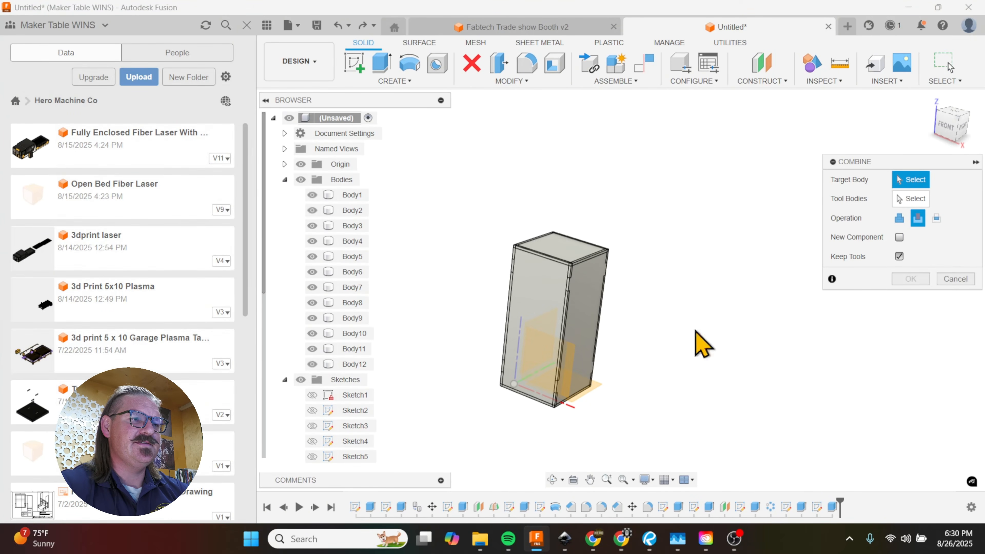
shift+middle_drag(690, 321, 539, 305)
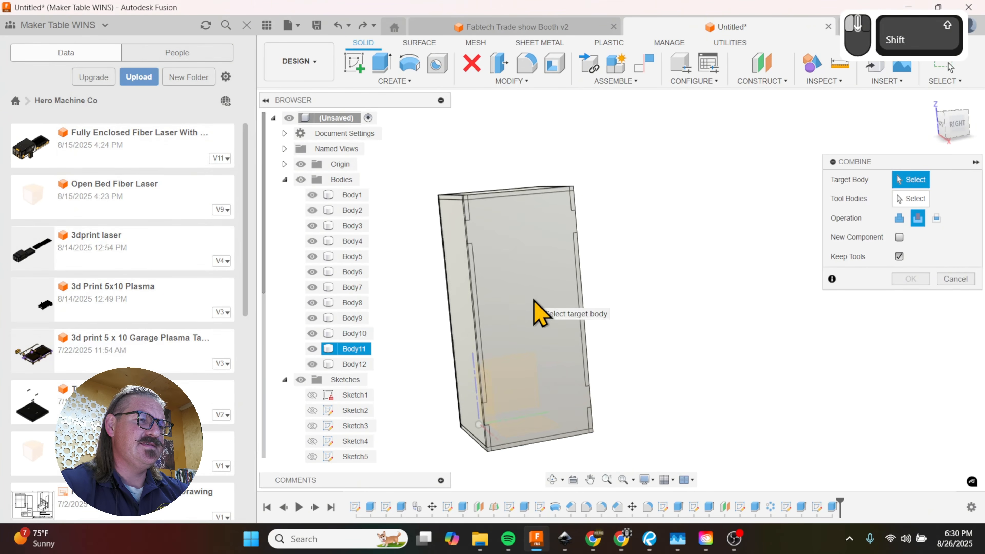
click(543, 314)
shift+middle_drag(653, 335, 719, 334)
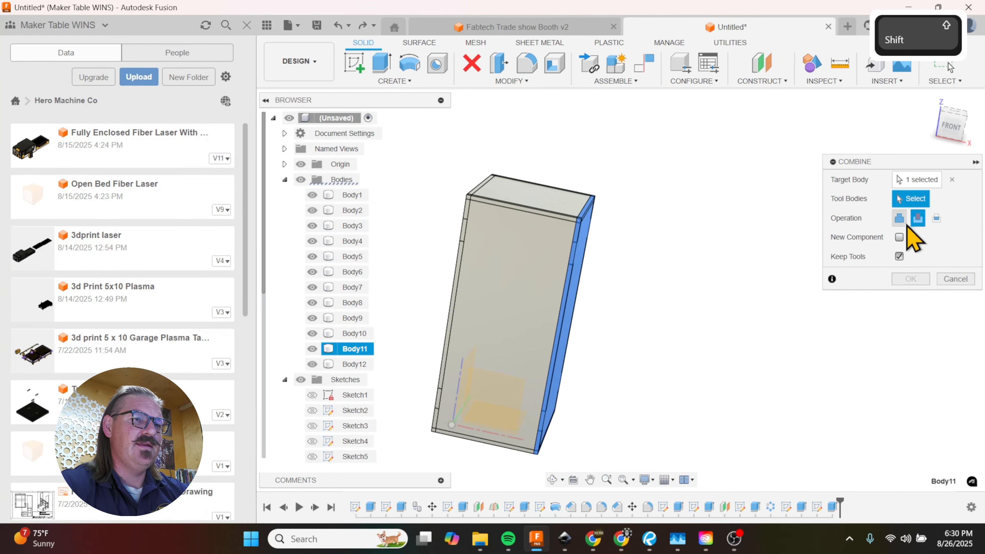
click(509, 323)
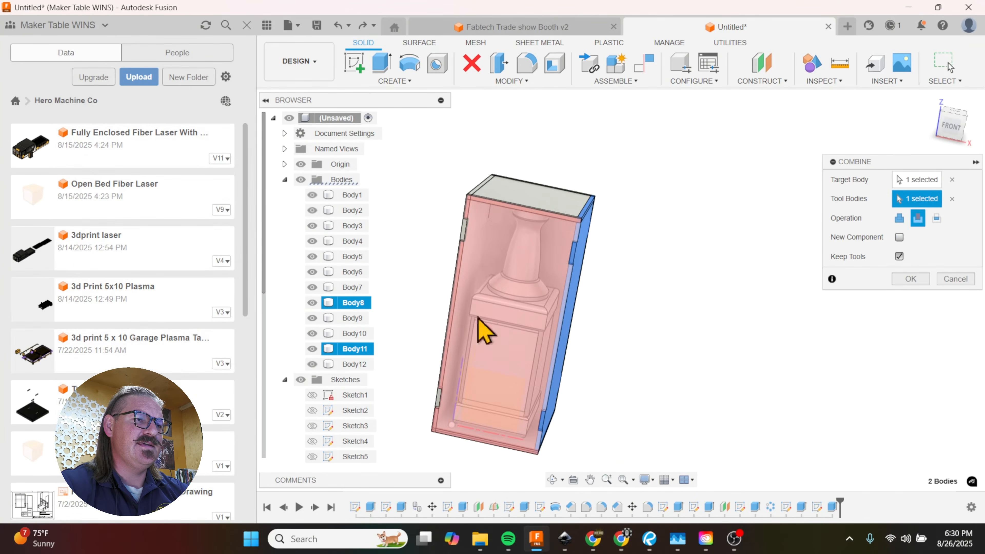
shift+middle_drag(526, 328, 564, 321)
shift+click(564, 321)
shift+middle_drag(575, 359, 640, 357)
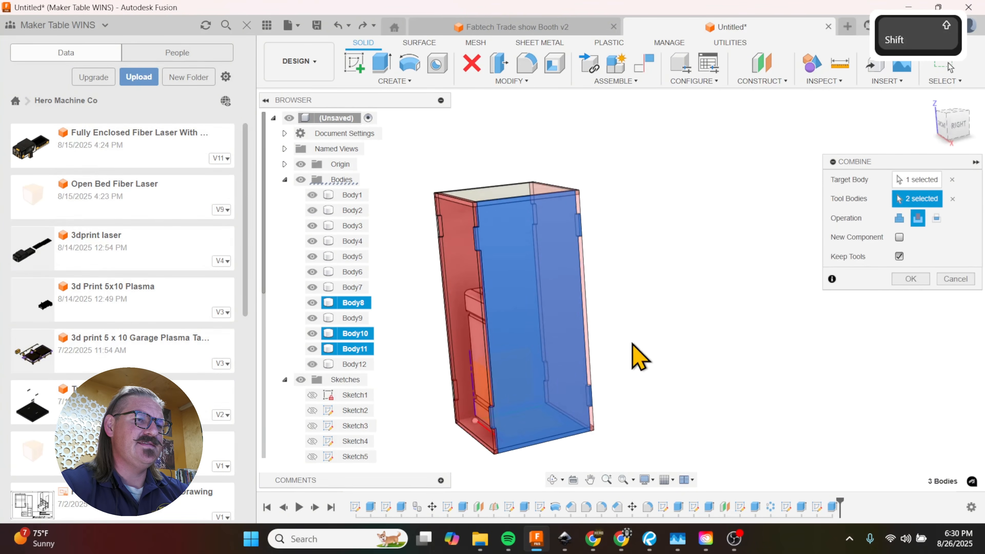
click(900, 257)
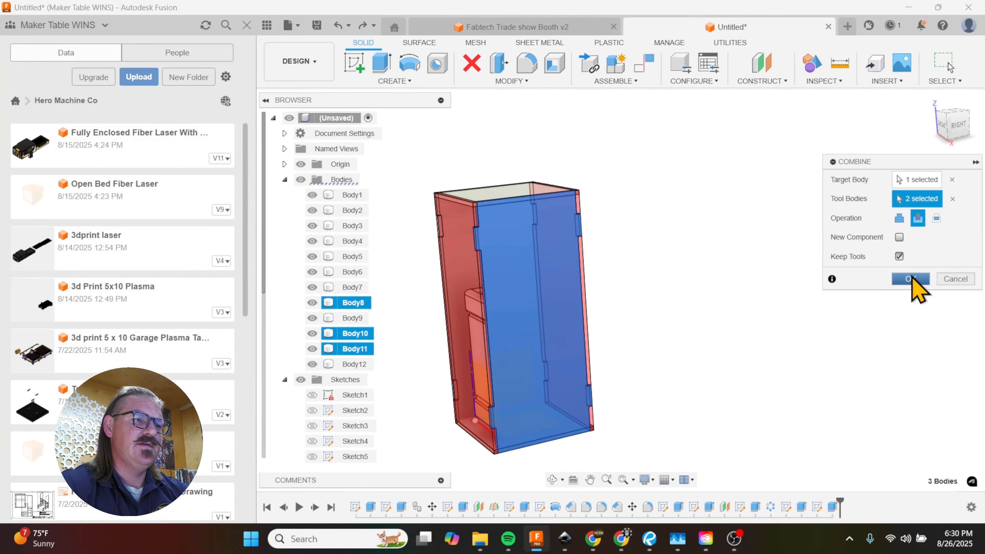
click(911, 278)
Step: Try moving the right side panel 3.50 in outward, check its notched edges from several angles, and cancel the move
click(541, 319)
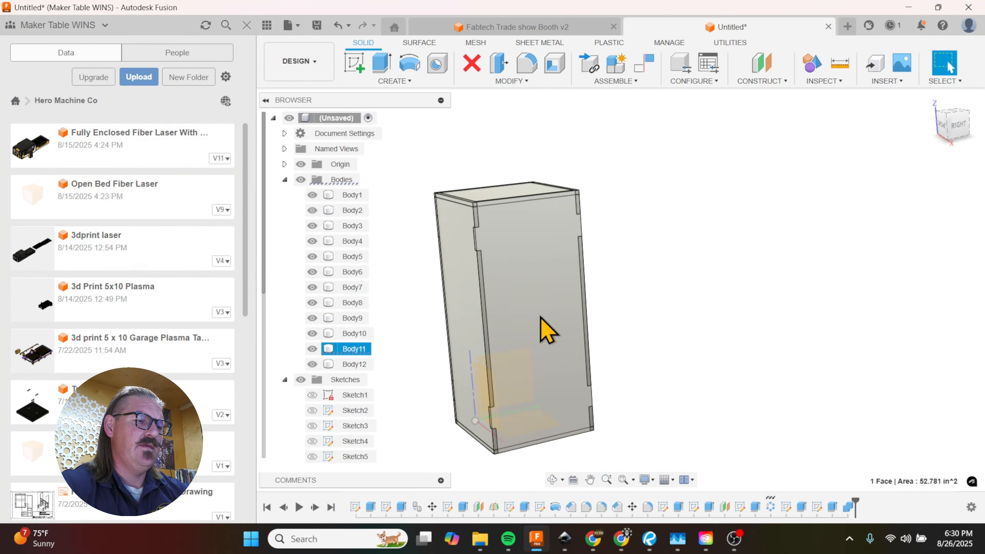
key(m)
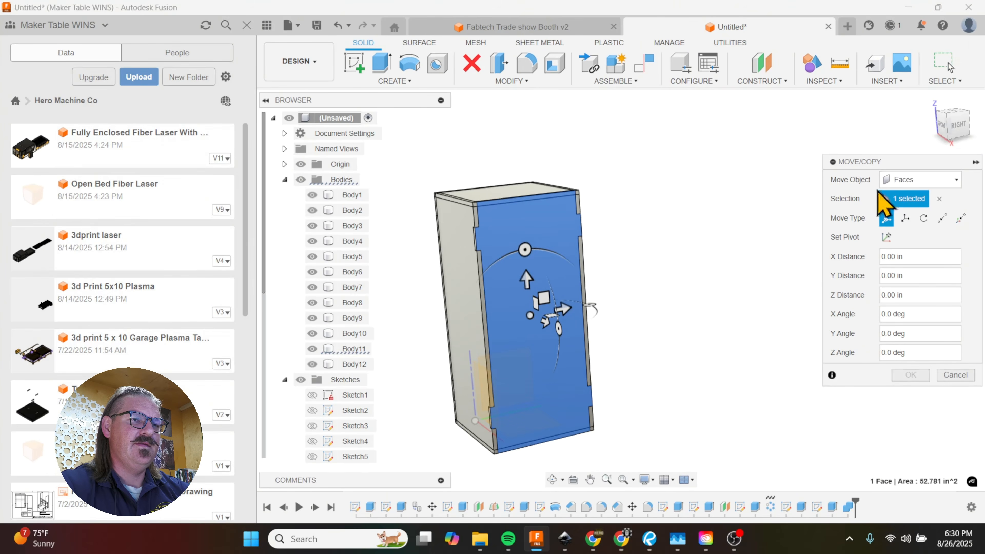
click(904, 179)
click(904, 210)
click(557, 319)
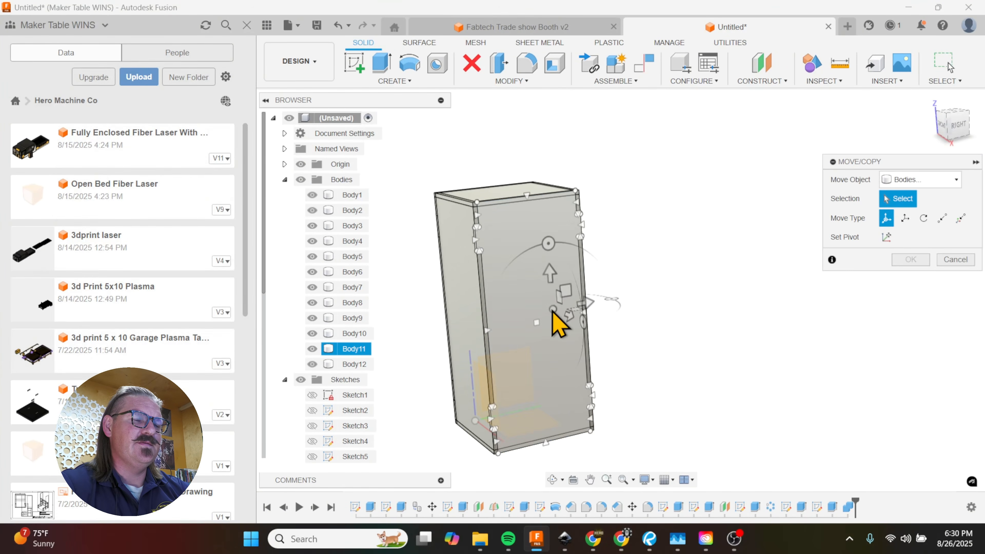
shift+middle_drag(599, 328, 649, 345)
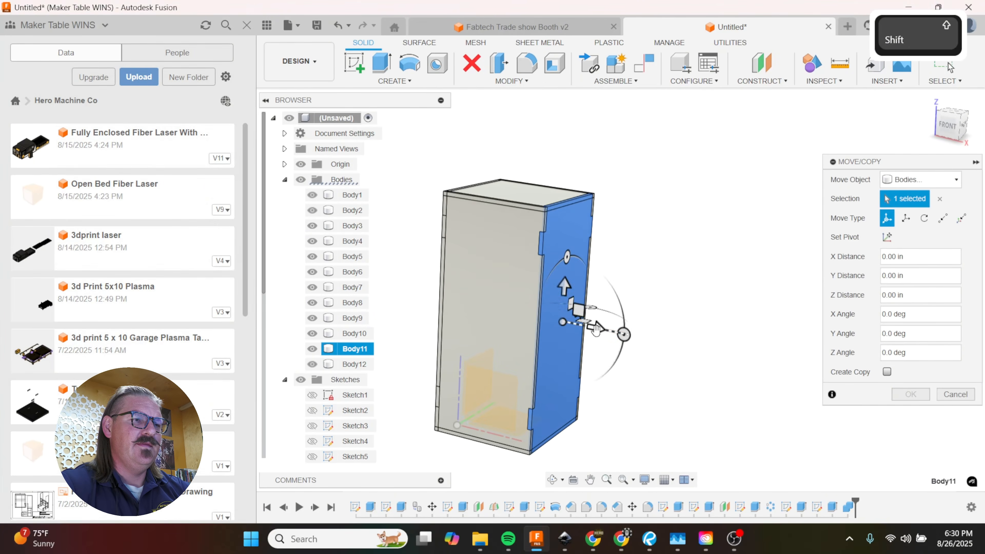
drag(577, 319, 668, 356)
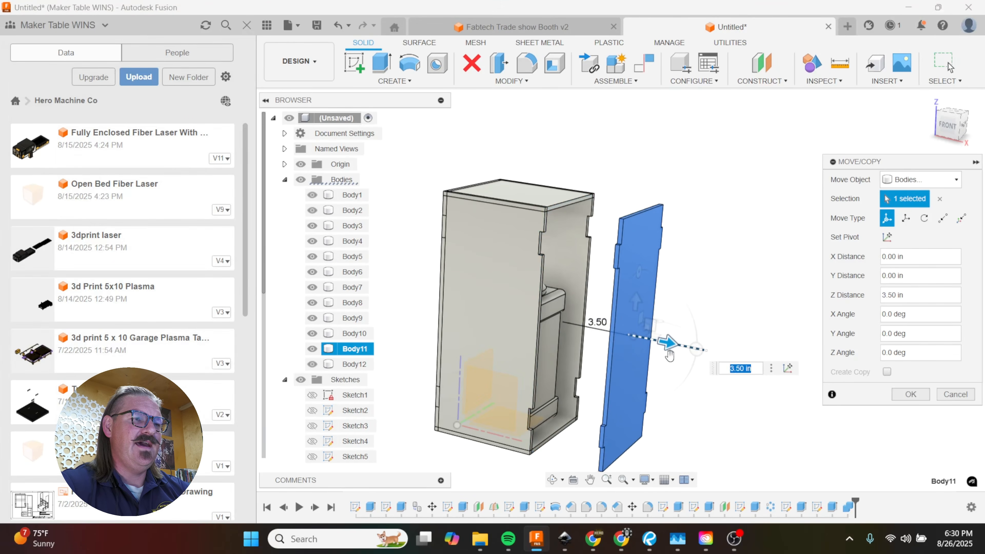
shift+middle_drag(659, 342, 584, 233)
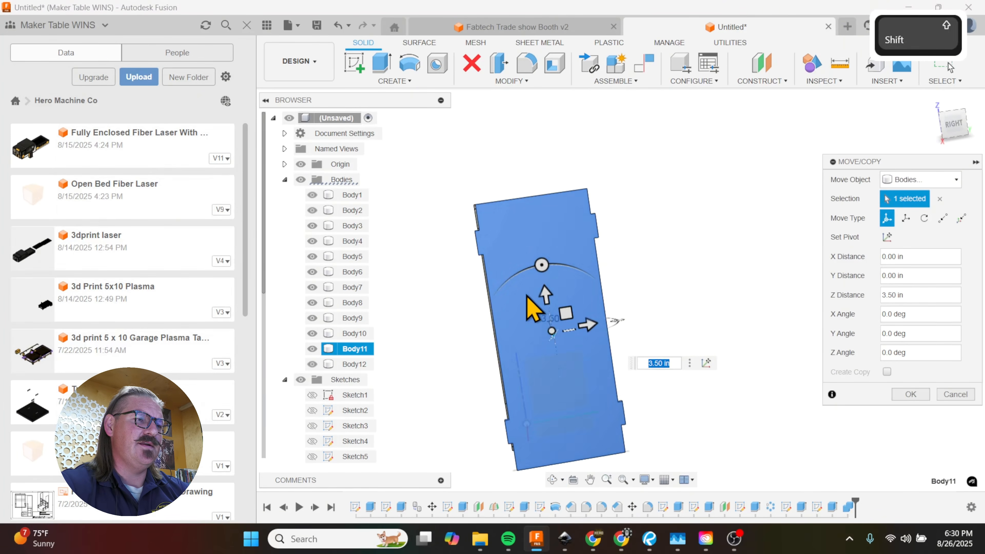
shift+middle_drag(477, 319, 980, 415)
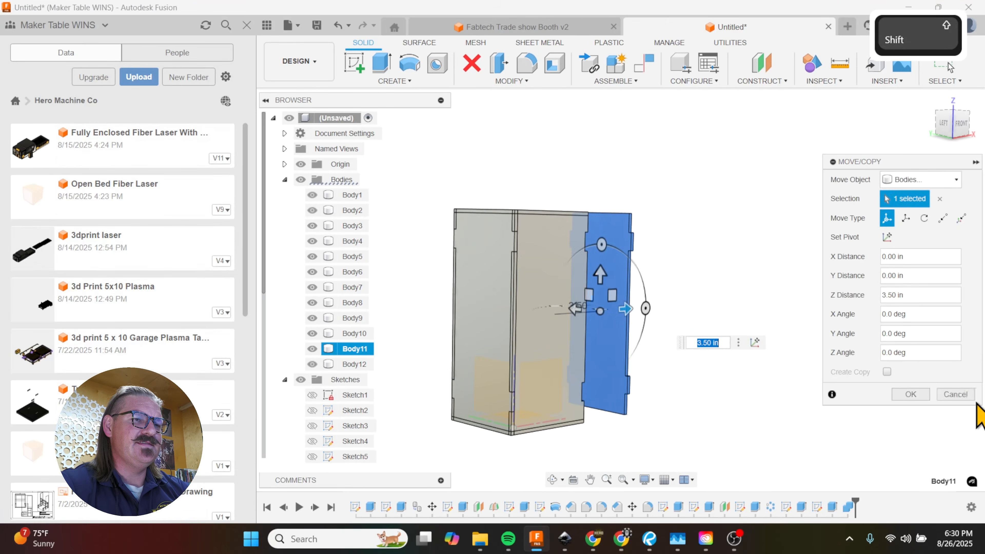
key(Escape)
Step: Try moving the left side panel 2.50 in outward from the box, and cancel the move
key(m)
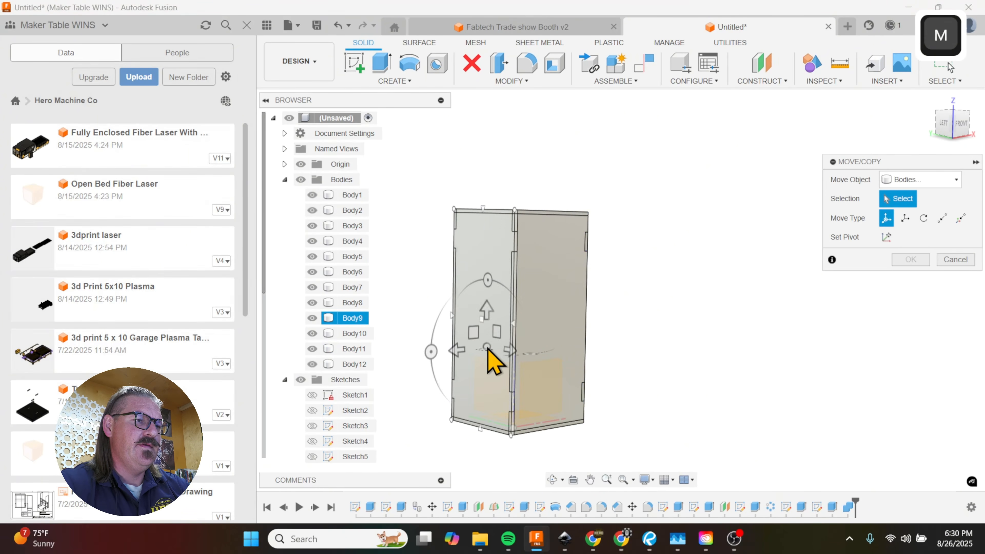
click(490, 359)
drag(457, 350, 413, 357)
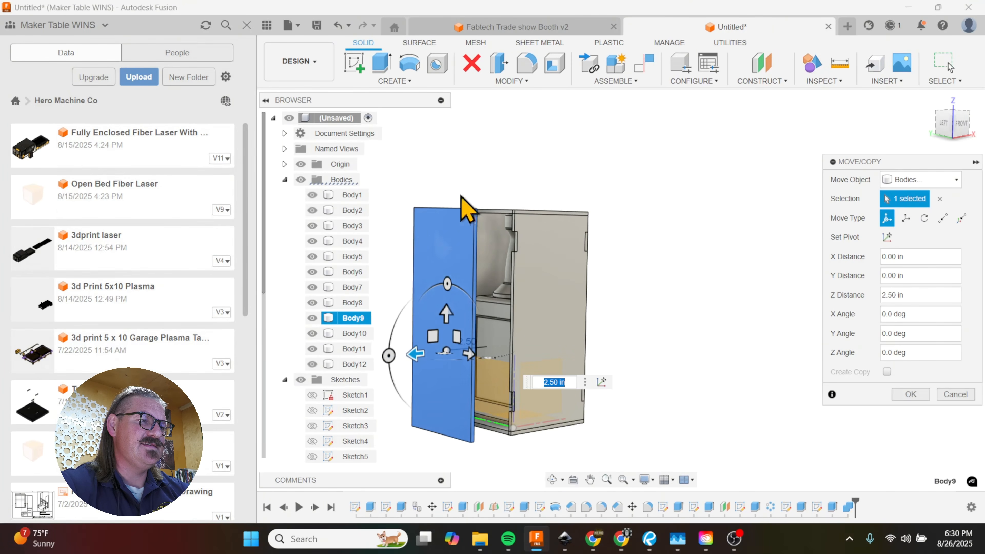
click(955, 394)
Step: Cut the front and back panels out of the left side panel with Combine, keeping the tool bodies
shift+middle_drag(924, 396, 521, 330)
click(522, 331)
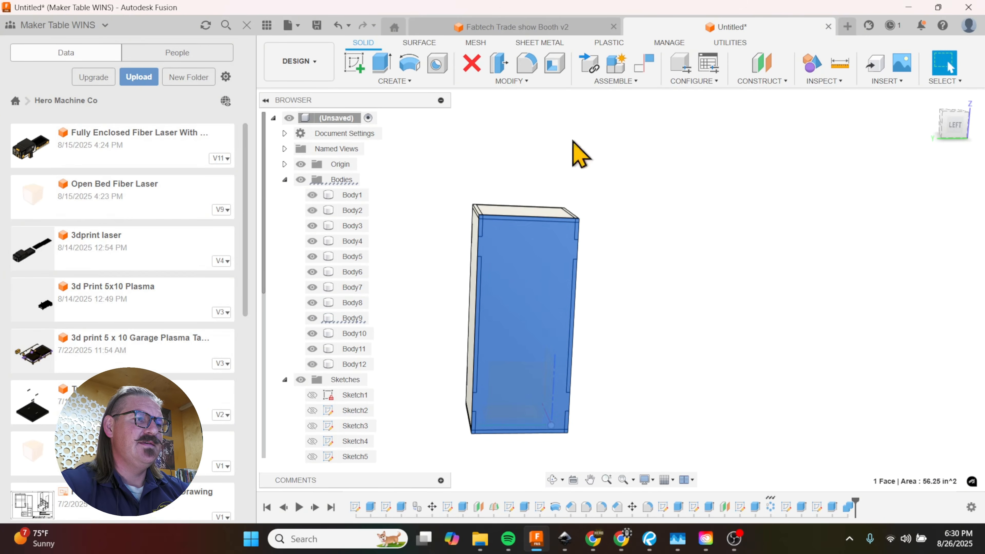
click(528, 85)
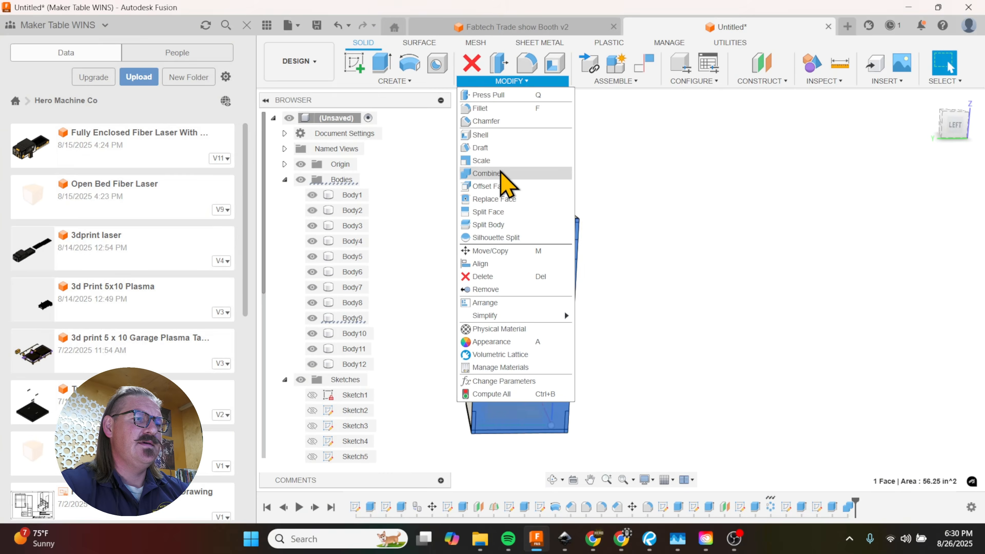
click(508, 175)
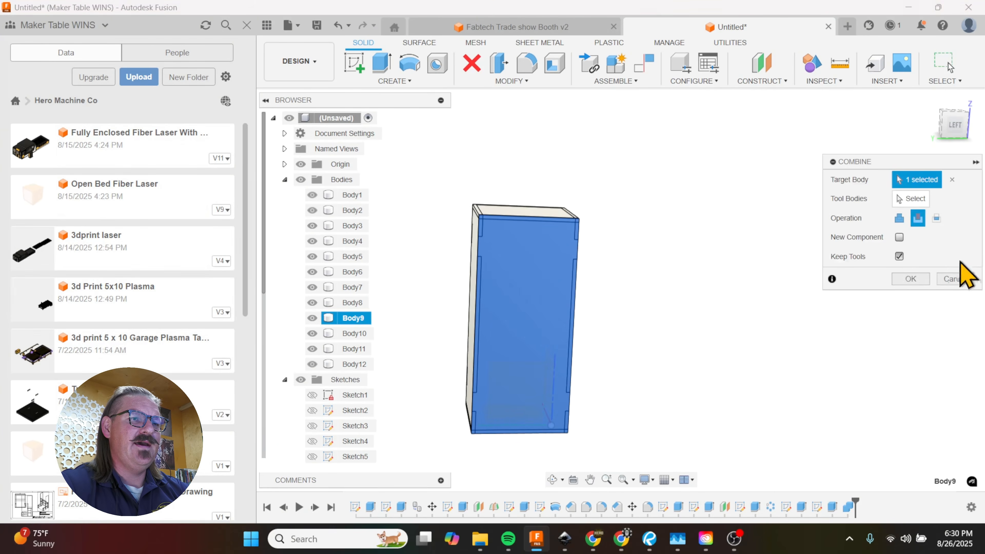
click(913, 198)
shift+middle_drag(919, 213, 659, 277)
click(542, 311)
shift+middle_drag(605, 325, 722, 317)
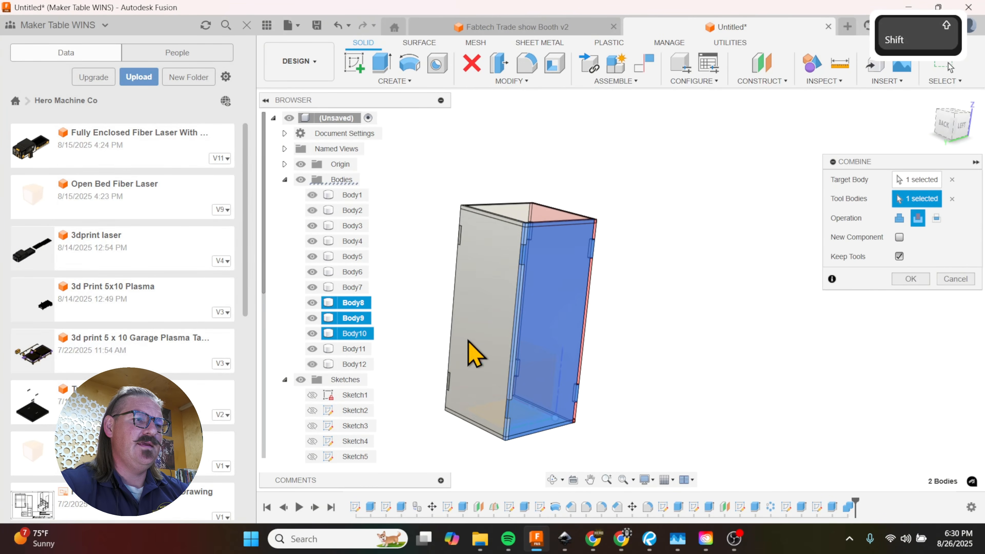
click(468, 340)
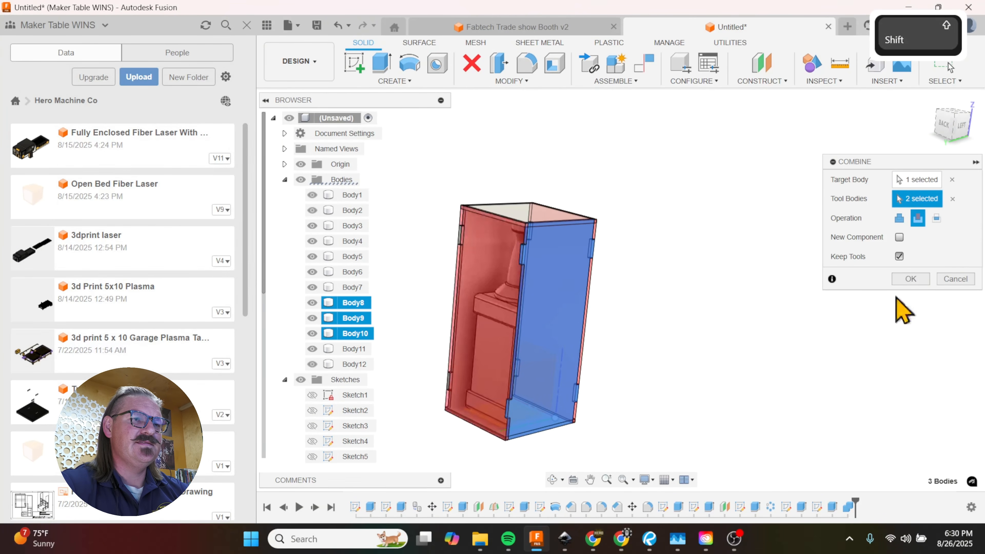
click(911, 279)
Step: Inspect the interlocking corner joints, and hide the front and back panels to expose the side panels' tabs
shift+middle_drag(708, 322, 555, 318)
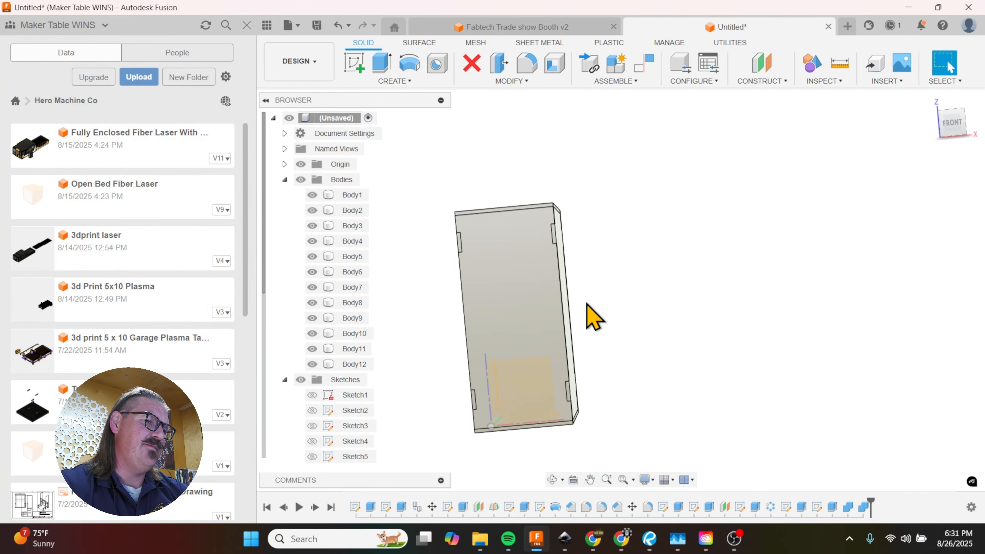
shift+middle_drag(589, 312, 649, 341)
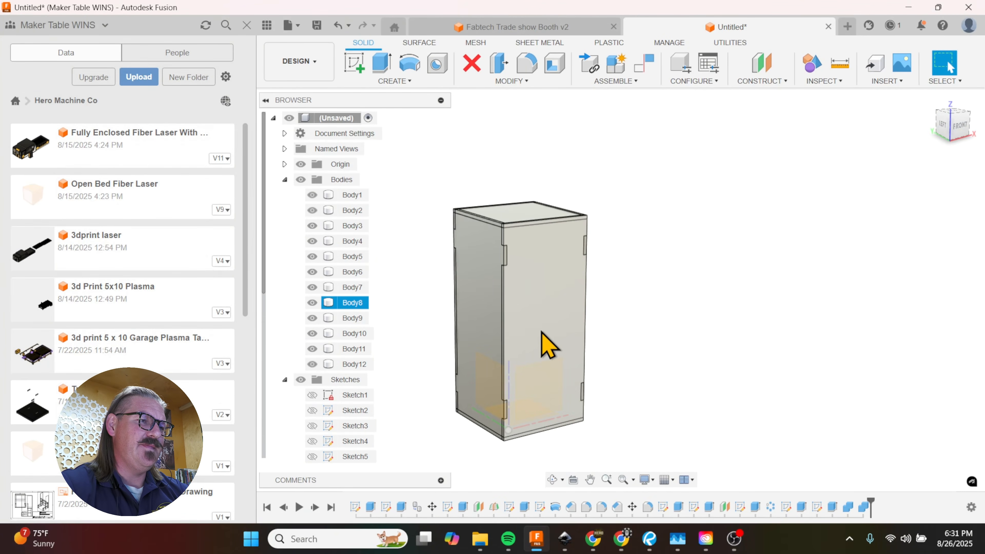
scroll(504, 268, up, 10)
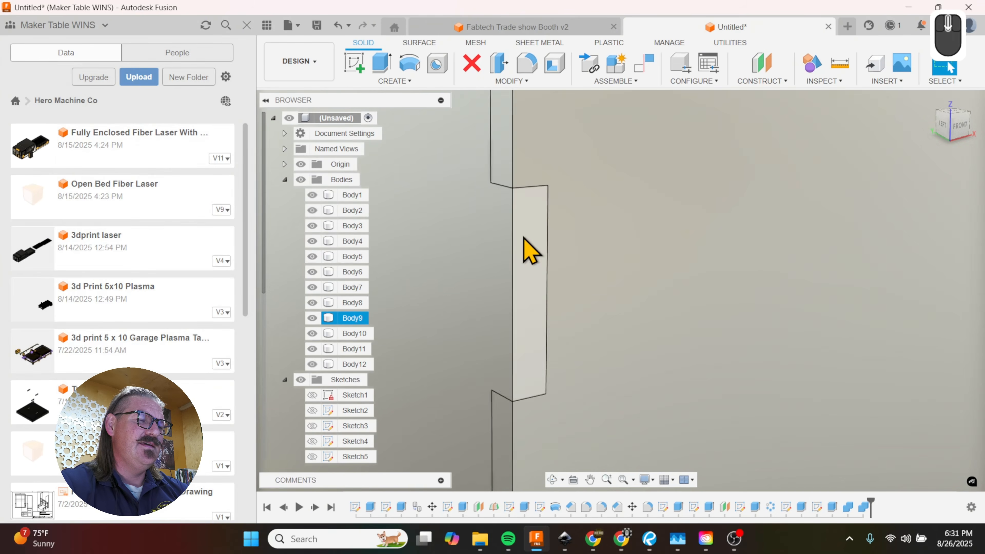
scroll(535, 186, up, 4)
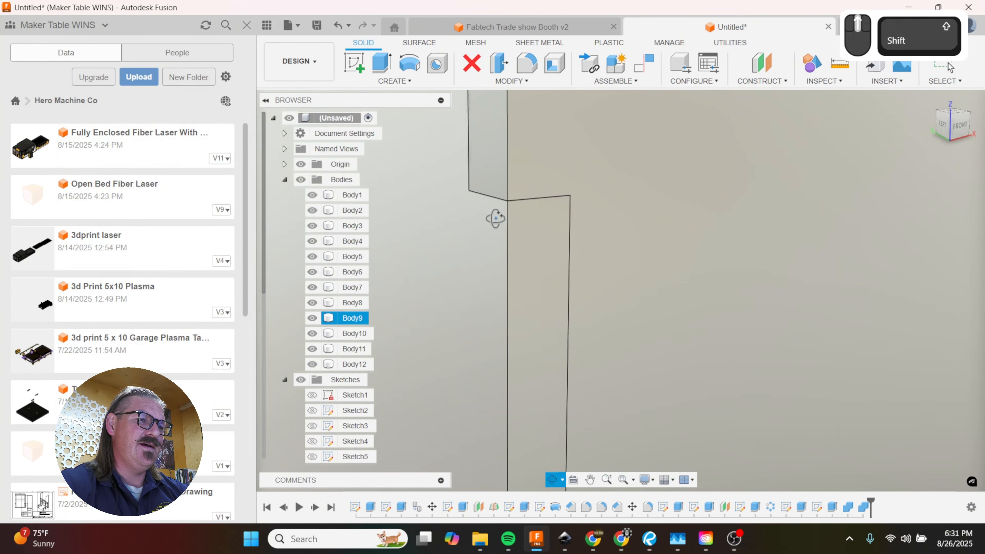
shift+middle_drag(495, 216, 528, 221)
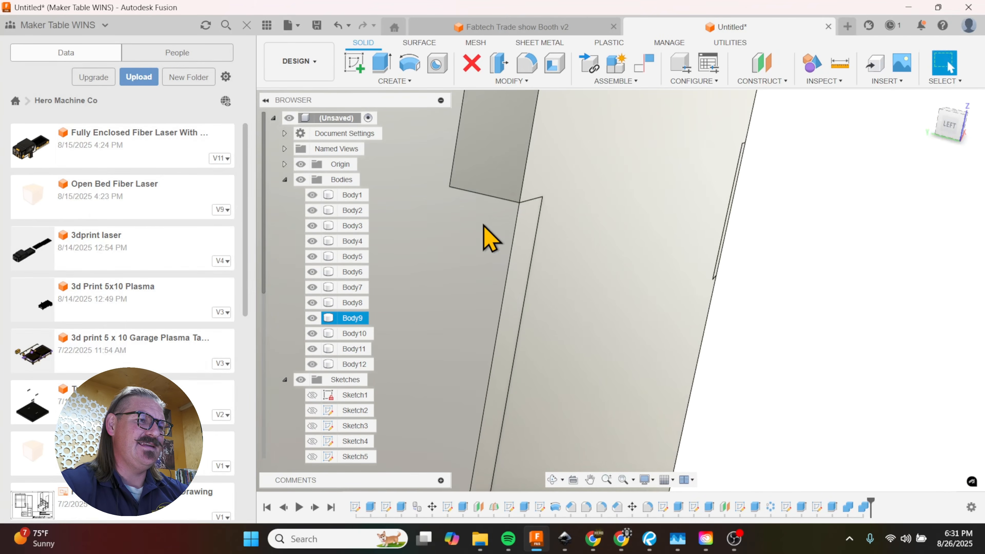
scroll(488, 236, down, 3)
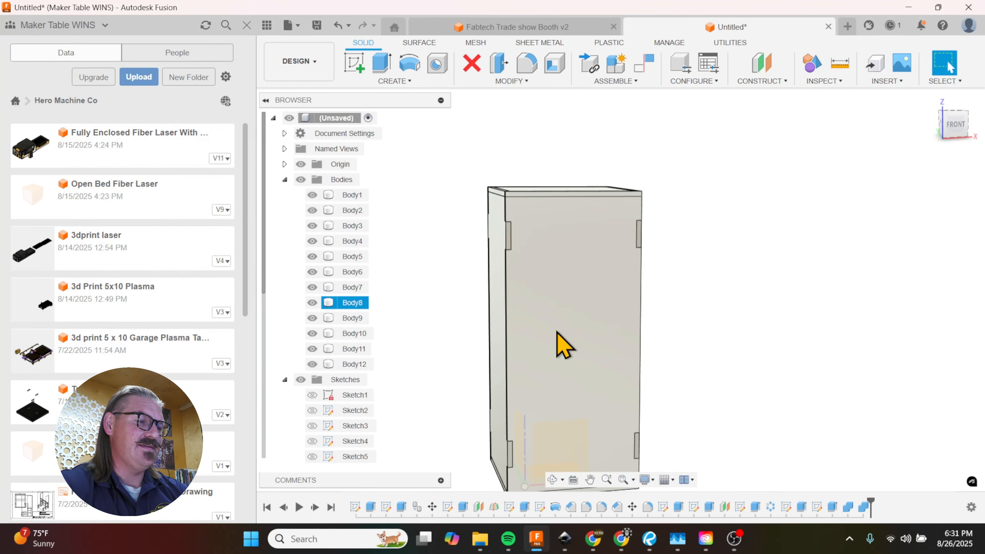
key(v)
click(708, 336)
click(594, 255)
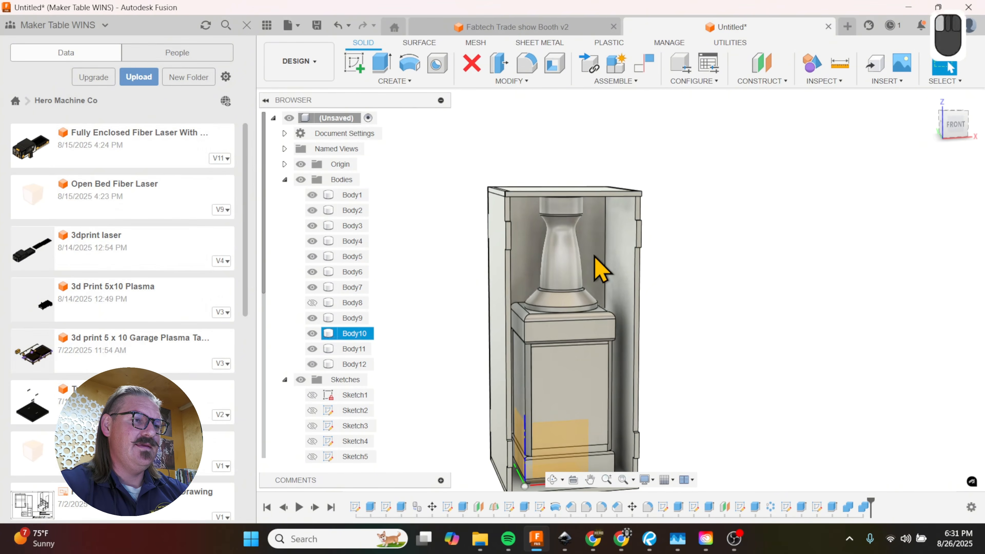
key(v)
Step: Start offsetting the tab faces, and select the upper end faces of the four tabs nearest the lid on both side panels
shift+middle_drag(691, 279, 682, 359)
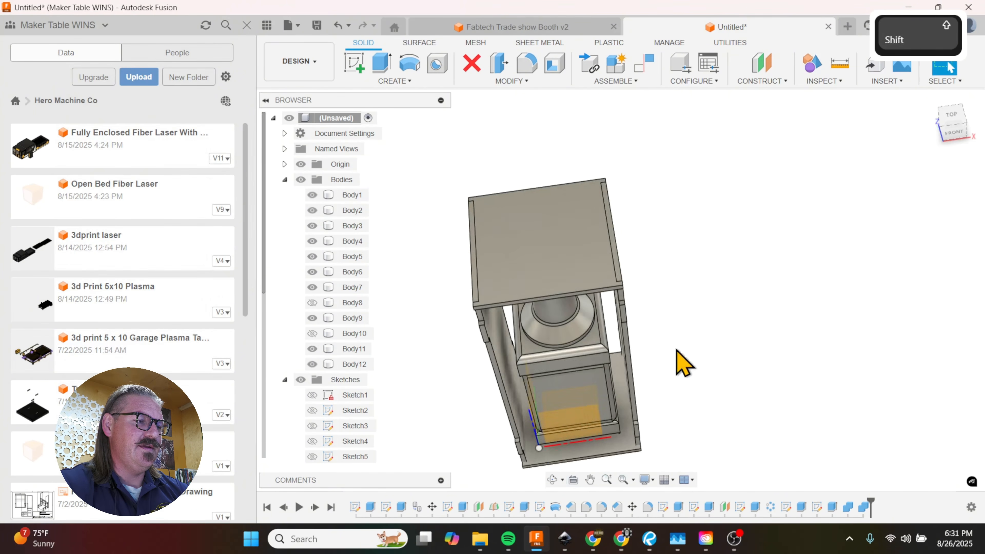
key(shift+q)
scroll(640, 327, up, 5)
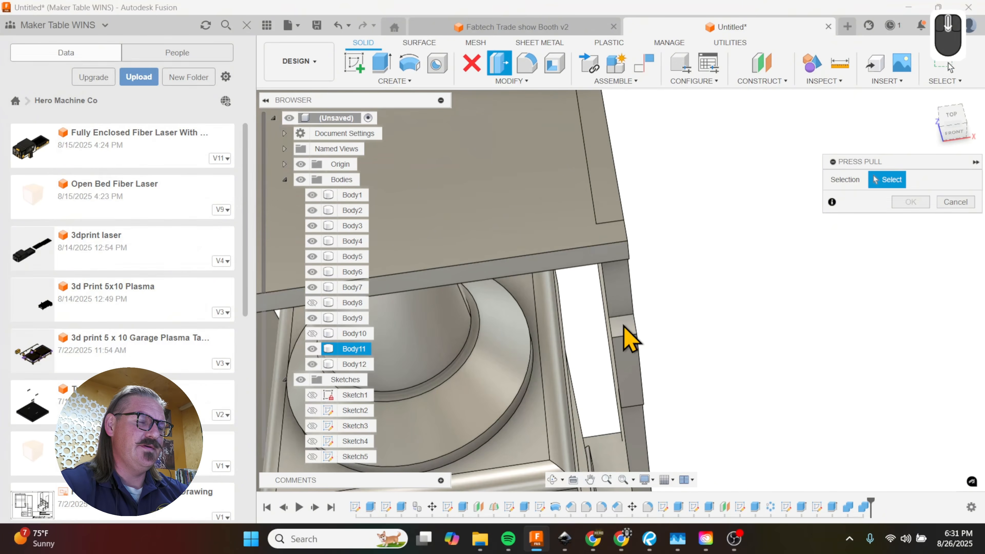
click(625, 329)
scroll(521, 386, down, 5)
scroll(433, 389, up, 8)
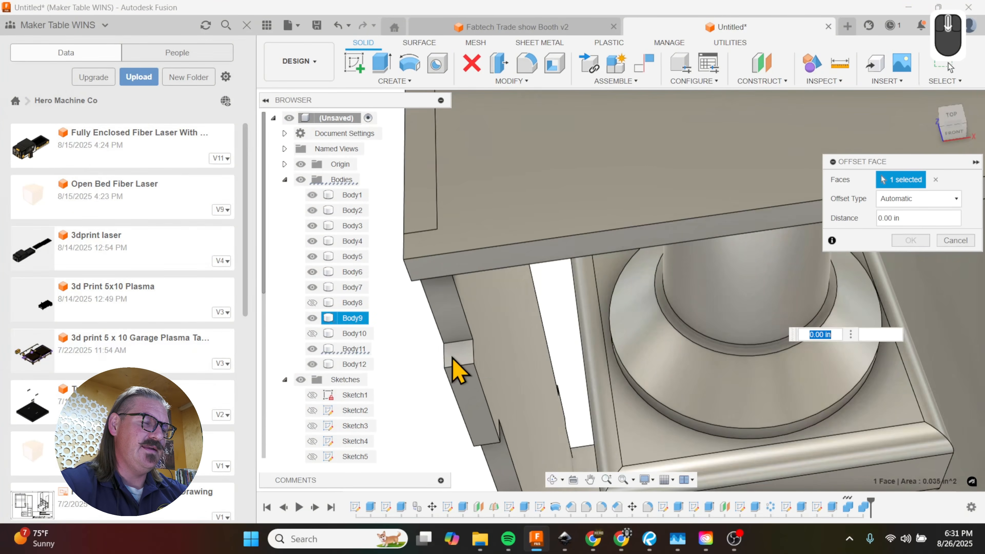
click(453, 358)
scroll(452, 362, up, 9)
shift+middle_drag(524, 297, 622, 335)
scroll(540, 347, up, 1)
scroll(545, 242, up, 6)
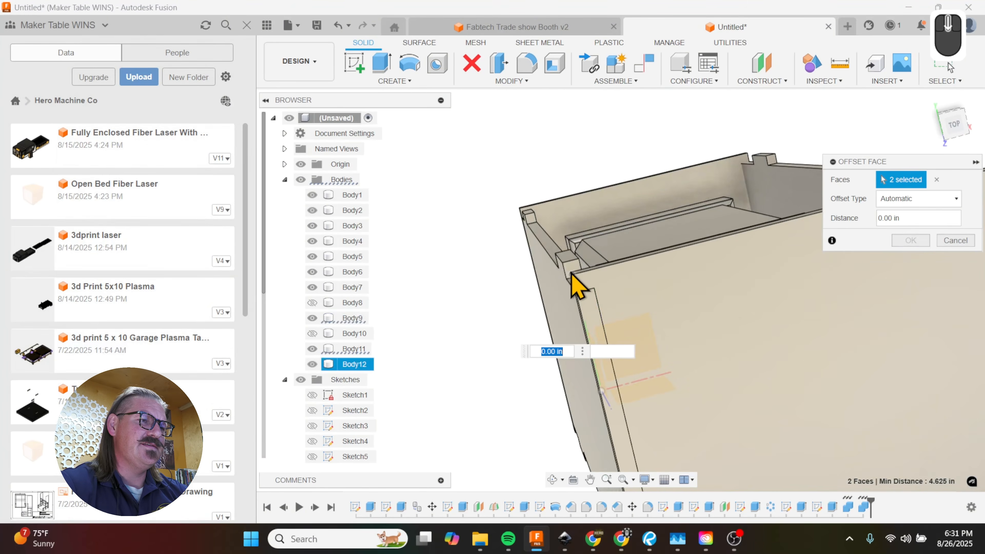
click(568, 268)
scroll(451, 291, up, 6)
scroll(673, 240, down, 6)
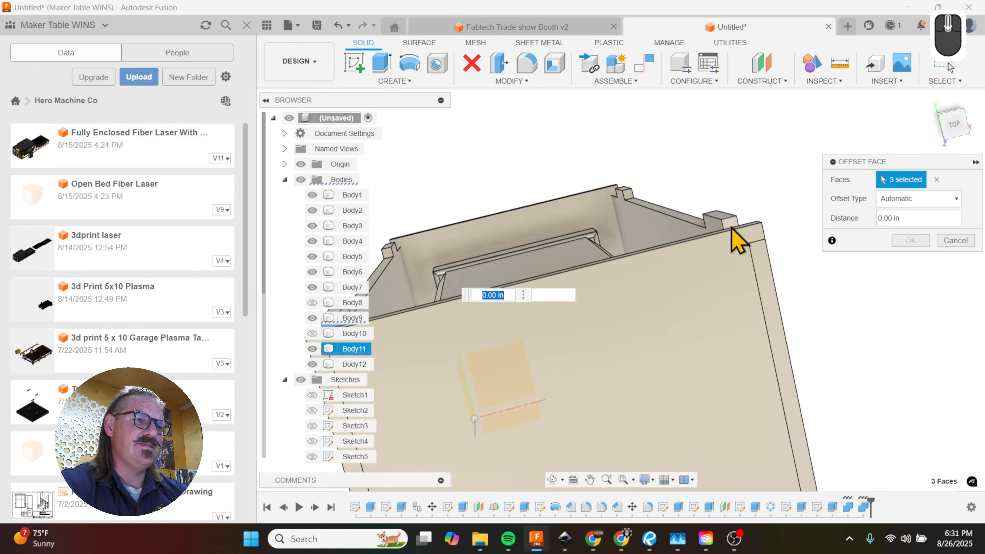
click(737, 237)
shift+middle_drag(736, 237, 739, 365)
Step: Add the lower end faces of the tabs nearest the lid, and offset all eight faces by -0.05 in
click(513, 159)
shift+middle_drag(512, 159, 569, 331)
click(539, 267)
shift+middle_drag(546, 289, 498, 324)
click(490, 304)
scroll(488, 361, down, 5)
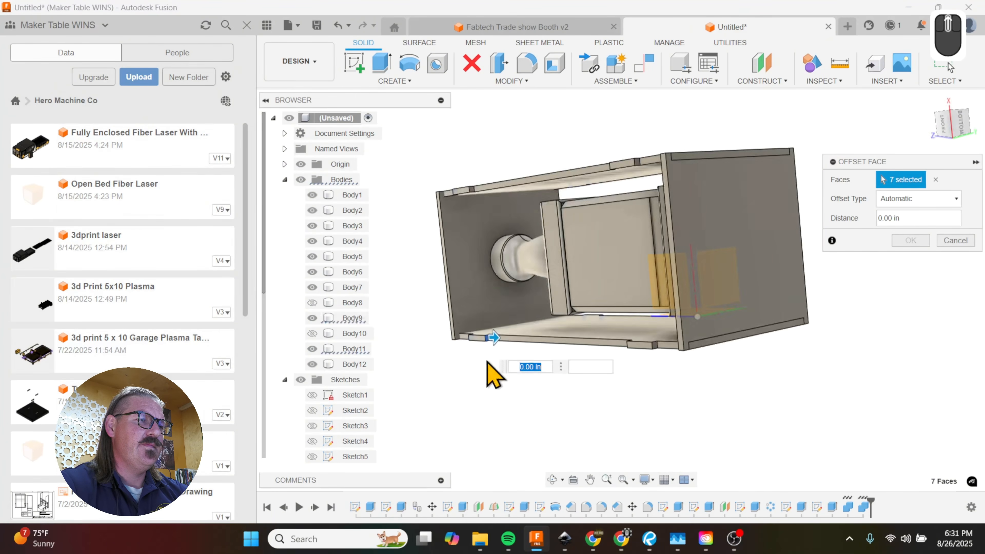
scroll(466, 190, up, 8)
click(501, 240)
shift+middle_drag(500, 241, 551, 368)
text(-.05)
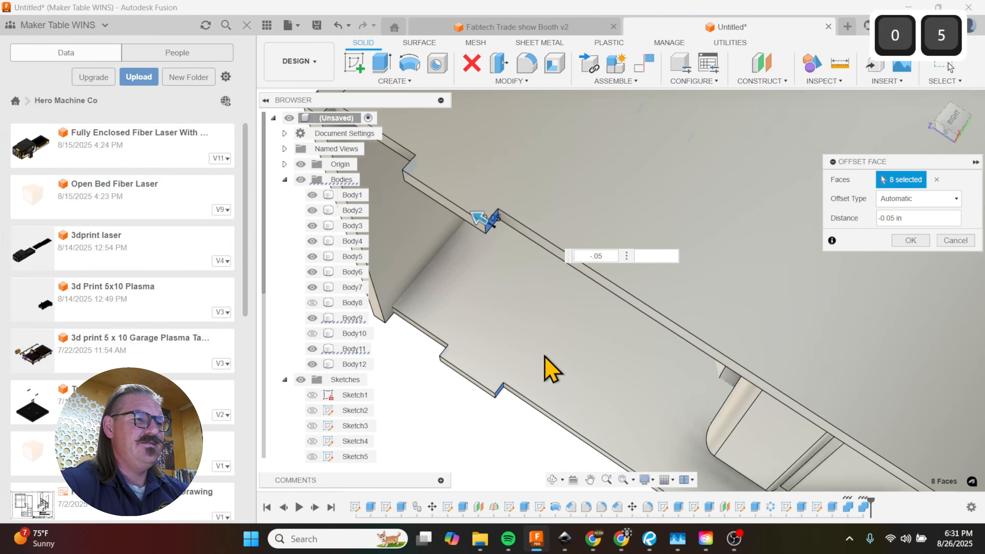
click(913, 241)
Step: Start another face offset, and select the upper end faces of the four tabs nearest the base on both side panels
scroll(699, 257, down, 5)
shift+middle_drag(699, 258, 803, 221)
key(q)
scroll(704, 431, up, 3)
click(741, 392)
click(716, 282)
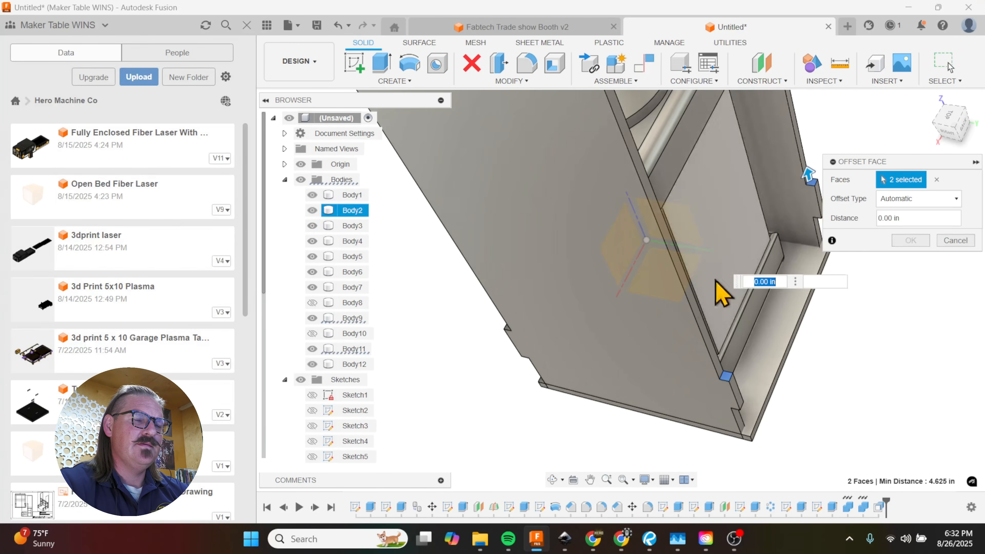
shift+middle_drag(563, 335, 534, 330)
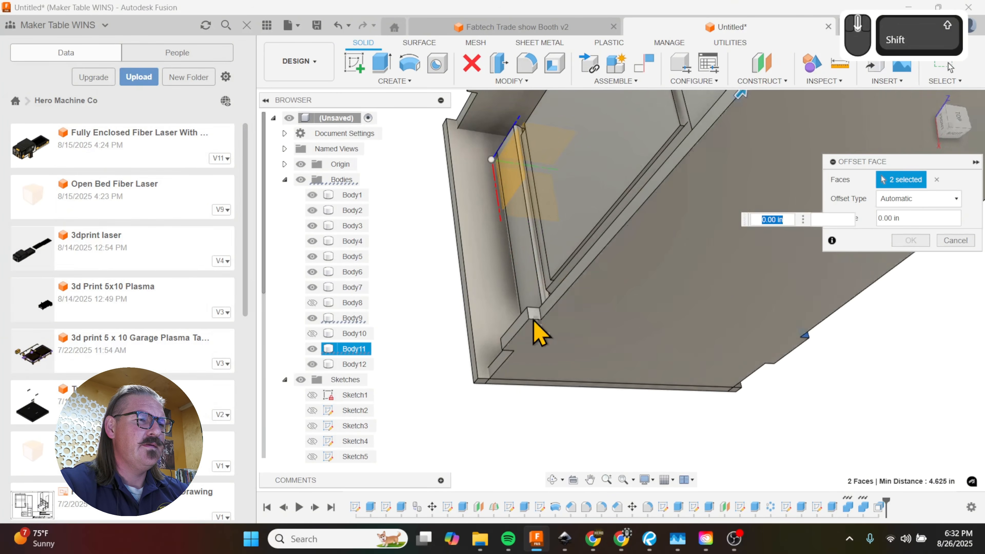
click(539, 330)
scroll(502, 242, up, 5)
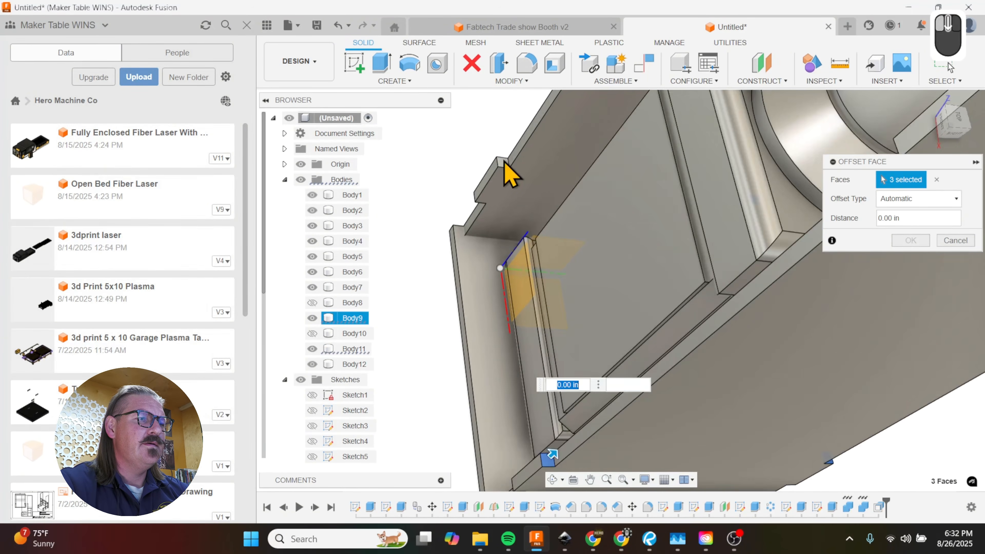
click(504, 161)
shift+middle_drag(512, 175, 434, 308)
Step: Add the lower end faces of the tabs nearest the base, and offset all eight faces inward by a negative distance
shift+scroll(649, 200, down, 3)
click(486, 257)
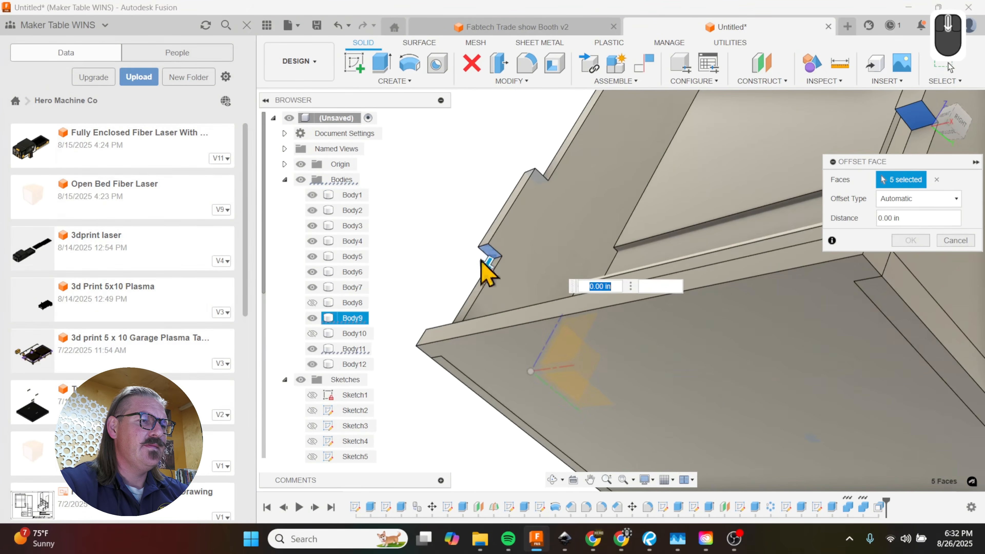
scroll(481, 260, up, 6)
shift+middle_drag(683, 429, 683, 368)
shift+scroll(688, 367, up, 2)
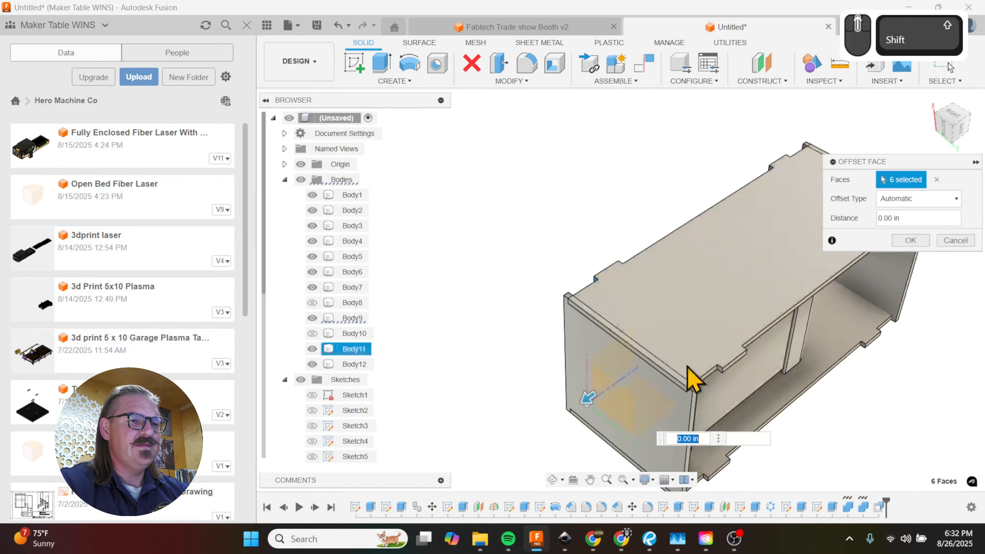
scroll(726, 400, down, 8)
click(723, 318)
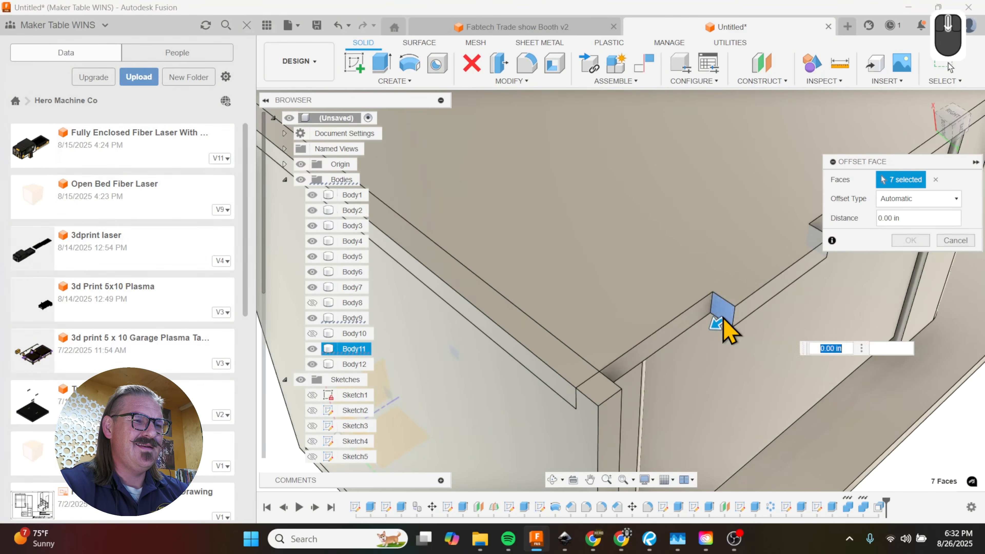
scroll(693, 237, up, 8)
scroll(684, 418, down, 6)
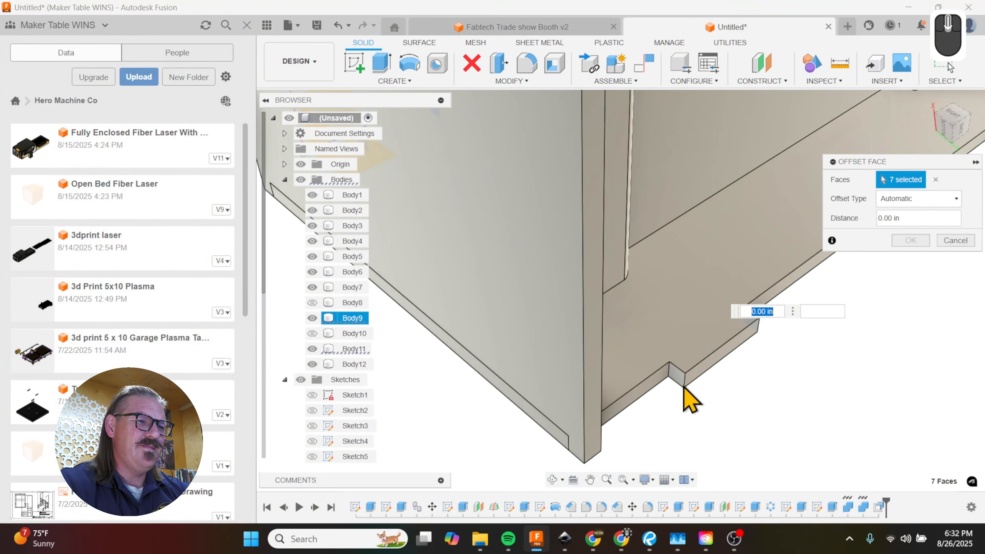
scroll(674, 392, up, 3)
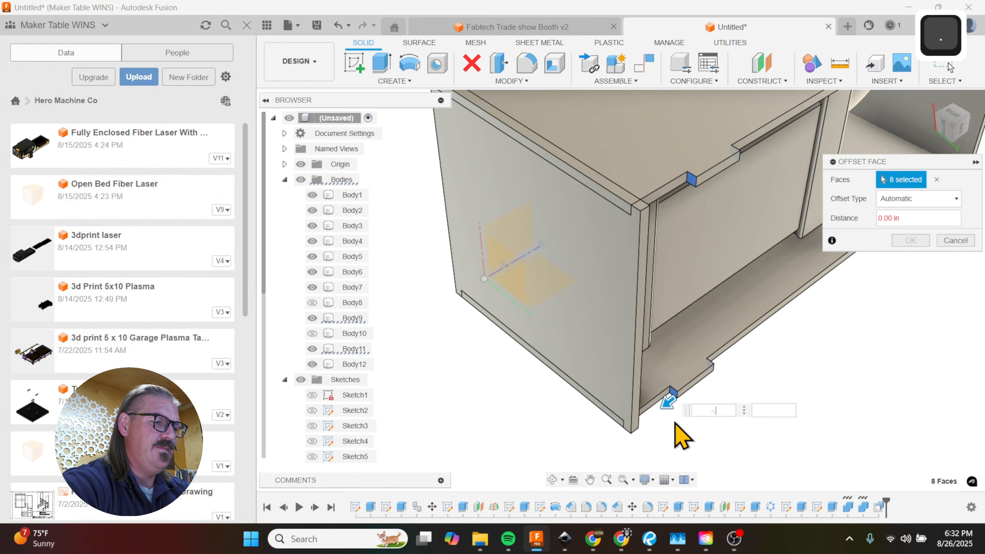
key(Return)
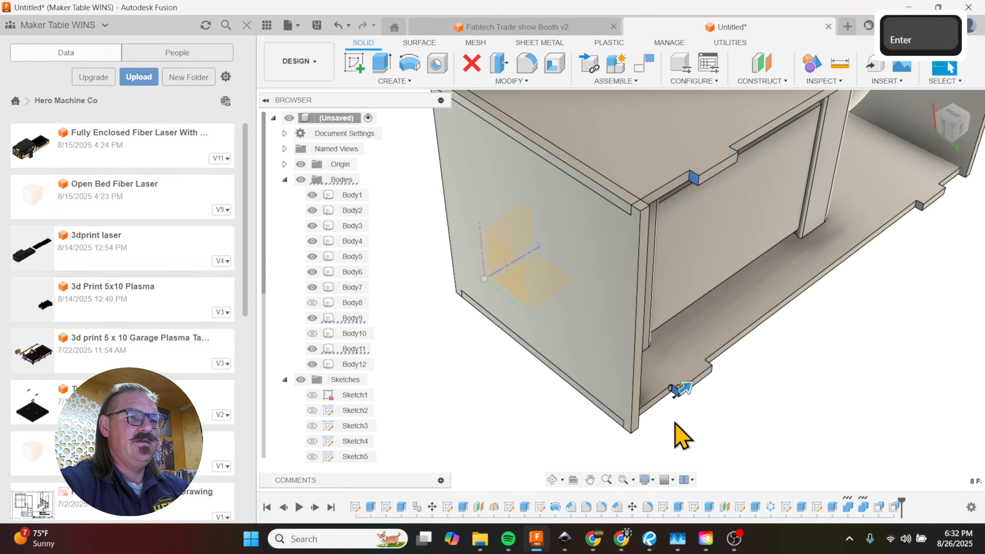
Step: Show the front and back panels of the box again
scroll(675, 422, up, 4)
shift+middle_drag(578, 358, 586, 439)
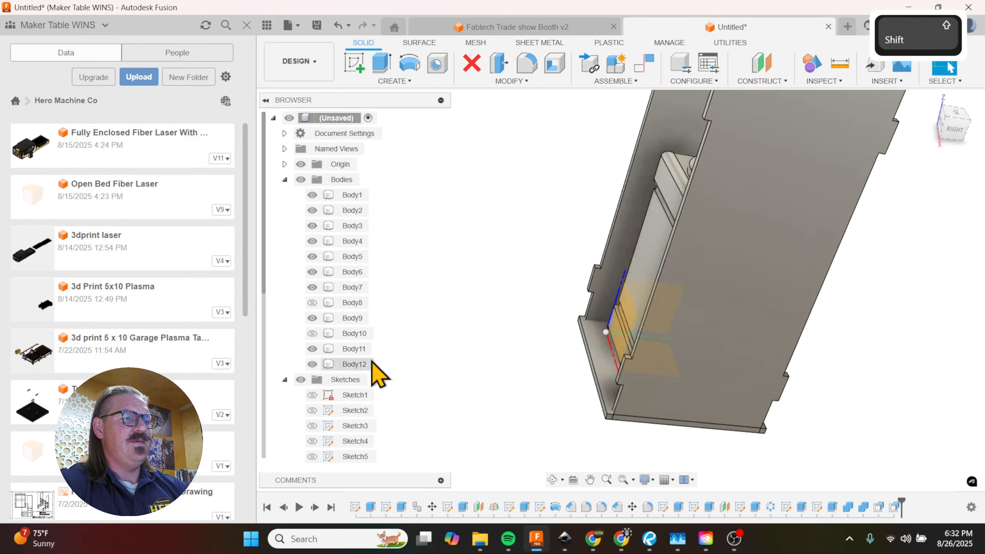
click(312, 333)
click(312, 303)
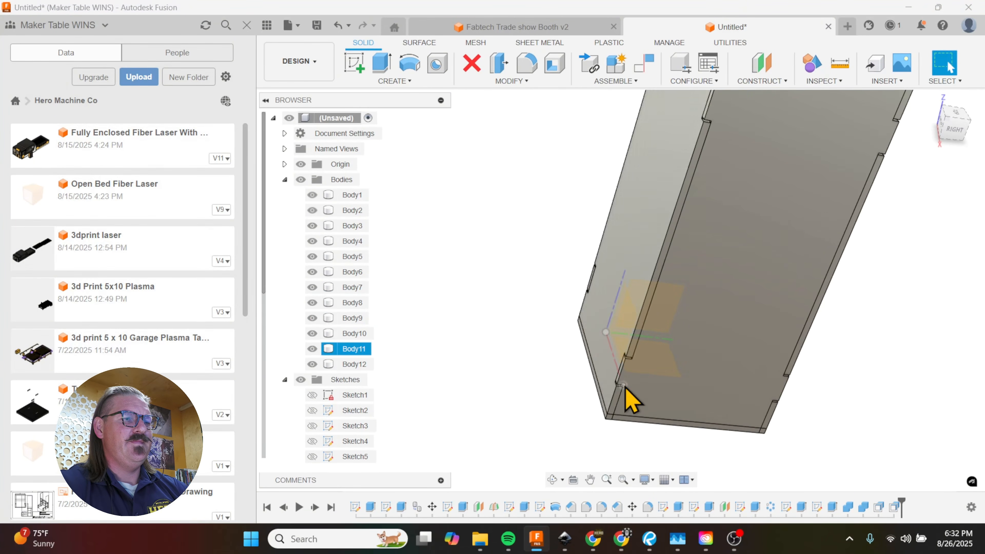
Step: Examine the clearance between the side panel tabs and the back panel notches near the base
shift+middle_drag(634, 398, 563, 386)
scroll(737, 396, down, 6)
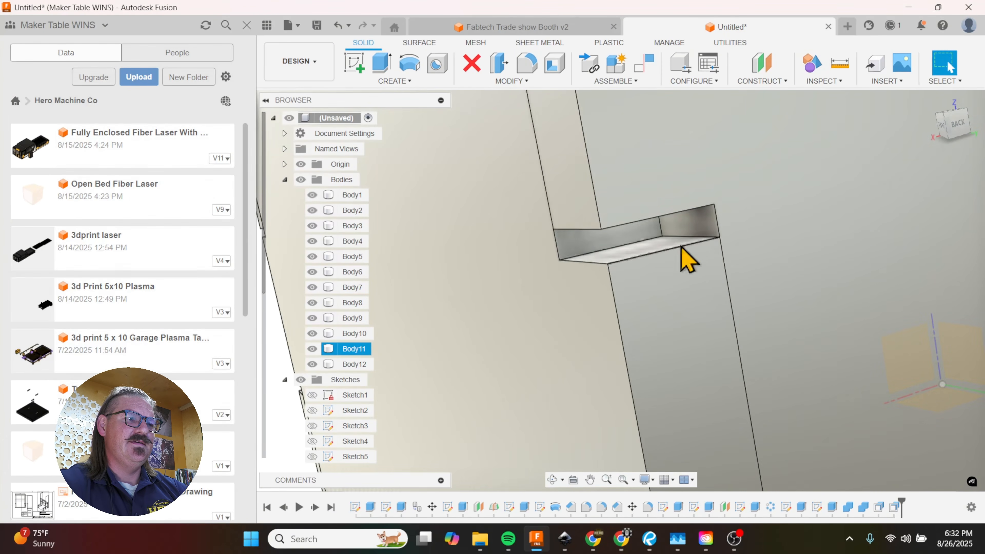
scroll(571, 297, up, 8)
shift+middle_drag(561, 319, 602, 287)
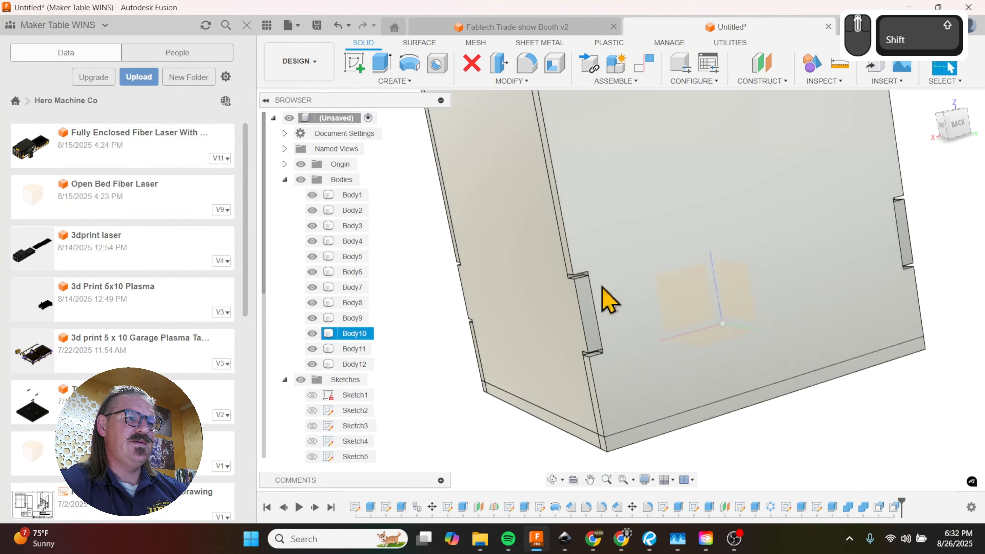
scroll(588, 272, down, 5)
scroll(589, 302, up, 3)
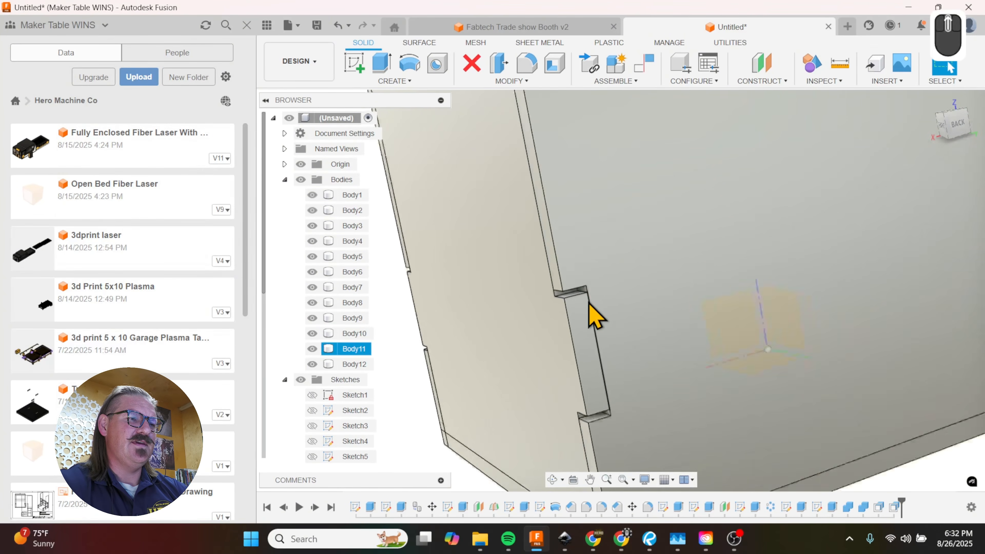
scroll(589, 306, up, 5)
shift+middle_drag(796, 330, 748, 319)
scroll(557, 275, down, 2)
scroll(710, 324, down, 3)
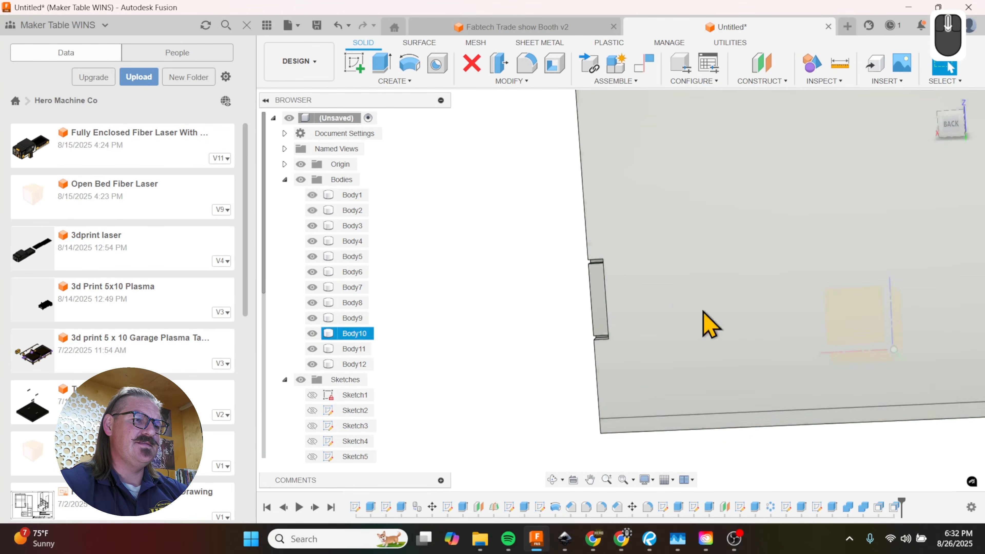
Step: Sketch two 0.05 in diameter circles on the back panel's face, at the inner corners of a lower notch
key(c)
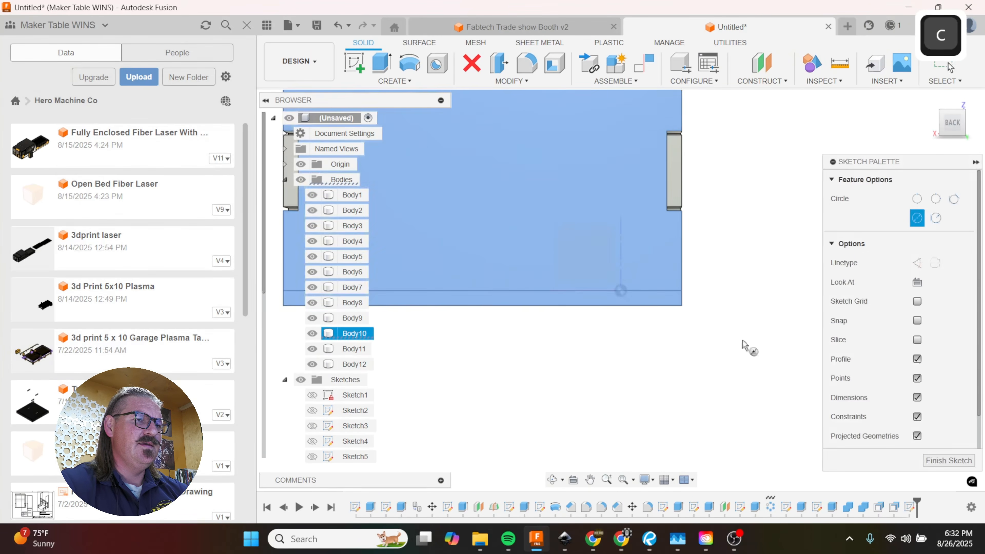
scroll(529, 261, down, 3)
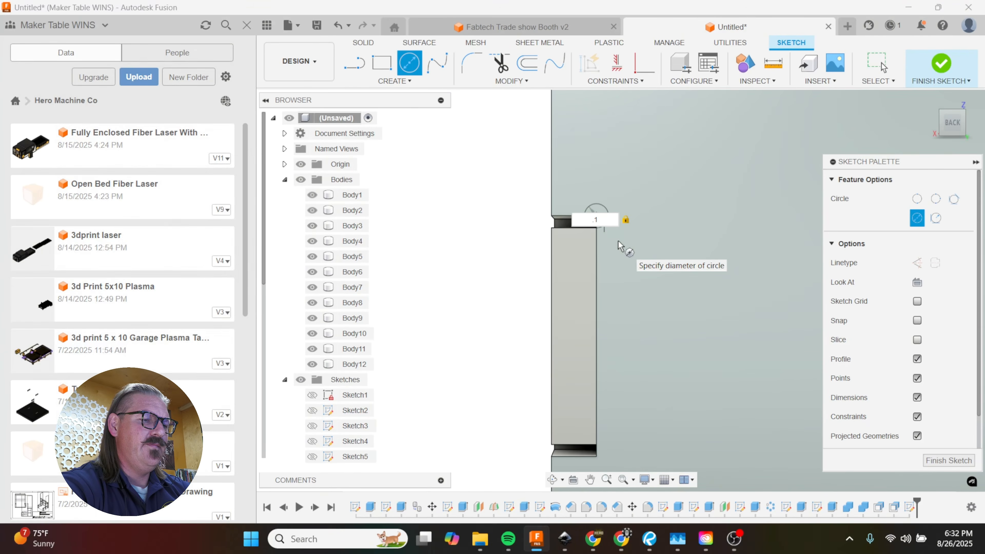
key(BackSpace)
text(05)
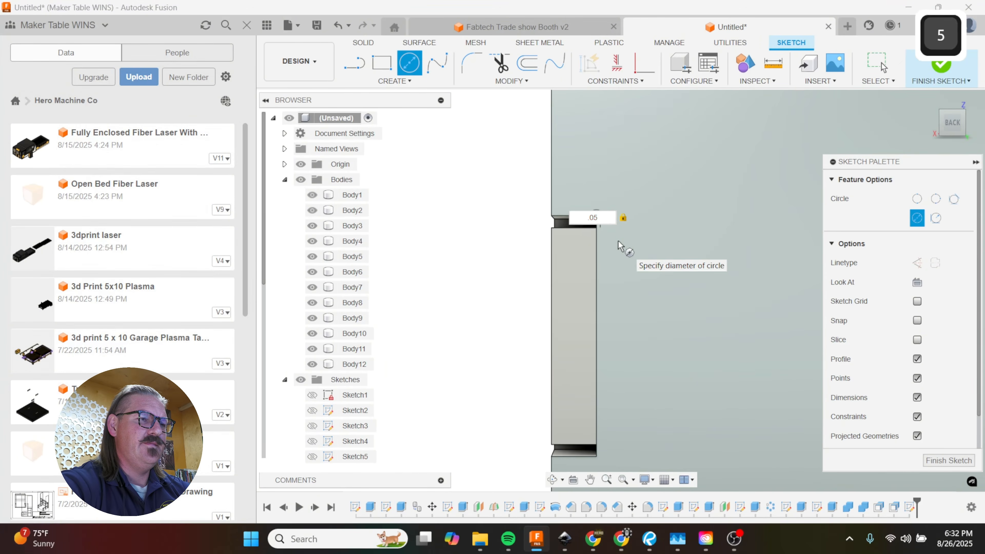
key(Return)
scroll(626, 256, down, 2)
key(c)
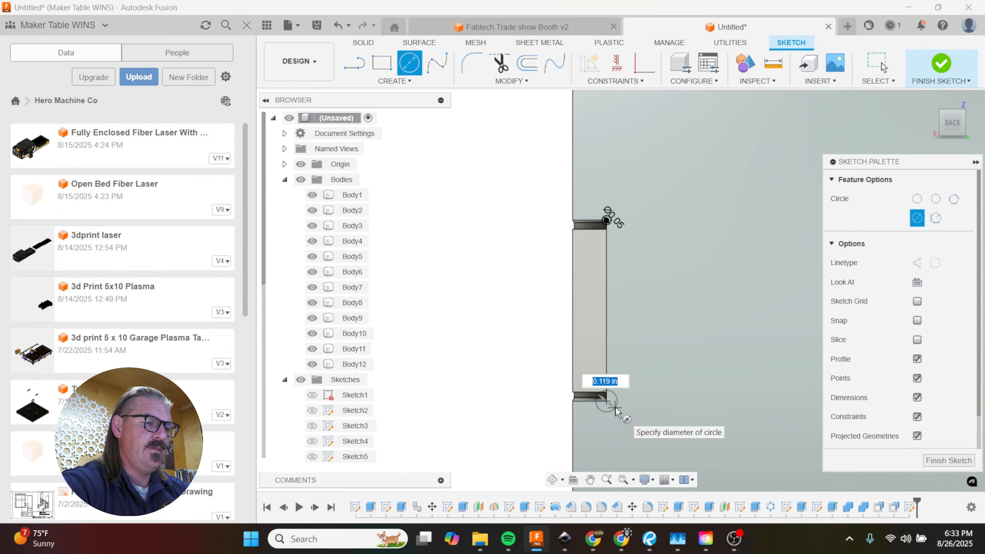
text(.05)
key(Return)
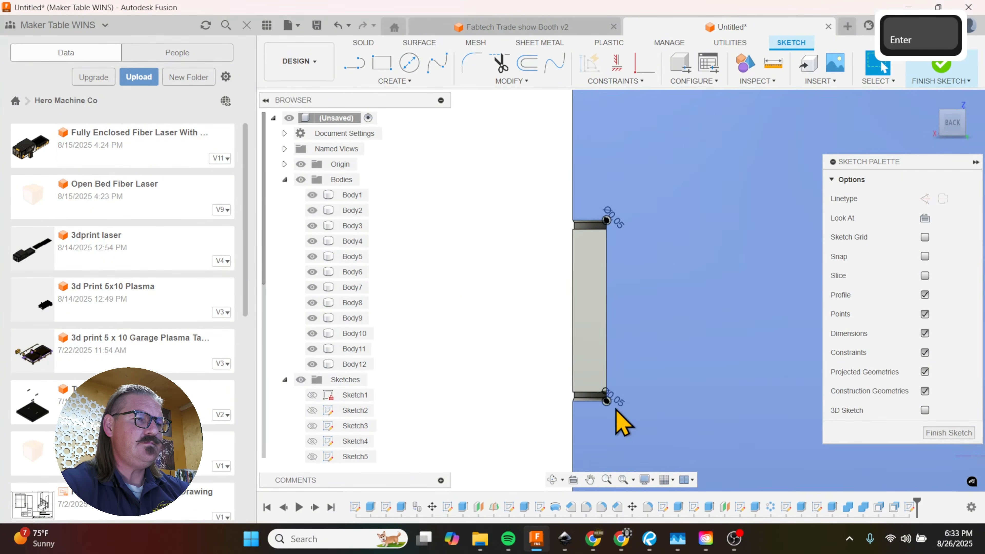
Step: Extrude both corner circles as a cut of -0.188 in through the back panel's thickness
scroll(619, 311, down, 3)
key(e)
scroll(605, 285, down, 3)
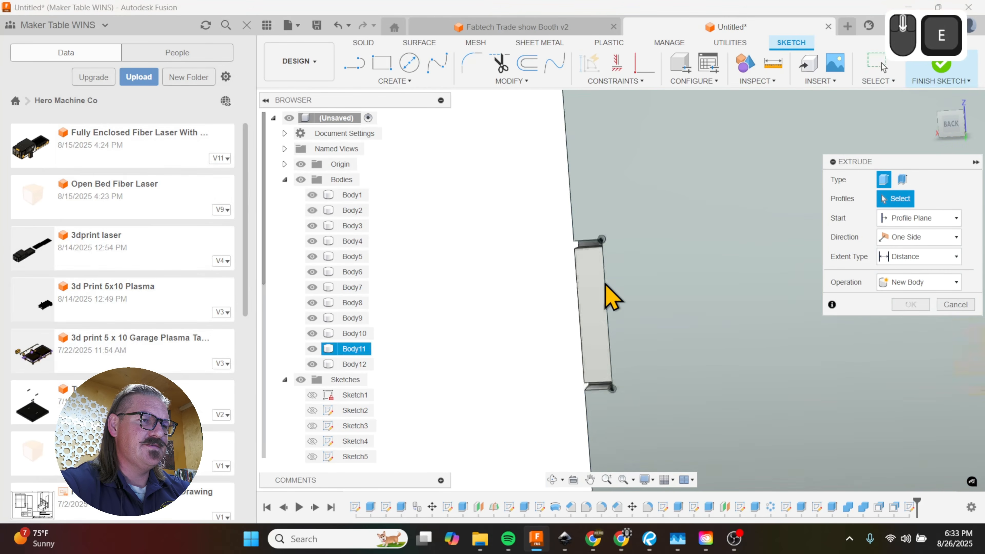
click(605, 220)
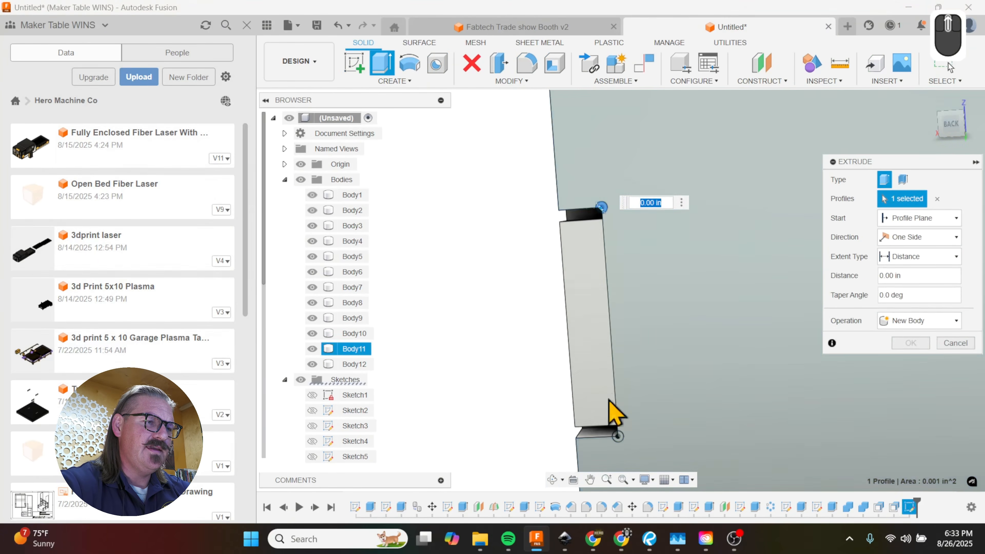
scroll(617, 427, down, 3)
shift+click(620, 427)
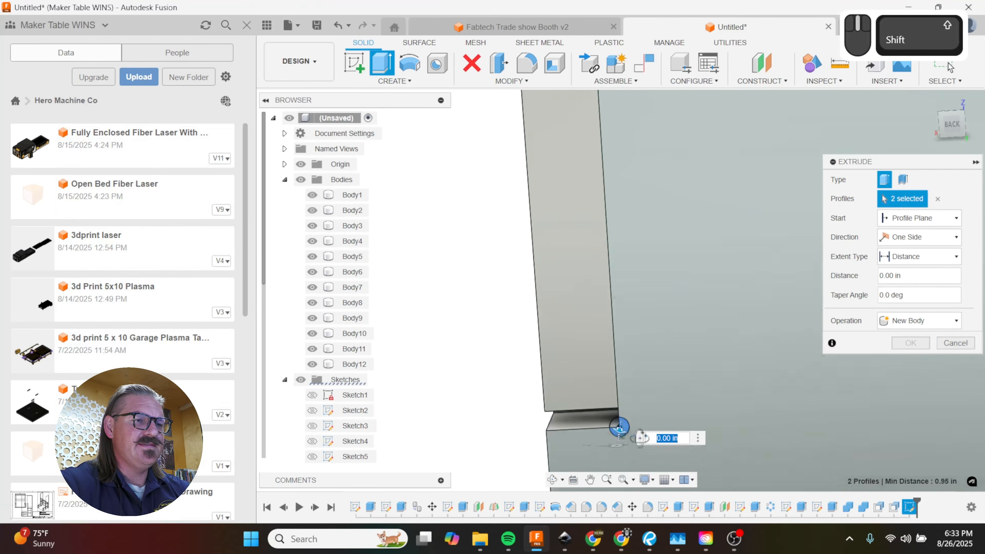
scroll(621, 427, up, 5)
drag(644, 430, 618, 431)
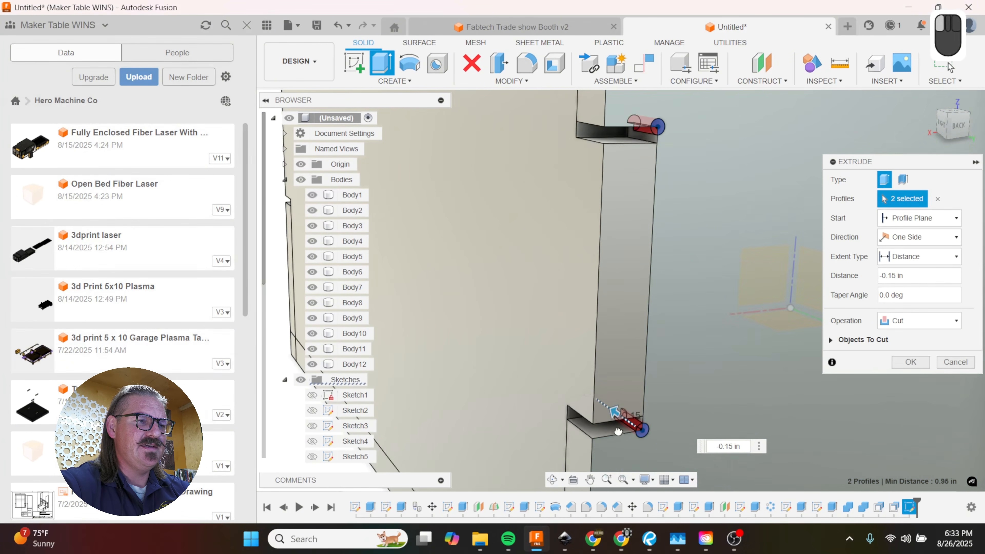
mouse_move(716, 379)
shift+middle_down()
mouse_move(687, 352)
mouse_move(710, 374)
shift+middle_up()
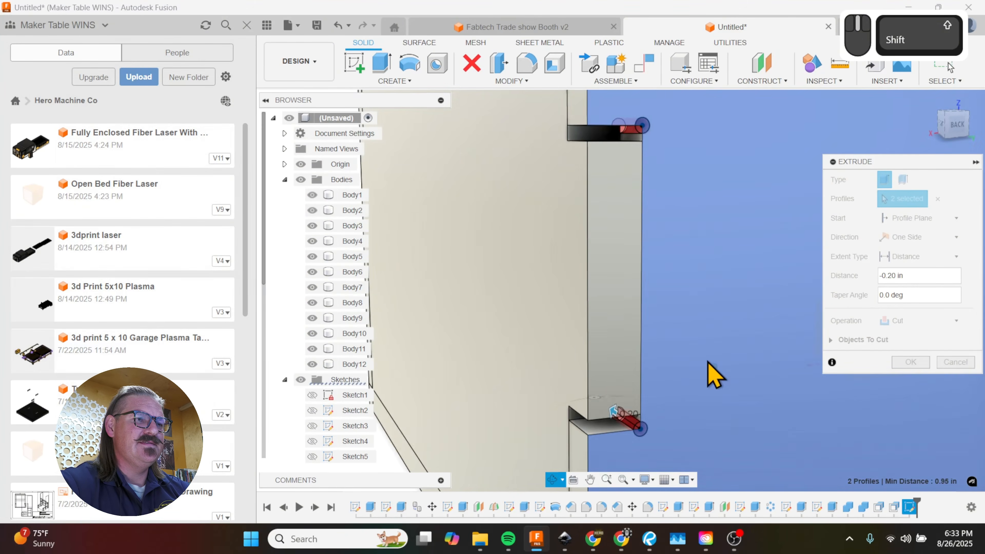
click(586, 137)
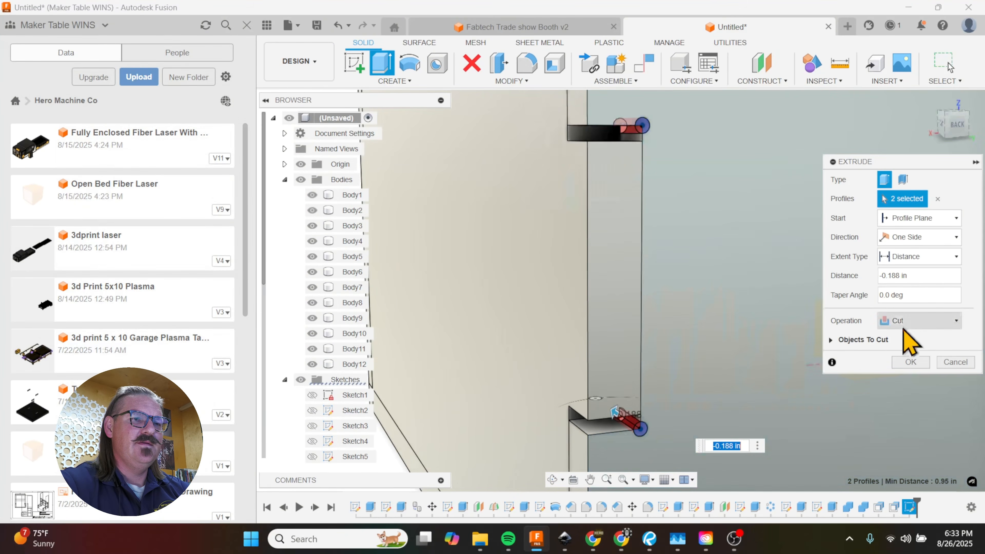
click(907, 362)
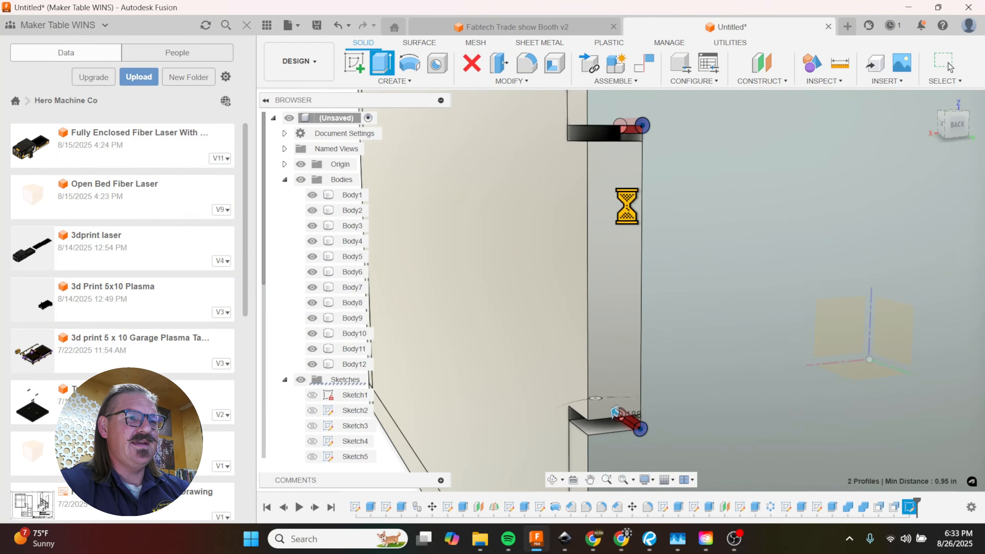
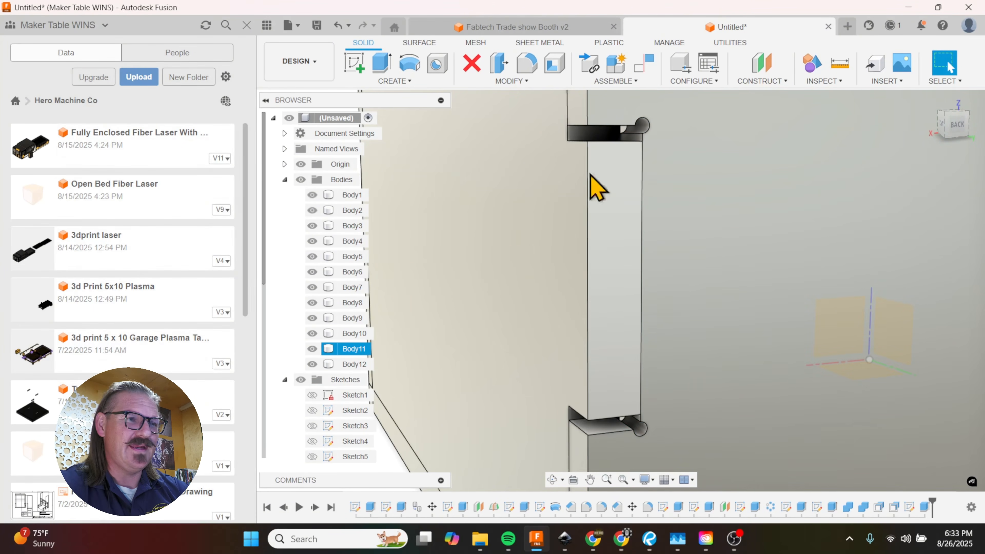
Step: Undo the corner relief cut and its circles on the back panel, and close the sketch
scroll(613, 148, down, 3)
scroll(609, 189, up, 3)
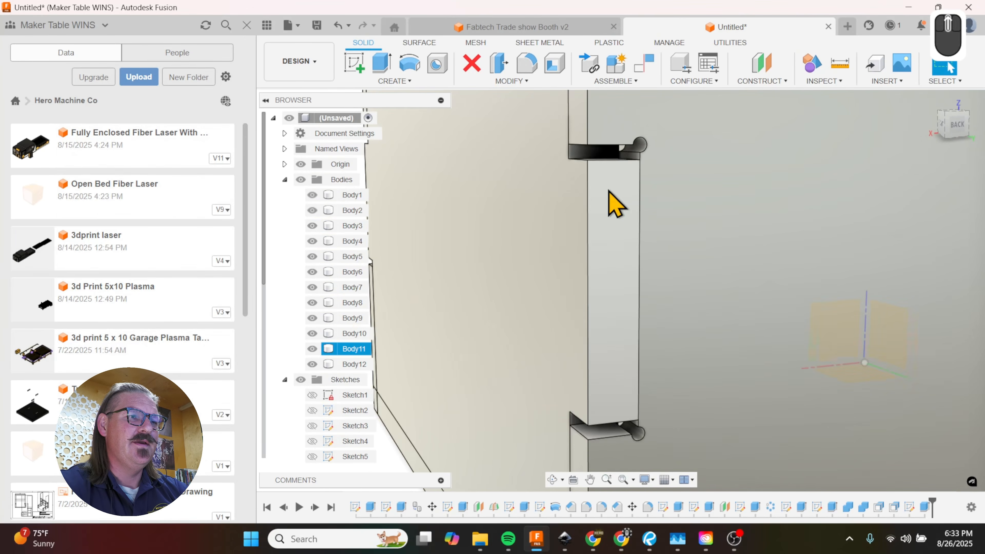
shift+middle_drag(644, 181, 636, 165)
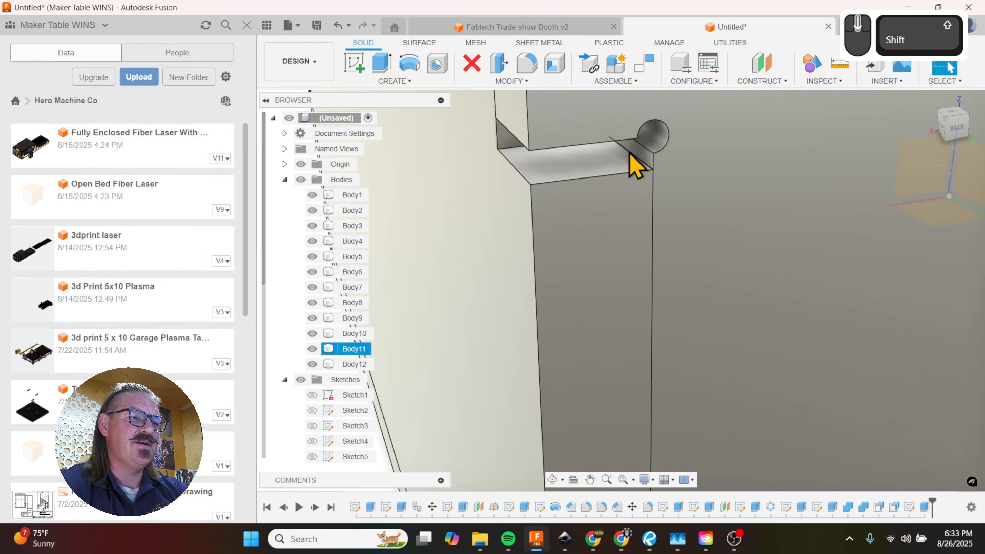
scroll(630, 163, up, 3)
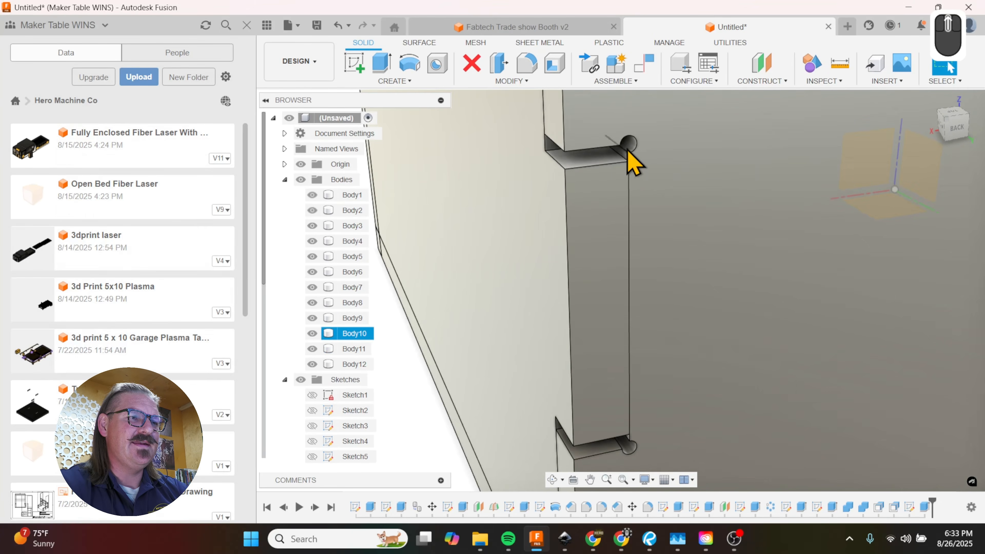
scroll(653, 197, up, 3)
shift+middle_drag(653, 196, 654, 293)
key(ctrl+z)
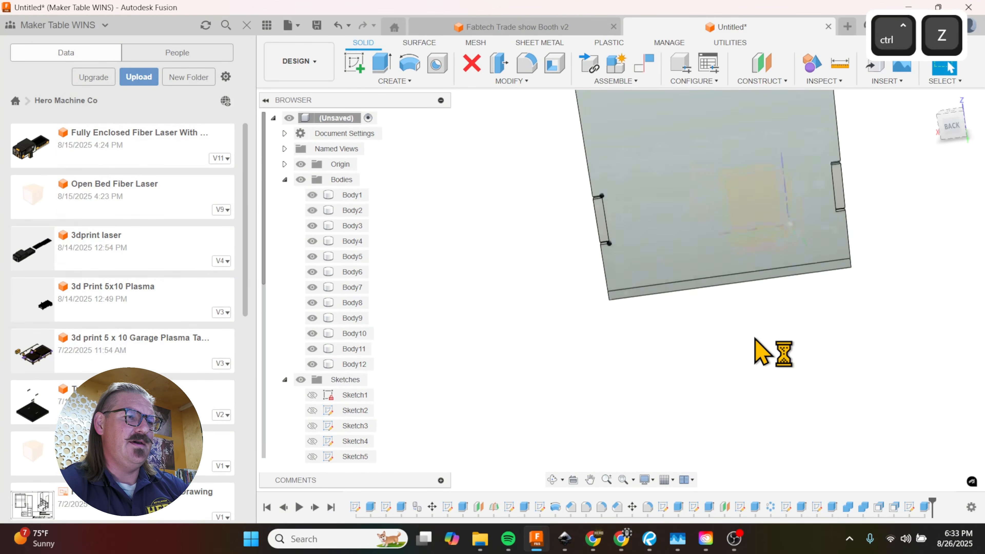
key(ctrl+z)
key(ctrl+z)
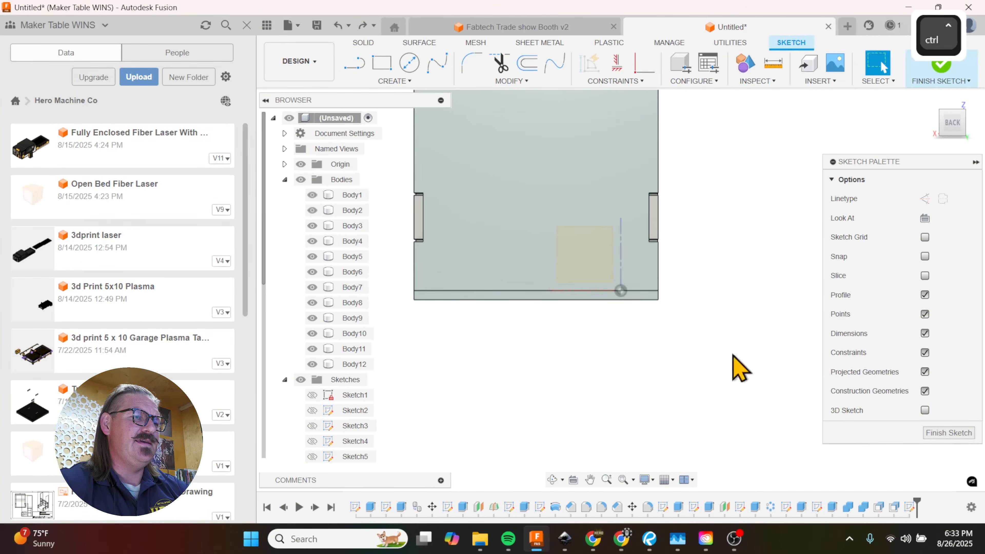
ctrl+scroll(750, 363, up, 3)
shift+middle_drag(625, 328, 672, 156)
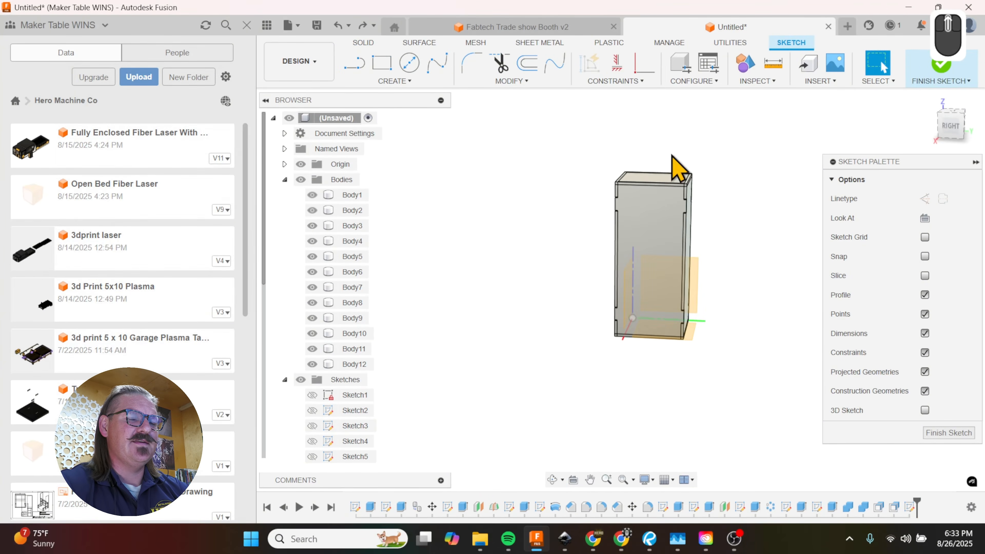
click(942, 433)
Step: Hide the top panel of the box
scroll(725, 315, down, 1)
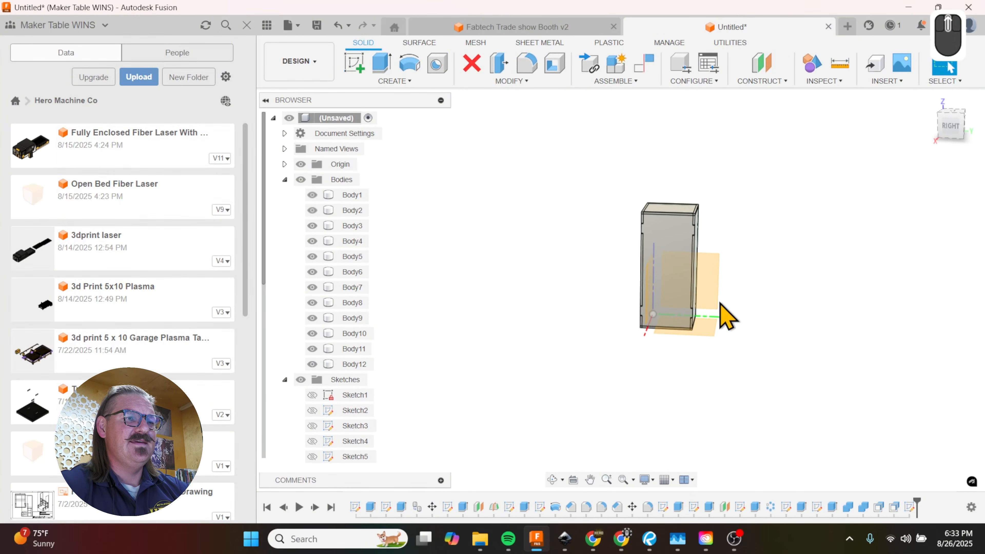
scroll(673, 233, up, 2)
scroll(673, 233, up, 2)
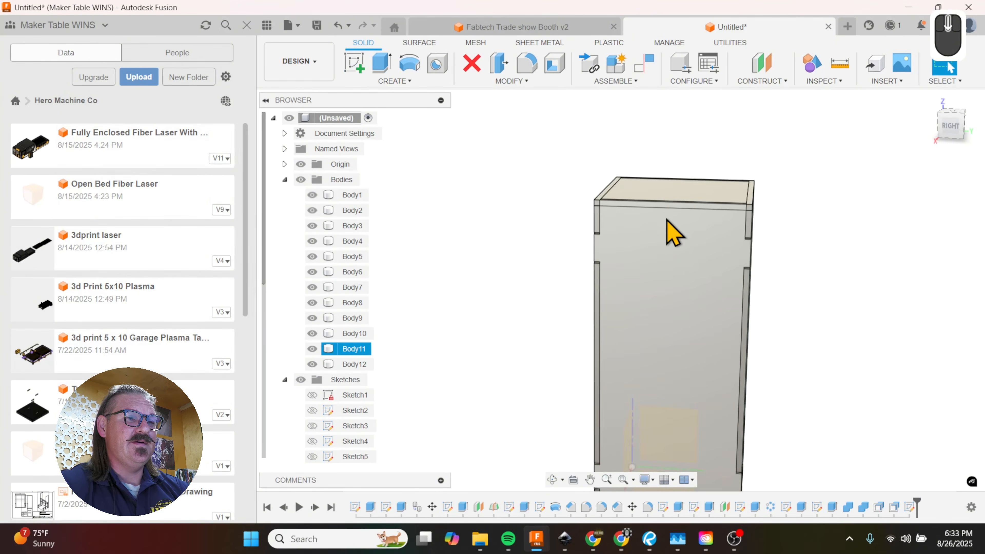
scroll(673, 233, up, 2)
scroll(672, 229, up, 2)
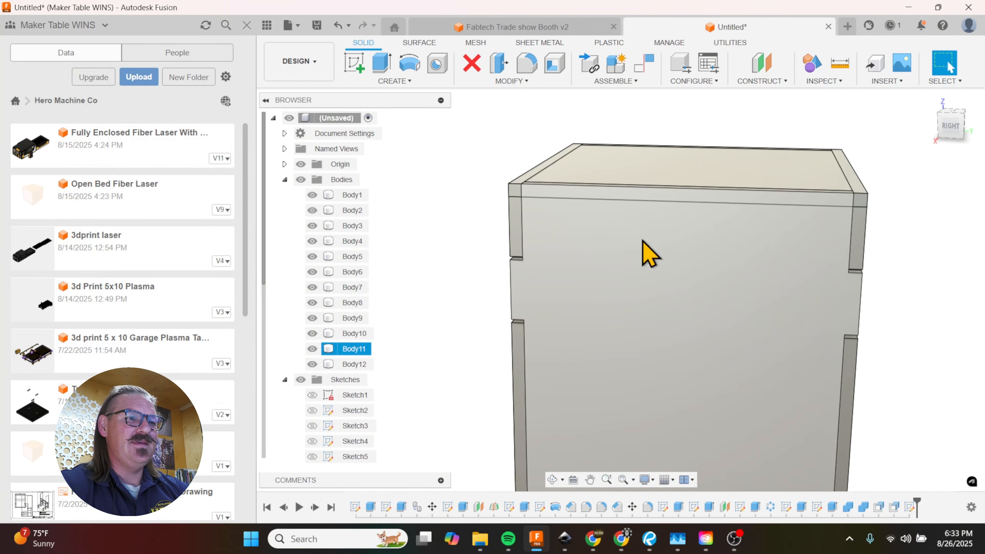
mouse_move(642, 231)
shift+middle_down()
mouse_move(660, 213)
mouse_move(655, 242)
shift+middle_up()
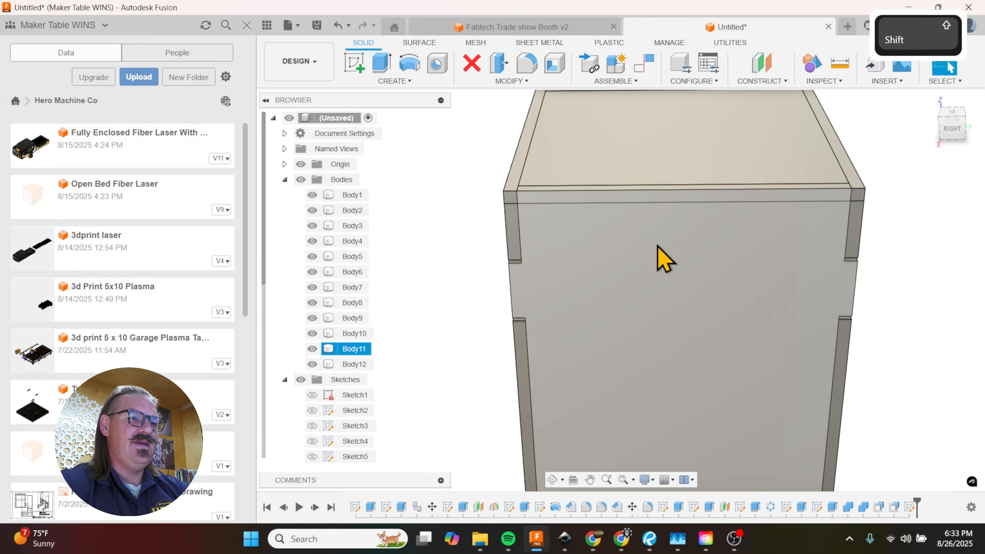
scroll(656, 256, down, 4)
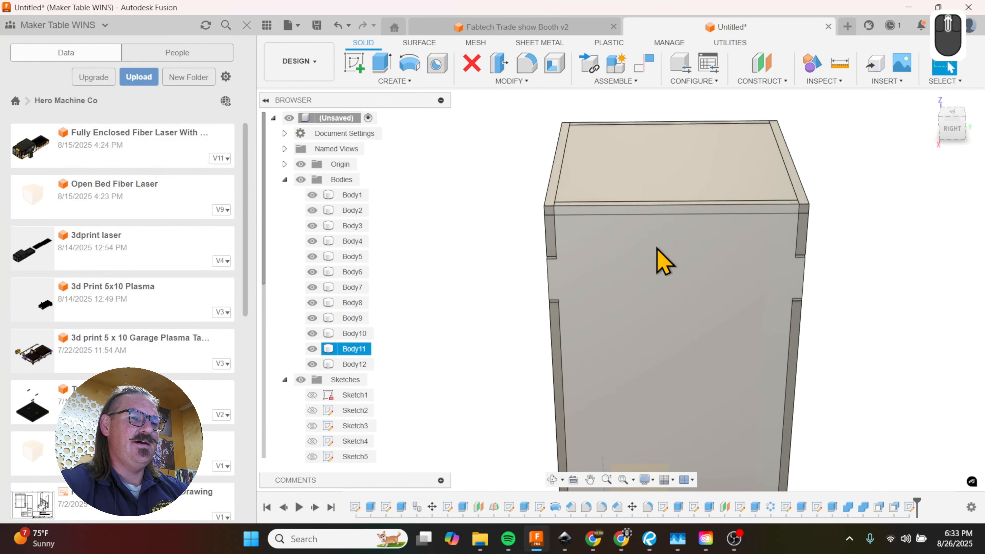
scroll(659, 253, down, 1)
click(679, 192)
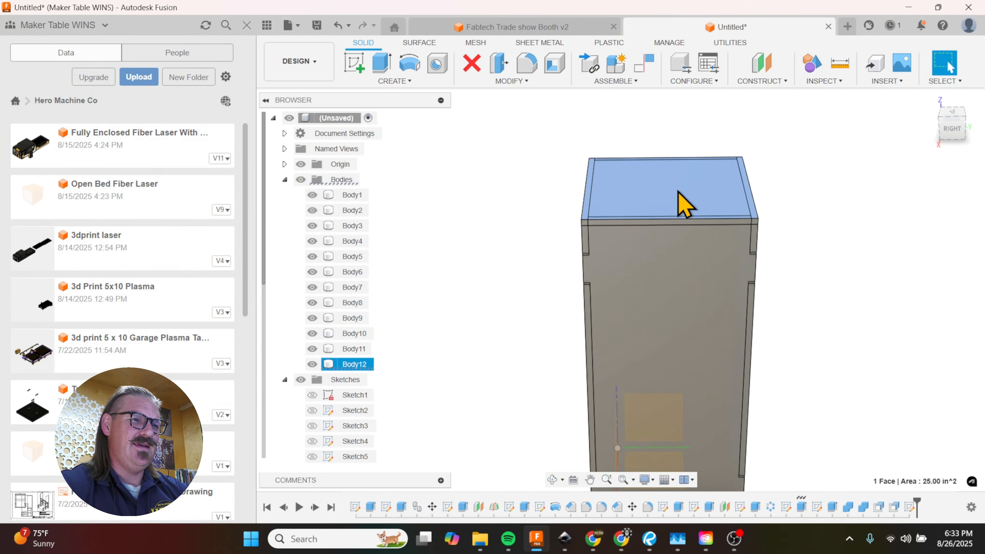
key(v)
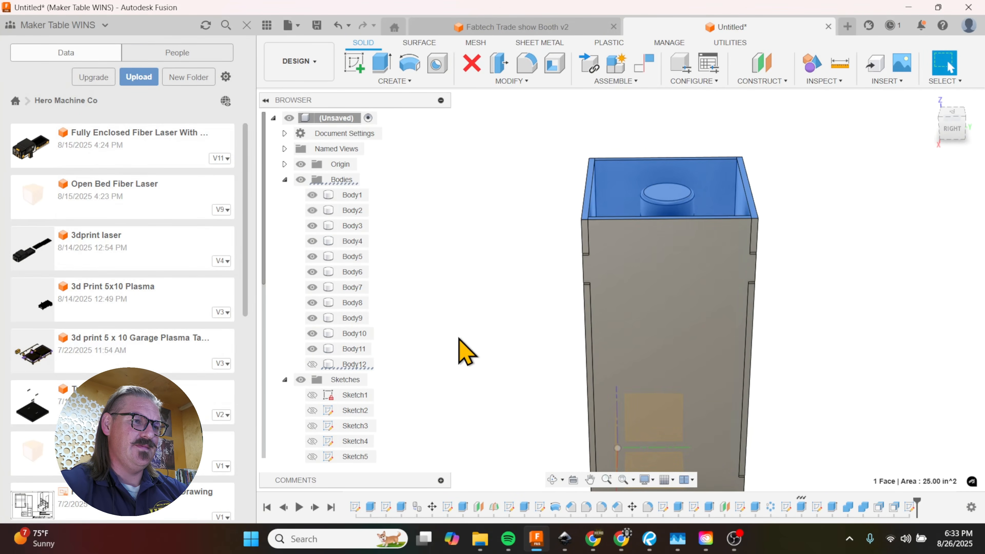
Step: Rename the hidden top panel body as Top
click(464, 351)
double_click(351, 364)
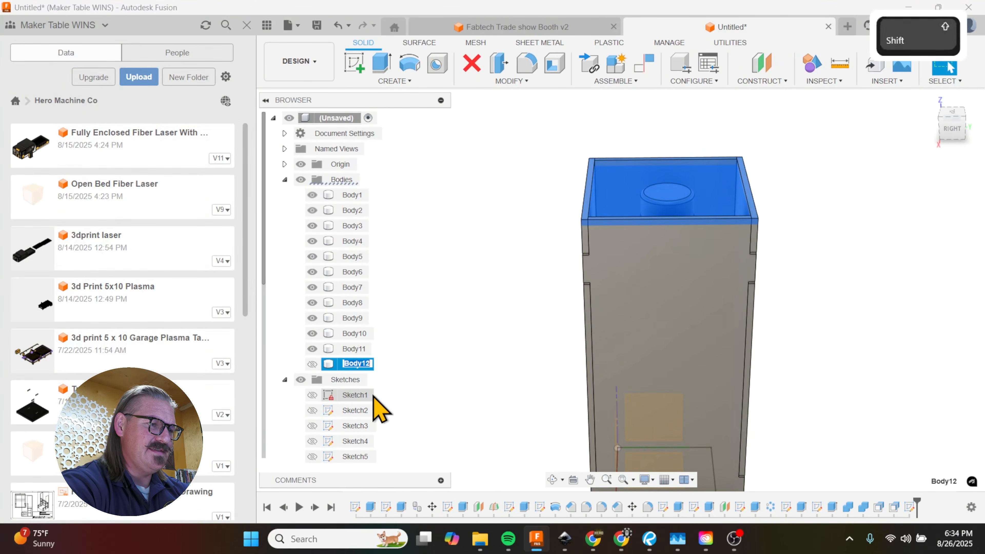
text(Top)
click(384, 349)
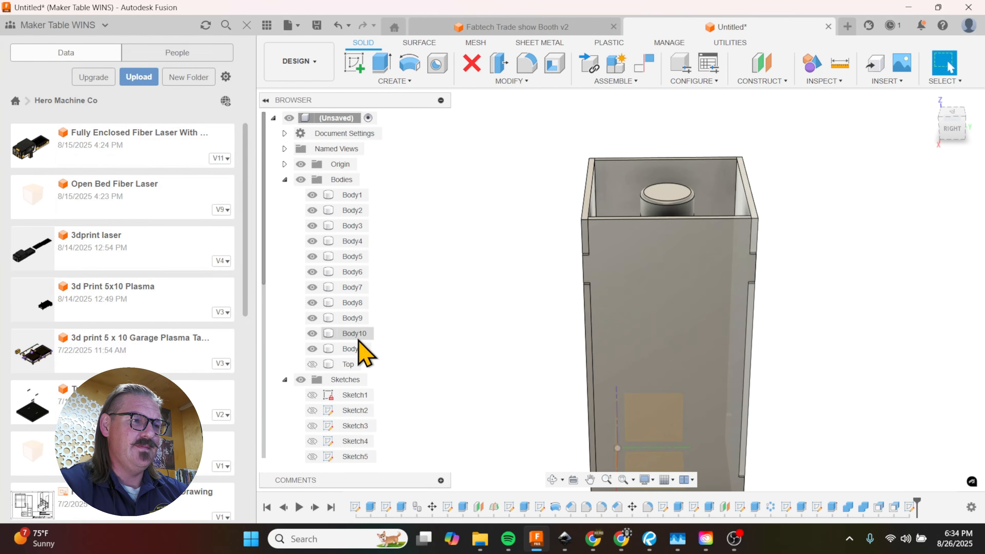
Step: Sketch a rectangle 0.5 in wide and 0.1875 in high on the right side panel, starting at the middle of its upper edge
scroll(438, 289, down, 2)
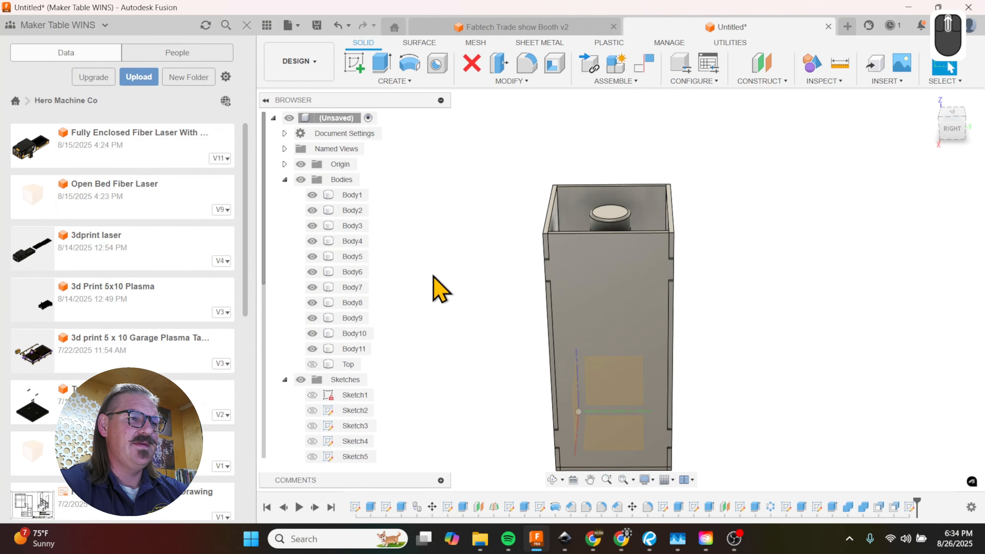
shift+middle_drag(623, 235, 647, 233)
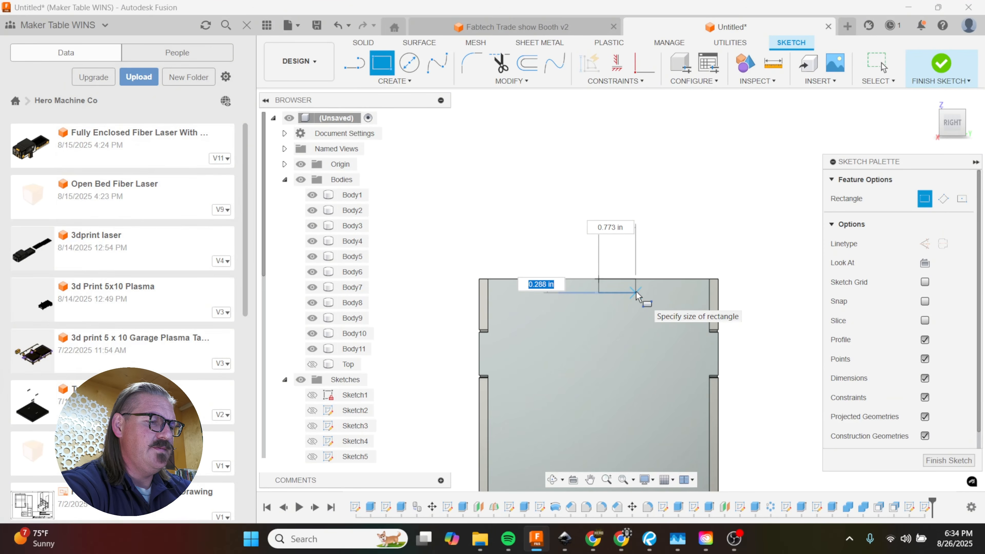
text(1875)
key(Tab)
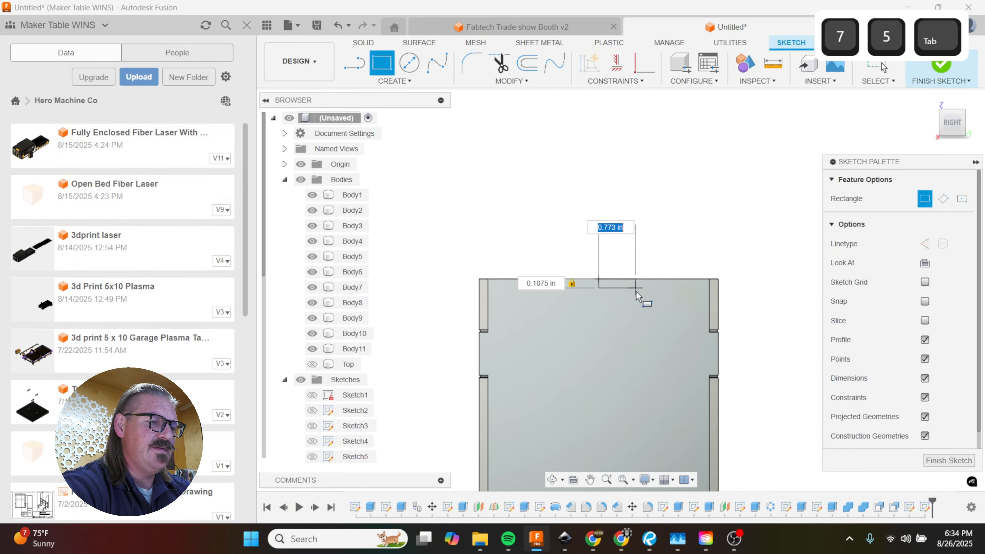
text(.5)
key(Return)
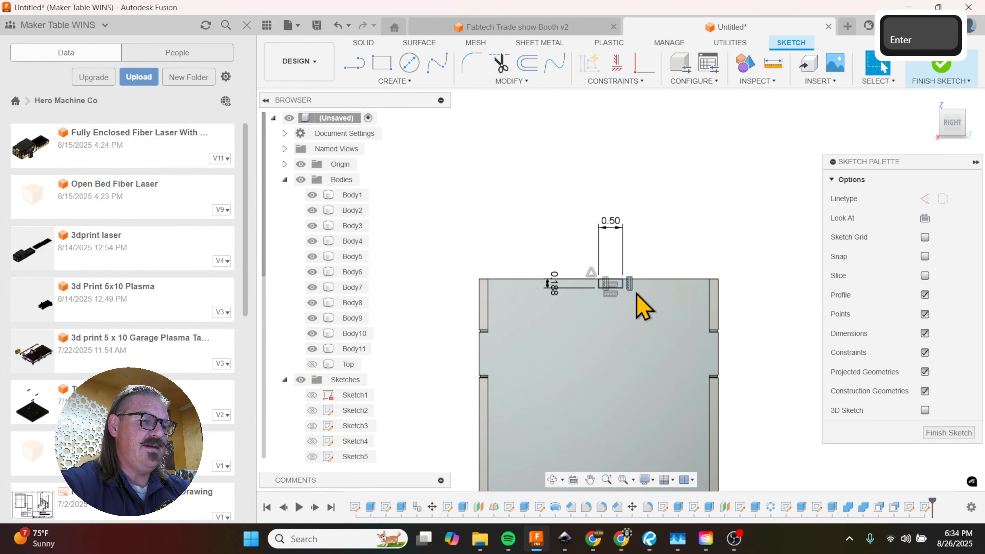
Step: Draw a vertical line down from the rectangle's inner lower corner and mirror the rectangle about it
key(l)
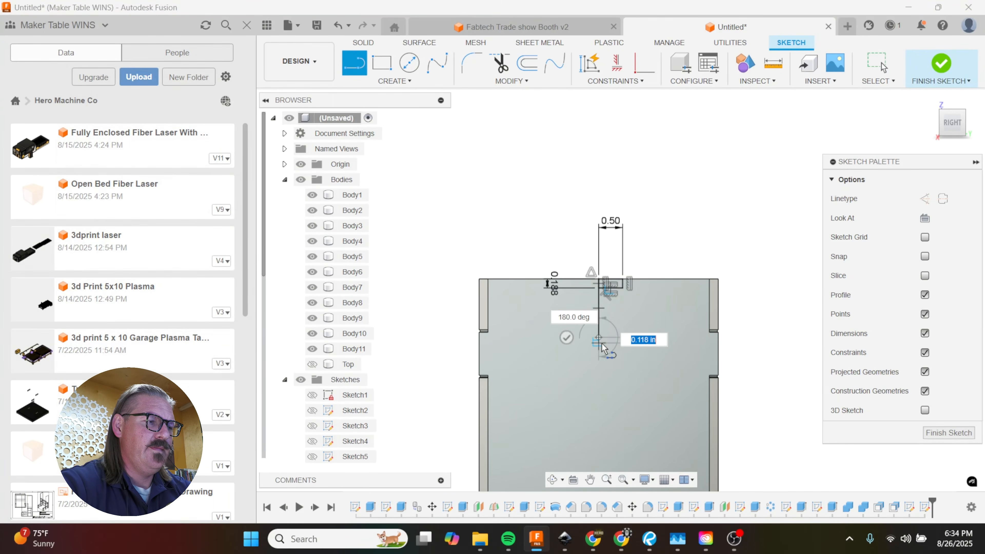
key(Escape)
scroll(545, 303, up, 3)
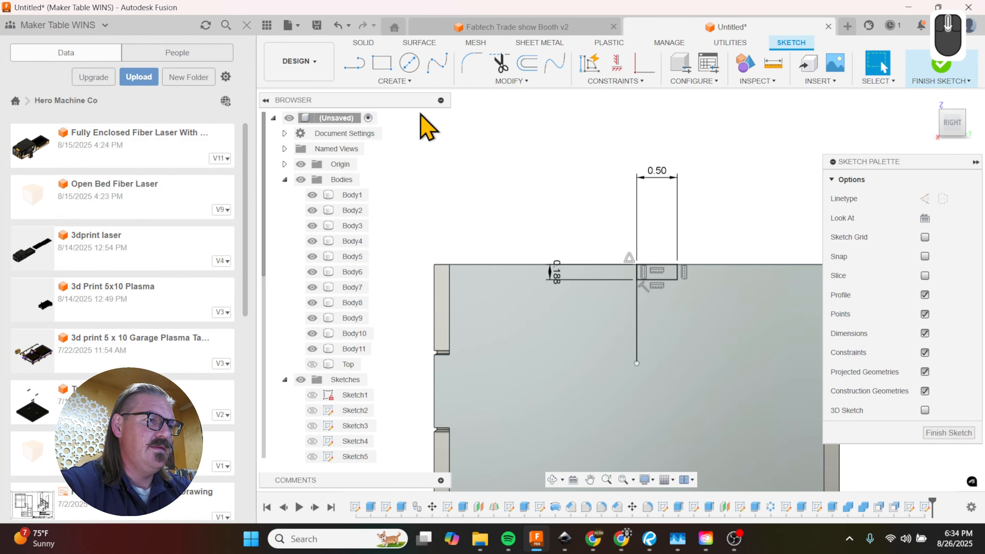
click(396, 81)
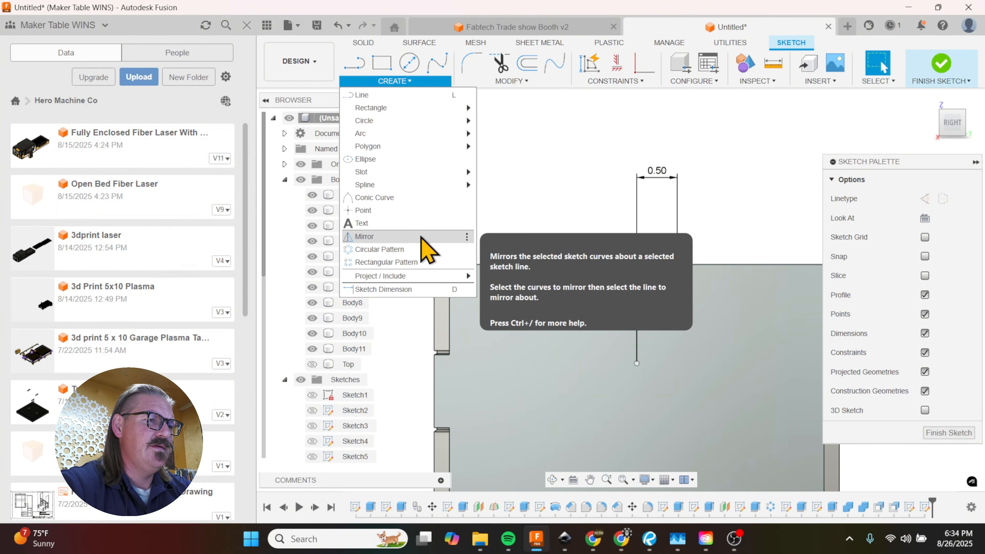
click(452, 249)
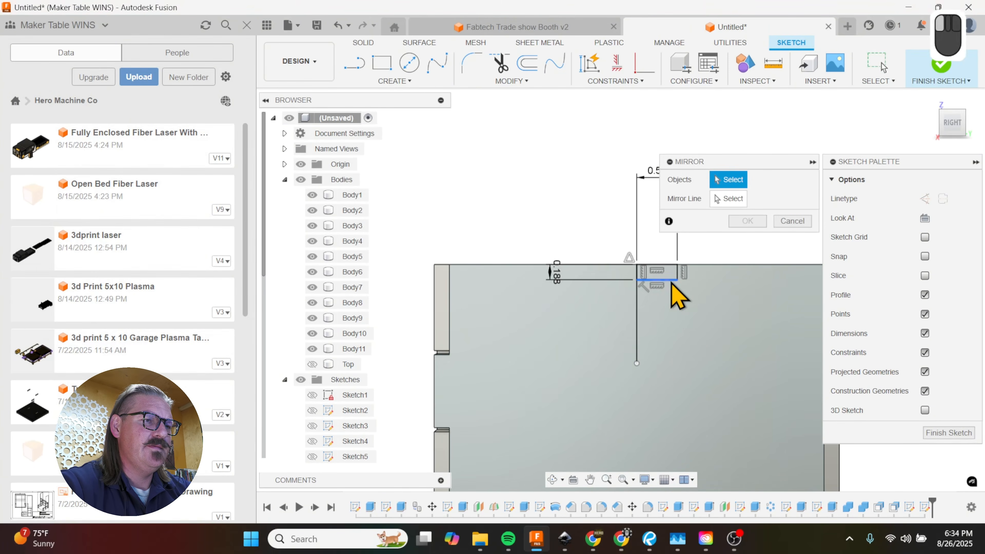
click(678, 297)
click(732, 199)
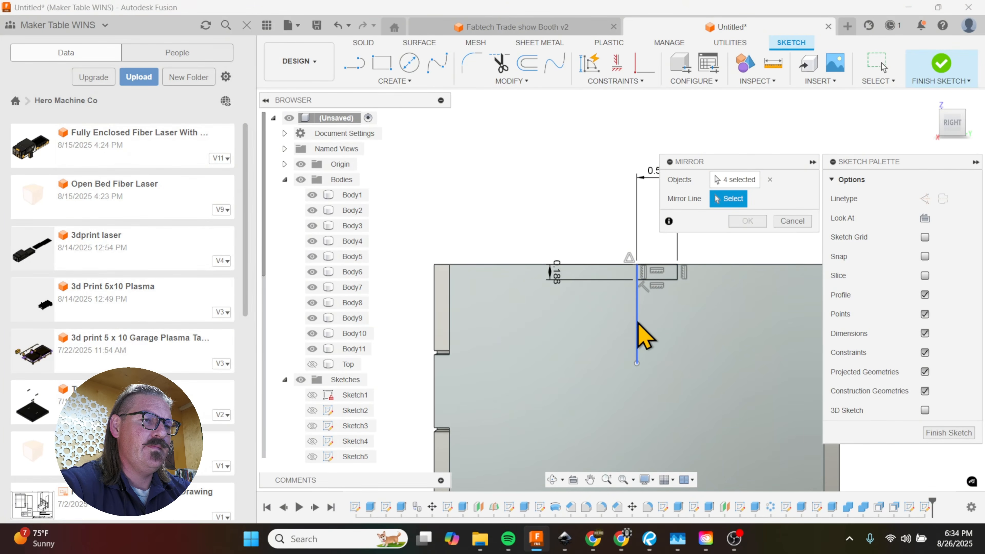
click(747, 221)
scroll(580, 313, down, 2)
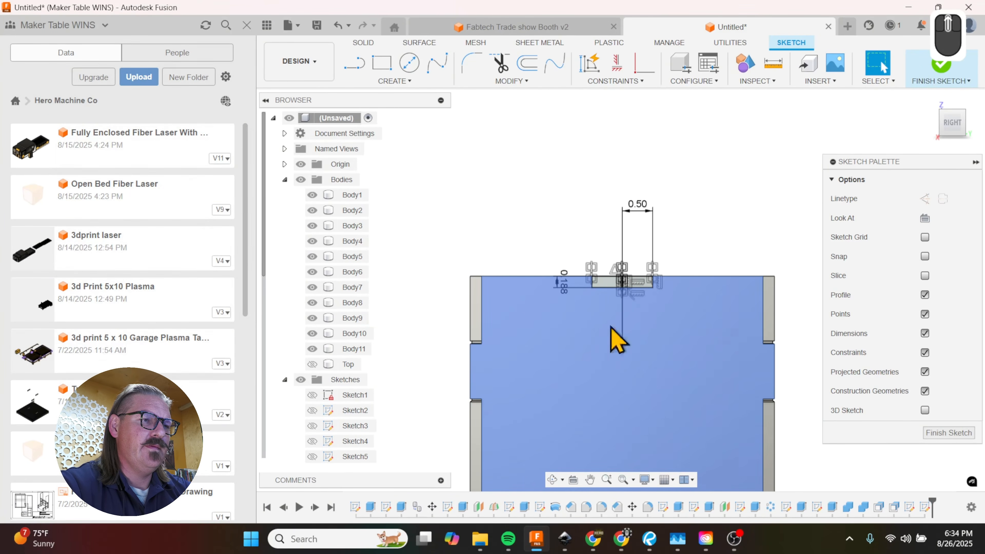
Step: Draw a horizontal line level with the rectangles' lower edges across the side panel, from one side notch to the other
scroll(673, 280, up, 2)
key(l)
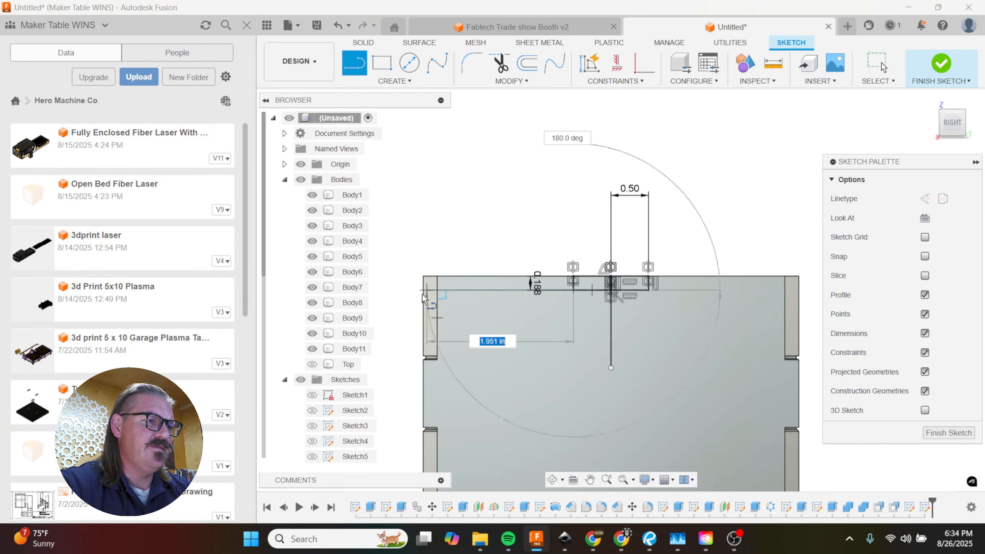
click(431, 291)
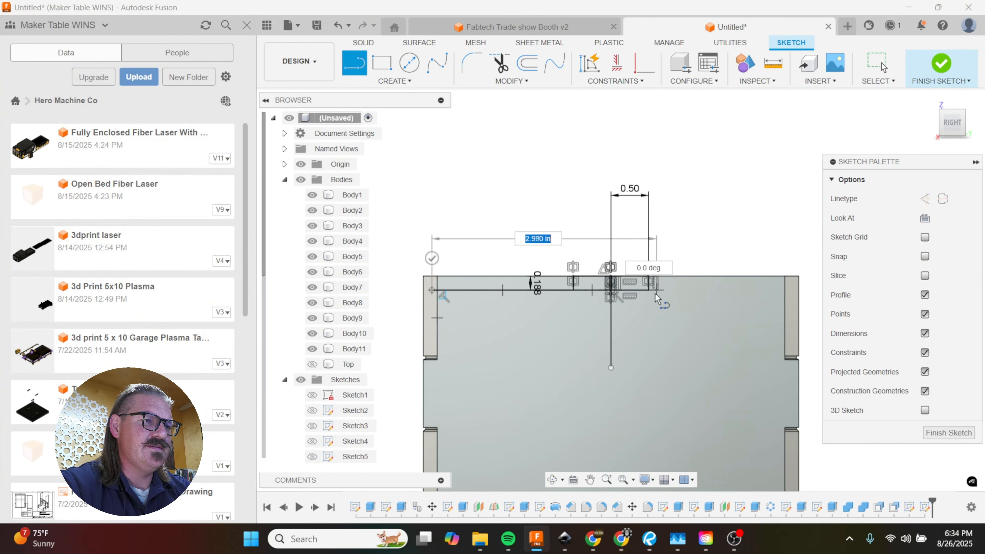
click(786, 290)
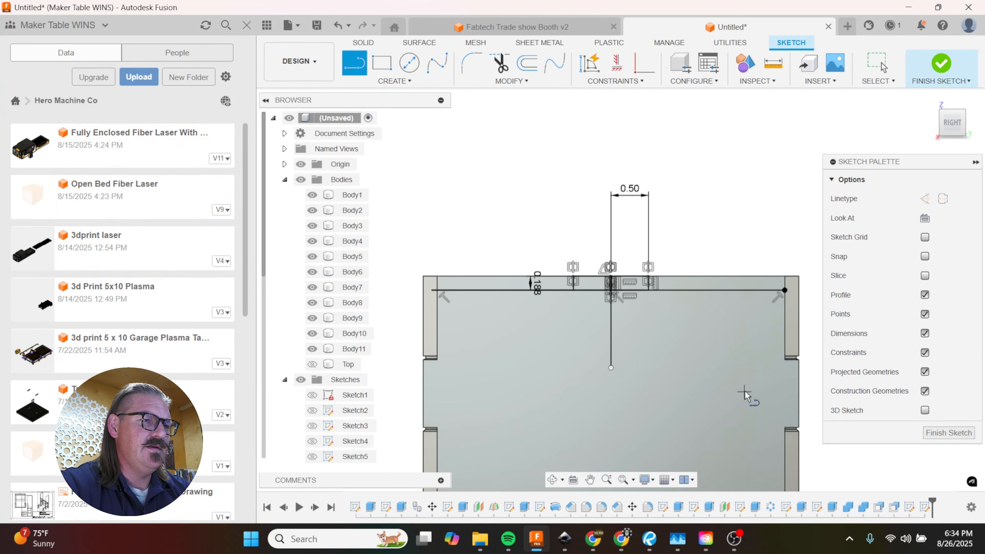
Step: Extrude the two strips on either side of the central tab as a cut of -11.50 in across the box
key(e)
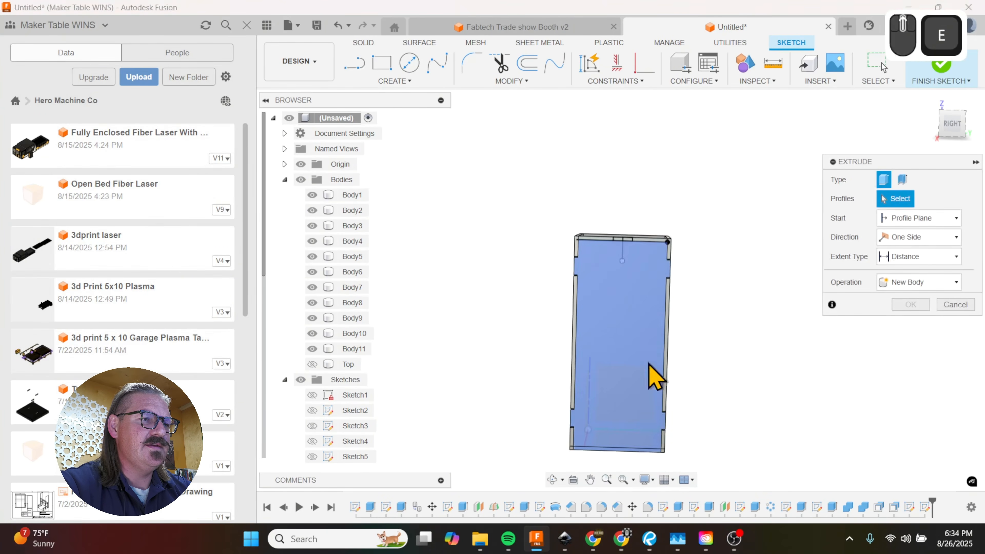
scroll(654, 271, up, 3)
click(652, 242)
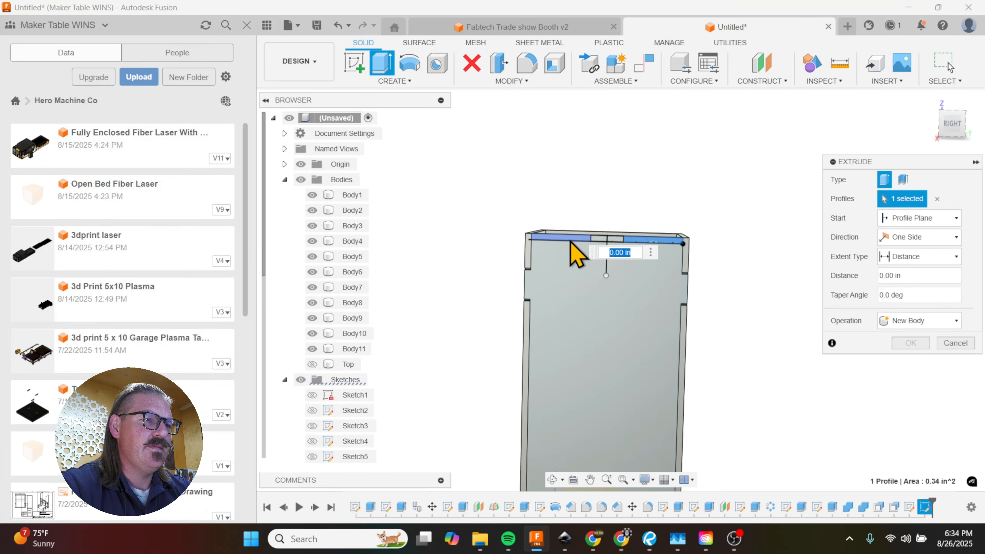
click(570, 269)
shift+middle_drag(570, 268, 590, 267)
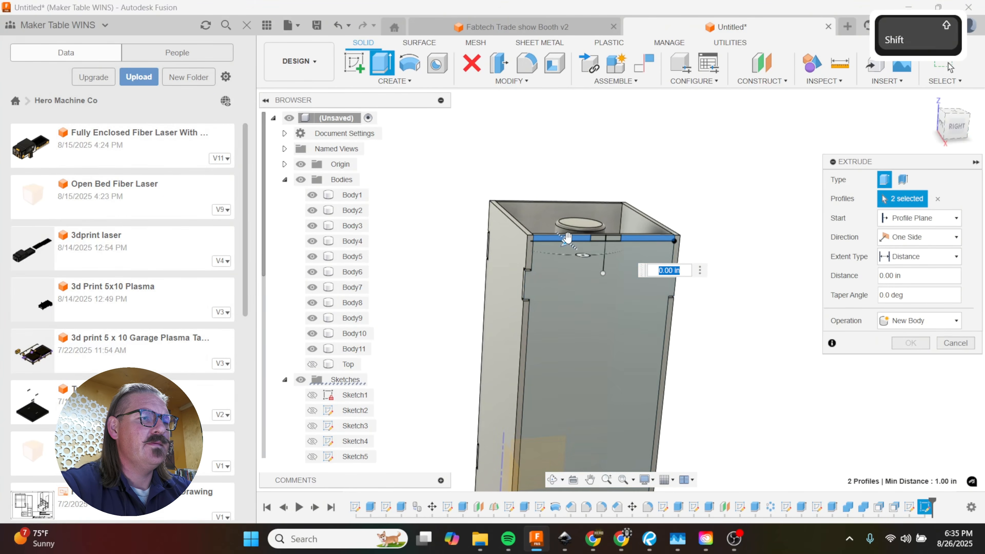
drag(566, 237, 477, 167)
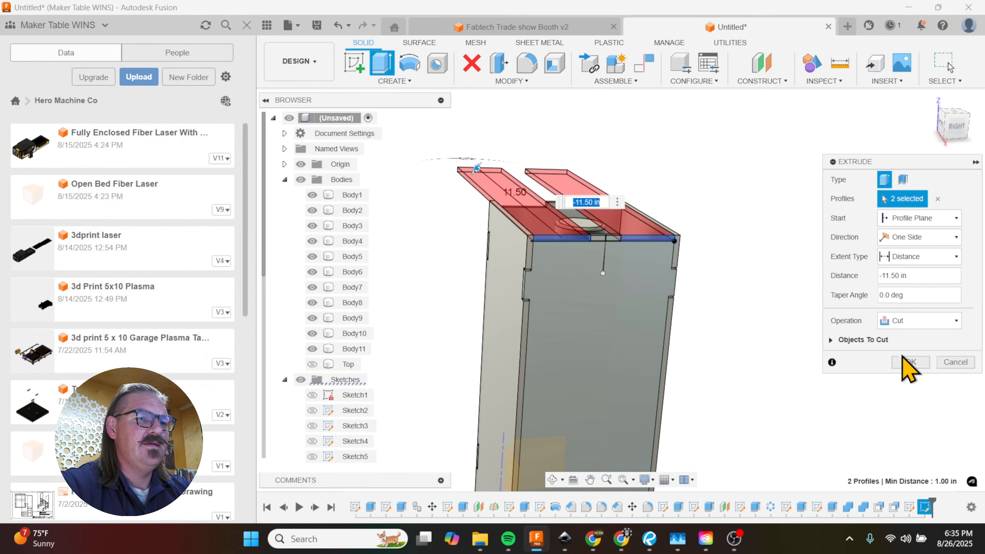
click(911, 362)
Step: Start a sketch on the top panel's upper face and project the front tab's edges and the panel's front edge
shift+middle_drag(718, 277, 357, 342)
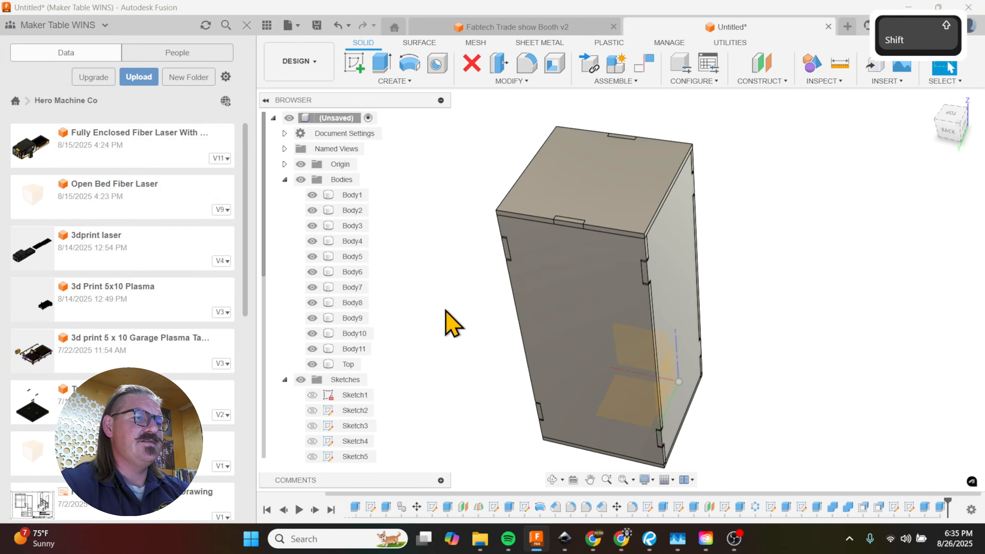
shift+middle_drag(446, 321, 601, 321)
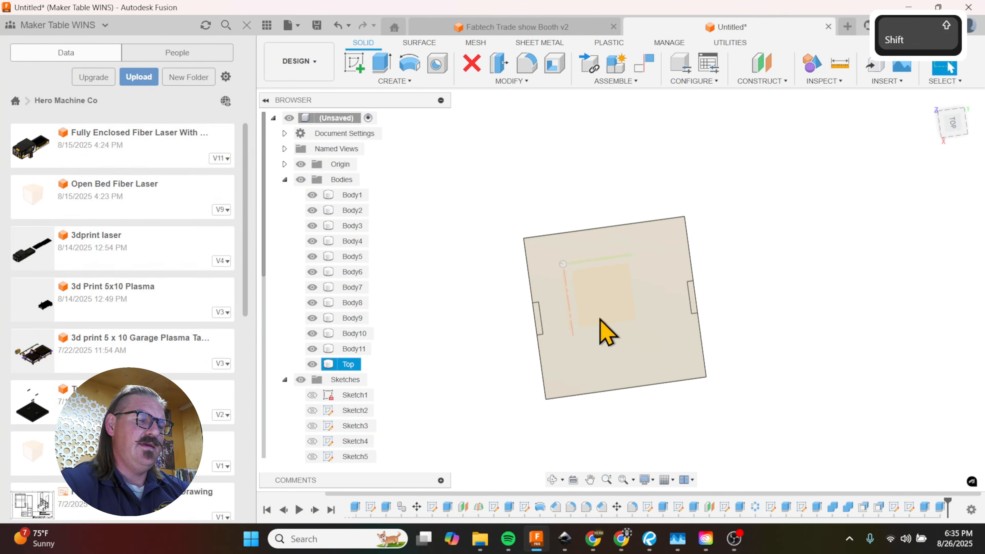
scroll(576, 356, up, 2)
click(585, 332)
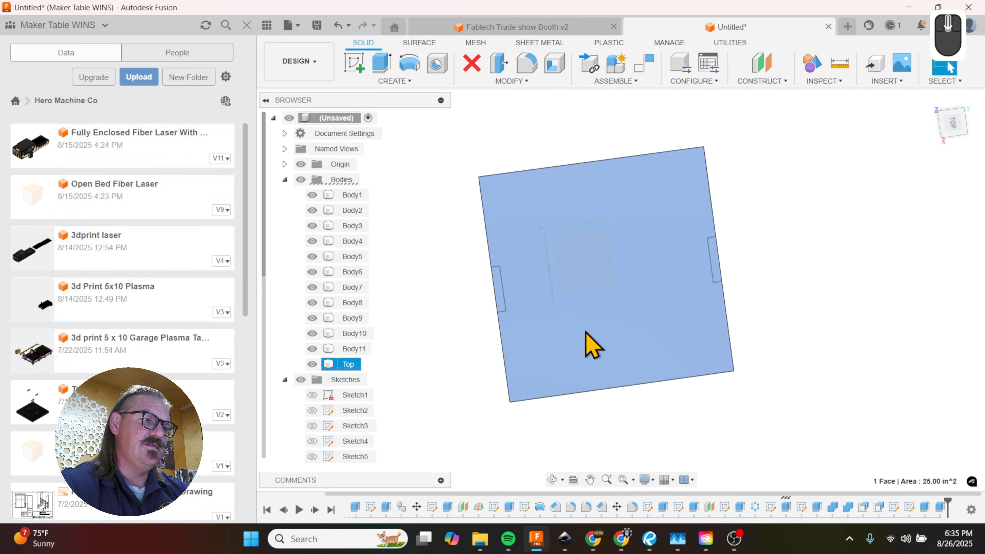
key(p)
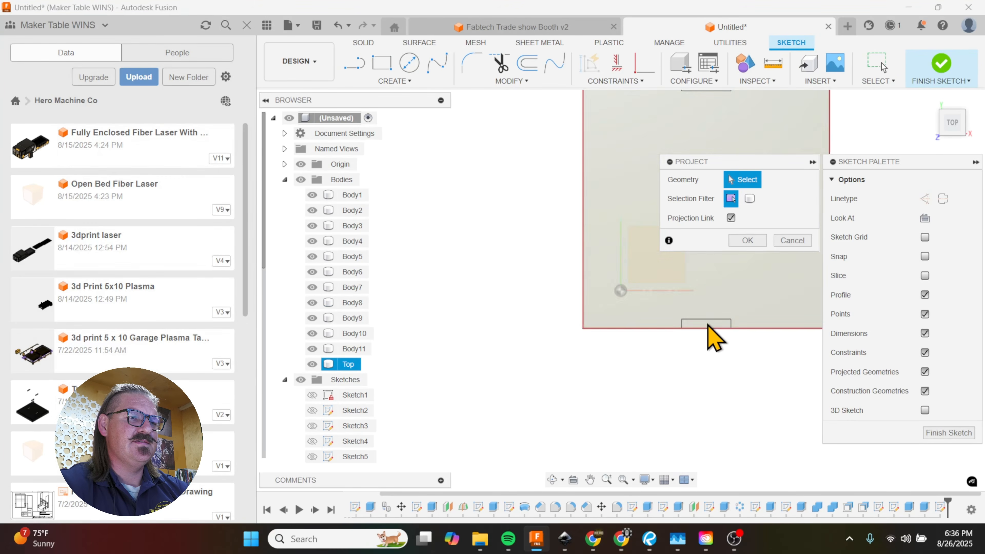
scroll(708, 328, up, 2)
click(708, 315)
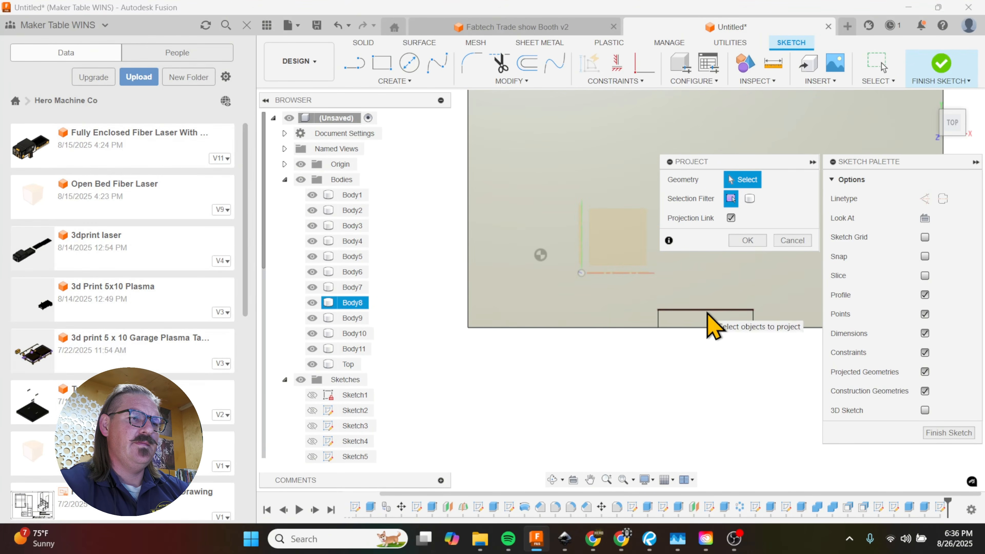
click(753, 319)
click(737, 329)
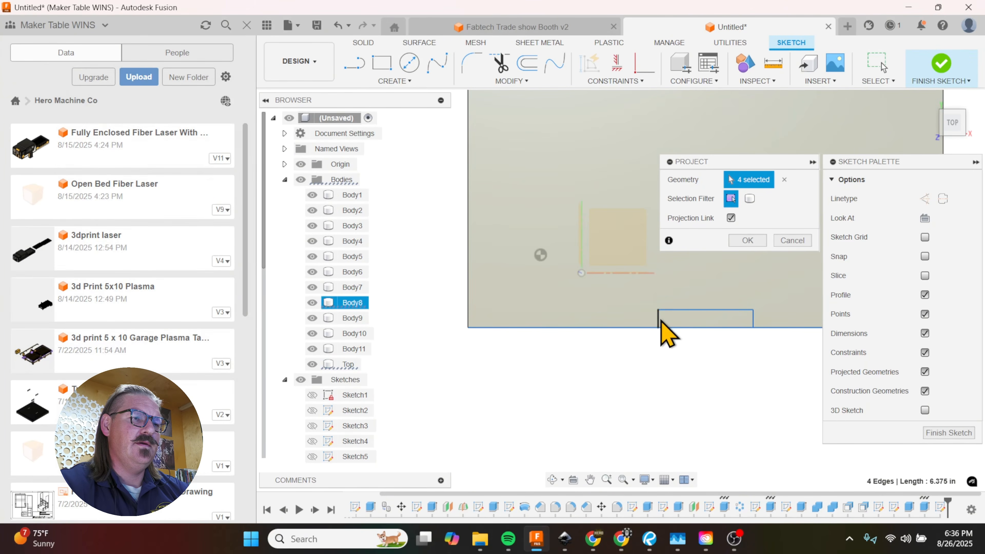
Step: Project the three edges of the back panel's tab into the same top panel sketch
scroll(650, 378, down, 6)
scroll(598, 342, up, 4)
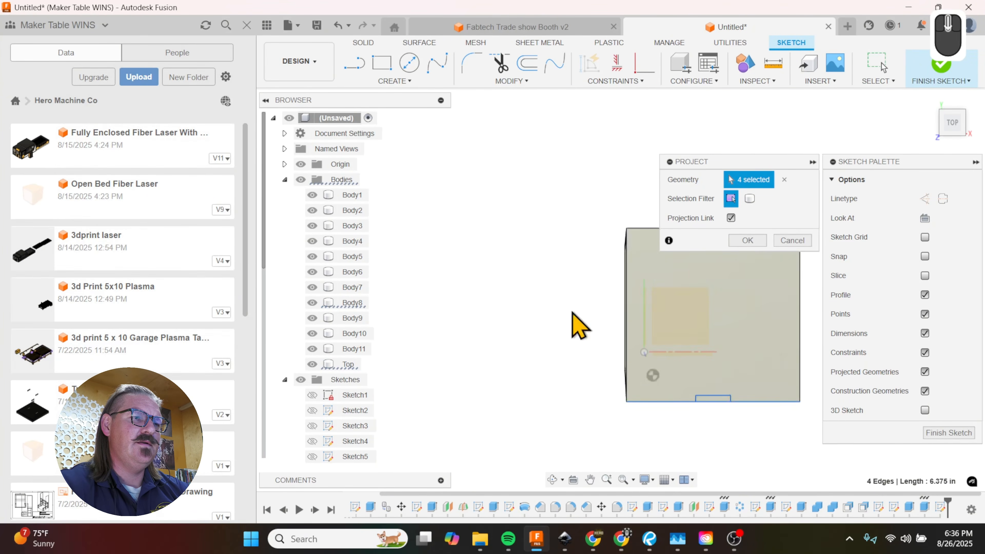
scroll(463, 312, down, 5)
scroll(579, 267, up, 4)
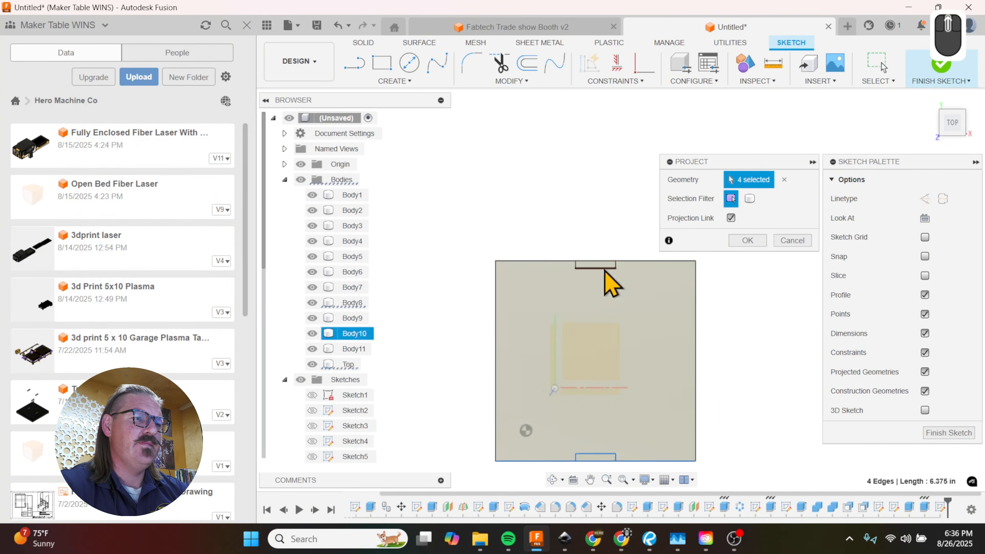
scroll(621, 272, up, 3)
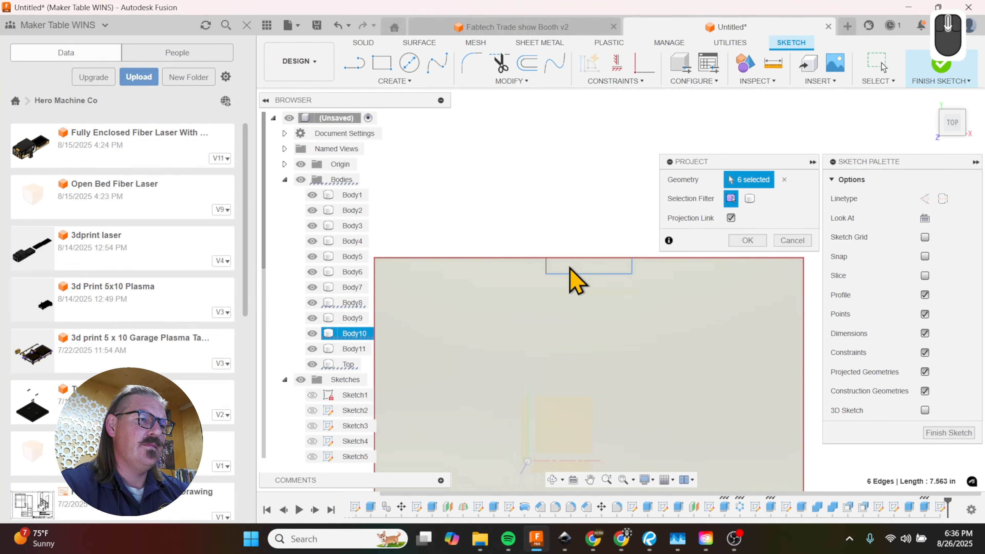
click(550, 269)
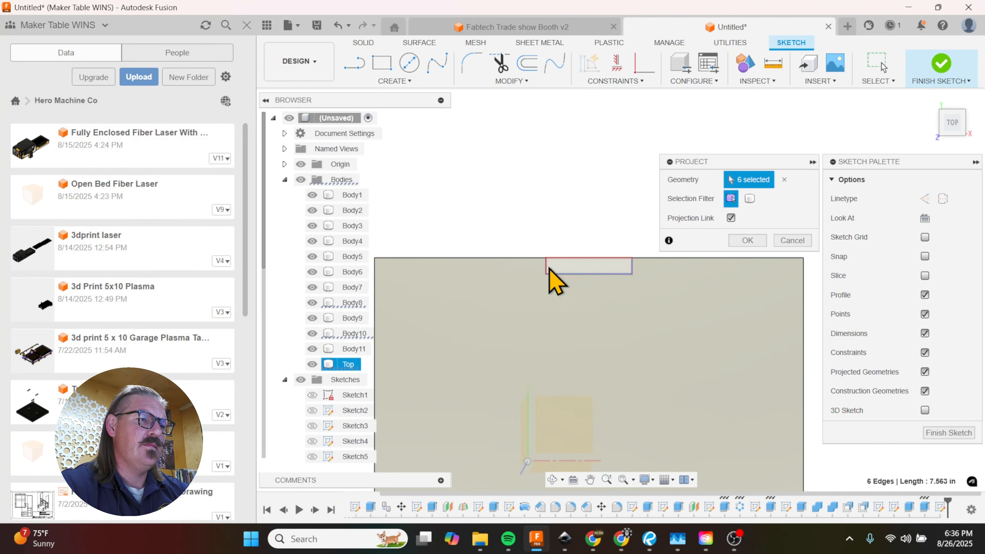
click(741, 242)
Step: Hide the front and back panels of the box
scroll(662, 197, down, 2)
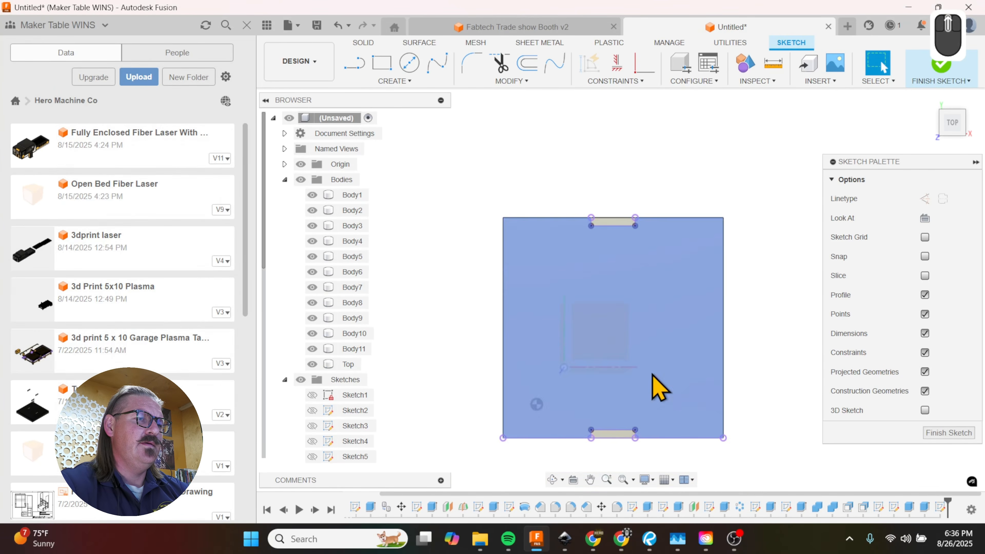
shift+middle_drag(660, 385, 656, 301)
key(v)
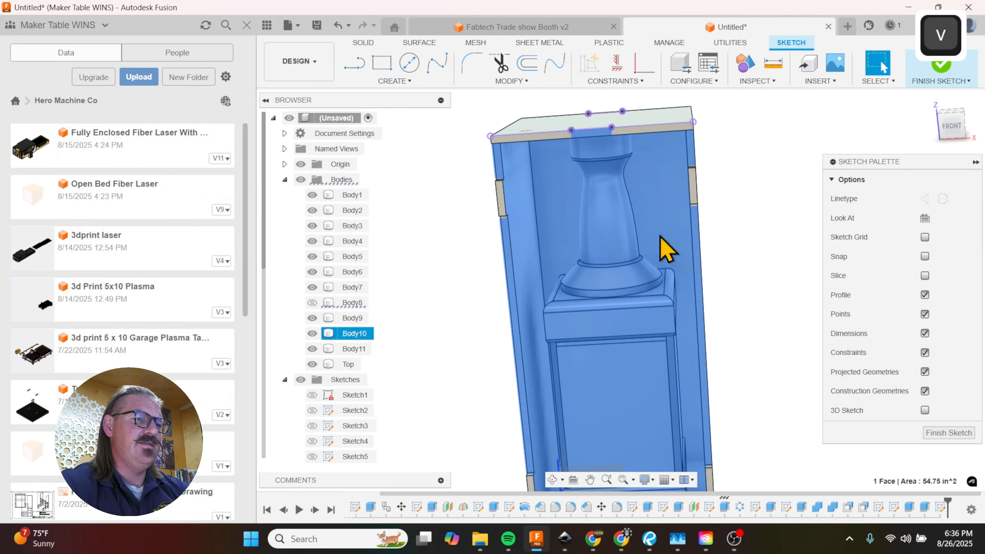
click(777, 221)
key(v)
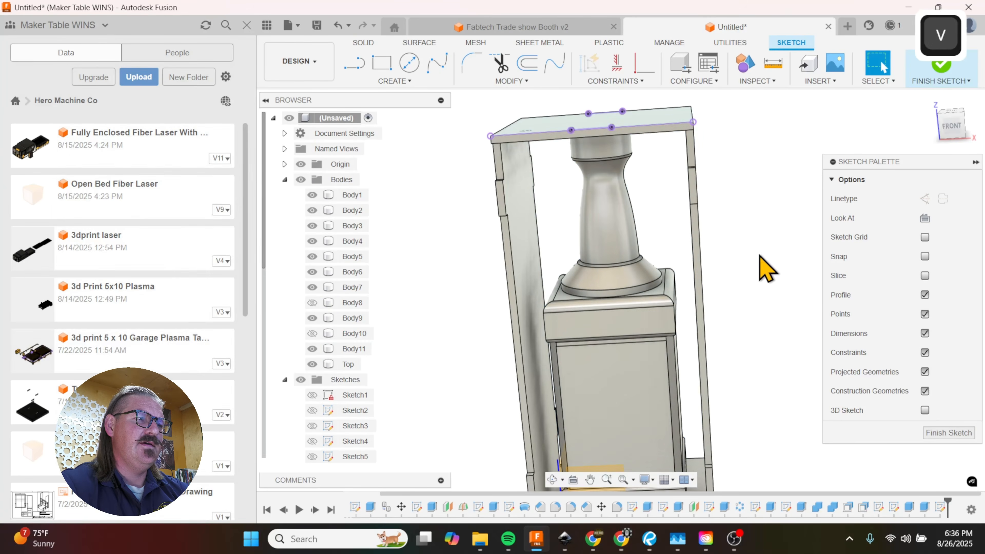
shift+middle_drag(749, 212, 760, 283)
Step: Extrude both projected tab profiles on the top panel as a cut of -0.50 in
key(e)
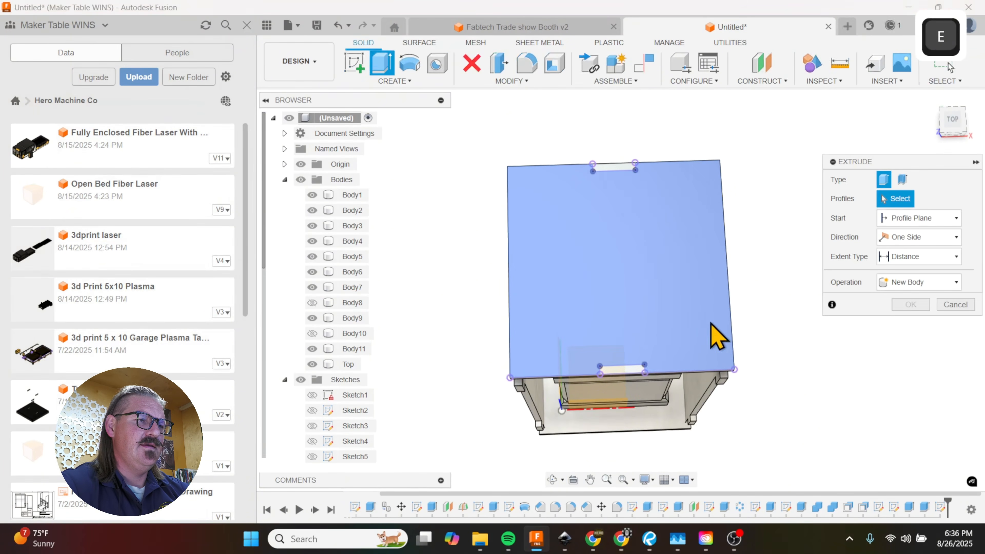
click(625, 369)
click(621, 171)
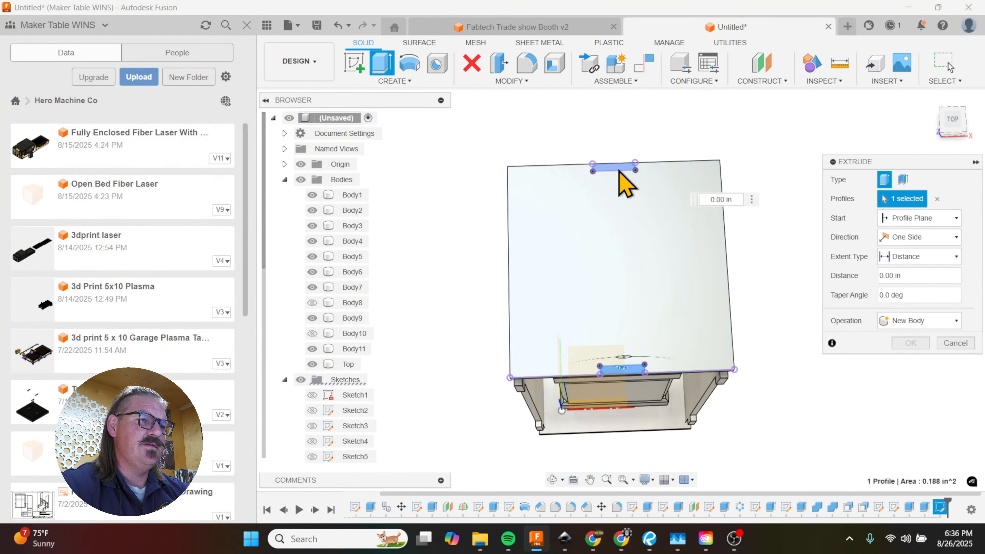
shift+middle_drag(649, 279, 611, 93)
drag(612, 94, 614, 116)
click(912, 364)
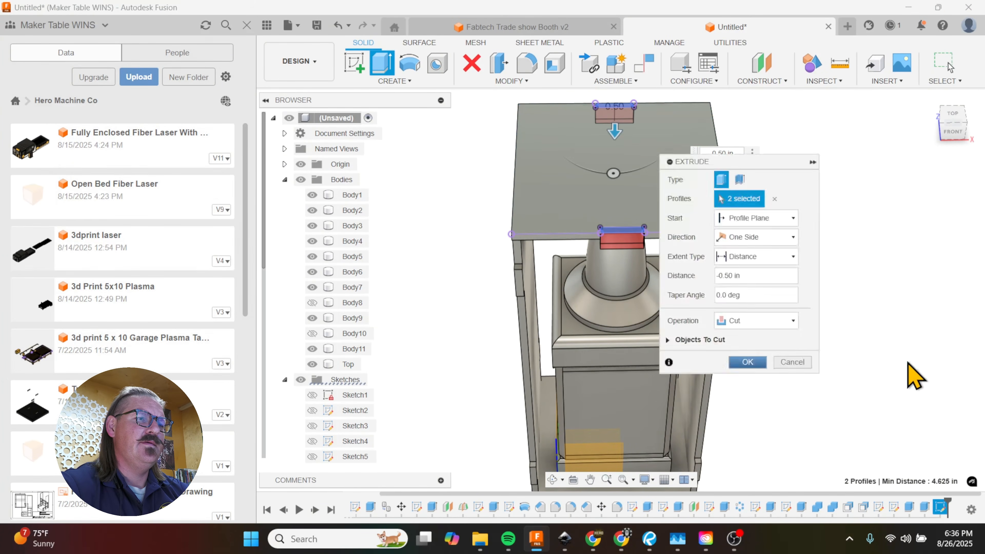
Step: Turn the visibility of the front, back and top panels back on
click(312, 303)
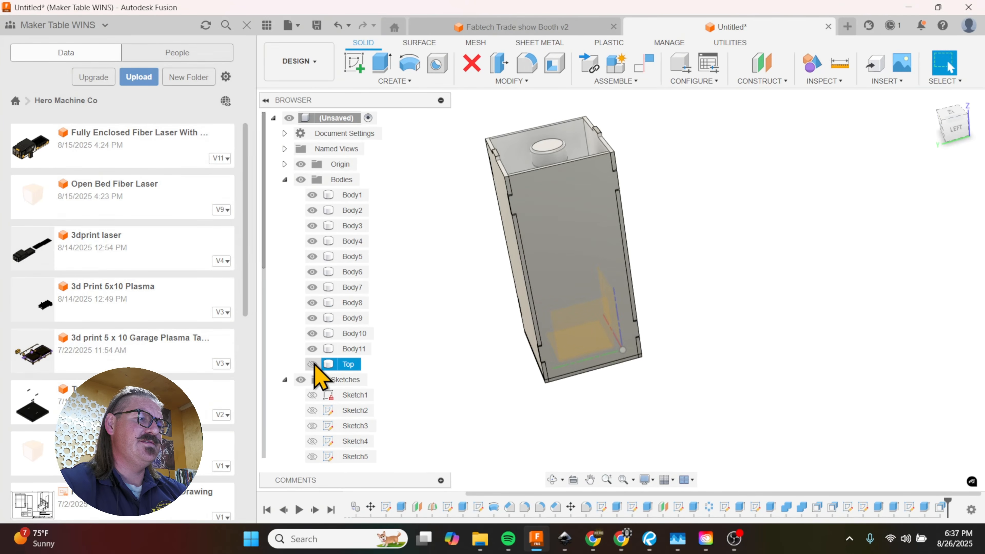
click(317, 364)
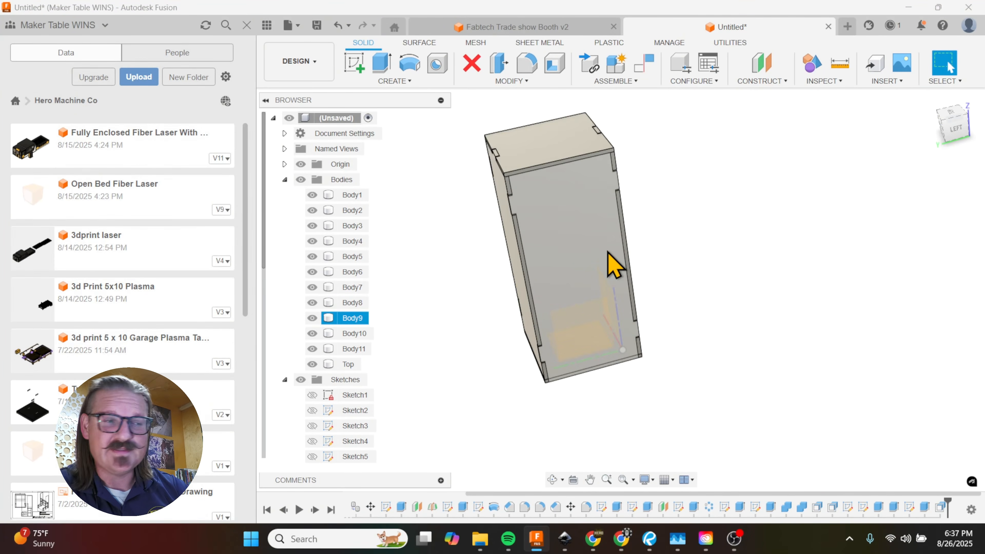
shift+middle_drag(607, 337, 626, 319)
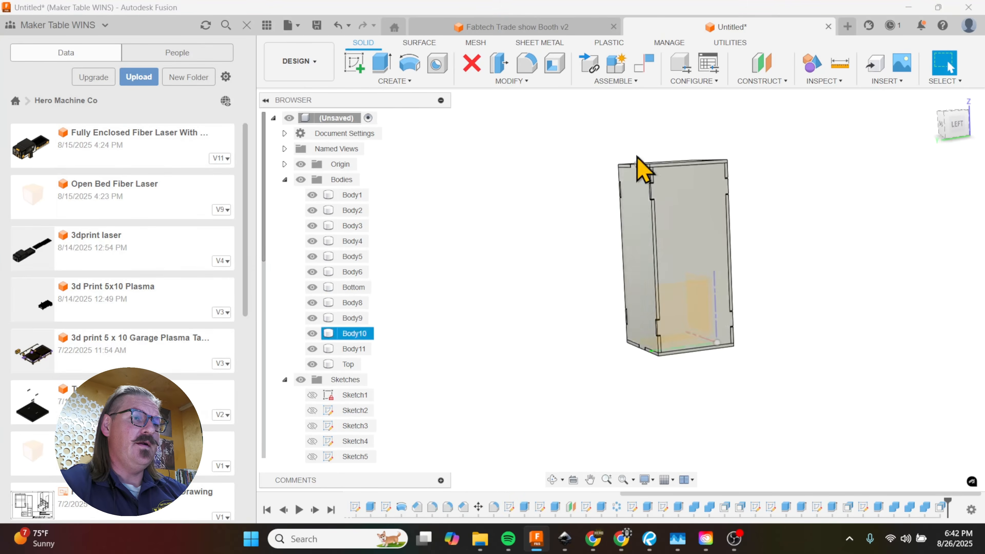
Step: Start a sketch on the front panel's outer face with the Project command and hide the front panel
shift+middle_drag(637, 165, 666, 319)
scroll(722, 358, up, 3)
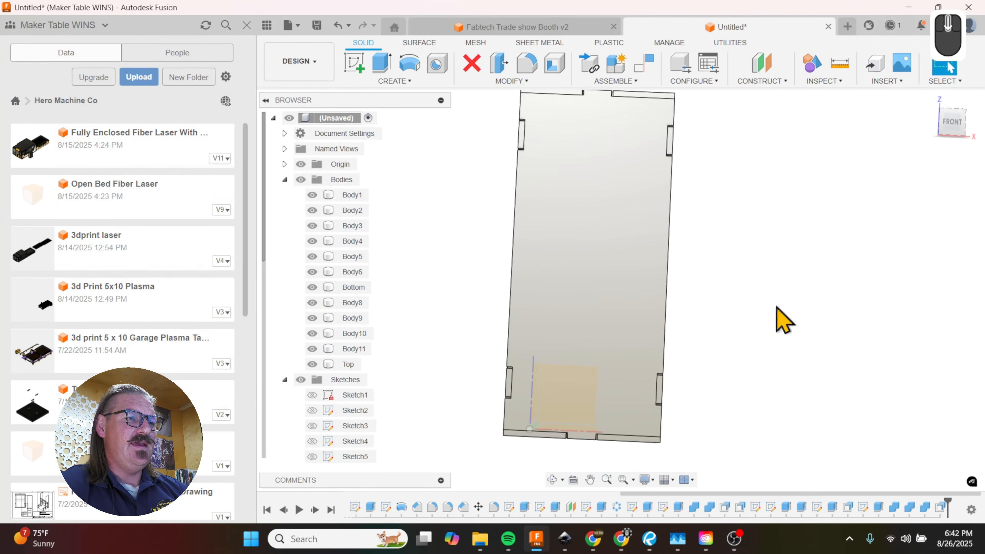
shift+middle_drag(781, 319, 823, 343)
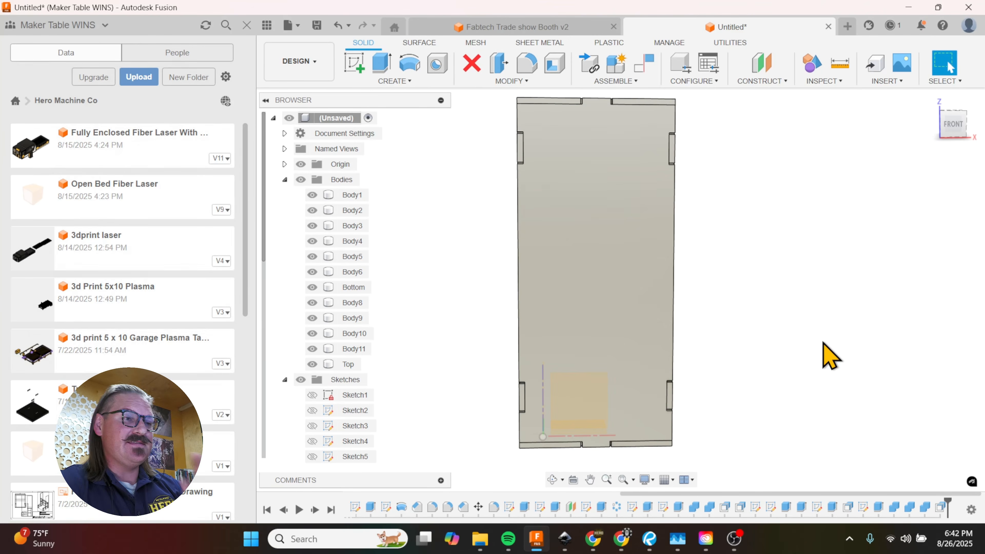
click(621, 343)
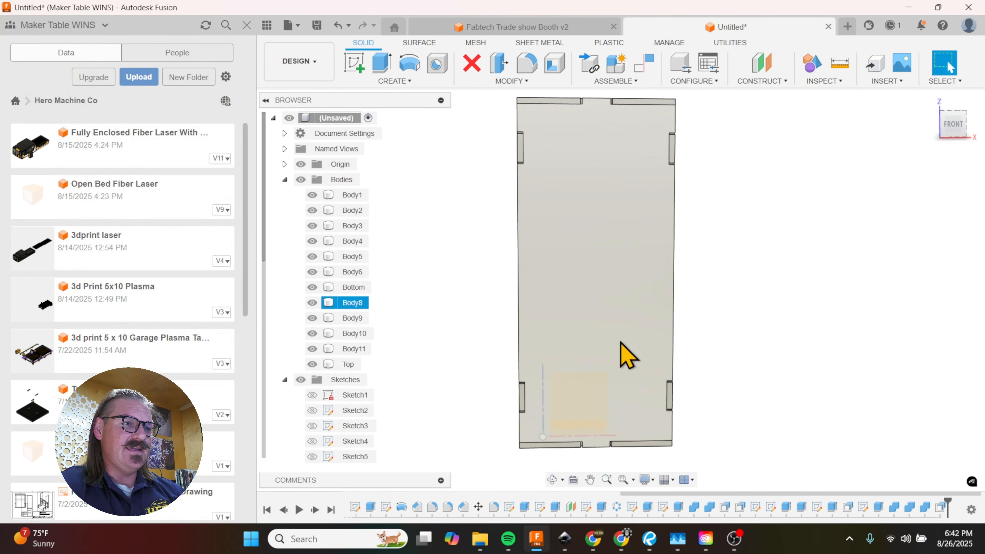
click(594, 274)
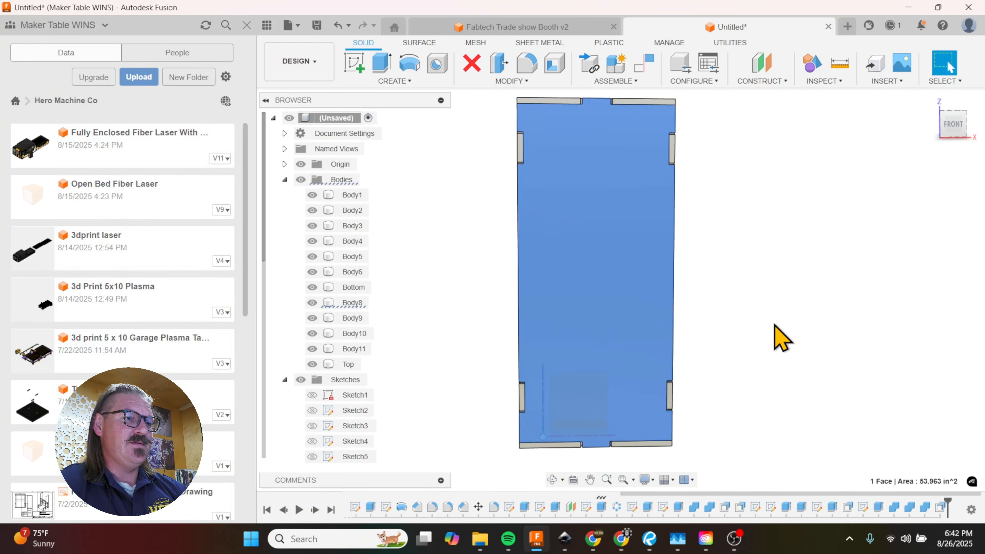
key(p)
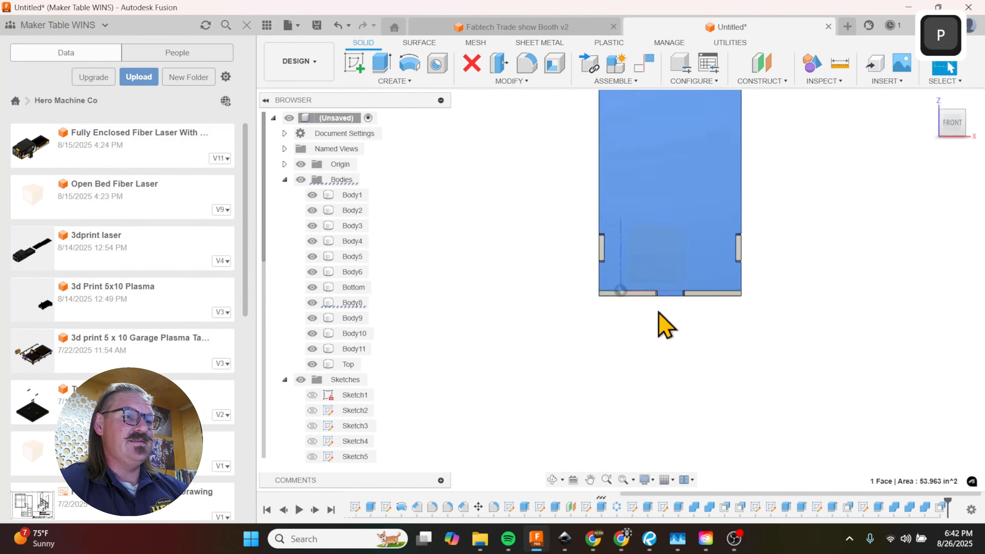
click(312, 303)
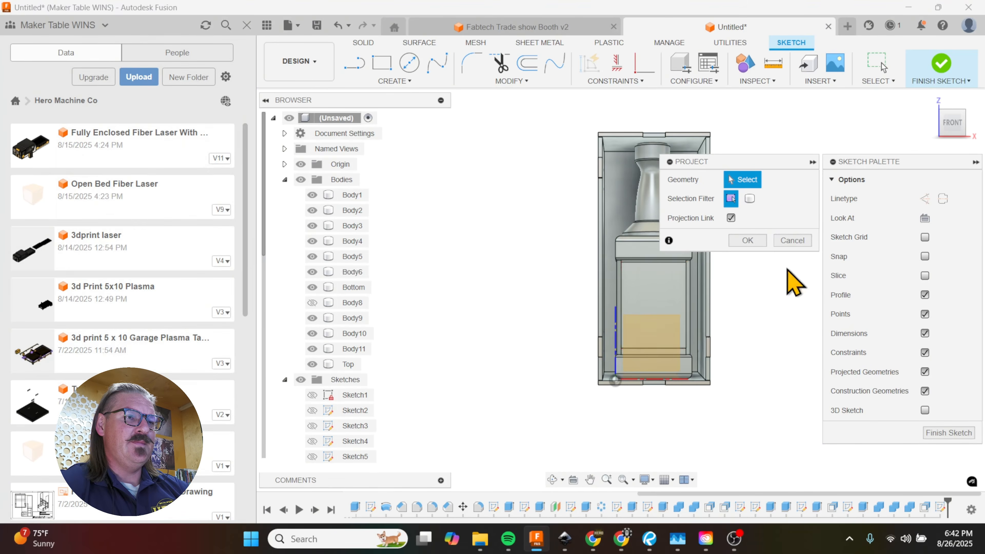
Step: Project the flat rectangular face on the front of the bottle into the front panel sketch
scroll(739, 311, up, 3)
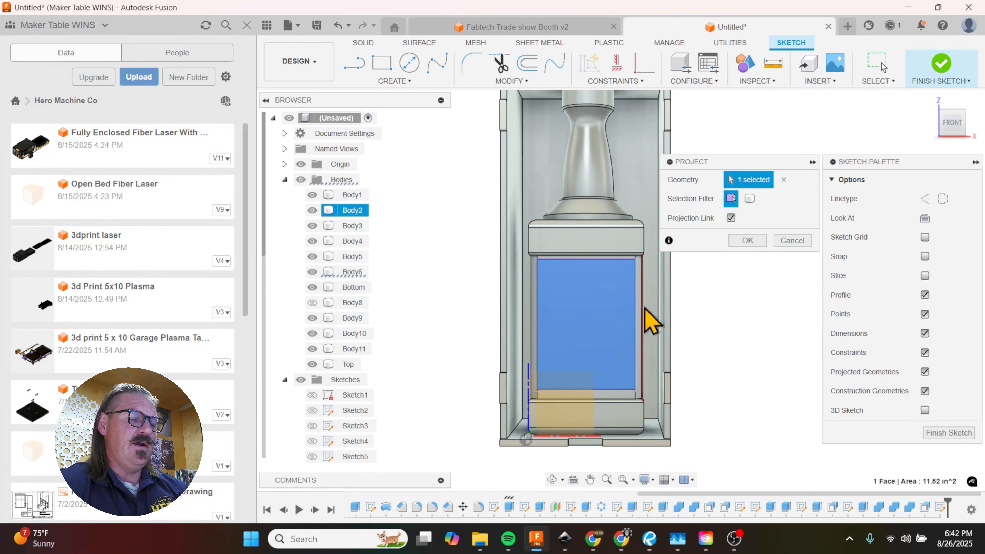
shift+middle_drag(594, 335, 557, 291)
scroll(553, 282, up, 6)
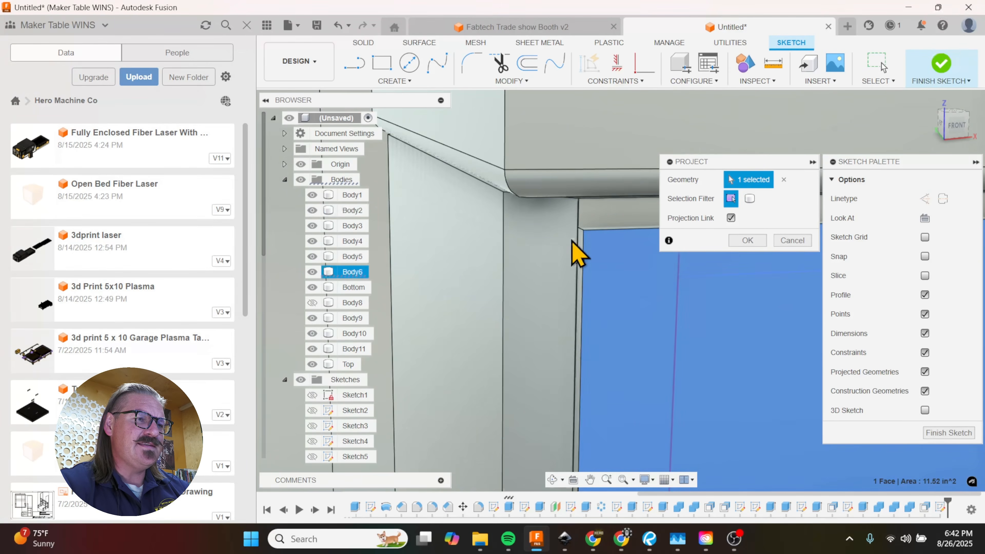
scroll(574, 245, down, 8)
shift+middle_drag(620, 299, 592, 214)
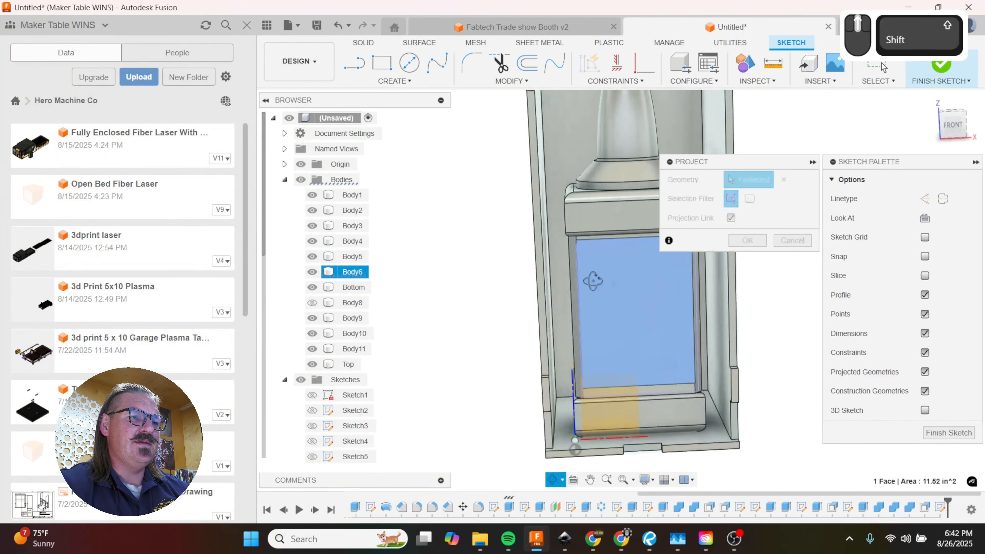
click(747, 240)
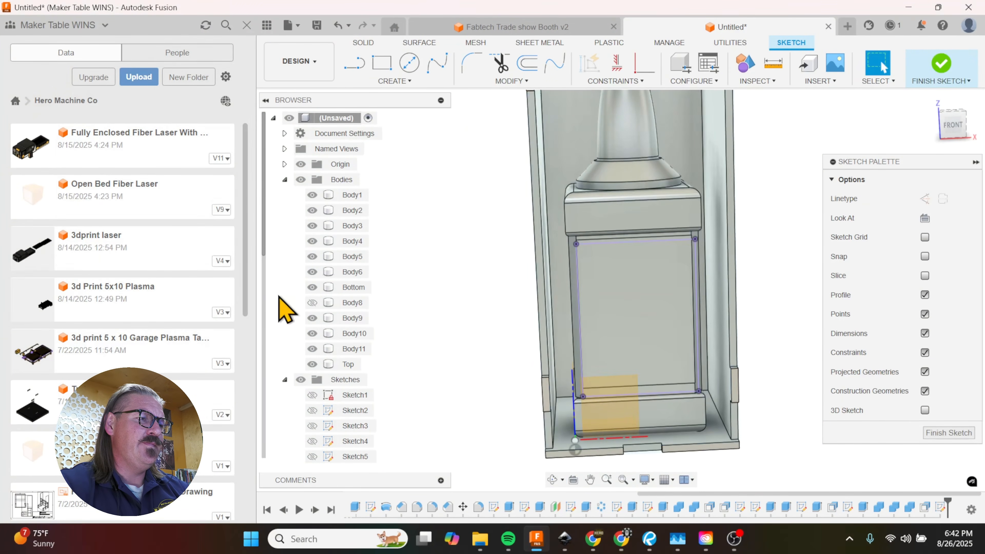
Step: Show the front panel again and extrude the projected rectangle by -0.2 in to cut a window through it
click(312, 303)
click(605, 352)
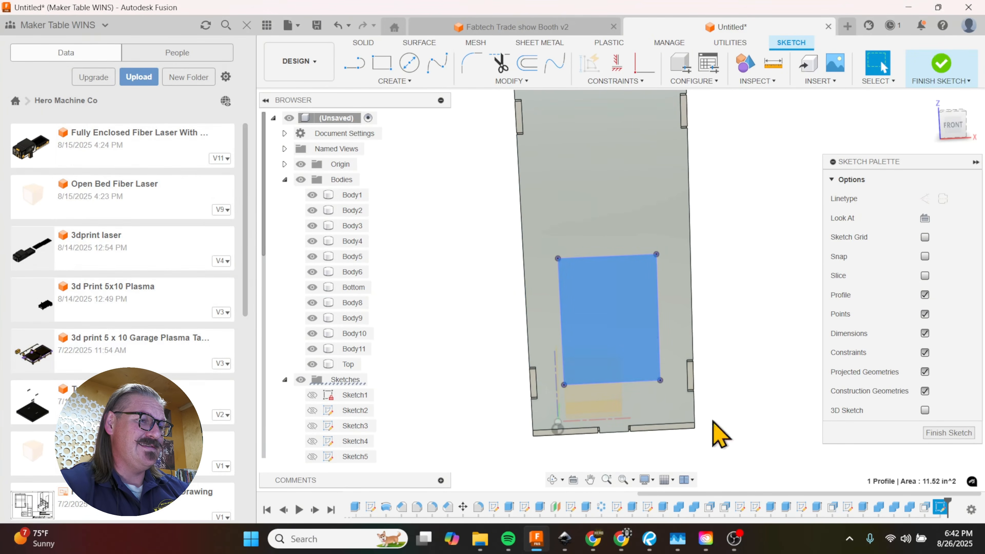
shift+middle_drag(719, 433, 741, 458)
key(e)
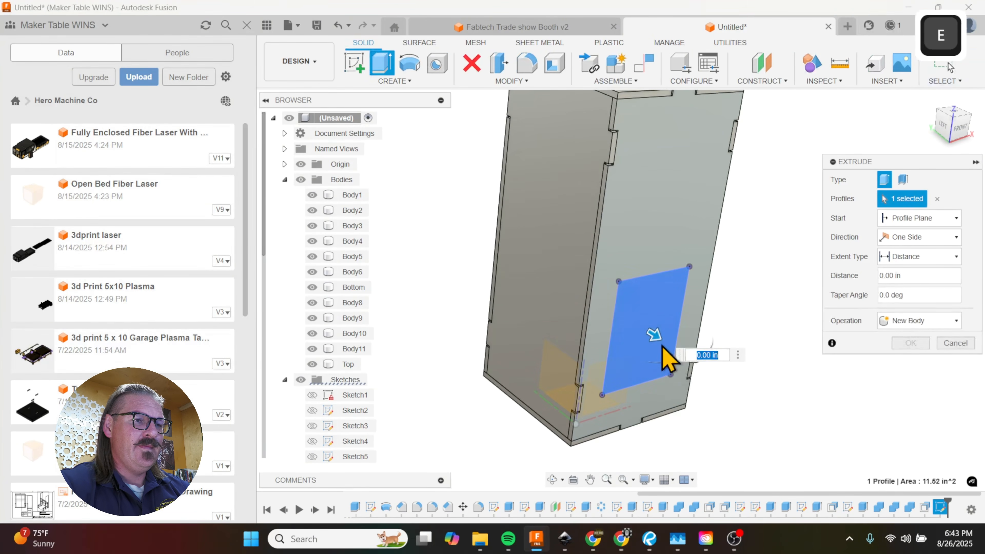
text(-.2)
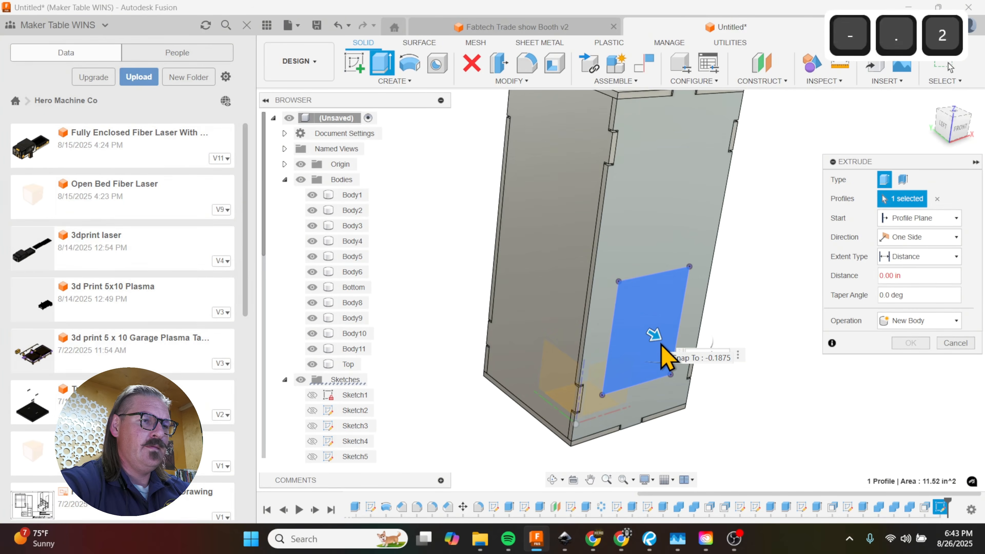
key(Return)
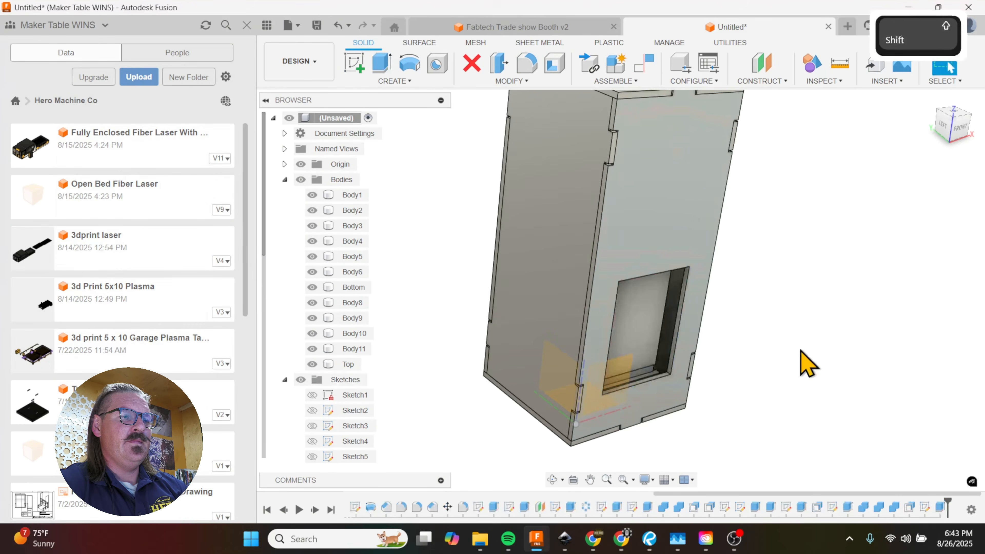
Step: Start a sketch on the front panel's outer face and draw a 4.625 x 1 in rectangle between its upper side notches
mouse_move(808, 363)
shift+middle_down()
mouse_move(759, 314)
mouse_move(748, 319)
mouse_move(756, 321)
shift+middle_up()
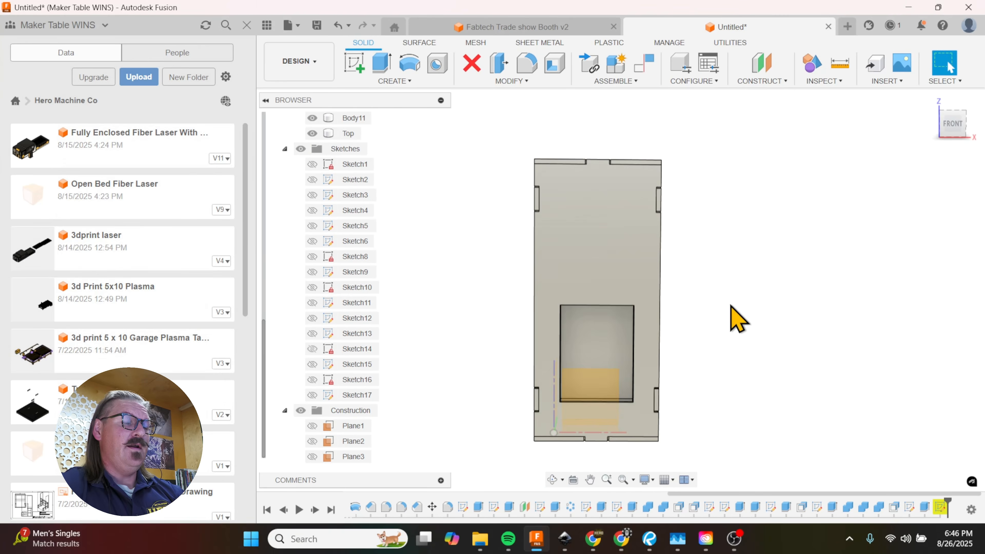
scroll(599, 236, up, 5)
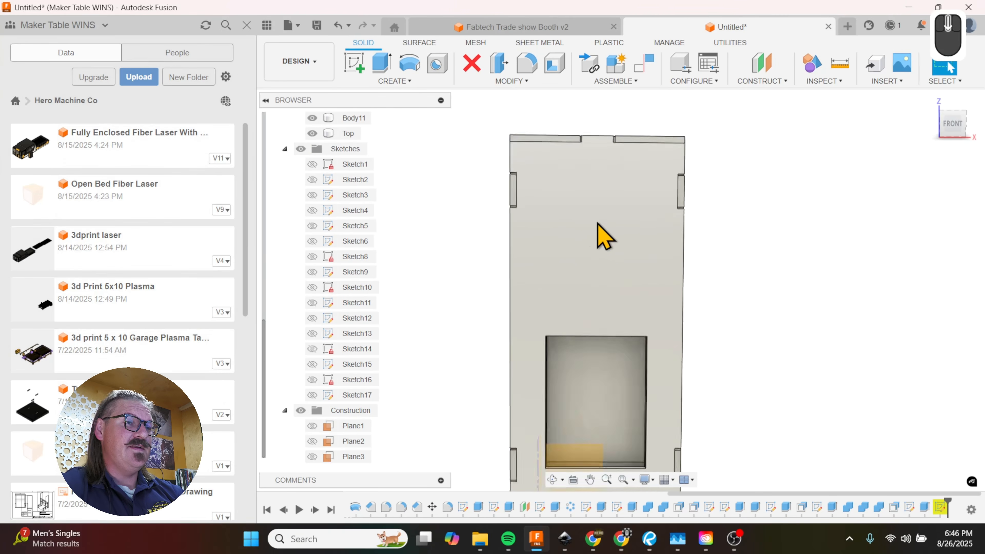
click(590, 235)
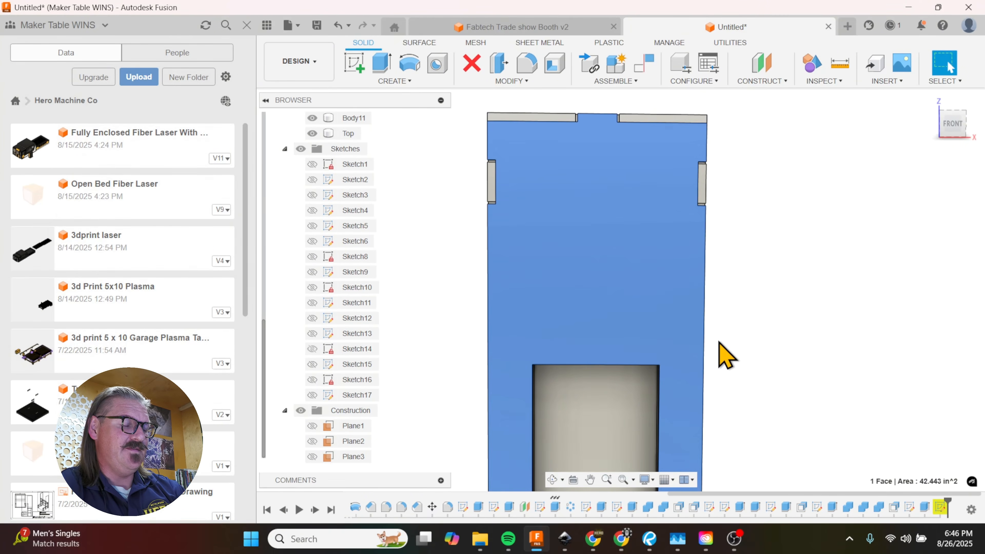
key(r)
scroll(564, 428, up, 5)
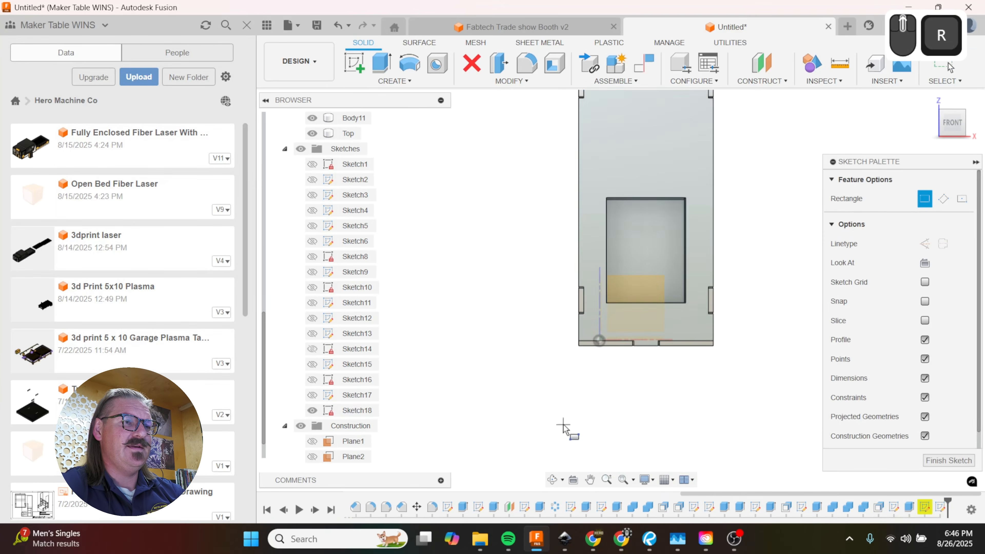
scroll(574, 202, up, 5)
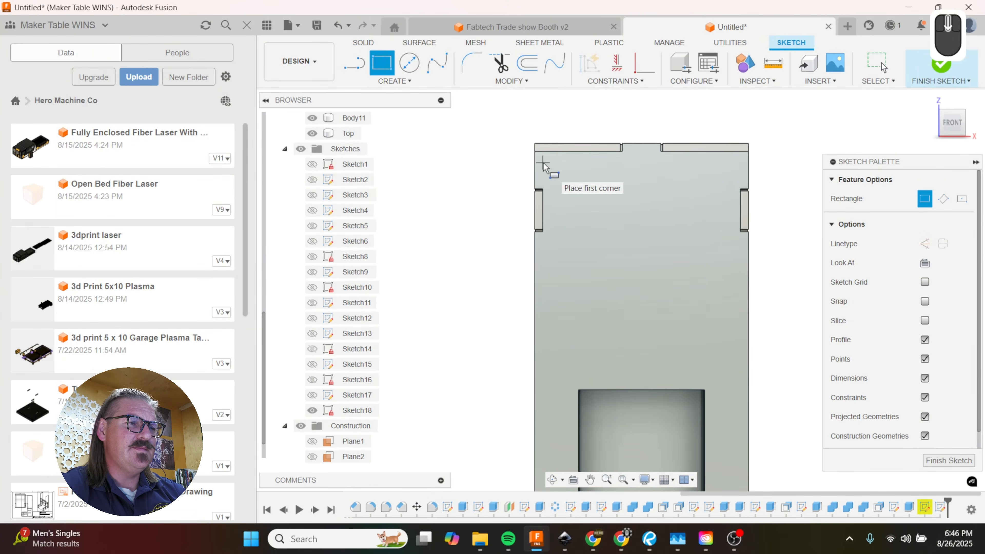
click(544, 190)
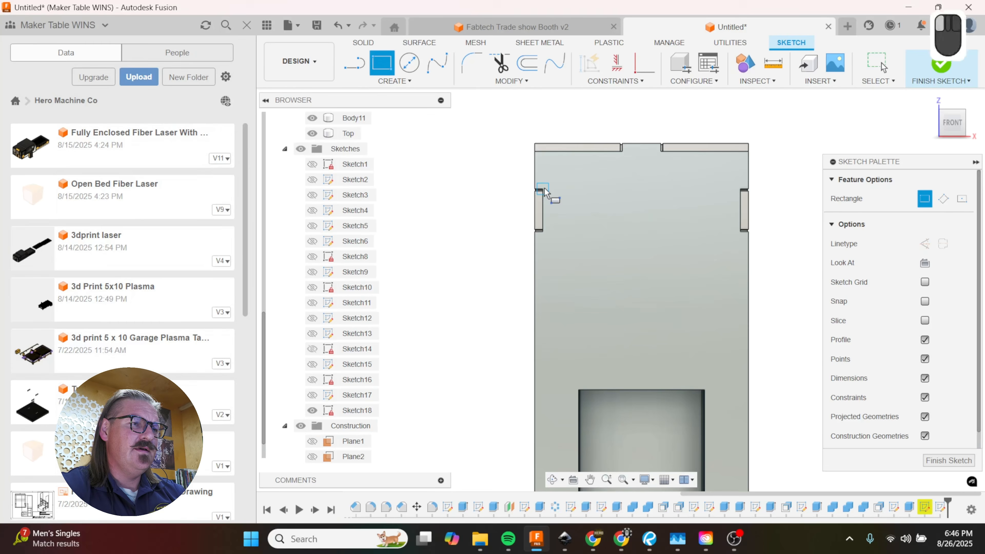
click(741, 232)
Step: Draw lines below the rectangle to enclose a second area 4.625 in wide and about 3.62 in high, ending just above the window
key(l)
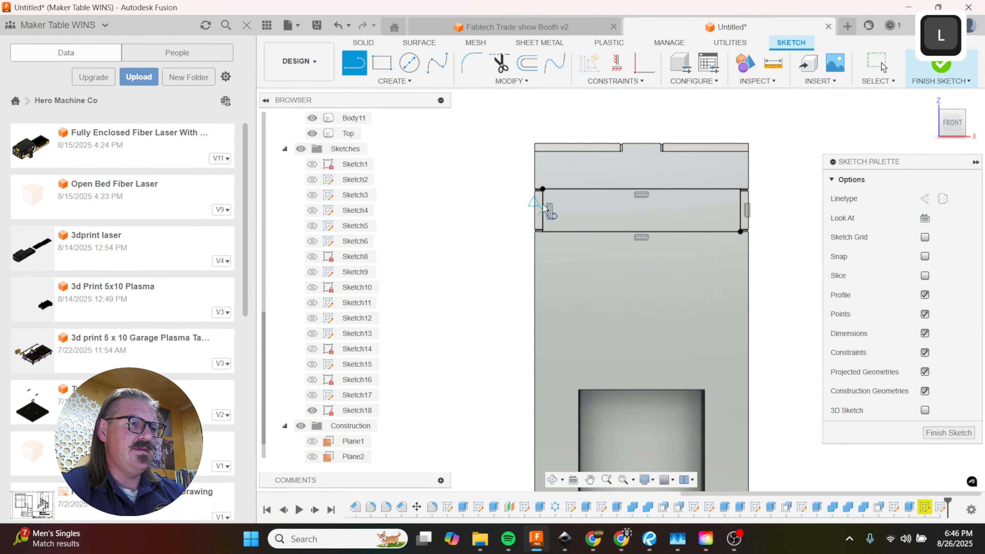
click(543, 189)
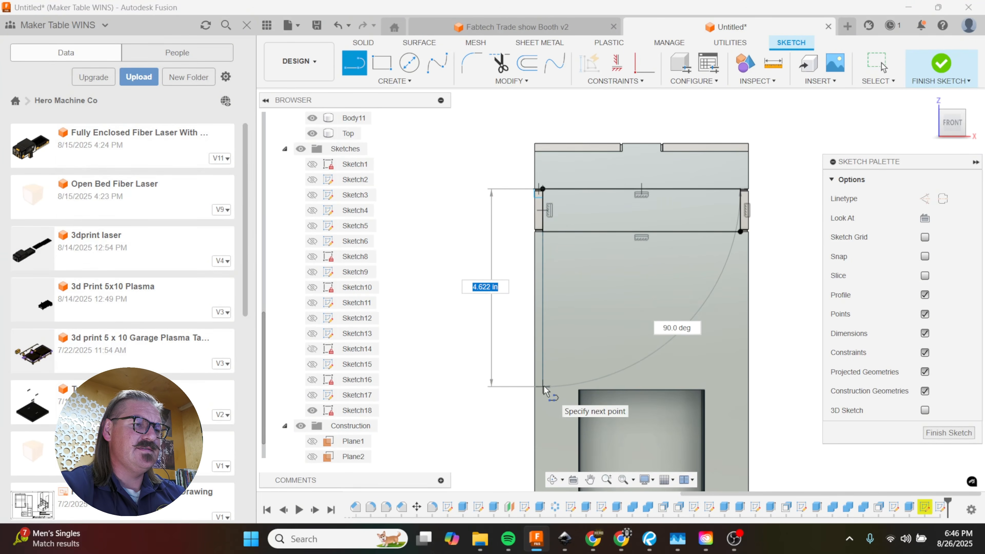
click(544, 387)
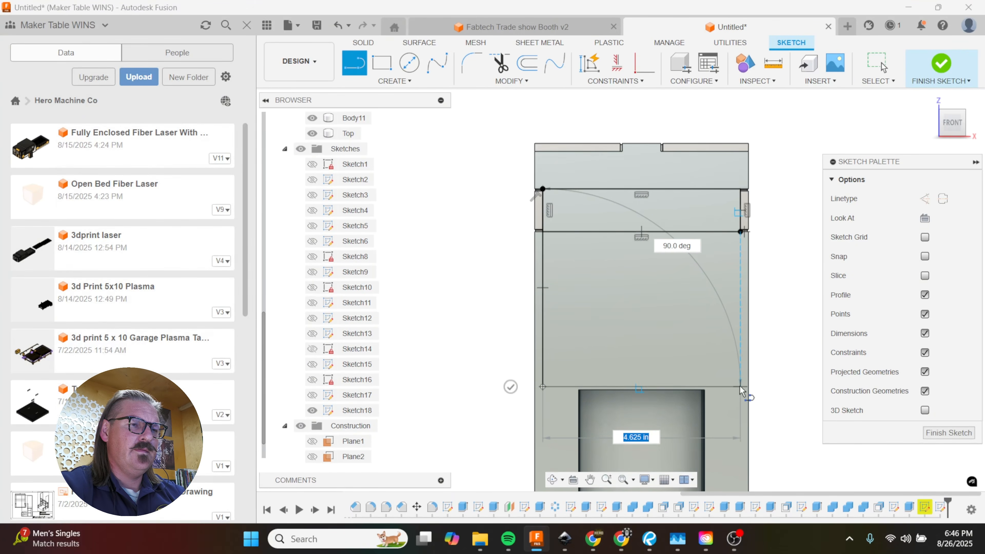
click(740, 387)
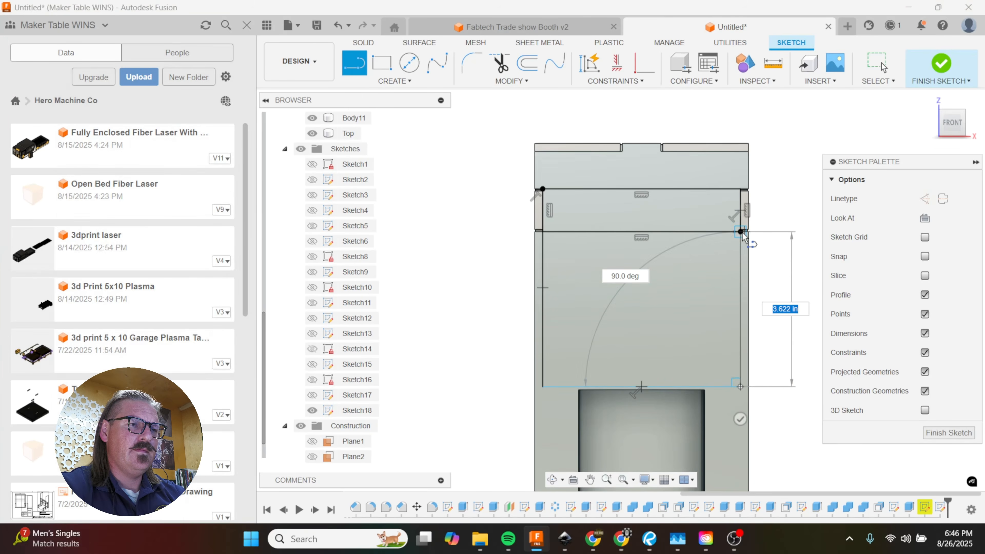
click(741, 233)
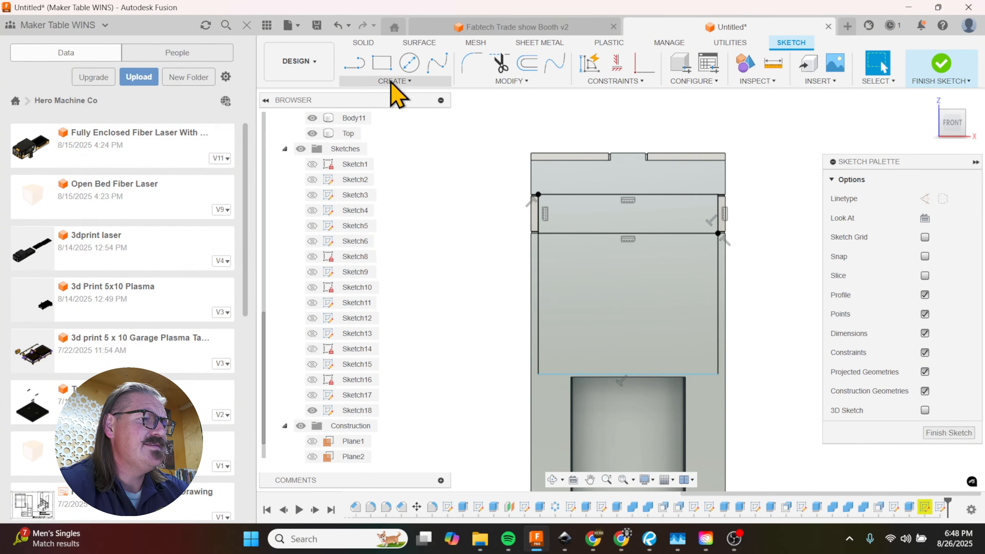
Step: Create a sketch text reading DANGER with its frame spanning the narrow rectangle's opposite corners
click(392, 82)
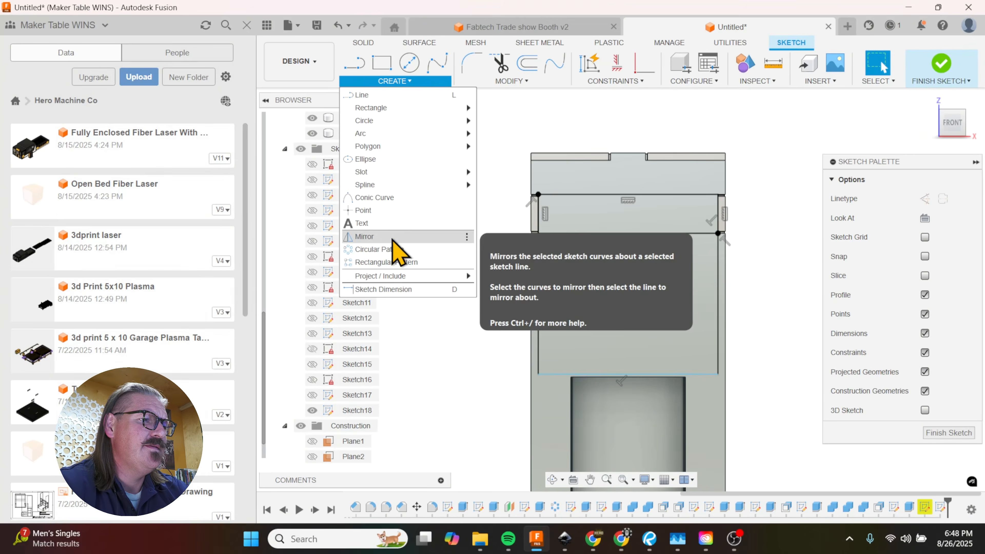
click(388, 224)
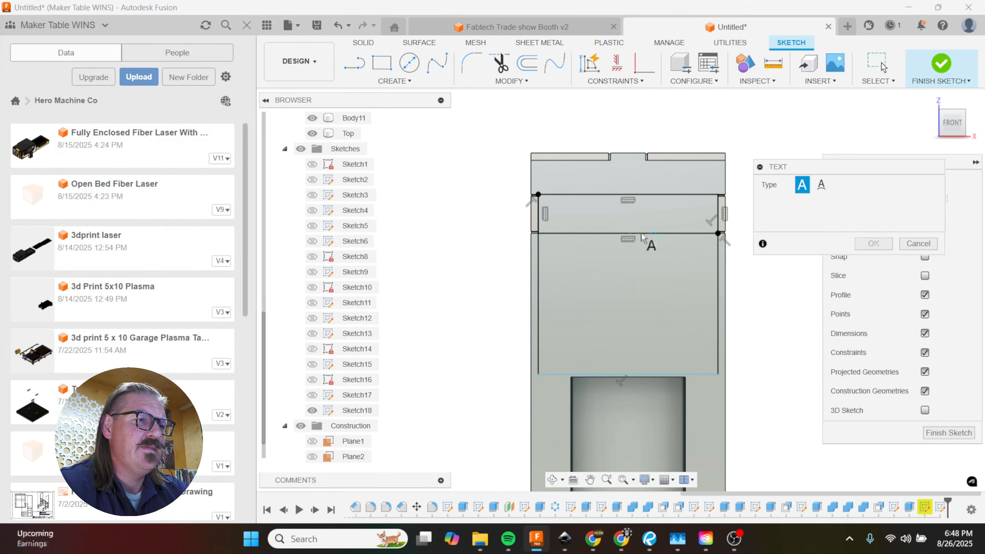
click(540, 196)
click(719, 233)
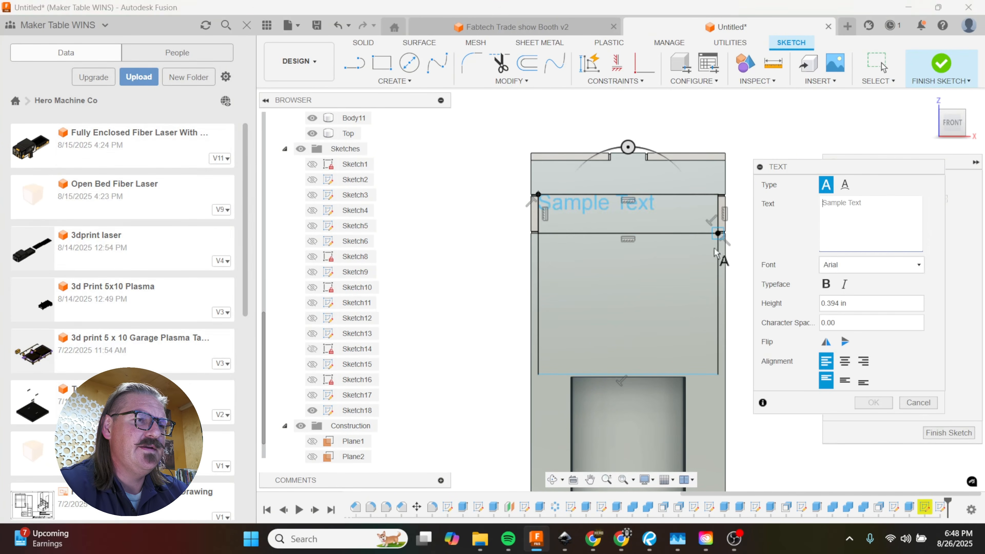
text(DANGER)
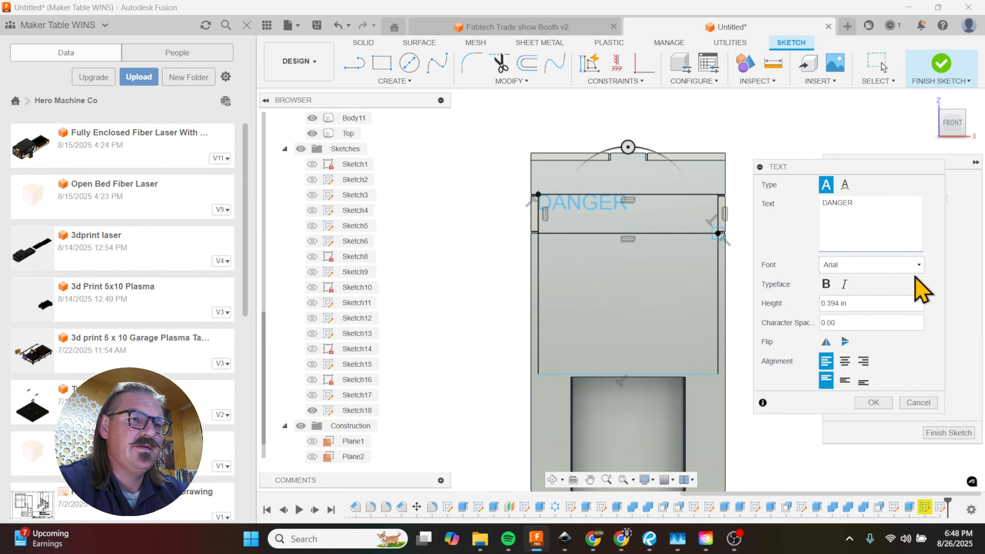
Step: Set the DANGER text's font to Stencil Gothic
click(918, 266)
text(ste)
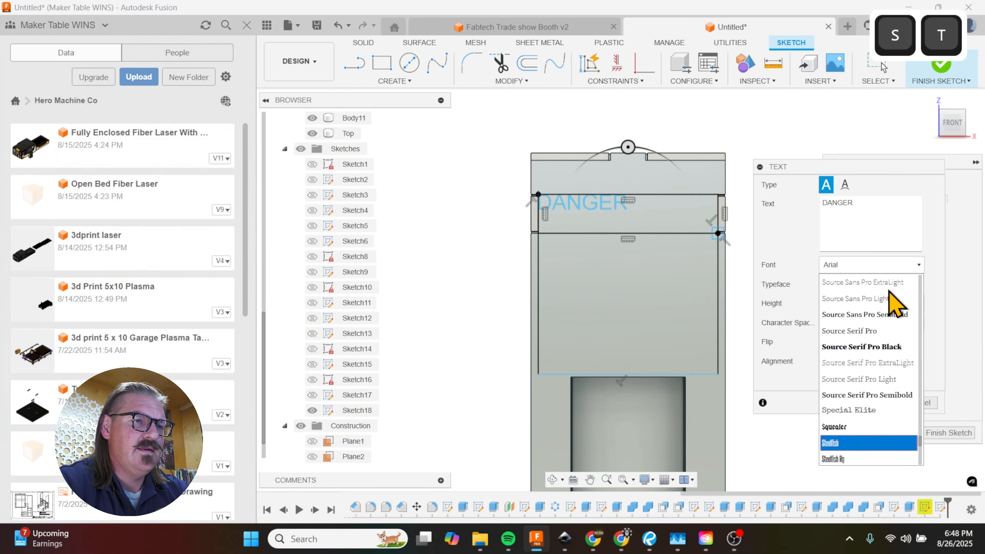
scroll(863, 424, down, 3)
scroll(863, 425, down, 2)
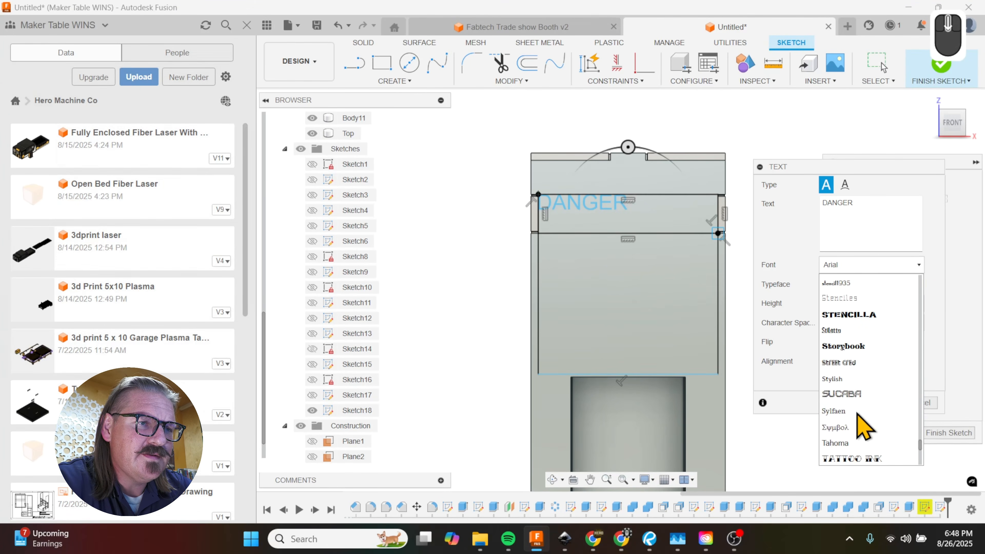
scroll(863, 425, up, 2)
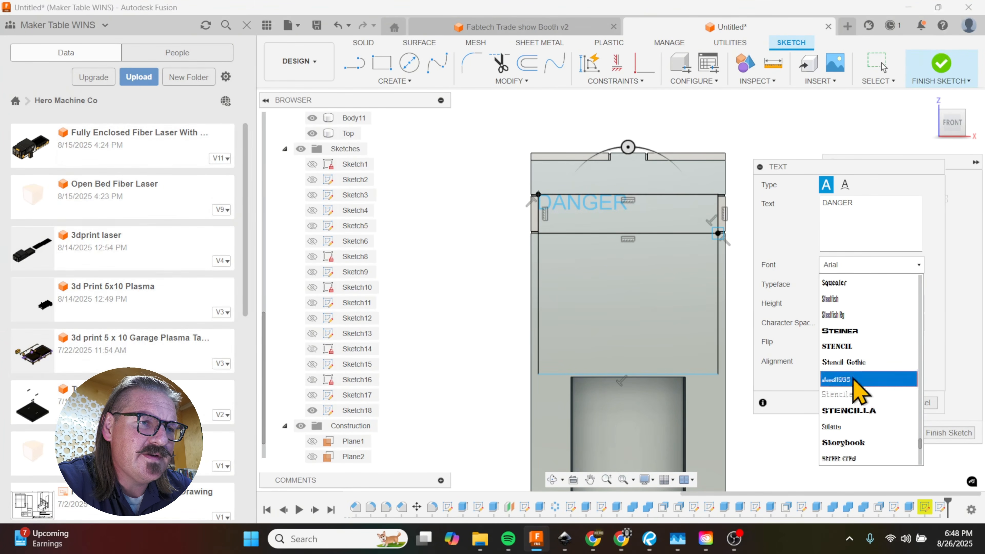
click(843, 362)
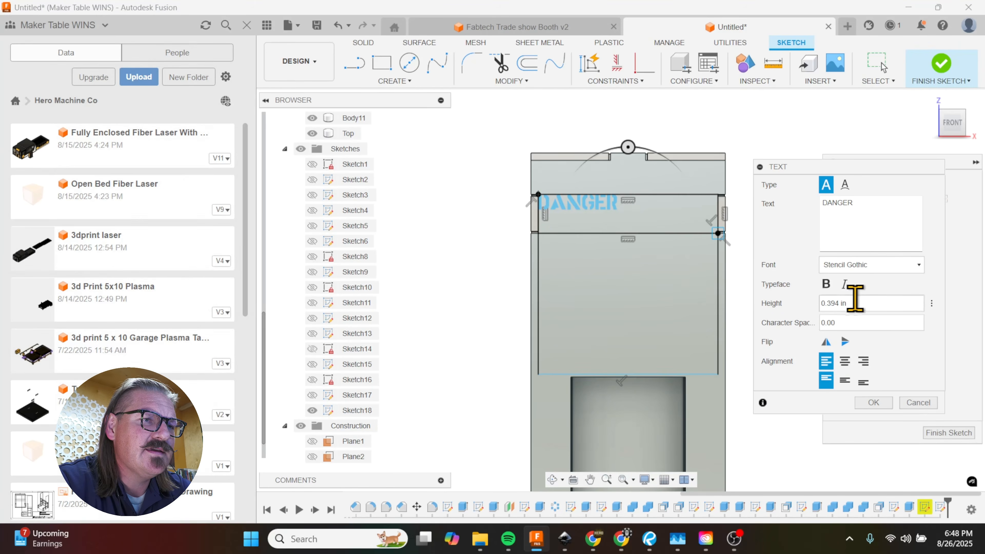
Step: Set the DANGER text's height to 0.8 in, centre it horizontally and accept the text
drag(855, 303, 824, 304)
text(1)
key(Tab)
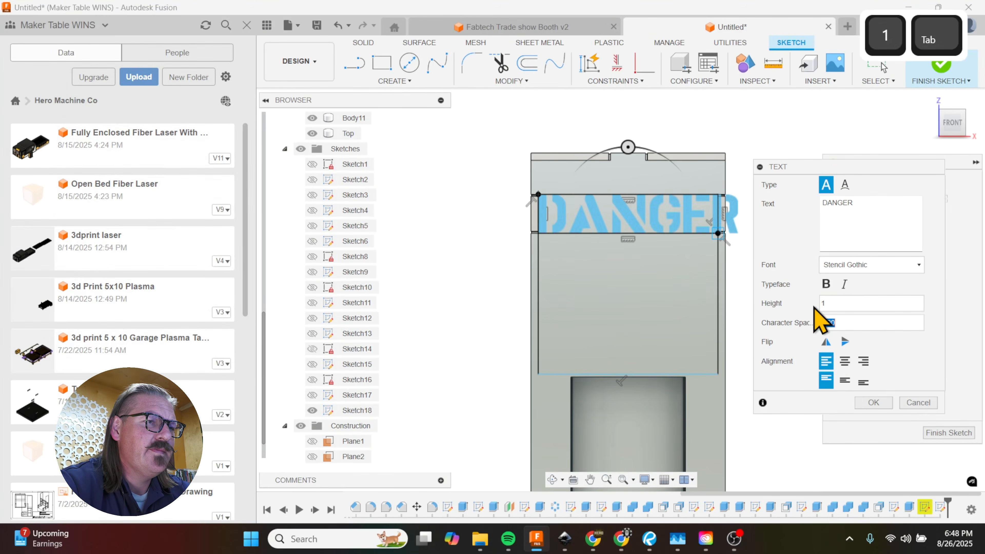
double_click(843, 304)
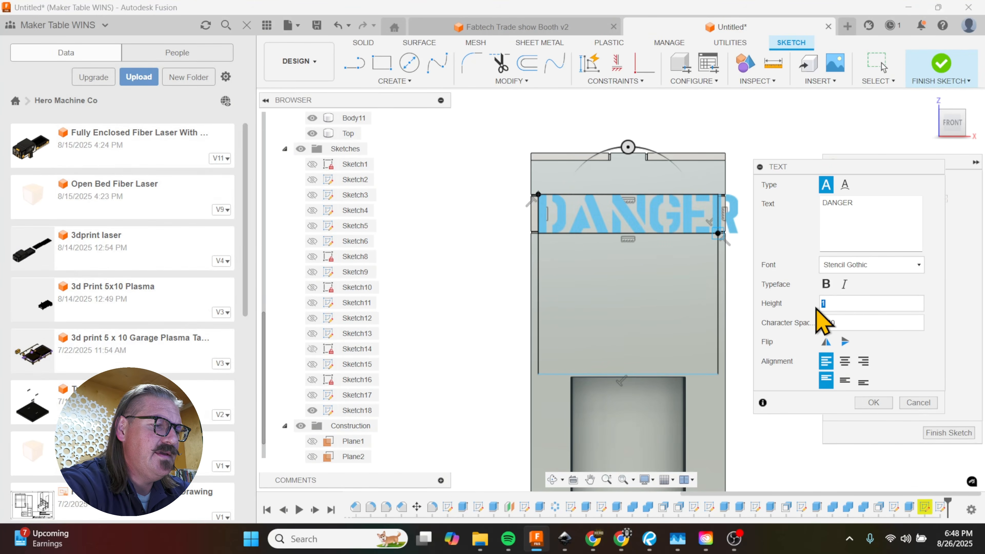
text(.8)
key(Tab)
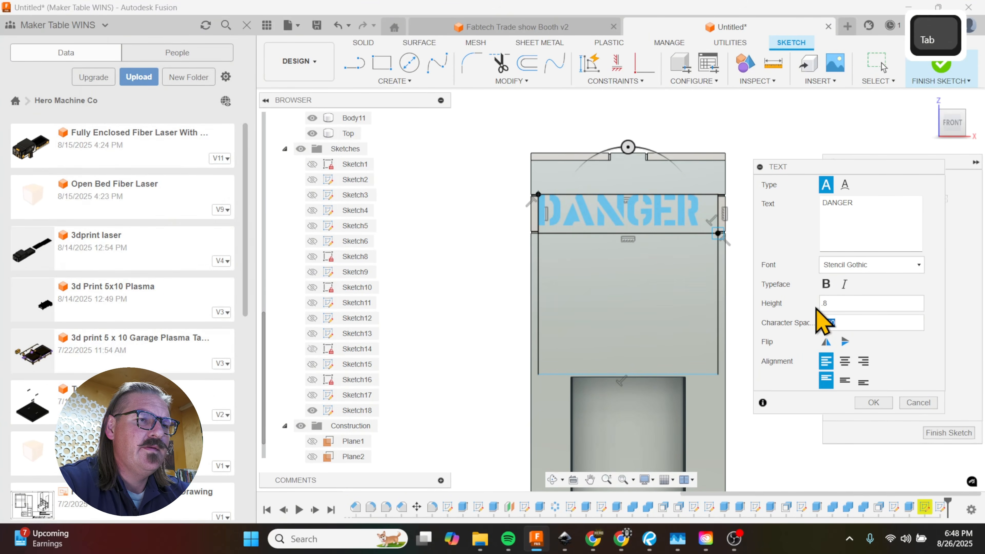
click(845, 361)
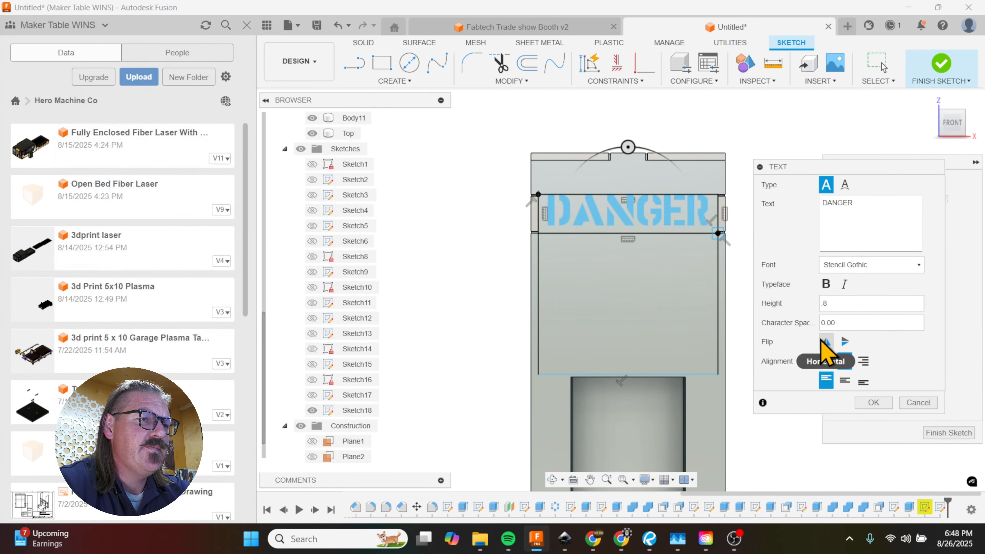
click(866, 403)
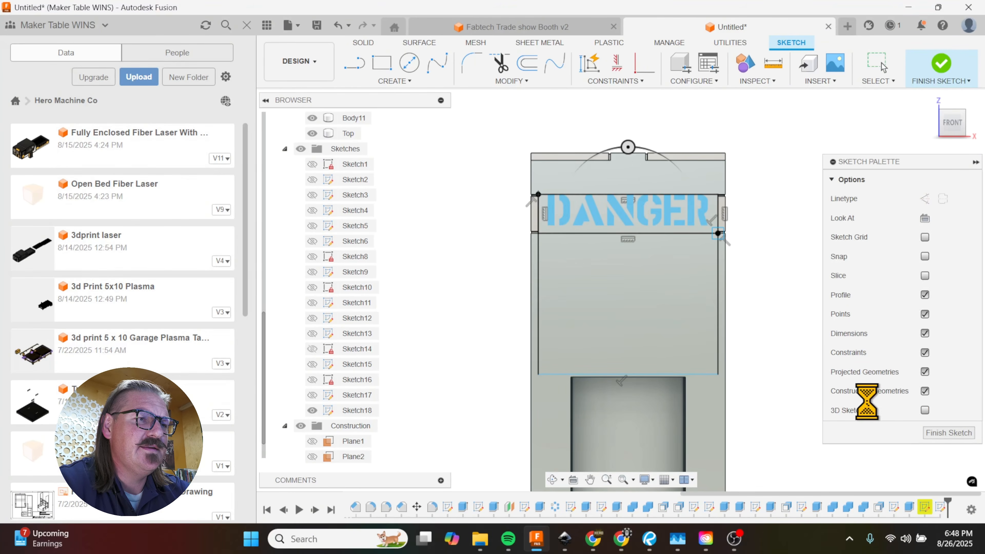
Step: Create a second sketch text framed by the larger area below DANGER, reading HIGH and VOLTAGE on two lines
click(665, 284)
click(395, 81)
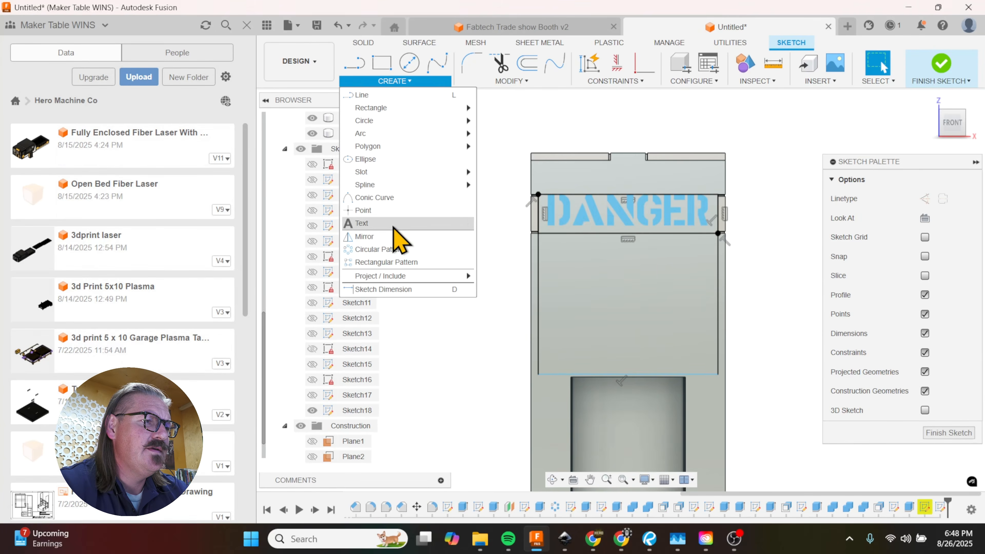
click(393, 224)
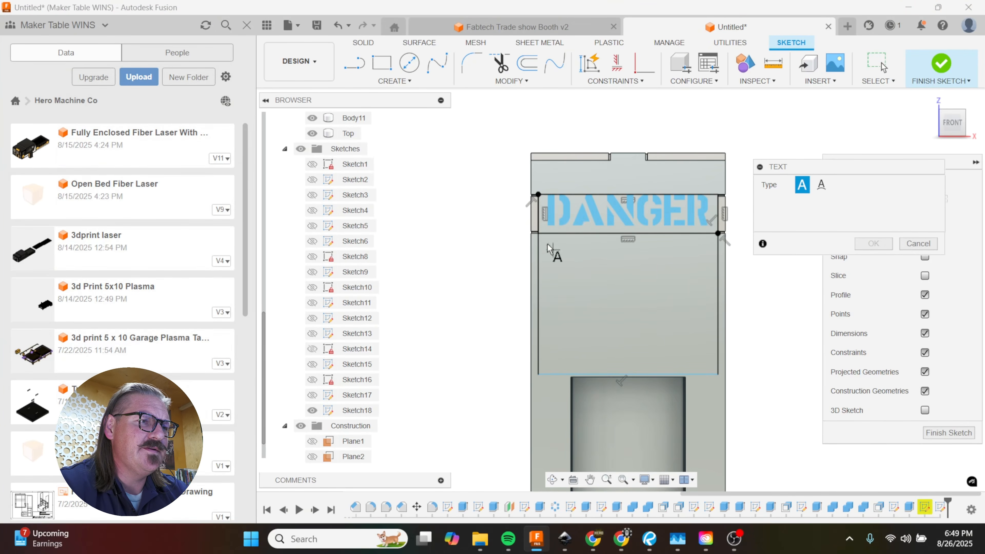
click(718, 374)
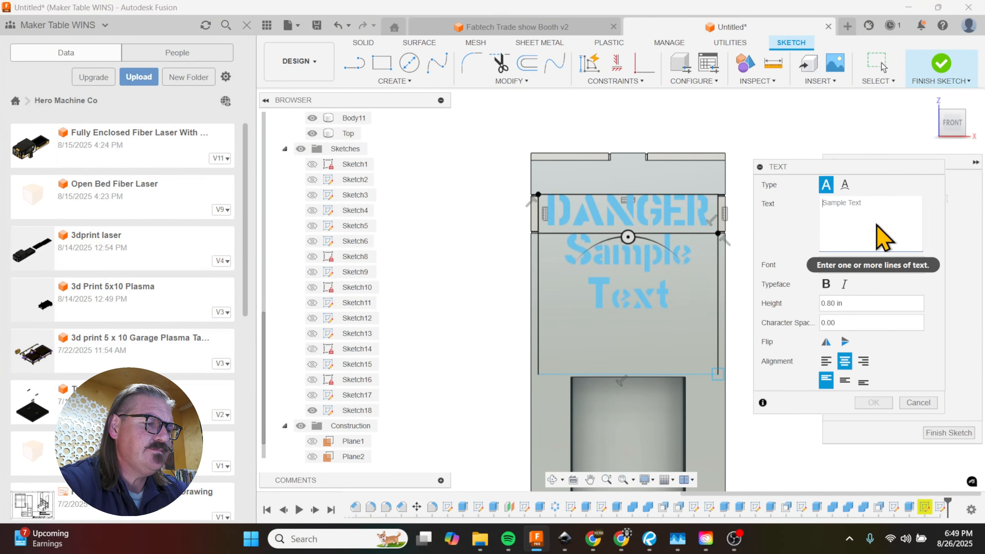
text(HIGH)
key(Return)
text(VOLTAGE)
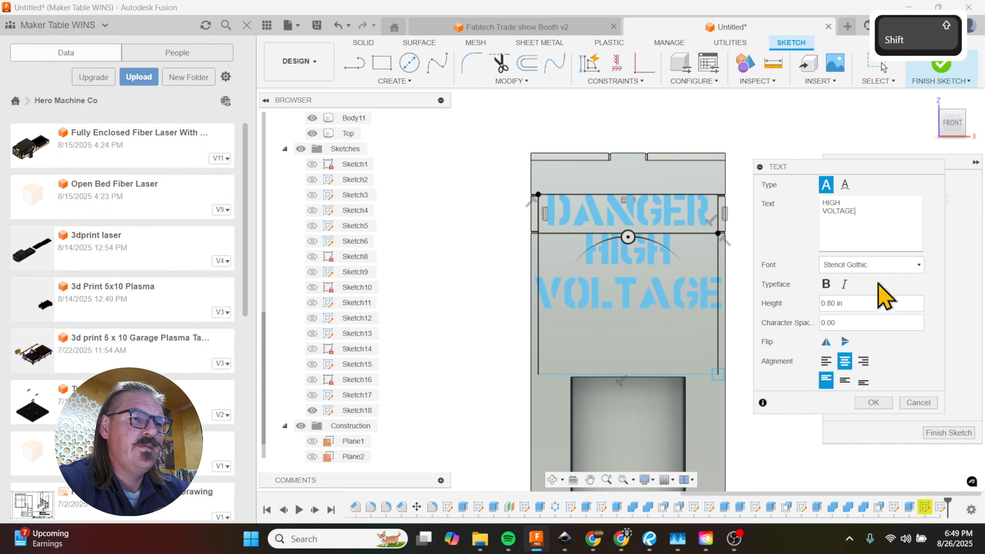
Step: Set the HIGH VOLTAGE text's height to 0.7 in and accept the text
click(838, 304)
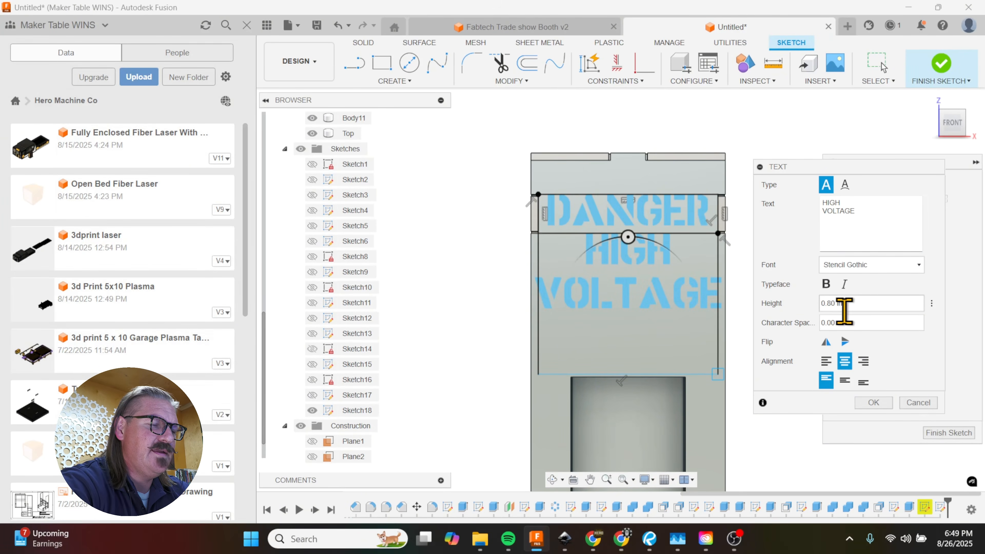
key(BackSpace)
key(BackSpace)
text(7)
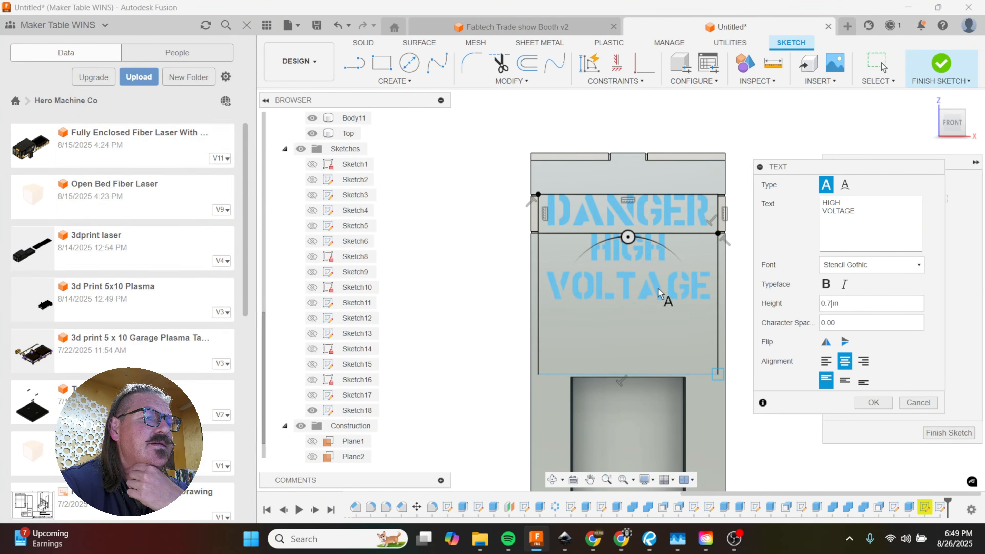
click(866, 401)
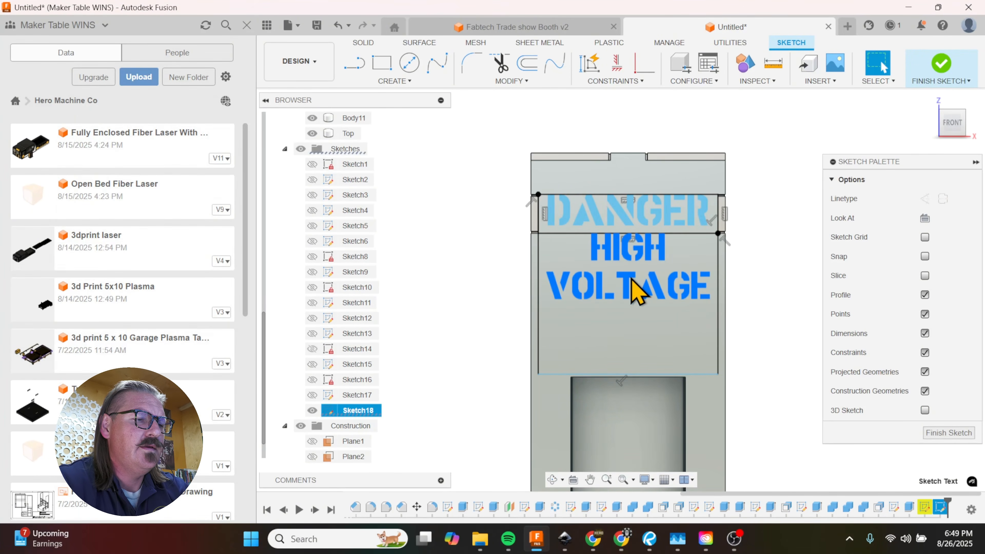
key(m)
drag(628, 242, 620, 267)
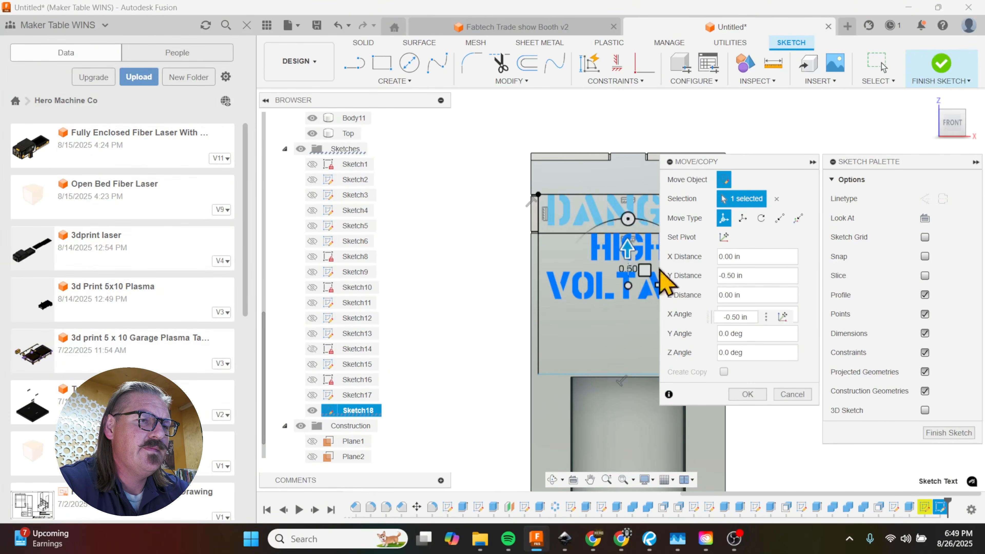
click(777, 397)
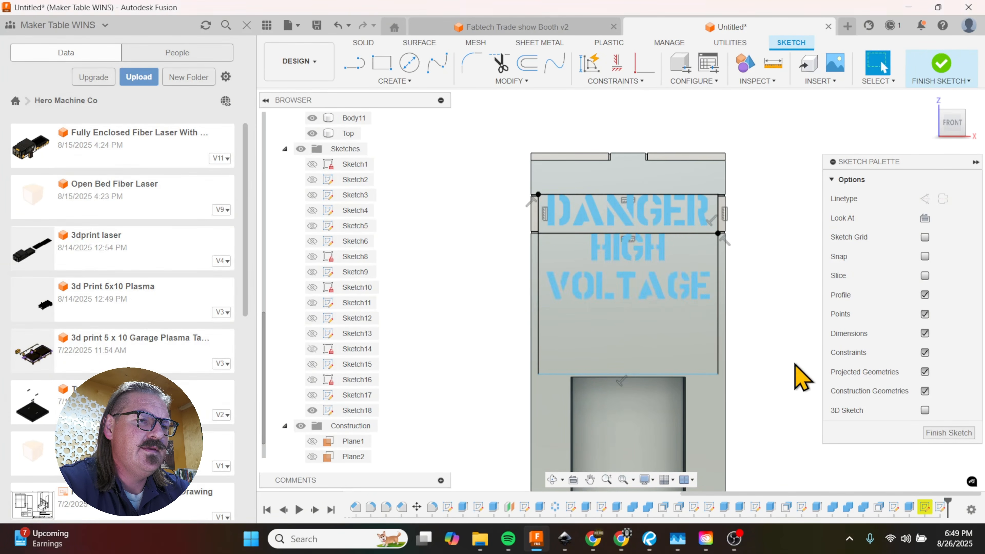
Step: Edit the HIGH VOLTAGE text to add a blank line before HIGH, shifting the wording lower in its frame
double_click(667, 303)
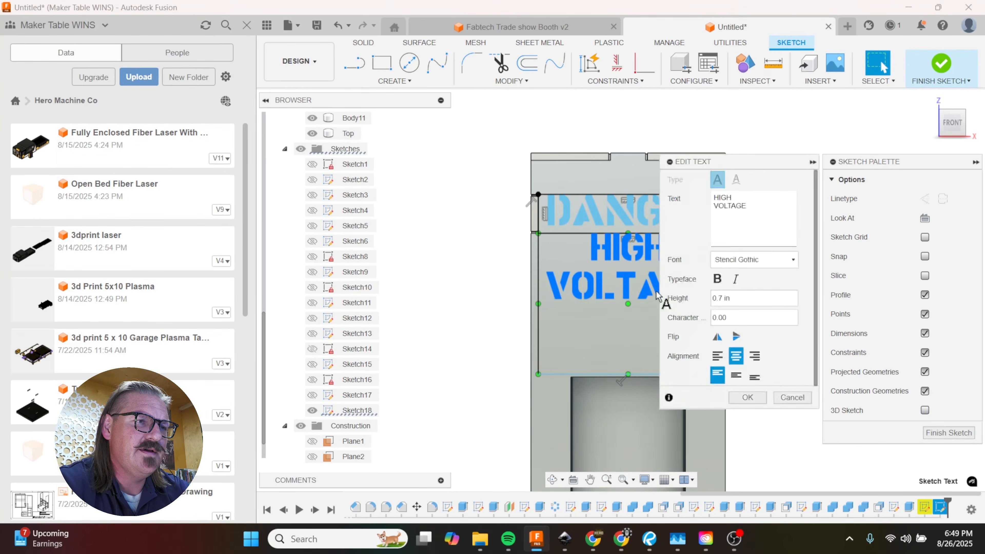
click(715, 197)
key(Return)
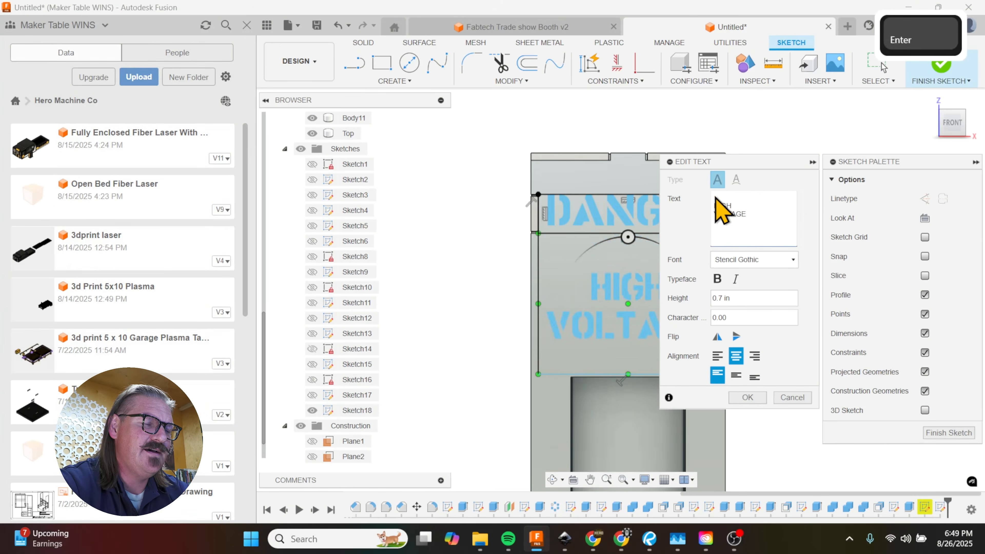
click(747, 397)
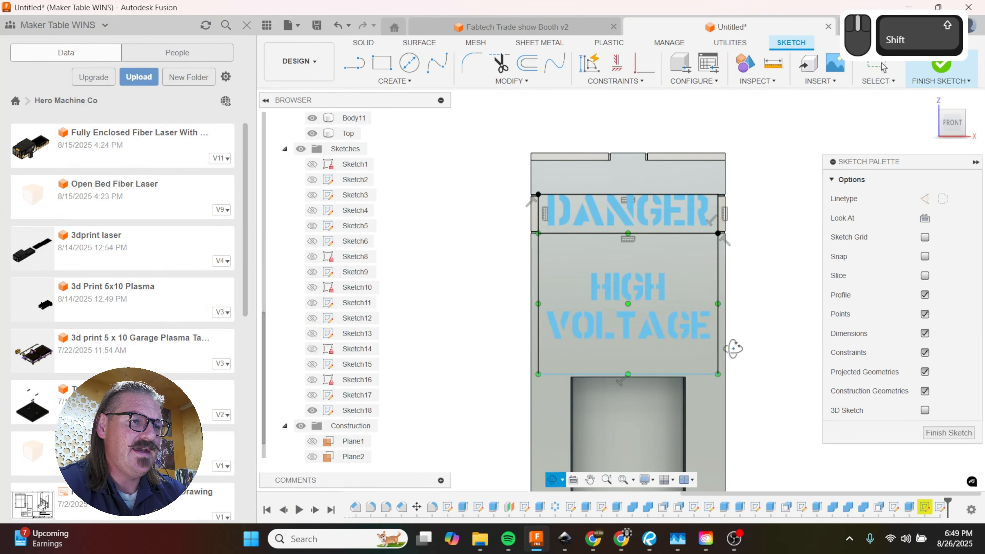
Step: Extrude both the DANGER and HIGH VOLTAGE texts by -0.50 in as a cut through the front panel
shift+middle_drag(730, 342, 733, 380)
key(e)
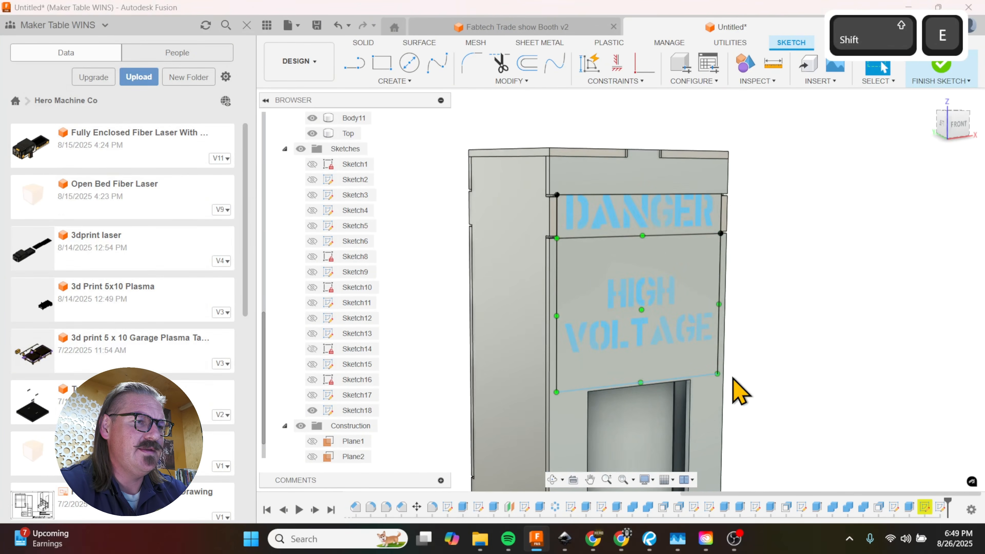
scroll(633, 338, up, 4)
click(653, 344)
scroll(667, 404, down, 3)
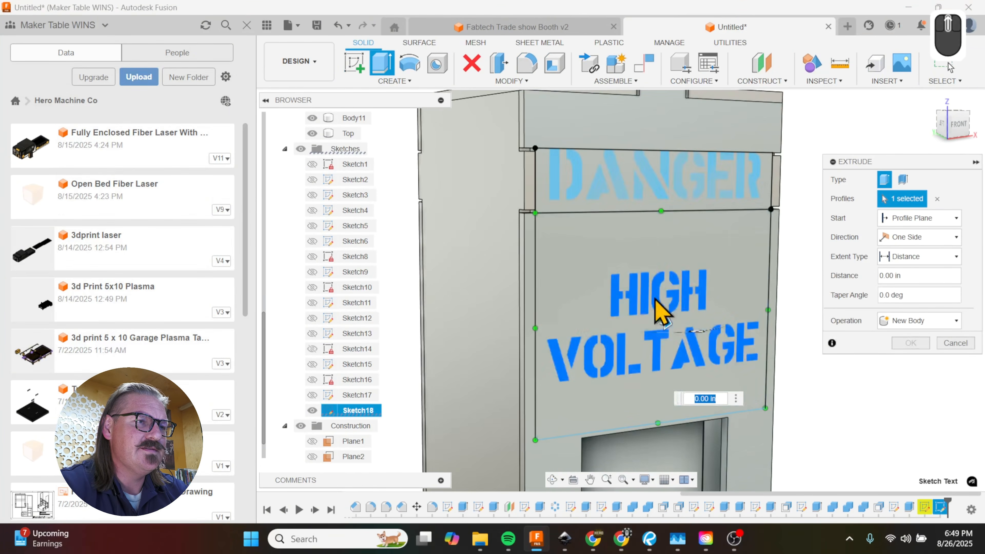
click(667, 202)
drag(668, 176, 652, 177)
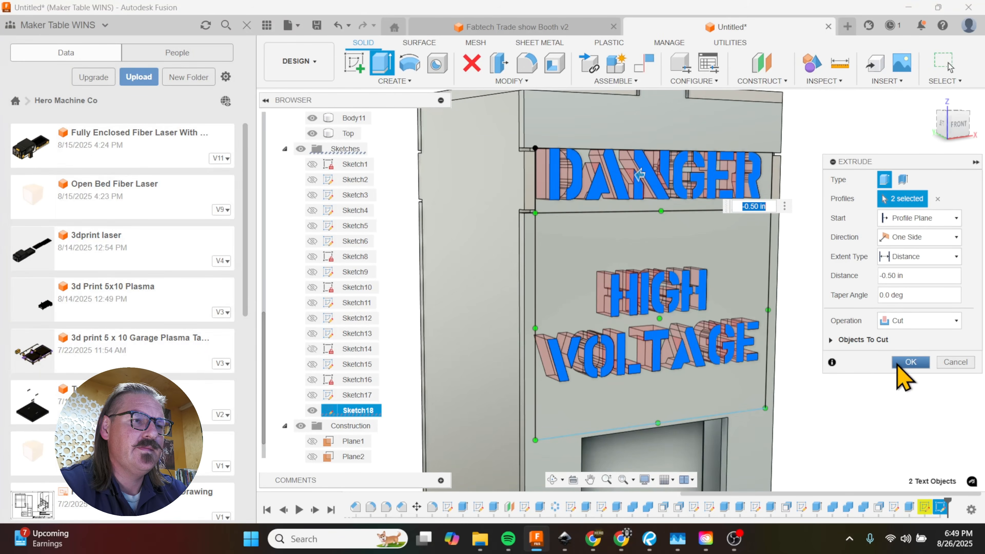
key(Return)
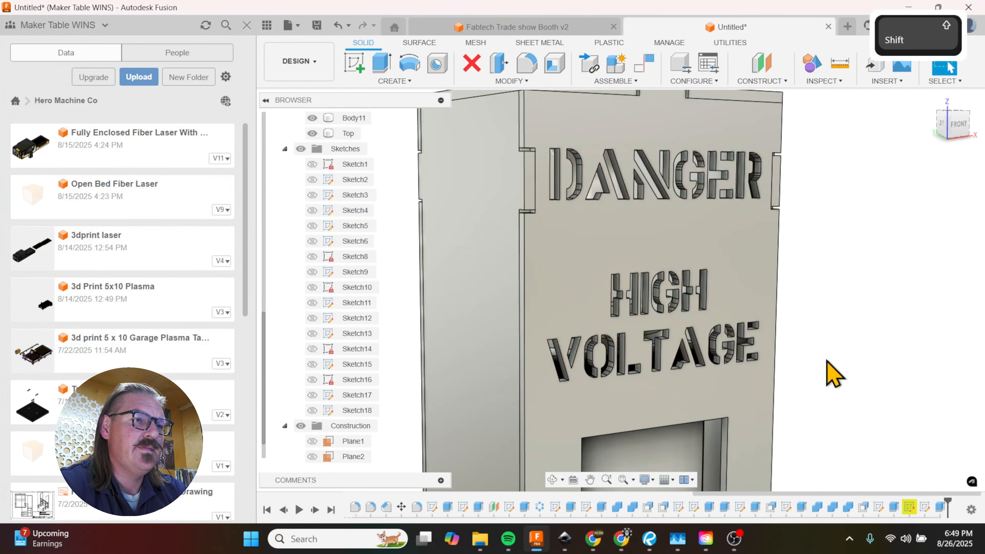
Step: Sketch a rectangle on the front panel between DANGER and HIGH, roughly as wide as the DANGER lettering and about 0.9 in high
shift+middle_drag(831, 374, 787, 358)
scroll(787, 350, down, 5)
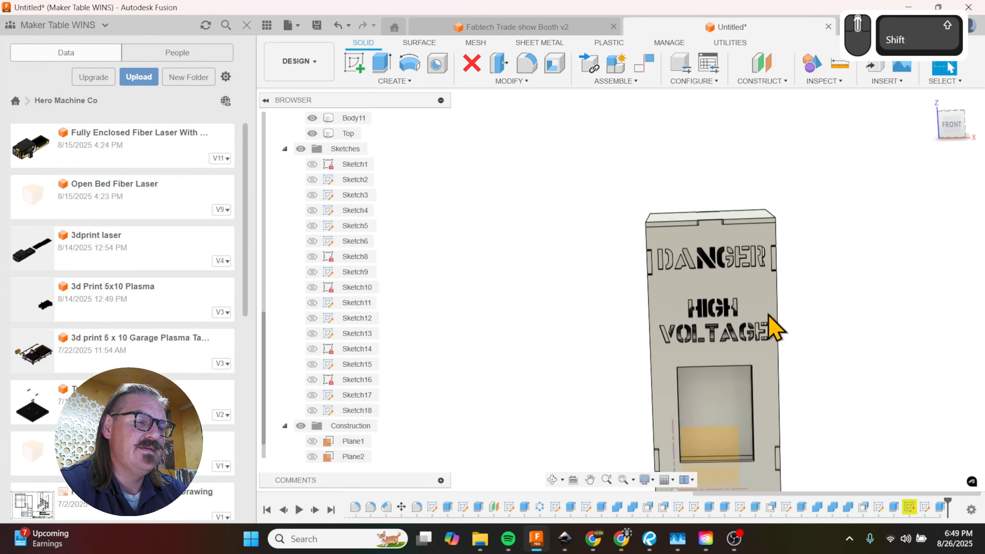
scroll(715, 256, up, 3)
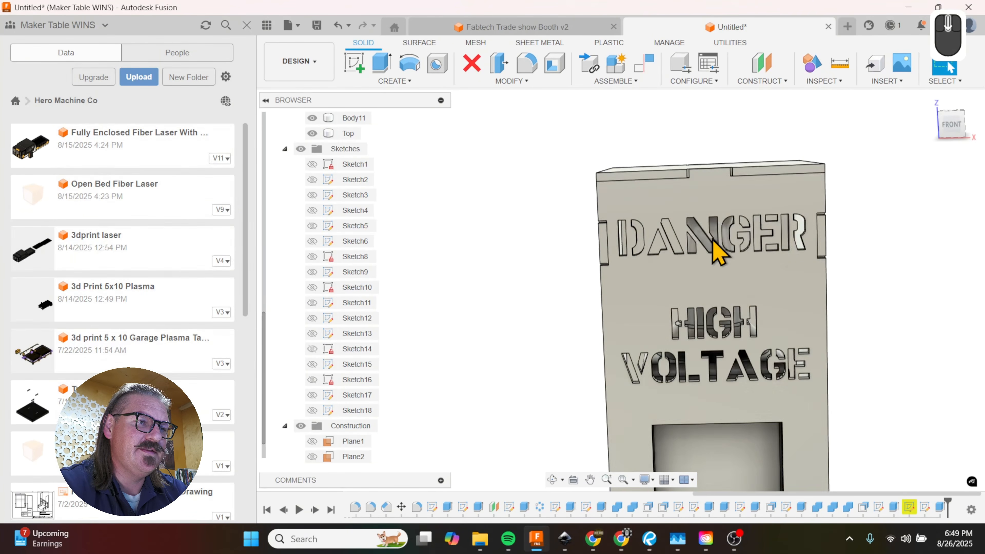
key(r)
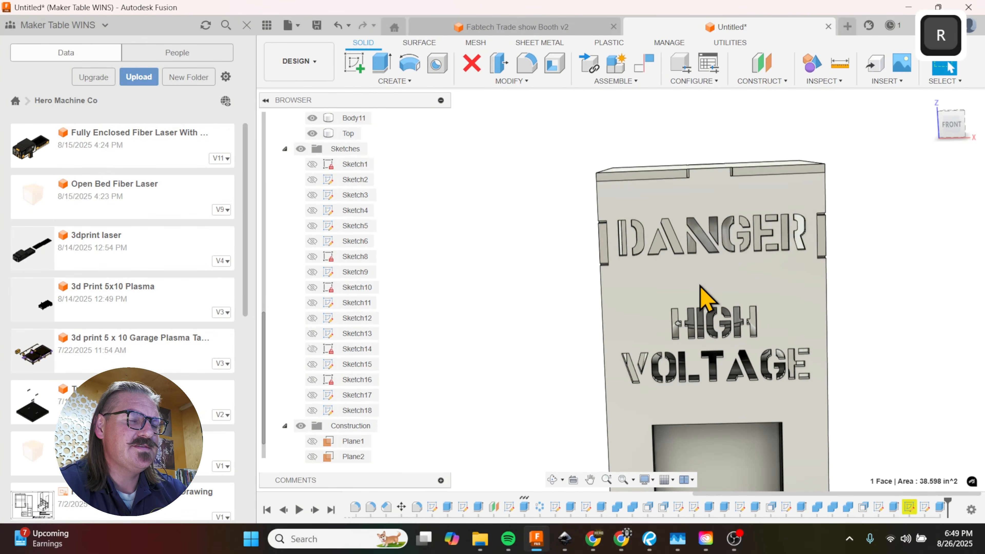
click(662, 299)
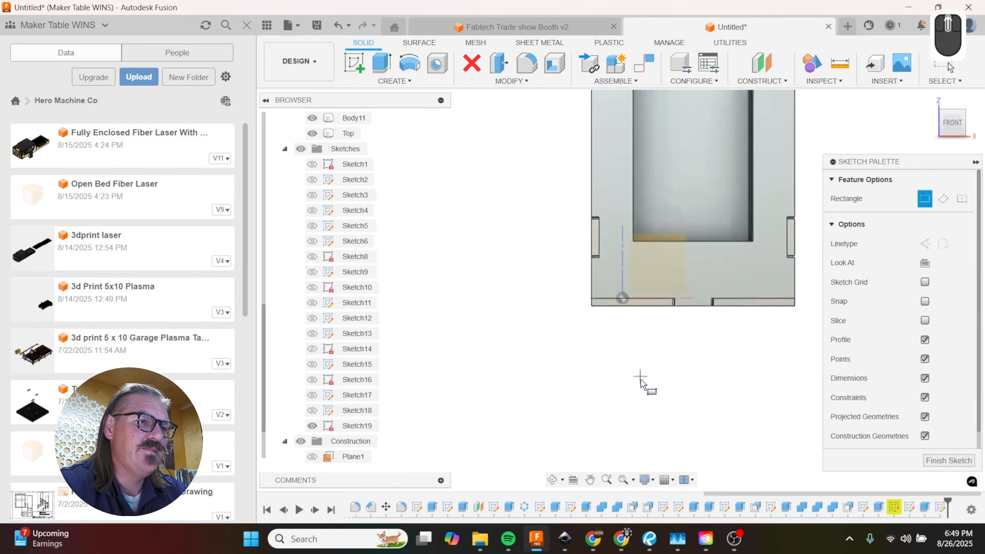
scroll(679, 171, up, 5)
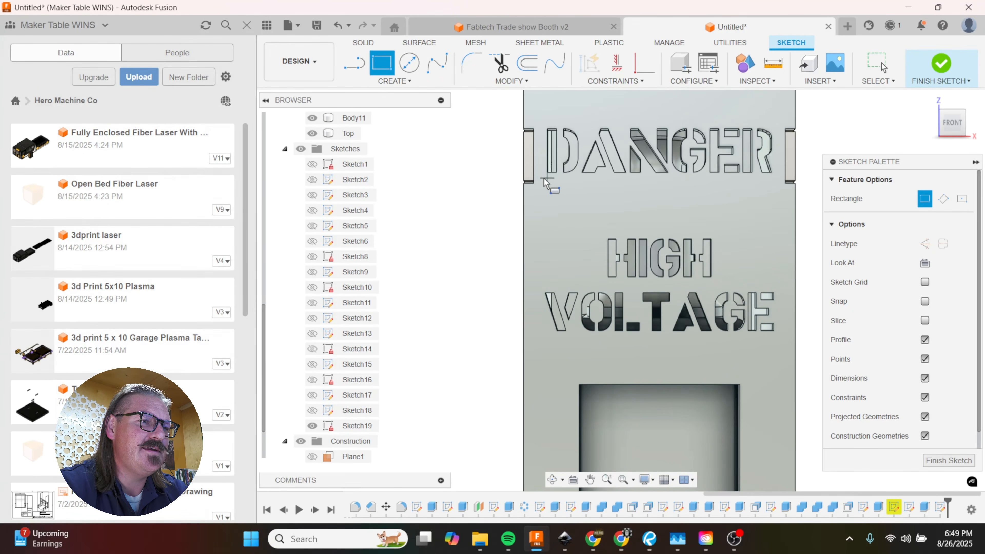
click(545, 178)
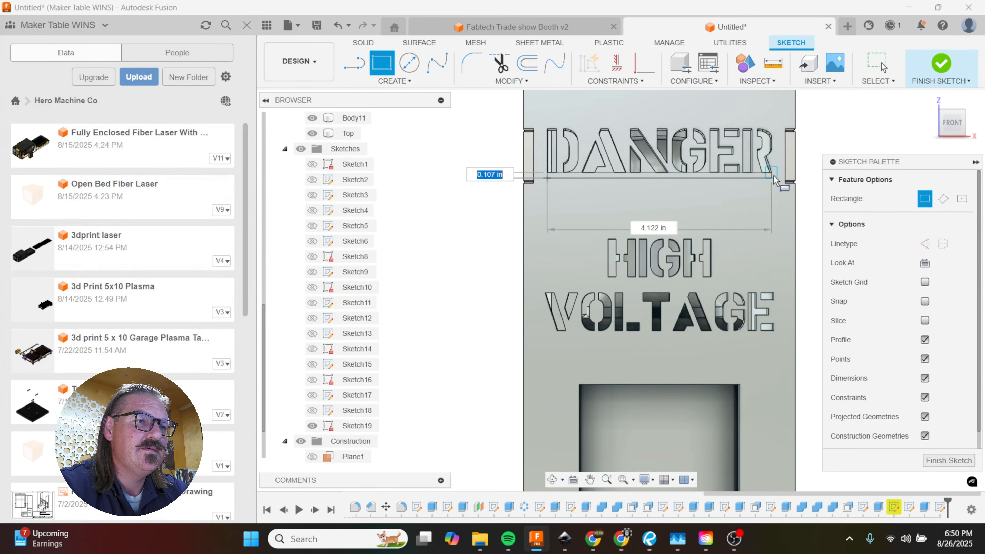
click(773, 229)
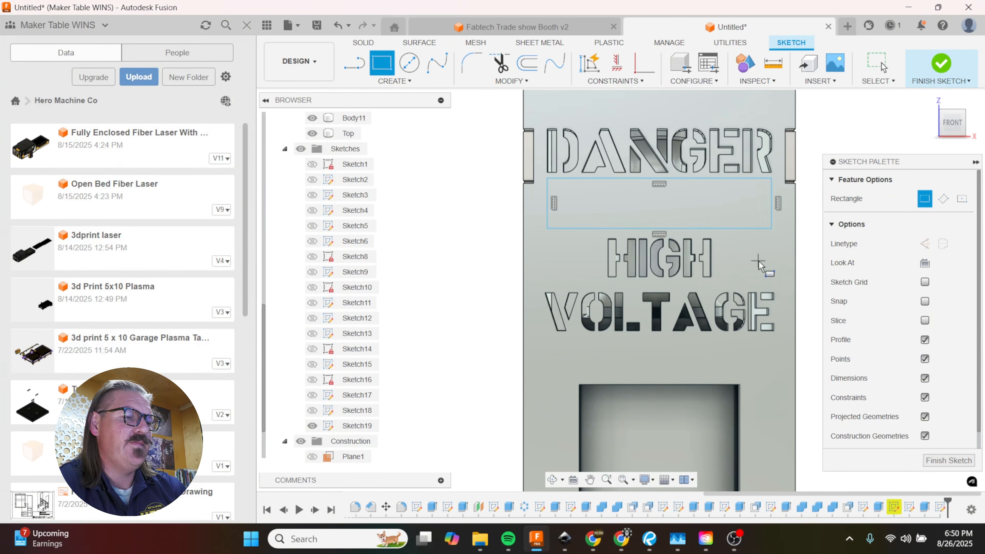
Step: Draw a diagonal line about 1.2 in long, sloping down to the right from the rectangle's upper edge to its lower edge near mid-width
key(l)
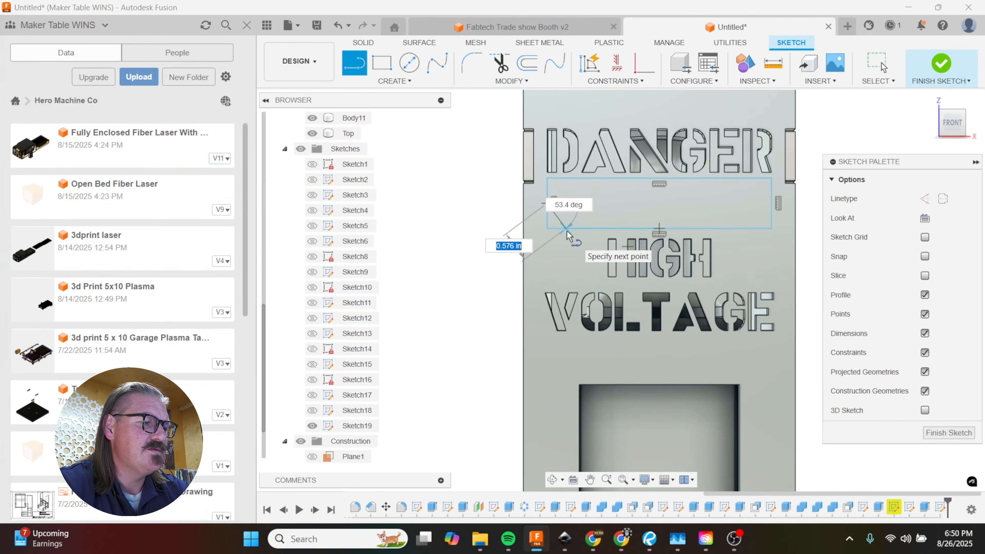
key(Escape)
key(l)
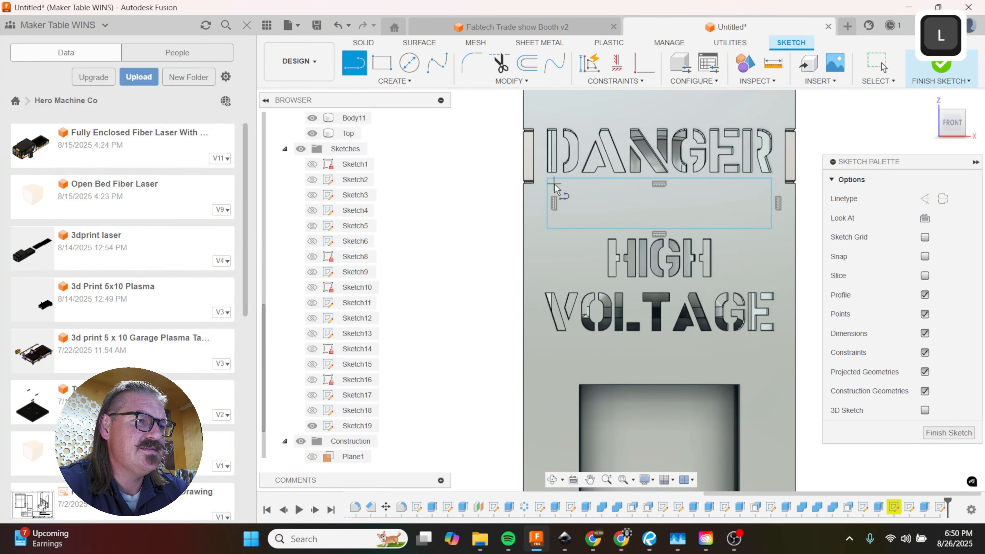
click(643, 179)
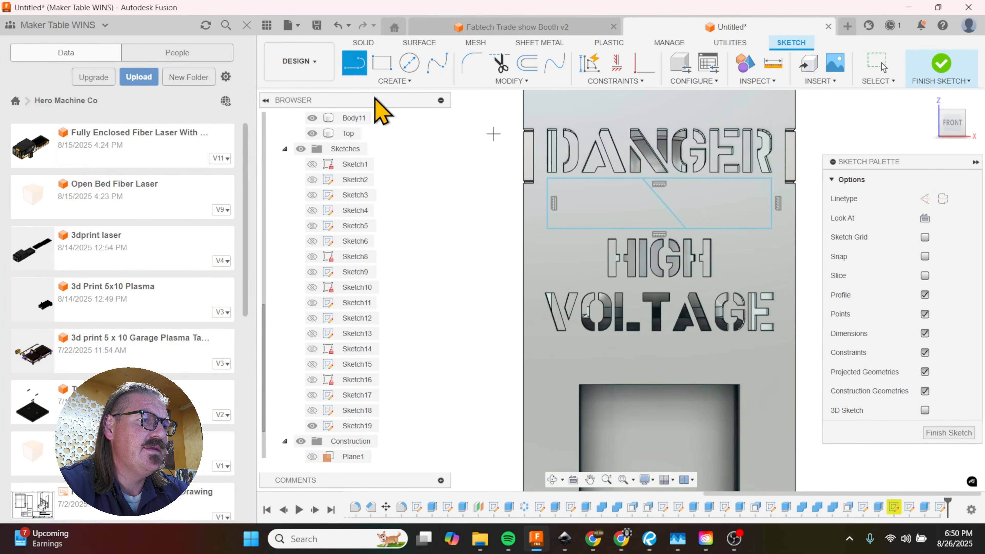
Step: Start a rectangular pattern of the diagonal line, running horizontally with a 1.10 in distance and symmetric direction
click(395, 81)
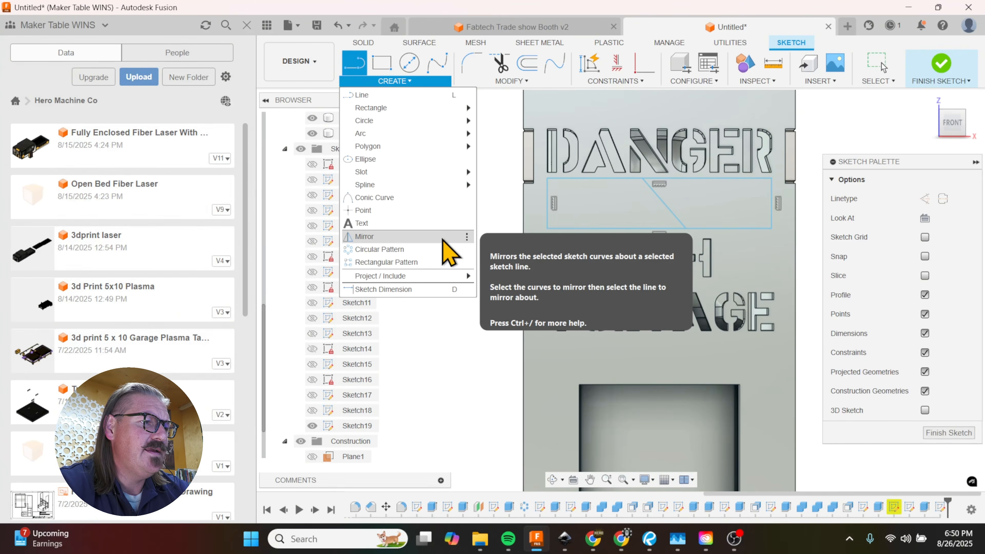
click(429, 262)
scroll(594, 279, down, 3)
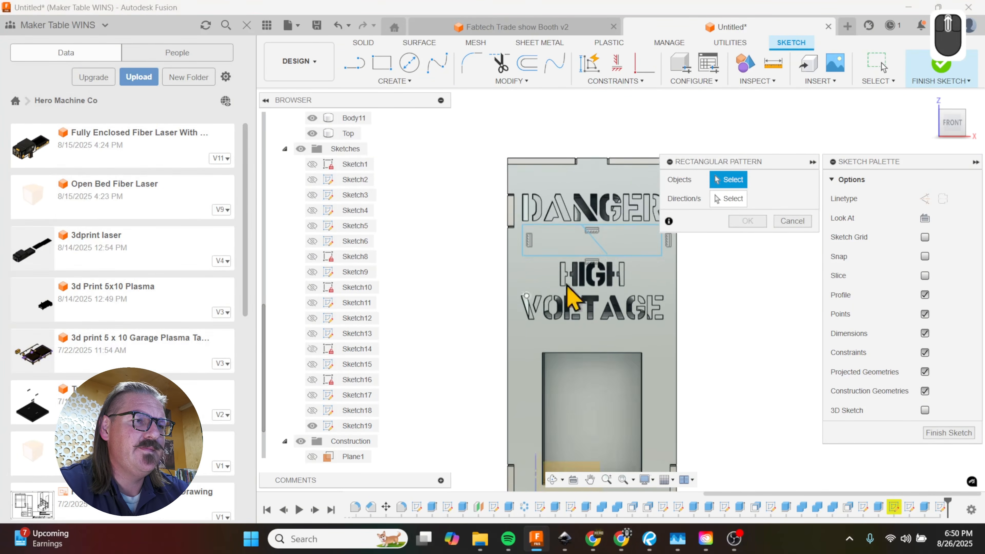
click(598, 257)
scroll(591, 265, up, 3)
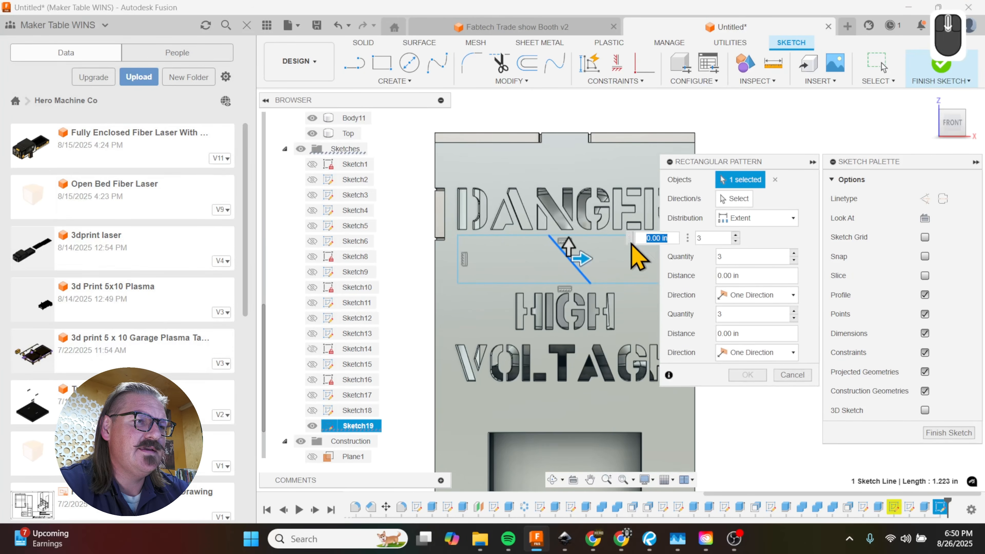
drag(589, 255, 638, 259)
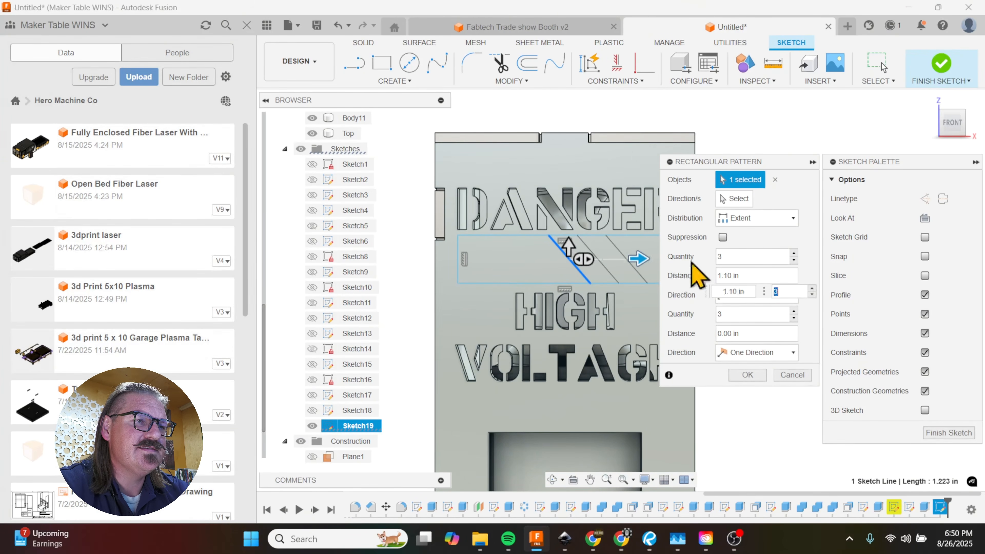
click(790, 218)
click(805, 226)
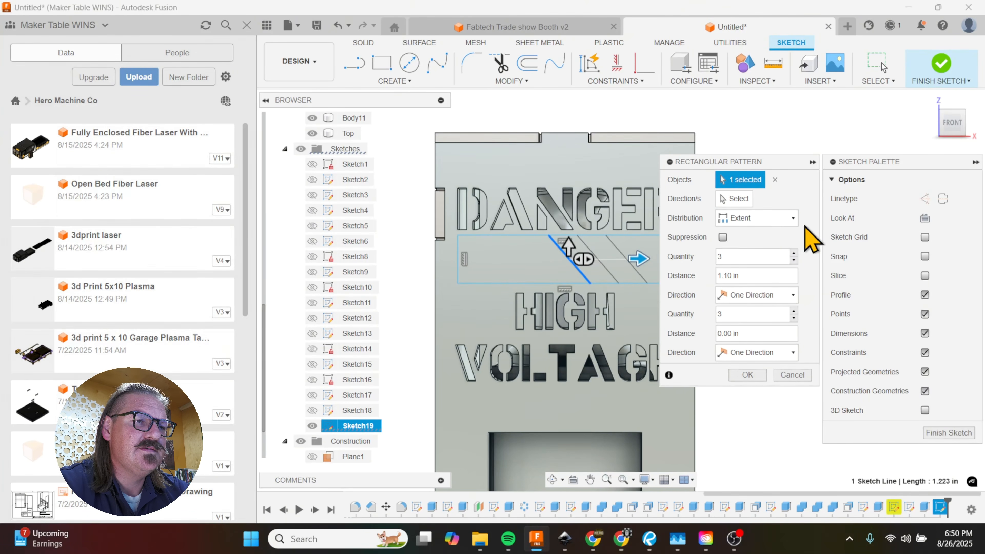
click(792, 295)
click(746, 326)
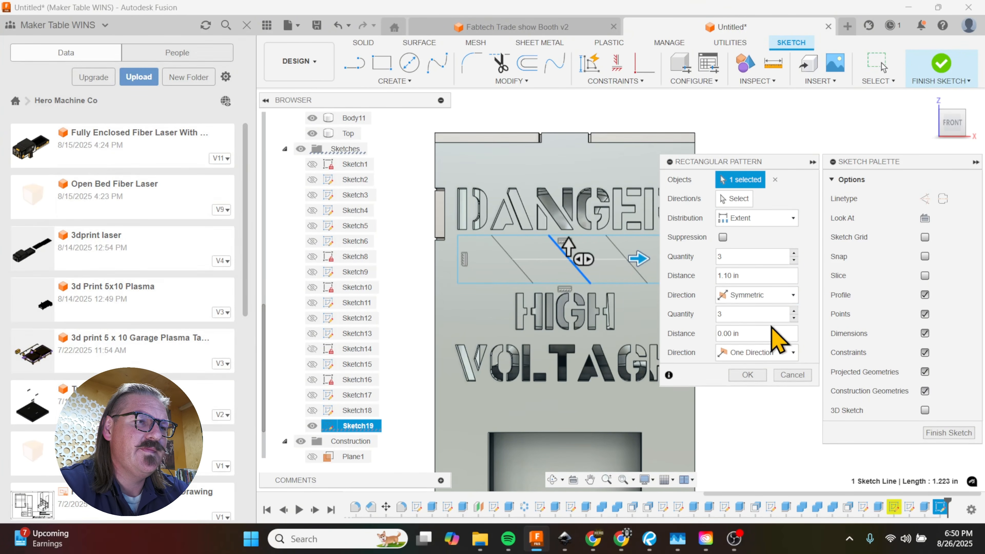
Step: Widen the line pattern's horizontal distance to 2.00 in, set its quantity to 7 and accept the pattern
scroll(516, 310, down, 2)
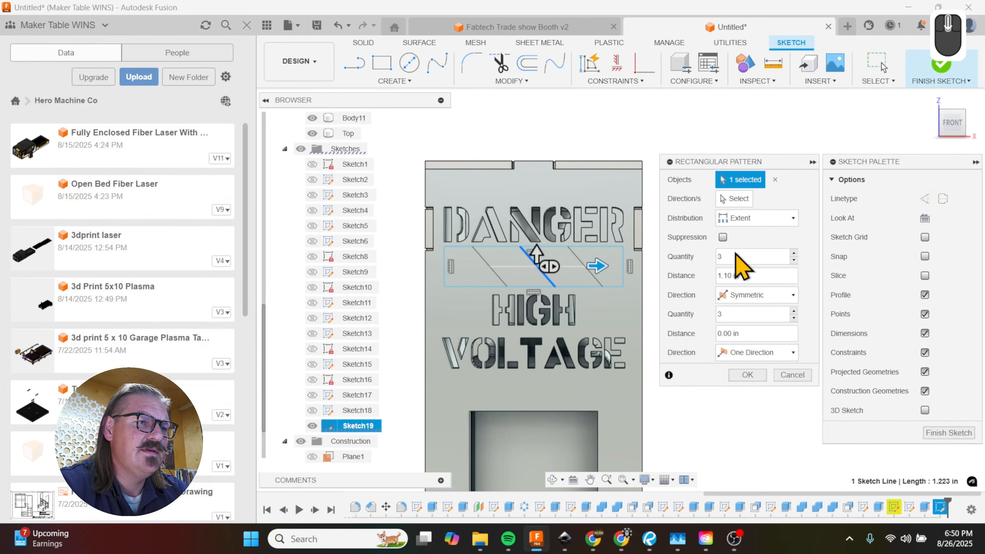
click(609, 264)
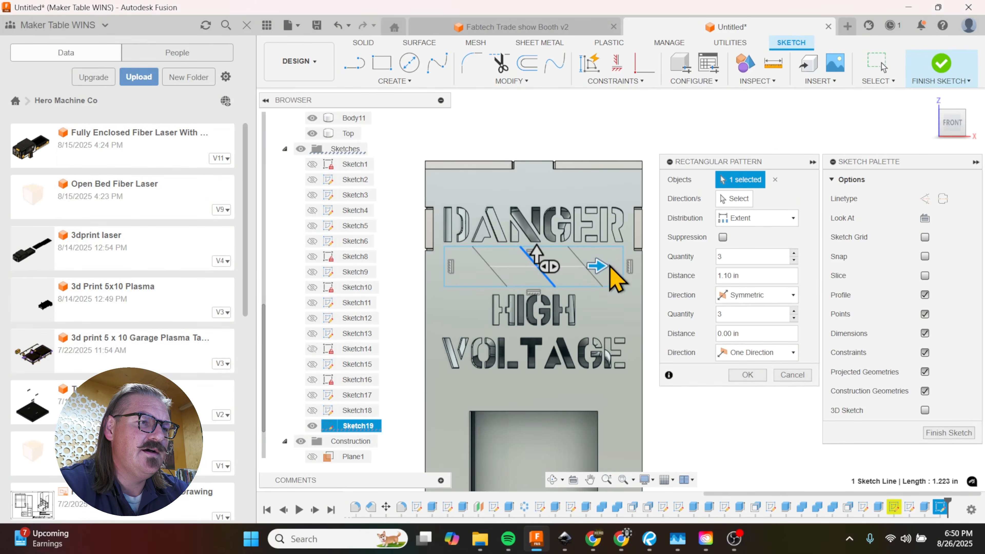
drag(604, 266, 631, 267)
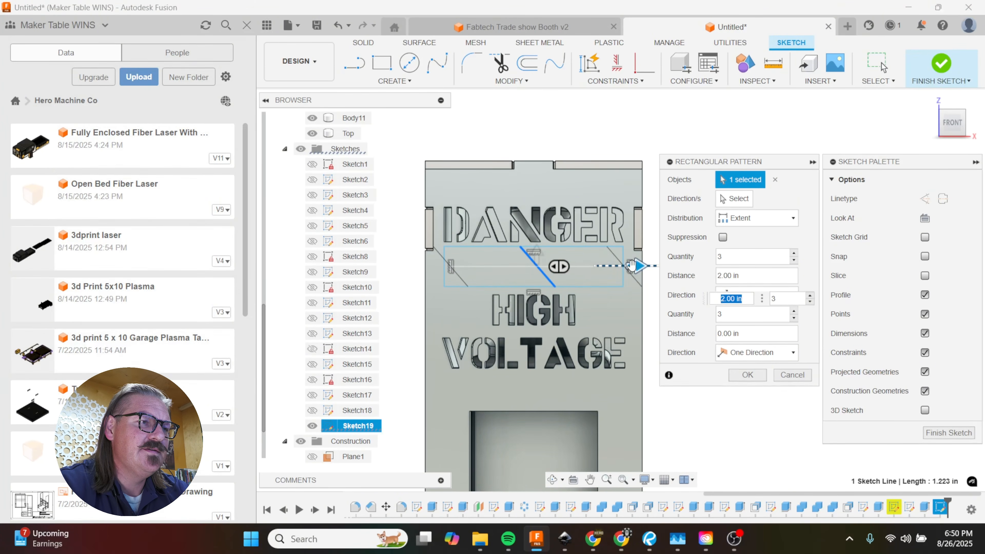
drag(740, 259, 713, 260)
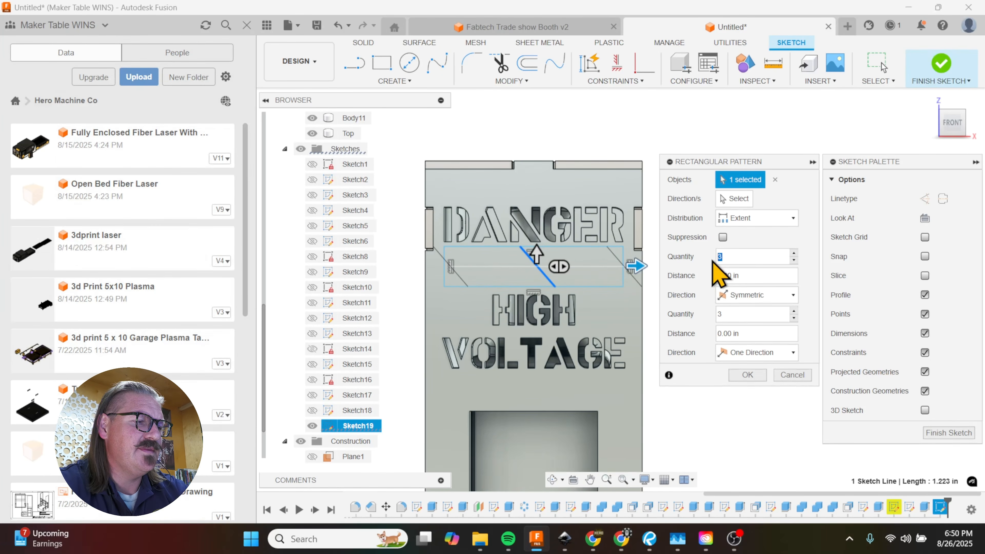
text(6)
key(Tab)
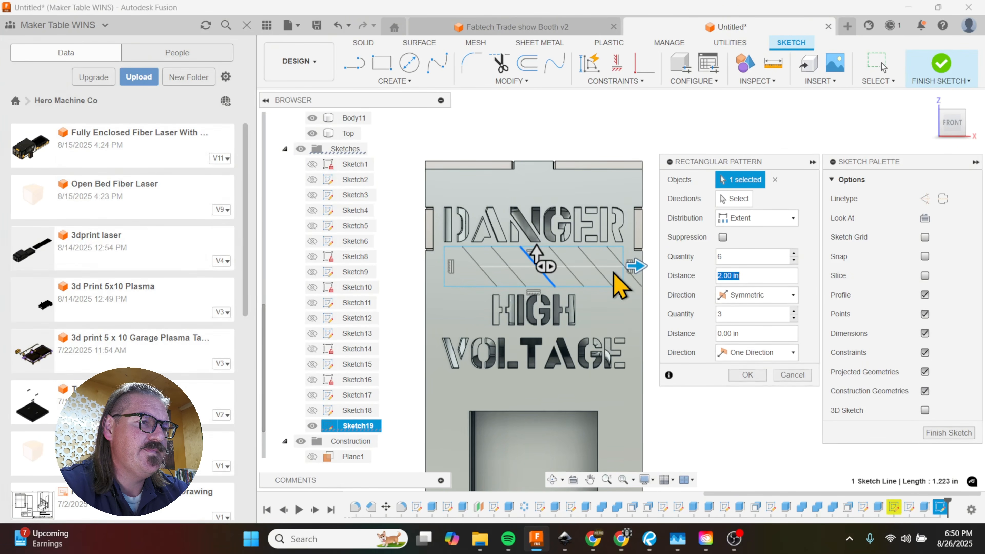
drag(736, 259, 693, 259)
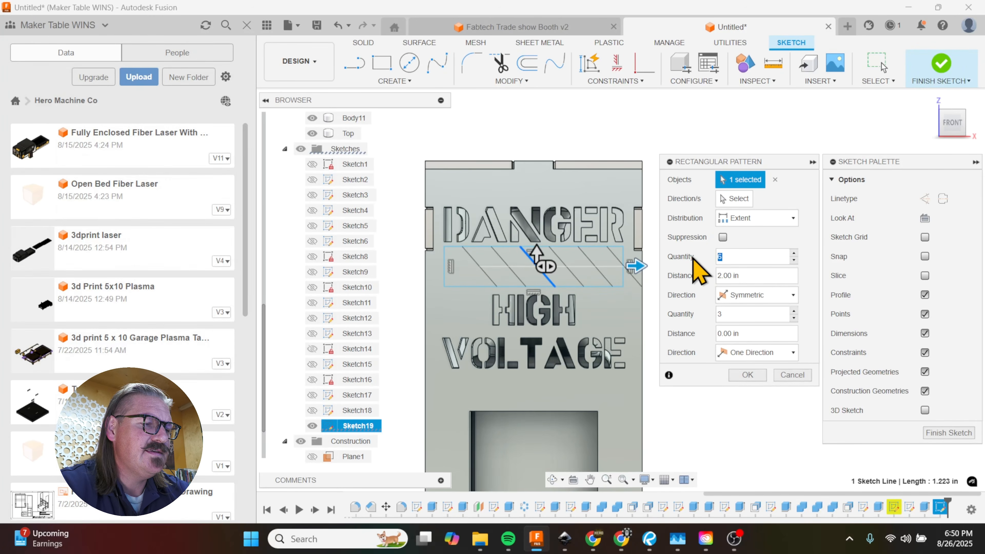
text(7)
key(Tab)
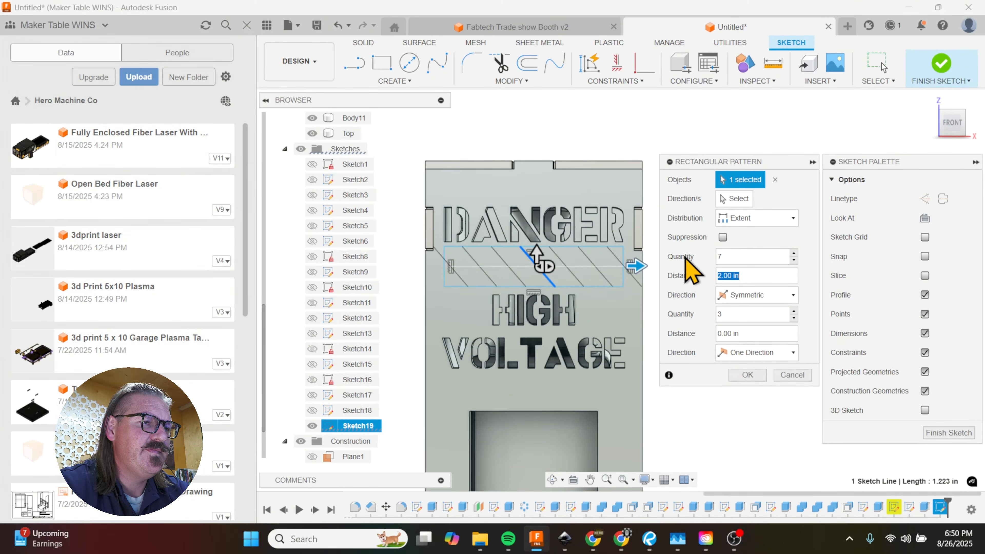
click(755, 377)
scroll(470, 282, up, 3)
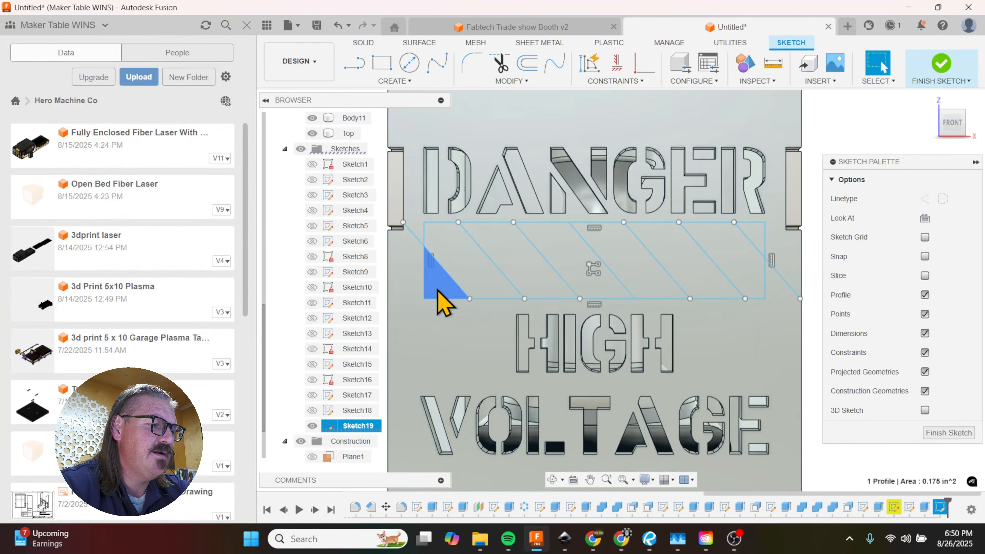
key(r)
click(441, 296)
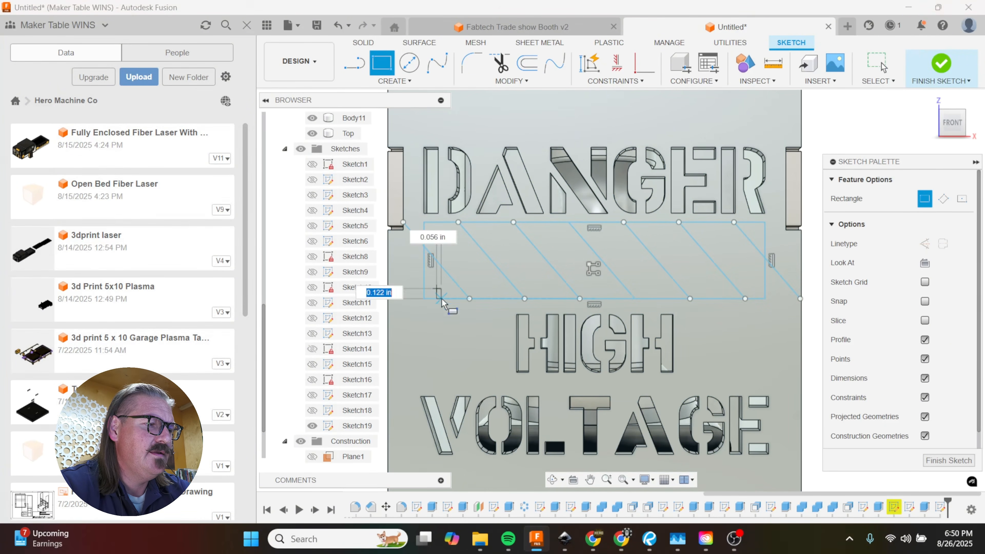
key(Escape)
Step: Extrude four alternating stripe profiles by -0.30 in as a cut through the front panel, starting with the leftmost triangle
key(e)
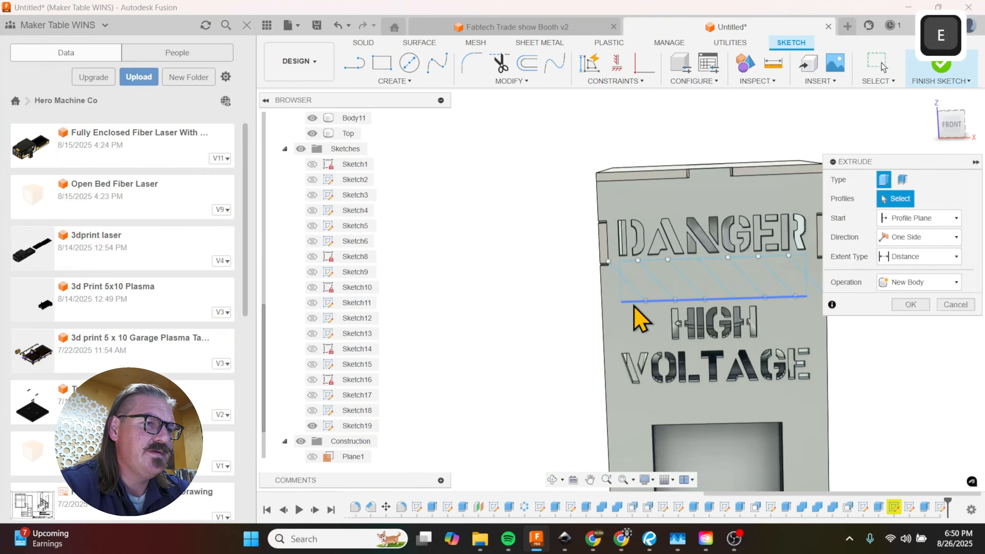
scroll(637, 310, up, 3)
click(640, 279)
click(711, 264)
scroll(615, 286, up, 3)
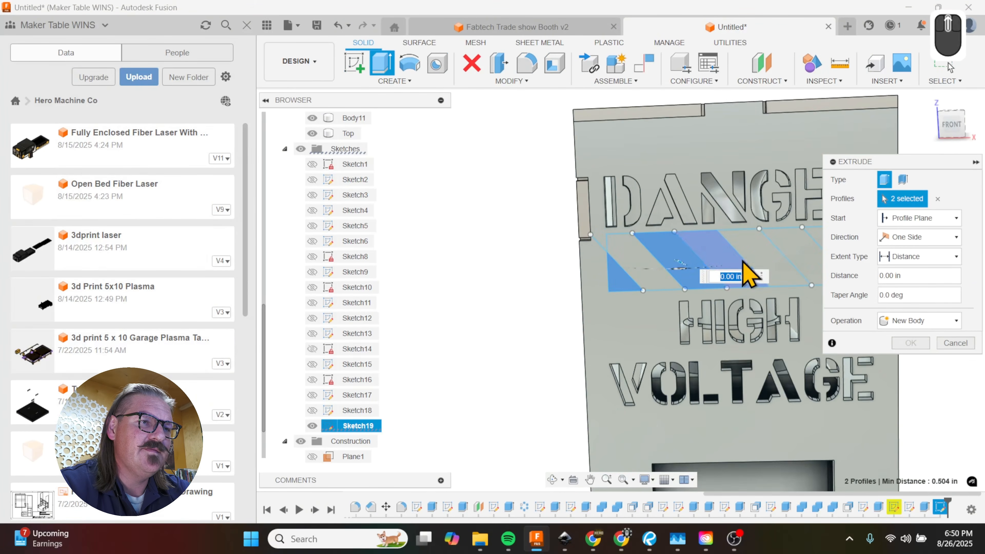
click(756, 261)
scroll(563, 307, up, 3)
scroll(737, 295, up, 2)
click(757, 286)
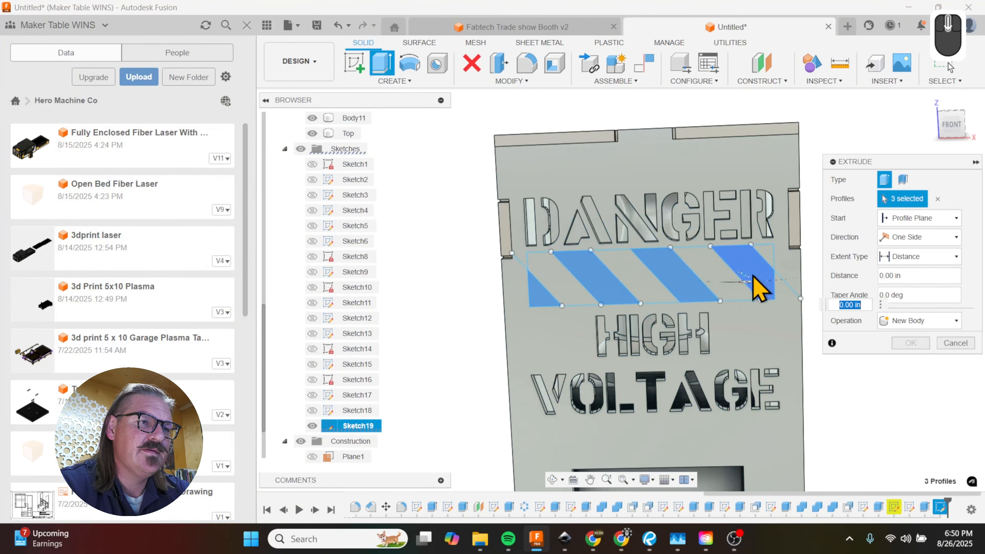
shift+middle_drag(633, 332, 717, 344)
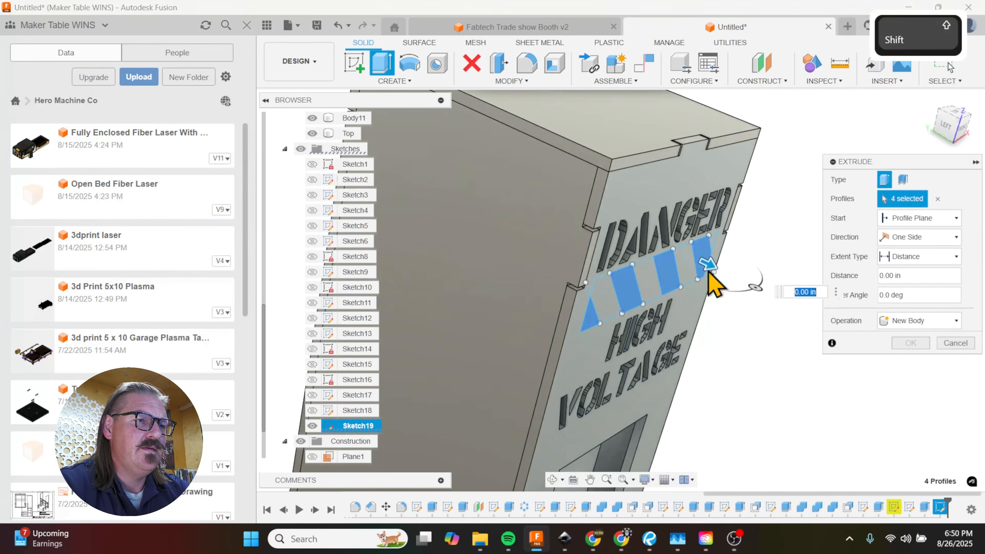
drag(706, 269, 692, 262)
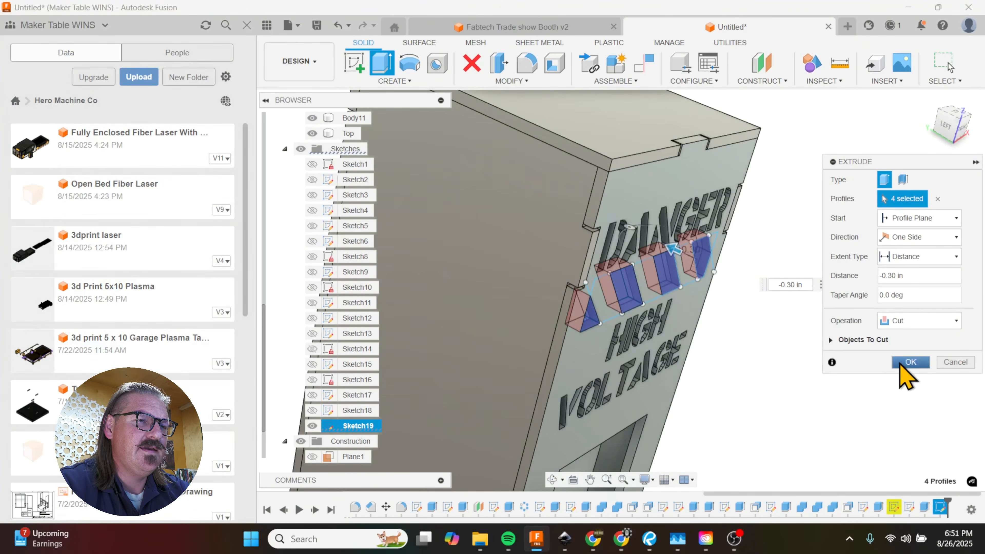
click(911, 362)
shift+middle_drag(744, 368, 710, 279)
scroll(648, 250, down, 2)
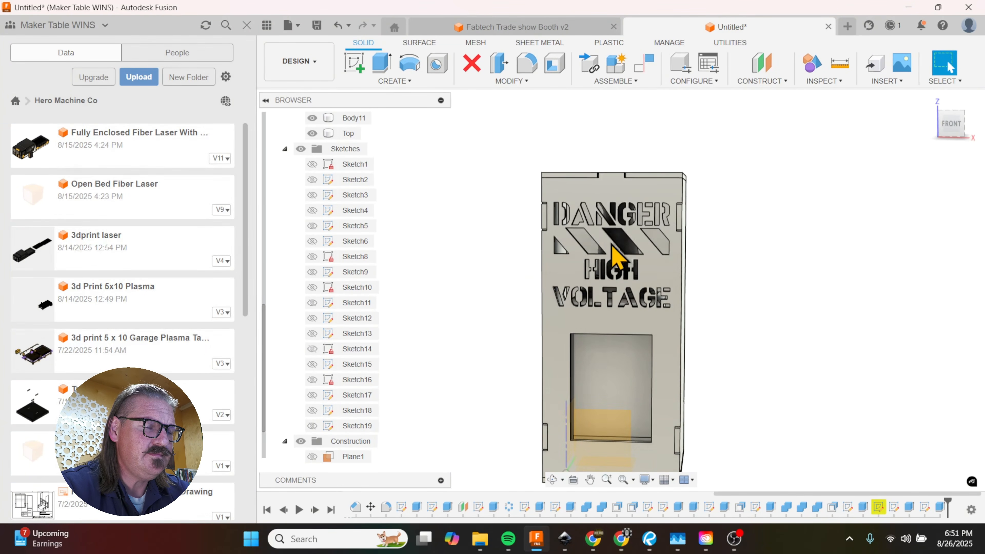
Step: Reopen the stripe sketch and set the diagonal line pattern's quantity to 8
scroll(658, 277, up, 3)
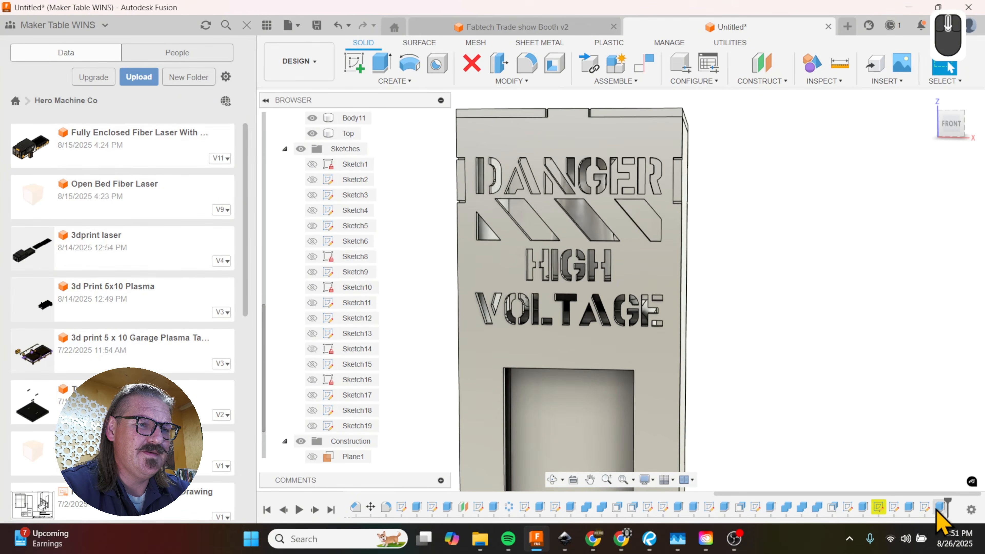
double_click(940, 507)
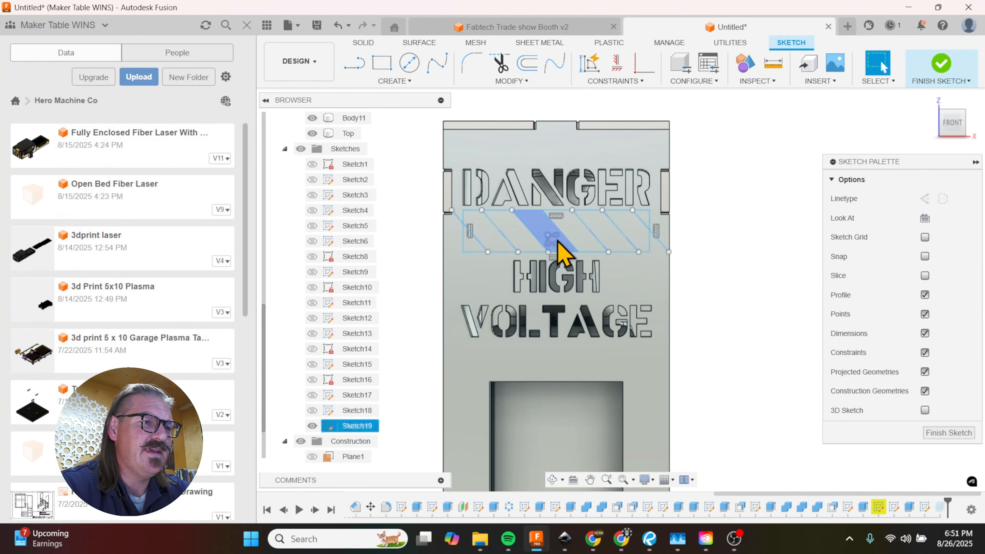
double_click(553, 253)
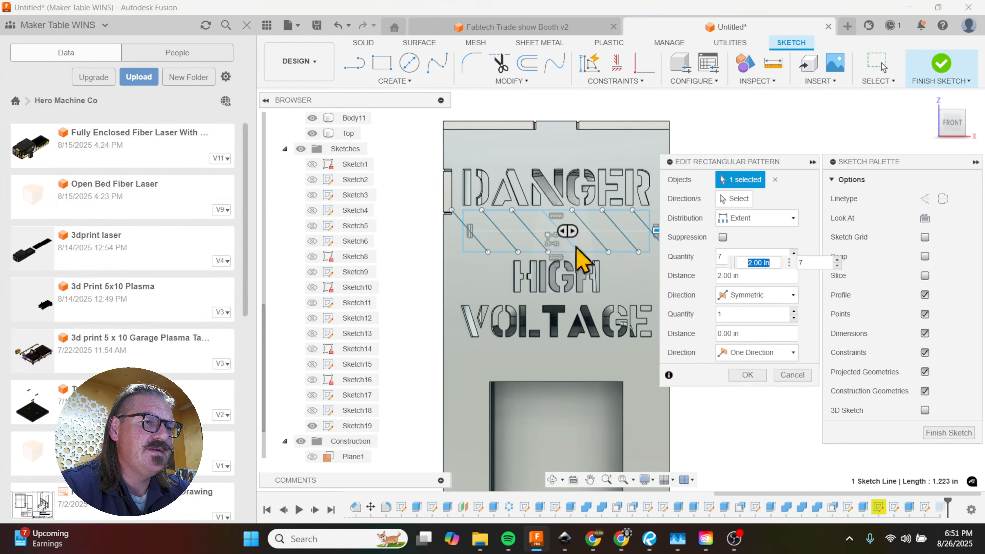
key(BackSpace)
text(8)
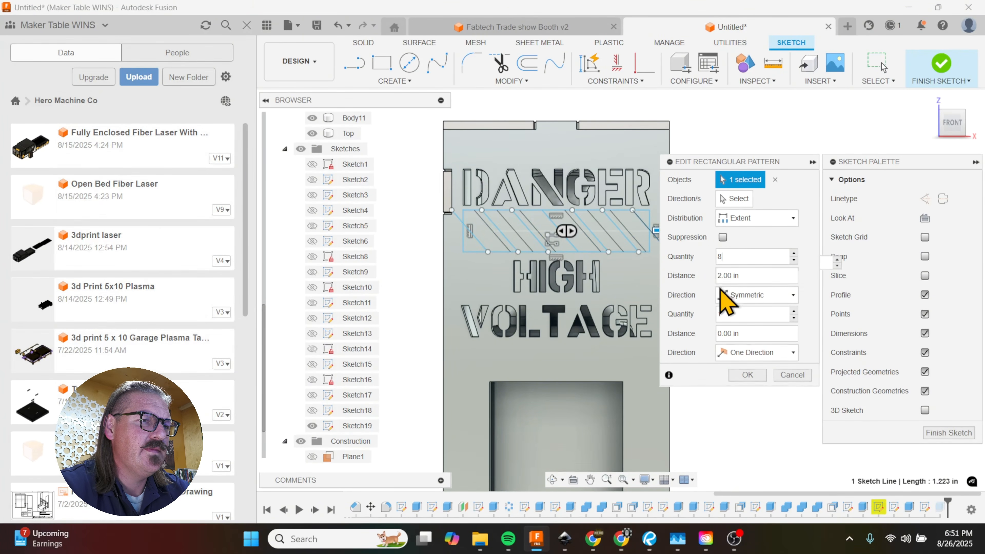
click(748, 375)
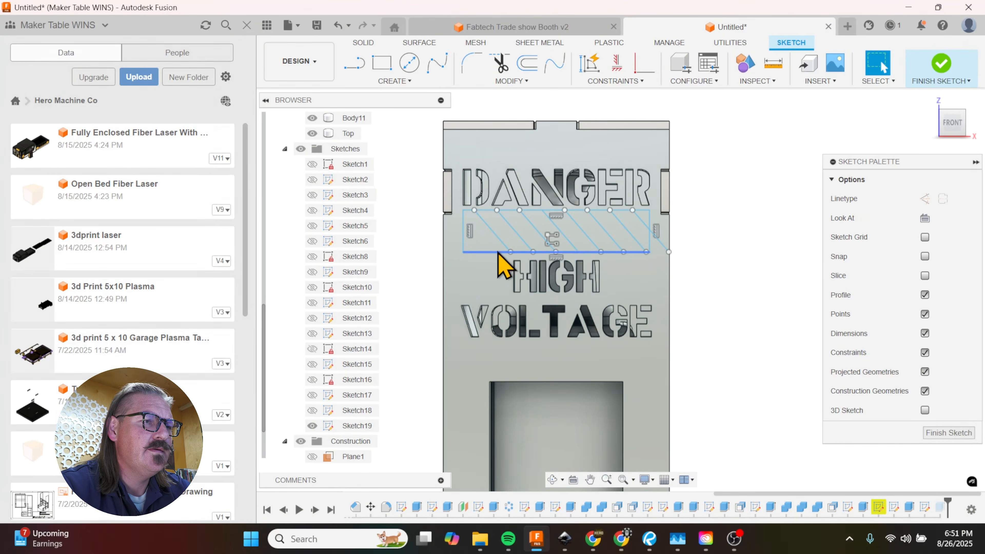
Step: Set the diagonal line pattern's quantity to 9 and finish the stripe sketch
double_click(555, 241)
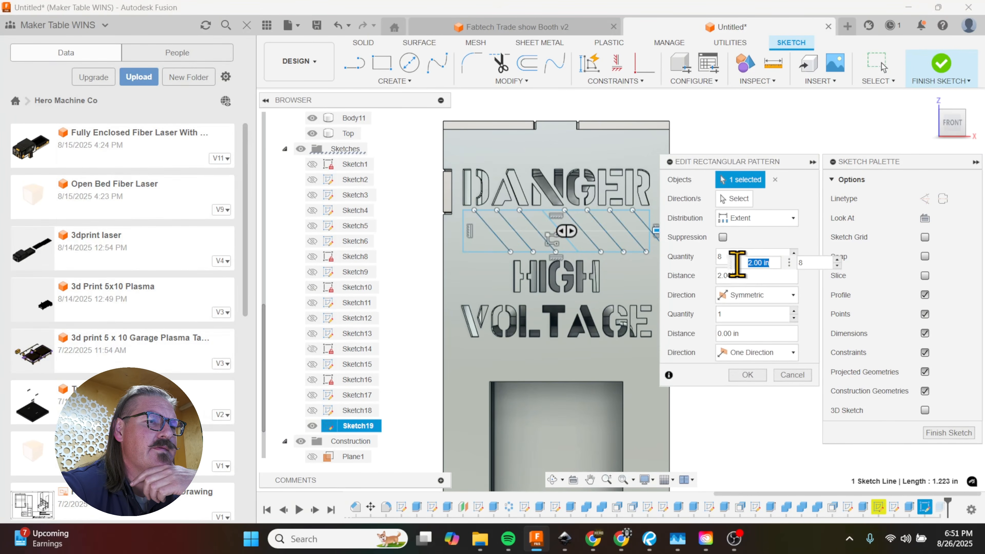
text(9)
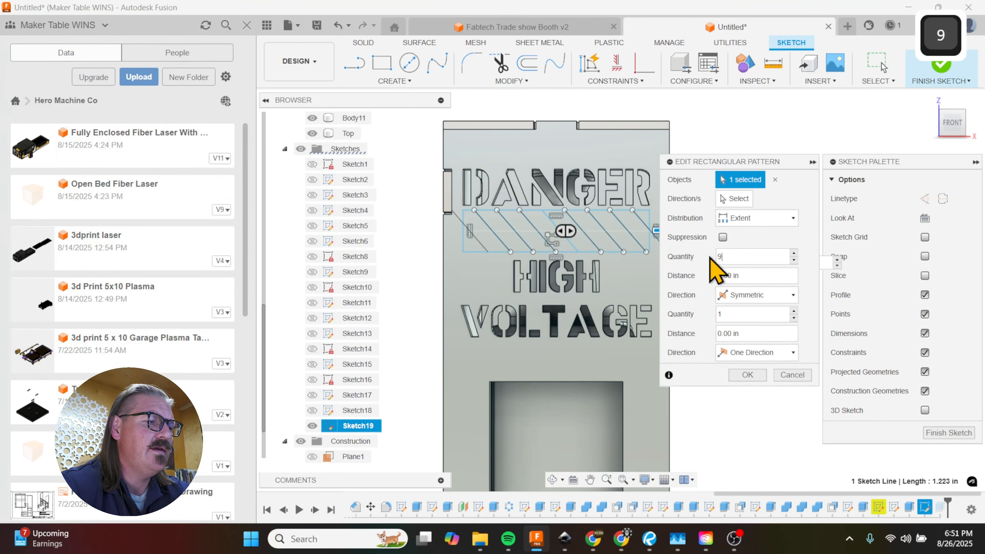
click(747, 374)
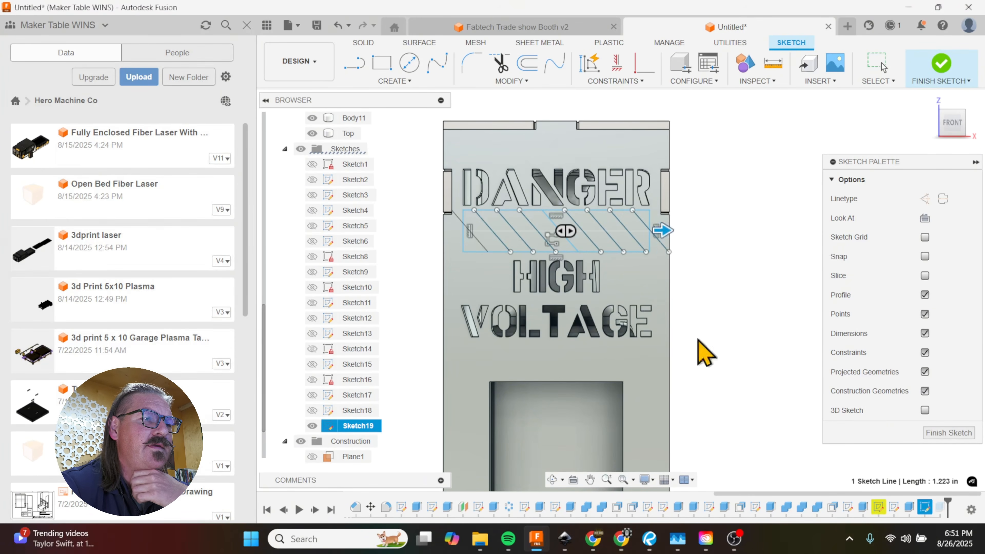
scroll(497, 252, up, 2)
scroll(481, 253, up, 1)
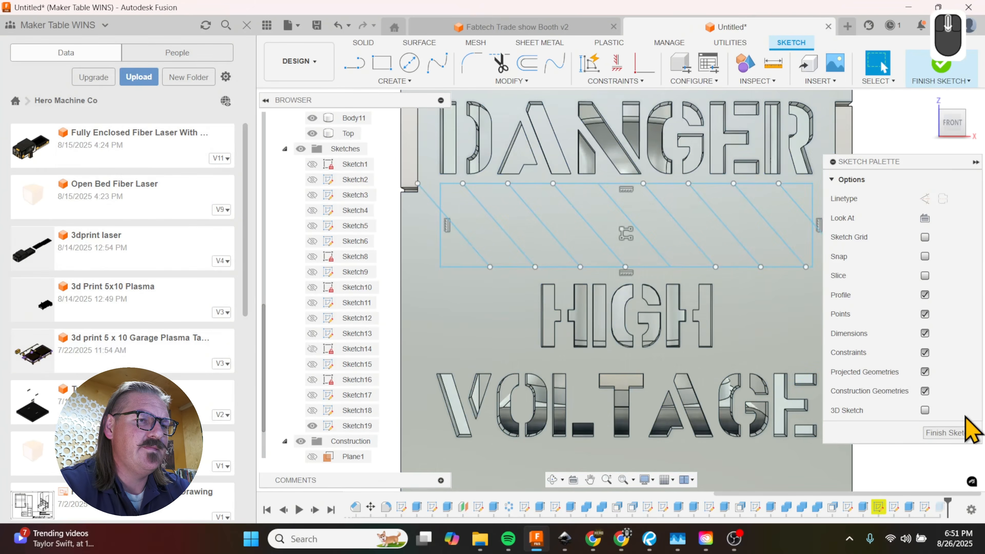
click(958, 432)
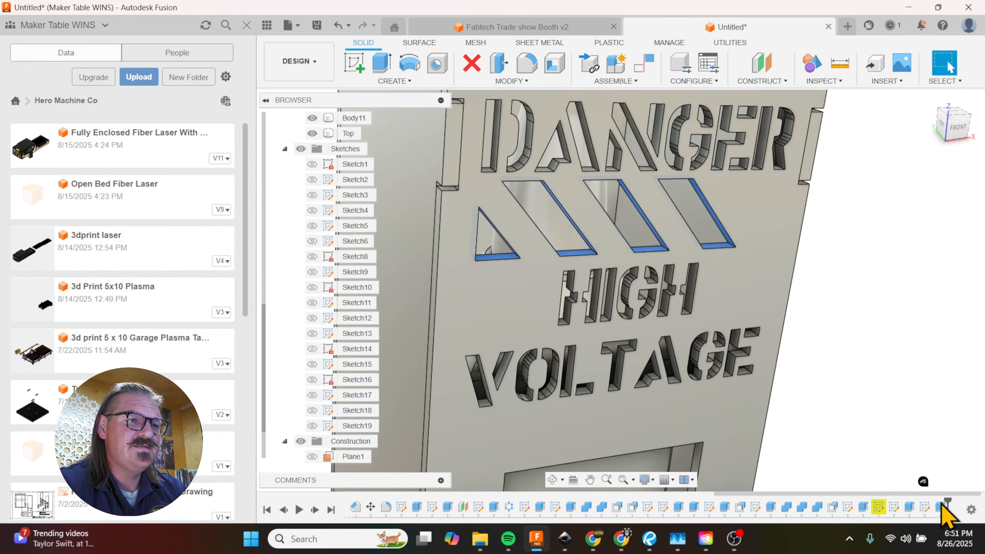
Step: Add the rightmost stripe profile to the existing -0.30 in stripe cut on the front panel
double_click(942, 506)
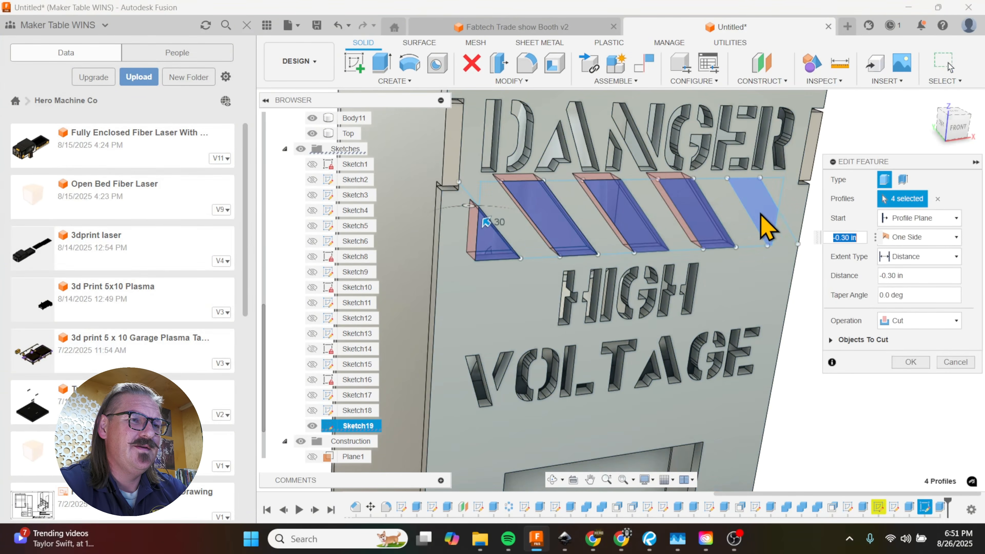
click(761, 215)
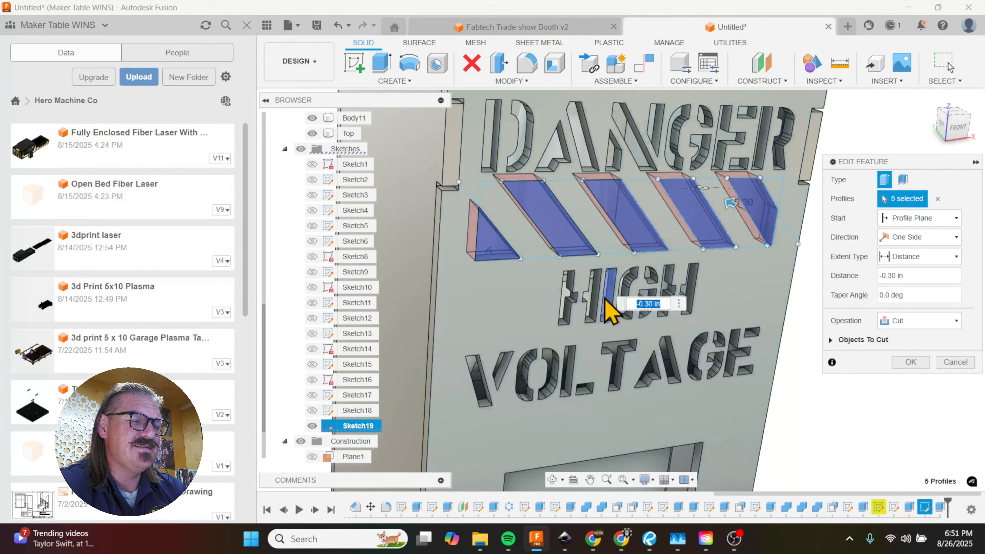
click(910, 362)
shift+middle_drag(796, 319, 739, 267)
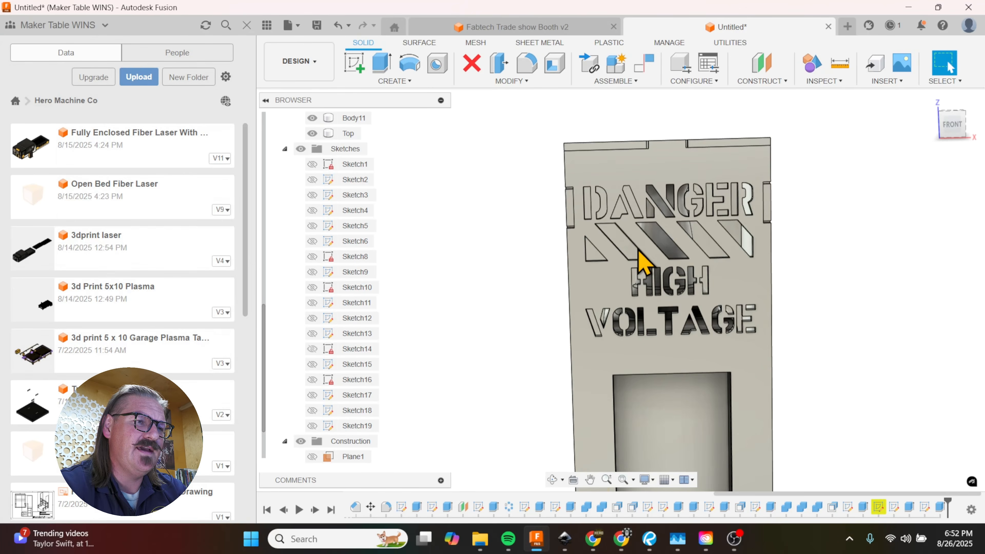
scroll(644, 260, up, 3)
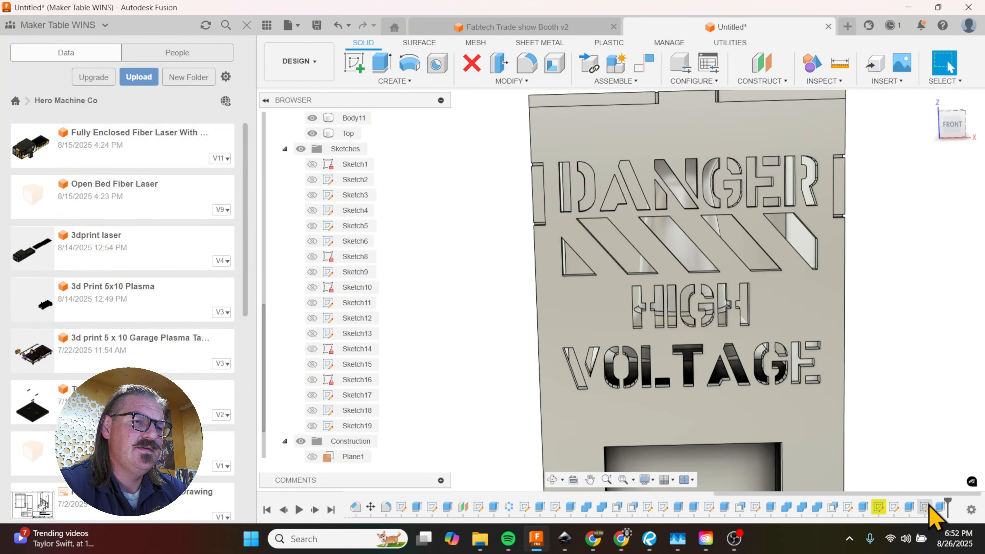
Step: Reopen the stripe sketch and offset the rectangle around the stripes inward by 0.1 in
double_click(925, 507)
scroll(760, 291, down, 2)
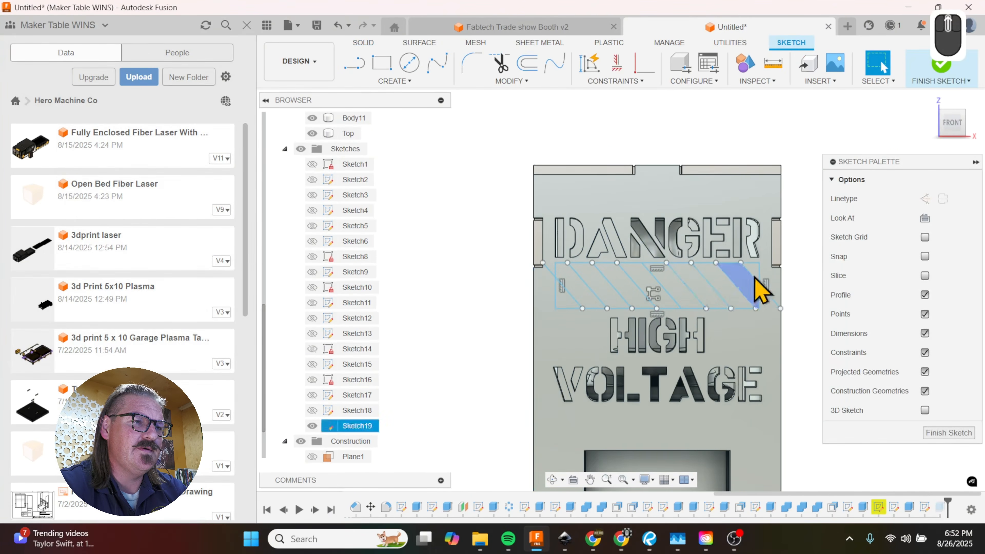
scroll(760, 291, up, 2)
key(o)
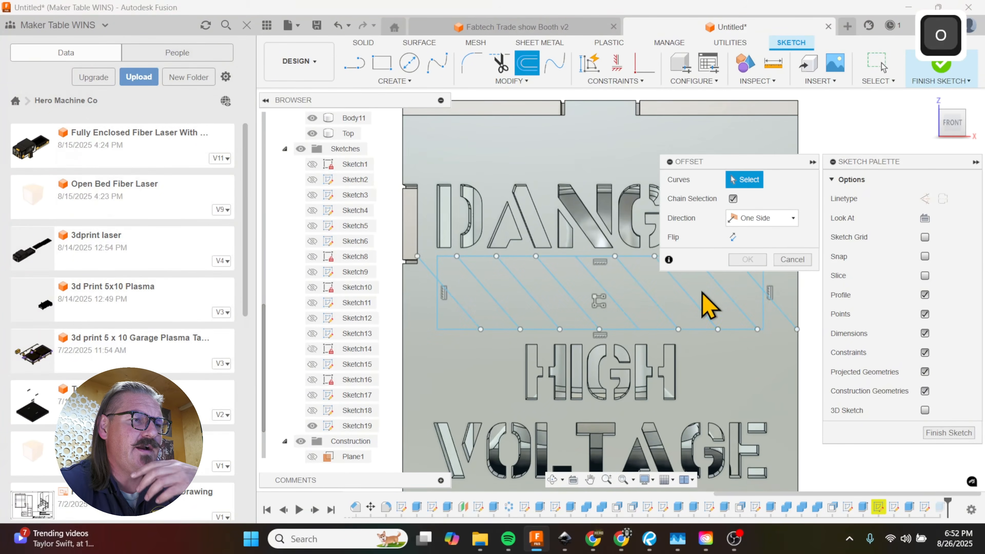
scroll(478, 334, down, 2)
click(548, 269)
click(548, 269)
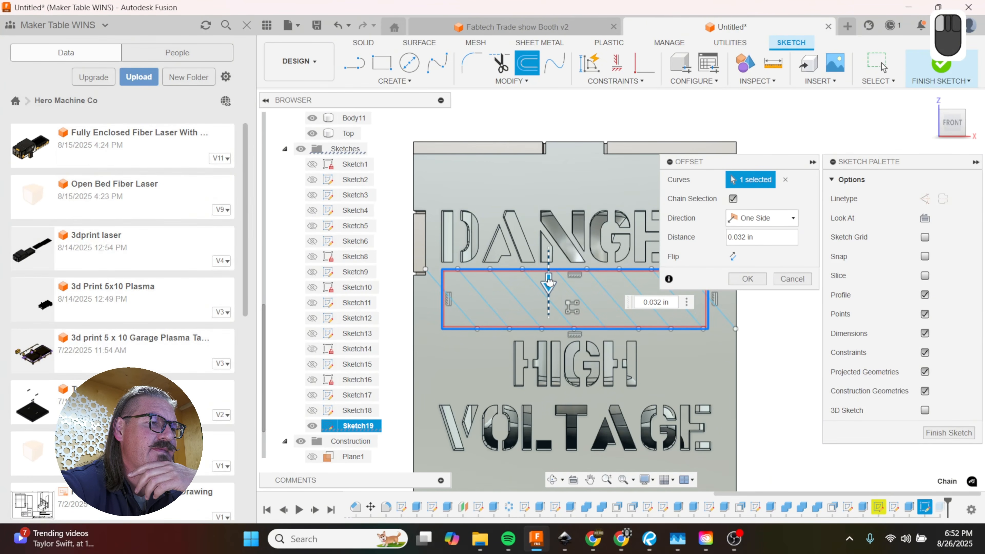
drag(549, 284, 550, 284)
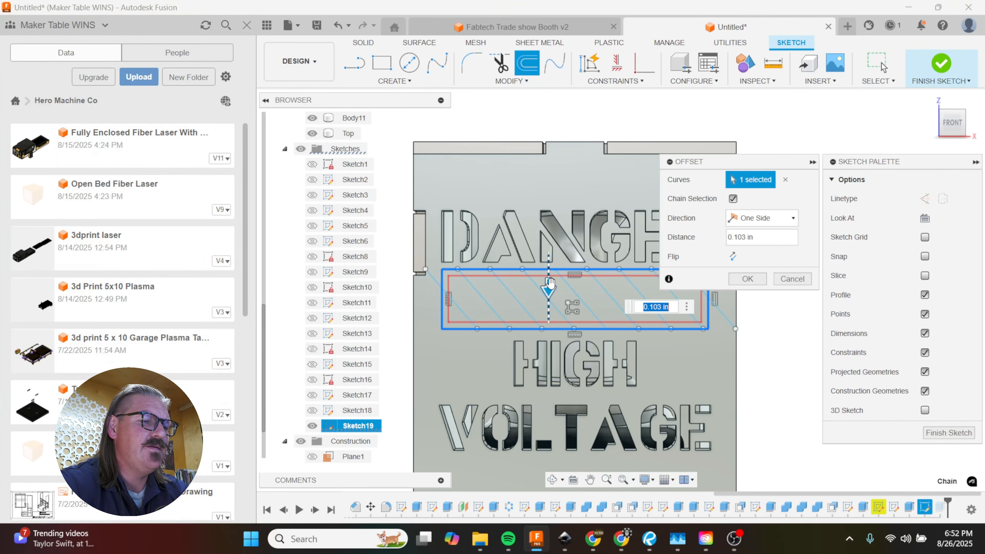
text(.1)
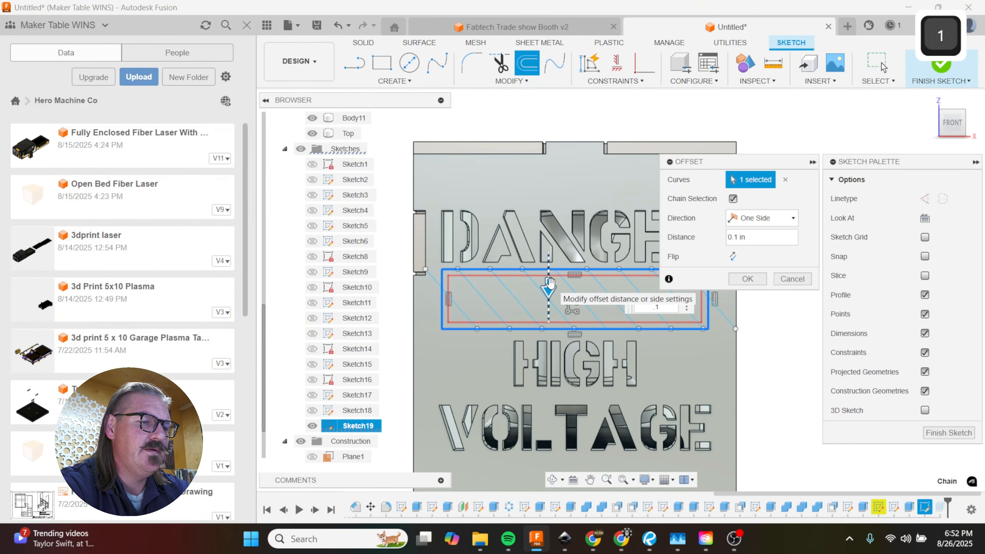
key(Return)
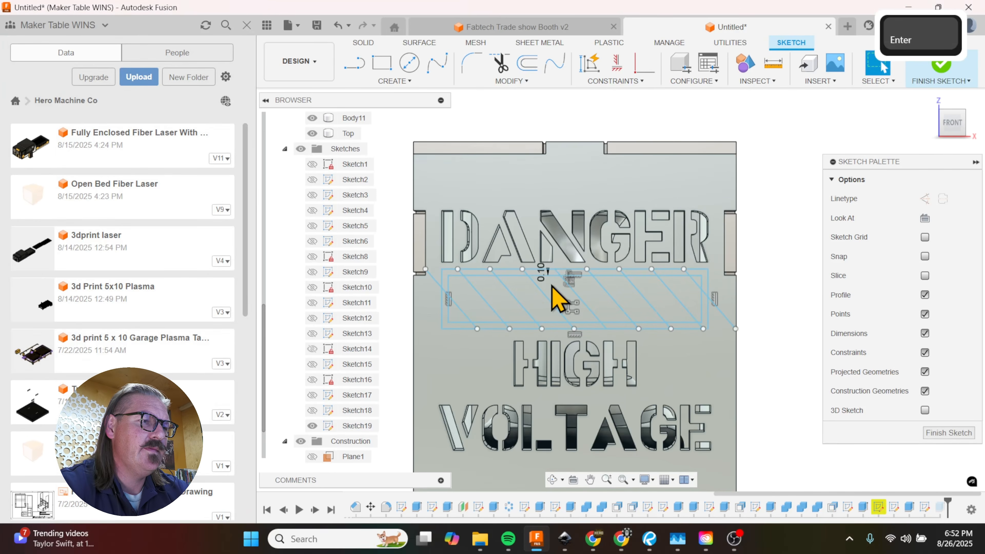
key(o)
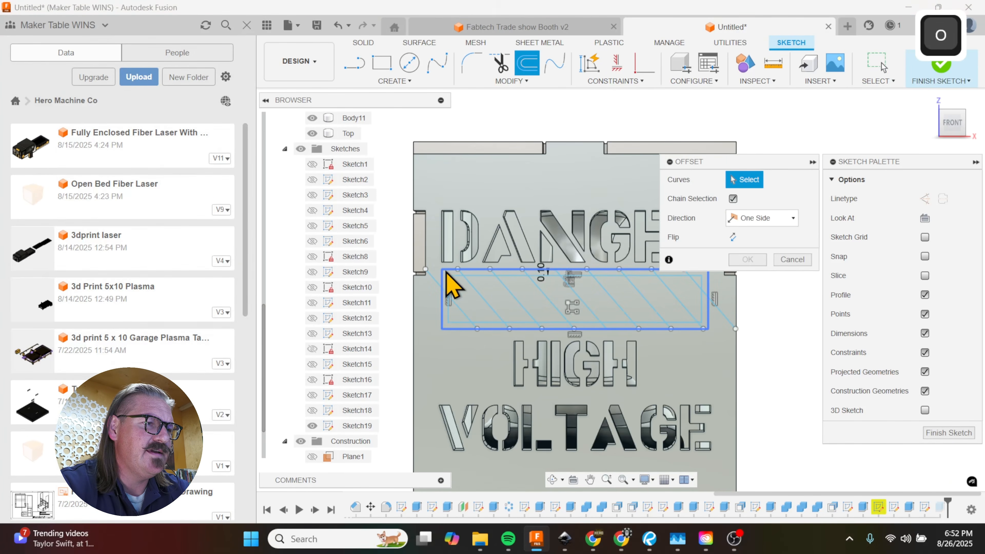
click(445, 273)
drag(445, 273, 444, 274)
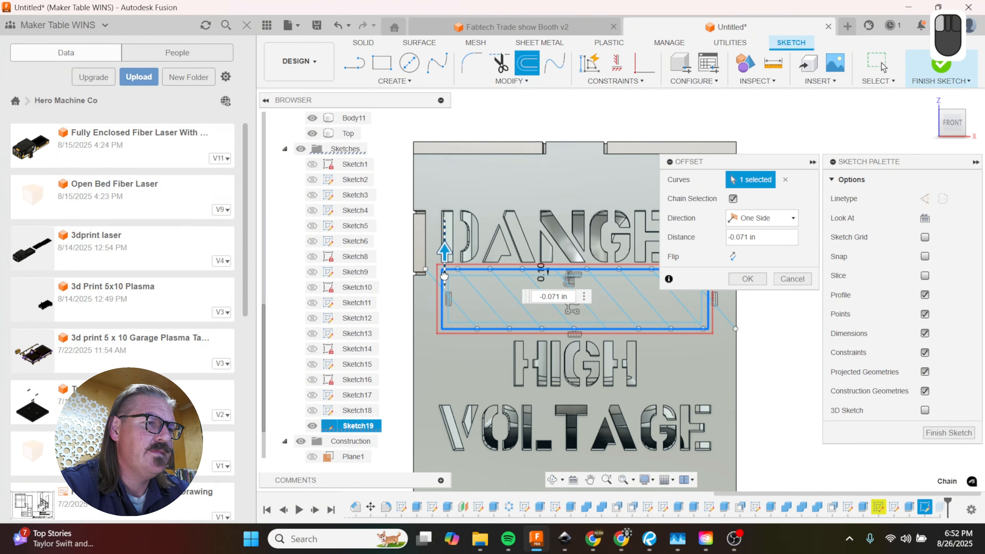
drag(444, 274, 445, 275)
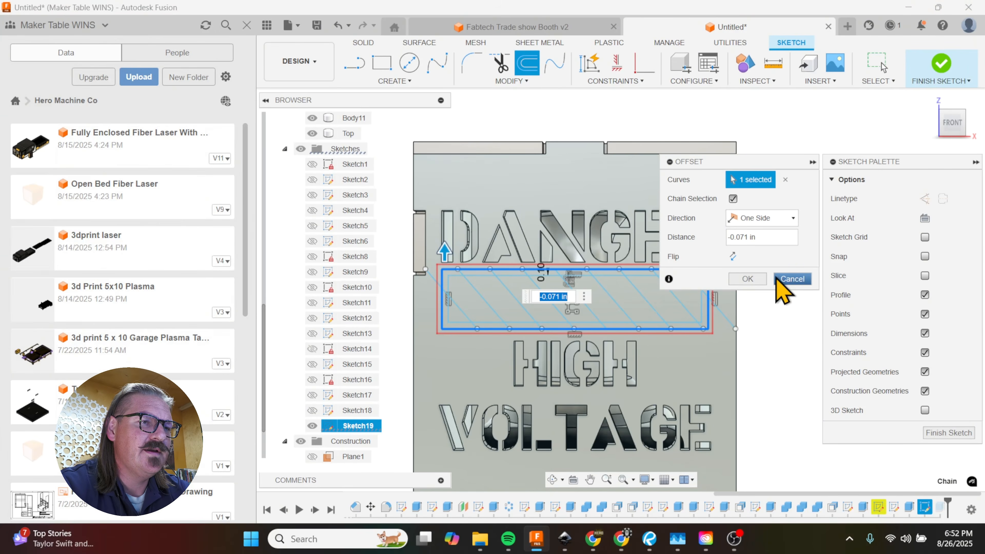
click(783, 283)
Step: Offset the outer rectangle around the stripes inward again by 0.202 in
scroll(697, 341, up, 3)
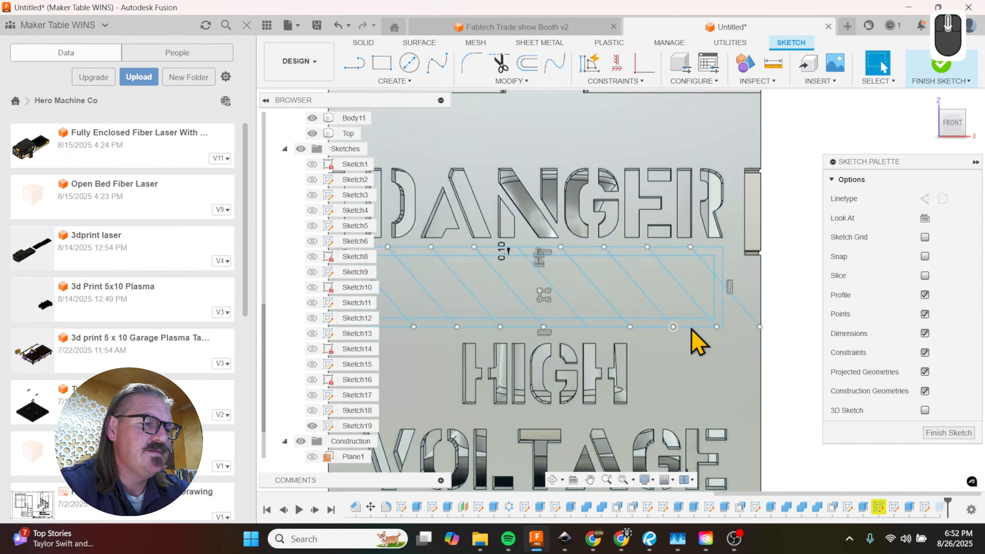
key(o)
click(707, 328)
scroll(709, 324, down, 1)
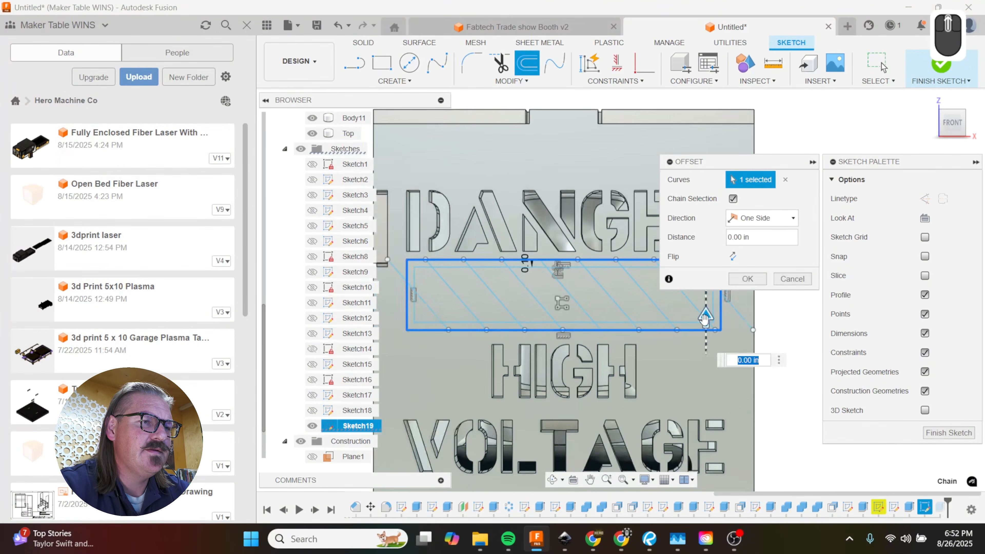
drag(697, 307, 692, 300)
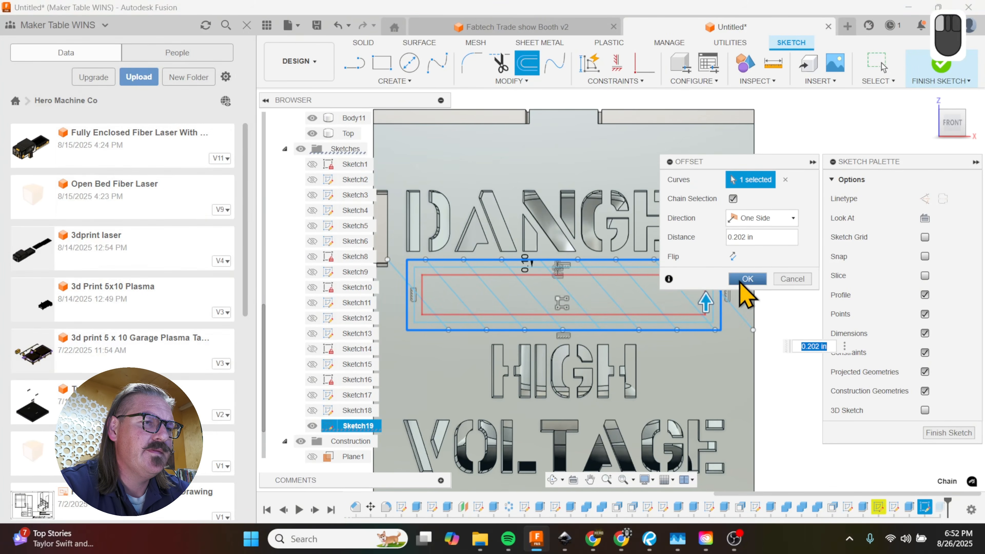
click(747, 279)
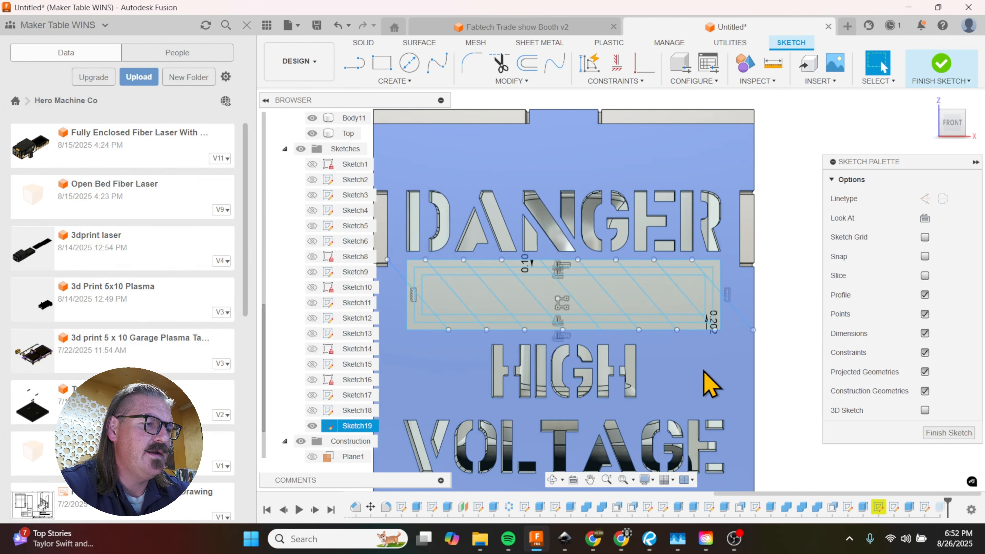
Step: Start an extrusion of alternating stripe profiles inside the innermost rectangle, beginning with the small corner triangle at its left end
mouse_move(708, 379)
shift+middle_down()
mouse_move(726, 359)
mouse_move(579, 268)
shift+middle_up()
key(e)
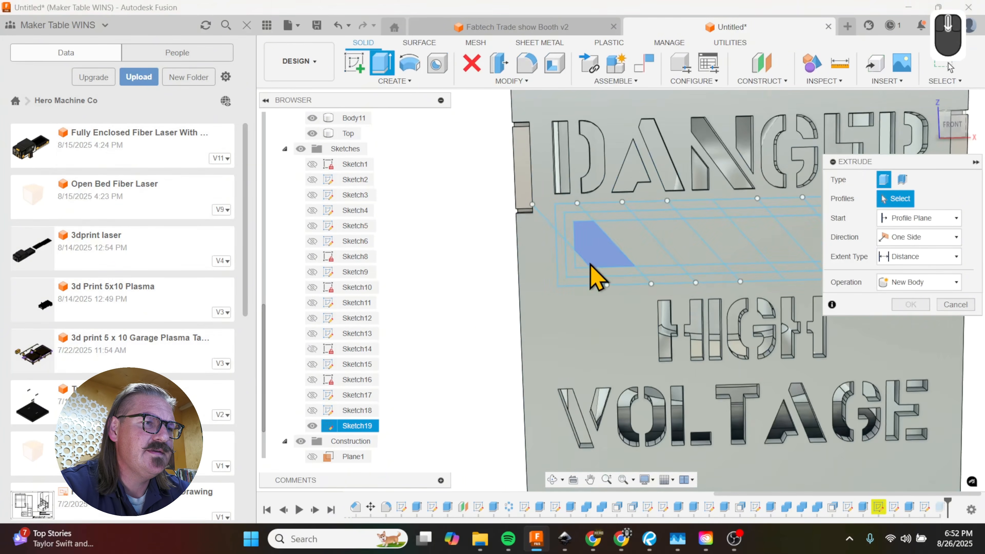
click(585, 265)
click(654, 252)
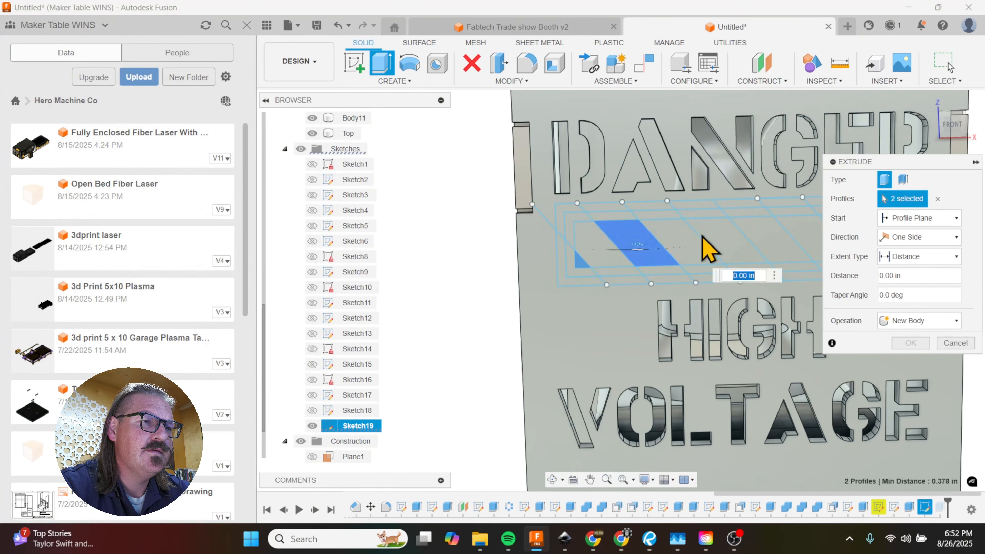
scroll(709, 264, down, 2)
click(805, 242)
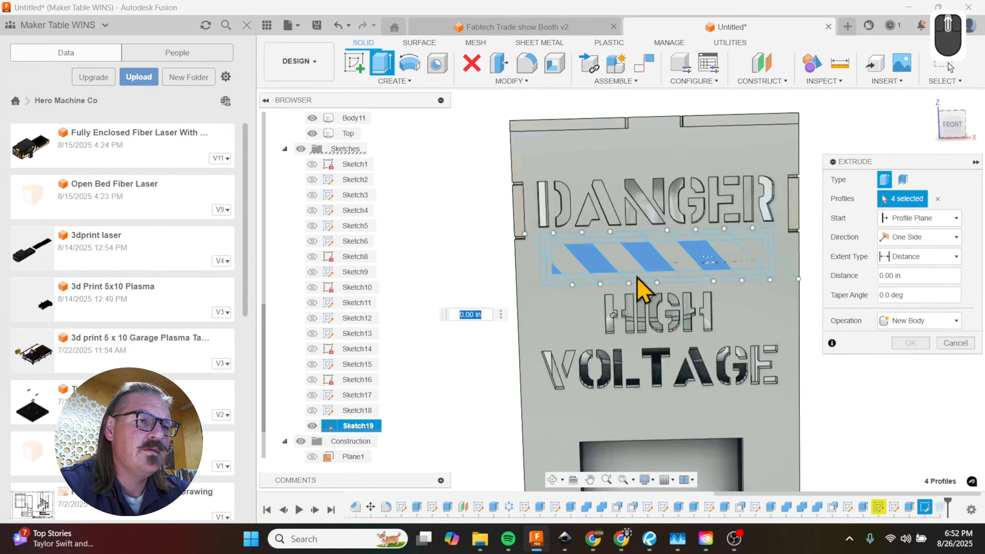
scroll(693, 278, up, 3)
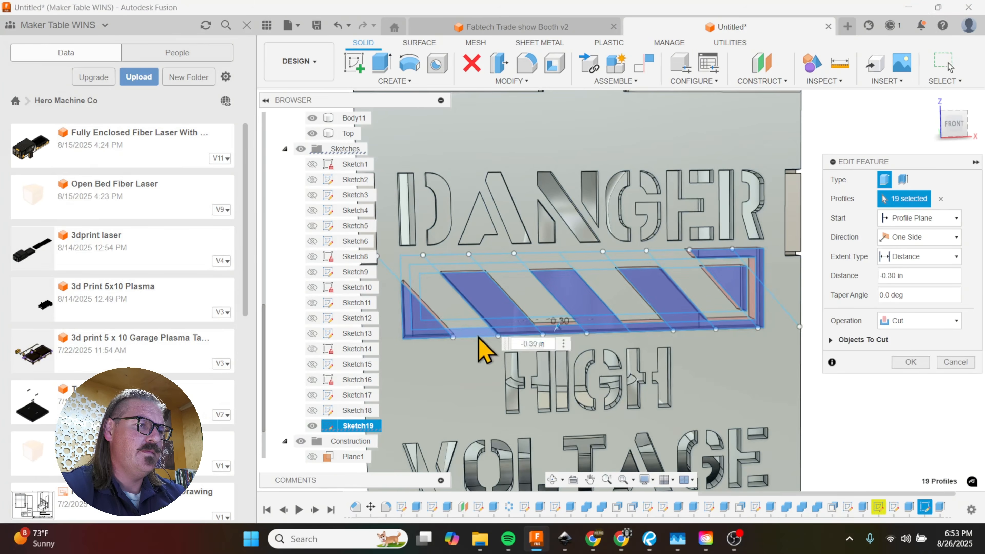
Step: Add the left and upper frame band profiles around the stripes to the -0.30 in cut
click(402, 280)
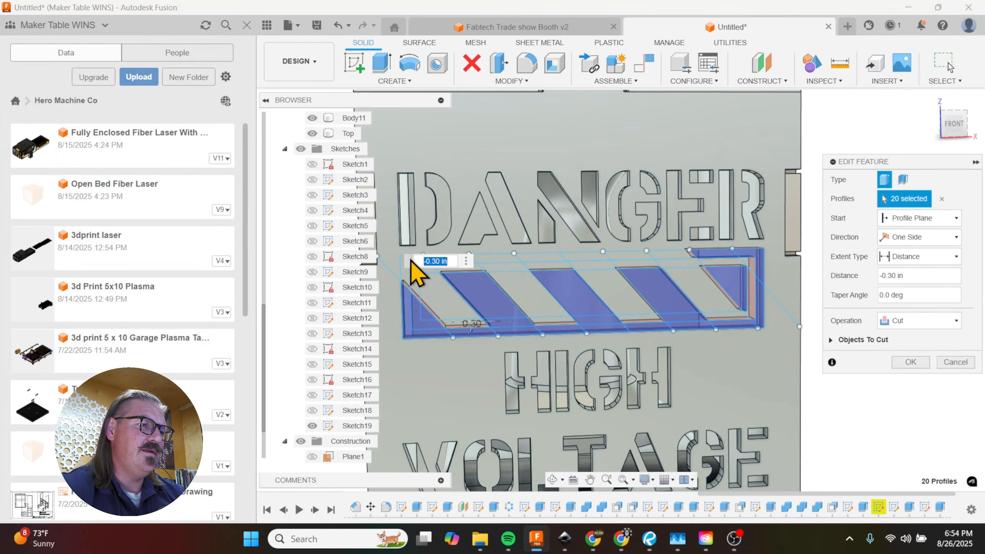
scroll(401, 271, up, 3)
click(403, 273)
click(481, 250)
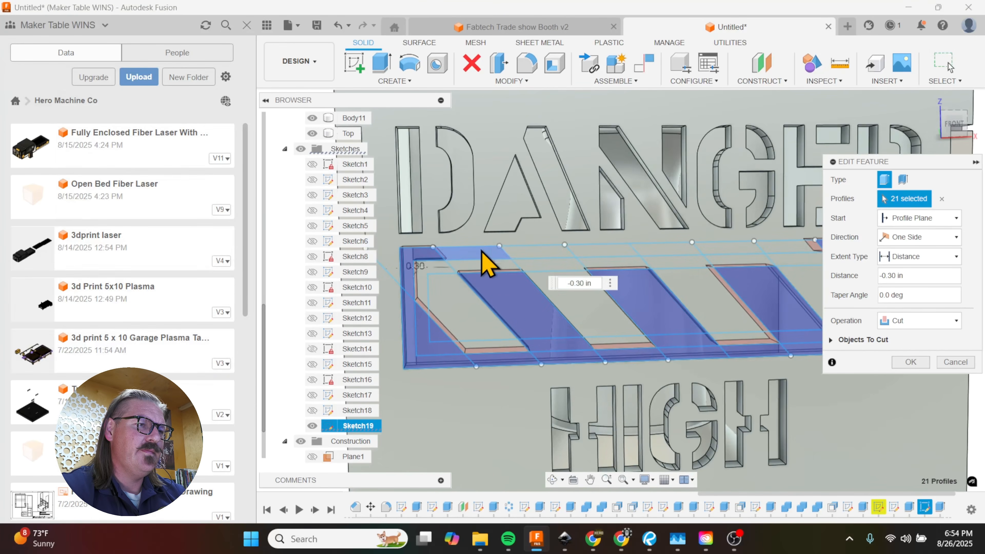
click(535, 252)
click(660, 252)
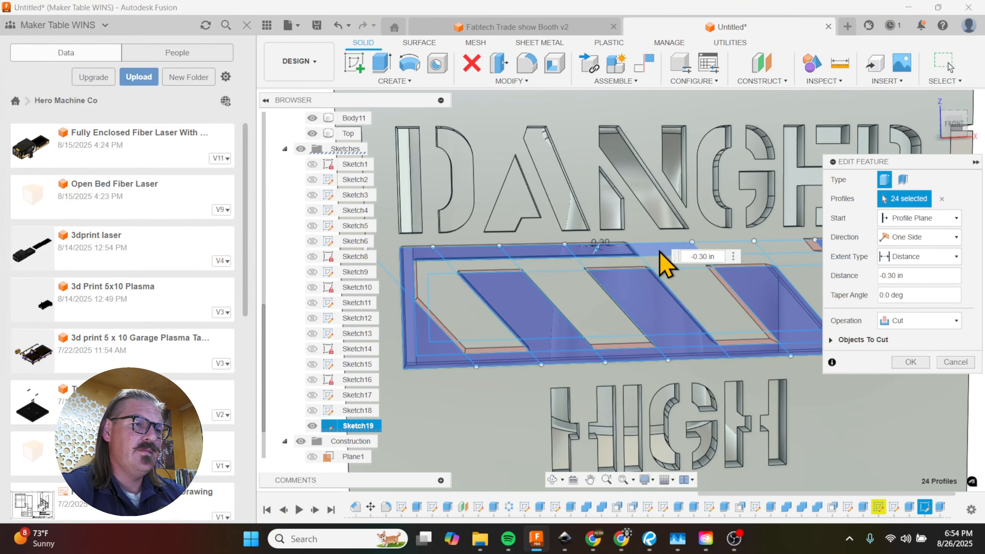
click(682, 251)
click(726, 249)
click(778, 249)
scroll(466, 253, up, 2)
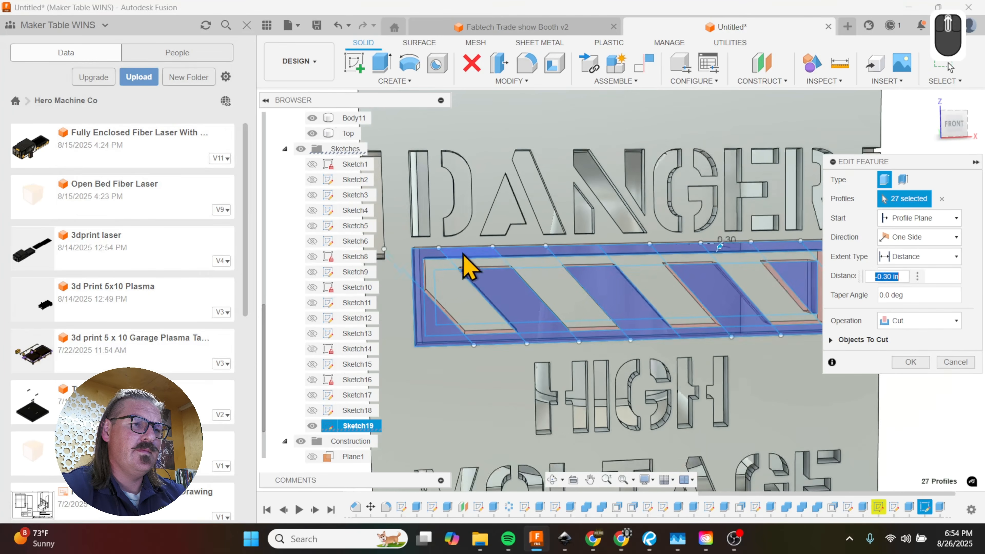
Step: Remove the small profiles linking the stripes and corner triangle to the frame band from the selection and apply the -0.30 in cut
scroll(557, 326, down, 1)
click(557, 327)
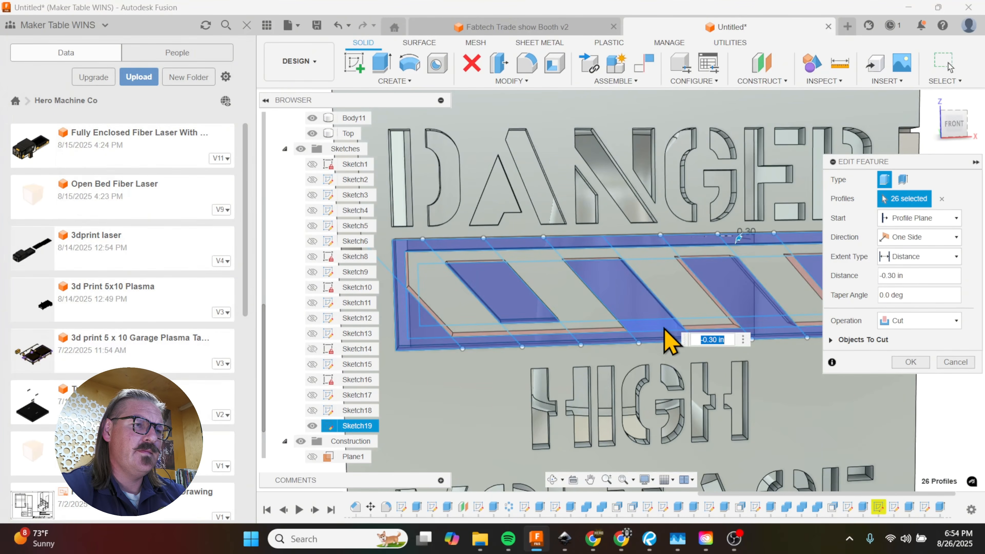
click(721, 328)
click(761, 325)
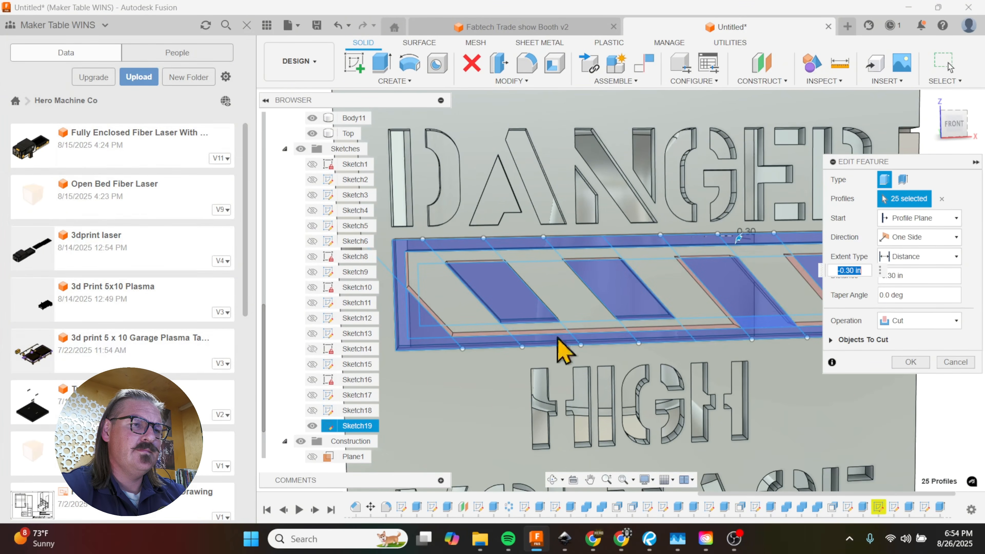
scroll(483, 332, up, 3)
scroll(699, 334, down, 1)
shift+middle_drag(749, 361, 787, 348)
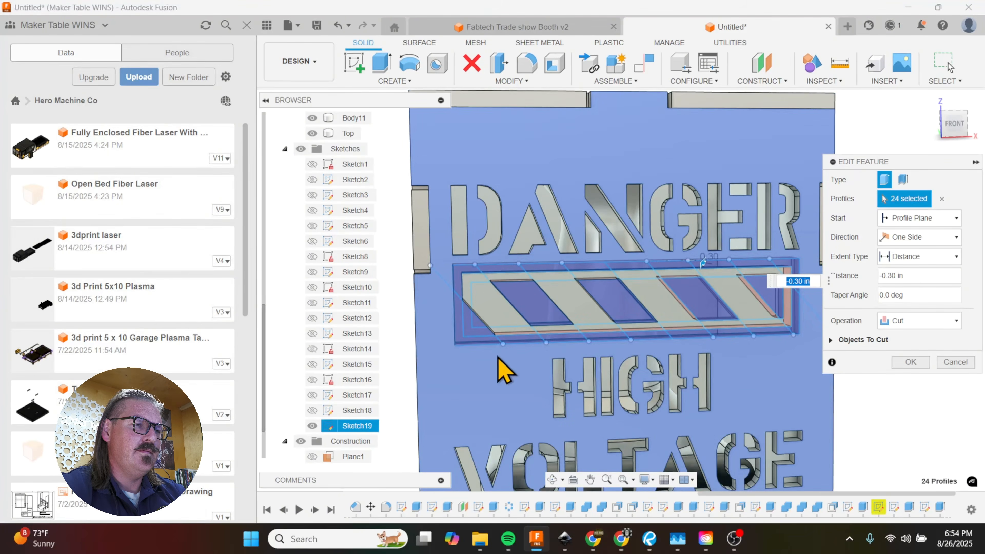
scroll(468, 349, down, 1)
click(479, 332)
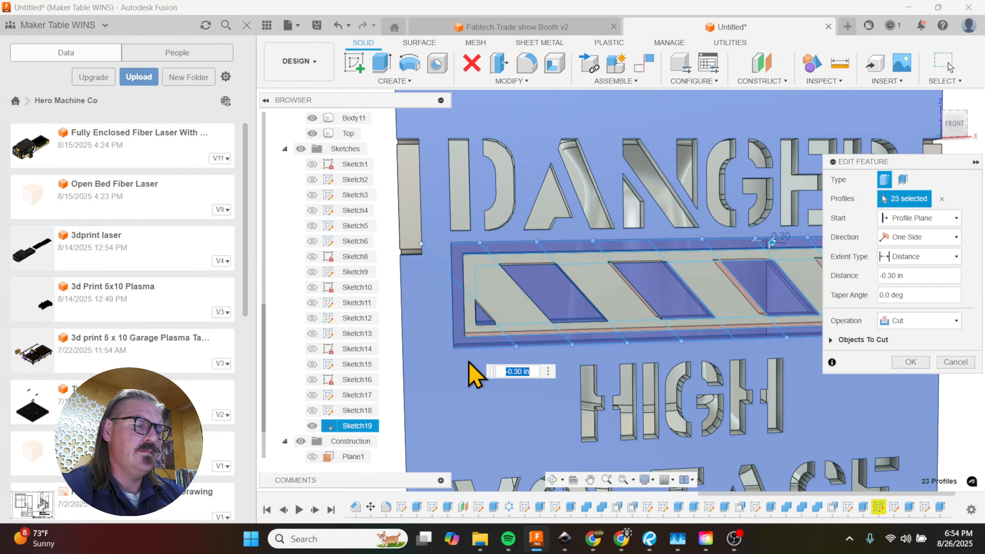
scroll(473, 365, up, 2)
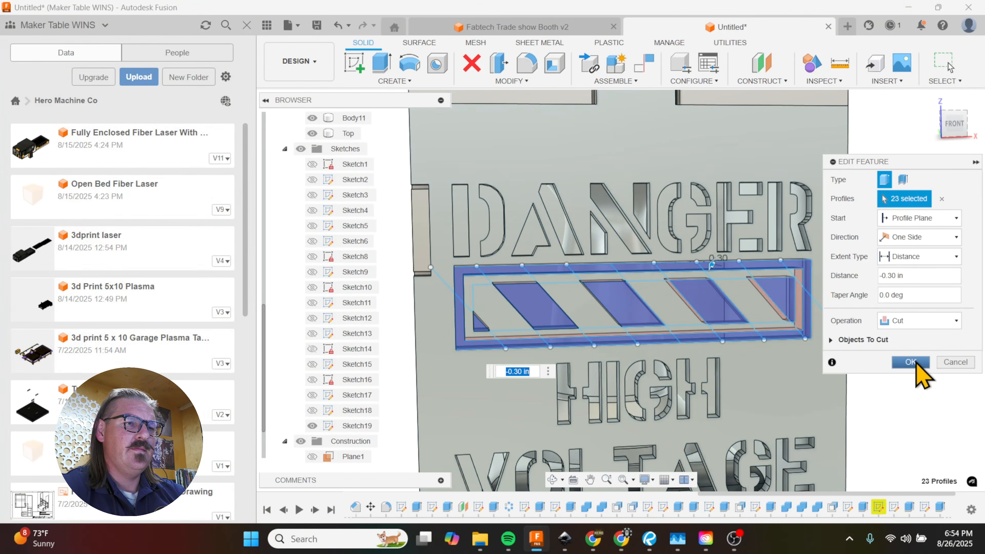
click(912, 362)
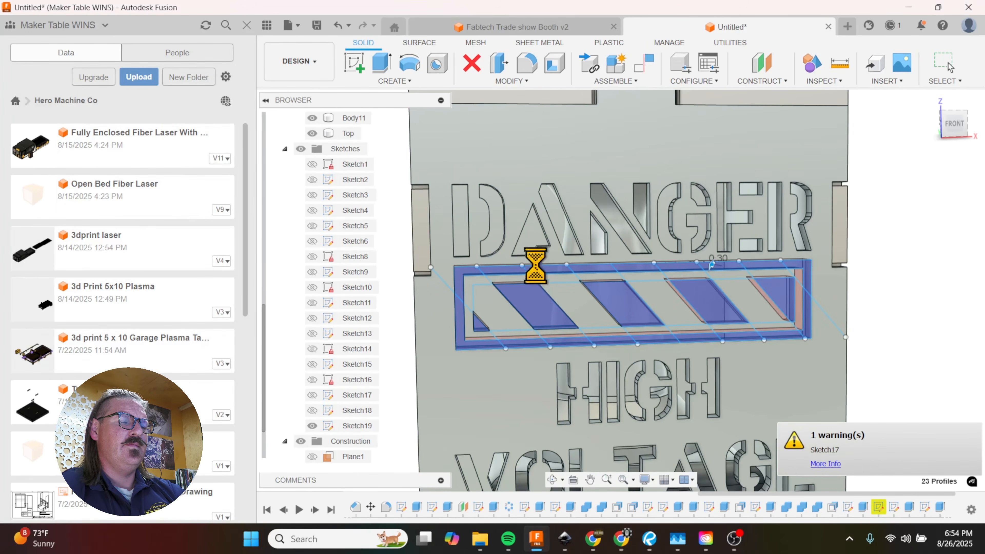
Step: Hide the stripe sketch and inspect the hazard-stripe piece inside the frame cut by selecting its face
scroll(549, 253, up, 3)
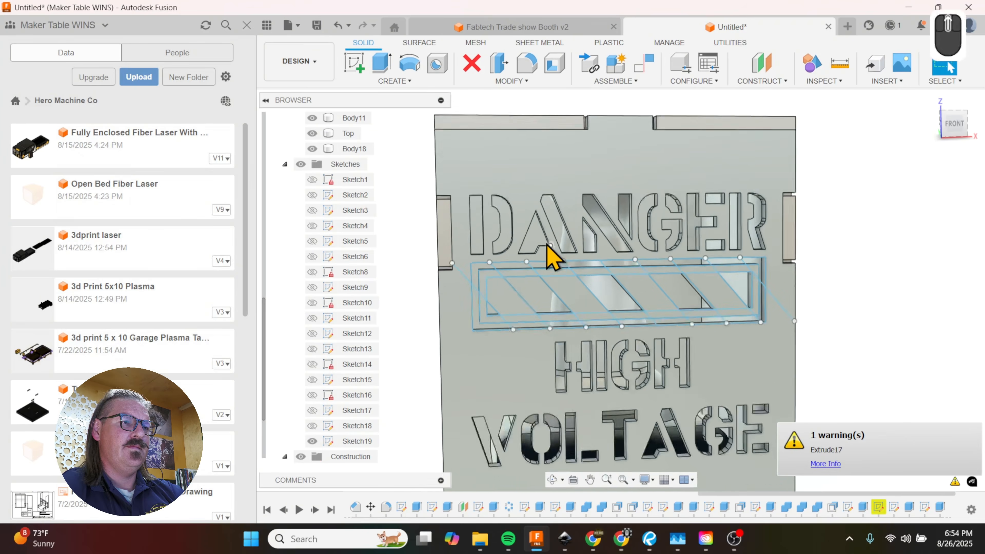
shift+middle_drag(772, 322, 590, 366)
scroll(329, 411, down, 1)
click(312, 411)
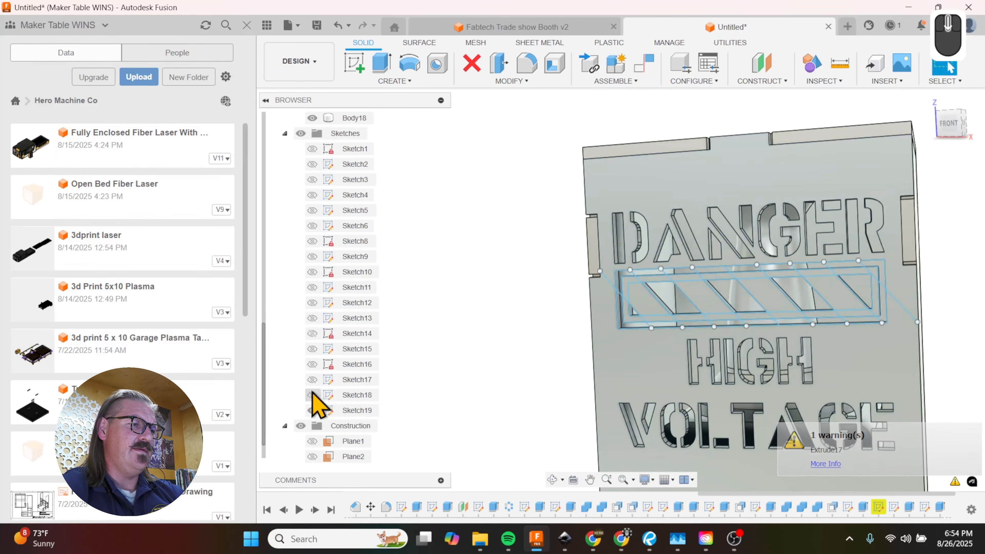
mouse_move(625, 358)
shift+middle_down()
mouse_move(676, 360)
mouse_move(629, 356)
shift+middle_up()
scroll(603, 358, up, 4)
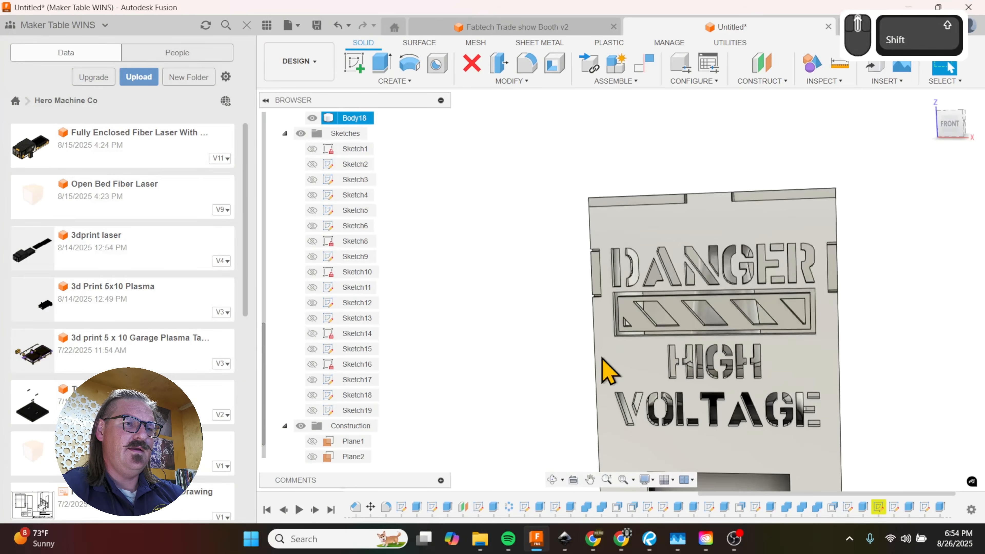
scroll(704, 329, down, 3)
scroll(704, 328, down, 2)
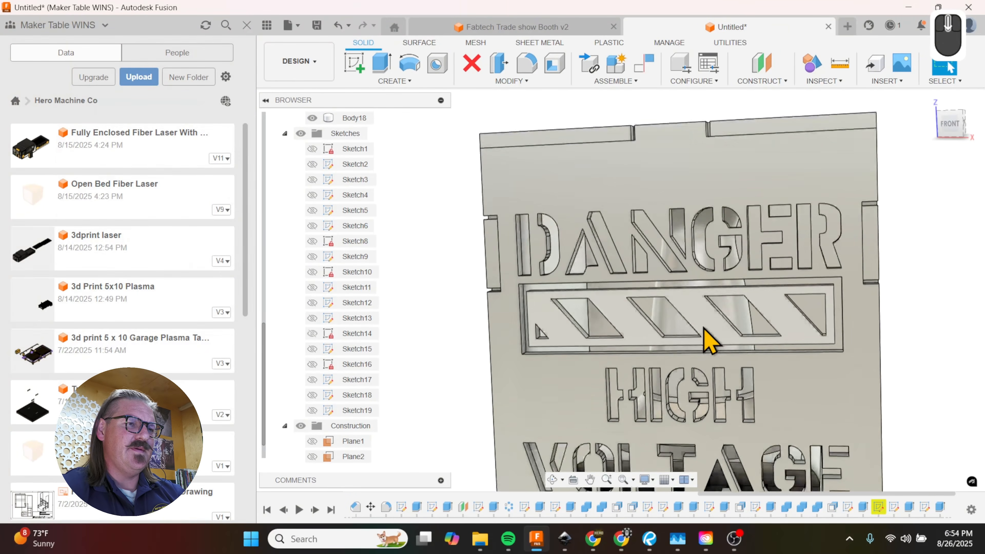
click(694, 317)
shift+middle_drag(728, 335, 538, 327)
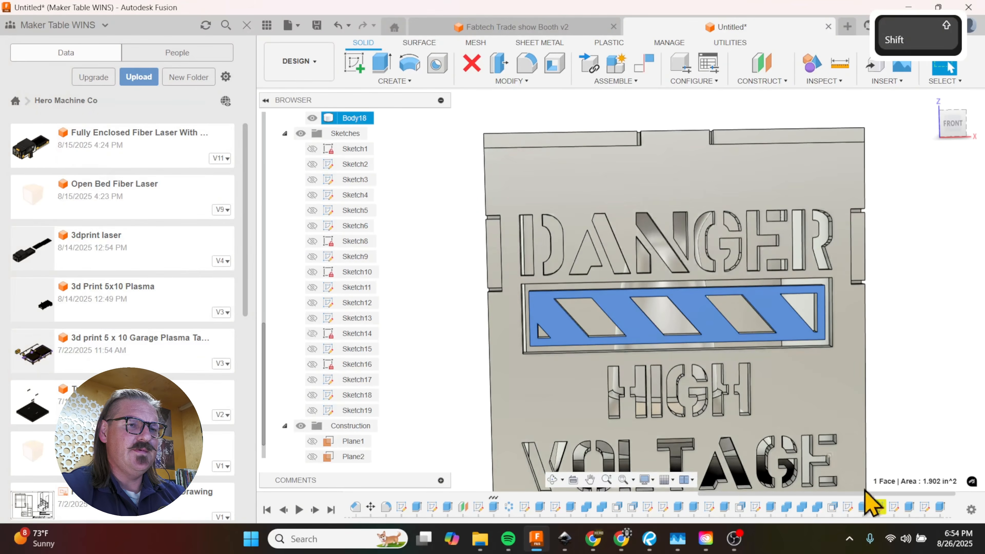
Step: Reopen the stripe cut and exclude one upper and one lower frame band profile near the middle from the selection
double_click(926, 507)
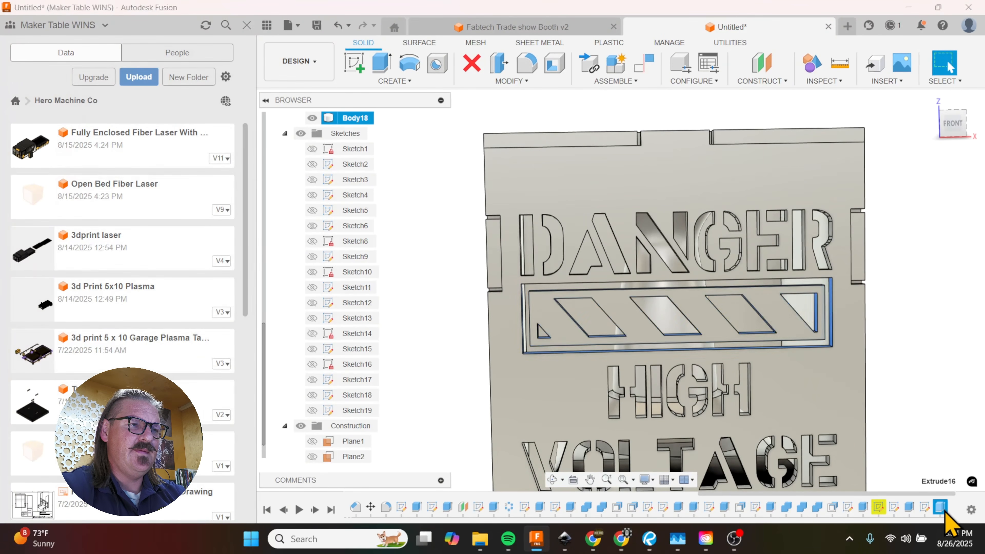
scroll(504, 331, up, 5)
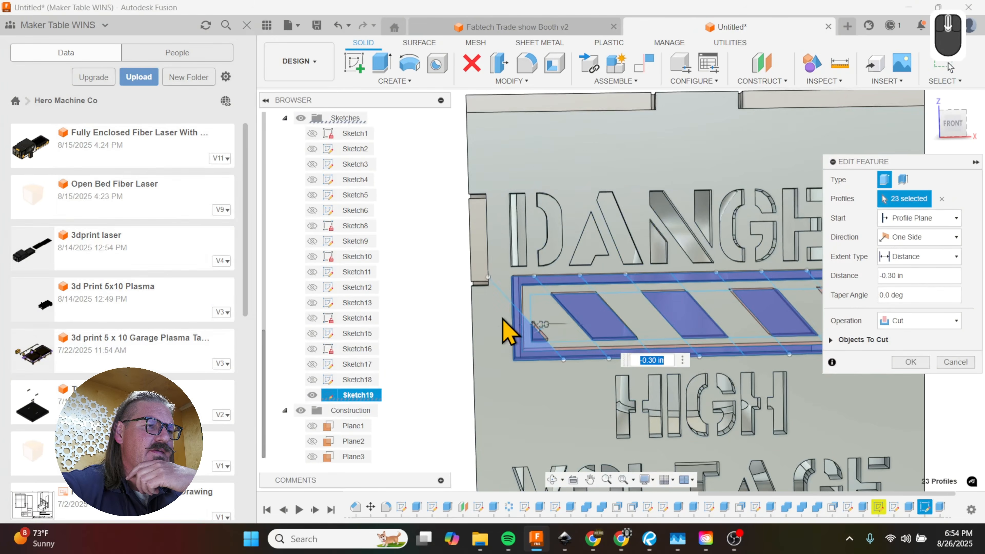
click(524, 274)
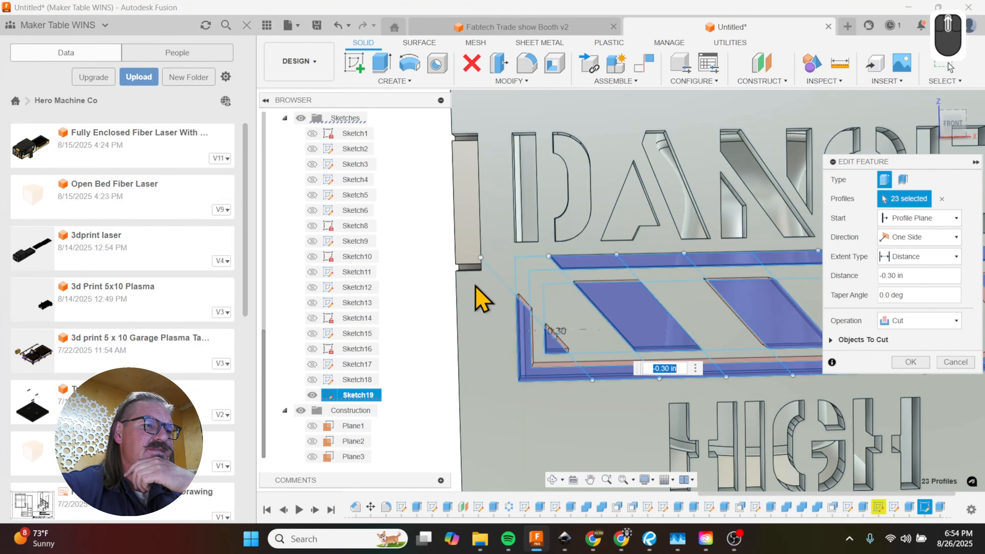
scroll(480, 293, down, 3)
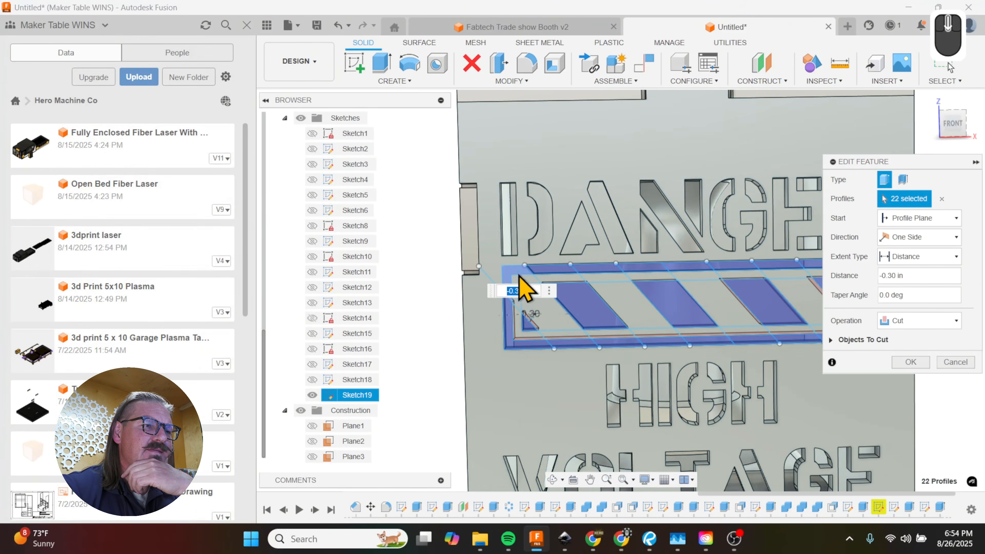
click(521, 276)
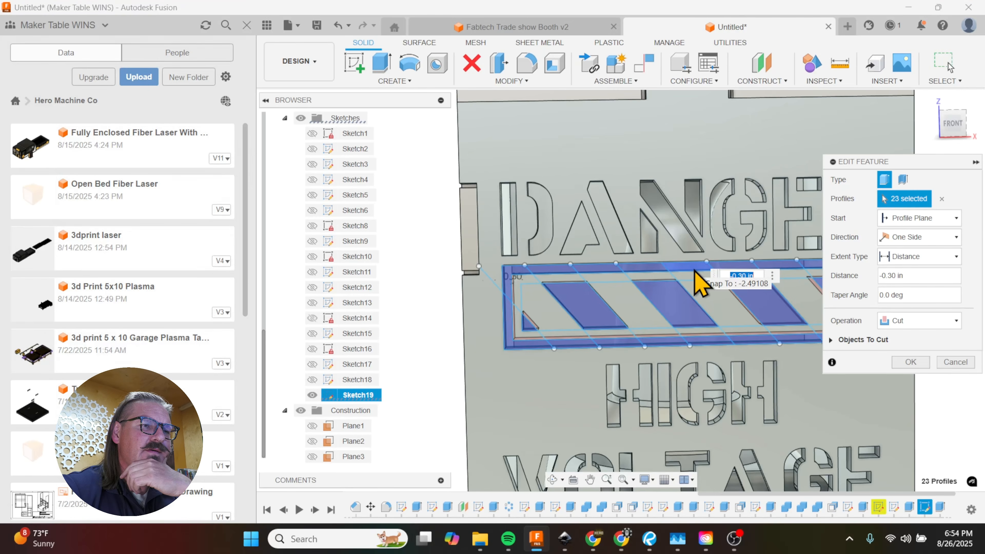
click(759, 341)
scroll(486, 321, down, 2)
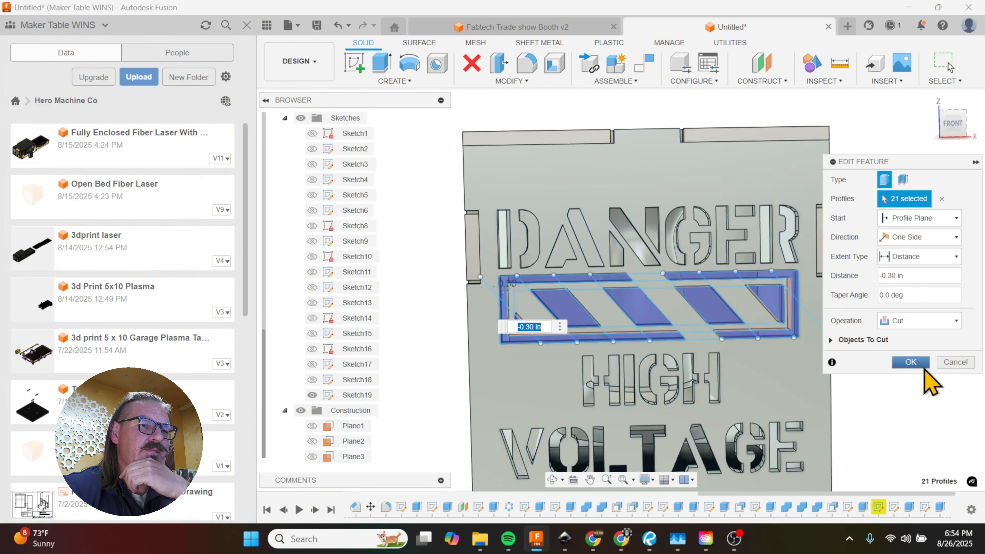
click(922, 366)
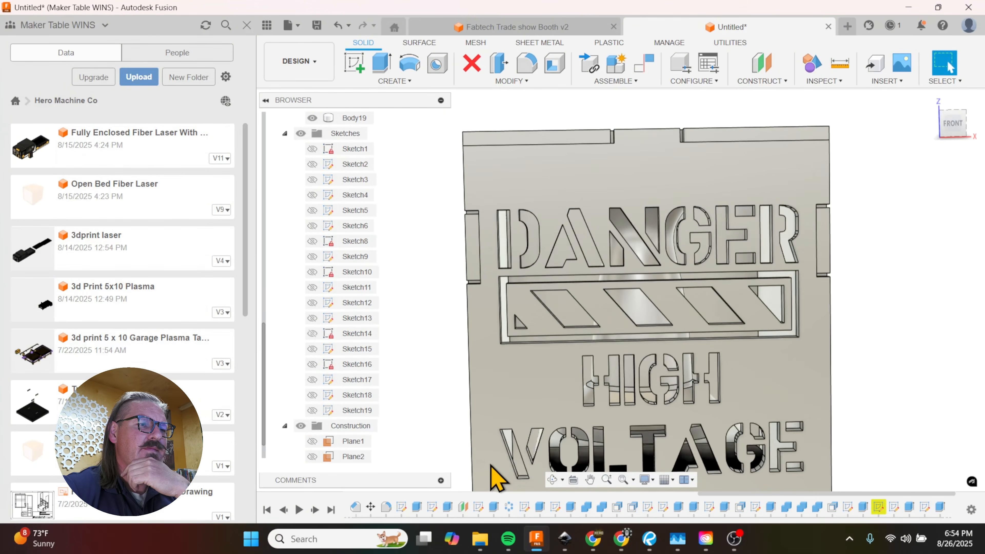
Step: Recheck the profiles selected in the stripe cut and inspect the frame groove around the stripes for connecting bridges
double_click(940, 507)
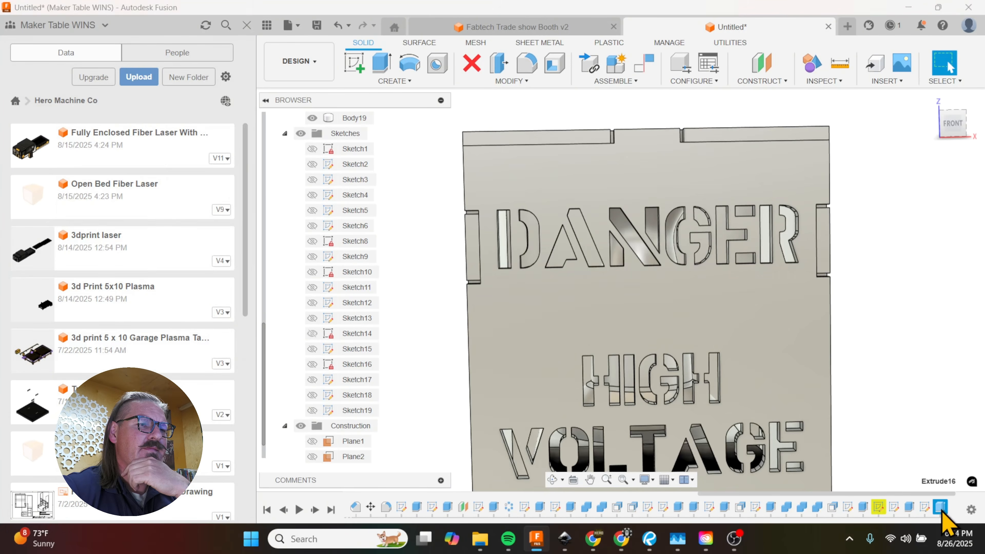
scroll(698, 337, up, 3)
scroll(684, 319, up, 2)
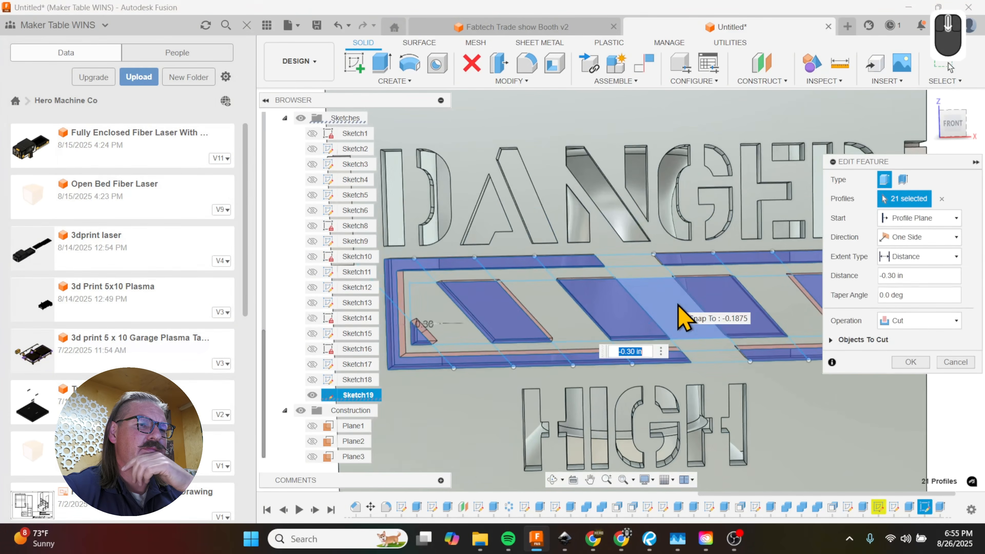
click(910, 363)
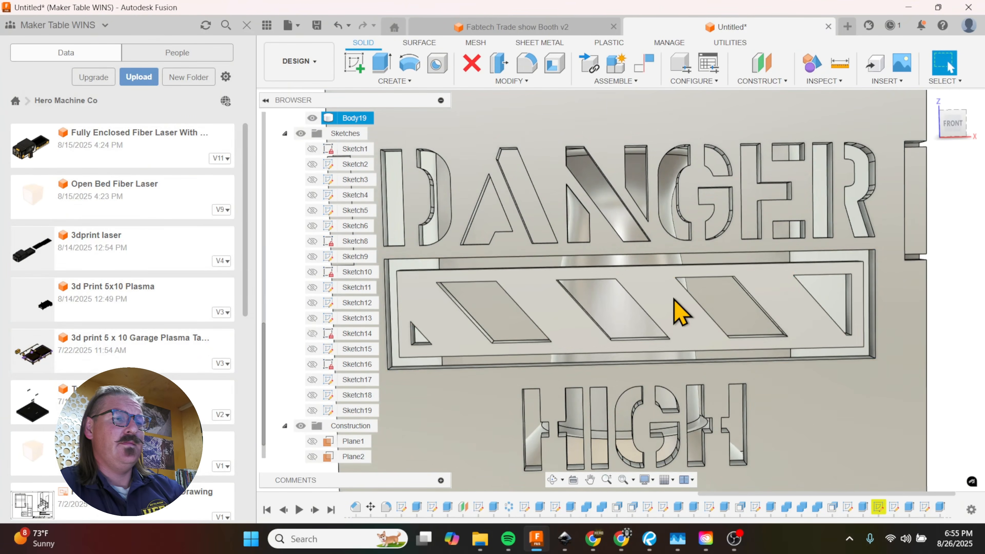
scroll(608, 269, down, 3)
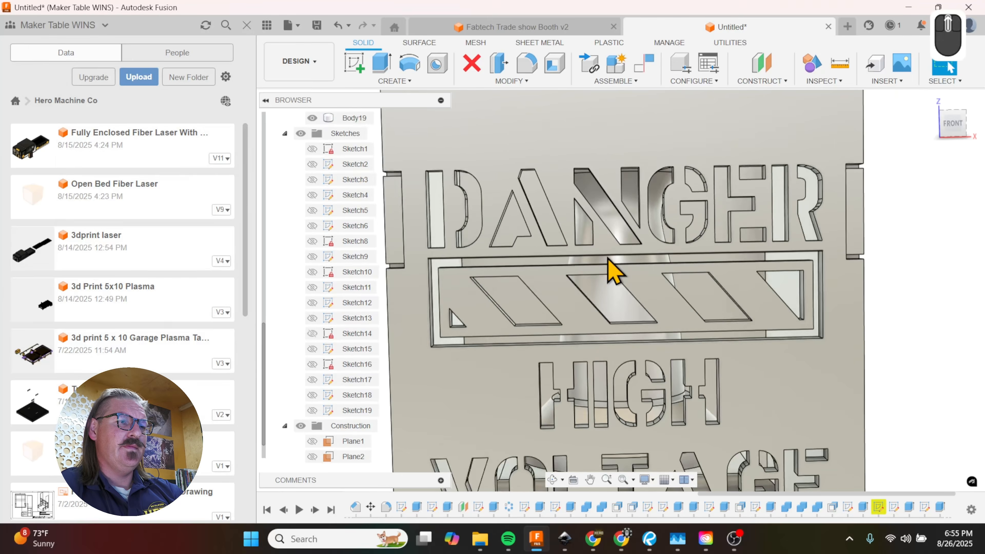
scroll(747, 311, up, 2)
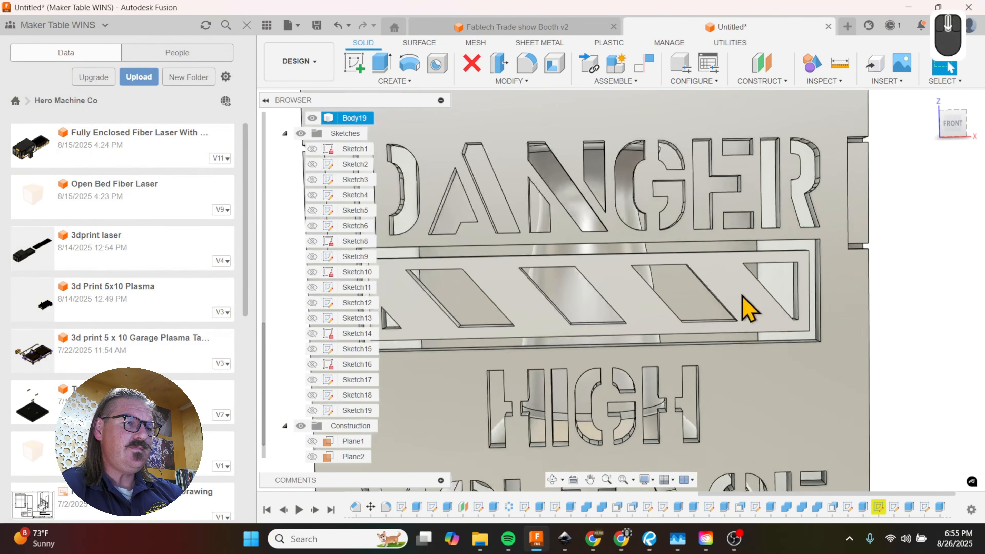
shift+middle_drag(772, 316, 630, 273)
Step: Start a new sketch on the front panel for rectangles at the stripe frame
click(567, 279)
key(r)
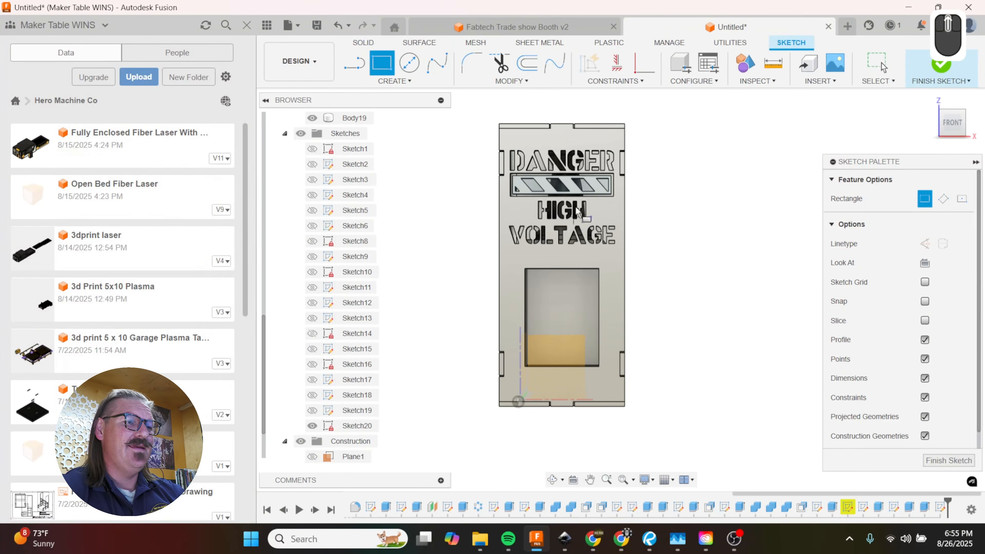
scroll(554, 182, up, 5)
scroll(554, 187, up, 3)
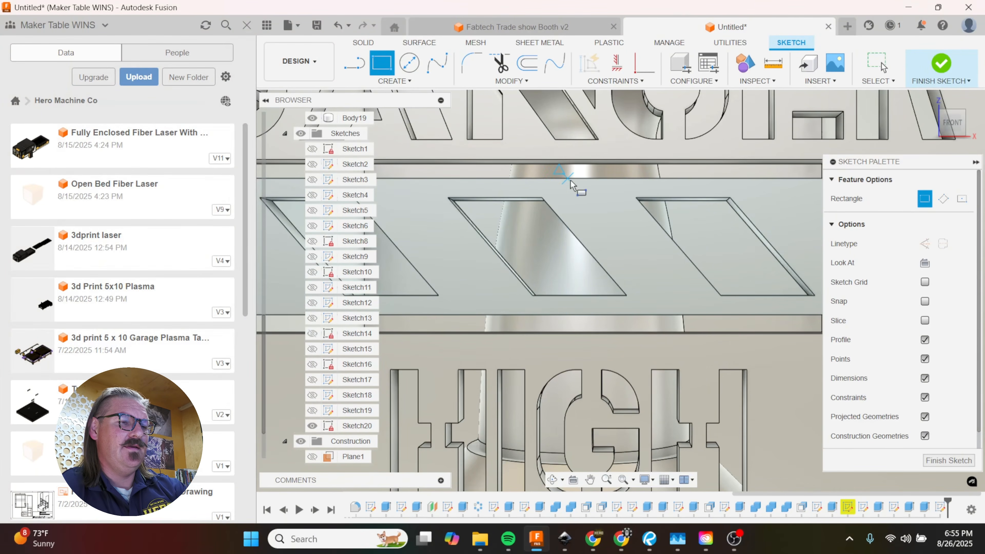
Step: Project the front panel's face outlines into the new sketch with the projection link enabled
key(p)
click(568, 166)
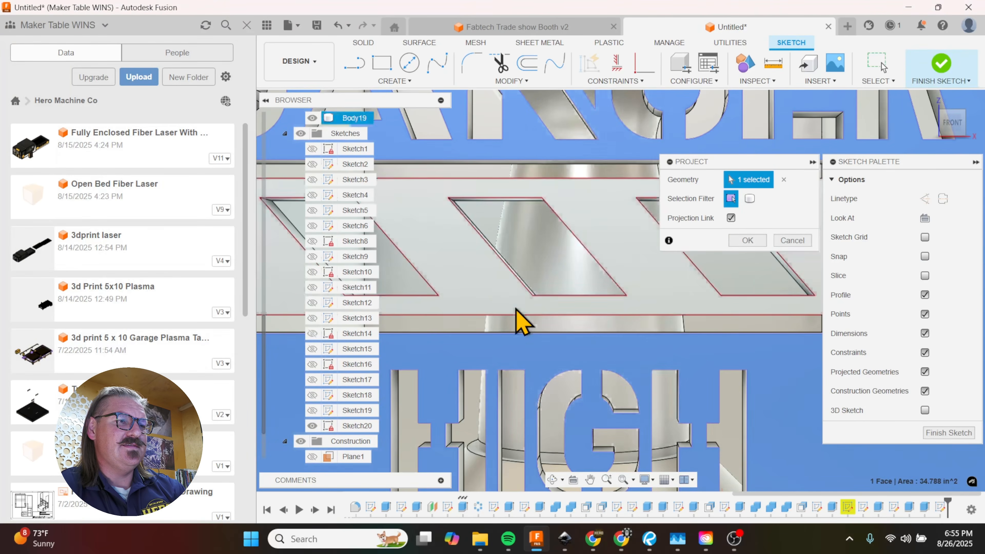
scroll(462, 326, down, 5)
scroll(566, 273, up, 5)
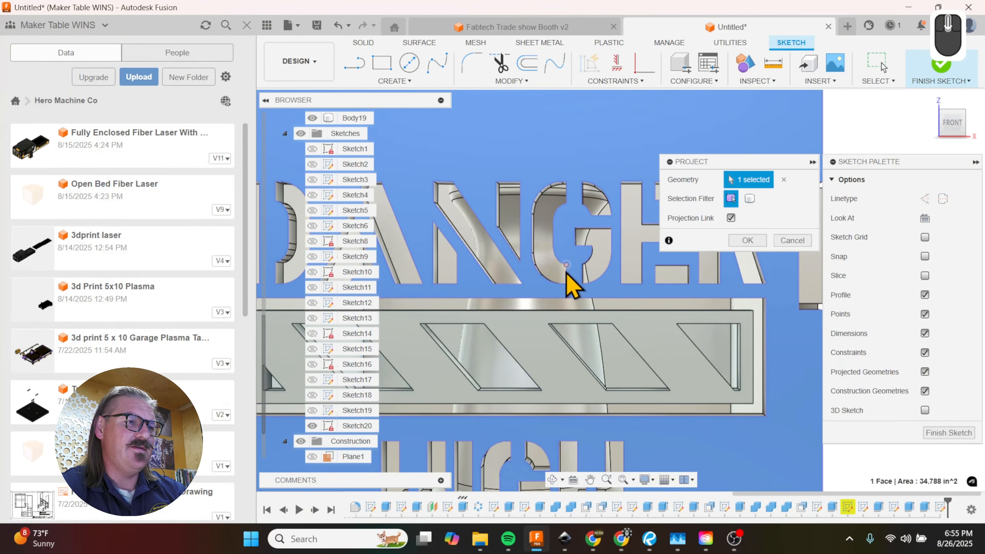
scroll(623, 279, down, 2)
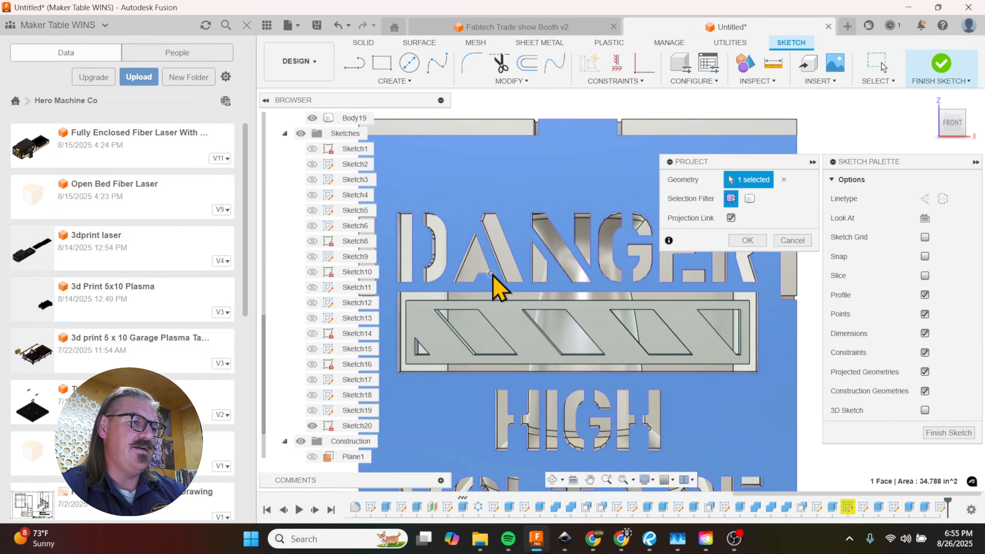
scroll(594, 308, down, 2)
scroll(550, 293, up, 5)
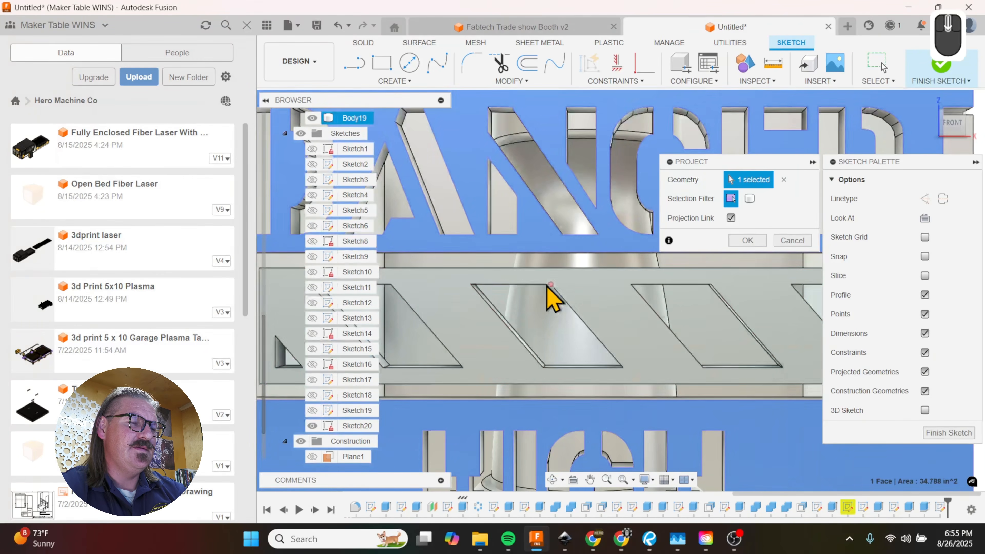
key(r)
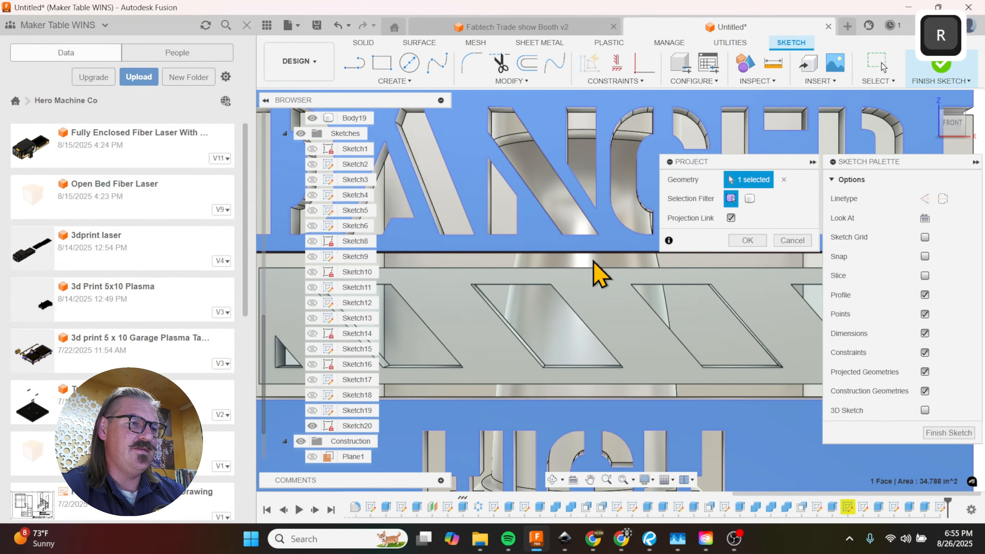
click(747, 240)
key(r)
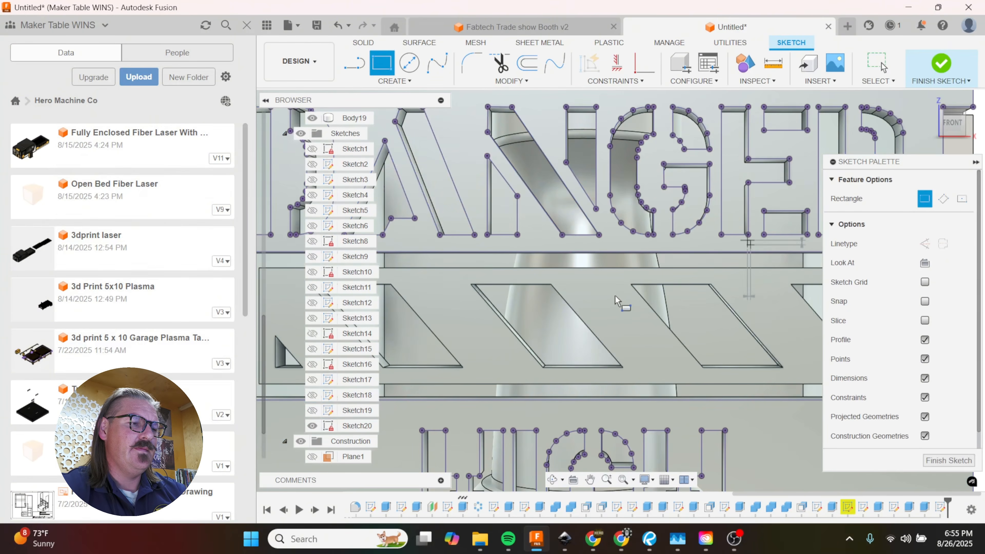
click(573, 252)
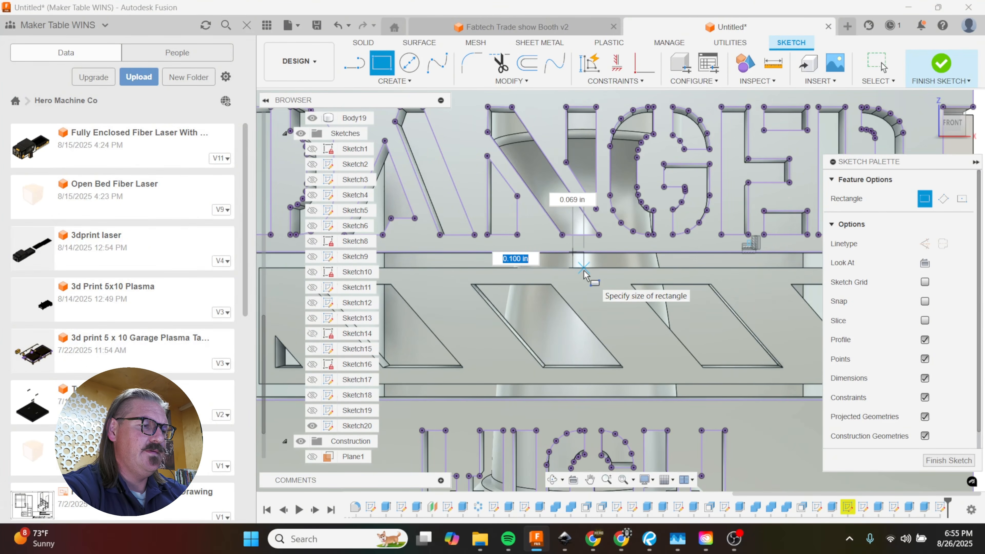
text(.05)
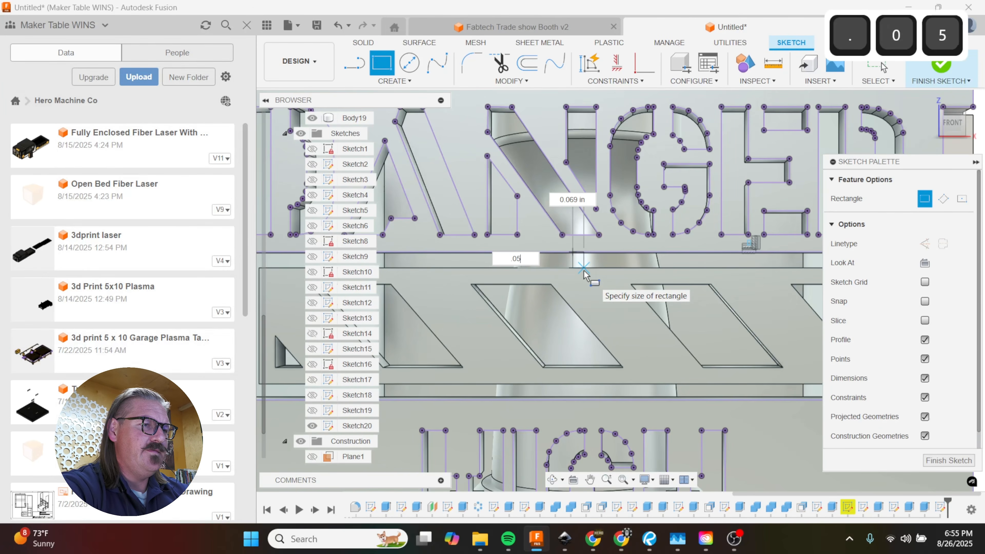
key(Tab)
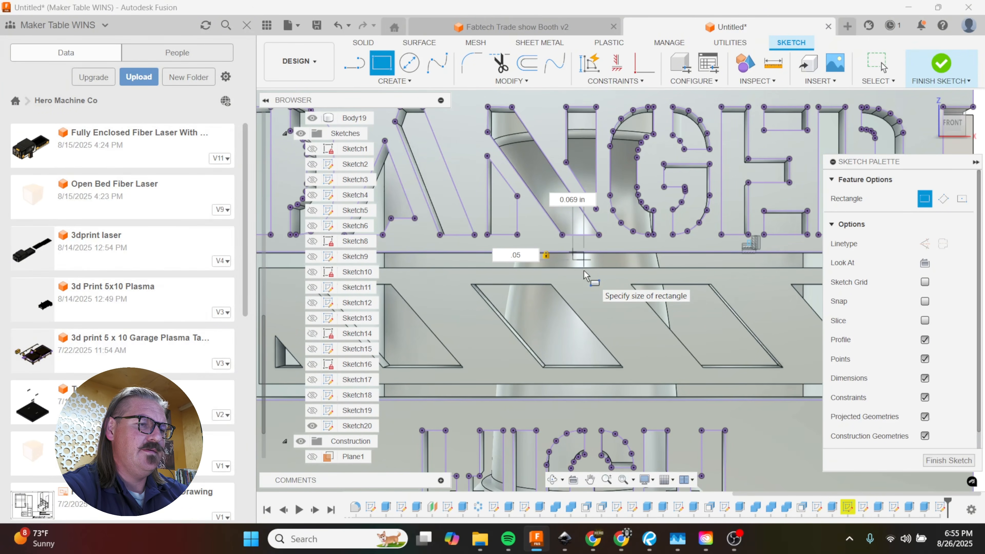
key(Escape)
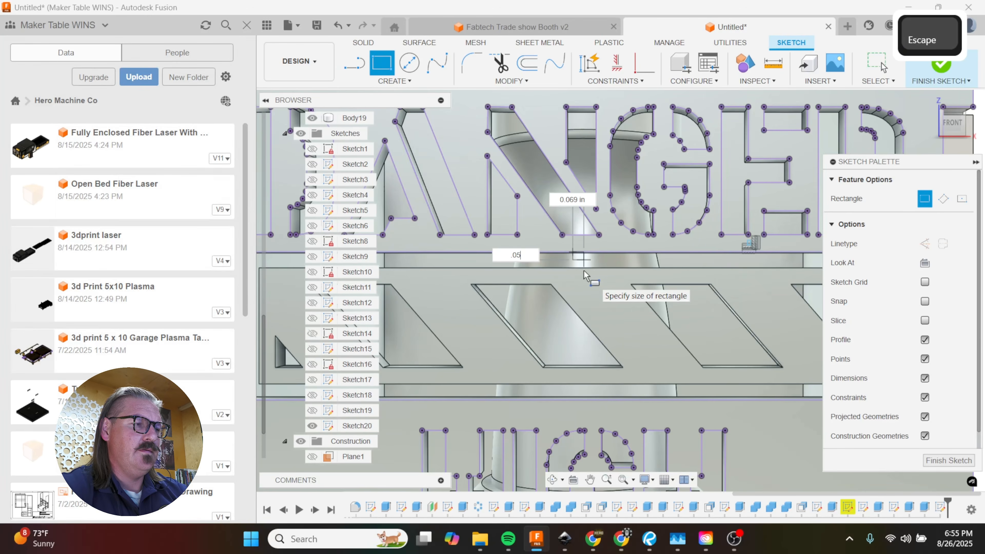
key(Escape)
Step: Draw two small rectangles spanning the upper and lower stripe frame grooves near the middle, each about 0.05 in wide and 0.1 in high
key(r)
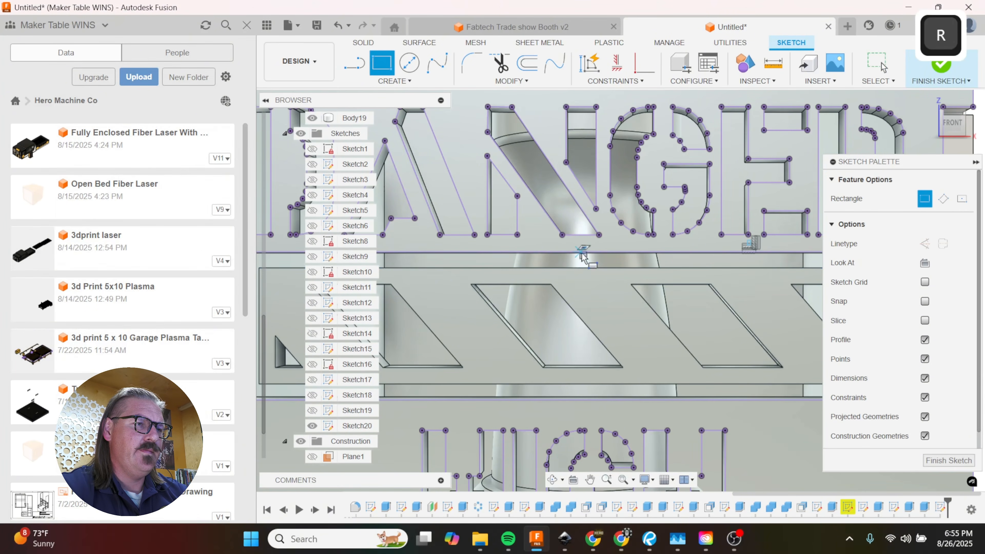
click(573, 252)
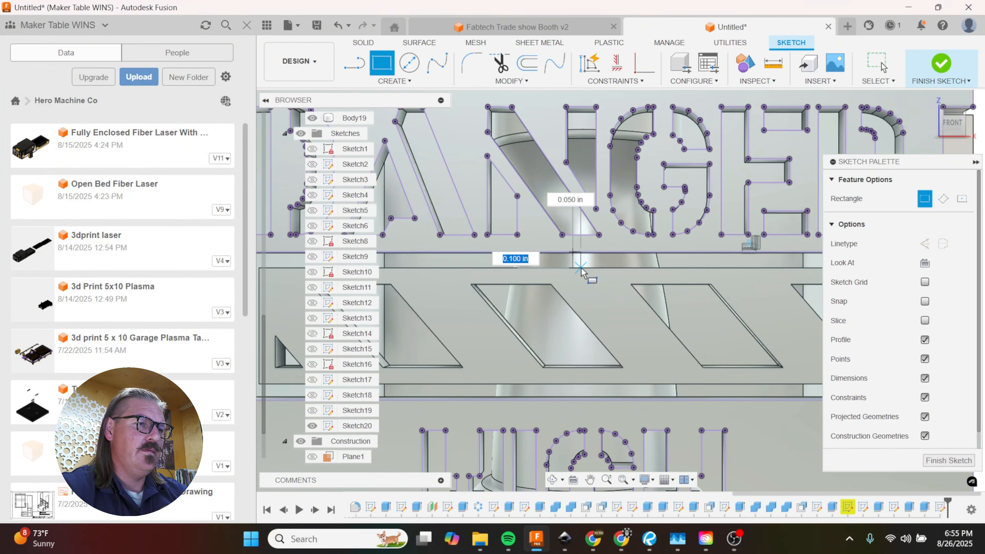
click(581, 268)
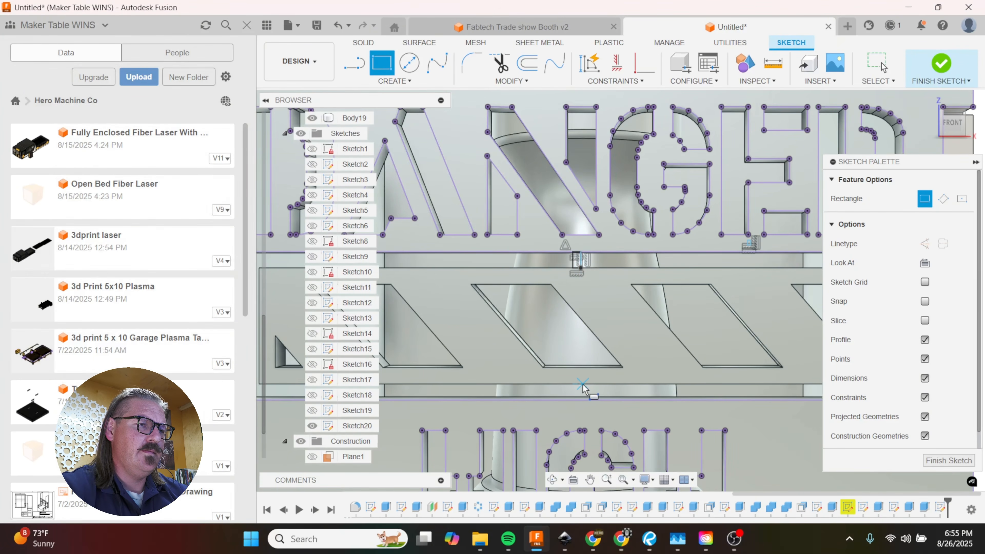
click(574, 396)
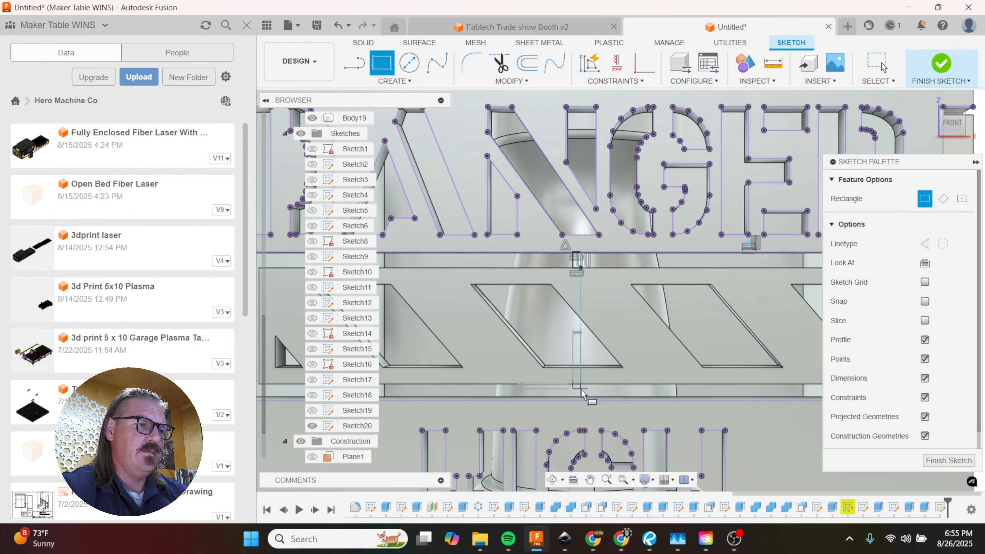
key(Return)
Step: Draw a vertical line about 0.17 in long downward from the inner corner of the upper rectangle as a mirror axis
key(l)
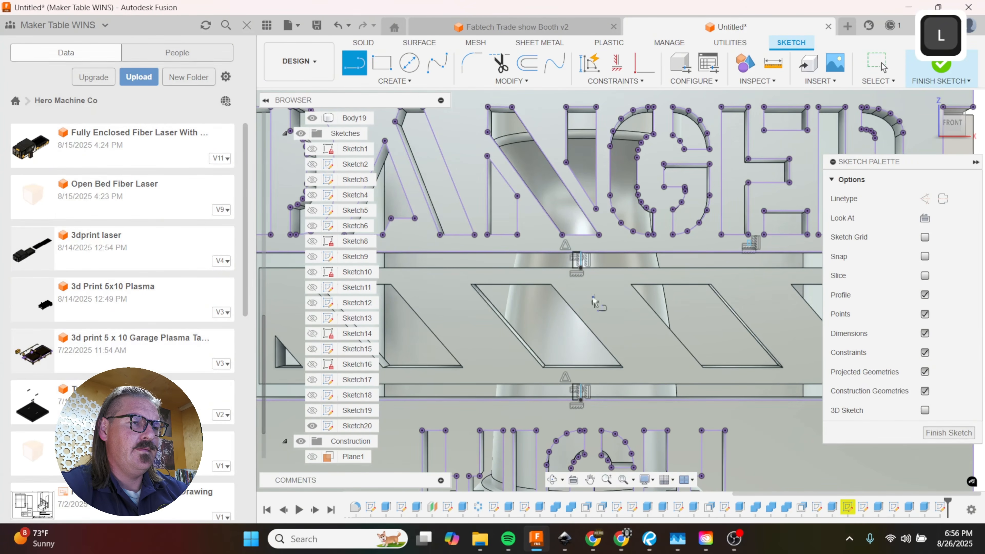
click(573, 272)
click(573, 296)
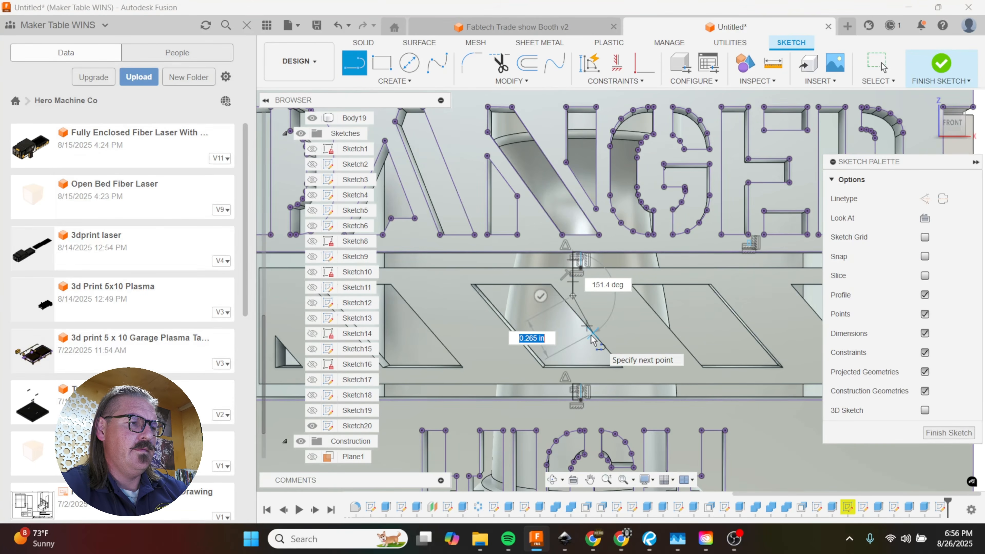
key(Escape)
Step: Mirror the upper and lower bridge rectangles about the short vertical line
click(393, 81)
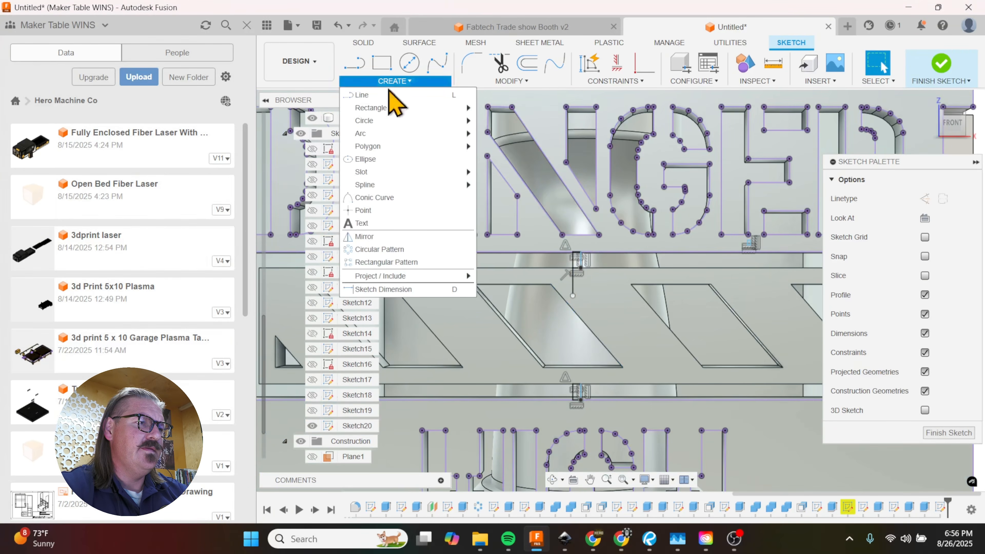
click(419, 238)
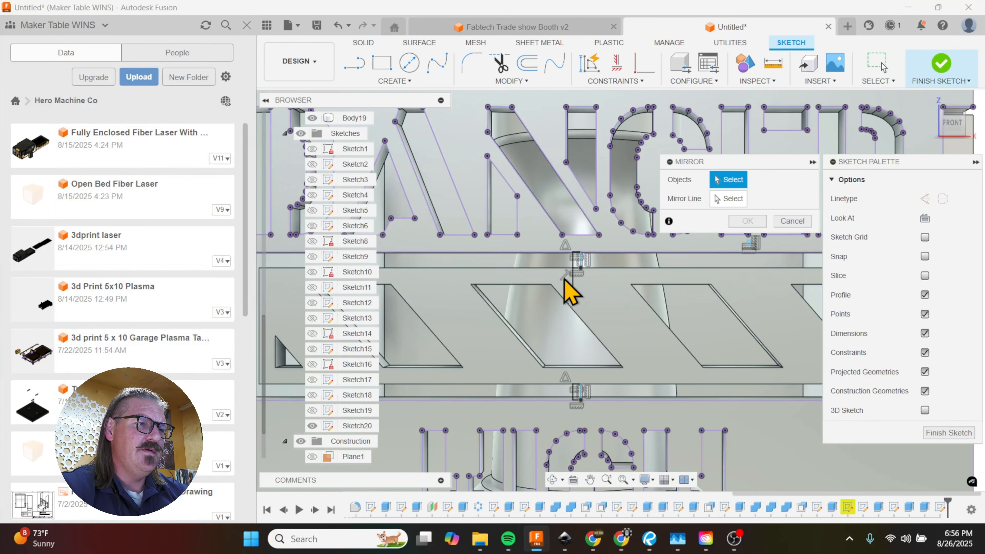
scroll(565, 280, up, 2)
click(585, 262)
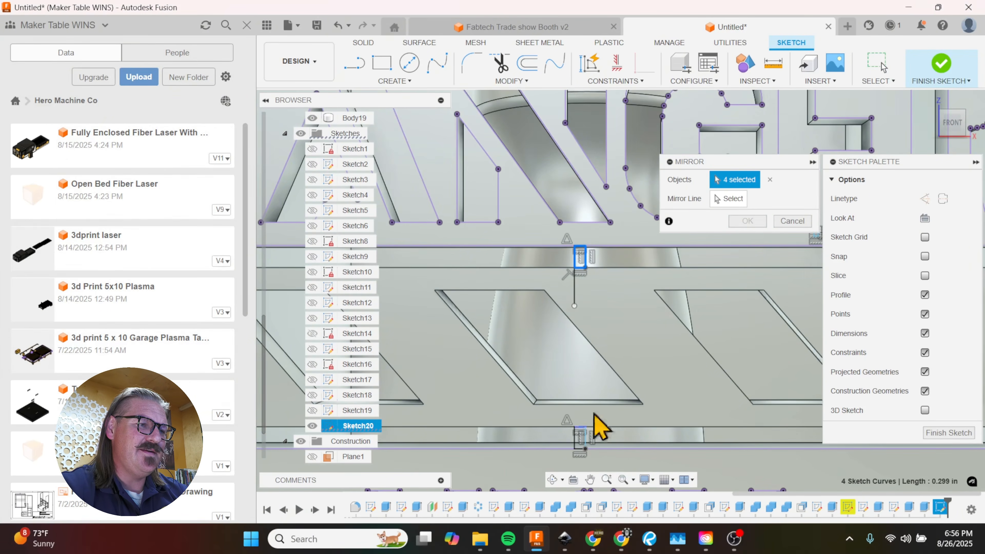
double_click(587, 440)
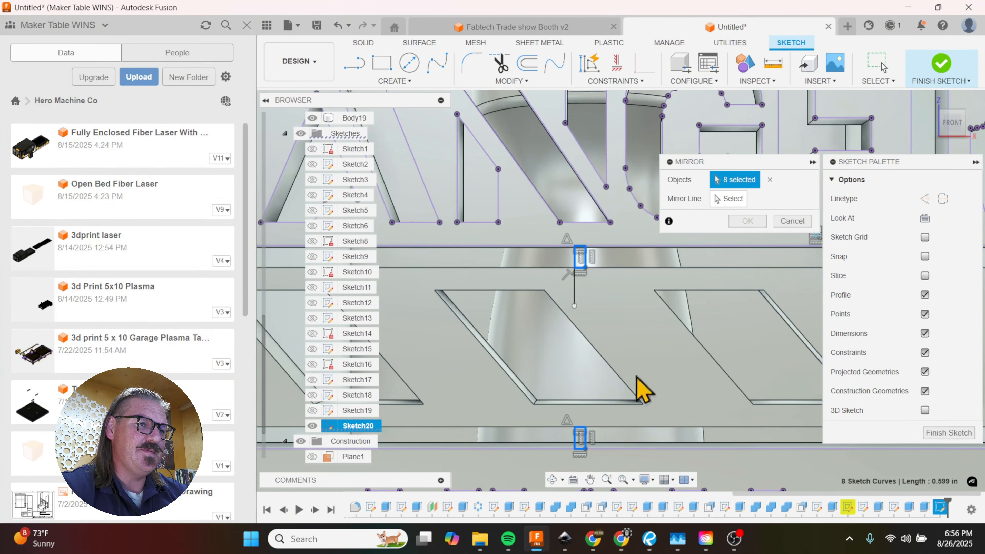
click(714, 204)
click(575, 295)
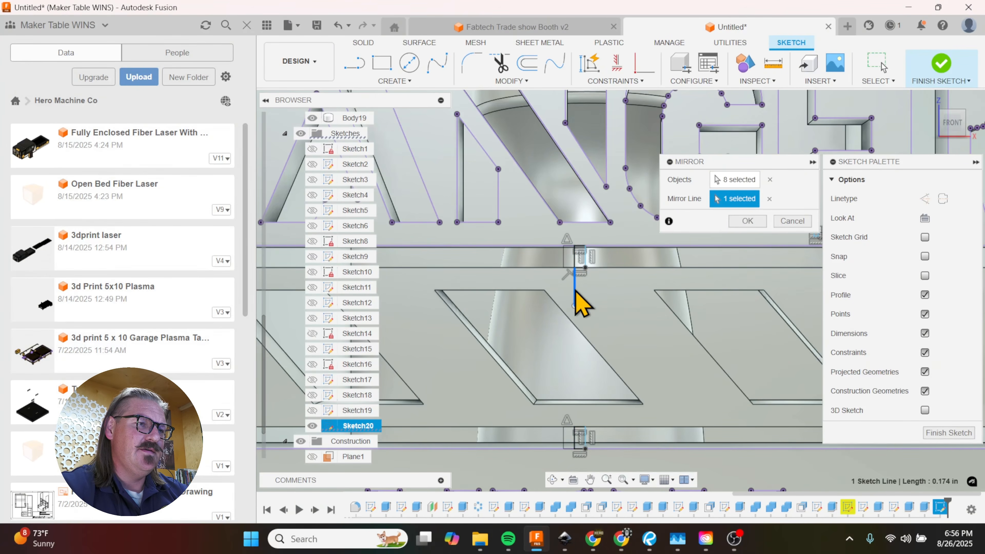
key(Return)
Step: Extrude the four bridge rectangle profiles by -0.1875 in with the Join operation to connect the stripe frame to the front panel
key(e)
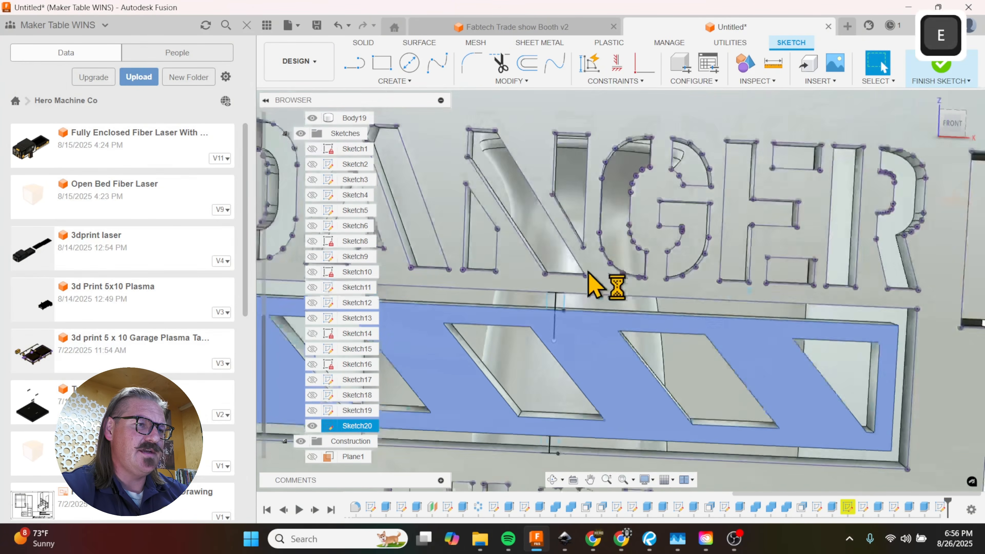
scroll(547, 285, down, 3)
scroll(555, 233, down, 2)
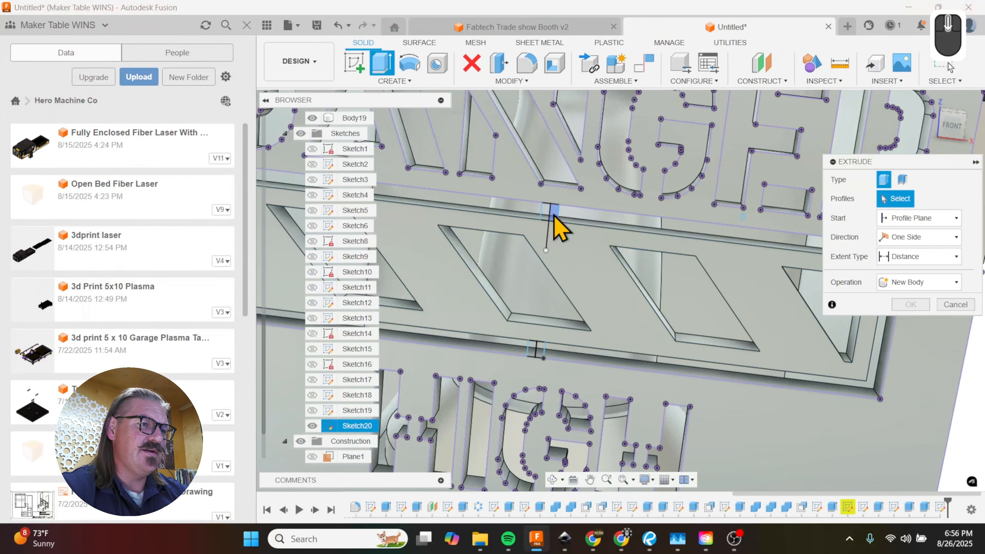
click(554, 217)
click(536, 347)
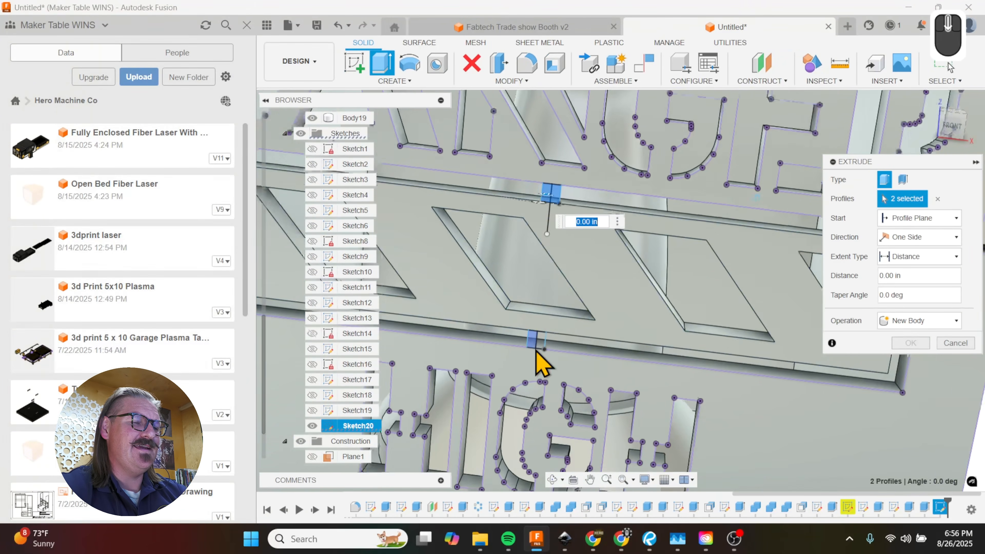
scroll(543, 345, down, 1)
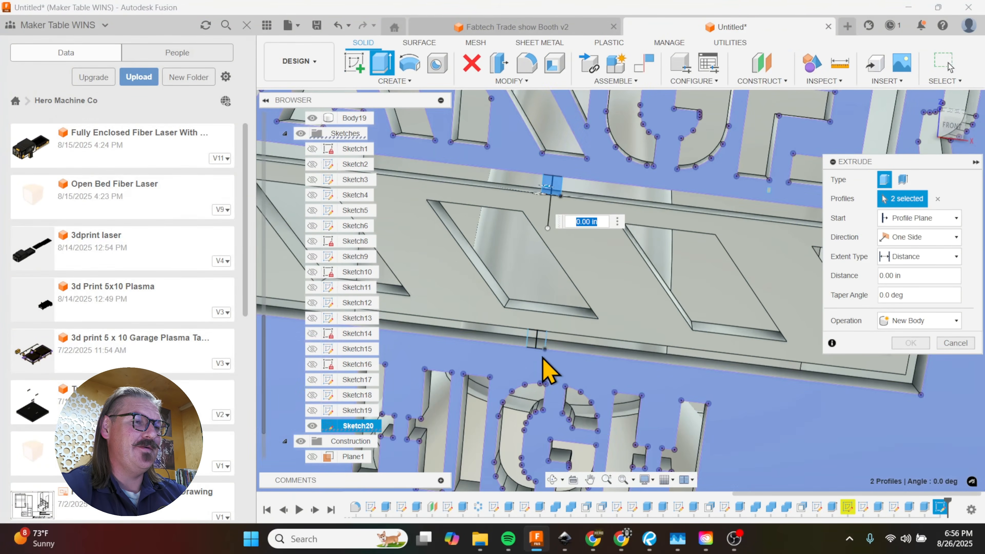
scroll(543, 357, up, 2)
scroll(541, 358, down, 3)
click(537, 342)
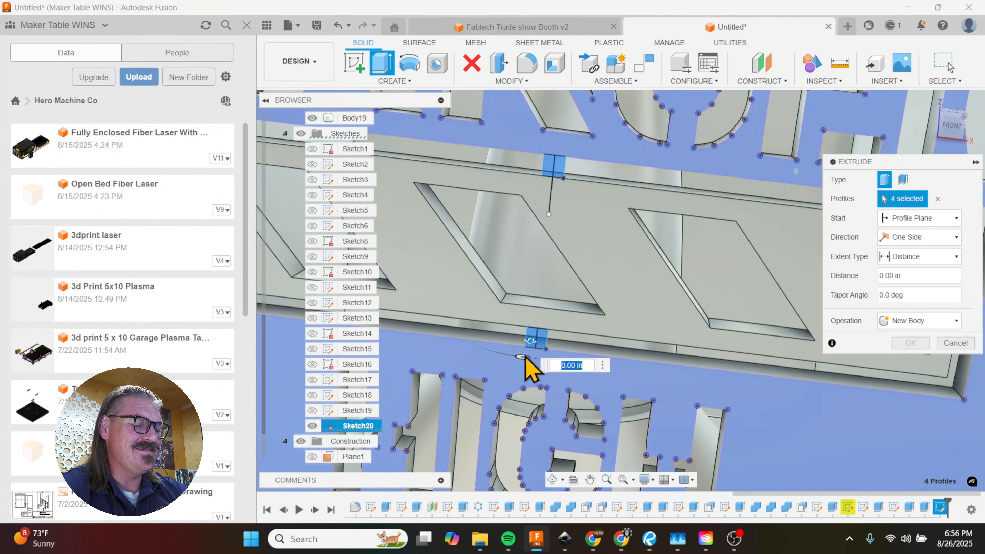
drag(533, 336, 536, 332)
text(-.1875)
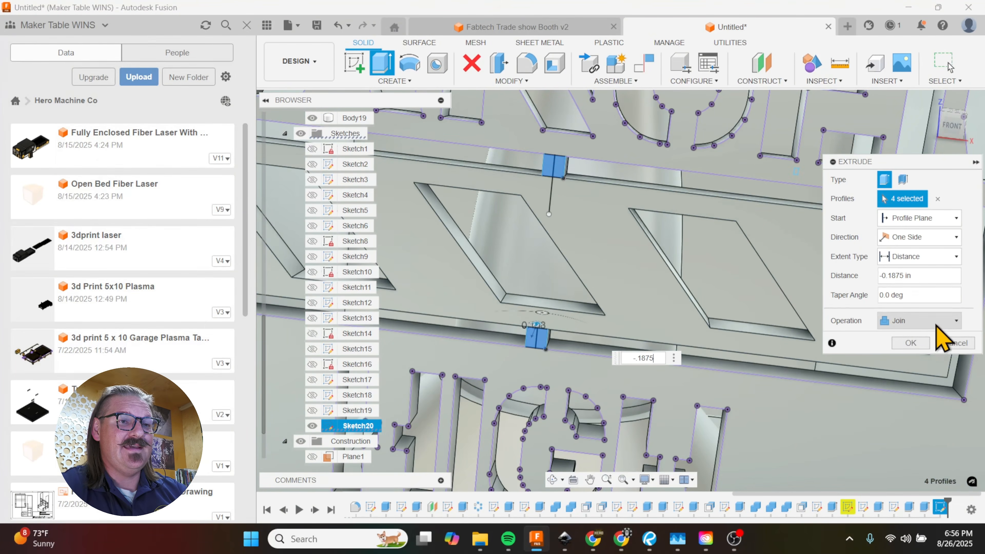
click(912, 343)
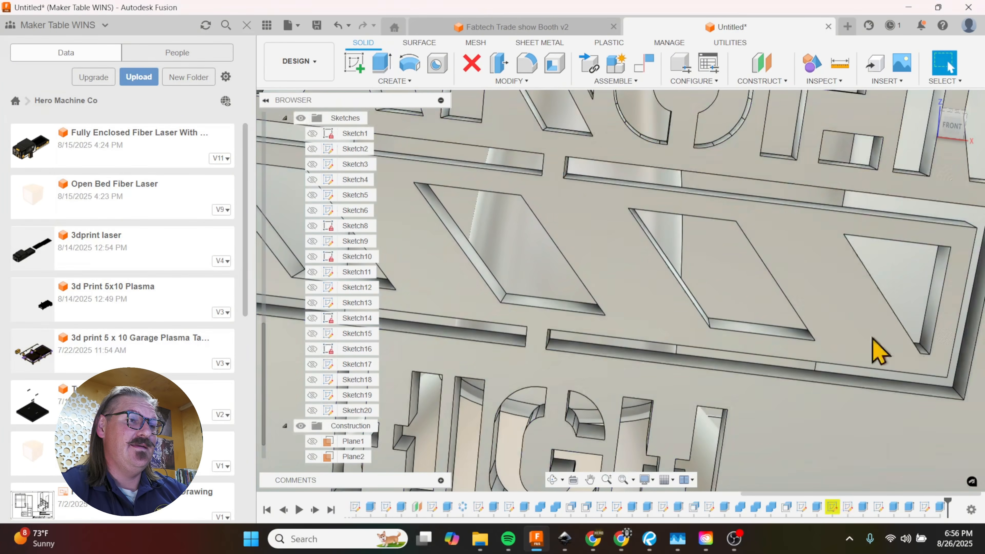
Step: Examine the box front with its stencil lettering, bridged hazard stripes and window from several angles
scroll(644, 326, up, 2)
scroll(642, 326, down, 5)
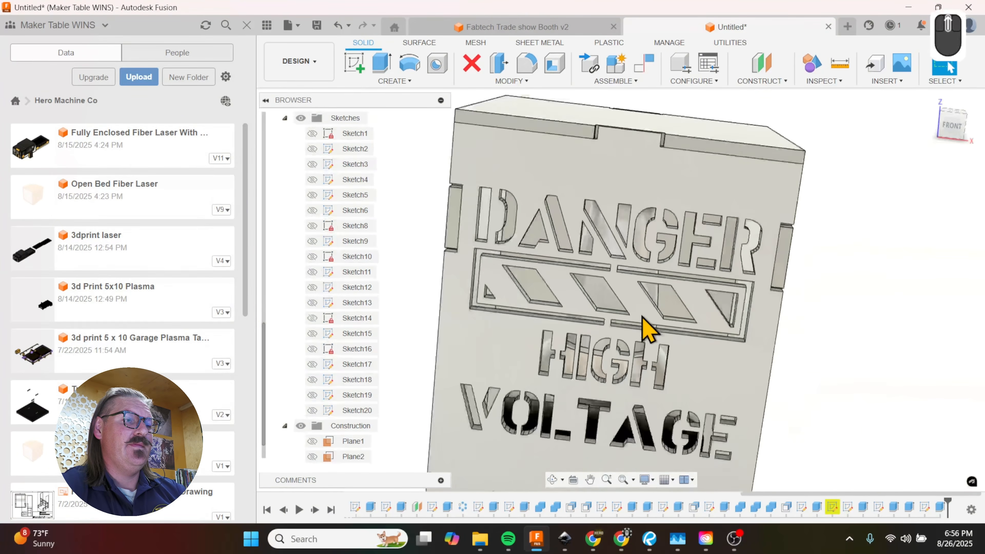
mouse_move(642, 325)
shift+middle_down()
mouse_move(688, 363)
mouse_move(693, 323)
mouse_move(652, 287)
shift+middle_up()
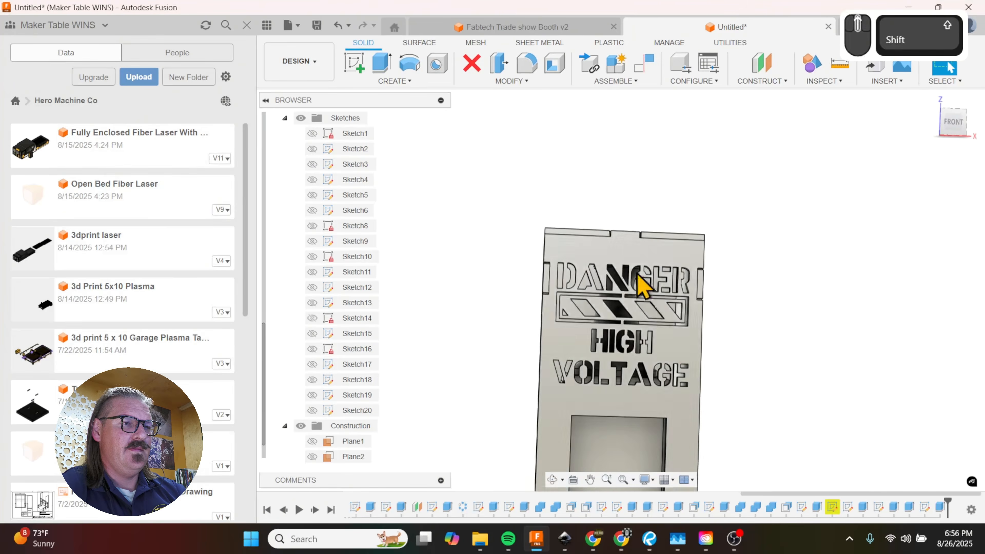
scroll(622, 275, up, 4)
shift+middle_drag(650, 379, 644, 361)
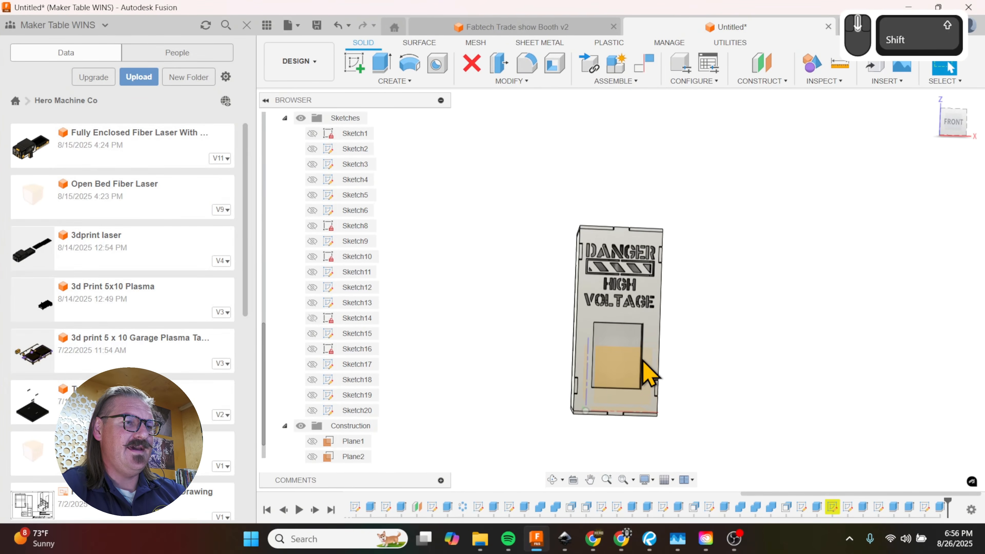
scroll(649, 363, up, 5)
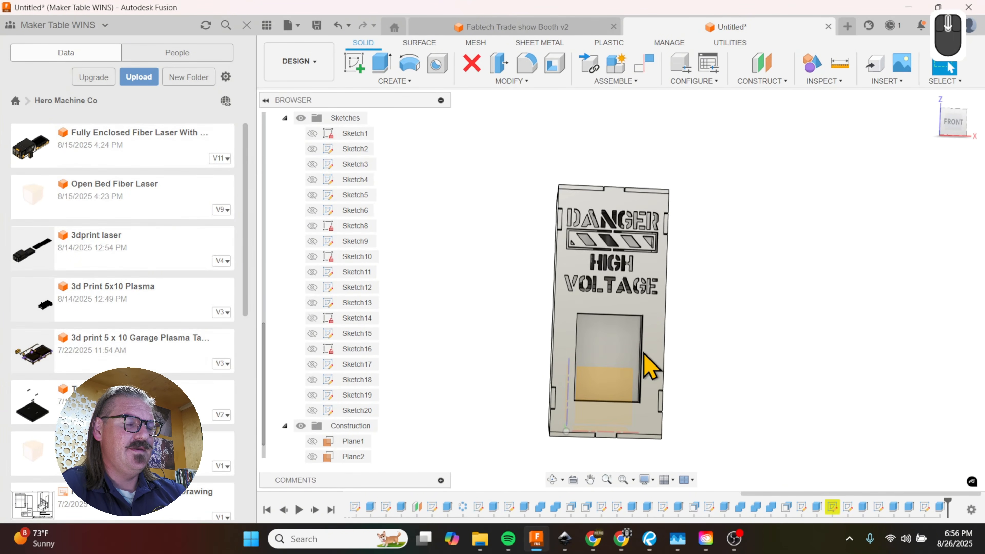
shift+middle_drag(688, 363, 671, 349)
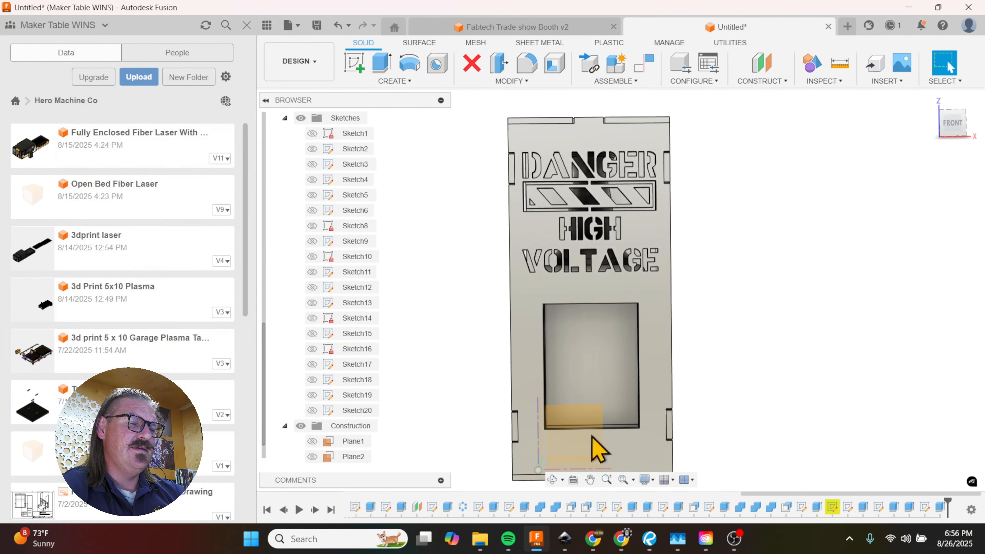
mouse_move(548, 353)
shift+middle_down()
mouse_move(570, 355)
mouse_move(491, 343)
mouse_move(547, 351)
shift+middle_up()
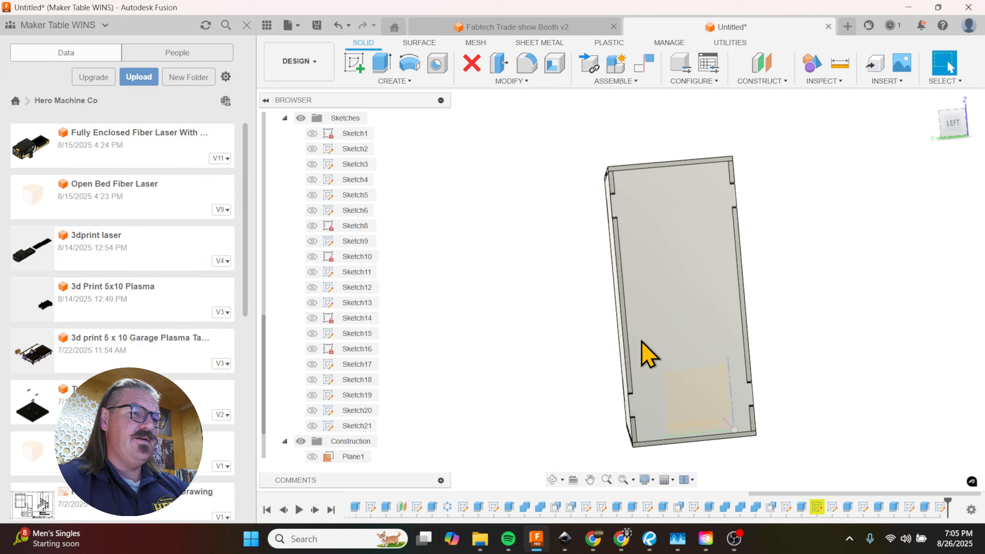
Step: Start a sketch on the back panel's outer face and draw a horizontal line across it between the midpoints of its side edges
shift+middle_drag(642, 341, 754, 341)
scroll(754, 340, up, 5)
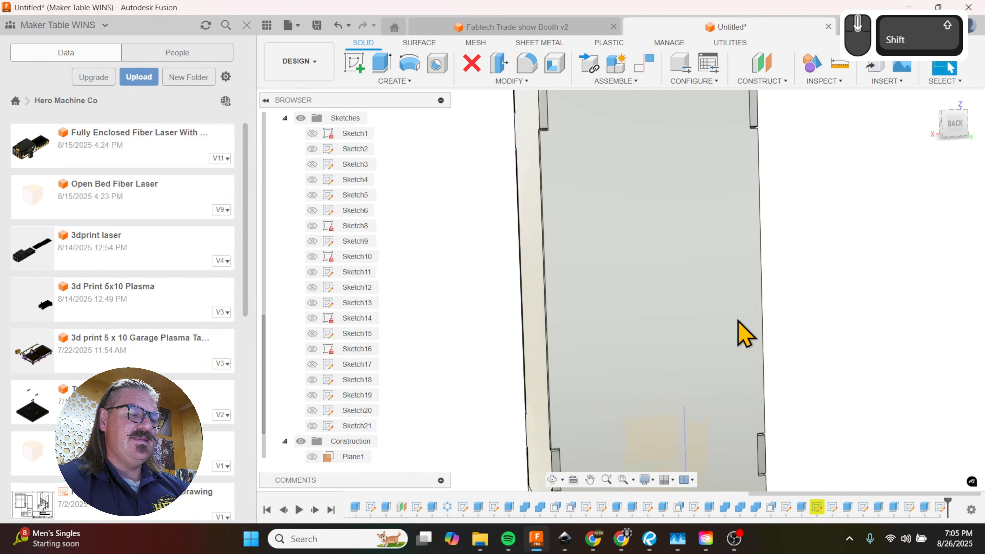
shift+middle_drag(739, 304, 627, 348)
scroll(720, 299, down, 4)
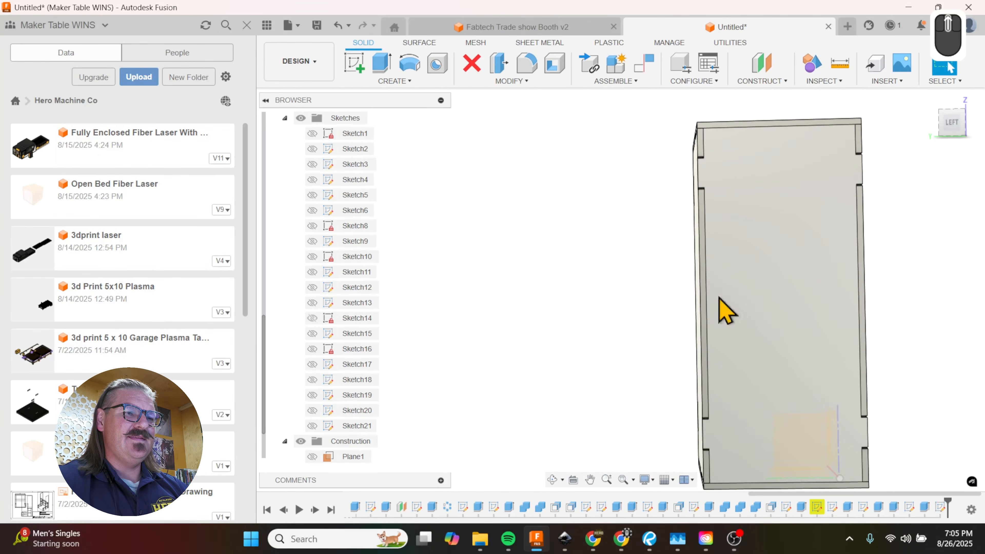
mouse_move(730, 300)
shift+middle_down()
mouse_move(745, 304)
mouse_move(737, 304)
shift+middle_up()
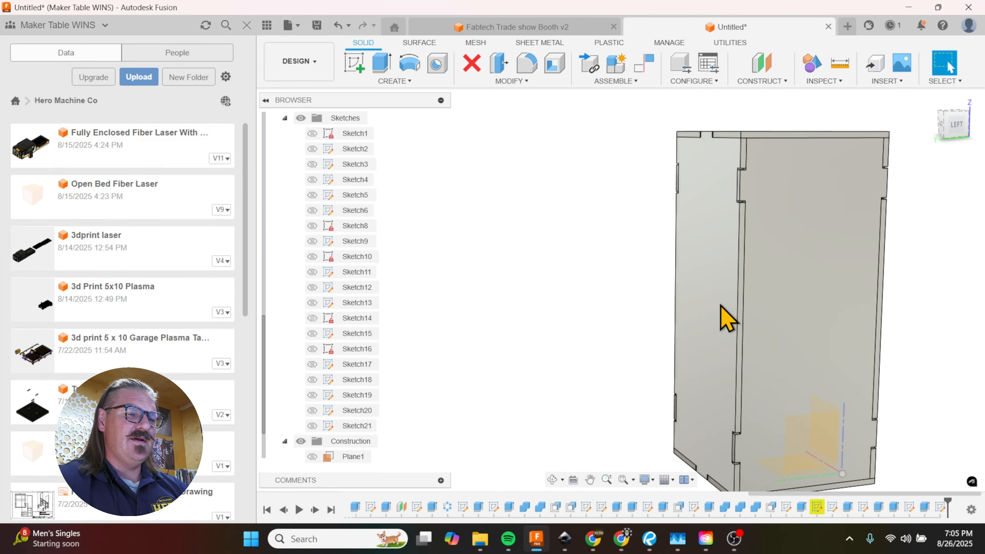
shift+middle_drag(699, 310, 782, 316)
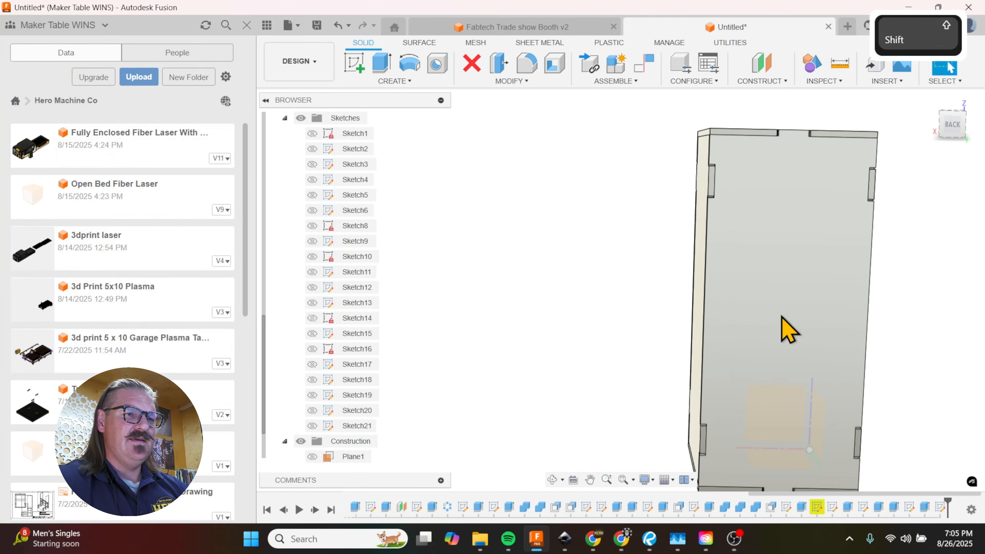
click(767, 316)
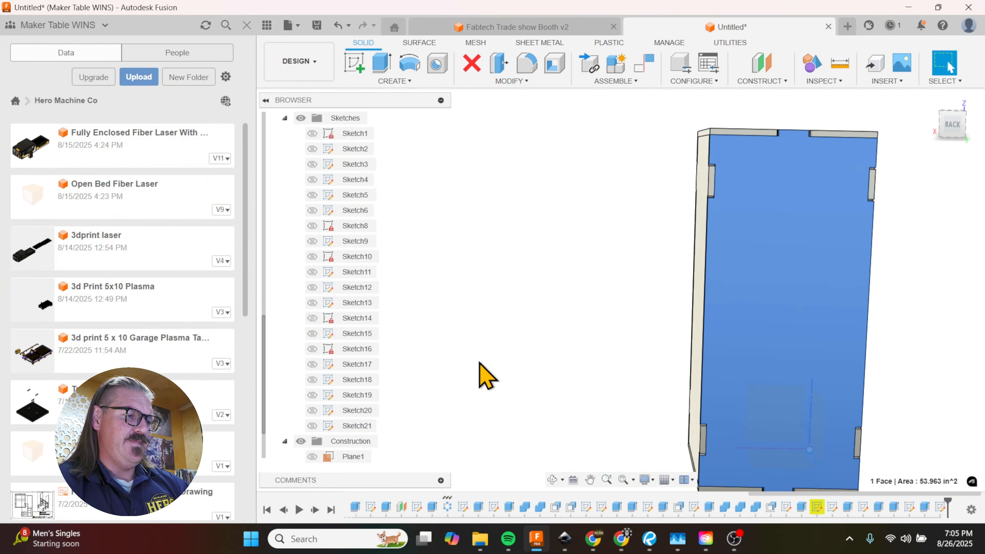
key(l)
scroll(661, 462, up, 4)
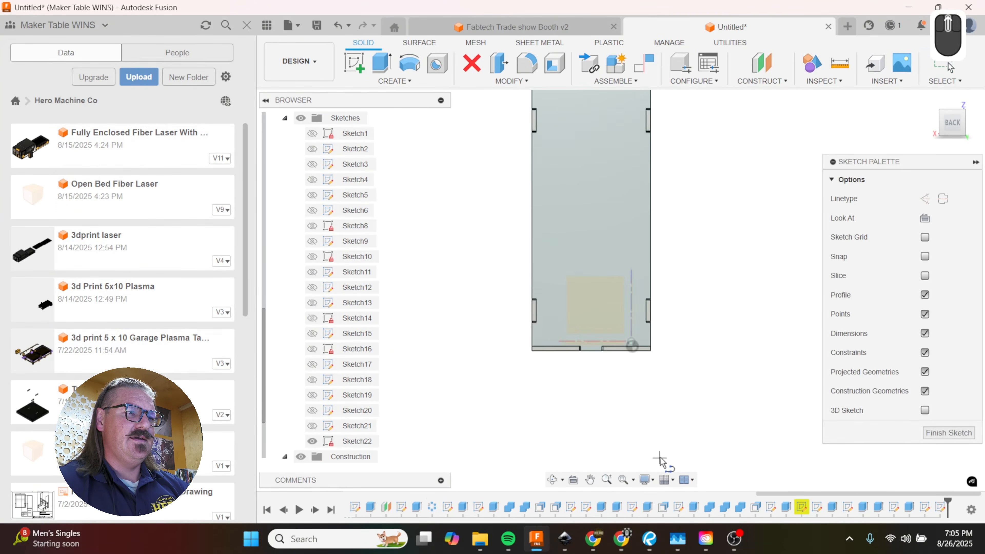
scroll(601, 266, down, 3)
scroll(602, 269, down, 2)
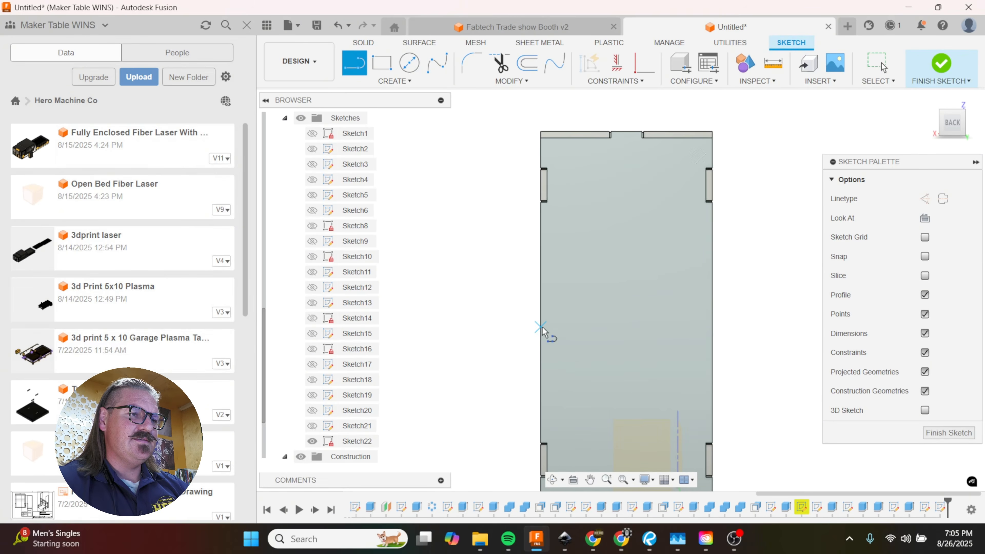
key(Escape)
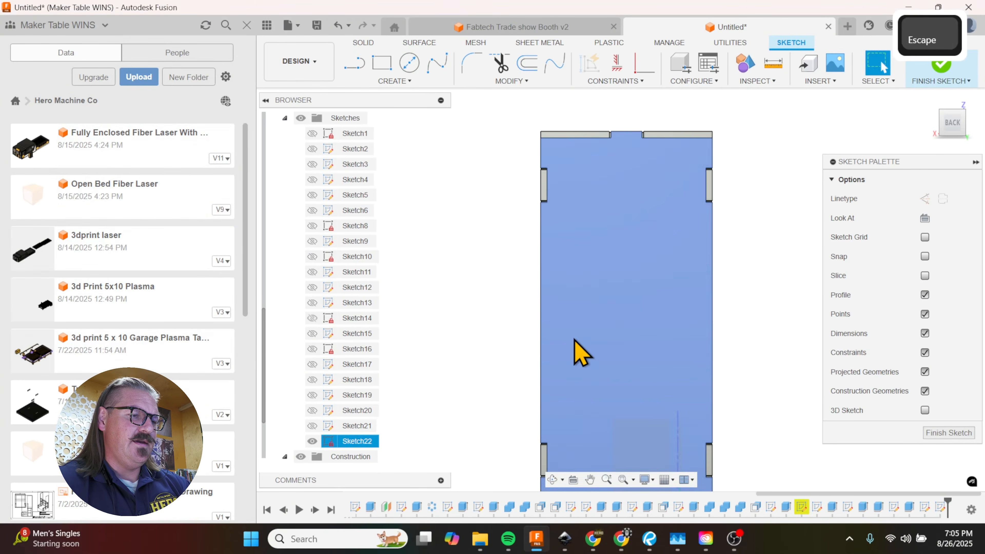
key(l)
click(543, 322)
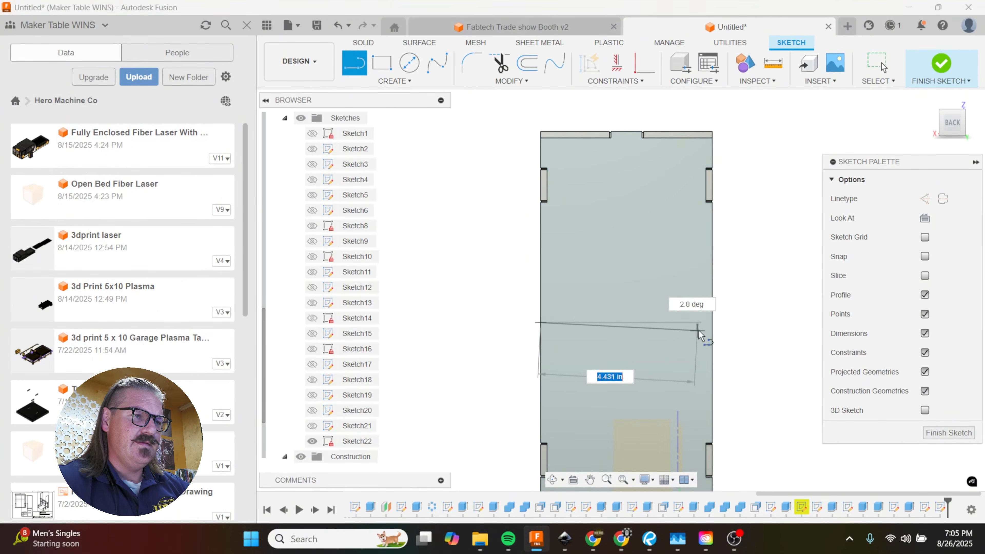
click(713, 323)
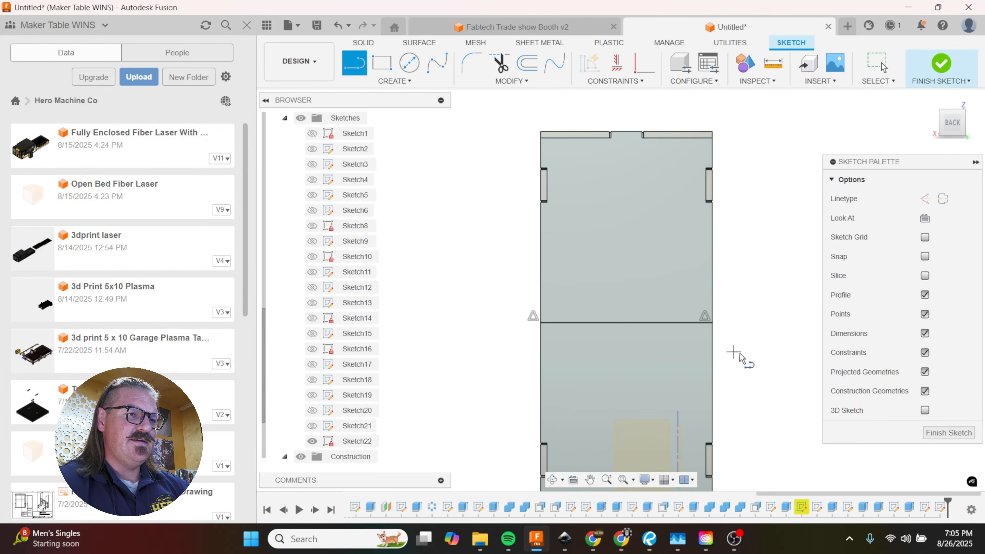
Step: Sketch a rectangle 0.1875 in wide and 0.75 in high above the midline, against the right edge of the back panel
key(r)
scroll(712, 340, up, 2)
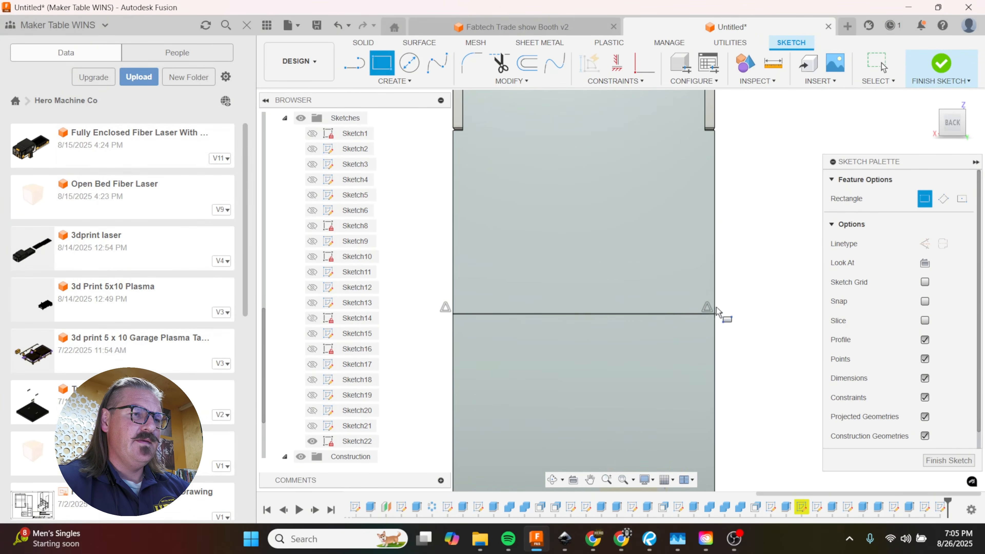
click(715, 314)
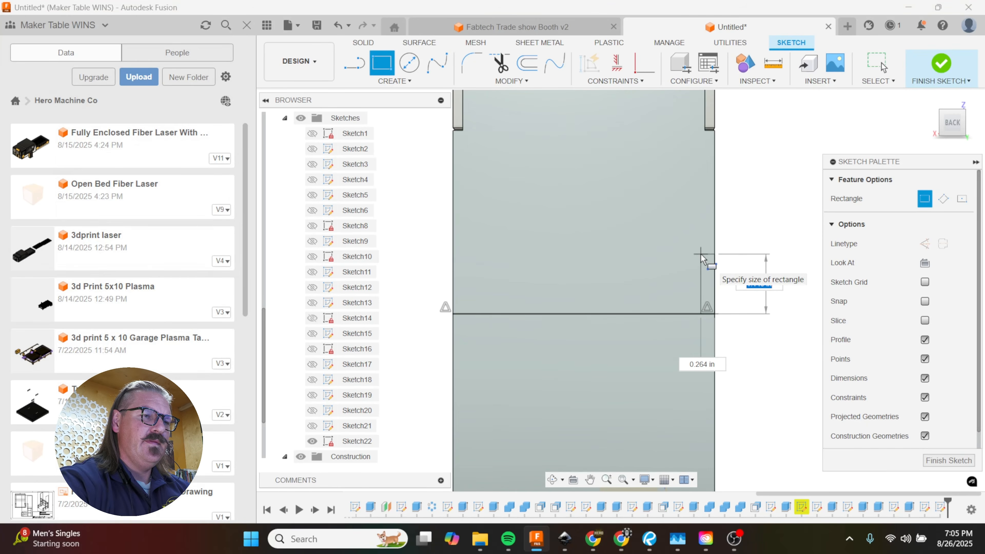
key(Tab)
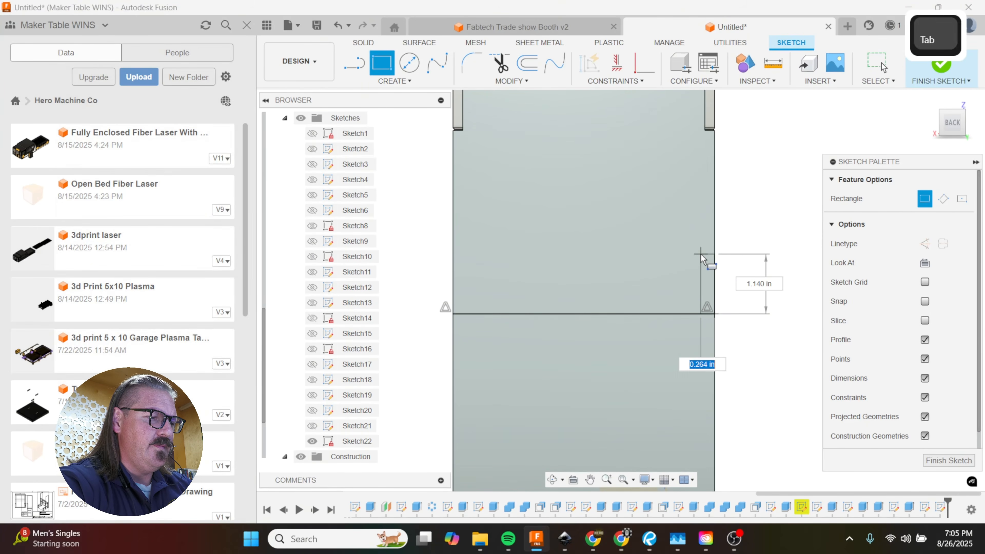
text(.1875)
key(Tab)
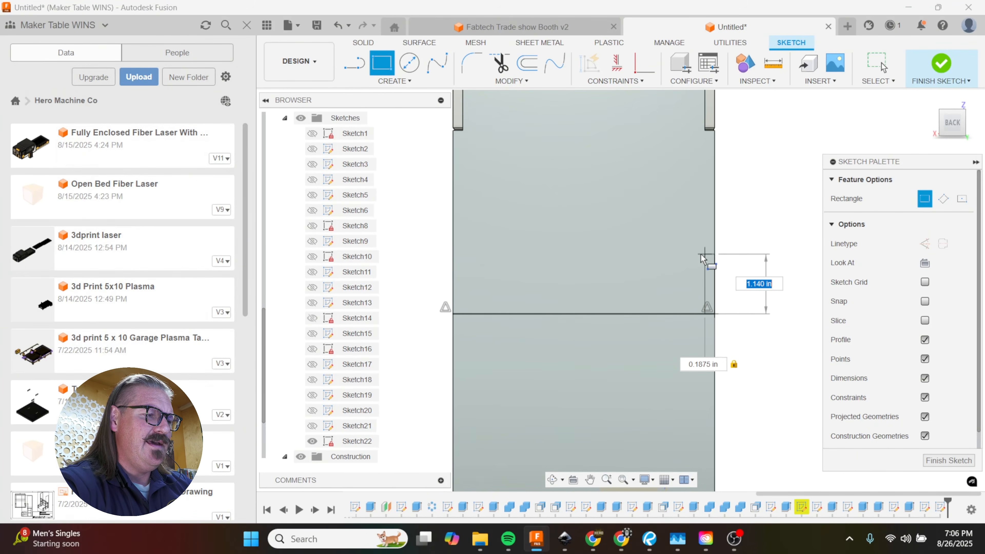
text(.75)
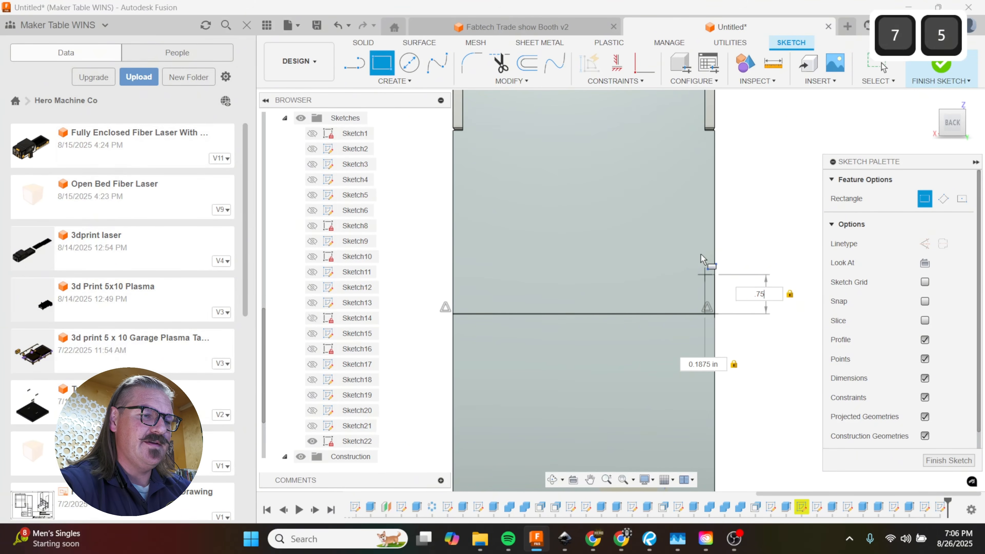
key(Return)
key(Return)
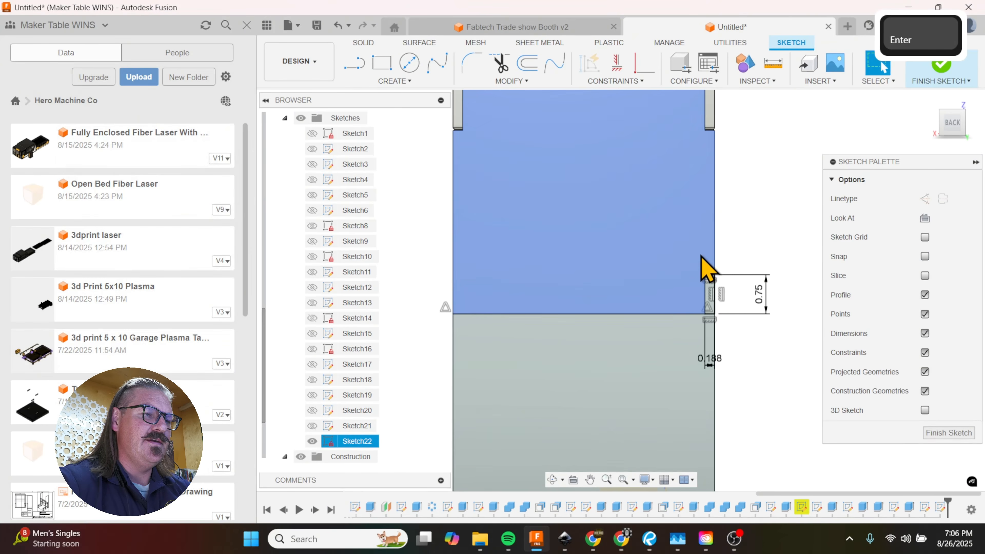
Step: Sketch a matching rectangle 0.75 in high and 0.1875 in wide below the midline, directly under the first one
scroll(703, 342, up, 2)
key(r)
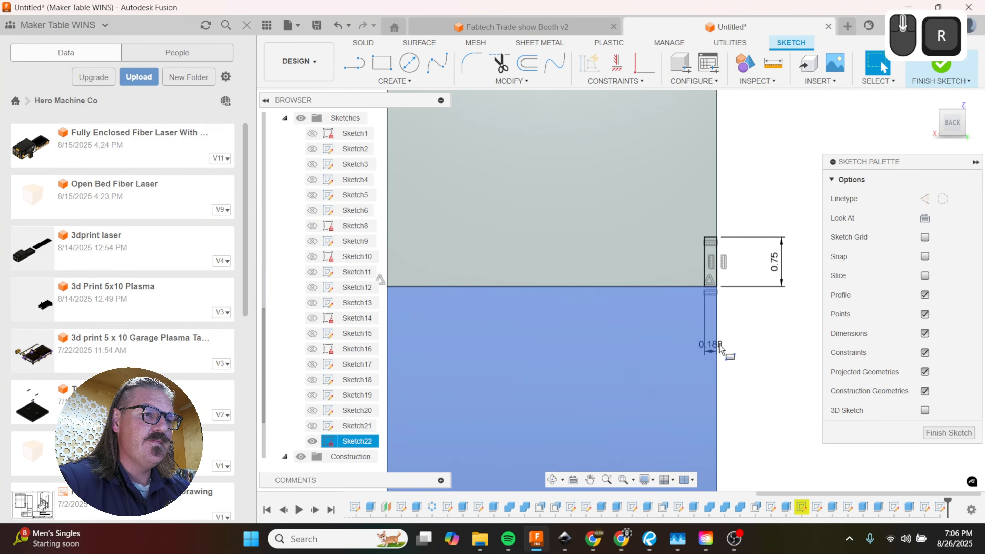
click(704, 288)
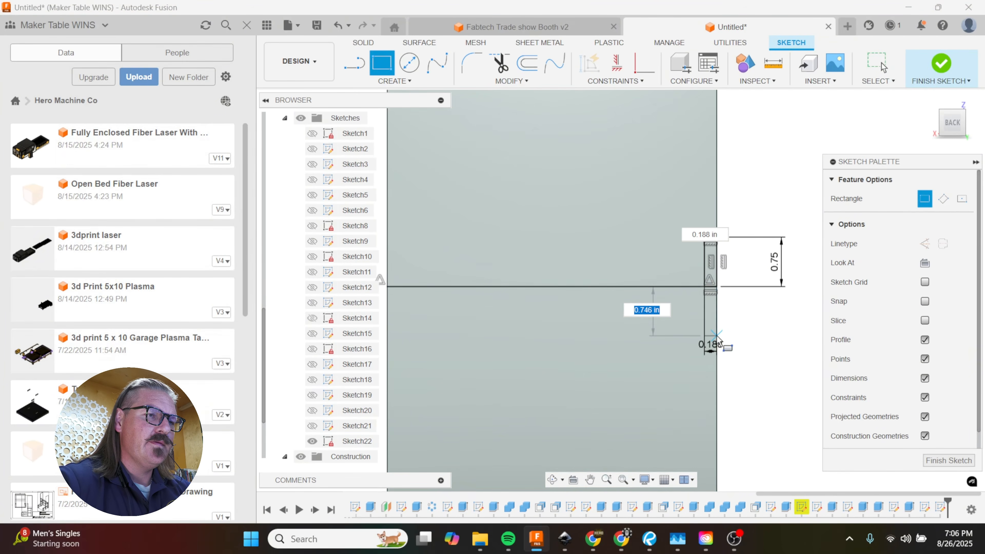
text(75)
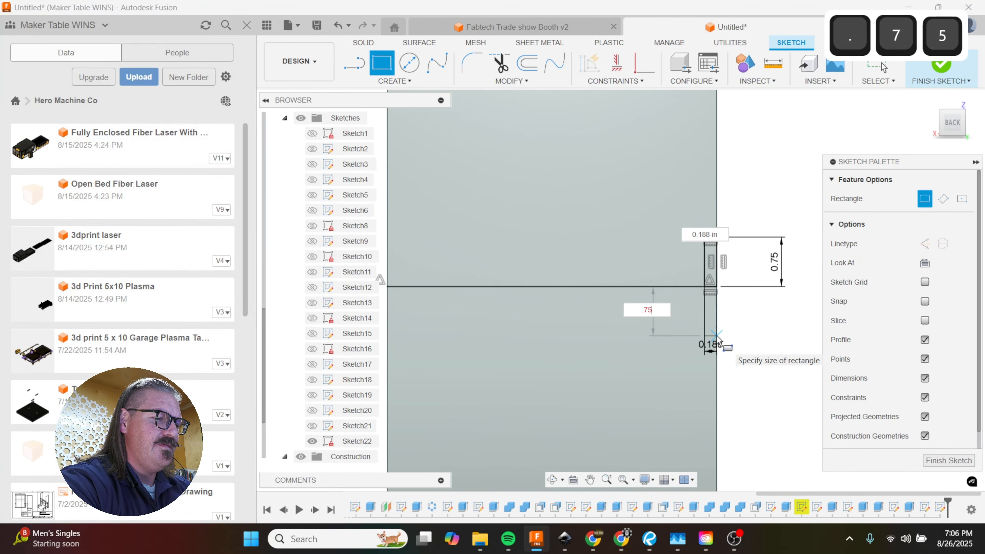
key(Tab)
text(.188)
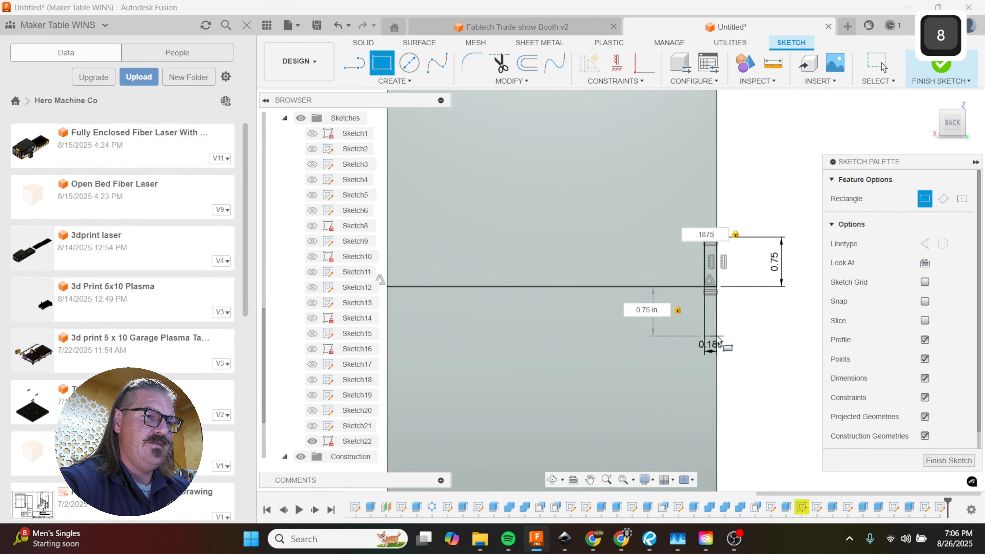
key(Return)
Step: Draw a vertical line about 1.065 in long downward from the midpoint of the horizontal line as a mirror axis
key(l)
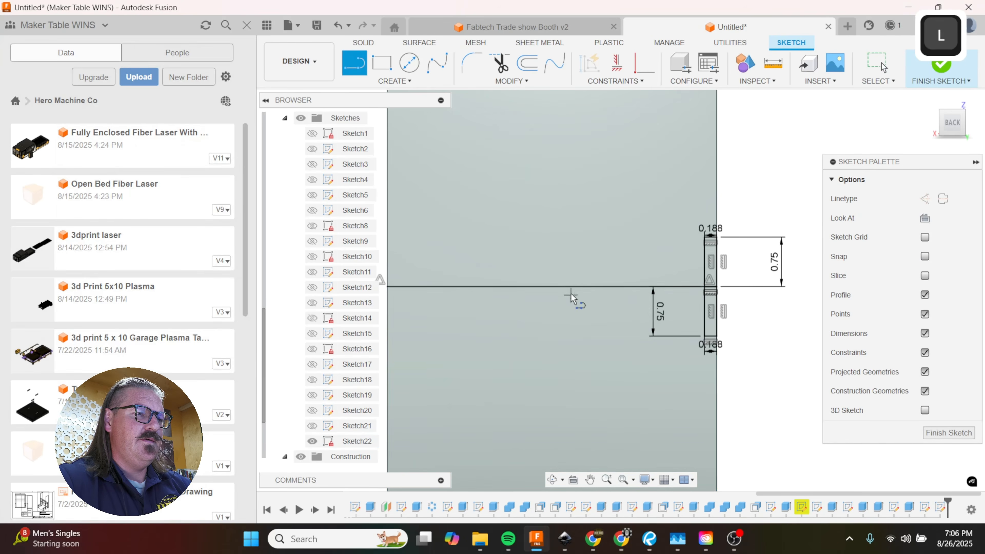
click(552, 287)
click(552, 357)
click(566, 408)
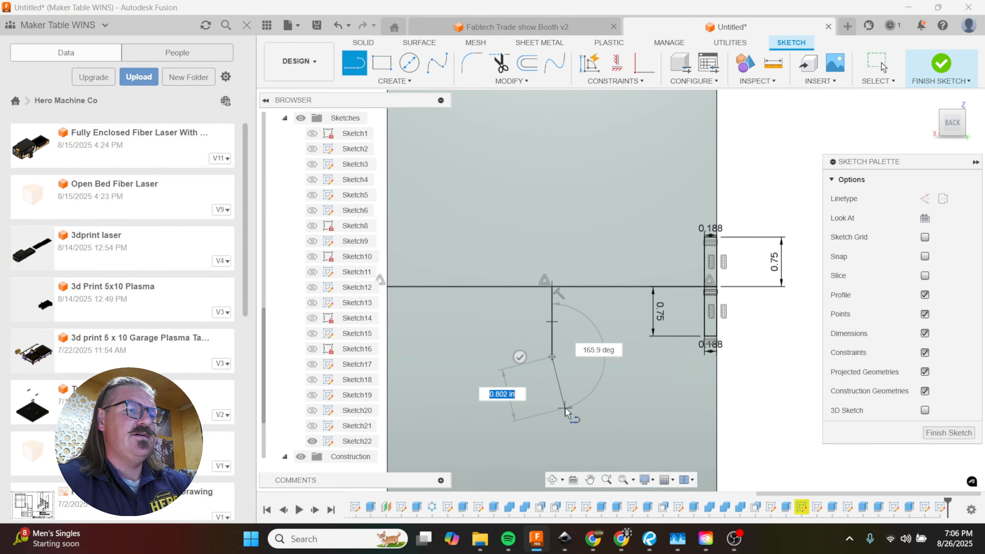
key(Return)
Step: Mirror the upper and lower edge rectangles about the short vertical line to the opposite edge of the back panel
click(400, 86)
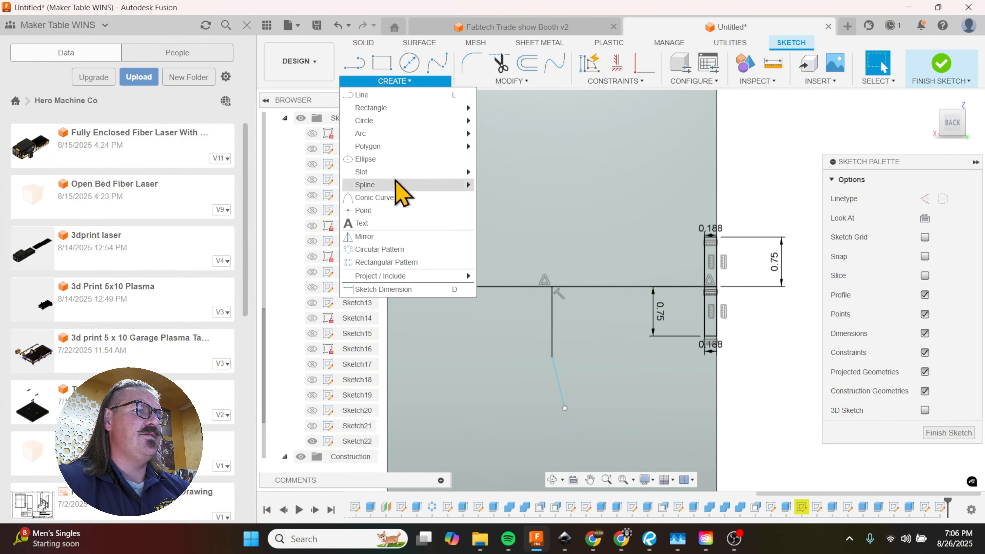
click(402, 252)
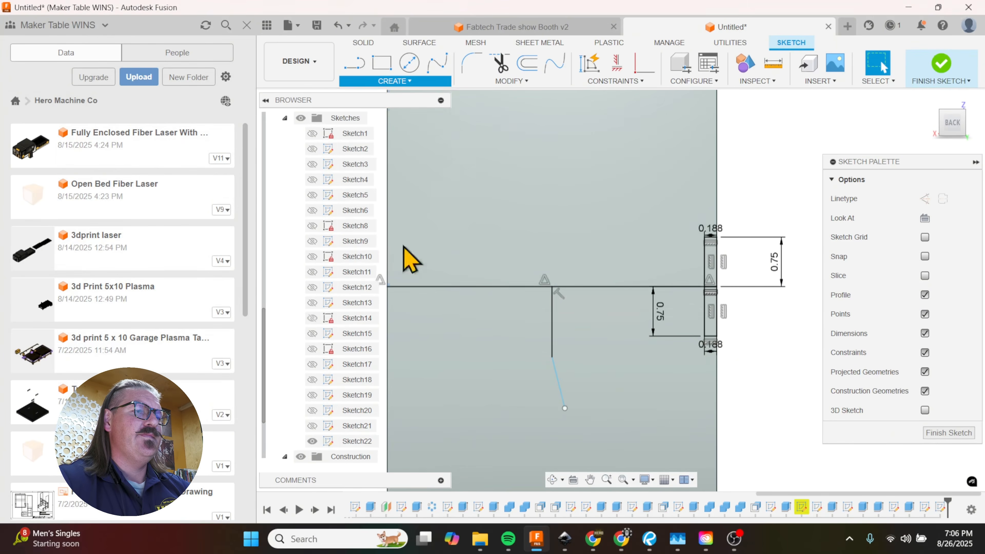
double_click(704, 263)
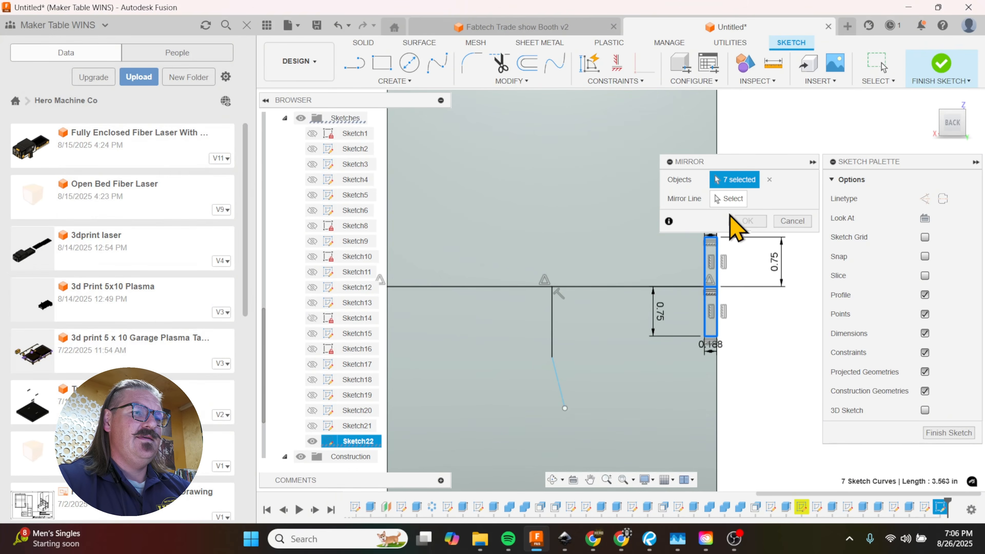
click(728, 201)
click(553, 334)
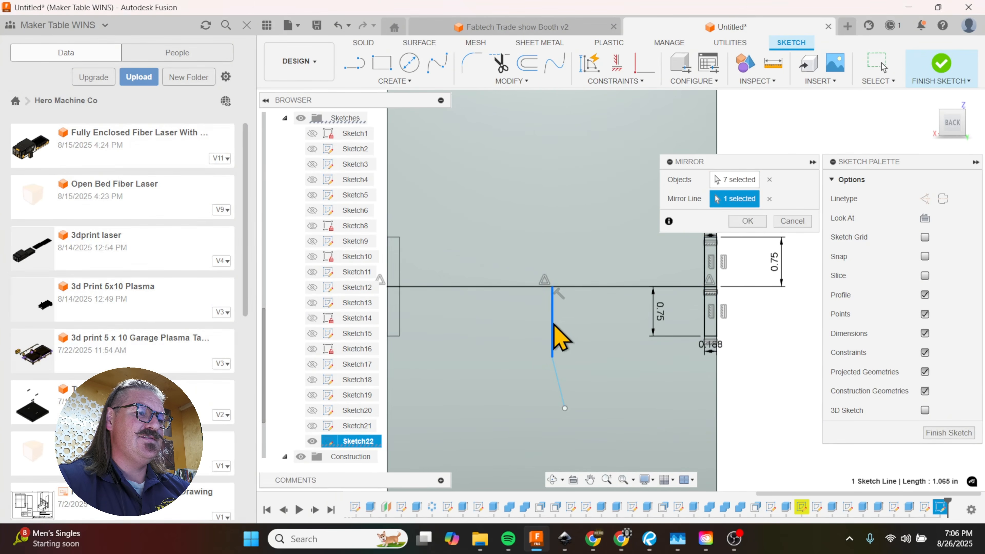
click(751, 224)
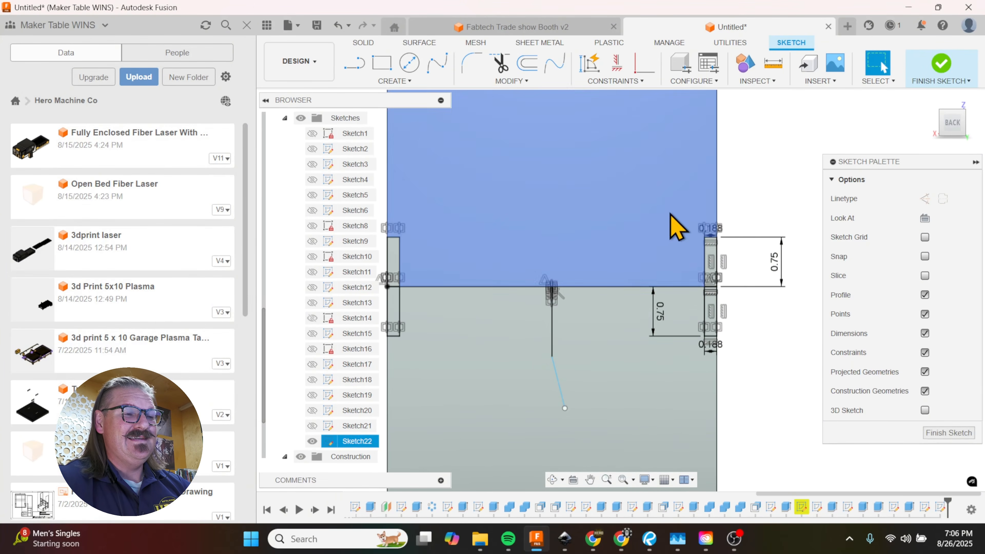
Step: Extrude the four edge rectangle profiles by -0.1875 in with the Cut operation to notch both sides of the back panel
mouse_move(558, 258)
shift+middle_down()
mouse_move(596, 263)
mouse_move(664, 304)
mouse_move(523, 302)
shift+middle_up()
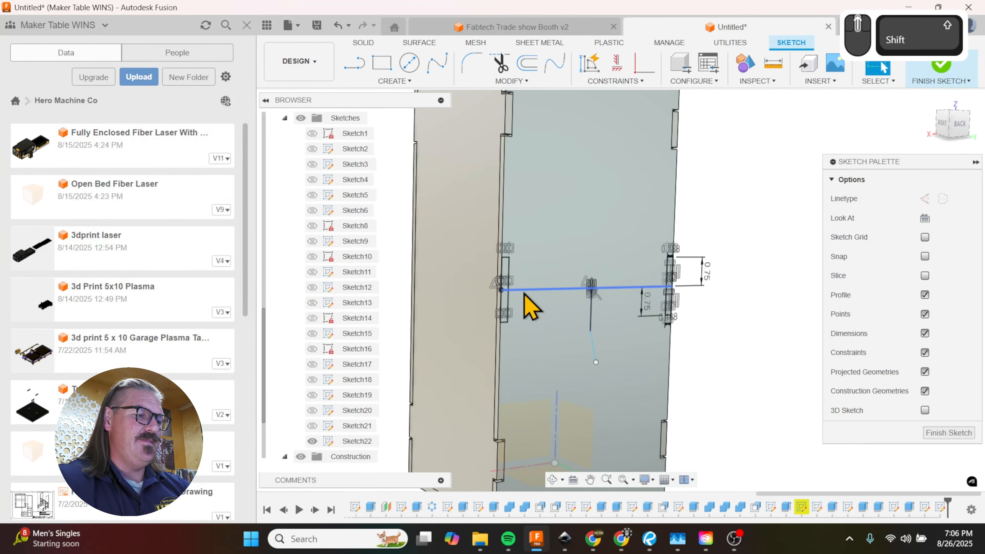
key(e)
click(500, 311)
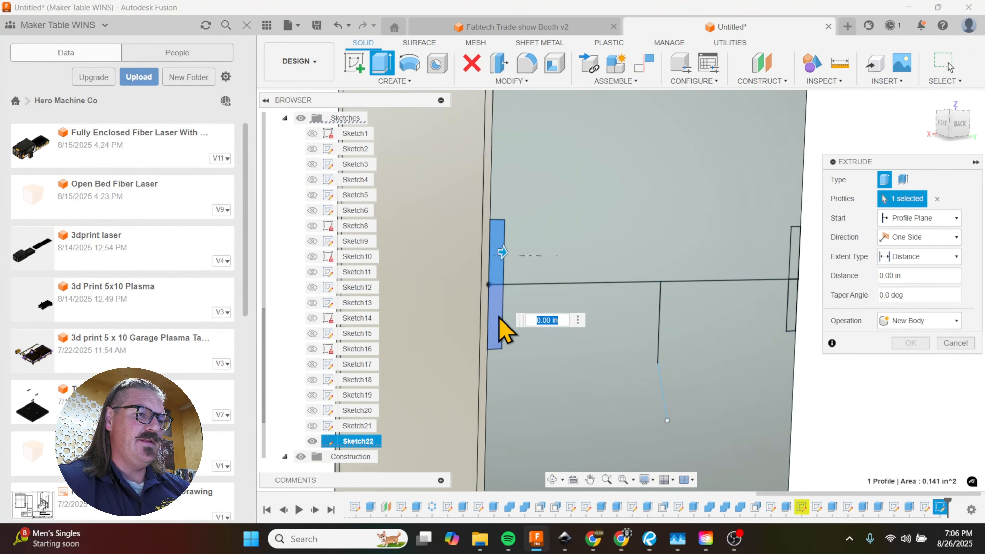
click(792, 311)
click(623, 326)
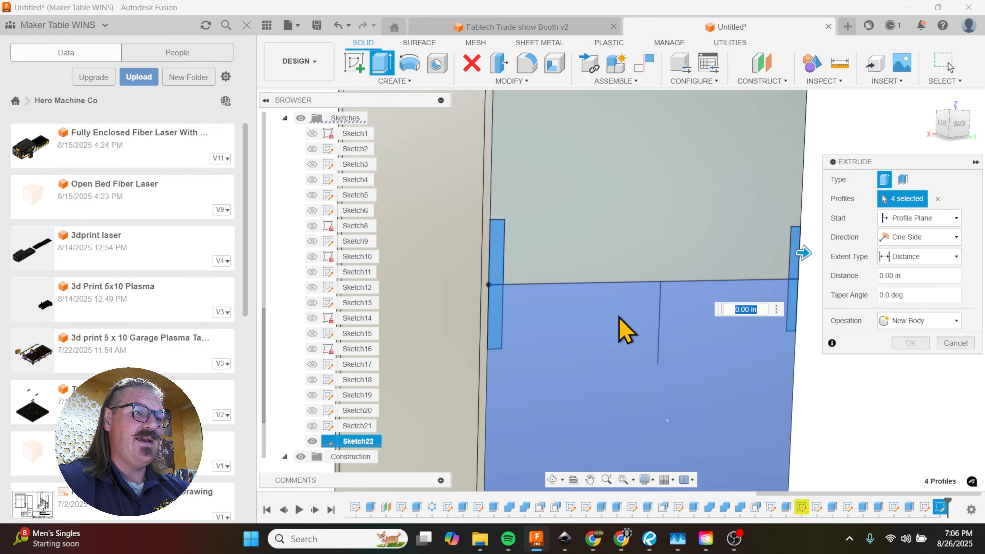
shift+middle_drag(660, 315, 768, 235)
drag(767, 235, 746, 223)
text(-.1875)
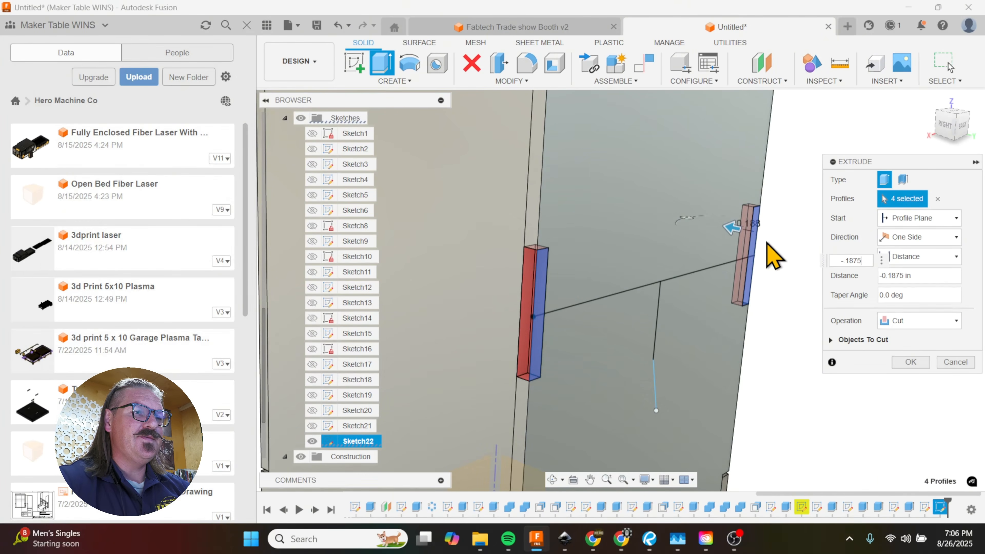
click(897, 363)
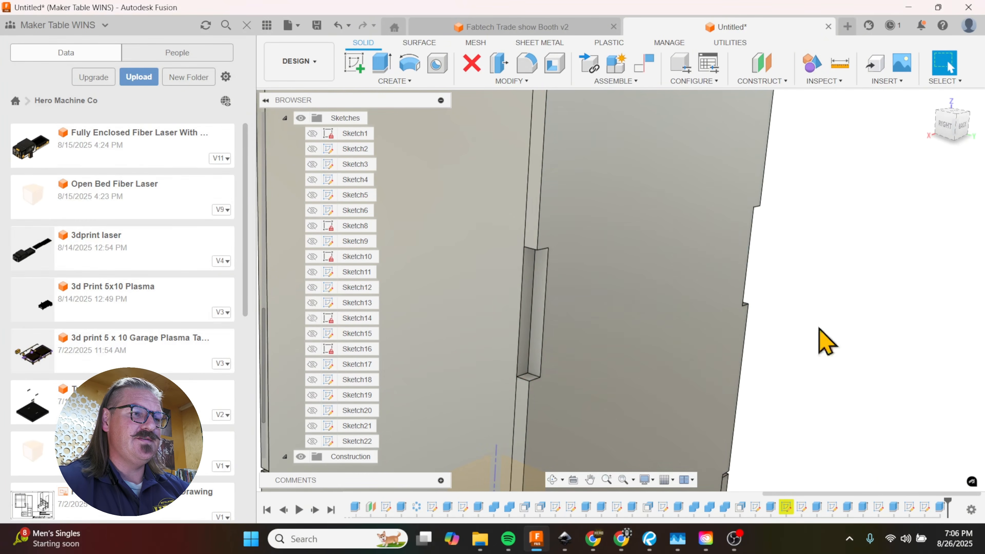
Step: Examine the new back panel notches and the side panel edge face exposed in one of them from the back and side
shift+middle_drag(780, 309, 719, 309)
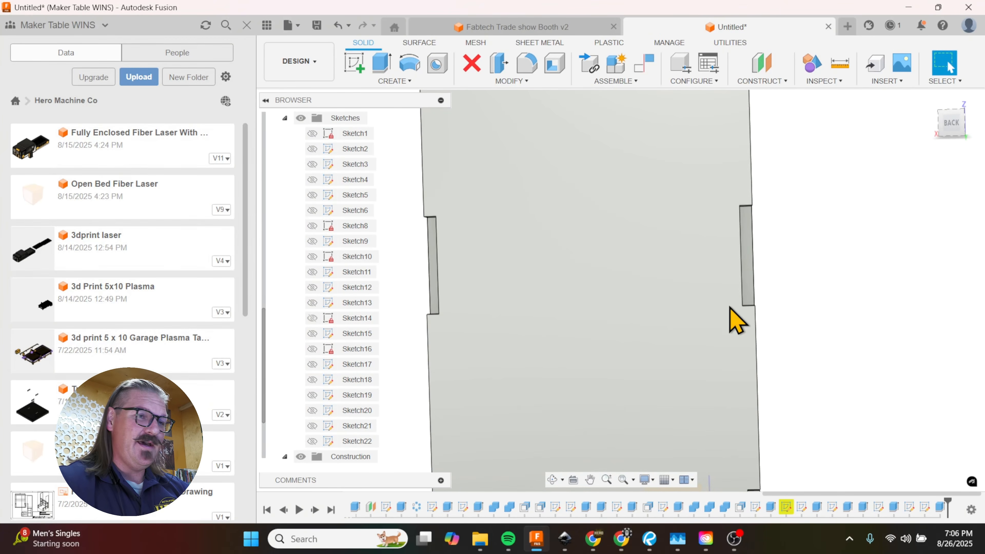
shift+middle_drag(750, 317, 756, 279)
click(757, 277)
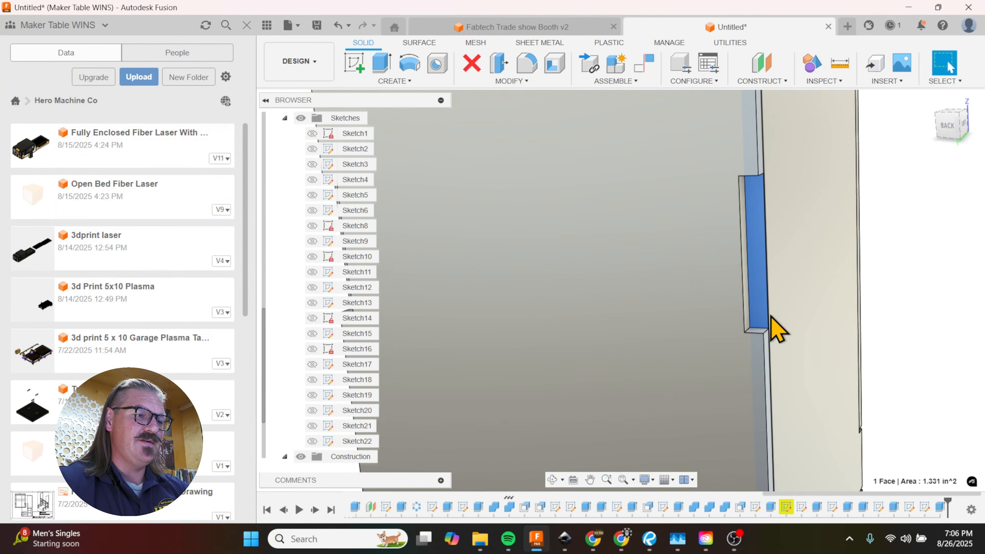
scroll(799, 341, down, 3)
shift+middle_drag(799, 341, 627, 357)
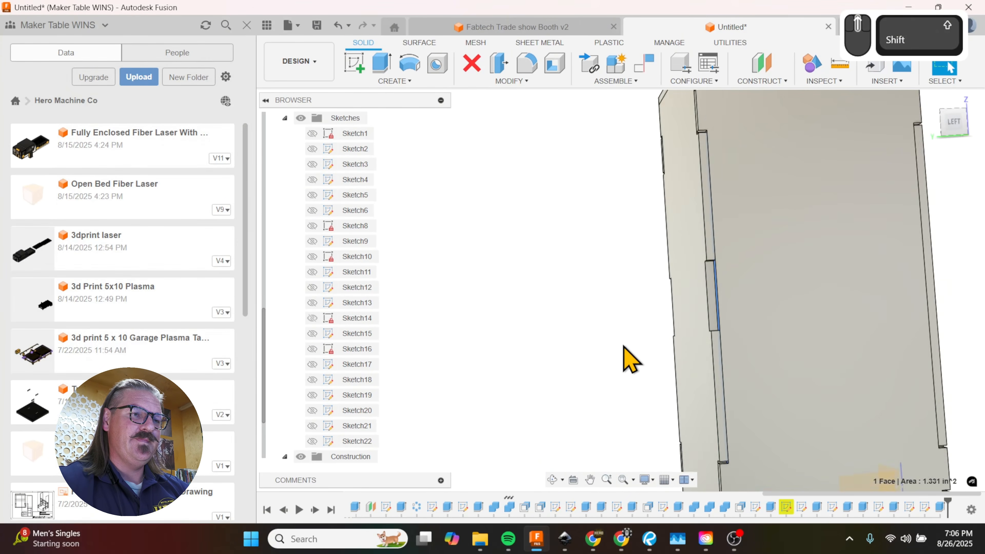
Step: Project the exposed mid-height notch edge face into a new sketch on the large panel face
scroll(704, 363, down, 2)
shift+middle_drag(746, 319, 737, 323)
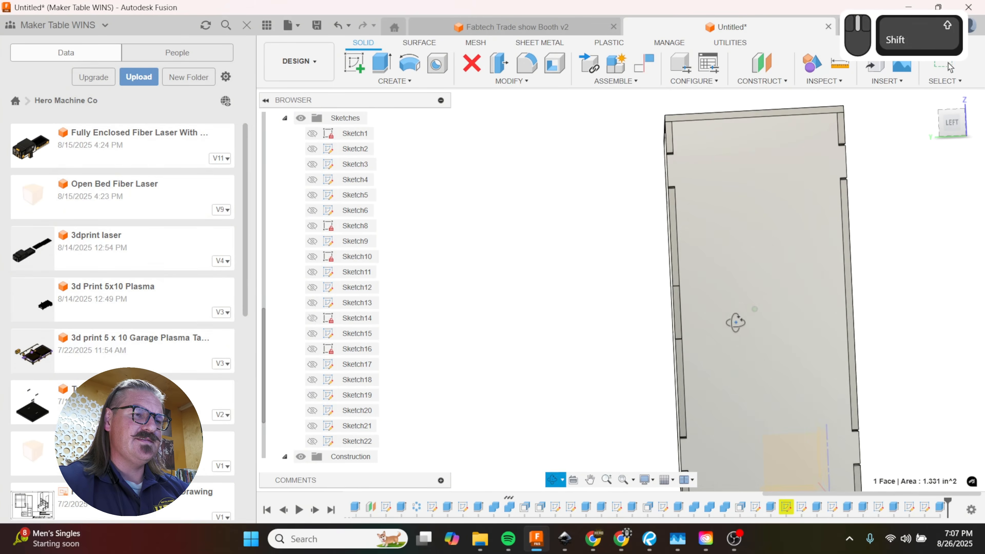
click(710, 313)
key(p)
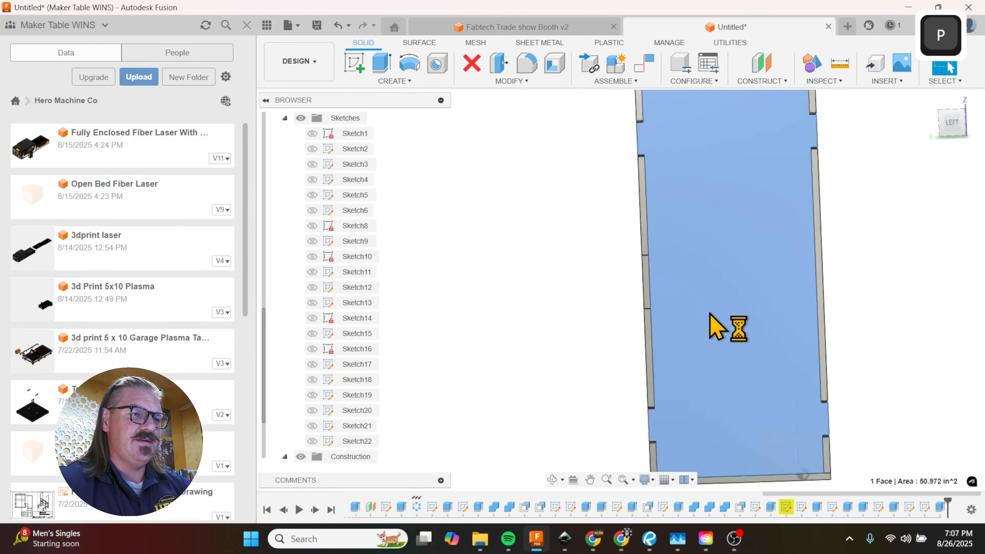
scroll(772, 404, down, 2)
scroll(698, 283, up, 6)
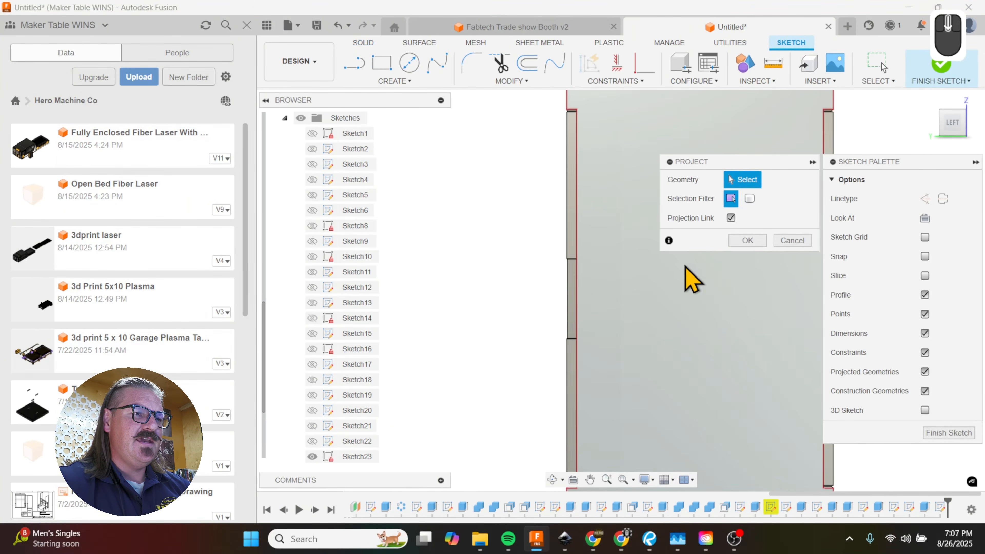
click(536, 322)
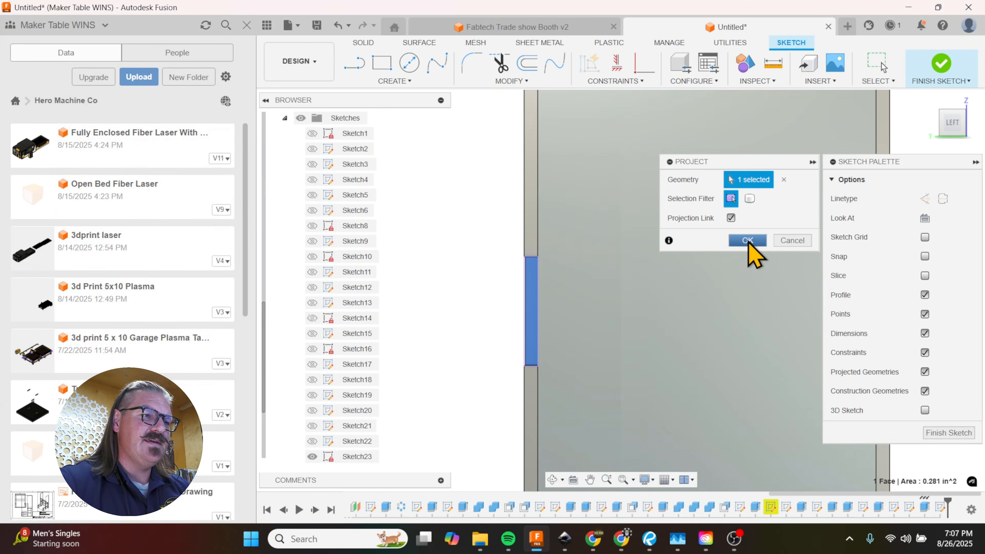
click(748, 240)
Step: Offset the projected notch rectangle inward by -0.05 in
scroll(724, 301, down, 2)
scroll(555, 322, up, 3)
key(o)
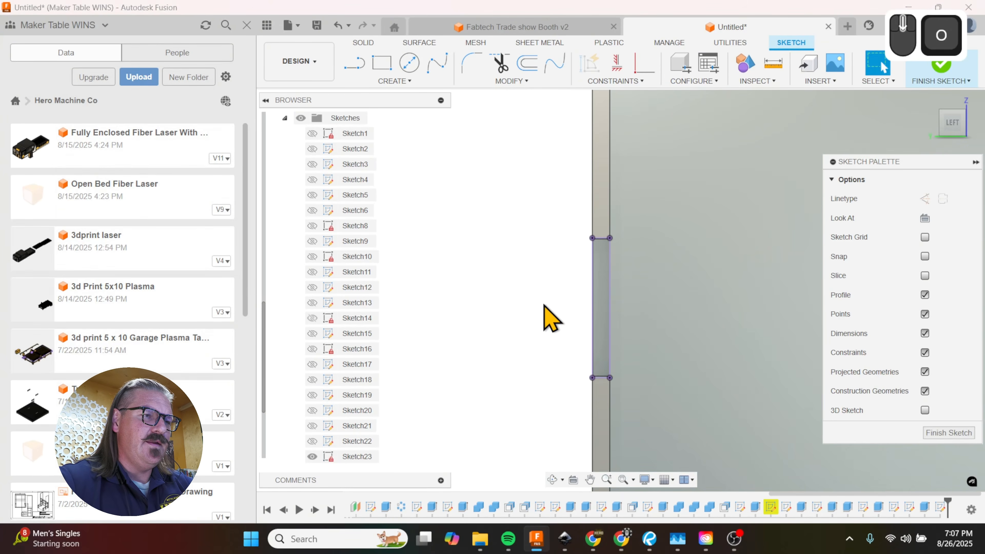
click(595, 294)
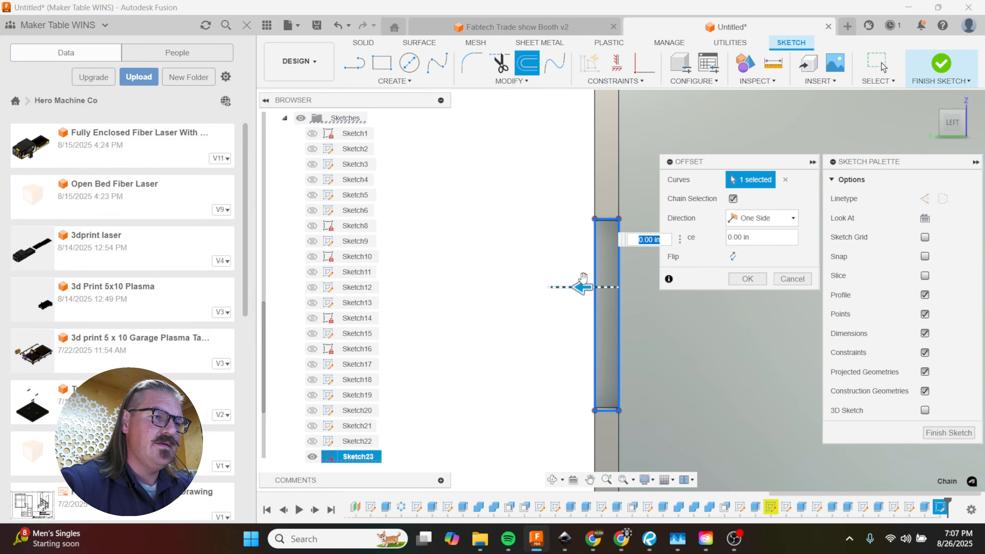
drag(583, 286, 588, 286)
text(-)
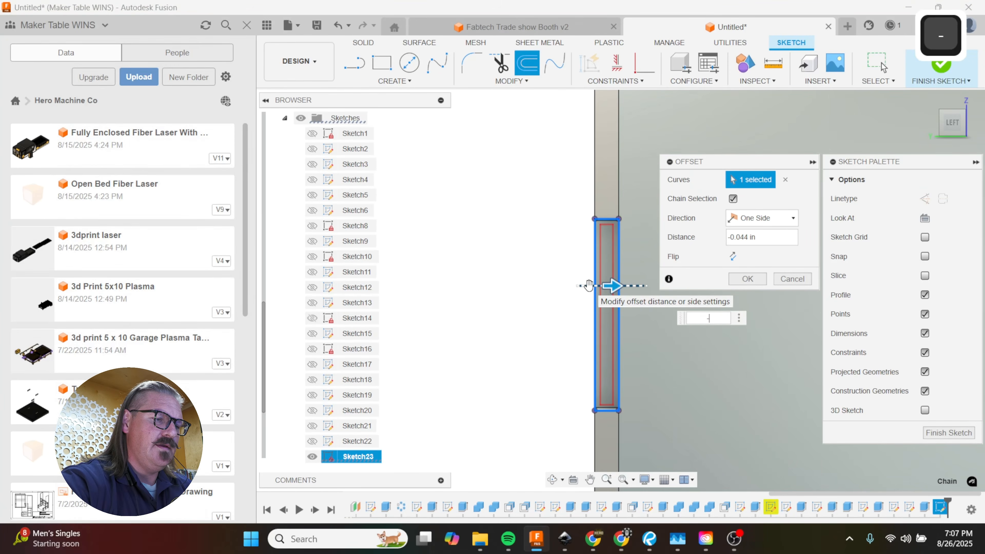
text(.05)
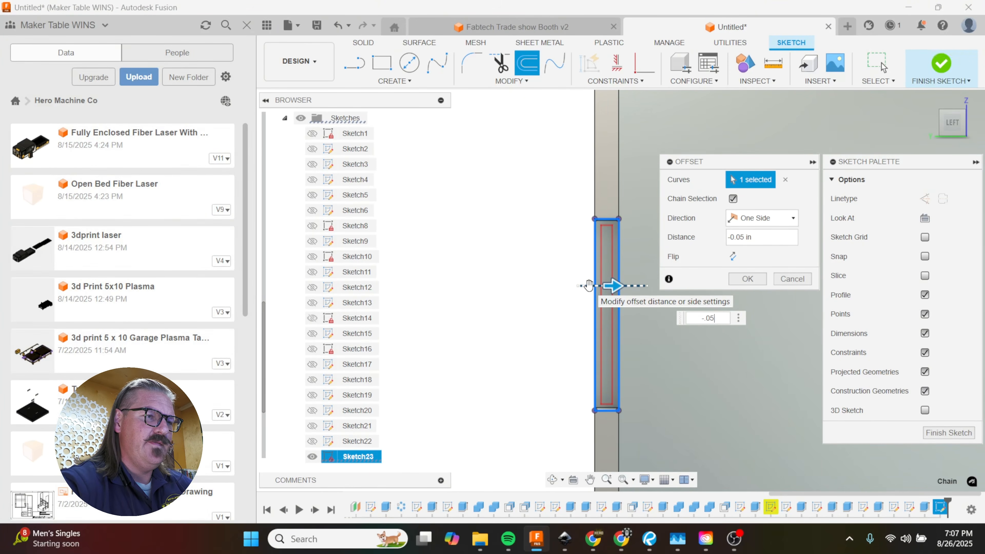
key(Return)
Step: Draw a short horizontal line from the offset rectangle's upper inner corner to the projected rectangle's edge along the panel face
click(636, 297)
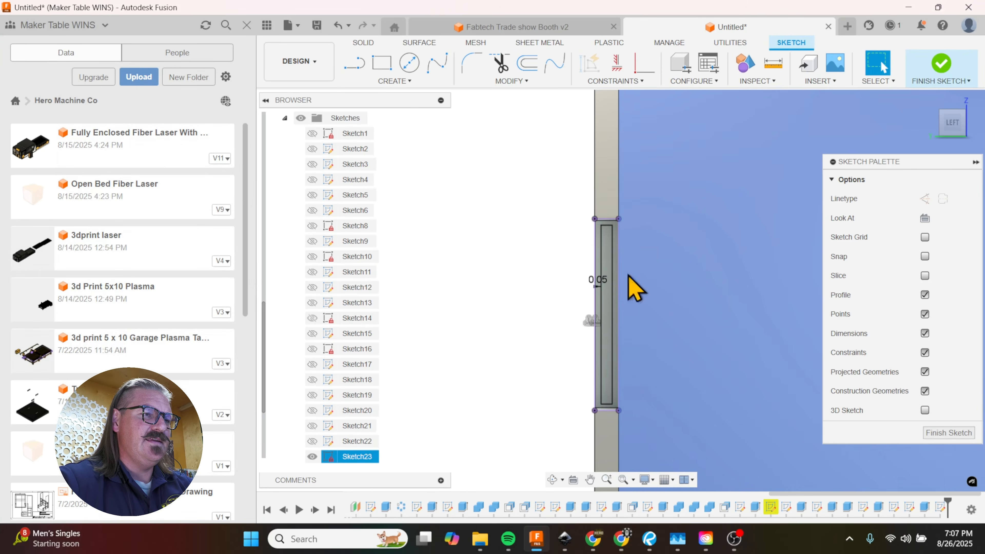
key(l)
click(611, 228)
scroll(621, 228, up, 3)
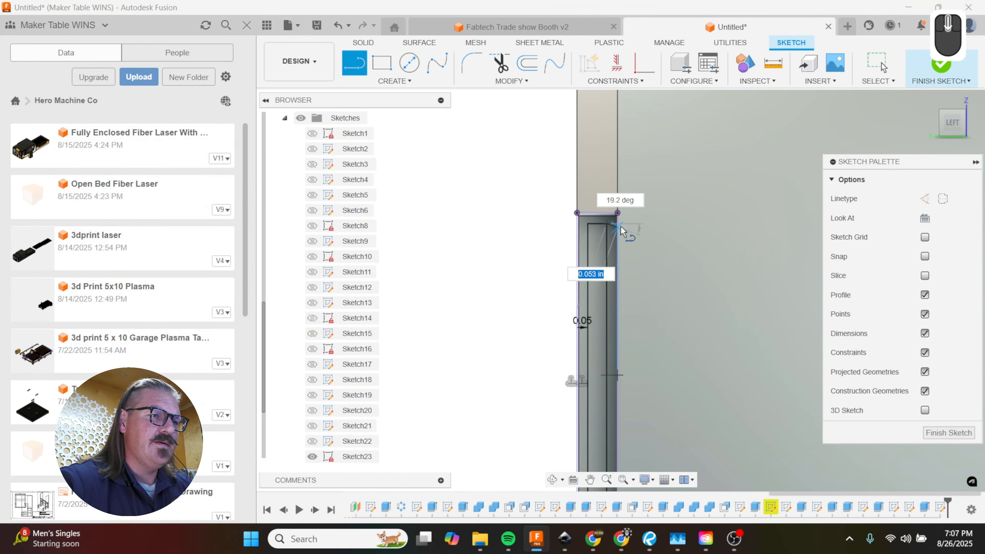
scroll(621, 227, up, 2)
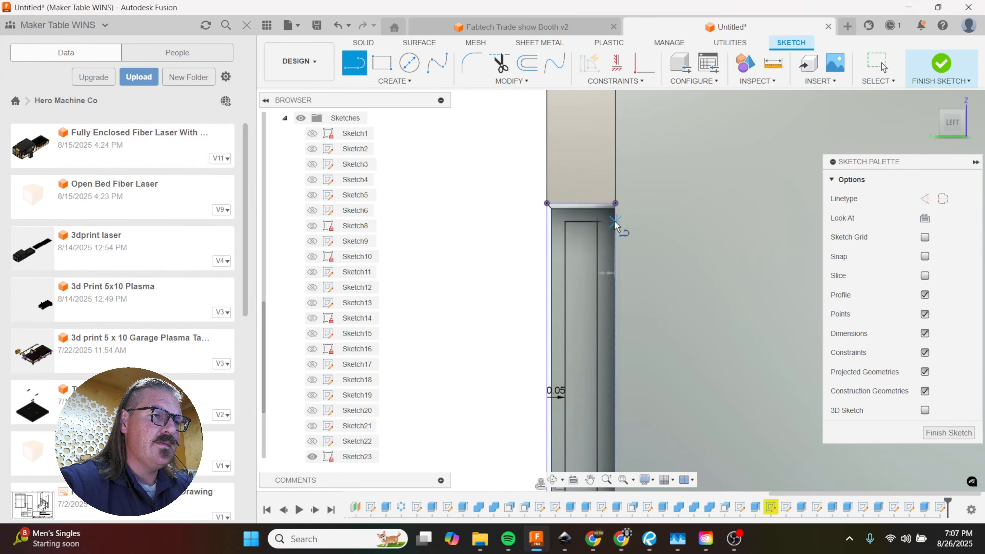
click(615, 221)
scroll(629, 204, down, 3)
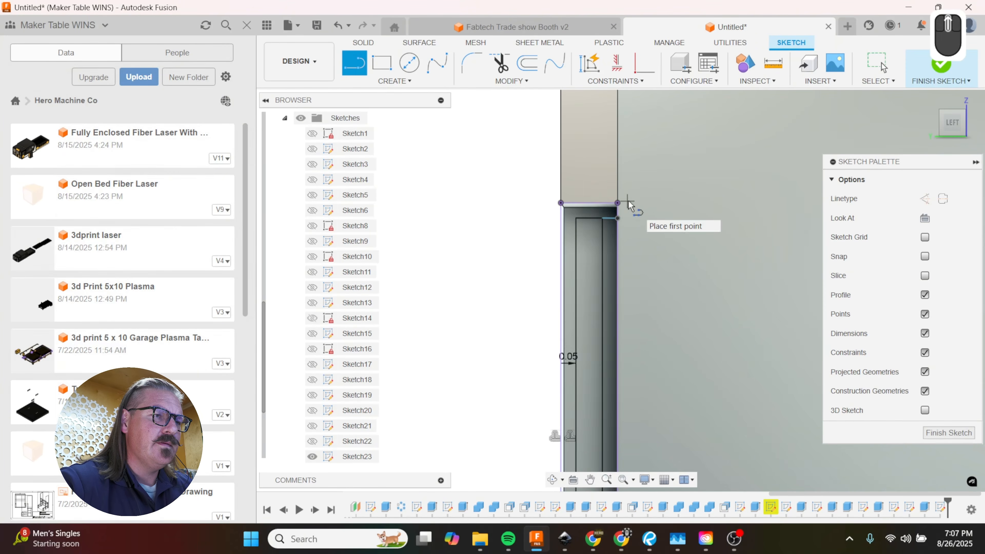
scroll(625, 221, up, 2)
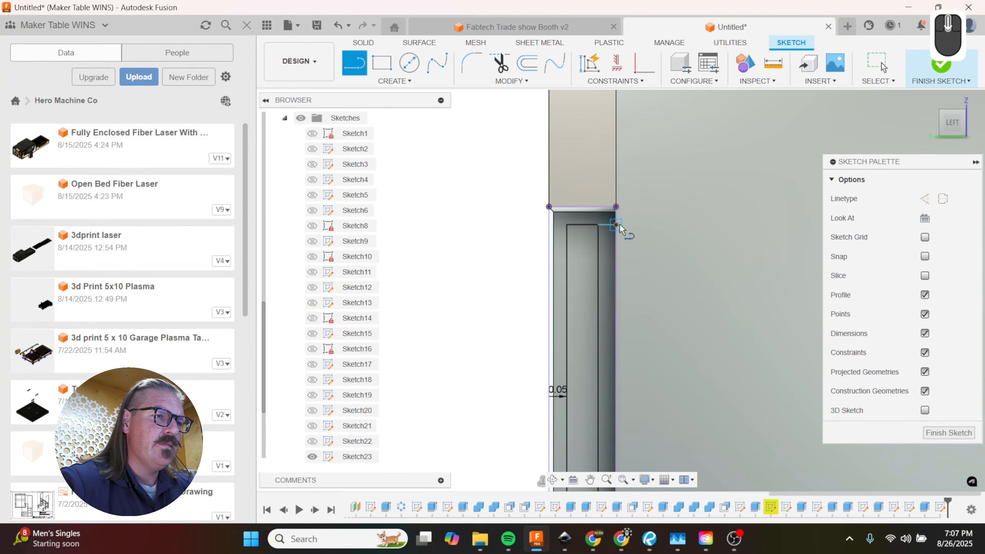
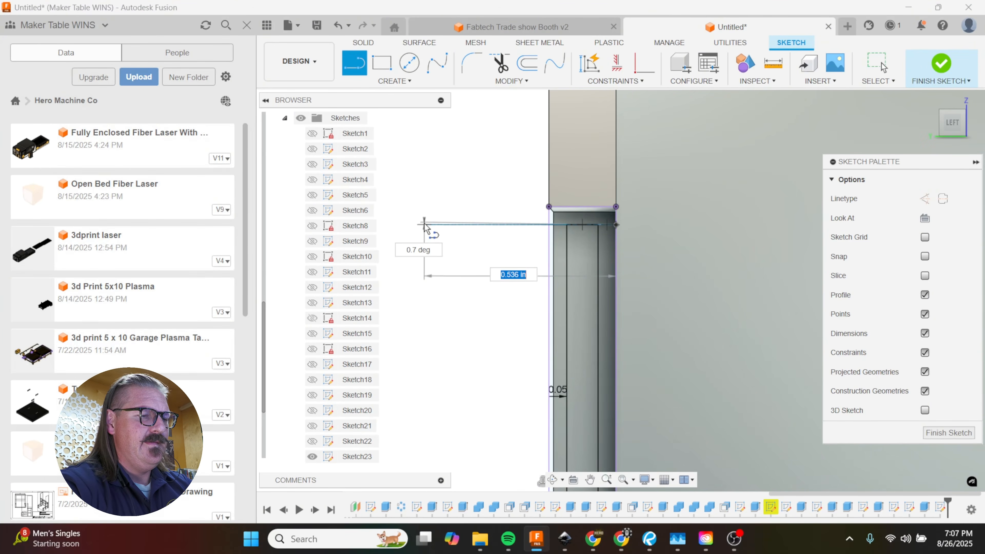
Step: Draw a 1.5 in horizontal line outward past the back panel from the short upper line's end on the projected edge
text(1.)
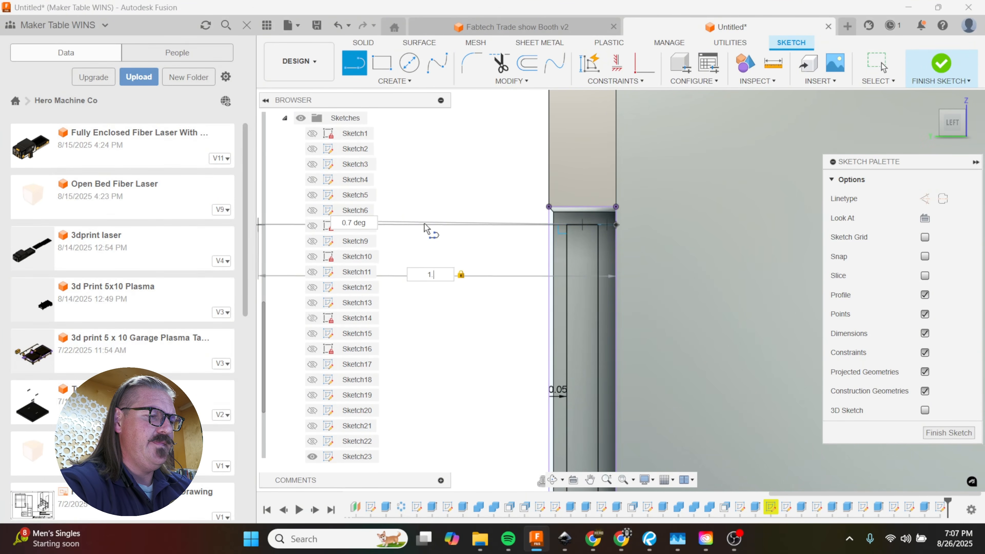
text(75)
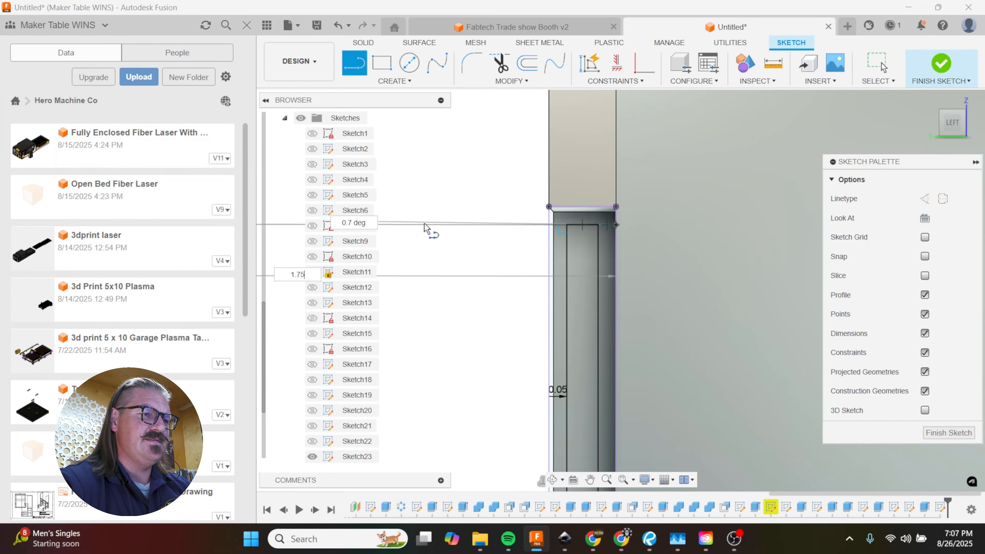
key(BackSpace)
key(BackSpace)
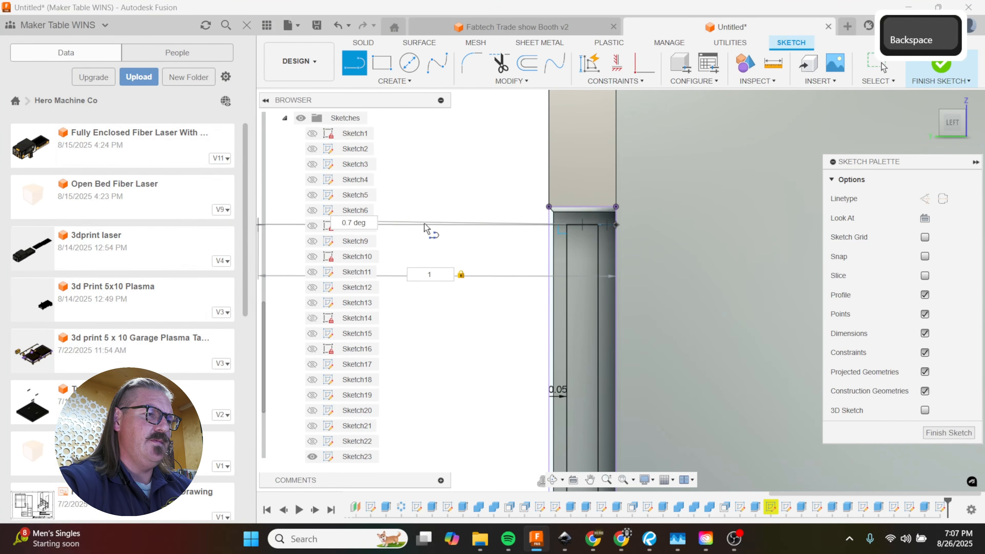
text(5)
key(Return)
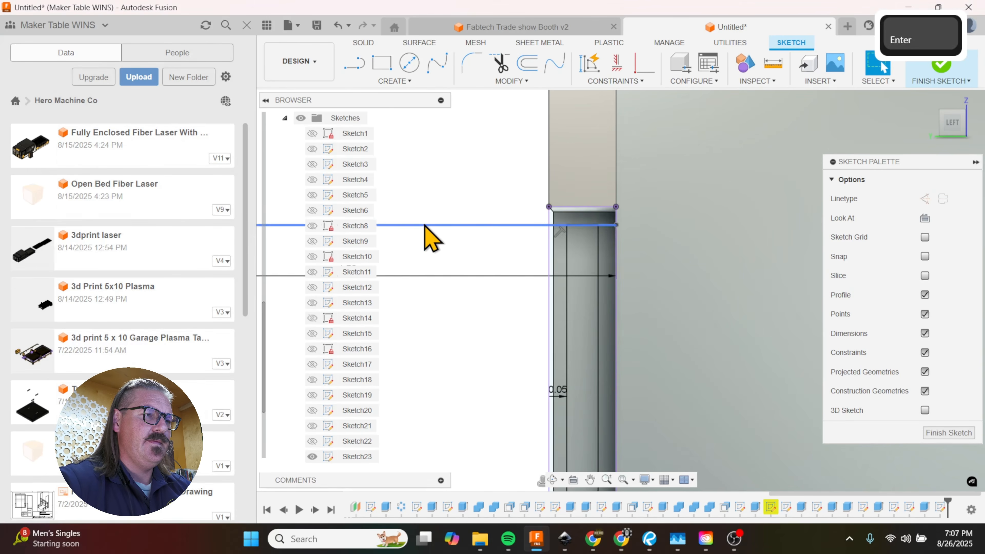
Step: Extend the offset rectangle's lower inner corner to the projected edge, and draw a 1.5 in horizontal line outward from there
scroll(605, 169, down, 3)
scroll(603, 433, up, 5)
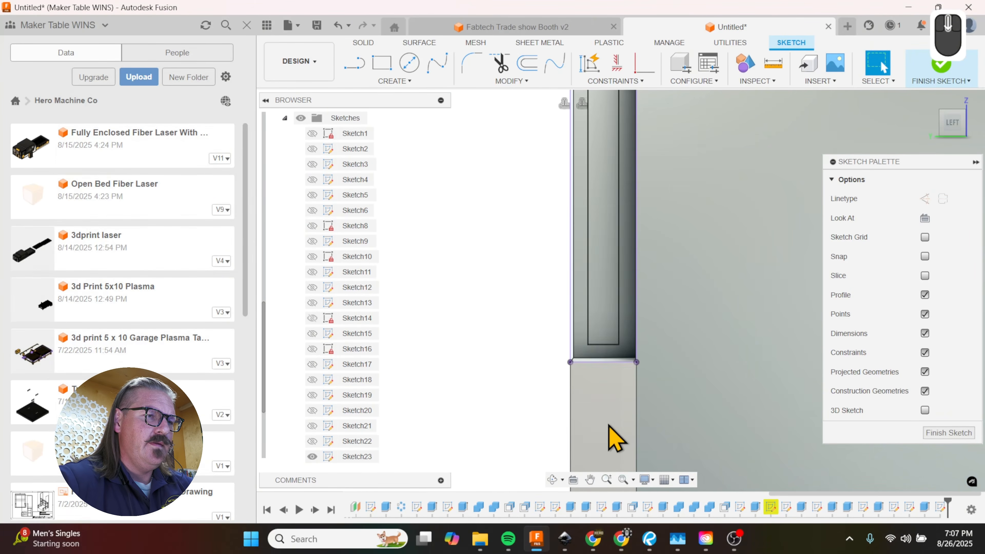
key(l)
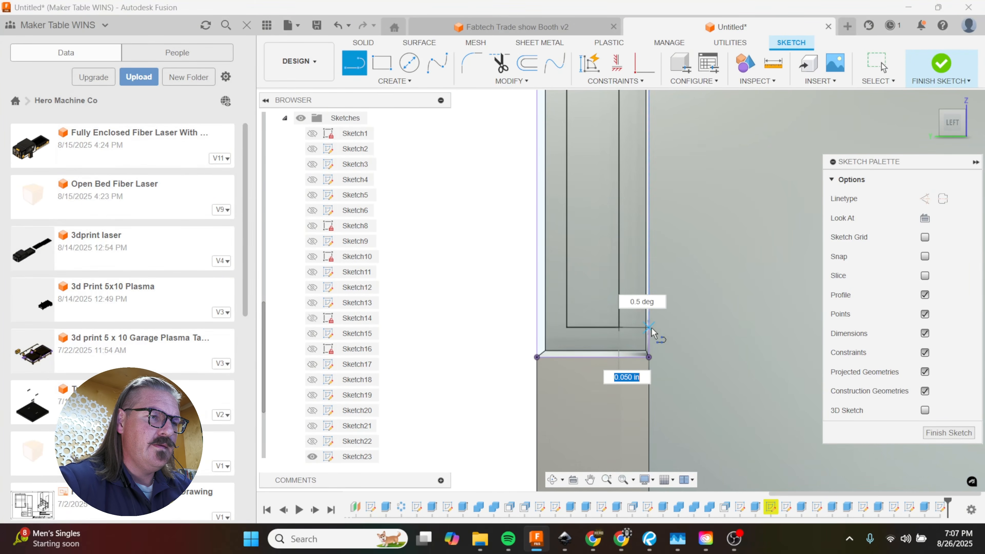
click(652, 331)
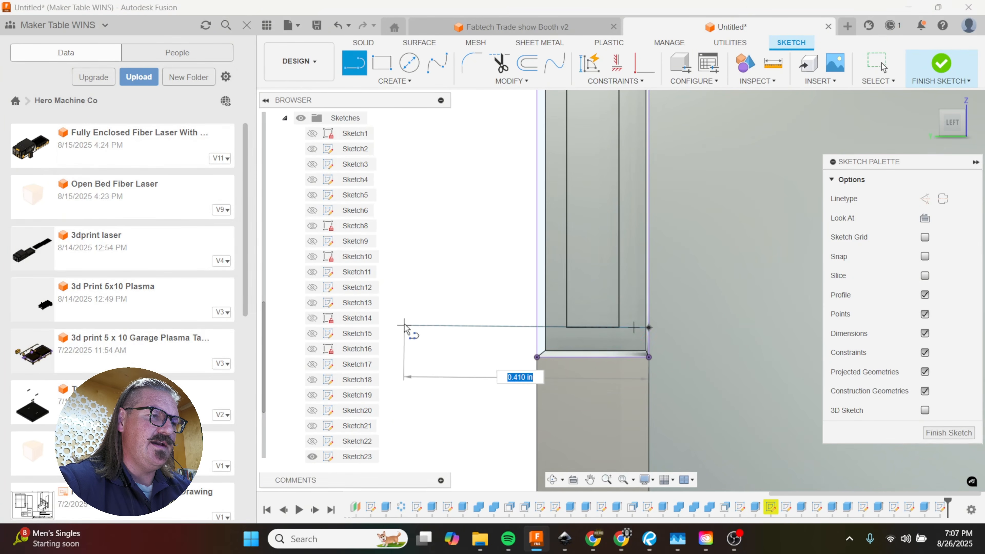
text(1.5)
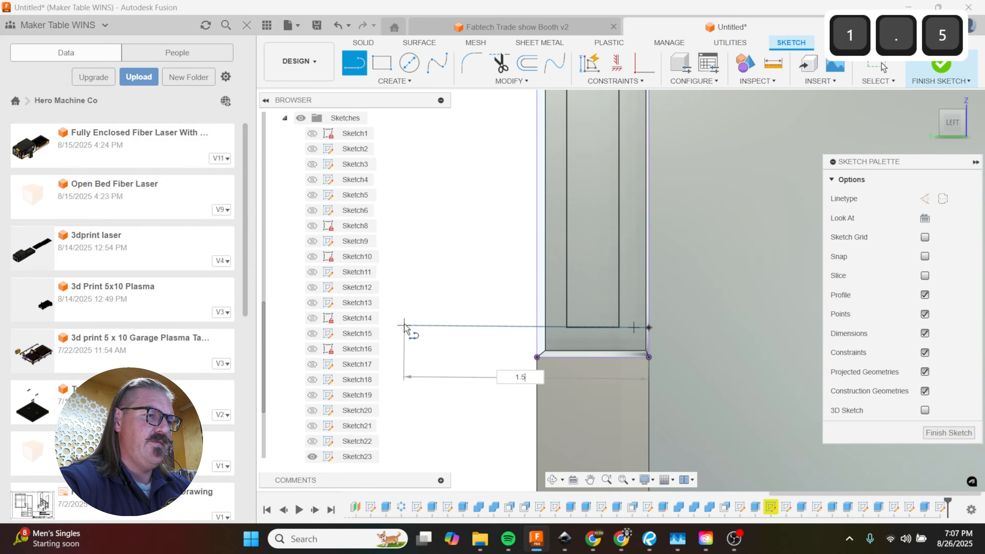
key(Return)
Step: Close the tab outline with a vertical line joining the outer ends of the two 1.5 in lines
scroll(698, 450, down, 5)
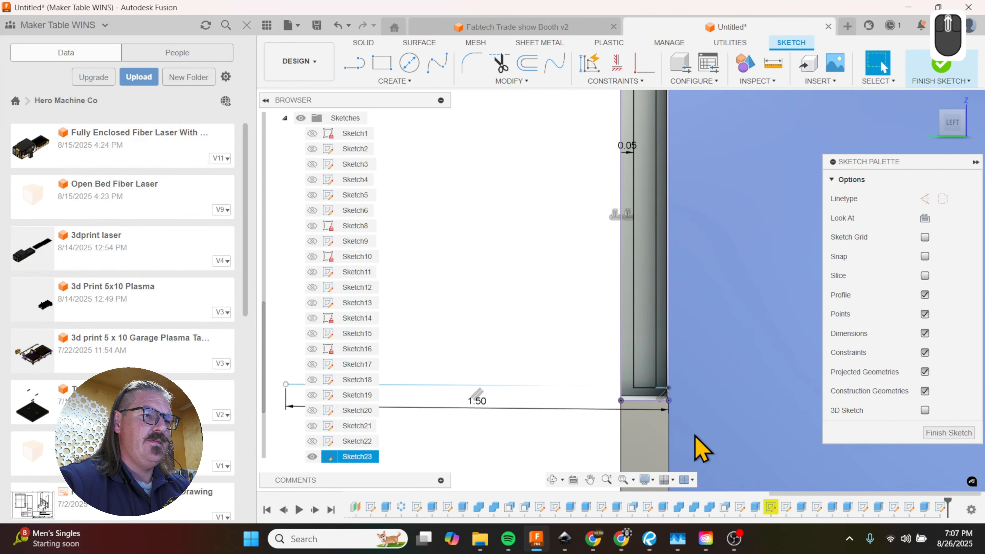
key(l)
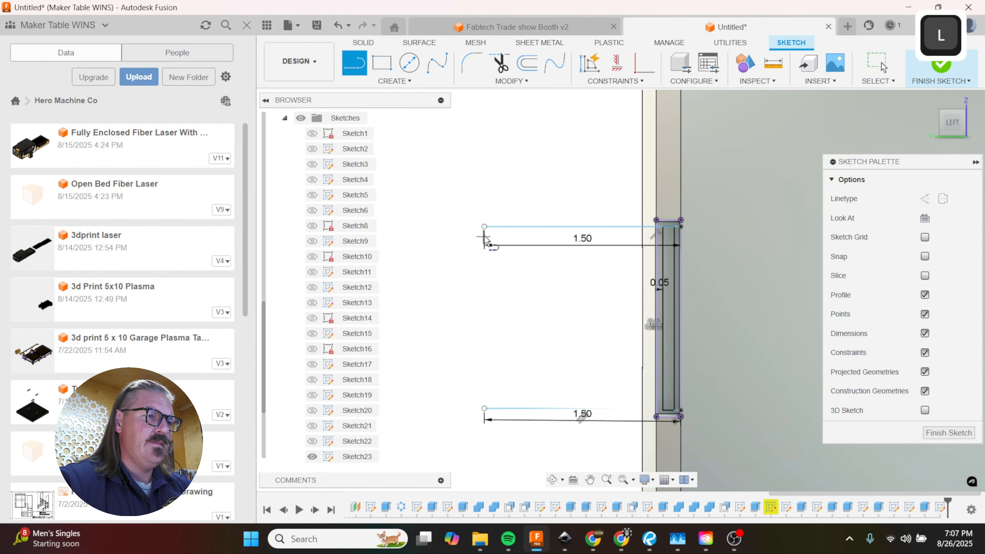
click(485, 227)
click(484, 408)
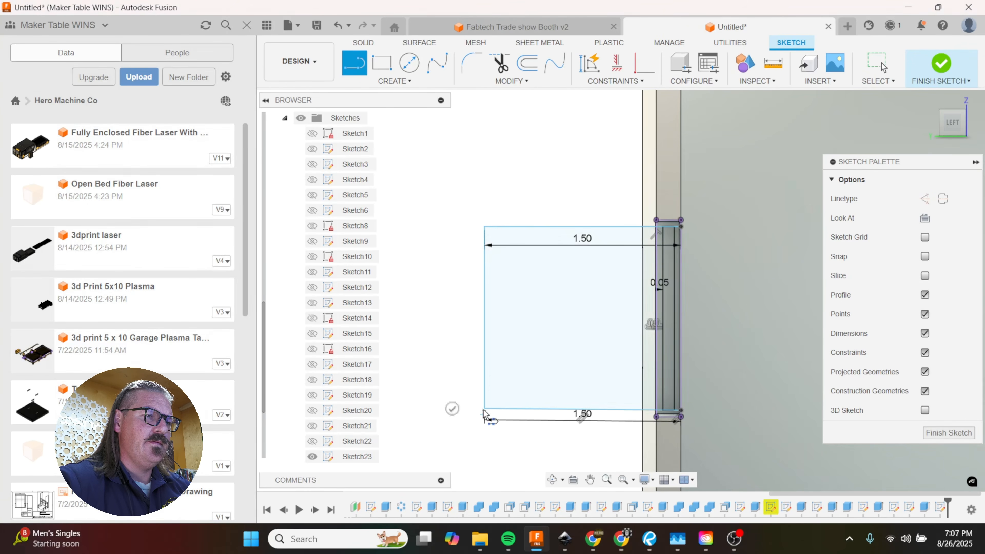
Step: Extrude the four profiles of the tab outline by -0.1875 in as a new body
scroll(521, 382, down, 2)
key(e)
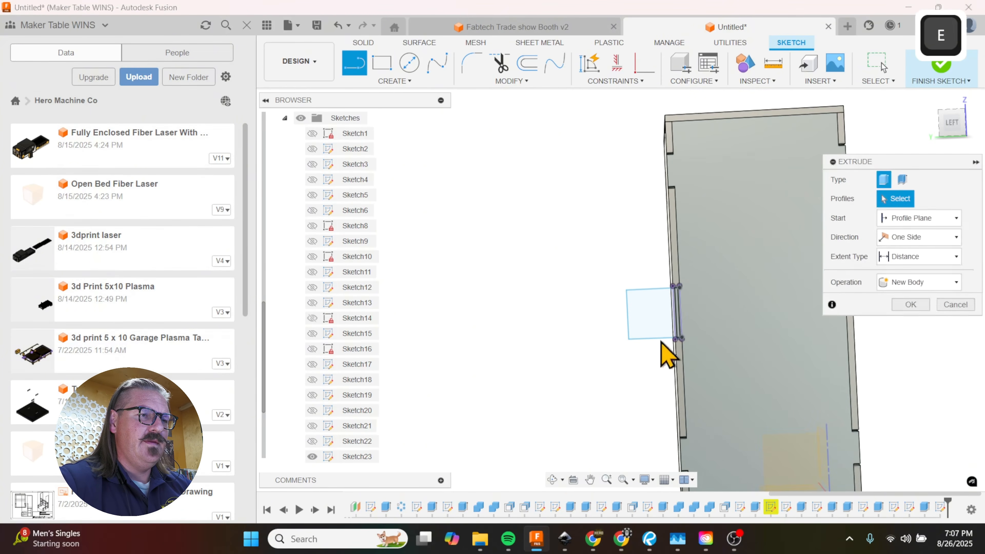
shift+click(680, 326)
scroll(695, 338, up, 3)
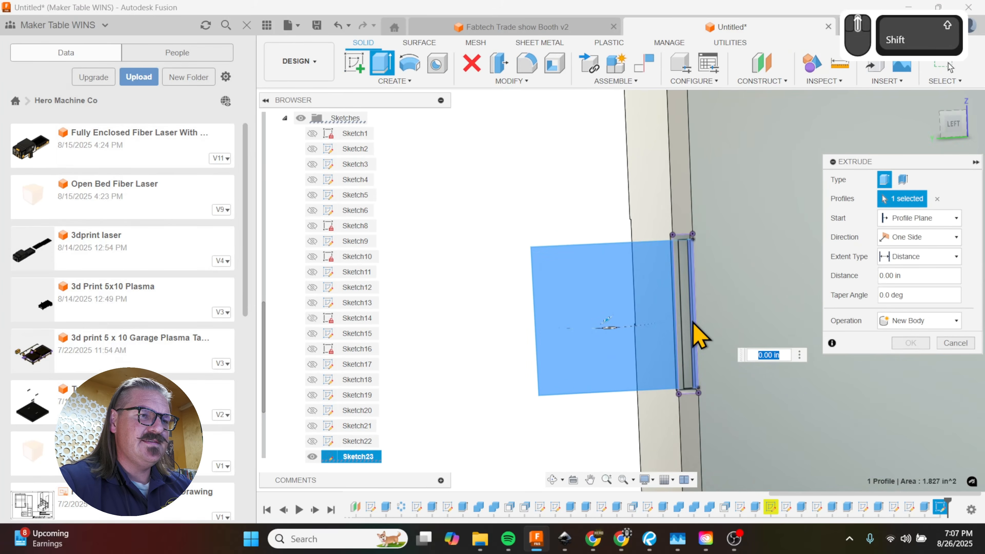
scroll(690, 334, up, 2)
click(694, 345)
click(675, 350)
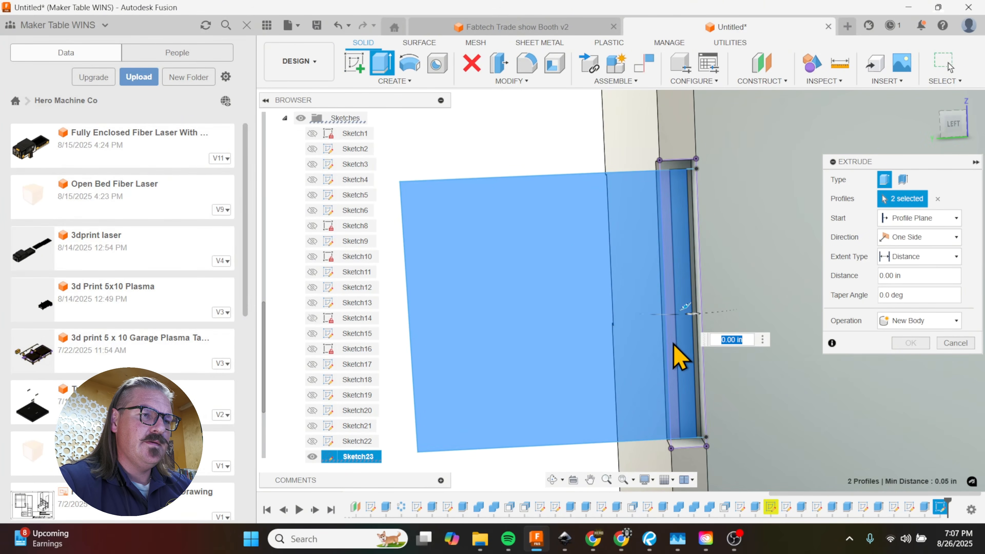
click(611, 363)
shift+middle_drag(611, 363, 645, 403)
text(-.1875)
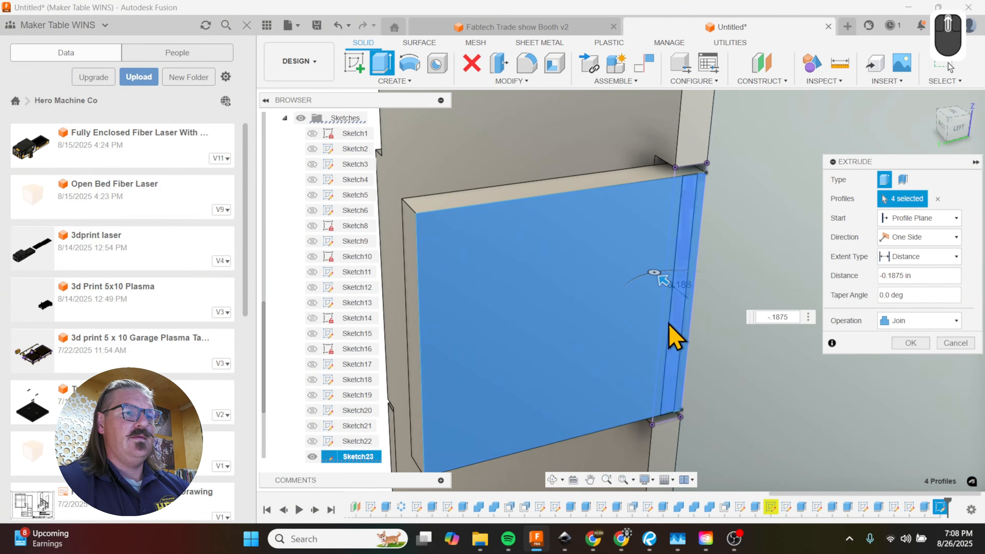
scroll(660, 332, down, 3)
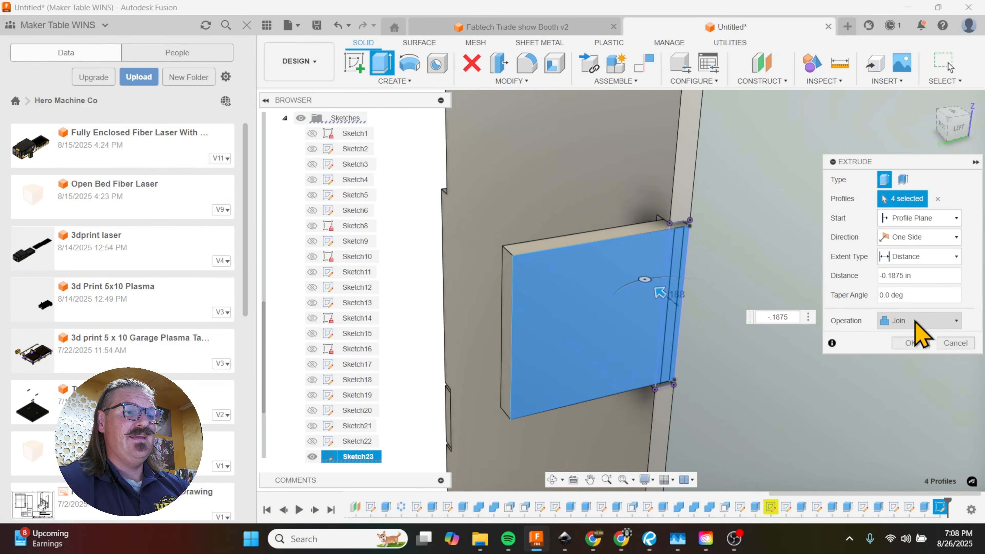
click(934, 321)
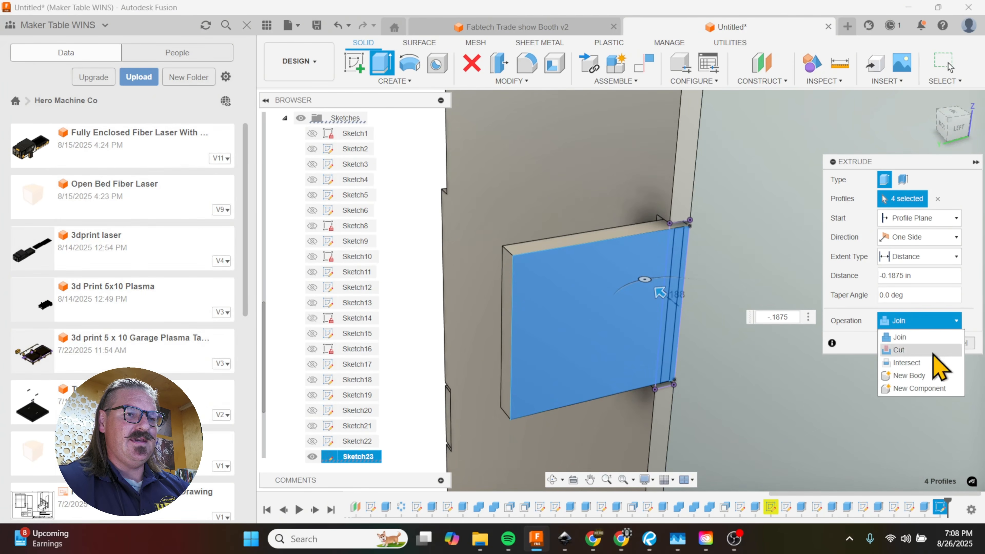
click(922, 378)
click(910, 343)
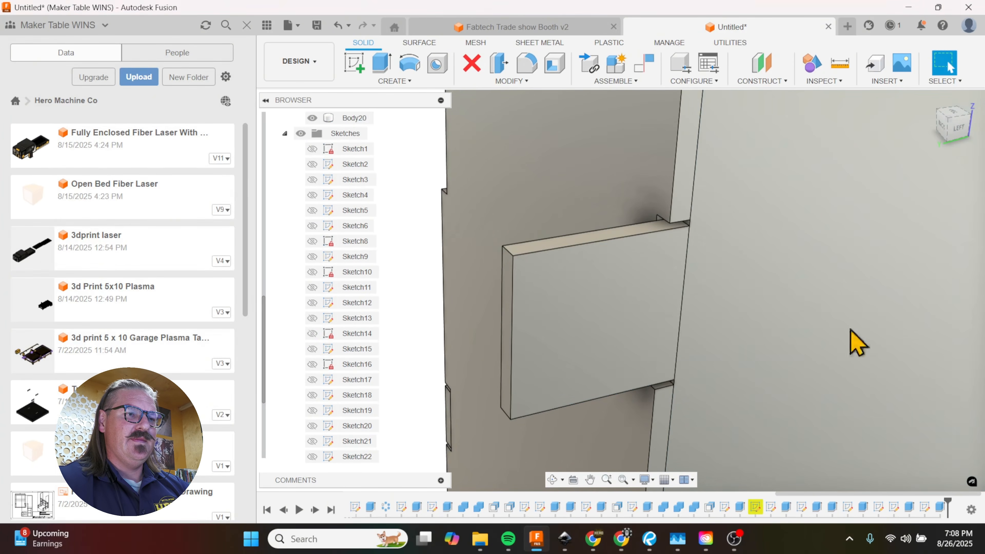
Step: Copy the tab body to the opposite side panel with a Z distance of -4.813 in
scroll(669, 324, up, 3)
key(m)
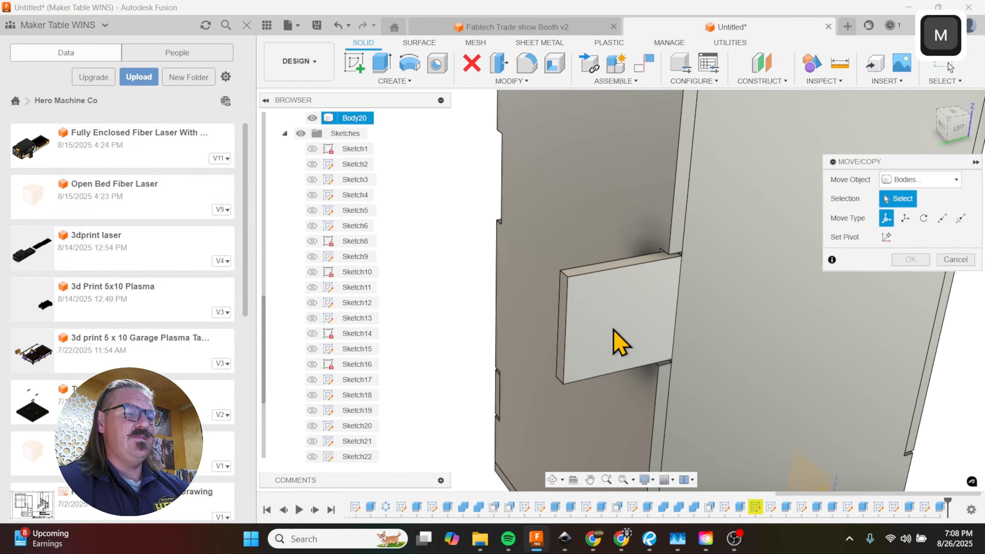
click(655, 332)
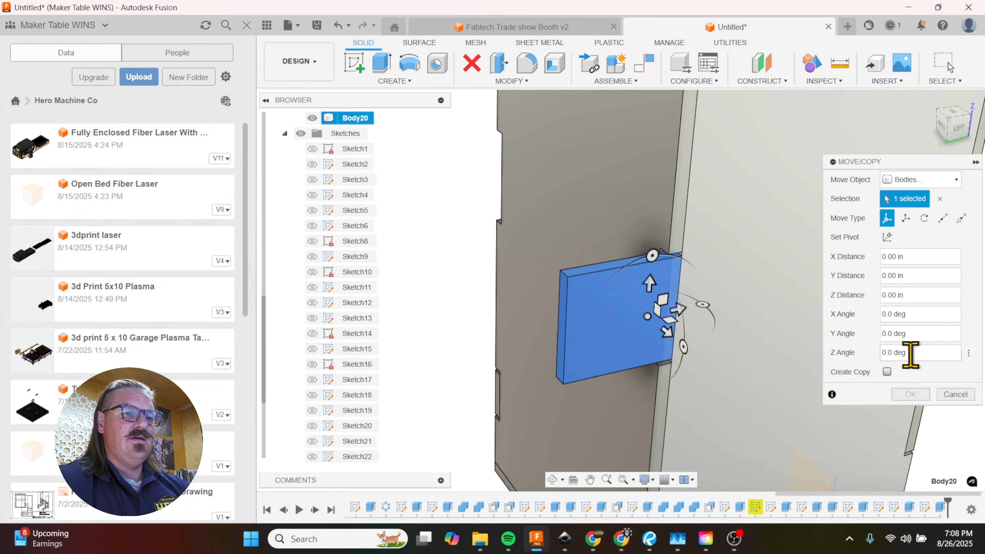
click(887, 372)
drag(670, 332, 440, 220)
shift+middle_drag(470, 264, 537, 218)
drag(541, 193, 606, 212)
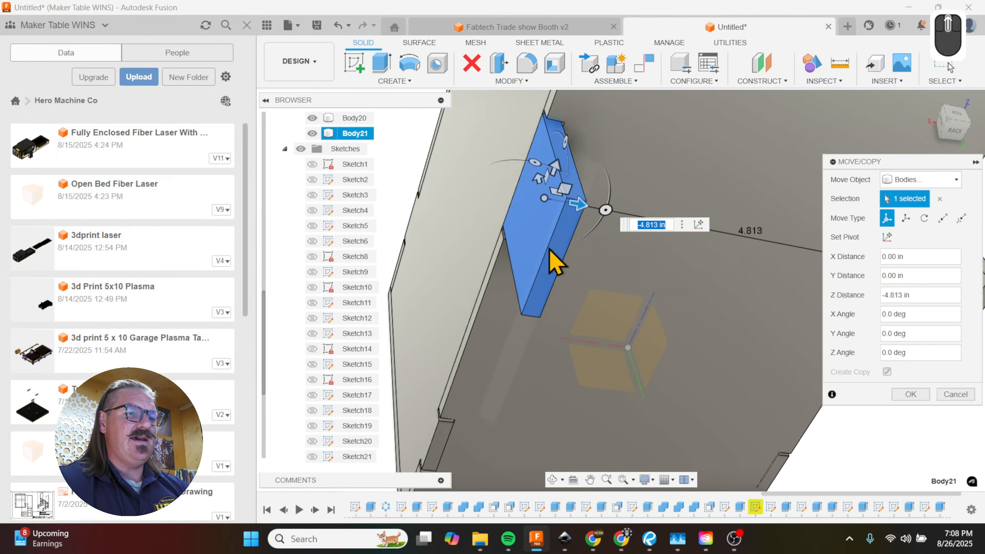
click(911, 394)
Step: Join the original tab to its adjoining side panel with Combine, keeping the tool body
shift+middle_drag(631, 286, 667, 318)
scroll(666, 322, down, 4)
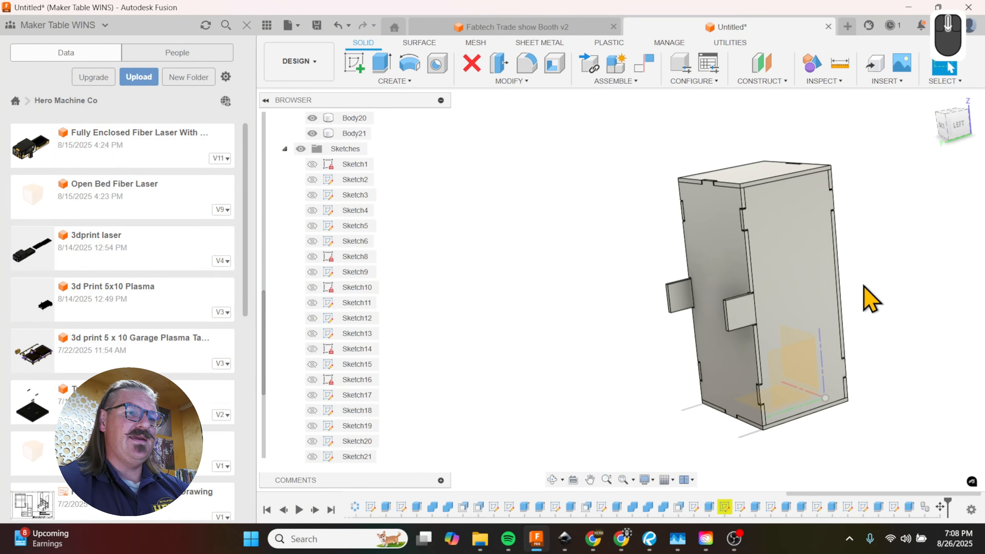
scroll(859, 296, up, 2)
click(509, 82)
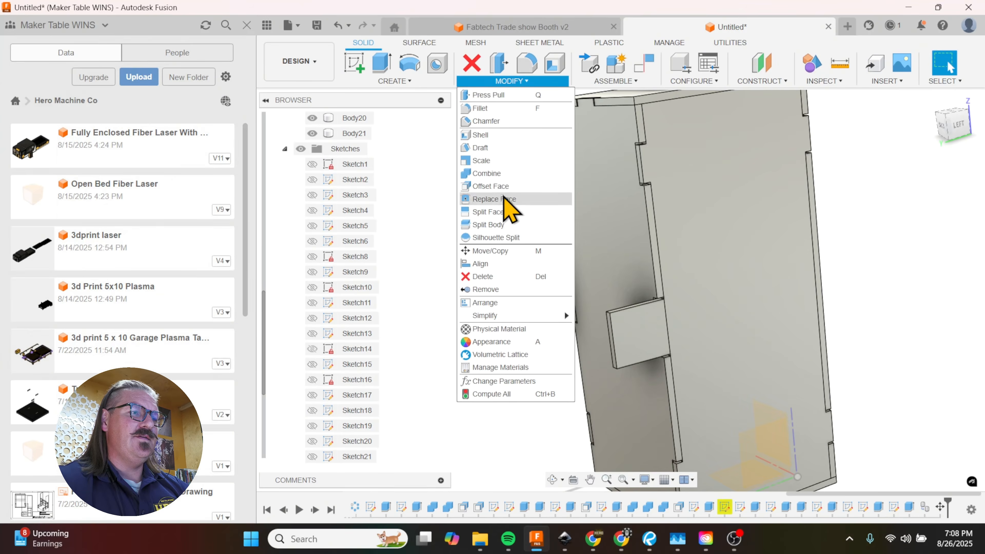
click(504, 184)
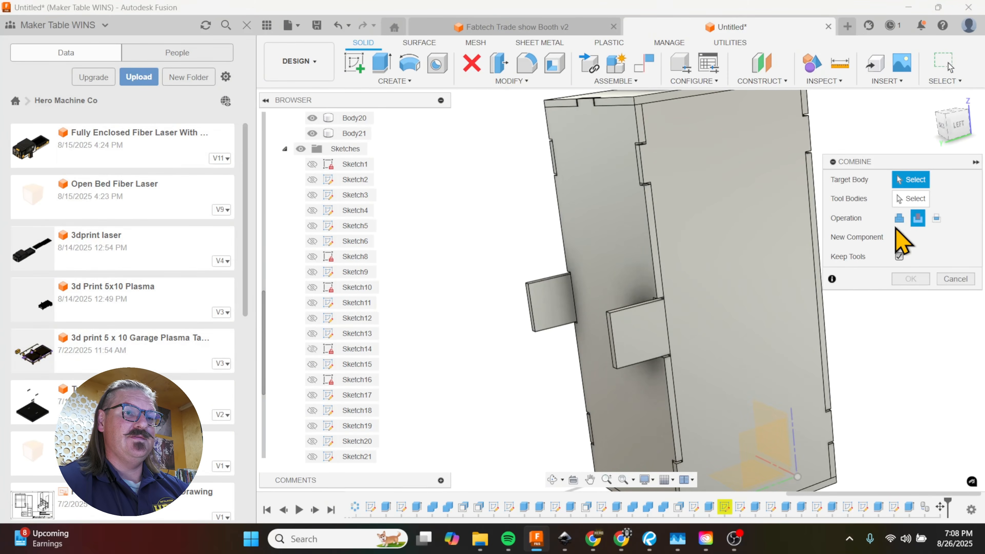
click(899, 218)
click(714, 344)
click(629, 330)
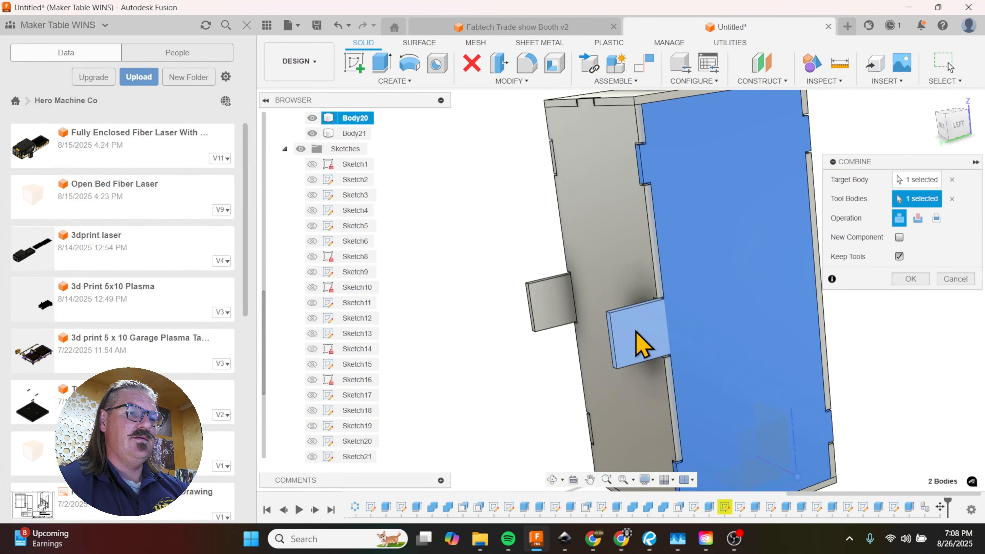
click(911, 279)
Step: Try moving the side panel with its joined tab 1.40 in outward along Z
scroll(675, 341, up, 4)
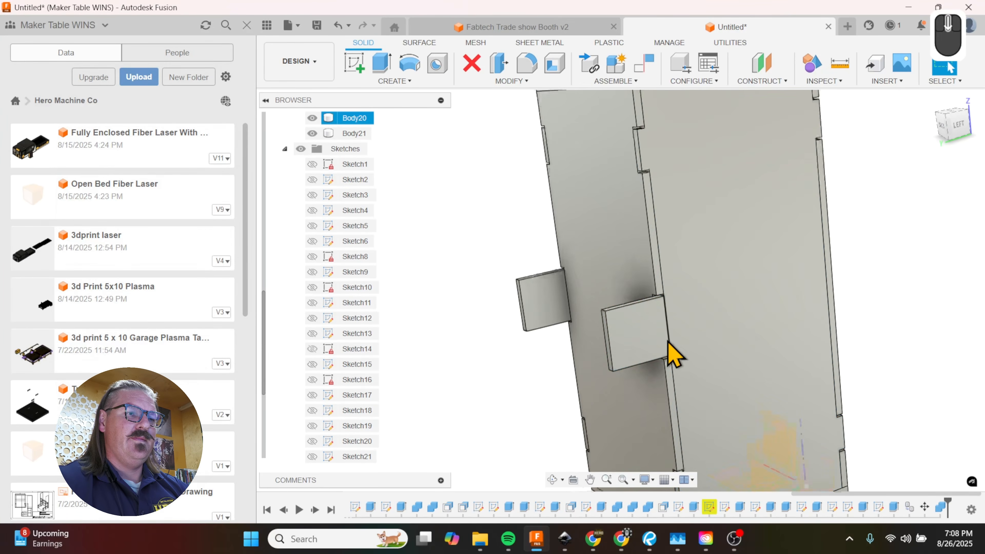
key(m)
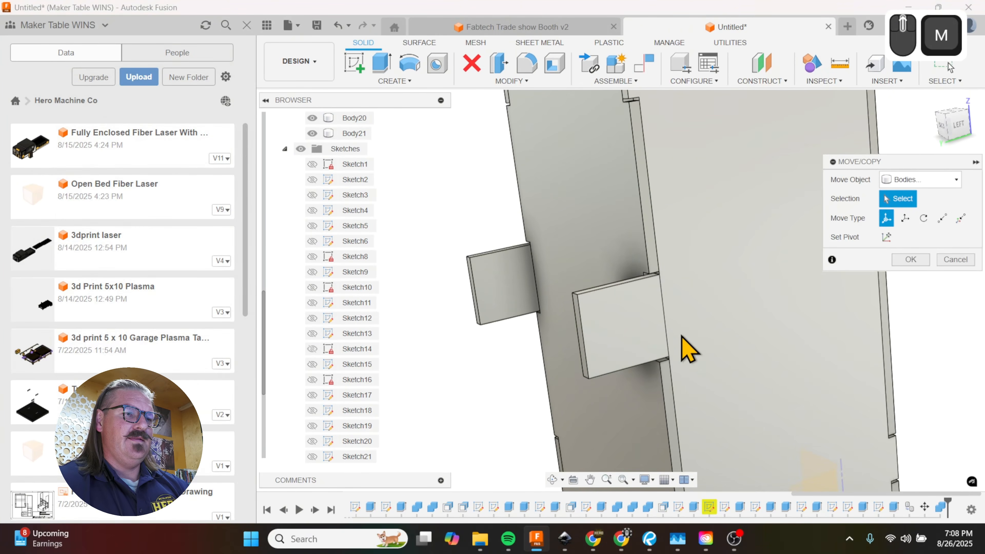
scroll(694, 330, down, 2)
click(708, 369)
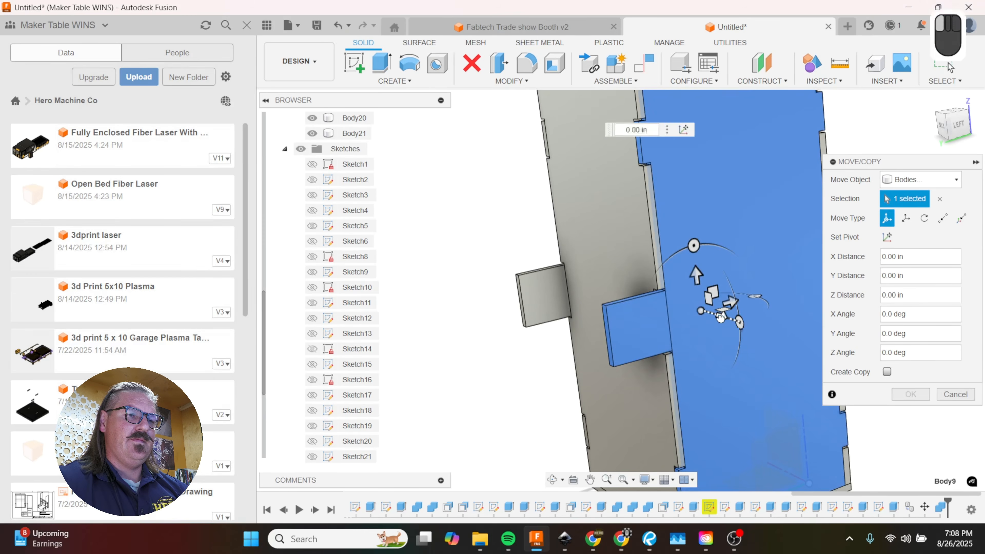
drag(721, 318, 752, 351)
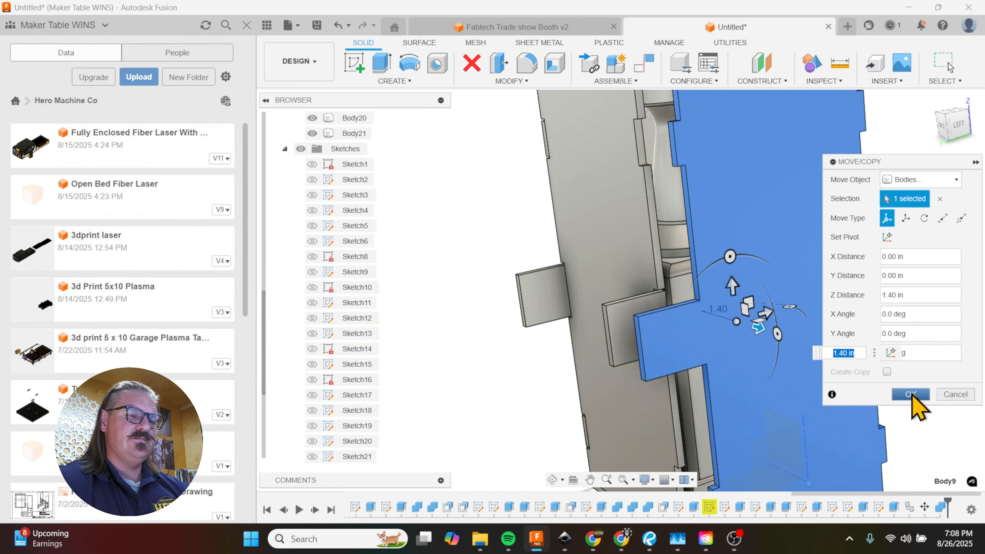
click(957, 395)
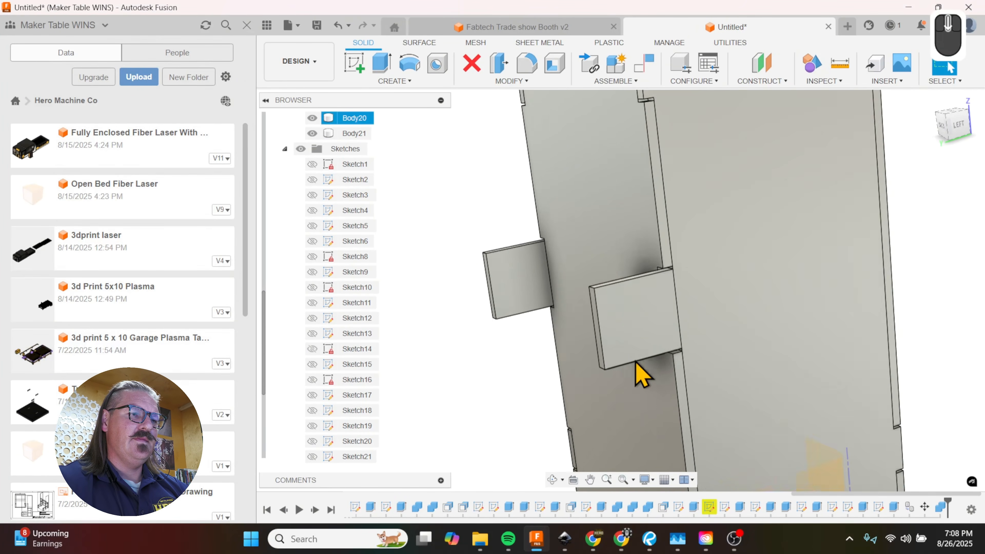
Step: Hide the leftover separate tab body that overlaps the joined tab on the first side panel
shift+middle_drag(642, 374, 728, 368)
click(613, 337)
key(v)
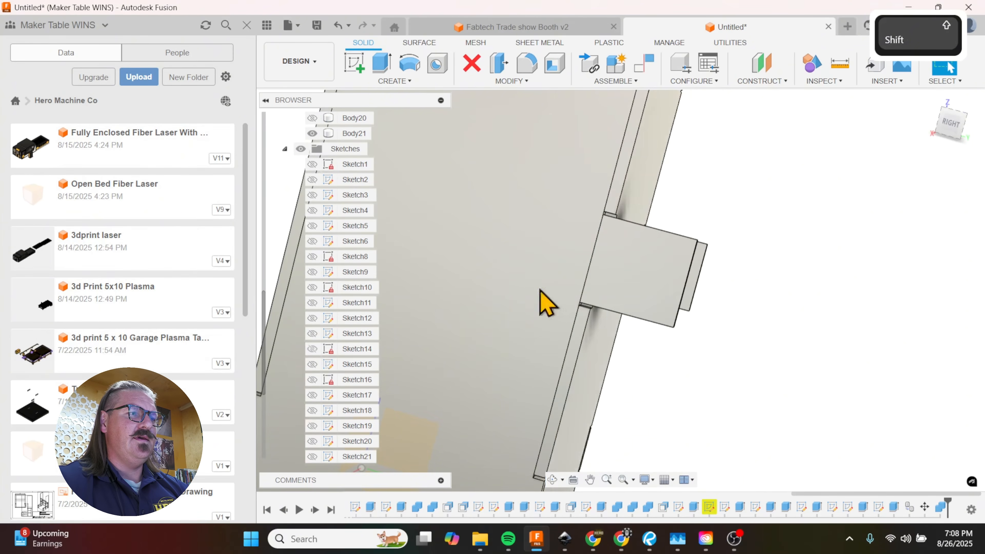
Step: Join the copied tab to the opposite side panel with Combine, without keeping the tool body
click(517, 80)
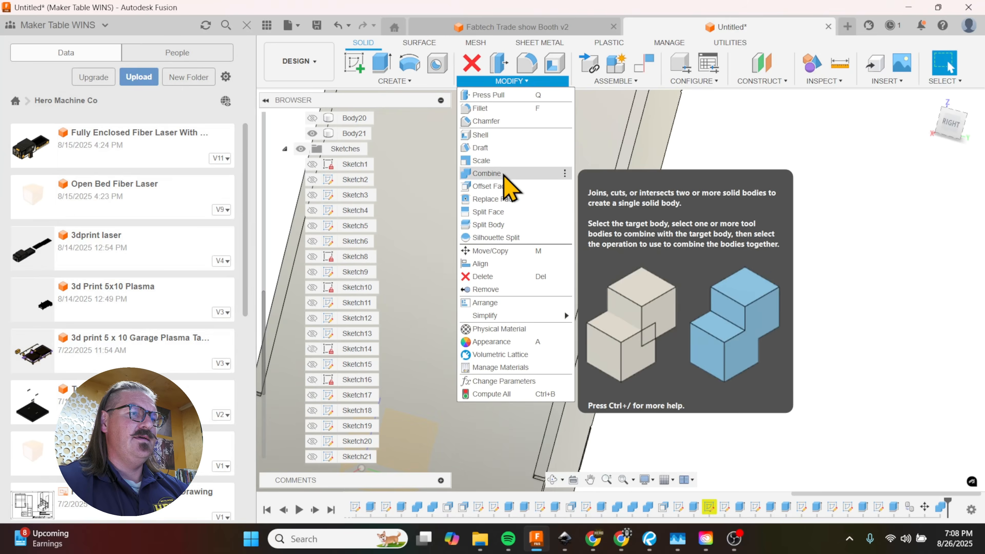
click(486, 173)
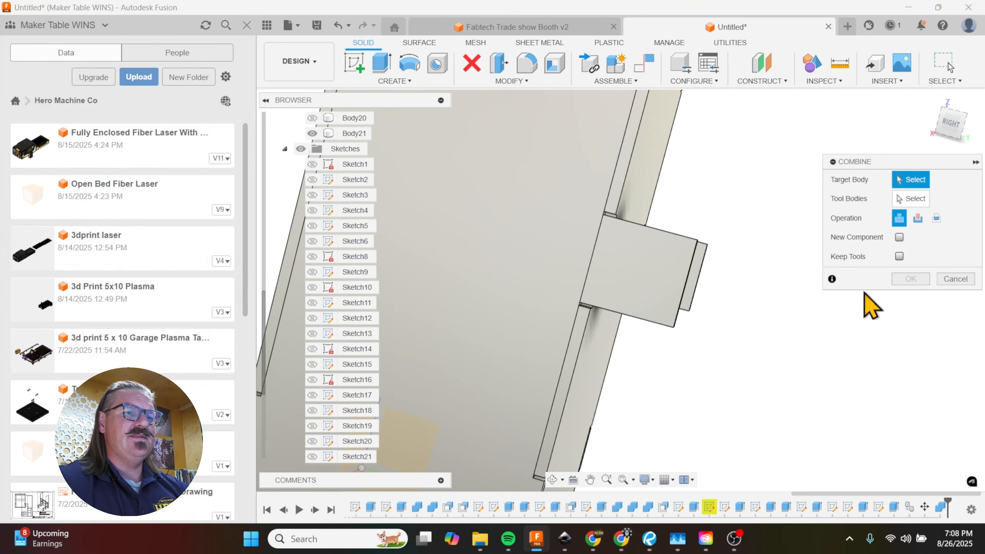
scroll(826, 349, down, 3)
click(654, 314)
click(715, 323)
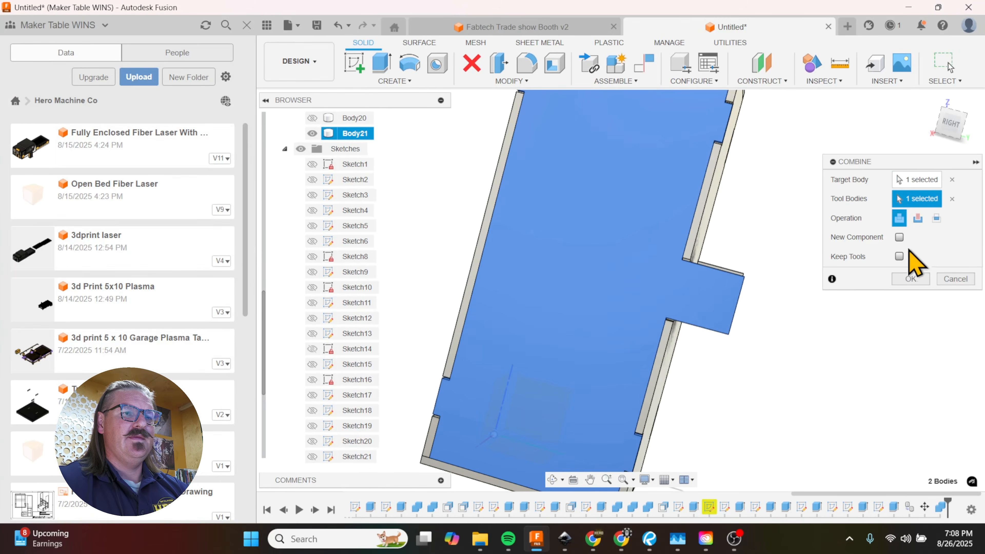
click(911, 279)
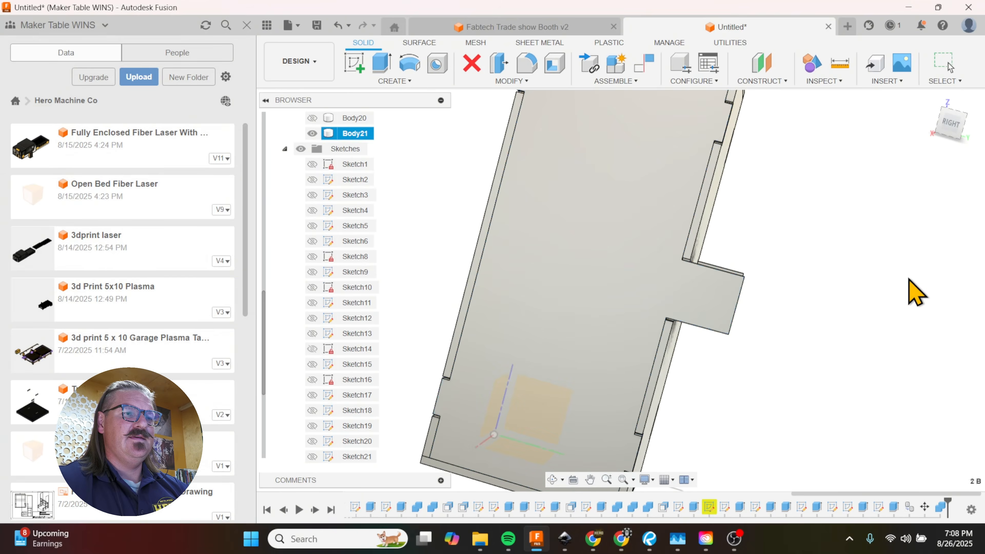
Step: Sketch a rectangle about 1.307 by 1.400 in over the protruding tab, from its outer corner to the side panel's edge
shift+middle_drag(748, 293, 651, 268)
scroll(551, 293, up, 3)
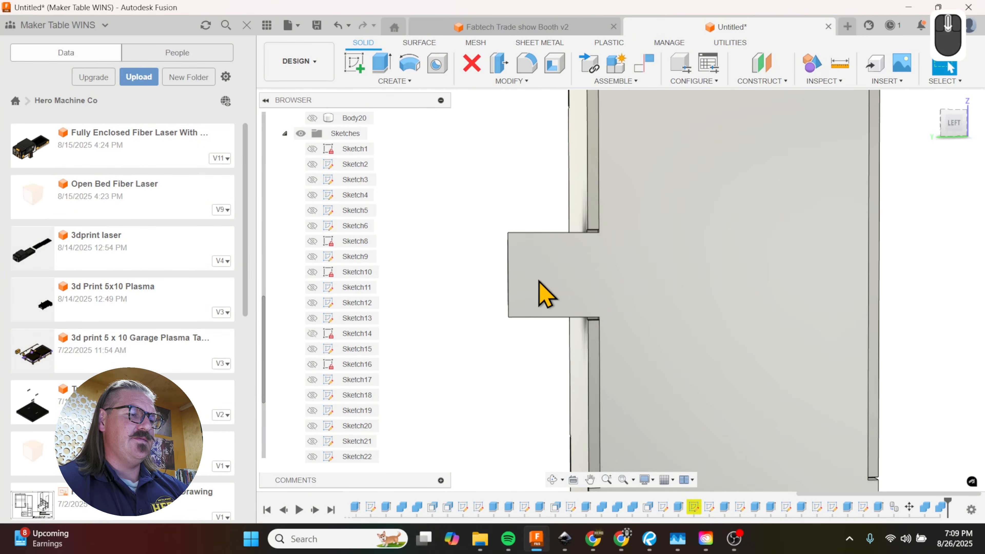
key(r)
click(546, 296)
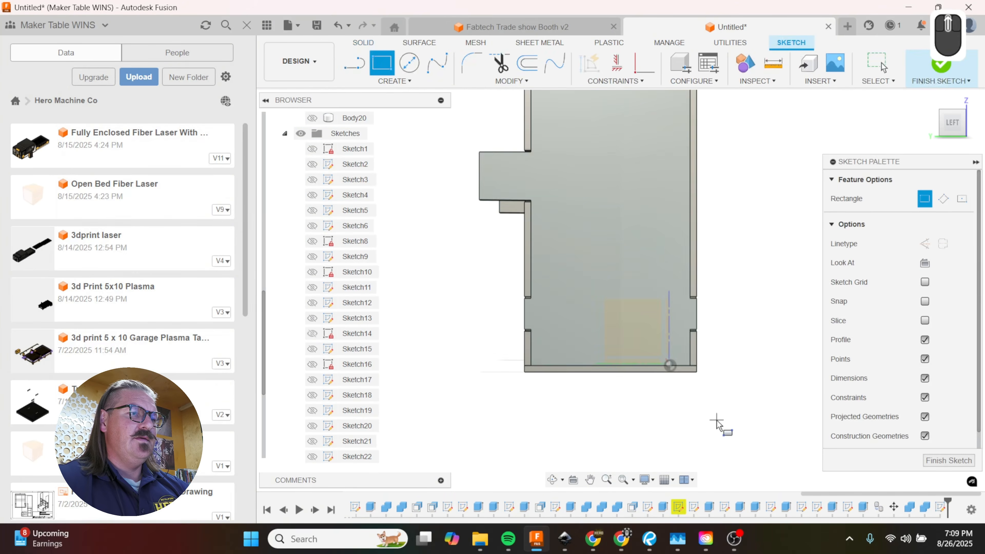
scroll(555, 229, up, 3)
click(520, 216)
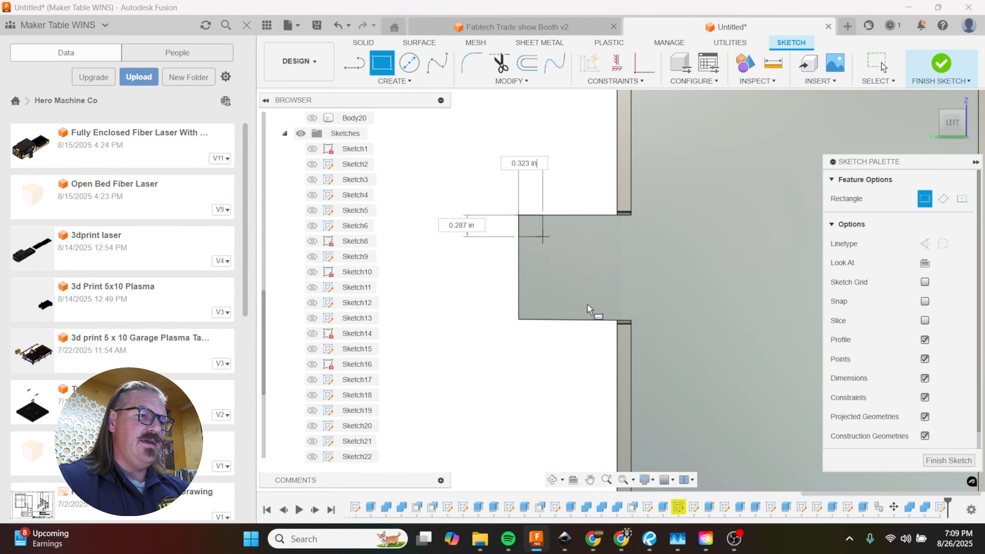
click(619, 325)
scroll(630, 384, down, 2)
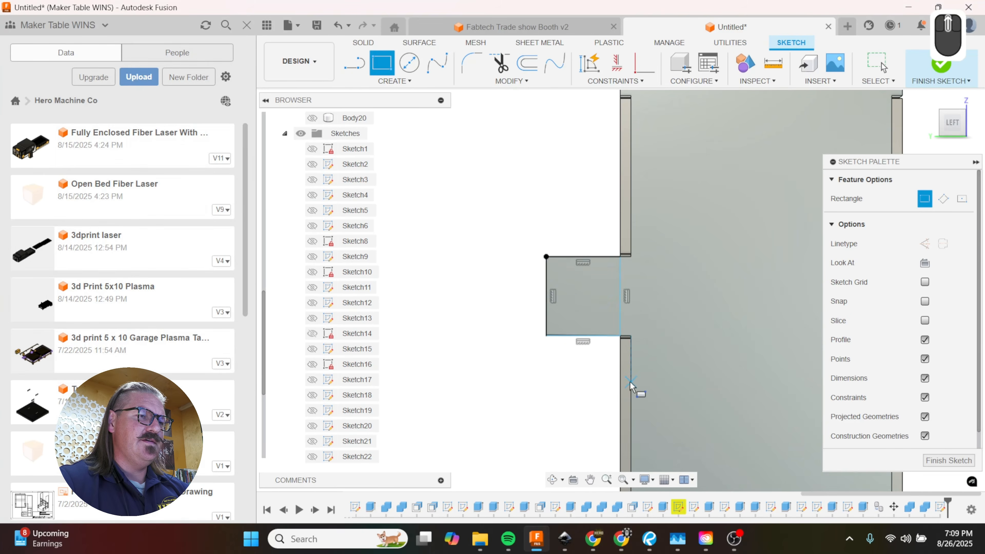
Step: Draw a 0.26 in diameter circle at the centre of the tab rectangle
scroll(551, 288, up, 3)
key(c)
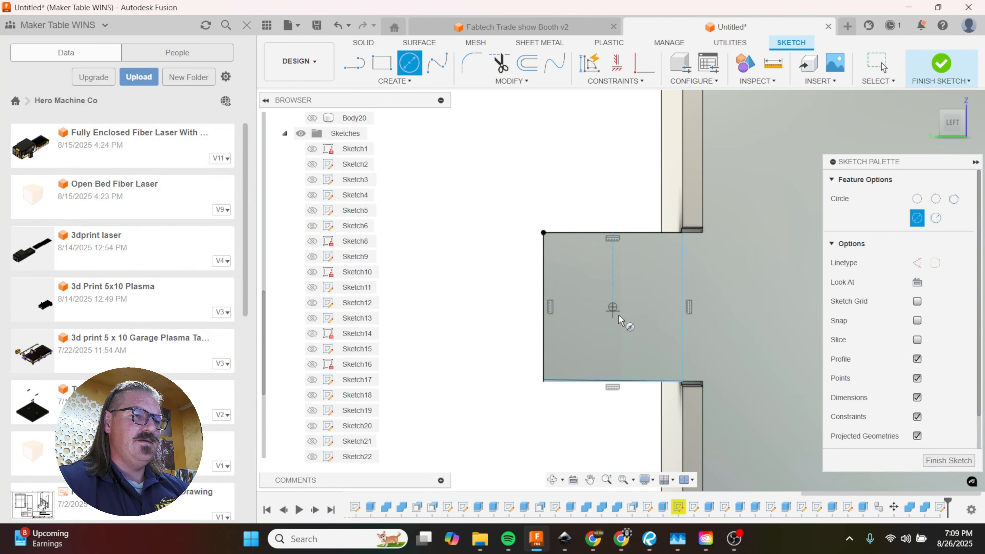
text(.)
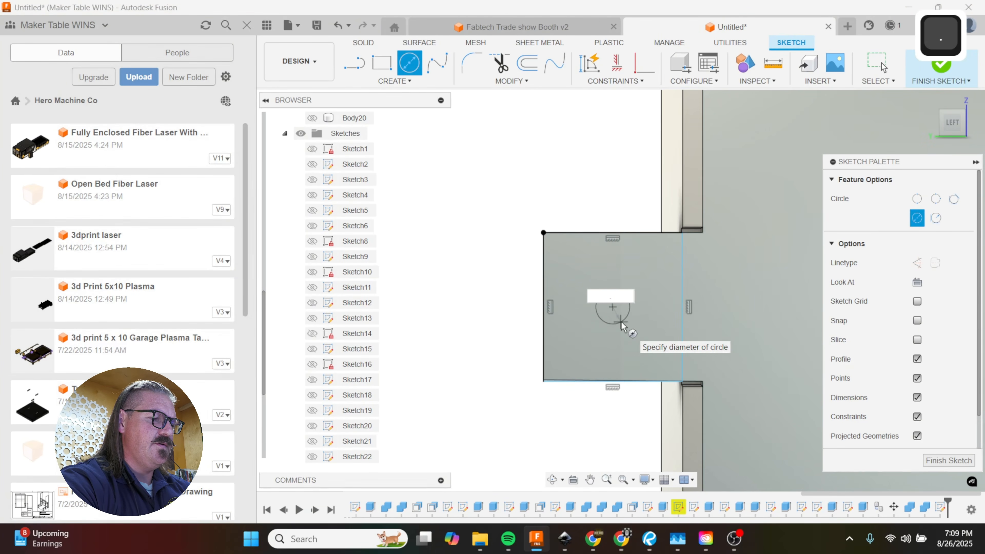
text(26)
key(Return)
key(Return)
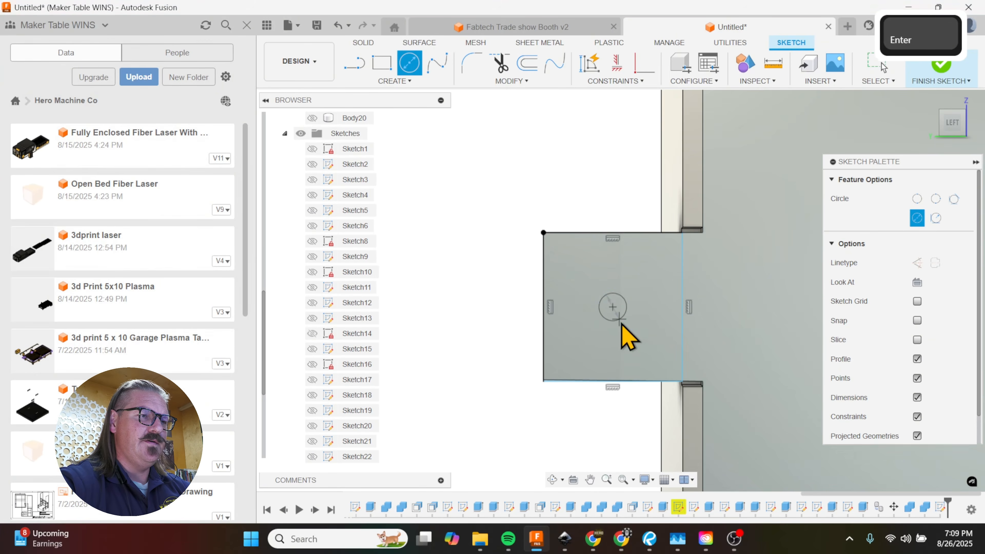
Step: Extrude the circle as a cut through both protruding side-panel tabs
shift+middle_drag(620, 342, 636, 363)
key(e)
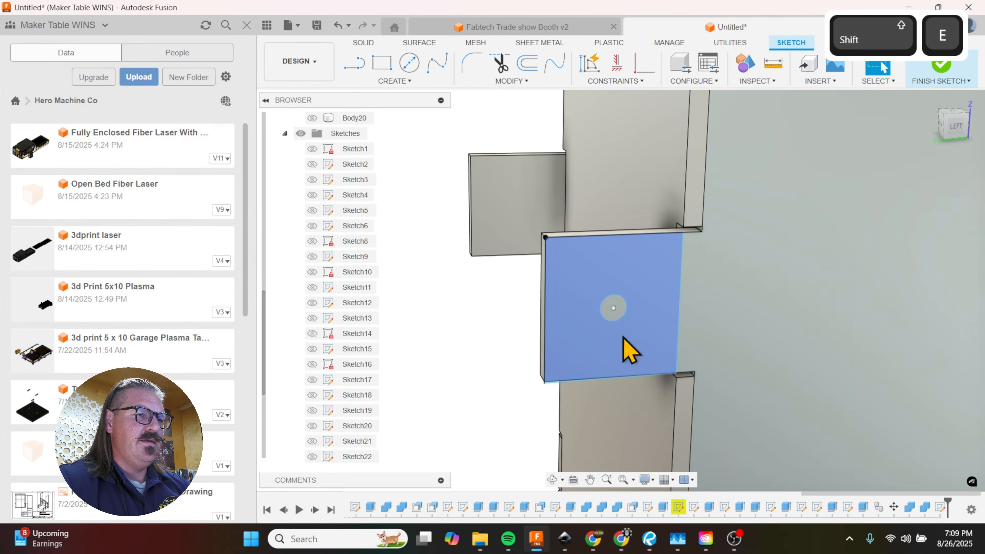
click(617, 316)
drag(611, 306, 485, 168)
click(920, 367)
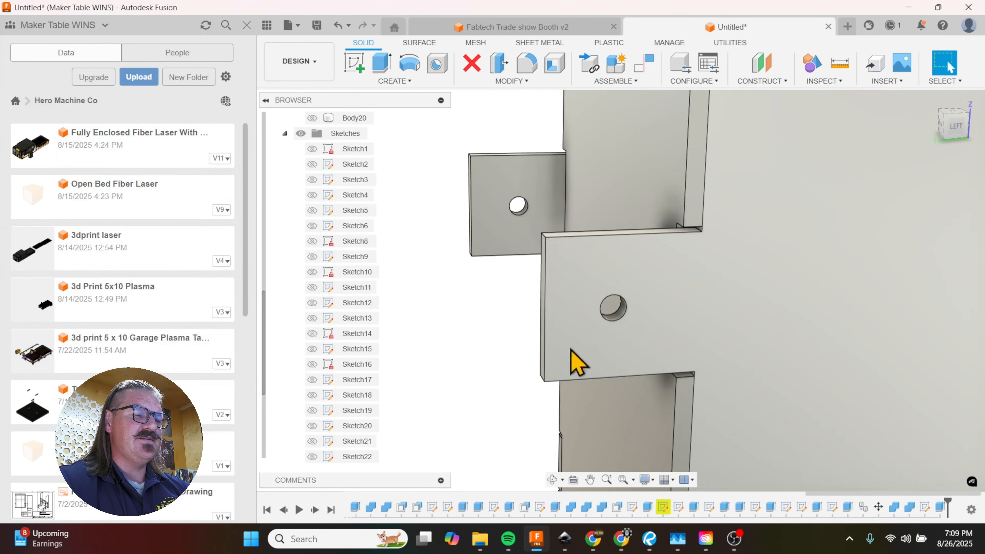
Step: Fillet the four outer corner edges of both protruding tabs with a 0.65 in radius
shift+middle_drag(556, 317, 583, 407)
key(f)
scroll(561, 339, up, 3)
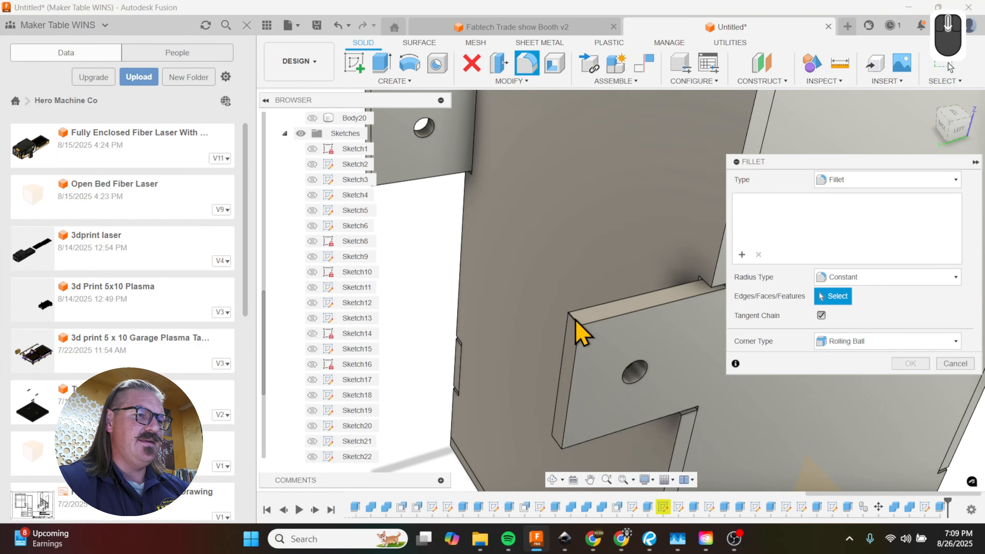
click(577, 325)
scroll(567, 421, up, 2)
click(569, 394)
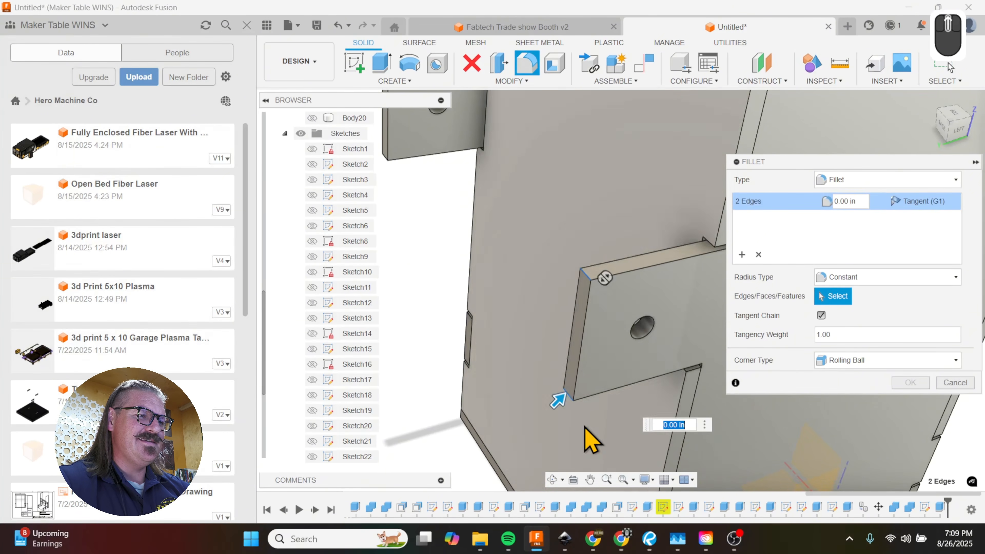
scroll(582, 423, up, 3)
scroll(456, 266, down, 3)
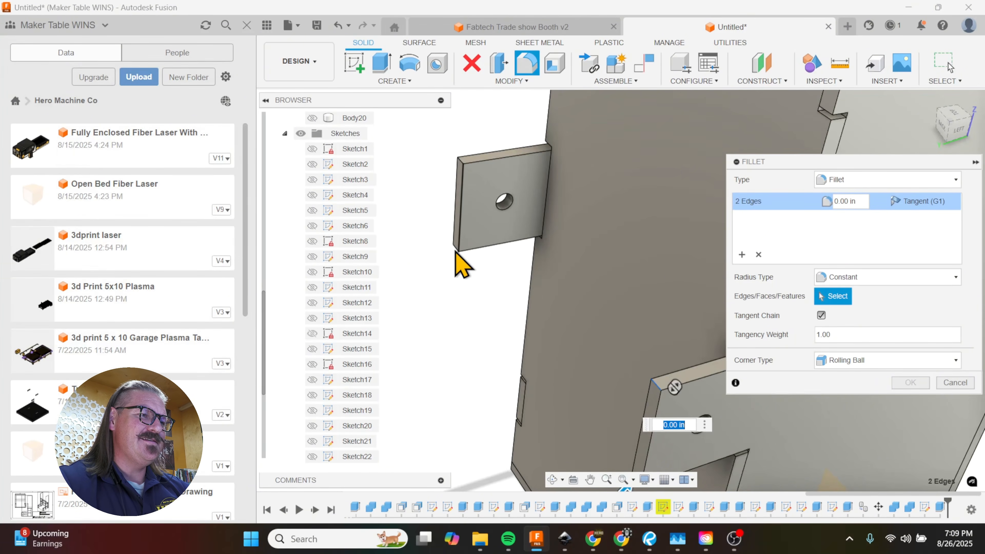
scroll(455, 252, up, 2)
click(457, 250)
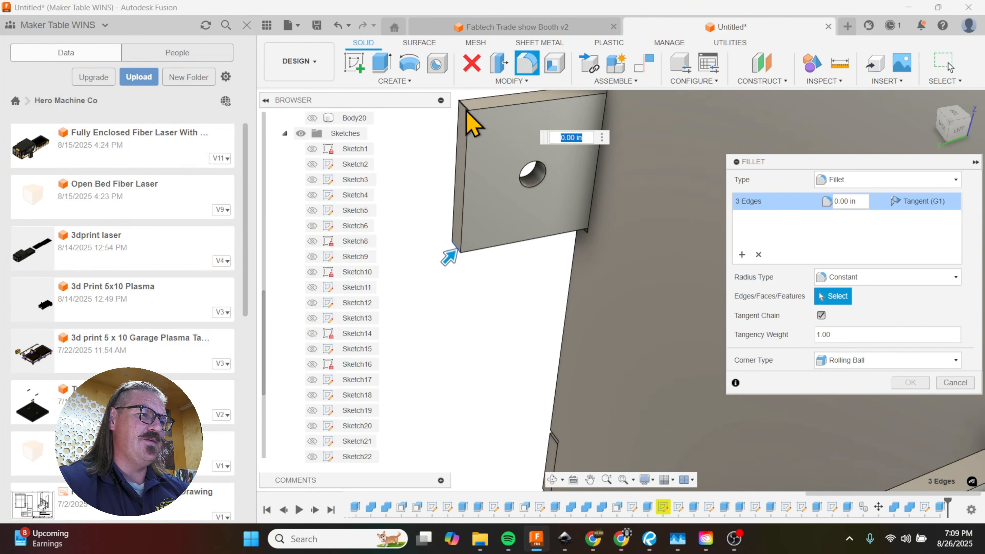
drag(465, 110, 482, 115)
scroll(451, 195, up, 4)
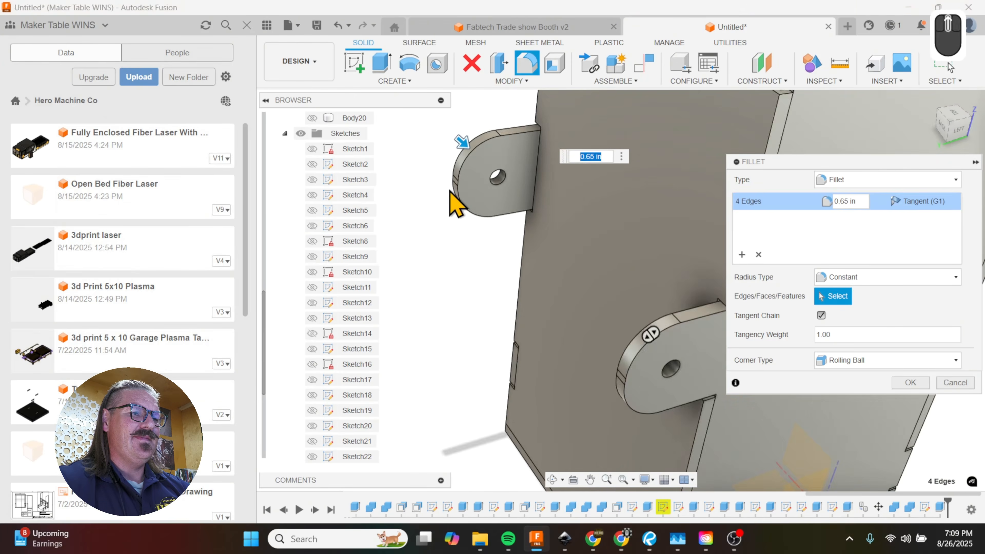
shift+middle_drag(560, 273, 599, 297)
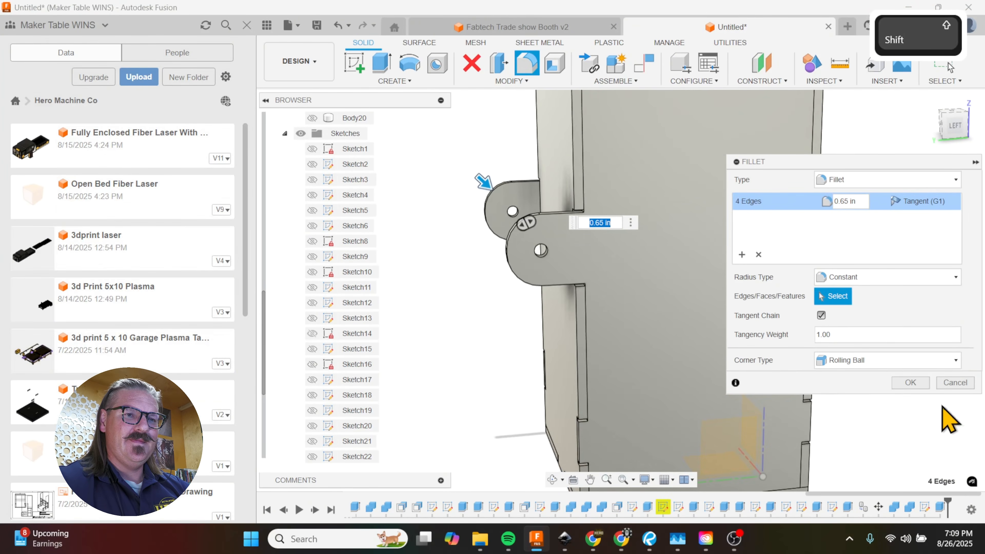
click(911, 382)
Step: Start a rectangle sketch on the inner face of the far tab, with its first corner on the tab's upper edge
scroll(749, 322, down, 5)
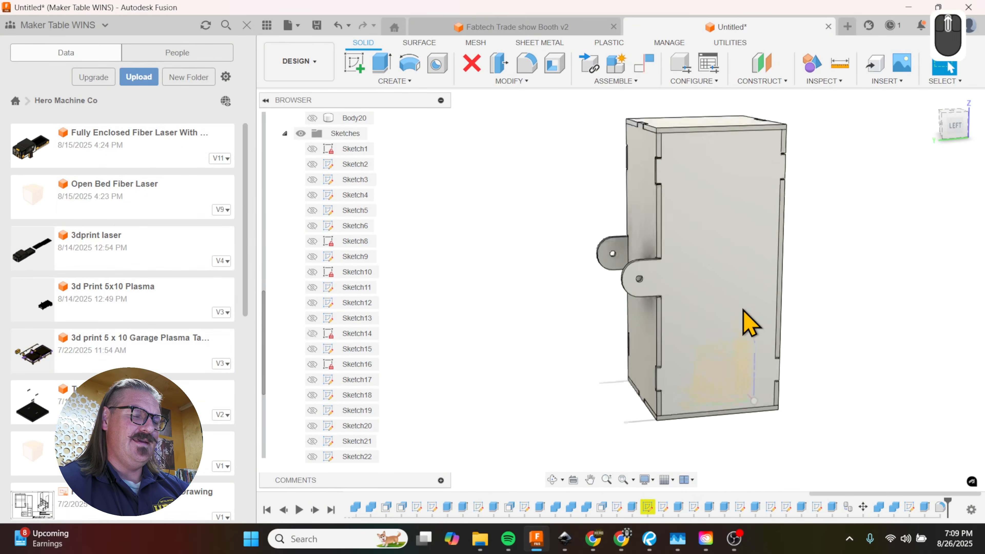
shift+middle_drag(710, 279, 725, 261)
shift+middle_drag(814, 280, 854, 286)
shift+scroll(790, 301, up, 5)
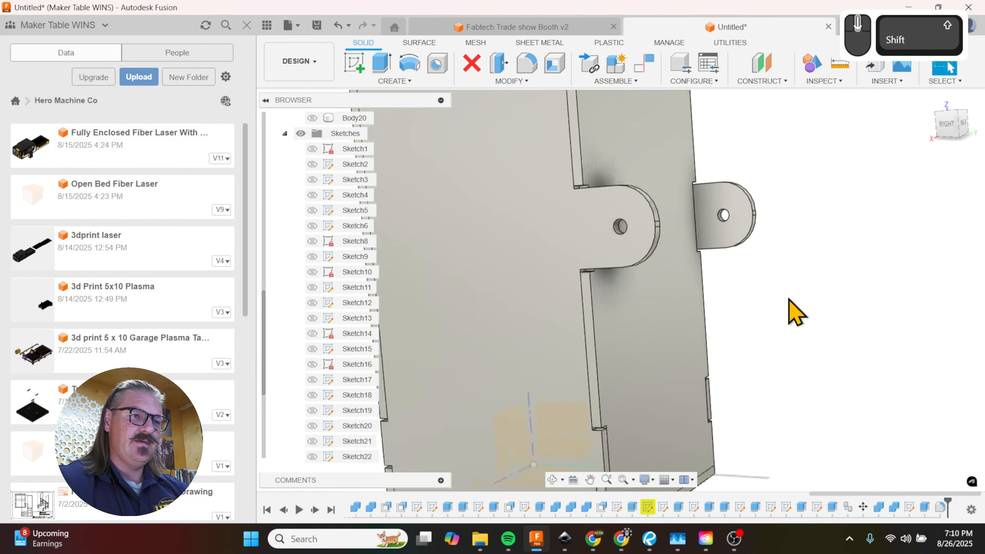
shift+middle_drag(795, 313, 733, 243)
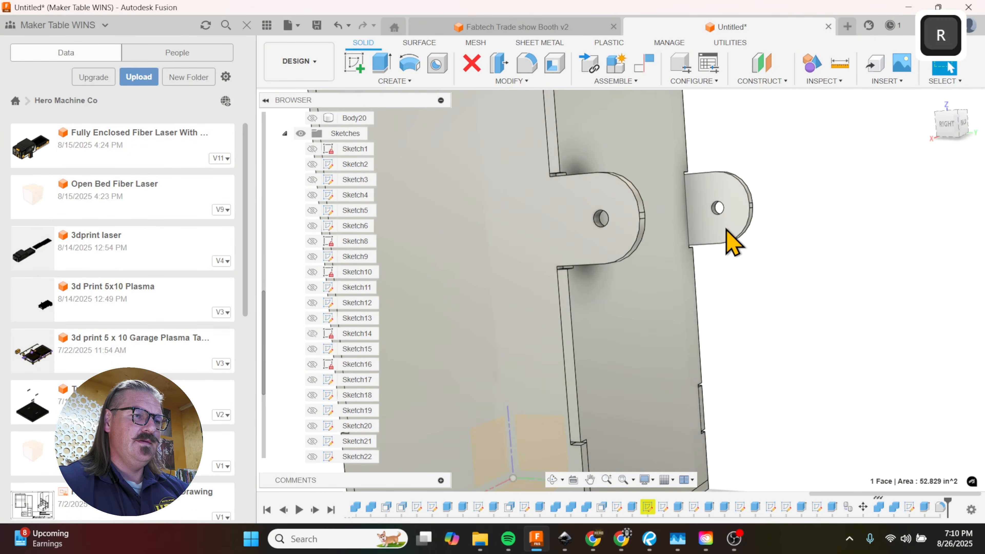
key(r)
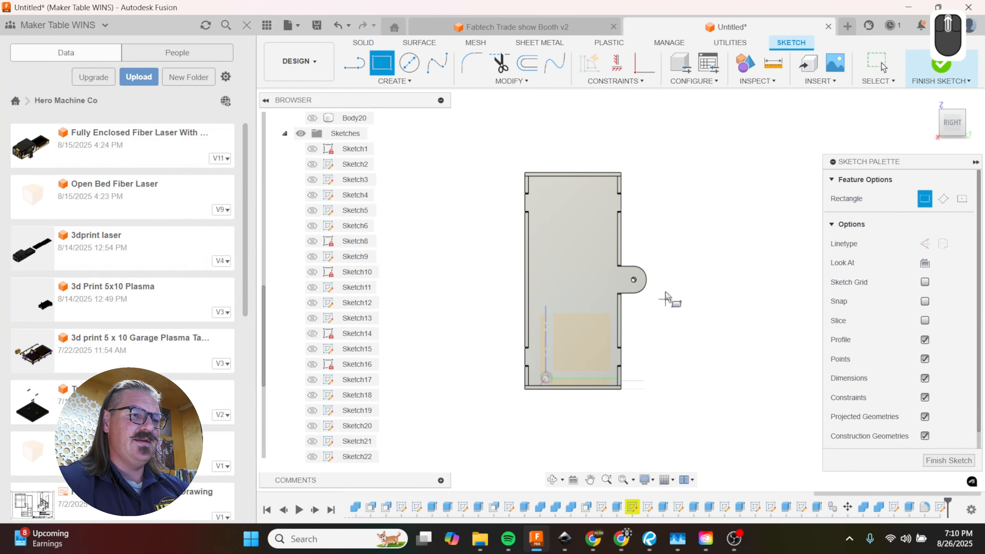
scroll(666, 299, up, 5)
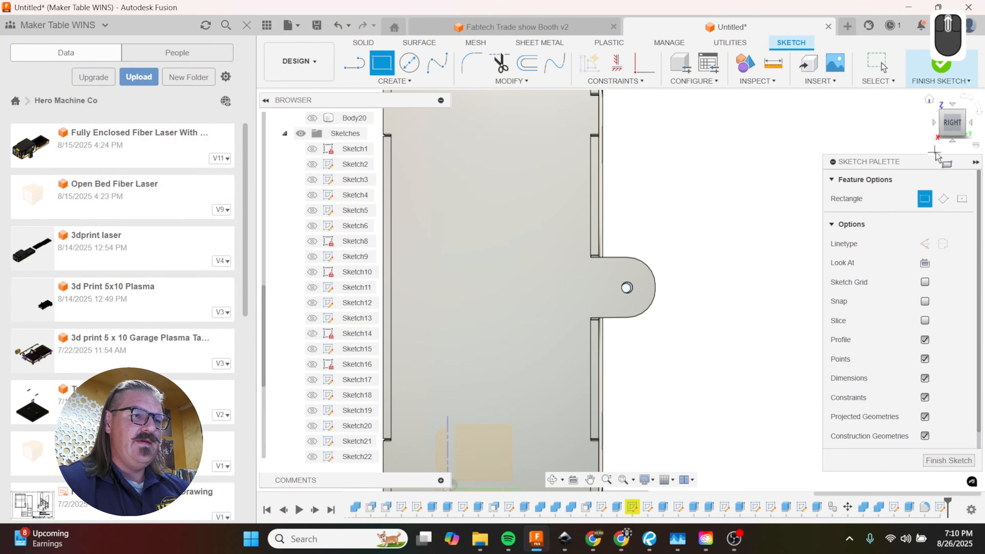
scroll(636, 285, up, 3)
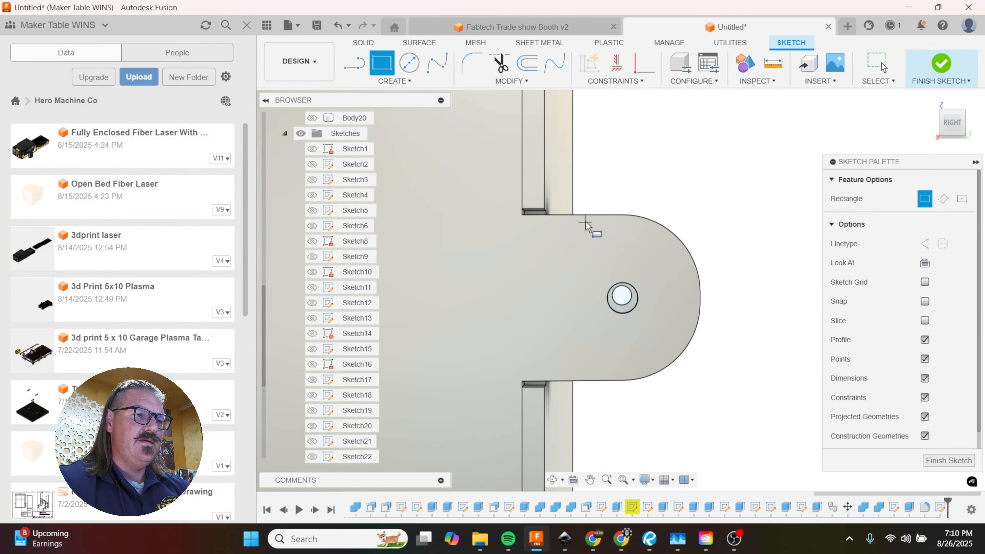
shift+middle_drag(613, 289, 606, 221)
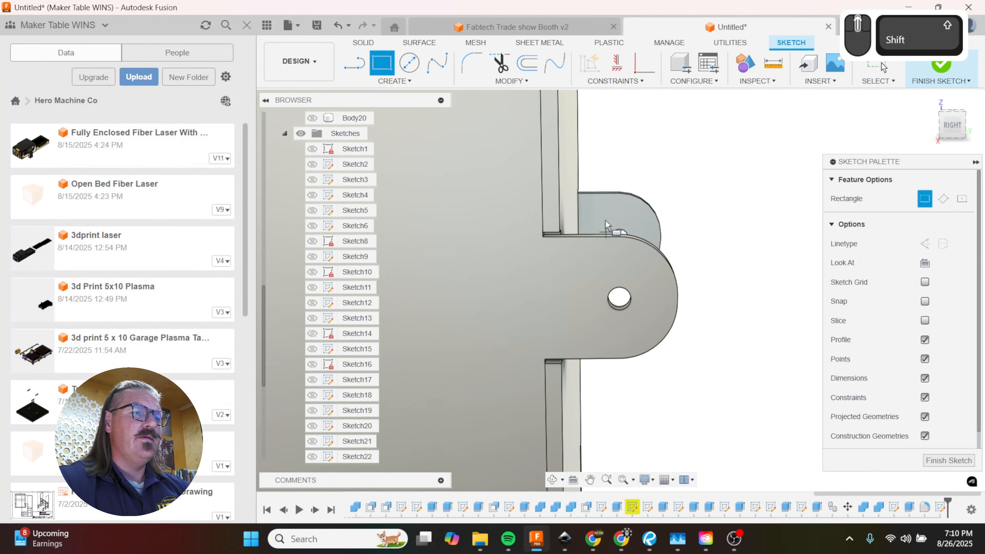
click(594, 198)
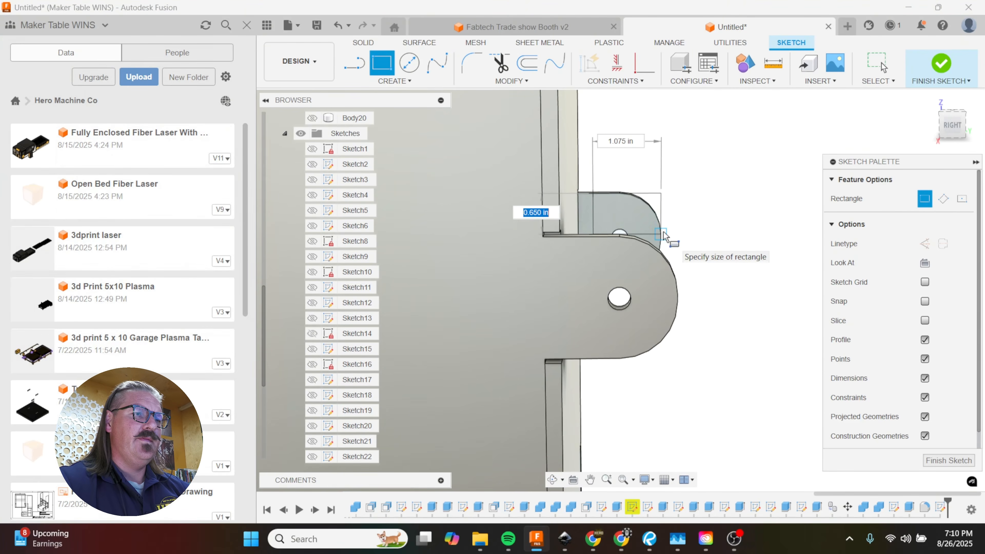
Step: Size the rectangle 1 in wide and 6 in tall, extending down past the tab alongside the box
key(Tab)
text(1)
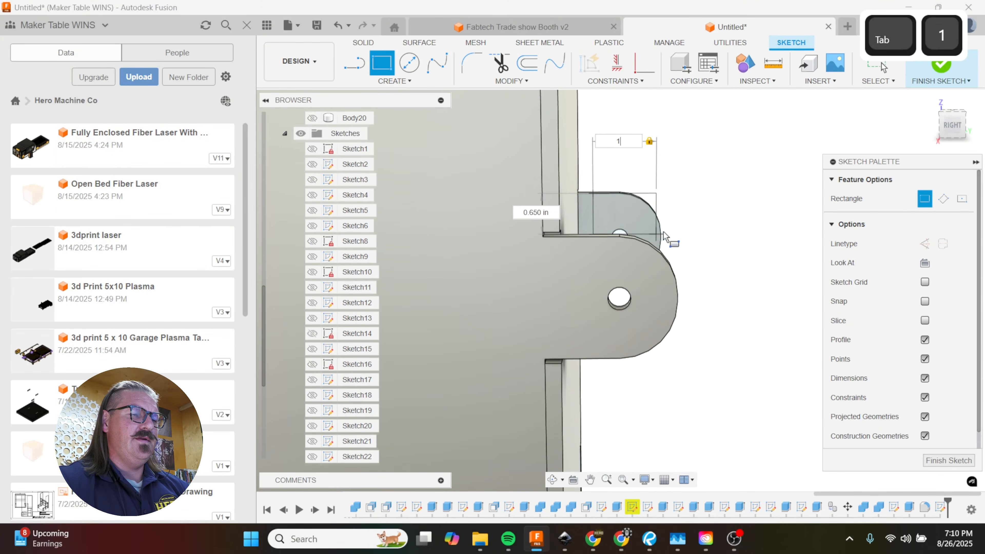
scroll(666, 227, down, 5)
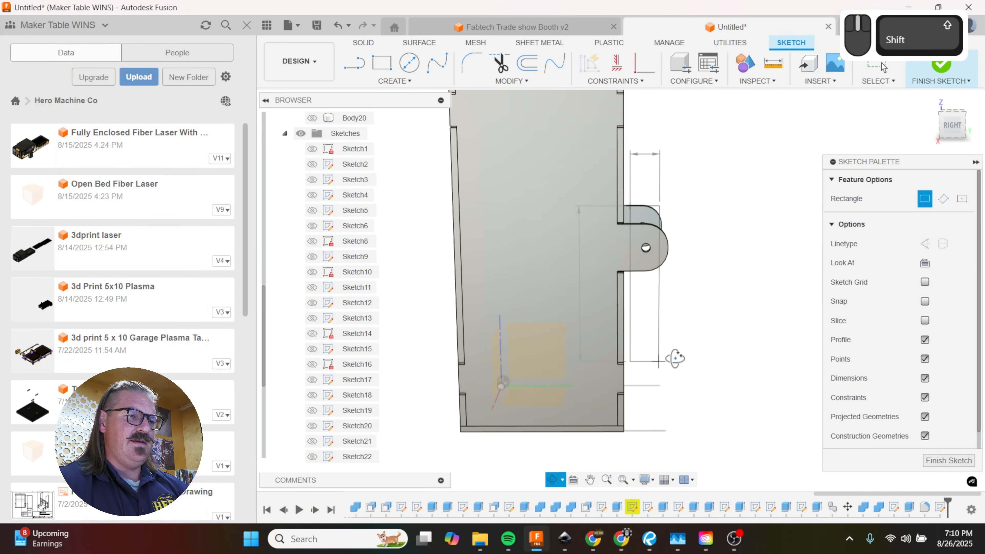
shift+middle_drag(674, 353, 676, 349)
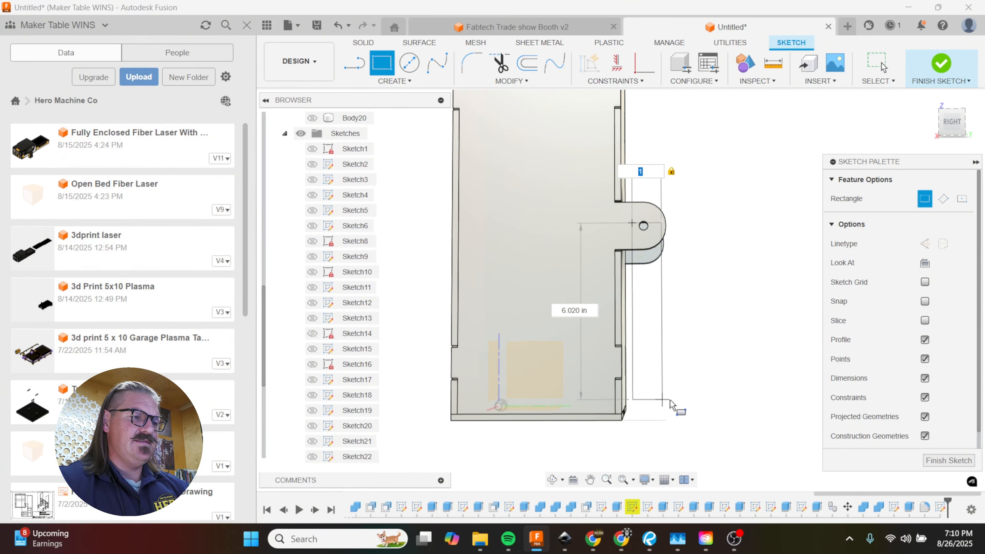
text(6)
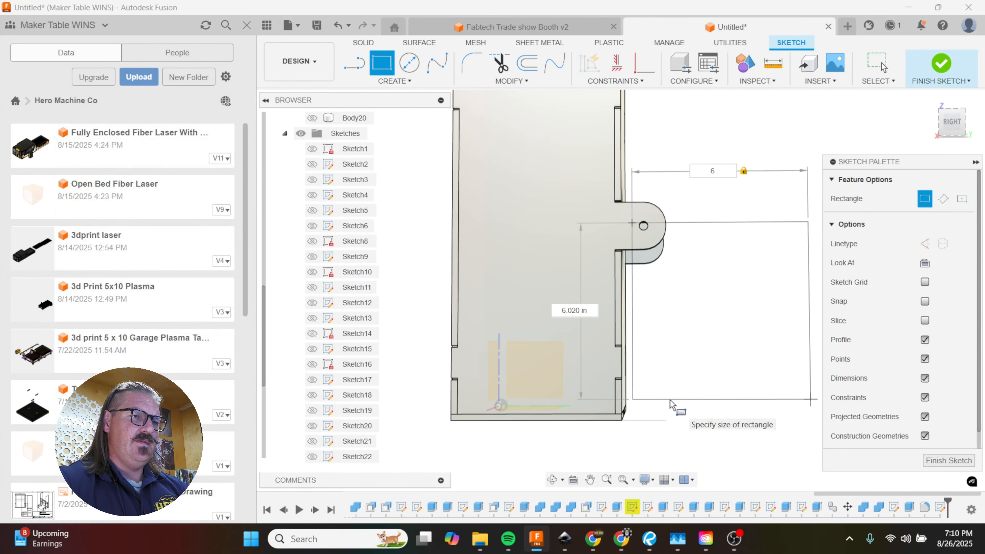
key(BackSpace)
text(1)
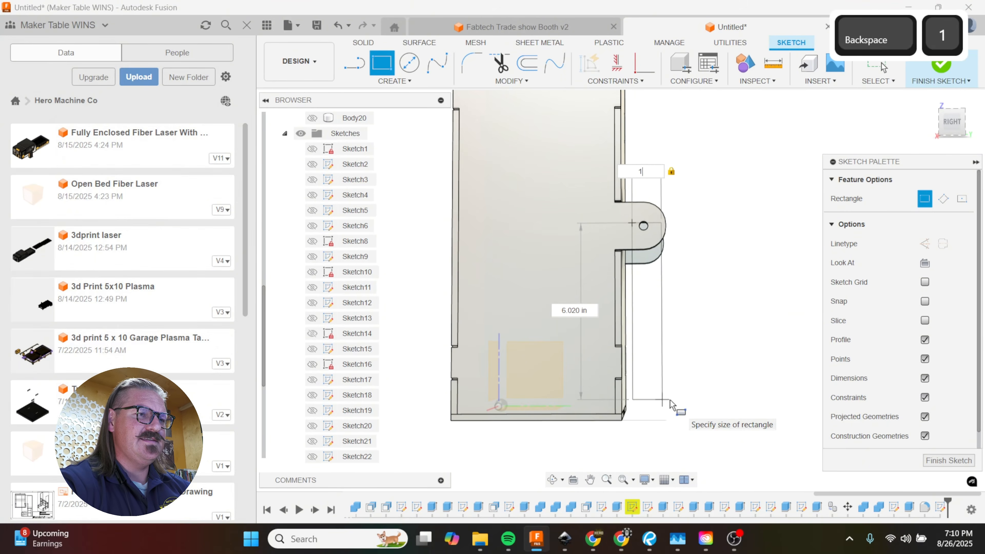
key(Tab)
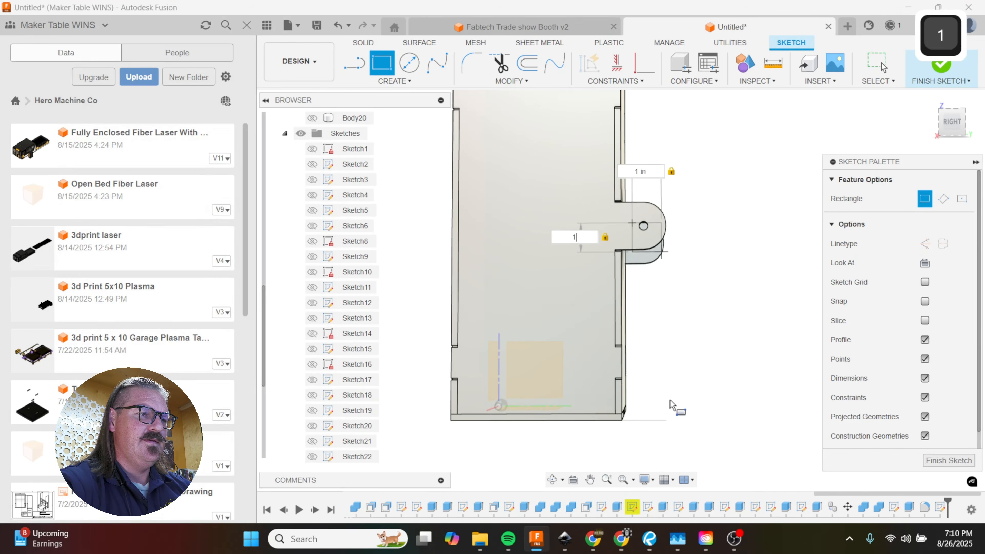
text(1)
key(BackSpace)
text(6)
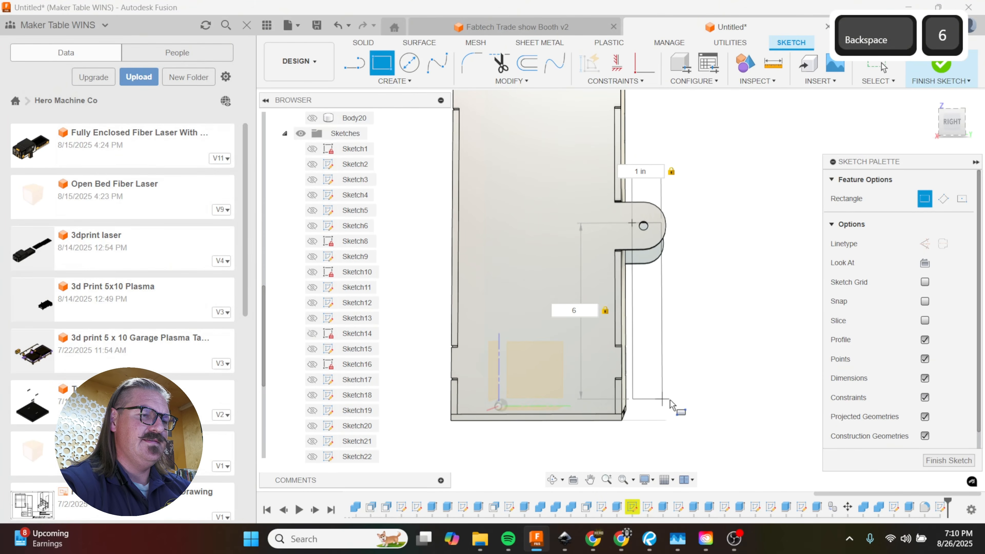
key(Return)
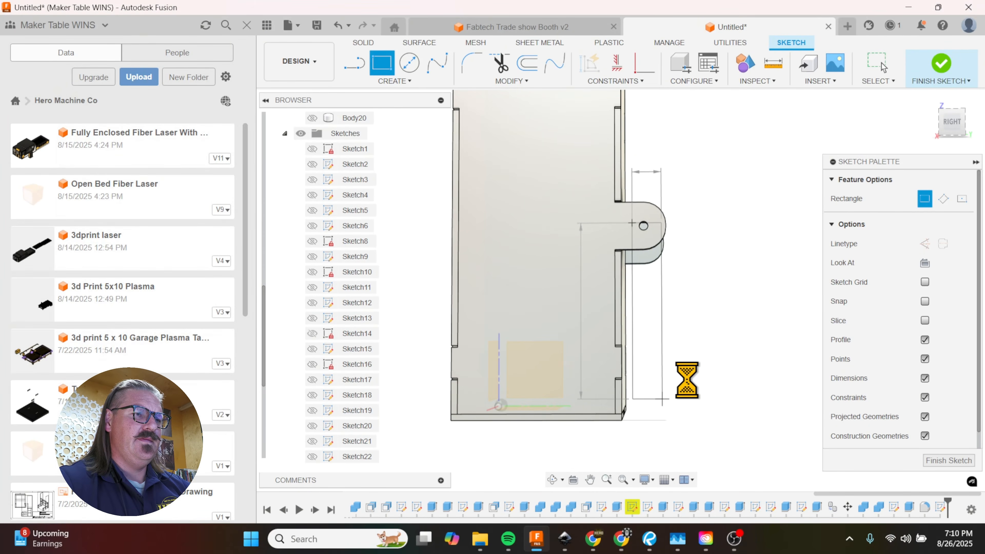
Step: Extrude all three profiles of the rectangle, without the hole, 0.1875 in as a new body
shift+middle_drag(696, 333, 695, 338)
scroll(656, 239, down, 5)
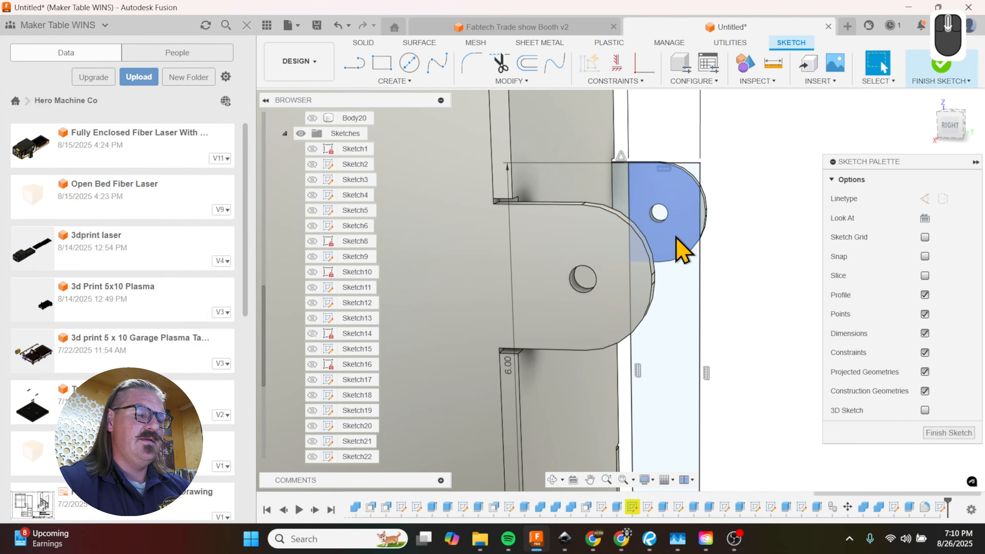
click(683, 251)
key(e)
click(695, 183)
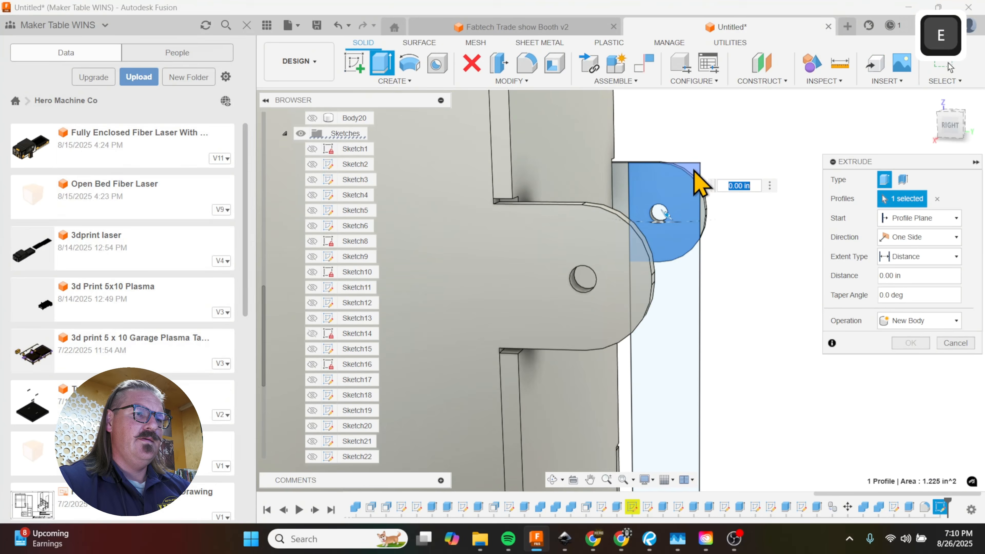
click(685, 301)
scroll(713, 233, up, 4)
text(.)
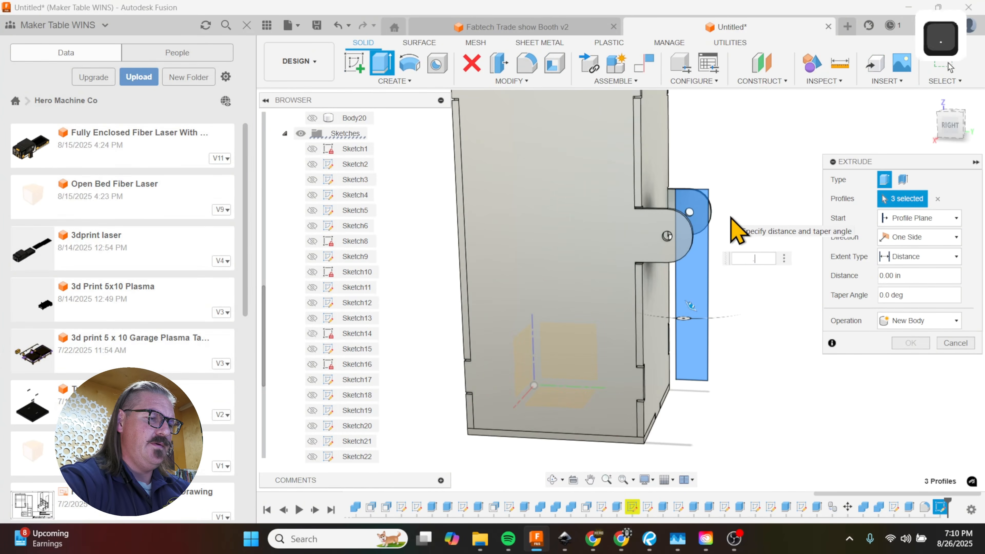
text(187)
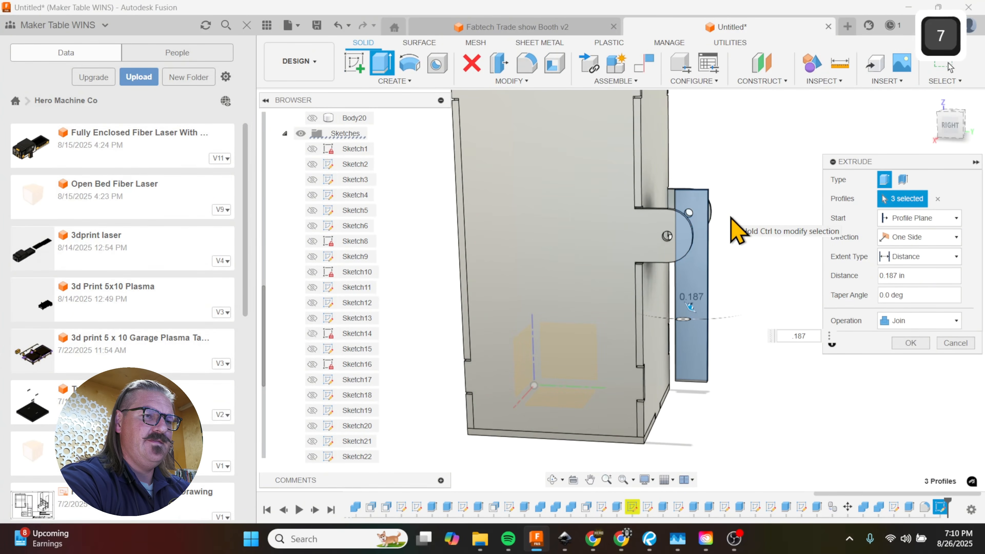
text(5)
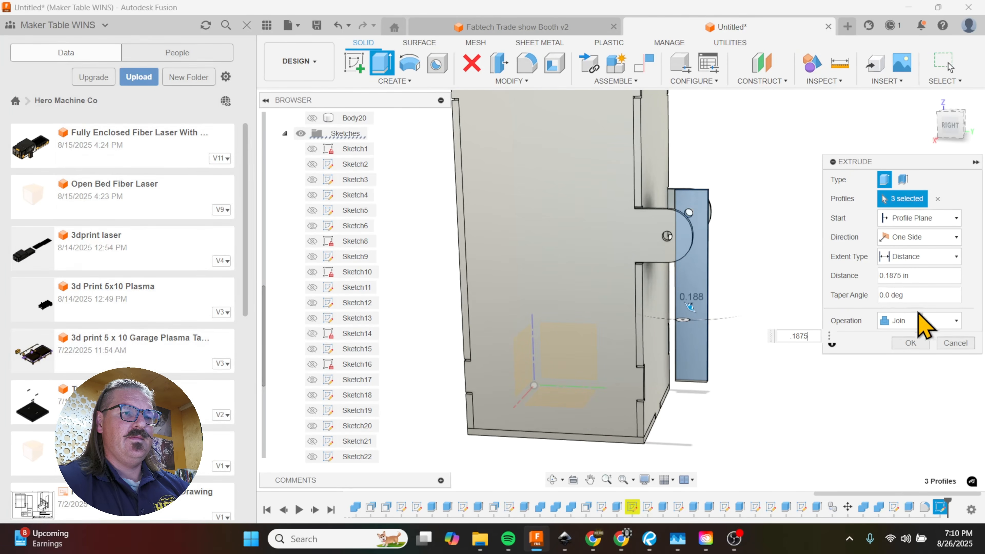
click(928, 326)
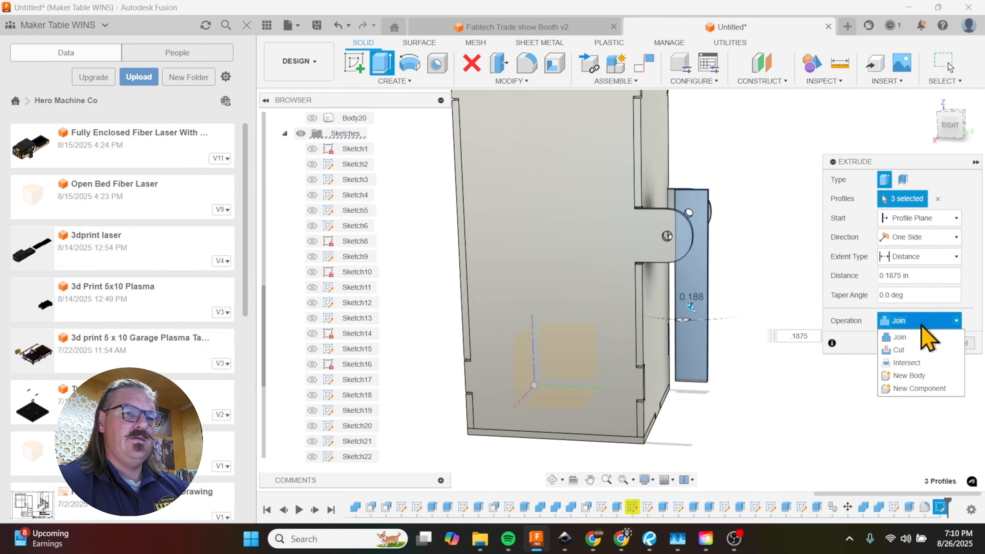
click(908, 375)
click(910, 348)
Step: Fillet the four corner edges of the new side bar, at both its ends, with a 0.5 in radius
shift+middle_drag(836, 315, 814, 357)
key(f)
scroll(671, 291, down, 3)
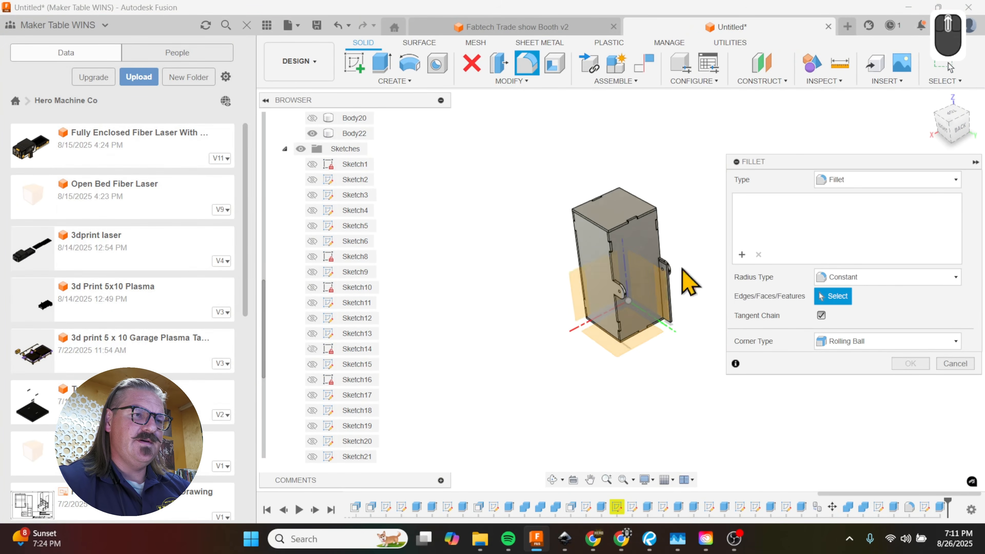
scroll(659, 281, up, 10)
click(666, 264)
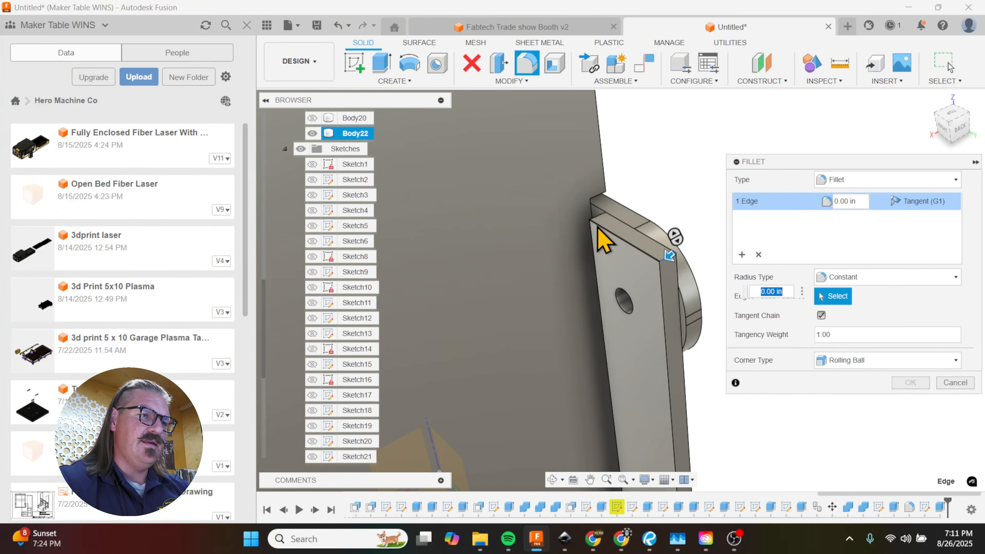
click(590, 203)
scroll(622, 319, down, 6)
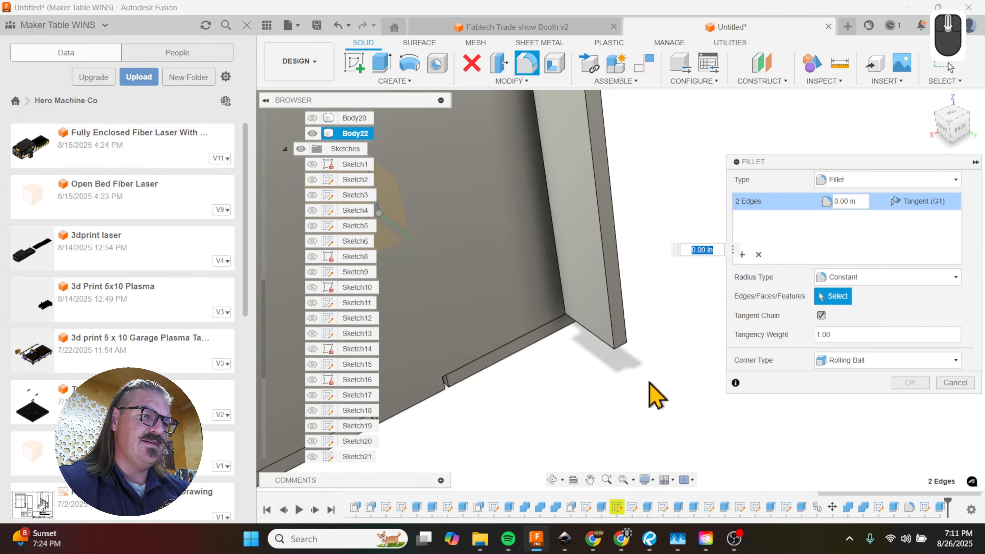
click(625, 345)
shift+middle_drag(624, 347, 614, 351)
shift+middle_drag(697, 326, 717, 264)
shift+scroll(528, 369, down, 3)
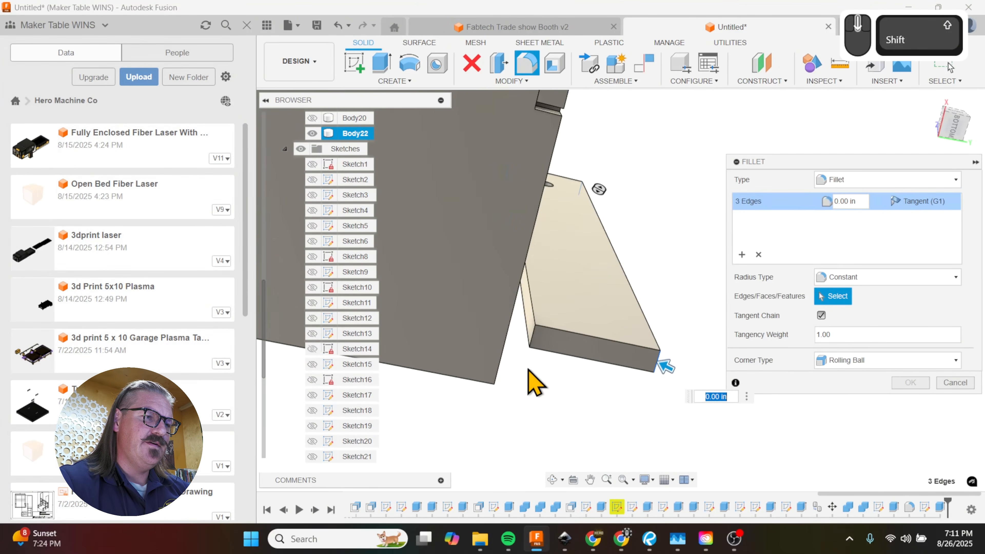
shift+middle_drag(534, 343, 525, 379)
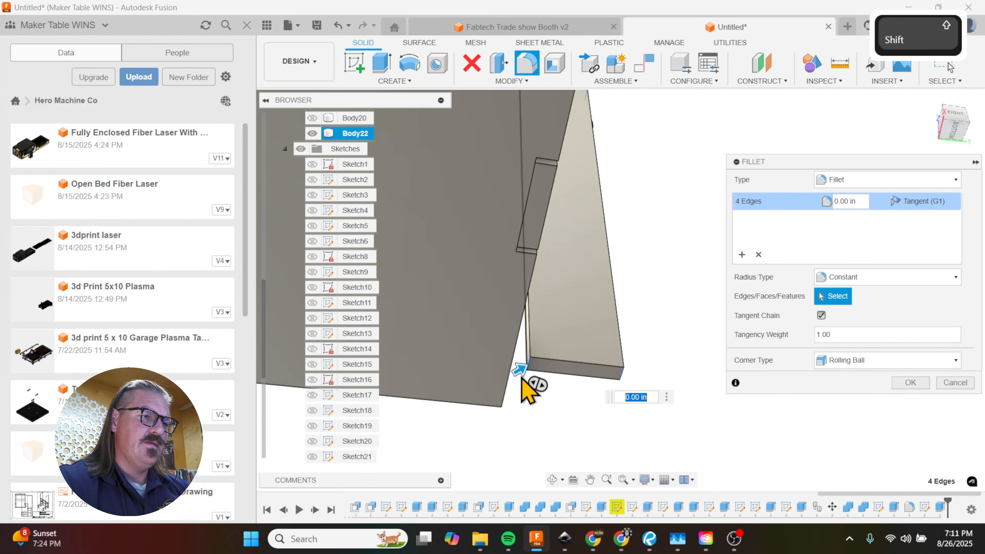
shift+click(520, 371)
mouse_move(520, 371)
mouse_down()
mouse_move(543, 361)
mouse_move(537, 369)
mouse_up()
shift+middle_drag(537, 371, 634, 359)
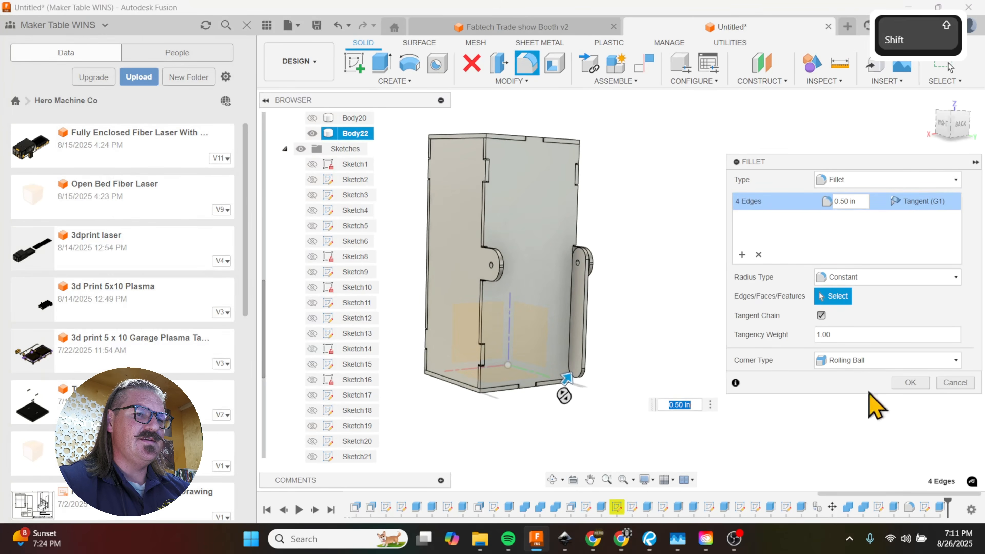
click(911, 383)
Step: Copy the side bar and move the copy -4.438 in along X to the opposite tab
key(m)
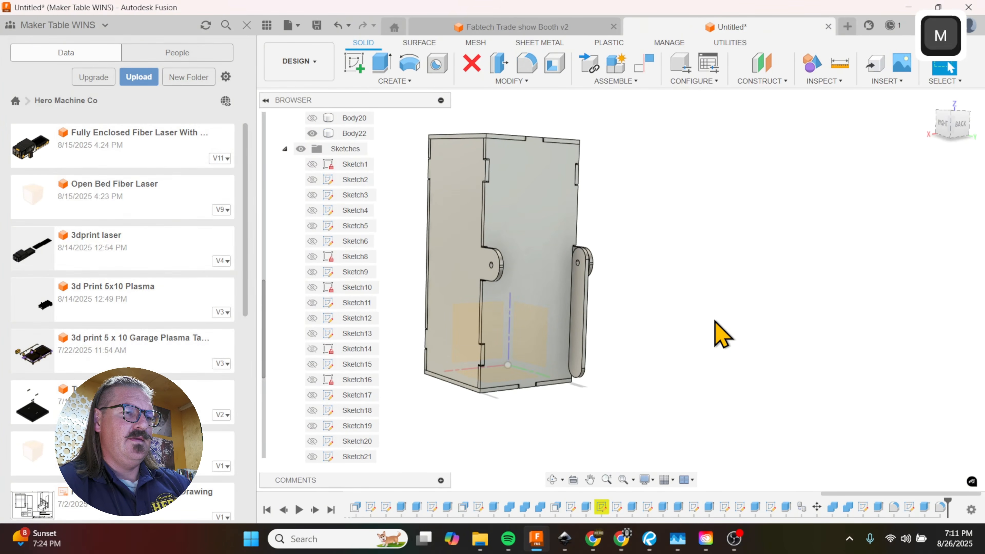
click(584, 324)
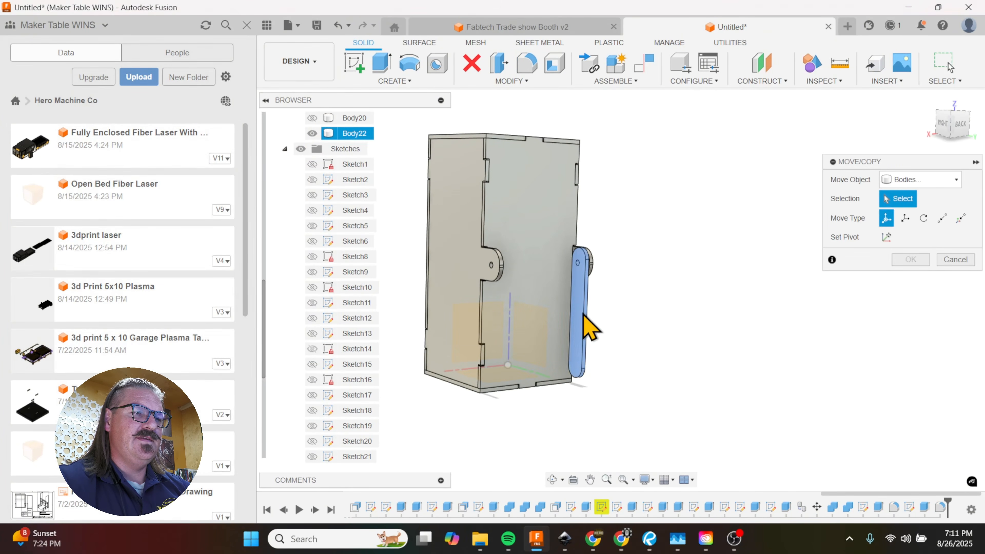
click(887, 372)
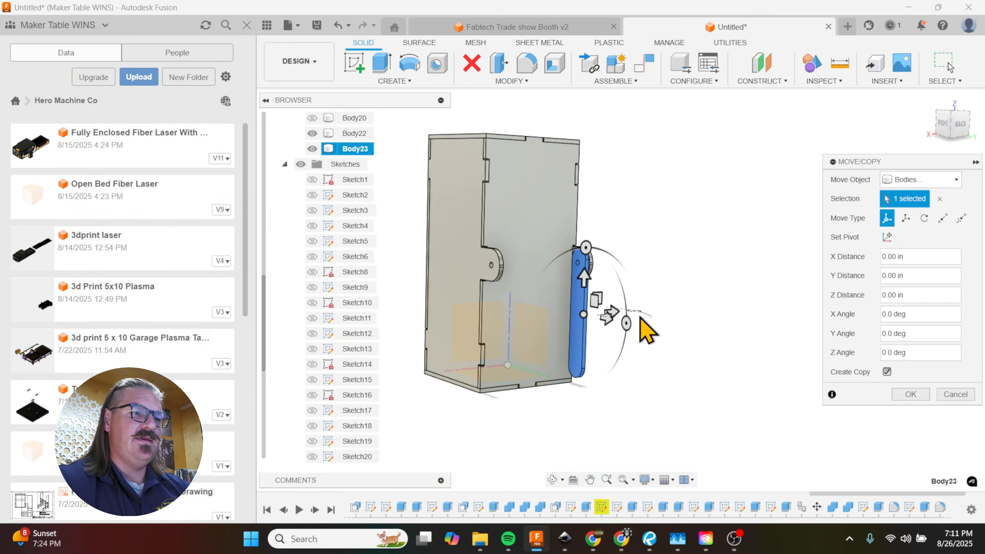
shift+middle_drag(660, 334, 627, 341)
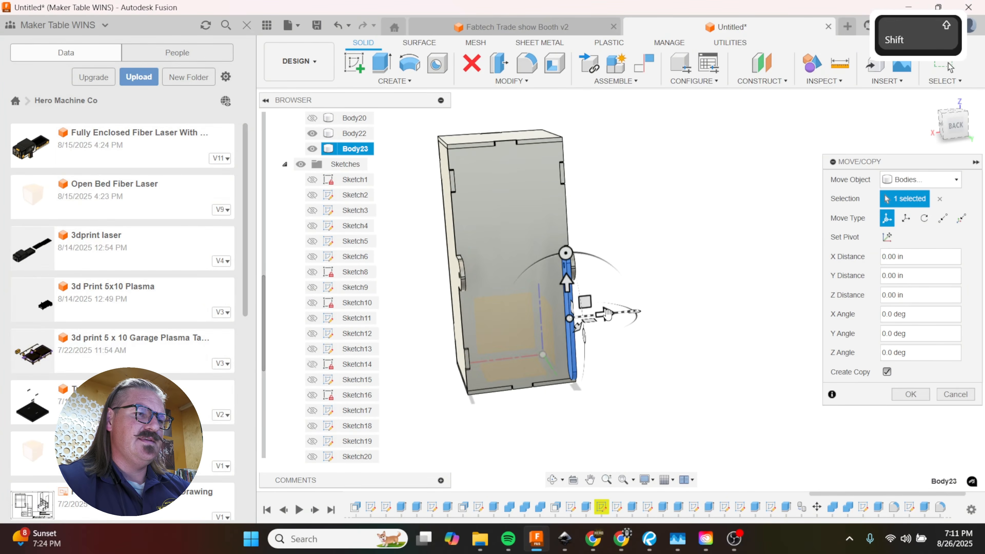
drag(623, 334, 556, 315)
shift+middle_drag(556, 315, 454, 301)
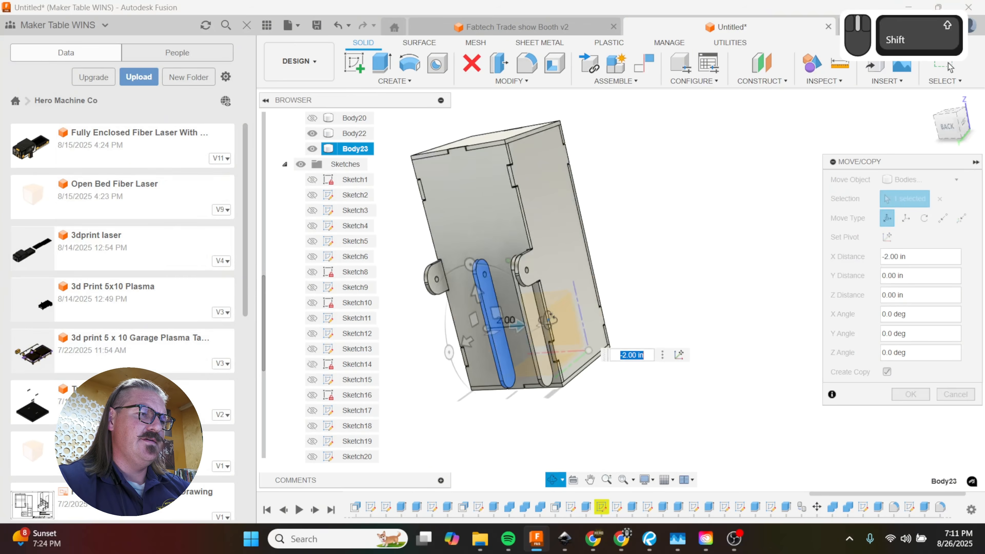
click(441, 278)
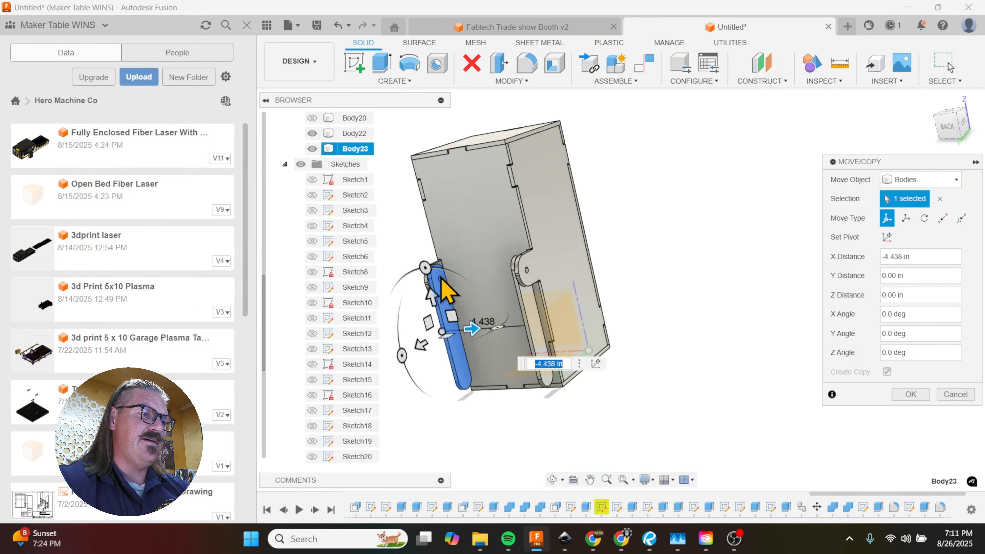
click(911, 395)
Step: Sketch a 1 in diameter circle near the lower rounded end of the far side bar's inner face
shift+middle_drag(598, 370, 660, 367)
scroll(572, 386, down, 4)
click(609, 320)
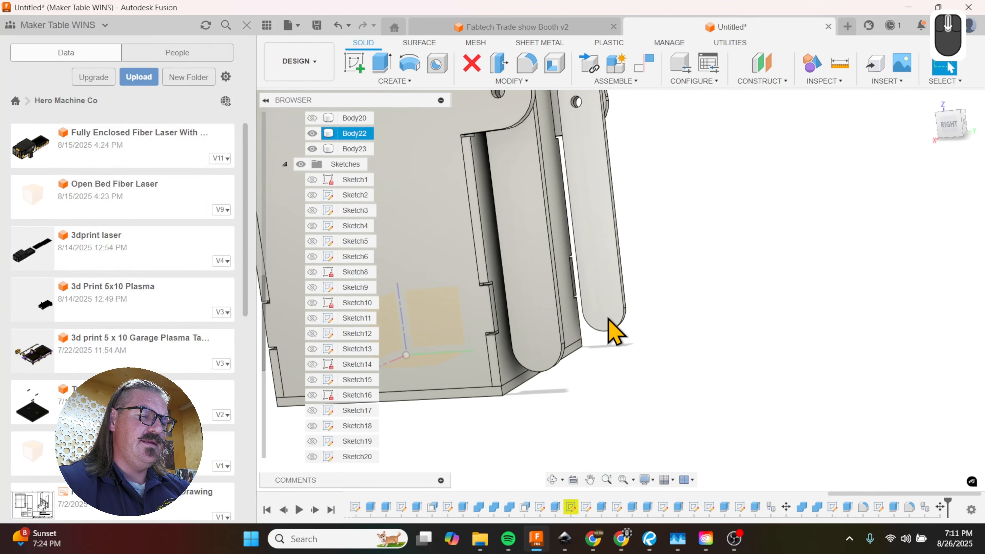
key(c)
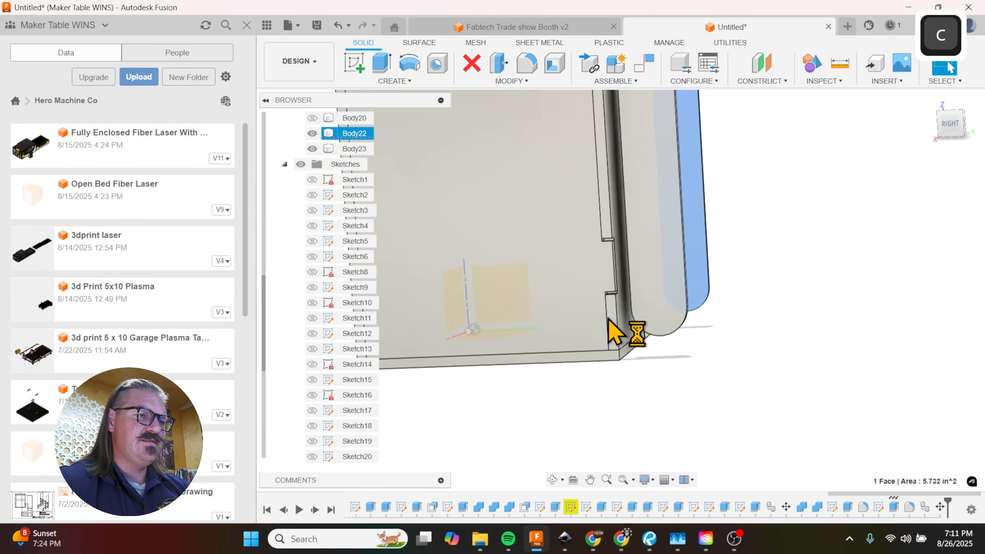
scroll(451, 392, up, 5)
scroll(601, 344, down, 5)
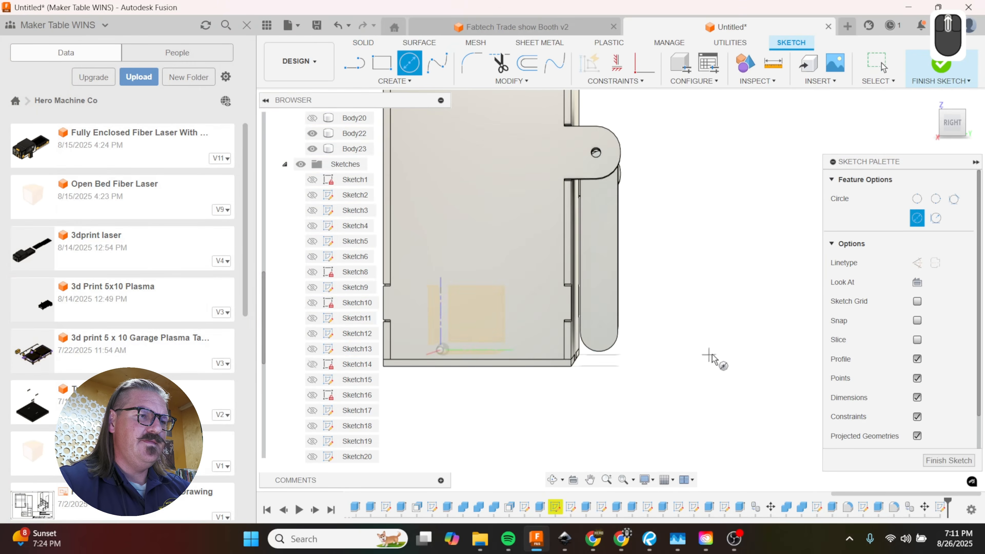
scroll(611, 352, down, 3)
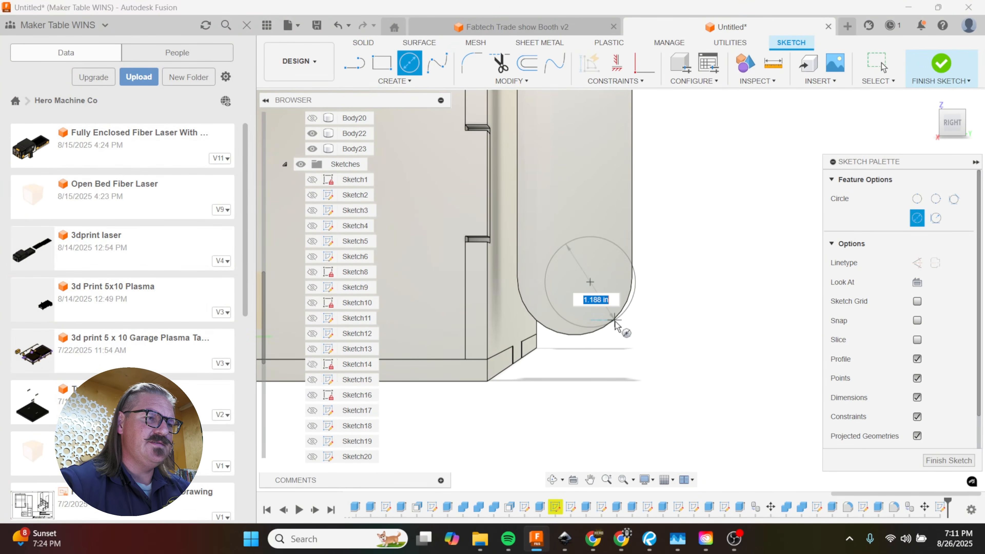
text(1)
key(Return)
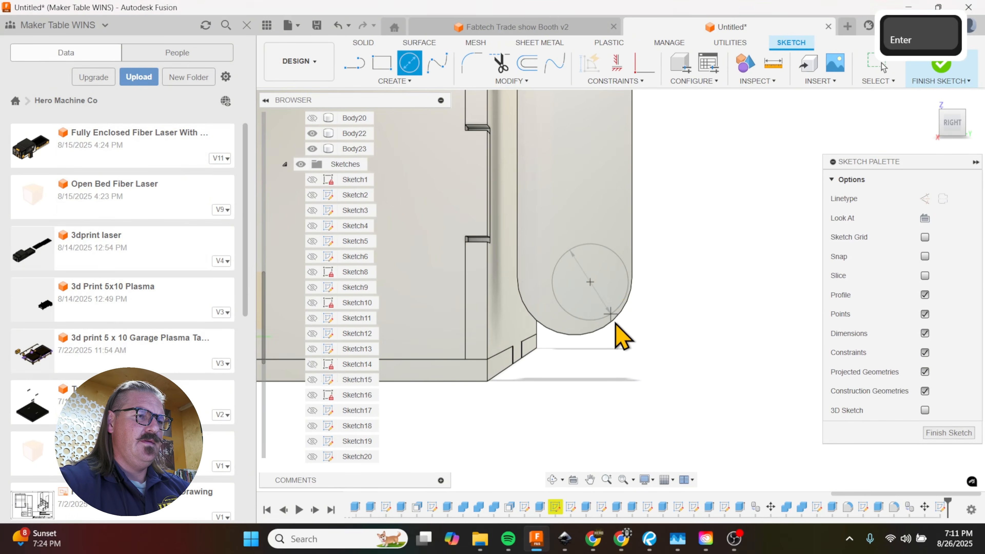
Step: Extrude the circle 4.25 in across to the opposite side bar as a new body
mouse_move(638, 356)
shift+middle_down()
mouse_move(660, 347)
mouse_move(636, 382)
mouse_move(709, 237)
mouse_move(684, 295)
shift+middle_up()
click(700, 276)
key(e)
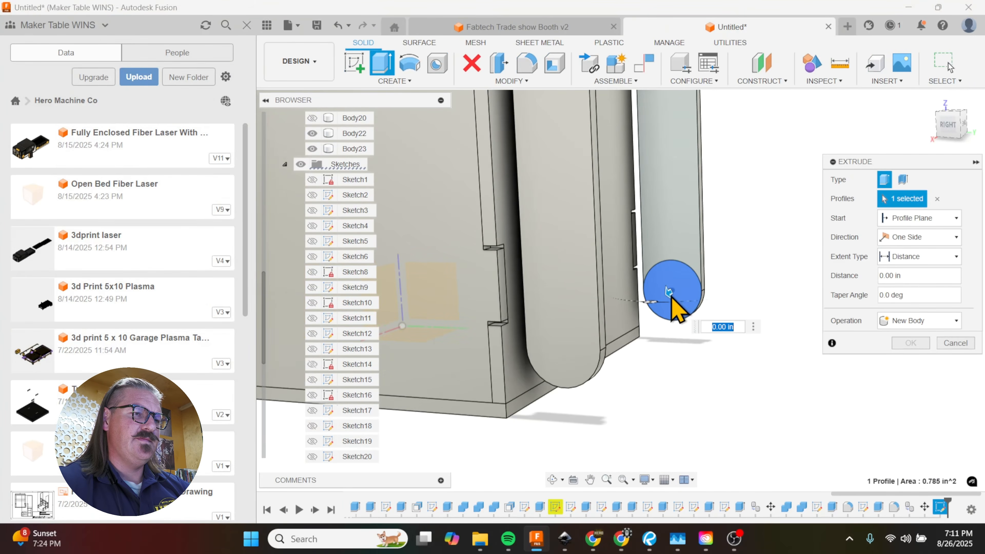
drag(669, 293, 627, 316)
shift+middle_drag(667, 354, 540, 379)
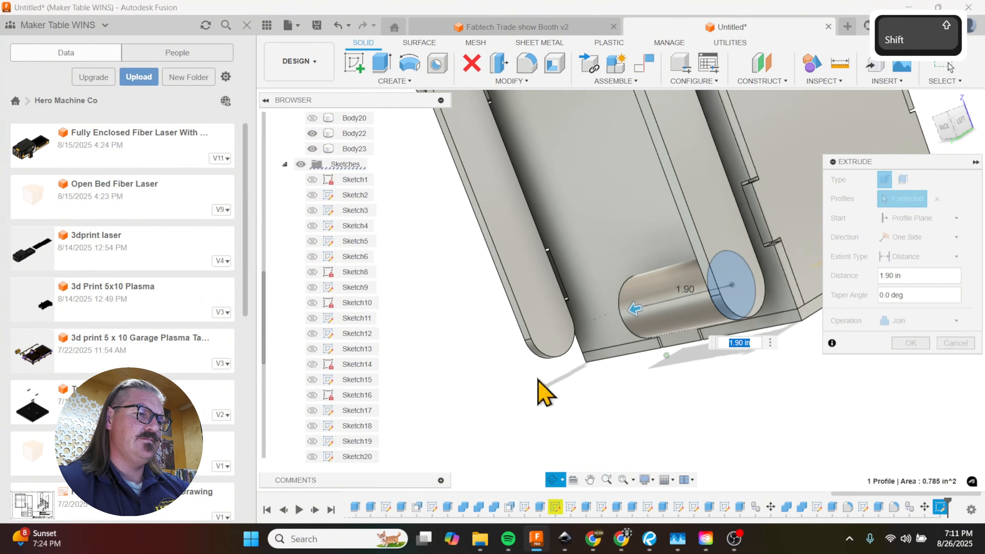
drag(549, 330, 546, 330)
click(919, 321)
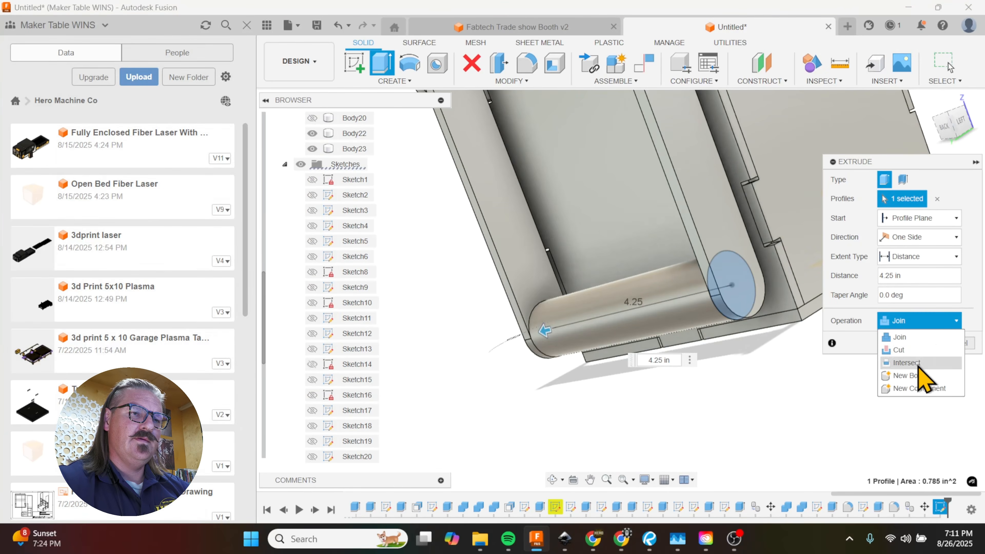
click(904, 378)
click(922, 343)
Step: Set up a rotate move of both side bars and the connecting rod about the axis of the pivot hole
shift+middle_drag(781, 403, 781, 378)
scroll(783, 396, down, 5)
click(781, 352)
key(m)
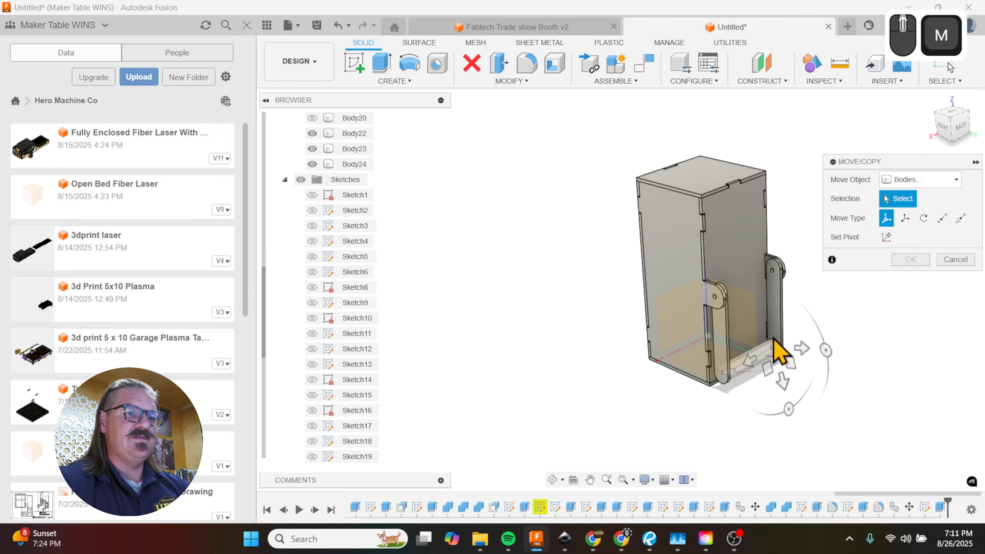
click(726, 355)
click(749, 365)
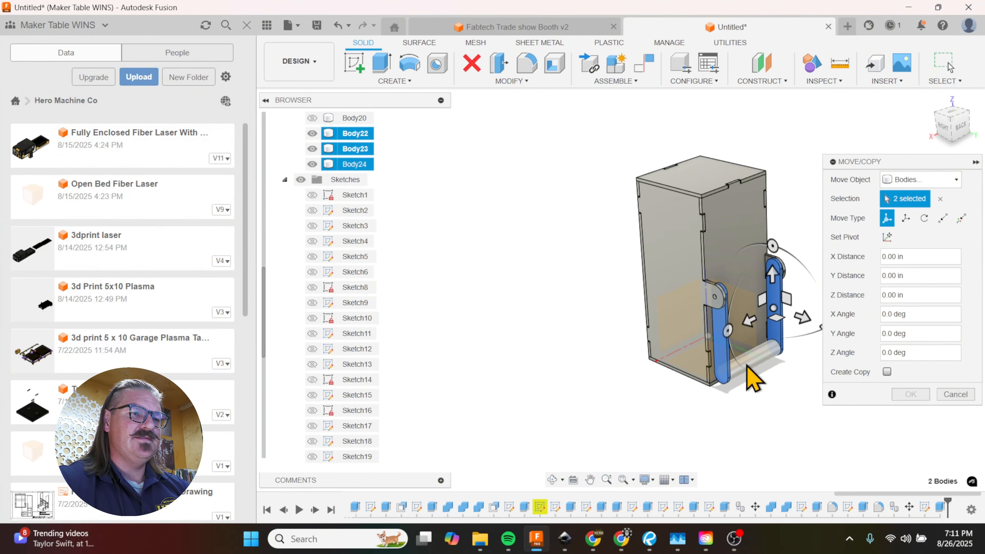
scroll(749, 387, down, 3)
scroll(776, 379, up, 4)
click(925, 219)
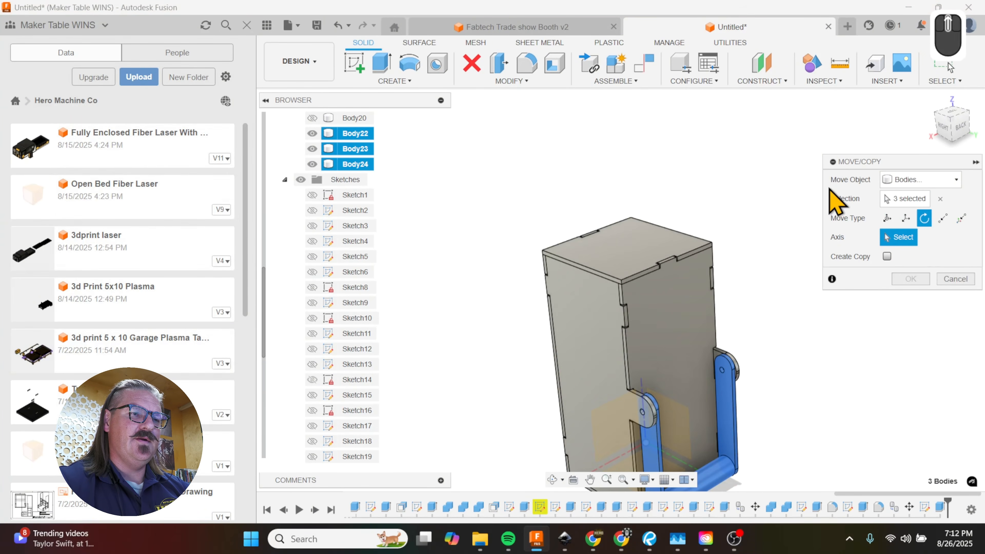
scroll(717, 392, up, 4)
click(726, 348)
scroll(726, 352, down, 4)
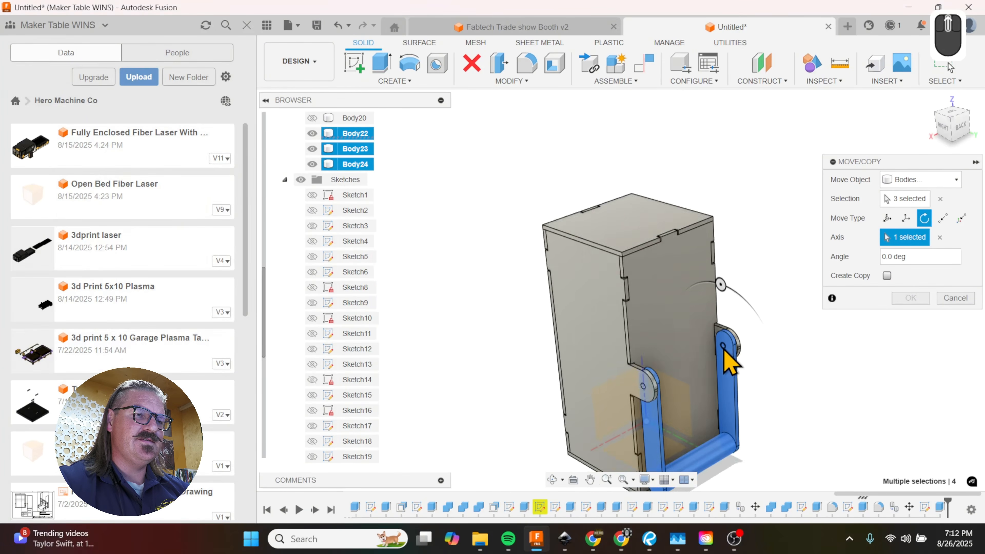
Step: Swing the handle assembly about the pivot hole to -145 deg, and return it to 0 deg
shift+middle_drag(726, 352, 782, 356)
drag(730, 280, 660, 331)
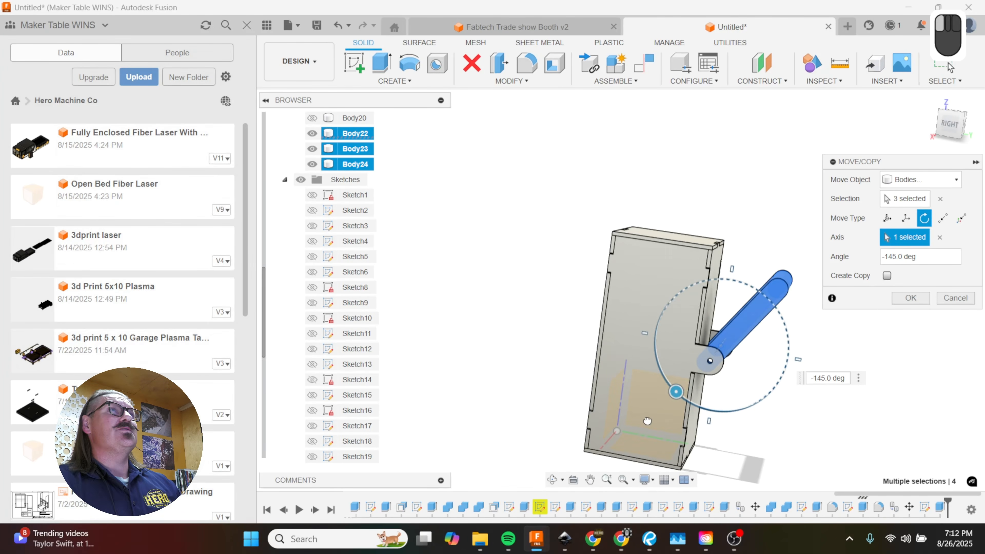
drag(647, 422, 730, 298)
shift+middle_drag(759, 377, 593, 367)
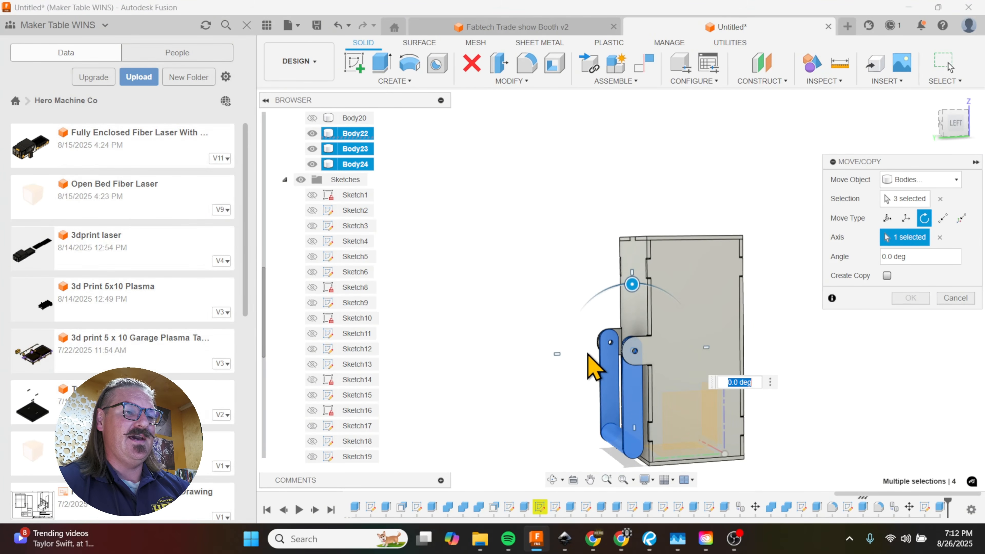
scroll(588, 354, down, 3)
scroll(588, 354, up, 5)
scroll(618, 377, down, 5)
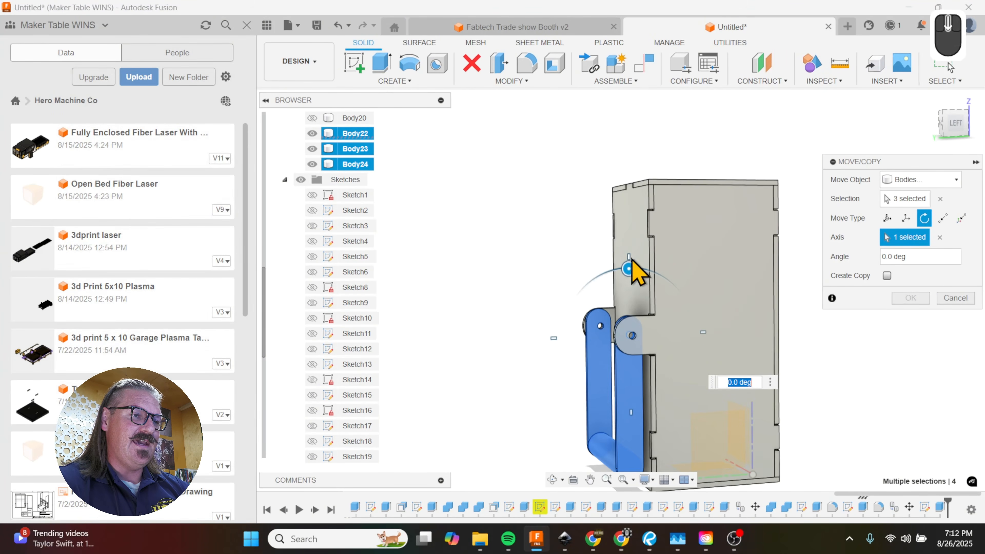
Step: Swing the handle assembly about the pivot hole to -135 deg and -80 deg to check its clearance, and cancel the move
drag(632, 261, 675, 374)
shift+middle_drag(675, 374, 699, 434)
scroll(656, 405, down, 5)
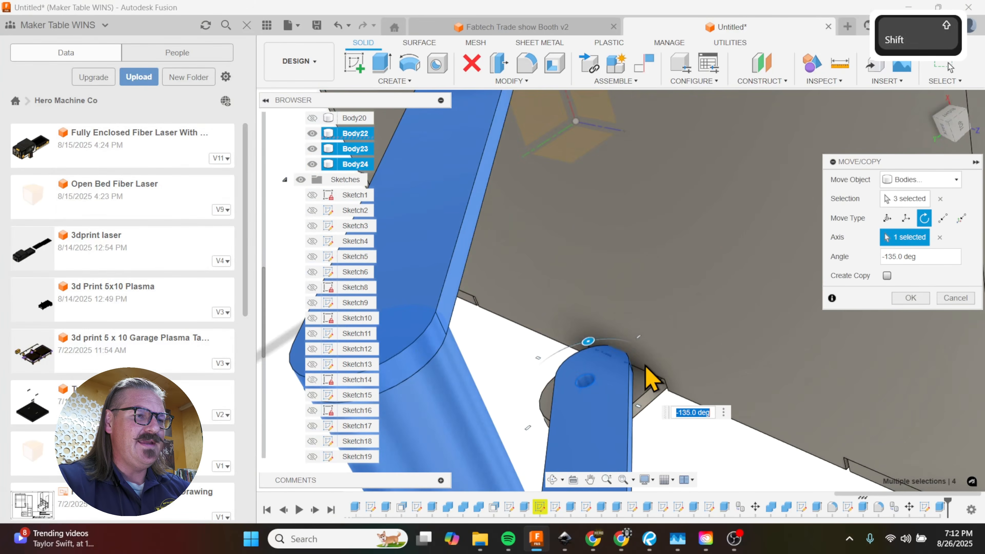
drag(588, 341, 660, 338)
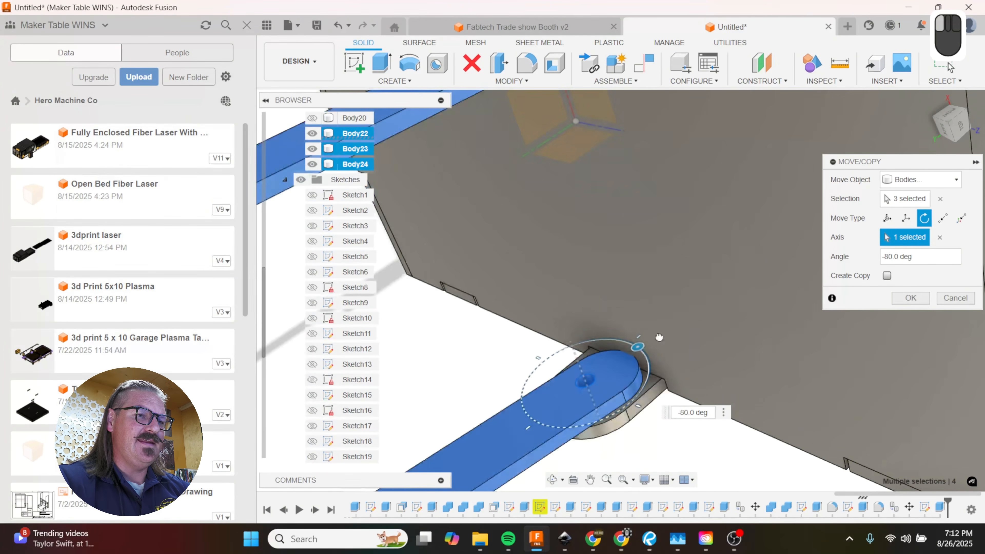
click(955, 298)
Step: Try to offset the rounded pivot-end face of the side bar by the box's left panel to a 1.15 in radius
shift+middle_drag(825, 341, 682, 370)
key(q)
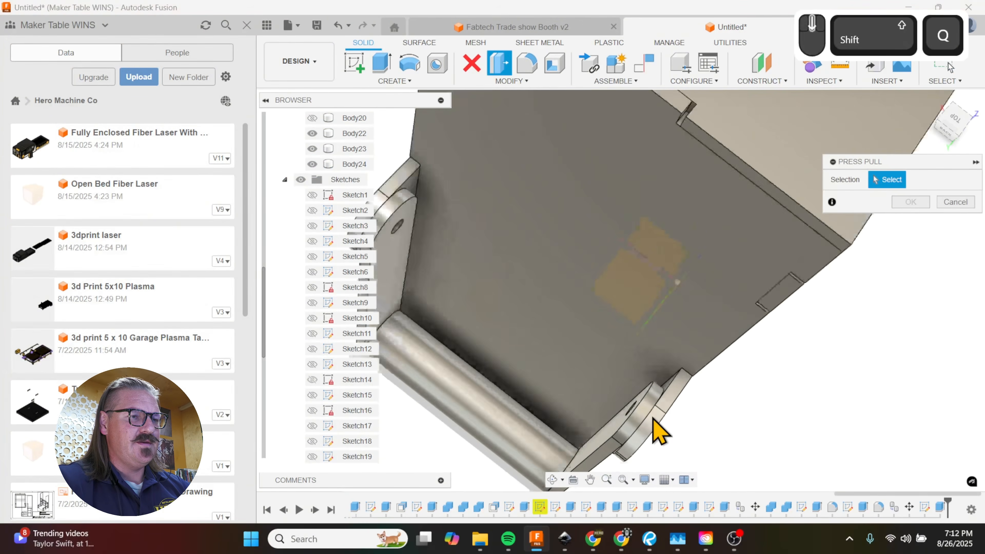
shift+middle_drag(654, 420, 767, 420)
click(640, 412)
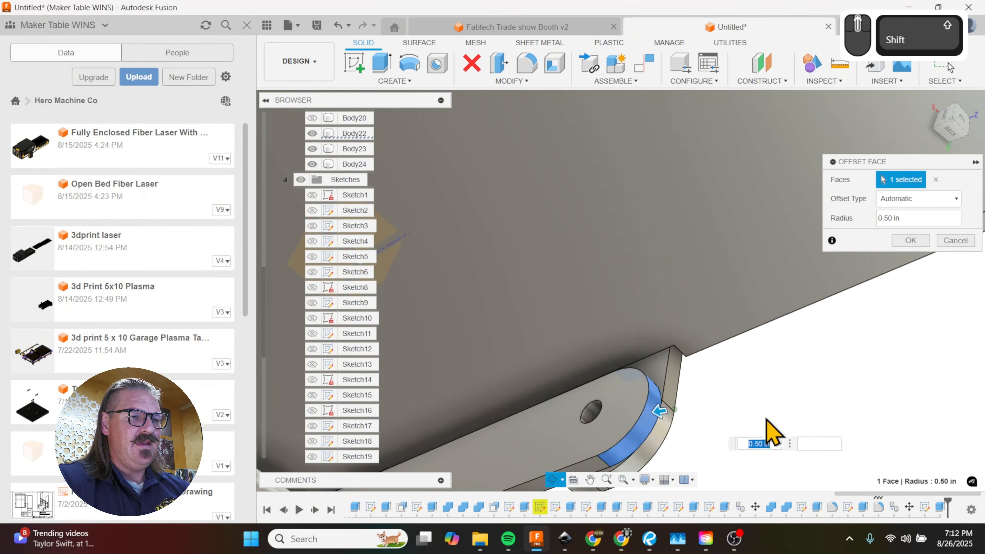
drag(659, 416, 637, 416)
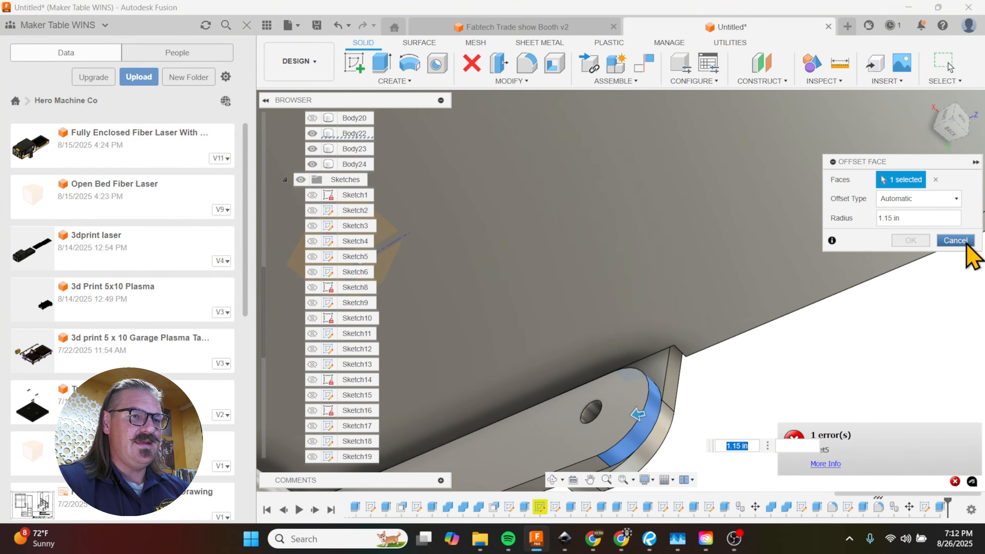
click(966, 244)
Step: Move the rounded pivot-end face of the side bar by the box's left panel -0.20 in along Z
scroll(798, 309, up, 5)
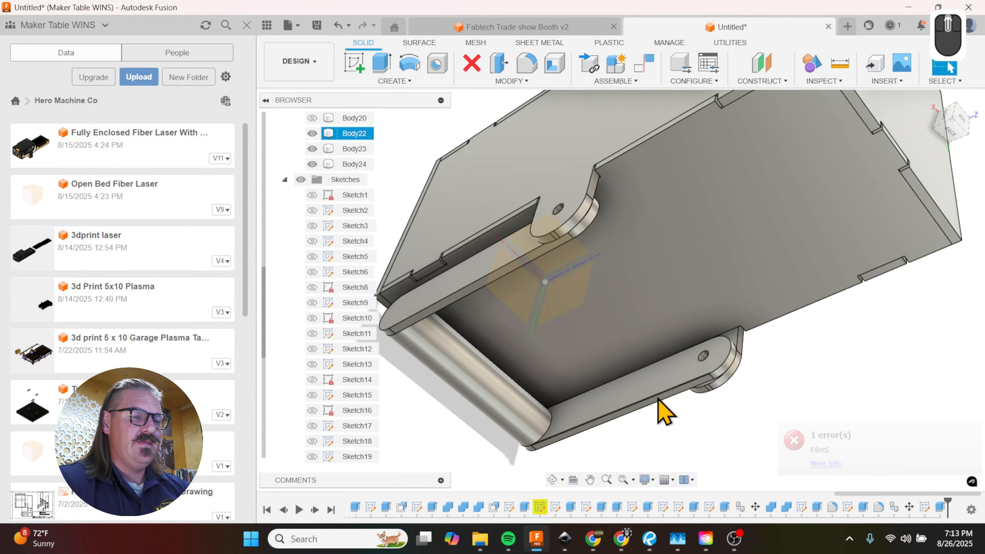
scroll(686, 368, down, 7)
scroll(880, 429, up, 5)
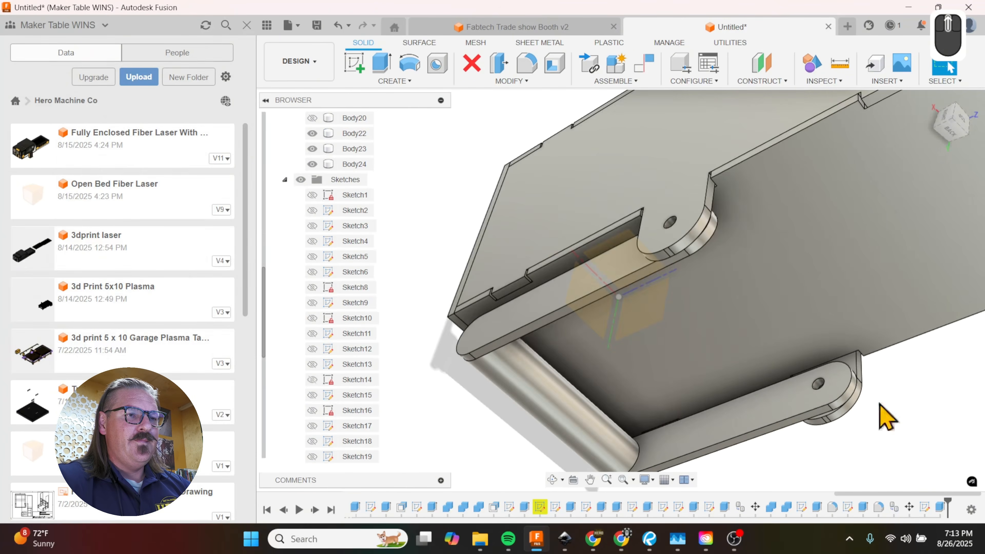
shift+middle_drag(886, 412, 897, 391)
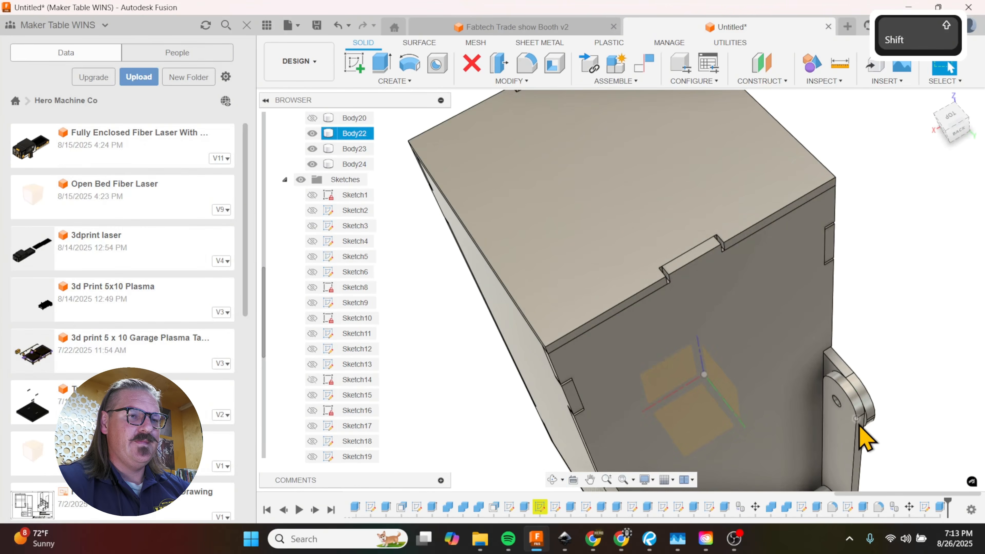
scroll(859, 425, down, 5)
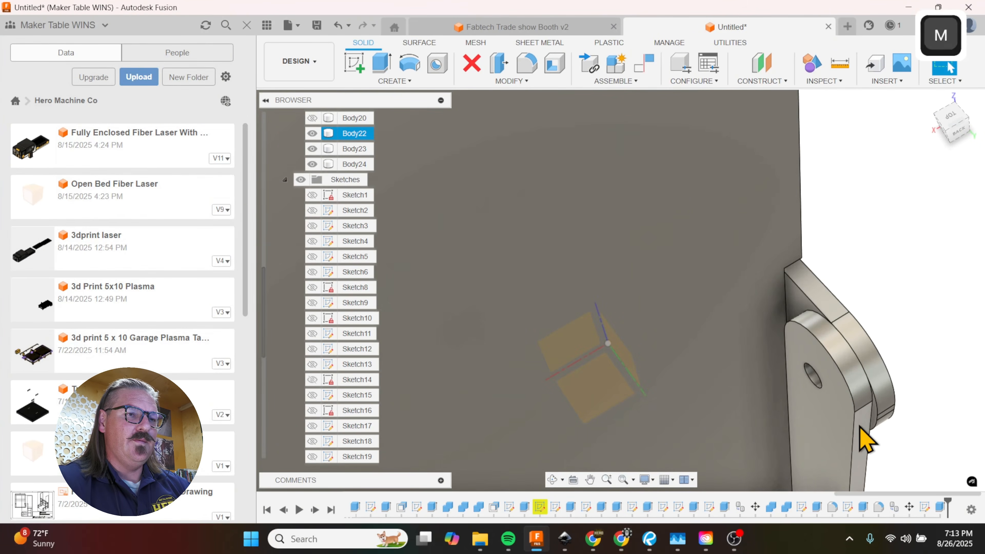
key(m)
click(930, 180)
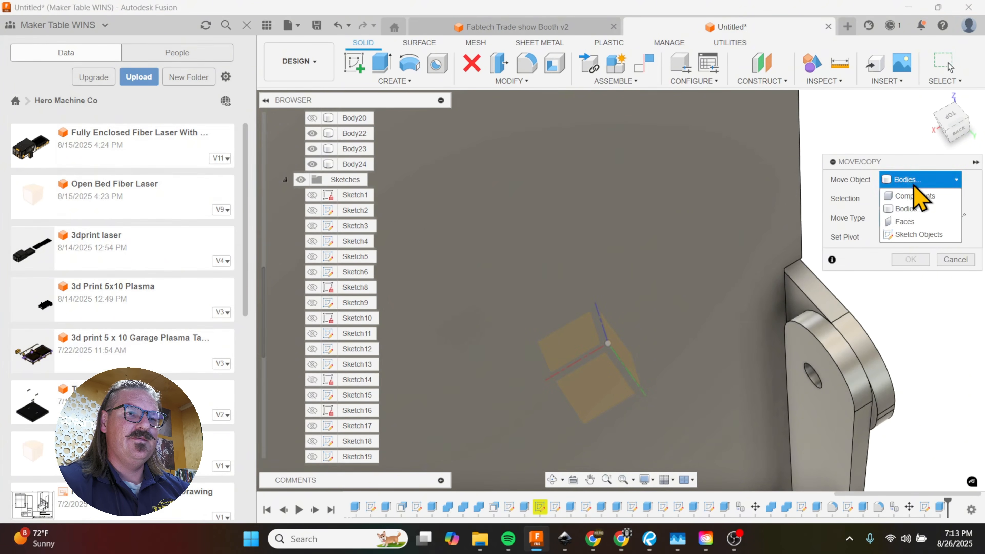
click(919, 222)
click(845, 355)
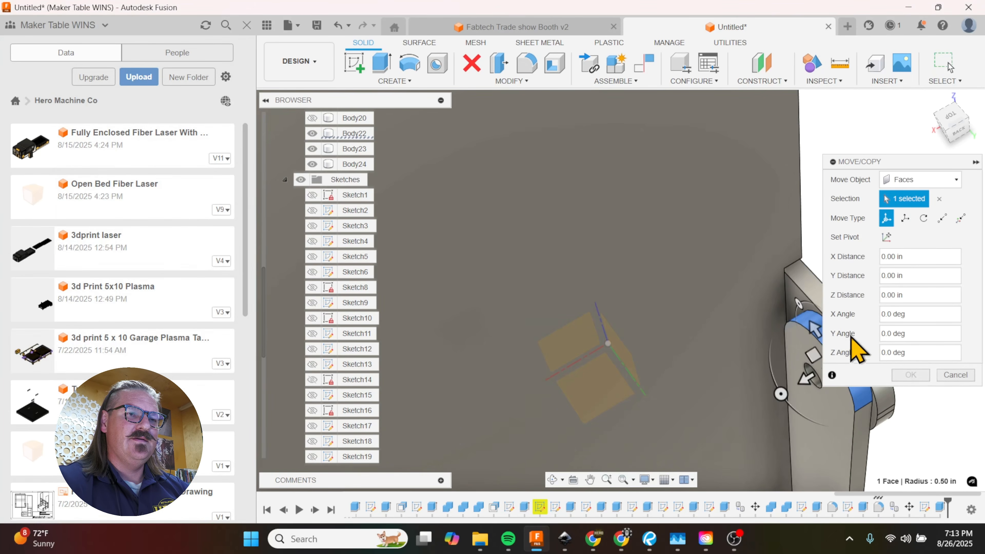
click(905, 218)
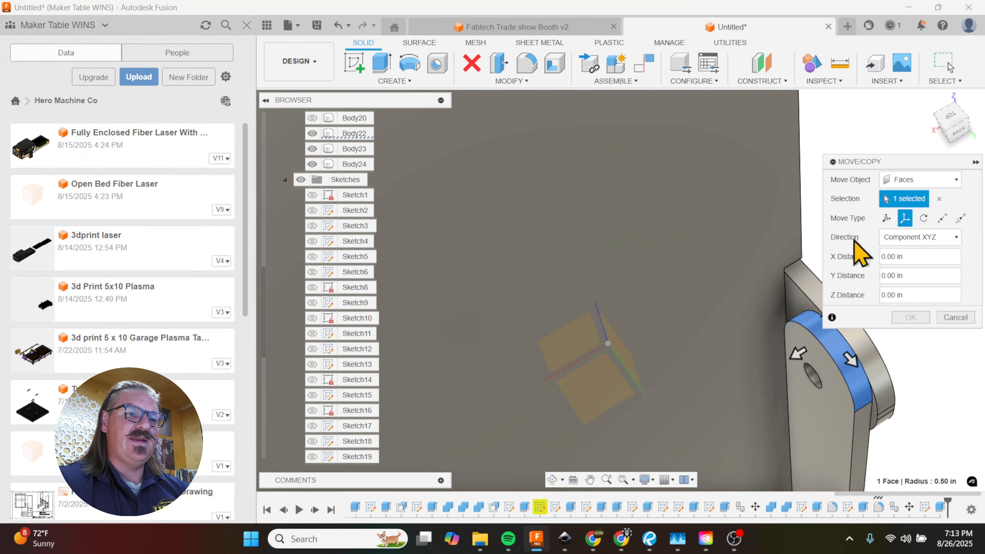
scroll(761, 283, up, 5)
shift+middle_drag(791, 314, 795, 283)
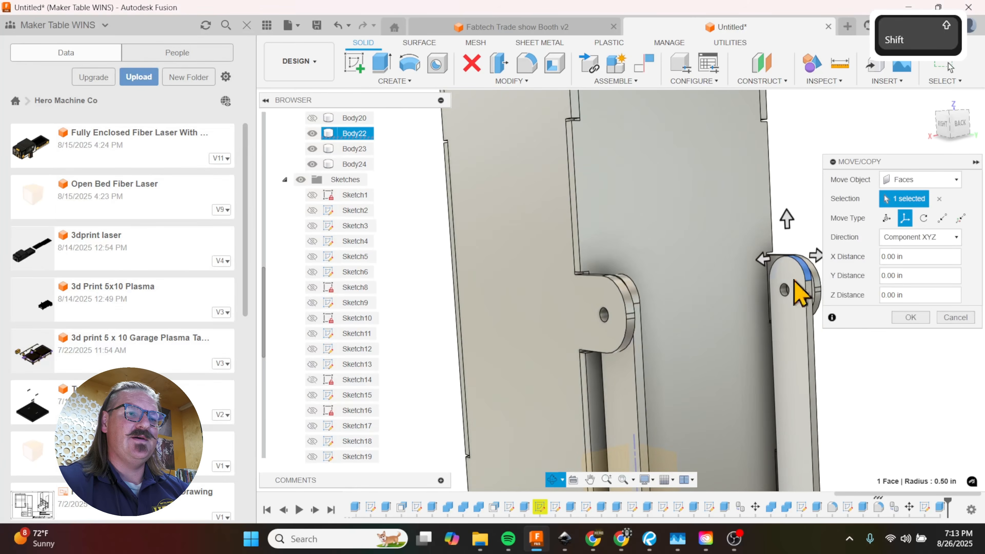
scroll(793, 270, up, 3)
drag(784, 214, 785, 221)
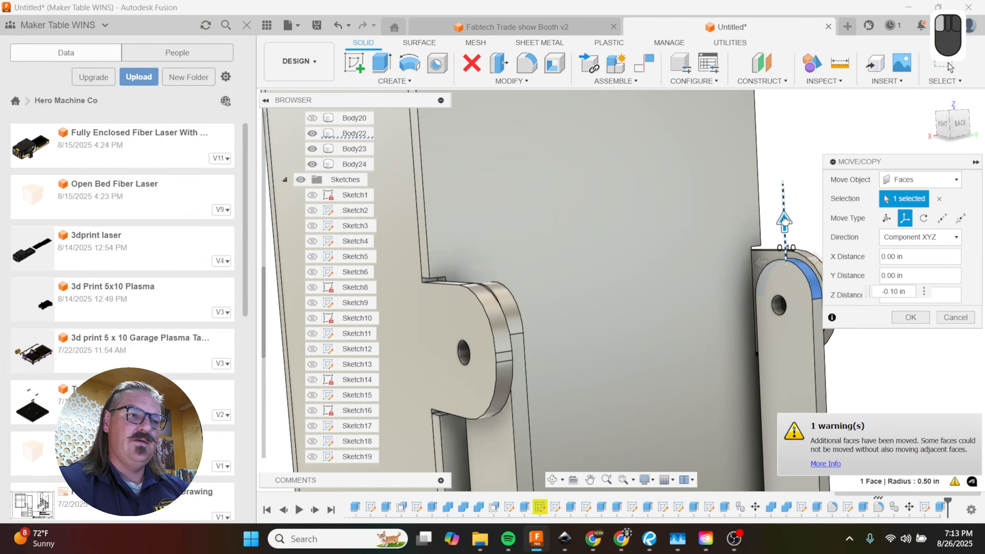
drag(785, 221, 787, 228)
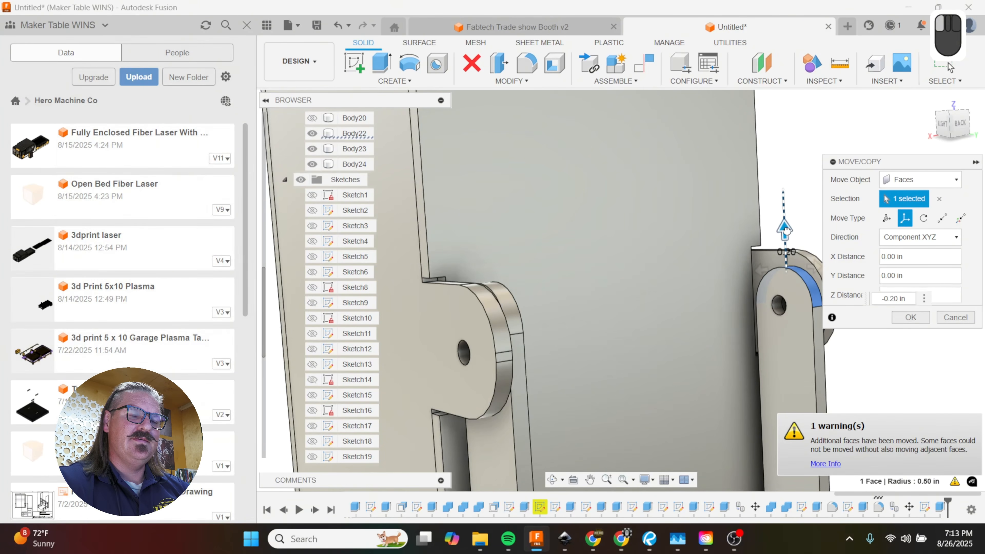
click(911, 317)
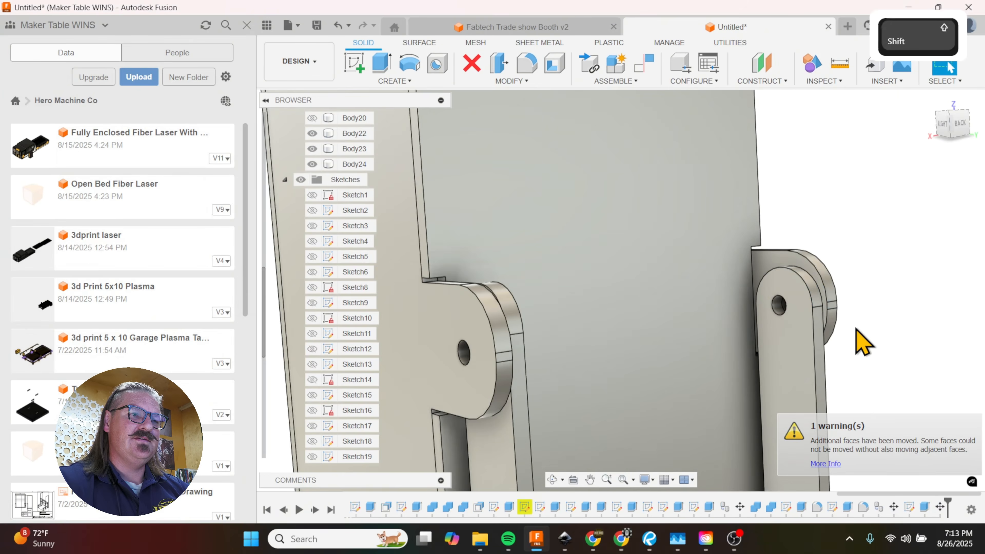
Step: Move the rounded pivot-end face of the side bar by the box's right panel -0.20 in along Z
shift+middle_drag(860, 341, 759, 374)
key(shift+m)
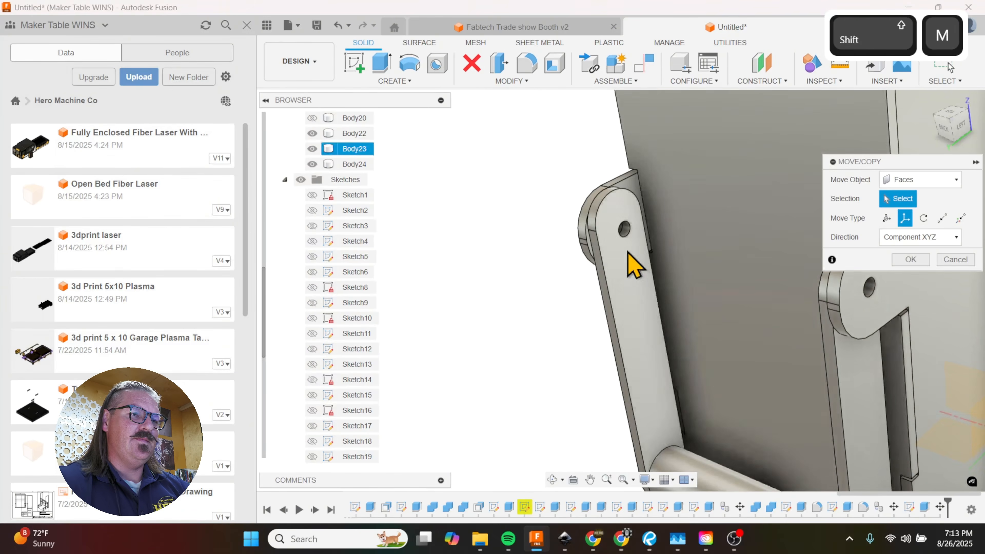
shift+middle_drag(627, 252, 636, 265)
scroll(550, 191, down, 3)
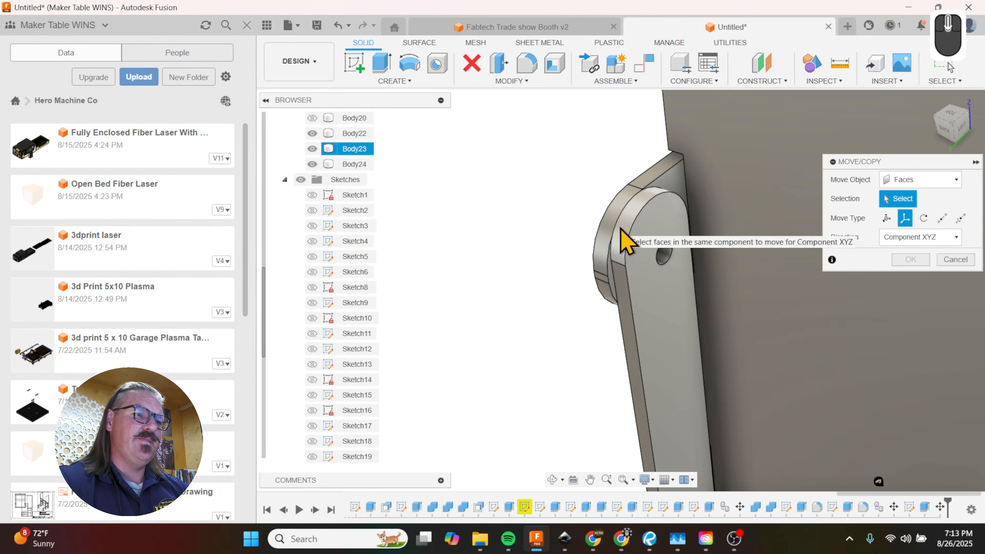
click(623, 235)
drag(653, 209, 644, 182)
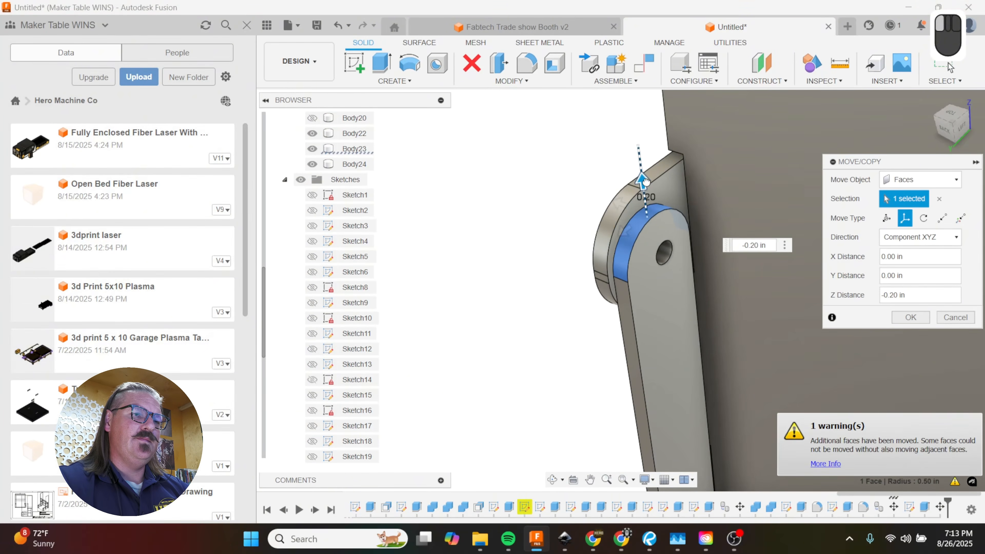
click(912, 318)
Step: Set up a rotate move of the two shortened side bars and the rod as bodies about the pivot hole axis
scroll(664, 298, up, 3)
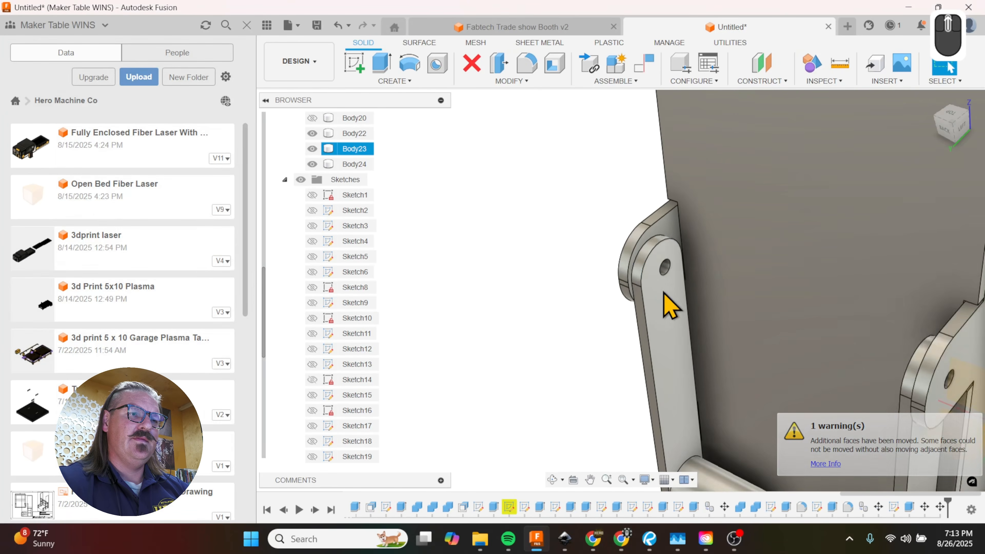
scroll(665, 294, up, 3)
shift+middle_drag(708, 321, 689, 301)
scroll(704, 311, up, 3)
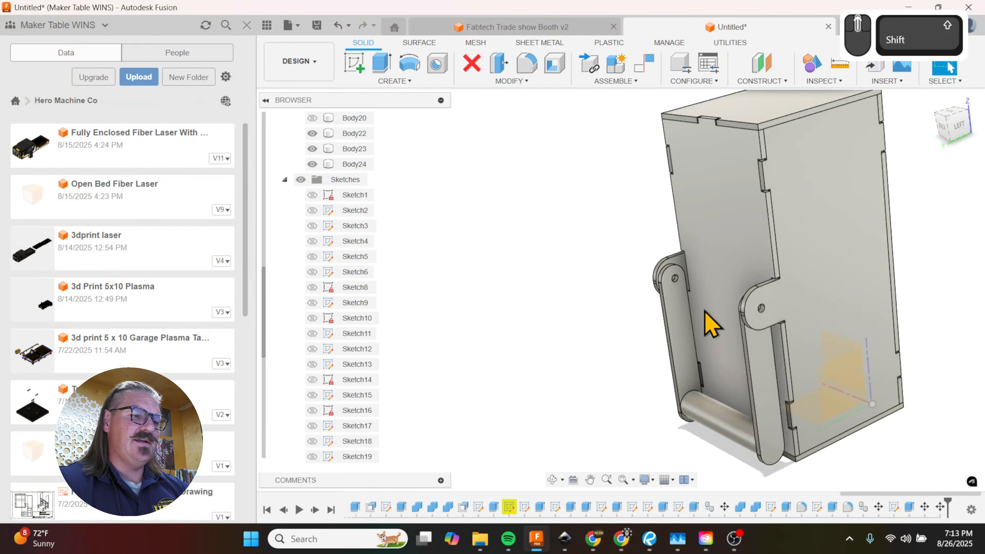
scroll(705, 310, up, 1)
key(m)
shift+middle_drag(664, 335, 687, 341)
click(686, 337)
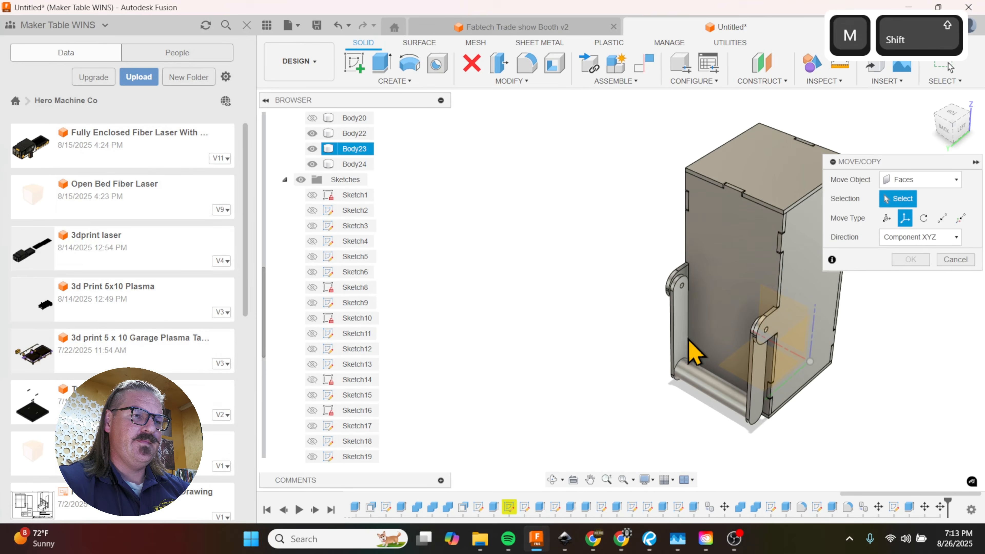
click(703, 380)
click(905, 182)
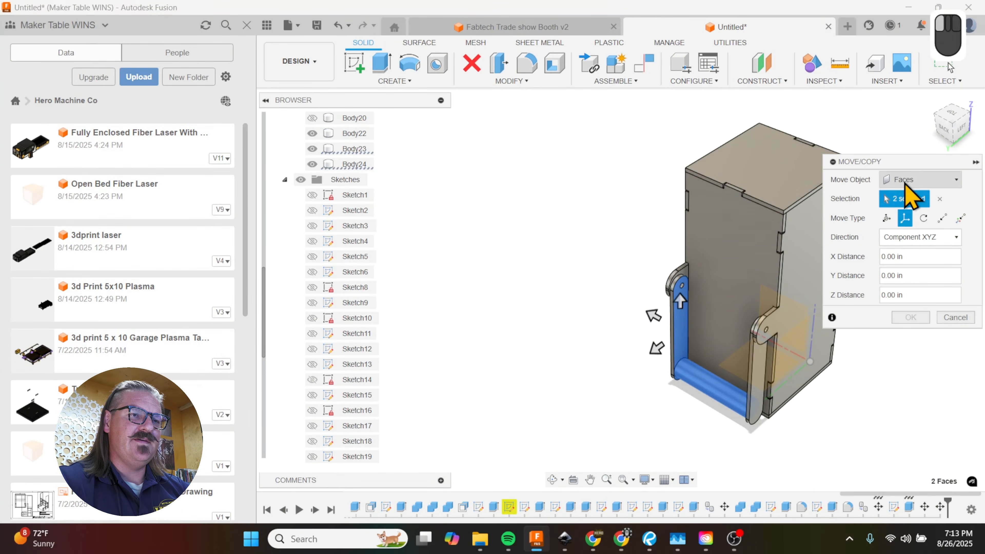
click(909, 216)
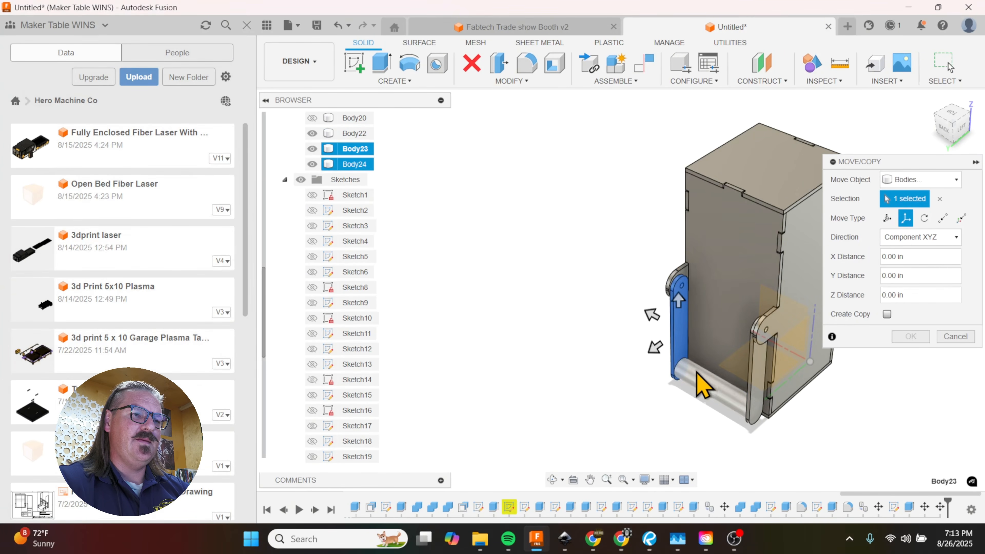
click(759, 383)
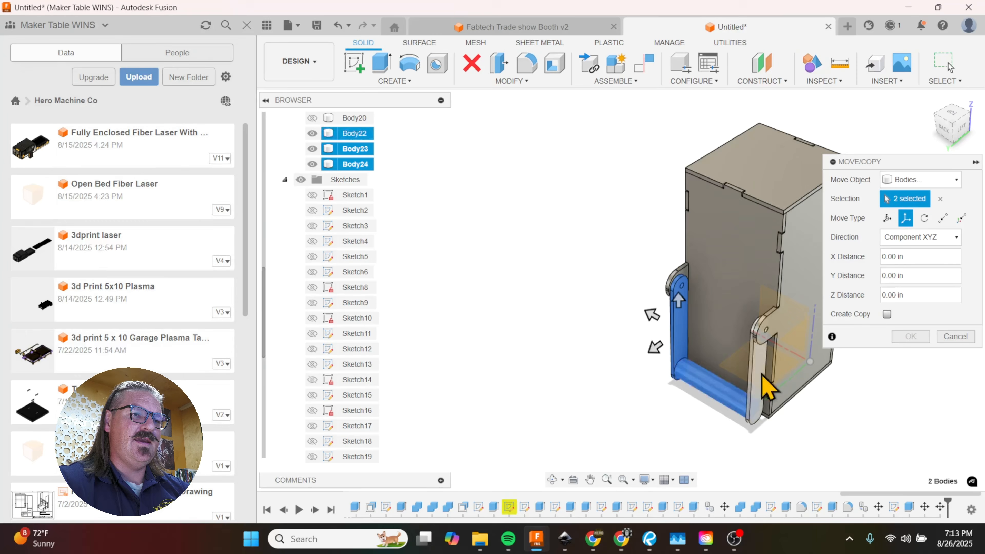
click(924, 218)
scroll(737, 374, up, 3)
click(802, 318)
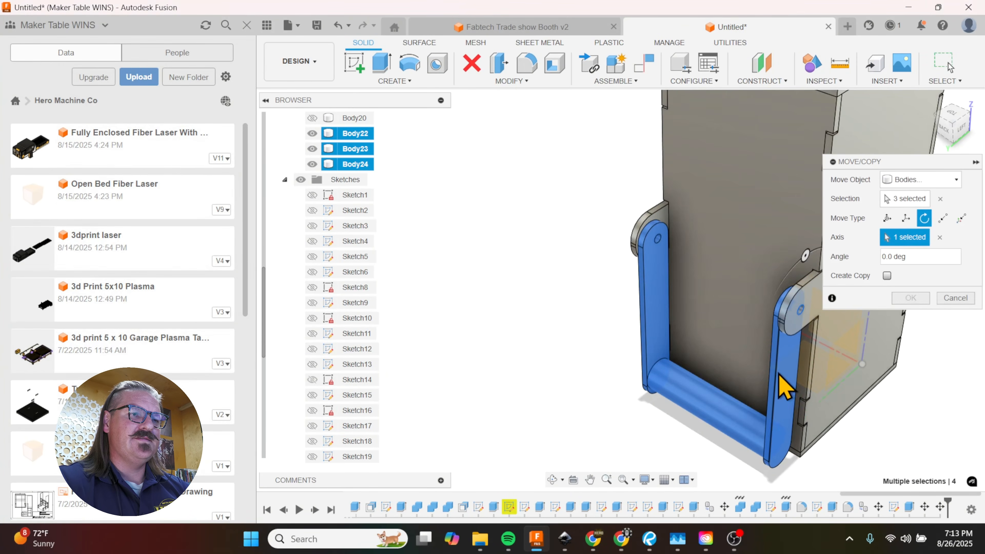
Step: Swing the handle to 115 deg and back to 55 deg to check the bar ends' clearance inside the tabs, and cancel the move
scroll(784, 388, down, 4)
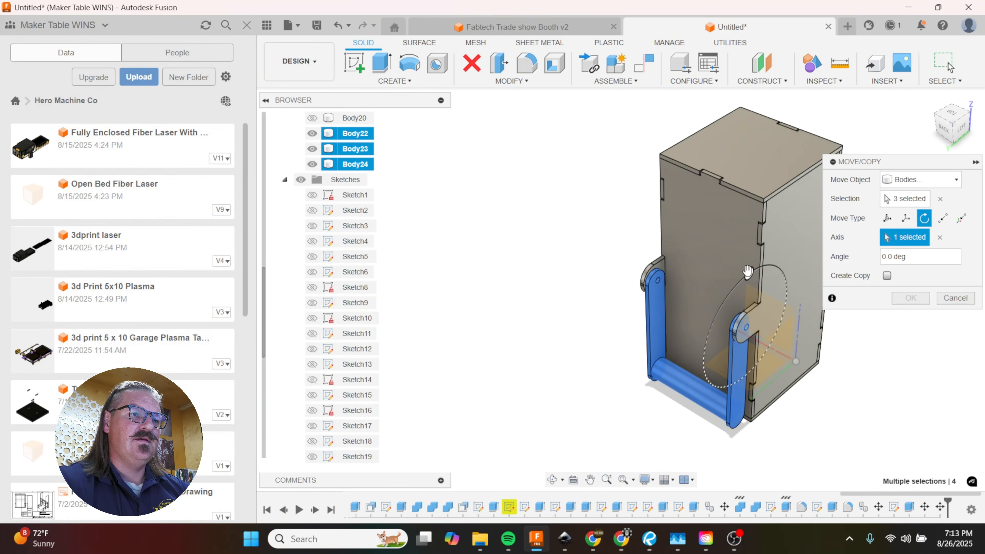
drag(748, 272, 810, 325)
shift+middle_drag(809, 326, 638, 304)
scroll(755, 371, up, 5)
scroll(638, 303, up, 3)
scroll(747, 363, down, 5)
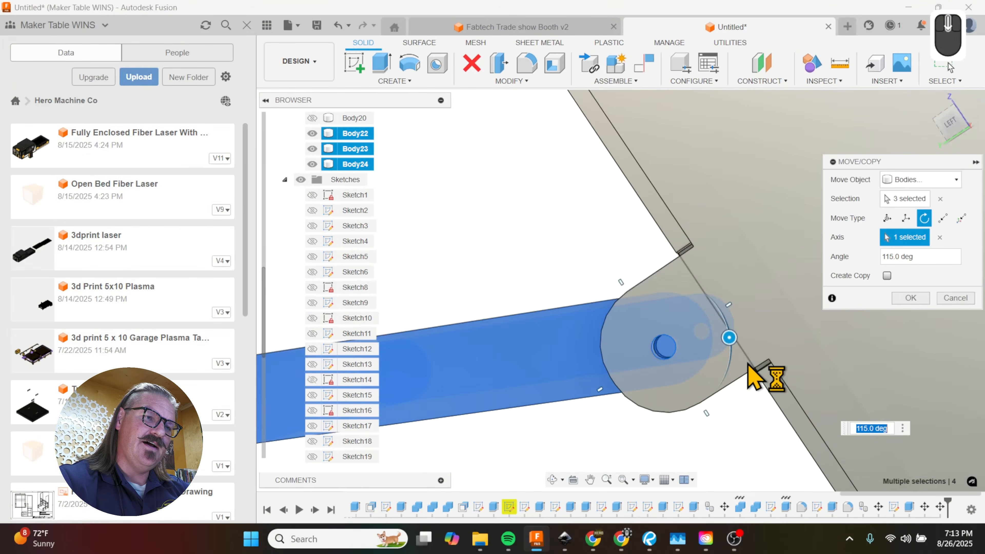
shift+middle_drag(754, 379, 756, 381)
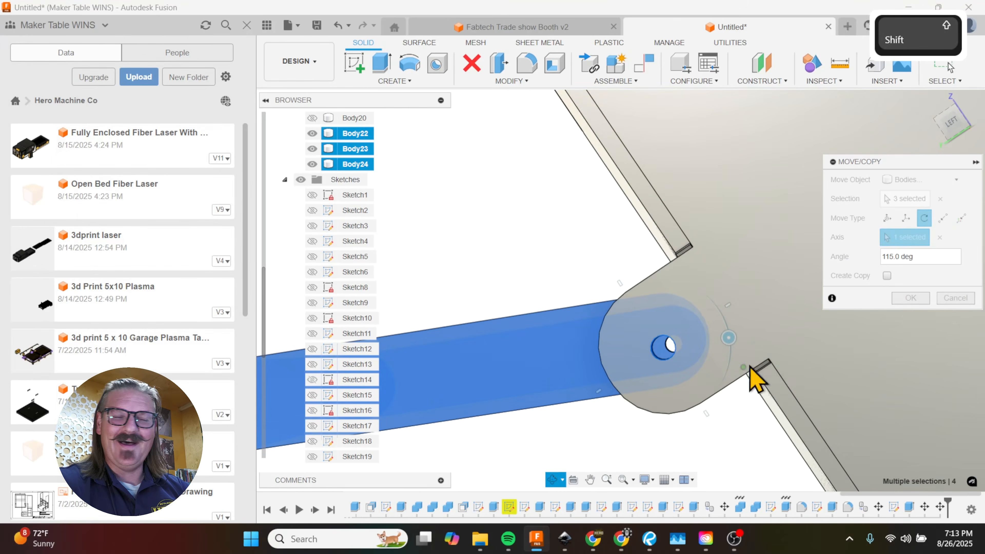
drag(728, 337, 664, 322)
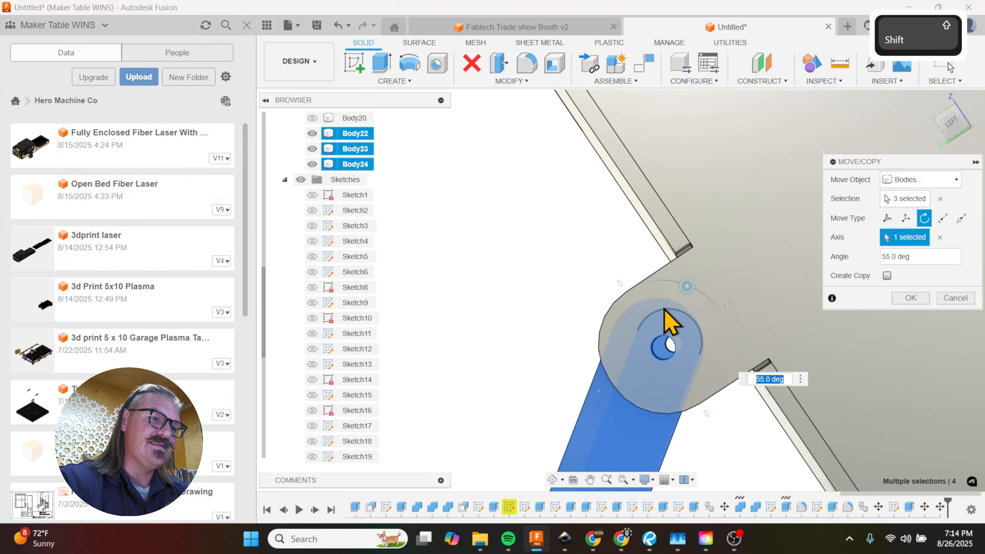
shift+middle_drag(664, 321, 791, 342)
scroll(792, 342, down, 3)
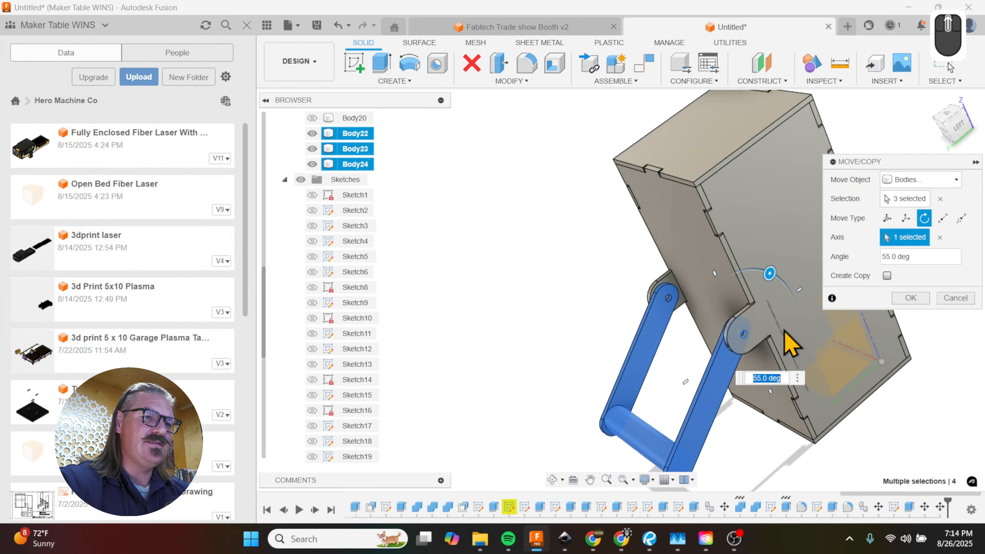
click(958, 299)
Step: Review the finished box from its lettered front, its sides and the handle at the back
shift+middle_drag(854, 330, 622, 280)
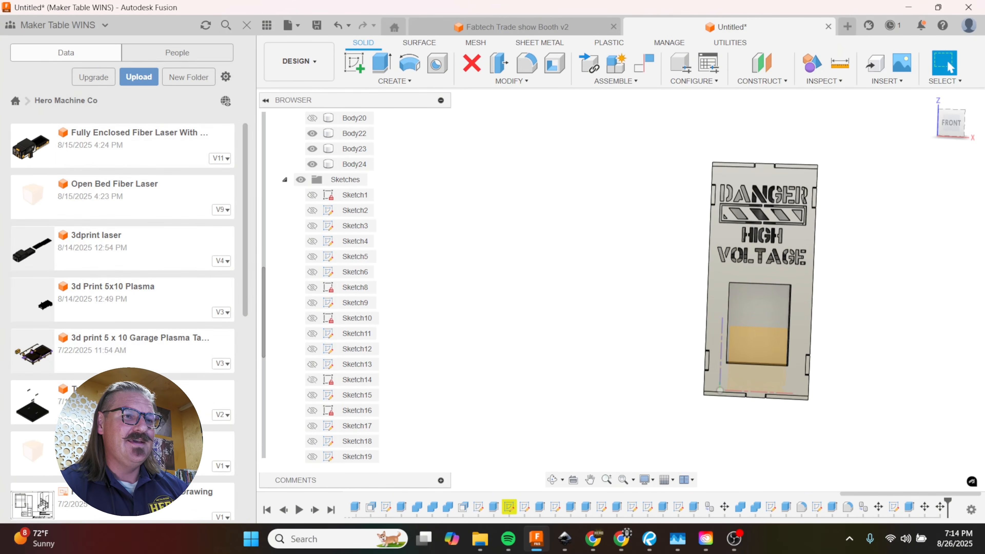
scroll(607, 259, down, 2)
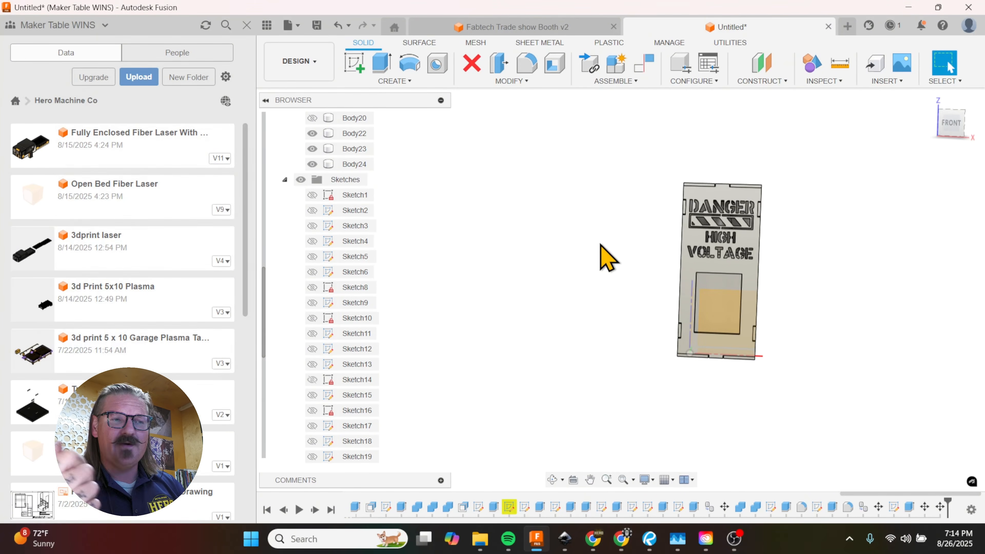
scroll(607, 259, up, 5)
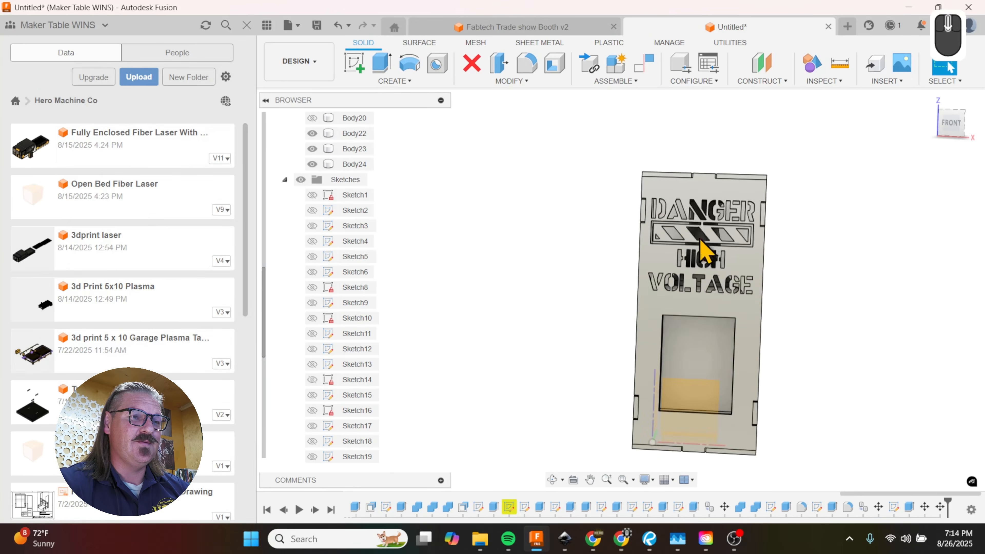
shift+middle_drag(704, 274, 761, 297)
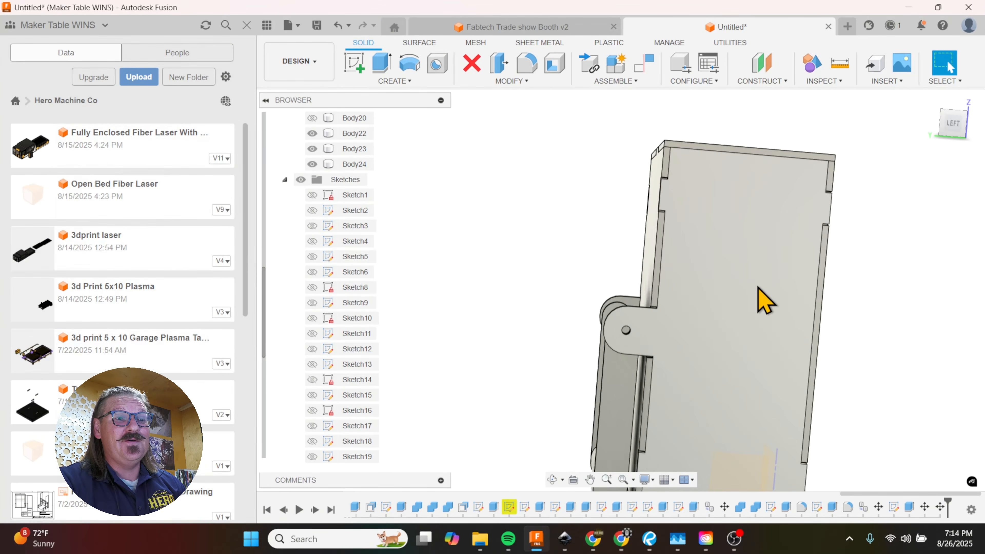
shift+middle_drag(671, 282, 808, 314)
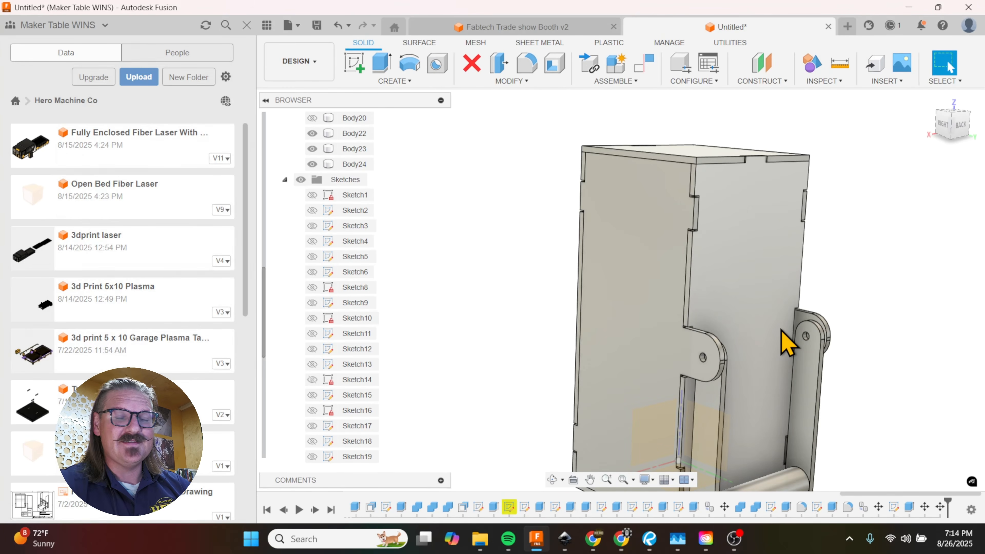
shift+middle_drag(680, 268, 558, 290)
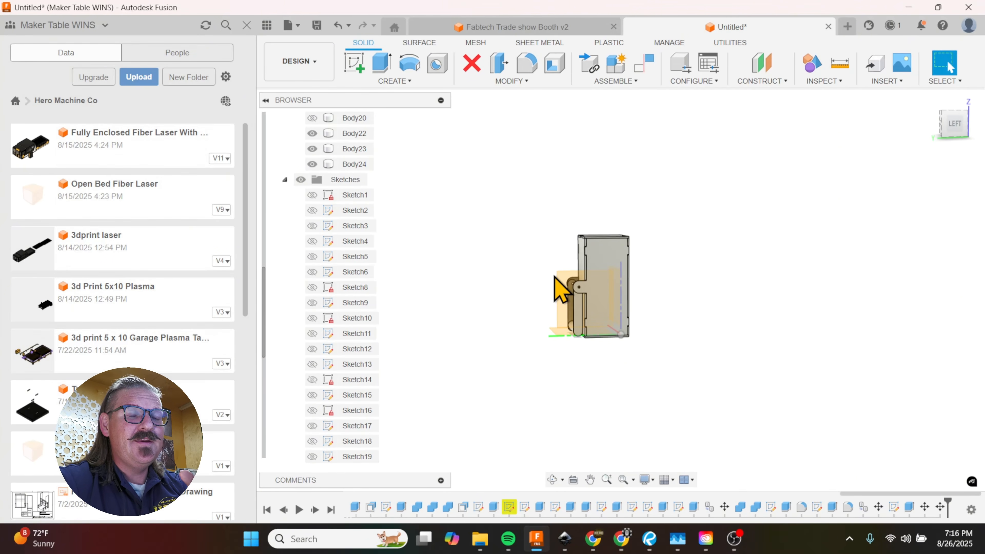
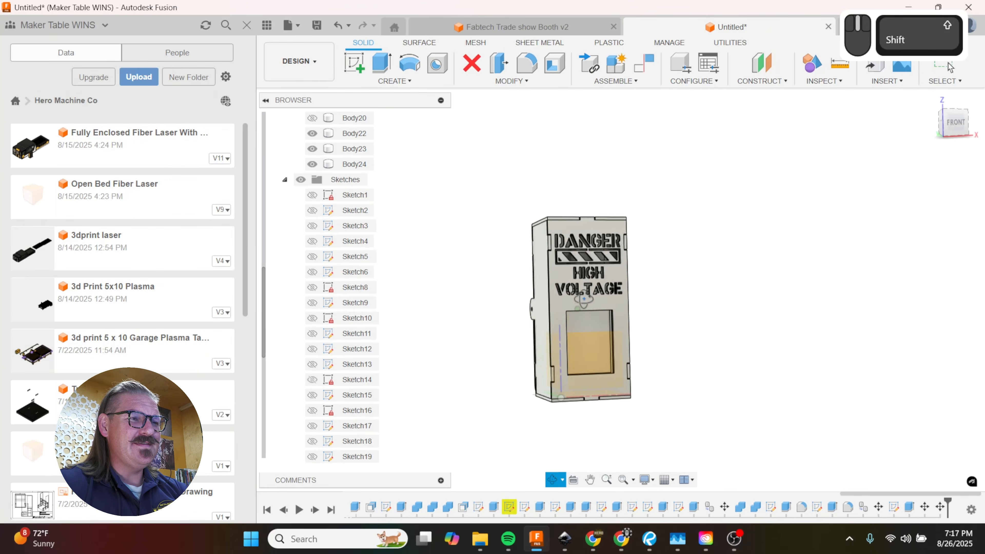
Step: Start a sketch on the left side panel and draw a horizontal guide line about 1.97 in outward from the lower front tab's midpoint
shift+scroll(614, 309, up, 3)
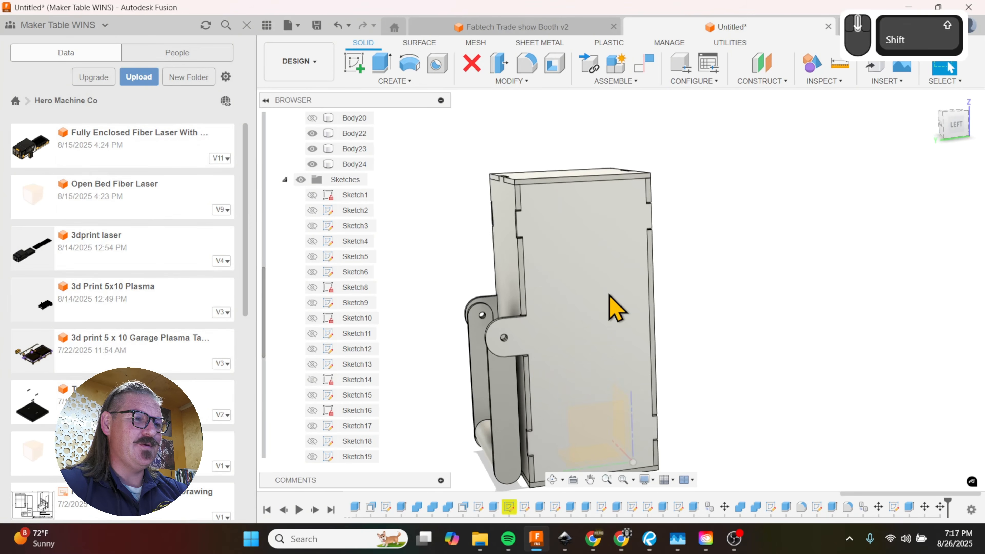
click(600, 306)
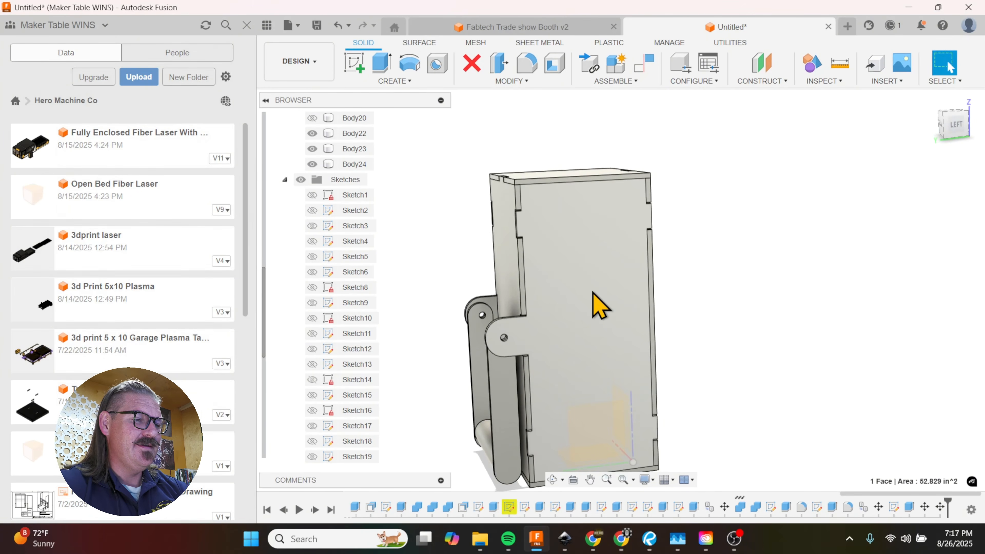
key(l)
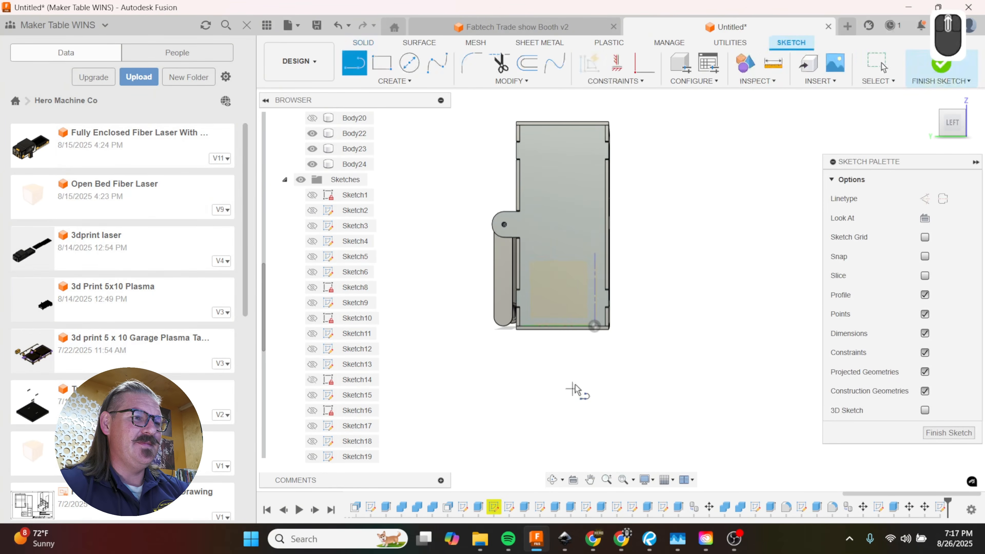
scroll(605, 289, up, 4)
scroll(608, 285, up, 3)
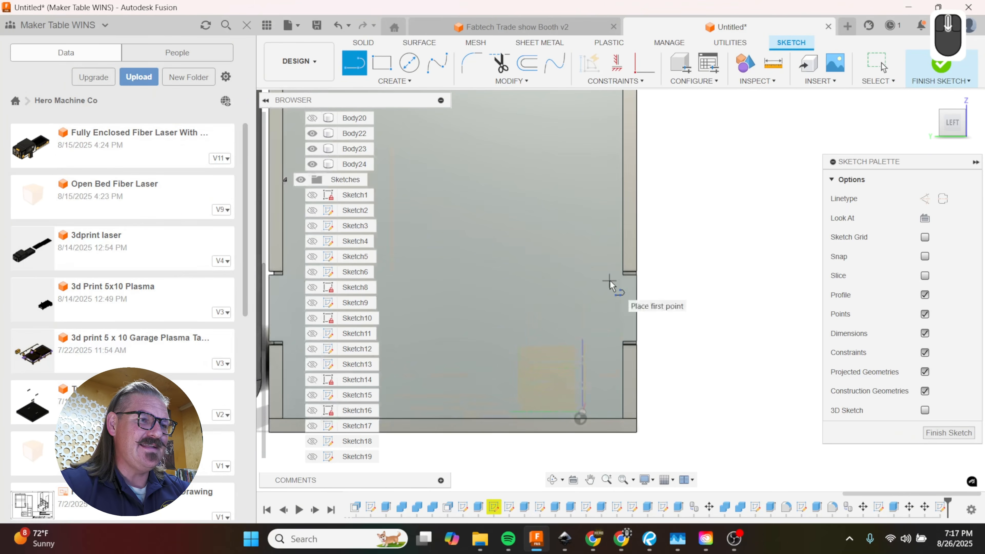
click(639, 307)
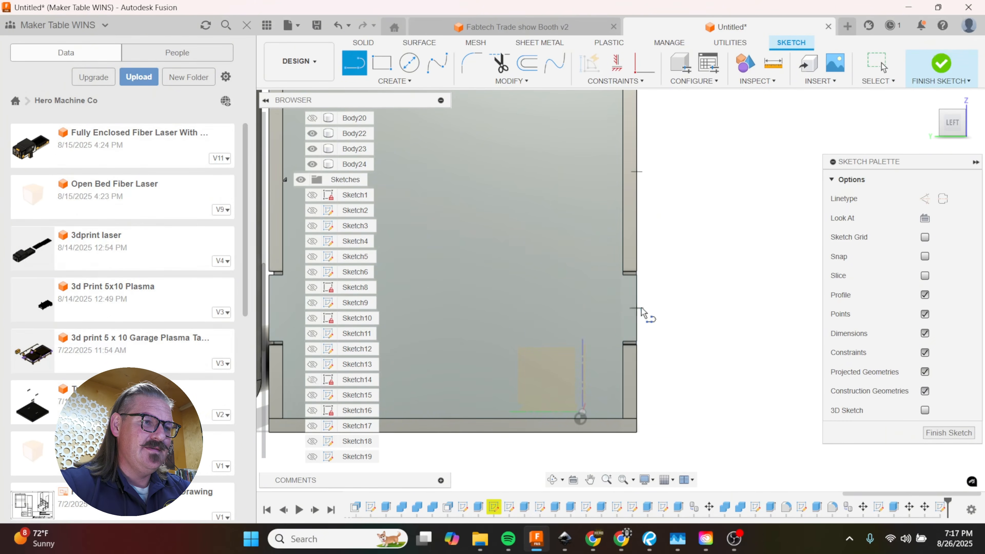
click(783, 308)
key(Escape)
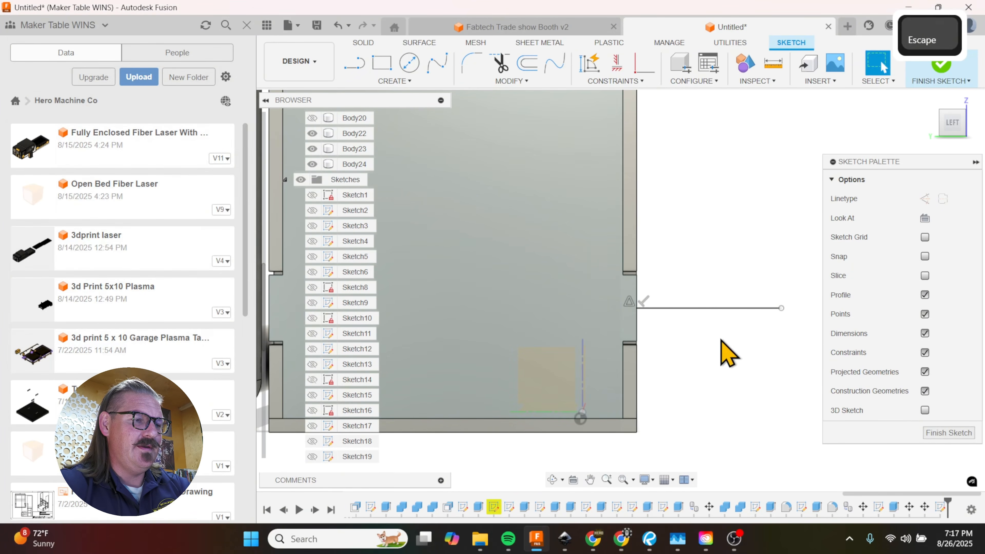
Step: Draw two lines from the lower front tab's corners to the guide line's midpoint, forming a triangular spike
key(l)
click(638, 275)
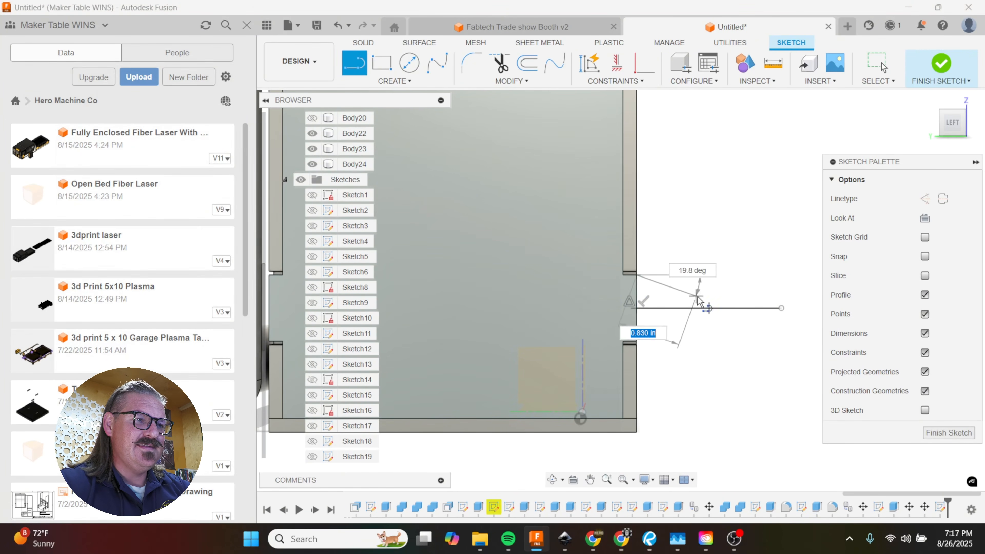
click(710, 308)
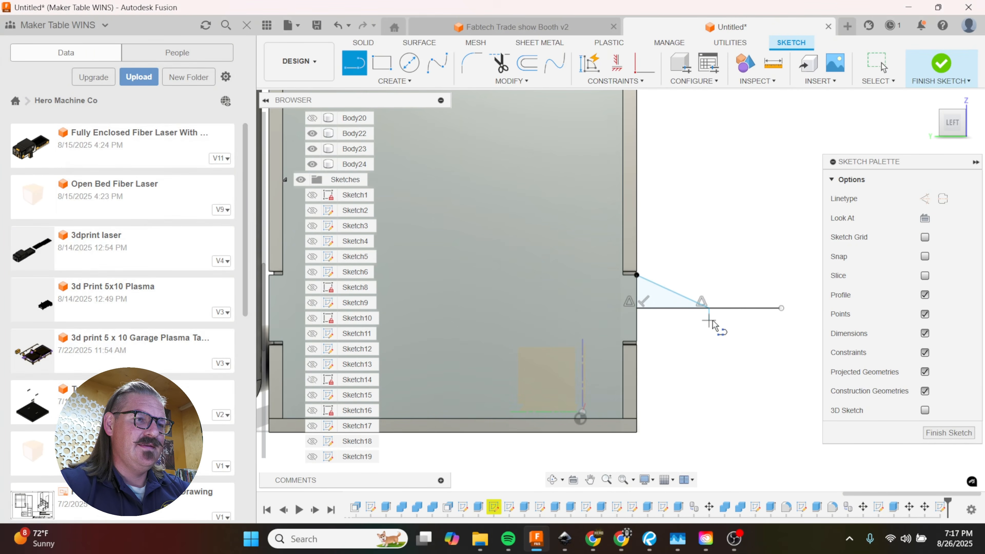
click(638, 341)
scroll(672, 377, up, 8)
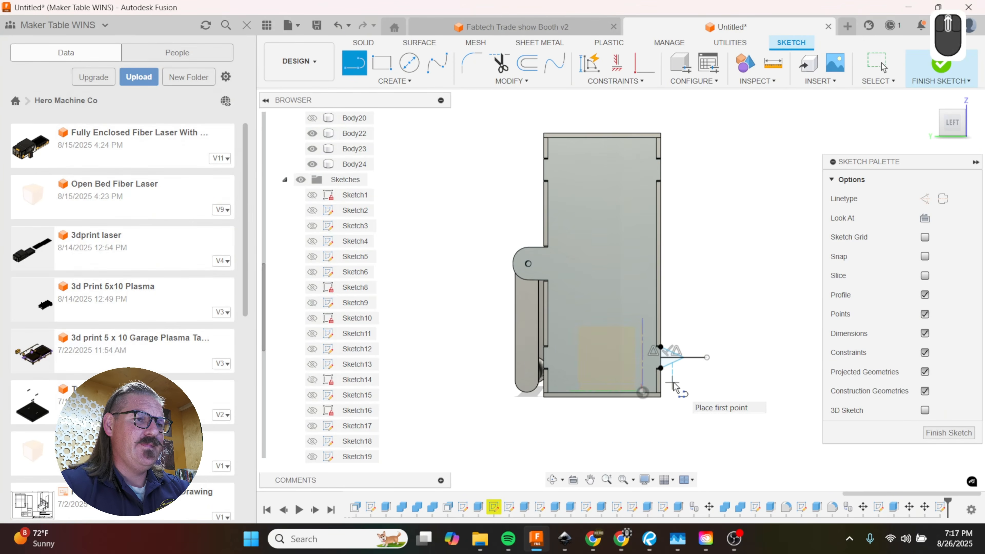
Step: Draw a horizontal guide line from the upper front tab's midpoint and a triangular spike from the tab's corners to its midpoint
scroll(665, 167, down, 6)
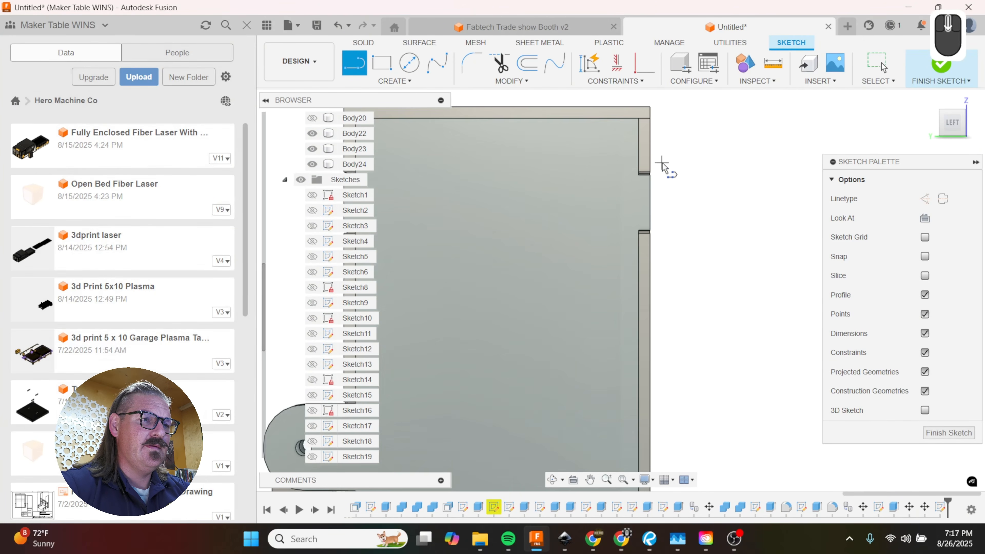
click(652, 203)
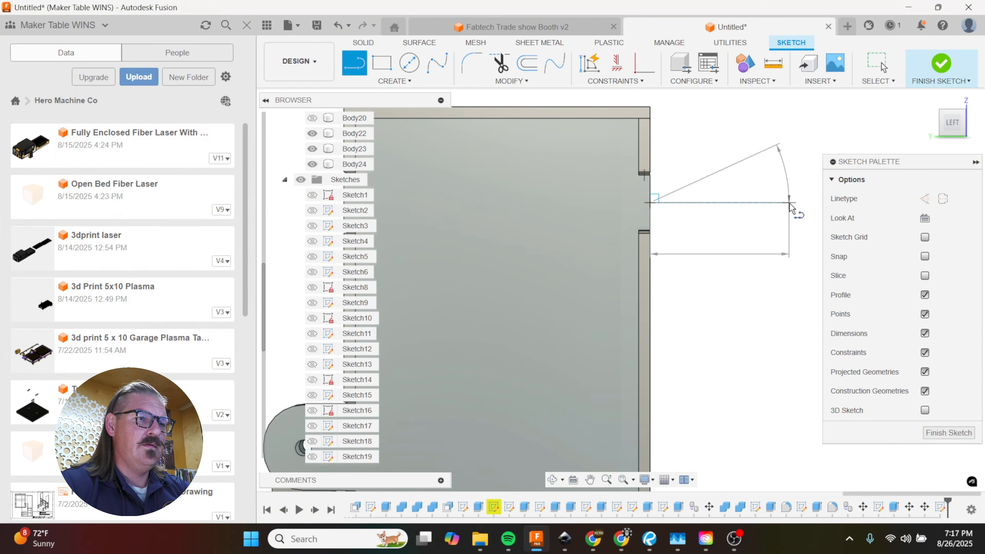
key(l)
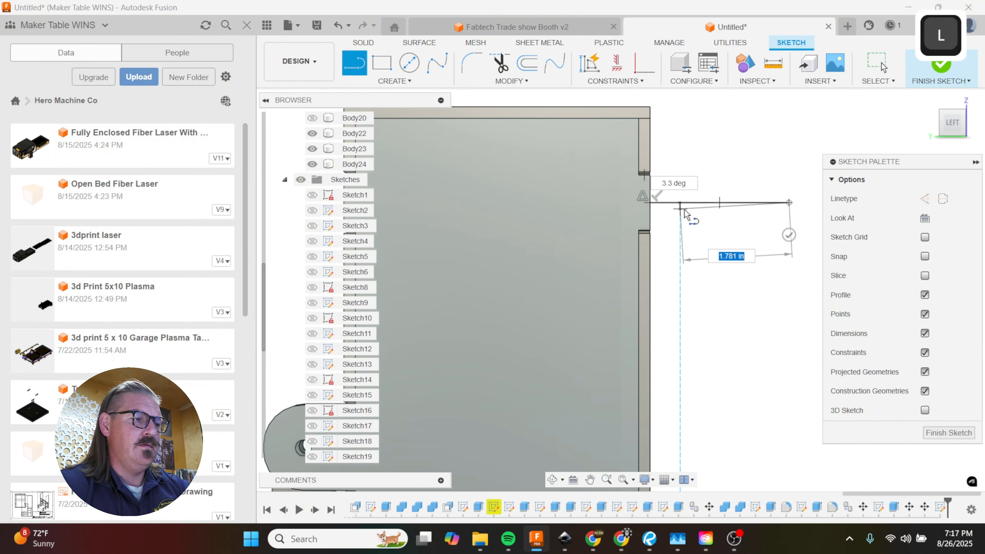
key(Escape)
key(l)
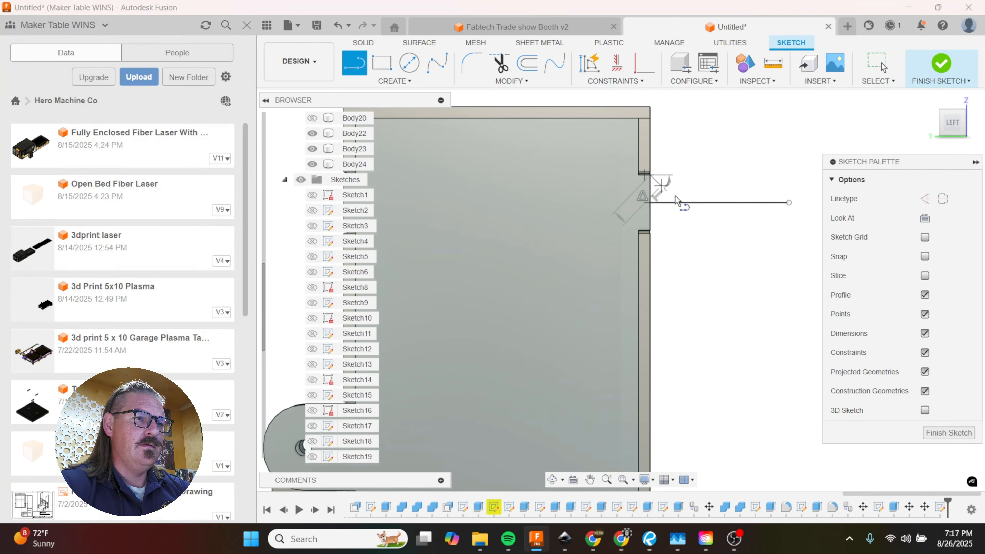
click(718, 207)
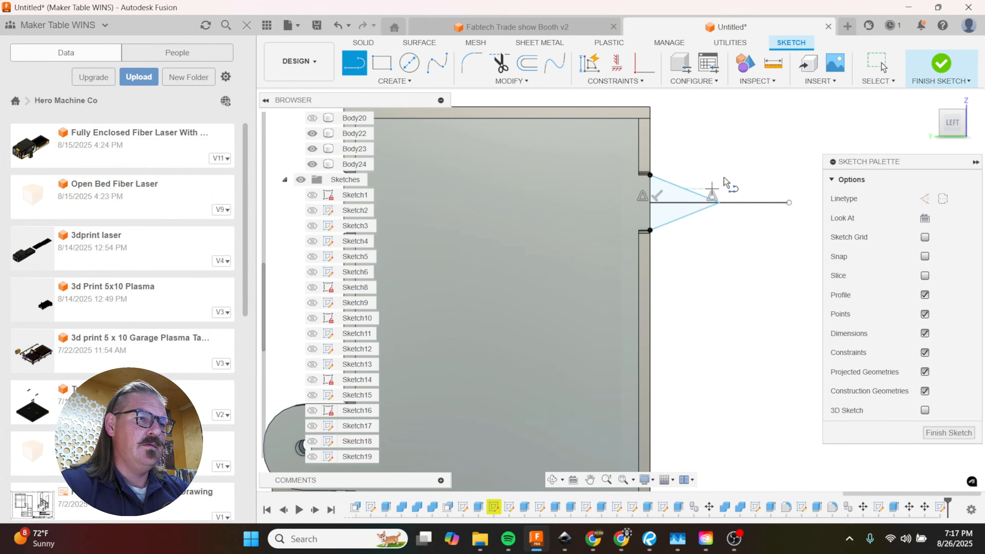
scroll(724, 177, down, 5)
Step: Draw a vertical centre line about 1.8 in long downward from the midpoint of the panel's top edge
key(l)
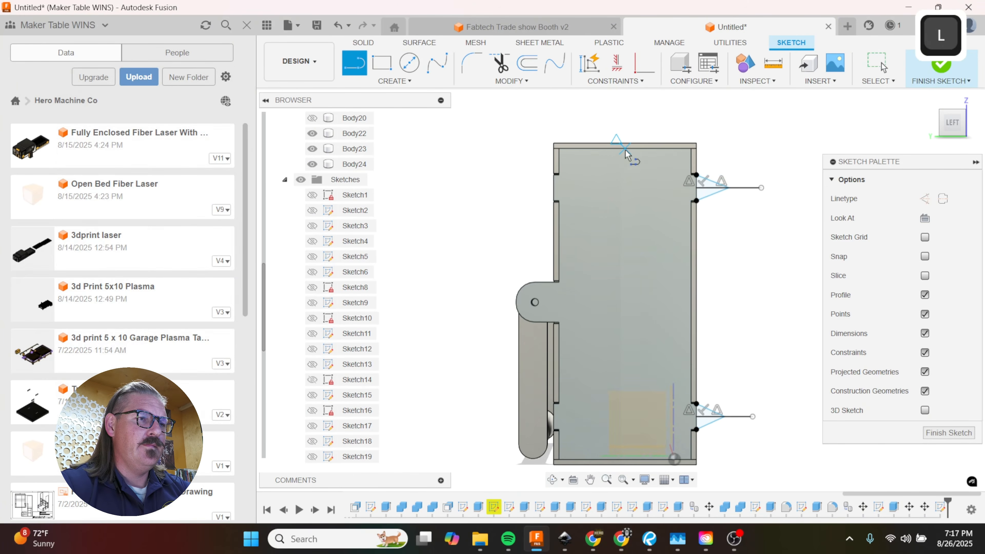
click(625, 147)
click(626, 201)
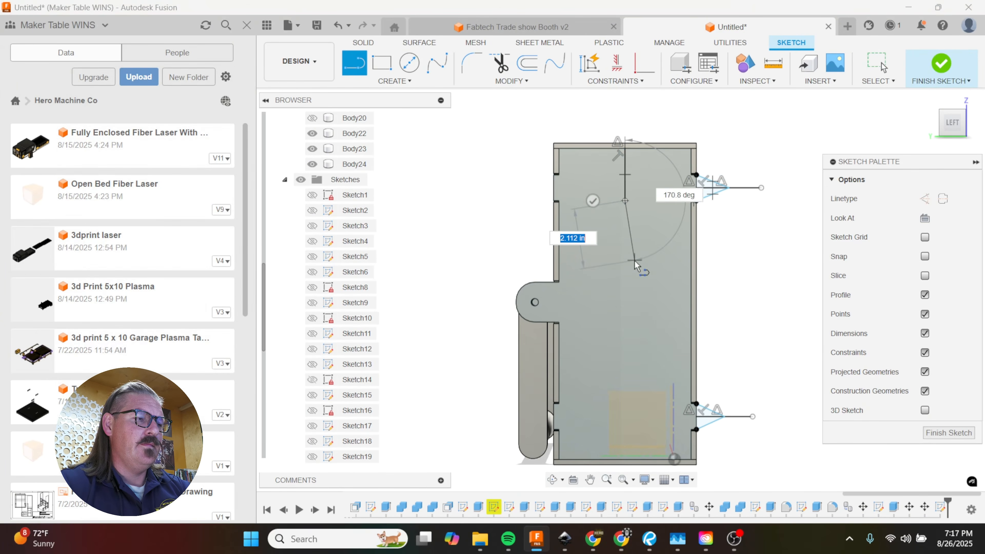
key(Escape)
Step: Mirror the four lines of the upper and lower front spikes across the vertical centre line
click(393, 82)
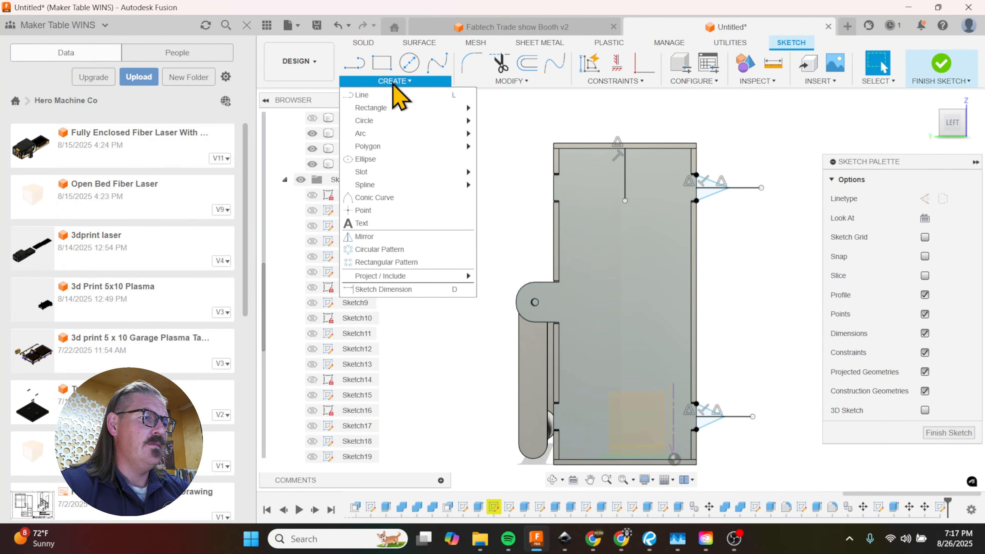
click(402, 237)
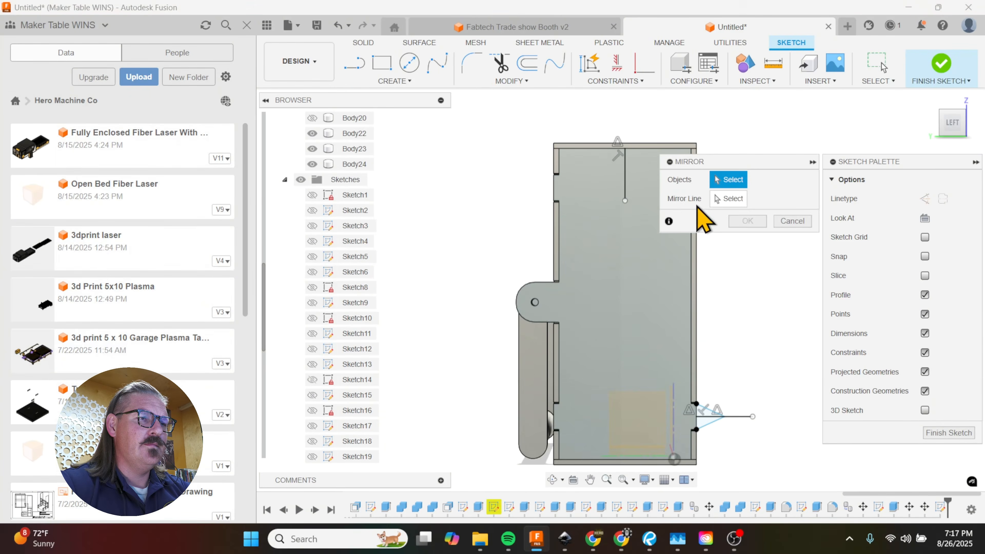
scroll(492, 231, up, 2)
double_click(644, 197)
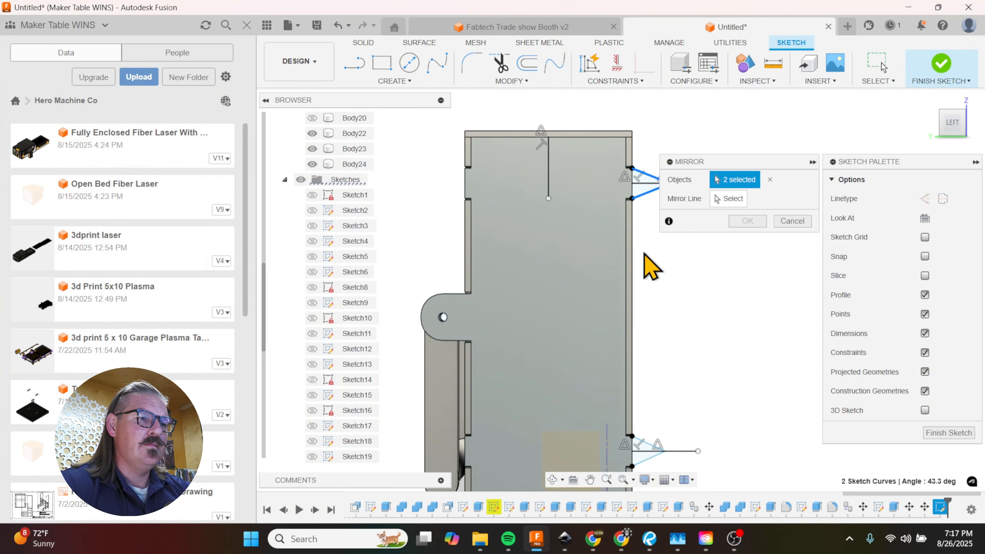
click(647, 445)
click(730, 201)
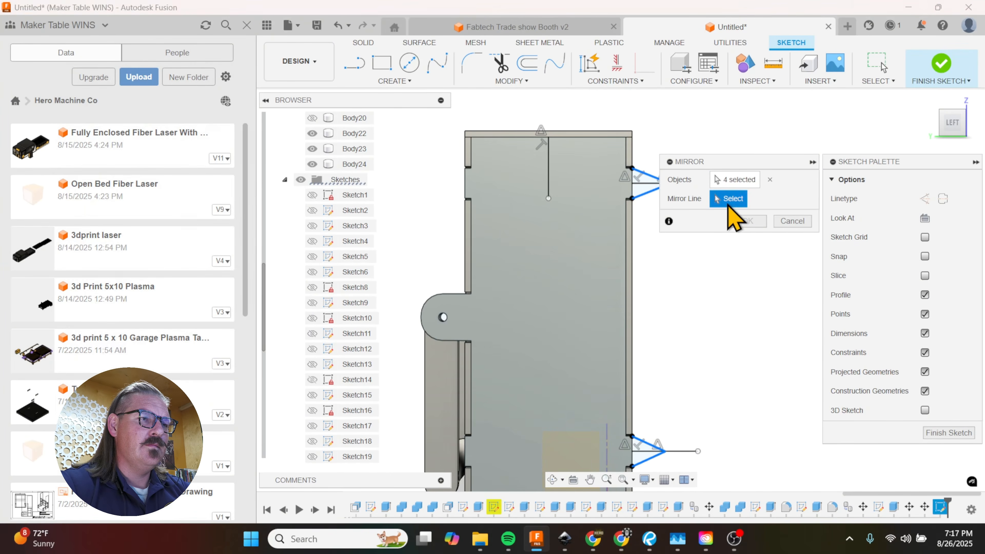
click(549, 183)
scroll(561, 165, down, 2)
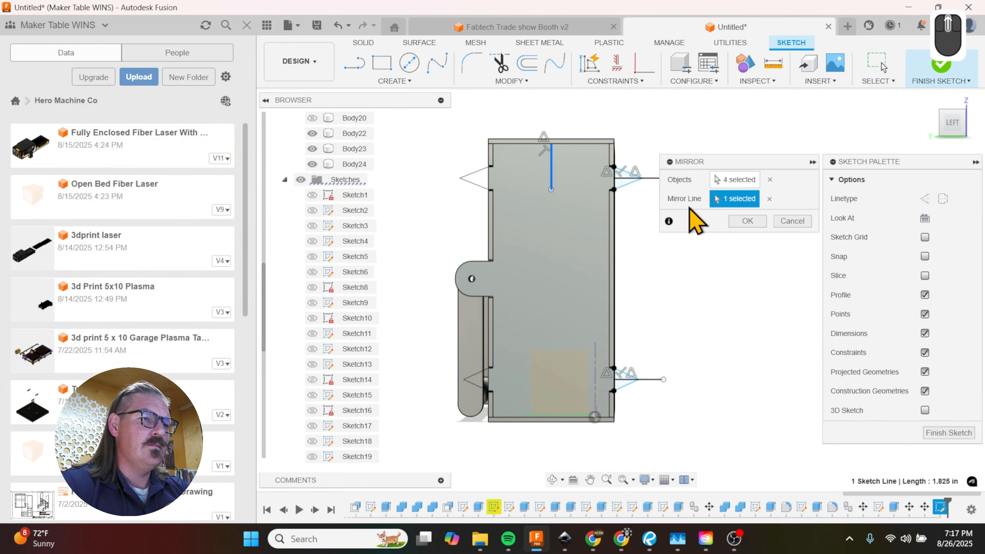
click(747, 222)
Step: Extrude the four triangular spike profiles -0.1875 in, joined to the left side panel
shift+middle_drag(594, 227, 637, 269)
key(e)
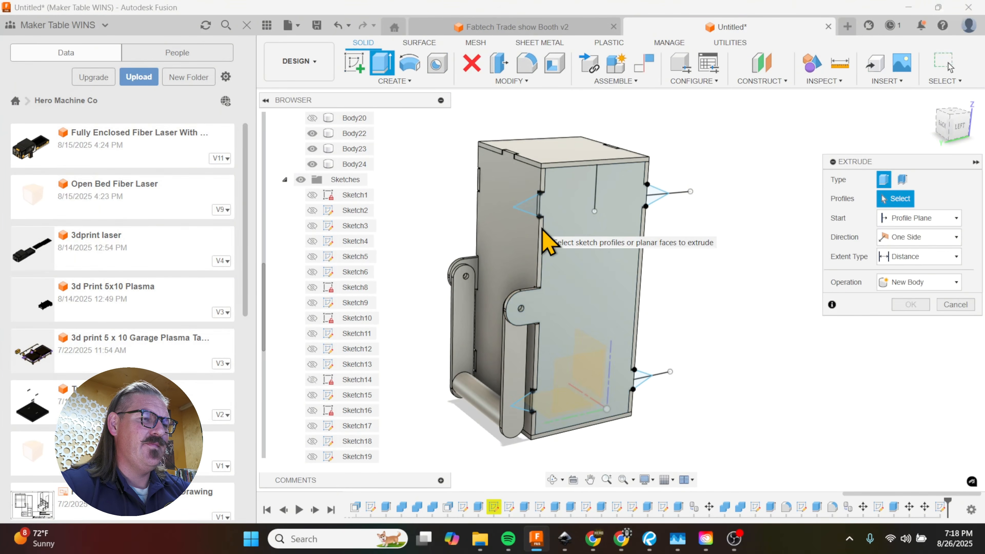
click(532, 209)
click(659, 200)
click(656, 191)
scroll(656, 192, up, 3)
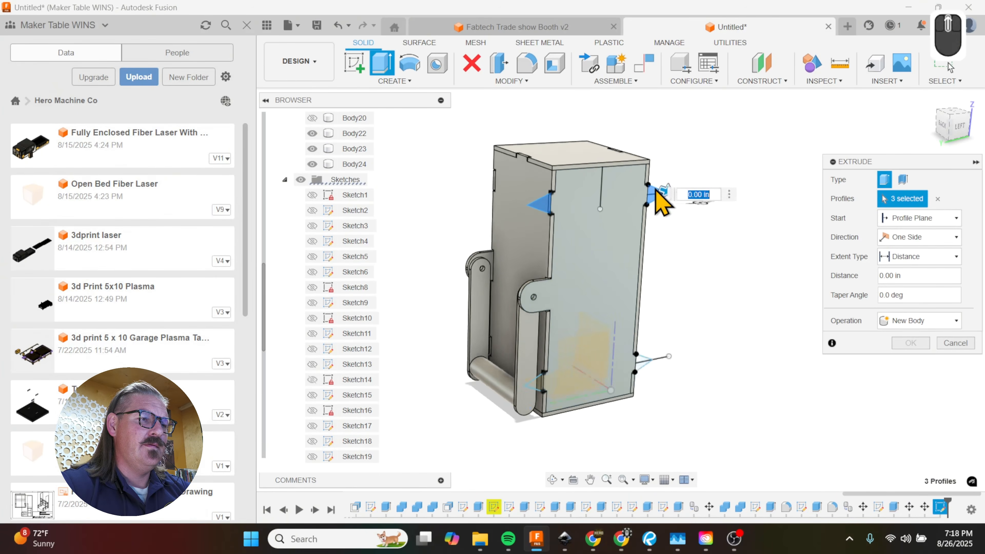
scroll(645, 340, down, 5)
click(646, 333)
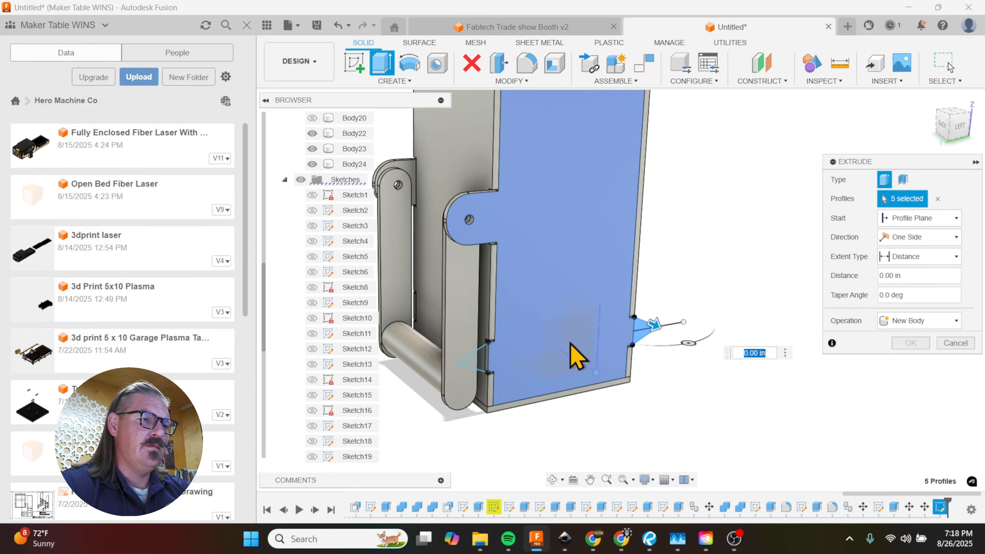
click(475, 363)
text(-)
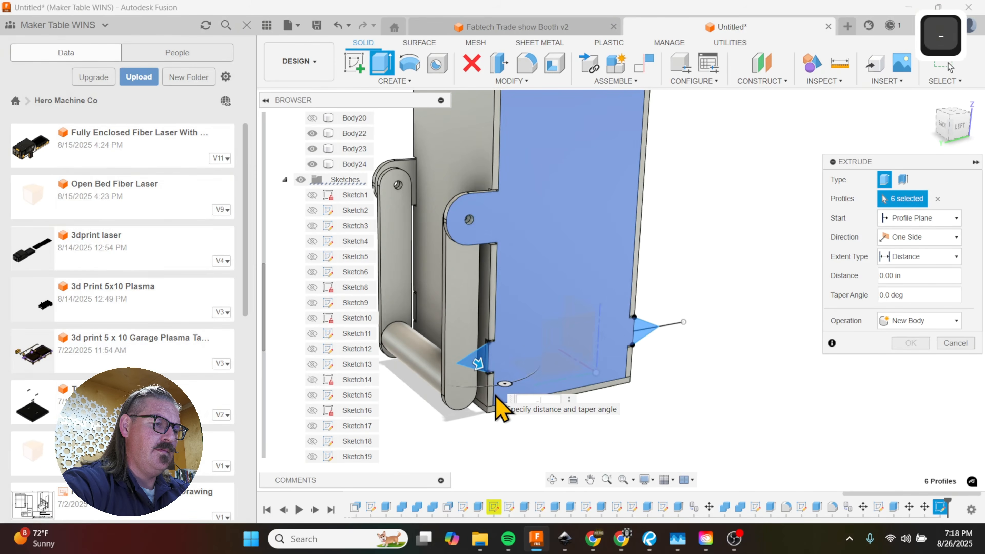
text(.1875)
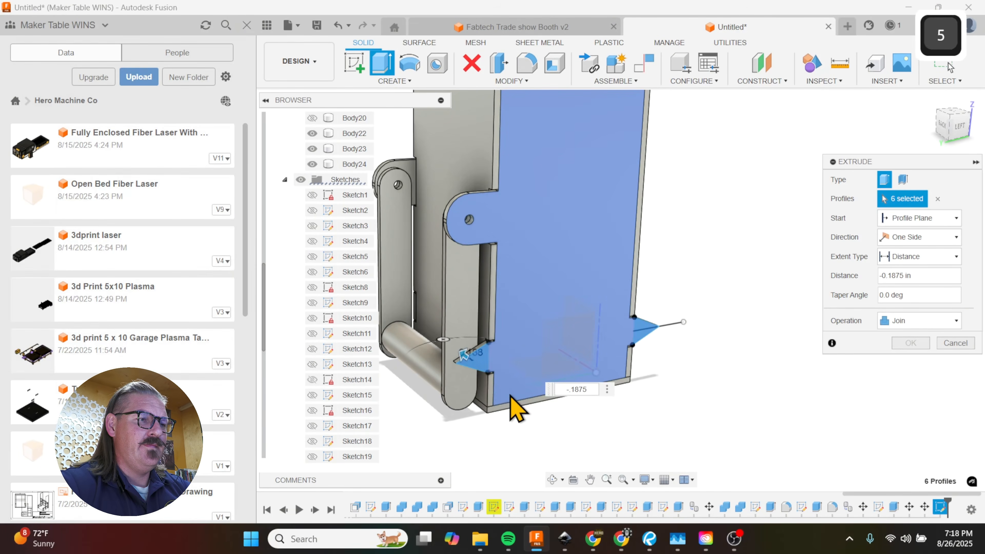
click(926, 345)
Step: Start a sketch on the right side panel and project the left panel's front and back spike faces into it
scroll(701, 343, down, 1)
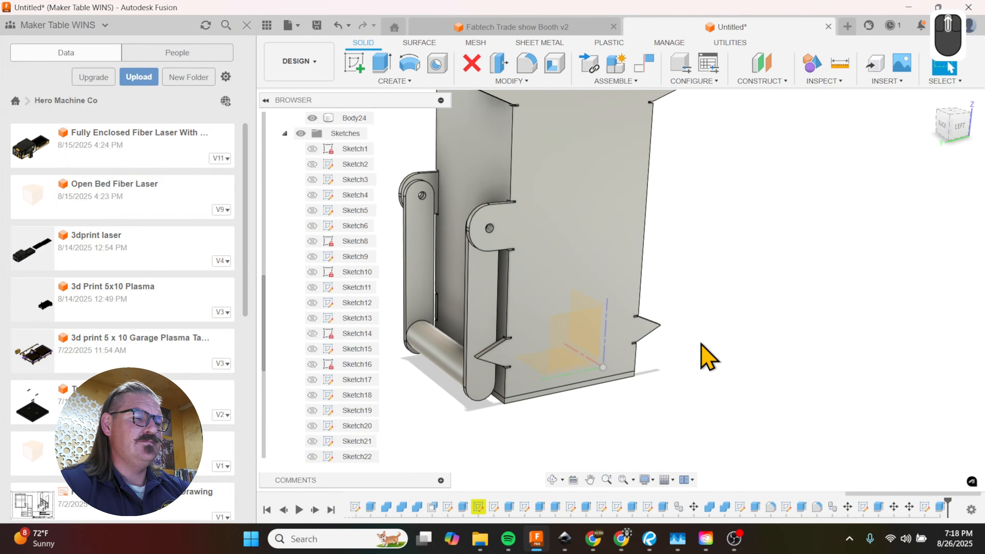
shift+middle_drag(702, 343, 534, 362)
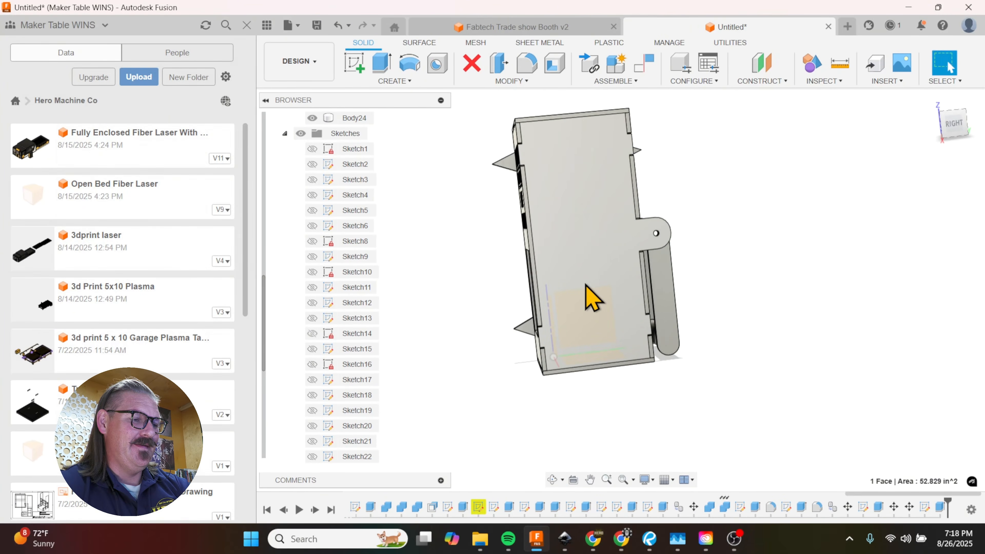
key(p)
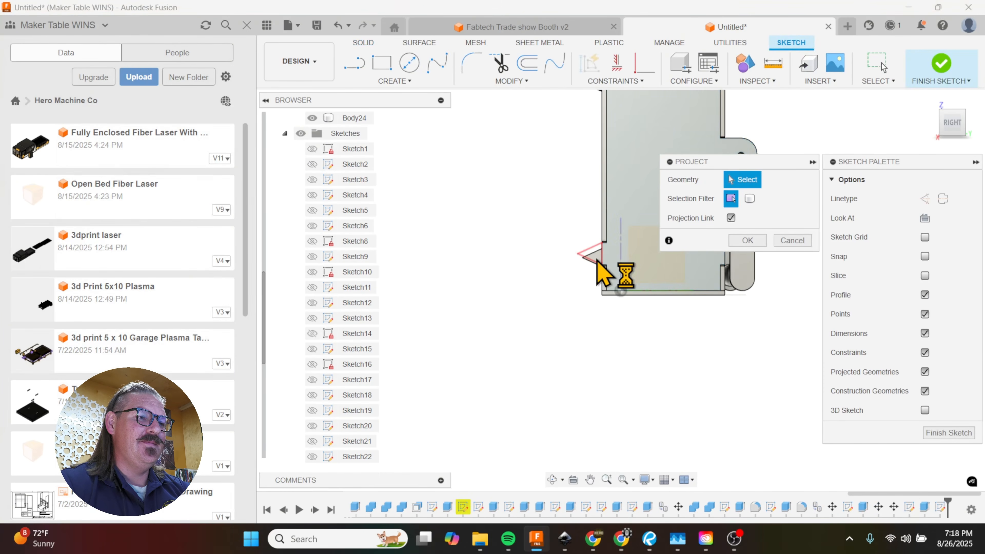
click(606, 186)
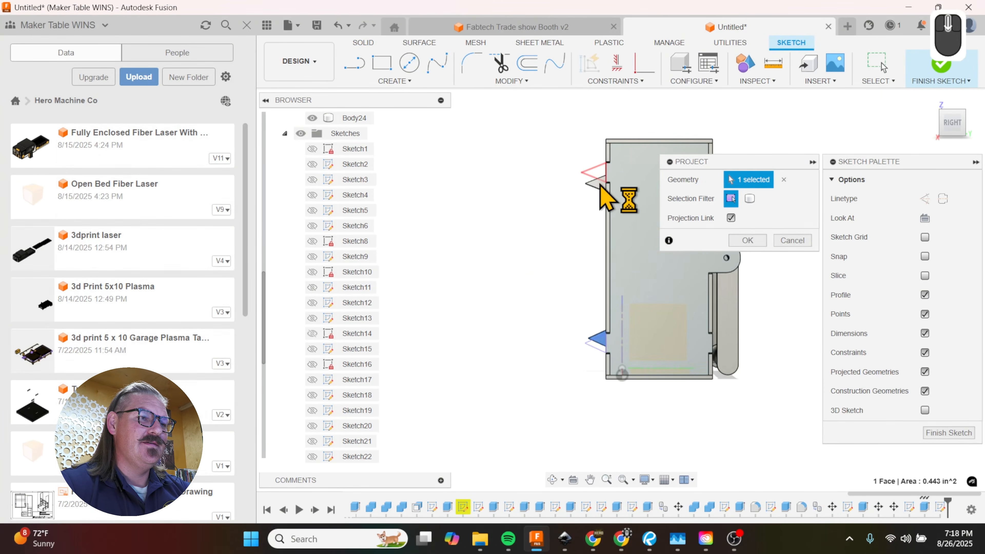
click(627, 221)
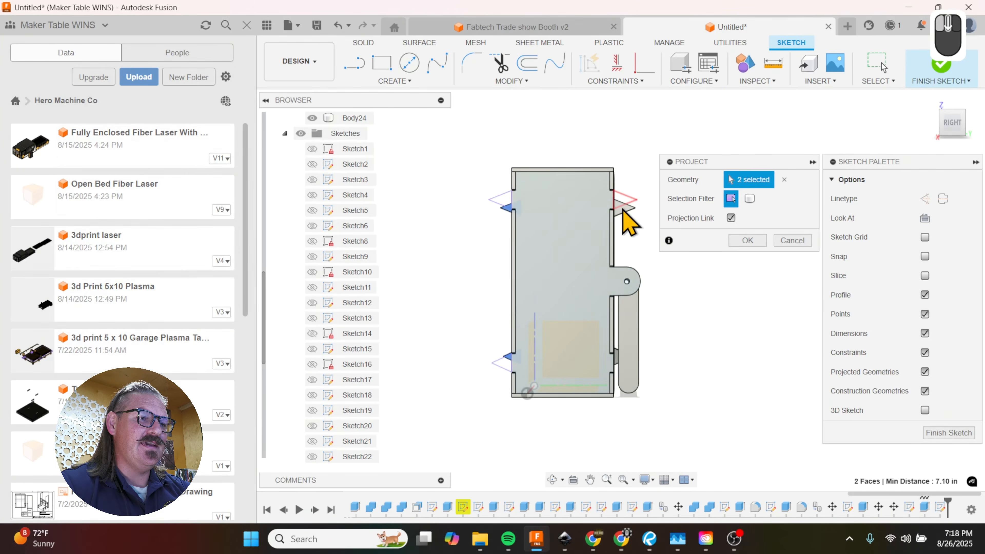
click(620, 392)
scroll(620, 388, up, 3)
click(617, 347)
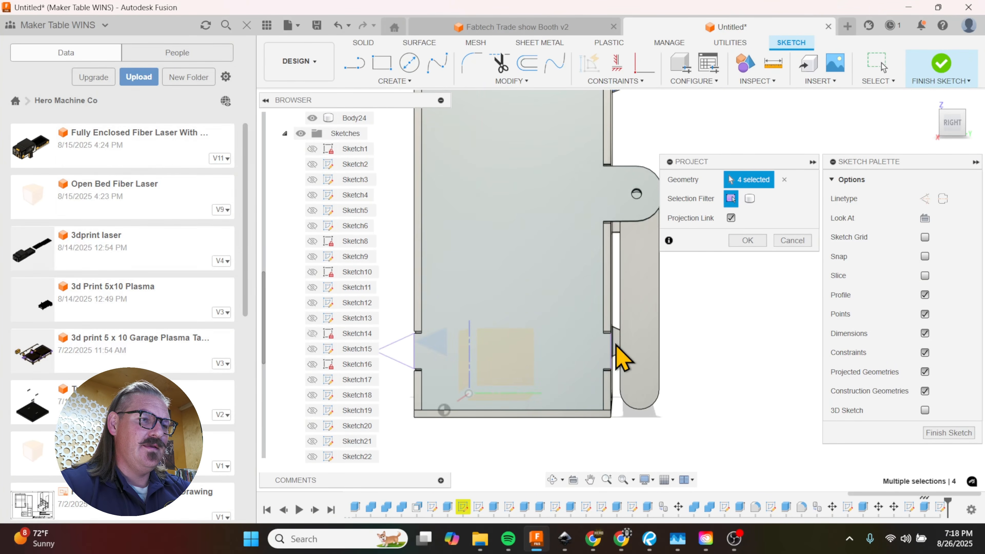
click(742, 241)
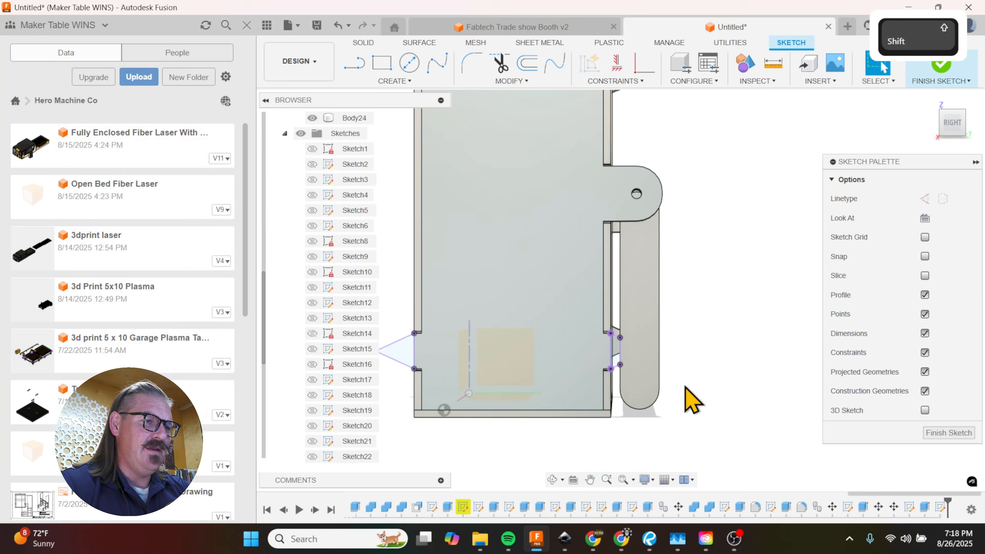
Step: Project the left side panel's face, including its spikes and handle lug, into the right side panel's sketch
shift+middle_drag(692, 400, 884, 66)
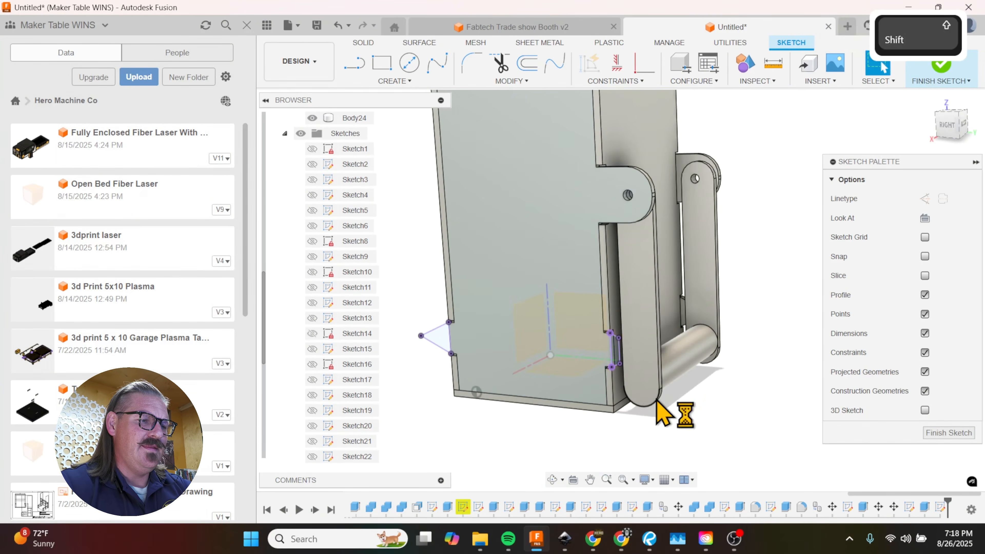
key(p)
scroll(700, 349, up, 4)
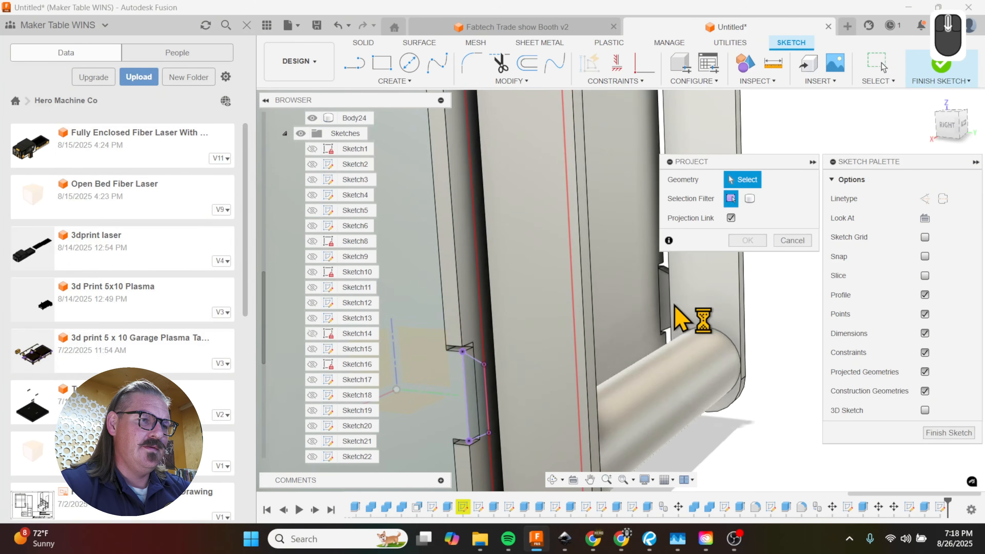
click(672, 310)
shift+middle_drag(762, 402, 751, 269)
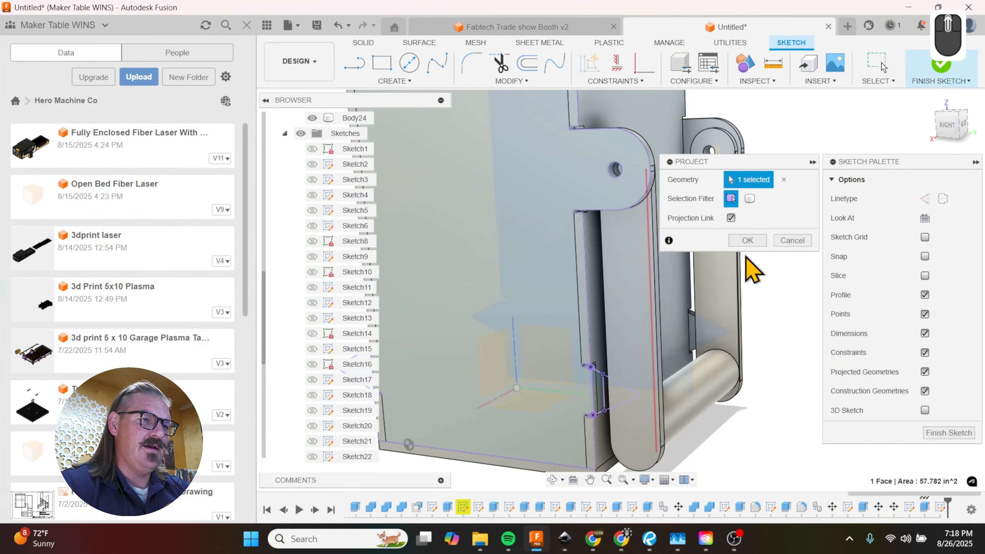
click(748, 242)
Step: Extrude all triangular spike profiles of the right side panel sketch -0.1875 in, joined to the right side panel
key(e)
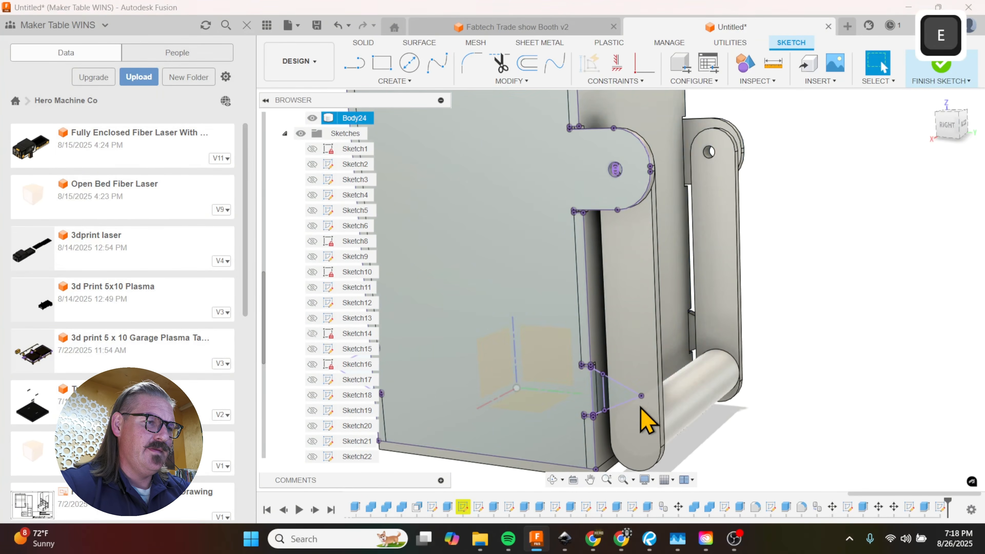
click(623, 401)
click(612, 402)
scroll(625, 412, down, 3)
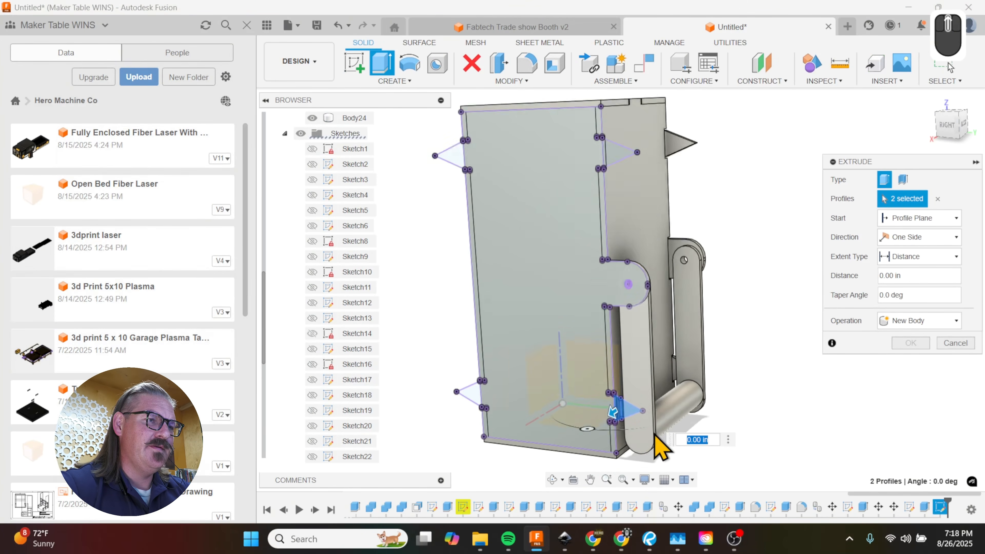
click(620, 196)
click(477, 185)
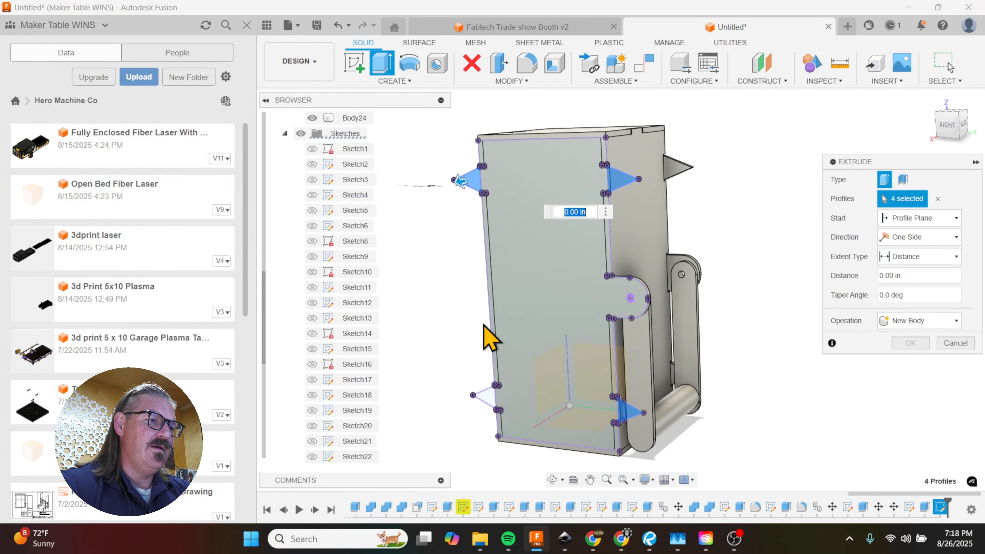
click(488, 402)
text(-.1875)
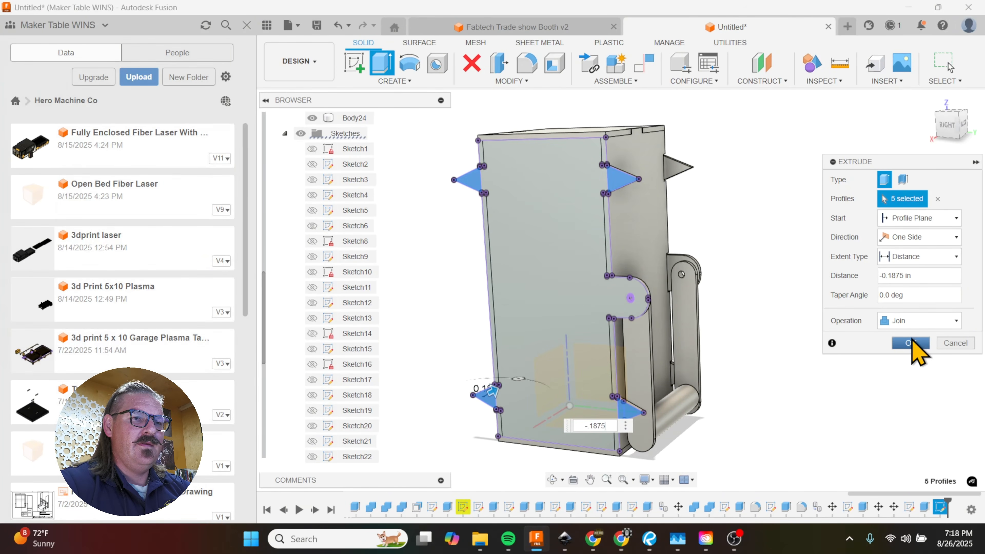
click(910, 343)
Step: Move the four side faces of the front panel's top tab and its matching lid notch -1.50 in along X
mouse_move(688, 392)
shift+middle_down()
mouse_move(616, 431)
mouse_move(577, 396)
mouse_move(708, 383)
mouse_move(781, 403)
mouse_move(722, 392)
mouse_move(691, 404)
shift+middle_up()
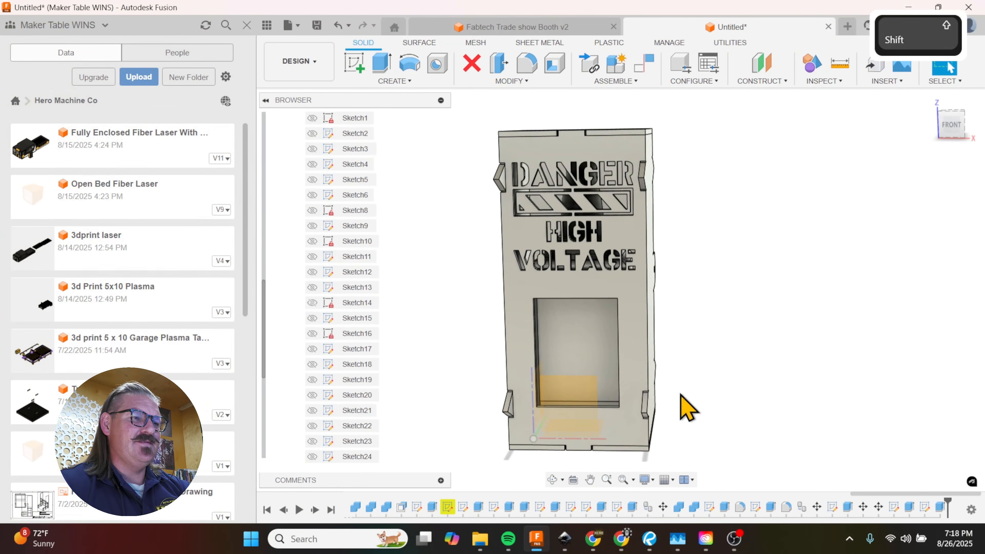
scroll(673, 363, down, 3)
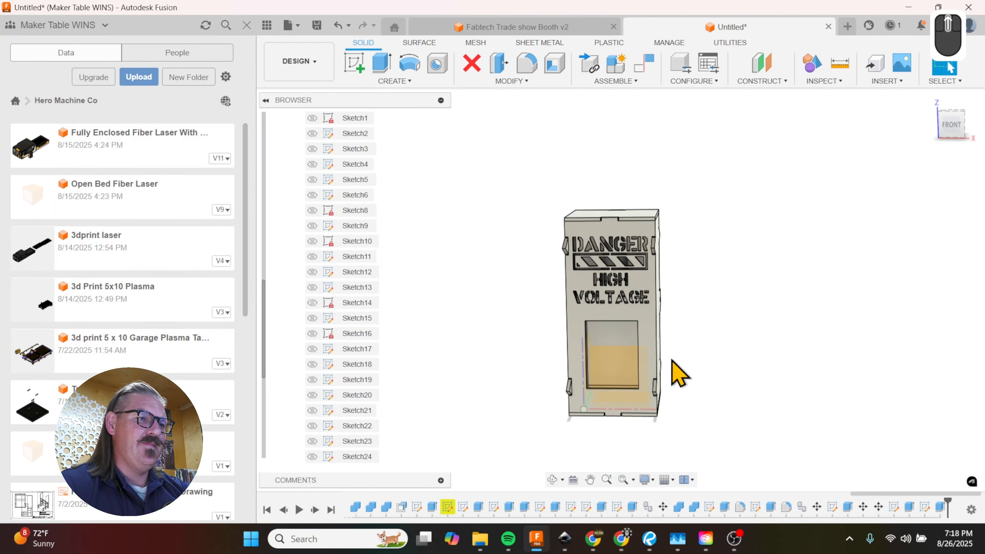
scroll(613, 272, up, 3)
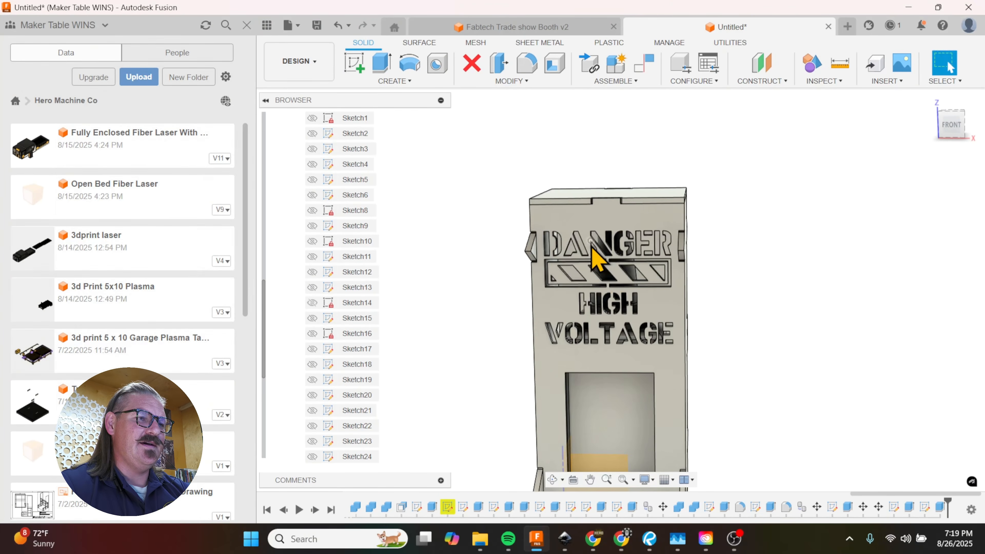
shift+middle_drag(594, 252, 653, 303)
key(shift+m)
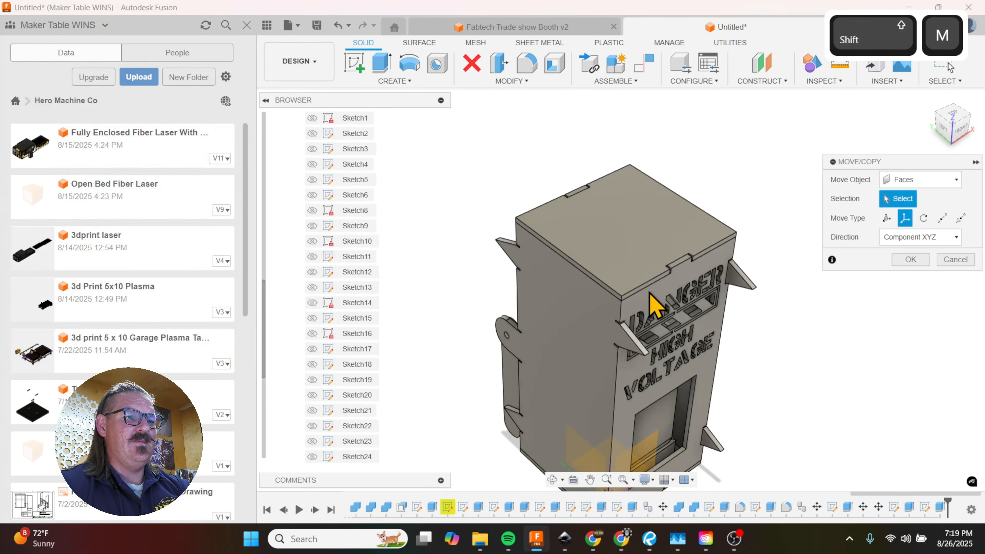
scroll(667, 268, up, 5)
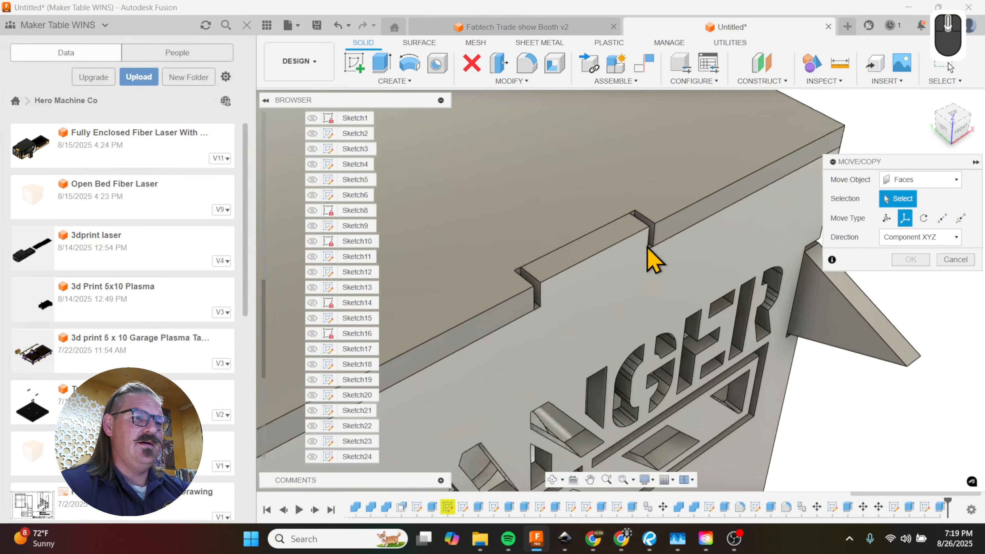
scroll(655, 252, up, 3)
click(662, 235)
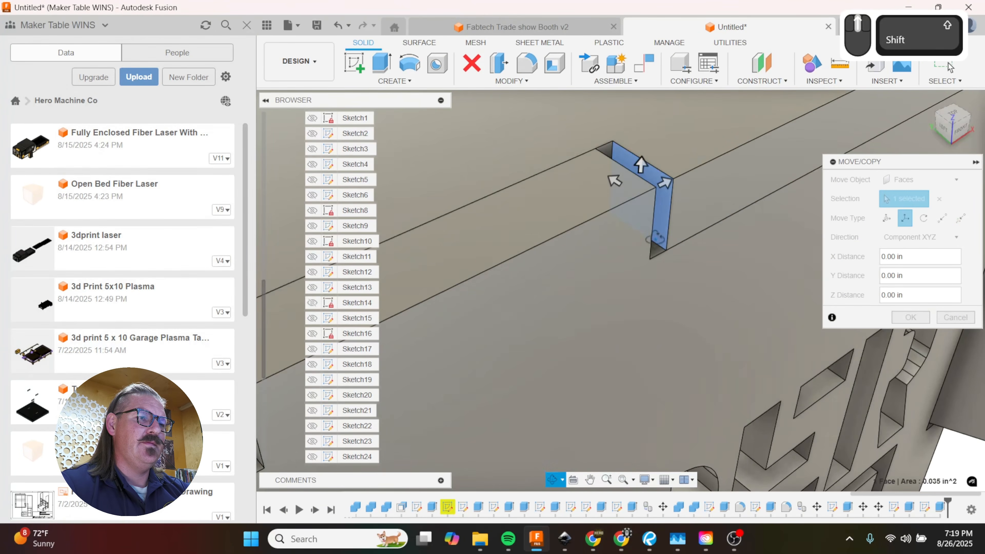
mouse_move(654, 238)
shift+middle_down()
mouse_move(602, 259)
mouse_move(602, 248)
mouse_move(590, 262)
mouse_move(669, 230)
shift+middle_up()
click(602, 235)
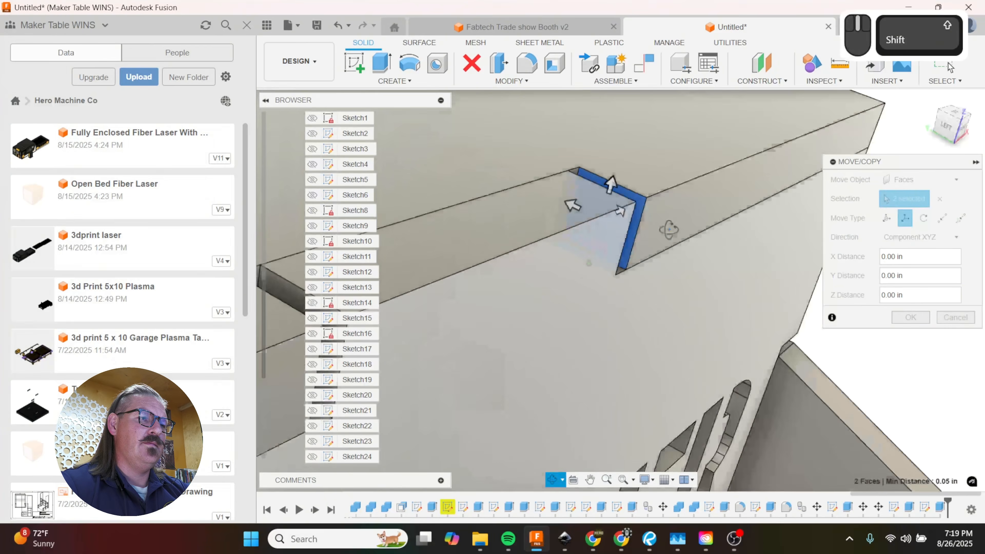
scroll(698, 237, down, 3)
scroll(570, 286, up, 3)
click(542, 267)
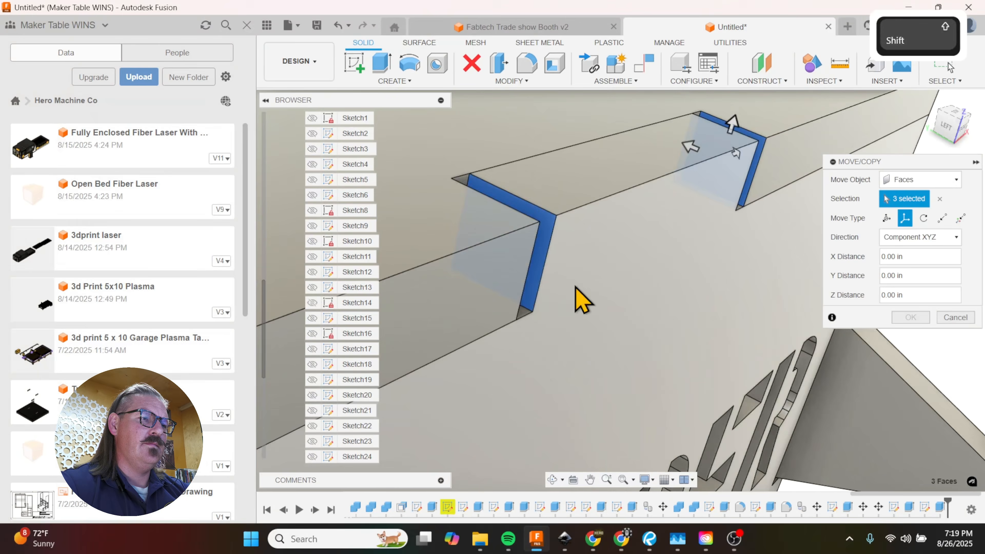
shift+middle_drag(576, 286, 495, 305)
click(481, 294)
scroll(585, 288, up, 4)
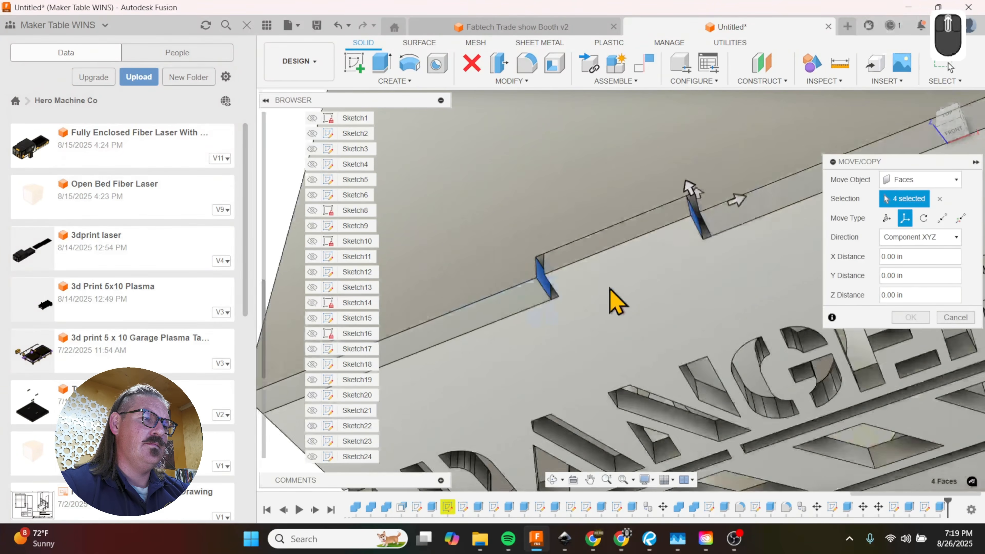
scroll(617, 301, up, 2)
drag(703, 222, 521, 283)
shift+middle_drag(521, 284, 543, 299)
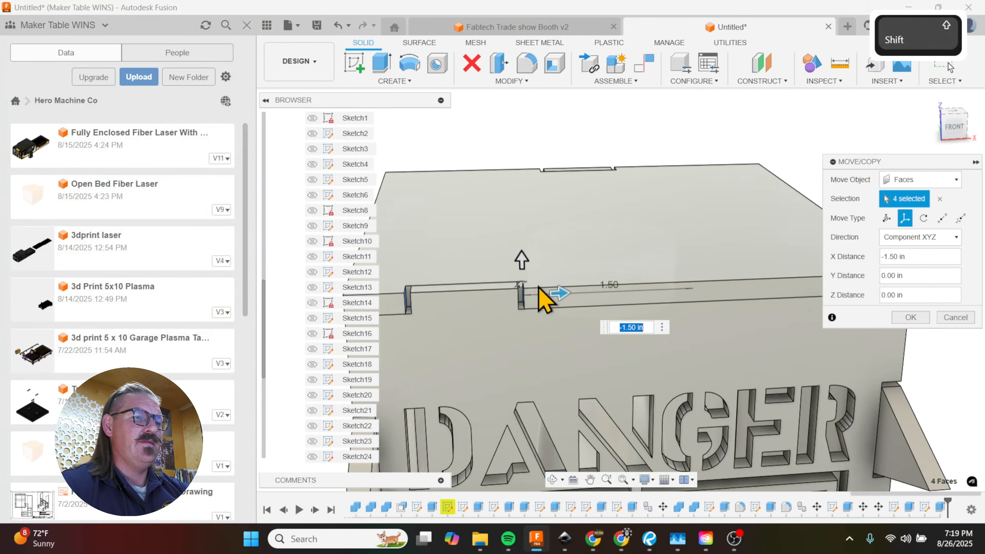
key(Return)
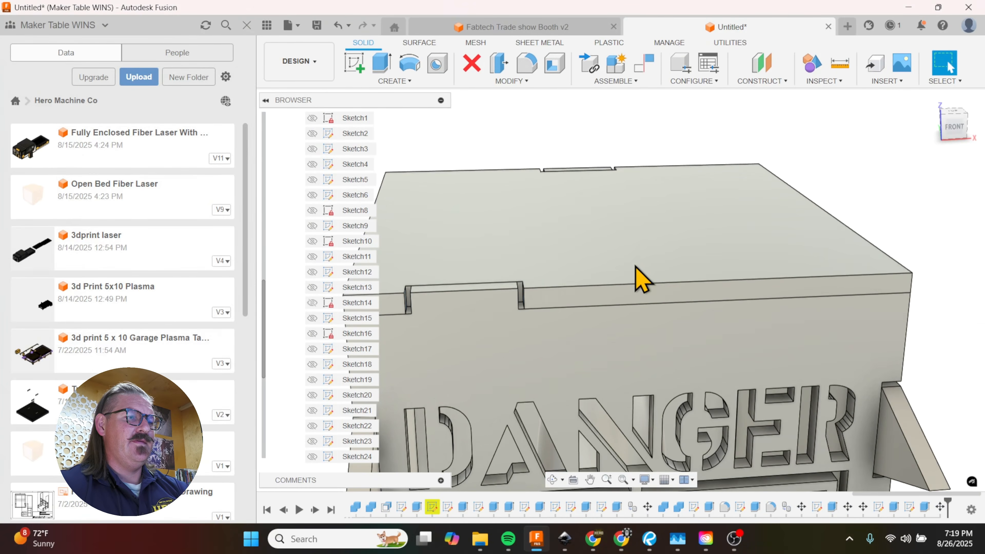
Step: Move the four side faces of the back panel's top tab and its matching lid notch -1.50 in along X
shift+middle_drag(638, 279, 660, 326)
scroll(737, 358, up, 5)
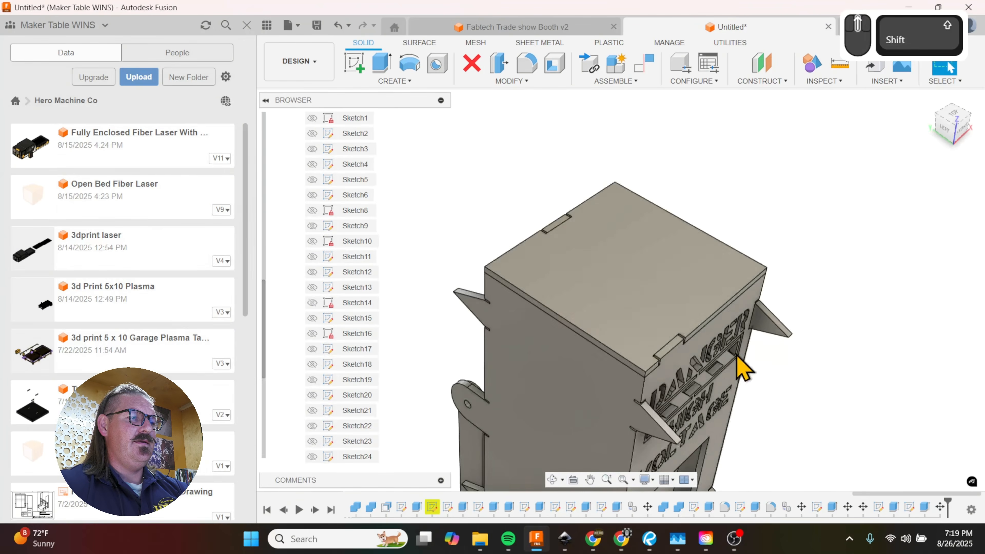
scroll(505, 216, down, 6)
key(m)
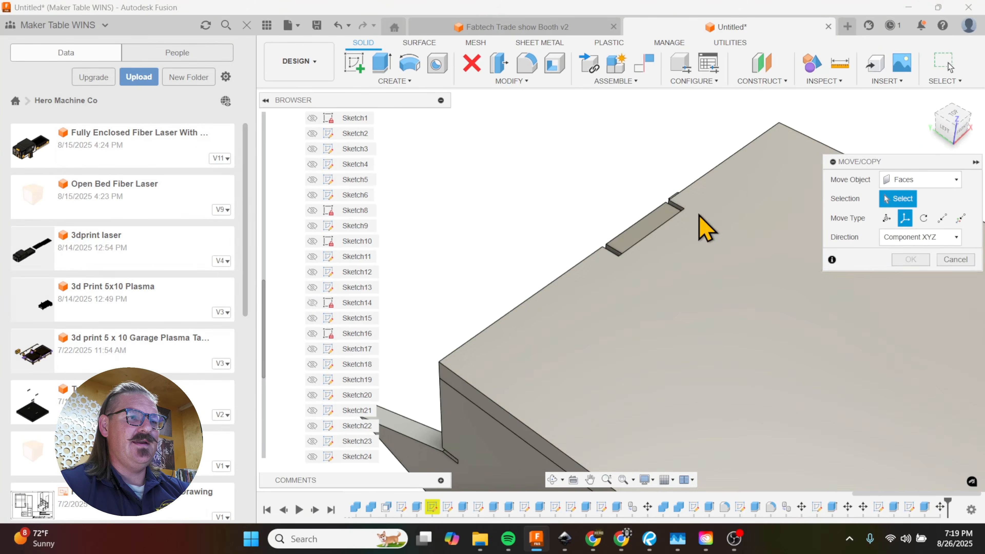
scroll(677, 217, down, 3)
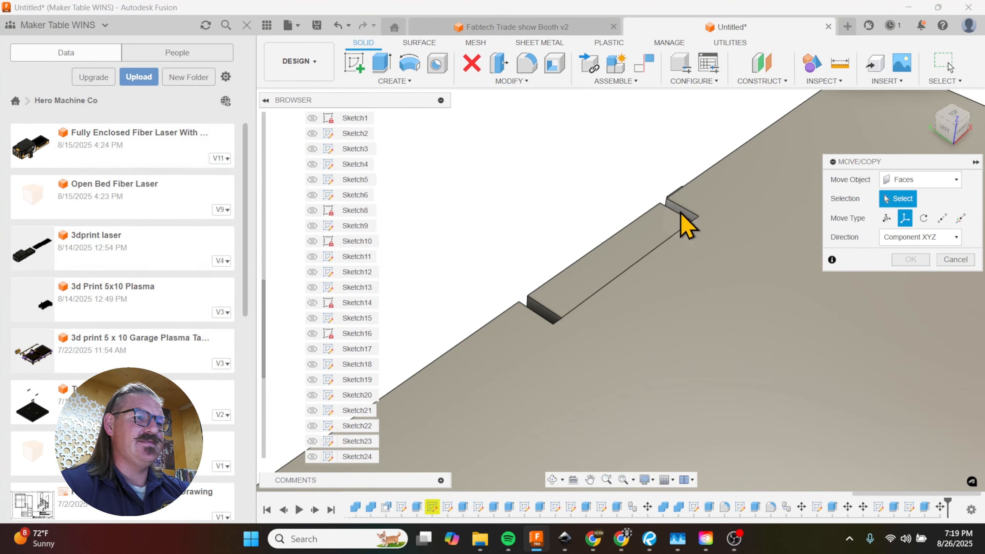
click(683, 225)
shift+middle_drag(686, 231, 710, 233)
click(664, 235)
shift+scroll(530, 308, down, 3)
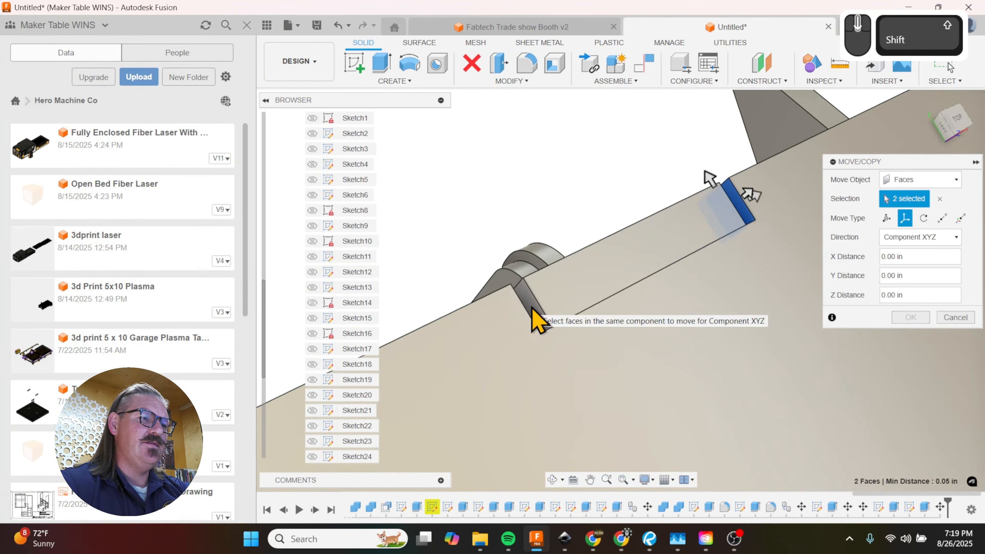
mouse_move(532, 309)
shift+middle_down()
mouse_move(543, 330)
mouse_move(538, 325)
shift+middle_up()
shift+click(535, 322)
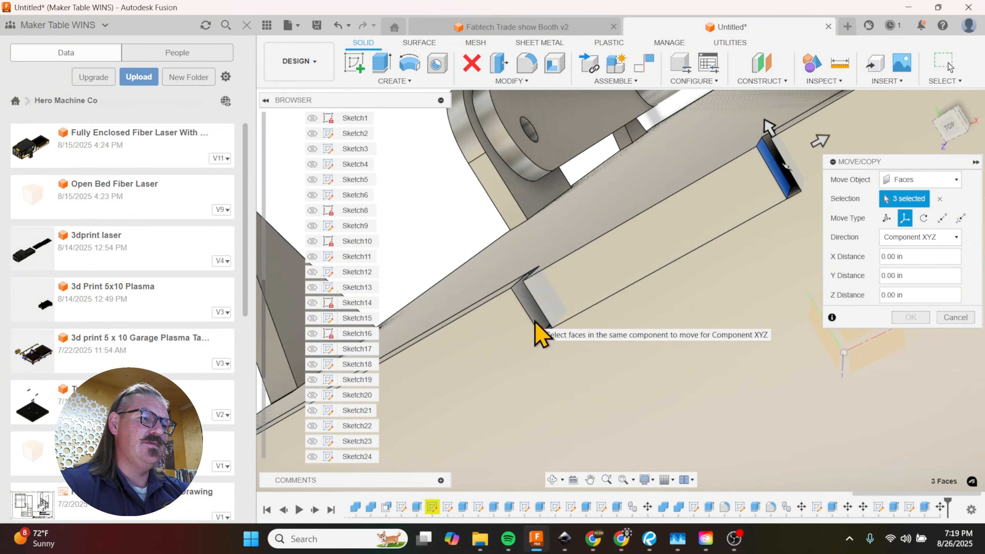
click(535, 321)
scroll(758, 211, up, 5)
drag(799, 168, 627, 264)
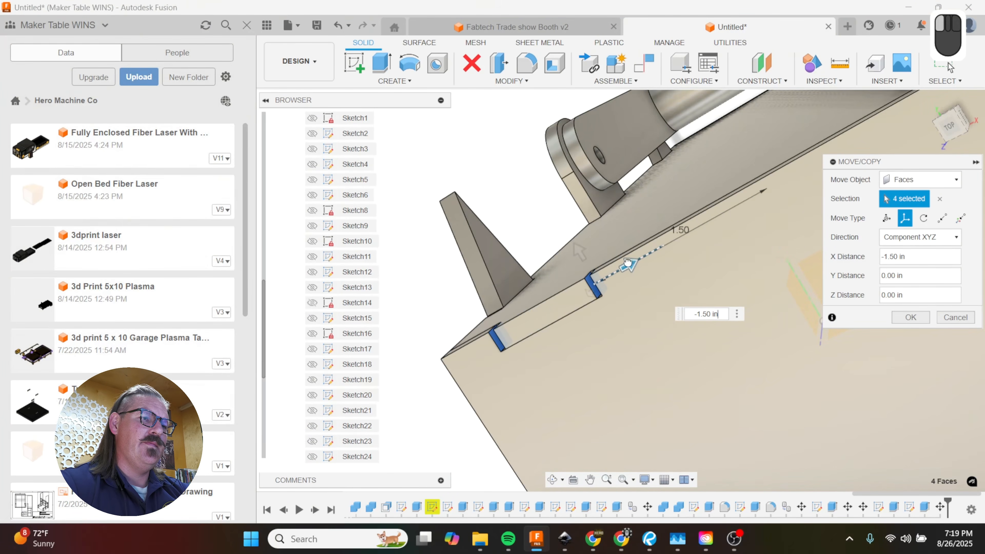
scroll(630, 316, up, 2)
click(900, 318)
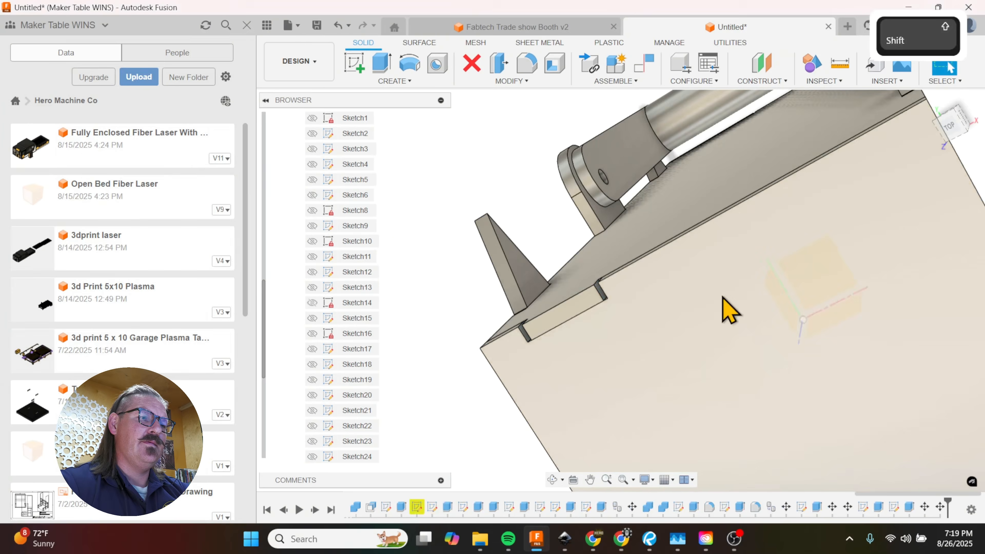
Step: Start a sketch on the front panel and project the panel's front face into it
shift+middle_drag(726, 308, 656, 195)
scroll(655, 194, up, 4)
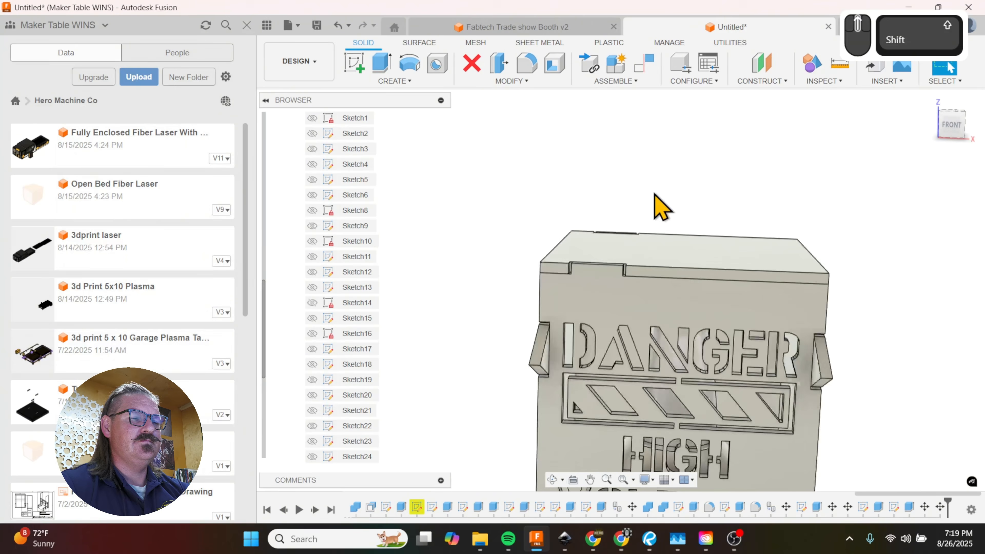
scroll(625, 190, up, 2)
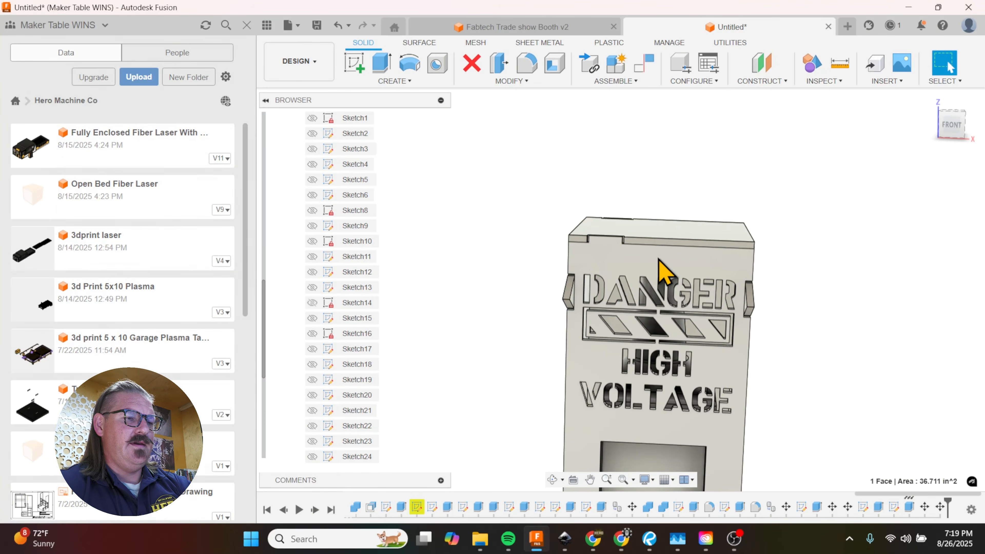
key(p)
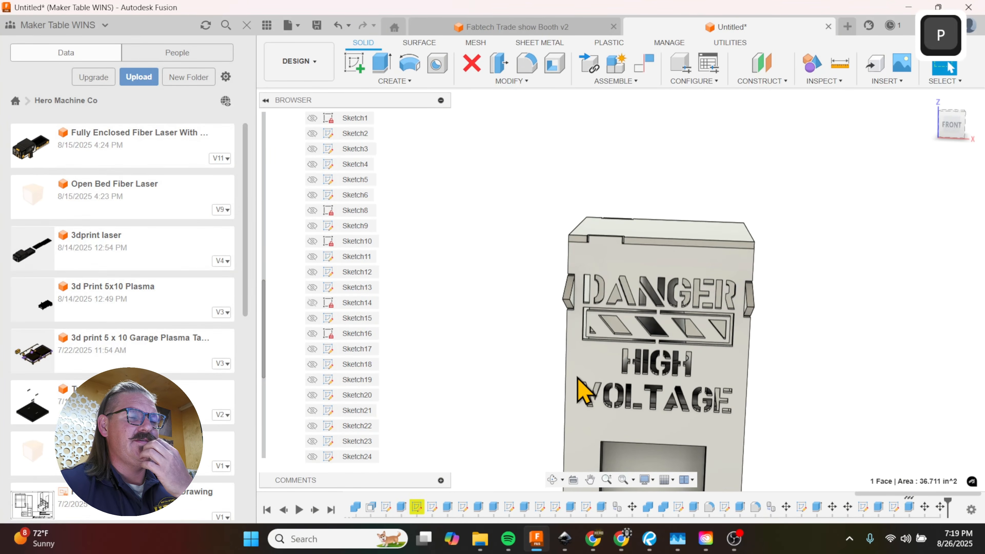
click(671, 291)
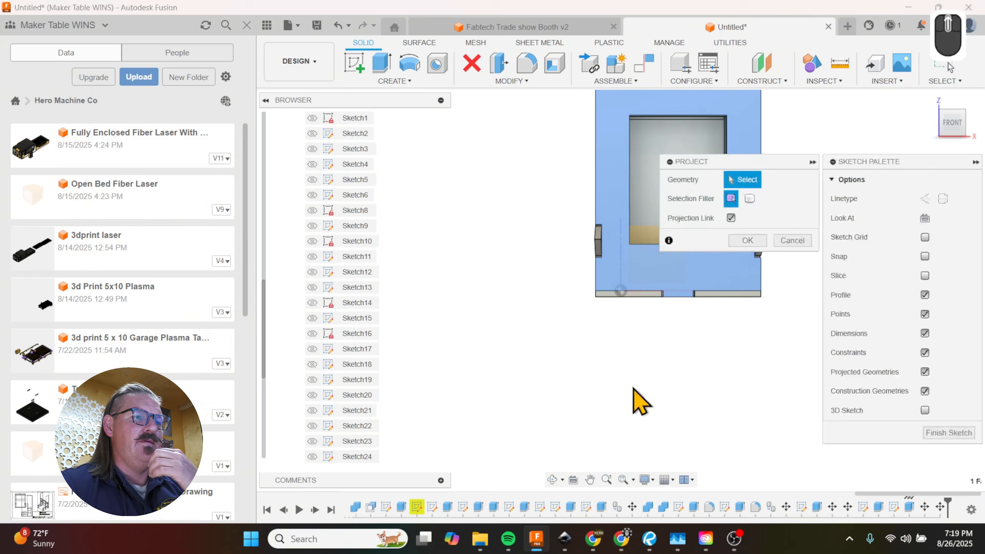
scroll(649, 253, up, 6)
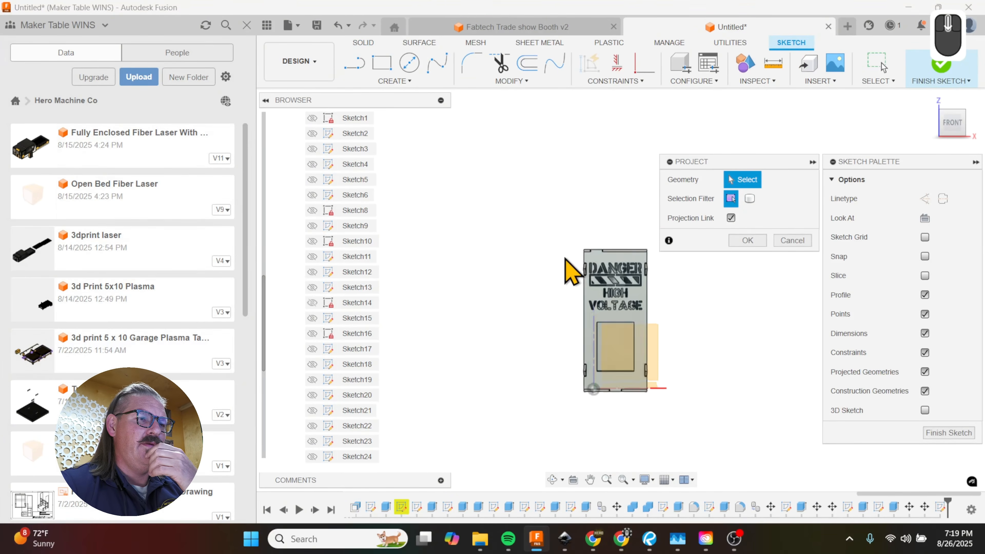
scroll(664, 251, up, 3)
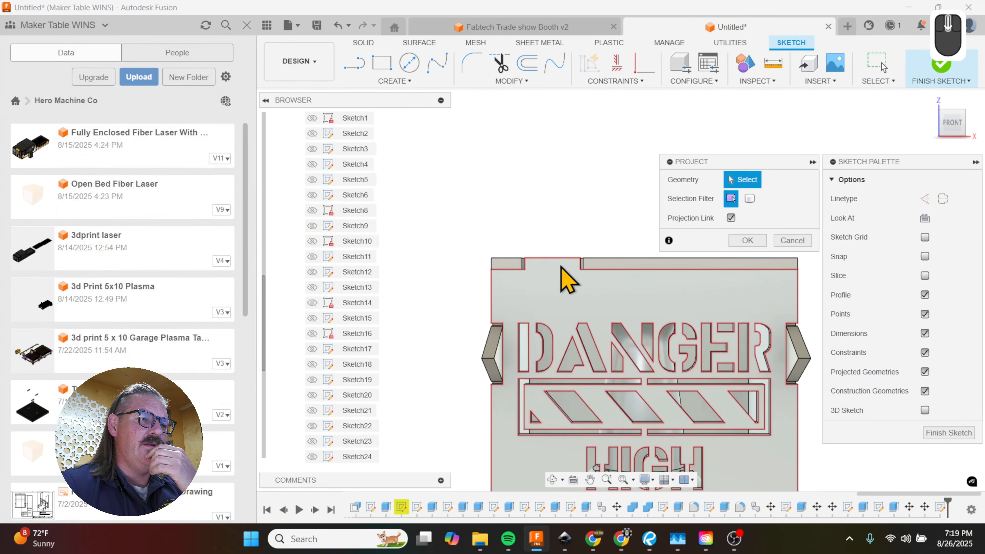
click(566, 278)
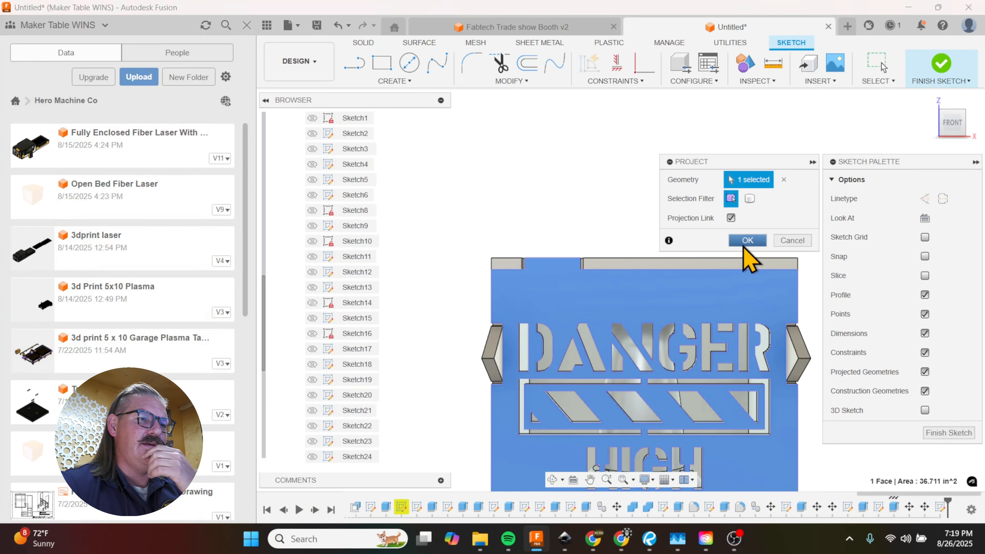
click(747, 241)
Step: Draw a horizontal line across the base of the front panel's top tab, joining its two lower corners
scroll(616, 319, down, 3)
scroll(561, 310, up, 5)
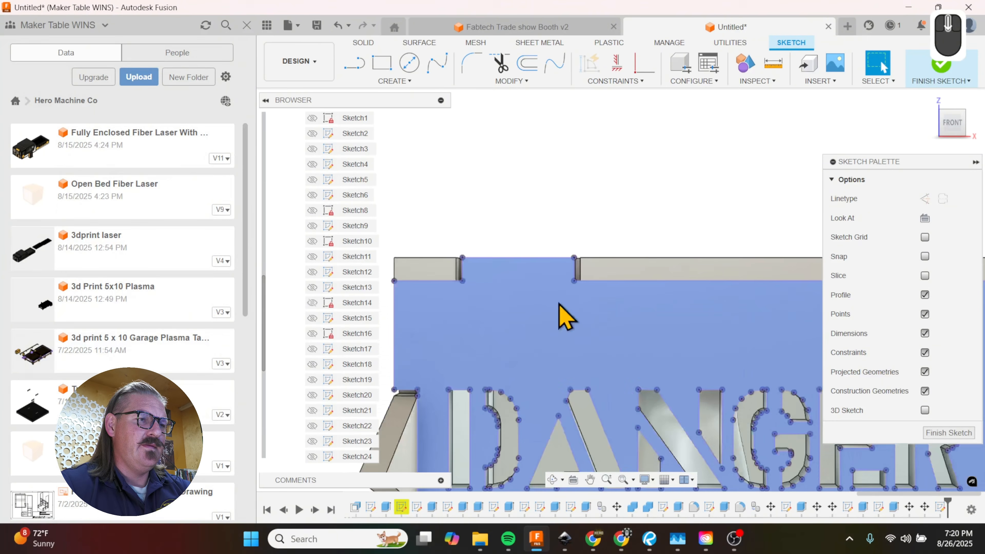
key(l)
click(577, 278)
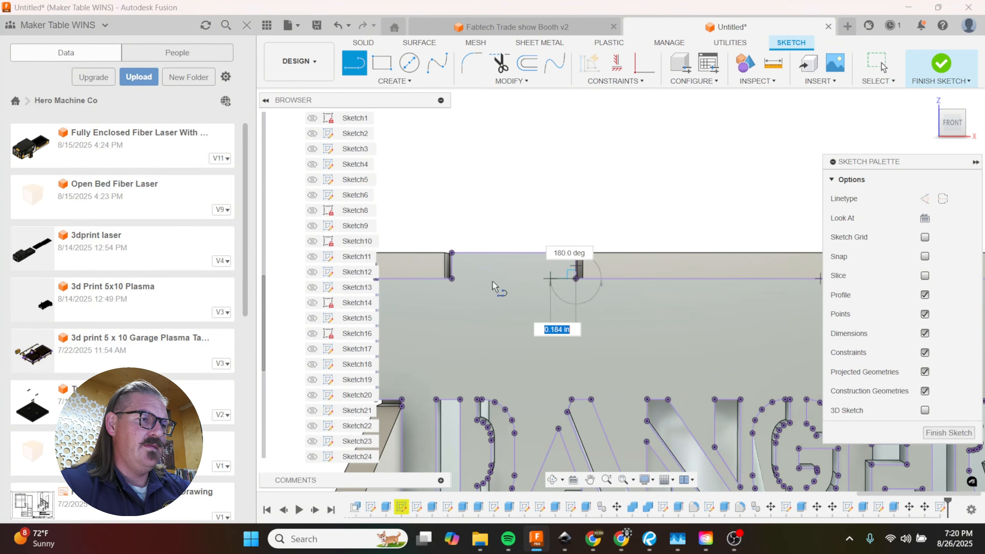
click(452, 279)
scroll(636, 335, down, 3)
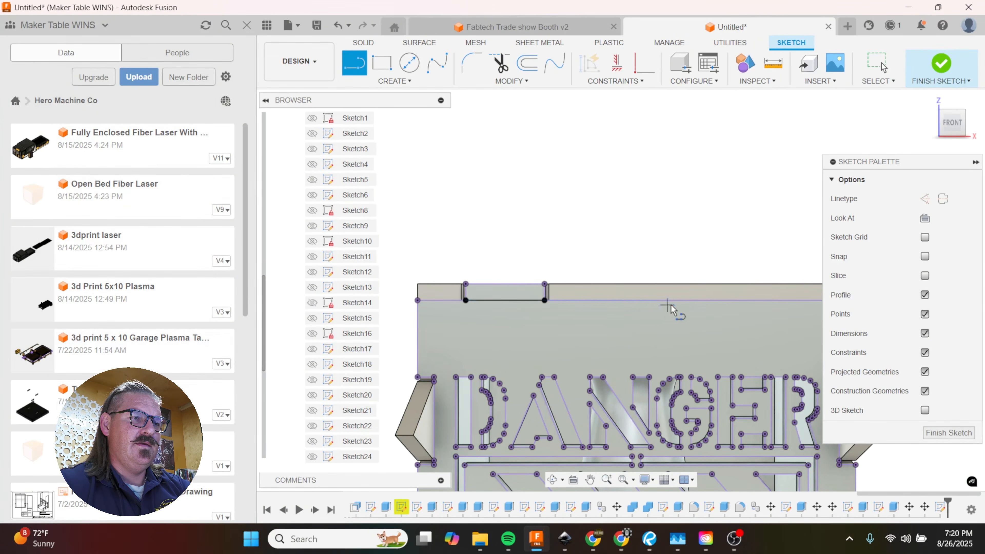
click(700, 299)
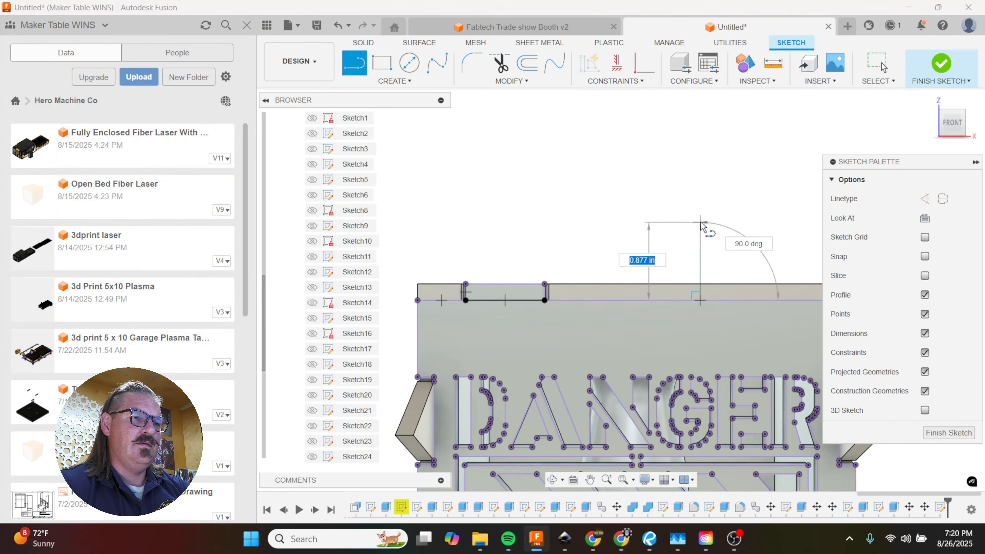
click(700, 220)
key(Escape)
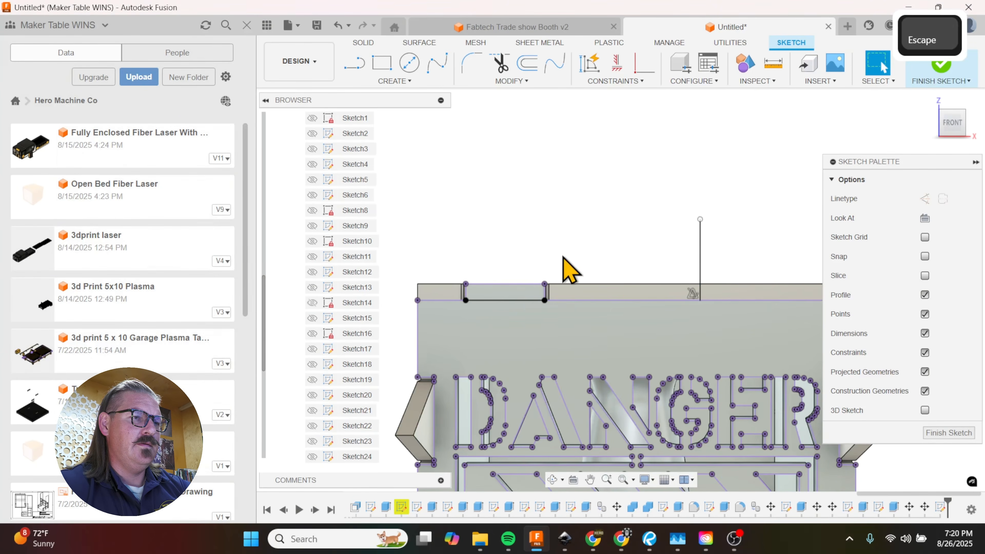
scroll(544, 278, down, 3)
scroll(641, 245, up, 2)
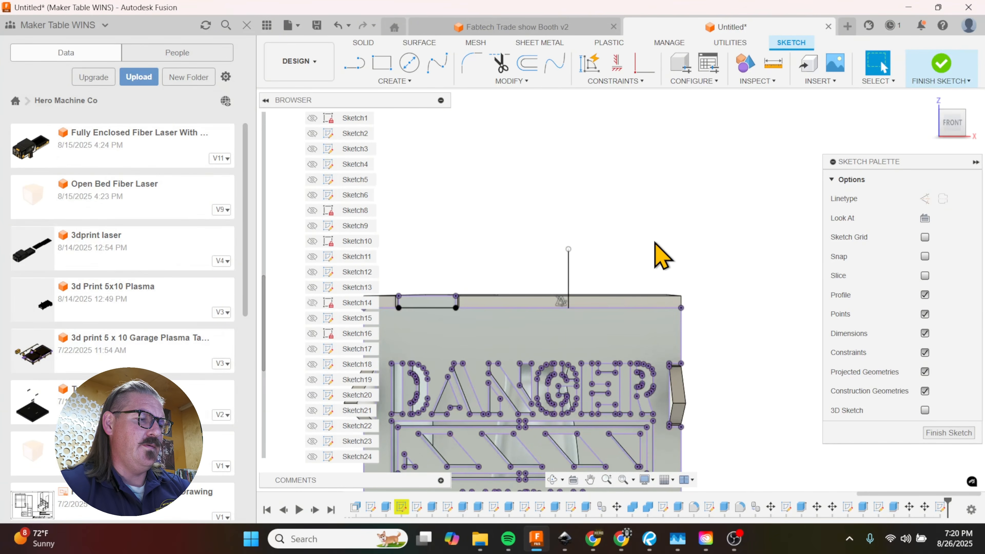
key(ctrl+z)
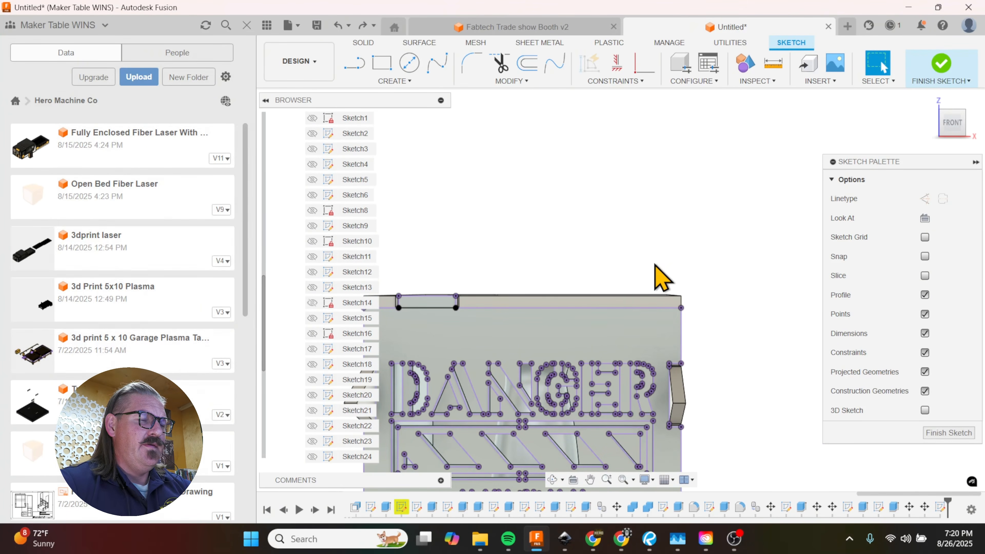
Step: Draw a horizontal line across the front panel below its top tab and a vertical line about 1.3 in long upward from its midpoint
scroll(646, 261, up, 4)
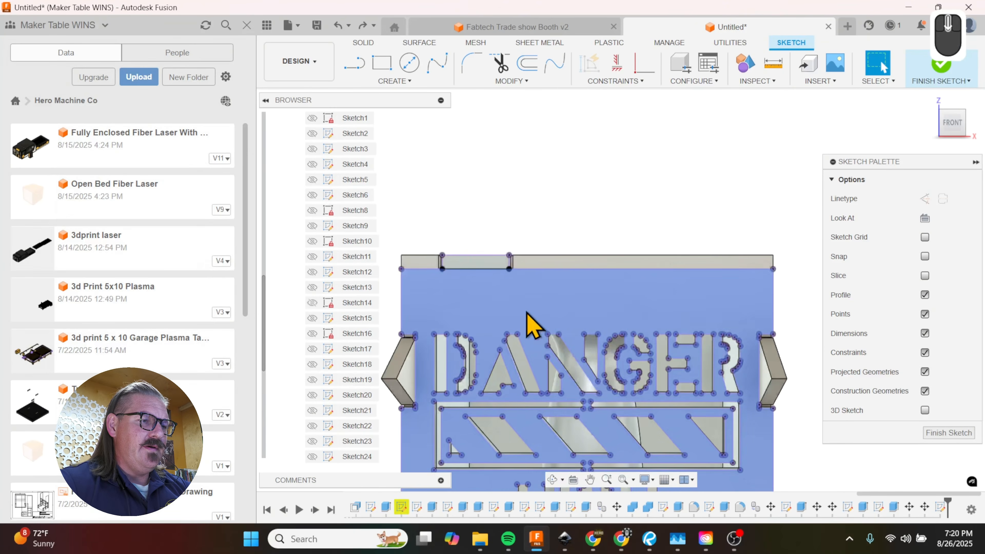
key(l)
click(773, 301)
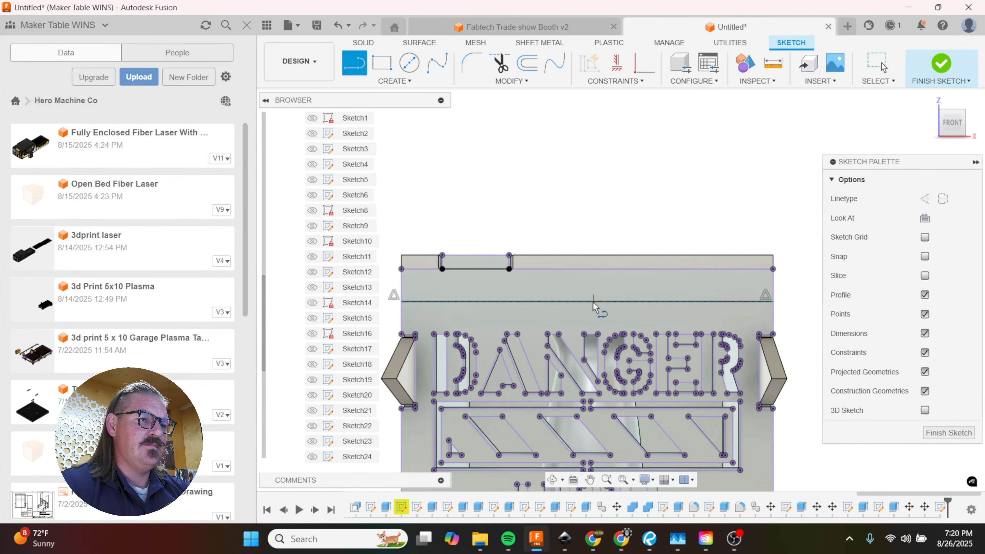
click(590, 301)
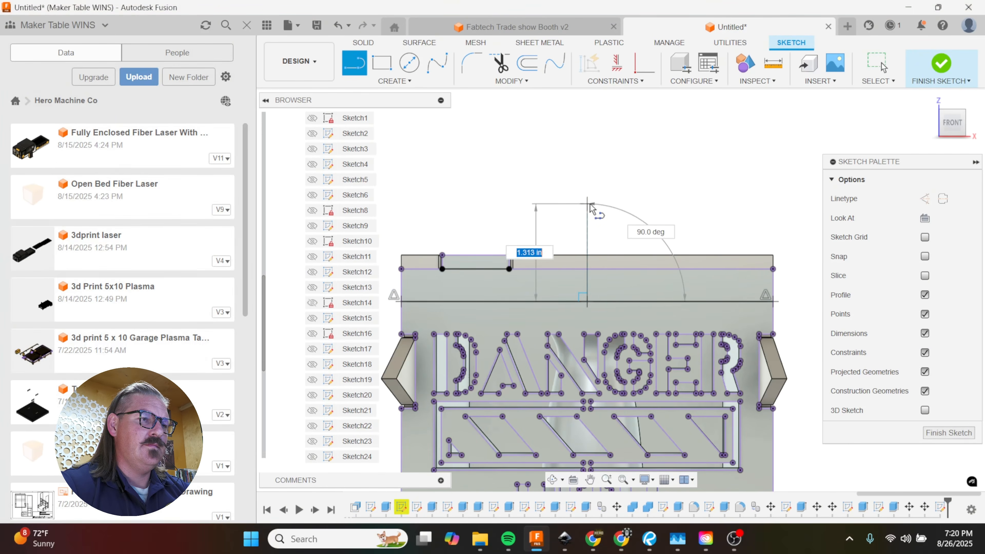
click(614, 226)
key(Escape)
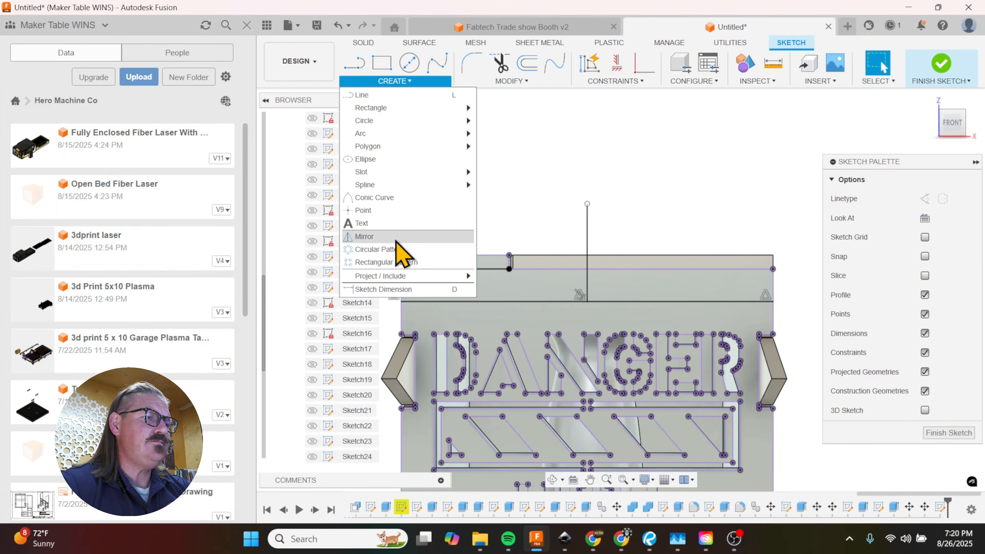
click(397, 239)
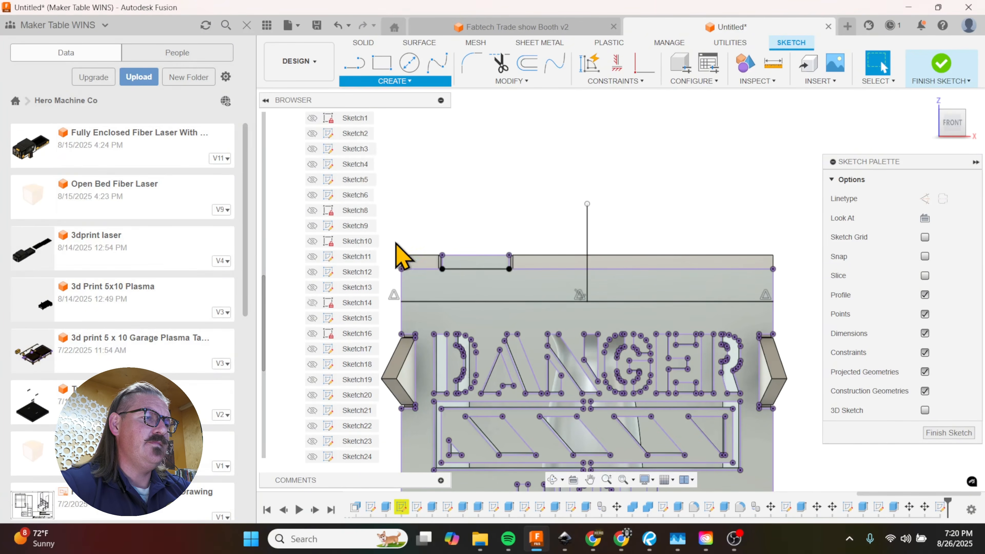
double_click(485, 259)
scroll(489, 272, up, 3)
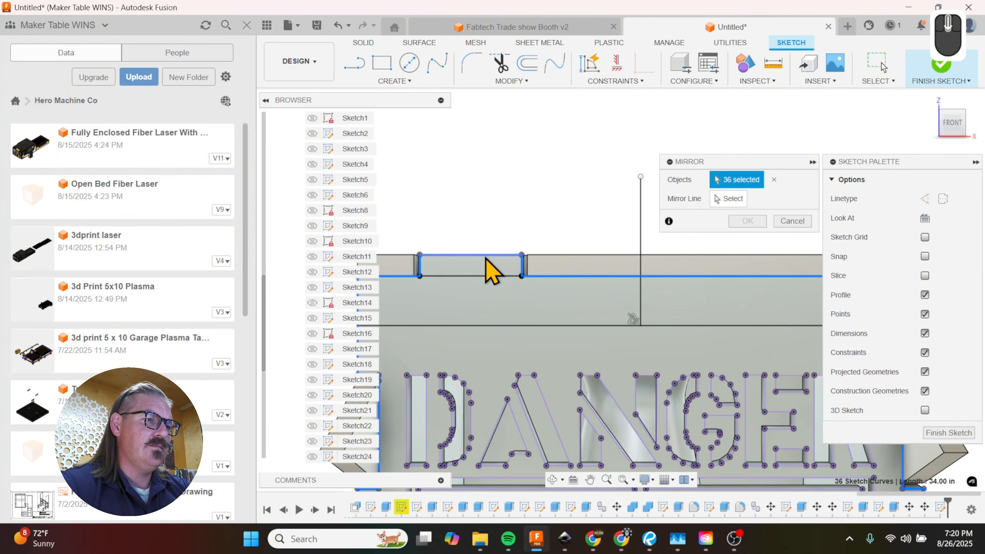
click(774, 179)
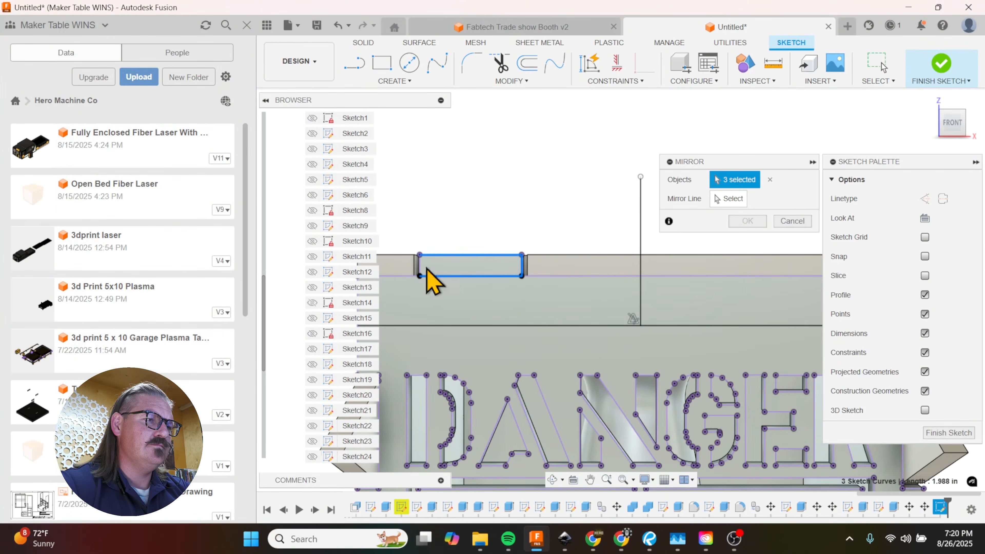
click(714, 203)
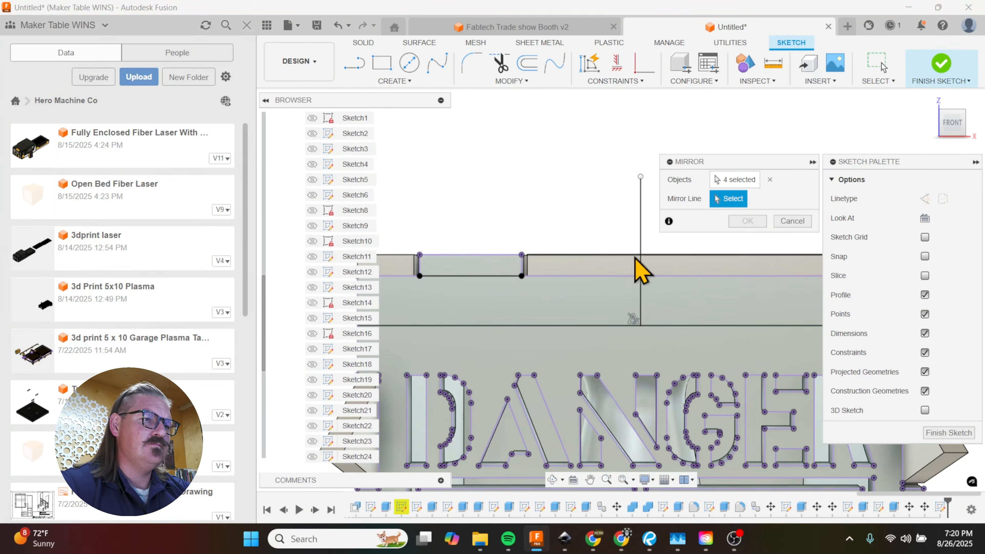
scroll(489, 272, down, 3)
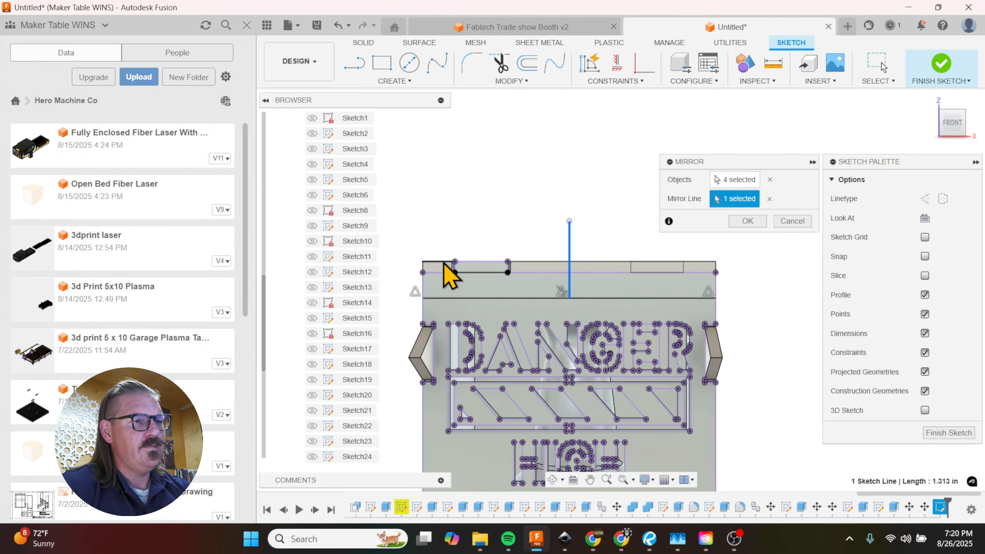
scroll(453, 256, up, 5)
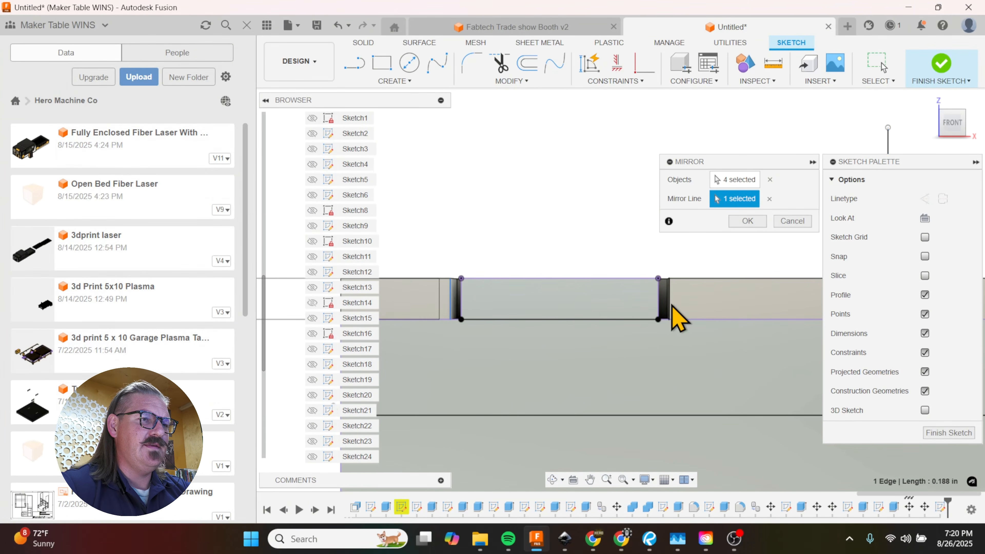
click(787, 224)
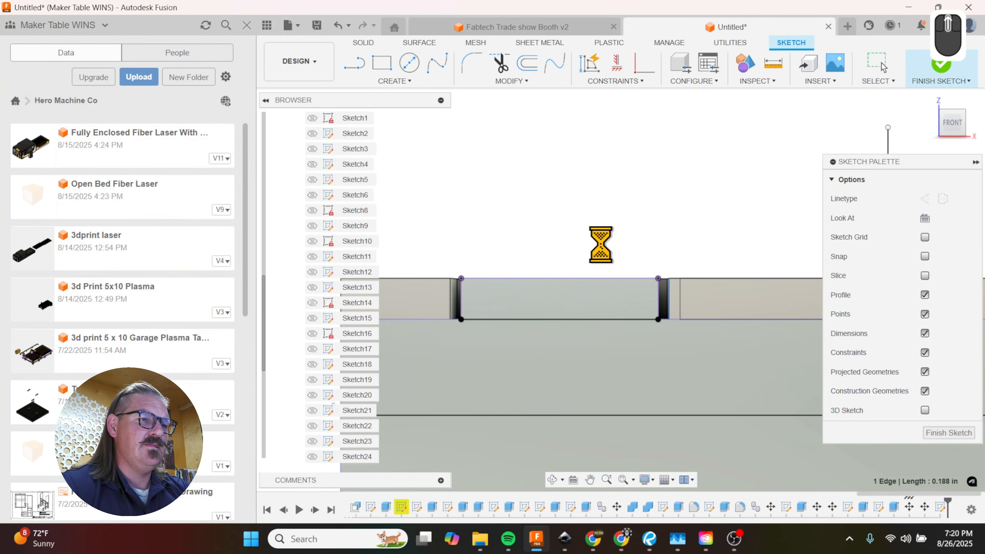
scroll(486, 223, down, 3)
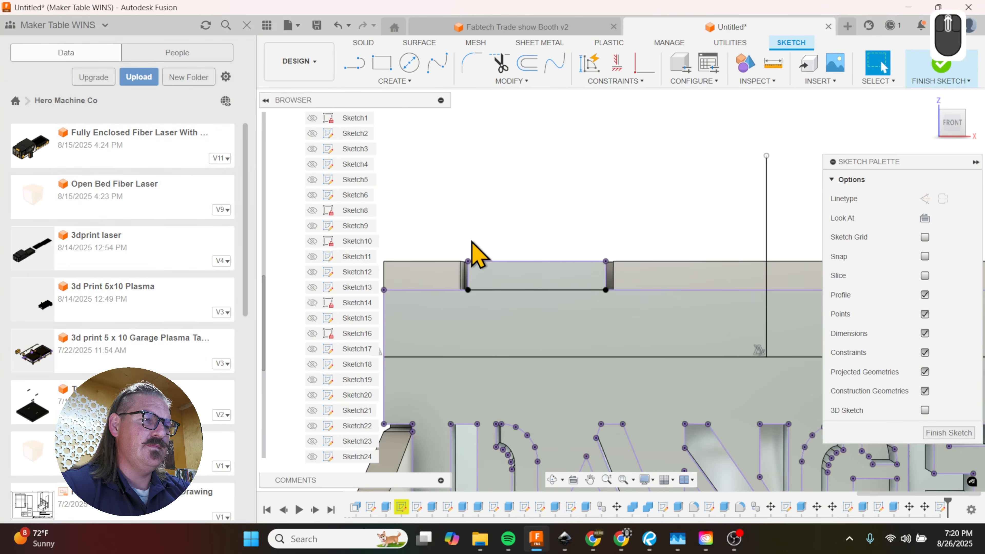
scroll(457, 268, up, 3)
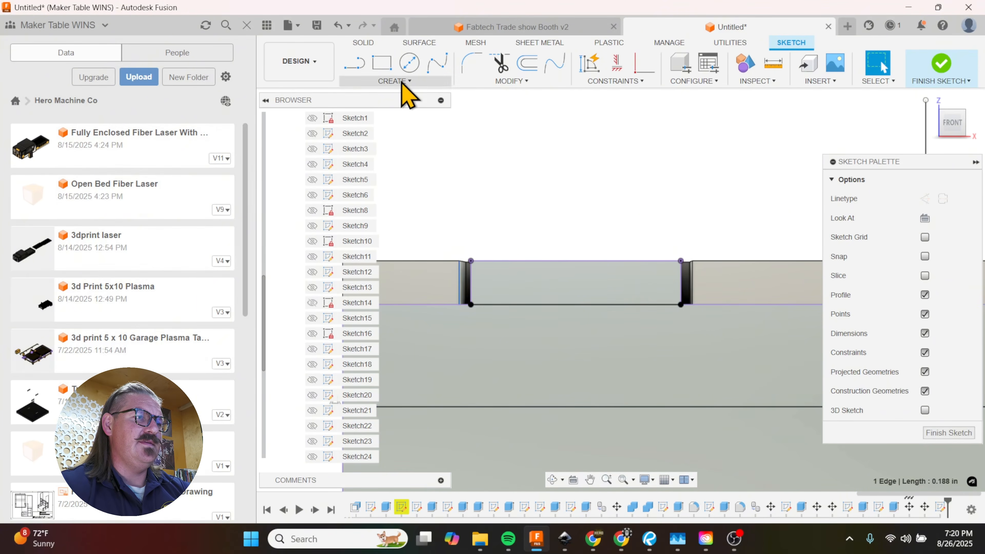
click(402, 82)
click(399, 238)
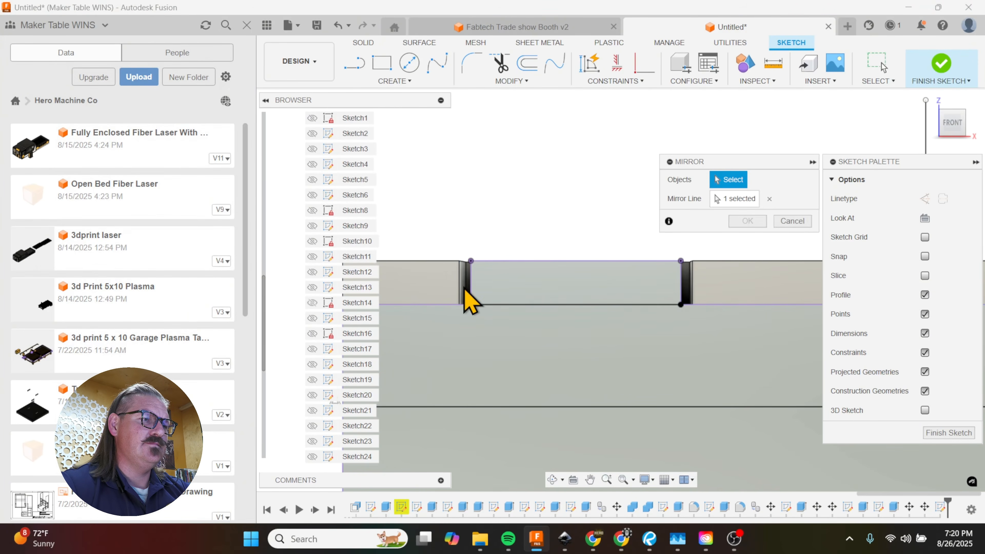
click(807, 224)
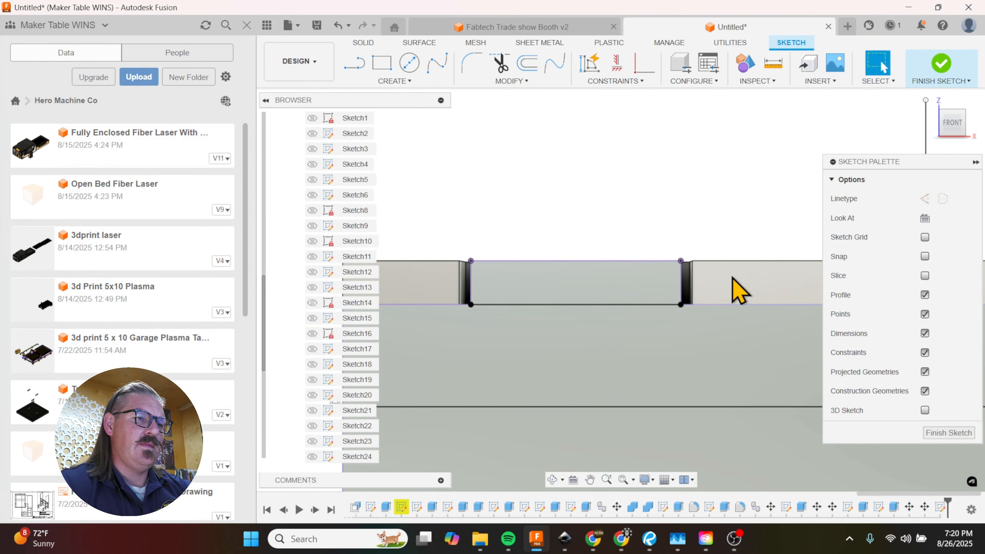
Step: Project the lid's front edge faces on both sides of the notch into the front panel sketch
key(p)
click(693, 283)
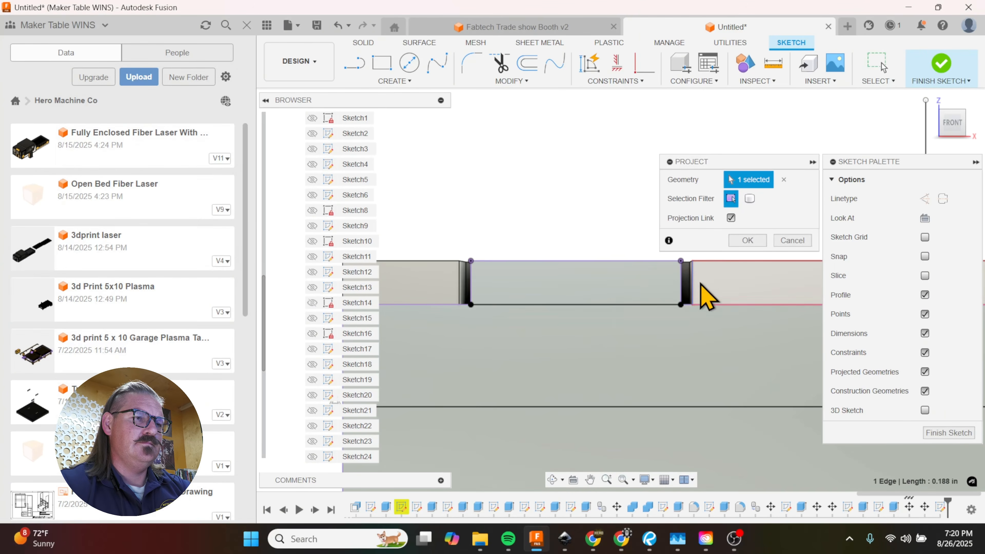
click(701, 283)
click(447, 283)
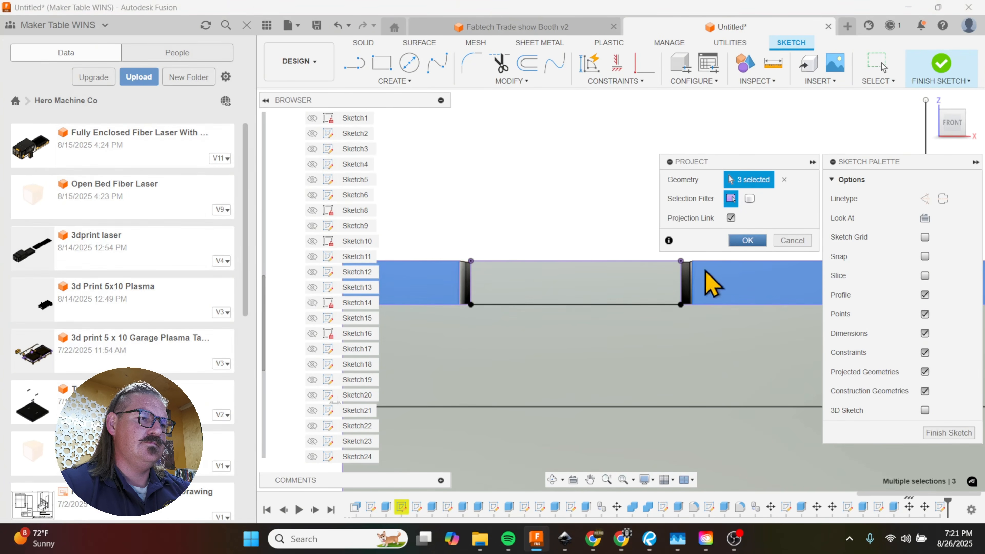
key(Return)
Step: Mirror the two projected side edges of the lid notch about the vertical centre line
click(389, 82)
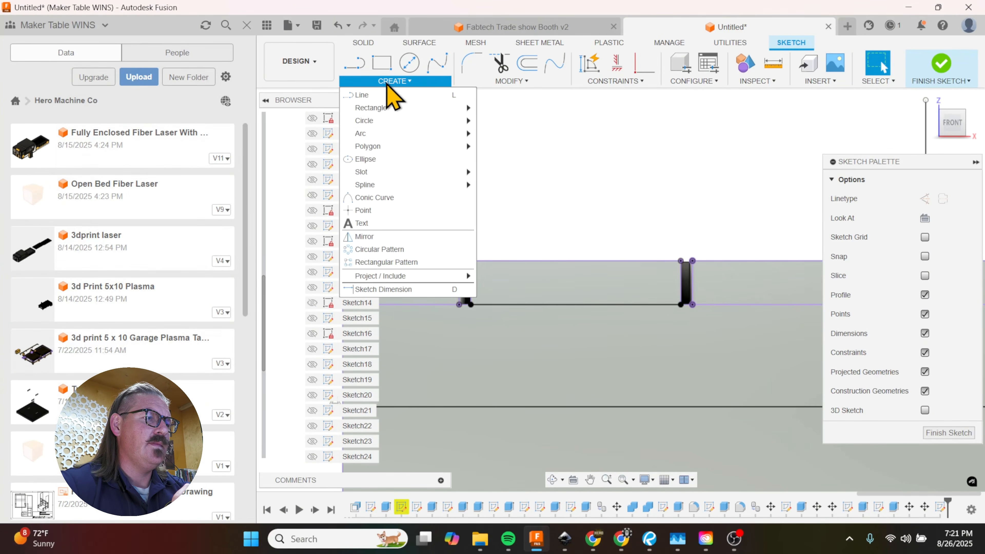
click(390, 235)
click(462, 286)
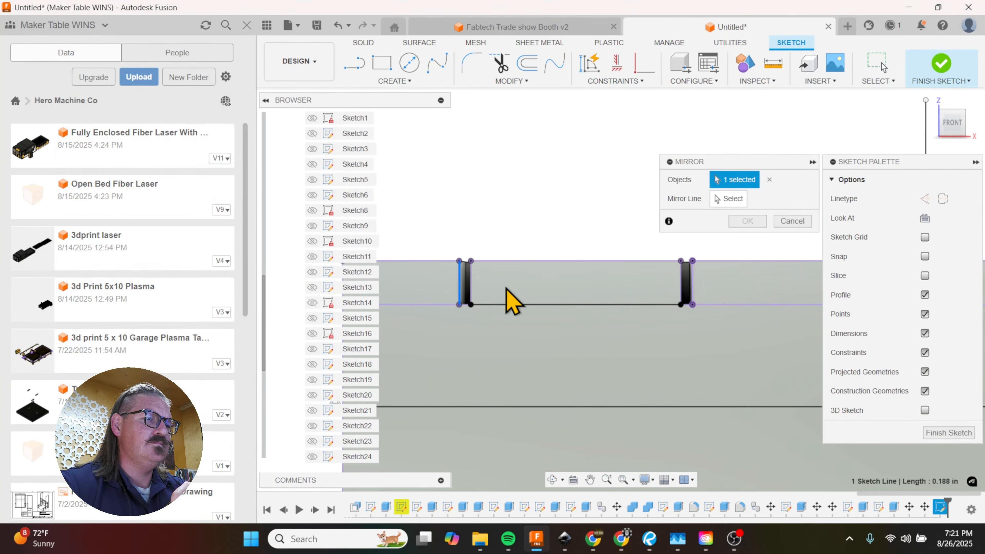
click(692, 287)
scroll(696, 289, down, 5)
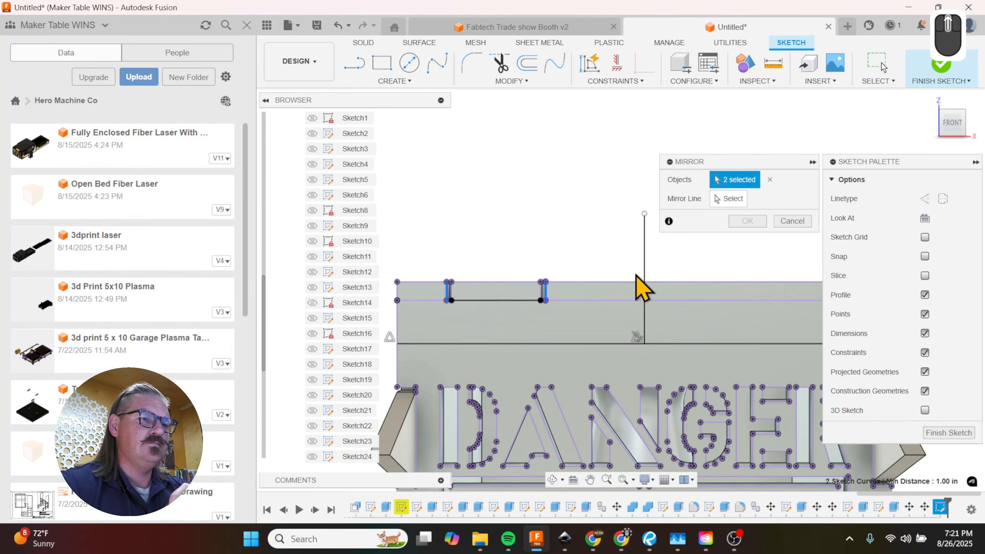
click(645, 268)
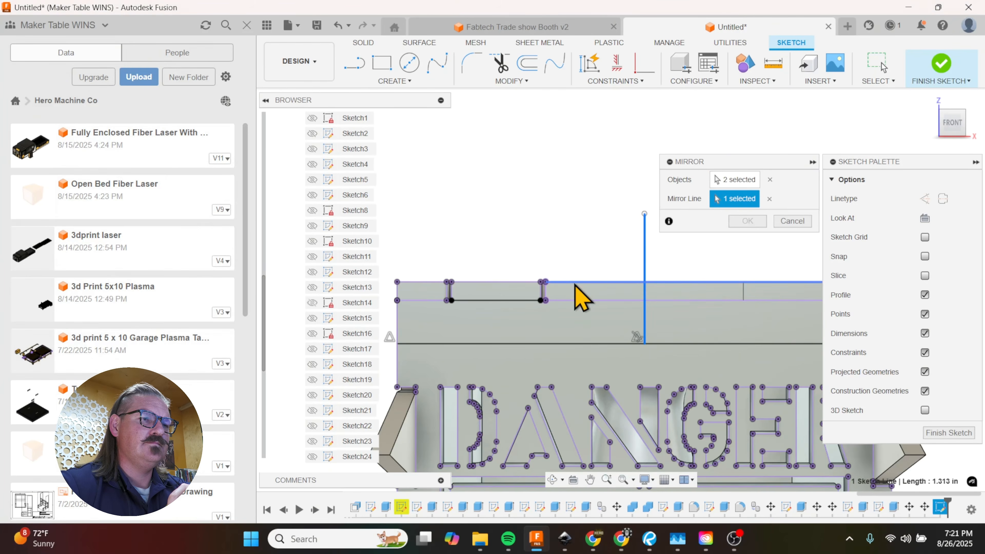
scroll(695, 271, down, 3)
click(748, 222)
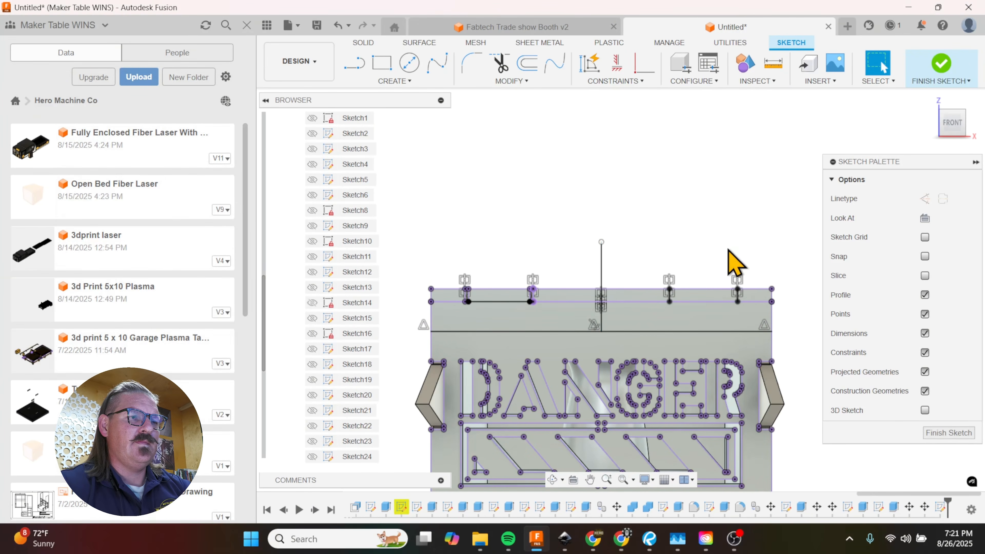
Step: Hide the lid and extrude the mirrored tab profile -0.188 in, joining it to the front panel as a second top tab
shift+middle_drag(708, 253, 704, 268)
shift+middle_drag(633, 252, 636, 255)
scroll(739, 293, up, 4)
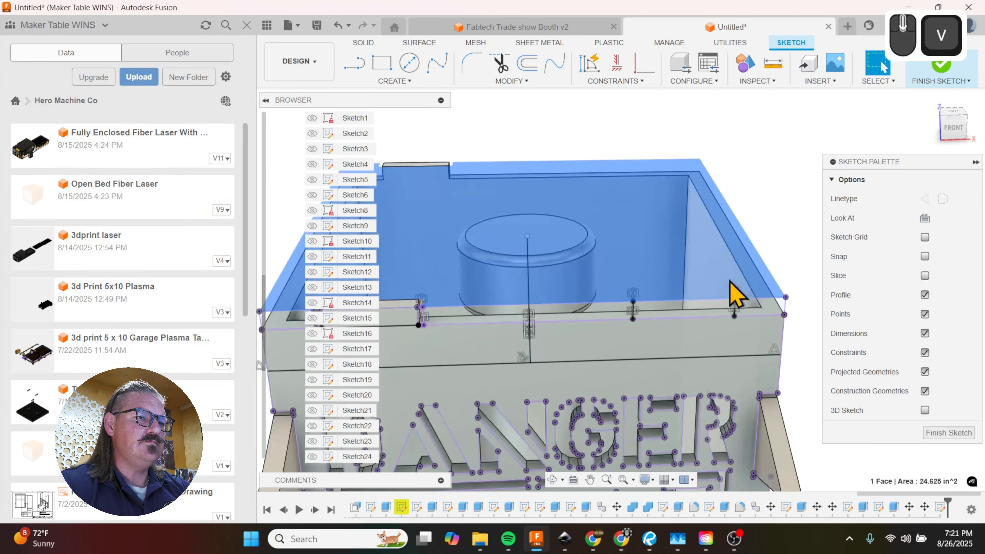
click(684, 318)
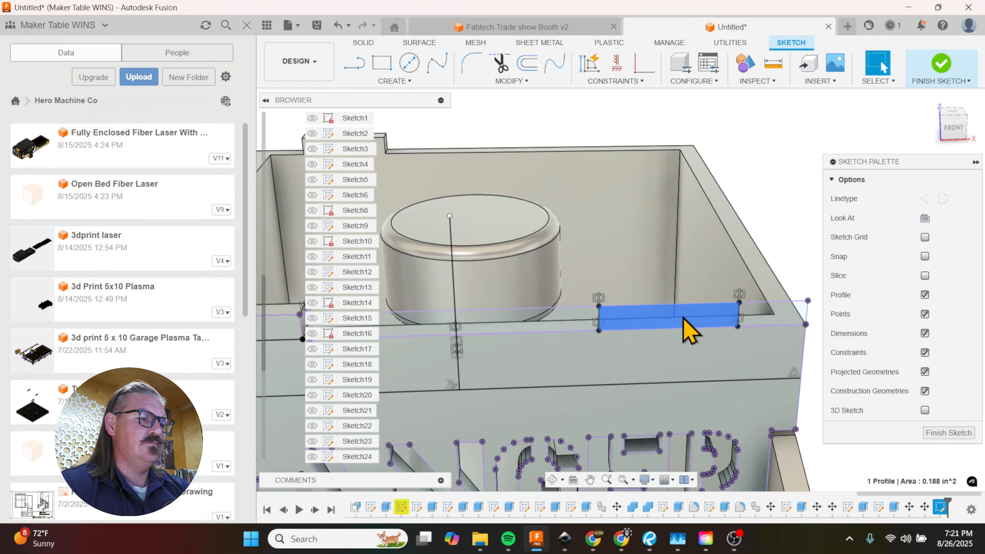
key(e)
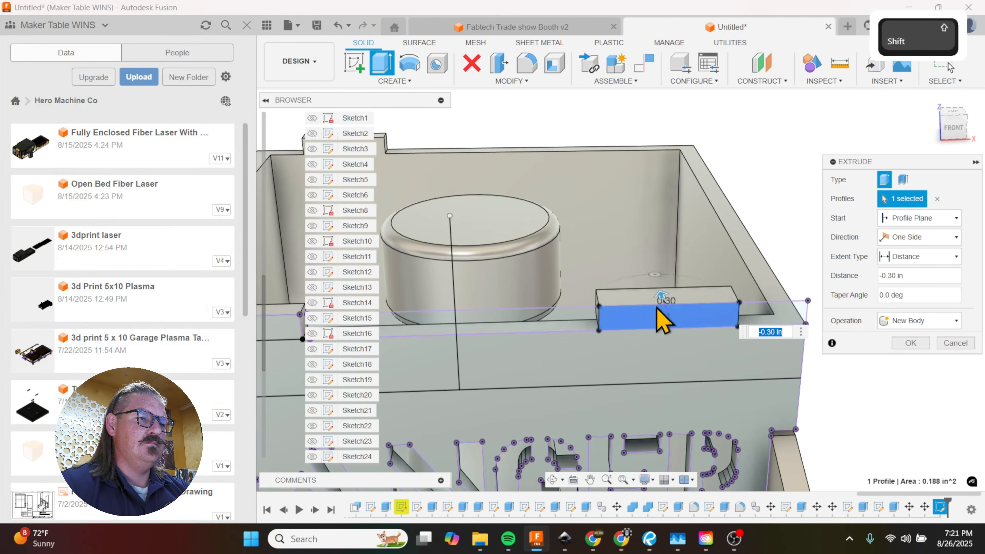
shift+middle_drag(663, 321, 578, 354)
click(578, 349)
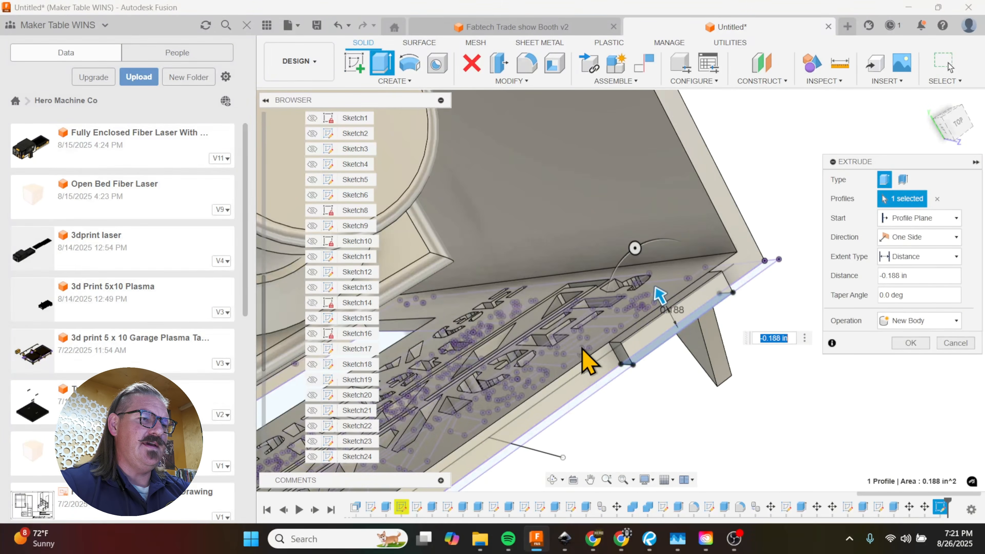
shift+middle_drag(504, 415, 585, 331)
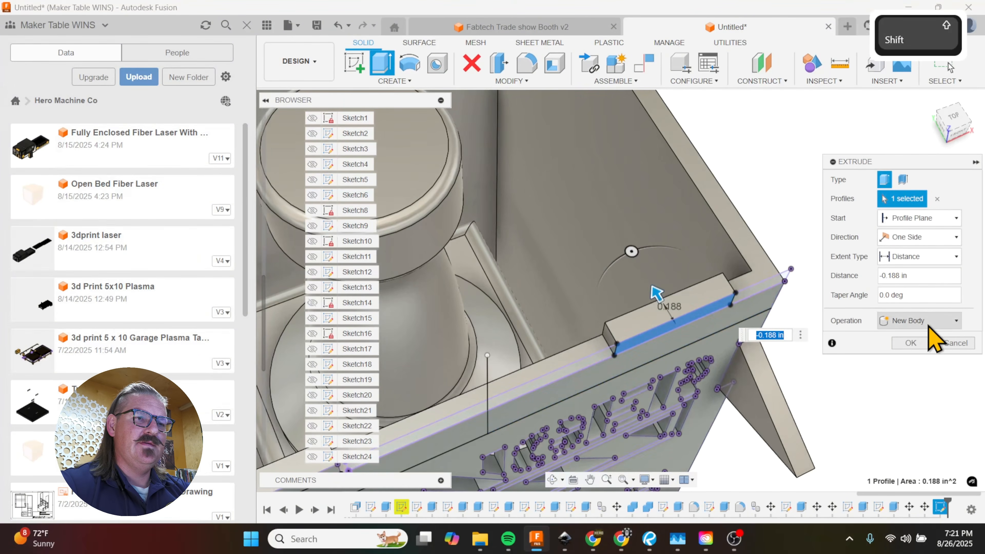
click(931, 325)
click(910, 341)
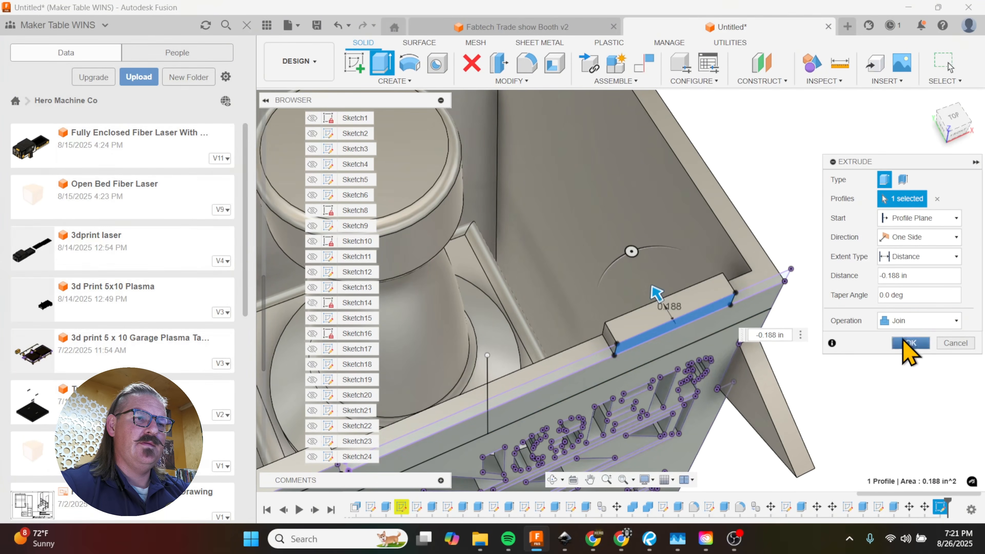
click(904, 344)
Step: Project the front panel's second top tab face into a new sketch on the back panel's outer face
shift+middle_drag(704, 297, 875, 315)
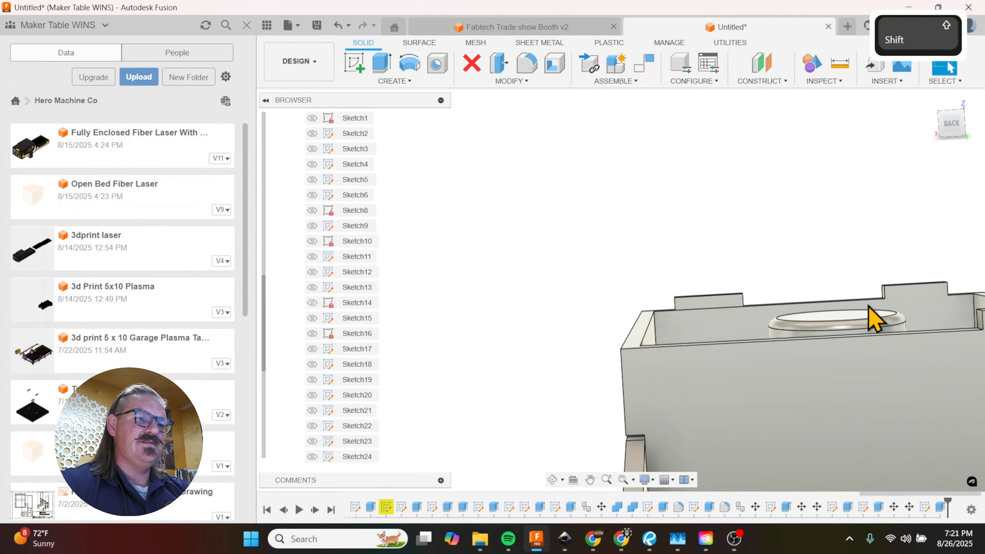
key(p)
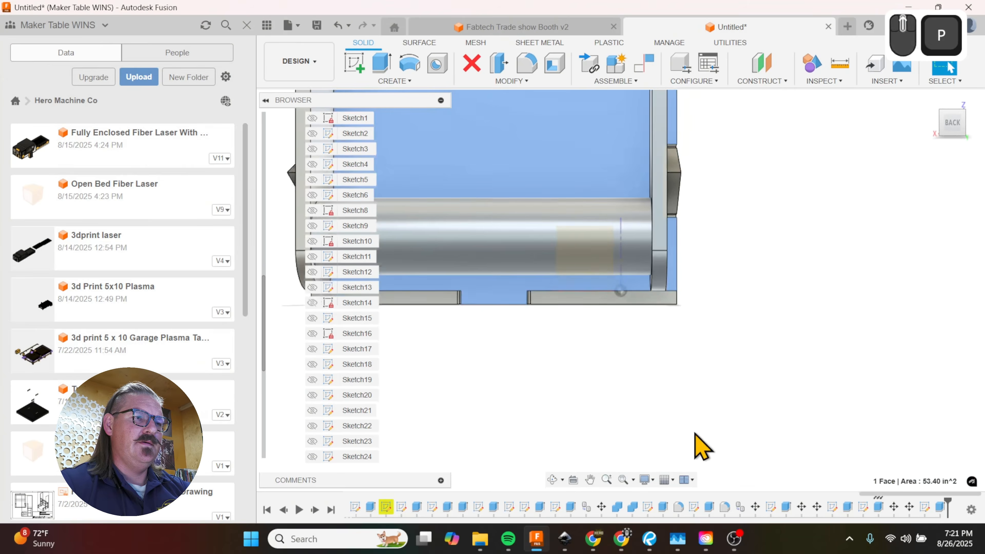
scroll(745, 473, down, 3)
scroll(698, 305, up, 6)
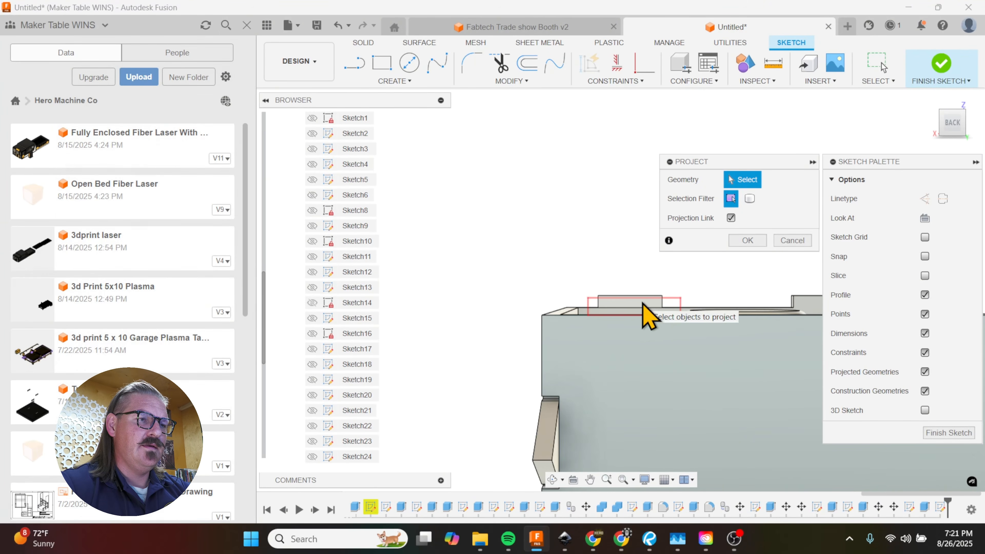
scroll(644, 305, up, 3)
click(652, 314)
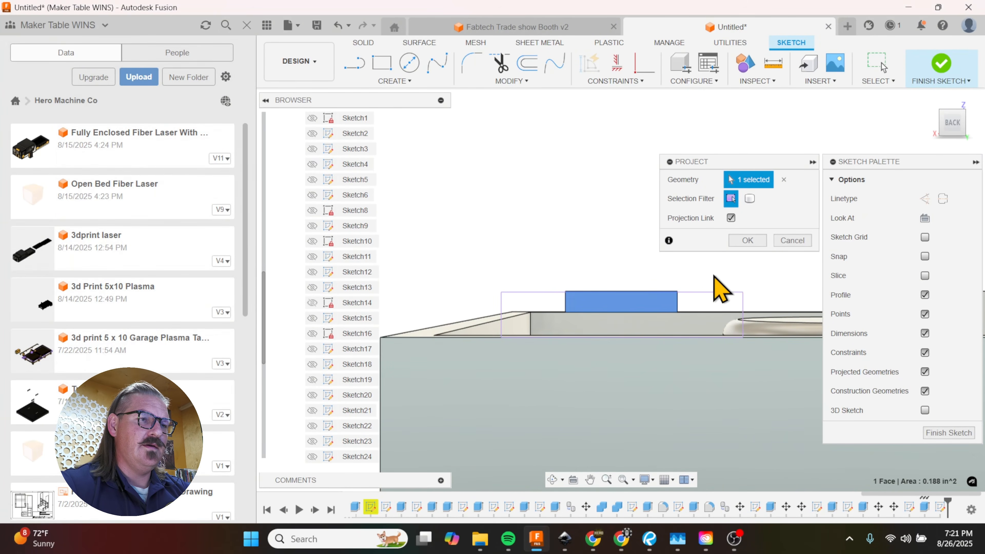
click(748, 240)
Step: Extrude the projected tab profile -0.1875 in and join it to the back panel
click(656, 334)
key(e)
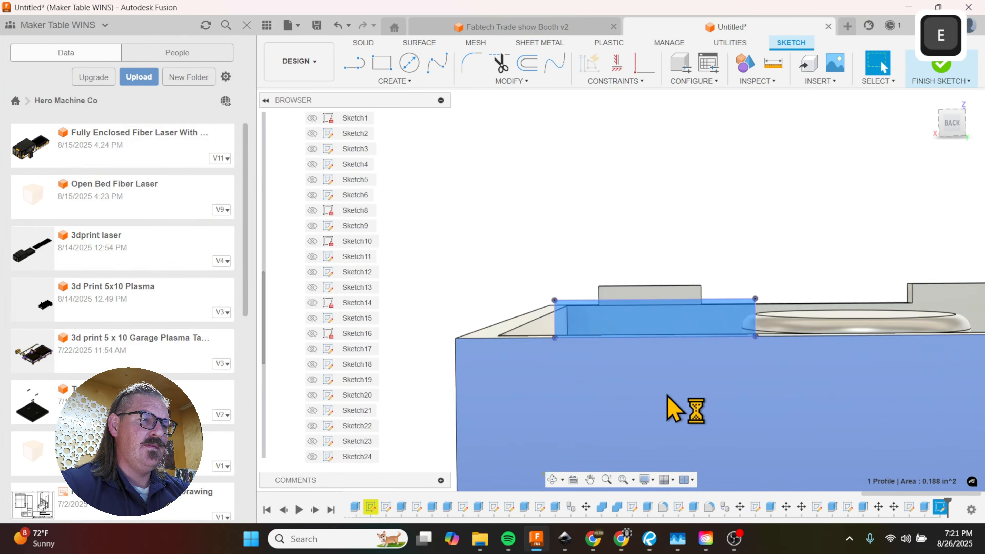
text(-)
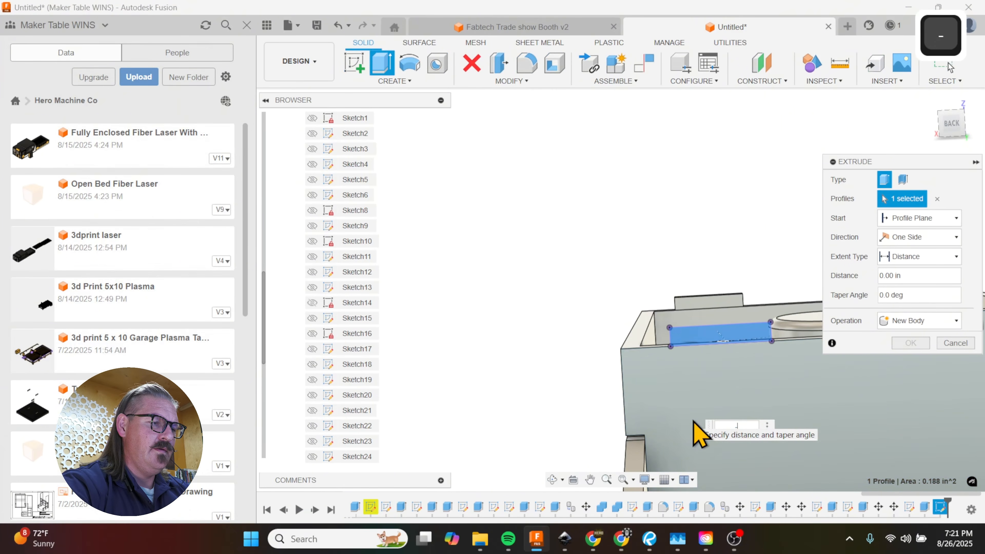
text(.1875)
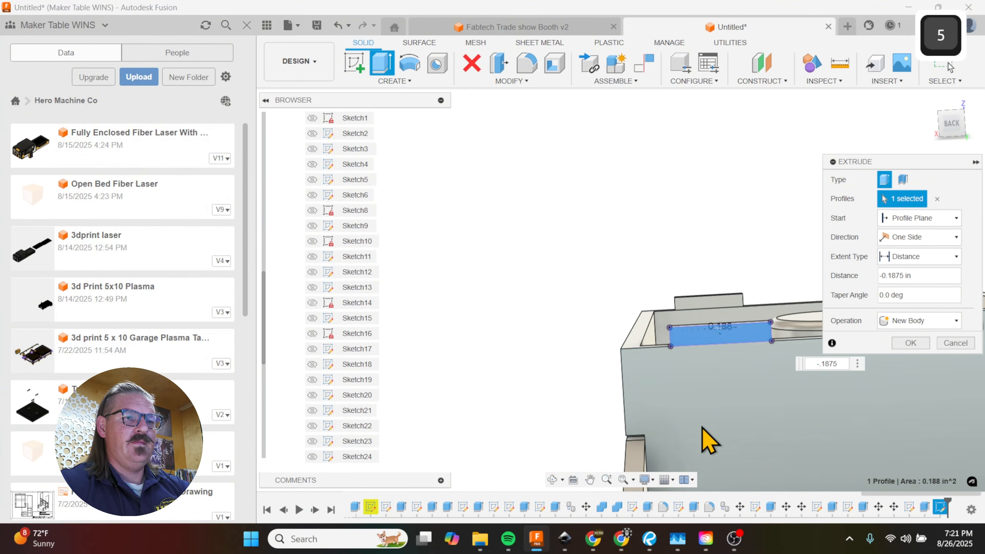
click(928, 321)
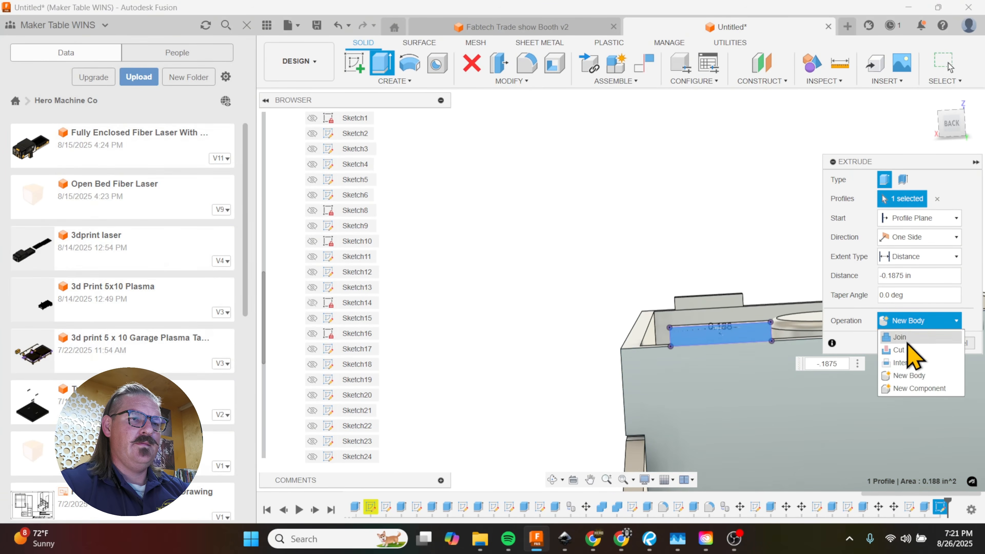
click(909, 339)
click(911, 343)
Step: Show the Top lid body again on the box
scroll(343, 347, up, 5)
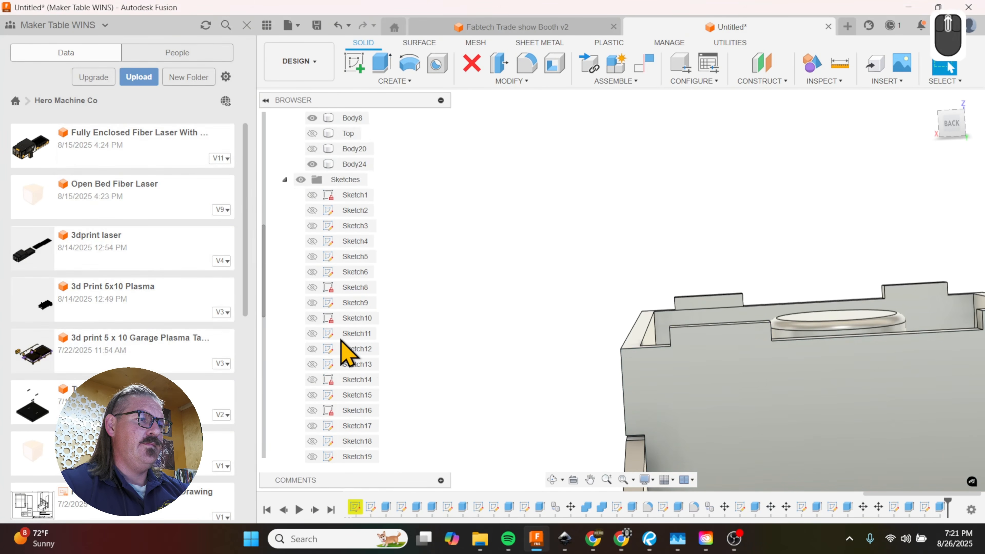
click(312, 226)
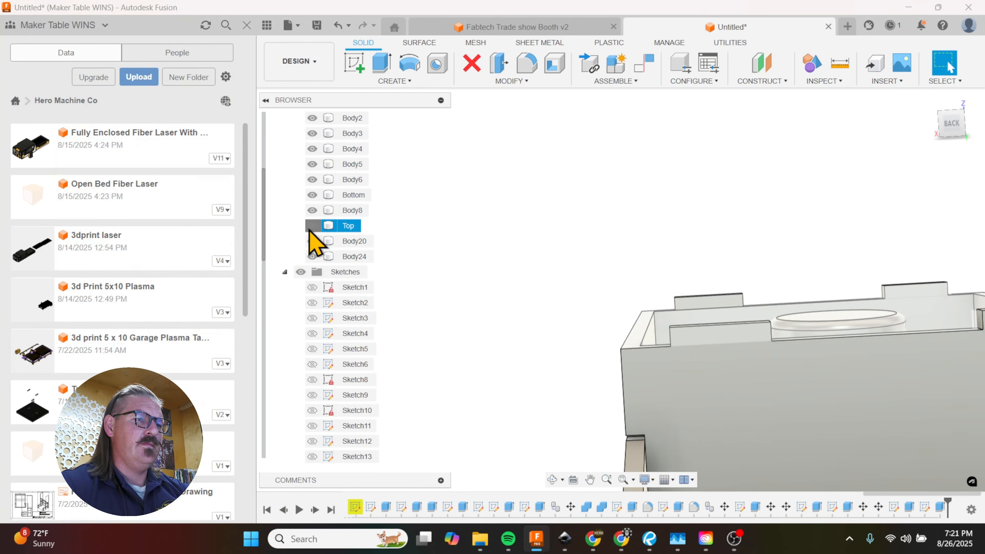
shift+middle_drag(439, 308, 523, 363)
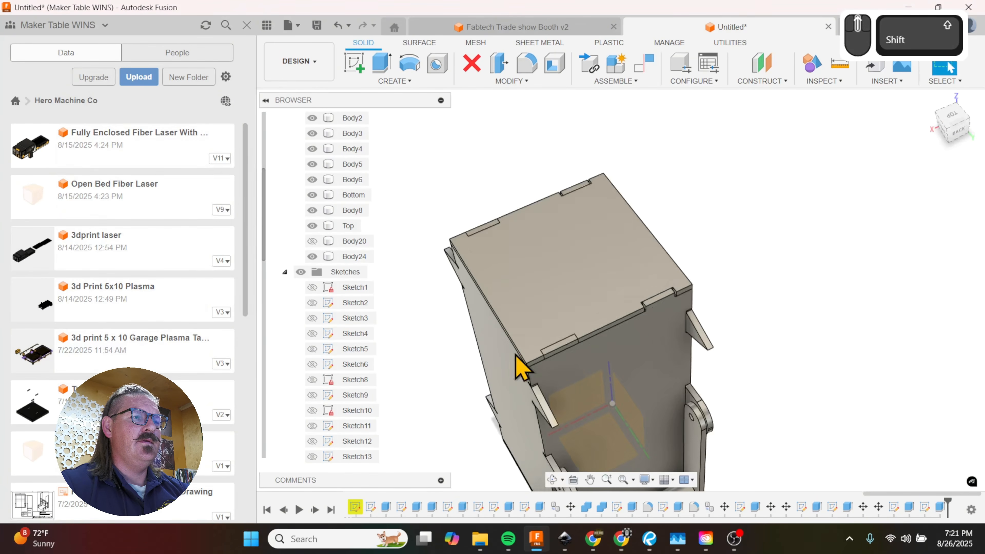
Step: Cut the tabbed box body (Body8) out of the Top lid with Combine, keeping the tool body
click(567, 253)
click(513, 81)
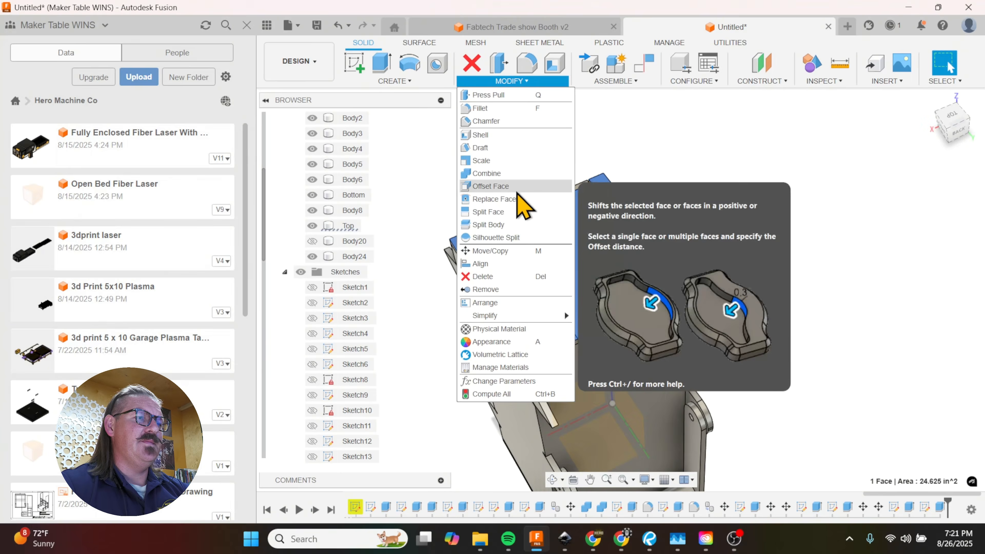
click(516, 187)
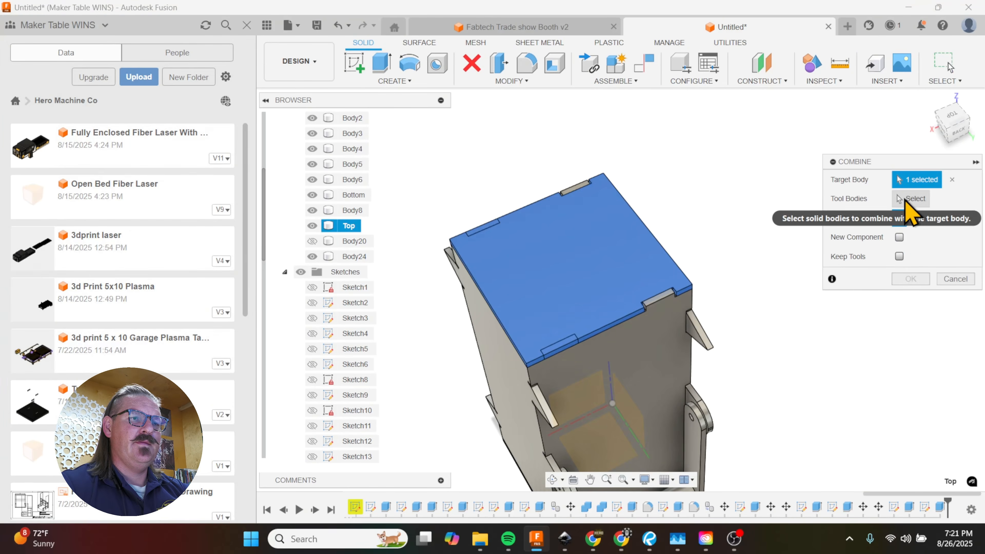
click(908, 199)
click(607, 361)
shift+middle_drag(607, 361, 454, 268)
shift+click(450, 273)
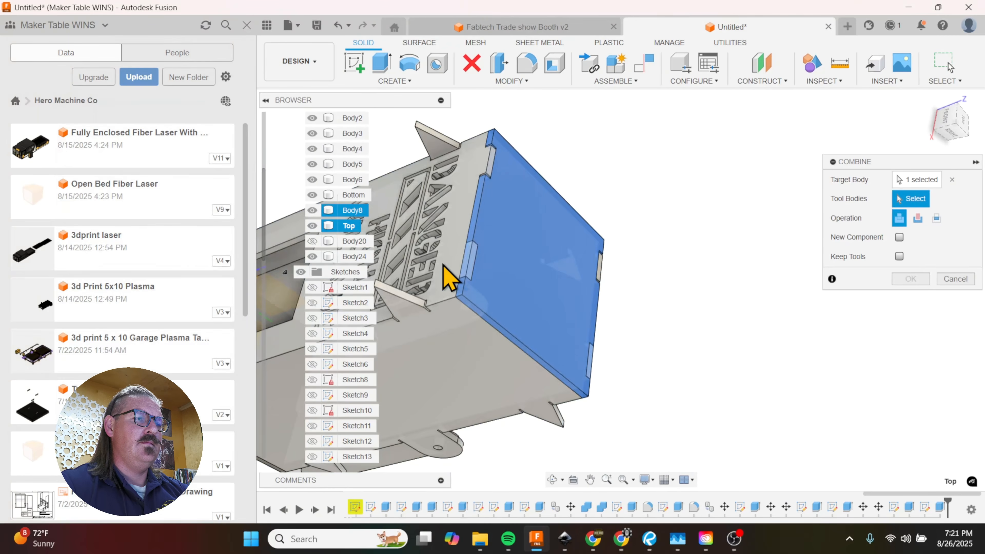
click(446, 268)
shift+middle_drag(468, 289, 879, 298)
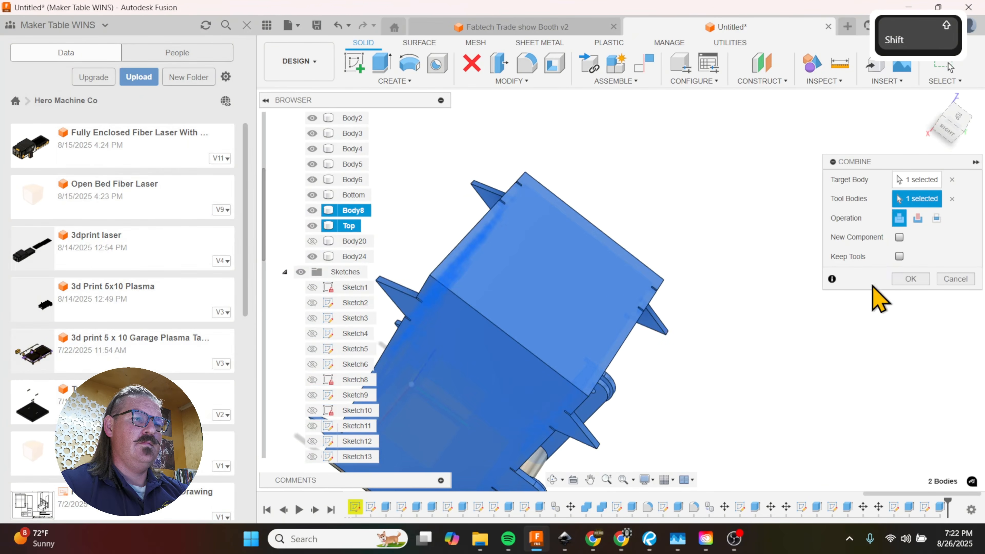
click(918, 219)
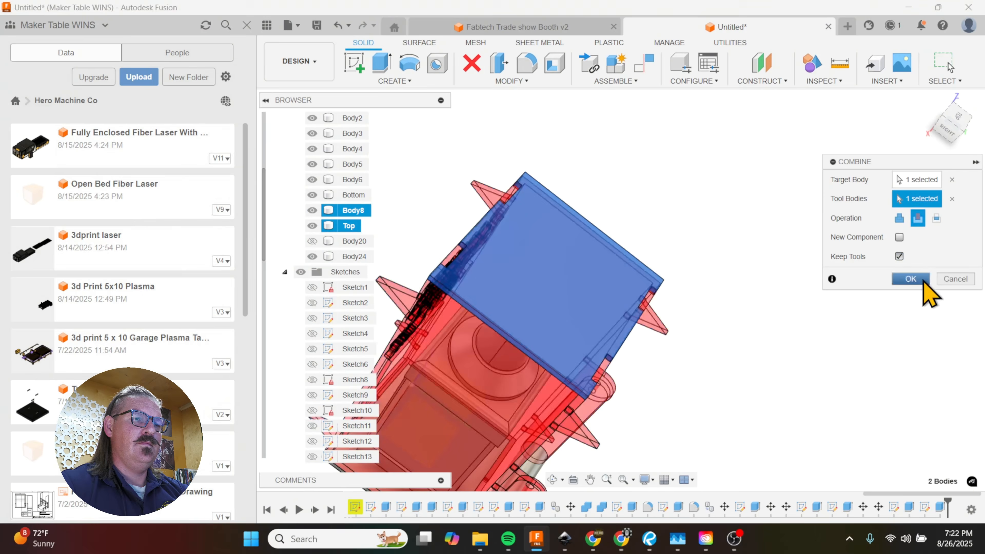
click(912, 280)
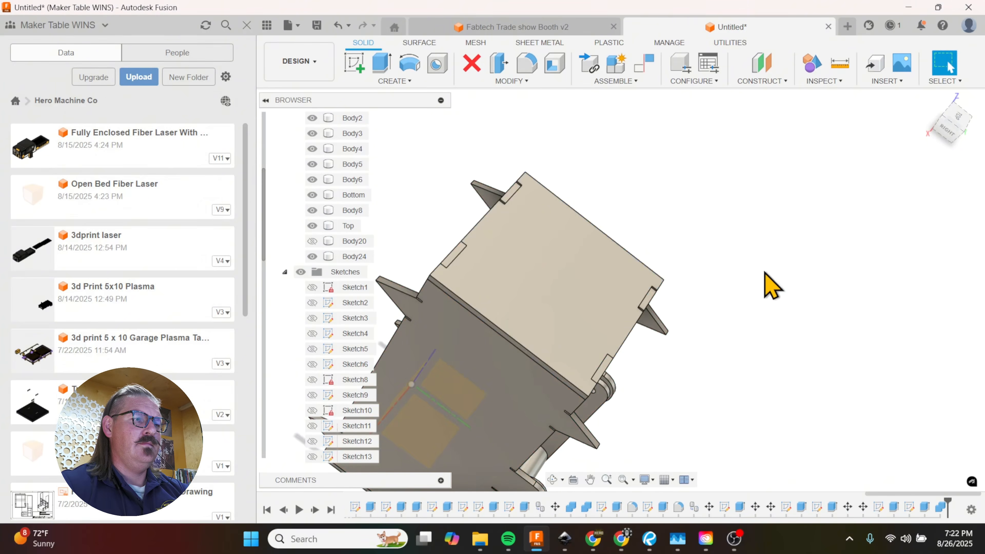
Step: Move the Top lid body 3.00 in upward along Z, clear of the box
shift+middle_drag(732, 341, 699, 290)
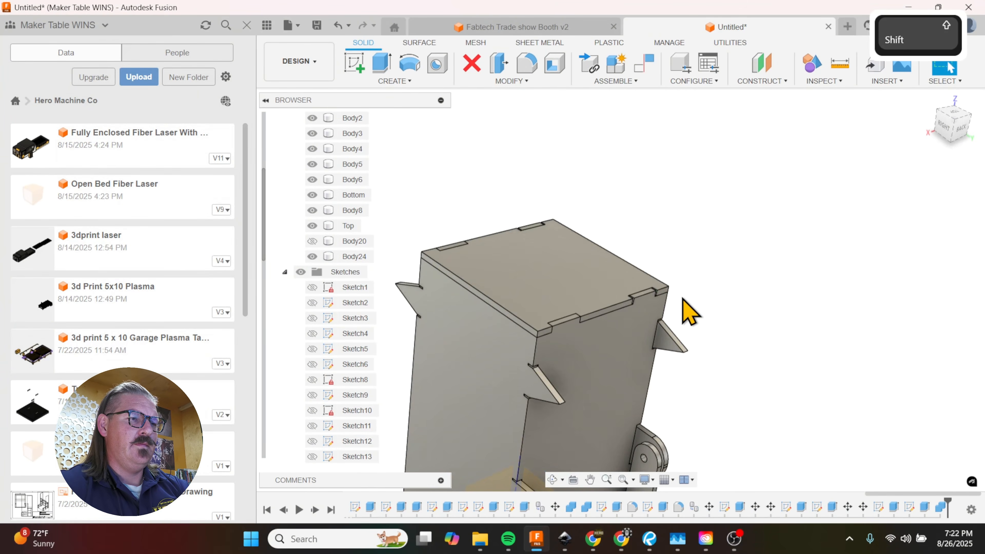
key(m)
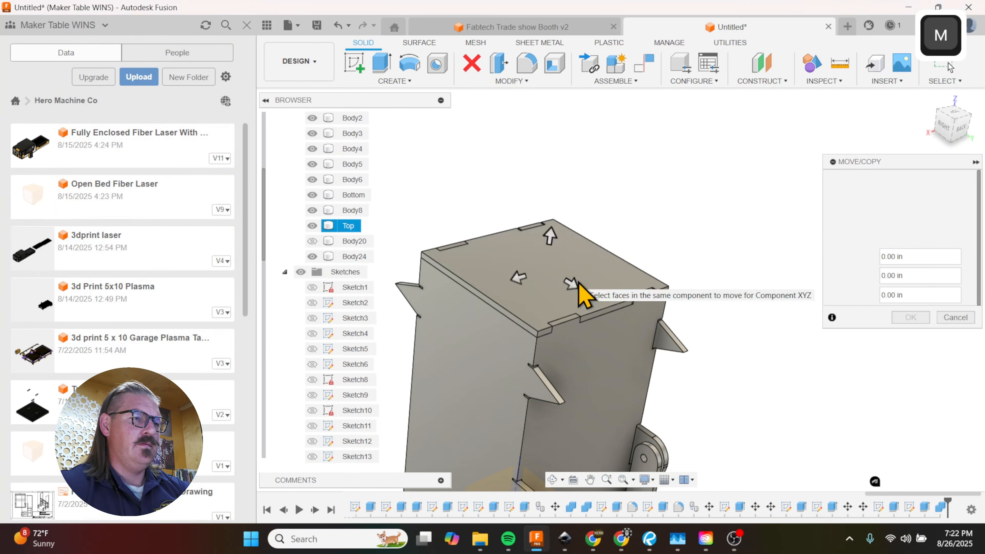
click(578, 285)
click(904, 180)
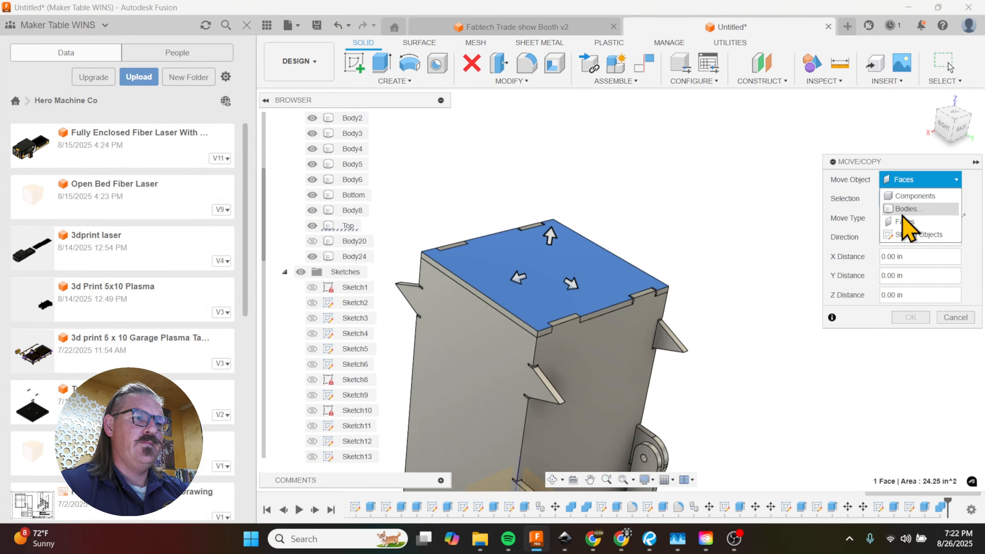
click(906, 208)
click(570, 277)
drag(550, 238, 565, 137)
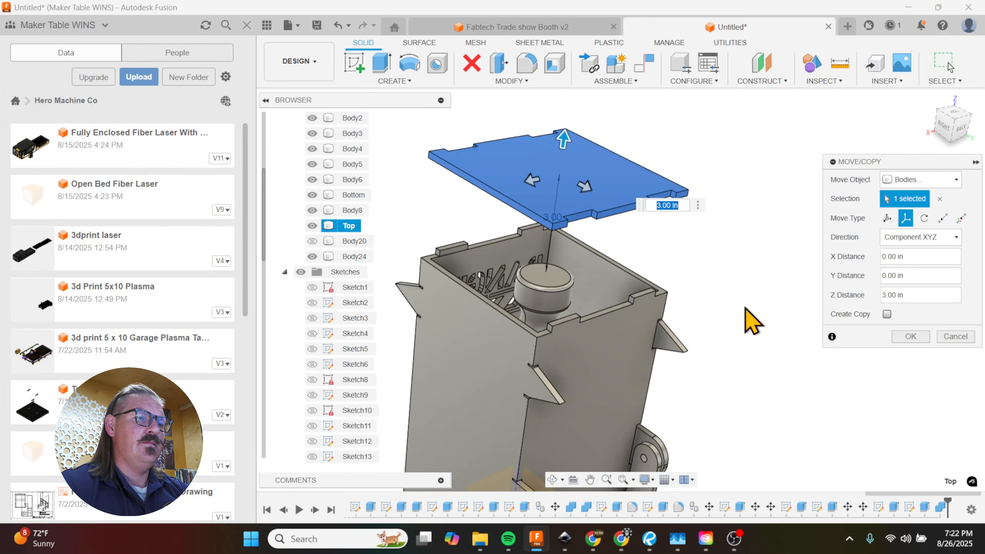
shift+middle_drag(746, 309, 670, 352)
click(911, 337)
Step: Offset both end faces of one top tab on the back panel and one on the front panel by -0.05 in
key(shift+q)
scroll(592, 317, up, 5)
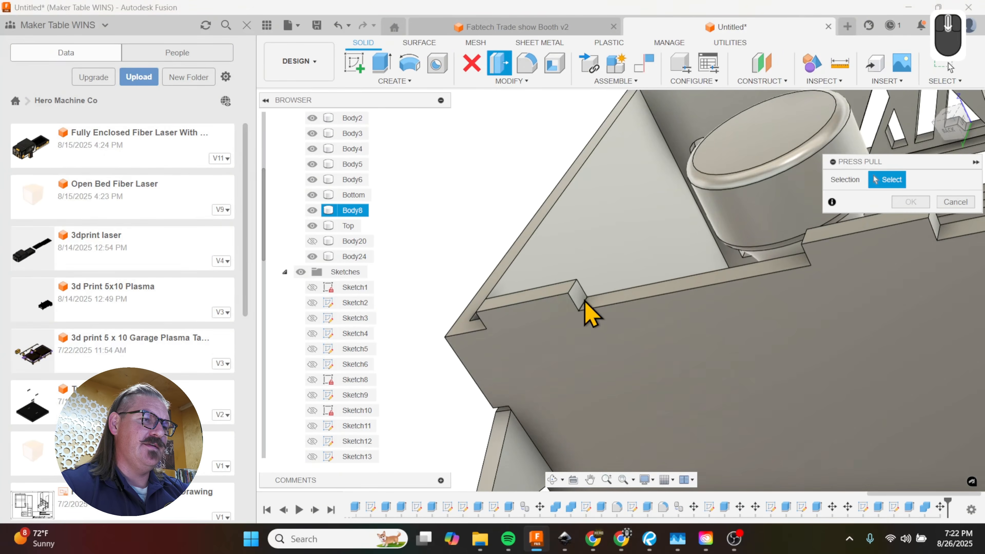
click(582, 311)
shift+middle_drag(584, 310, 659, 330)
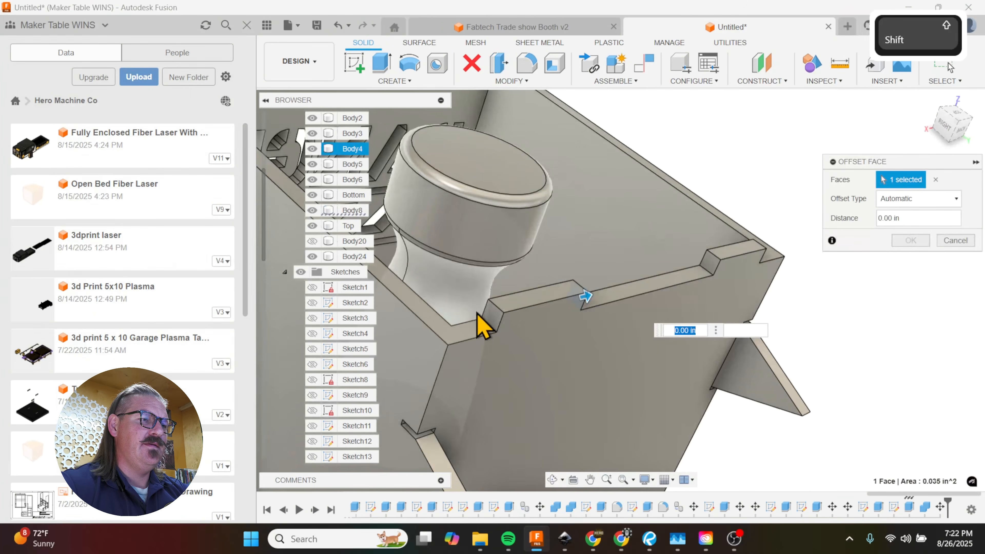
click(491, 320)
scroll(567, 388, down, 6)
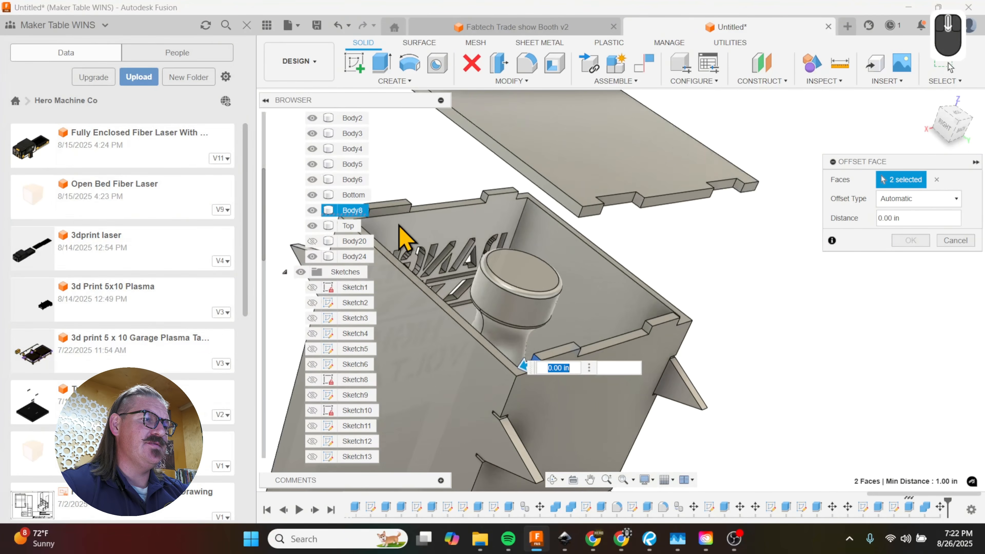
scroll(500, 285, up, 2)
scroll(520, 287, up, 5)
click(475, 259)
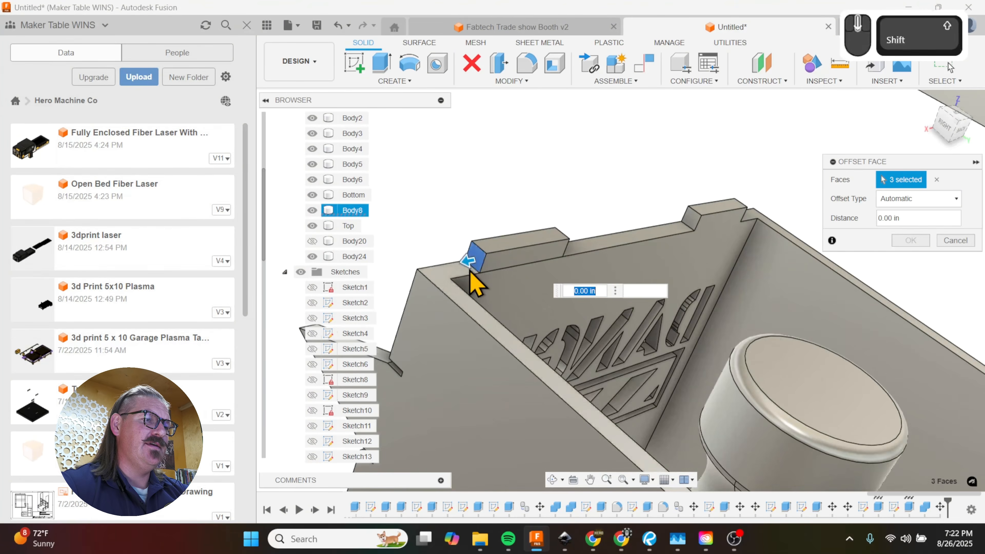
shift+middle_drag(476, 259, 686, 374)
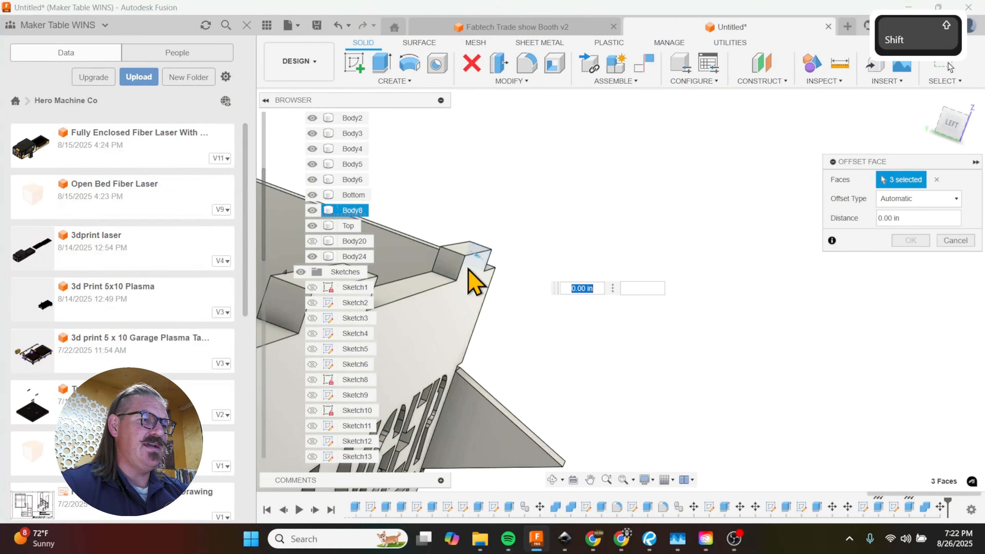
click(452, 262)
shift+middle_drag(508, 311, 446, 339)
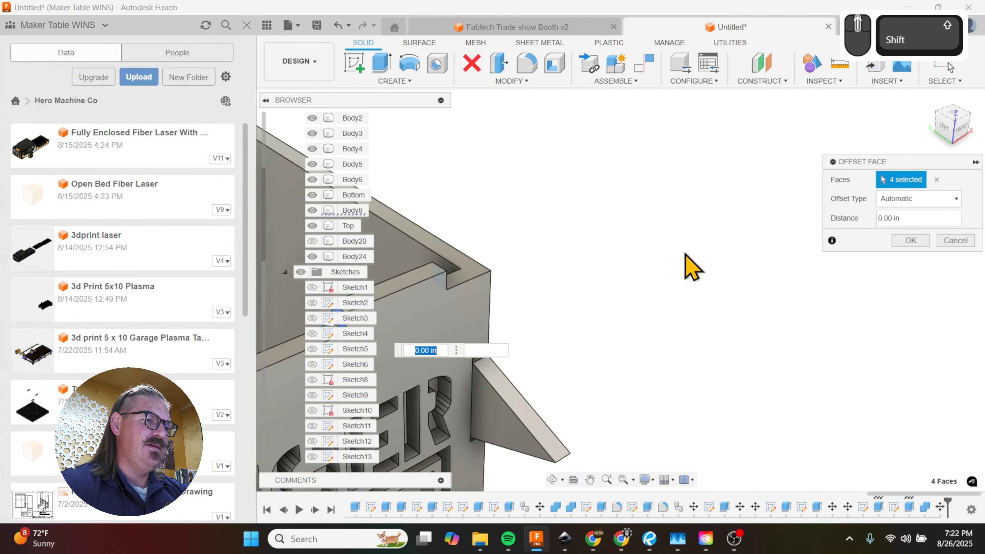
scroll(706, 261, up, 4)
text(-.)
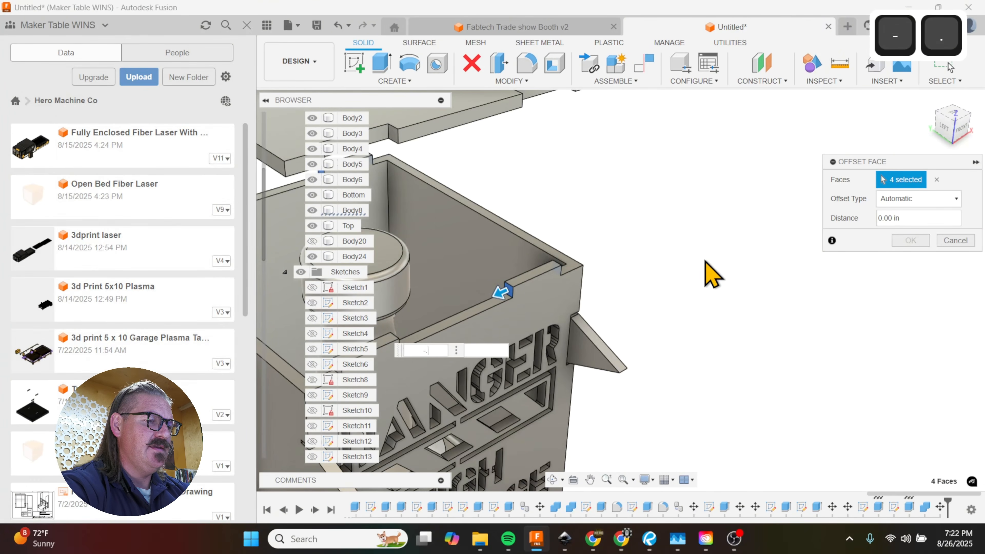
text(05)
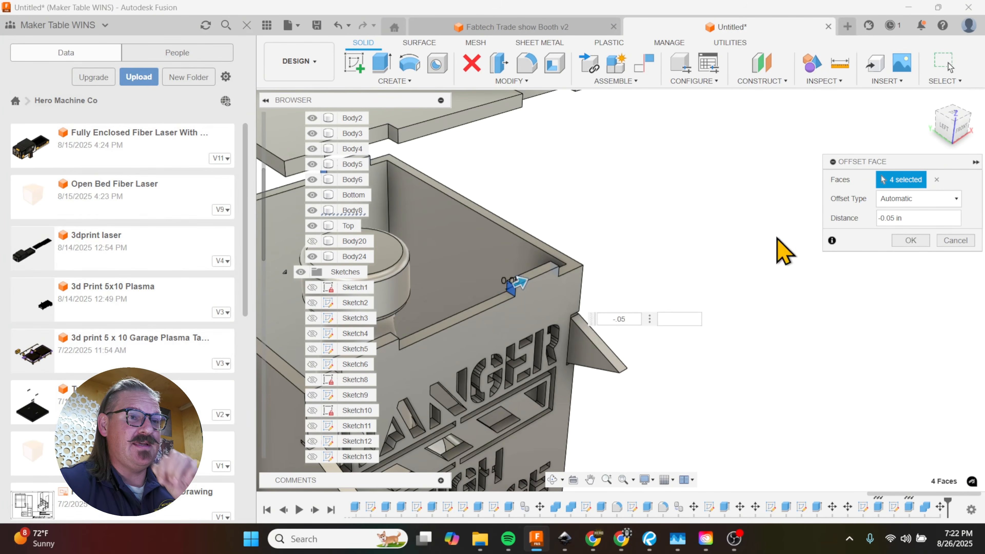
click(893, 239)
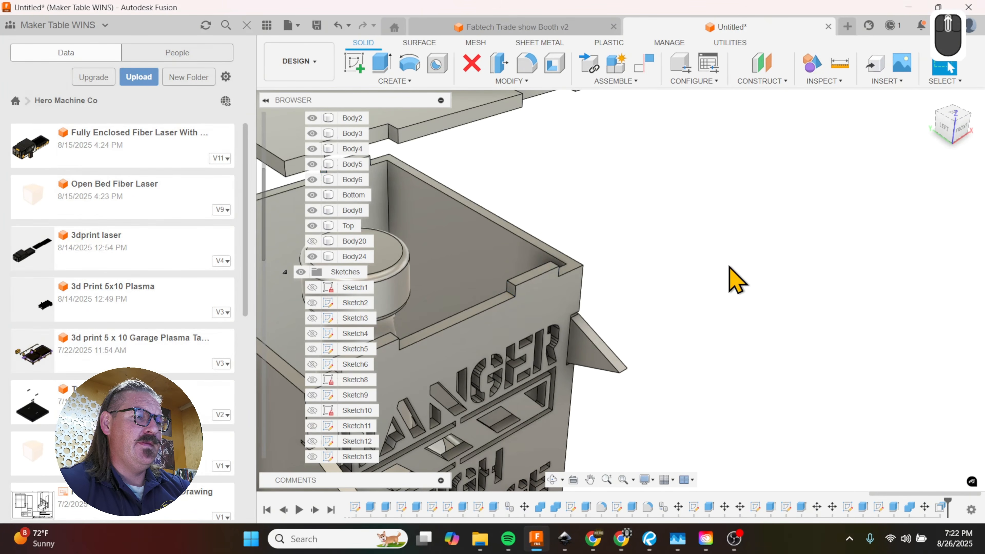
Step: Move the Top lid body -3.094 in along Z, back down onto the box
shift+middle_drag(733, 280, 692, 295)
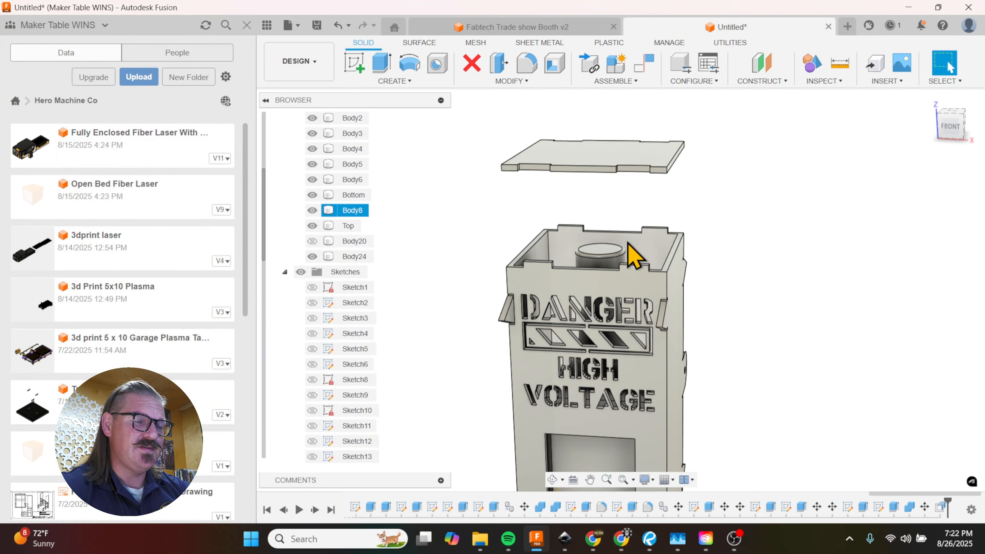
key(m)
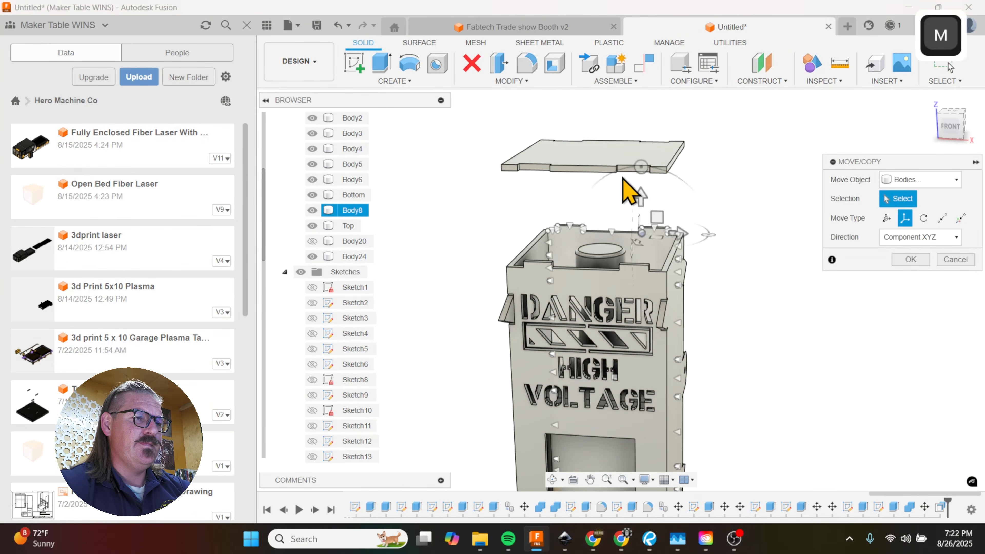
mouse_move(640, 207)
shift+middle_down()
mouse_move(629, 150)
mouse_move(650, 209)
shift+middle_up()
click(644, 194)
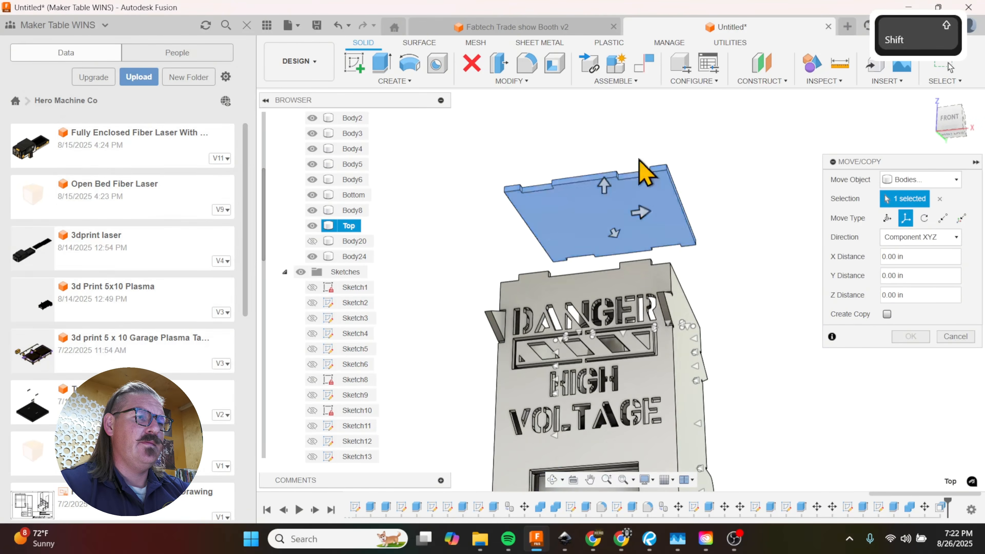
shift+middle_drag(638, 157, 639, 199)
drag(609, 200, 611, 268)
shift+middle_drag(632, 223, 673, 337)
scroll(675, 342, down, 5)
click(674, 343)
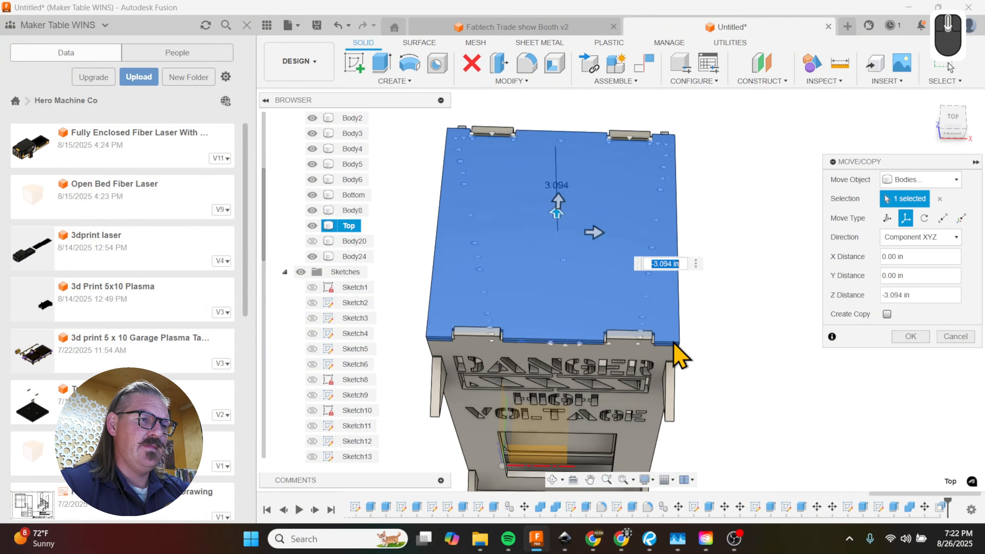
click(904, 337)
shift+middle_drag(774, 347, 774, 308)
scroll(783, 291, up, 3)
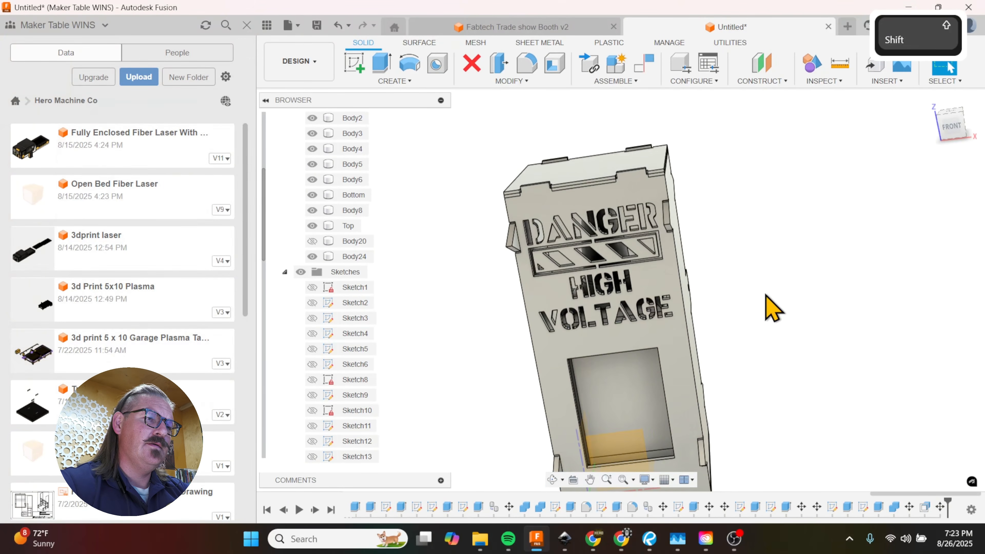
scroll(577, 144, down, 5)
scroll(575, 167, down, 4)
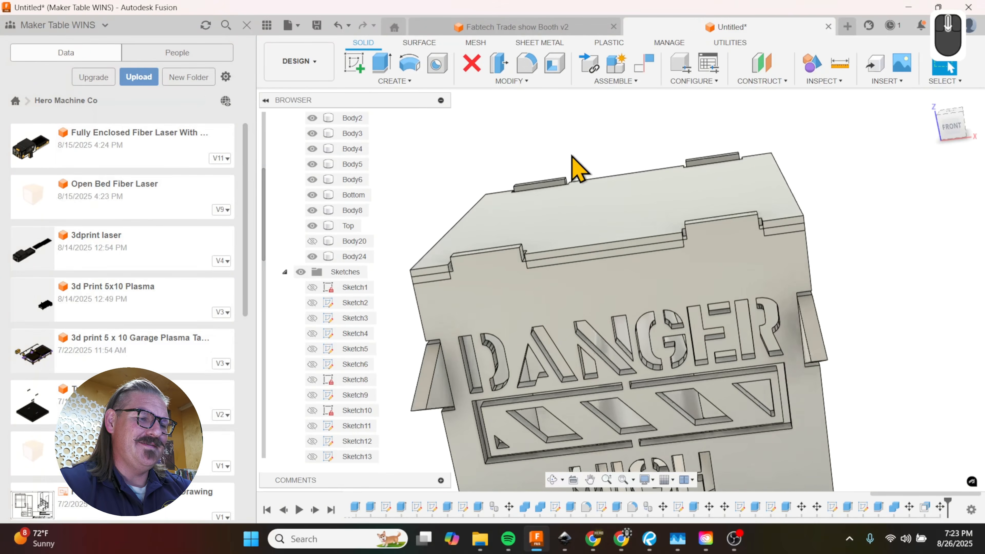
key(m)
click(612, 234)
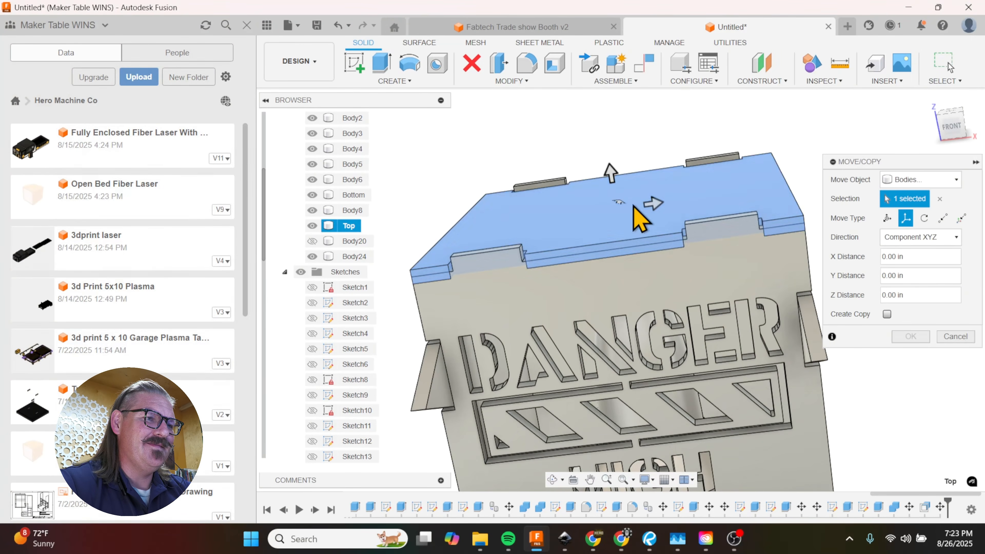
drag(612, 181, 602, 110)
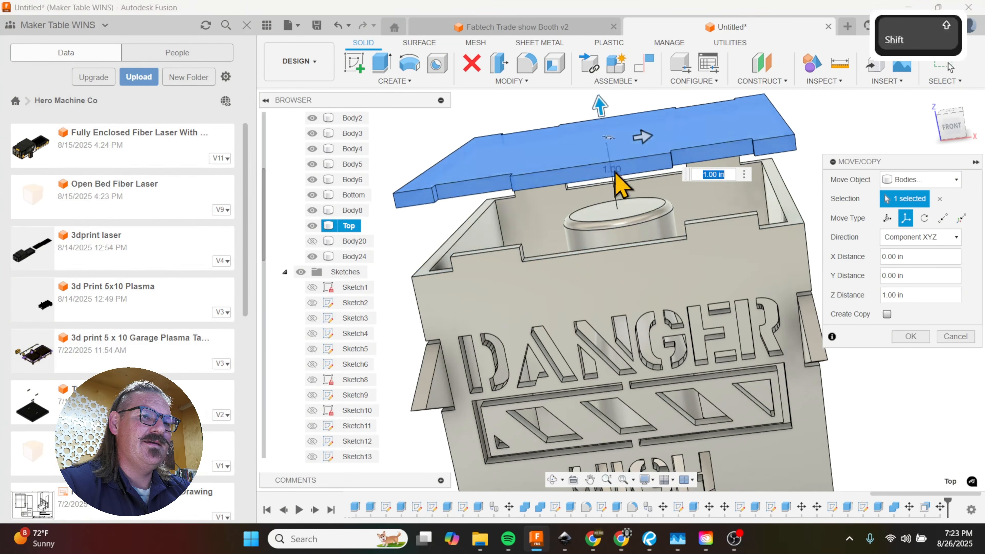
shift+middle_drag(617, 175, 611, 141)
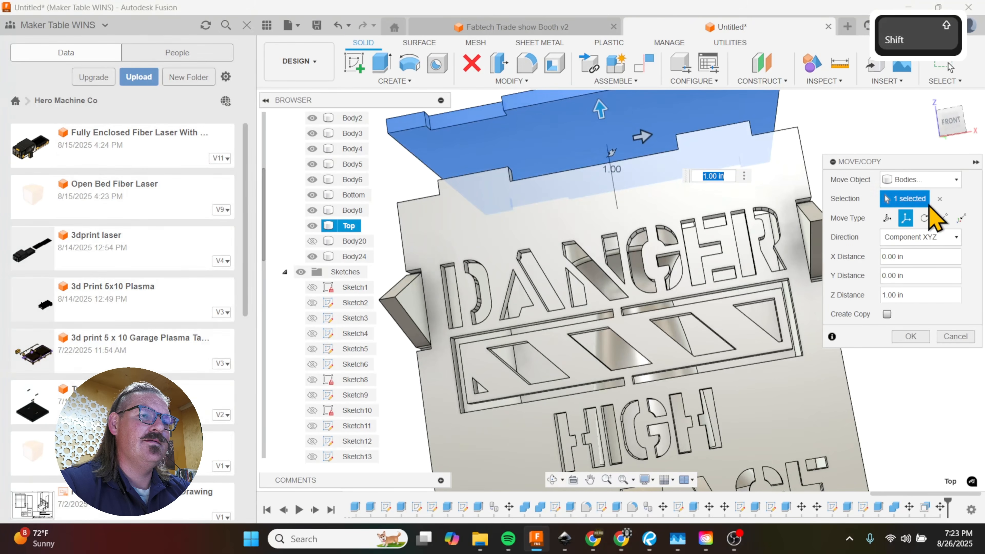
drag(600, 129, 602, 133)
click(939, 199)
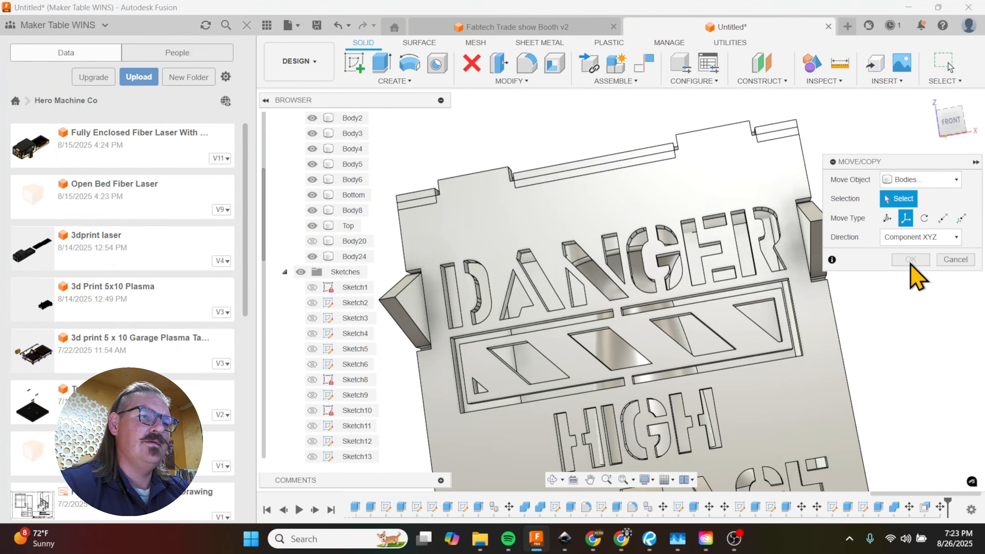
Step: Move the Top lid body upward along Z by 0.188 in / 2
shift+middle_drag(737, 221, 640, 170)
click(793, 138)
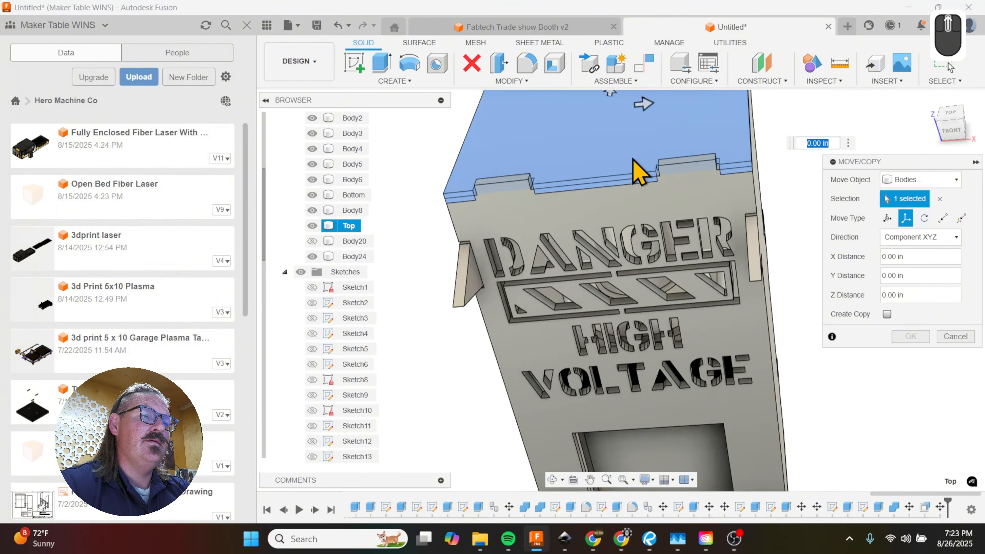
scroll(614, 256, up, 3)
drag(599, 111, 597, 95)
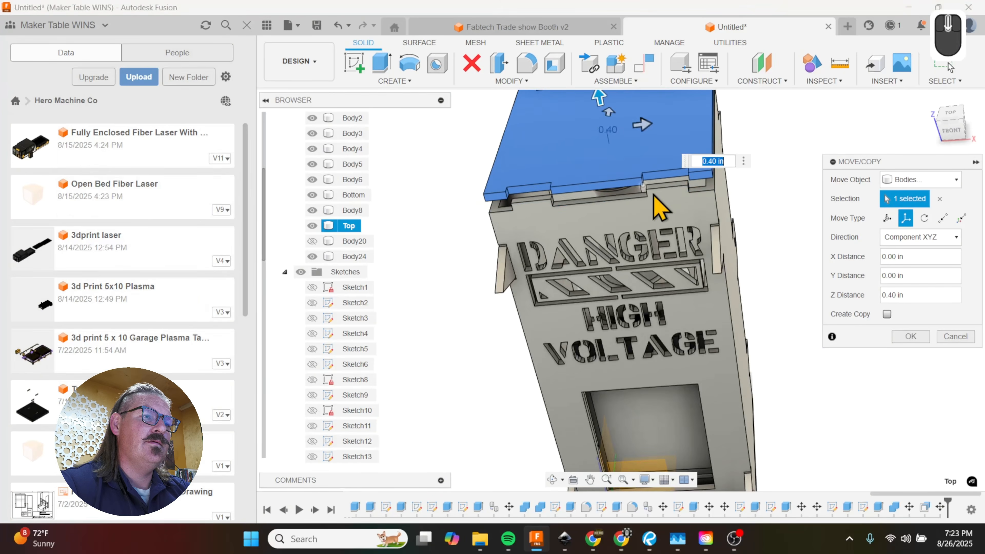
scroll(661, 206, down, 2)
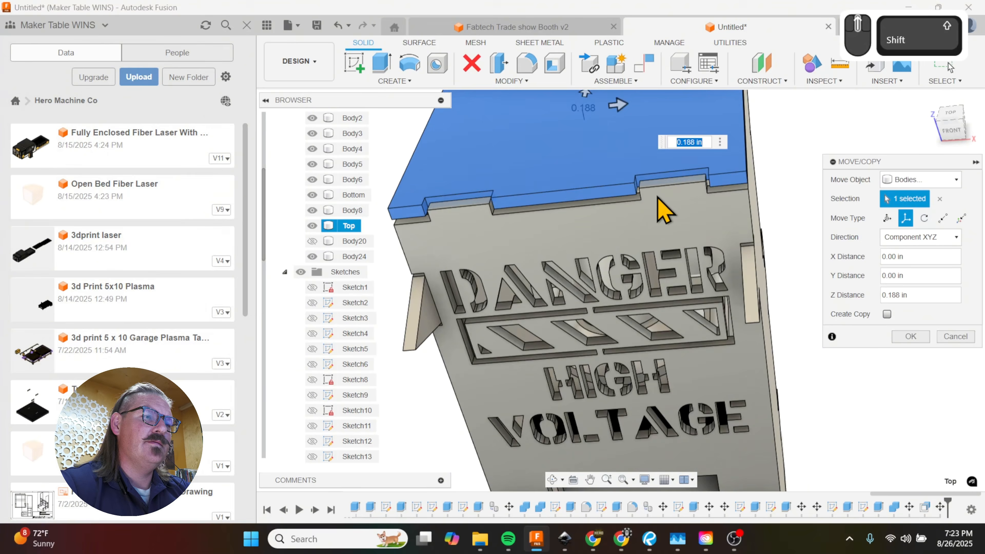
shift+middle_drag(658, 196, 677, 178)
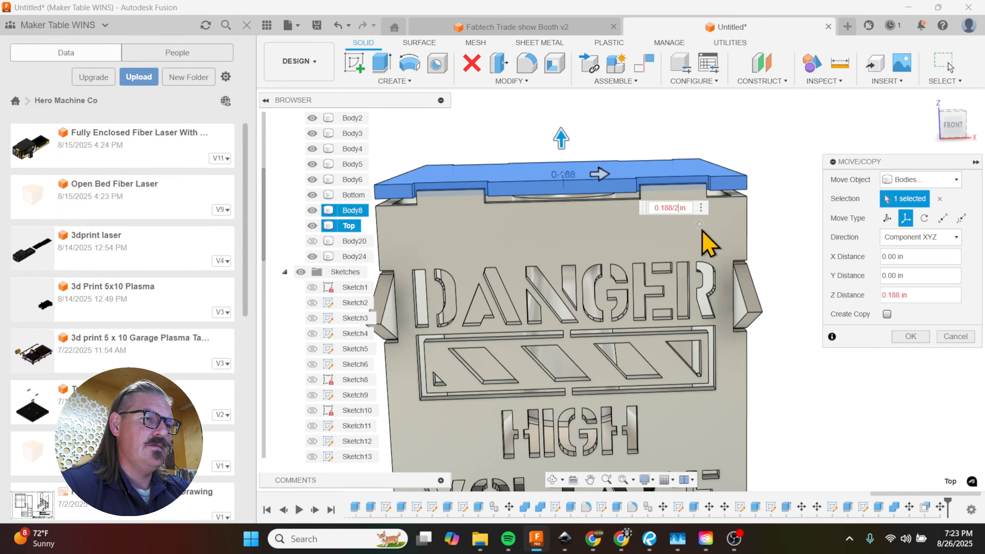
key(BackSpace)
key(BackSpace)
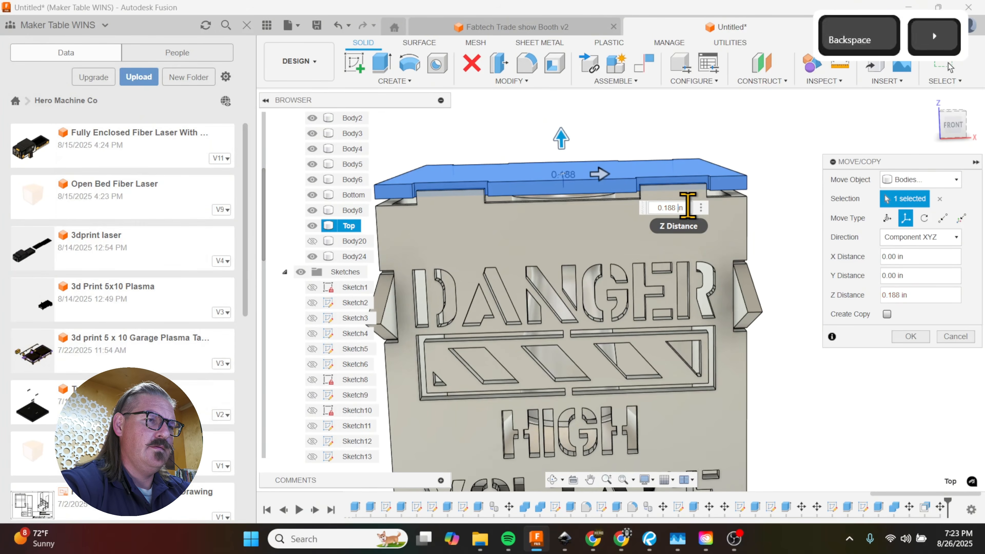
key(Right)
text(/2)
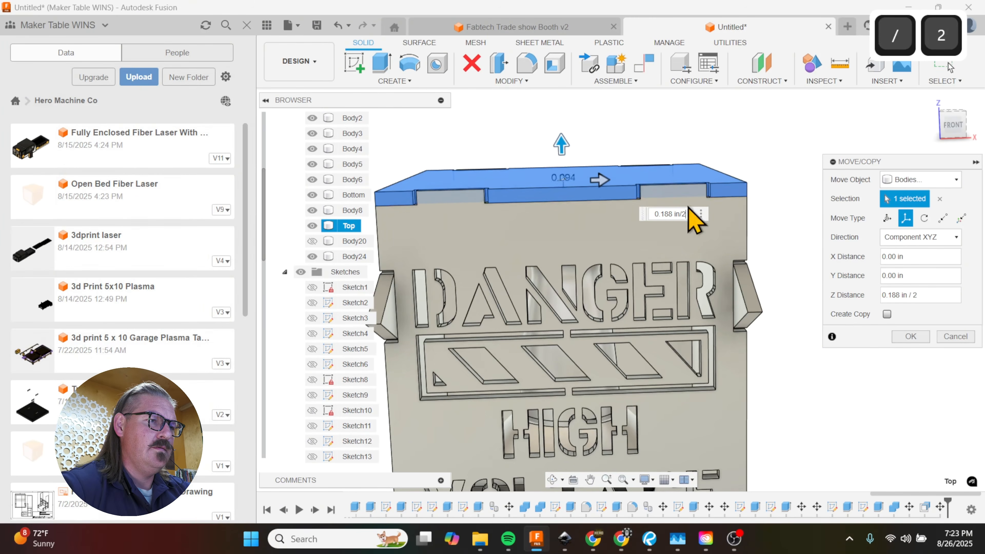
click(910, 338)
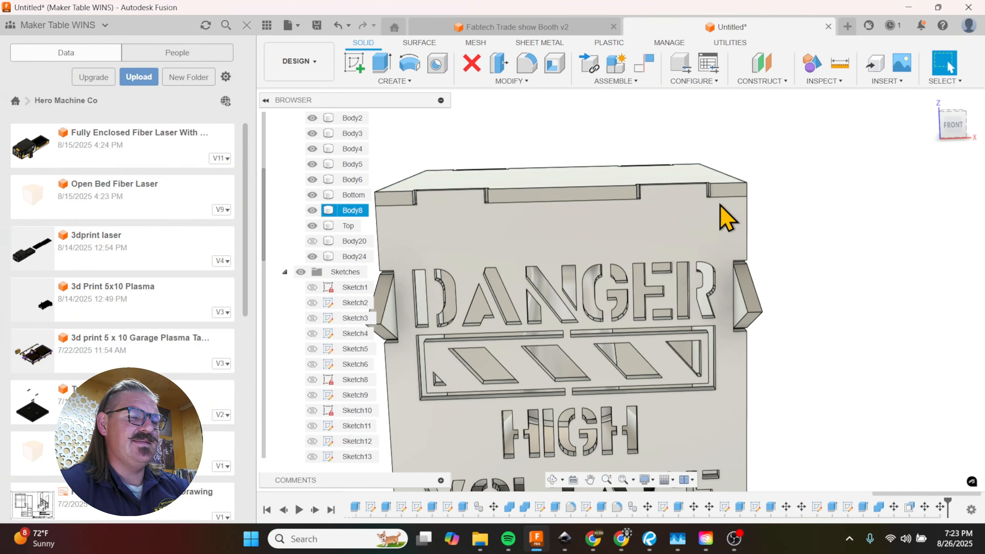
Step: Start a sketch on the outer face of the front panel with the DANGER lettering
shift+middle_drag(726, 213, 691, 225)
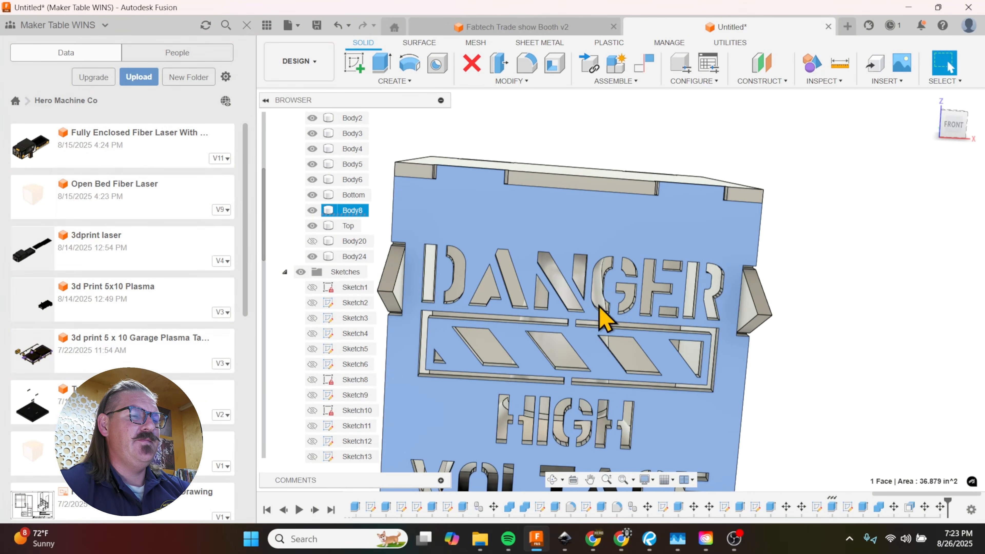
scroll(541, 418, up, 10)
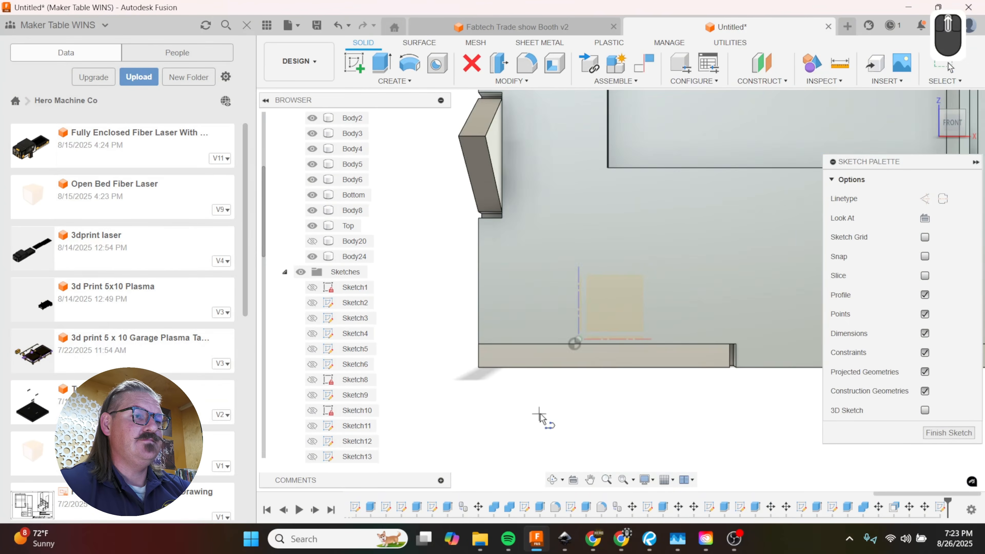
scroll(606, 188, down, 5)
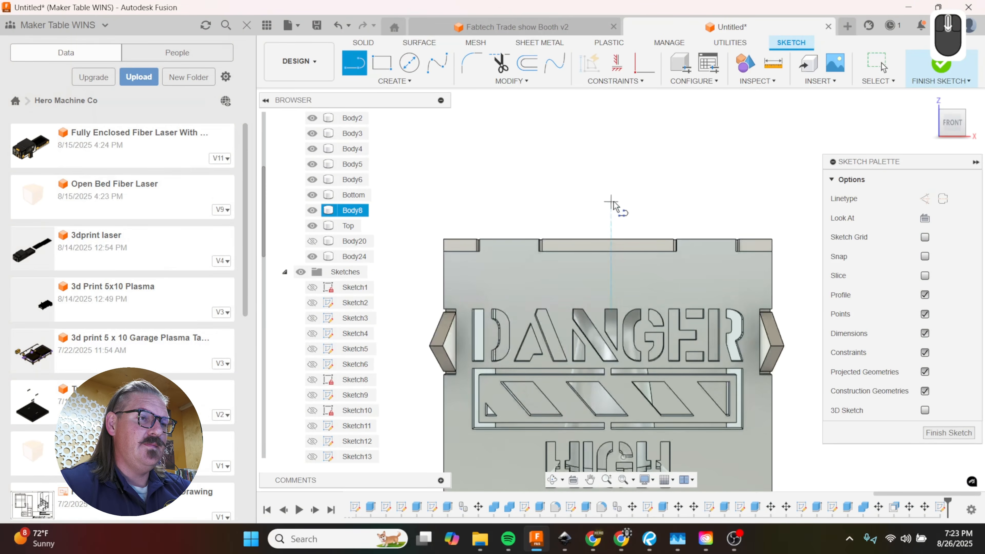
Step: Draw a vertical line up from the top-edge midpoint of each front panel tab, the right one about 1.03 in tall
click(707, 239)
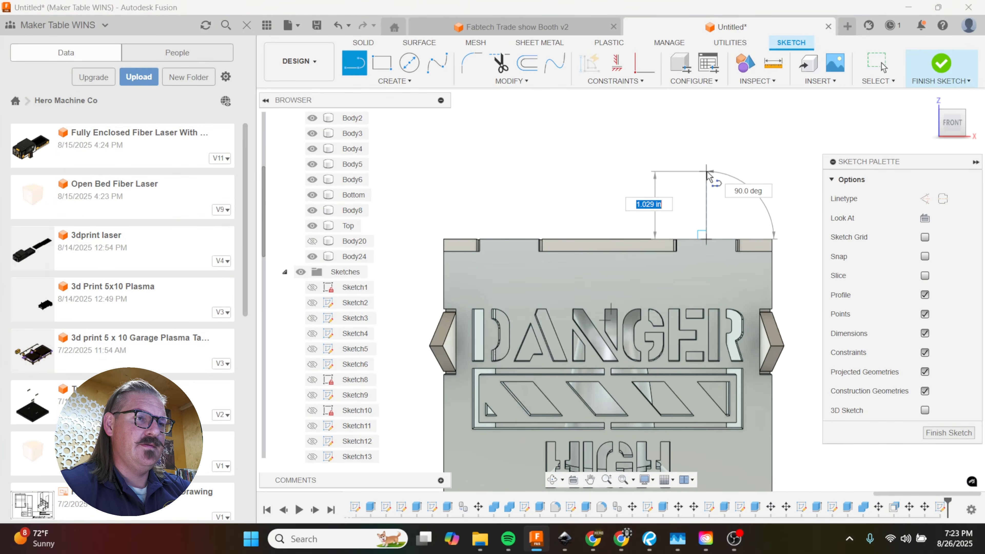
click(706, 171)
key(Escape)
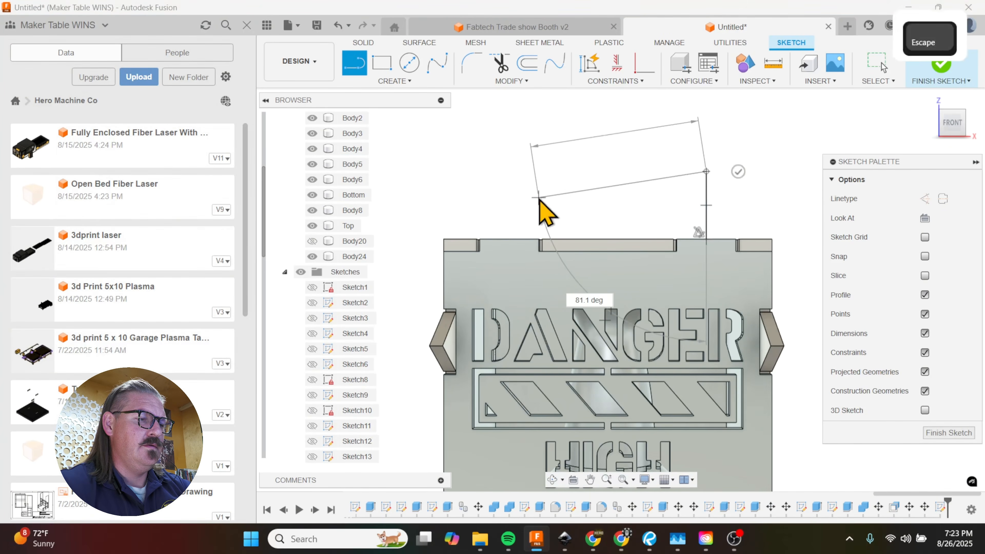
key(l)
click(509, 239)
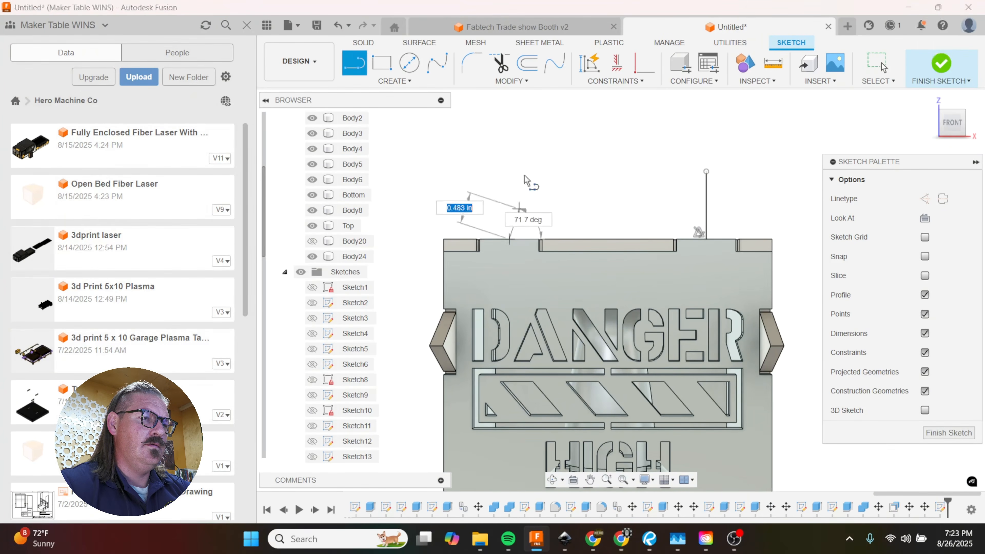
click(509, 163)
key(Escape)
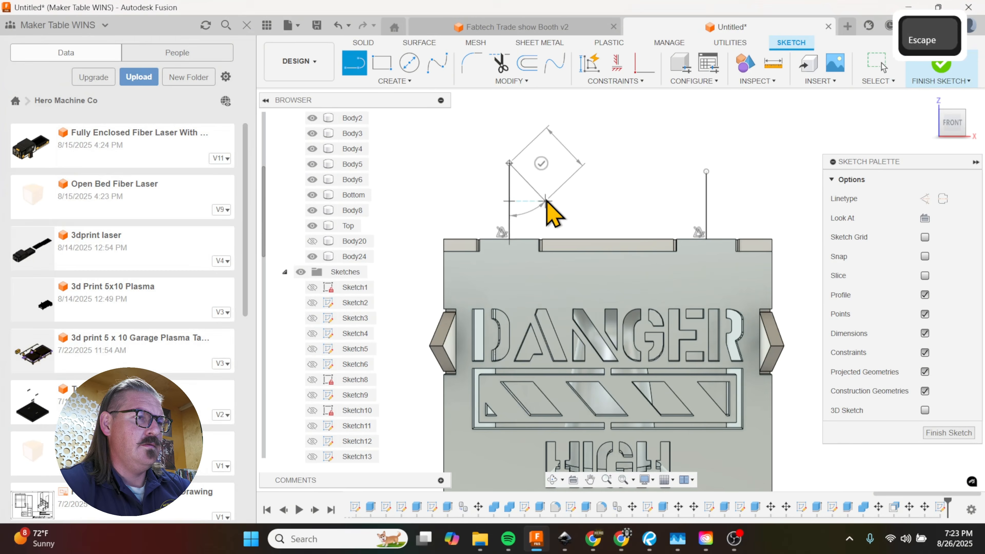
Step: Draw sloping lines from the right tab's corners to the end of its vertical line and try the same on the left tab
key(l)
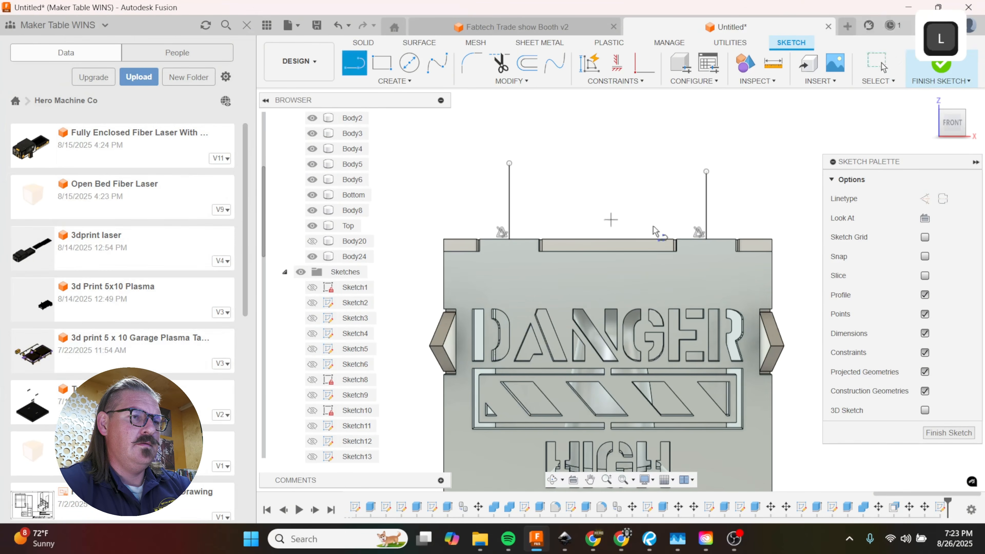
click(679, 240)
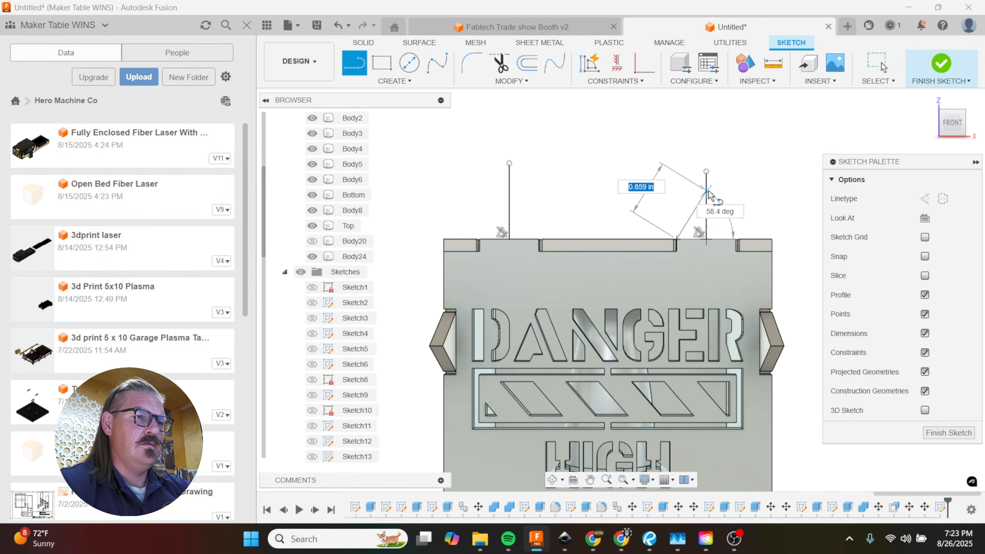
click(706, 172)
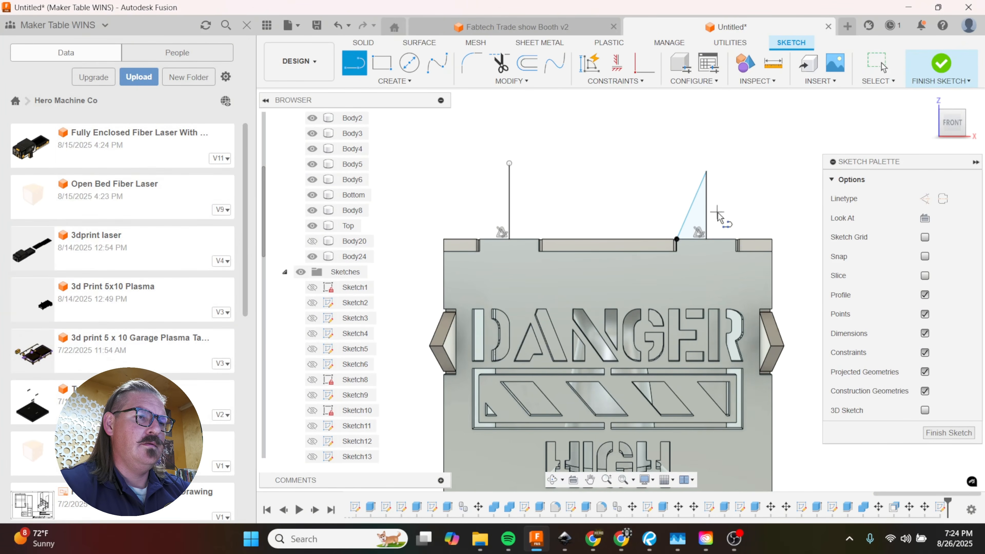
click(736, 242)
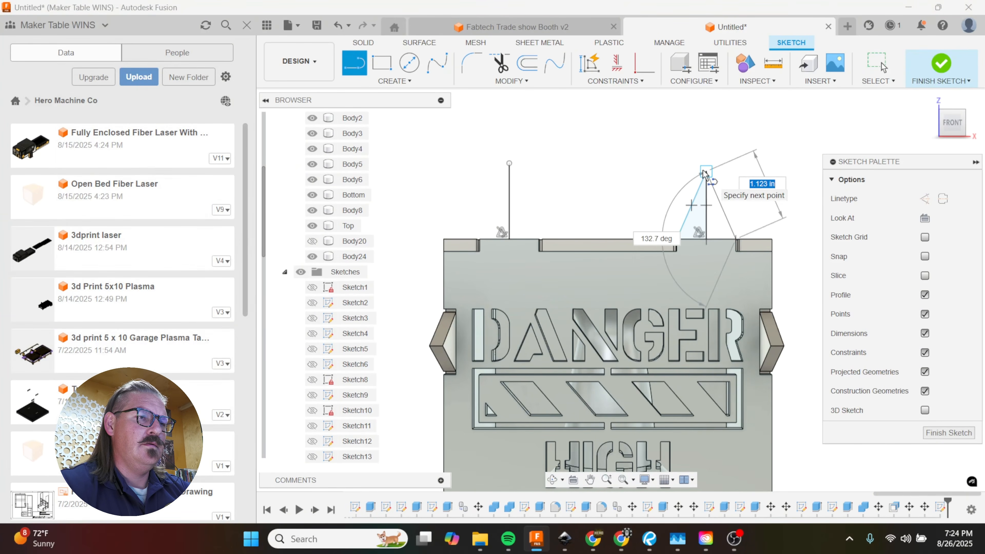
click(538, 243)
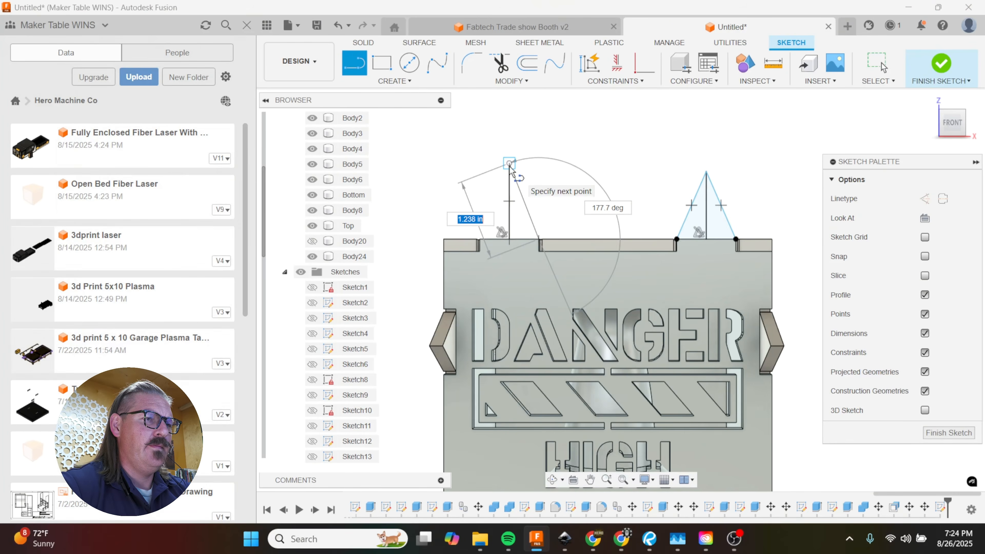
key(Escape)
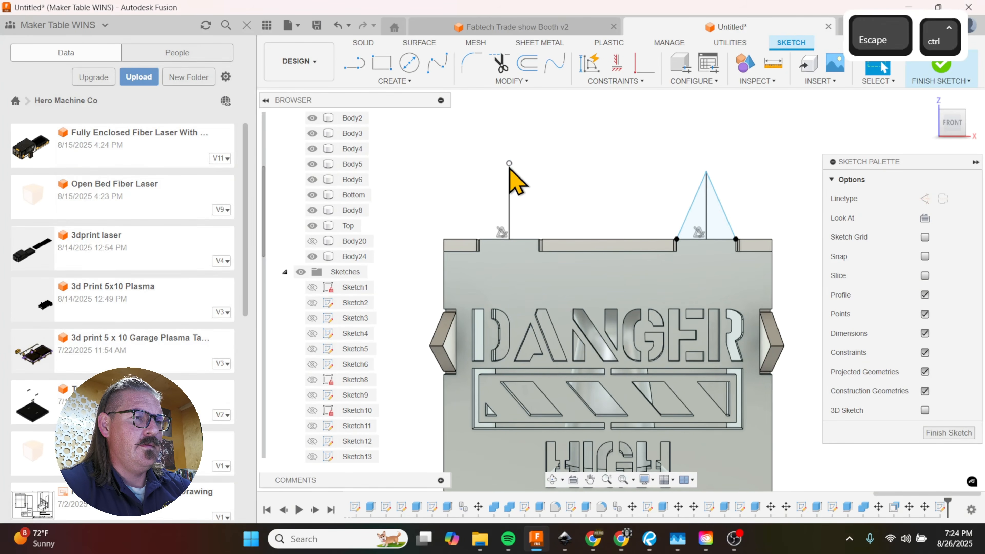
Step: Undo all the spike lines drawn in the front panel sketch
key(ctrl+z)
key(ctrl+z)
key(ctrl+z)
key(ctrl+z)
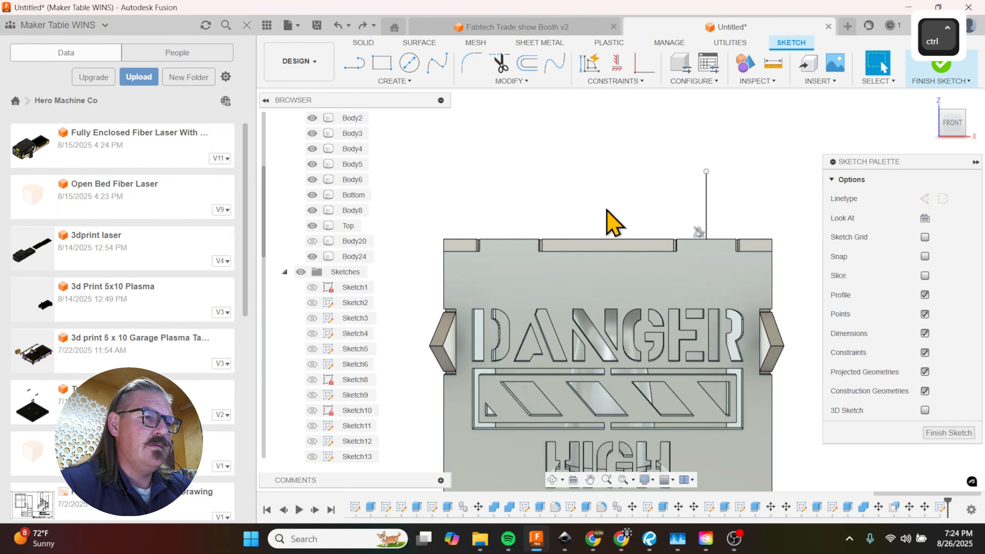
Step: Redraw the vertical guide lines from the top-edge midpoints of both front tabs, nearly twice as tall as before
key(l)
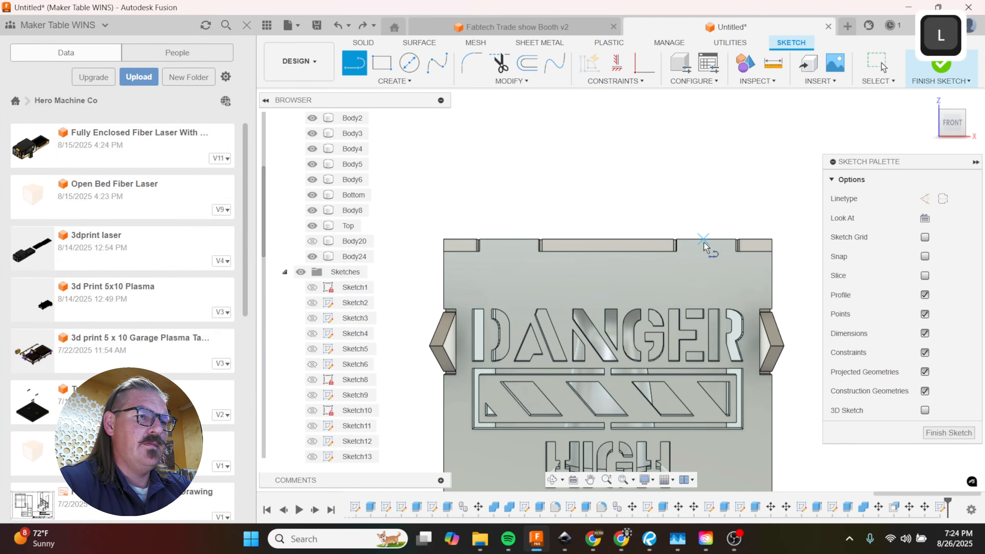
click(704, 242)
click(706, 111)
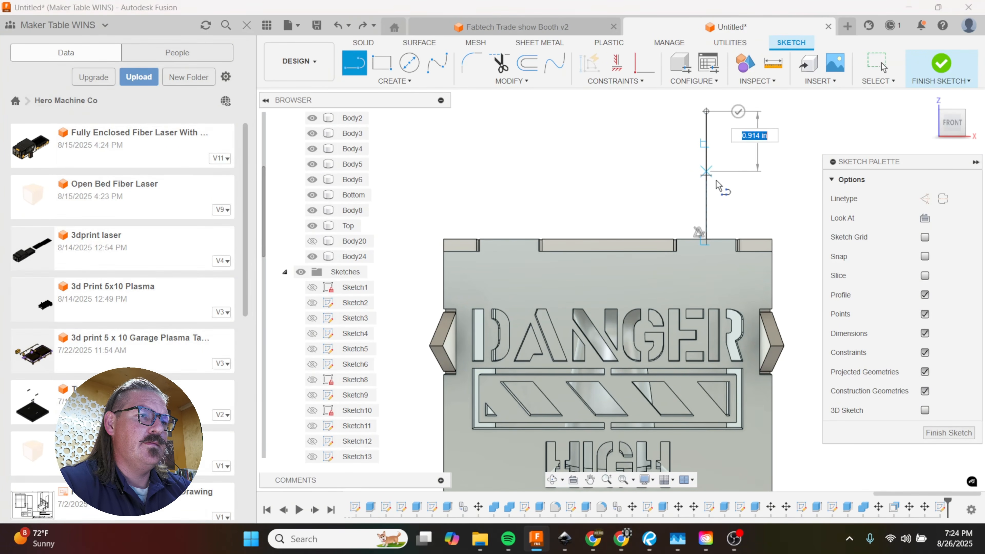
key(Escape)
key(l)
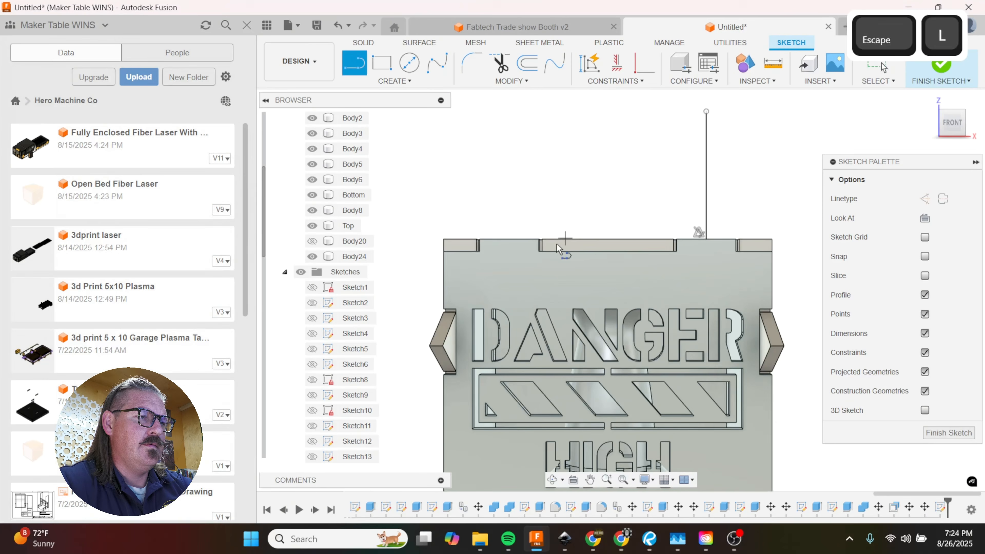
click(509, 240)
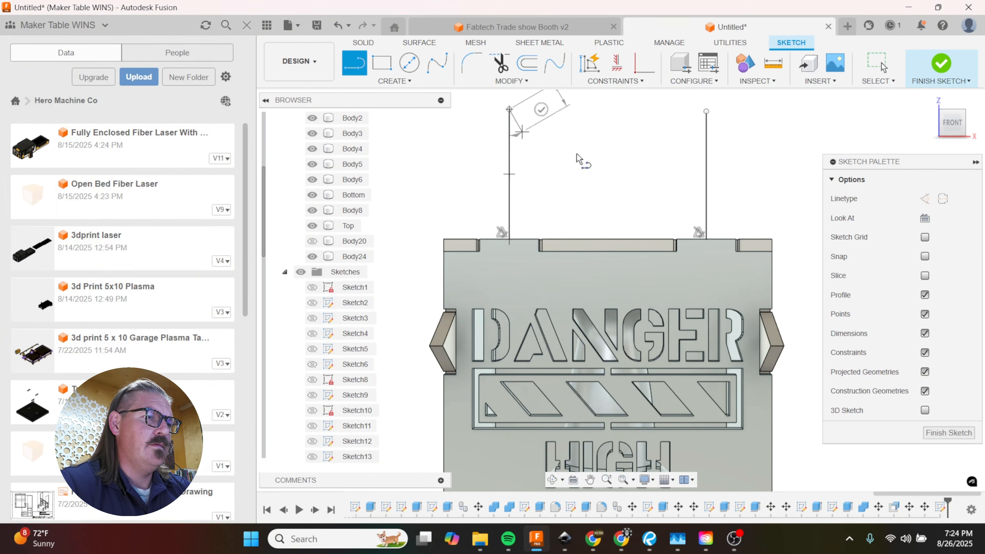
click(509, 109)
key(Escape)
Step: Draw sloping lines from both tabs' corners to the midpoints of their vertical guide lines, closing two triangular spikes
key(l)
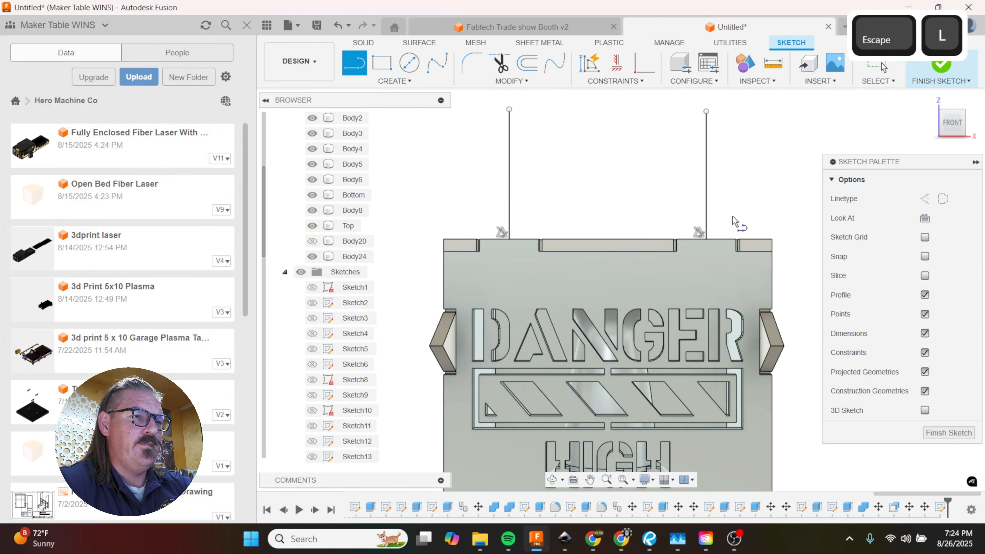
click(736, 243)
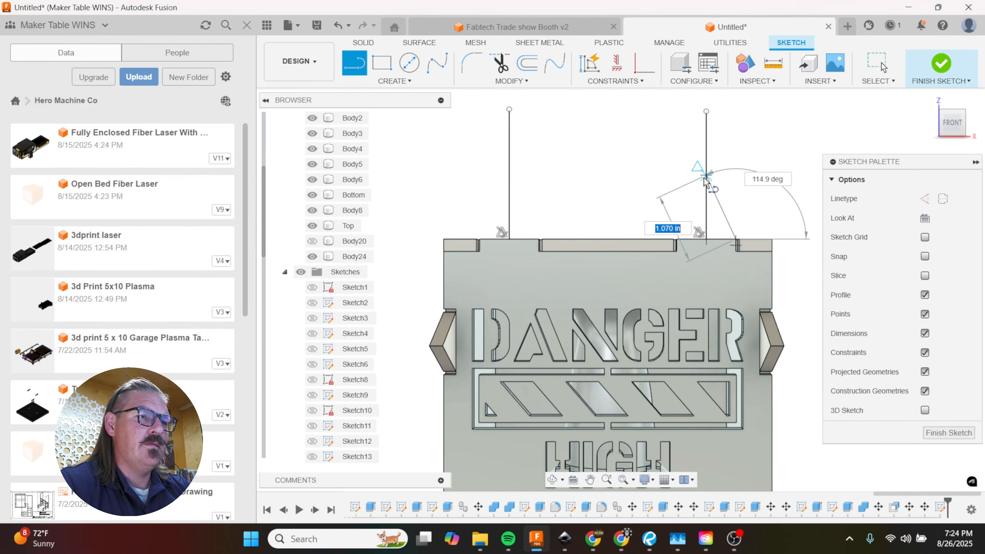
click(677, 244)
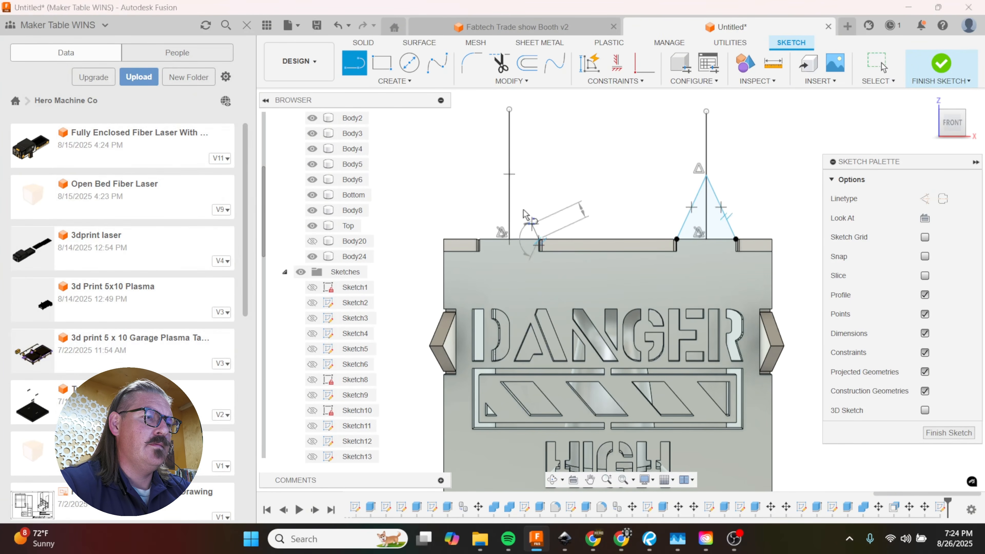
click(482, 240)
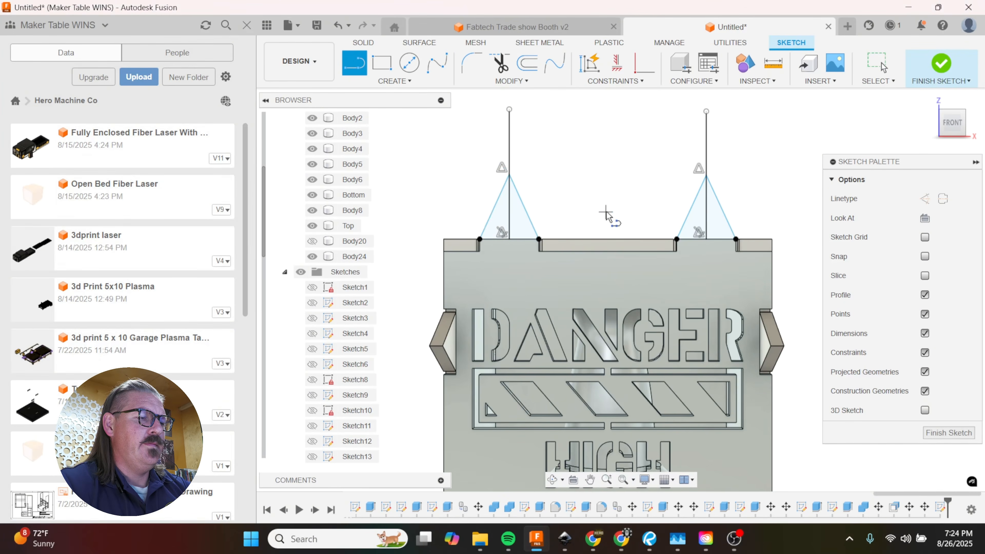
Step: Extrude both triangular spike profiles on the front panel by -0.1875 in and join them to the existing bodies
key(e)
click(467, 159)
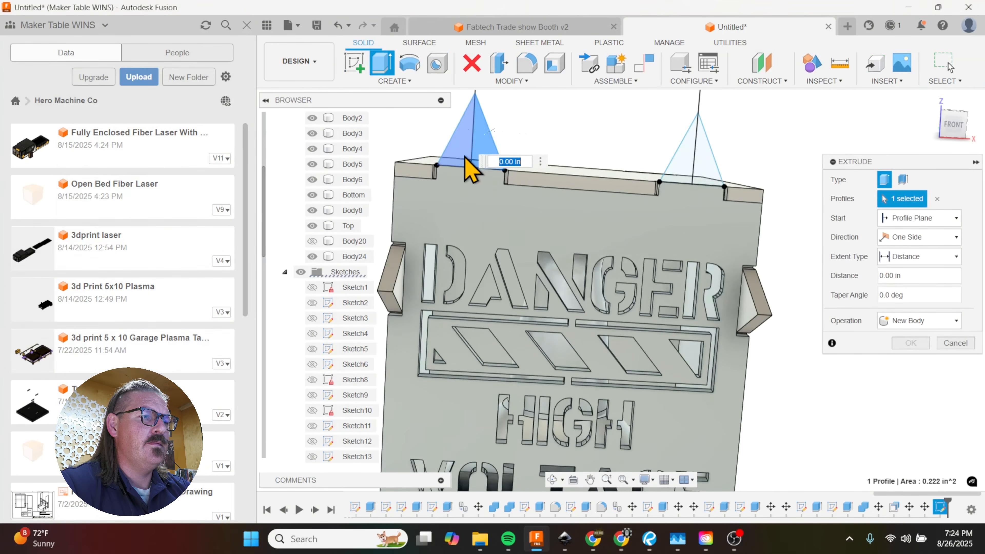
click(672, 162)
click(682, 157)
click(699, 149)
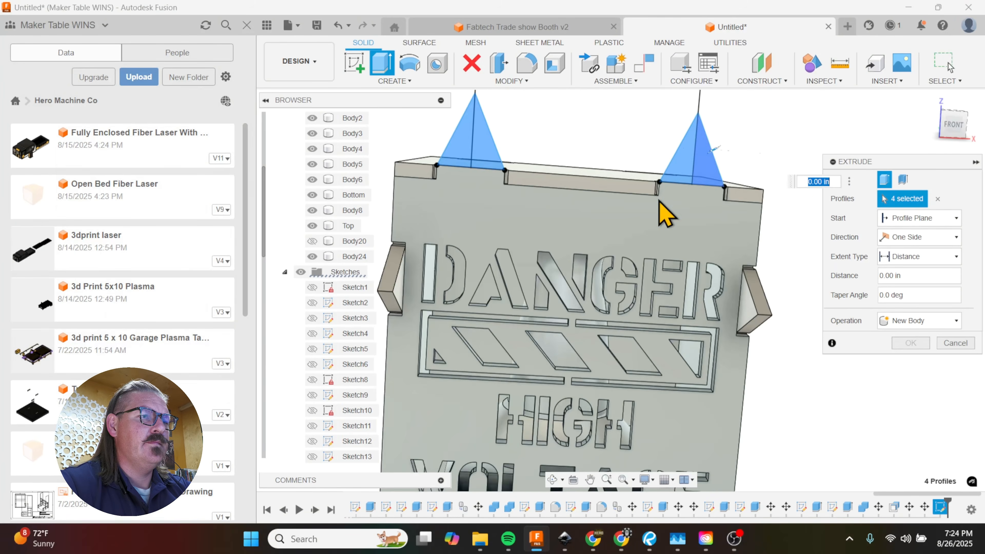
scroll(607, 198, up, 1)
shift+middle_drag(606, 198, 688, 177)
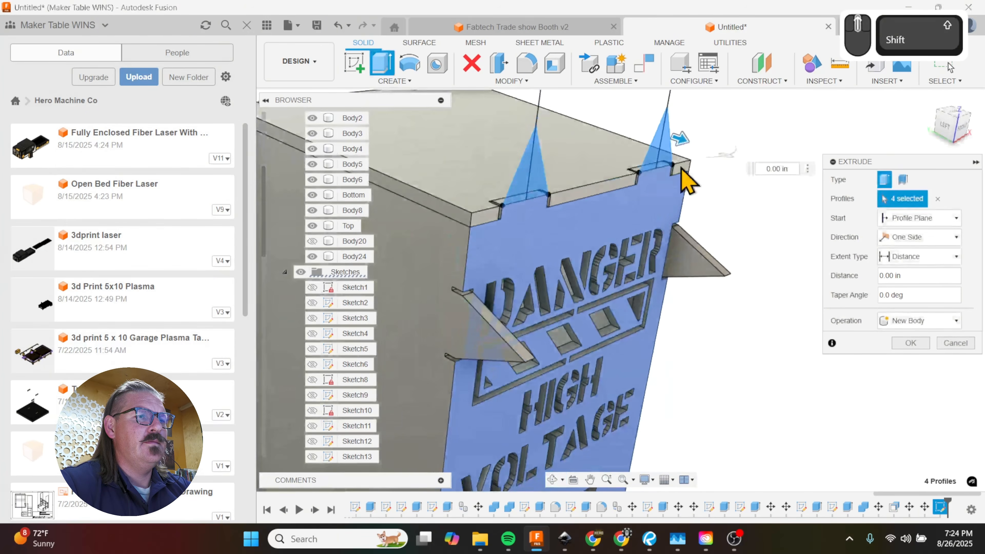
text(-.1875)
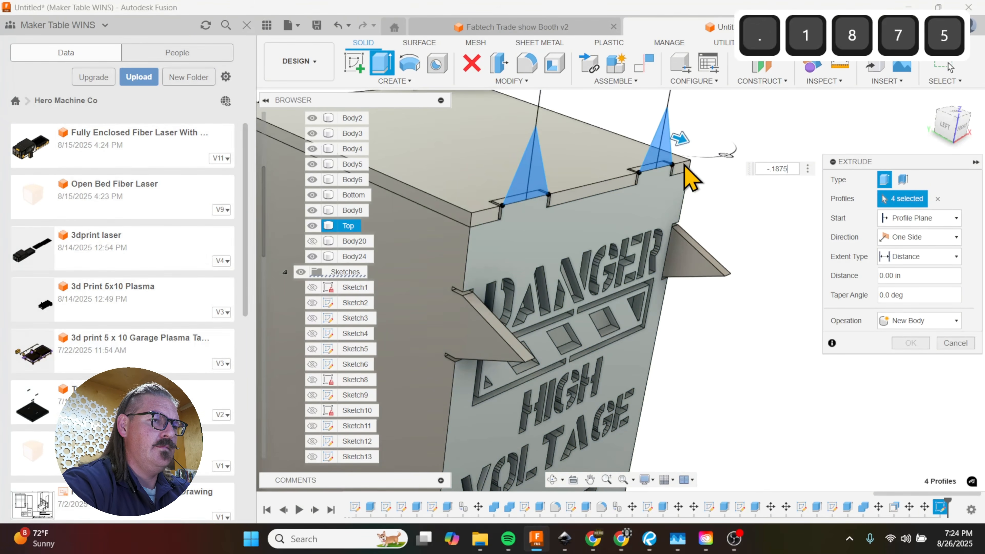
click(919, 321)
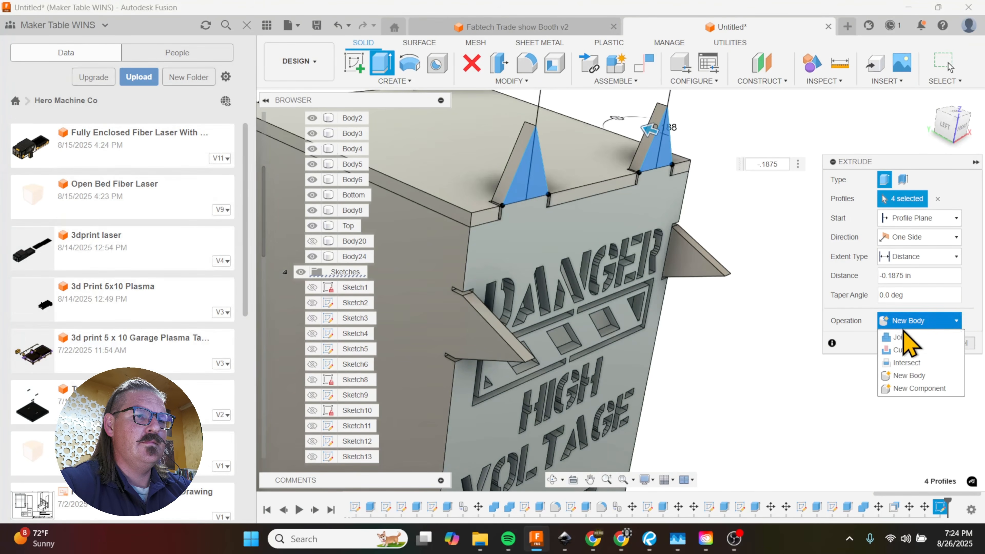
click(906, 348)
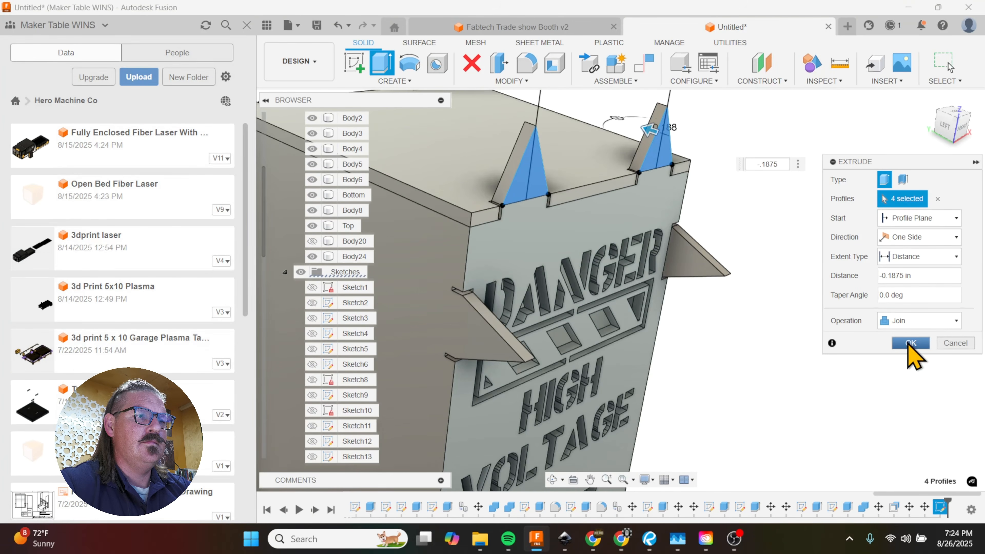
click(910, 343)
Step: Start a sketch on the back panel's outer face and project the two front spike faces onto it
shift+middle_drag(645, 308, 670, 326)
scroll(680, 328, up, 3)
scroll(479, 320, down, 2)
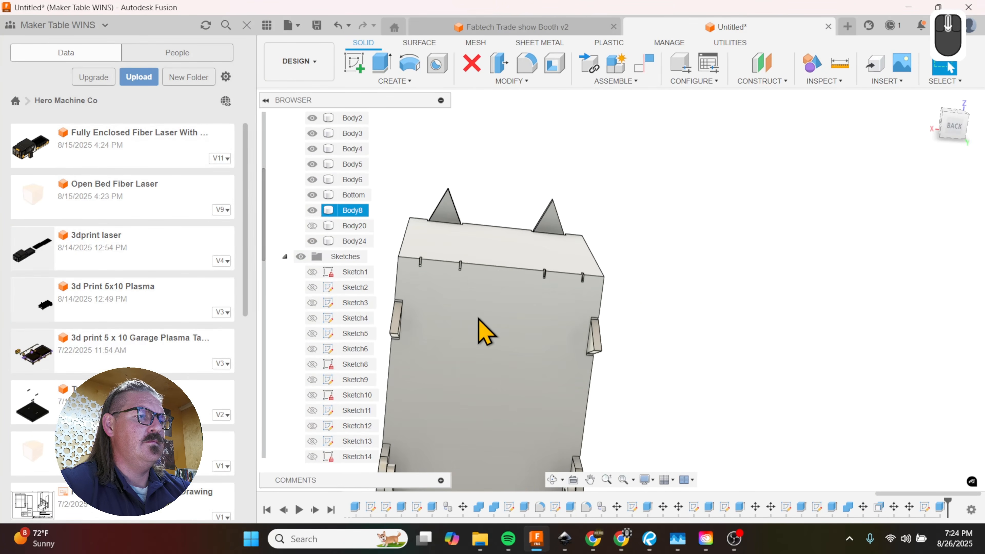
click(478, 319)
key(p)
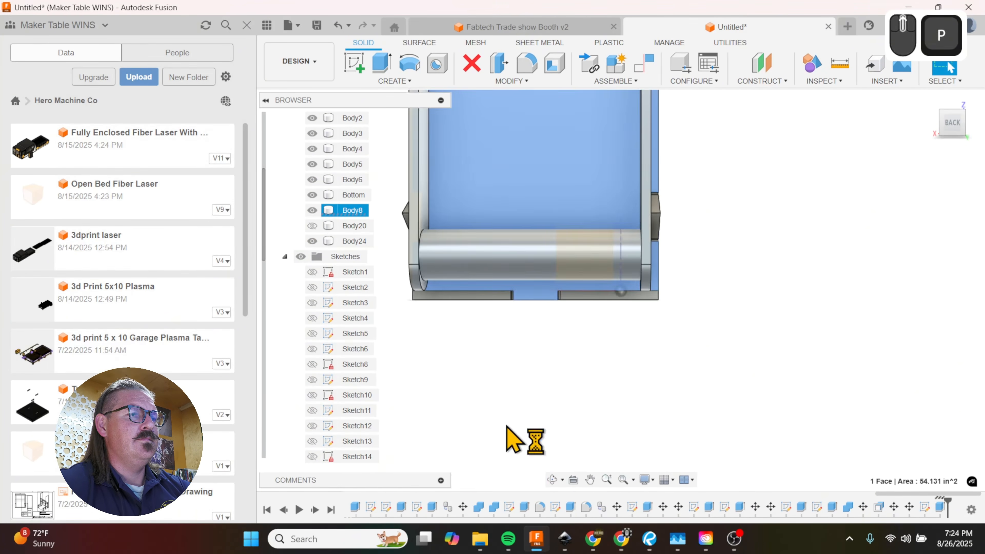
scroll(547, 278, down, 4)
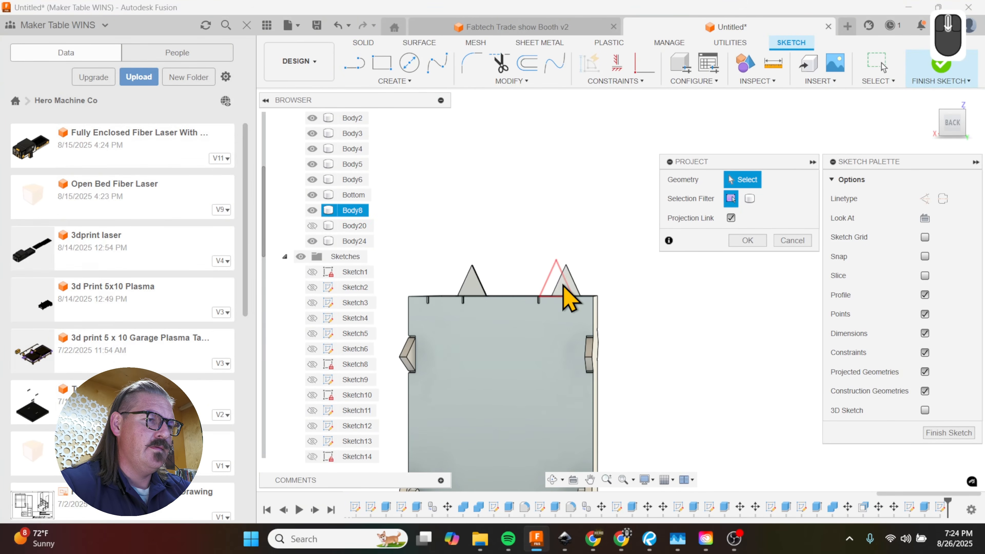
click(569, 300)
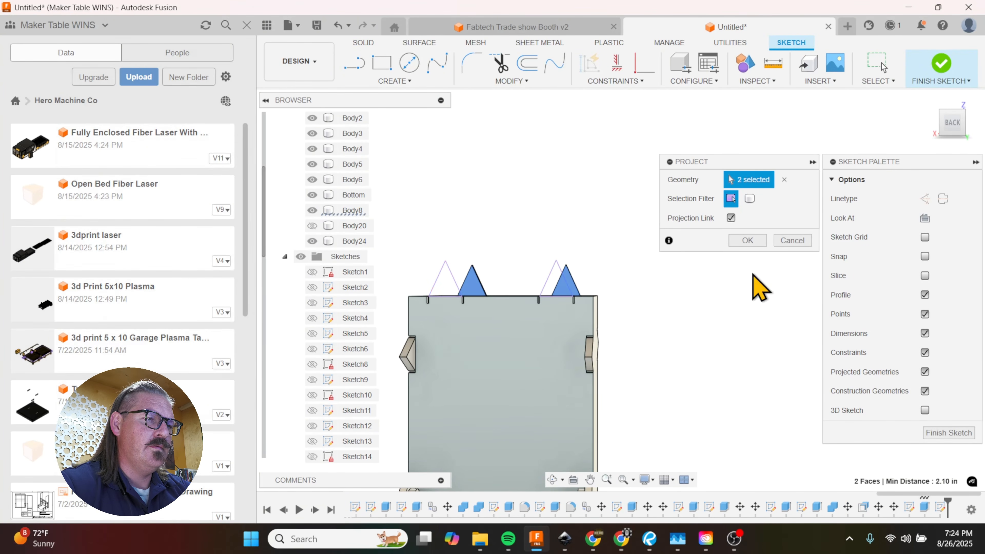
Step: Extrude the two projected spike profiles on the back panel by -0.1875 in with the Join operation
key(e)
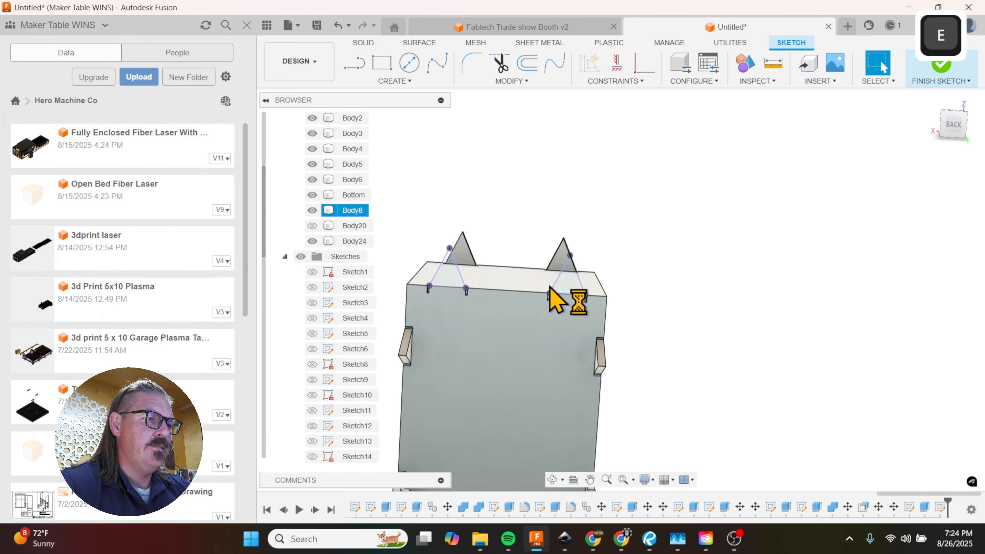
click(567, 268)
click(443, 252)
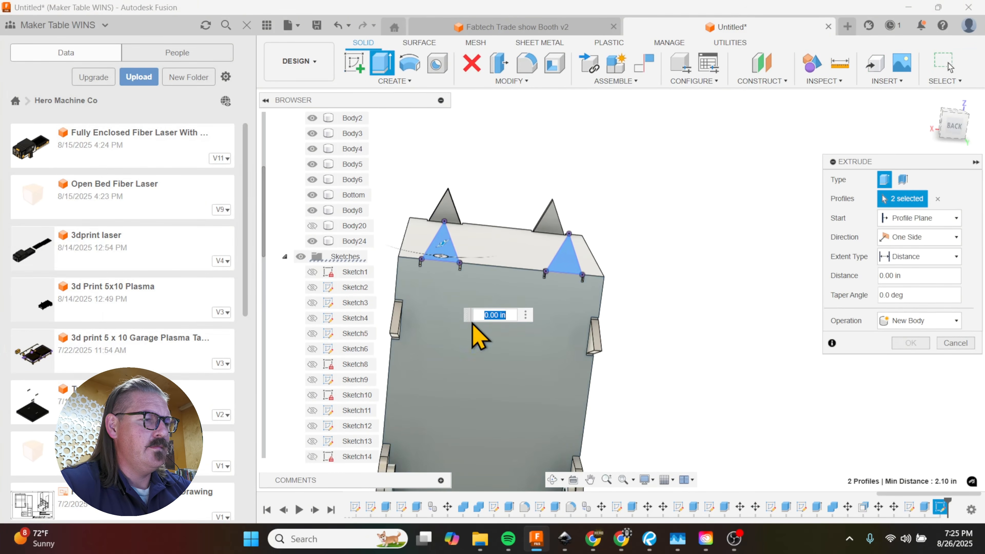
shift+middle_drag(442, 244, 546, 352)
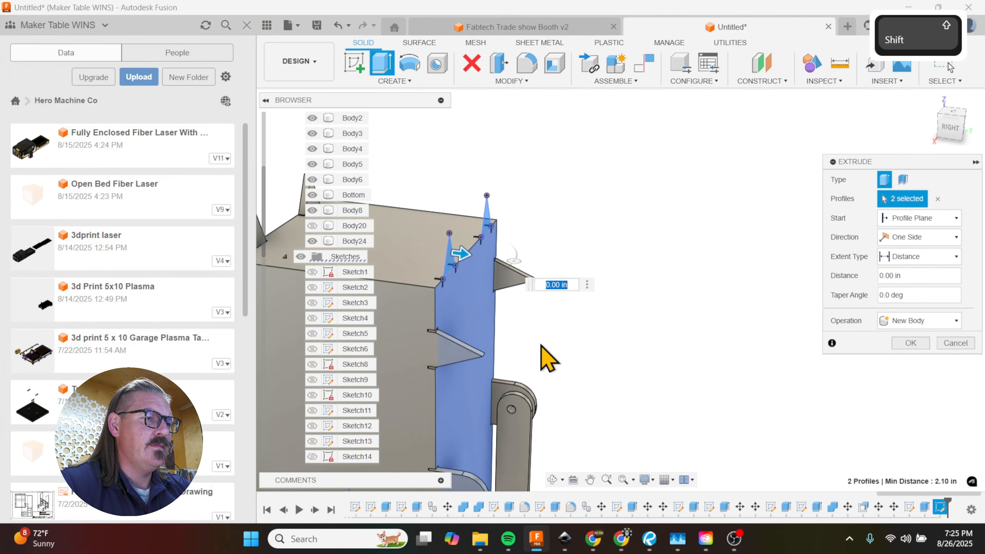
shift+middle_drag(462, 286, 410, 277)
mouse_move(455, 315)
shift+middle_down()
mouse_move(440, 301)
mouse_move(454, 307)
shift+middle_up()
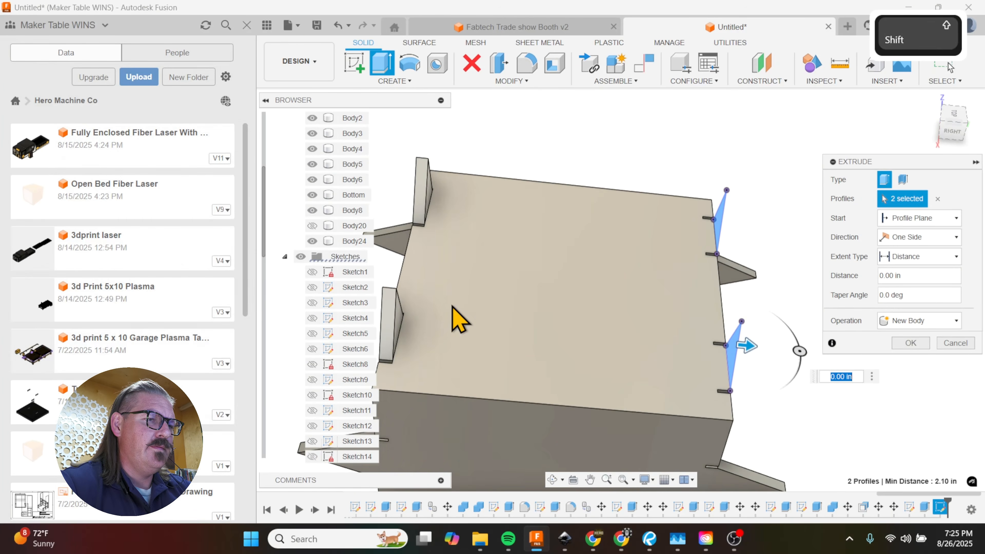
text(-.1875)
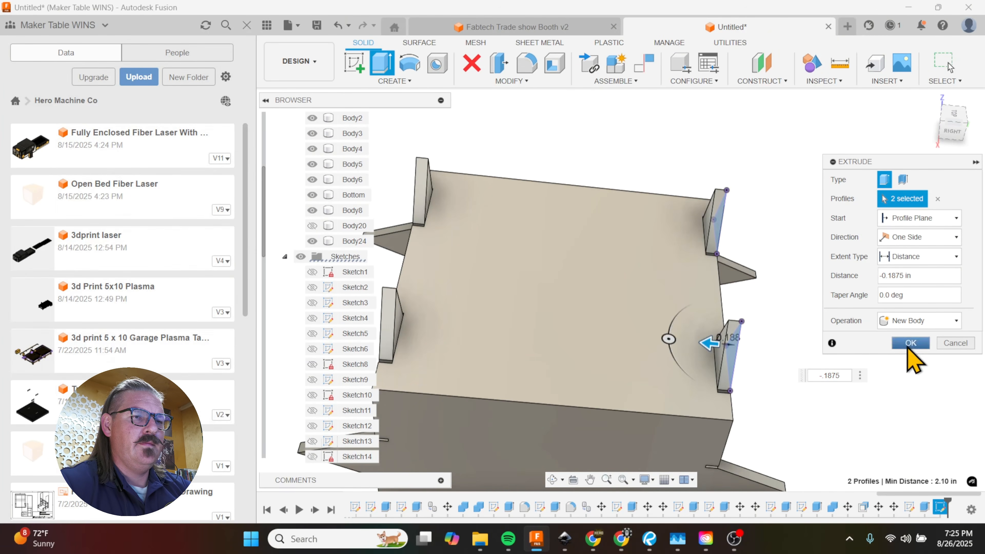
click(931, 321)
click(902, 340)
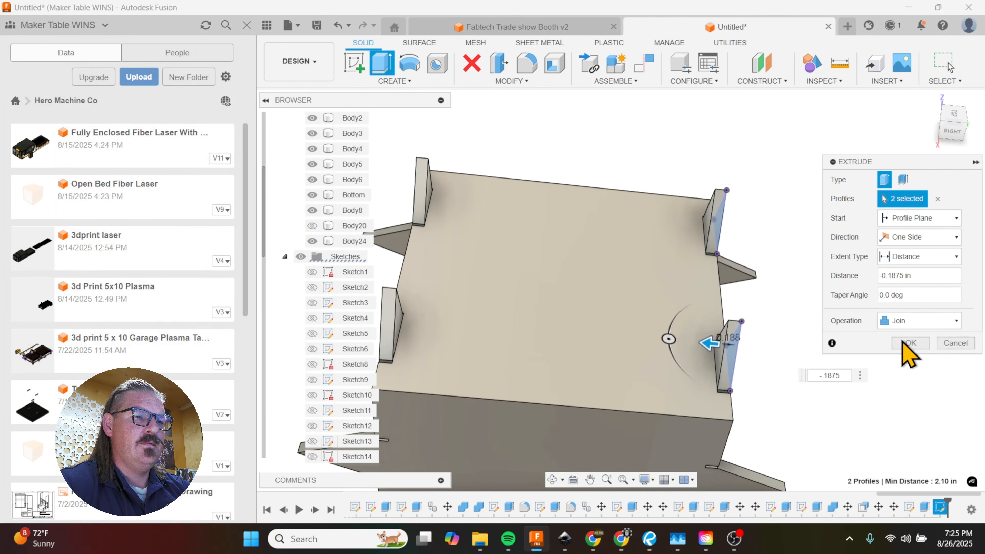
click(908, 343)
Step: Examine the box with its front and back top spikes from several sides
shift+middle_drag(770, 345, 741, 317)
scroll(445, 329, down, 3)
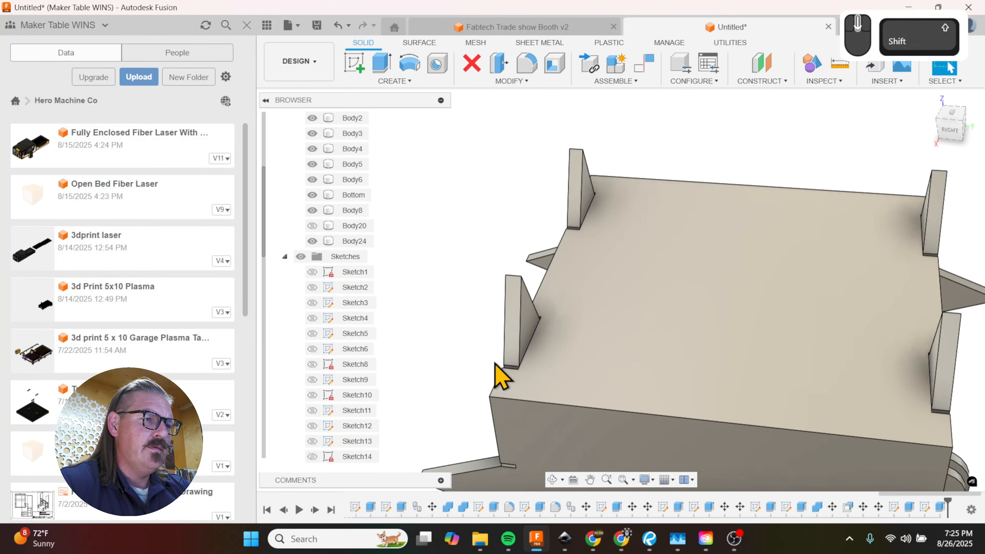
shift+middle_drag(516, 362, 589, 342)
scroll(584, 330, up, 7)
scroll(620, 380, up, 2)
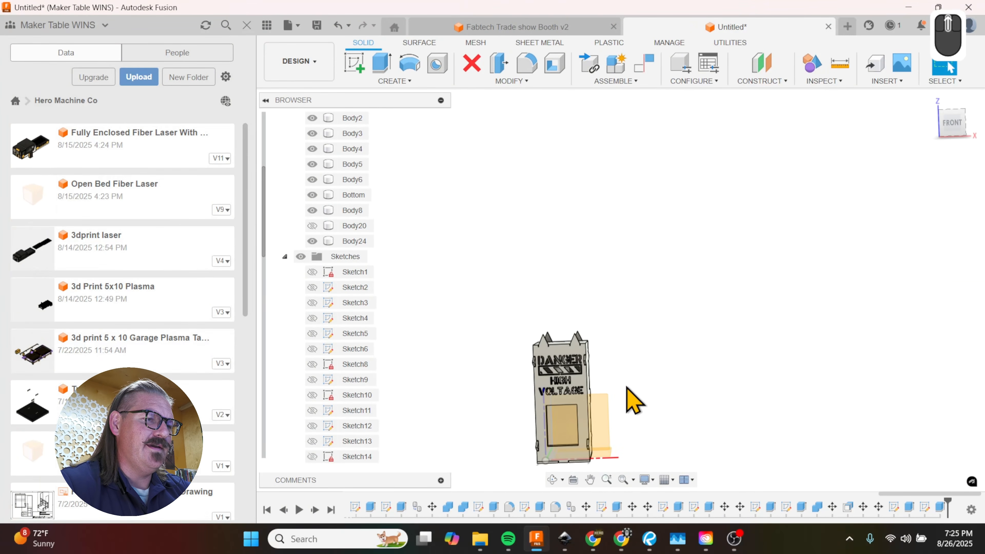
scroll(624, 394, down, 3)
shift+middle_drag(622, 397, 682, 409)
scroll(569, 290, up, 3)
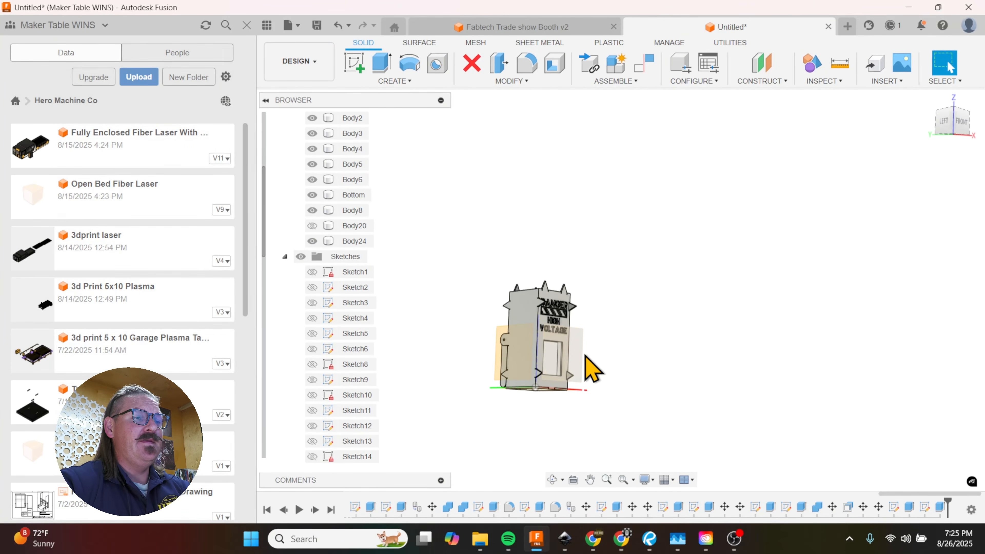
scroll(593, 369, down, 3)
Step: Start a sketch on the left side panel and project the front window opening's inner side face onto it
shift+middle_drag(595, 334, 636, 362)
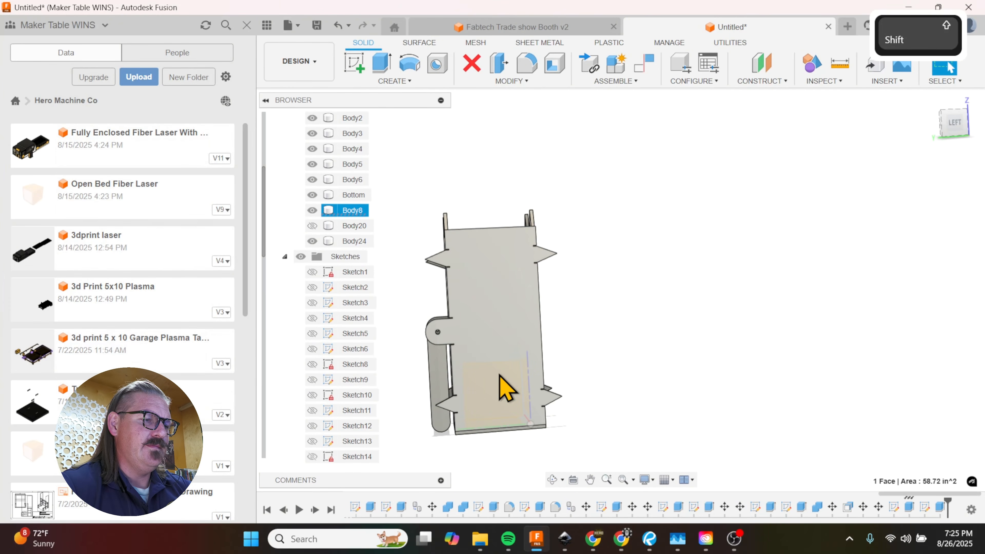
key(p)
scroll(528, 439, down, 2)
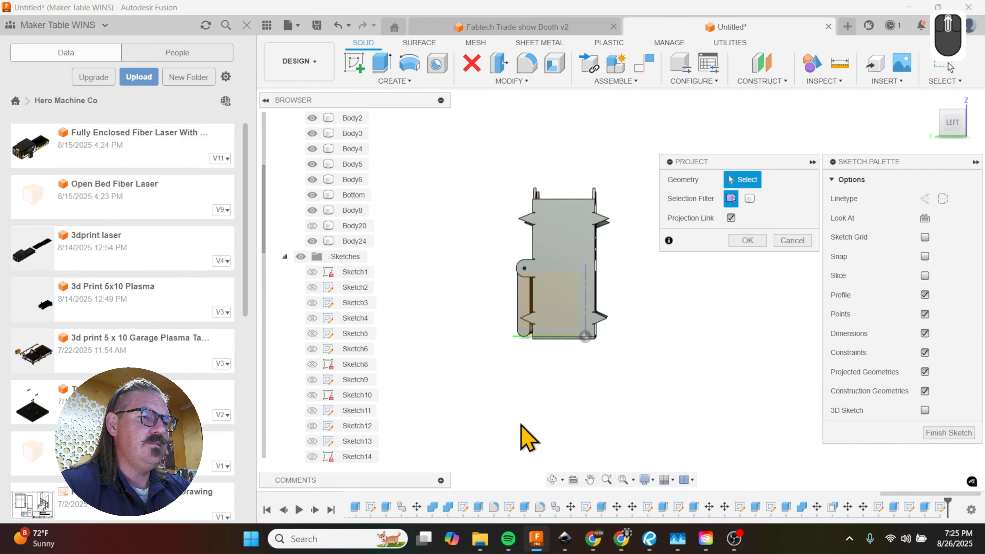
scroll(590, 341, up, 5)
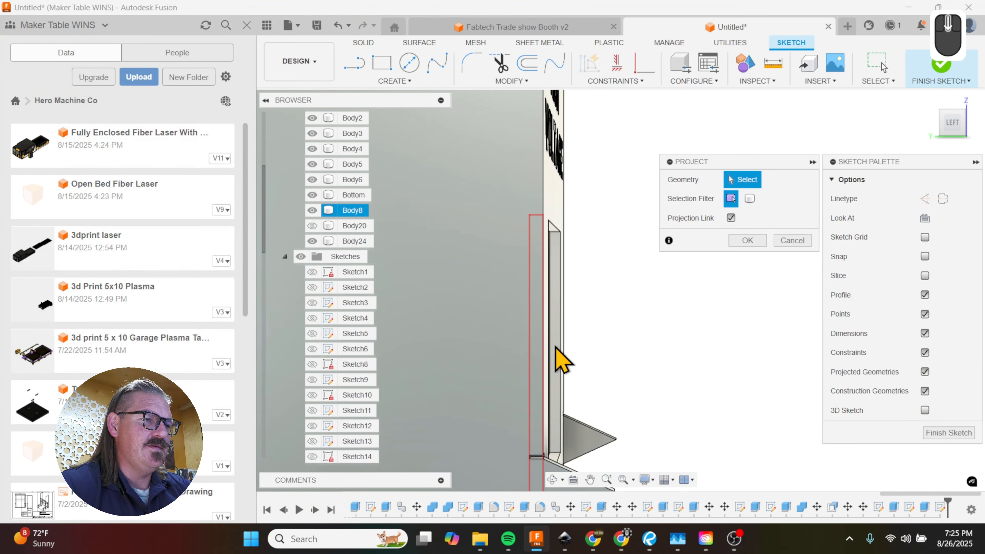
click(562, 361)
scroll(582, 365, down, 4)
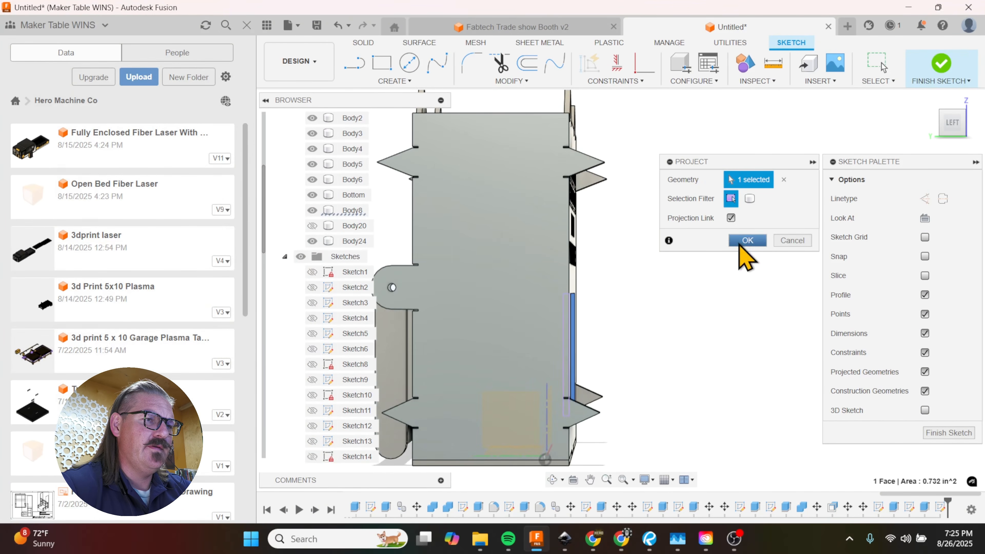
click(747, 241)
Step: Draw a rectangle about 4.63 by 3.9 in on the side panel, from the projected window edge's upper corner toward the back
shift+middle_drag(603, 335, 606, 339)
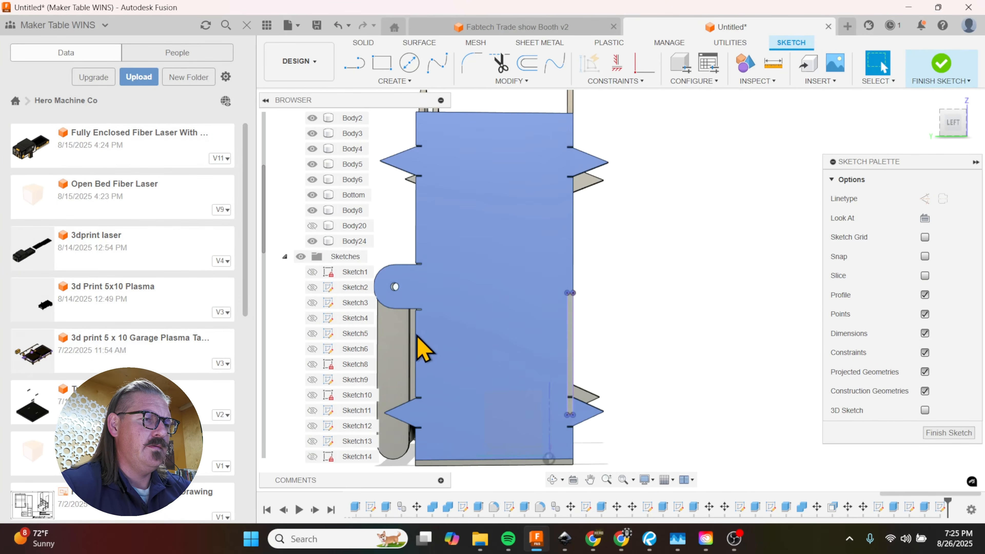
scroll(421, 349, up, 2)
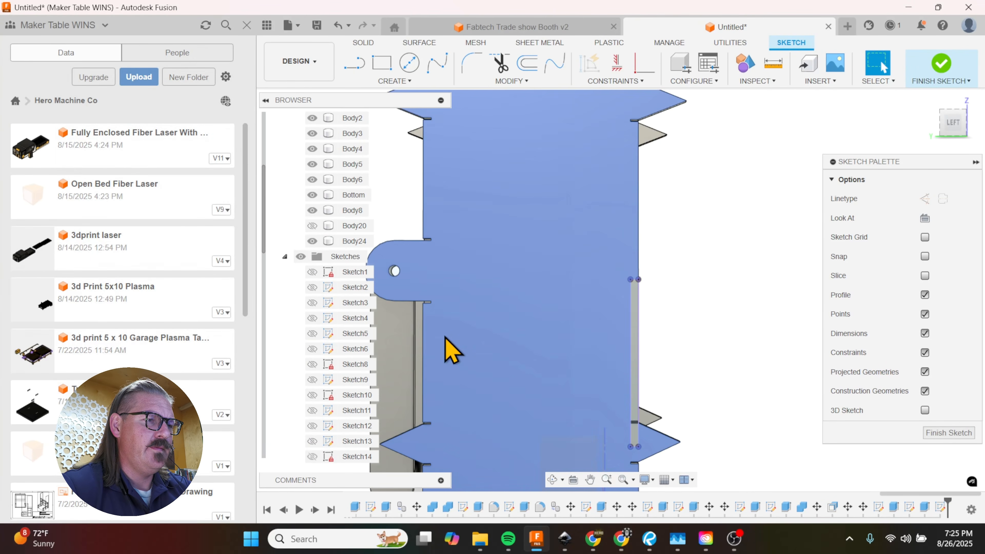
key(r)
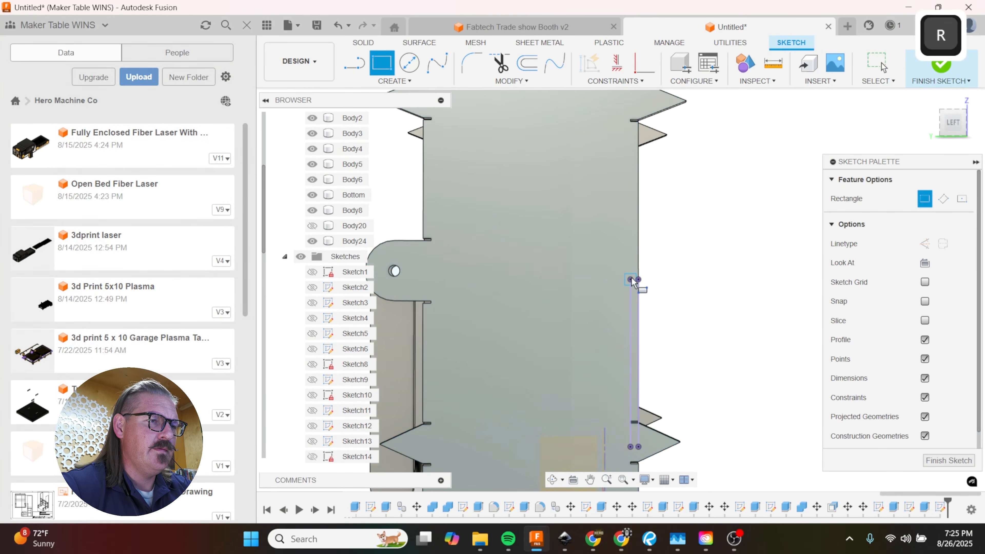
click(631, 279)
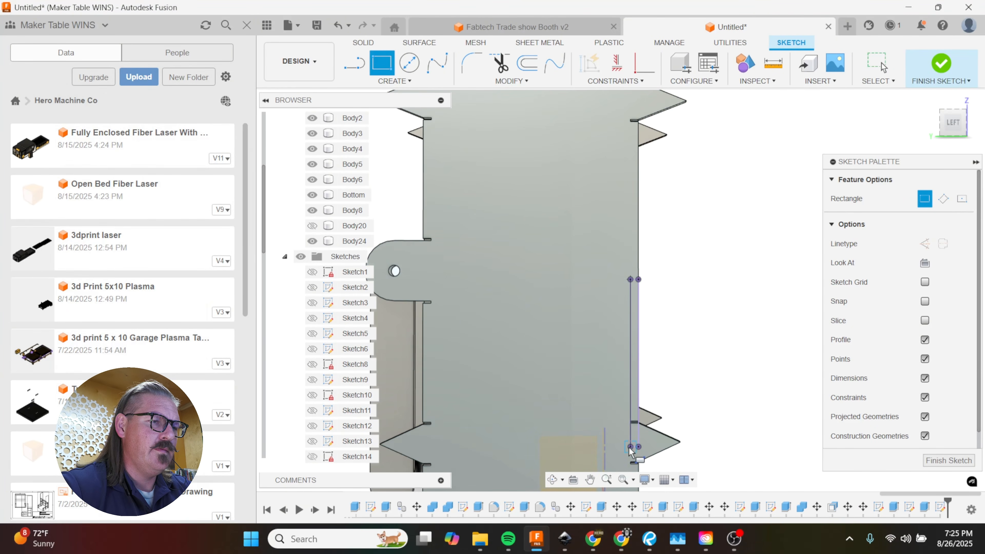
click(432, 451)
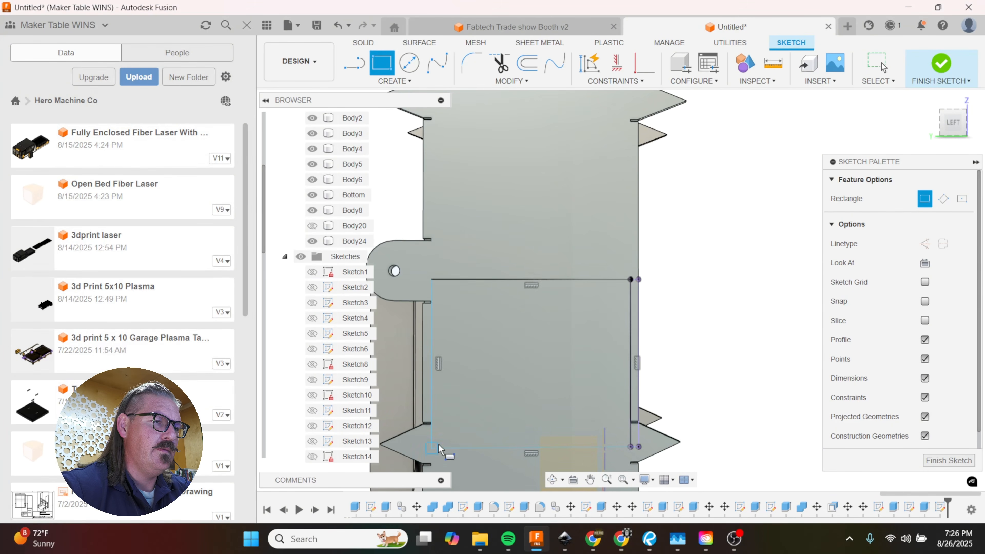
scroll(507, 365, down, 3)
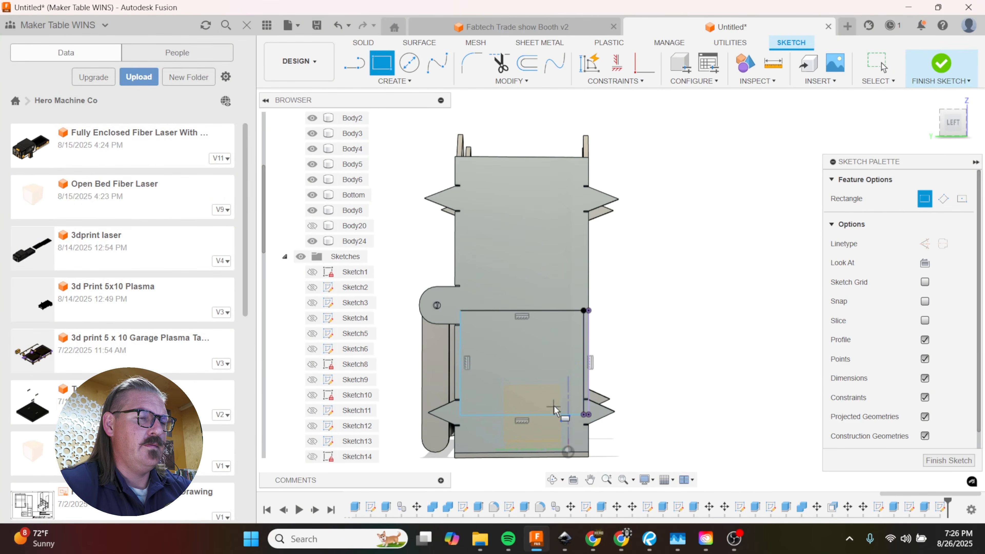
shift+middle_drag(651, 363, 620, 386)
scroll(580, 388, up, 2)
key(Escape)
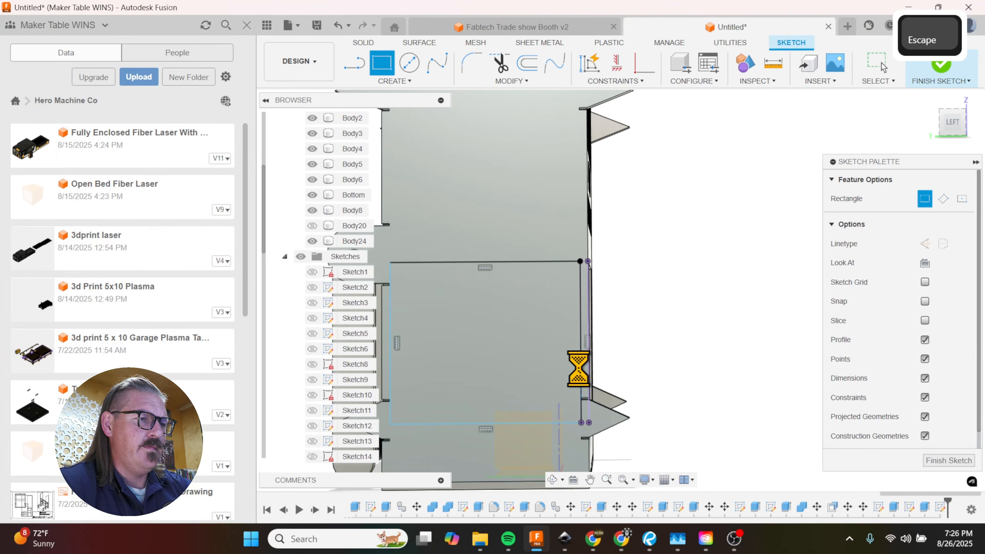
Step: Offset only the rectangle's front vertical line 0.25 in toward the inside of the rectangle
click(581, 354)
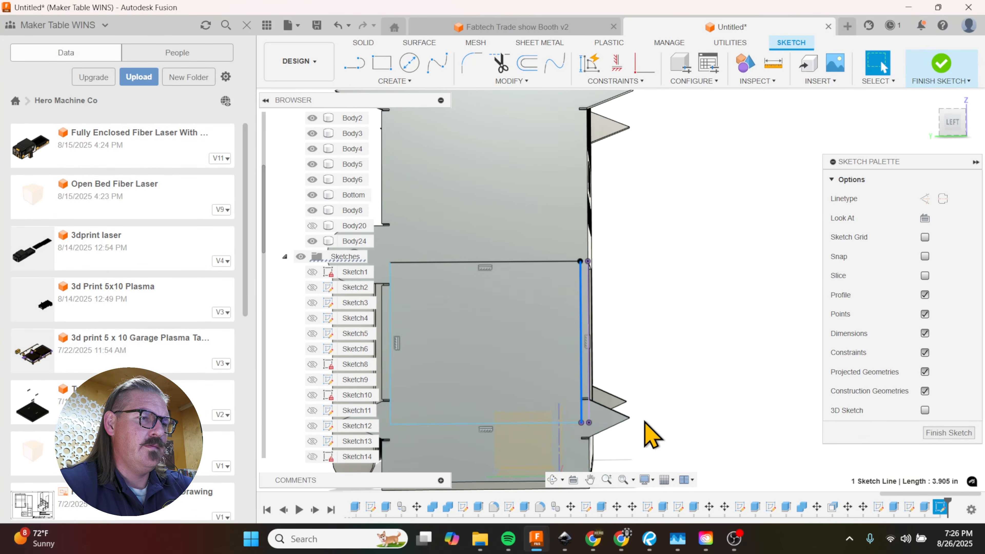
key(o)
drag(594, 356, 584, 358)
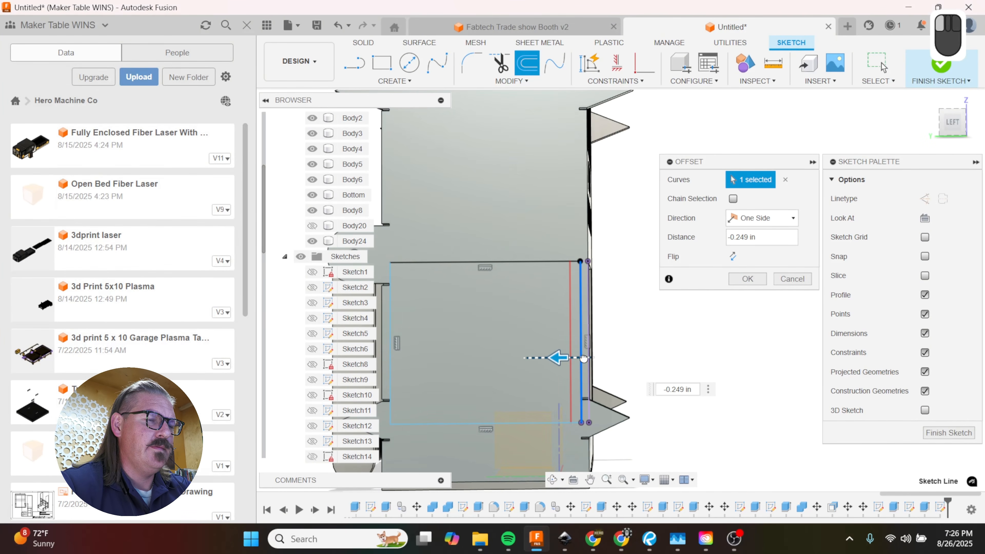
text(-.25)
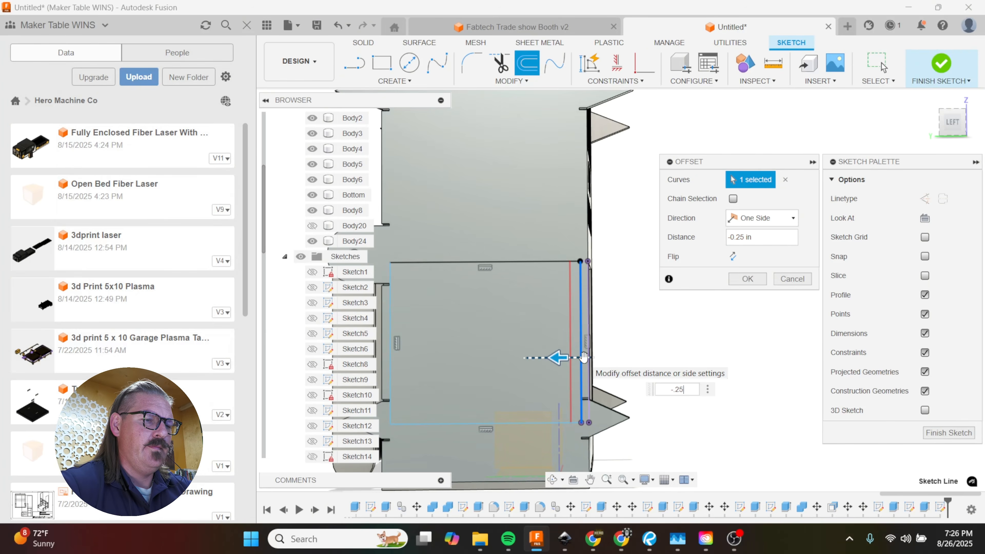
key(Return)
Step: Draw a separate line over the rectangle's back vertical edge, from its upper corner to its lower corner
key(o)
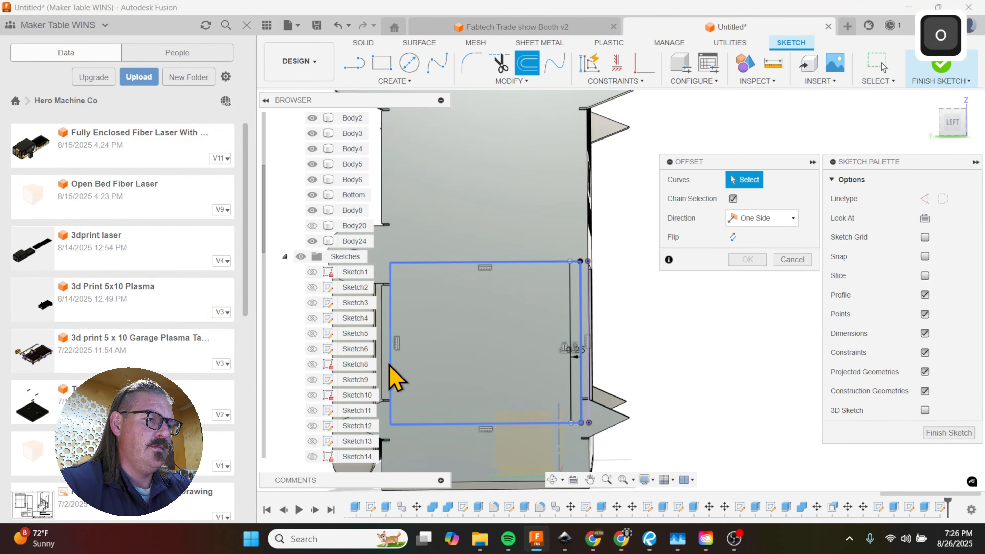
click(391, 371)
click(390, 366)
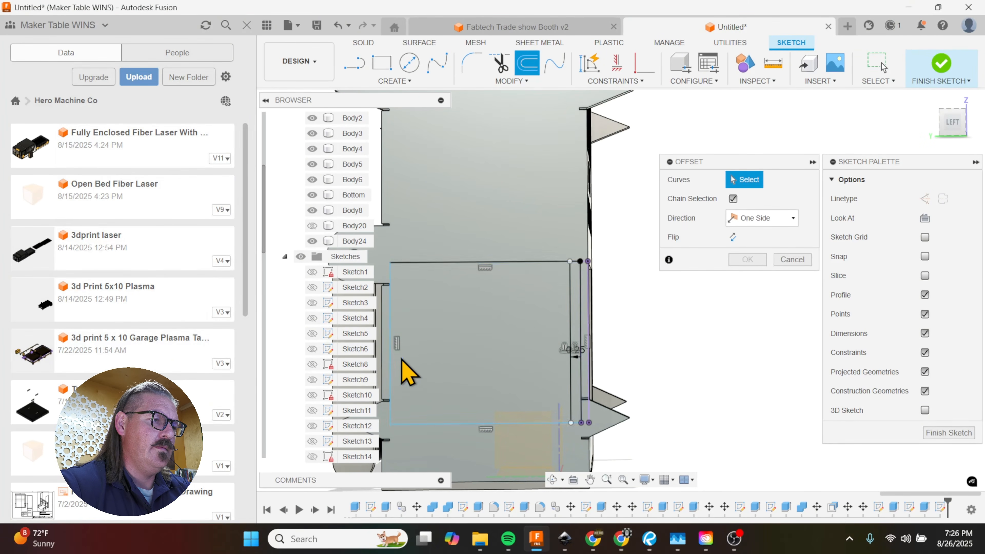
key(l)
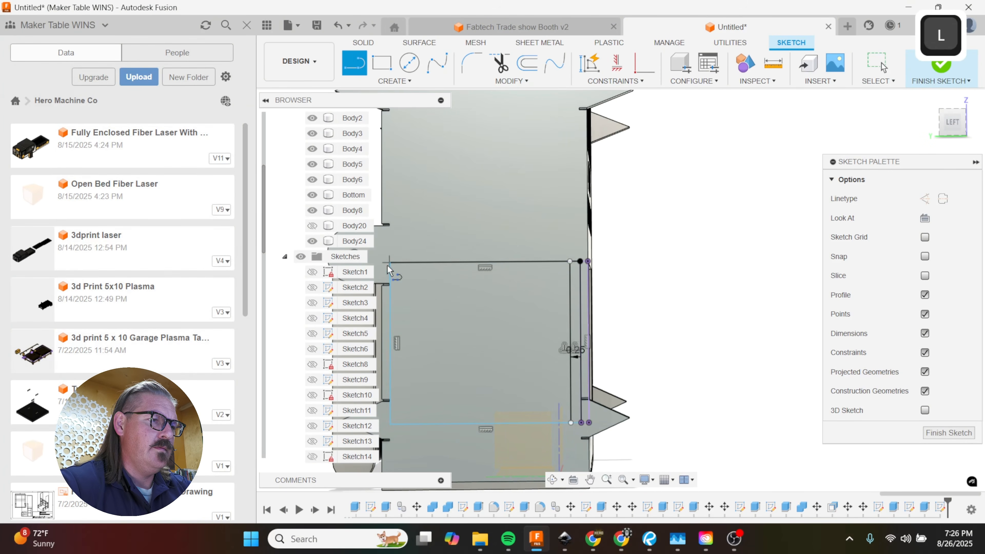
click(390, 262)
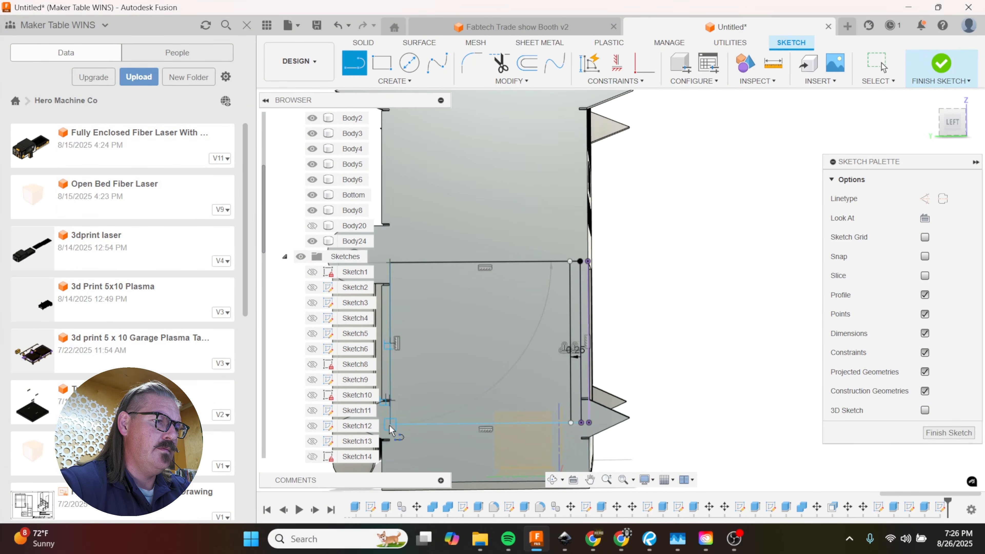
Step: Offset the new back vertical line 0.25 in toward the inside of the rectangle
key(o)
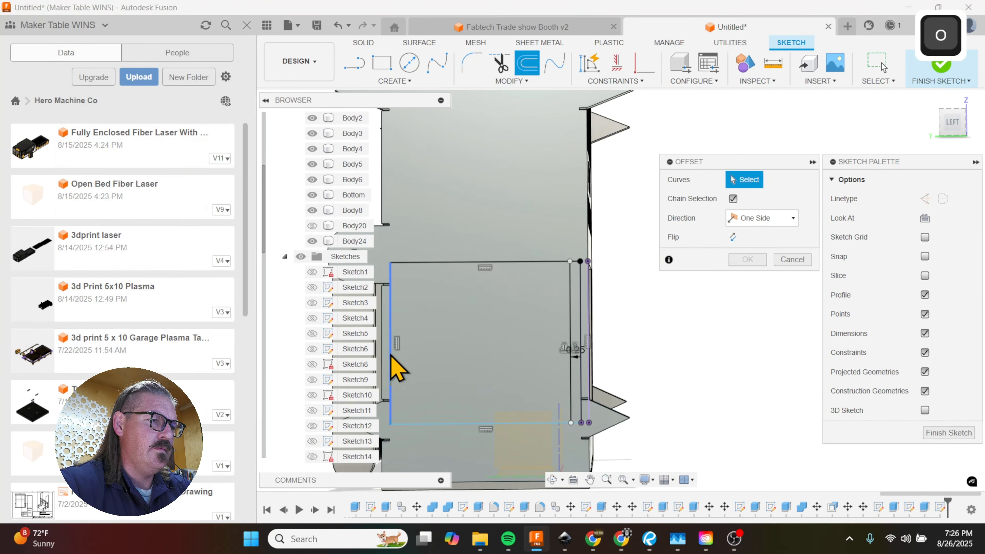
click(391, 362)
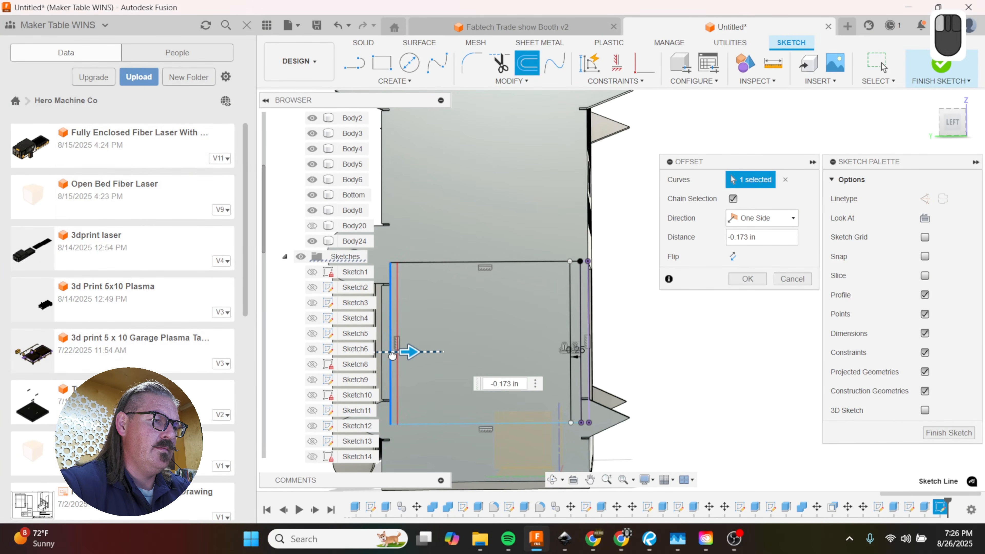
text(-.25)
key(Return)
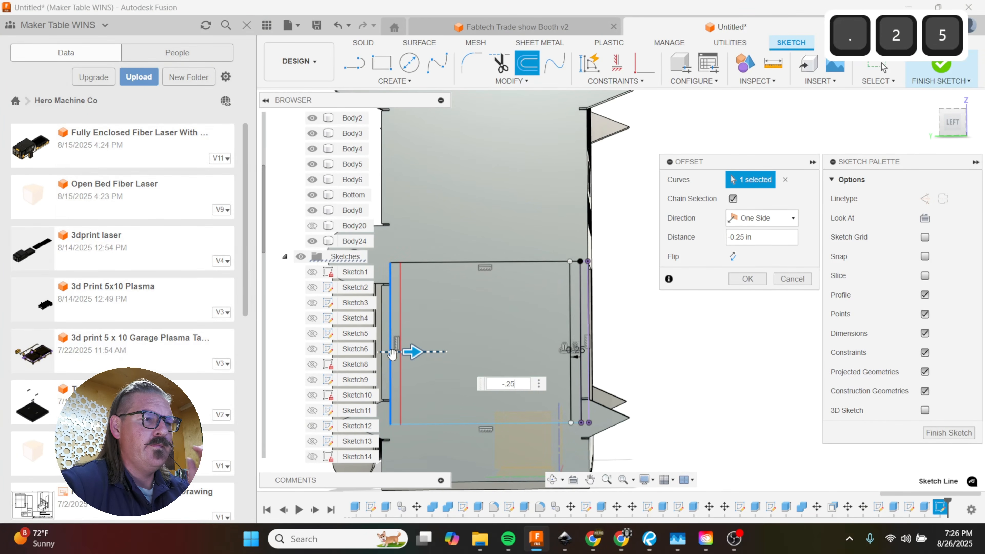
click(744, 281)
scroll(679, 349, down, 2)
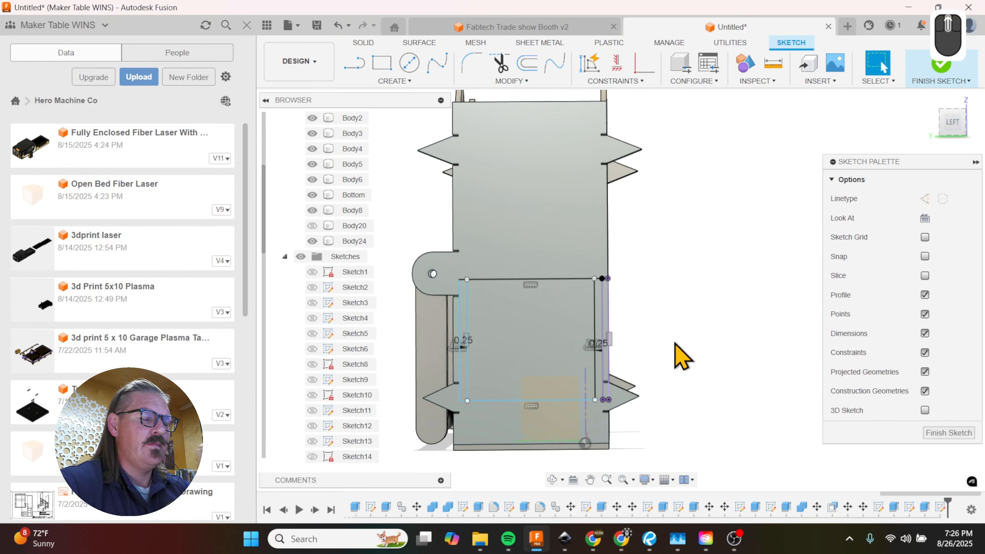
Step: Hide Body6 and Body2, which are visible through the front window opening
shift+middle_drag(678, 323, 561, 370)
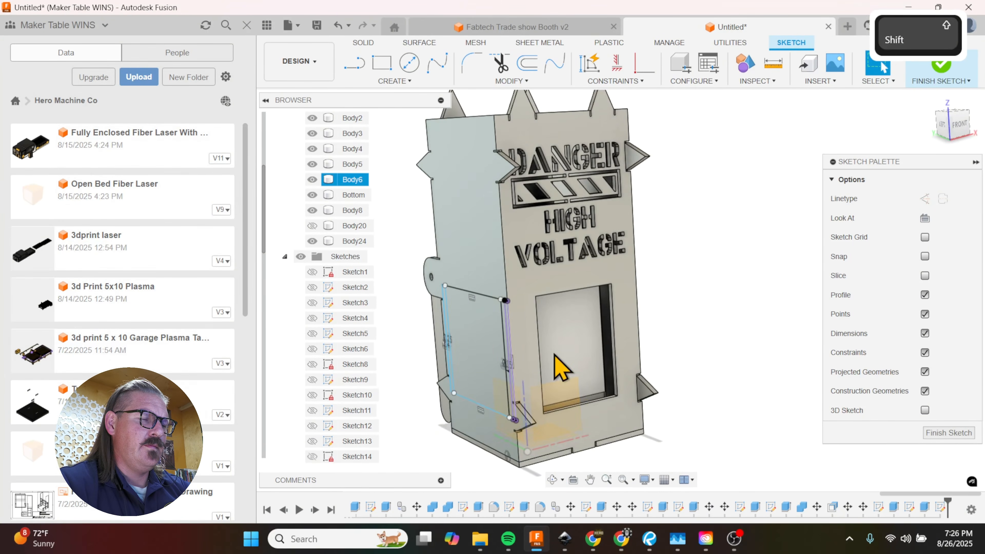
shift+click(559, 368)
key(v)
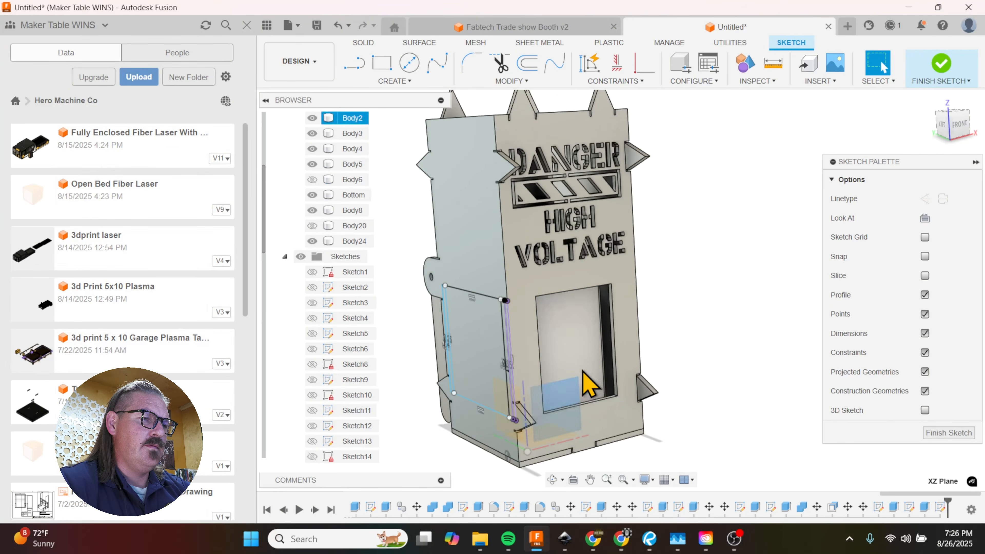
click(590, 371)
key(v)
Step: Extrude the inner window profile on the side panel 10 in inward through the box as a cut
shift+middle_drag(682, 362, 730, 360)
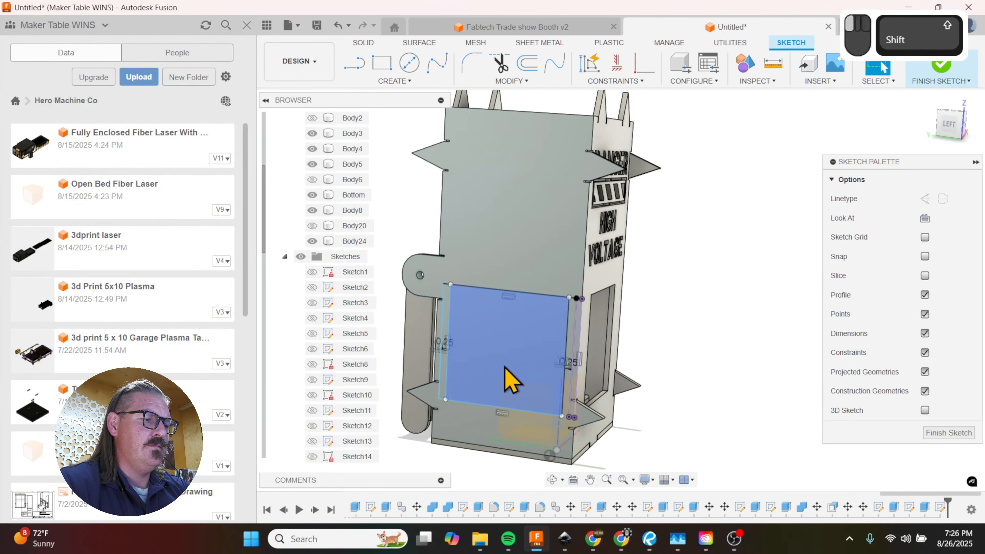
click(504, 366)
key(e)
shift+middle_drag(508, 387, 493, 398)
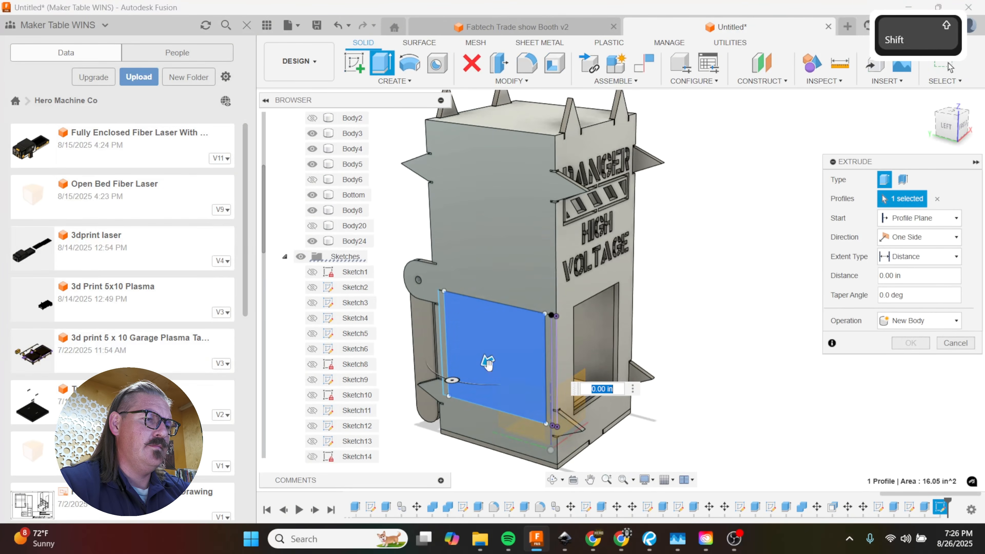
drag(534, 349, 668, 305)
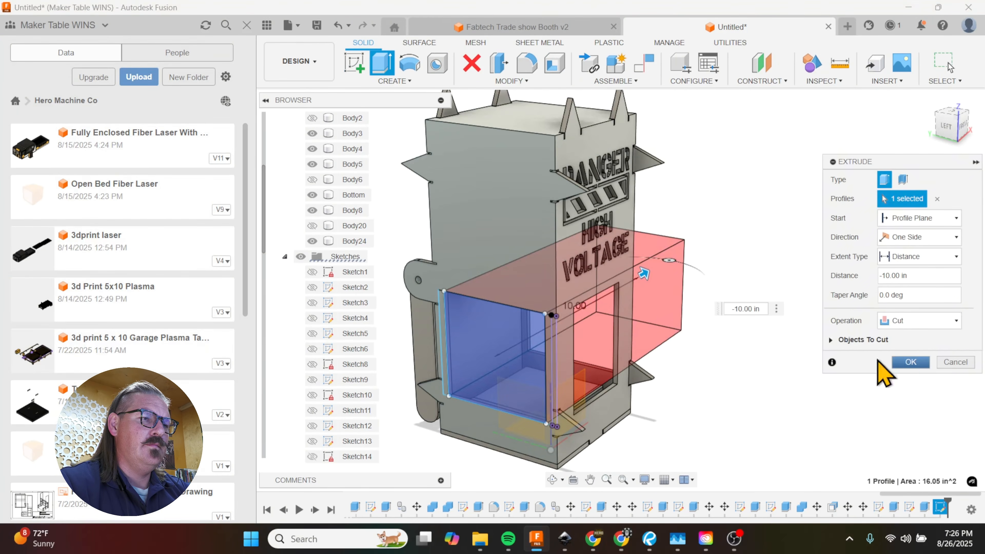
click(910, 362)
Step: Show Body2 again and inspect the box with its new side window from the front and the side
mouse_move(704, 330)
shift+middle_down()
mouse_move(695, 335)
mouse_move(699, 322)
mouse_move(651, 322)
mouse_move(717, 325)
mouse_move(687, 330)
shift+middle_up()
scroll(328, 323, up, 3)
click(315, 169)
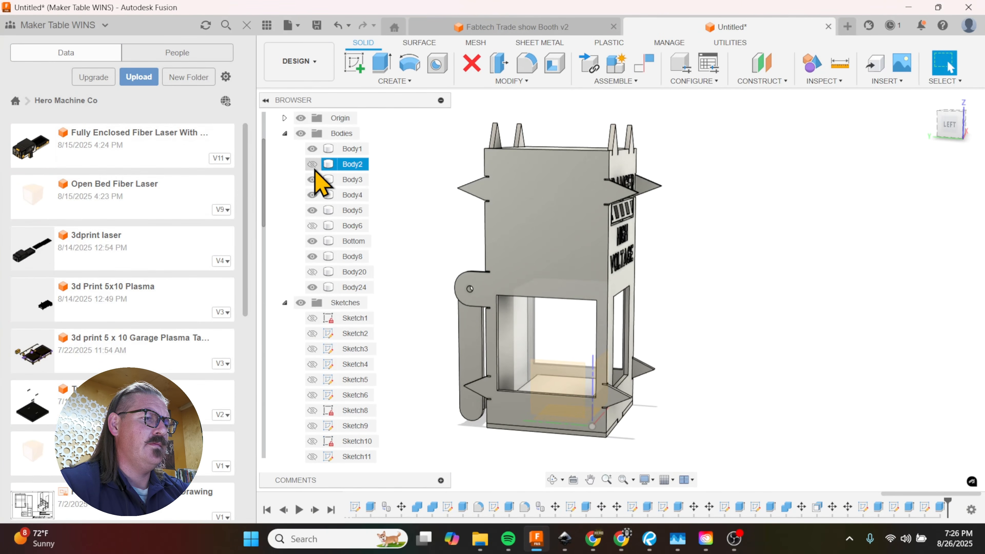
click(313, 165)
shift+middle_drag(701, 362, 652, 336)
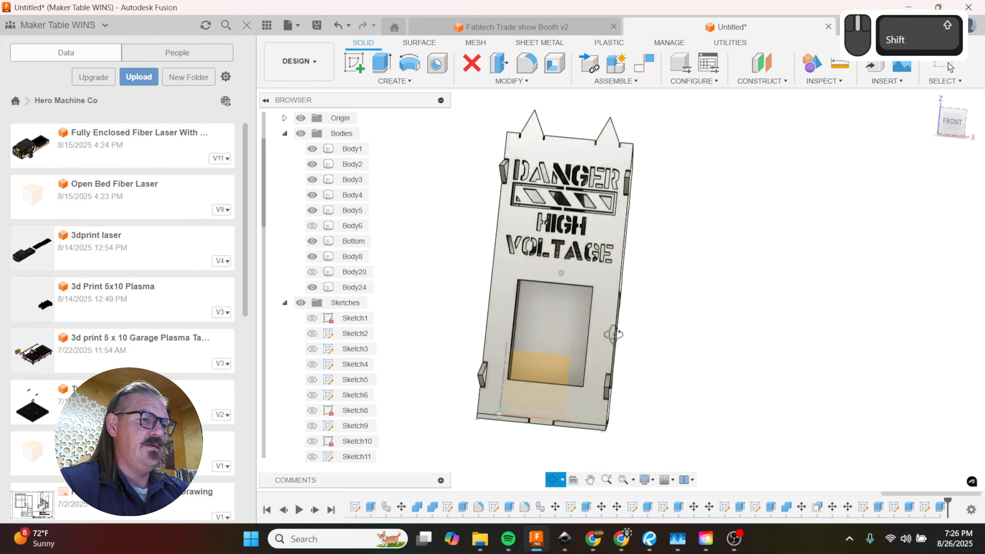
shift+middle_drag(615, 334, 623, 318)
shift+middle_drag(576, 340, 630, 349)
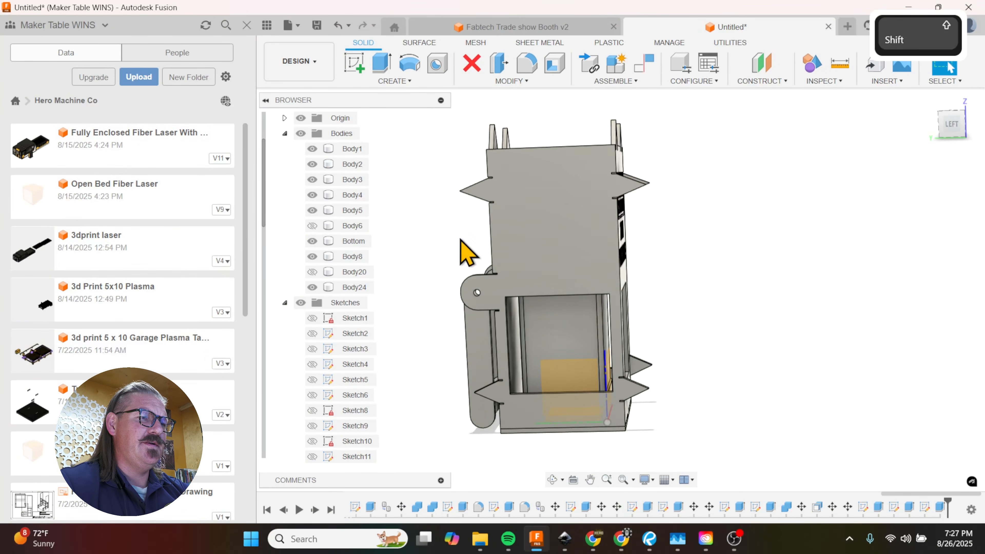
shift+middle_drag(567, 271, 595, 248)
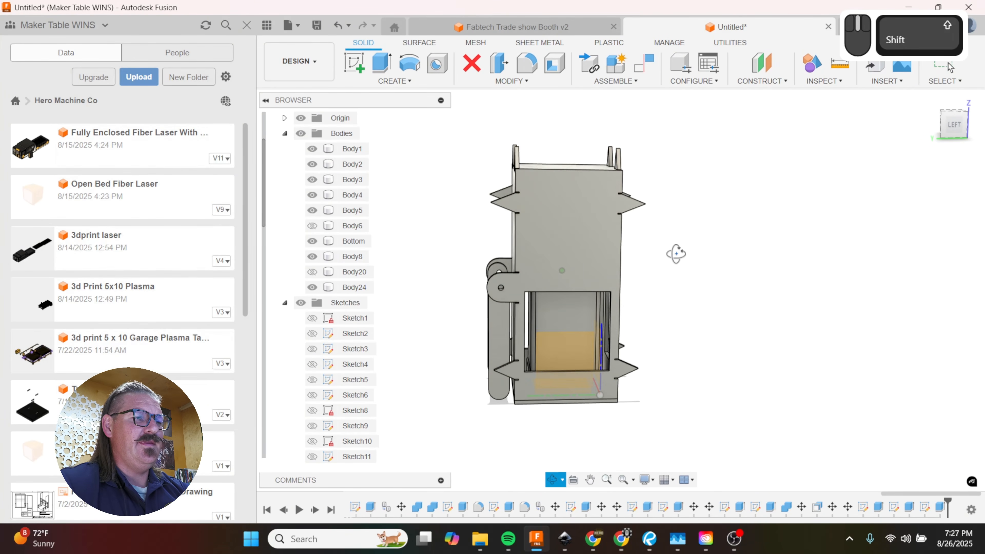
shift+middle_drag(675, 253, 674, 257)
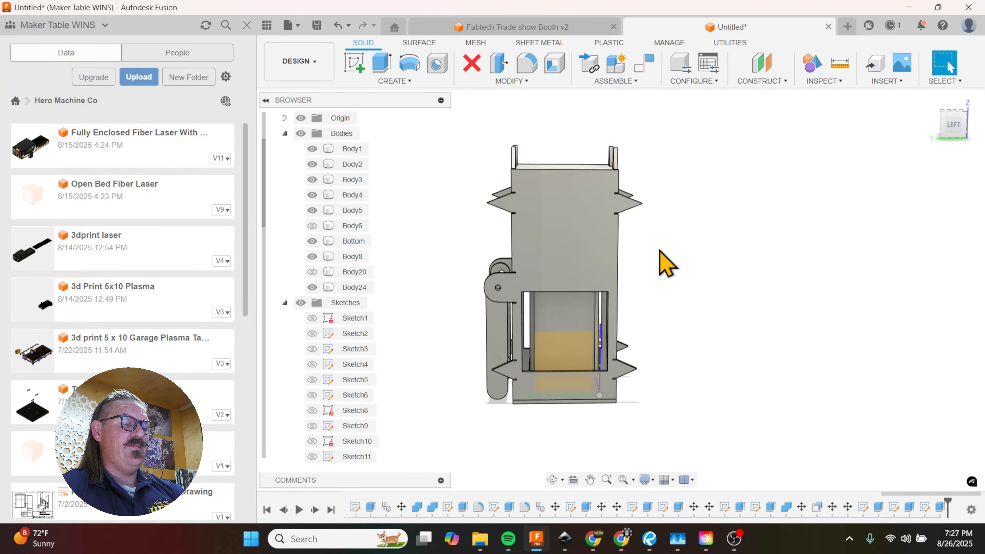
Step: Sketch a rectangle about 4.11 in wide on the side panel, from the window's upper back corner up to the panel's top edge
click(563, 237)
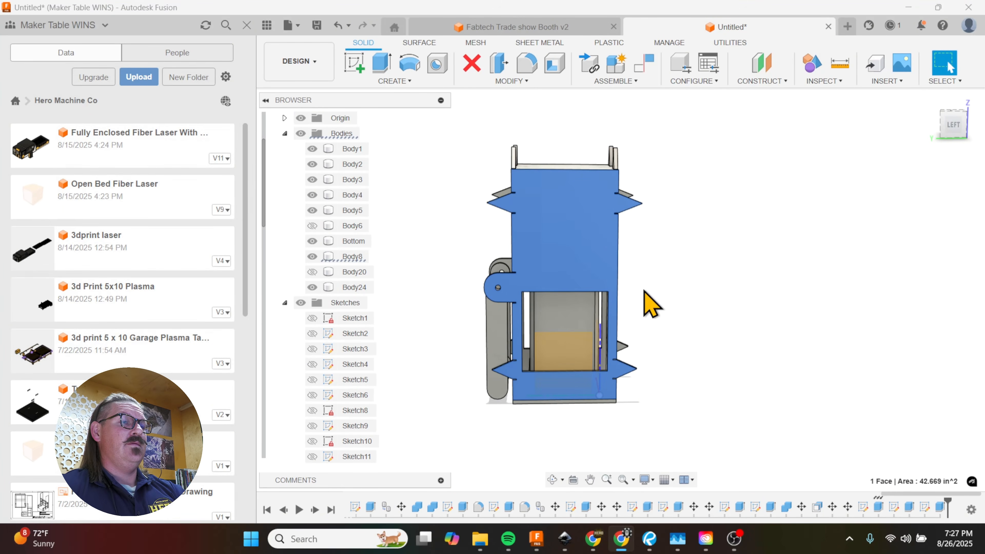
scroll(555, 206, up, 4)
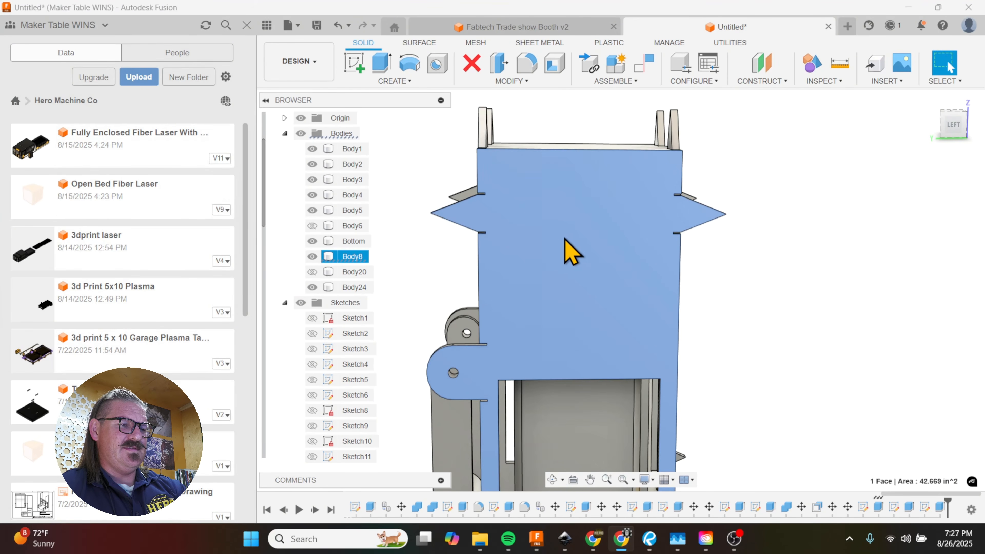
key(r)
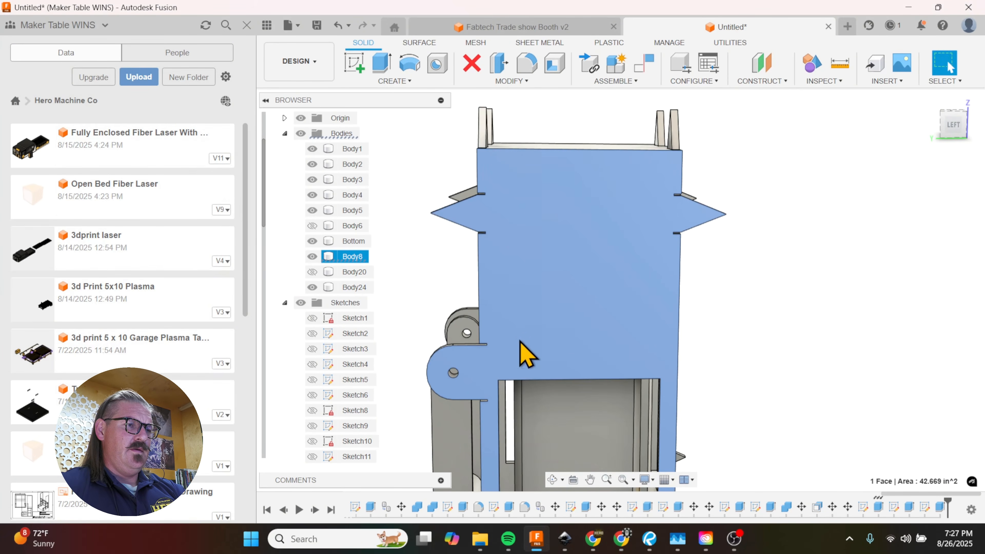
scroll(538, 263, down, 2)
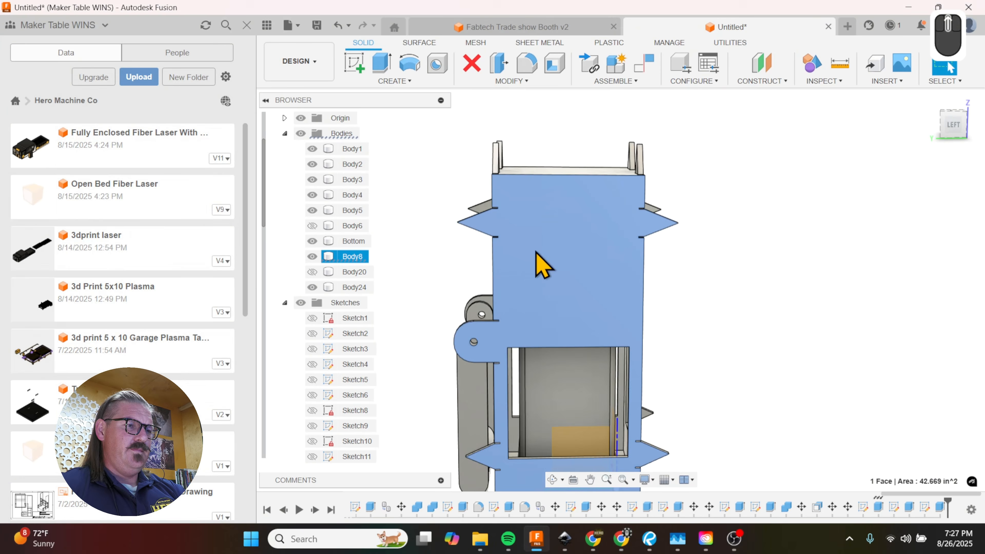
click(507, 348)
key(r)
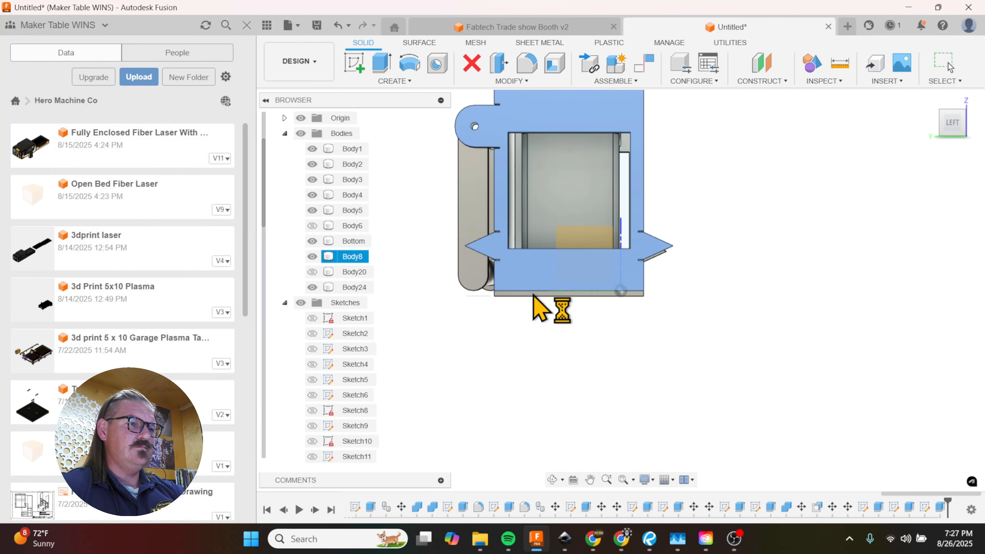
scroll(522, 286, up, 3)
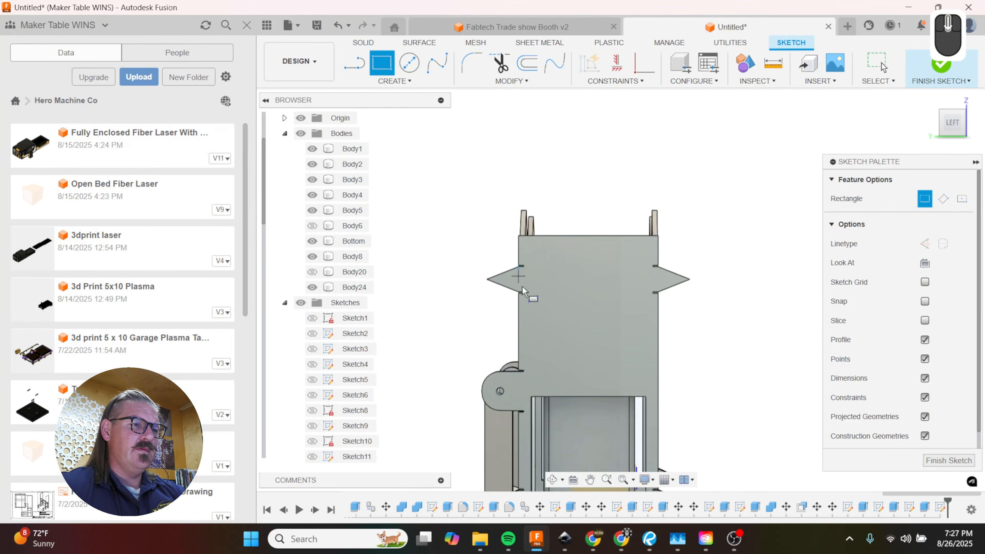
click(531, 398)
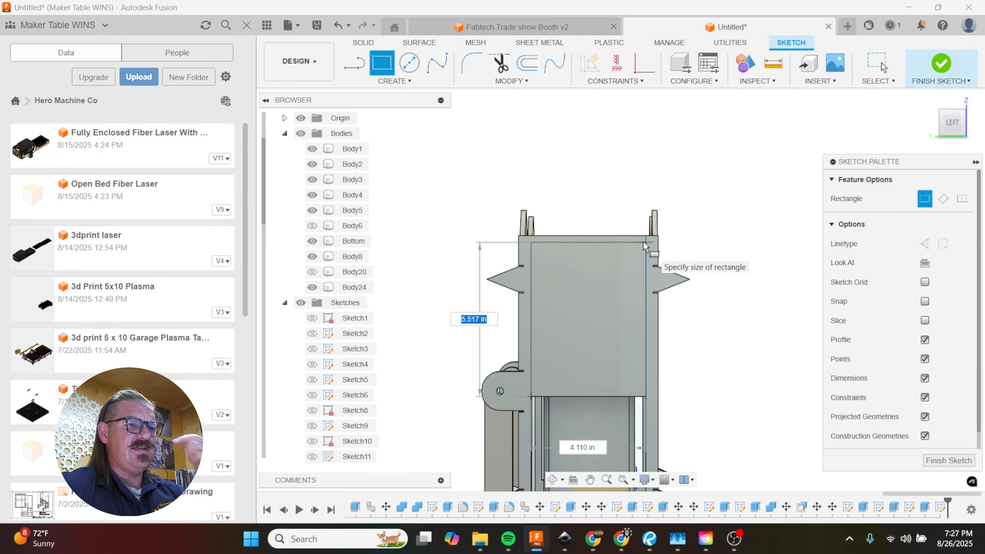
click(644, 234)
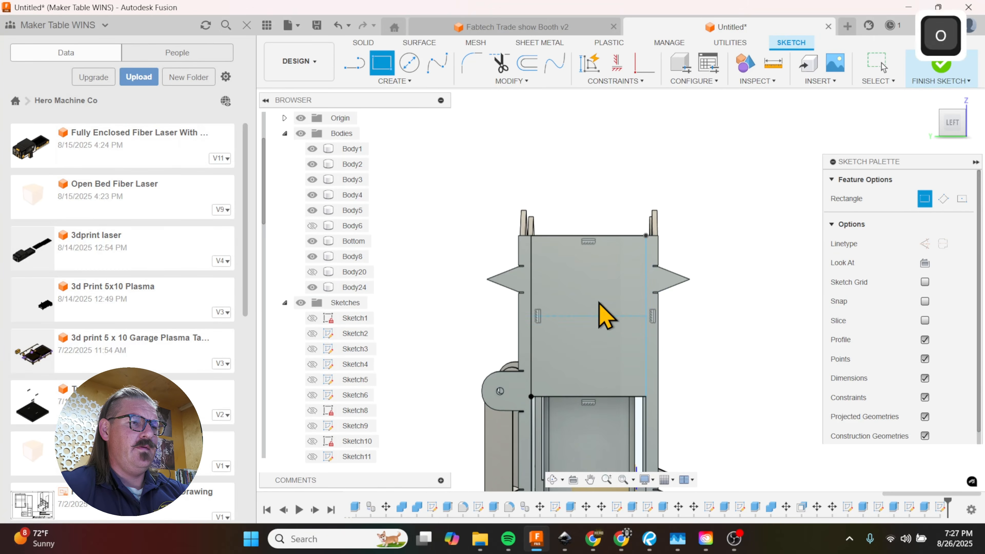
Step: Draw separate lines over the top and bottom edges of the new rectangle
key(o)
click(787, 259)
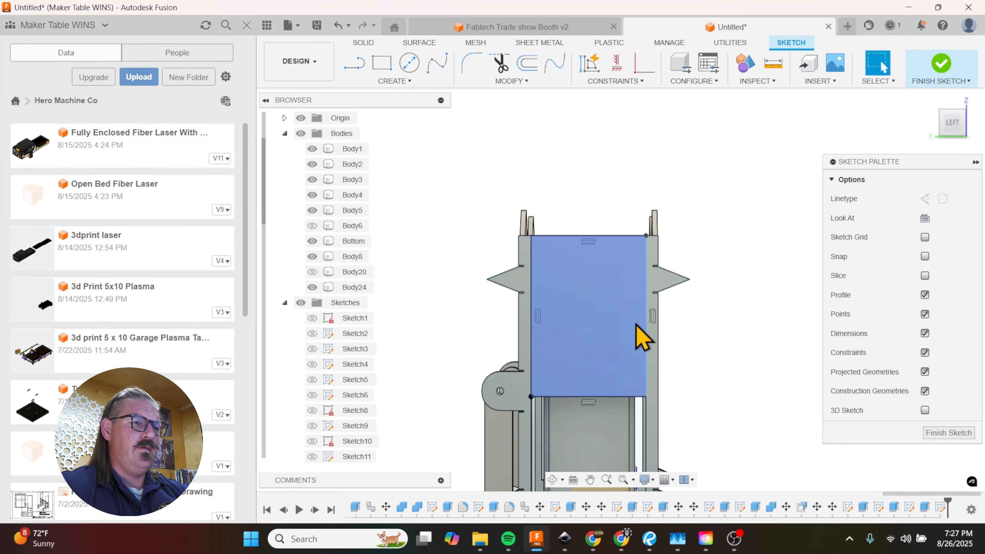
key(l)
click(645, 236)
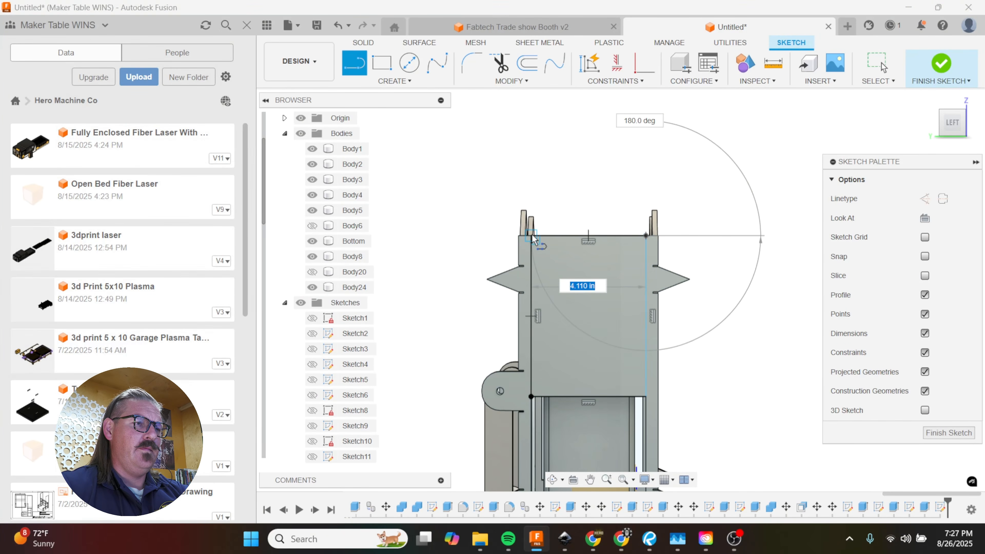
key(Escape)
click(532, 396)
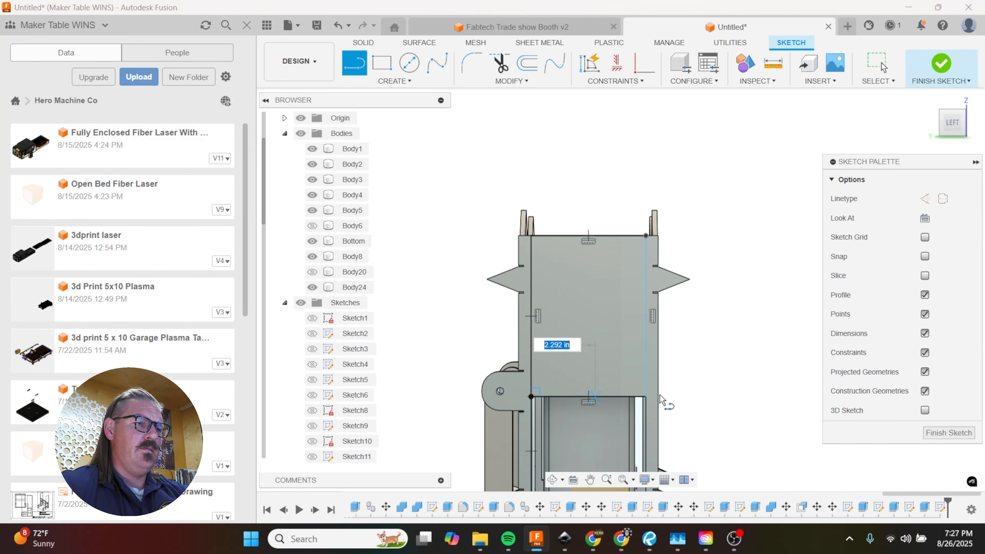
key(Escape)
Step: Offset the rectangle's bottom line 0.5 in upward, away from the window opening
key(o)
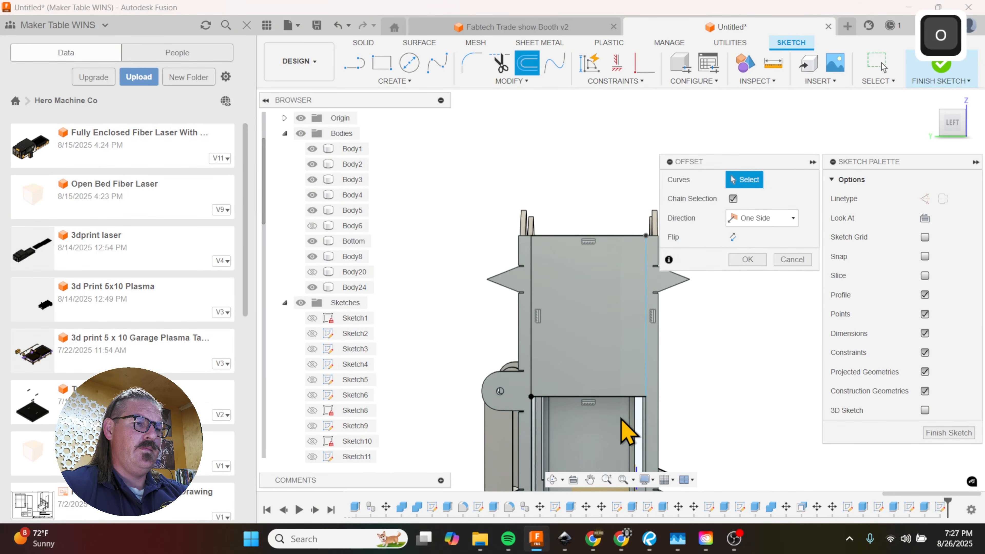
click(602, 398)
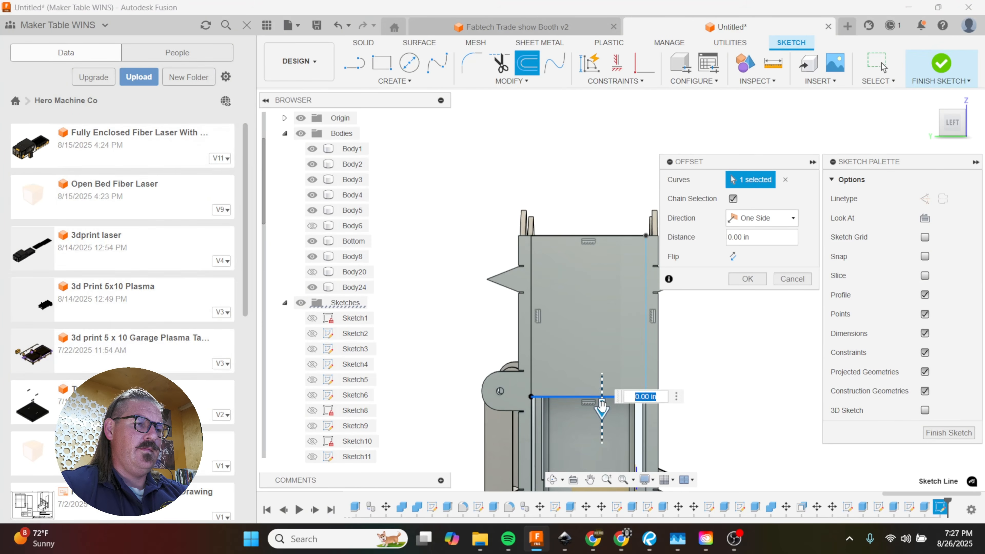
drag(603, 407, 602, 387)
text(-.5)
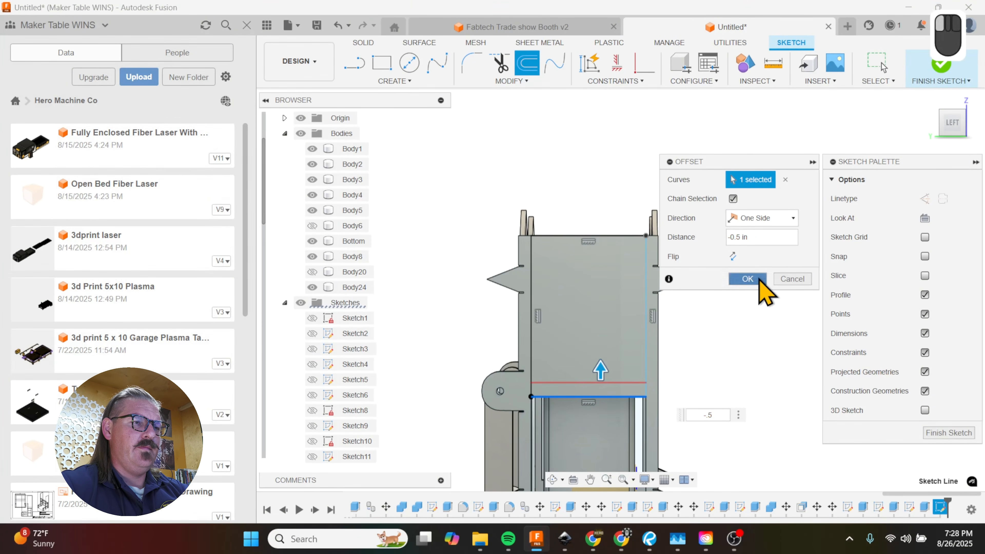
click(748, 279)
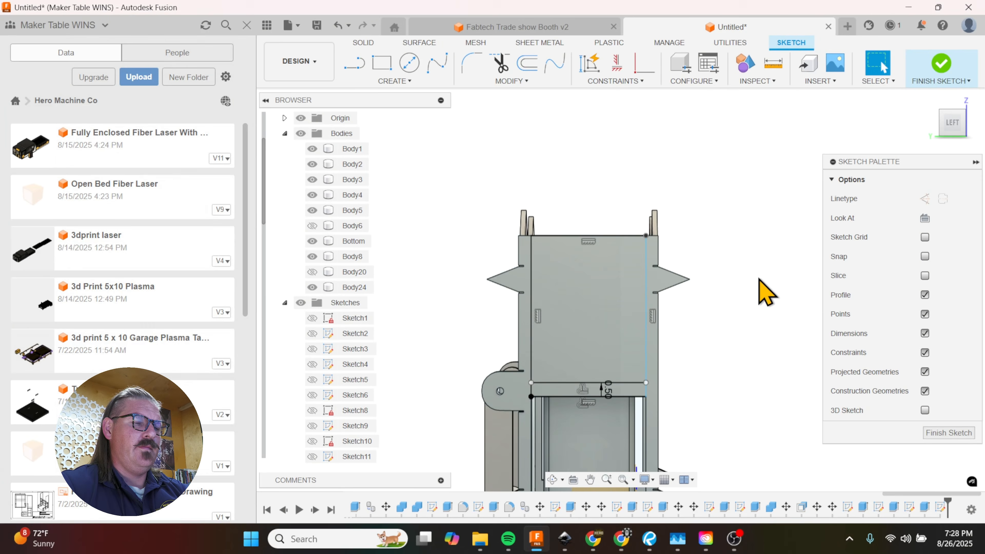
Step: Offset the rectangle's top line 0.5 in downward, inside the side panel's upper area
click(584, 236)
key(o)
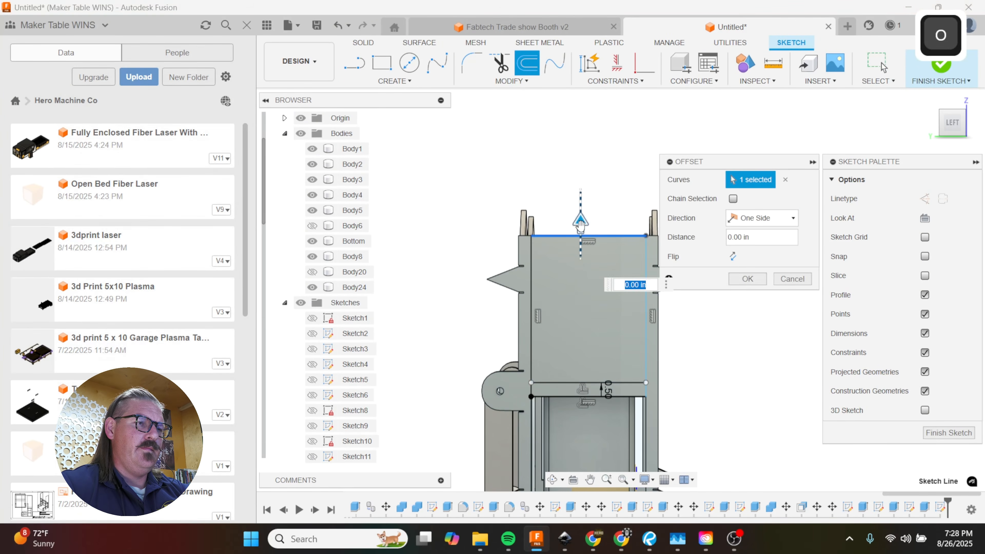
drag(581, 225, 582, 249)
text(-)
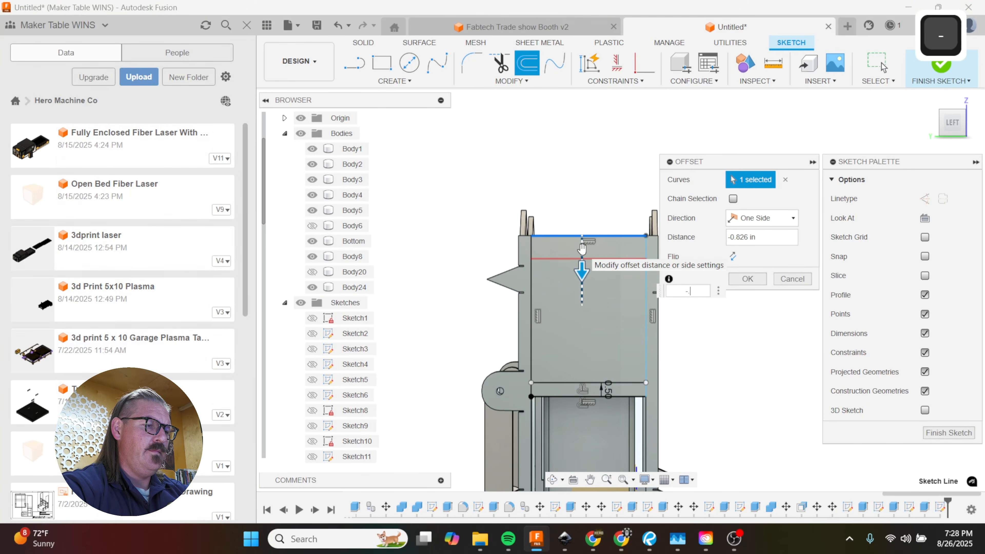
text(.5)
click(748, 278)
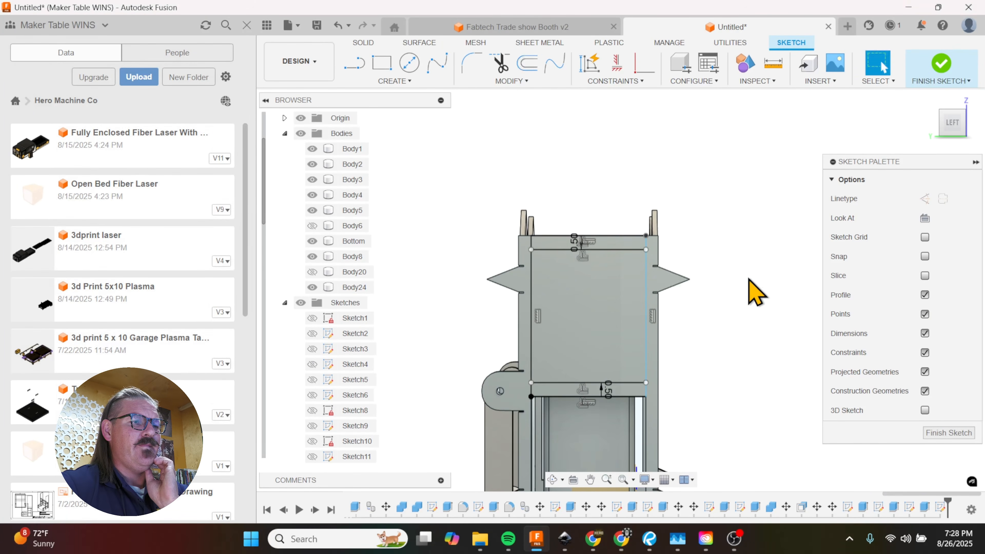
key(l)
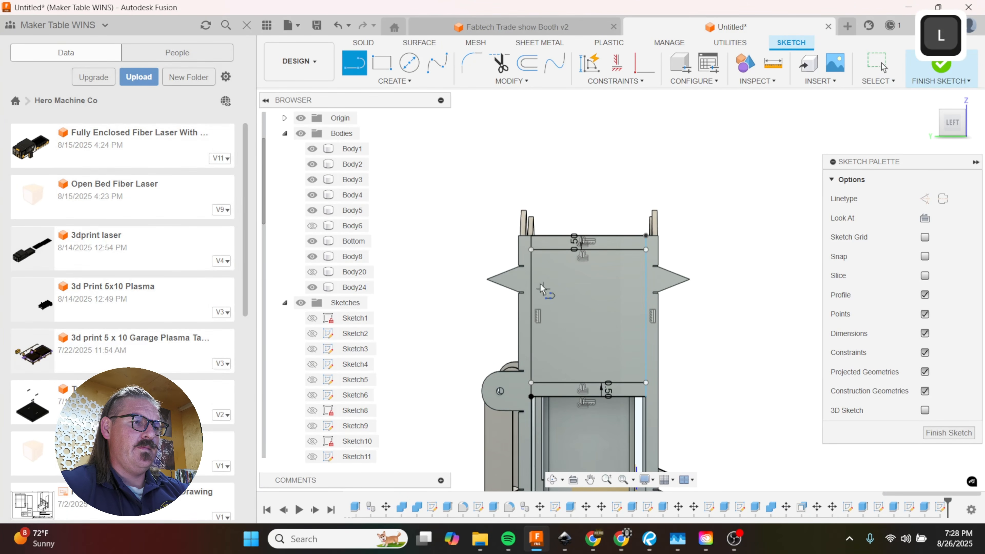
click(532, 263)
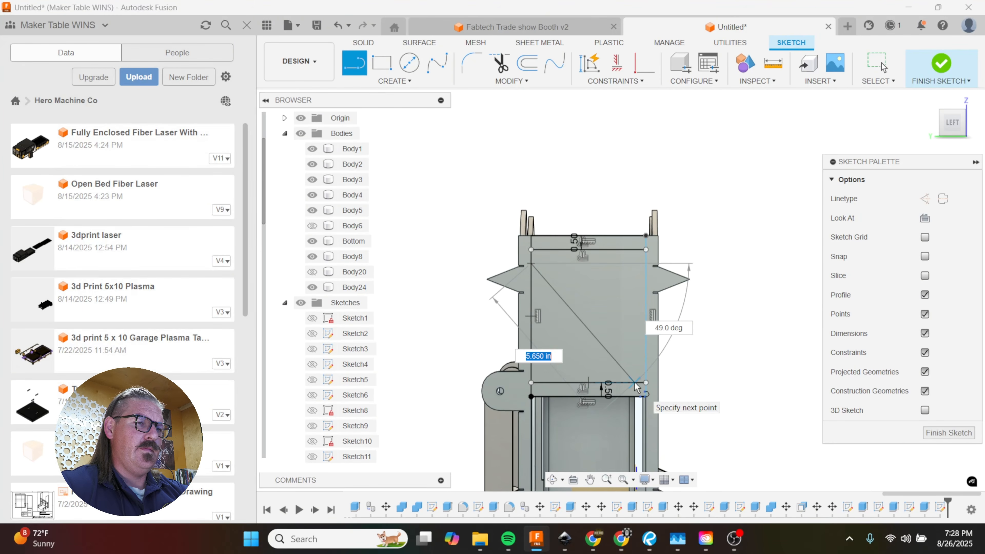
key(Escape)
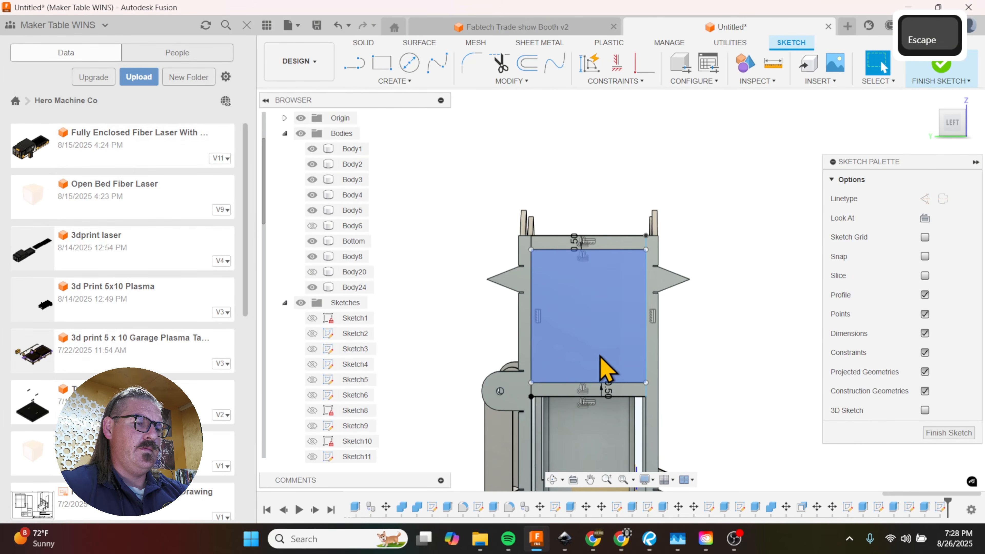
Step: Draw a diagonal line between the two offset lines, from the upper back corner to the lower front corner
key(l)
click(531, 250)
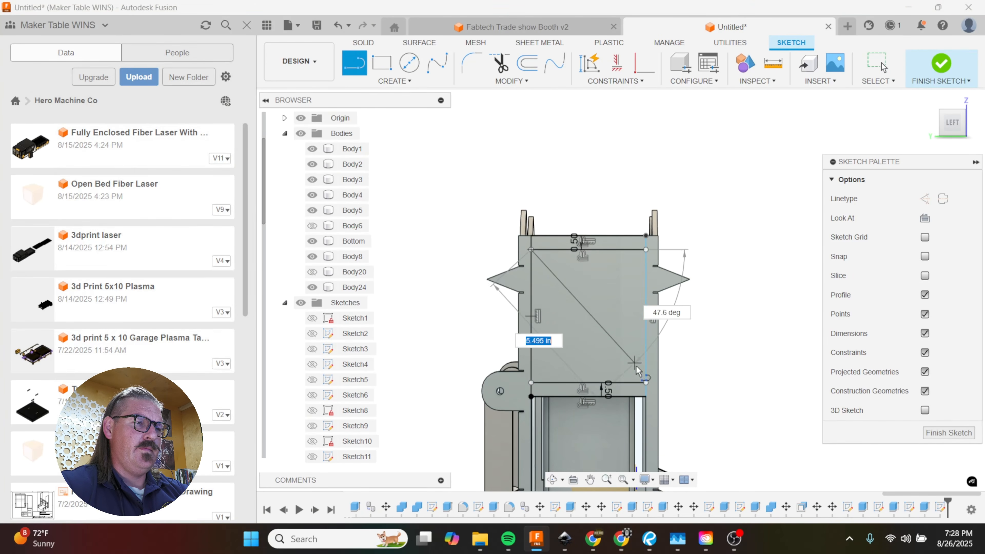
click(646, 383)
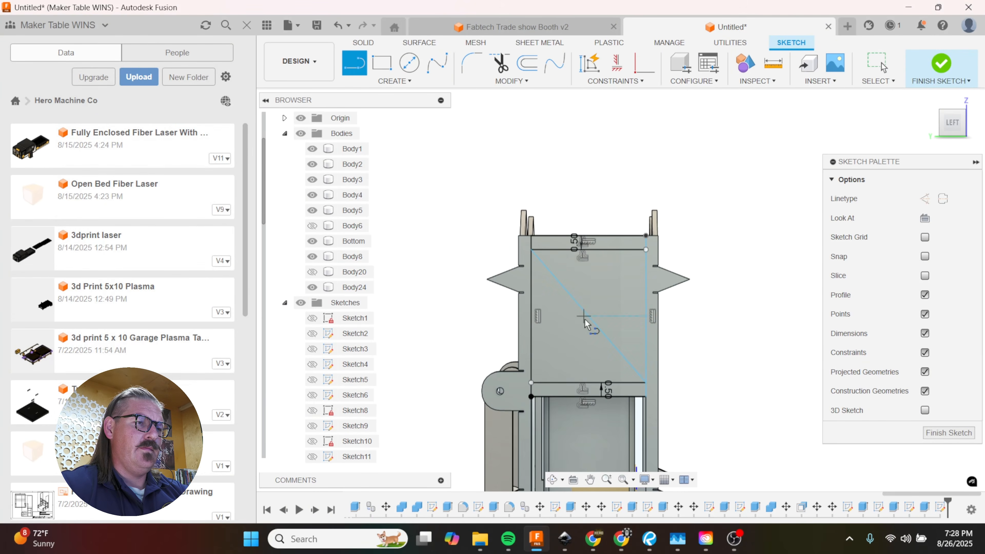
Step: Start a rectangular pattern of the diagonal line with a quantity of 3 over a horizontal extent of 2.5 in
click(395, 81)
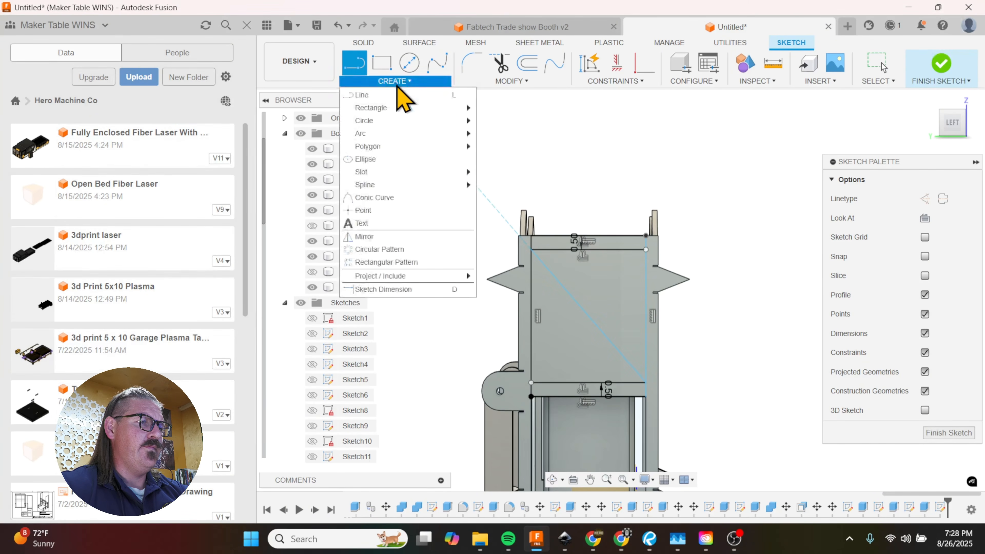
click(423, 250)
click(583, 311)
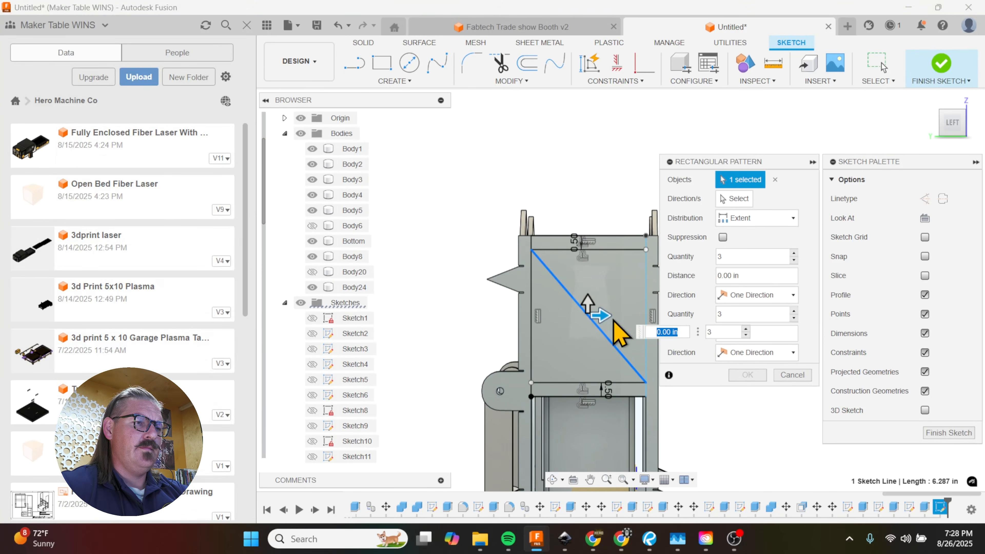
text(1.5)
key(Tab)
scroll(607, 316, up, 2)
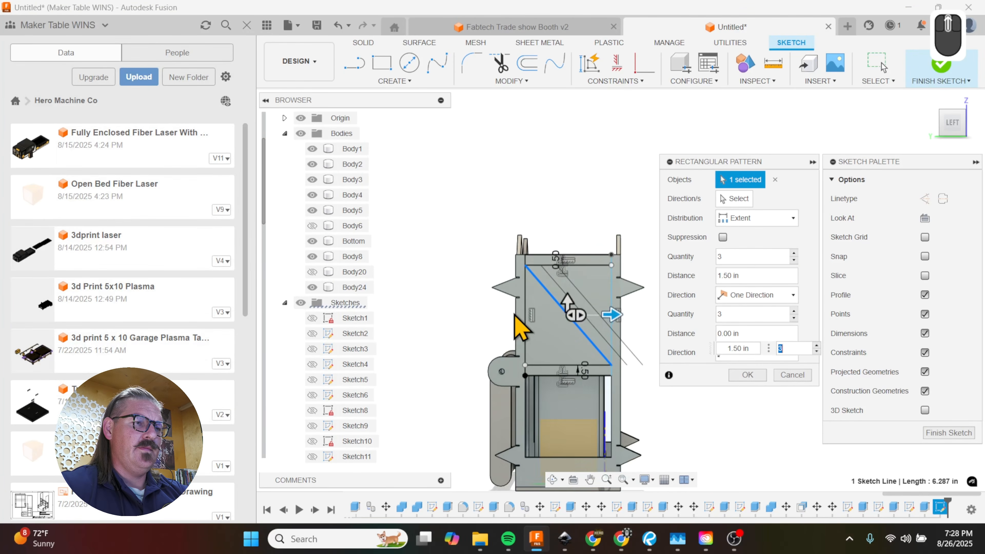
drag(624, 319, 659, 319)
scroll(658, 315, down, 3)
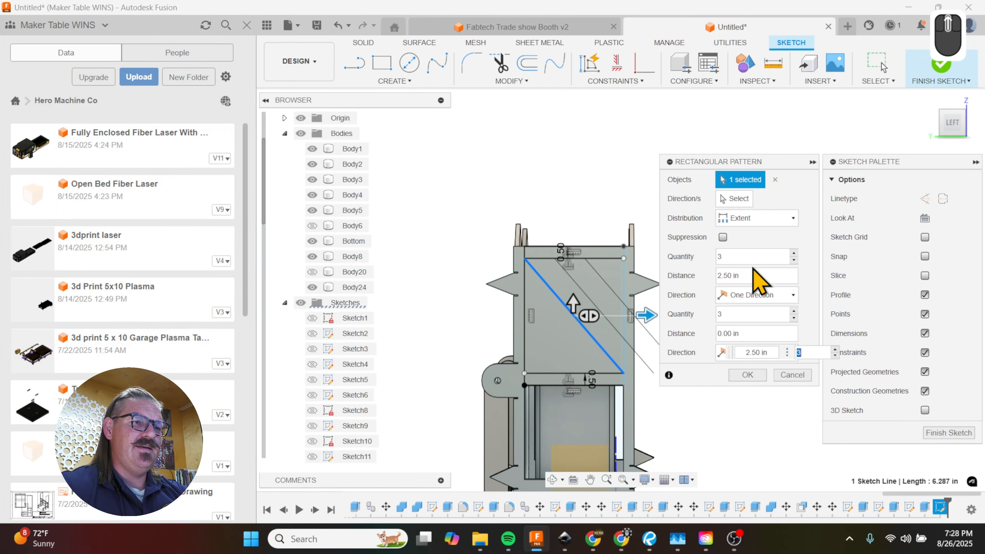
Step: Make the pattern's horizontal direction symmetric and set its quantity to 8
click(794, 218)
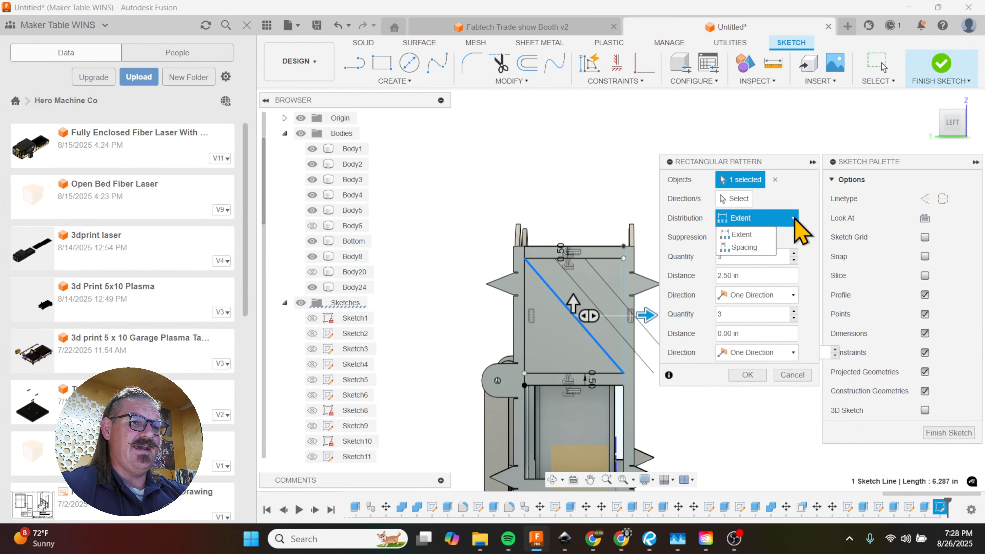
click(814, 224)
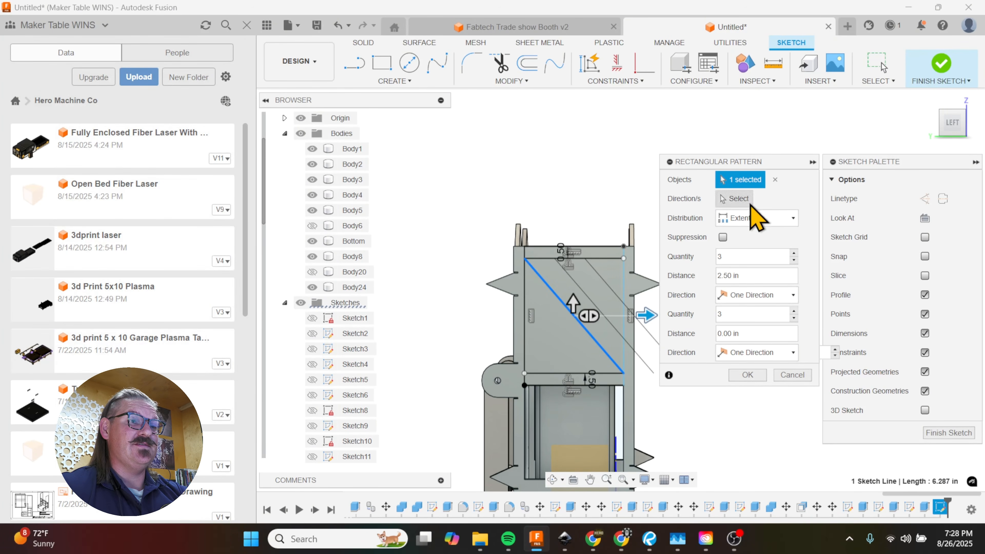
click(738, 199)
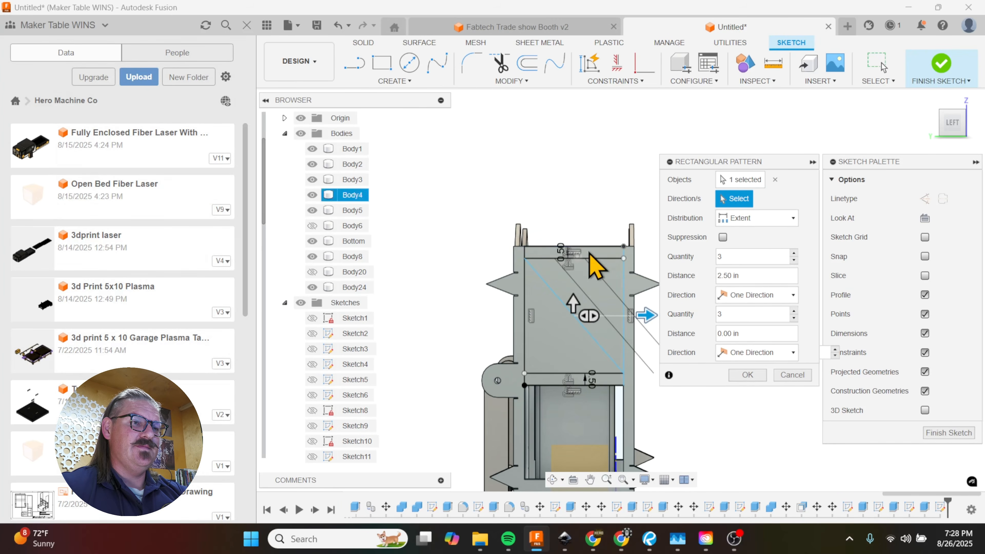
click(772, 295)
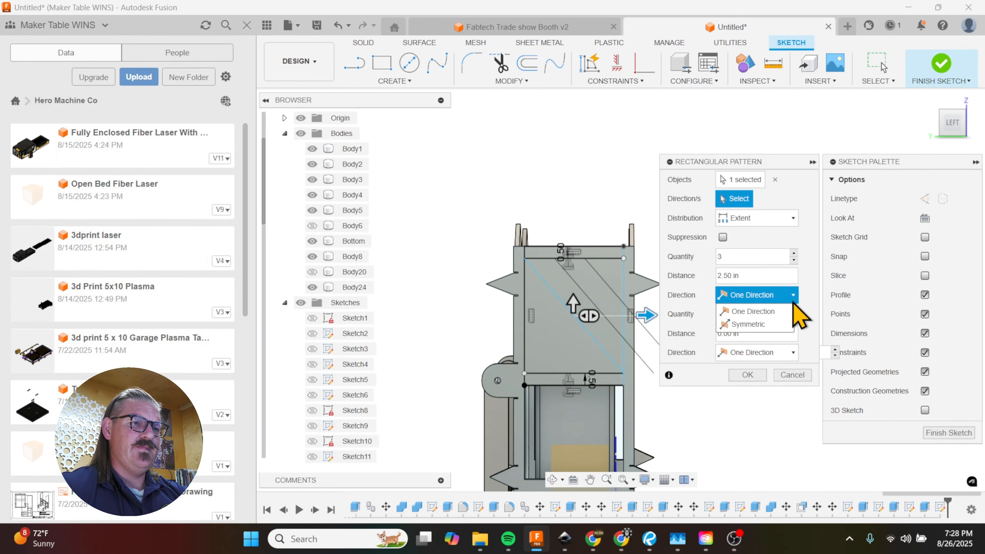
click(761, 326)
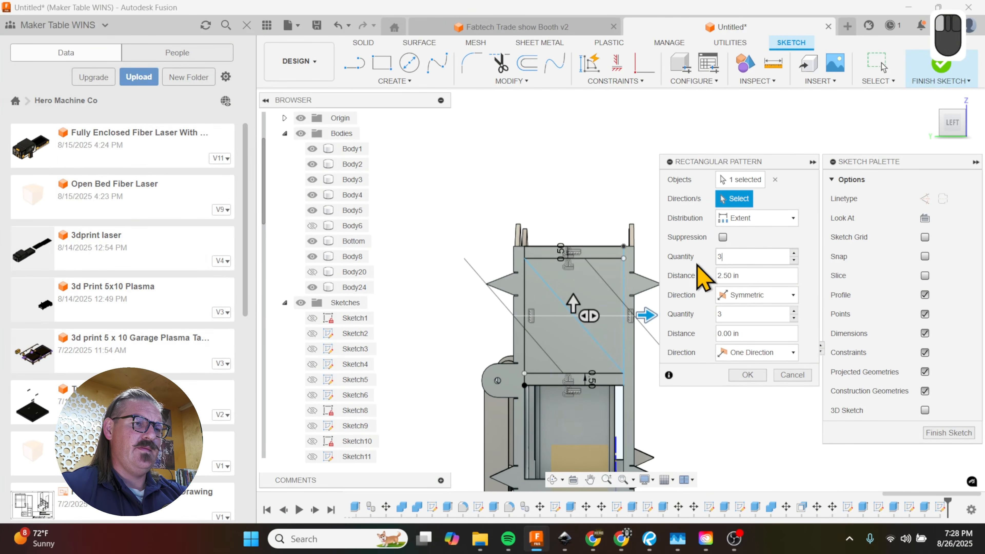
double_click(723, 256)
text(8)
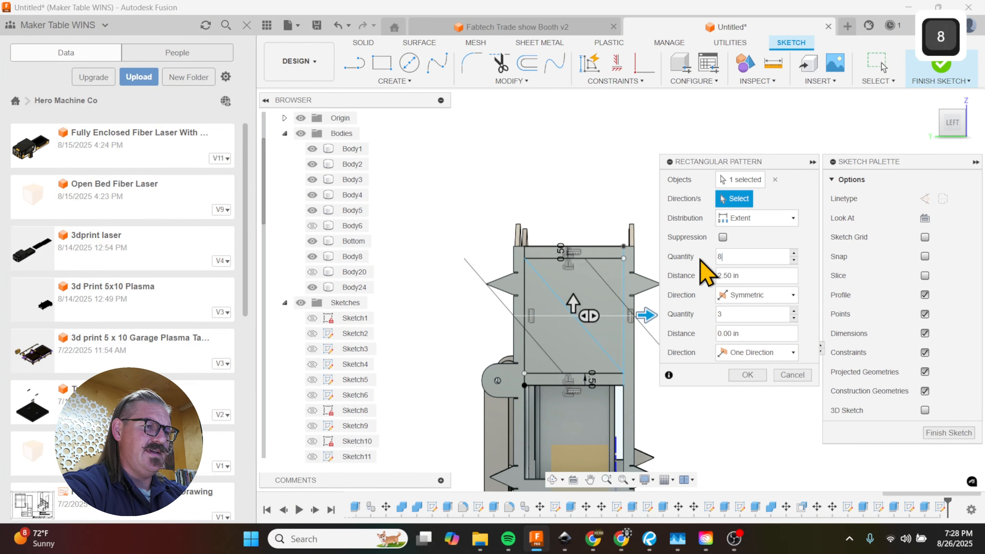
key(Tab)
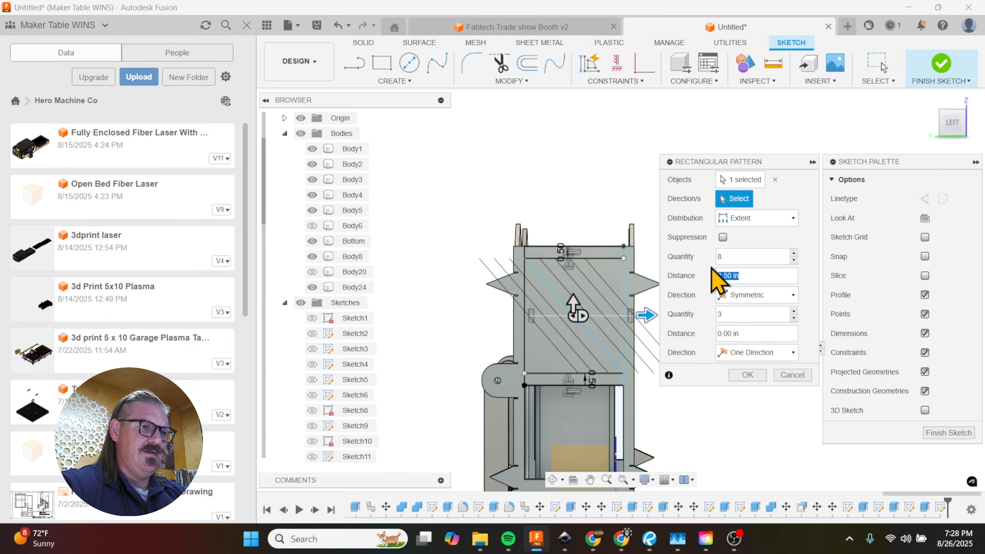
Step: Raise the diagonal line pattern to a quantity of 10 over a 4 in extent and create it
drag(647, 315, 668, 312)
scroll(364, 358, up, 2)
scroll(425, 355, up, 4)
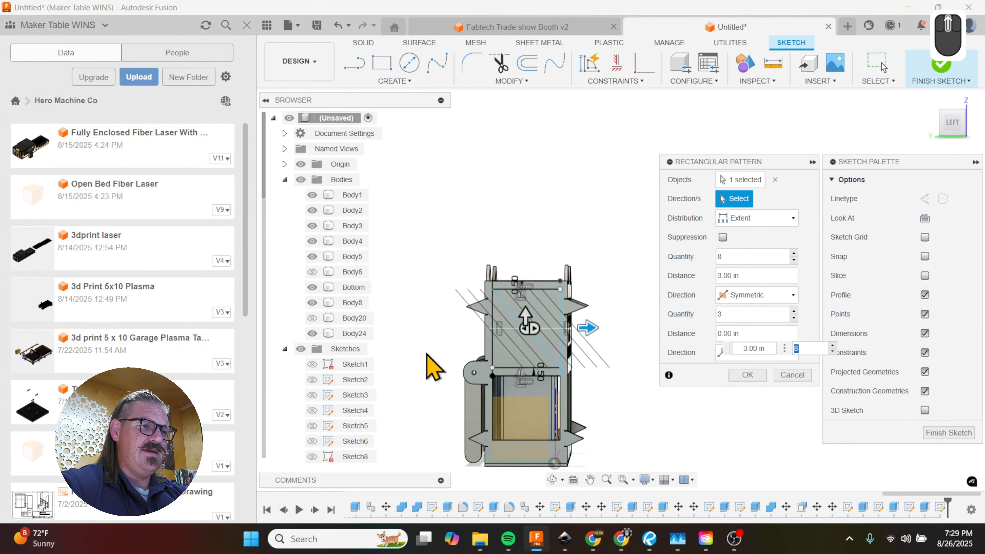
scroll(528, 328, down, 4)
double_click(739, 259)
text(1)
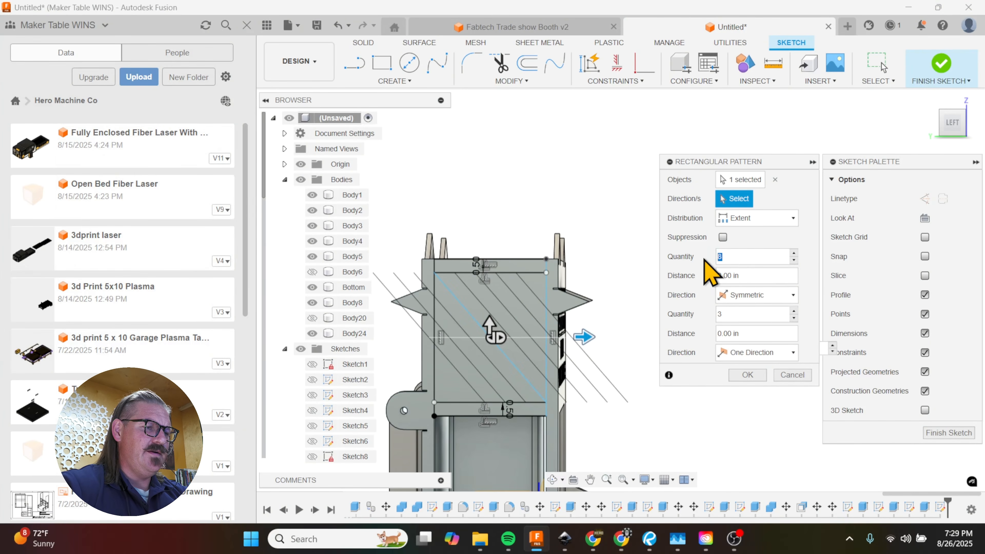
text(0)
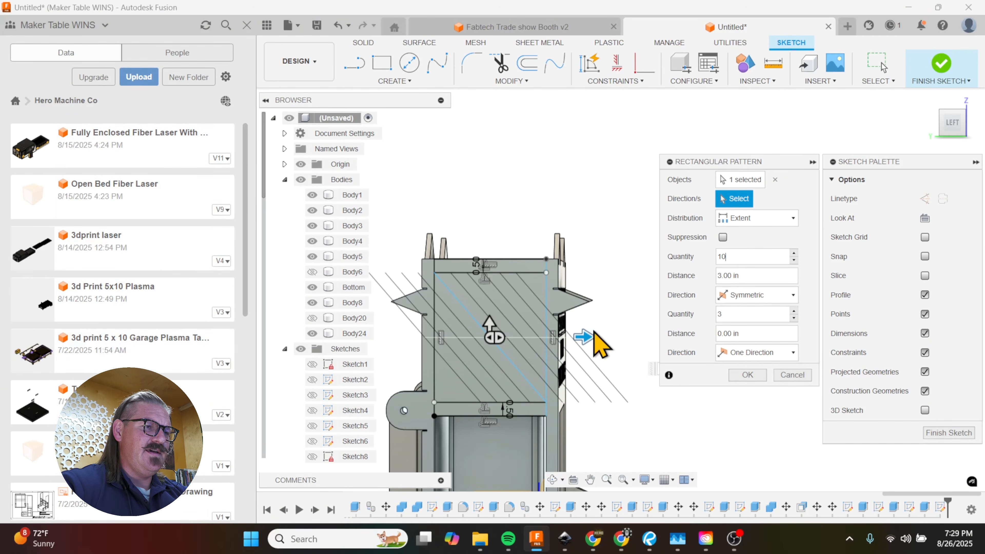
drag(584, 337, 619, 333)
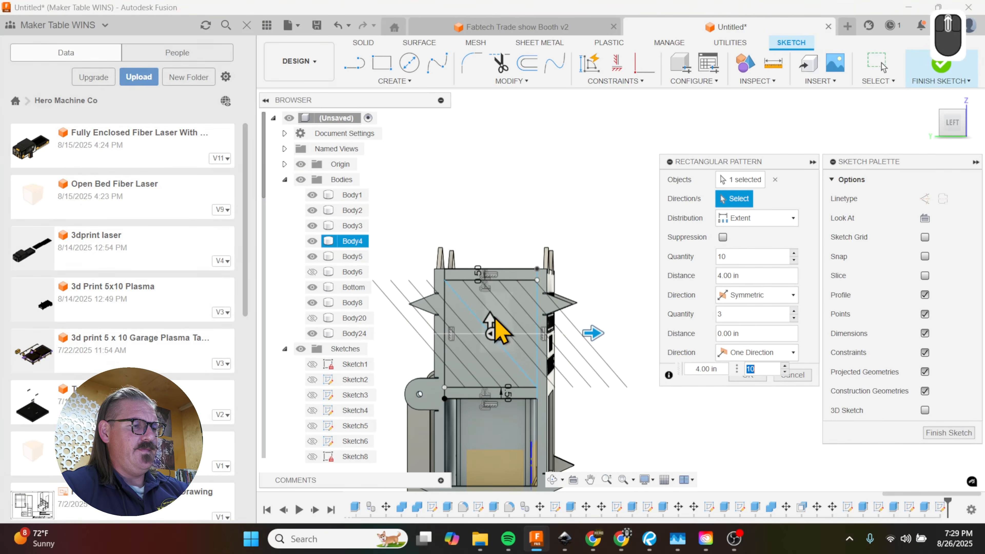
shift+middle_drag(502, 335, 519, 311)
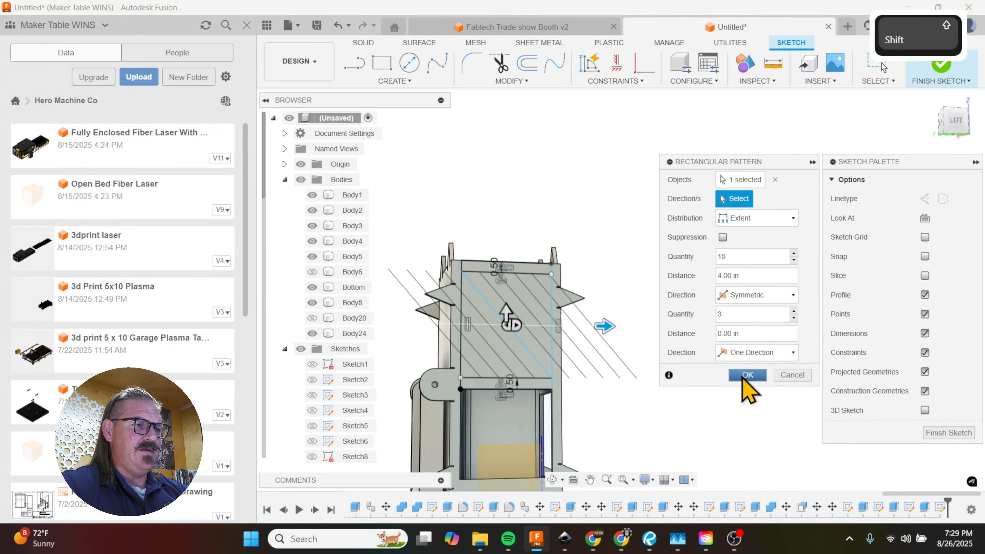
click(747, 375)
Step: Start an extrusion with five alternating diagonal stripes above the side window as its profiles
scroll(504, 392, up, 5)
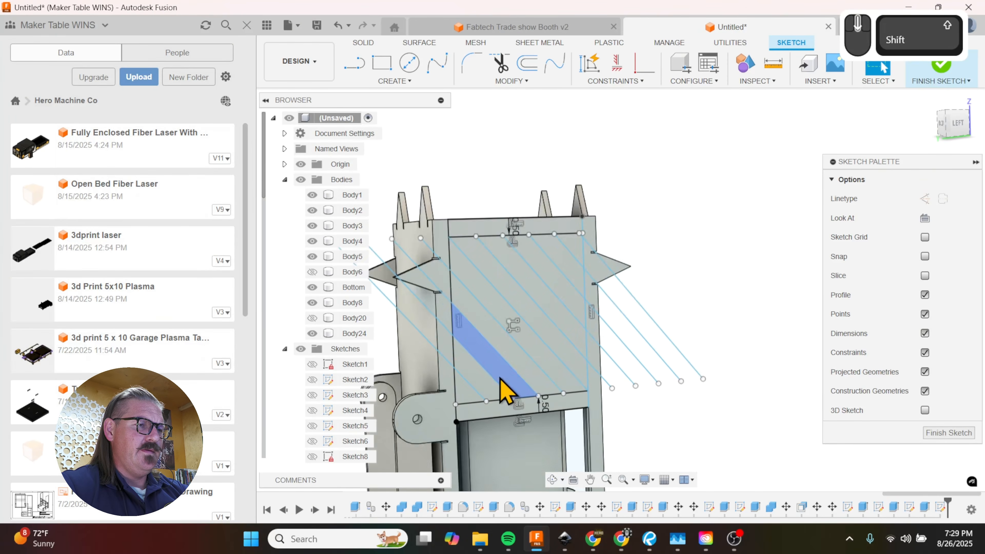
key(e)
click(460, 405)
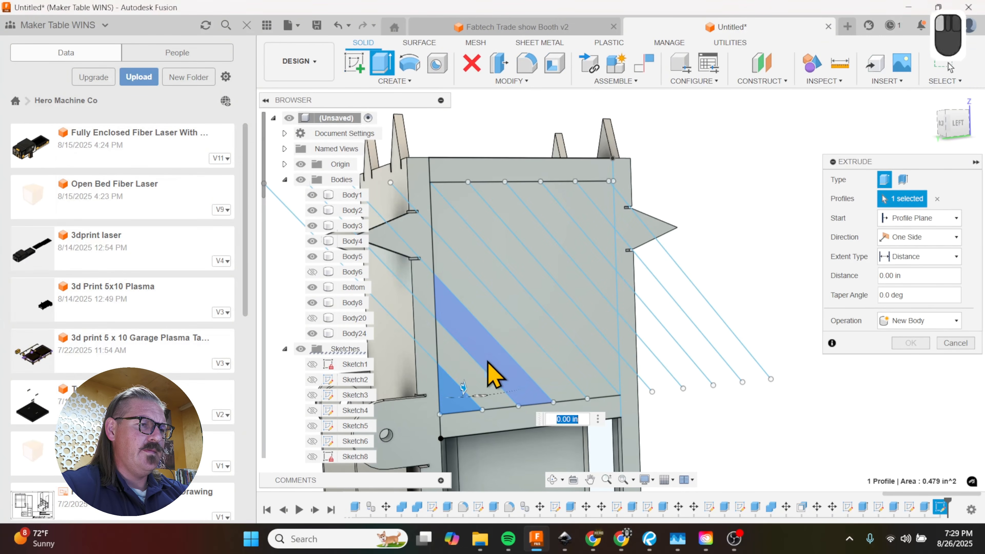
click(488, 362)
click(500, 339)
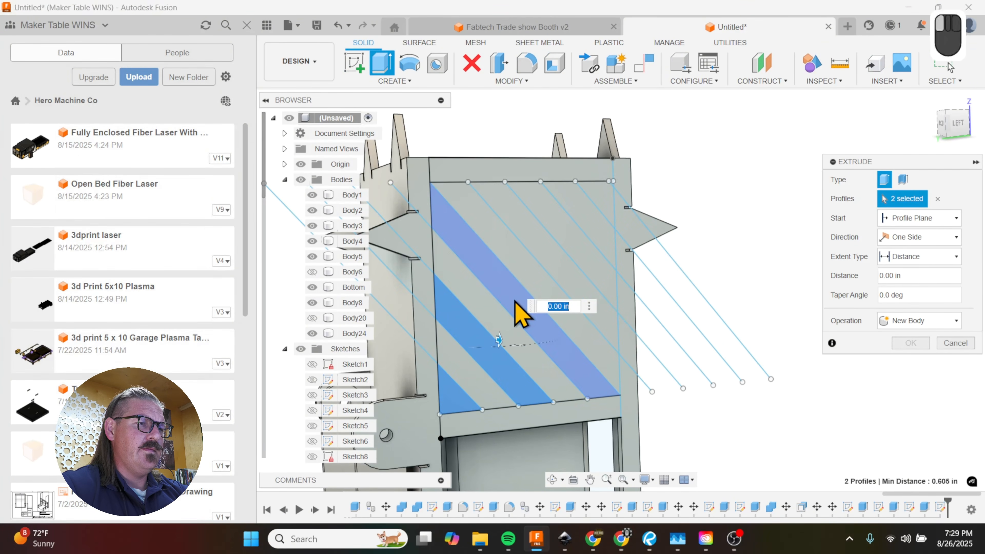
click(559, 280)
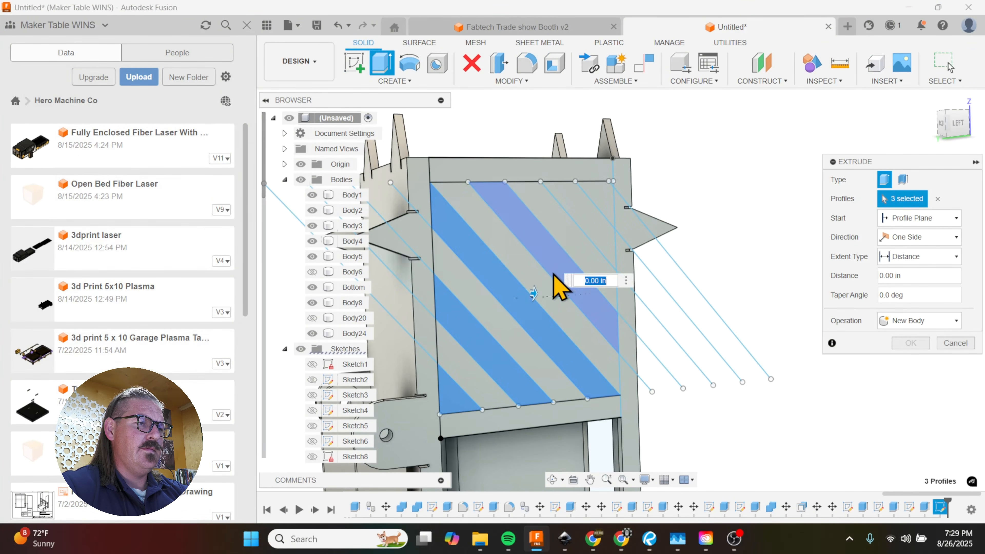
click(610, 238)
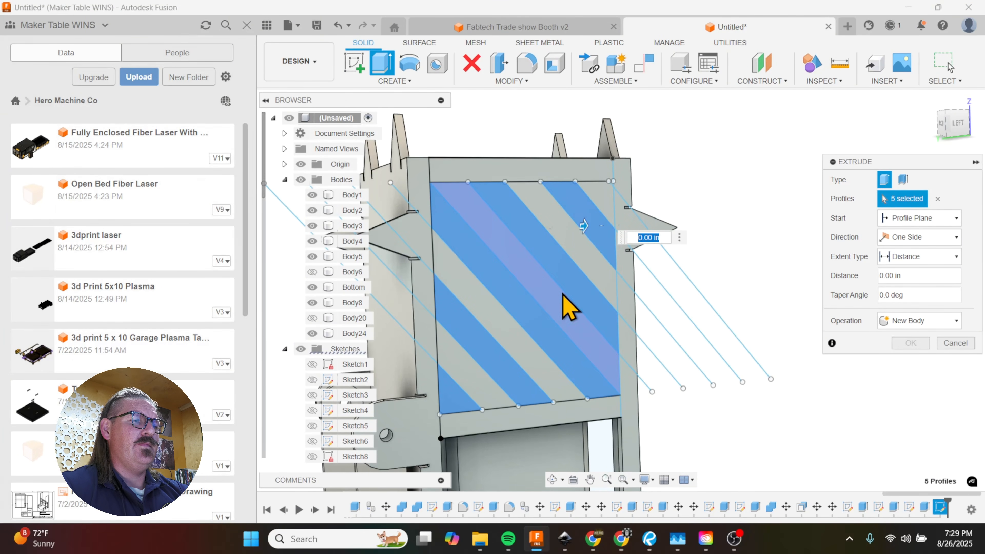
Step: Hide Body1 to Body5 and cut the five stripes through both side walls with a distance of -16.5 in
click(313, 195)
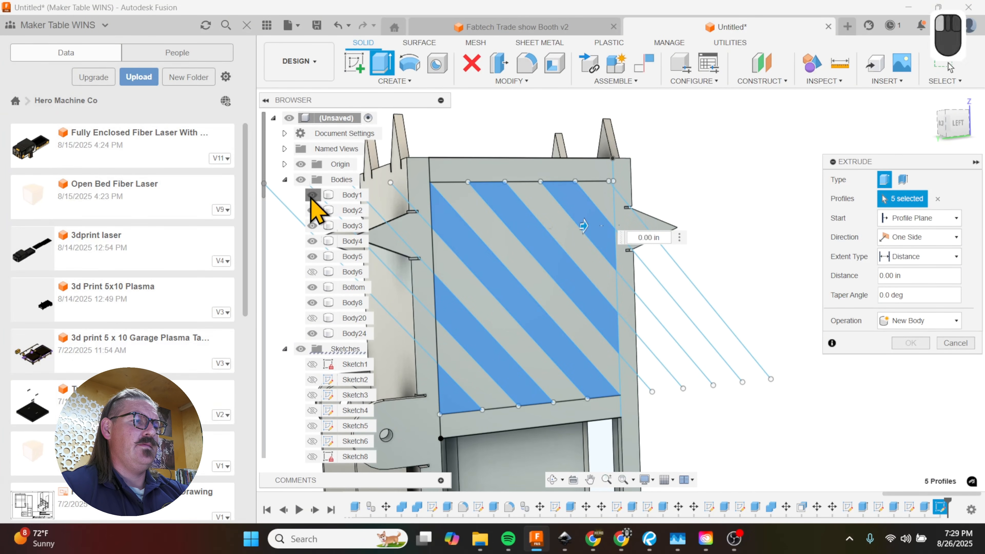
click(313, 211)
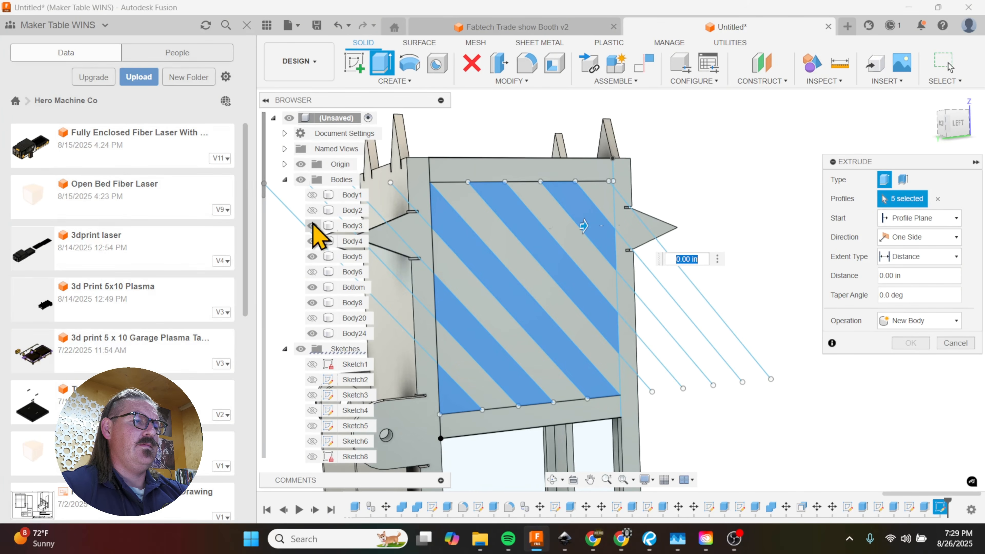
click(312, 241)
drag(583, 225, 382, 233)
click(312, 256)
scroll(429, 244, down, 2)
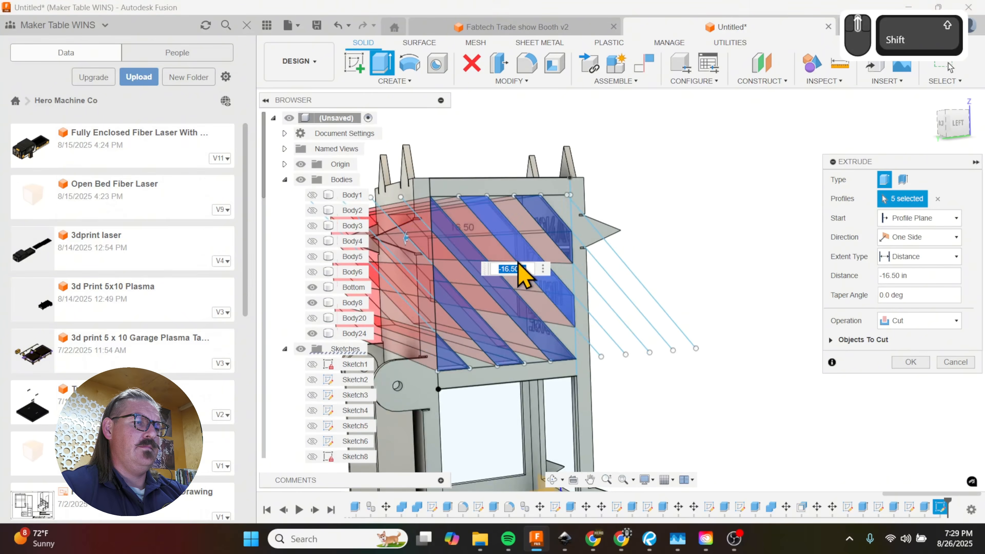
shift+middle_drag(518, 264, 414, 273)
scroll(421, 287, down, 2)
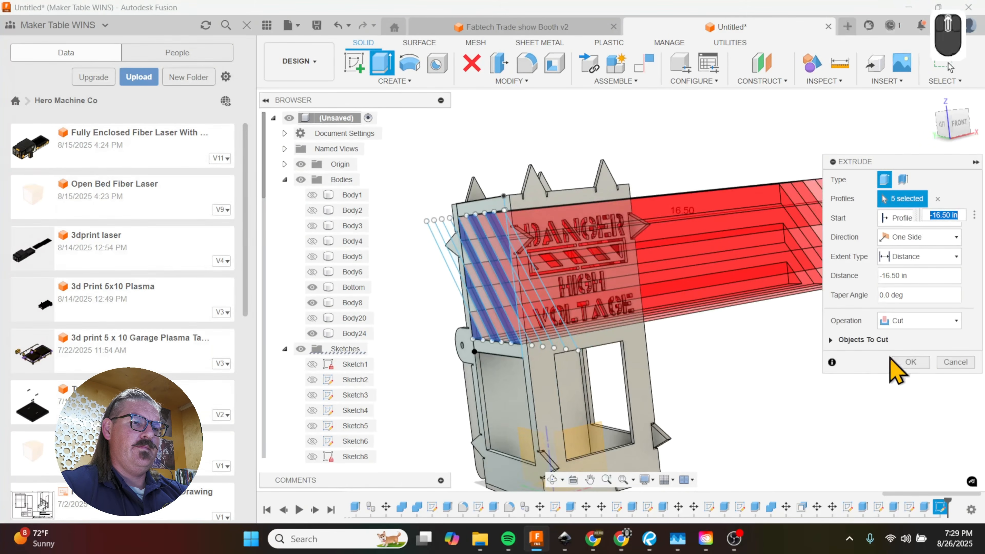
click(906, 363)
Step: Make Body1 to Body5 visible again inside the box
shift+middle_drag(755, 310, 670, 334)
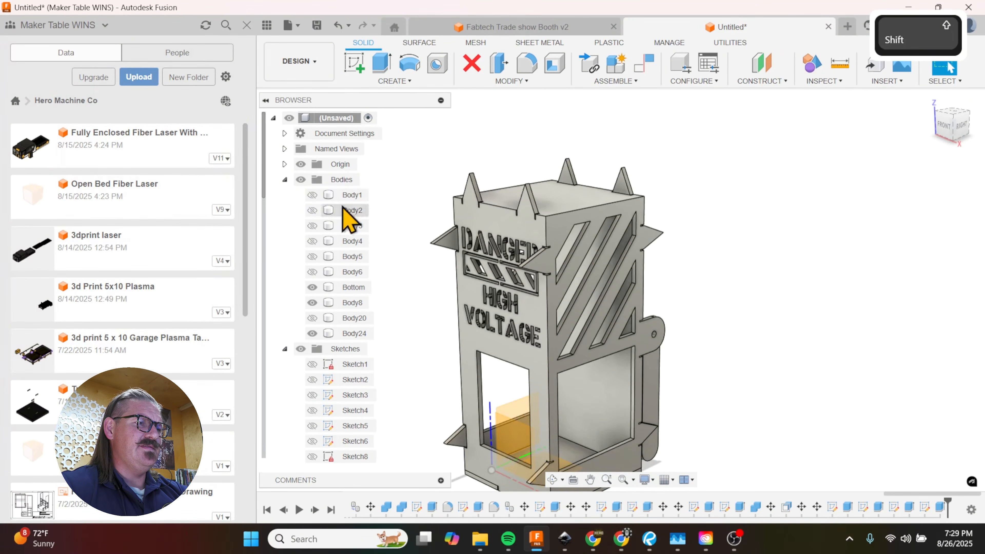
click(312, 194)
click(312, 209)
click(312, 225)
click(312, 240)
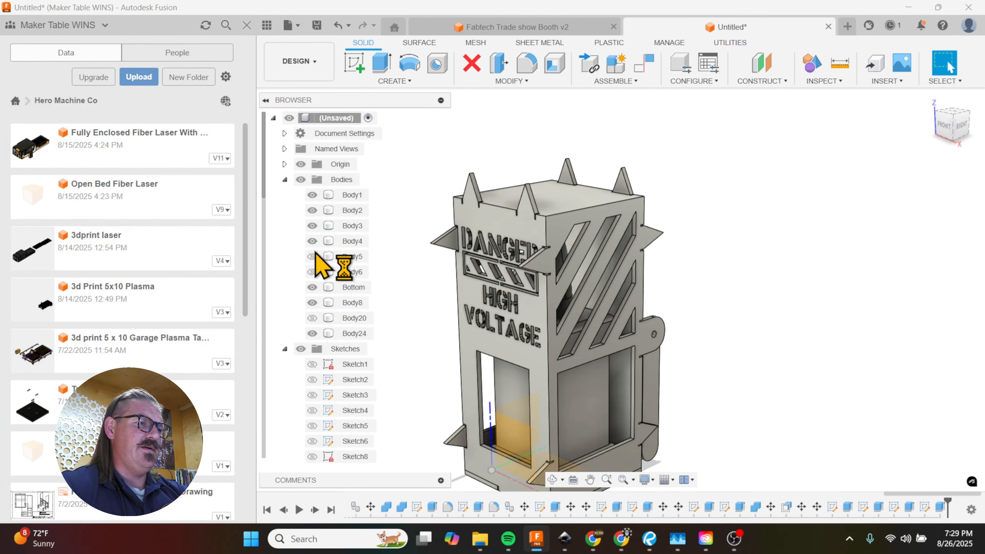
click(312, 257)
Step: Examine the box's diagonal side cutouts with the inner bodies shown, and its plain back panel
shift+middle_drag(429, 315, 590, 316)
click(594, 322)
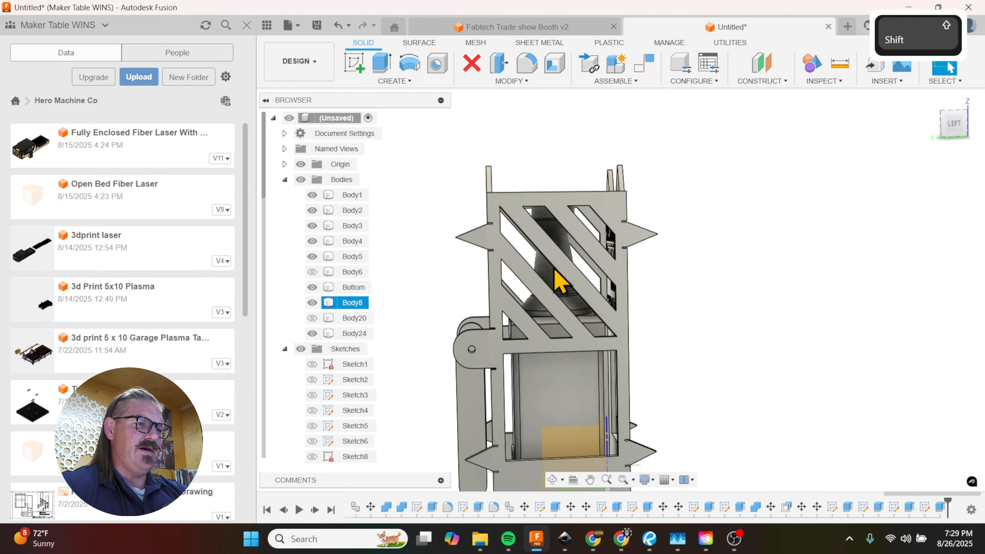
scroll(559, 277, up, 3)
mouse_move(569, 263)
shift+middle_down()
mouse_move(577, 233)
mouse_move(567, 250)
shift+middle_up()
click(568, 251)
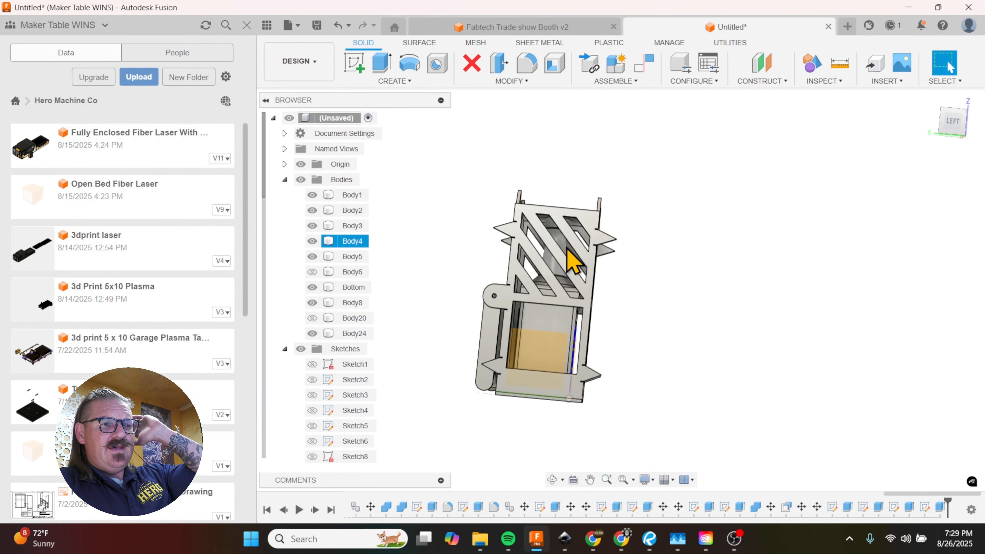
click(596, 310)
click(597, 322)
shift+middle_drag(602, 342, 403, 365)
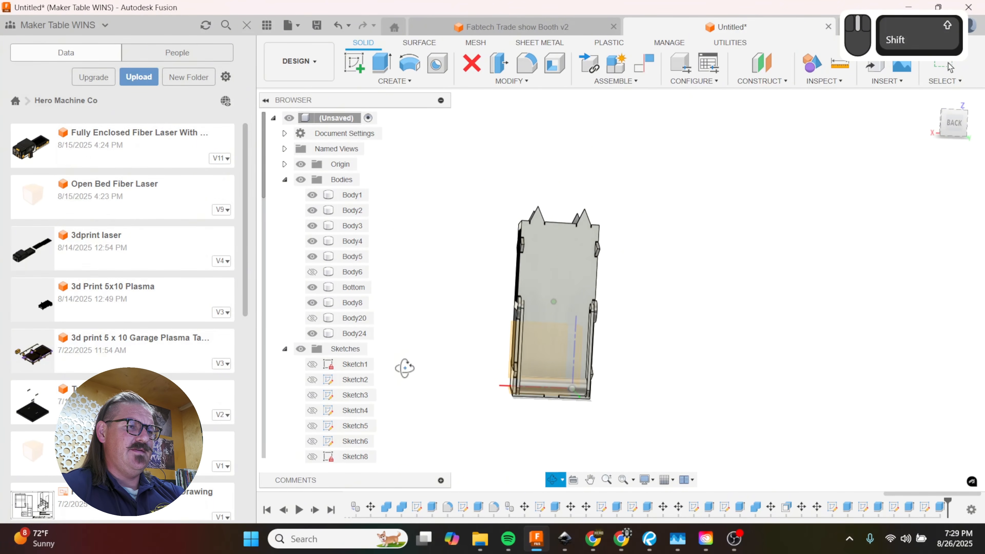
Step: Start a sketch on the outer face of the box's back panel
click(560, 297)
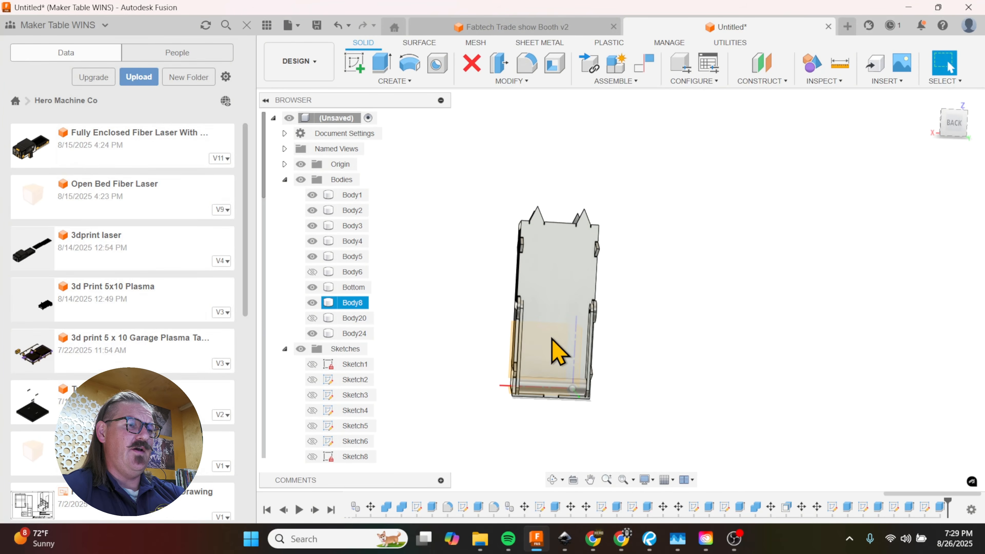
shift+middle_drag(552, 307, 615, 355)
click(549, 288)
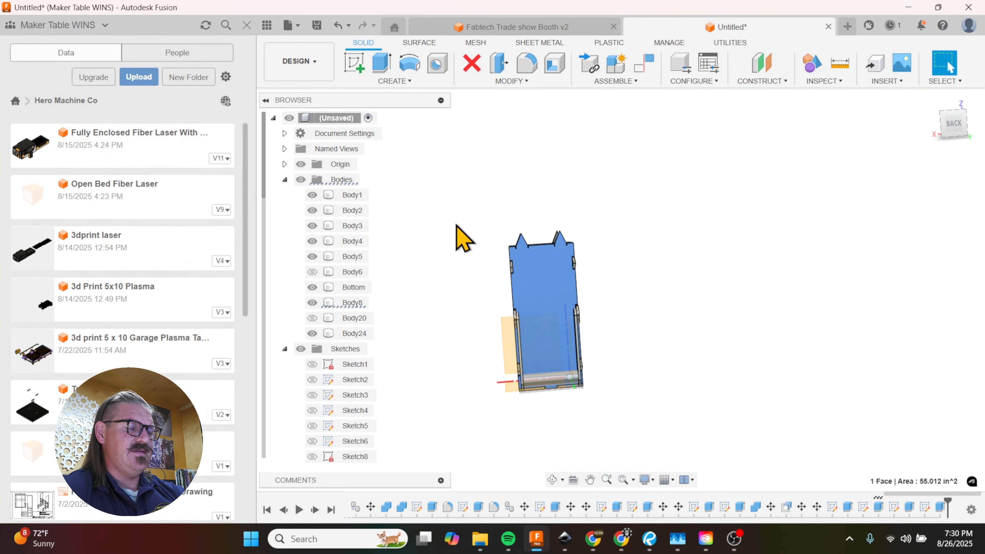
key(t)
scroll(551, 412, up, 3)
scroll(606, 232, down, 1)
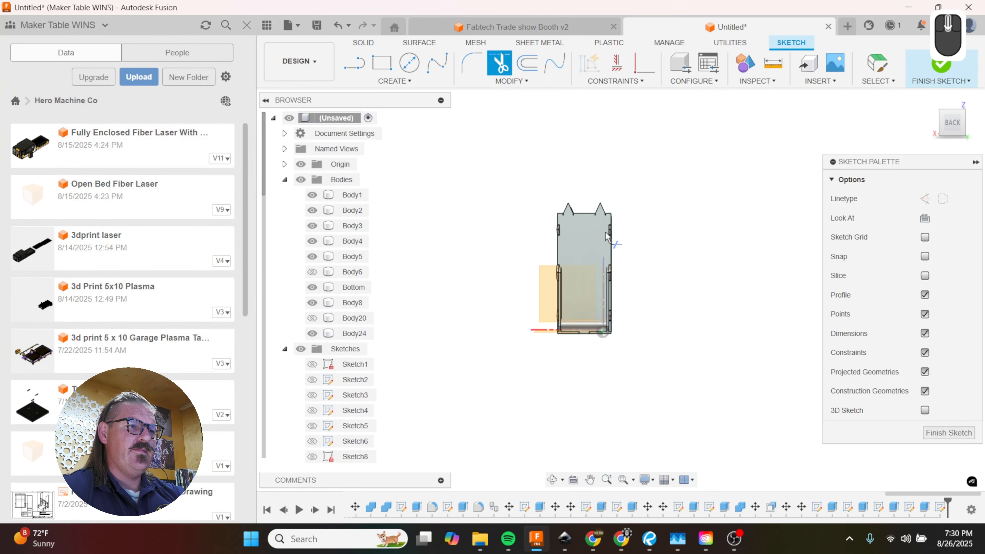
scroll(565, 234, down, 3)
Step: Place a sketch text frame across the back panel's full width, from its upper corner down to the handle pivots
click(393, 81)
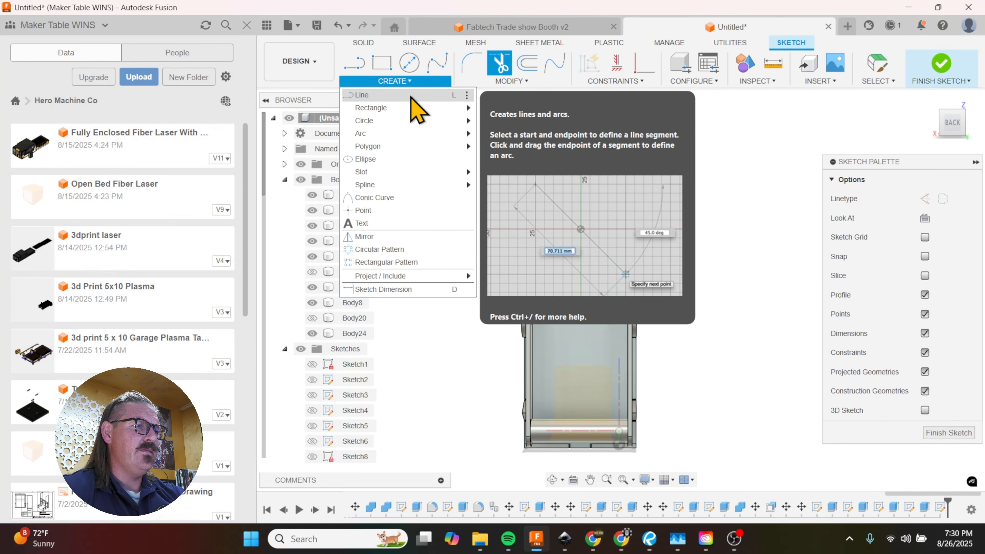
click(388, 223)
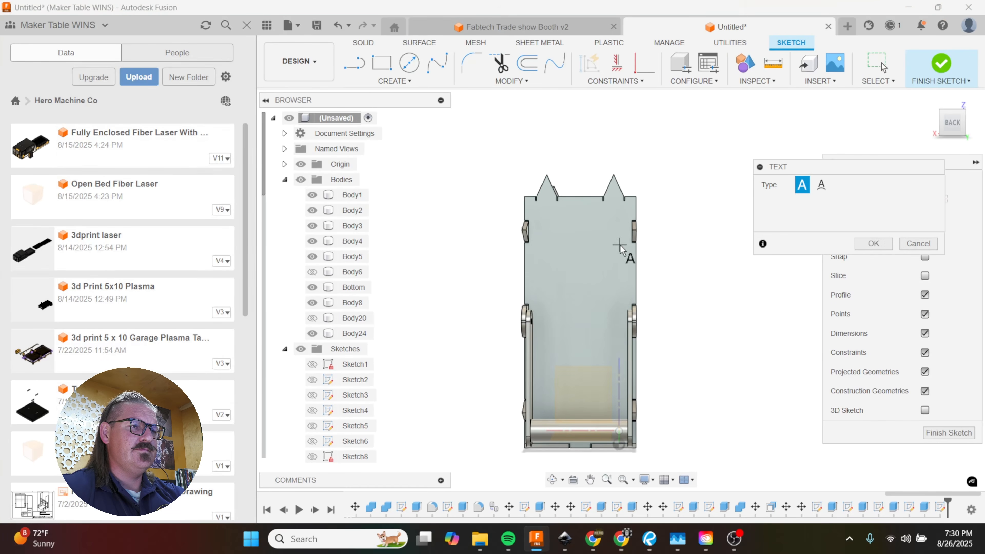
scroll(659, 271, down, 1)
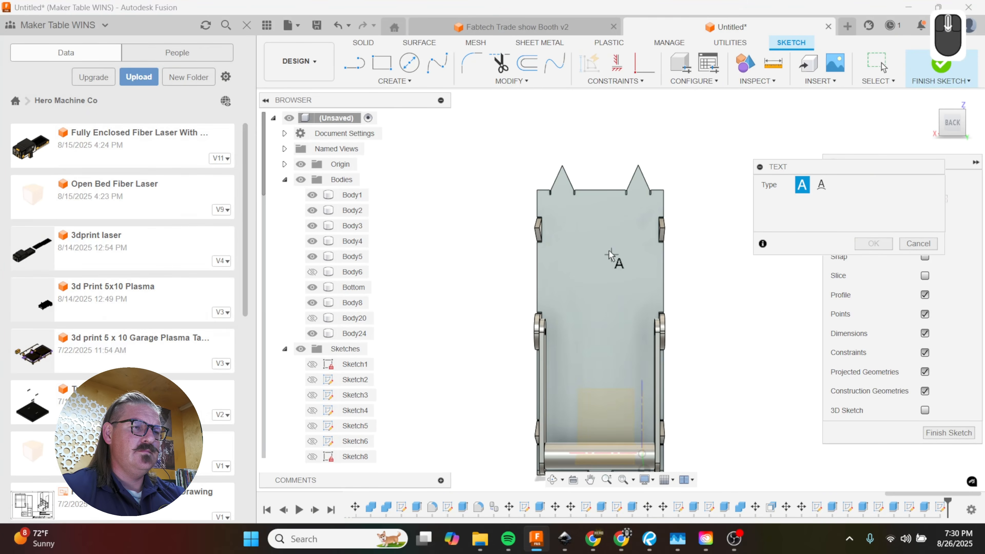
click(538, 191)
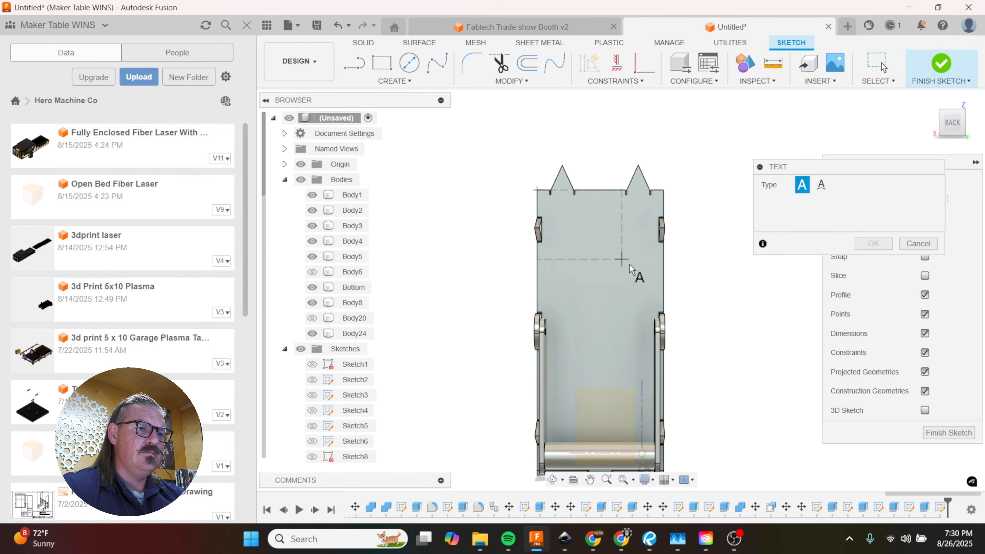
click(667, 309)
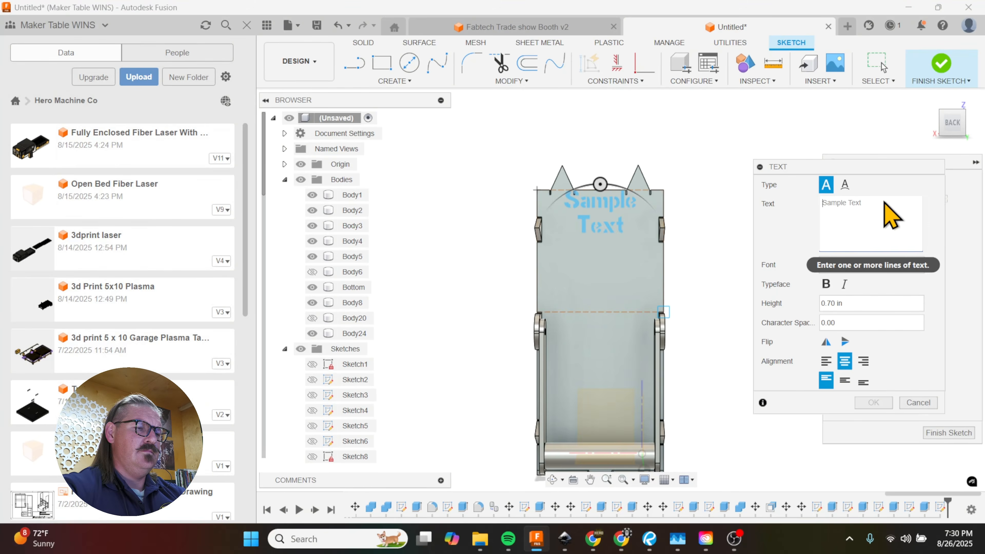
Step: Enter ON as the back panel text, set its height to 2 in and keep it on the first line
text(ON)
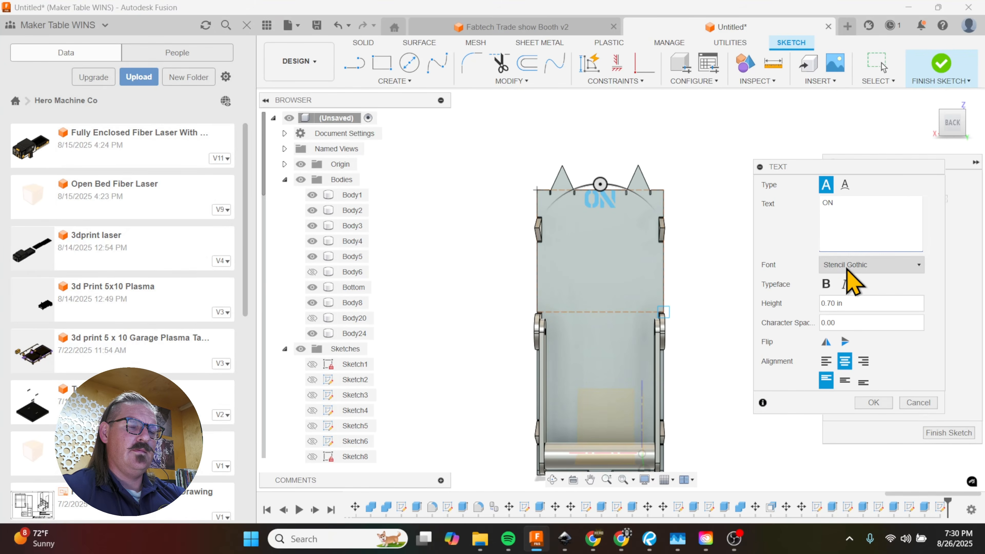
key(Return)
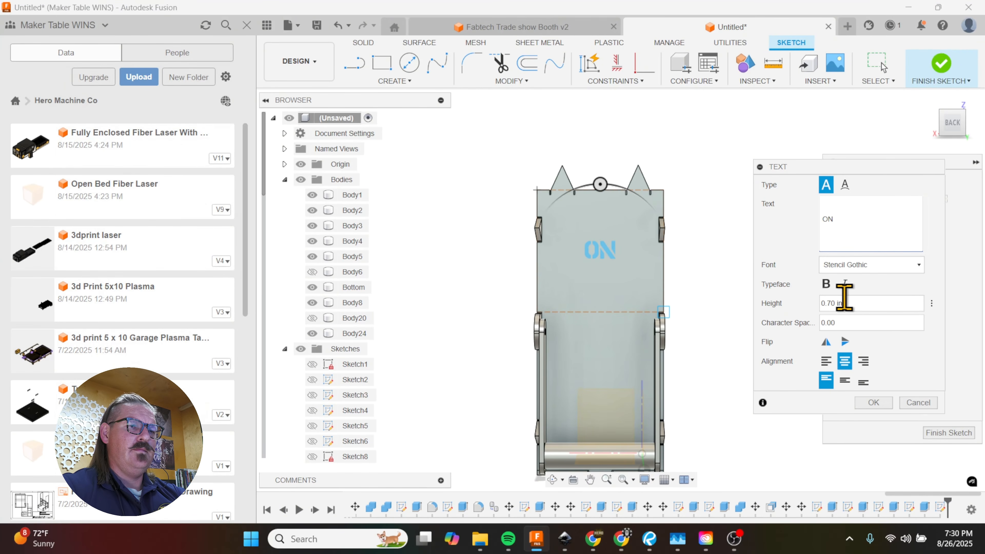
click(839, 303)
text(3)
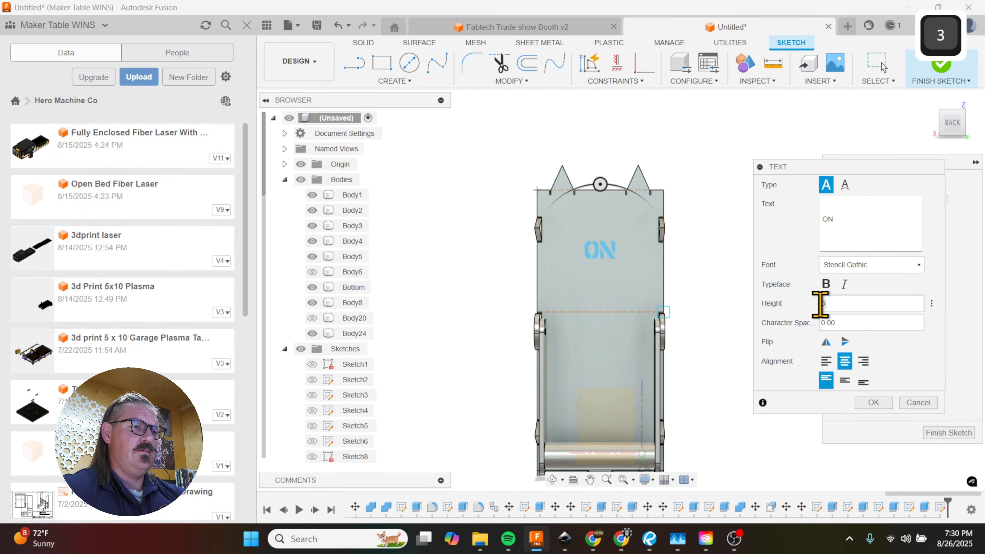
drag(843, 307, 822, 311)
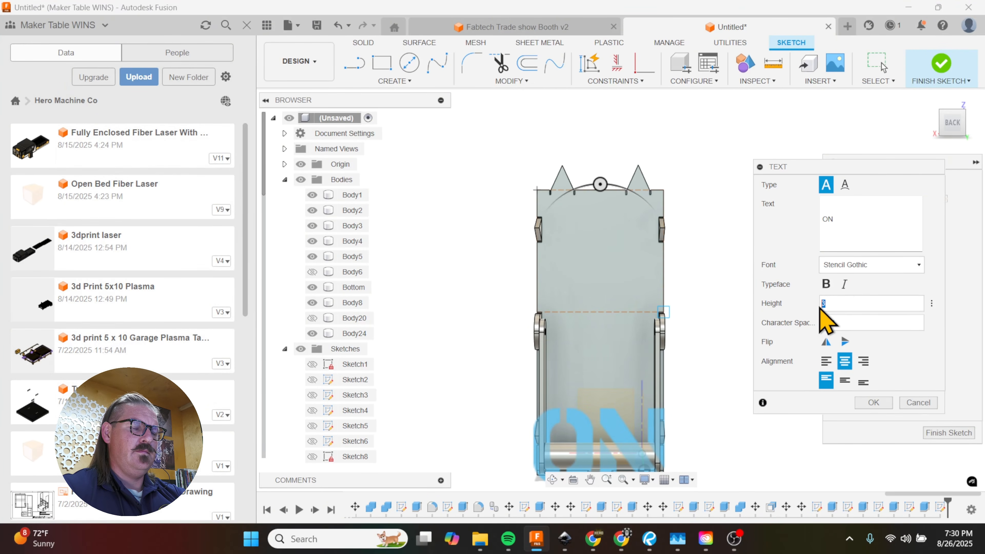
text(2)
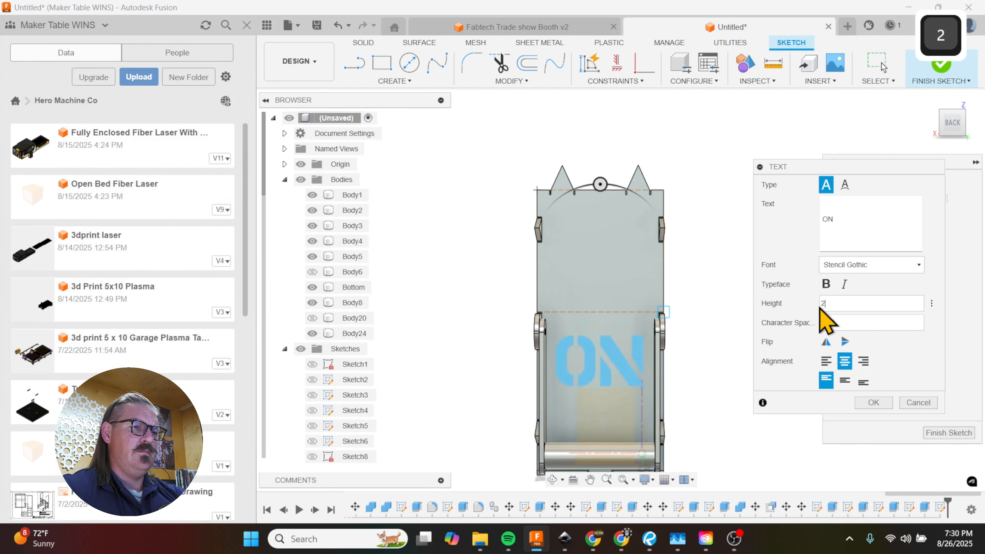
click(823, 220)
key(BackSpace)
key(BackSpace)
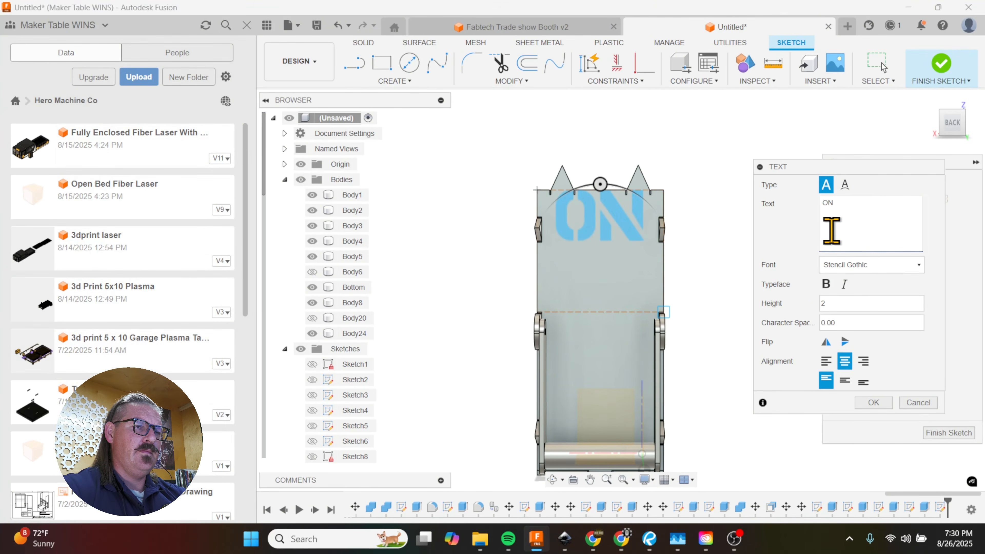
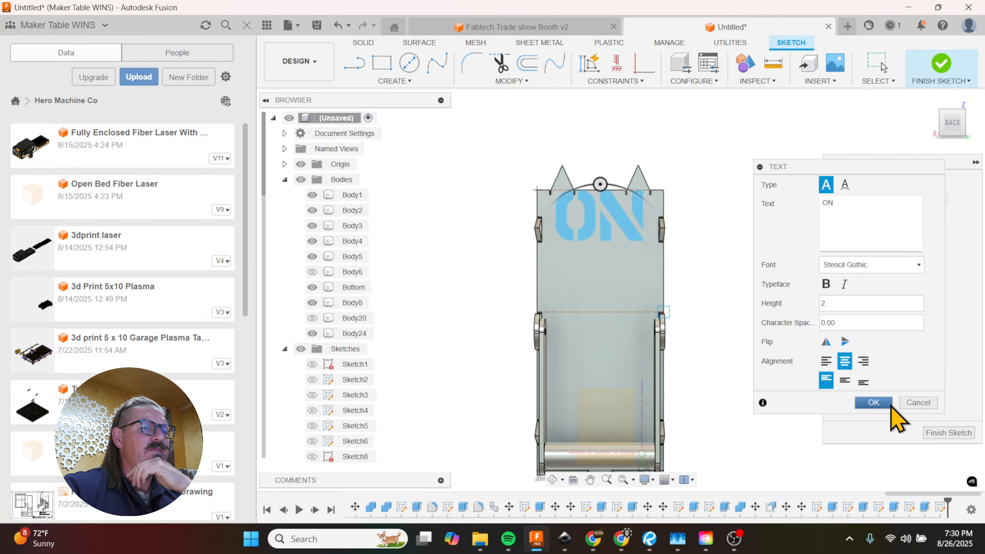
Step: Accept the 2 in high "ON" text on the back panel and try to move it down 1.50 in
click(873, 404)
key(m)
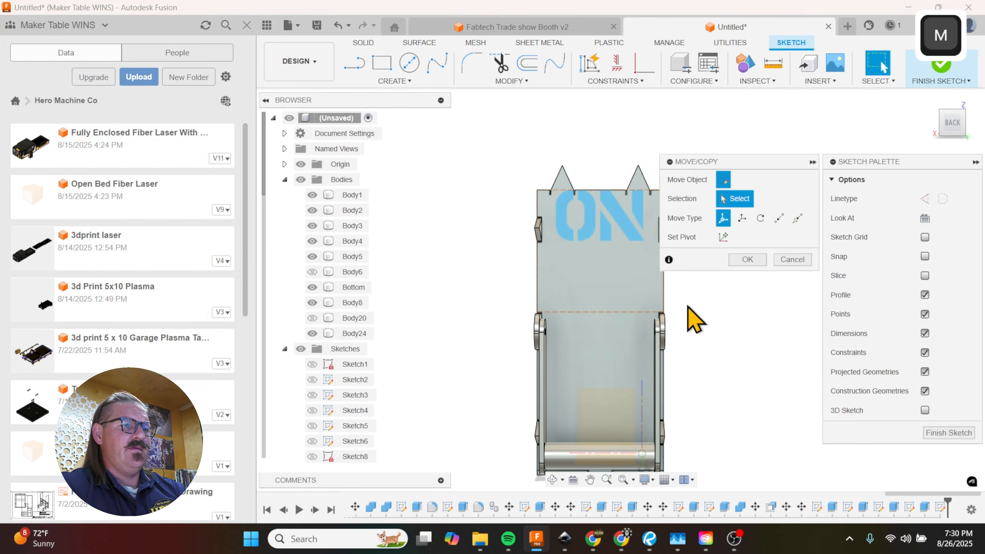
scroll(617, 221, up, 5)
click(604, 187)
drag(602, 186, 621, 239)
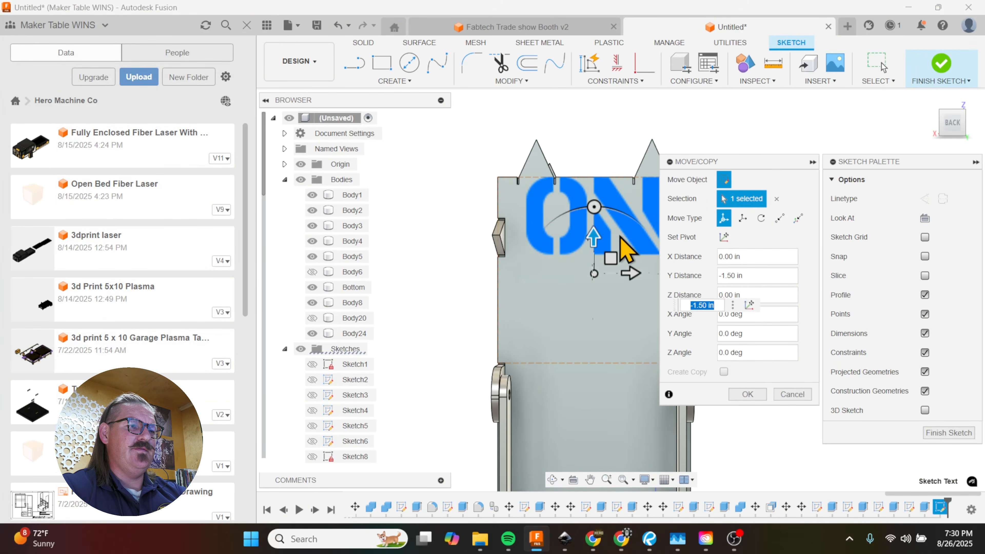
Step: Cancel the pending move and undo the "ON" text placement
click(530, 178)
mouse_move(529, 138)
mouse_down()
mouse_move(523, 282)
mouse_move(528, 139)
mouse_up()
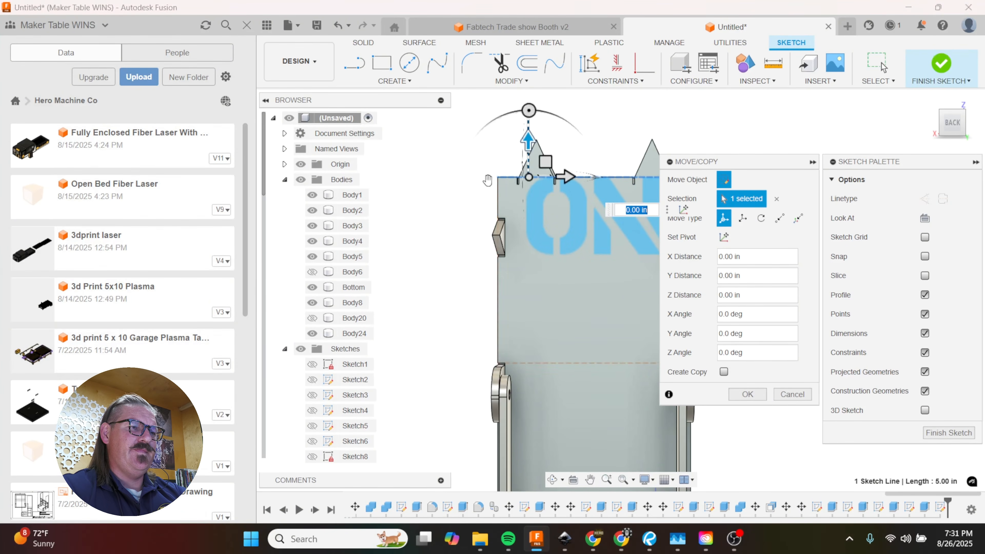
scroll(447, 246, down, 3)
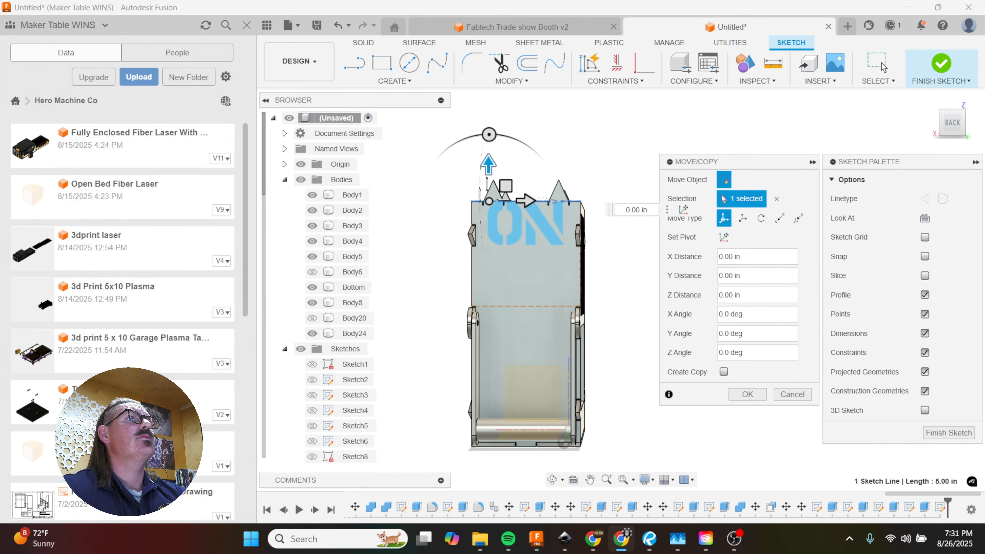
scroll(447, 247, up, 1)
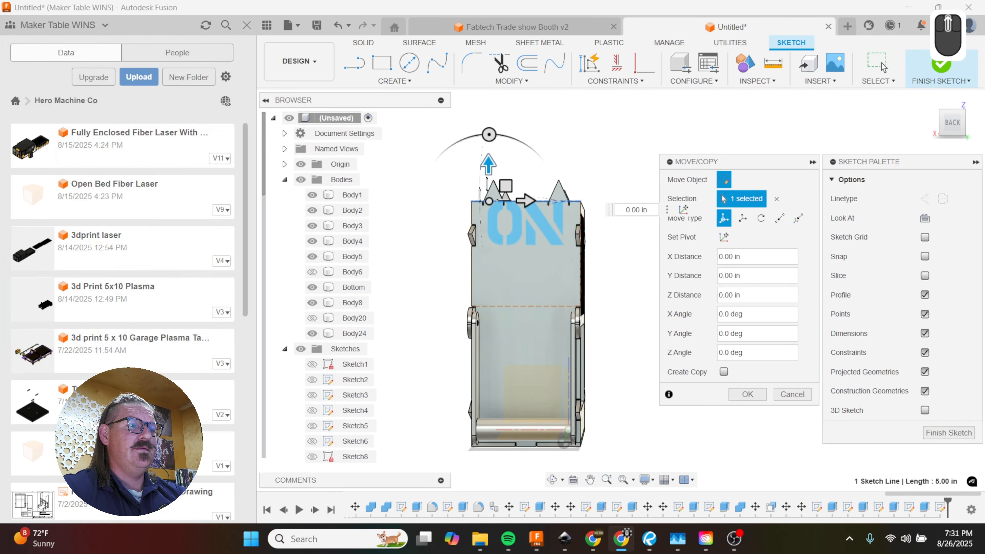
scroll(550, 214, up, 3)
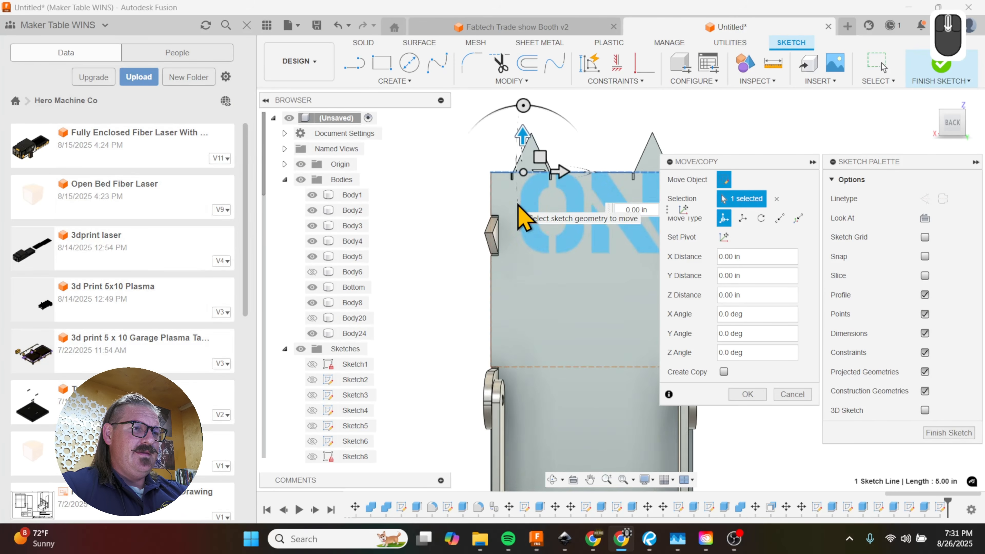
scroll(519, 206, down, 3)
scroll(536, 198, up, 3)
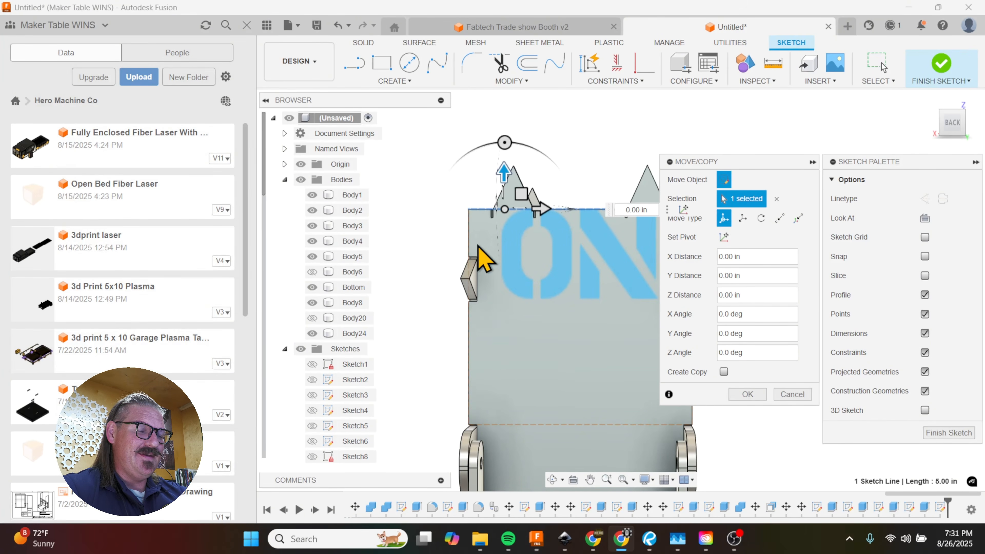
scroll(471, 259, down, 3)
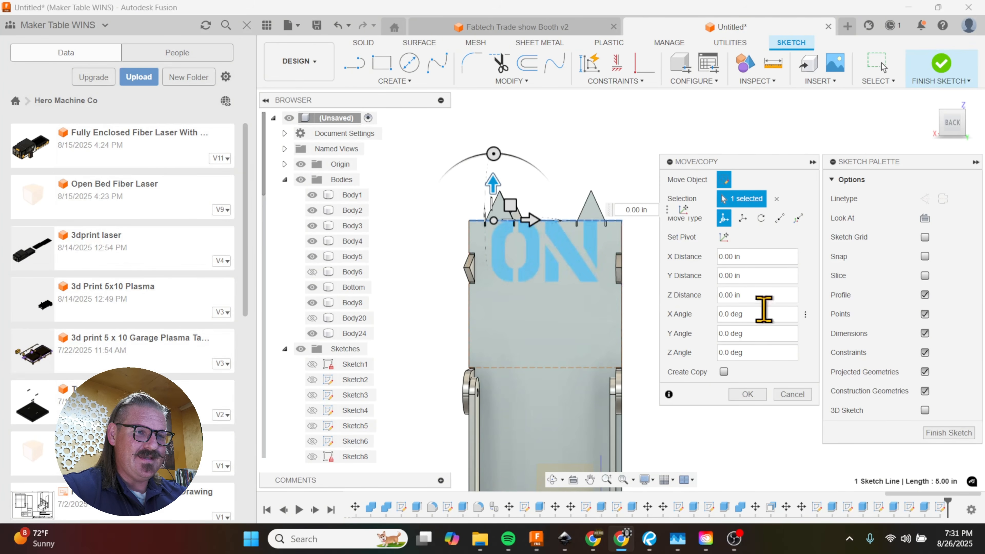
click(785, 393)
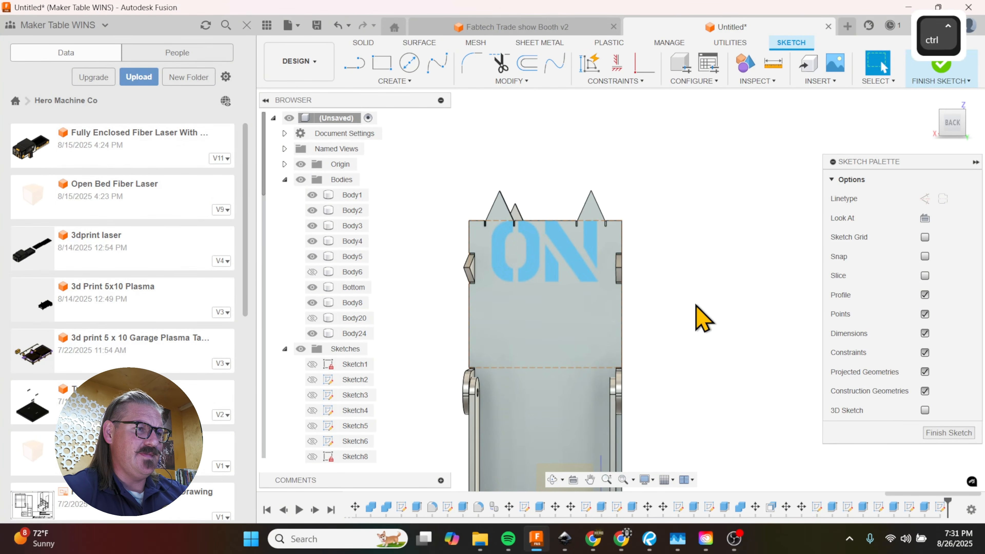
key(ctrl+z)
Step: Add the text "ON" in a new text frame across the back panel, slightly below its upper edge
click(381, 81)
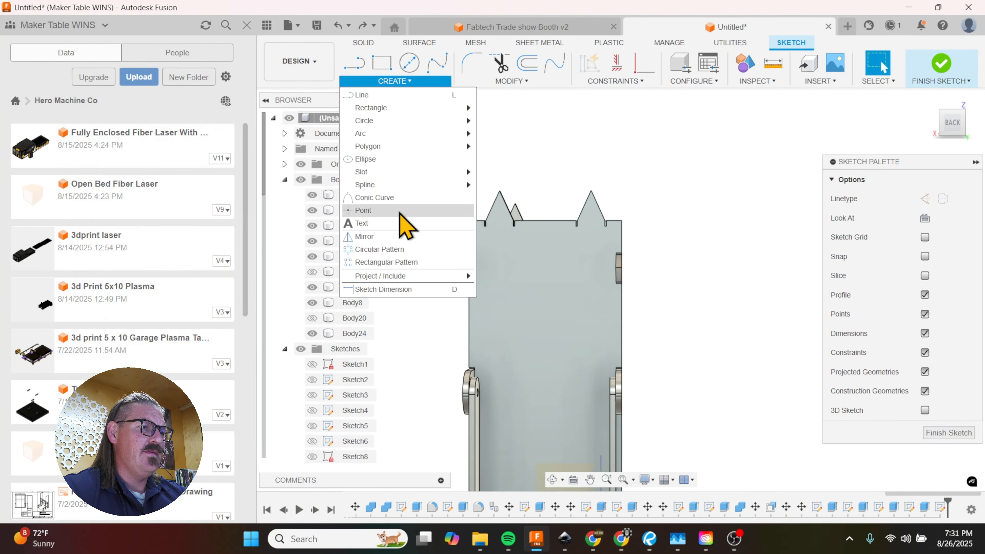
click(403, 222)
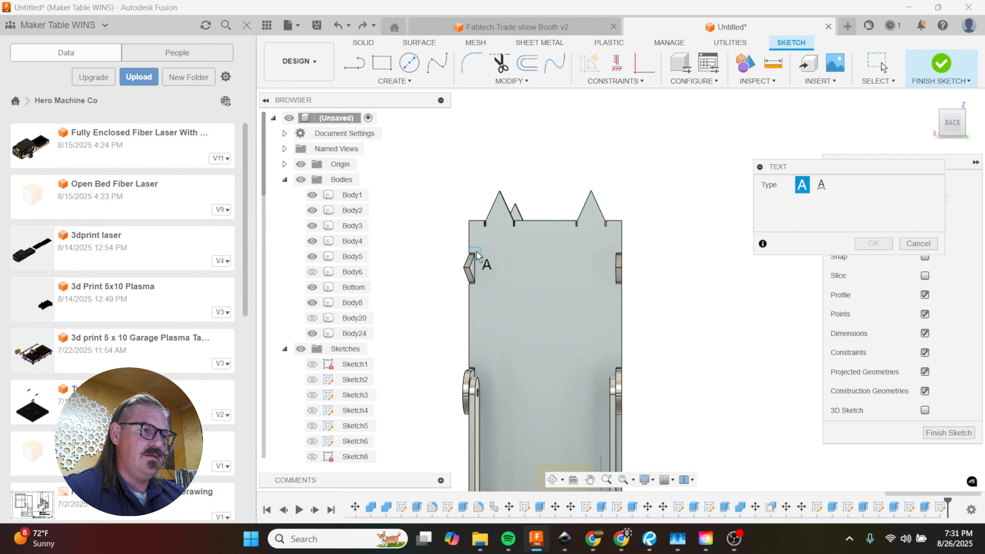
click(615, 352)
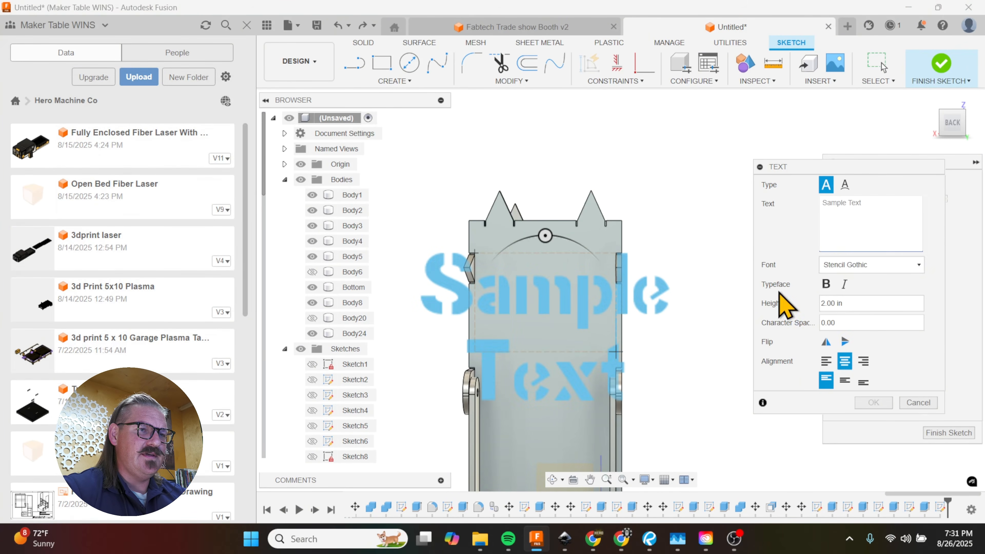
text(OM)
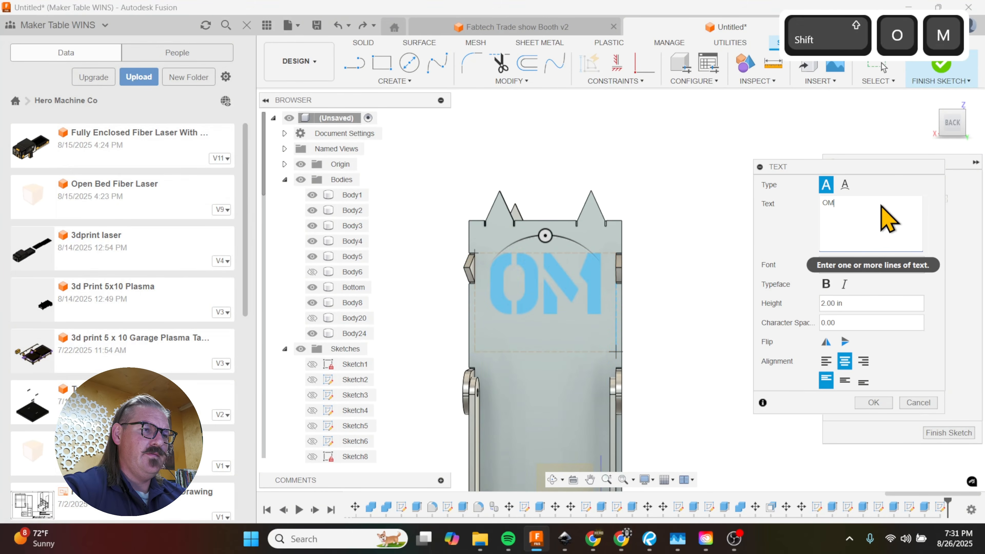
key(BackSpace)
text(N)
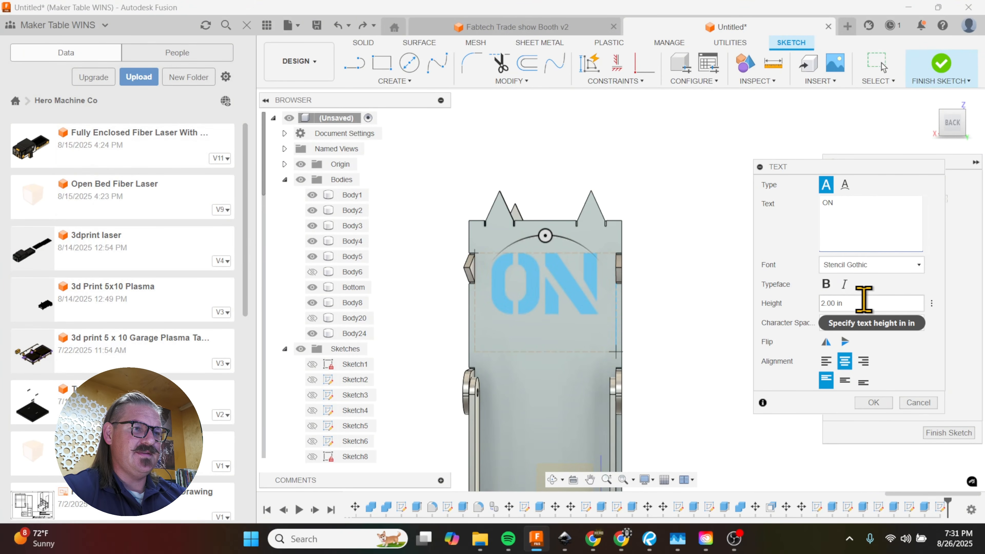
Step: Set the "ON" text's height to 1.75 in and accept it
scroll(832, 115, down, 3)
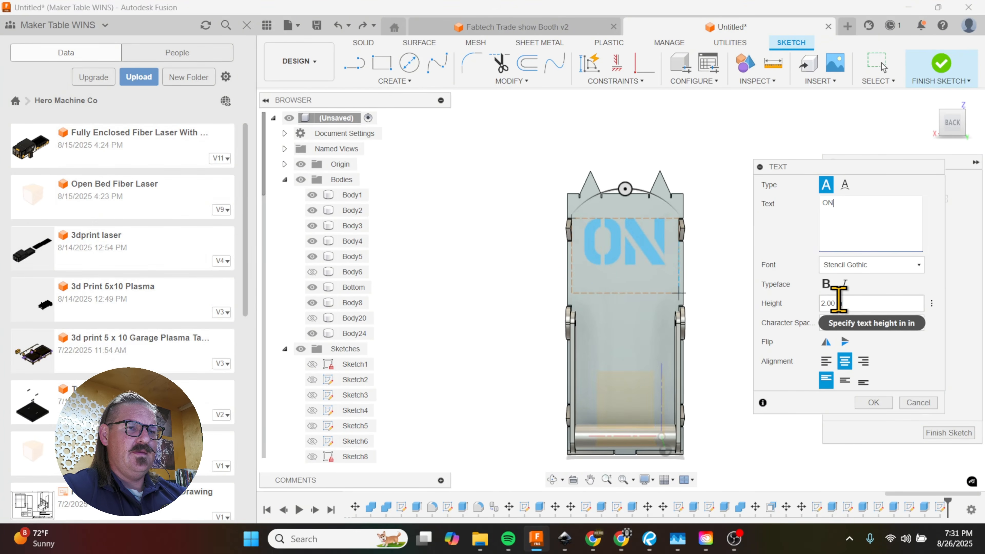
double_click(824, 303)
text(1.75)
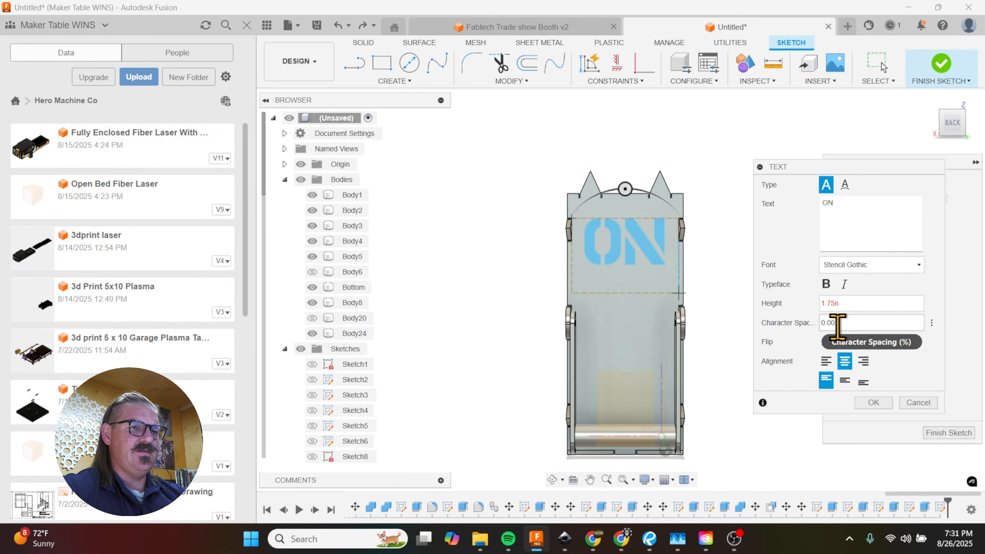
text(i)
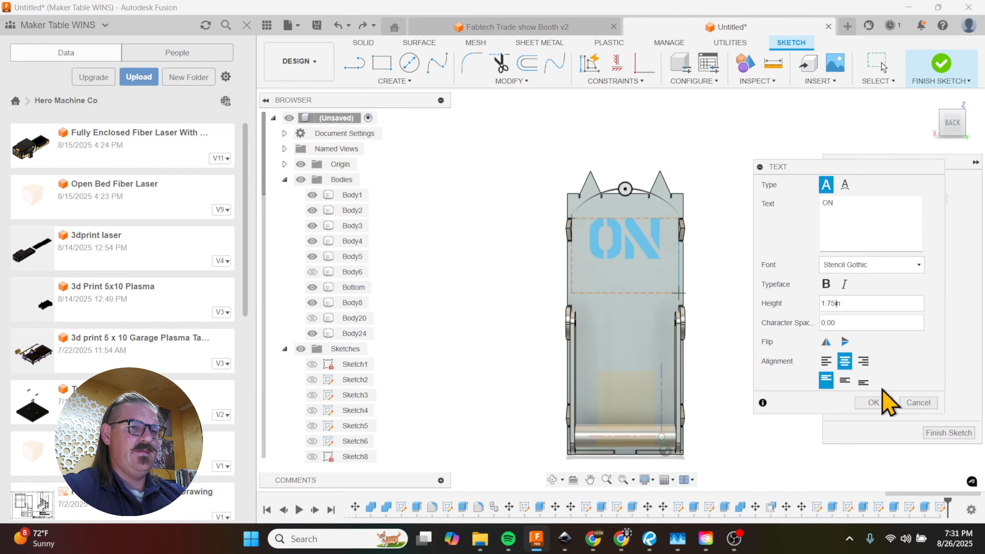
click(874, 402)
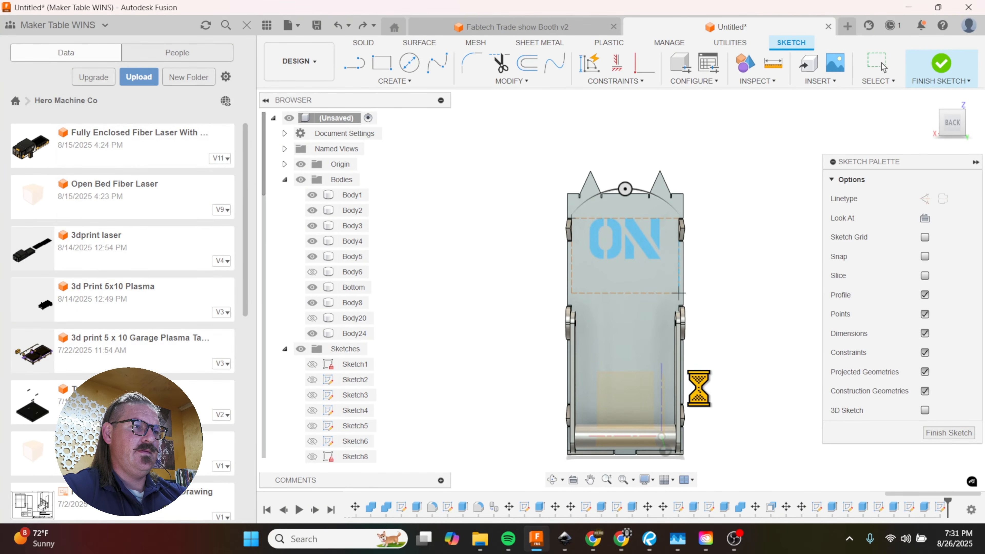
Step: Add a second text reading "OFF" in a frame across the lower part of the back panel
click(395, 81)
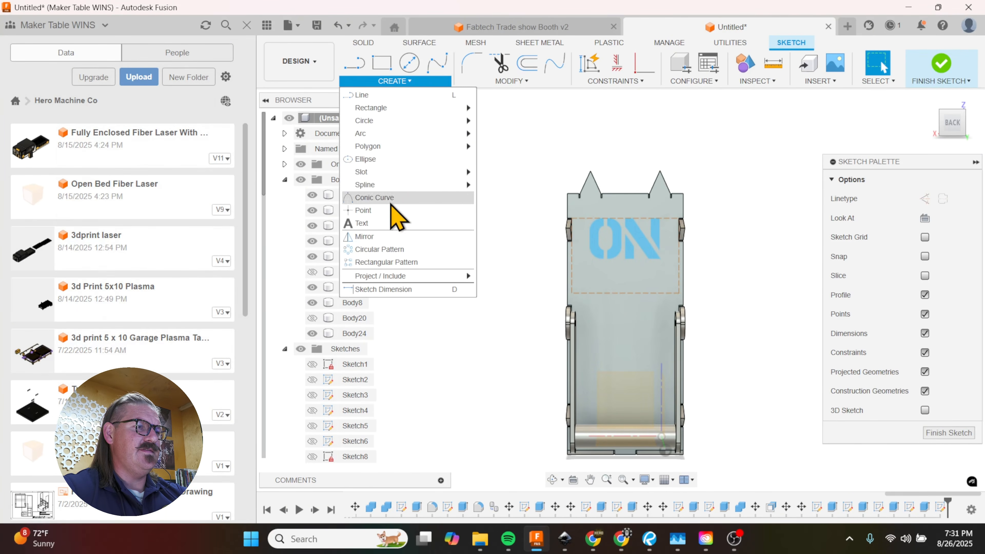
click(388, 223)
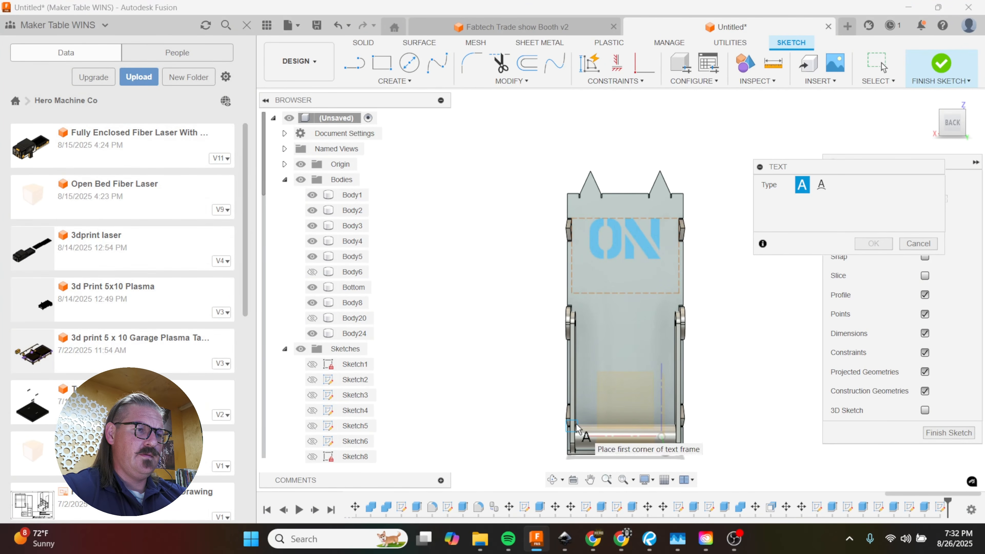
click(681, 359)
click(863, 214)
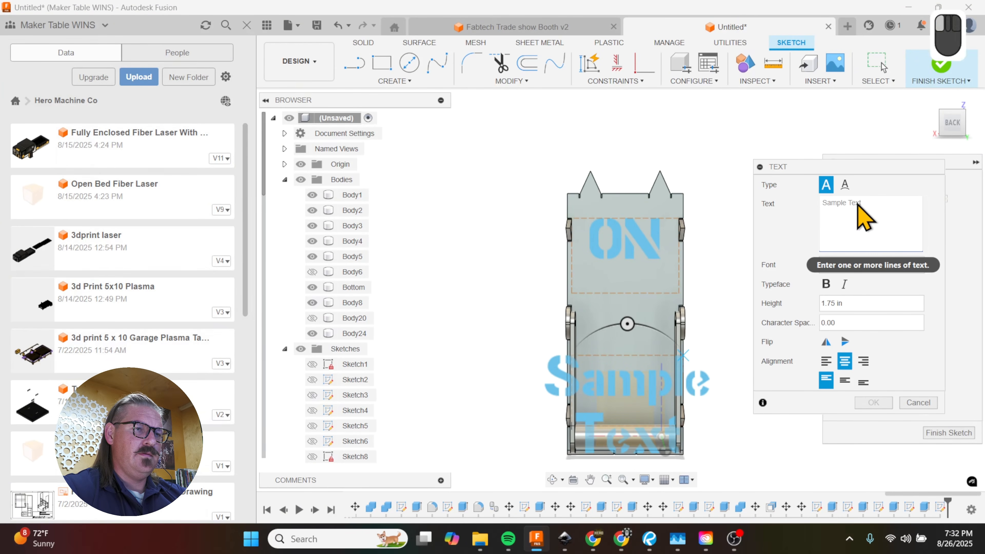
text(OFF)
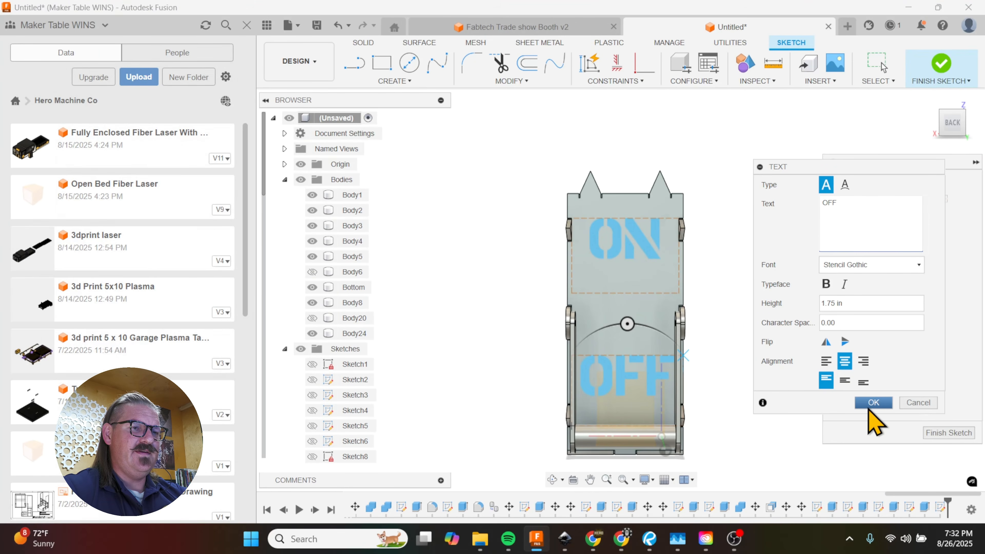
click(874, 402)
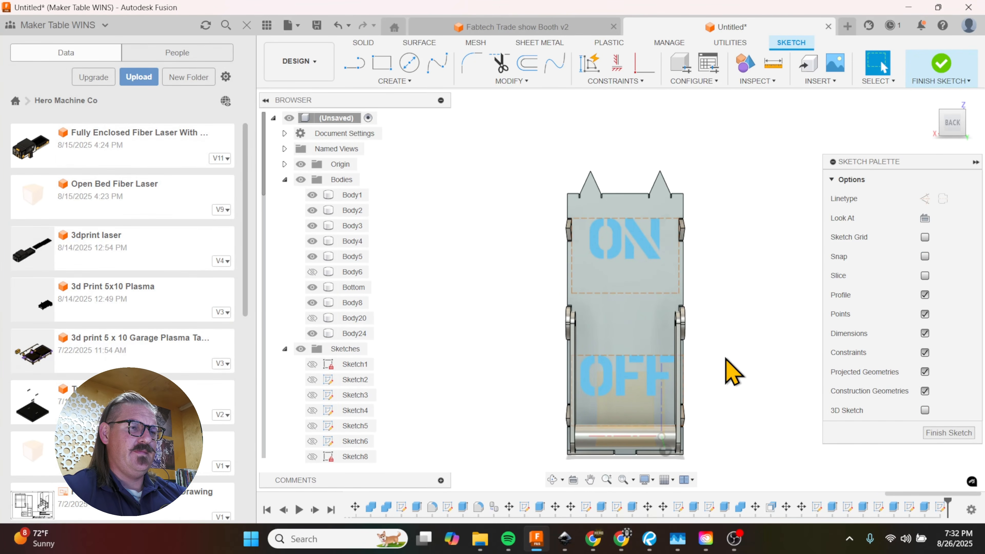
Step: Extrude the "ON" and "OFF" texts together by -0.50 in as a cut through the back panel
shift+middle_drag(732, 365, 703, 397)
scroll(675, 411, up, 5)
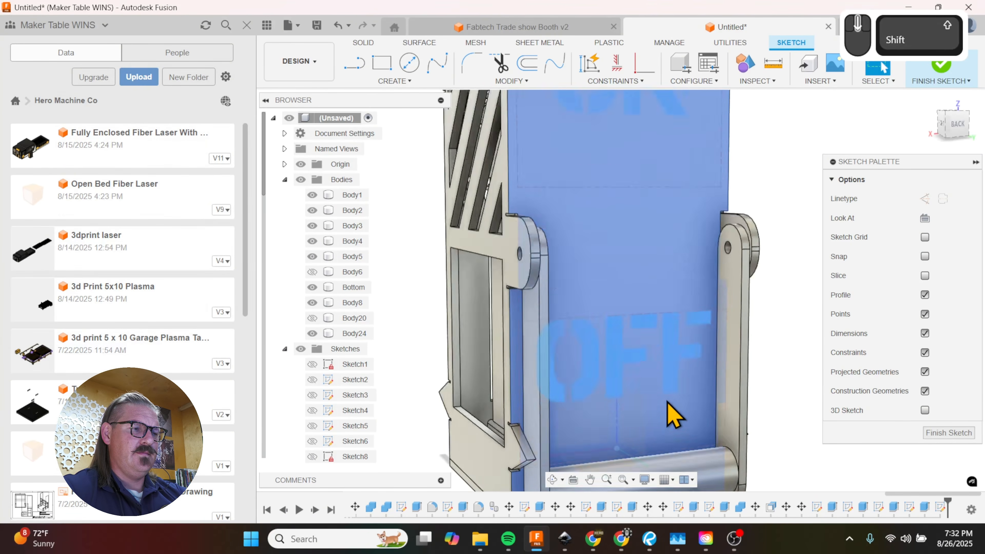
key(e)
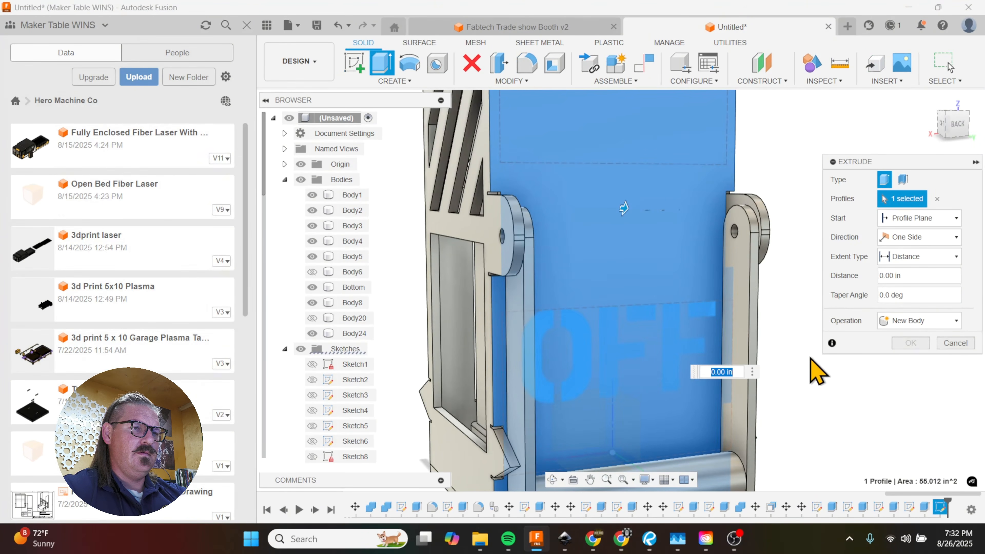
click(937, 198)
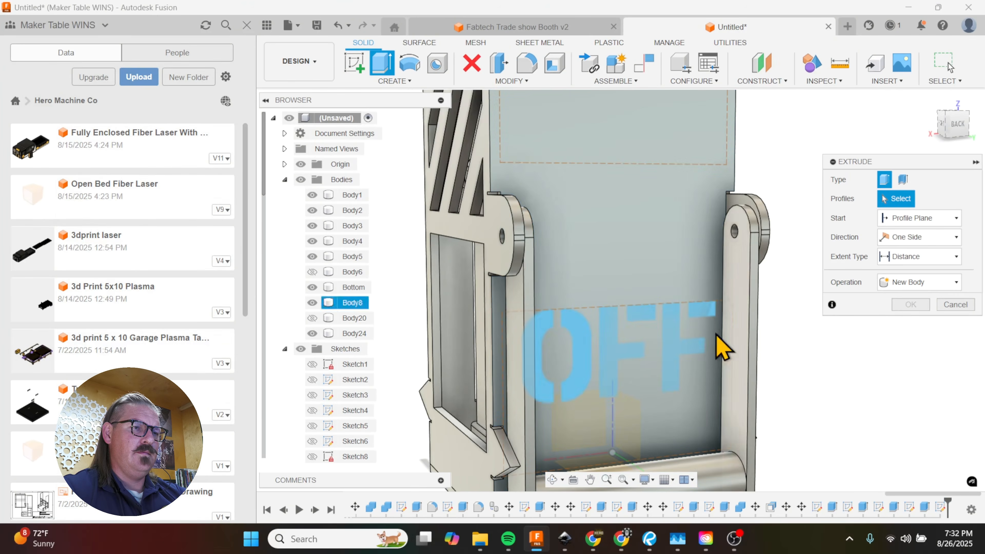
click(676, 349)
scroll(677, 389, down, 3)
click(651, 190)
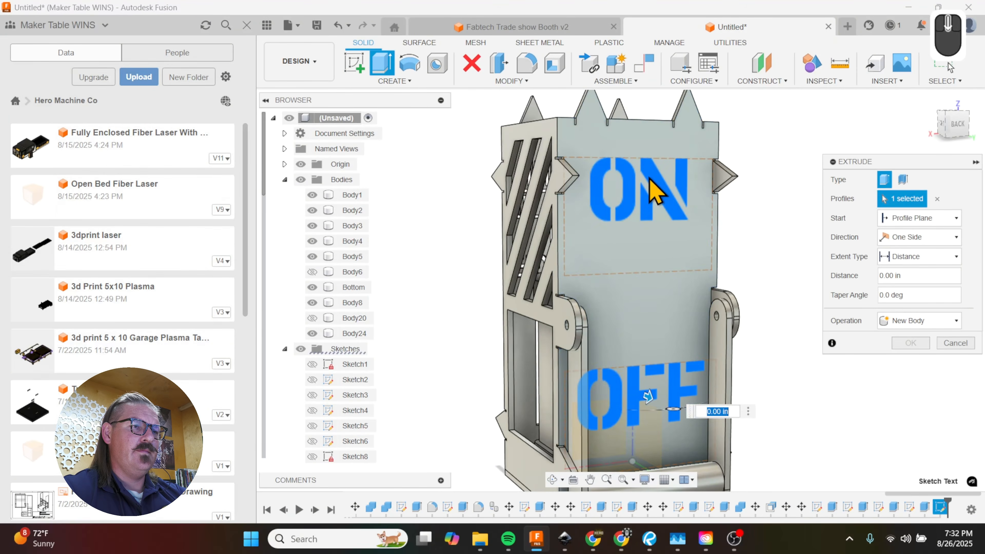
shift+middle_drag(647, 230, 664, 212)
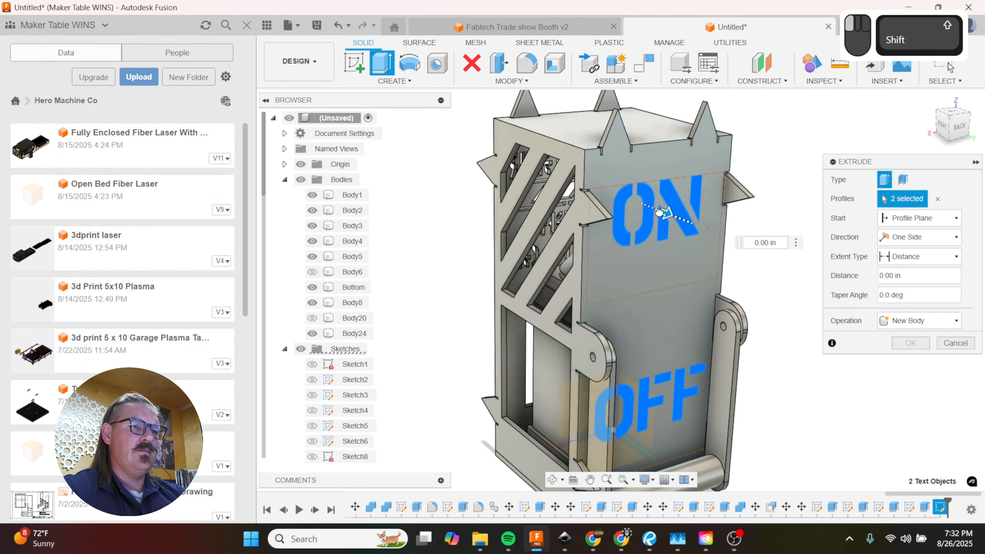
drag(660, 212, 640, 203)
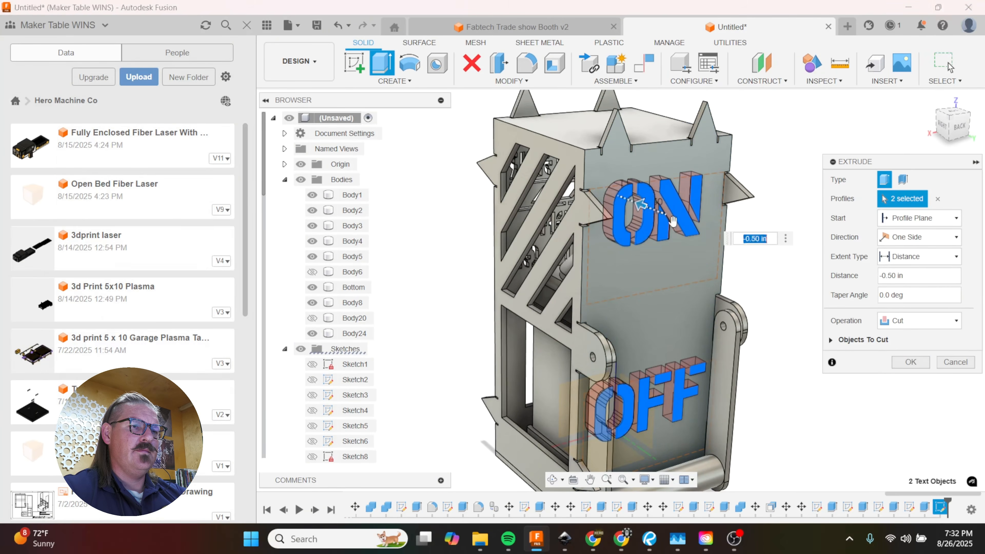
click(910, 362)
shift+middle_drag(796, 293, 769, 323)
key(m)
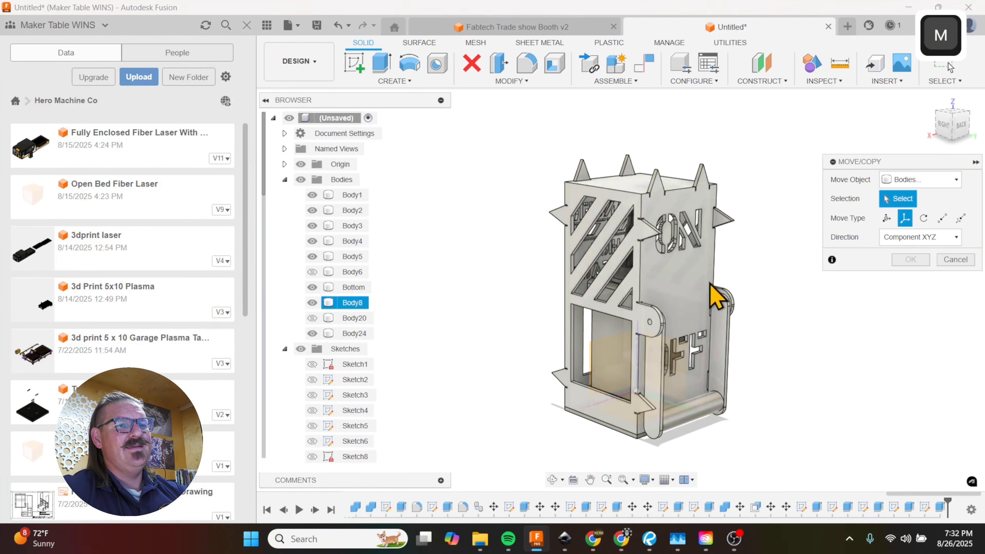
scroll(764, 330, up, 5)
scroll(753, 264, down, 3)
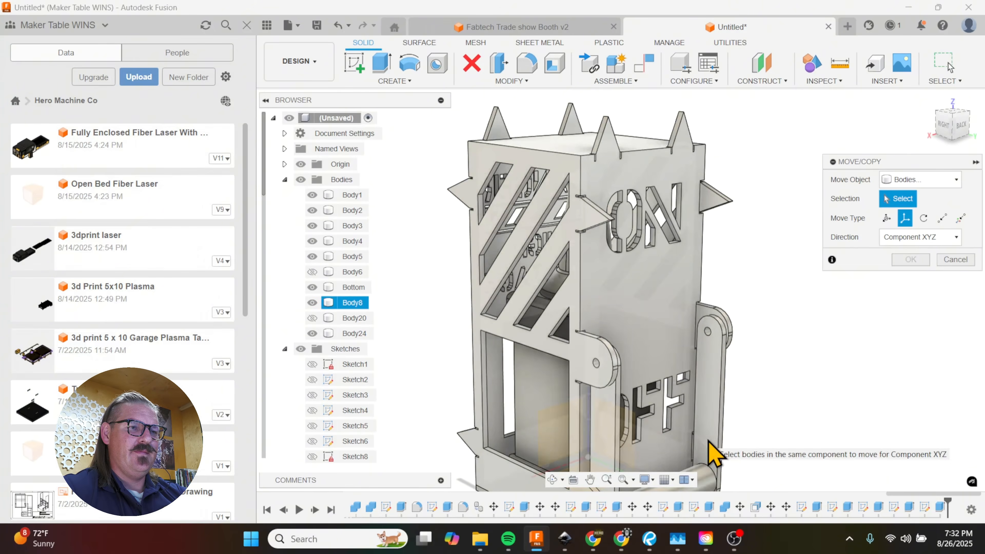
mouse_move(709, 442)
shift+middle_down()
mouse_move(732, 415)
mouse_move(709, 427)
shift+middle_up()
click(713, 386)
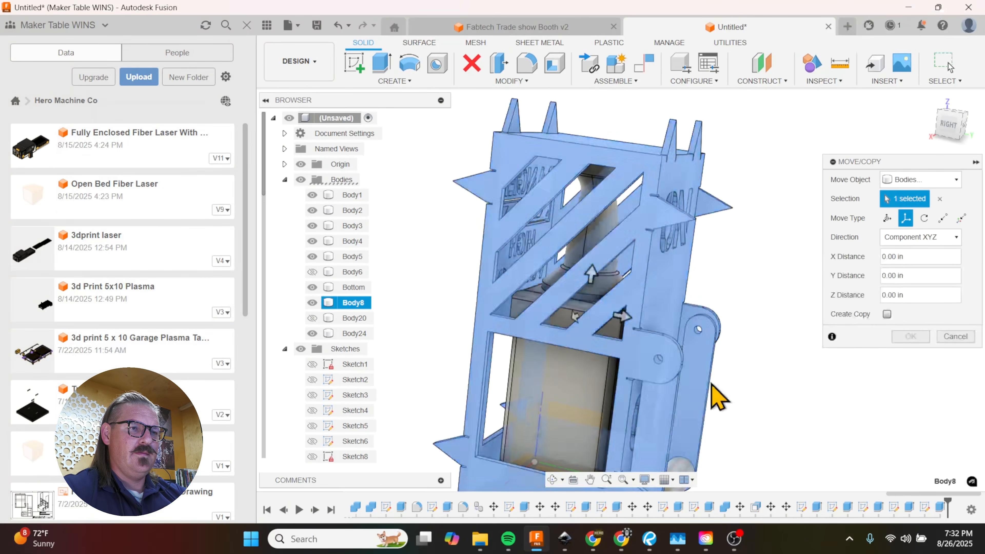
scroll(725, 372, down, 3)
shift+middle_drag(736, 352, 729, 318)
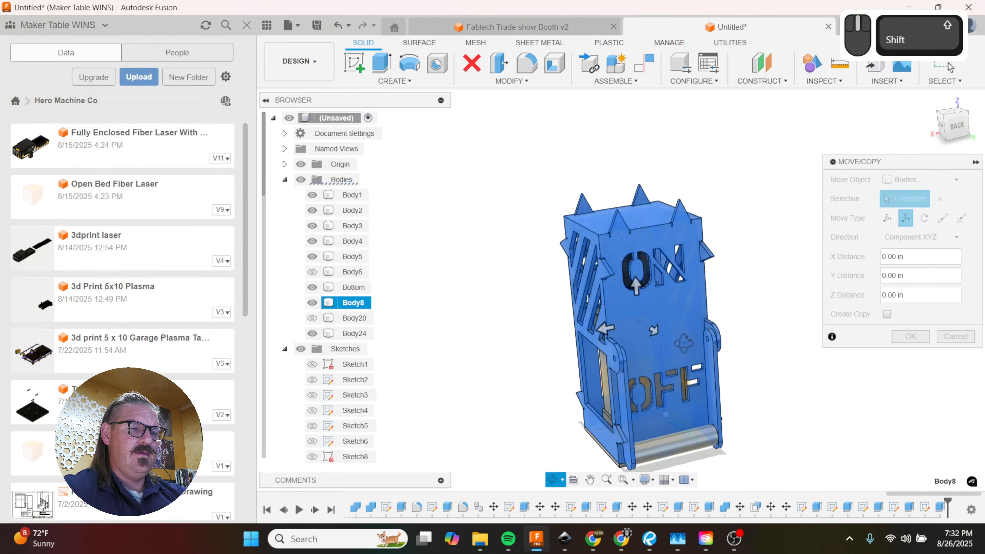
shift+middle_drag(682, 348, 772, 345)
click(955, 337)
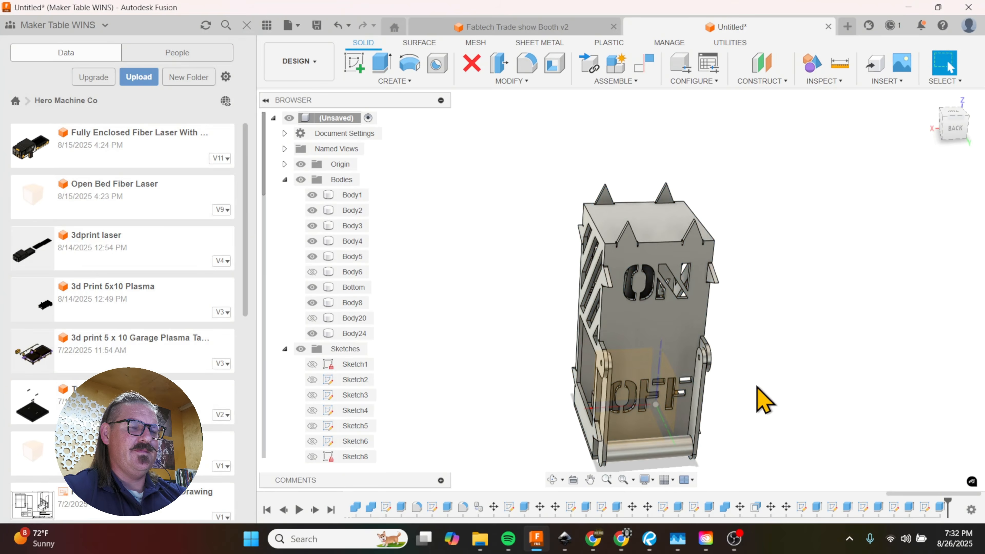
shift+middle_drag(759, 400, 791, 393)
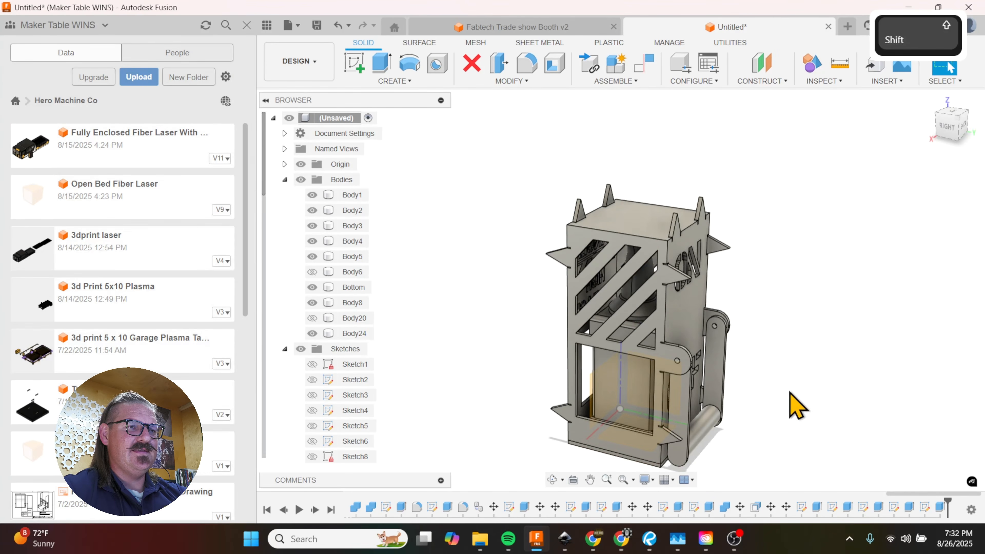
Step: Create an offset plane at 0.00 in on the inner face of the pivot ear on the model's left side
click(766, 81)
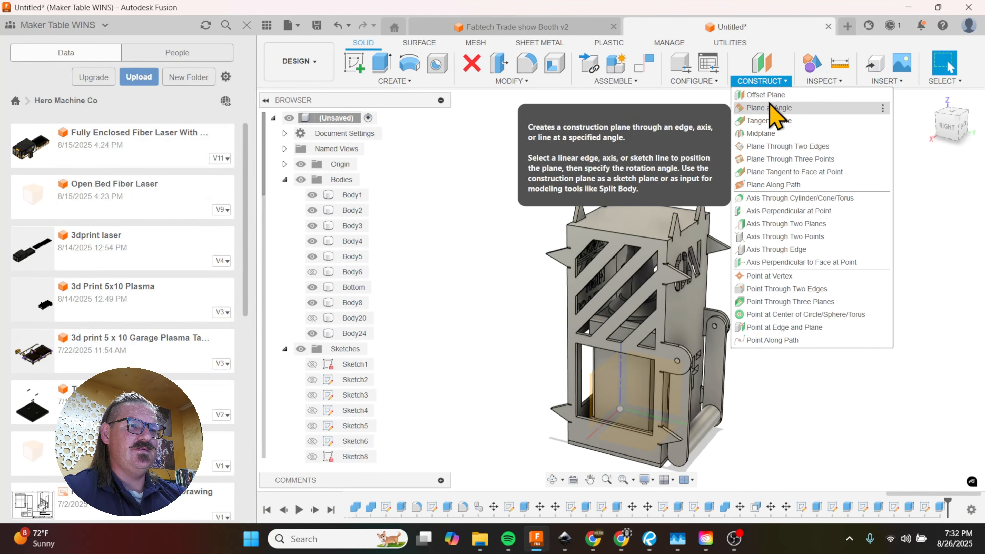
click(768, 95)
scroll(700, 330, up, 5)
click(705, 297)
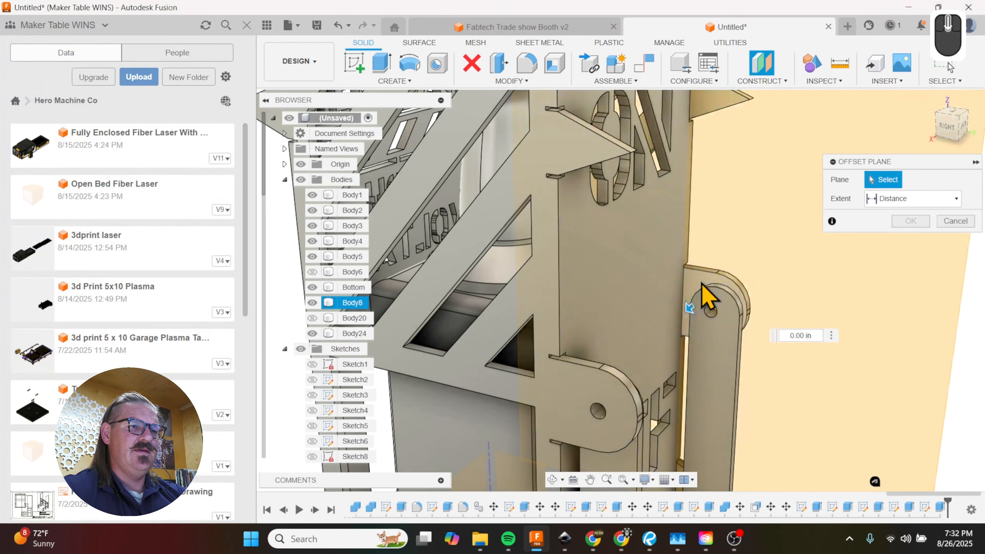
click(908, 240)
scroll(715, 308, down, 5)
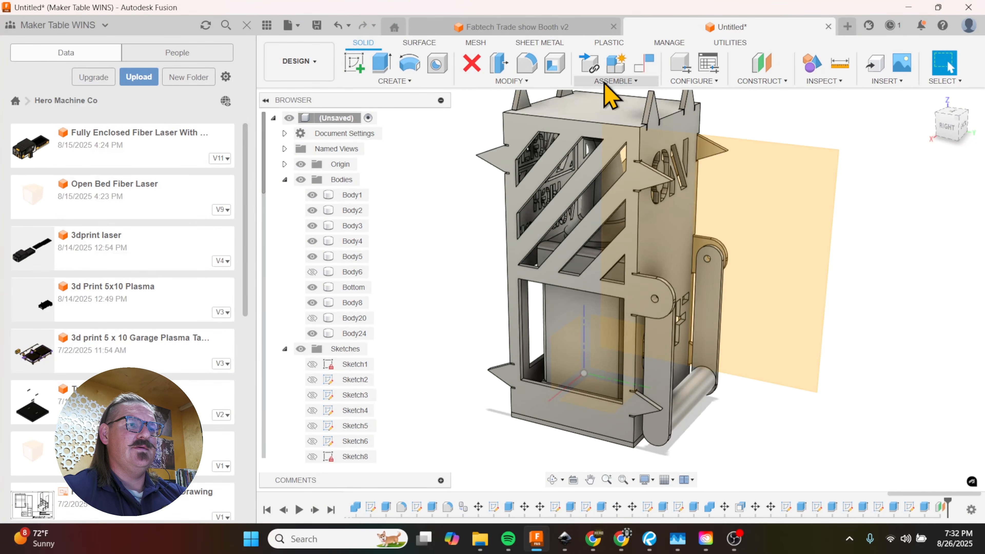
Step: Split the enclosure body with the new plane on the left pivot ear to separate the left lever arm
click(513, 82)
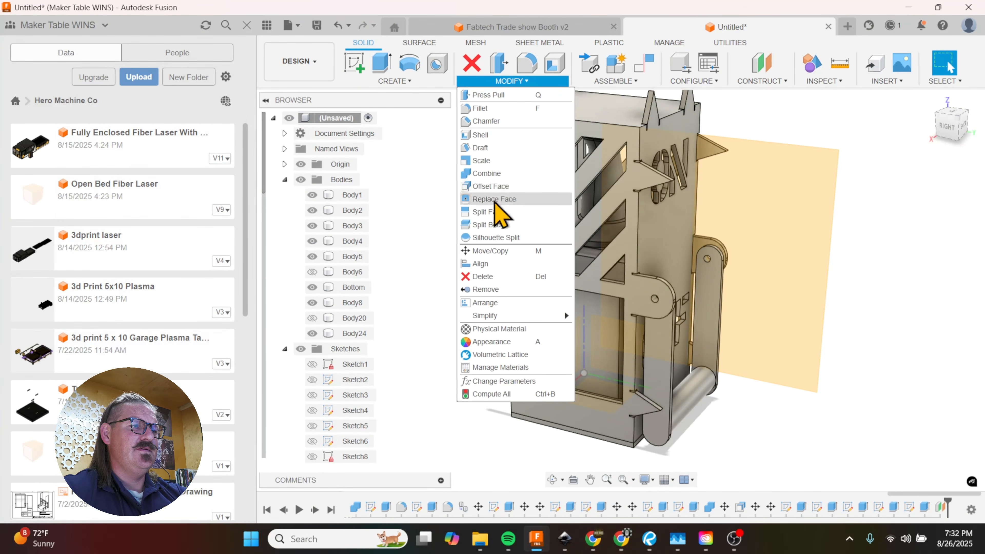
click(489, 225)
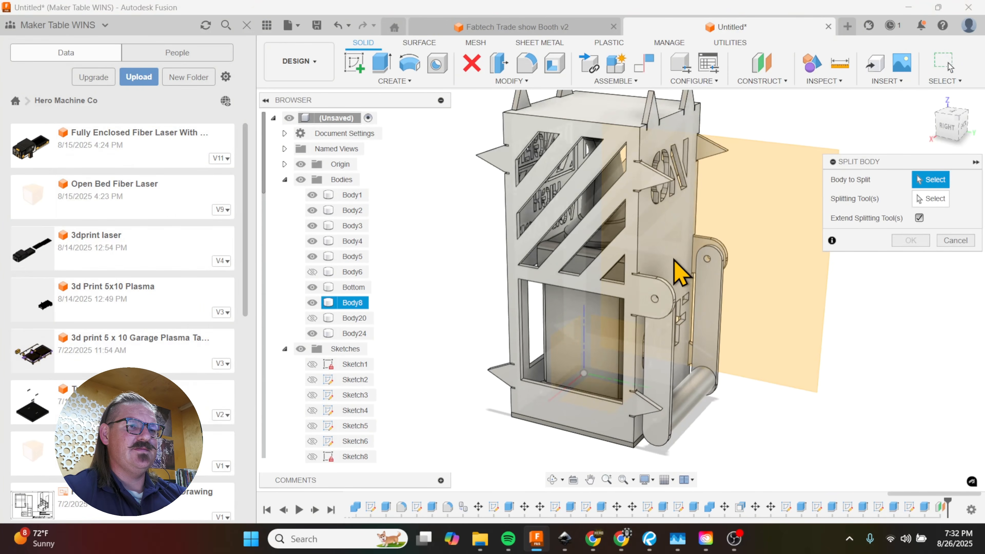
click(715, 324)
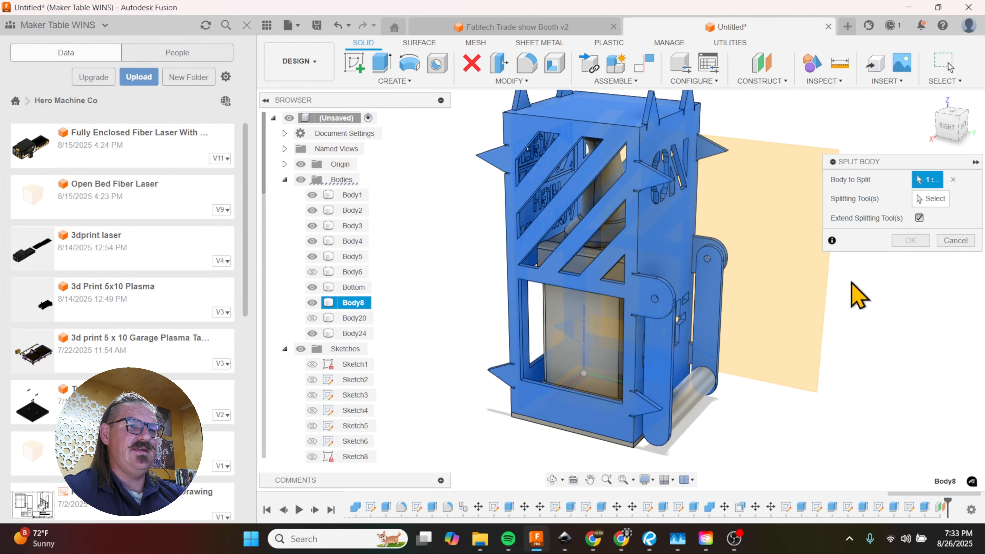
click(933, 199)
click(802, 233)
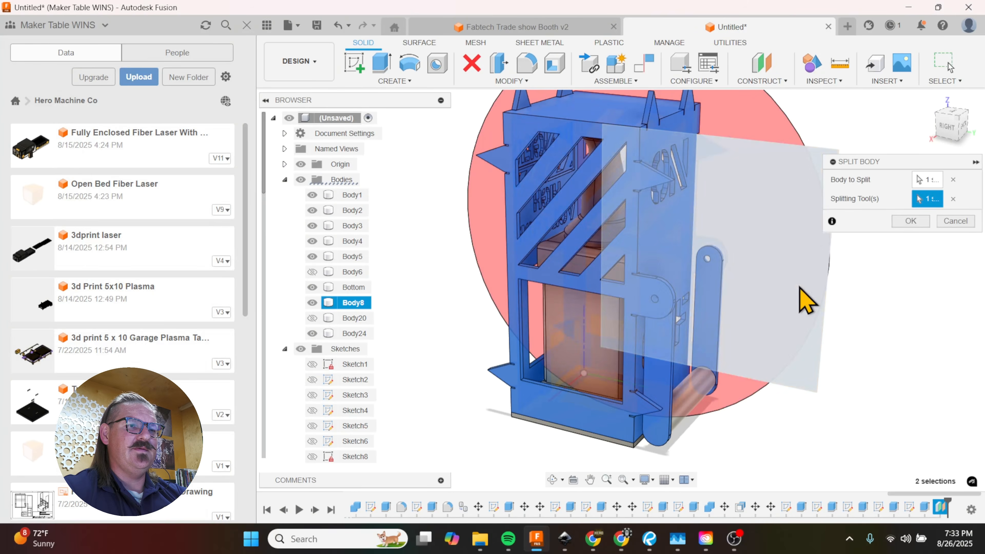
key(Return)
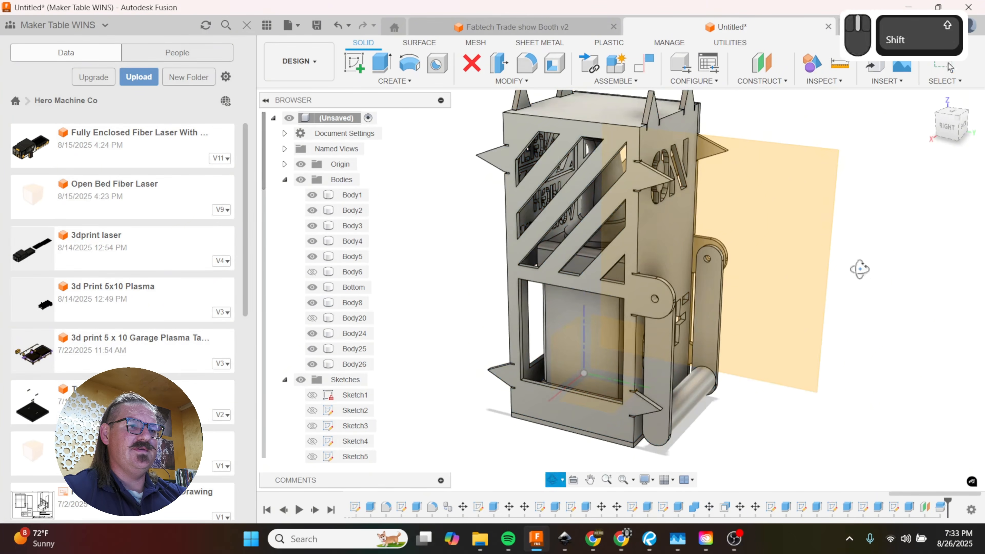
Step: Check with Move/Copy whether the left lever arm can be selected as its own body, leaving it unmoved
shift+middle_drag(860, 269, 809, 282)
click(759, 381)
scroll(758, 382, down, 1)
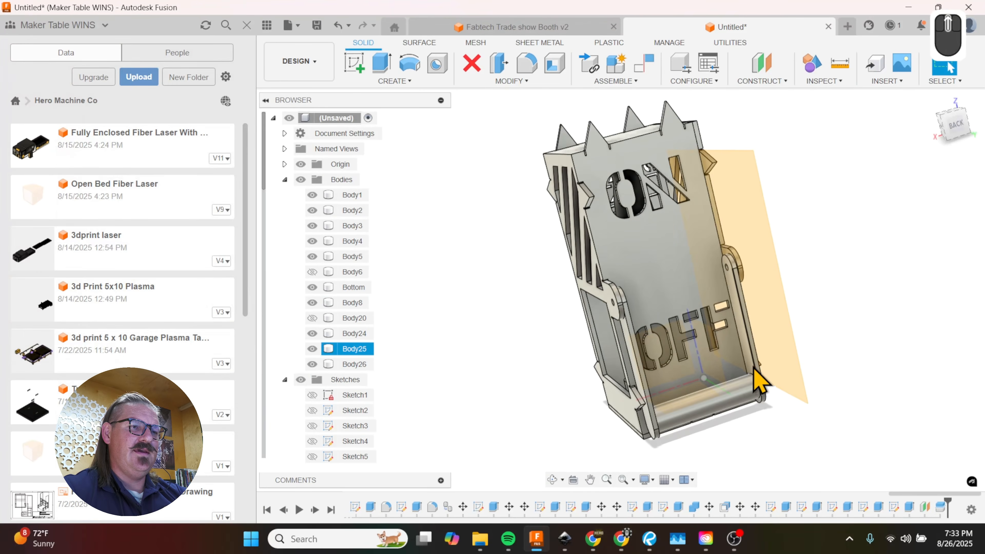
key(m)
shift+middle_drag(766, 352, 749, 370)
click(949, 336)
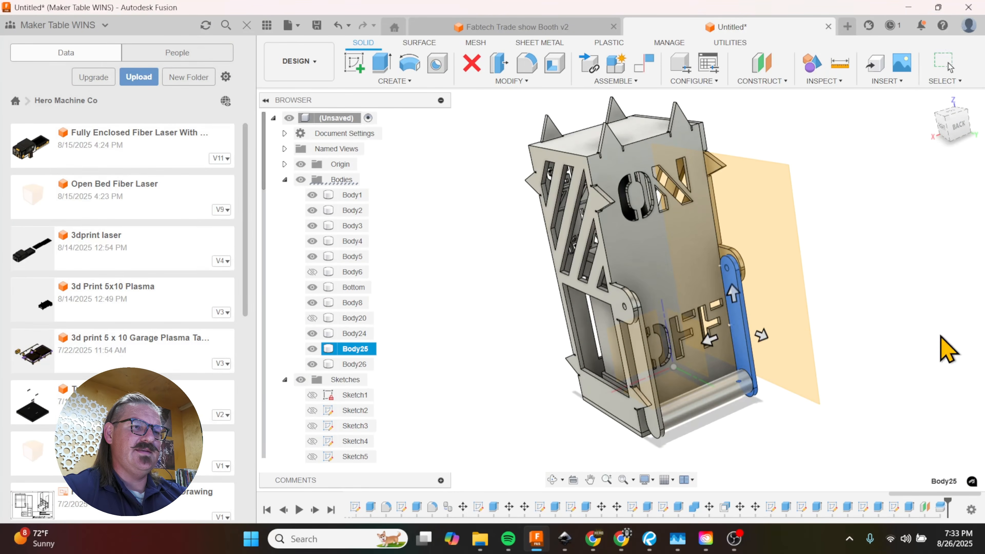
Step: Check with Move/Copy, set to bodies, whether the right lever arm is separate from the back panel
shift+middle_drag(946, 348, 653, 390)
click(637, 390)
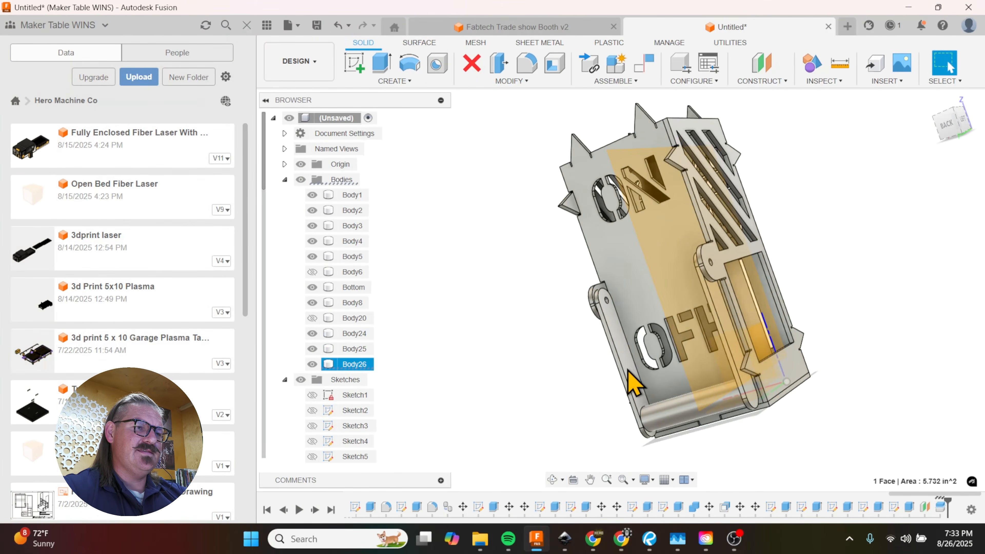
key(m)
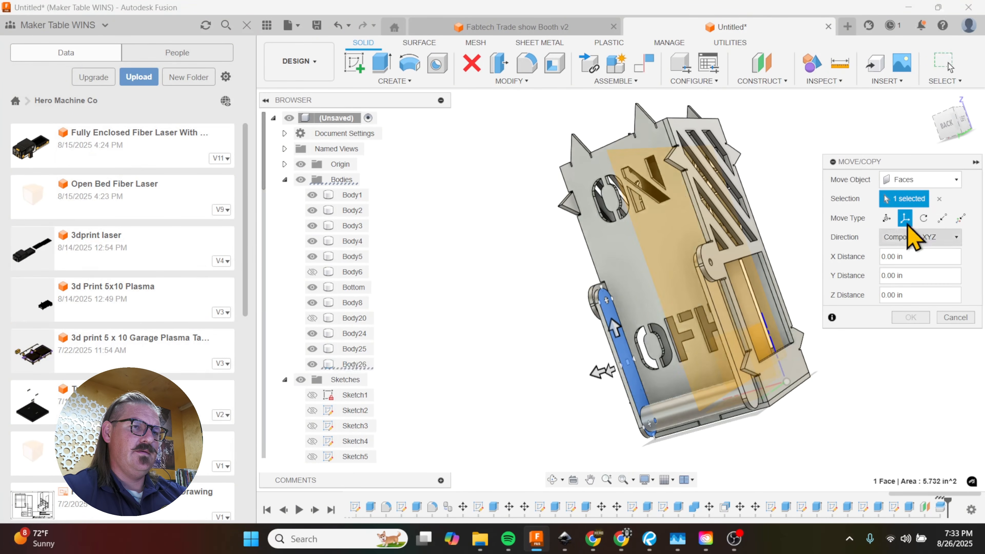
click(925, 181)
click(907, 209)
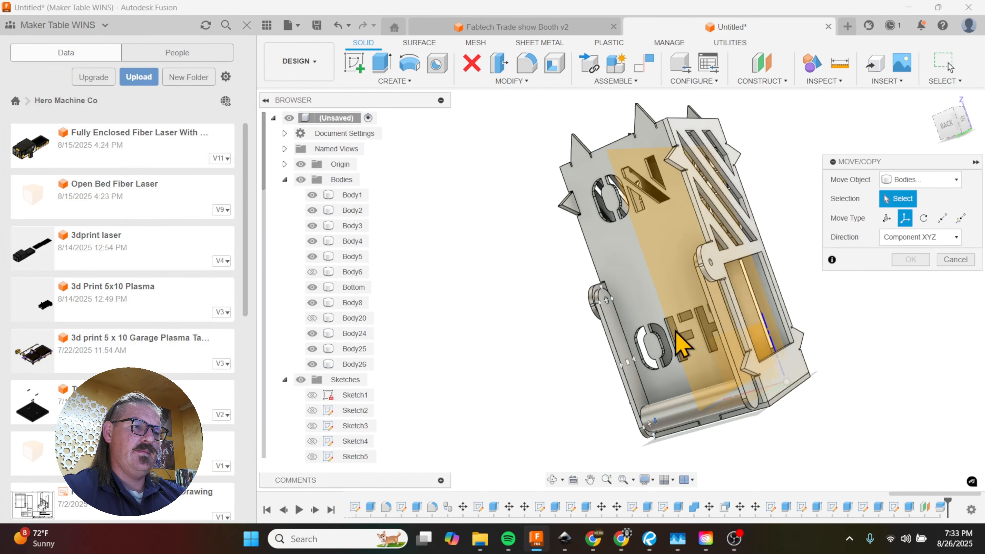
click(621, 361)
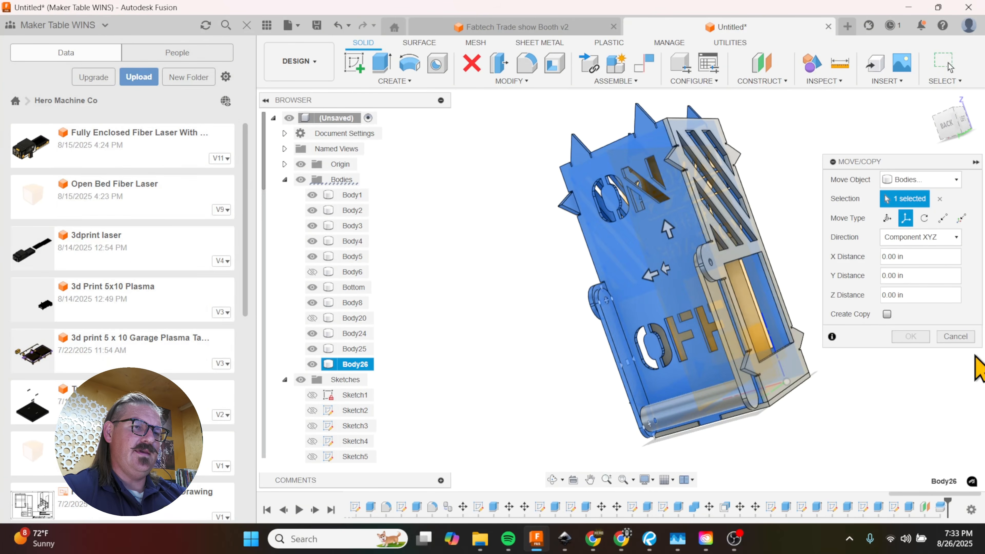
click(956, 336)
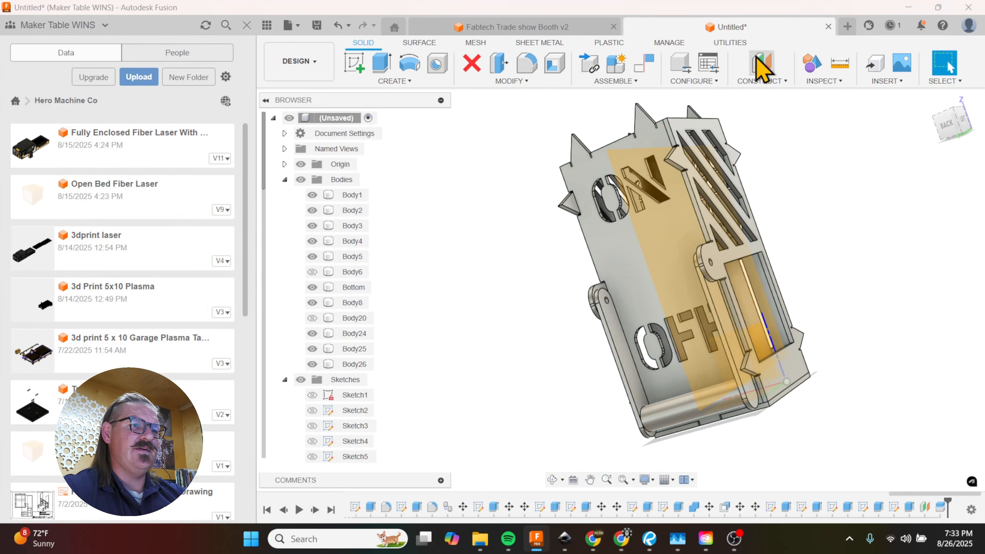
Step: Hide Plane4 and create an offset plane at 0.00 in on the inner face of the right pivot ear
click(762, 63)
shift+middle_drag(583, 277, 587, 302)
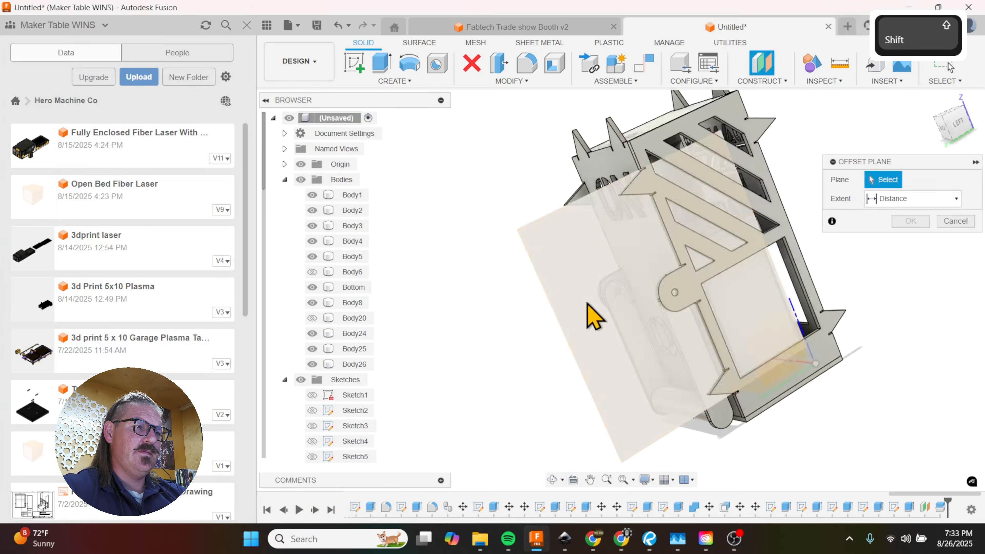
scroll(587, 302, down, 5)
scroll(340, 425, down, 12)
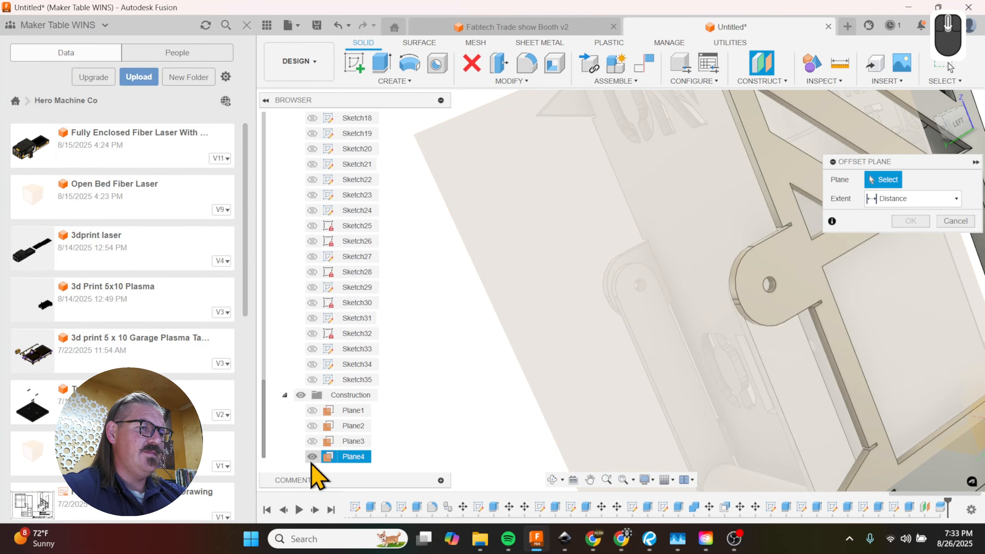
click(312, 456)
click(640, 268)
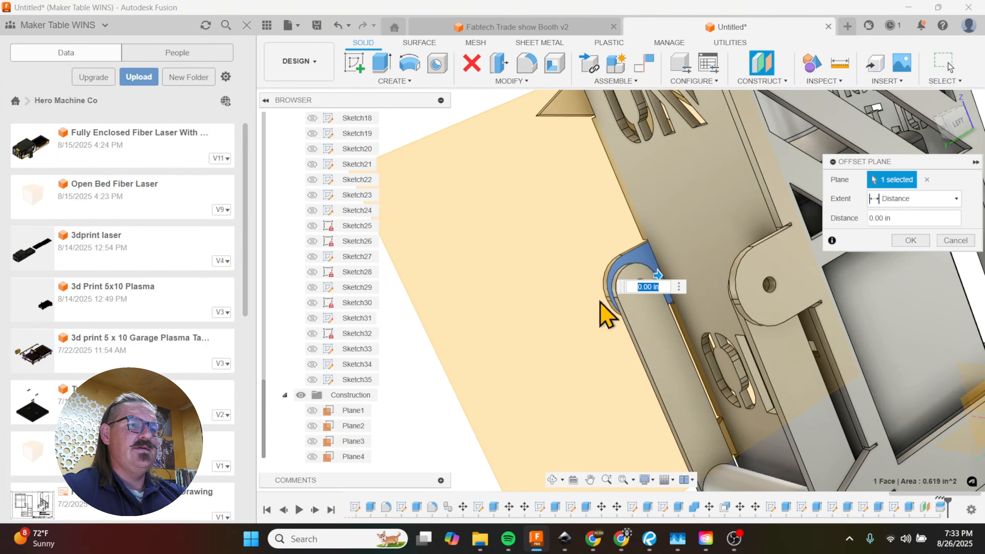
scroll(604, 308, up, 3)
click(911, 240)
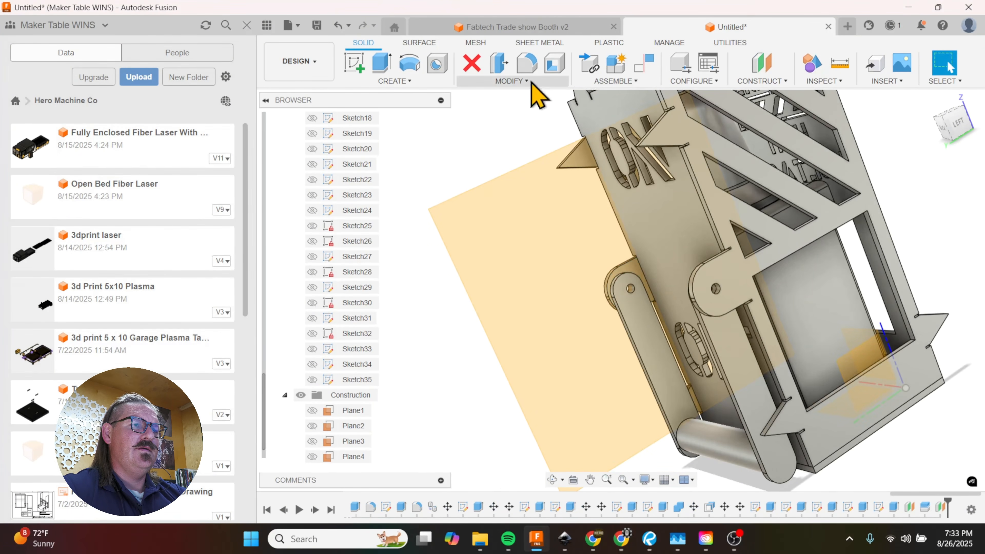
Step: Try to split the inner face of the right lever arm with the new plane using Split Face
click(541, 80)
click(504, 212)
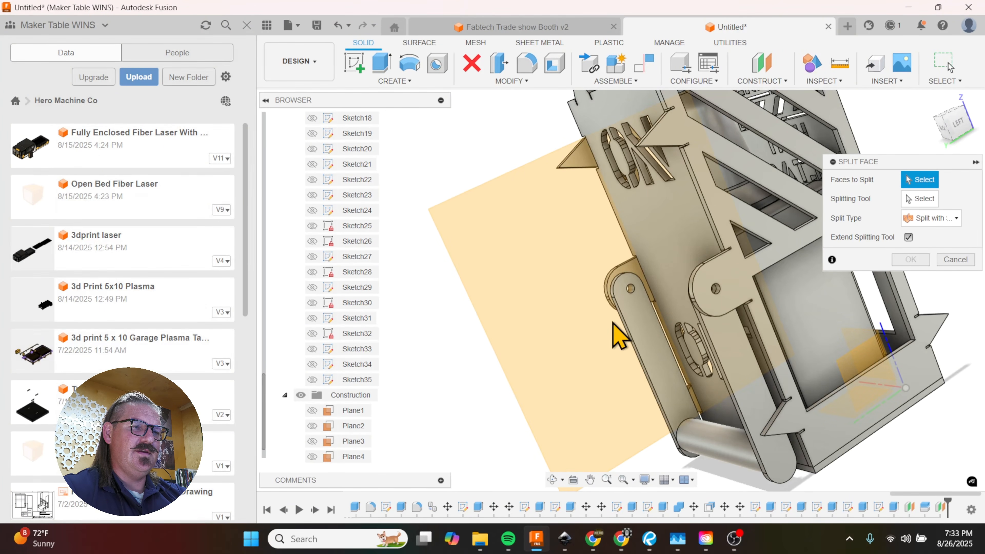
click(637, 327)
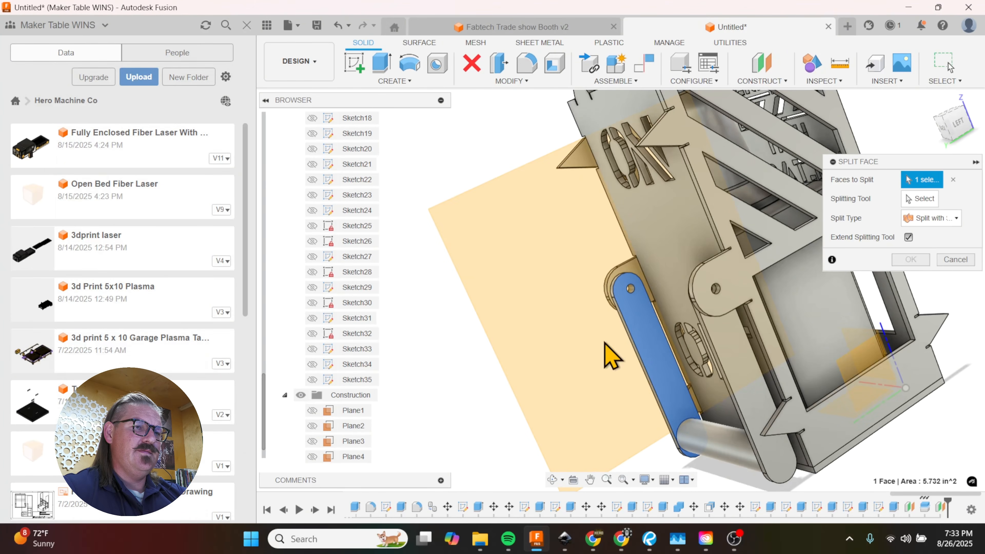
click(908, 198)
click(605, 304)
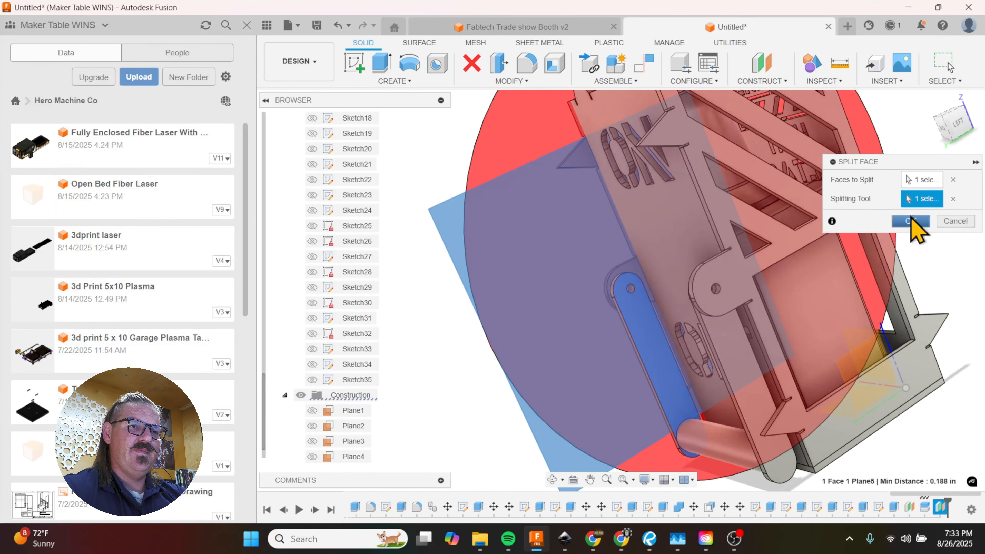
key(Return)
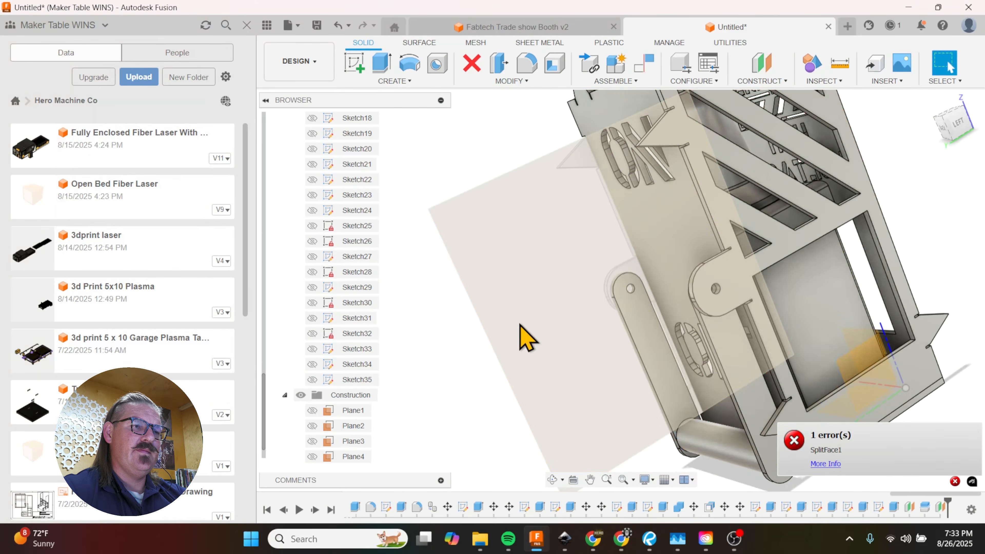
Step: Recheck with Move/Copy whether the right lever arm is still joined to the back panel, then cancel the move
shift+middle_drag(528, 341, 622, 306)
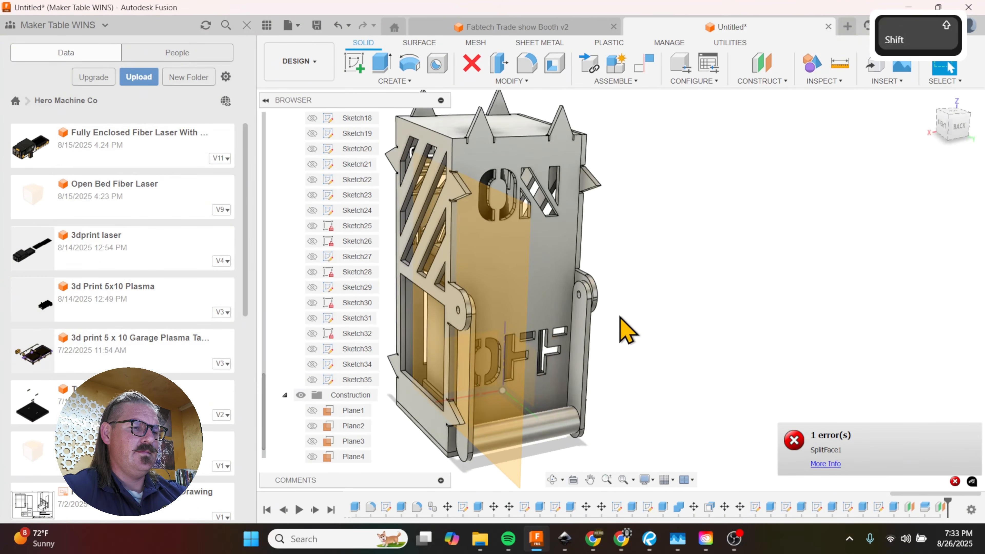
key(m)
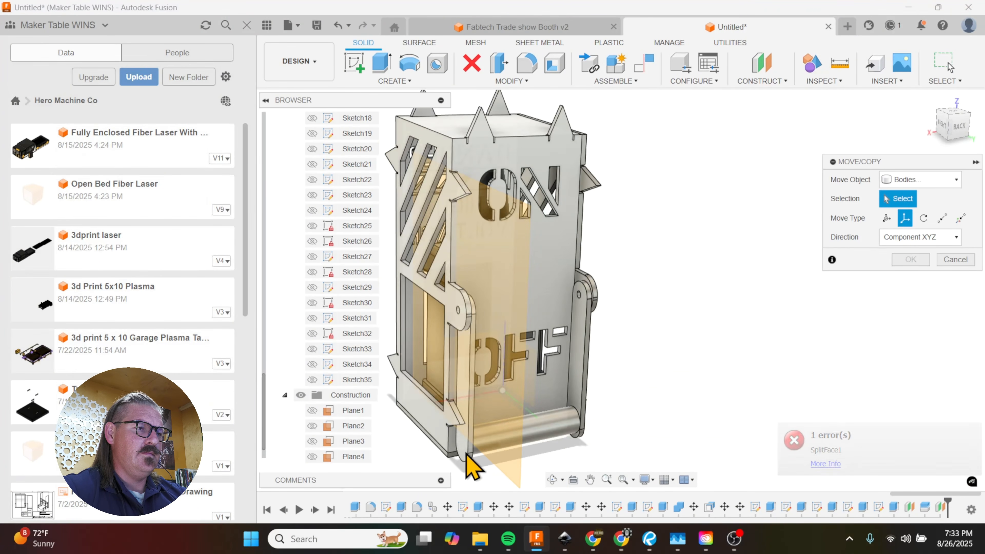
click(468, 465)
shift+middle_drag(612, 401, 547, 372)
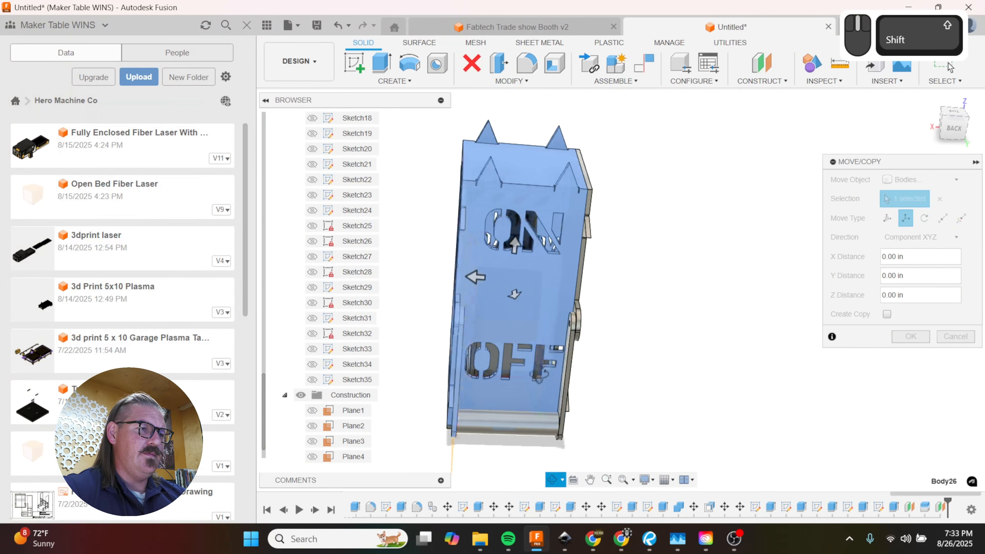
shift+scroll(462, 340, down, 5)
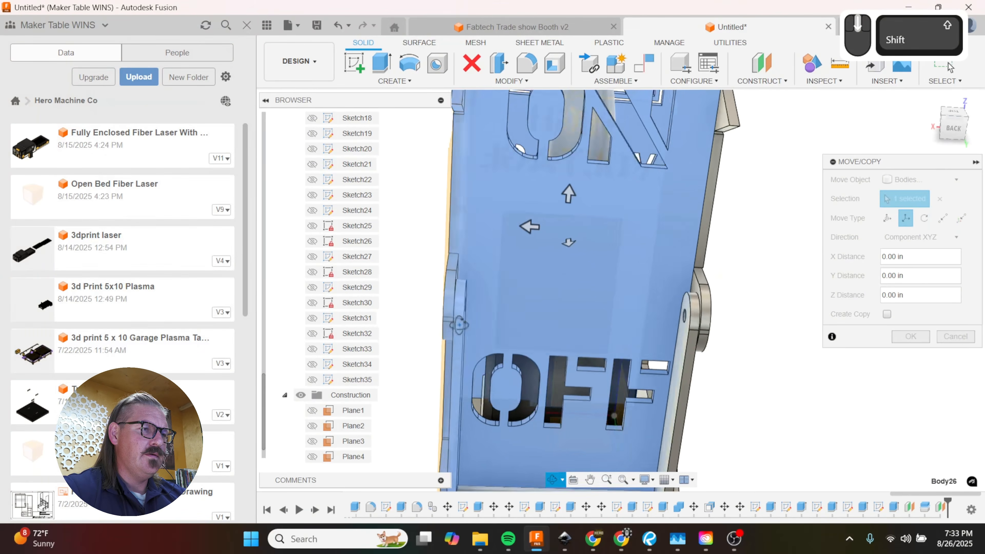
shift+middle_drag(459, 324, 432, 324)
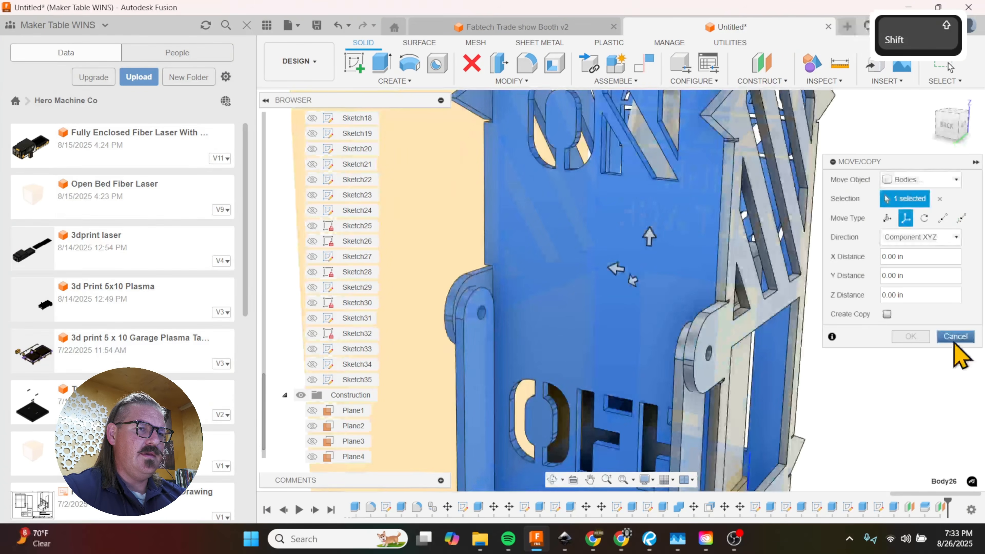
click(955, 336)
Step: Split the body containing the back panel and right lever arm with the plane on the right pivot ear
scroll(604, 268, down, 5)
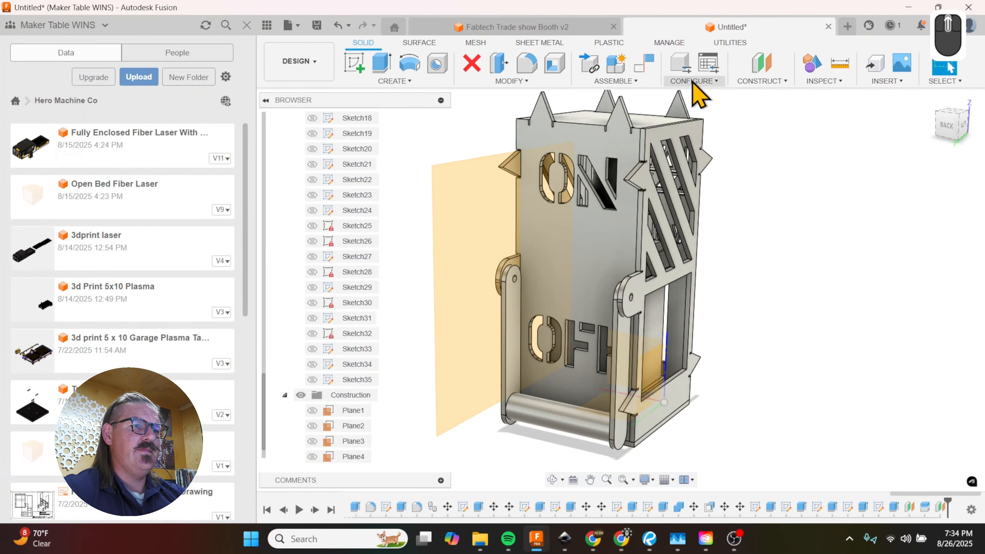
click(522, 80)
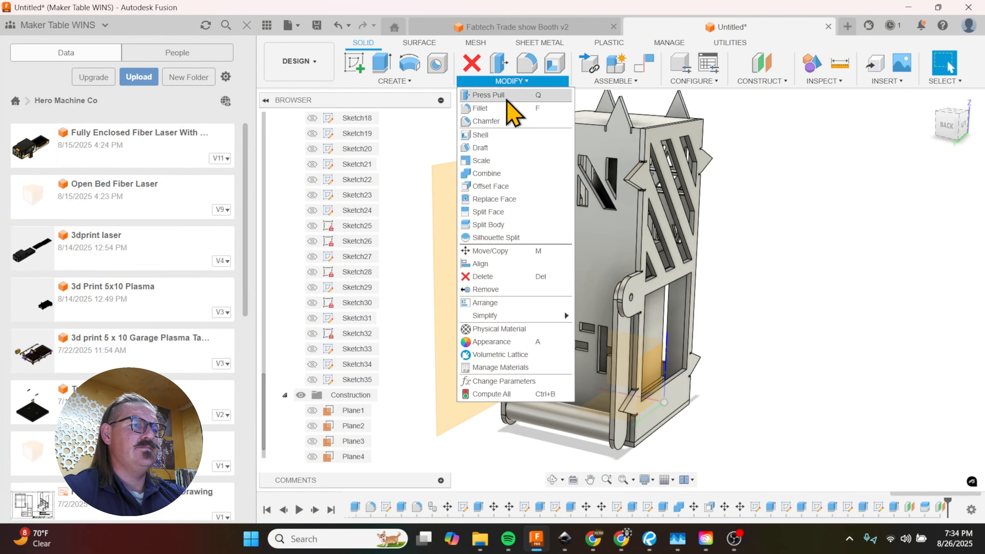
click(499, 225)
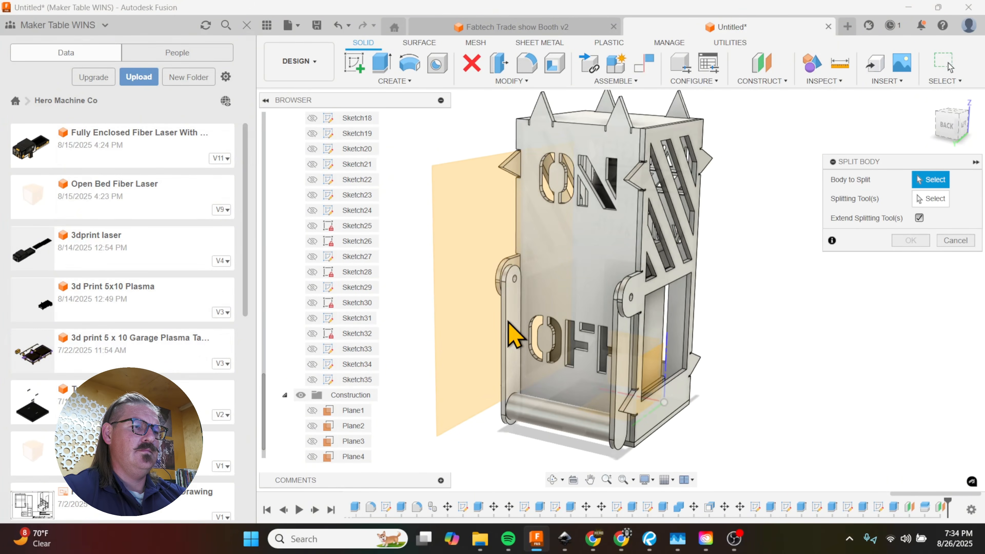
click(513, 335)
click(931, 199)
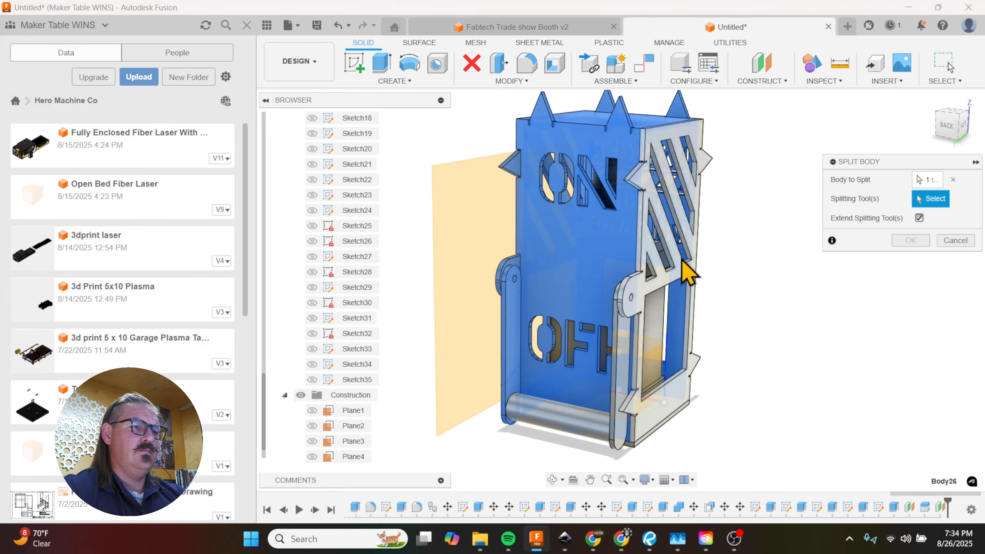
click(471, 297)
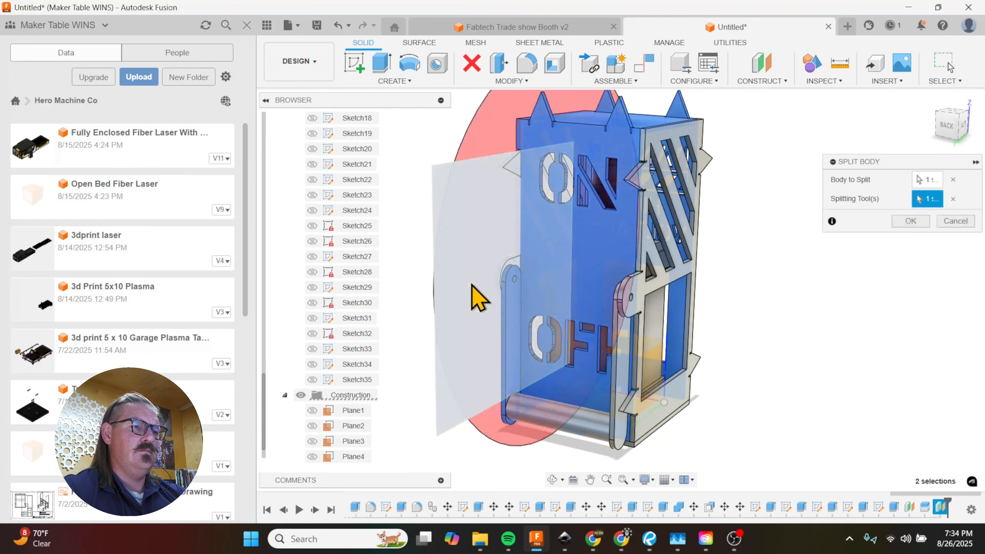
click(910, 223)
Step: Hide Plane5 and select both lever arms and the crossbar between them as bodies for Move/Copy
key(shift)
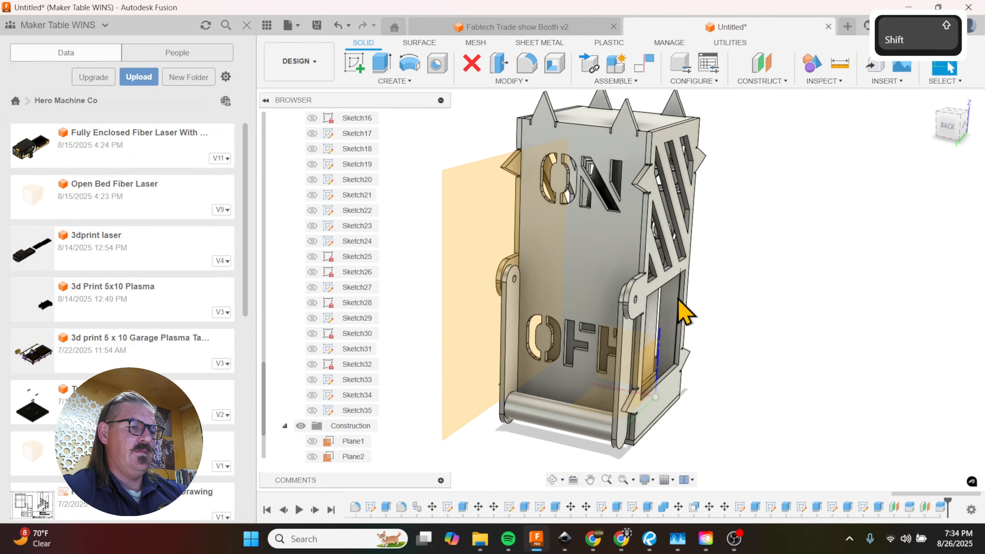
key(m)
click(512, 349)
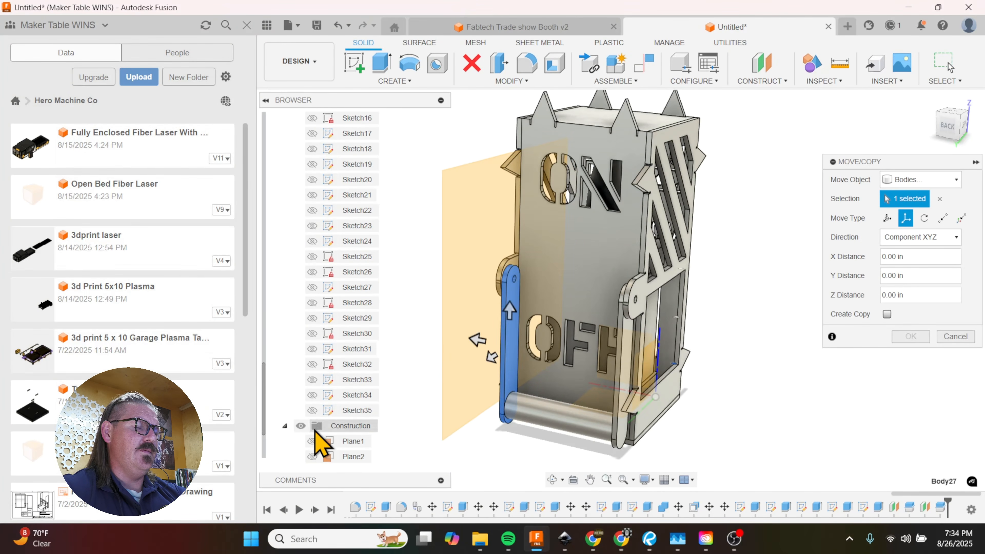
scroll(315, 430, down, 2)
click(312, 457)
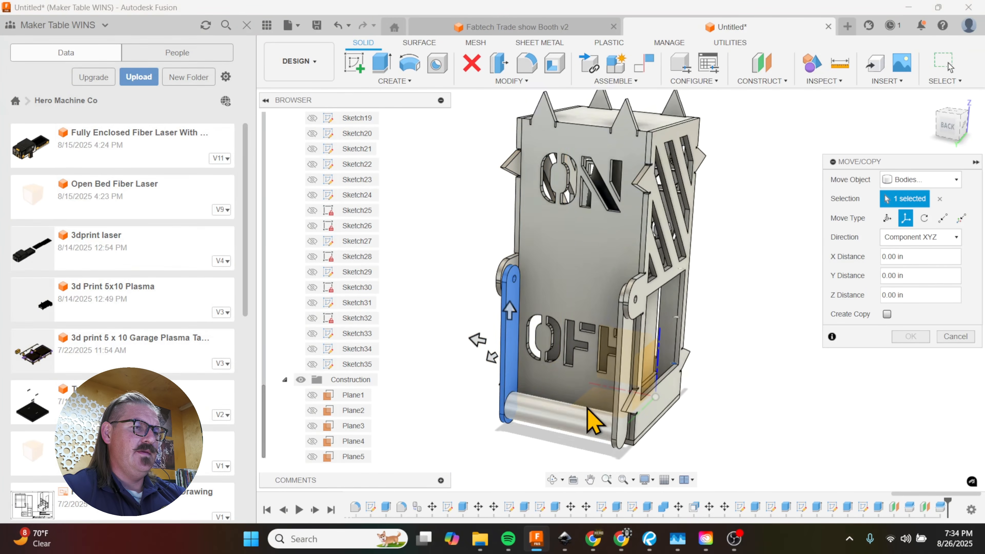
click(570, 436)
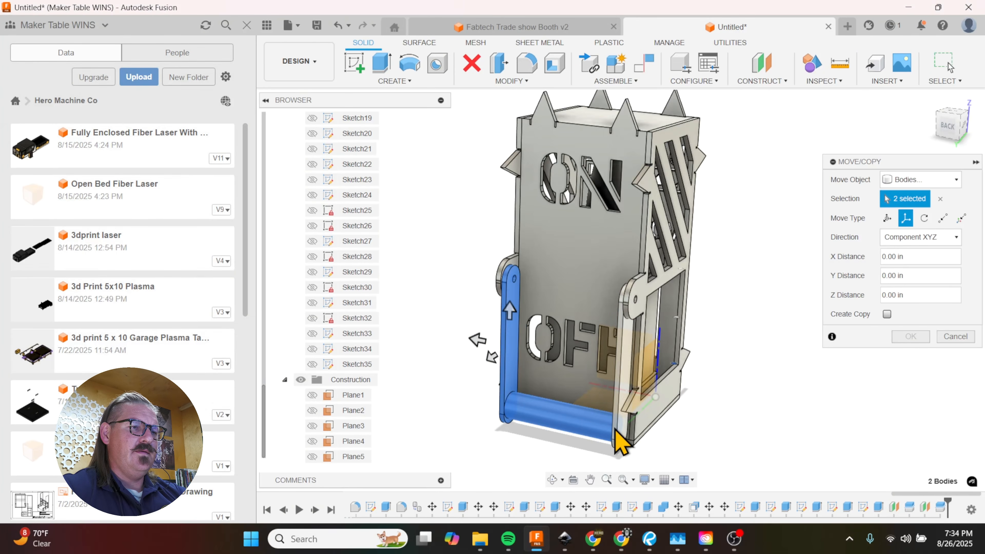
shift+click(619, 411)
shift+middle_drag(619, 411, 859, 287)
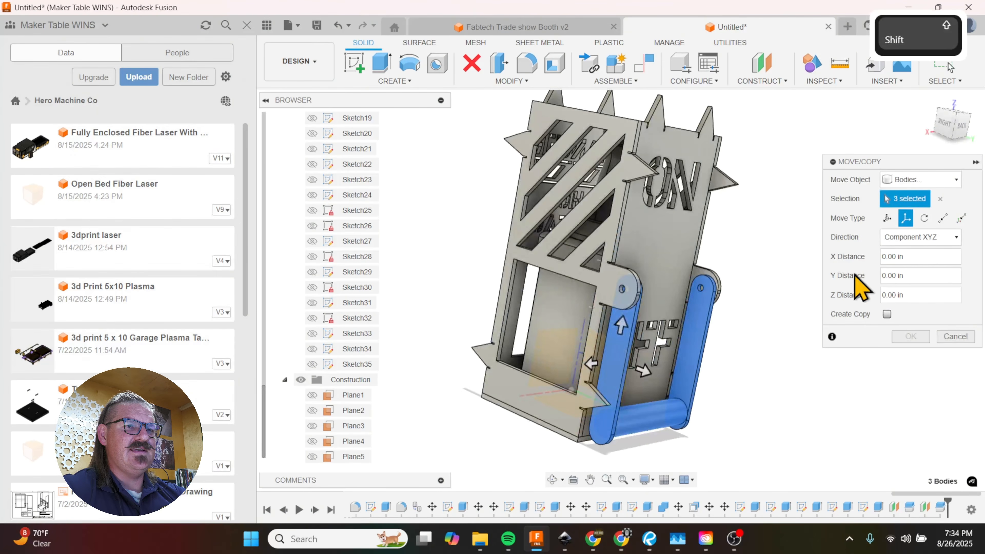
Step: Try rotating the lever assembly -180 degrees about the pivot hole, swing it back to 0 degrees and cancel the move
click(924, 218)
click(709, 299)
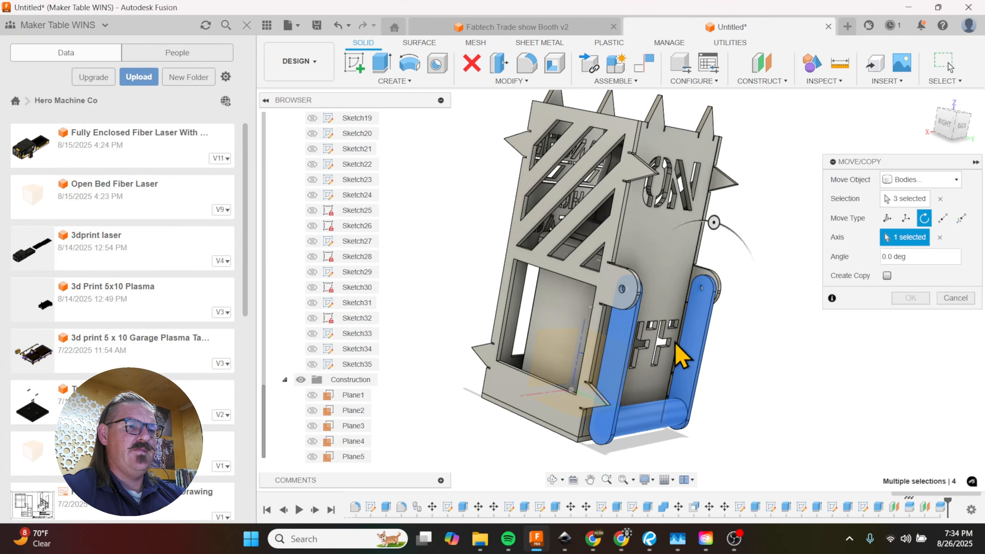
drag(718, 235, 676, 399)
shift+middle_drag(725, 395, 682, 374)
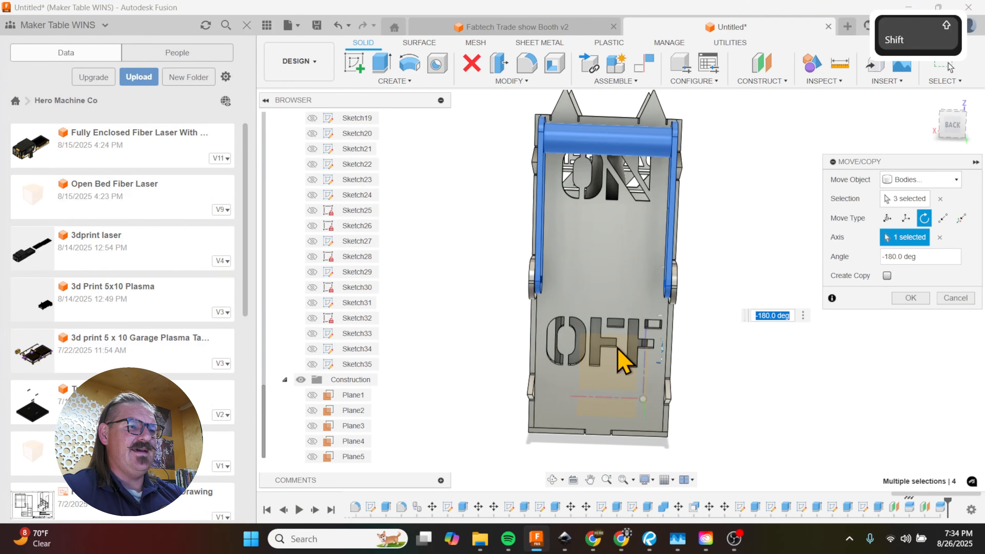
shift+middle_drag(624, 169, 590, 237)
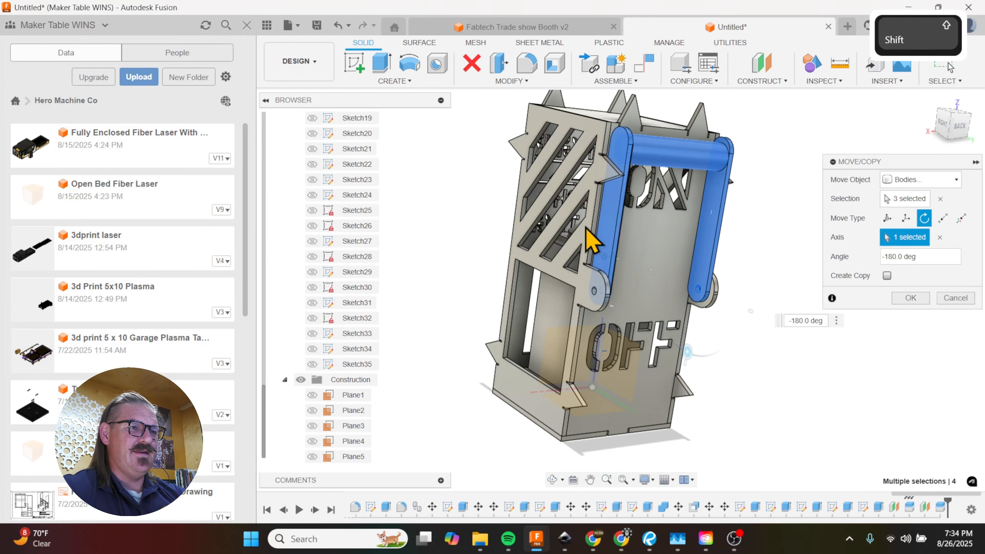
drag(689, 351, 709, 224)
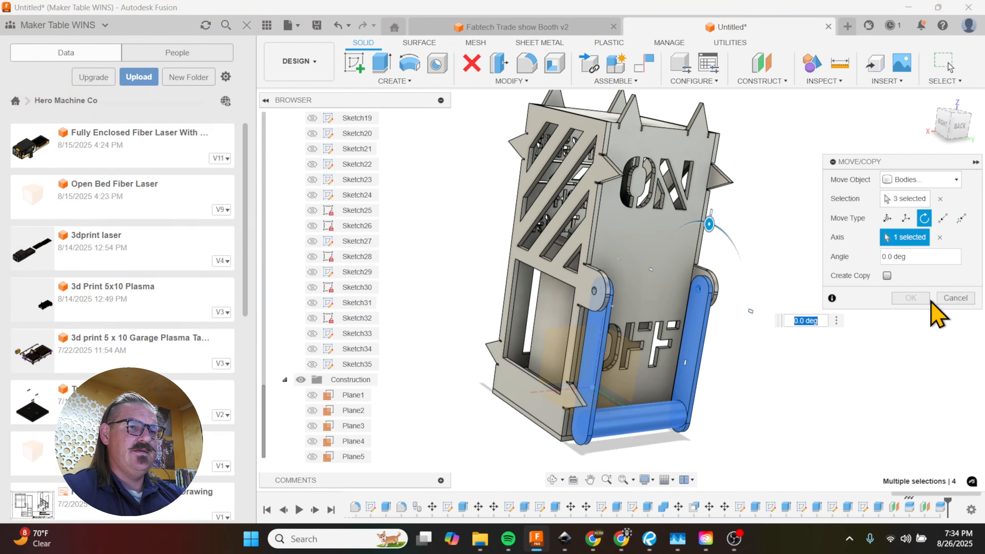
click(940, 300)
Step: Start Move/Copy on faces and select the first edge faces of the N cutout on the back panel
mouse_move(811, 307)
shift+middle_down()
mouse_move(780, 297)
mouse_move(733, 305)
mouse_move(733, 330)
shift+middle_up()
key(m)
click(921, 180)
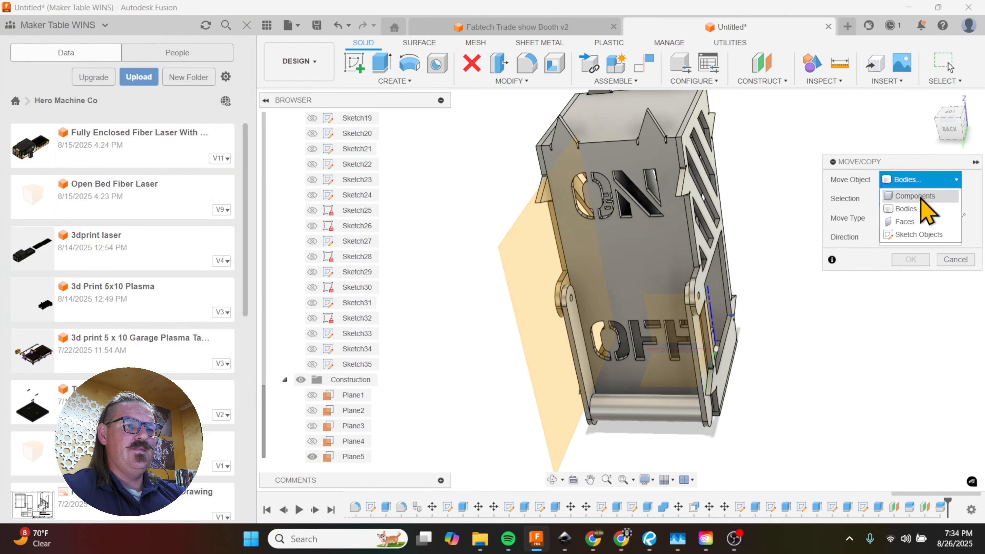
click(908, 222)
shift+middle_drag(755, 231, 785, 216)
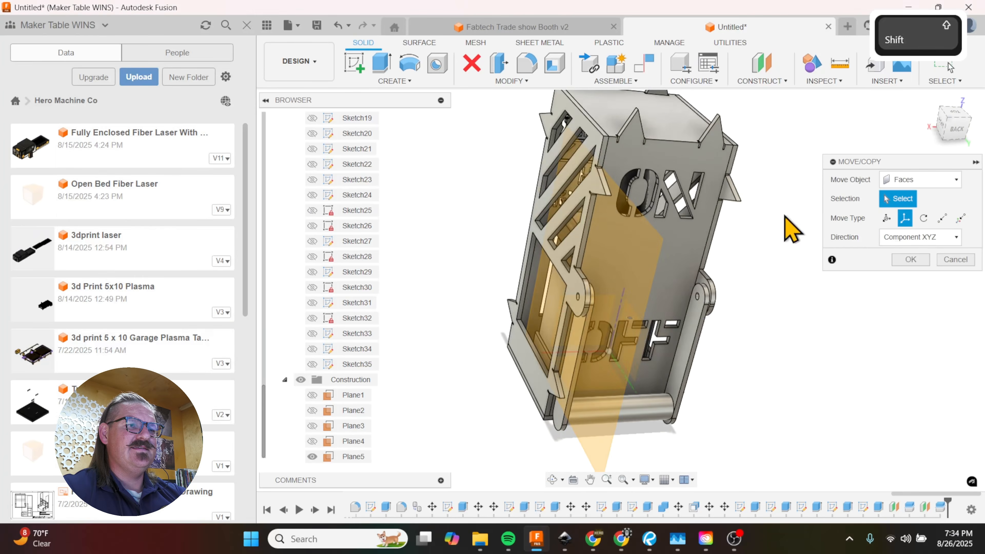
scroll(699, 200, up, 5)
click(692, 245)
scroll(693, 245, up, 2)
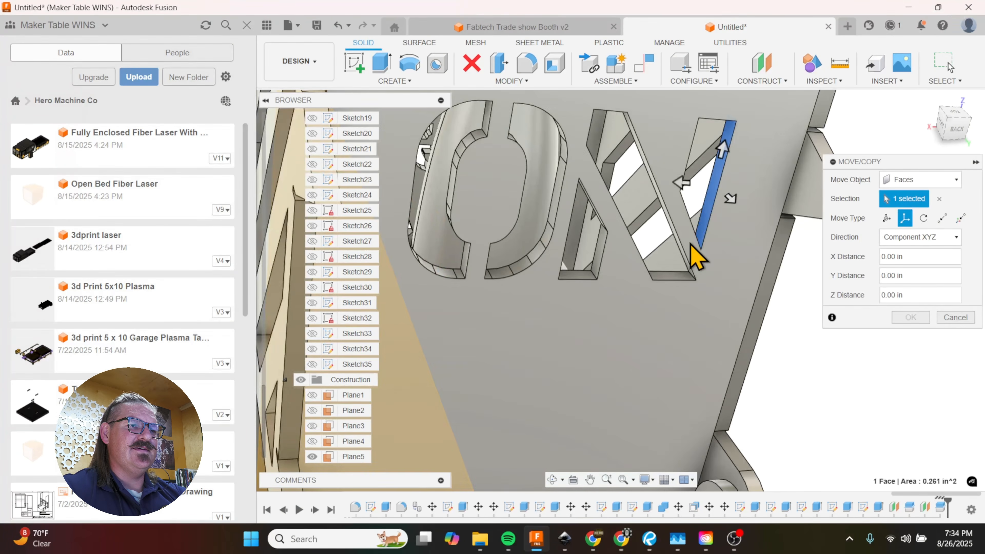
shift+middle_drag(692, 245, 516, 161)
click(663, 283)
click(623, 265)
click(511, 193)
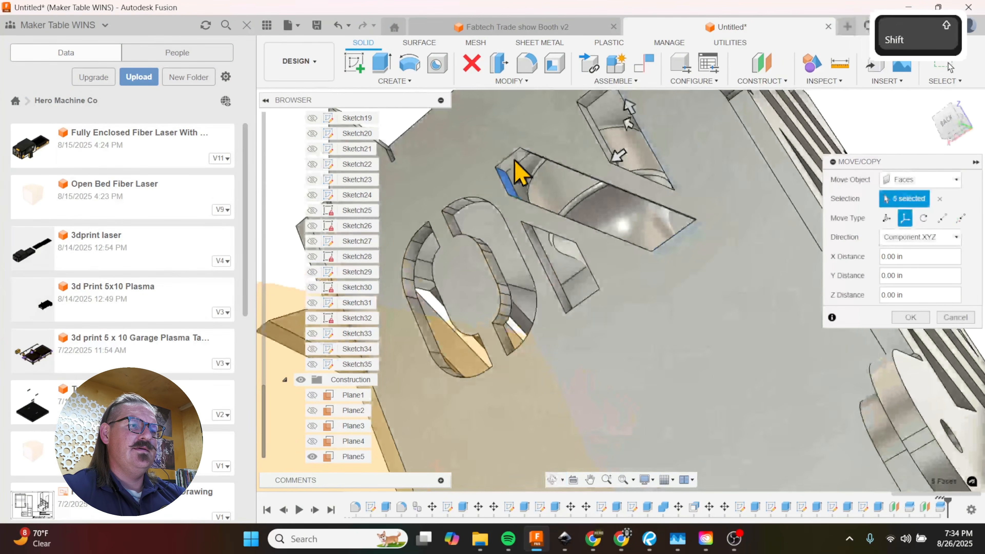
Step: Add the remaining edge faces of the N cutout, including its lower triangular opening, to the face selection
click(591, 125)
shift+middle_drag(591, 125, 660, 268)
click(642, 183)
shift+scroll(636, 286, down, 1)
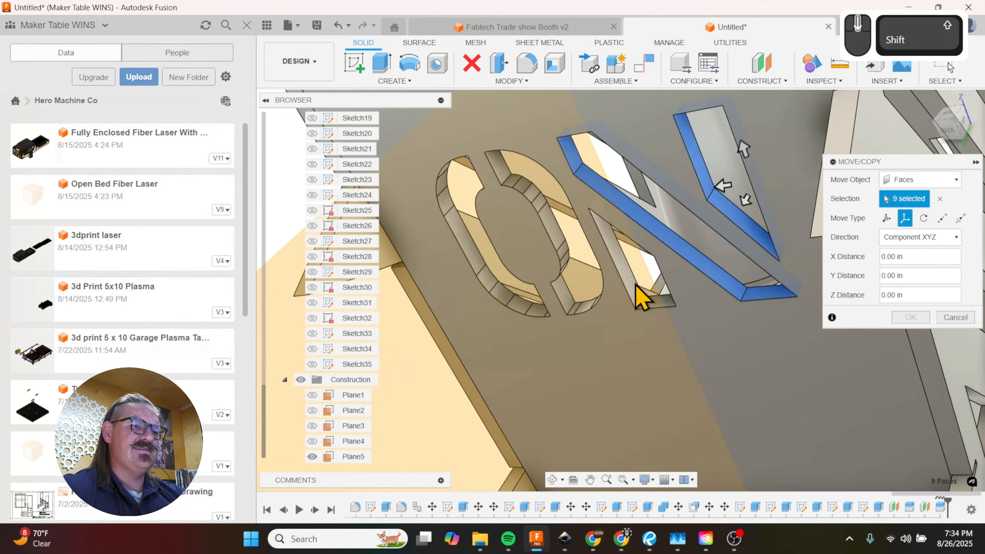
click(635, 285)
click(662, 301)
shift+middle_drag(658, 307, 728, 293)
click(671, 237)
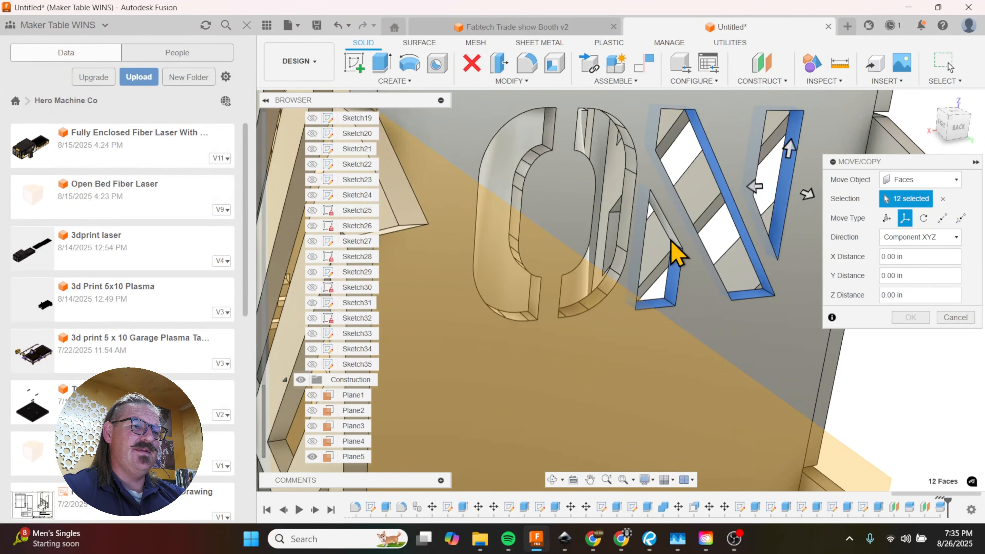
Step: Add the right outer and lower edge faces of the O cutout to the selection and hide Plane5
click(623, 222)
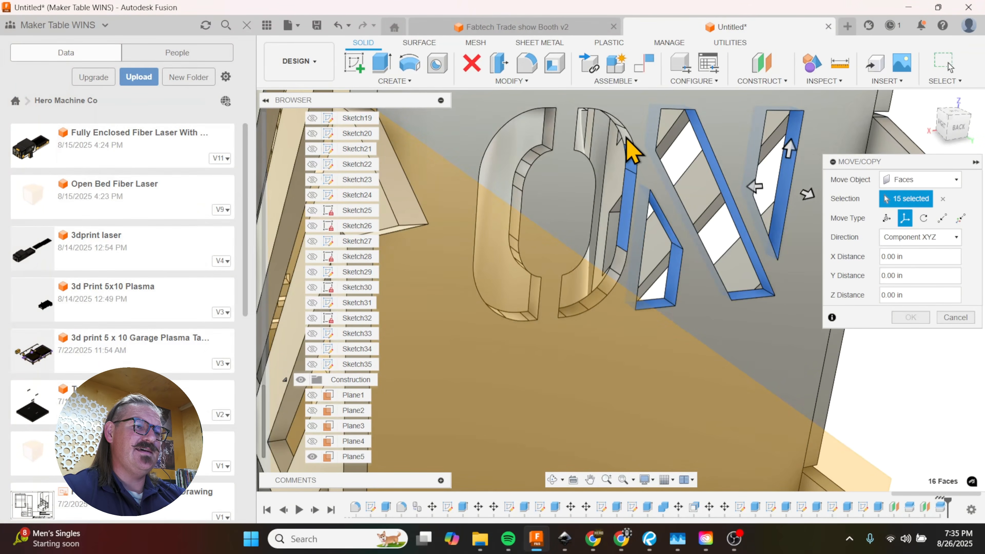
click(631, 150)
click(633, 268)
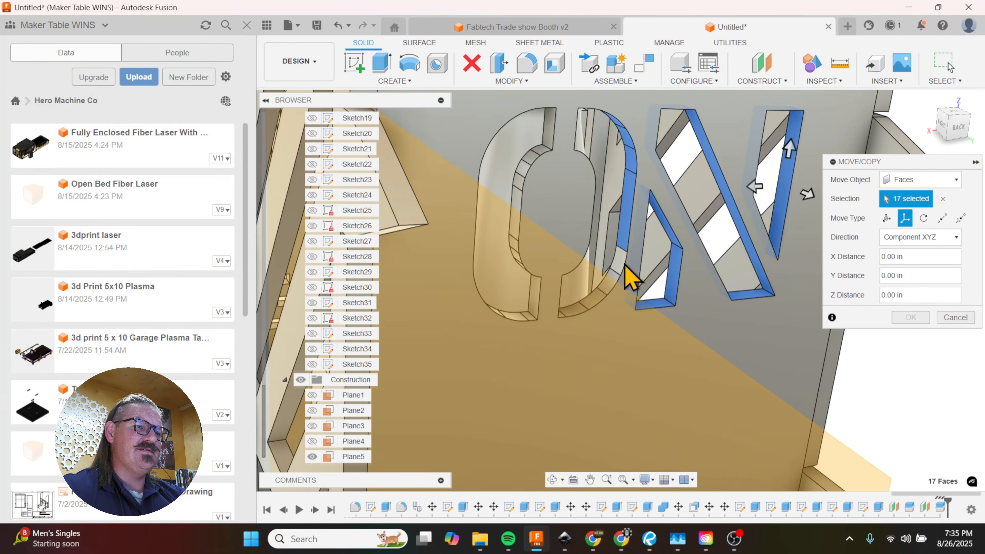
click(312, 456)
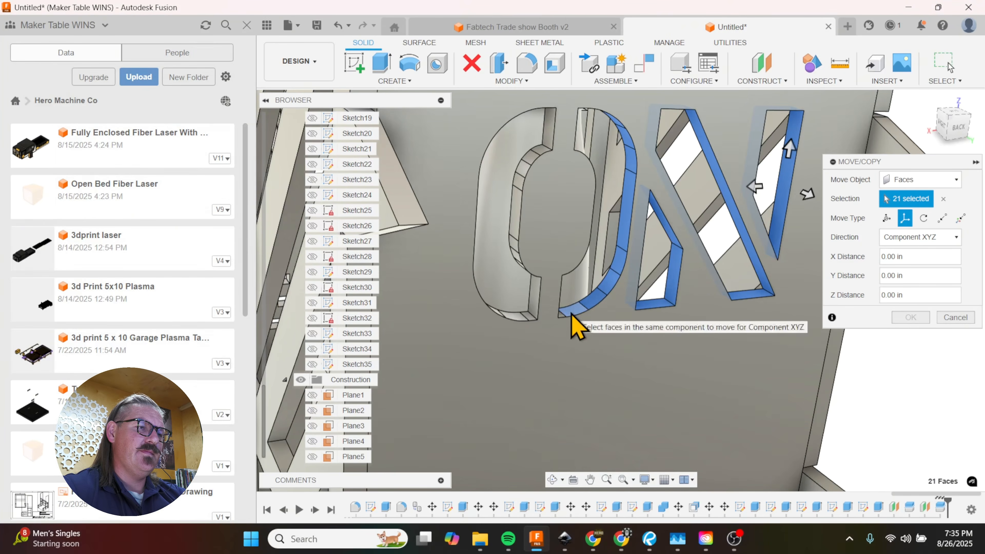
click(499, 314)
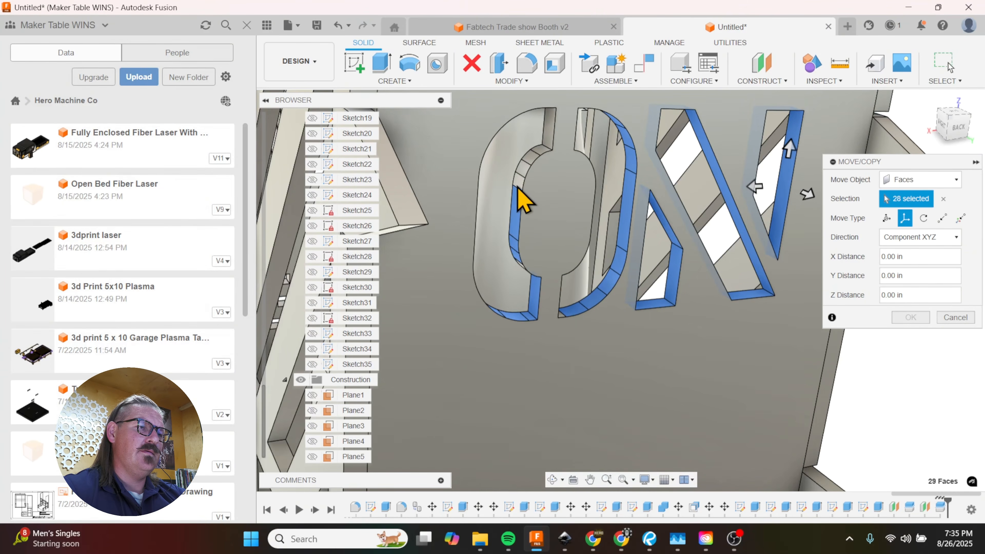
Step: Add the inner edge faces of both halves of the O cutout to the face selection
click(549, 143)
shift+middle_drag(595, 276, 452, 194)
click(516, 347)
click(447, 182)
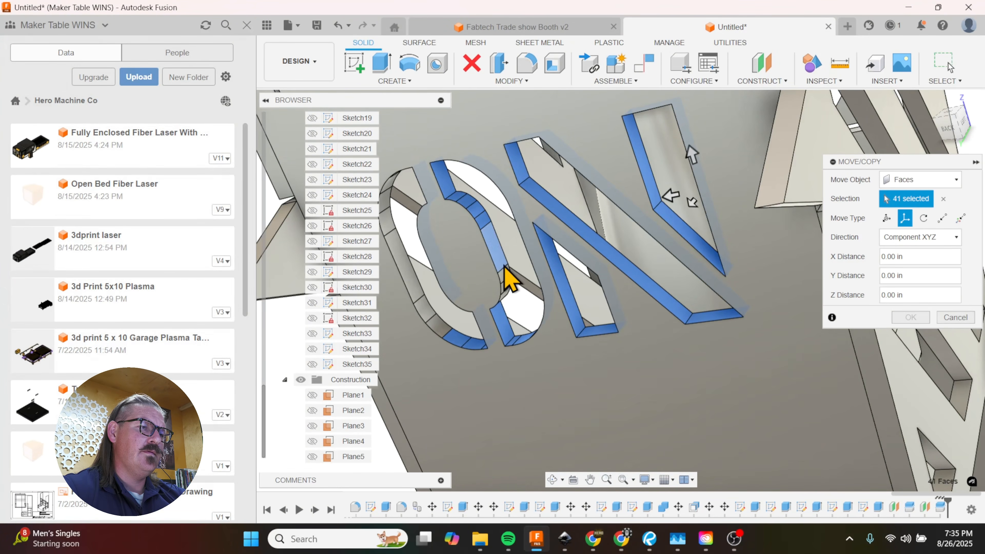
click(506, 297)
shift+middle_drag(505, 306, 486, 273)
click(494, 298)
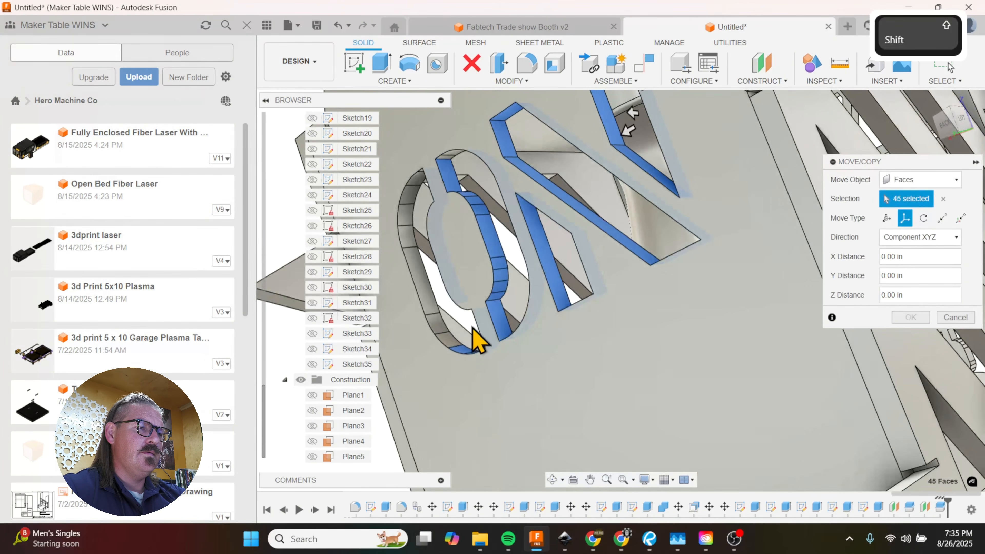
Step: Complete the face selection with the left outer and top edge faces of the O cutout
click(440, 325)
click(424, 295)
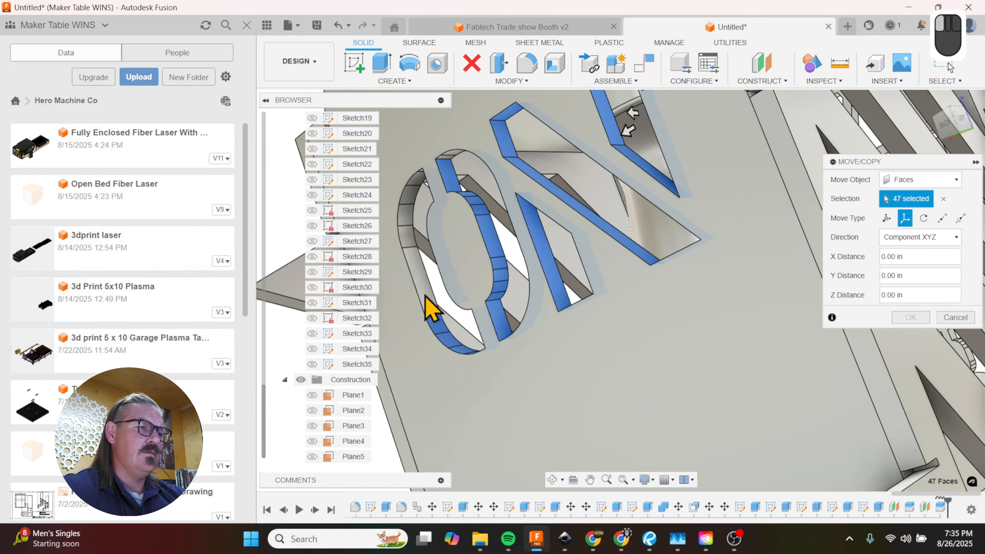
click(405, 241)
click(406, 216)
click(417, 182)
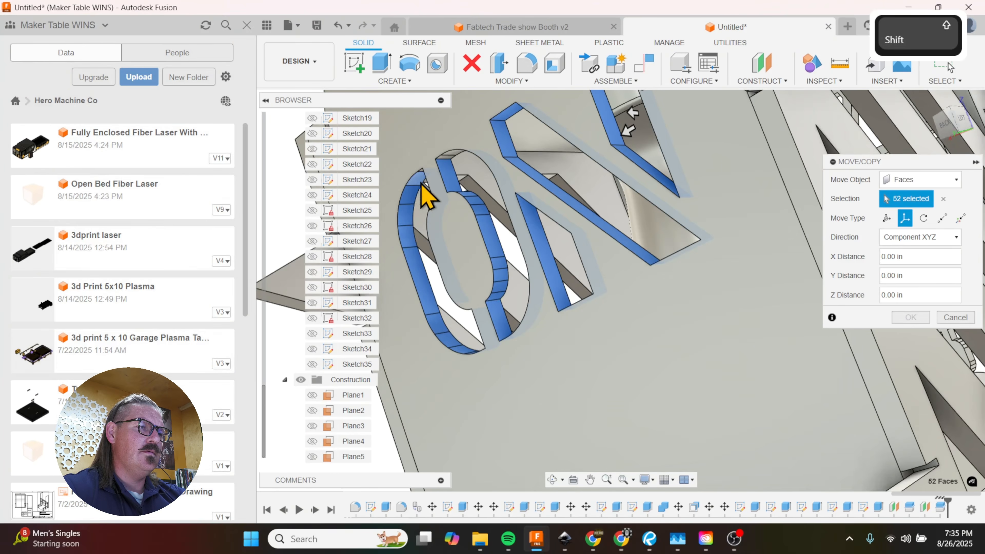
shift+middle_drag(420, 179, 483, 287)
click(479, 152)
click(463, 153)
Step: Move the selected ON cutout faces down the back panel with a Z distance of -1.00 in
scroll(485, 286, down, 5)
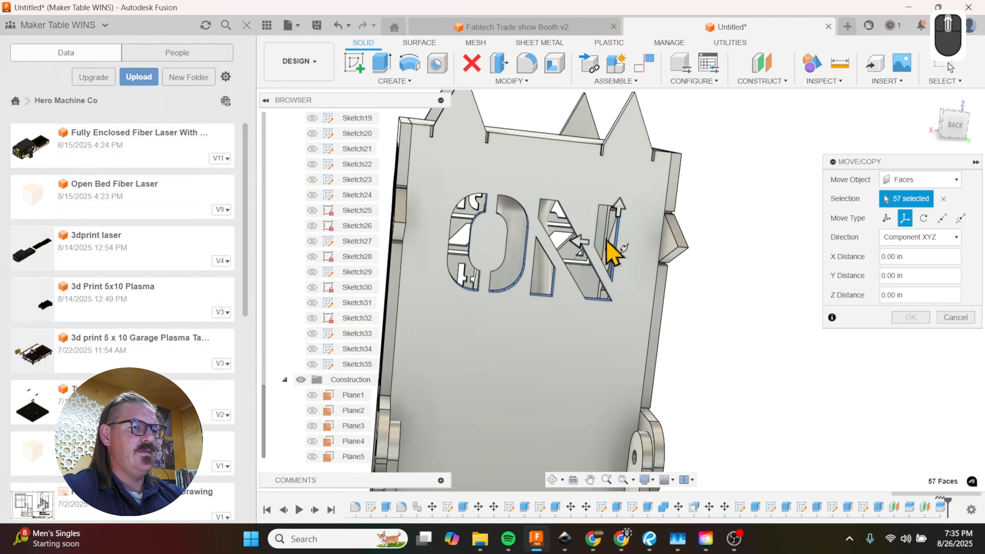
drag(620, 221, 624, 271)
shift+middle_drag(612, 259, 631, 199)
scroll(698, 239, down, 5)
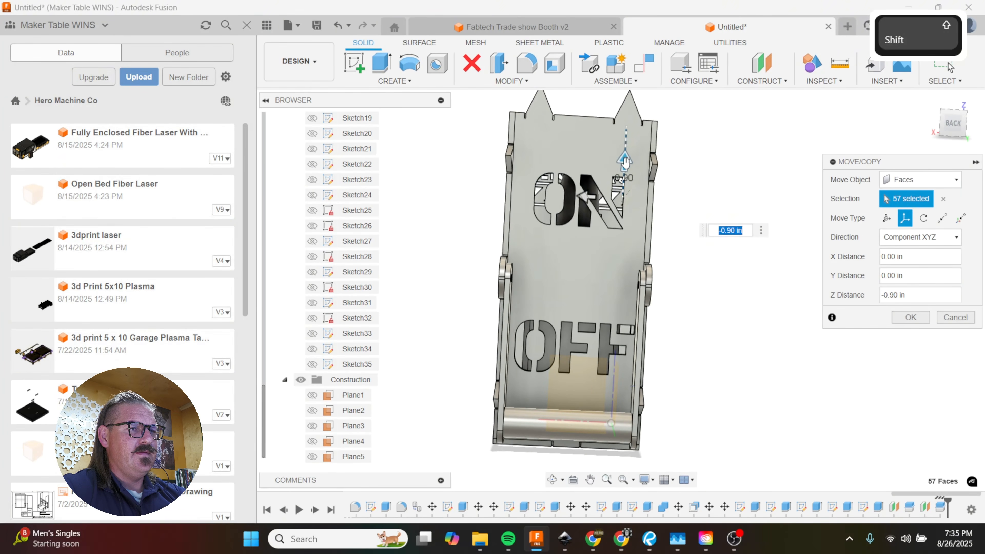
drag(625, 163, 624, 170)
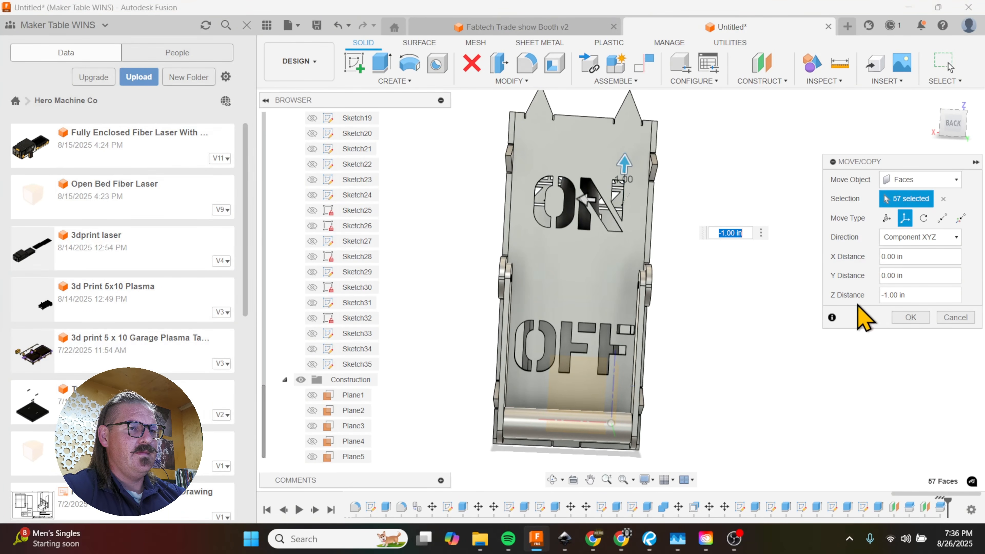
key(Return)
Step: Hide Plane5, start Move/Copy on bodies and select both lever arms and the crossbar
shift+middle_drag(726, 308, 757, 330)
click(313, 456)
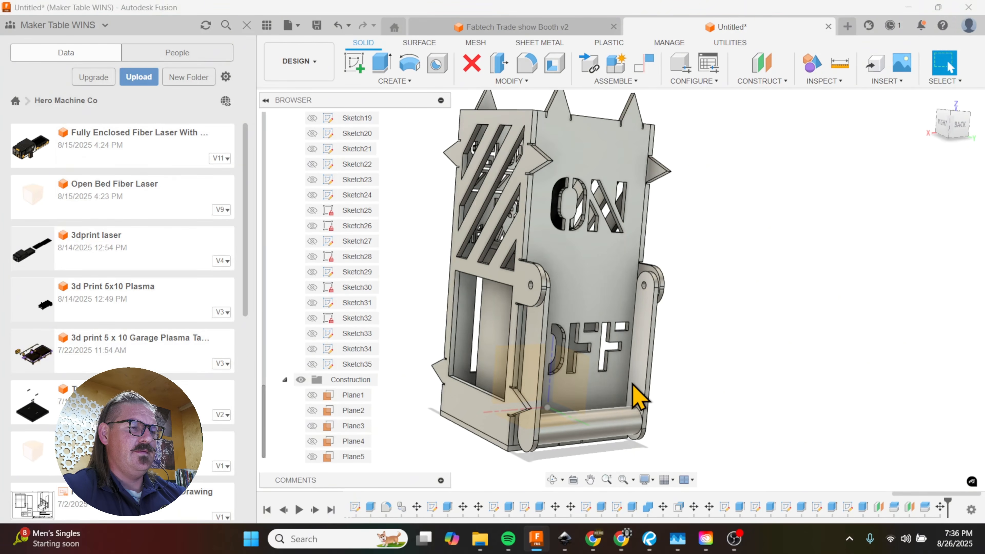
key(m)
click(644, 383)
click(621, 415)
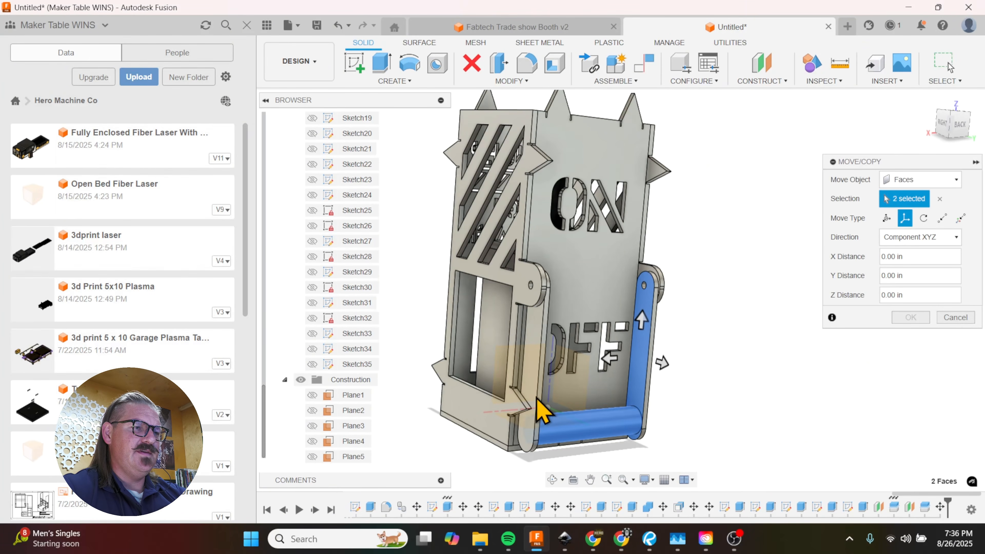
click(533, 397)
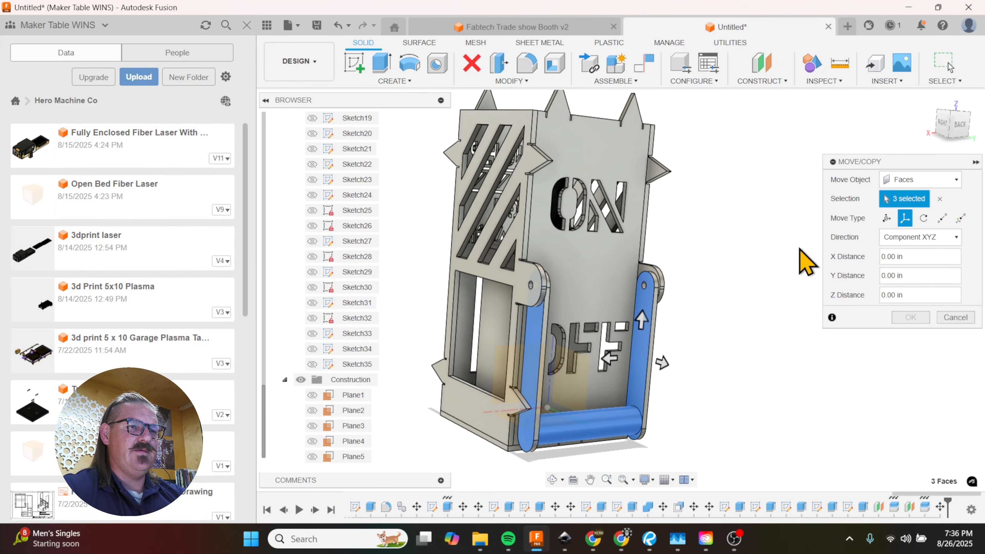
click(939, 180)
click(920, 219)
click(645, 371)
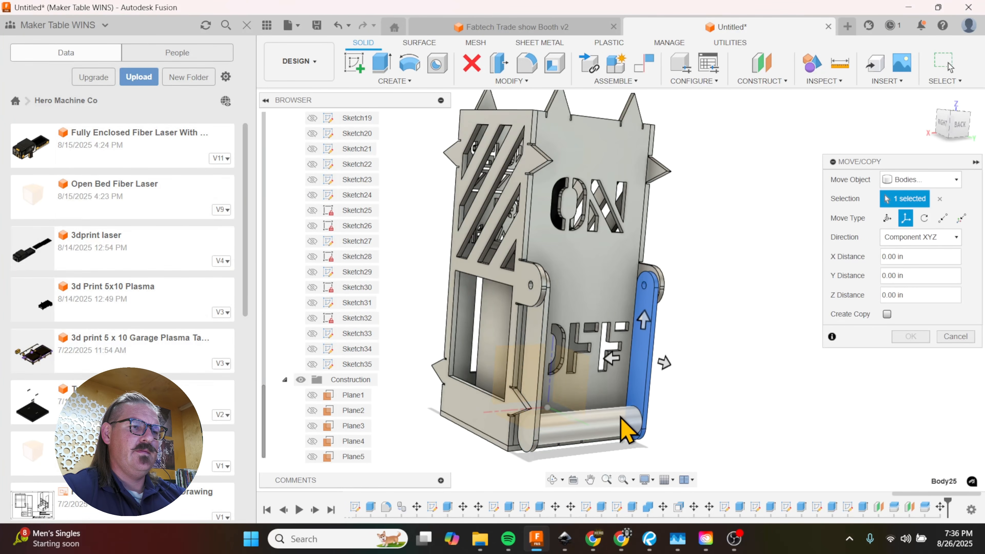
click(625, 425)
click(531, 393)
Step: Rotate the lever assembly -180 degrees about the pivot hole so the crossbar sits above the ON lettering
click(924, 218)
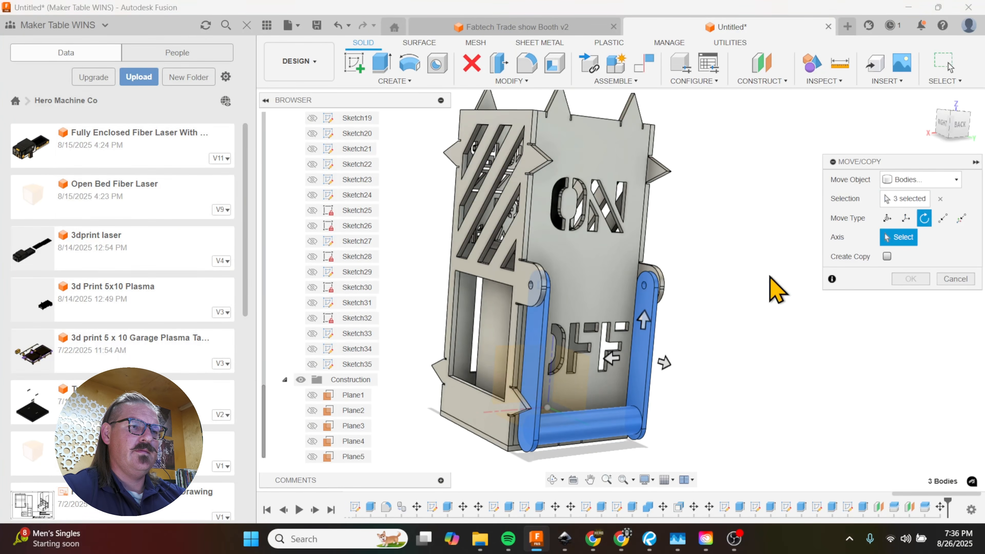
click(644, 288)
drag(647, 220, 679, 382)
shift+middle_drag(672, 367, 639, 363)
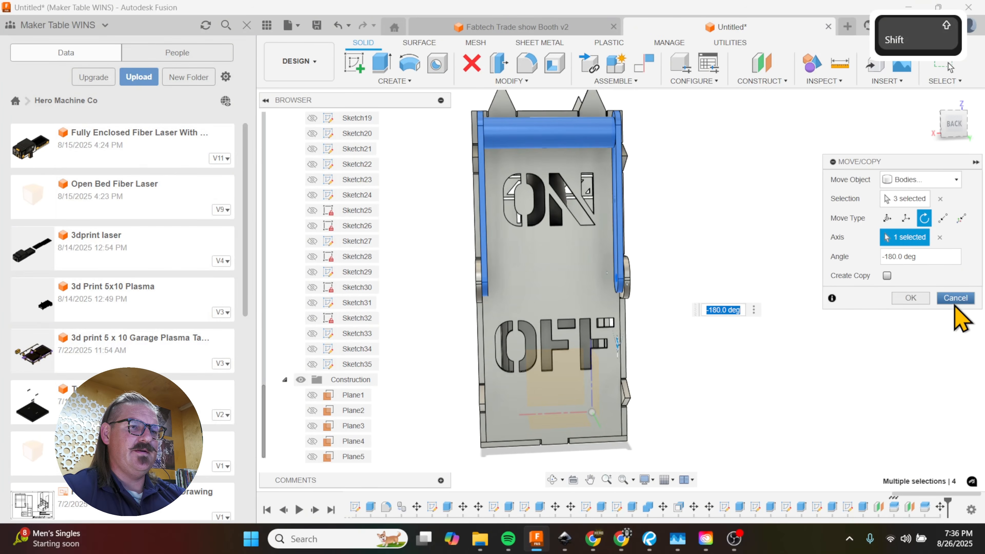
click(919, 304)
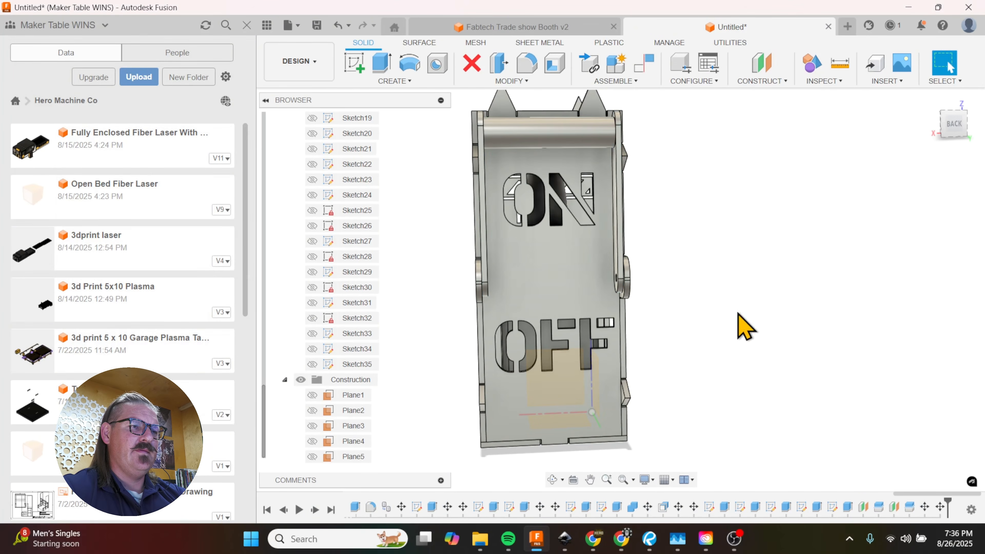
shift+middle_drag(744, 326, 584, 317)
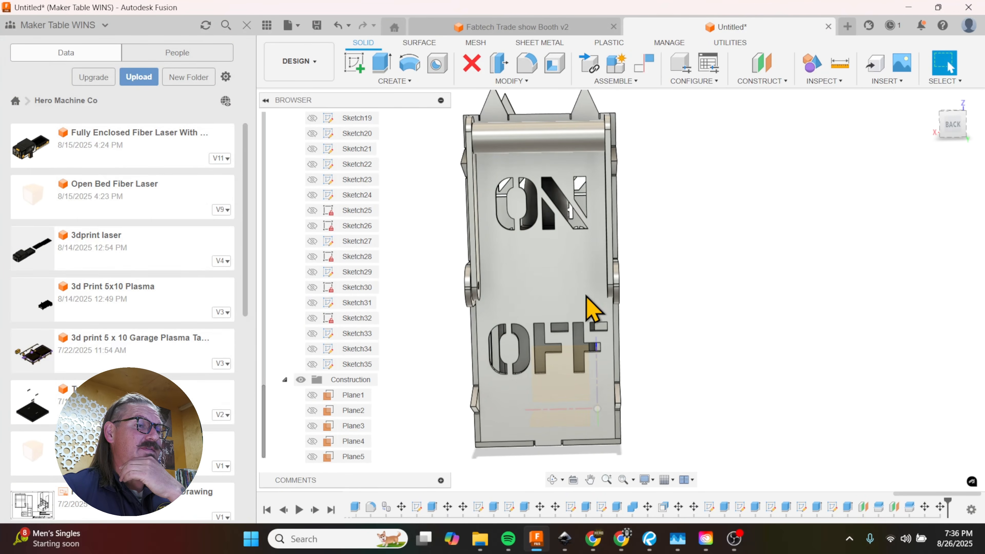
scroll(605, 237, up, 3)
scroll(617, 258, down, 4)
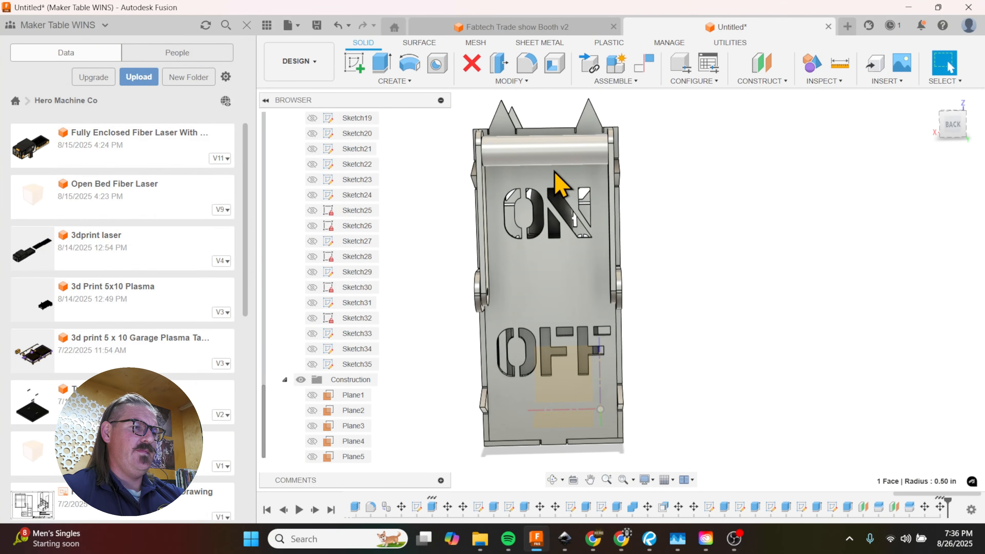
Step: Try to rename the lever's crossbar body as Handle, and hide the crossbar
scroll(333, 341, up, 3)
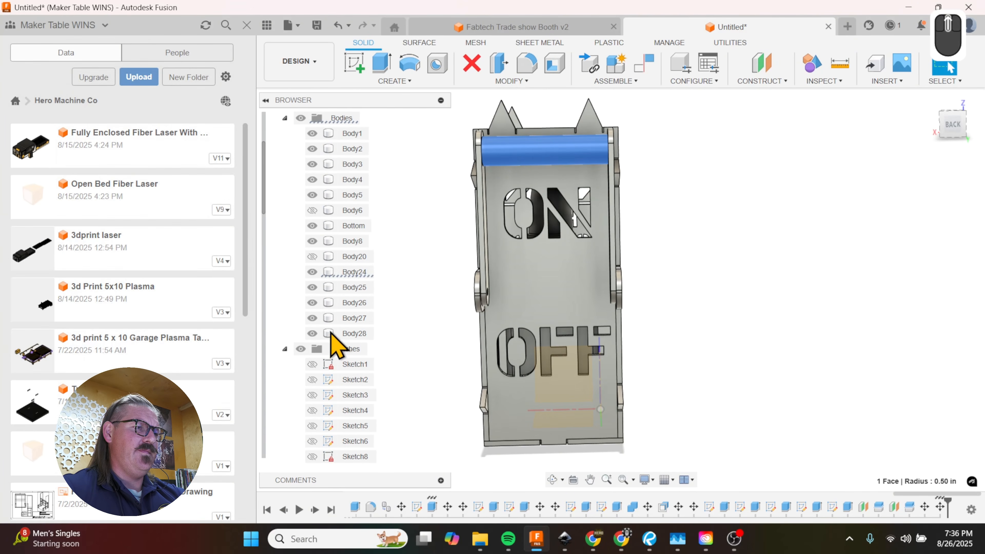
double_click(356, 272)
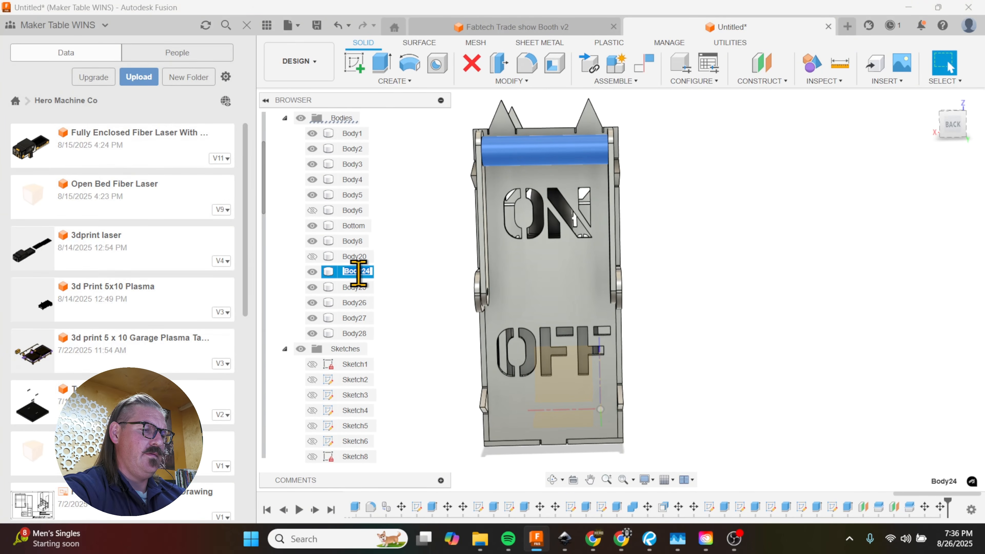
text(Handle)
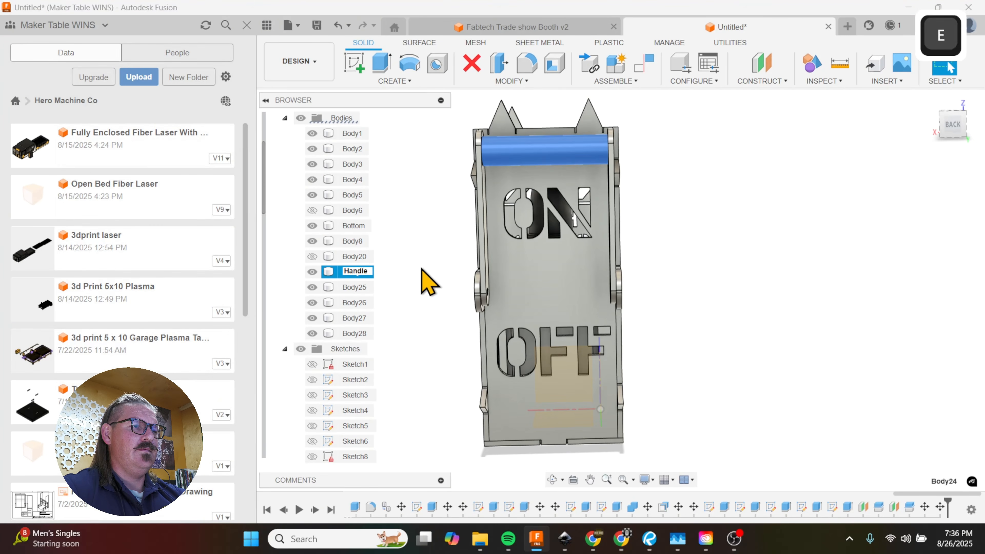
click(402, 281)
click(529, 181)
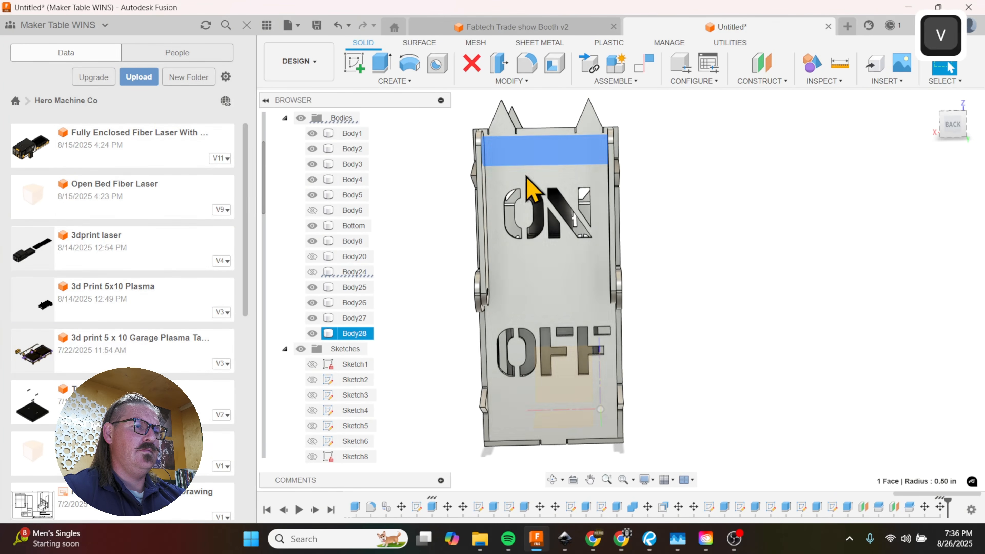
key(v)
Step: Try to rename the lever arm body beside the O of ON as L Handle, and hide that arm
shift+middle_drag(704, 268, 701, 289)
scroll(479, 297, up, 3)
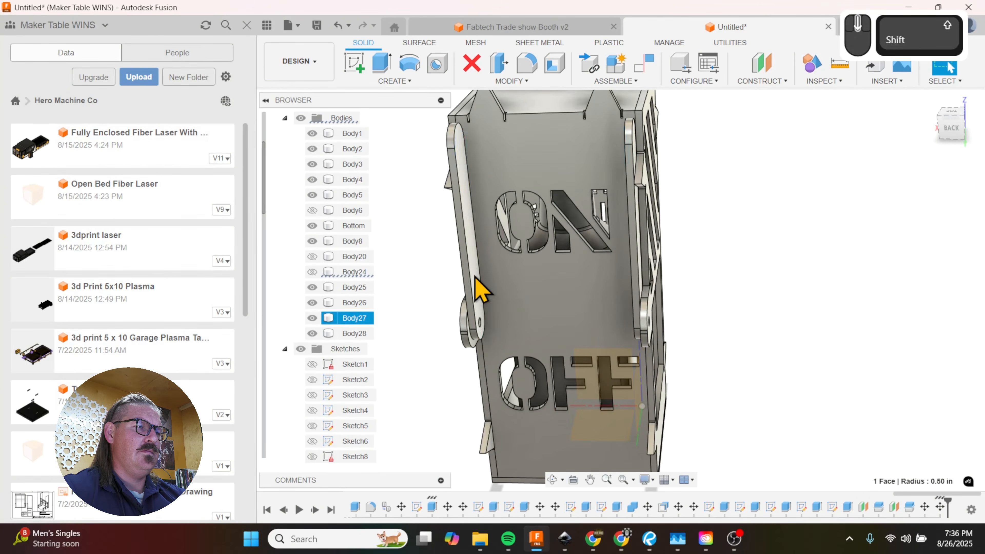
click(365, 320)
key(shift+l)
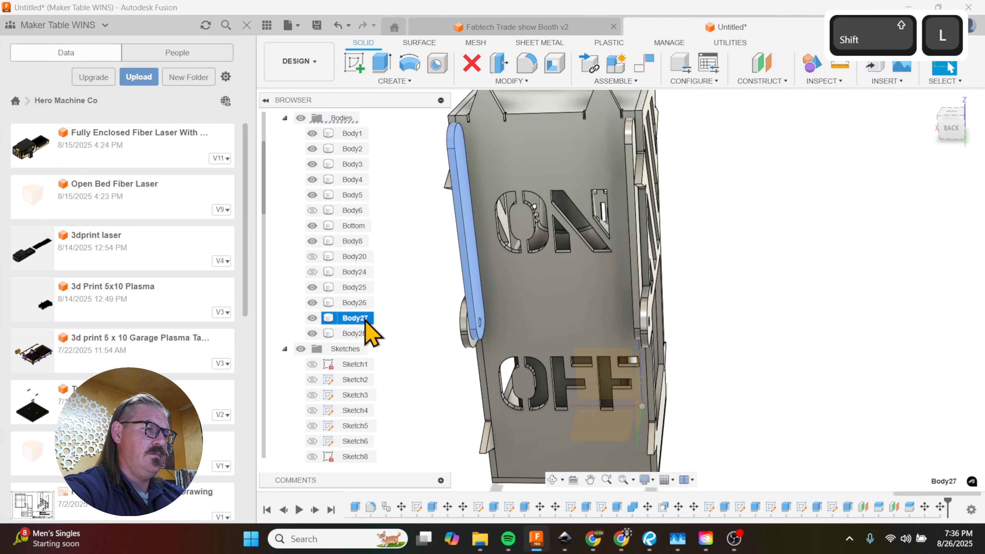
double_click(365, 318)
text(L Handle)
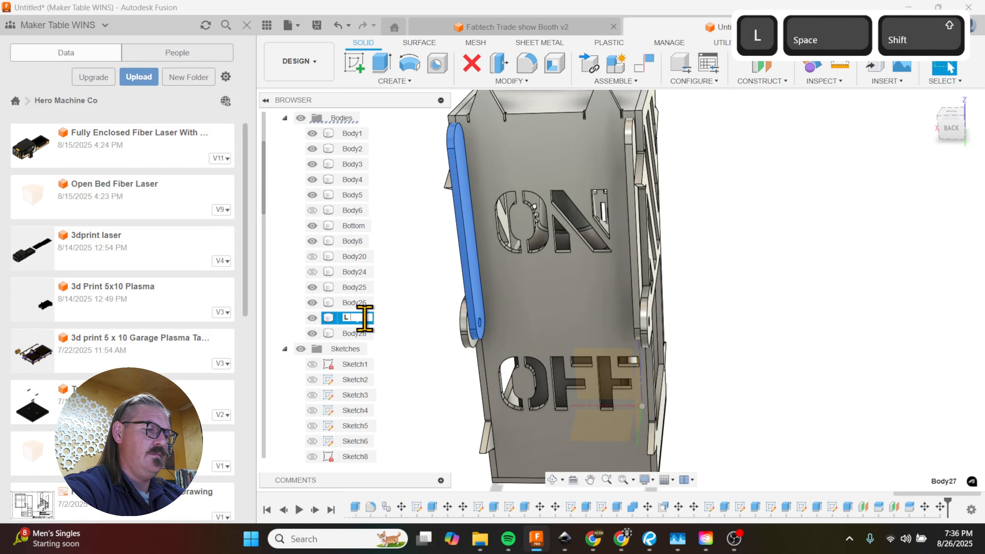
click(395, 325)
click(312, 318)
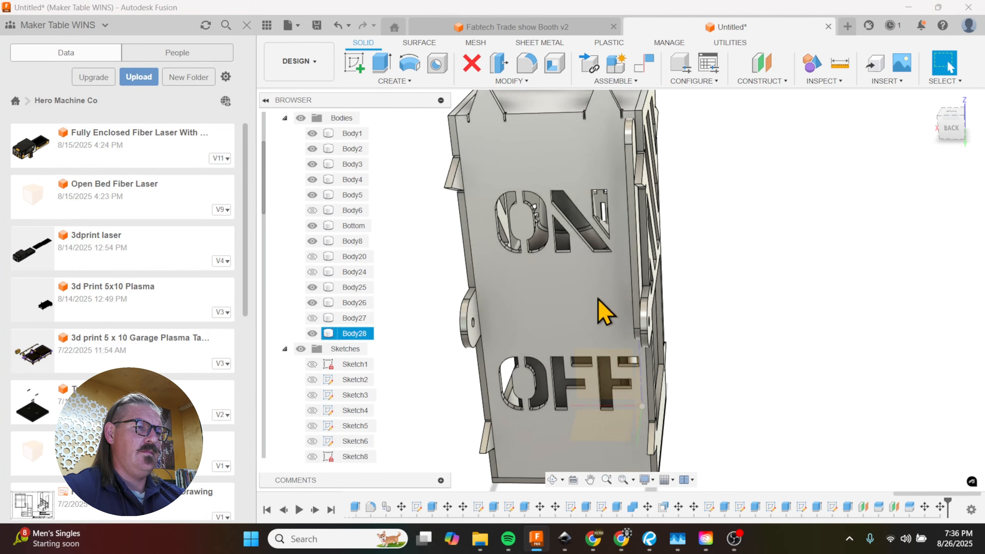
Step: Try to rename the remaining lever arm body as R handle, and hide it
click(638, 295)
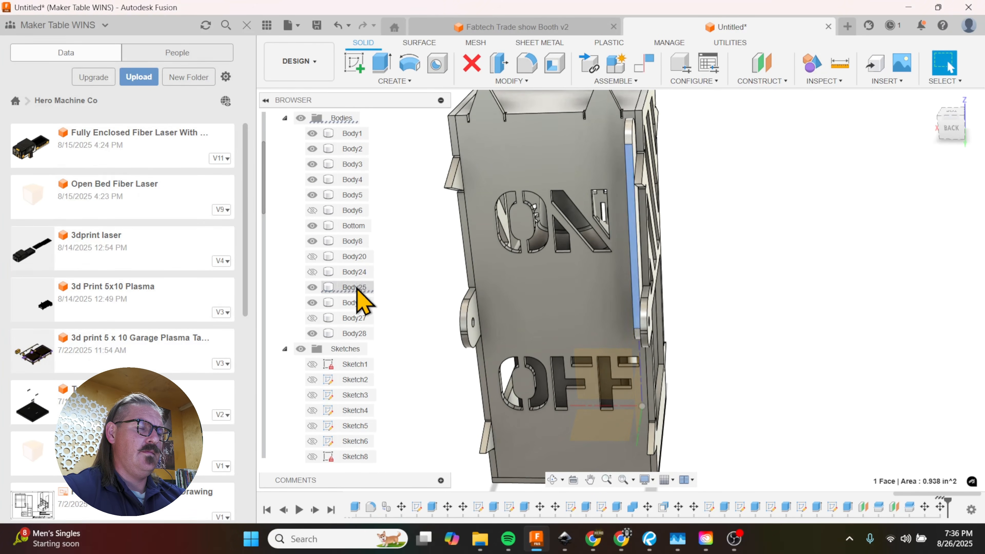
text(R handle)
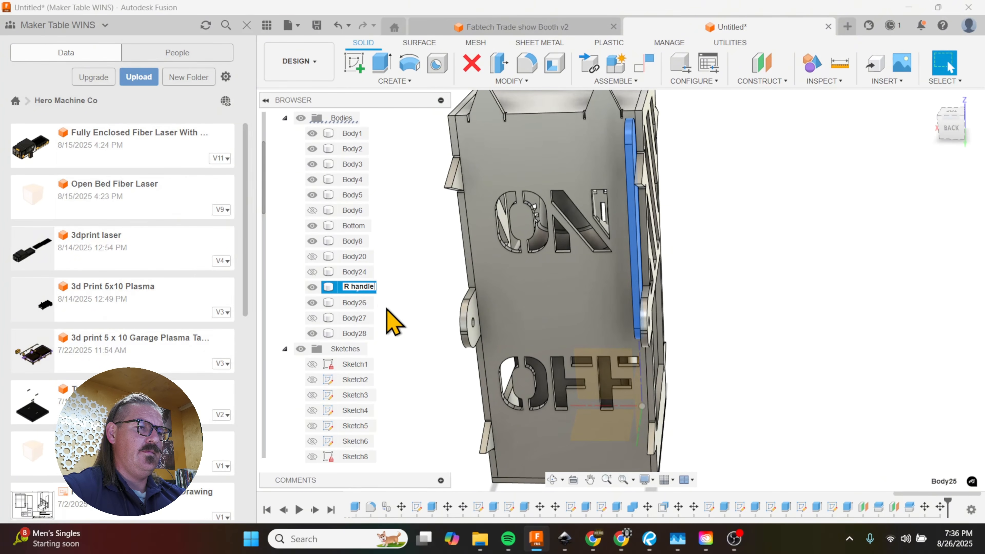
click(428, 309)
click(315, 290)
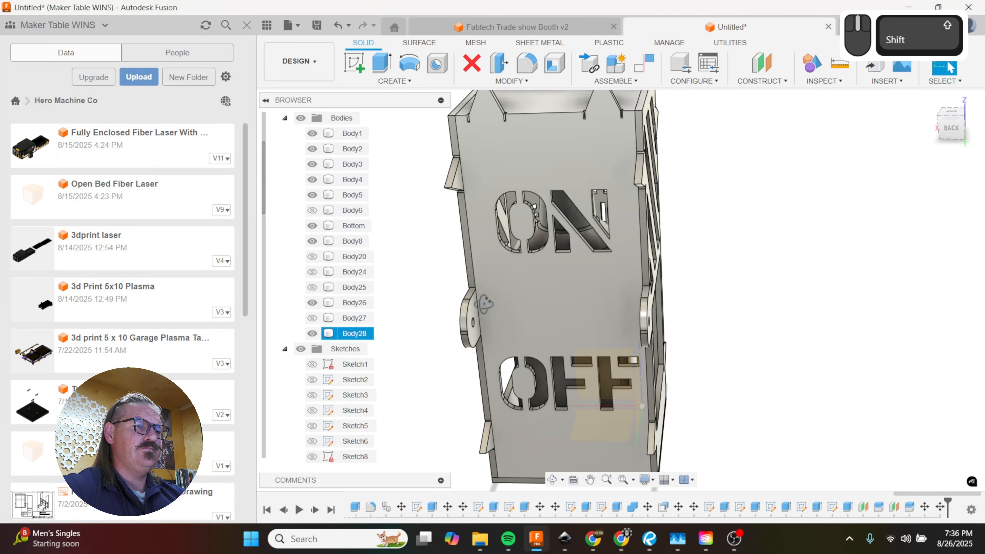
Step: Start a sketch with the Project command on the back panel's outer face with the ON and OFF lettering
mouse_move(483, 304)
shift+middle_down()
mouse_move(501, 283)
mouse_move(490, 291)
shift+middle_up()
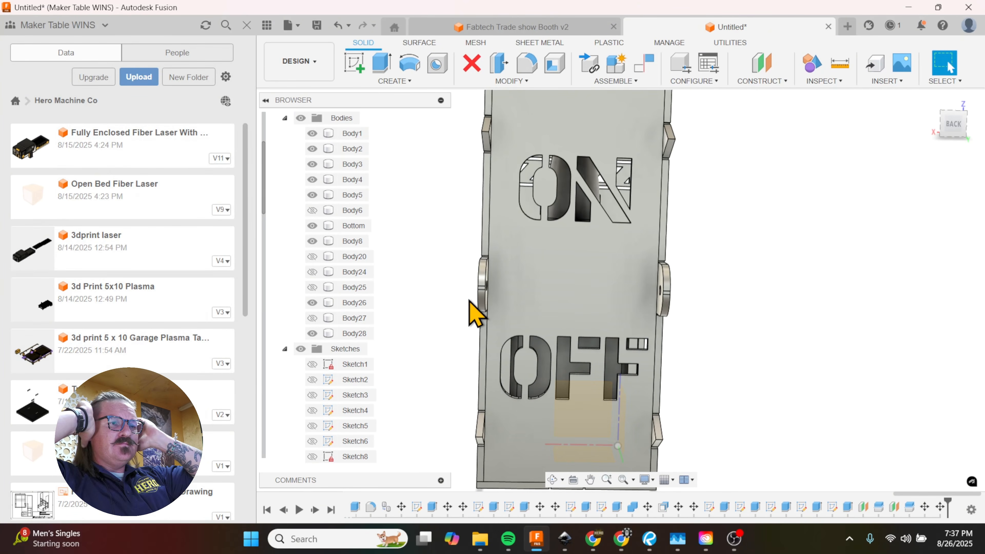
click(475, 314)
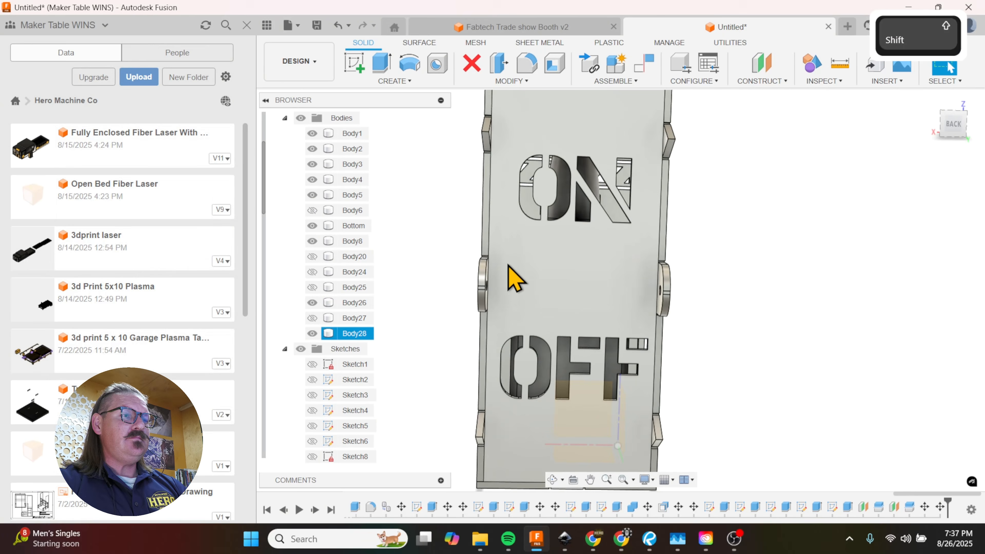
shift+middle_drag(512, 275, 715, 292)
shift+scroll(567, 207, up, 3)
scroll(559, 217, up, 5)
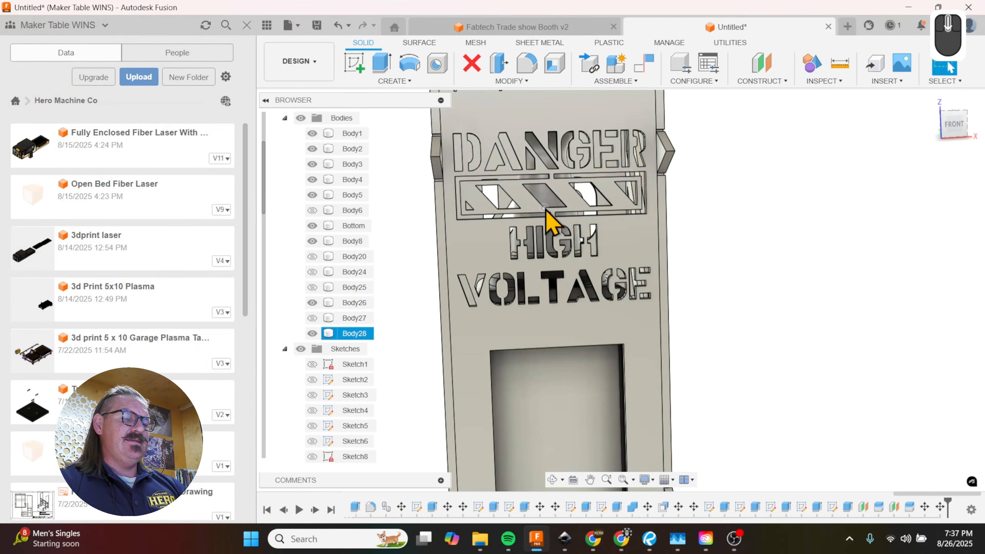
shift+middle_drag(576, 242, 949, 67)
shift+middle_drag(509, 255, 470, 255)
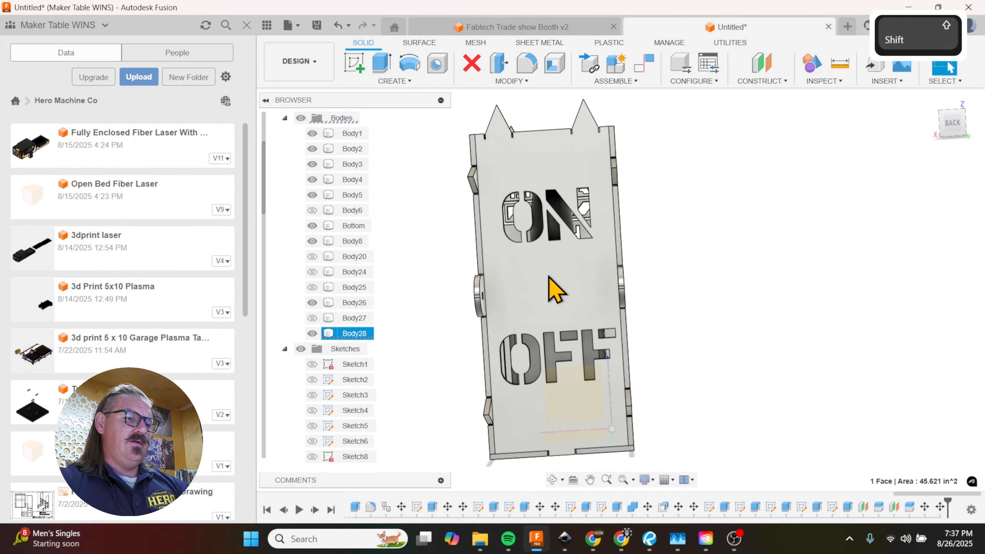
key(p)
click(558, 287)
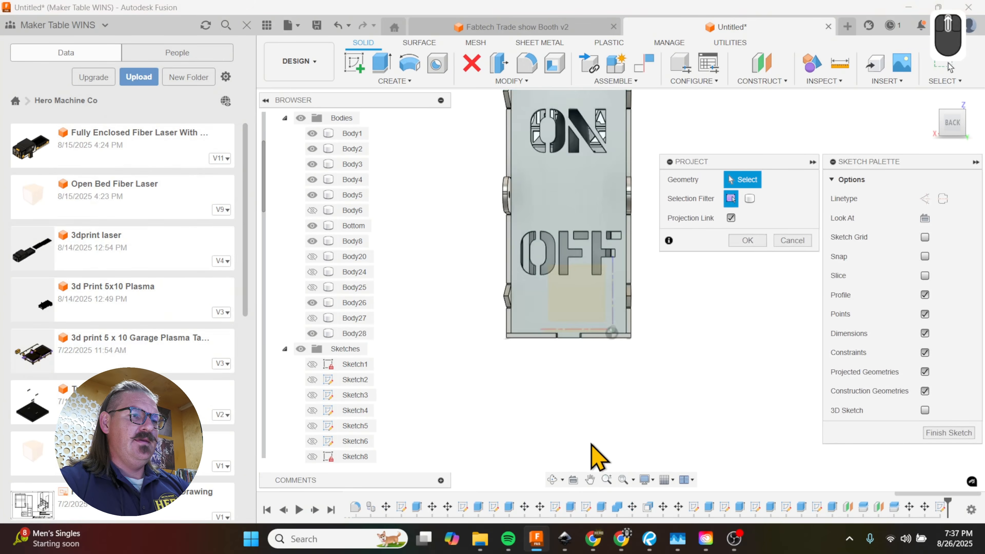
Step: Project the front panel face with the DANGER HIGH VOLTAGE cutouts into the back panel sketch
shift+middle_drag(528, 374, 719, 389)
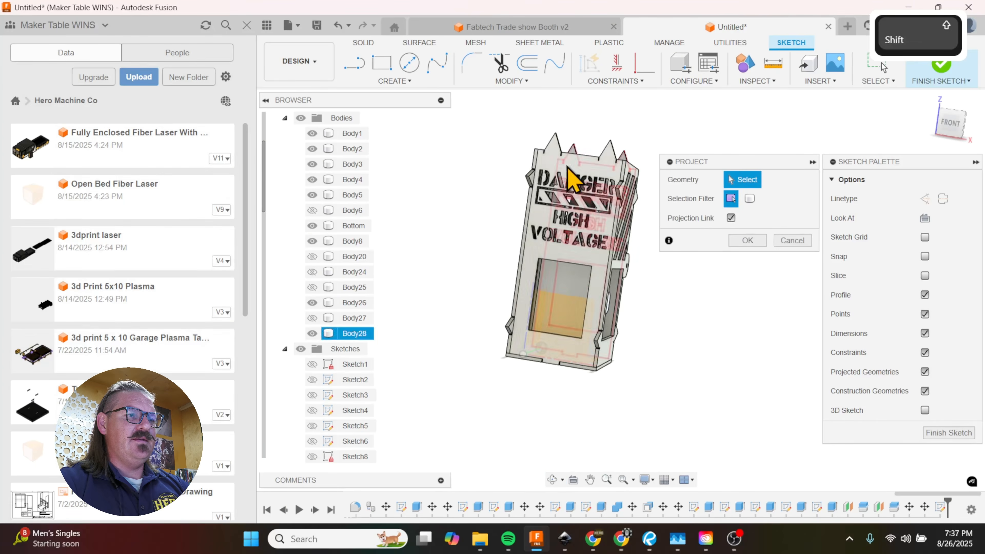
scroll(605, 220, up, 8)
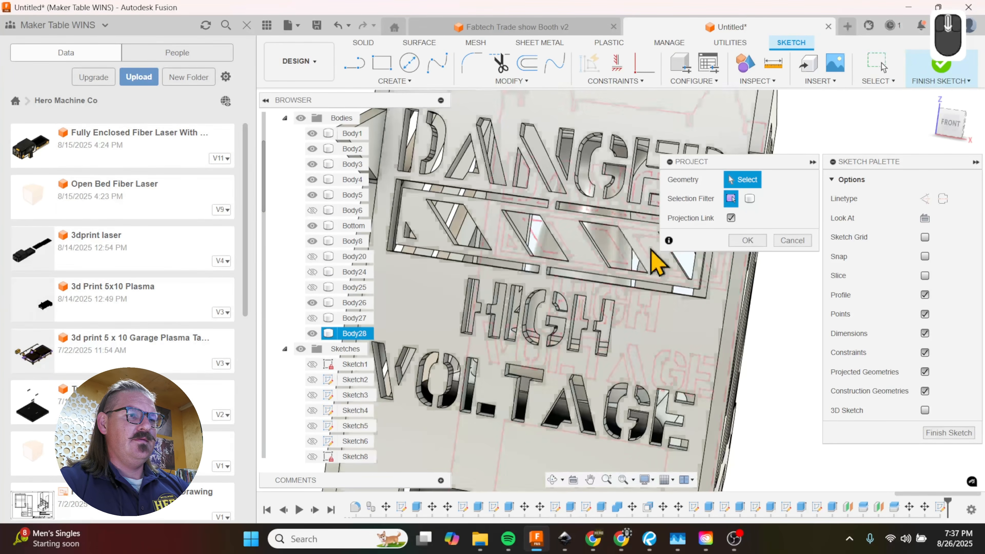
click(686, 341)
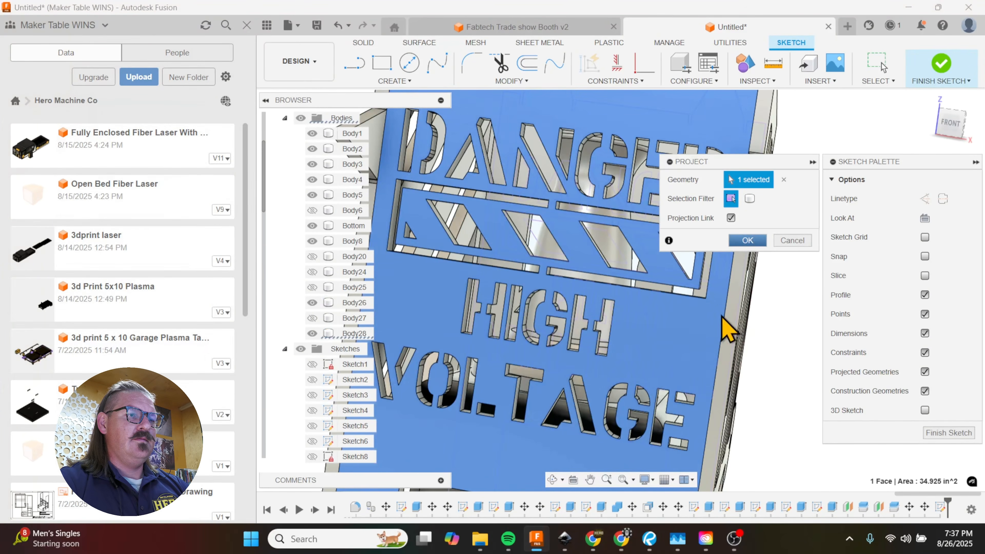
shift+middle_drag(722, 316, 573, 310)
scroll(572, 310, up, 2)
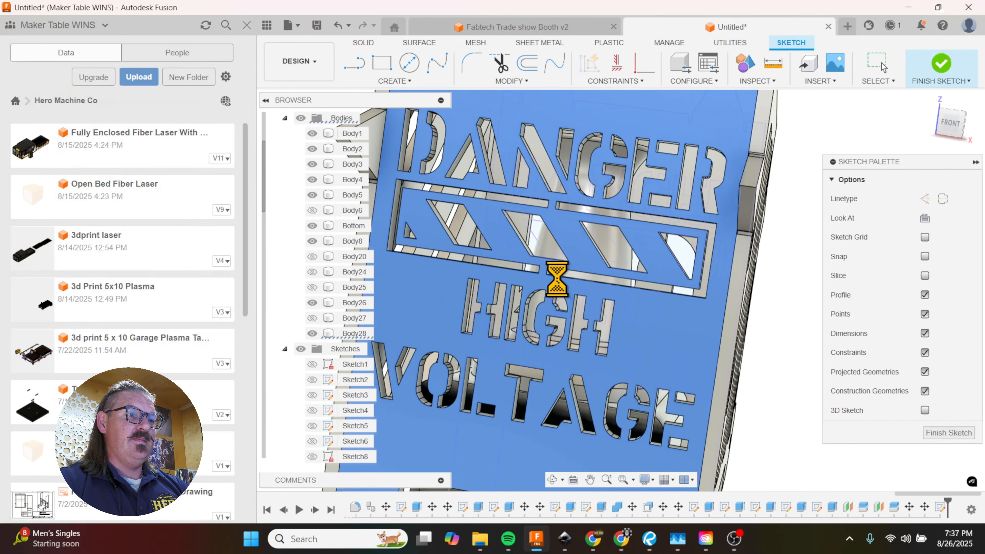
Step: Delete the projected DANGER lettering from the back panel sketch
shift+middle_drag(559, 280, 481, 302)
scroll(500, 295, up, 5)
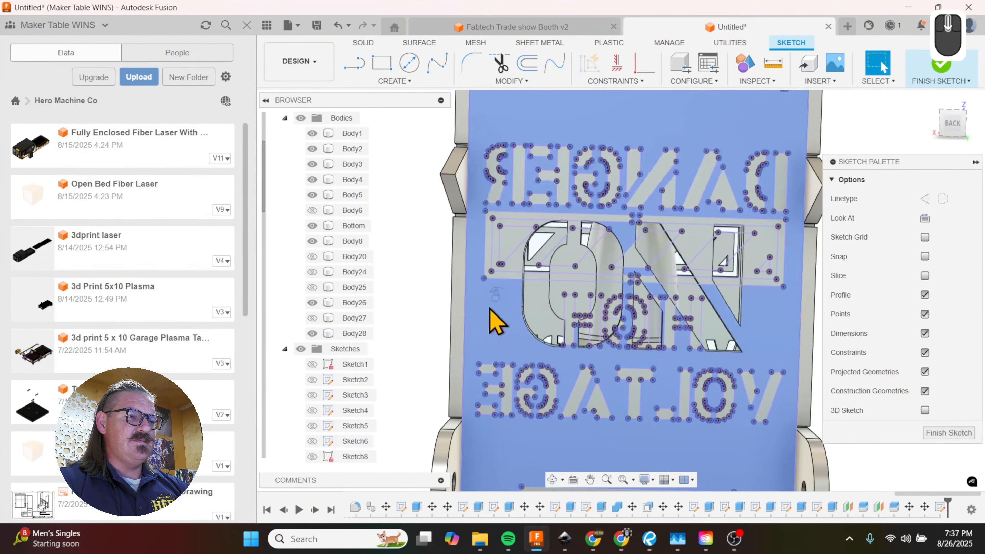
mouse_move(483, 125)
mouse_down()
mouse_move(589, 176)
mouse_move(789, 208)
mouse_move(795, 220)
mouse_up()
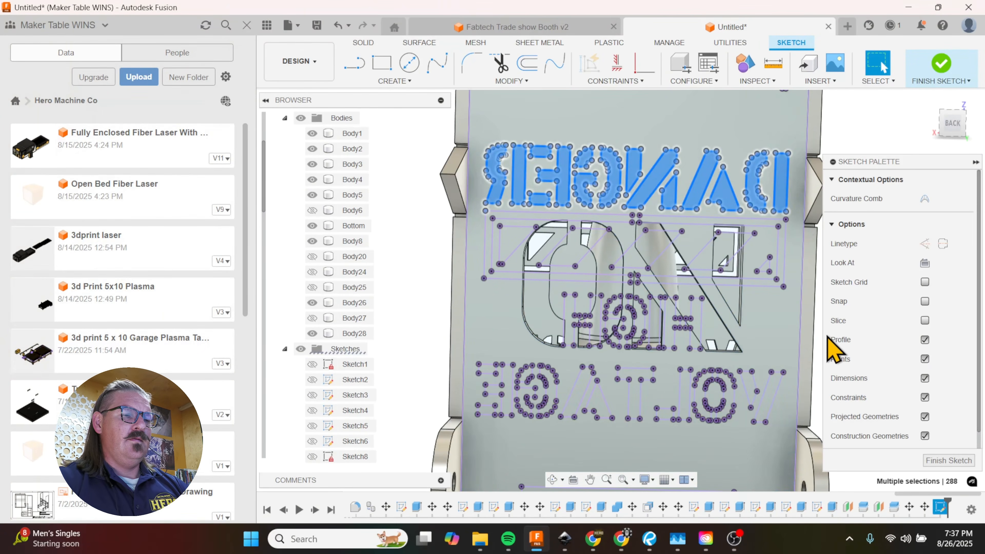
key(Delete)
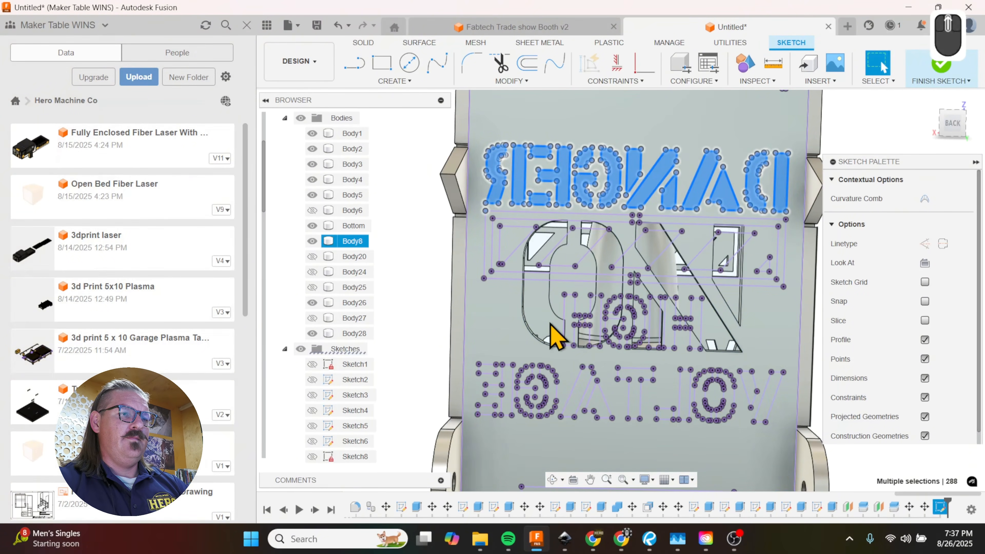
Step: Delete the projected HIGH lettering that overlaps the lower part of the ON cutout
scroll(576, 266, up, 2)
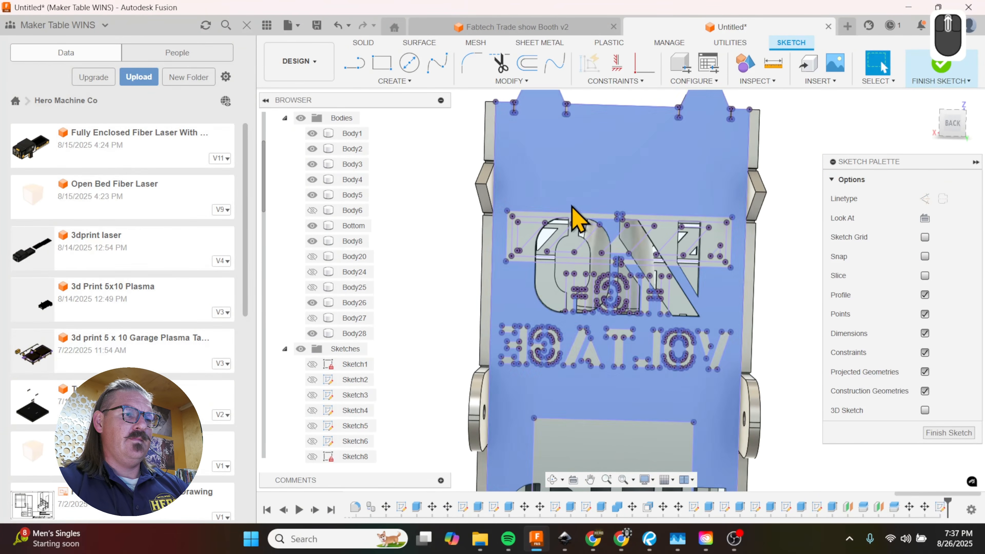
scroll(682, 380, down, 3)
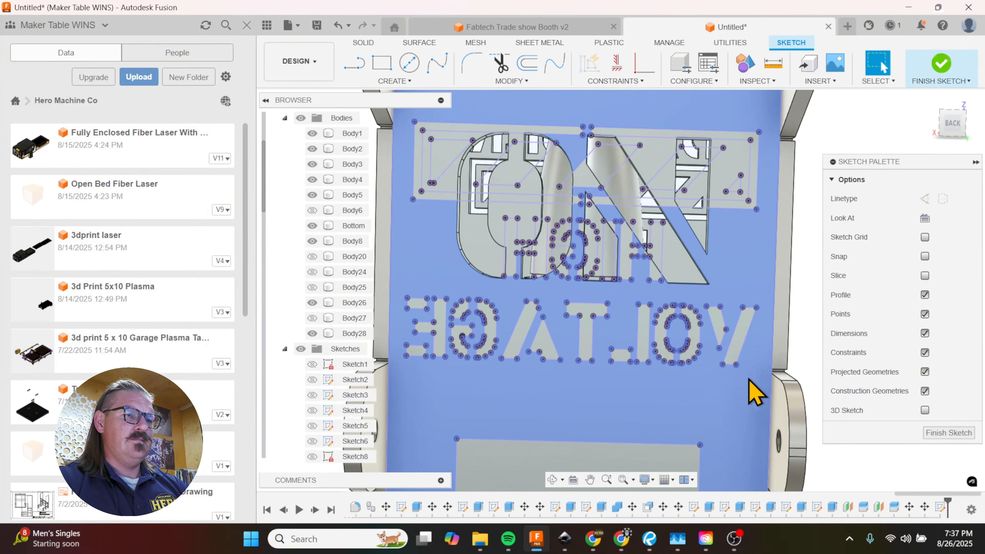
scroll(586, 251, up, 5)
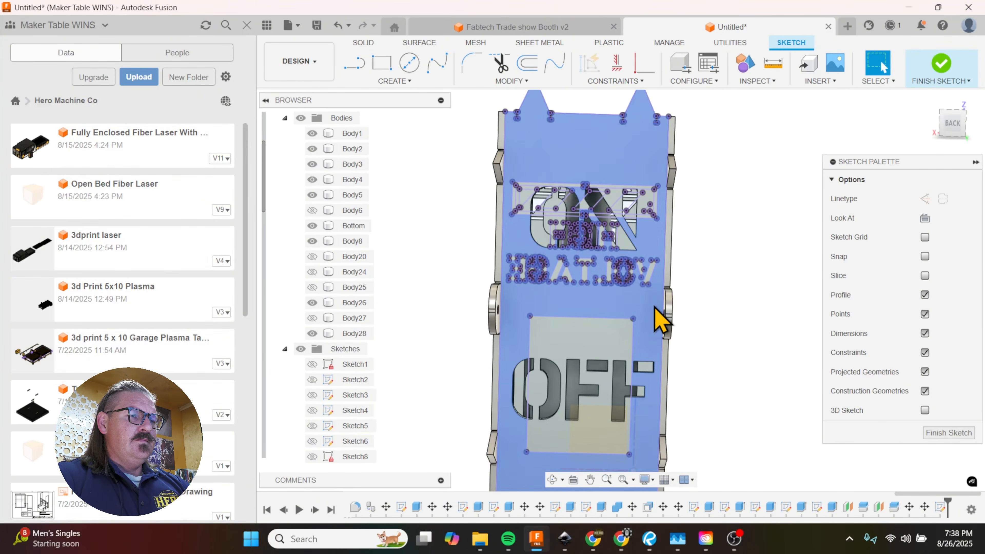
mouse_move(659, 301)
mouse_down()
mouse_move(588, 243)
mouse_move(500, 248)
mouse_move(513, 259)
mouse_up()
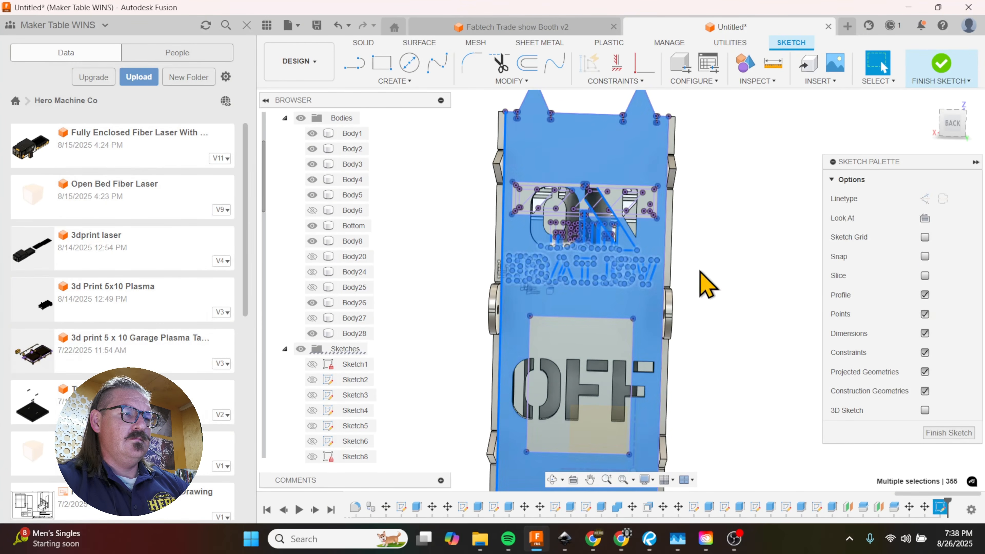
scroll(599, 234, up, 5)
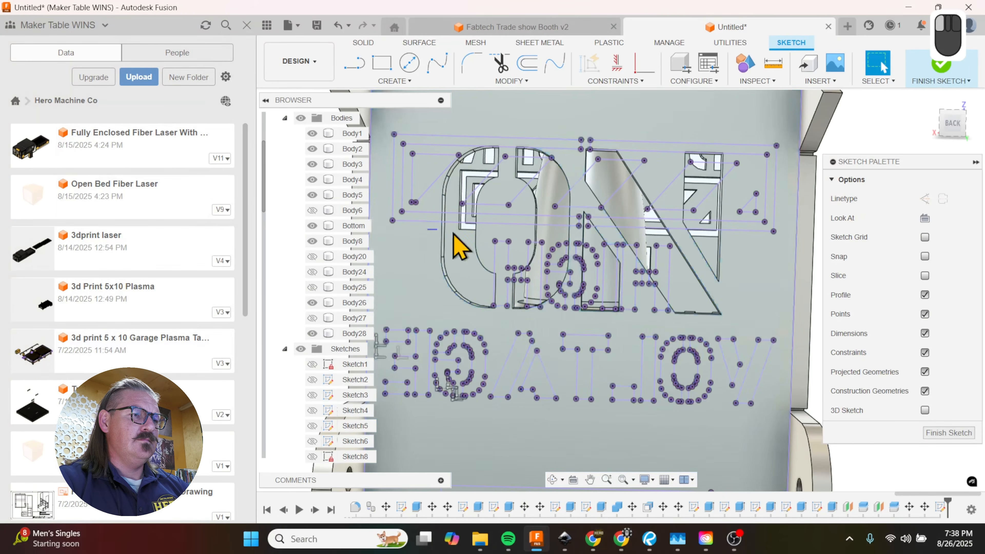
mouse_move(427, 230)
mouse_down()
mouse_move(675, 304)
mouse_move(705, 328)
mouse_up()
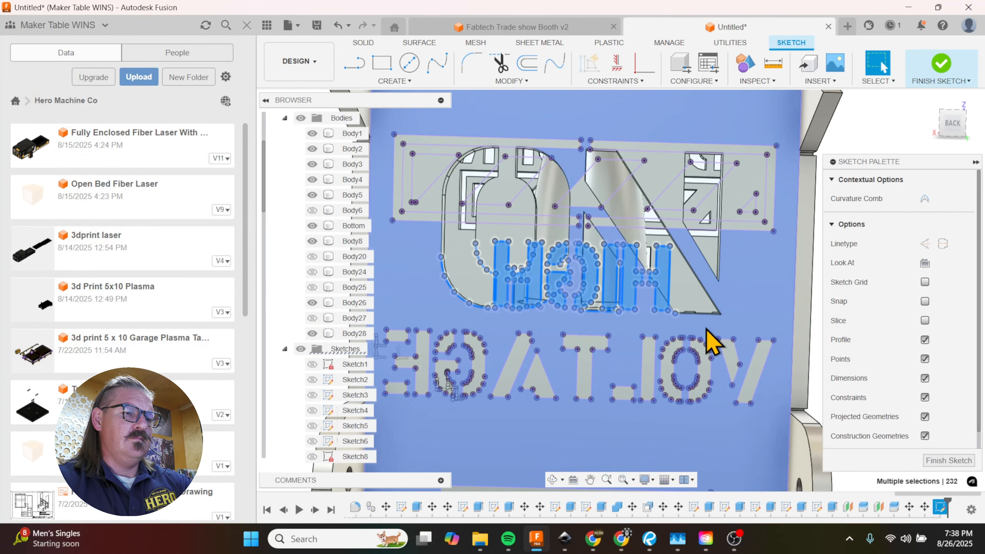
key(Delete)
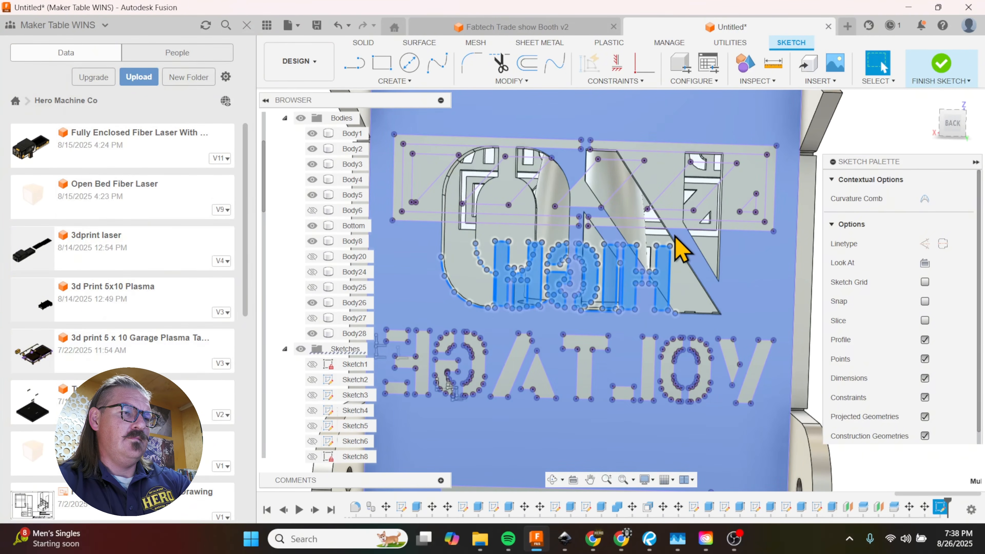
Step: Delete the projected VOLTAGE lettering below the ON cutout from the sketch
scroll(674, 230, up, 2)
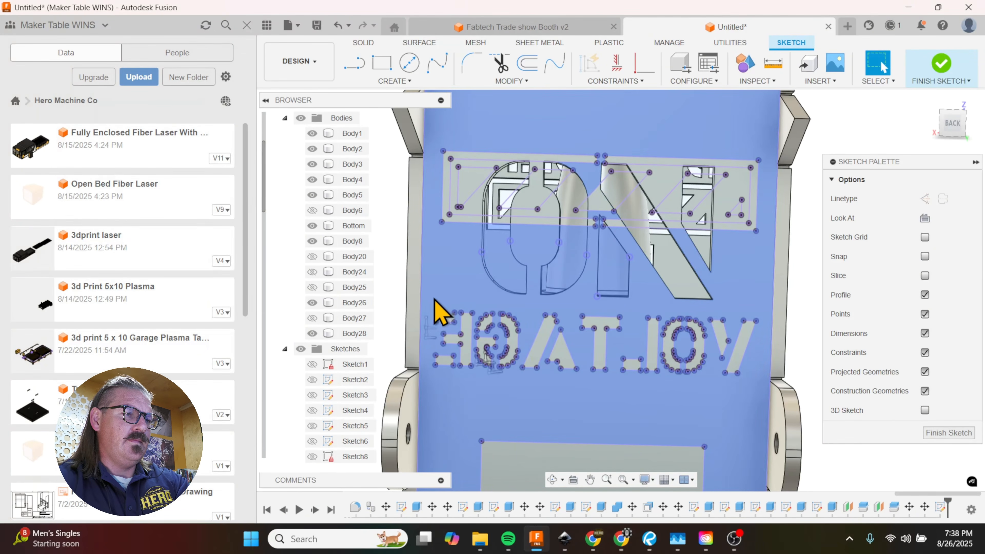
drag(432, 297, 765, 385)
key(Delete)
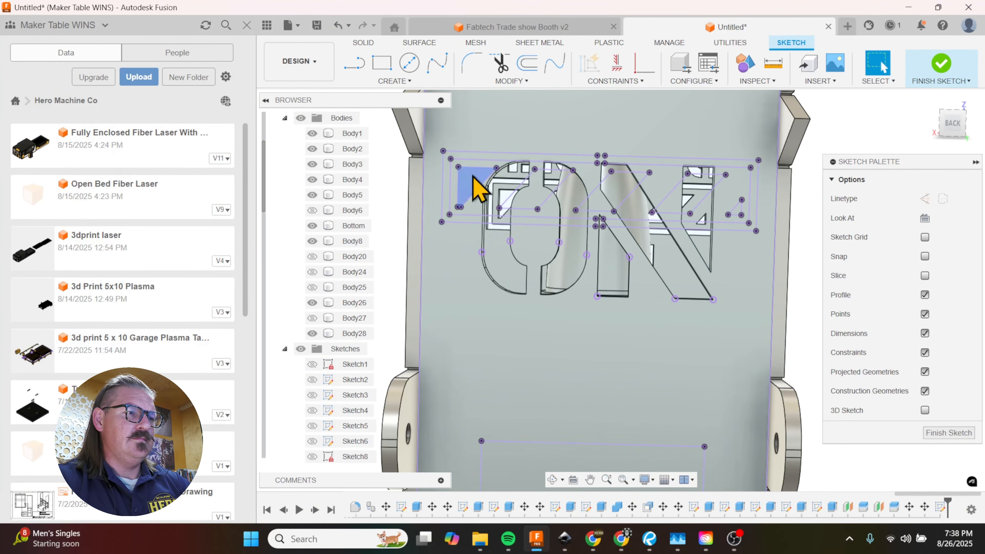
drag(435, 136, 764, 241)
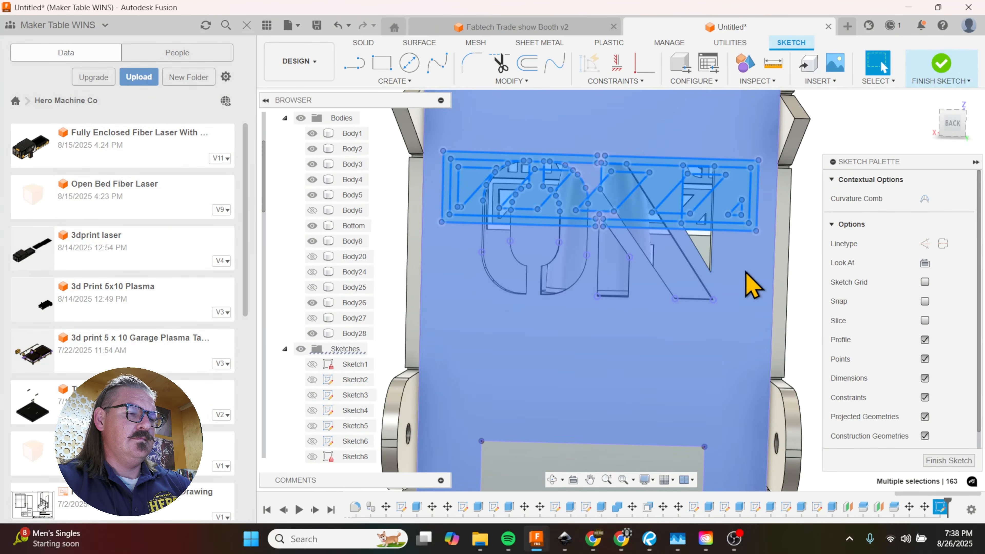
key(m)
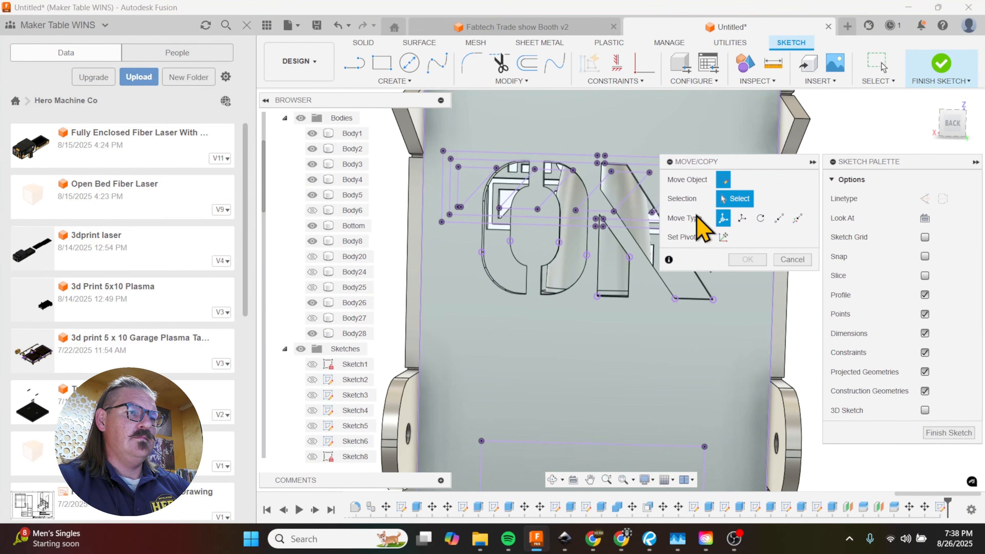
scroll(450, 179, up, 3)
scroll(551, 193, up, 1)
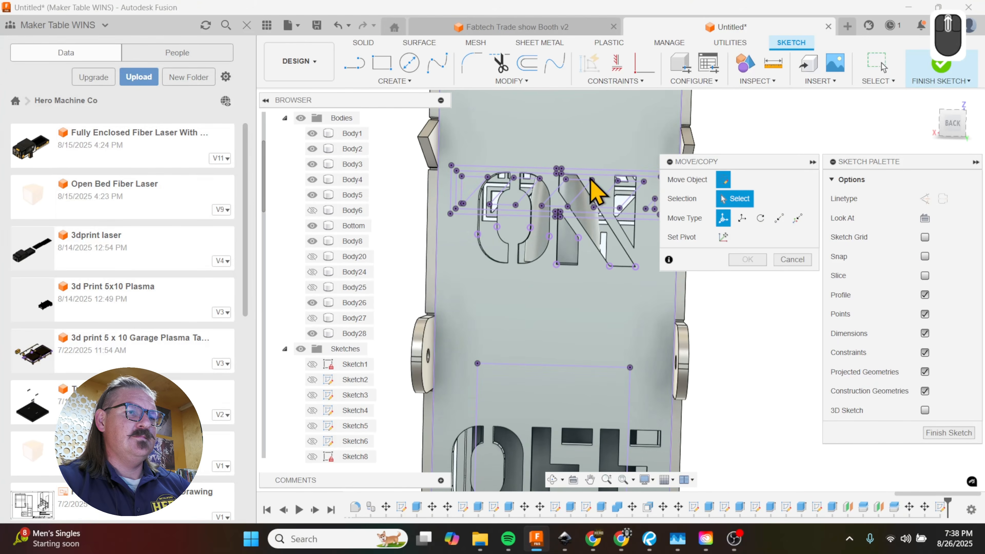
scroll(639, 138, down, 3)
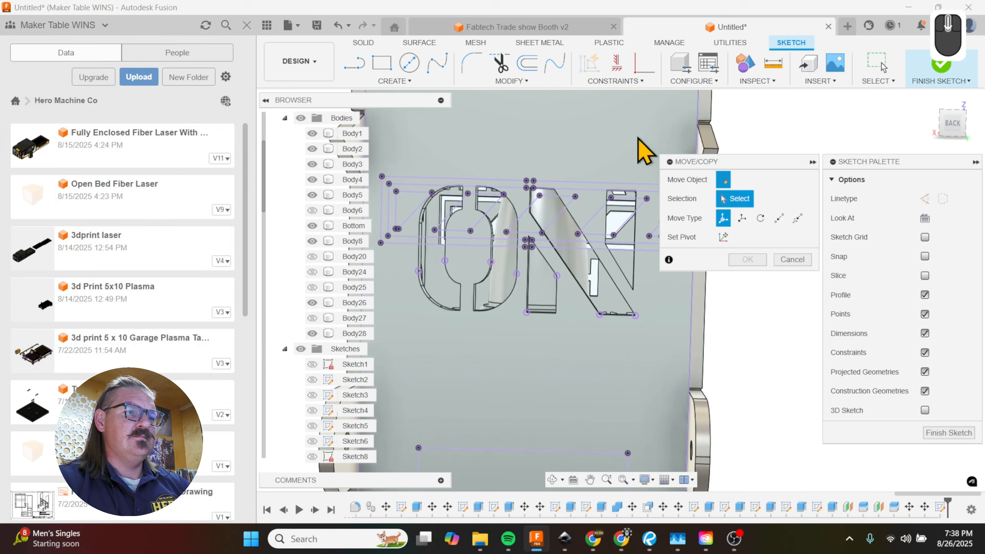
click(791, 258)
scroll(613, 280, up, 3)
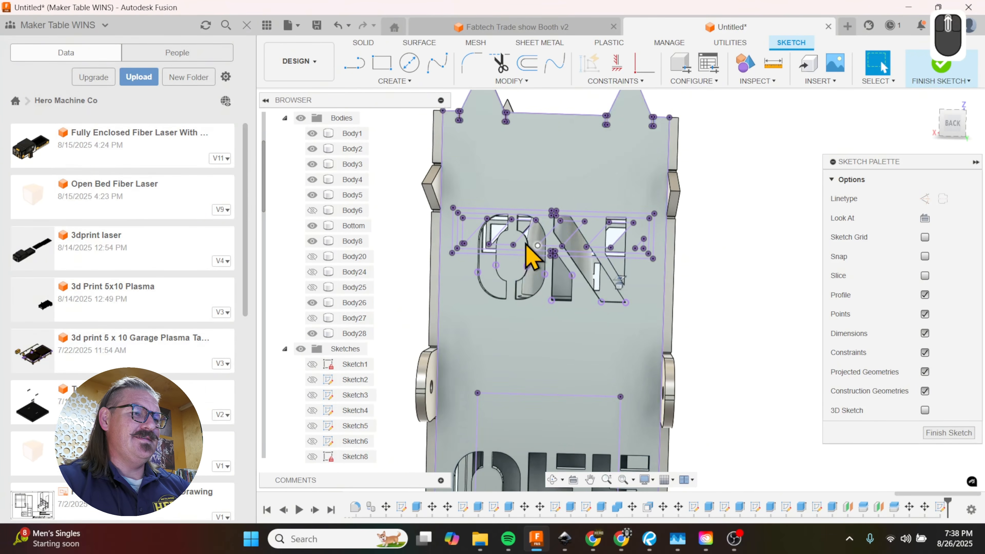
shift+middle_drag(526, 245, 529, 277)
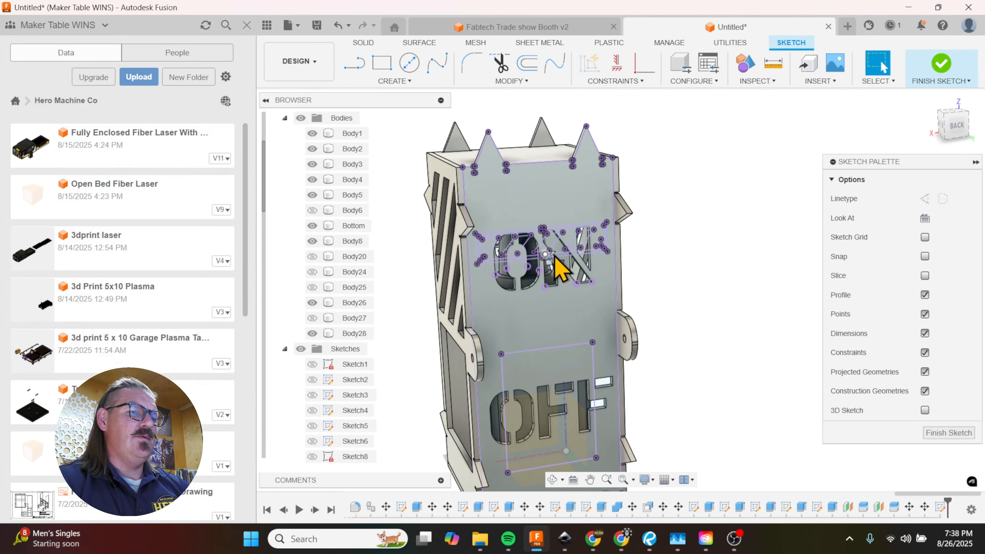
Step: Undo the lettering deletions and the projection of the front panel geometry, staying in the back panel sketch
click(949, 433)
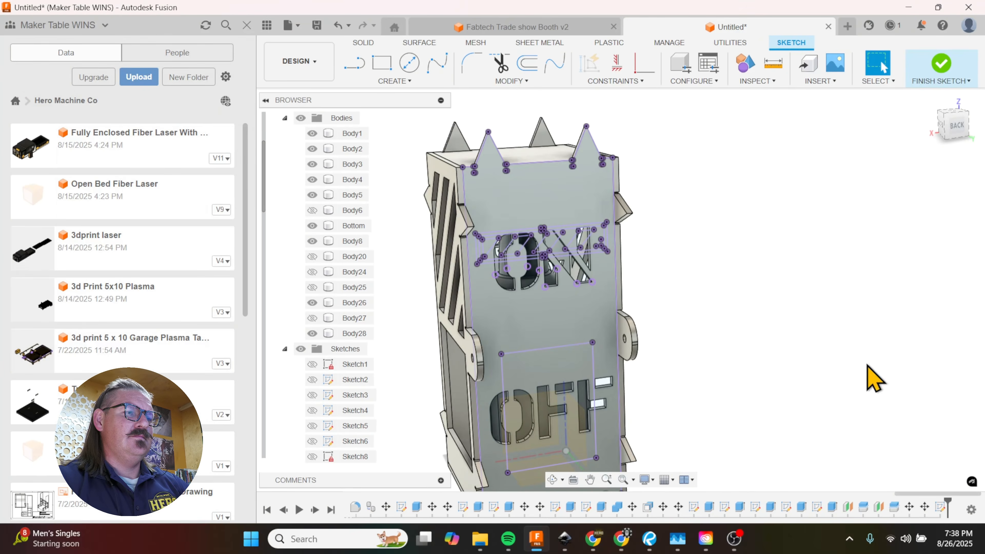
scroll(756, 287, down, 2)
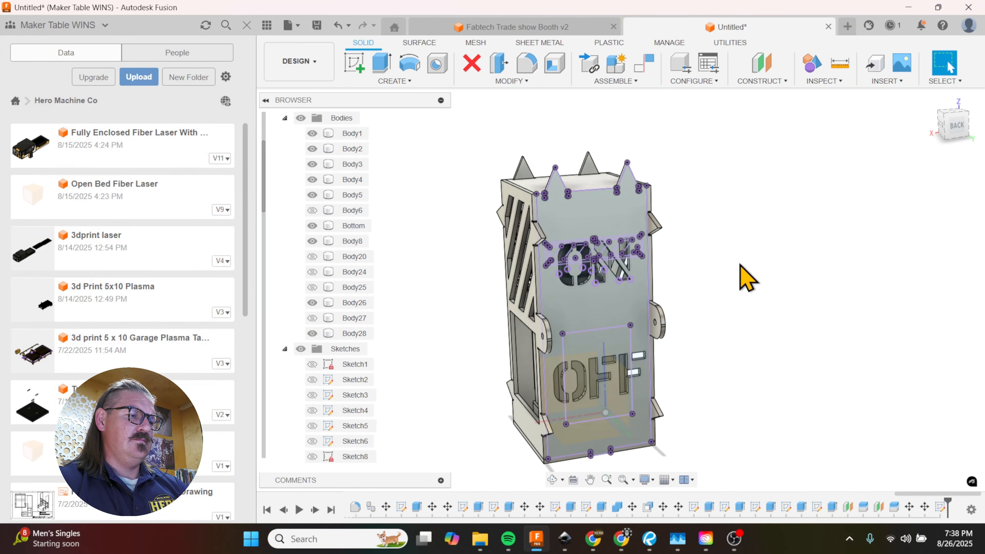
key(ctrl+z)
scroll(711, 400, down, 4)
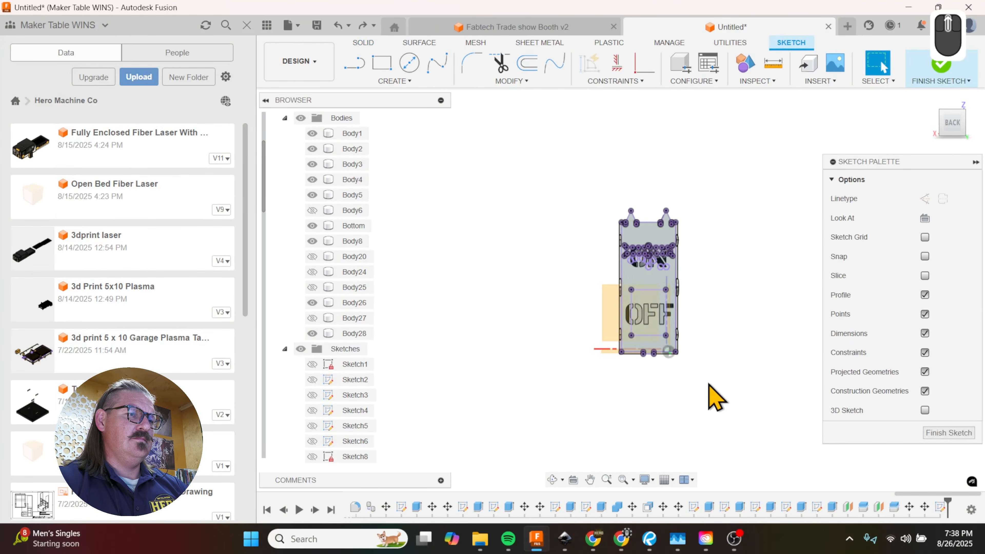
scroll(677, 259, up, 3)
scroll(680, 268, up, 3)
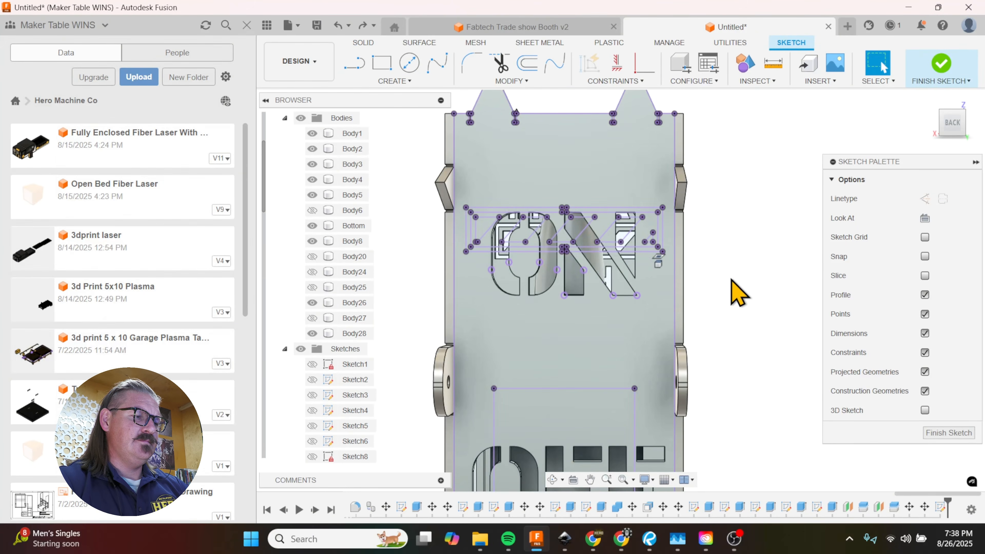
key(ctrl+z)
key(ctrl+z)
key(ctrl+z)
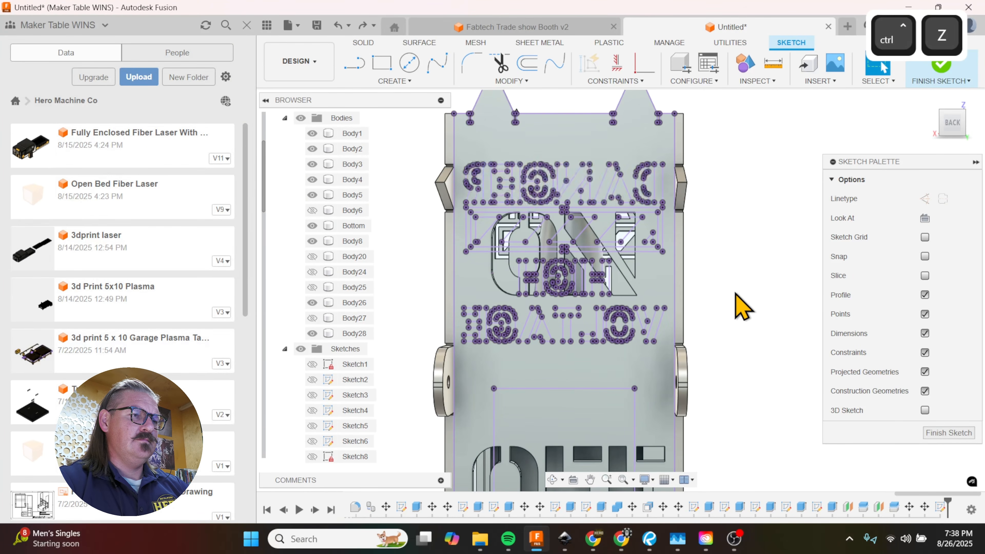
scroll(637, 217, down, 2)
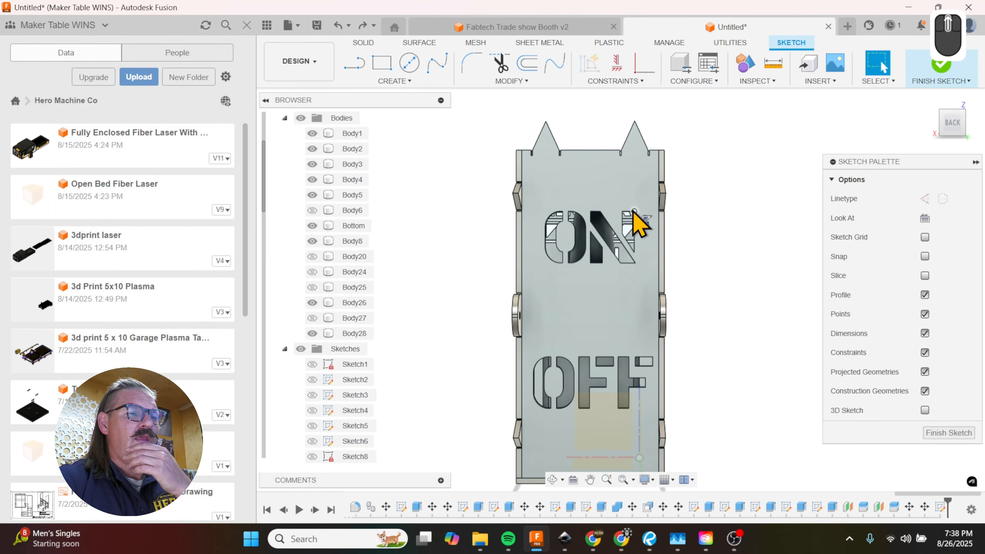
scroll(608, 217, down, 1)
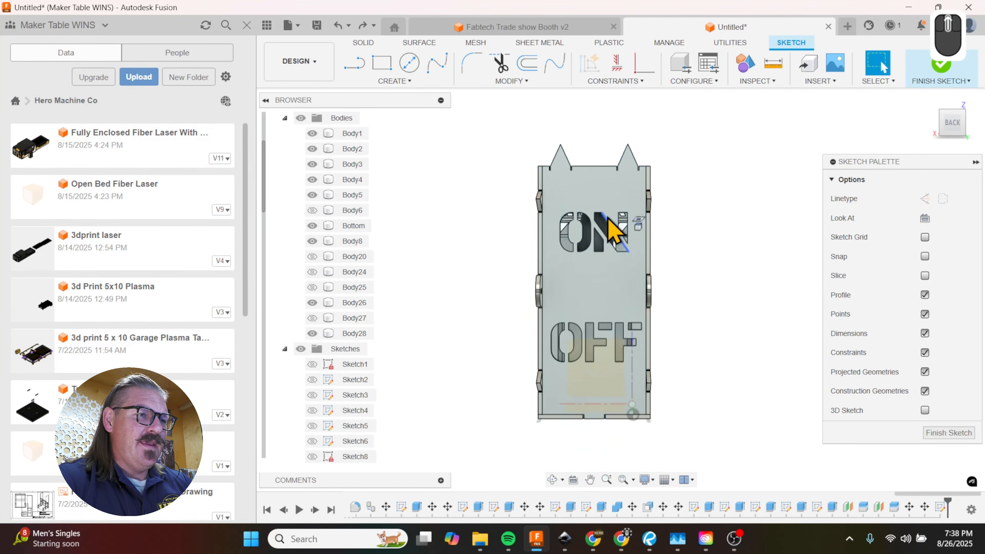
Step: Try a vertical sketch line about 3.16 in long from the ON cutout down to the OFF cutout
scroll(608, 217, up, 3)
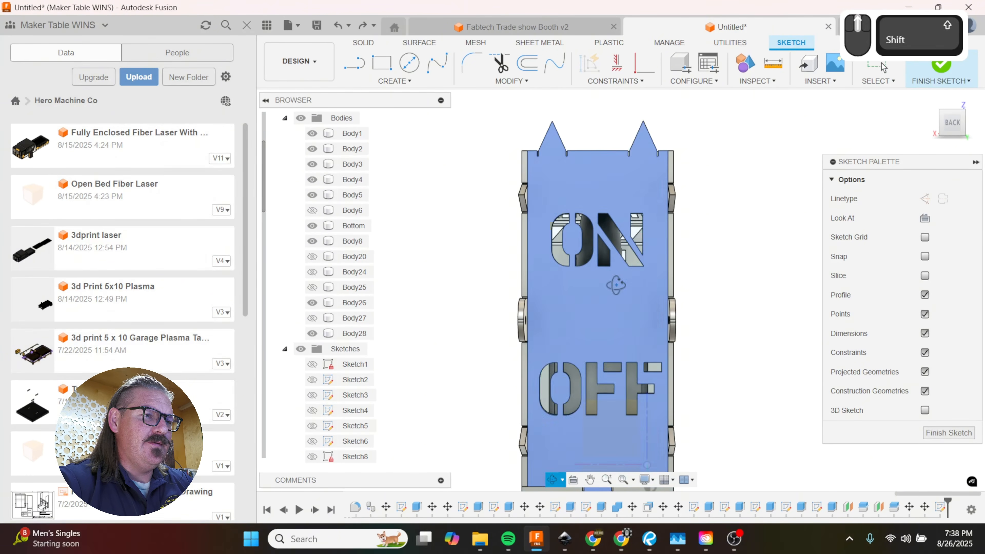
shift+middle_drag(625, 282, 619, 300)
shift+click(601, 331)
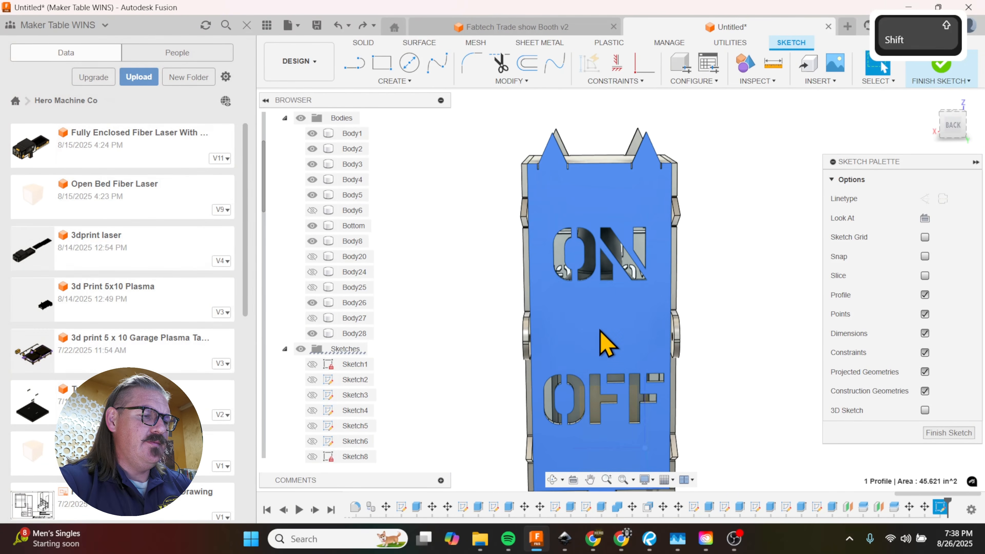
key(l)
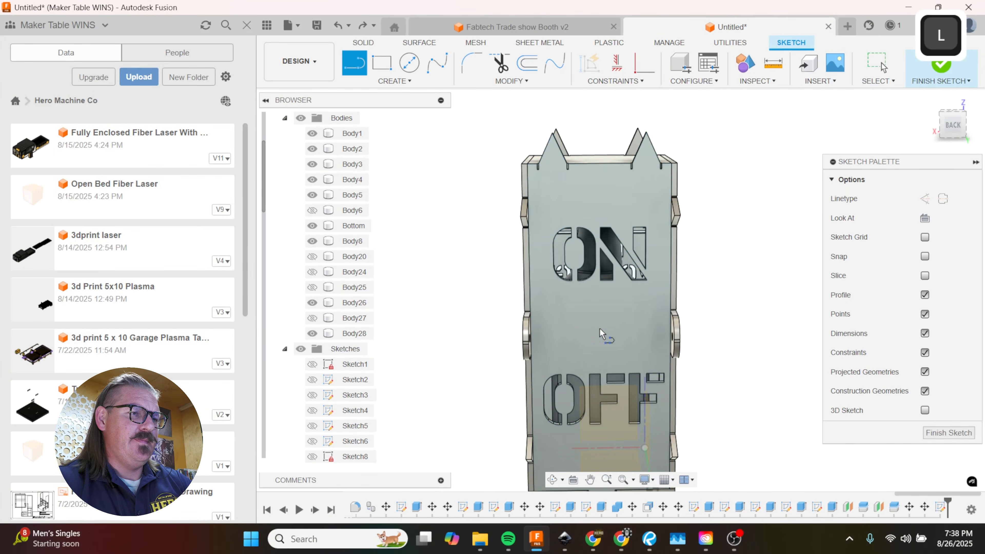
click(602, 283)
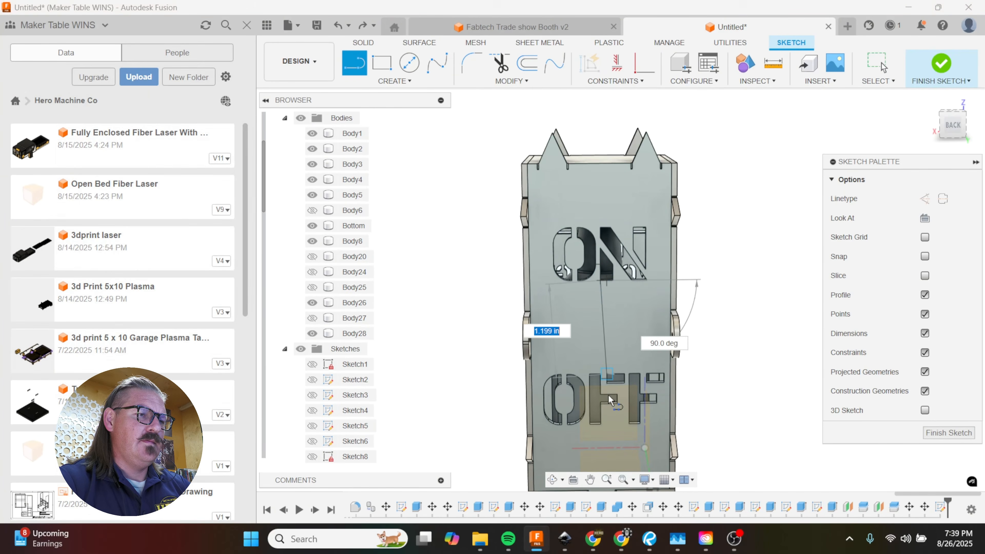
click(601, 375)
scroll(636, 233, down, 3)
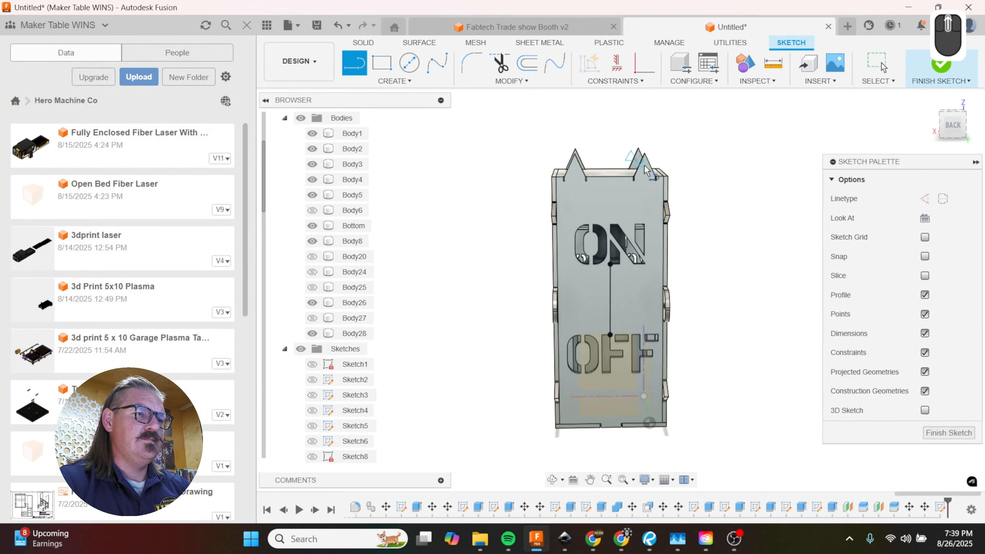
scroll(644, 200, up, 5)
mouse_move(626, 344)
shift+middle_down()
mouse_move(625, 324)
mouse_move(626, 331)
shift+middle_up()
scroll(623, 310, down, 3)
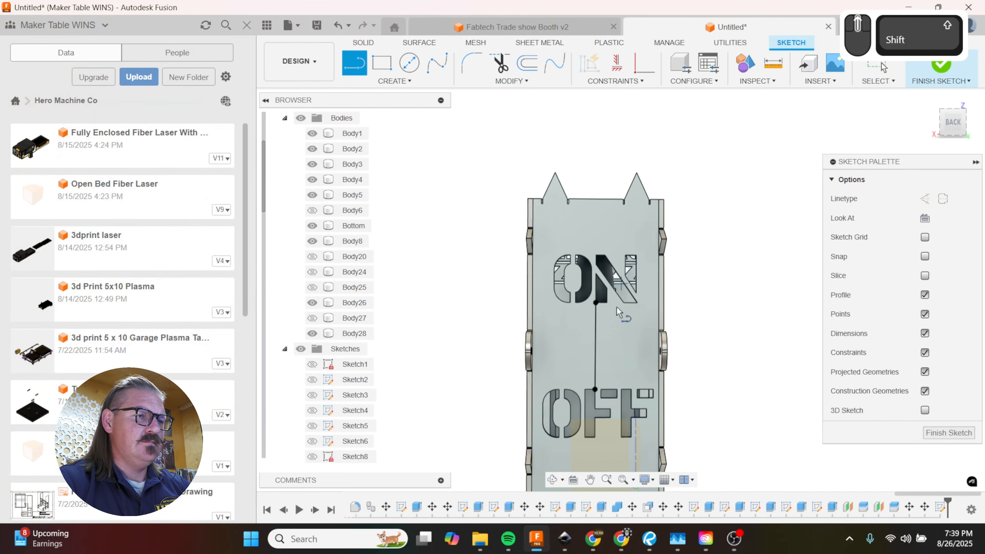
scroll(613, 362, up, 3)
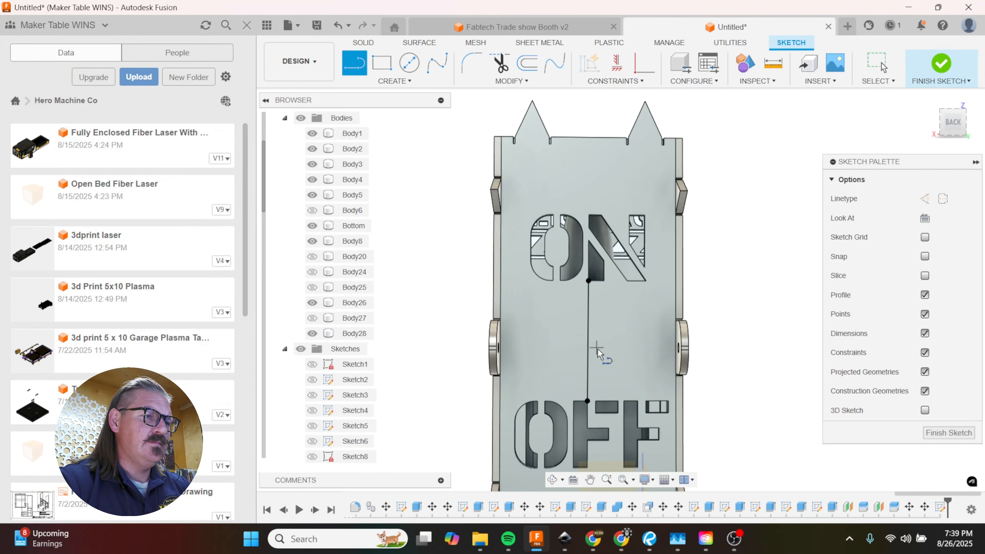
key(ctrl+z)
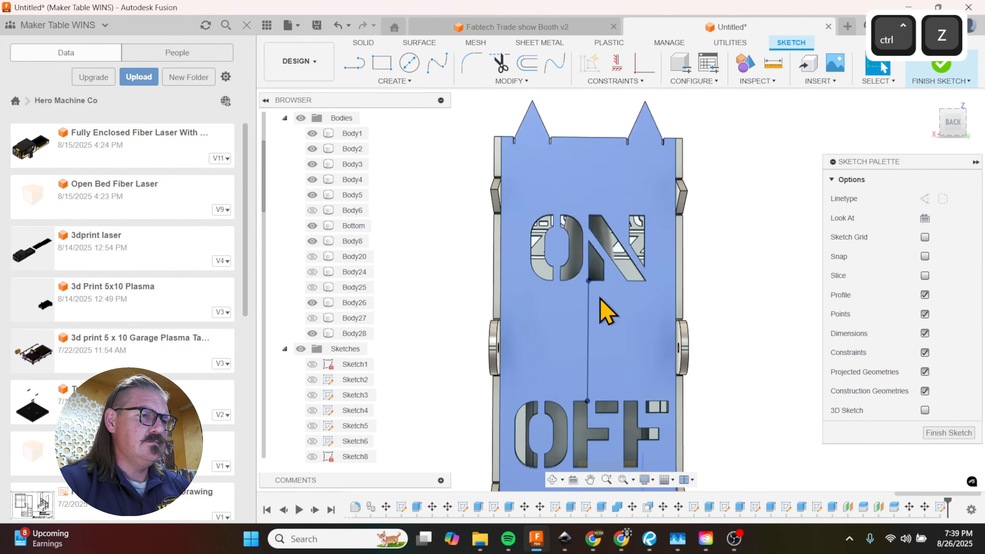
Step: Draw a vertical centre line on the back panel from the top edge's midpoint down to the bottom edge
key(l)
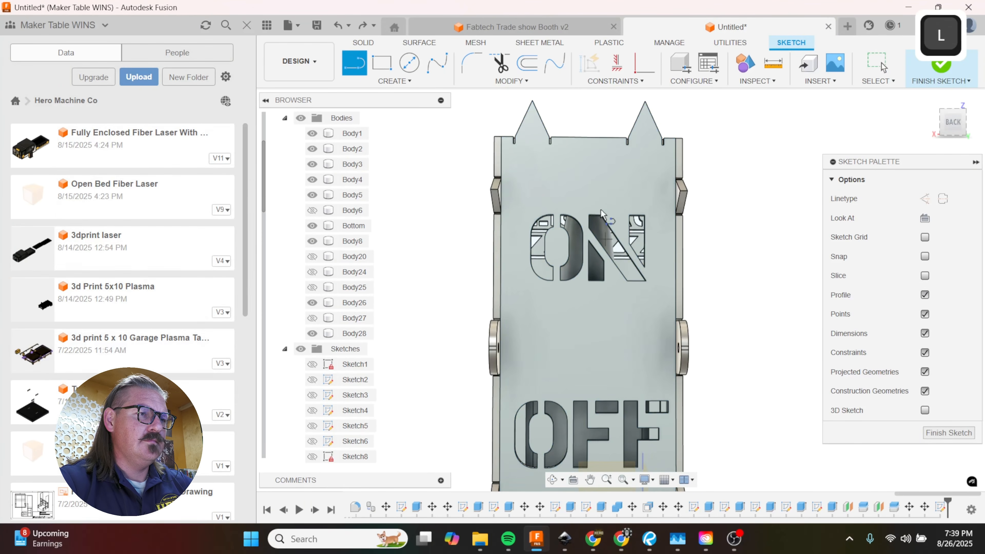
click(591, 136)
scroll(591, 136, down, 3)
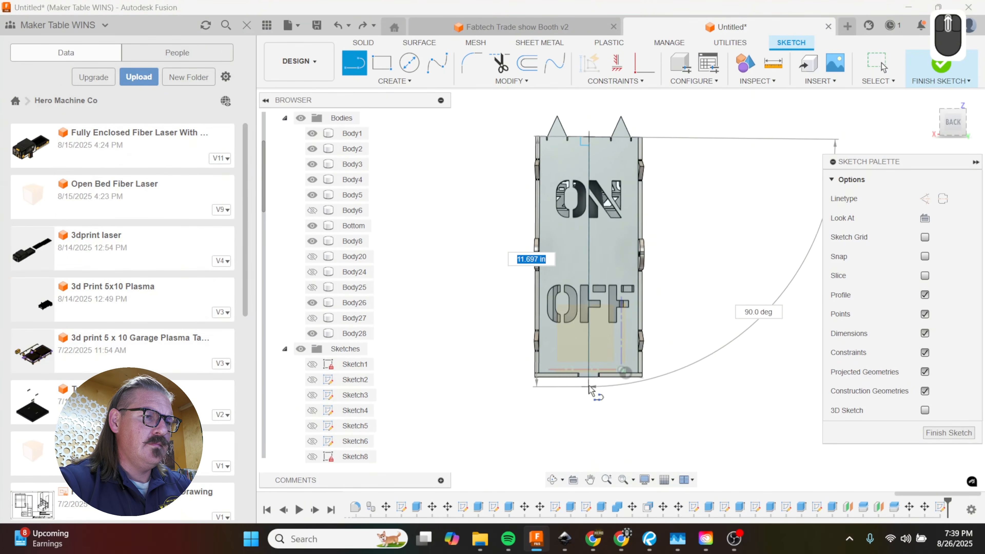
double_click(592, 376)
scroll(597, 402, down, 2)
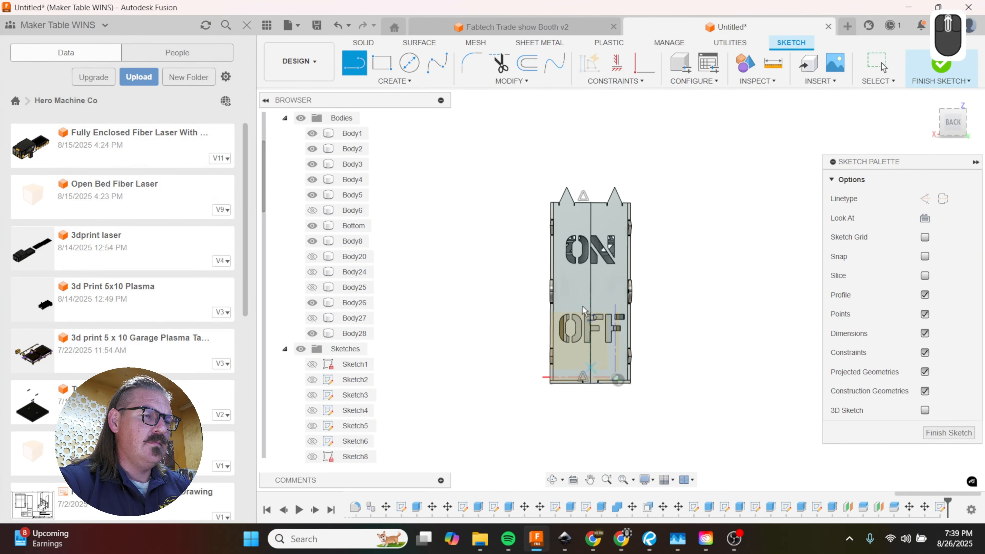
Step: Sketch a center rectangle on the centre line between ON and OFF, 1.5 in high and about 3.83 in wide
scroll(583, 309, up, 3)
click(395, 80)
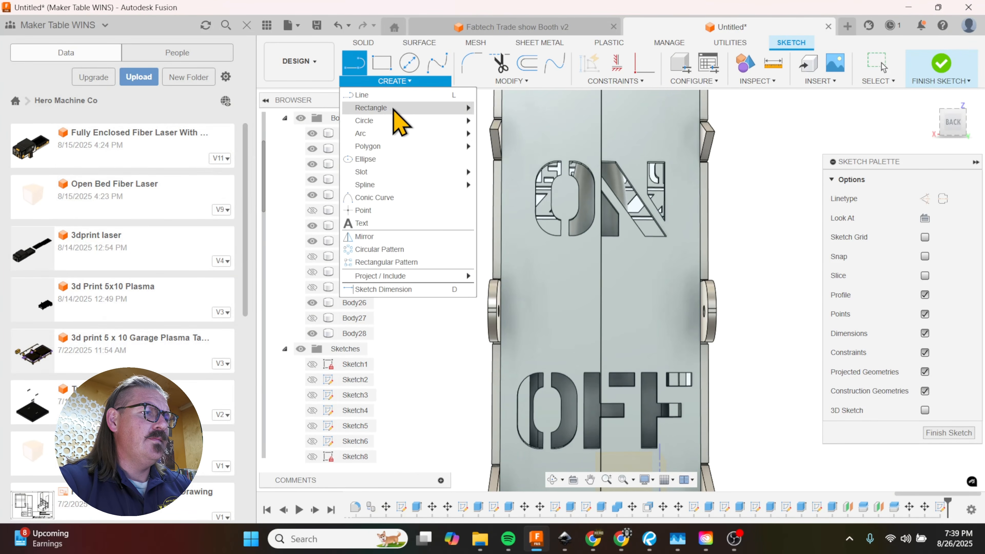
mouse_move(411, 109)
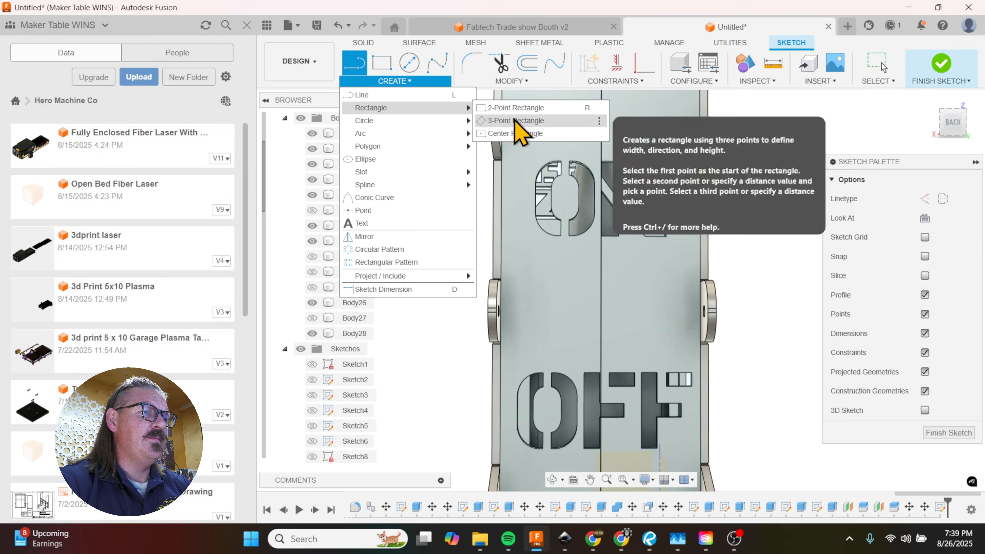
click(518, 133)
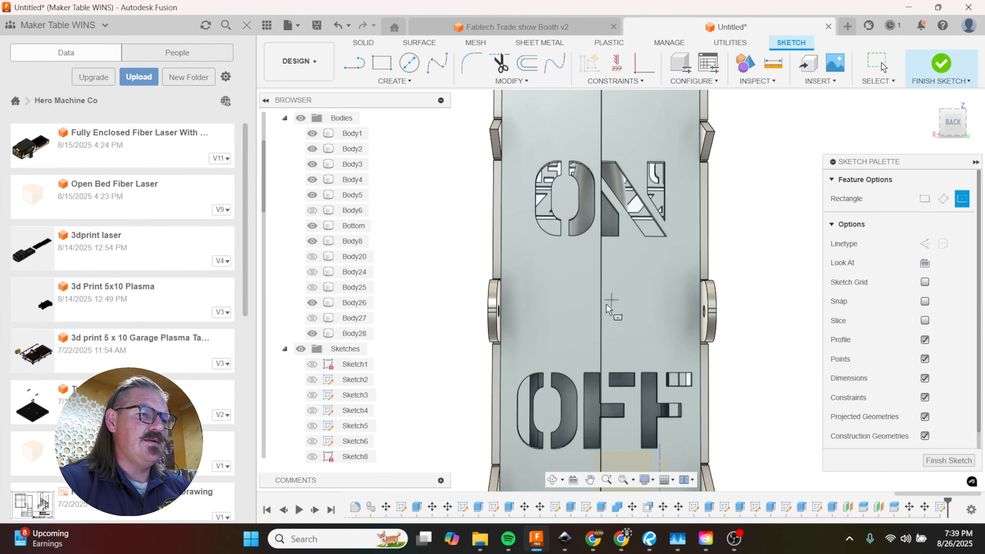
click(602, 316)
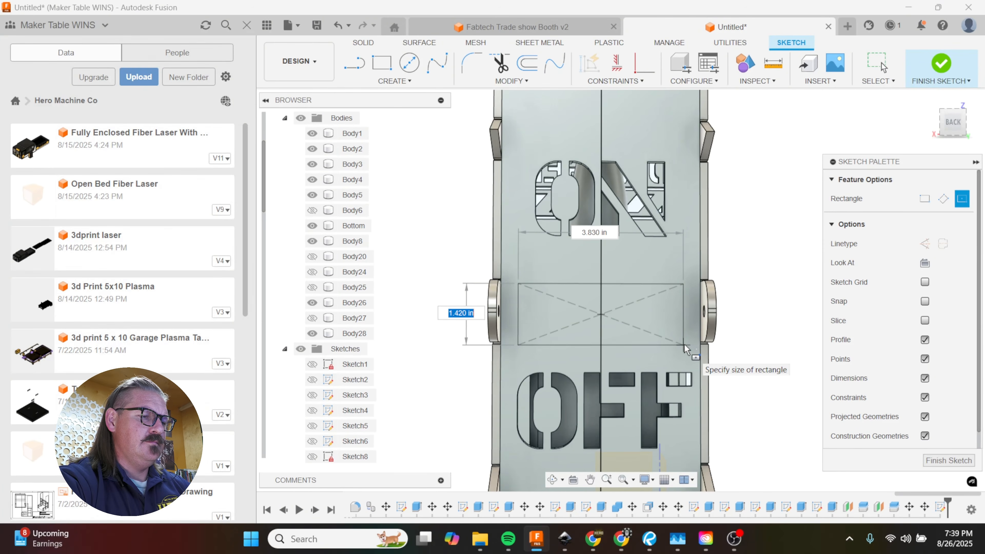
text(.5)
key(Return)
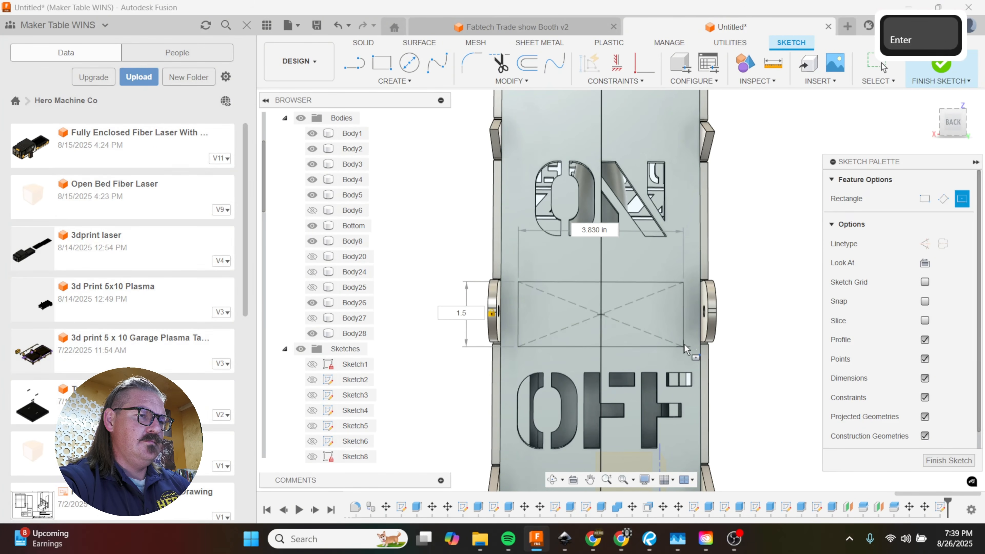
Step: Offset the rectangle between ON and OFF inward by 0.125 in
scroll(604, 320, up, 3)
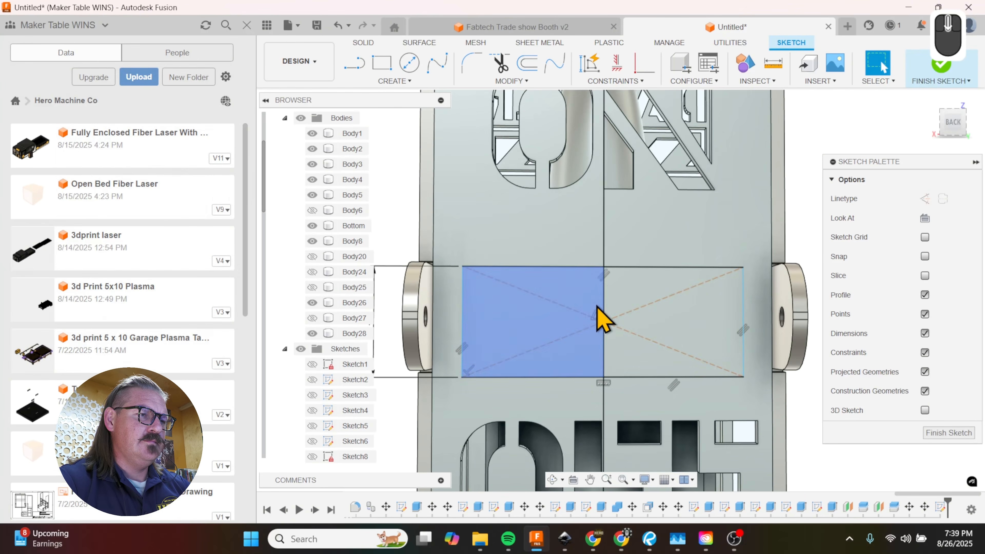
key(o)
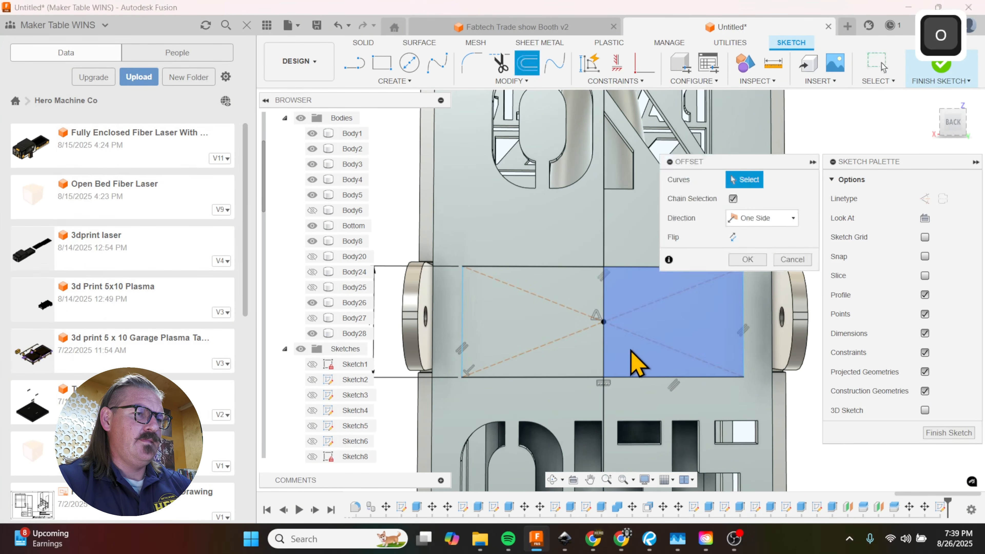
click(582, 279)
scroll(582, 279, down, 2)
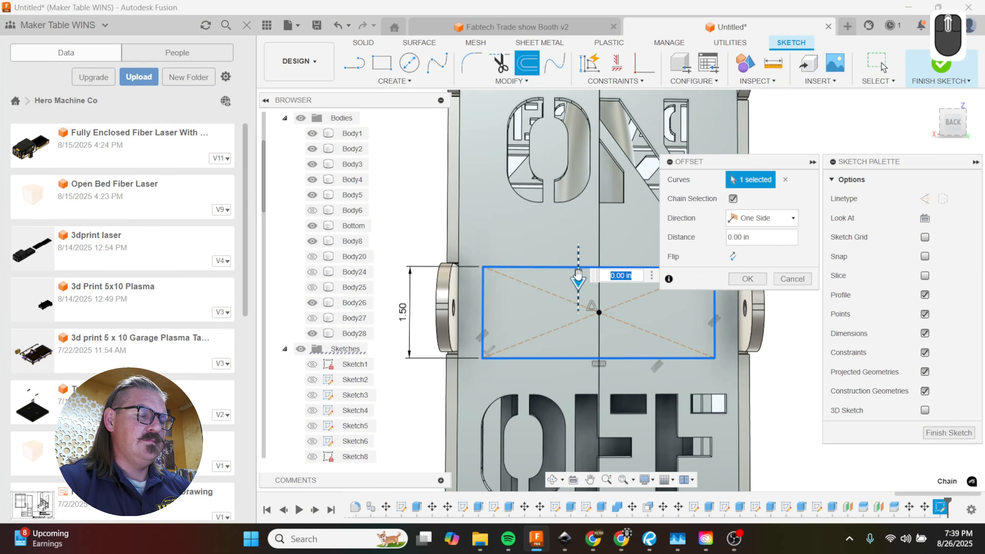
drag(578, 276, 580, 283)
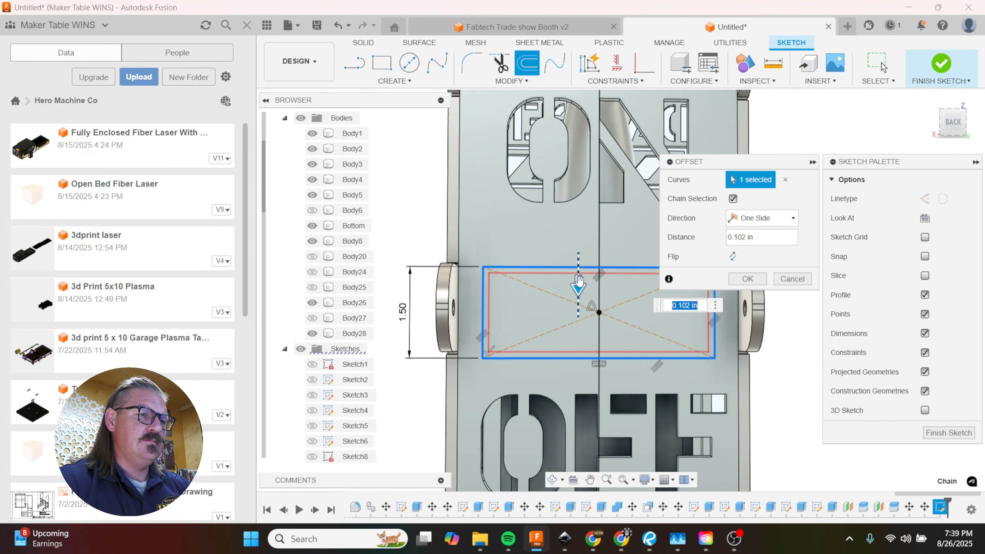
text(.125)
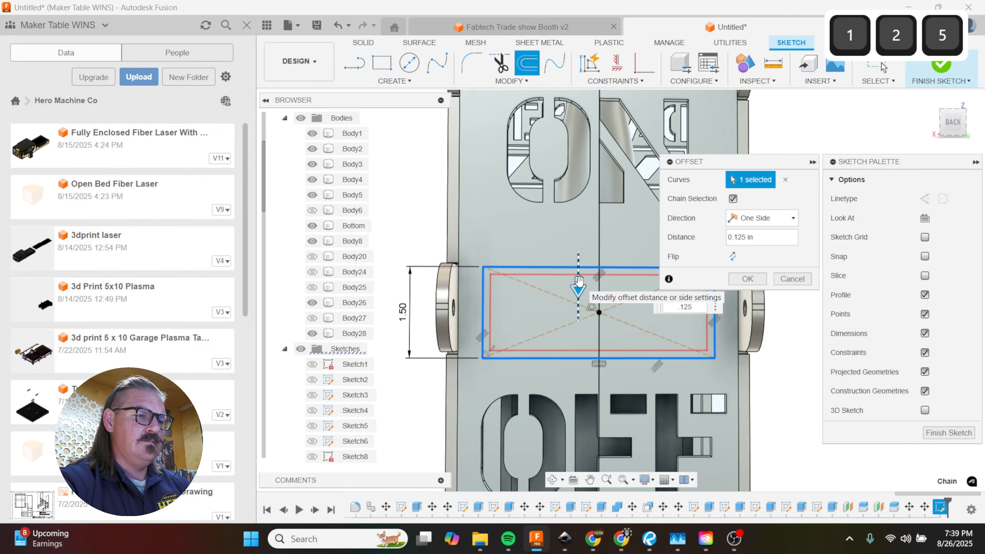
key(Return)
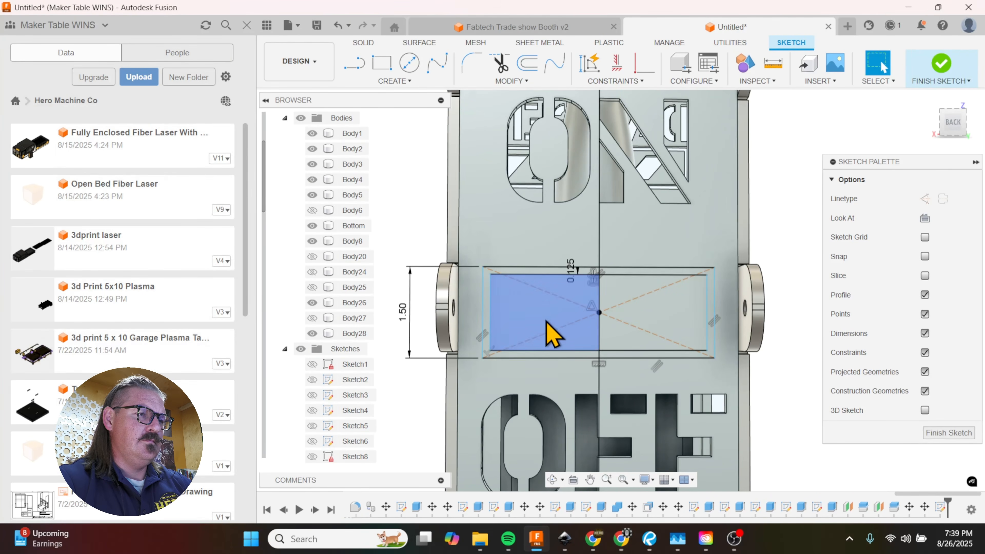
Step: Sketch a diagonal line about 1.515 in long from the inner rectangle's upper-left corner down to its lower edge
key(l)
click(491, 275)
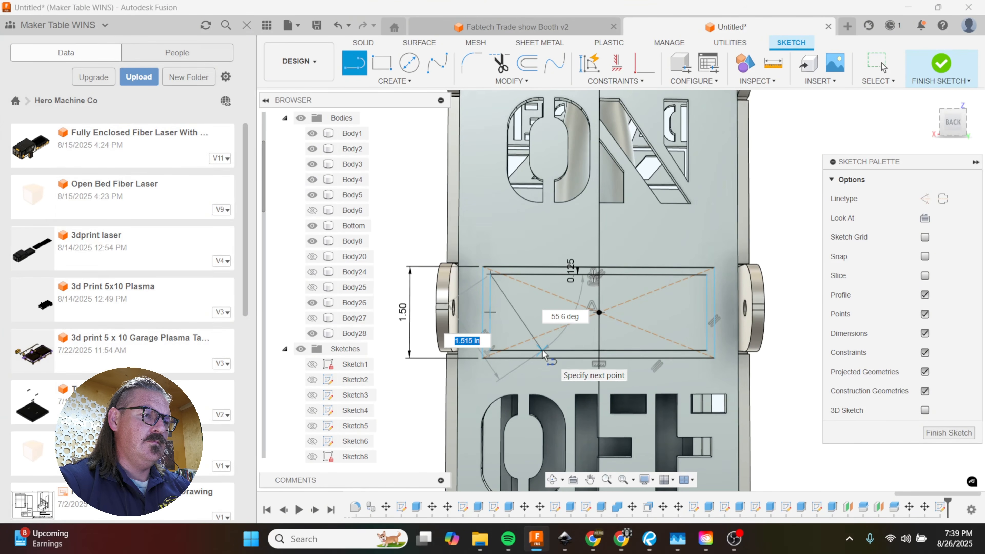
double_click(543, 350)
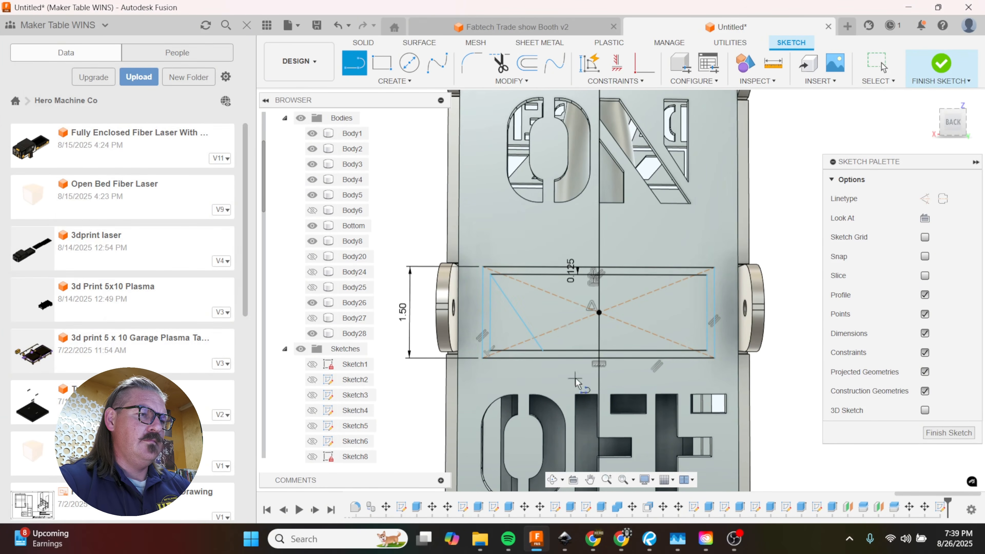
Step: Set up a rectangular pattern of the diagonal line running horizontally across the rectangle over a 3 in extent
click(399, 82)
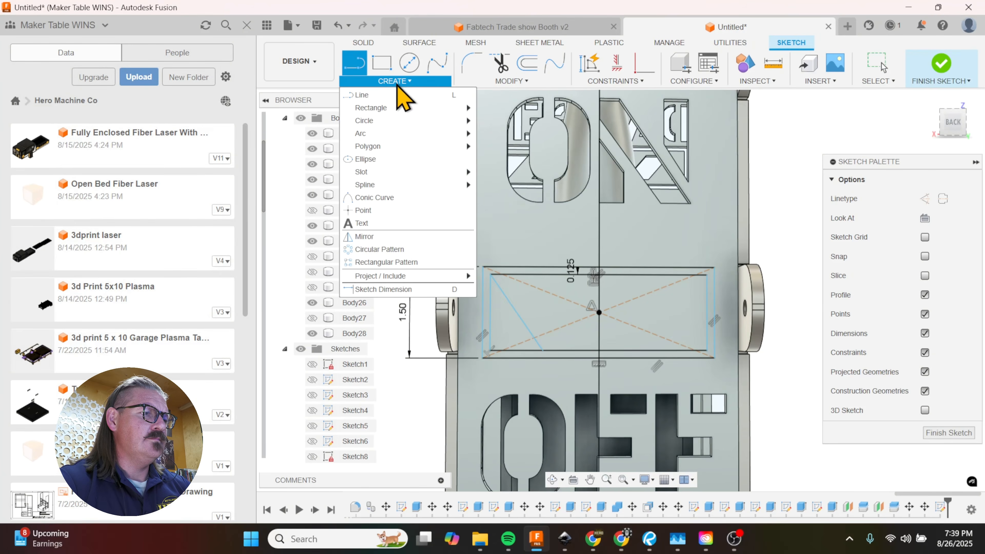
click(408, 262)
click(519, 319)
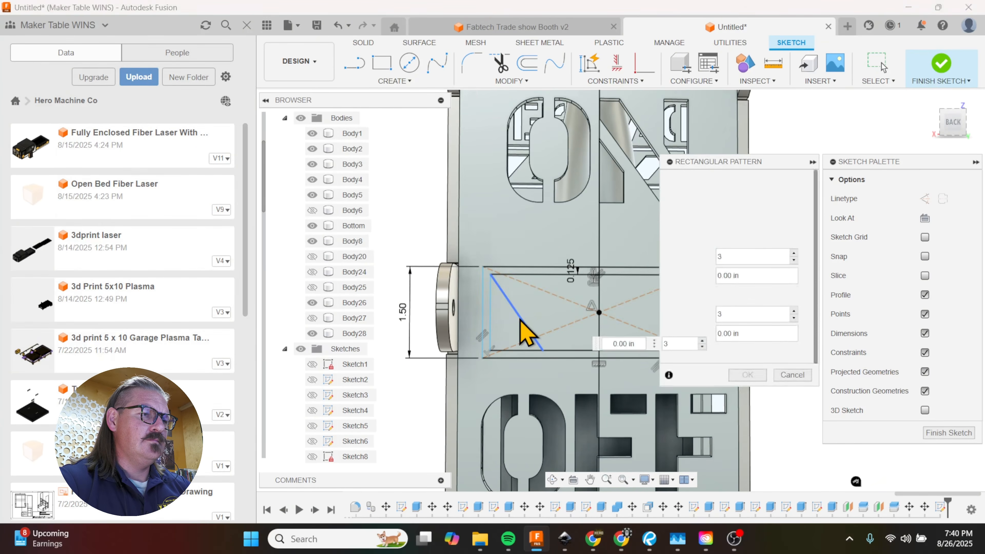
scroll(499, 324, down, 2)
scroll(485, 311, down, 2)
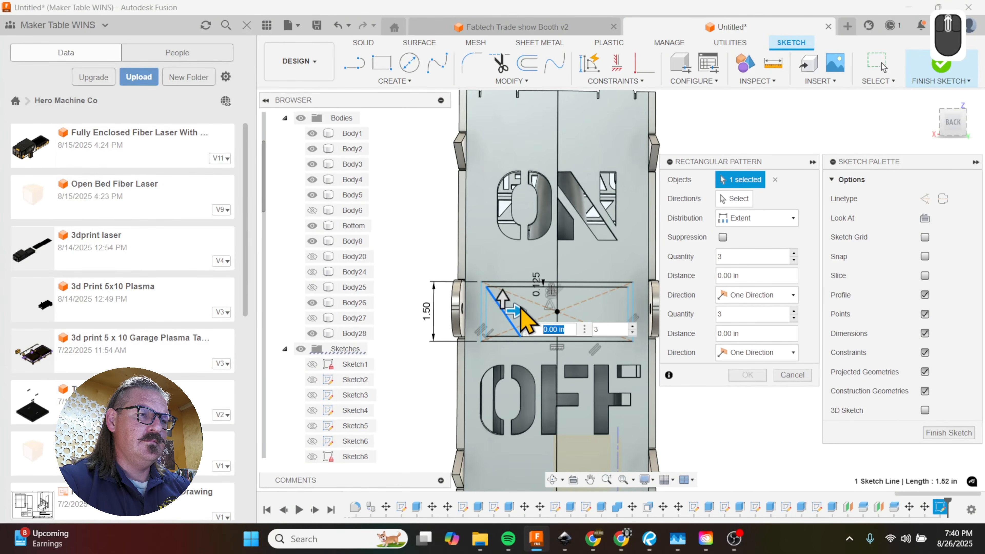
drag(520, 311, 635, 310)
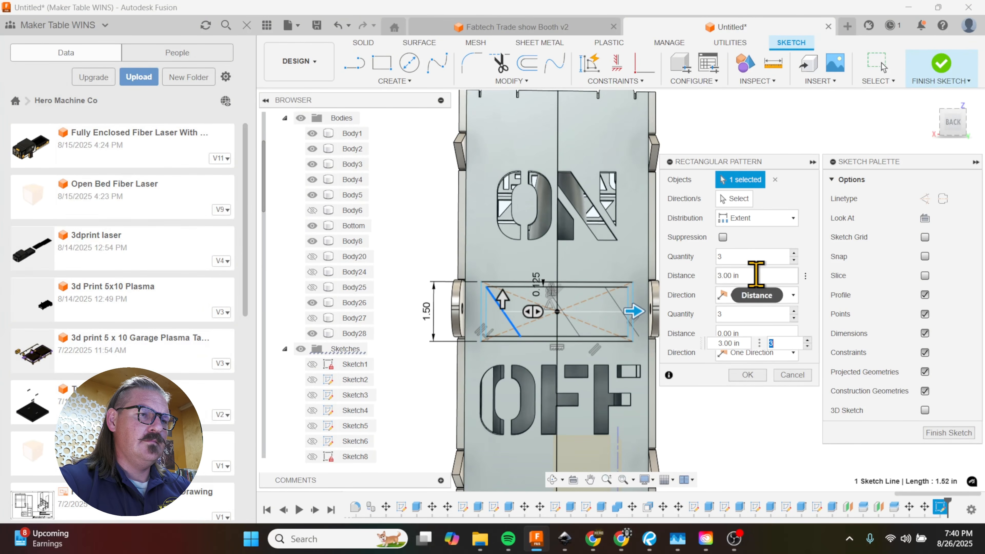
Step: Make the diagonal line's pattern symmetric with a quantity of 8 and create it
click(772, 296)
click(767, 328)
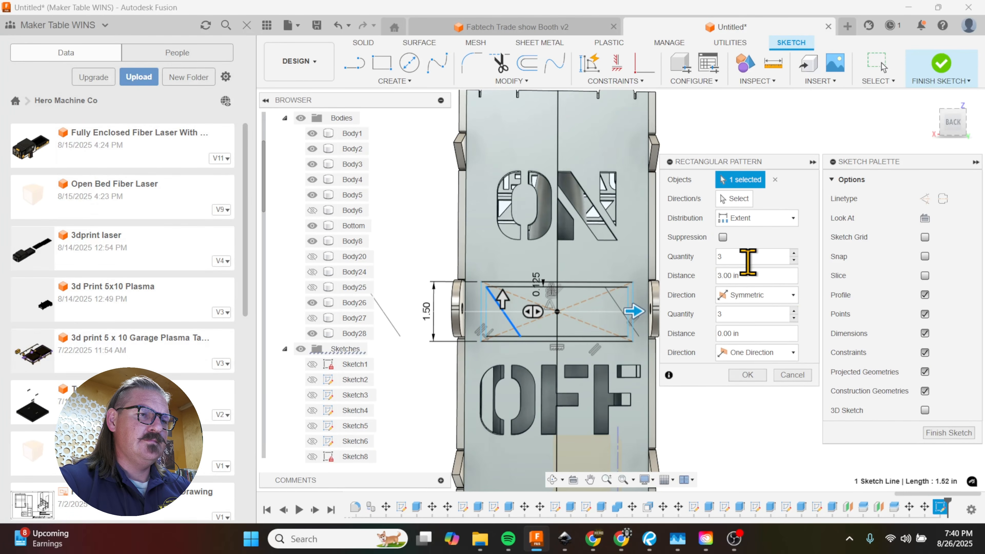
drag(748, 262, 699, 262)
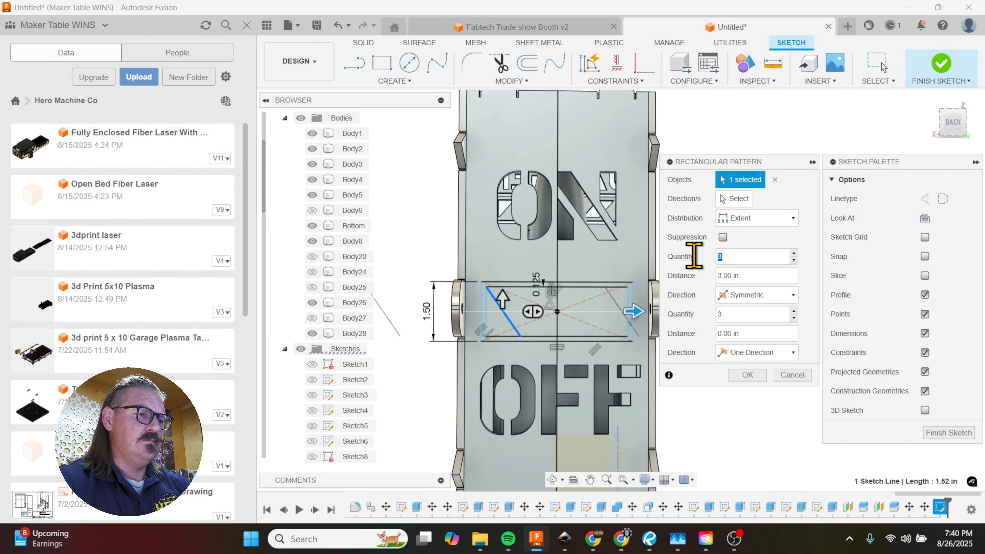
text(6)
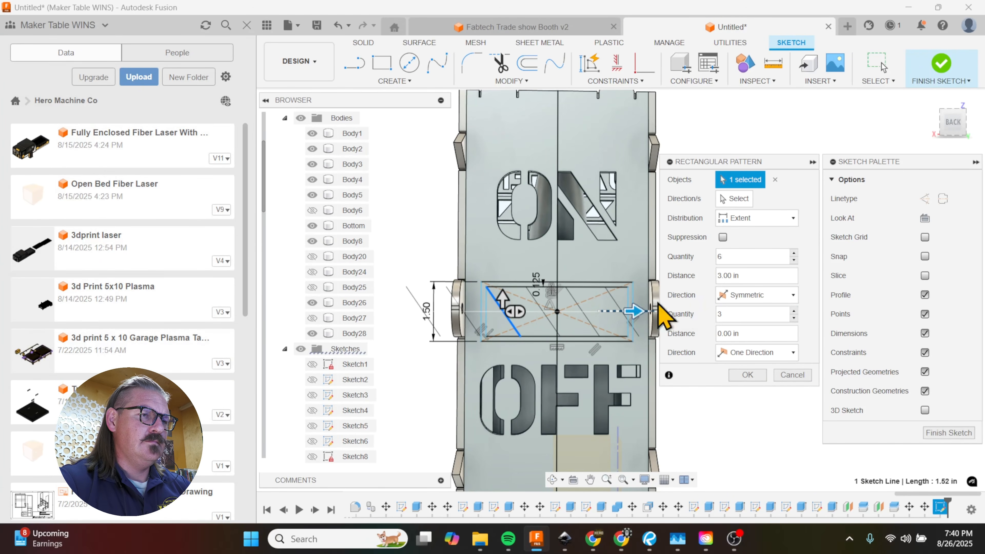
key(BackSpace)
text(8)
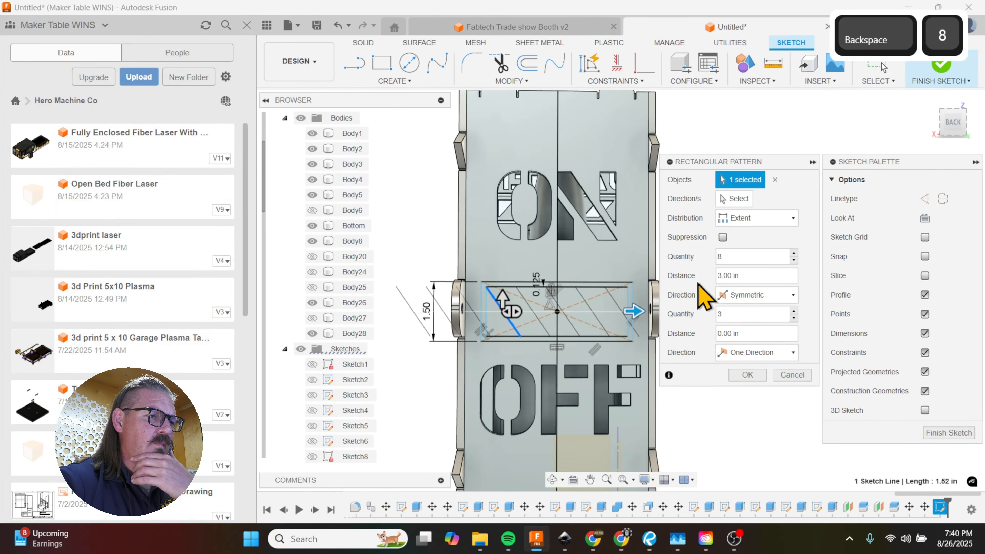
click(746, 375)
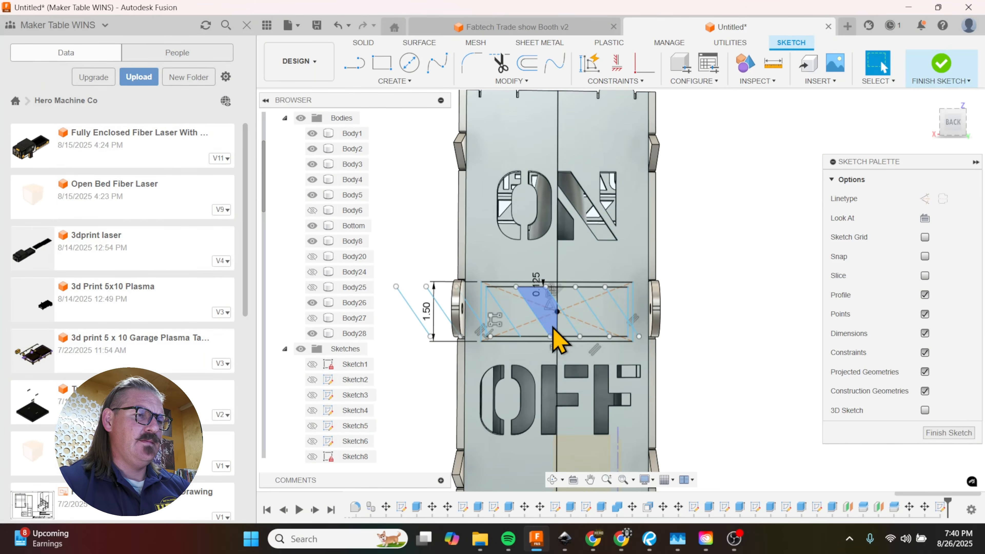
scroll(559, 340, up, 5)
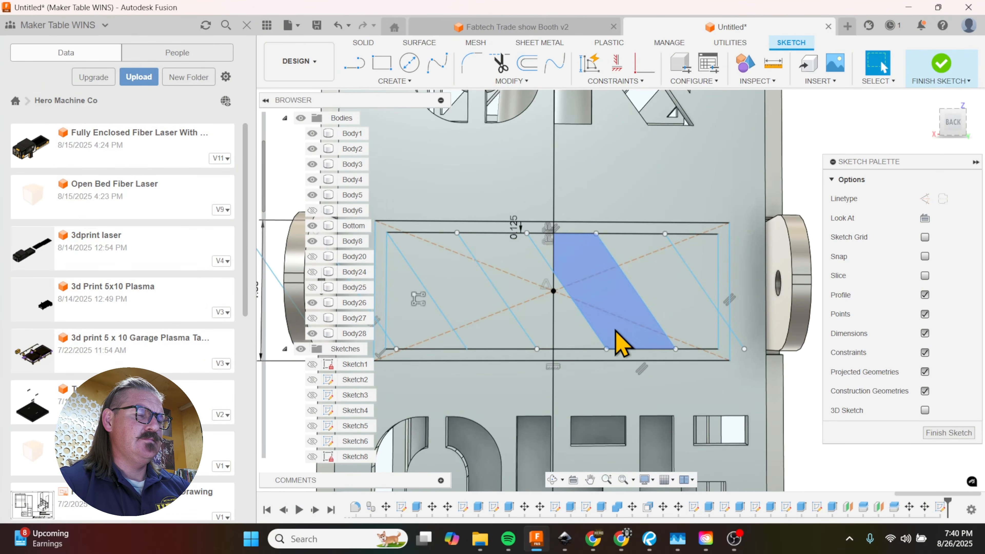
scroll(701, 317, down, 2)
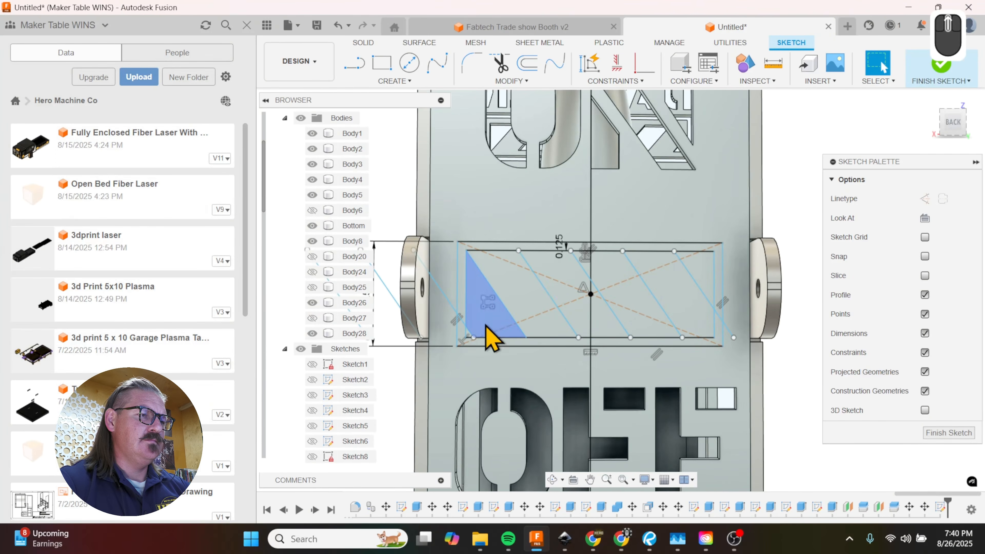
key(e)
scroll(488, 344, up, 2)
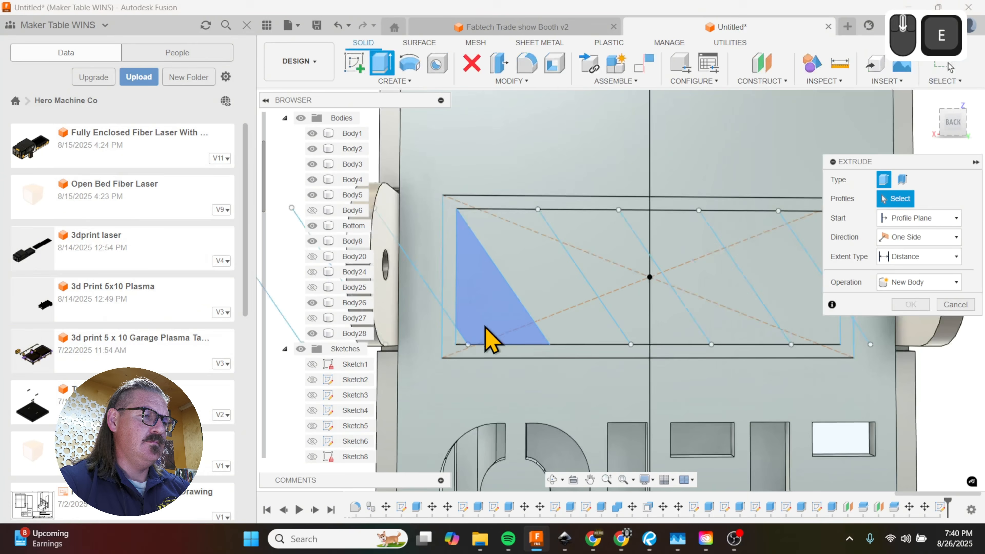
click(489, 330)
click(645, 317)
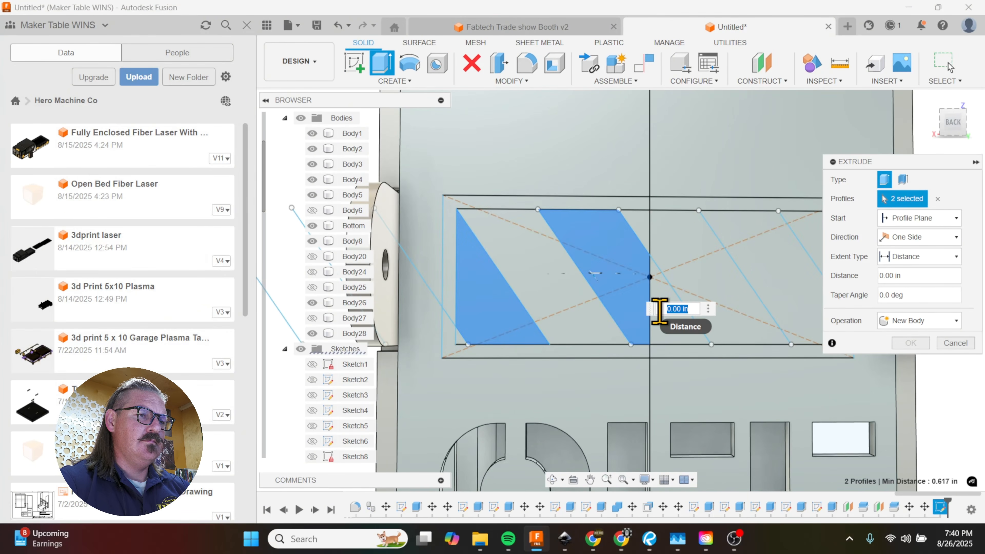
click(775, 277)
scroll(541, 314, up, 4)
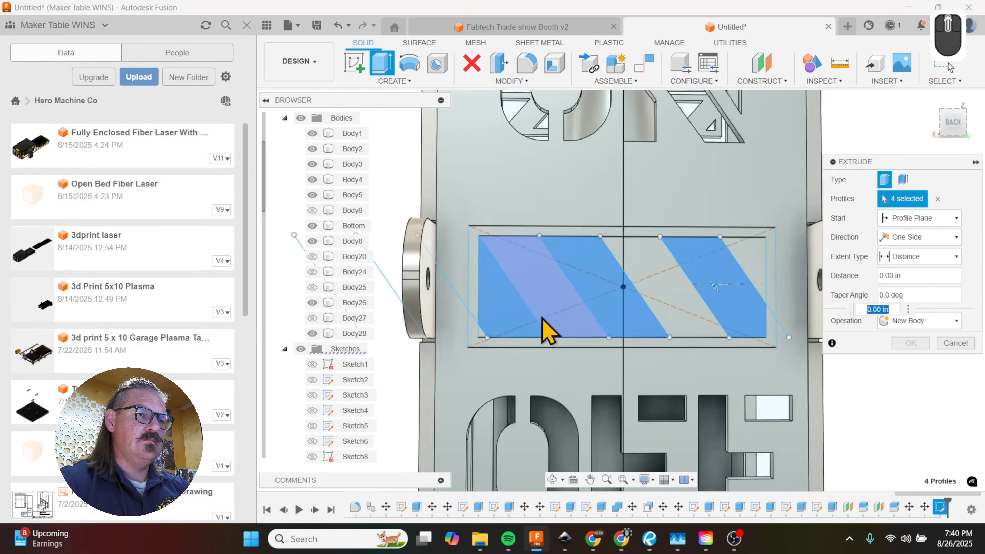
scroll(725, 268, down, 3)
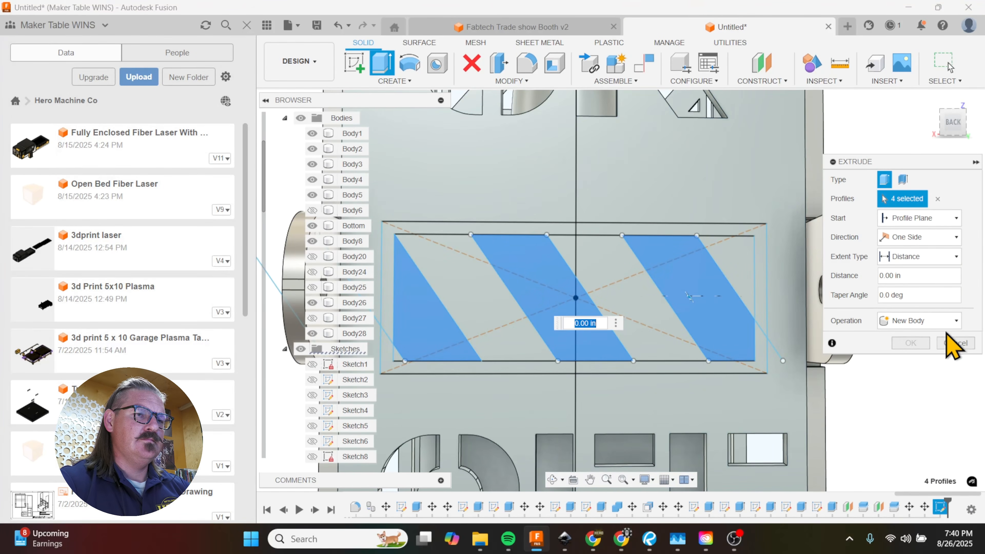
click(948, 344)
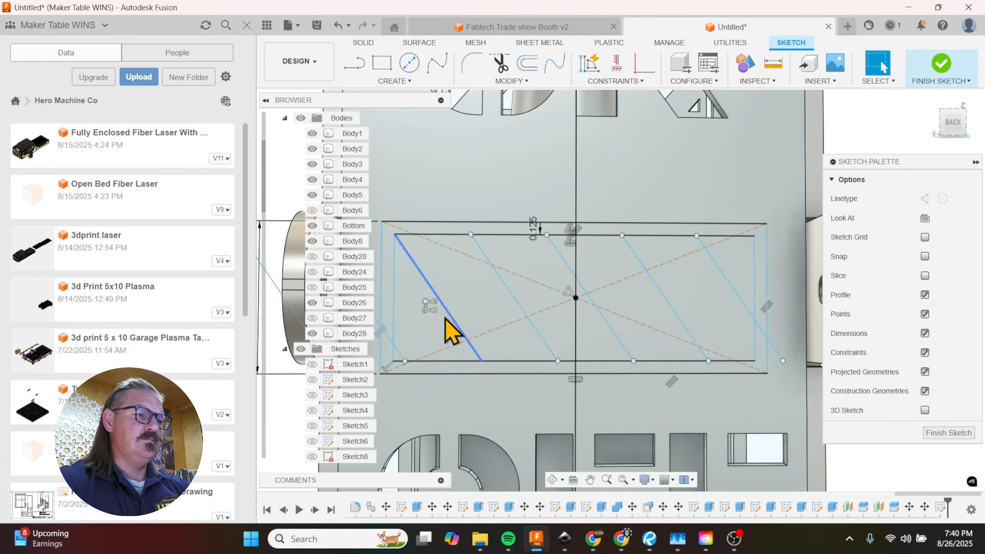
Step: Edit the diagonal line pattern to a quantity of 10
double_click(429, 311)
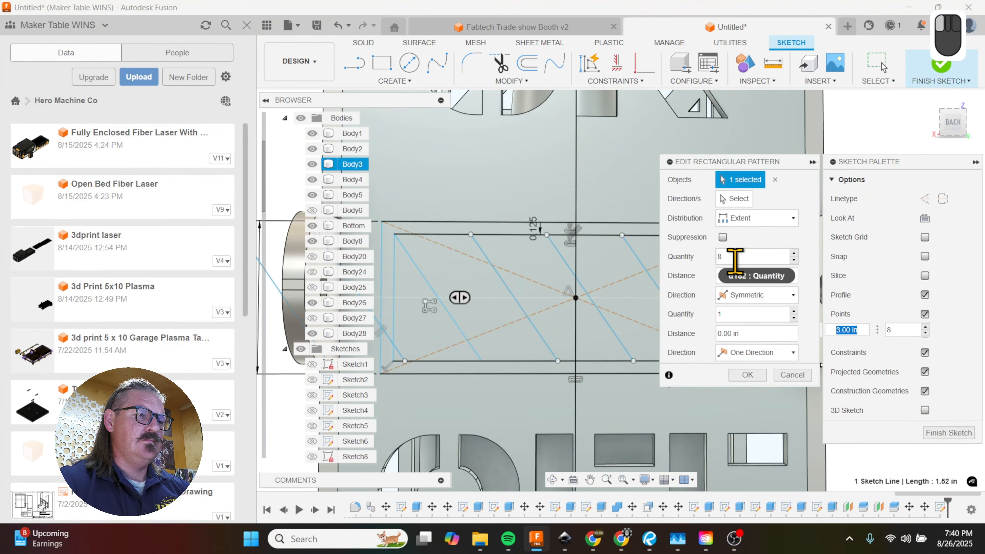
text(10)
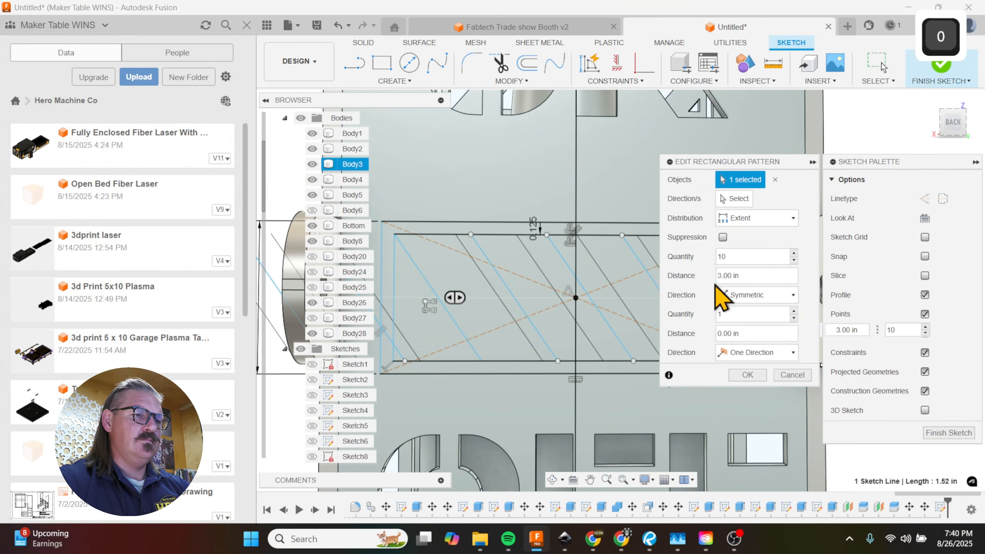
click(748, 375)
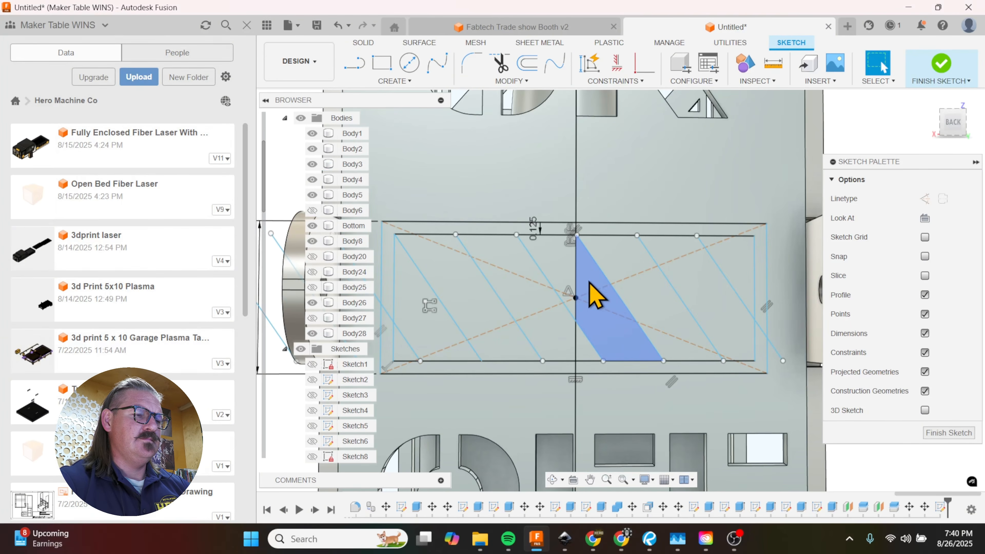
scroll(636, 299, down, 2)
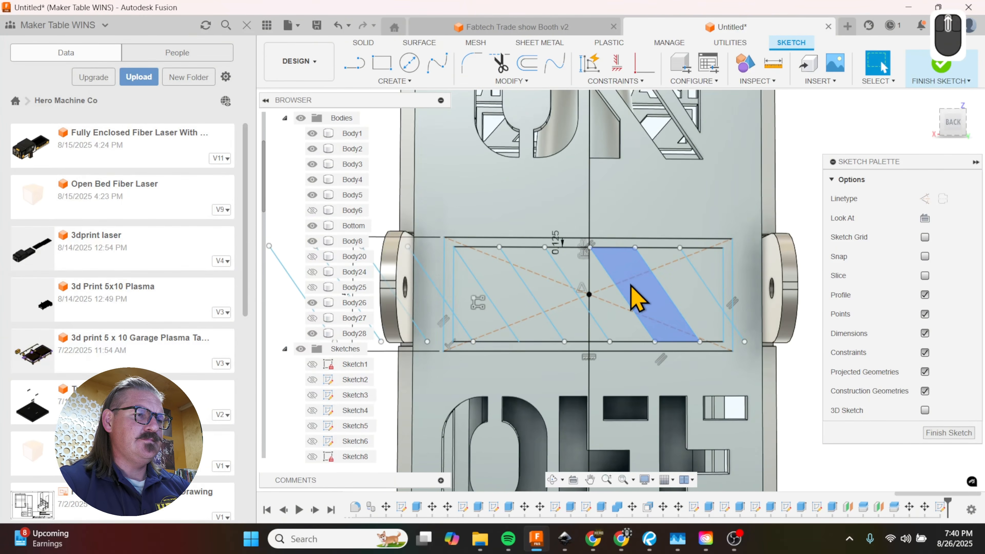
scroll(636, 299, down, 3)
shift+middle_drag(567, 315, 703, 481)
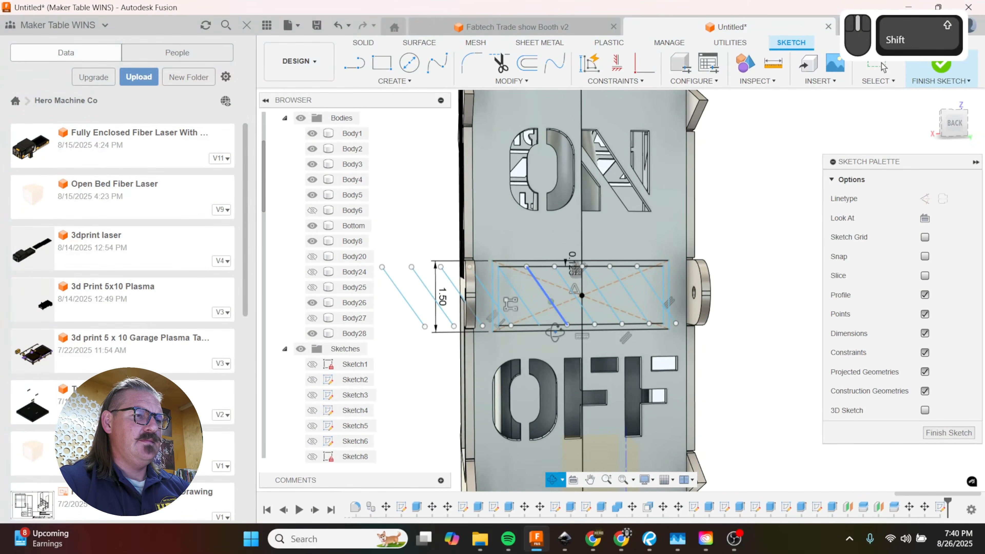
scroll(652, 329, up, 3)
scroll(645, 326, down, 1)
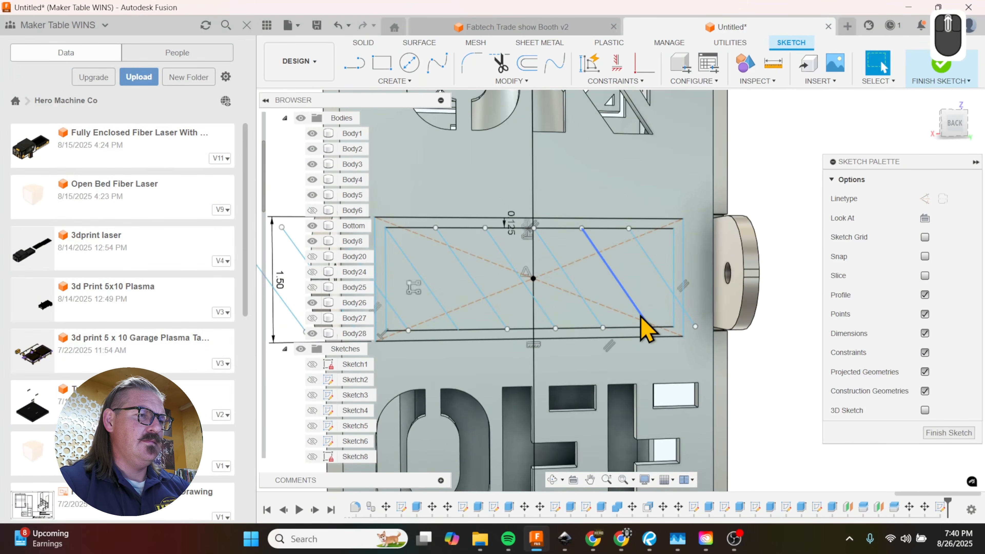
key(e)
click(535, 237)
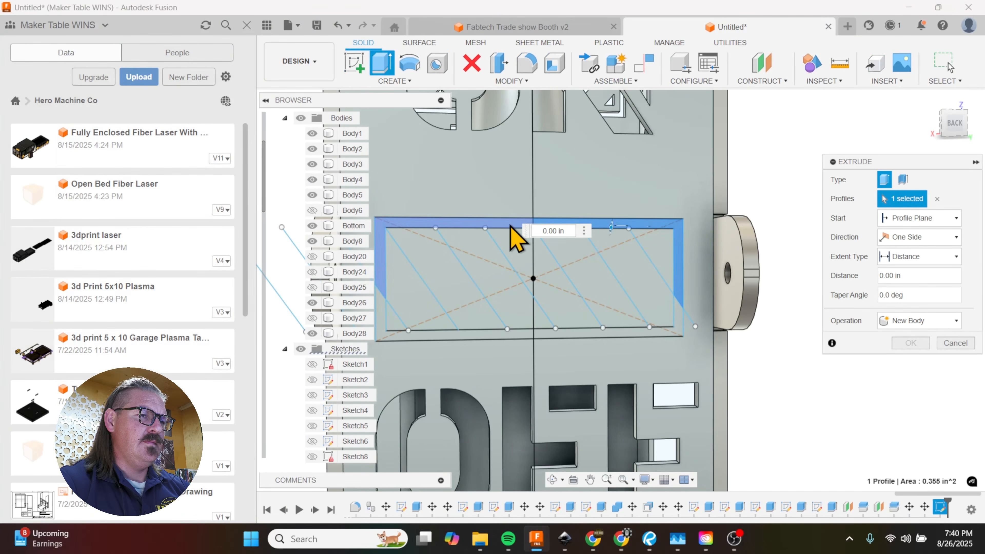
click(682, 328)
click(511, 334)
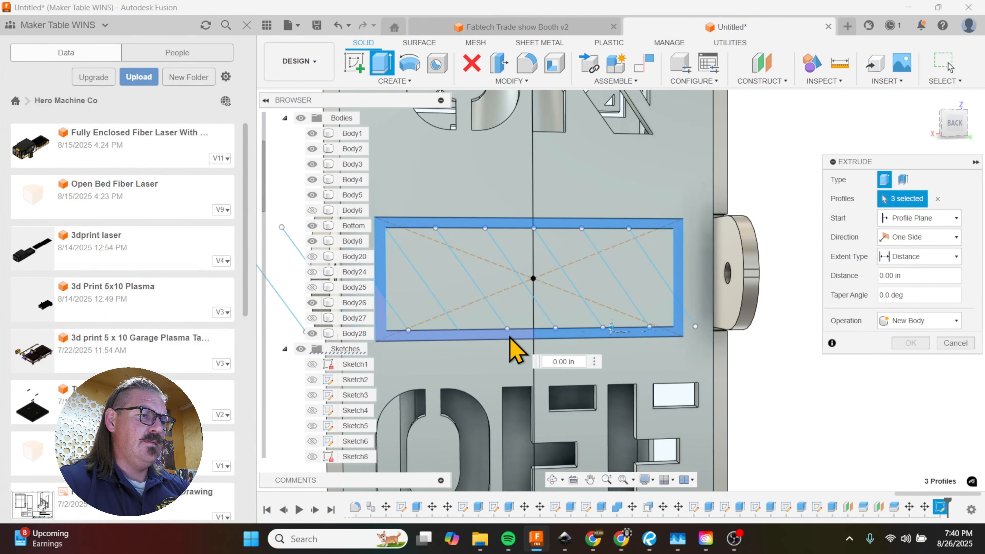
click(509, 337)
click(403, 305)
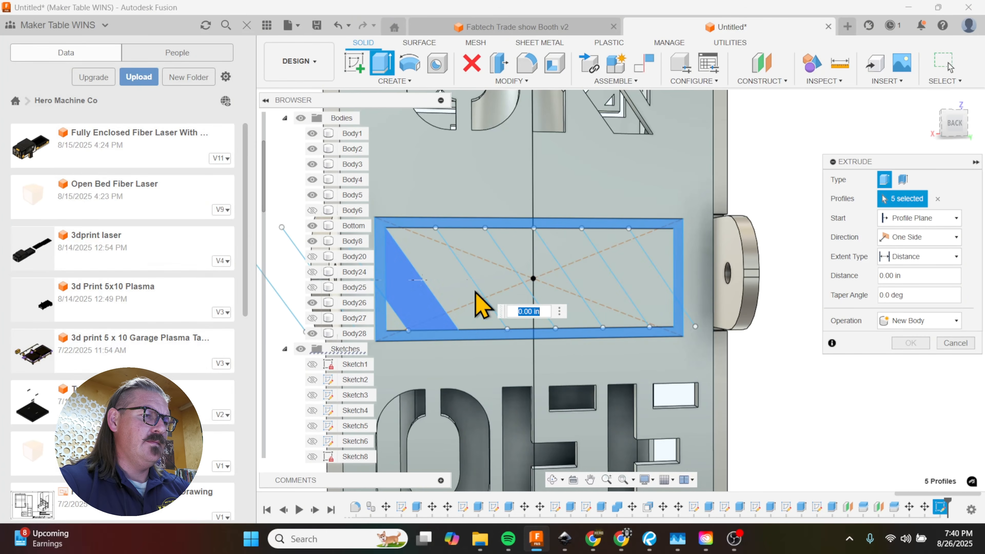
click(493, 293)
click(556, 310)
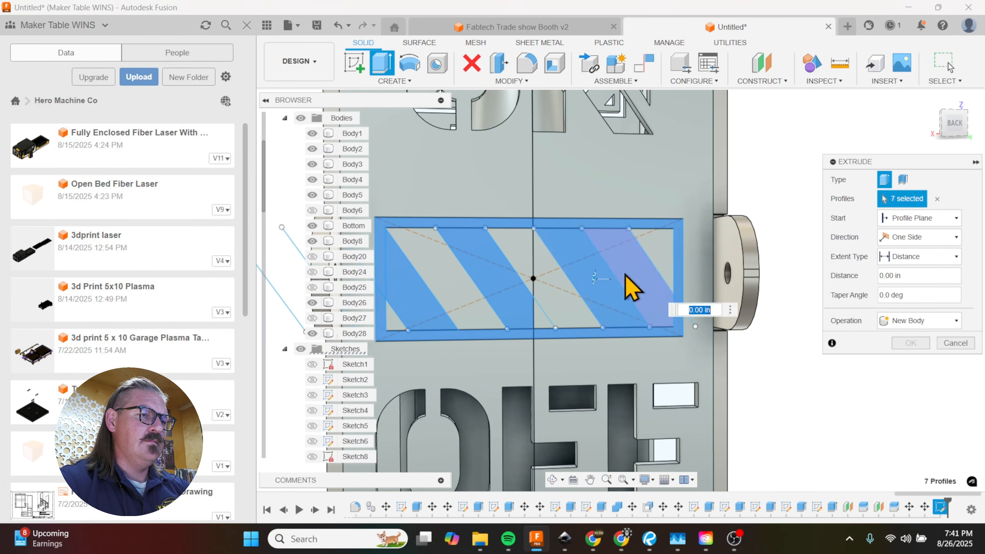
click(655, 271)
mouse_move(632, 326)
shift+middle_down()
mouse_move(609, 334)
mouse_move(623, 333)
shift+middle_up()
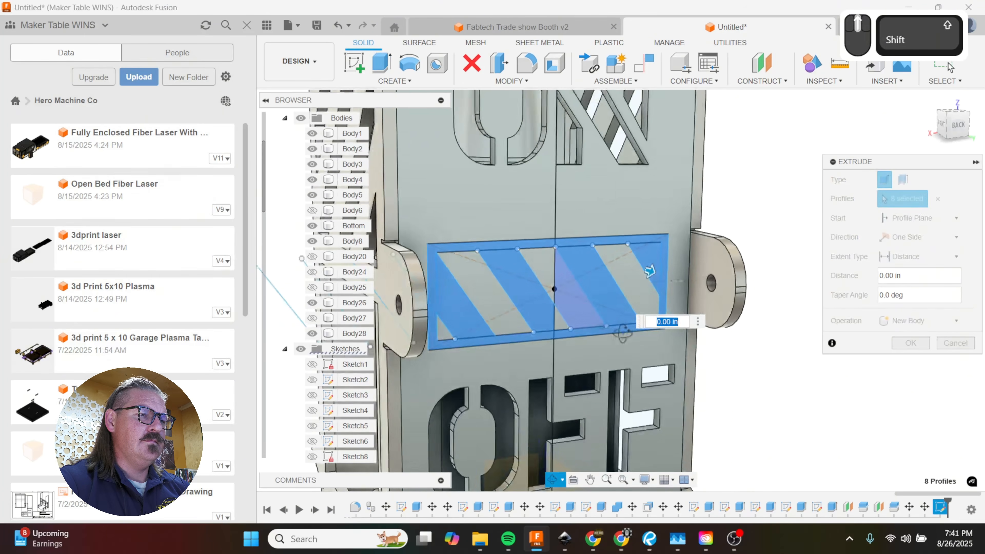
drag(651, 277, 641, 270)
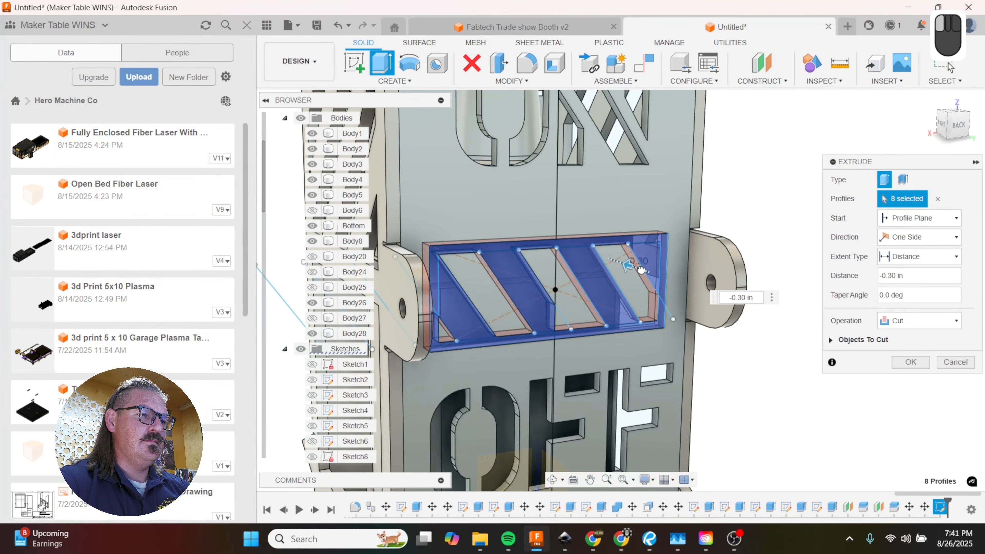
shift+middle_drag(636, 265, 659, 328)
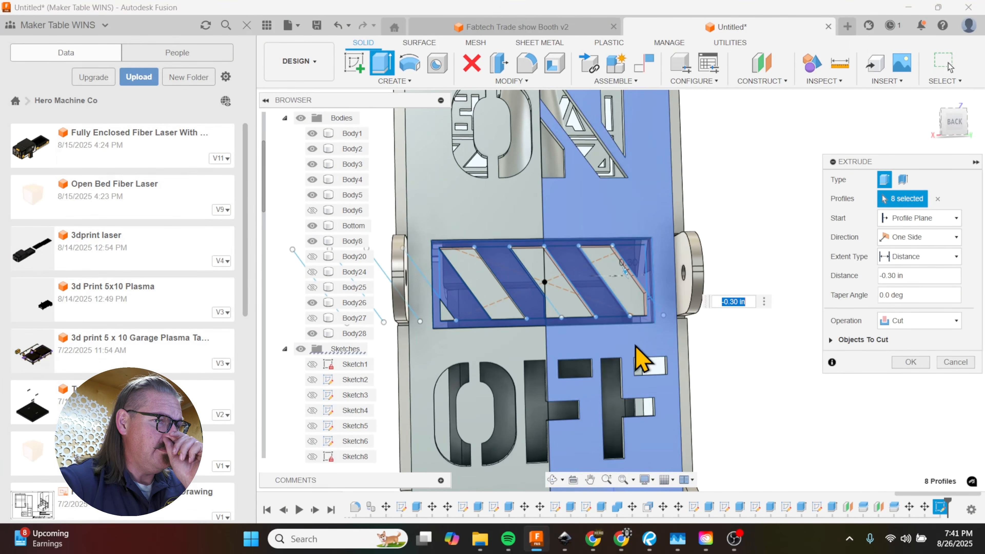
click(946, 363)
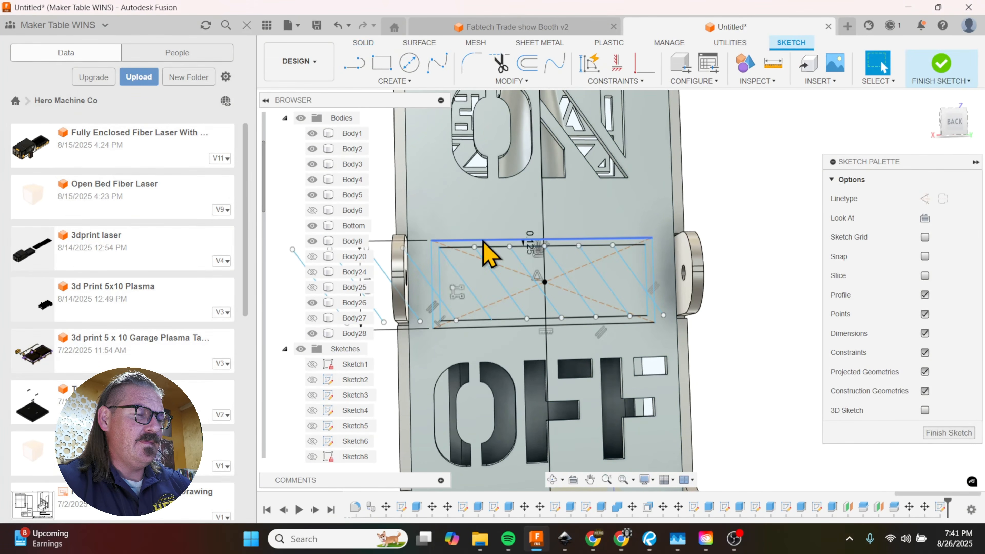
Step: Offset the outer rectangle around the stripes outward by 0.16 in
scroll(485, 253, up, 2)
key(o)
click(540, 248)
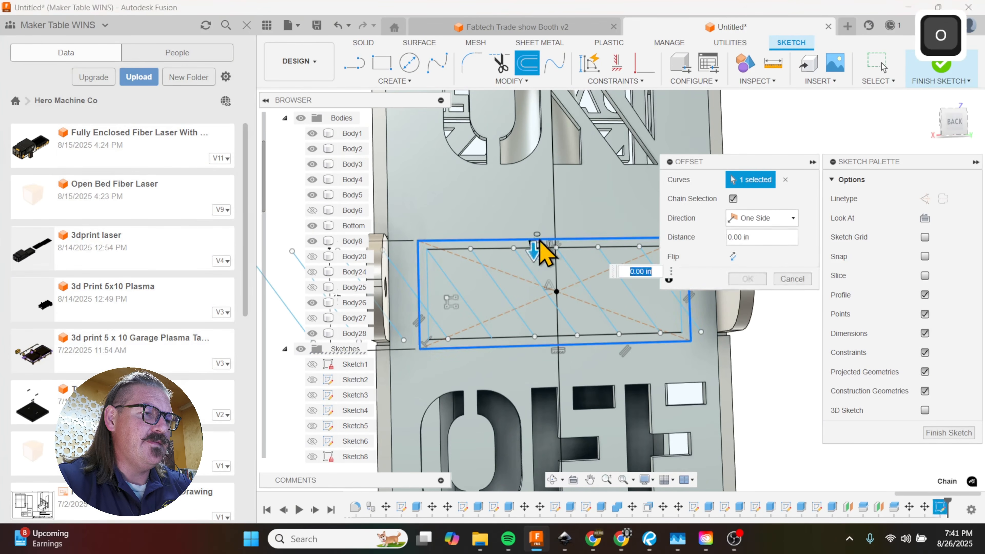
drag(532, 246, 533, 236)
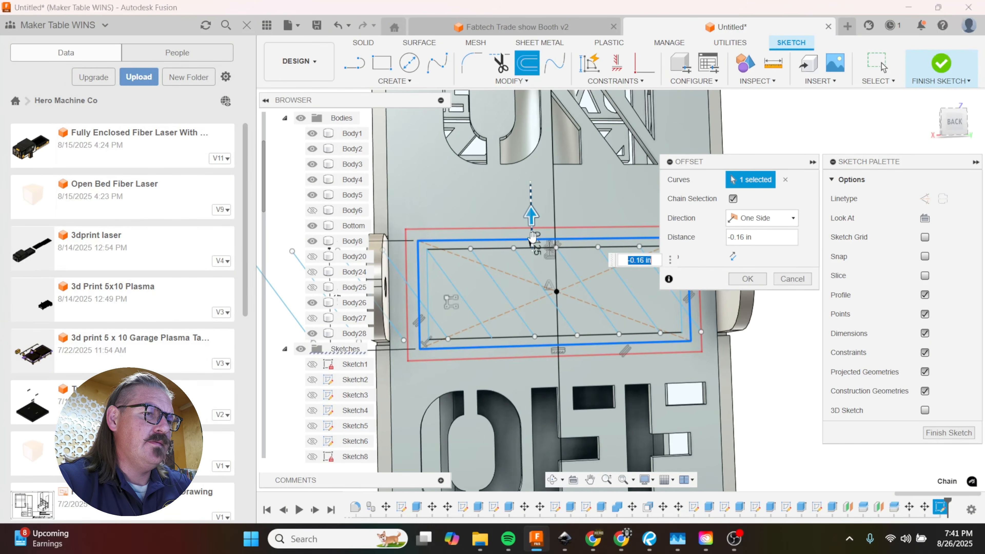
click(748, 279)
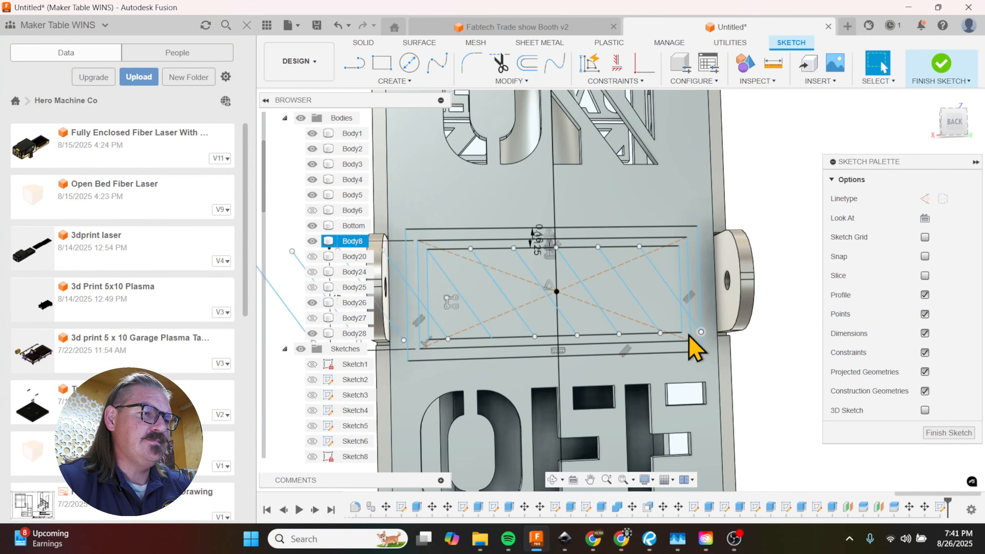
Step: Start an Extrude and select the inner border band plus alternating diagonal stripe profiles across the rectangle
key(e)
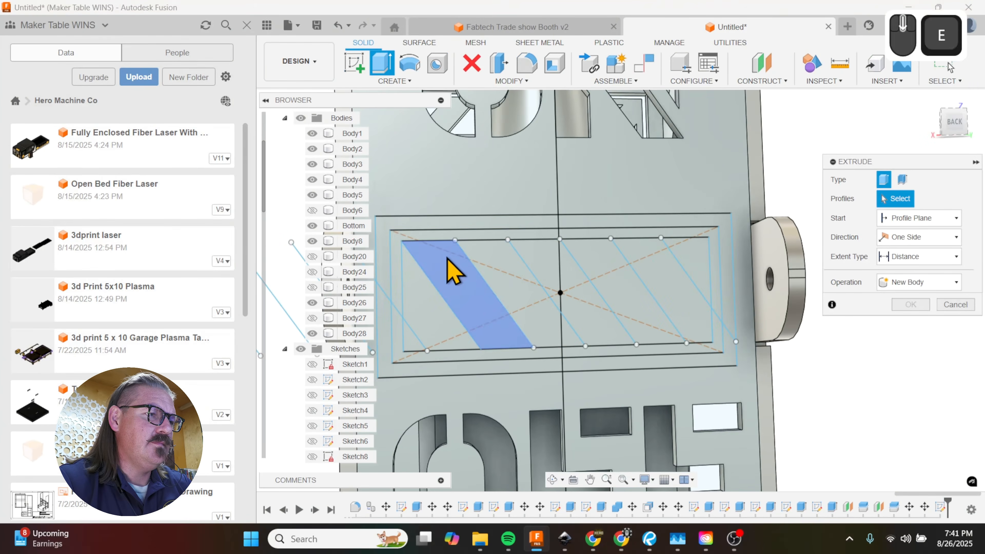
click(442, 236)
click(710, 292)
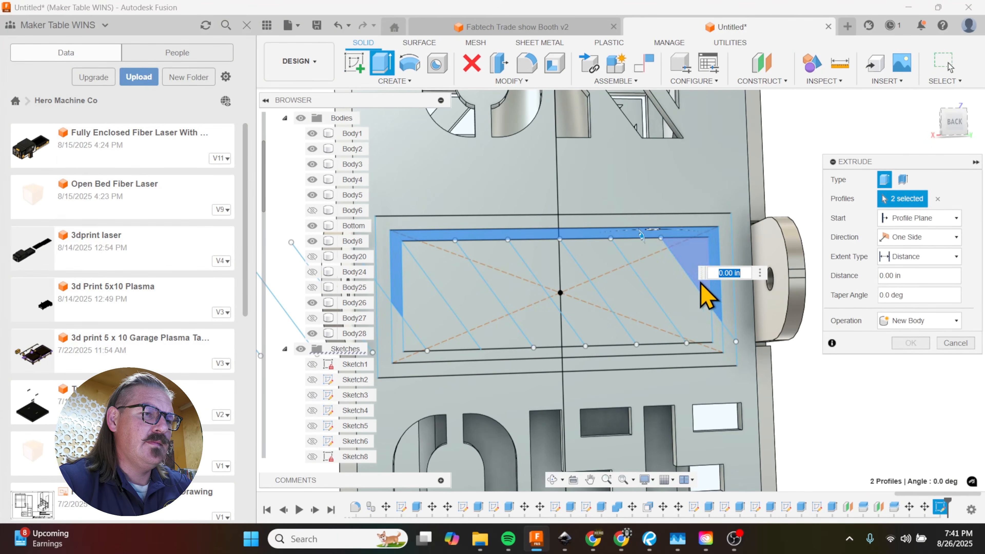
click(636, 351)
click(547, 352)
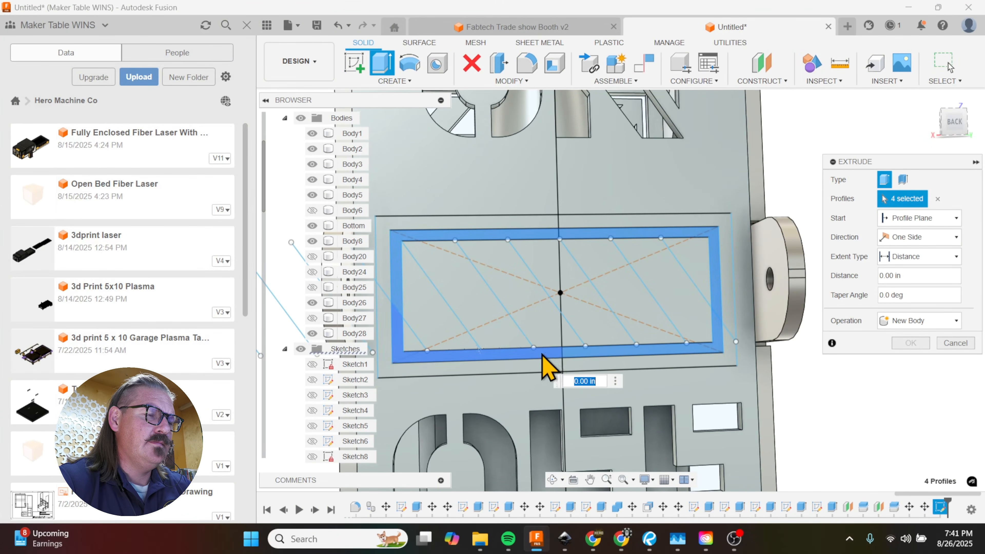
click(442, 337)
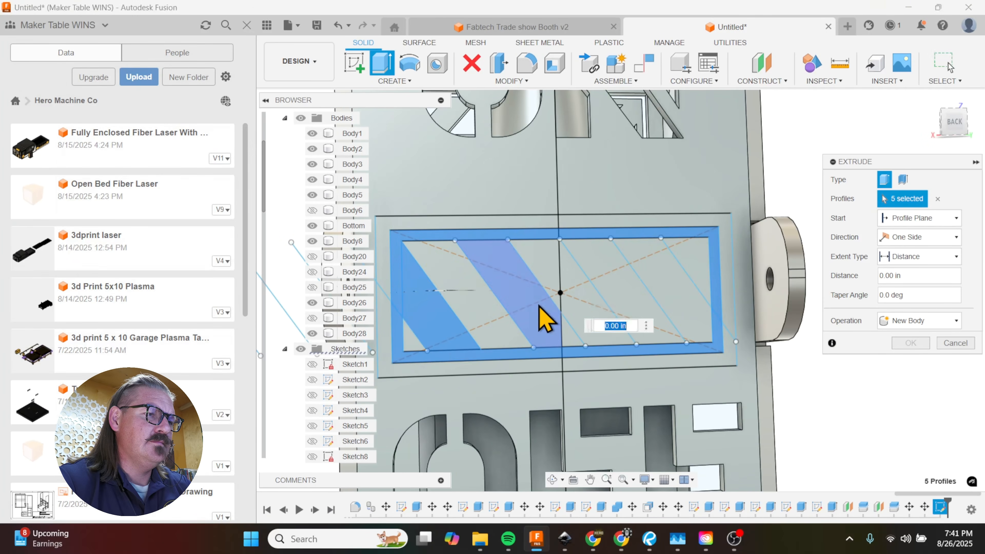
click(538, 306)
click(617, 307)
click(698, 280)
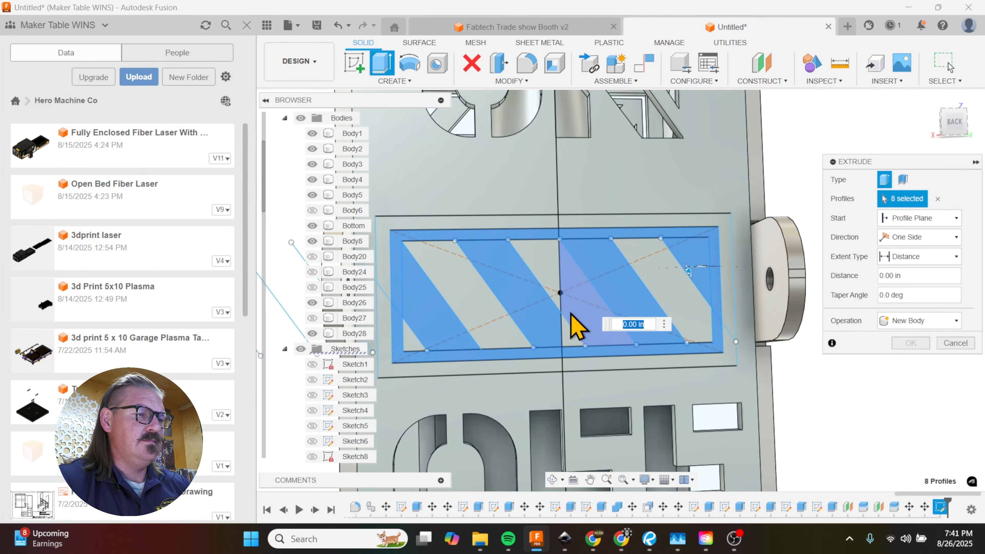
Step: Replace the inner border band with the outer border ring in the extrude selection, keeping the alternating stripes selected
shift+middle_drag(582, 316, 609, 345)
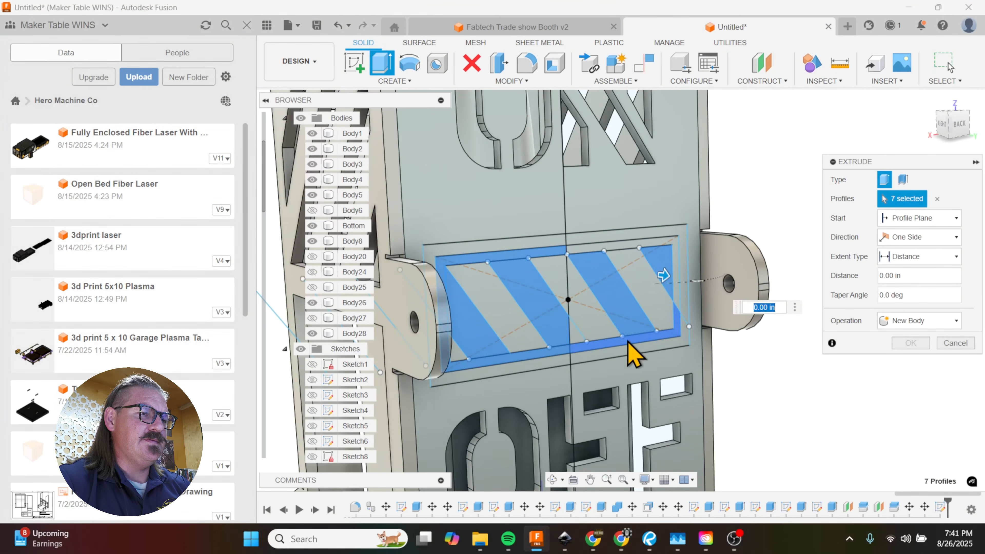
click(525, 356)
click(490, 257)
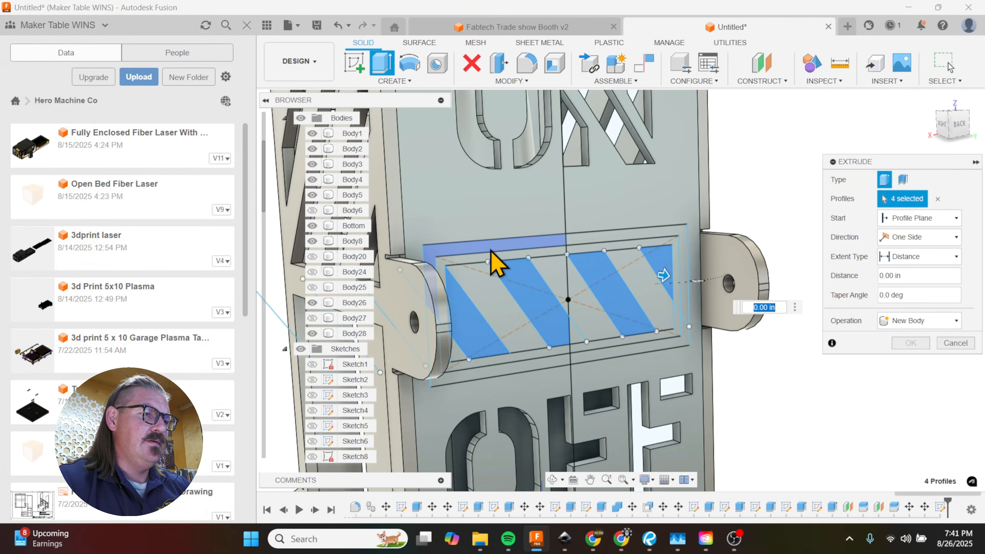
click(490, 248)
click(620, 238)
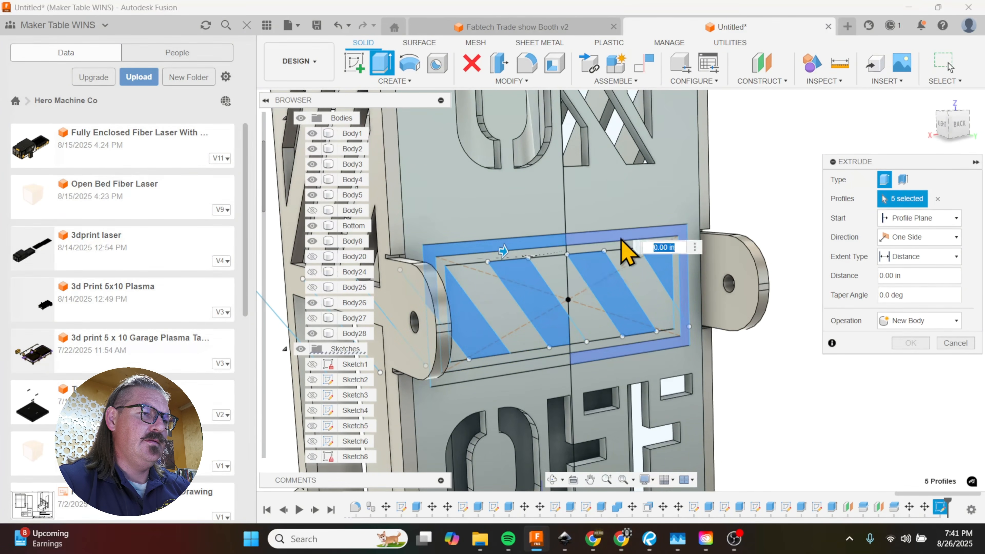
click(521, 364)
Step: Cut the outer border ring and alternating stripes through the back panel with a distance of -0.40 in
shift+middle_drag(568, 371, 516, 375)
drag(516, 375, 498, 367)
shift+middle_drag(543, 344, 487, 330)
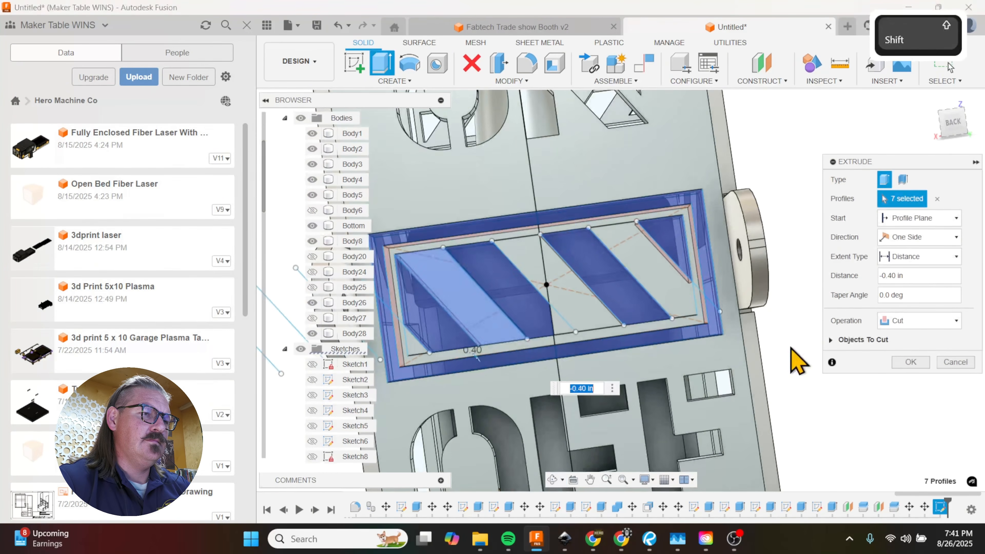
click(926, 365)
shift+middle_drag(769, 315, 785, 292)
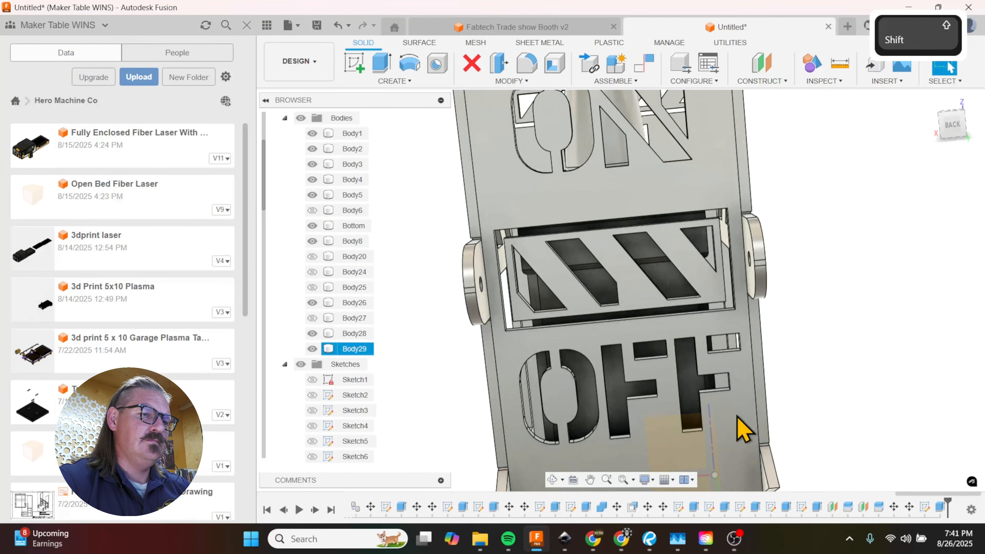
Step: Edit the stripe cut to include the missing profile at the lower end of the stripe near the centerline
double_click(940, 508)
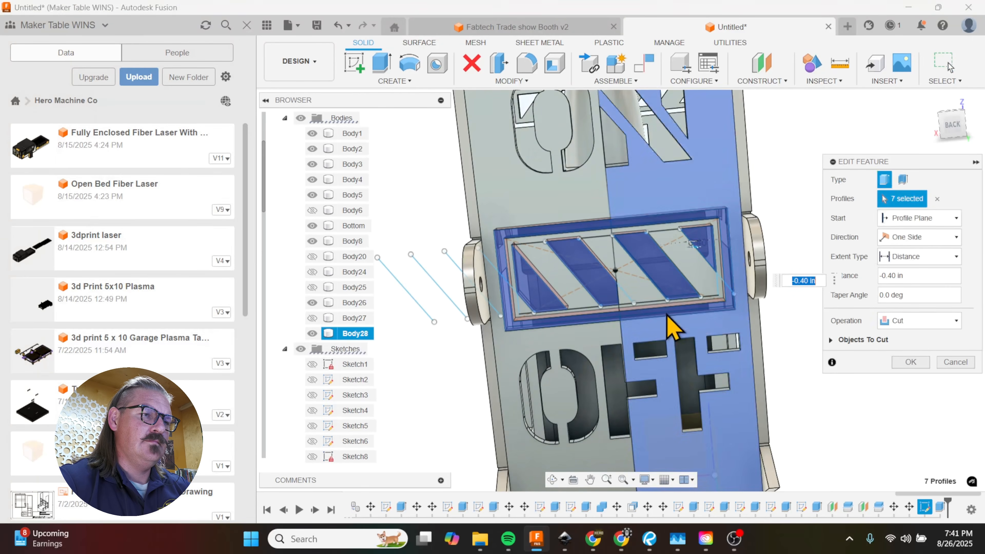
click(629, 304)
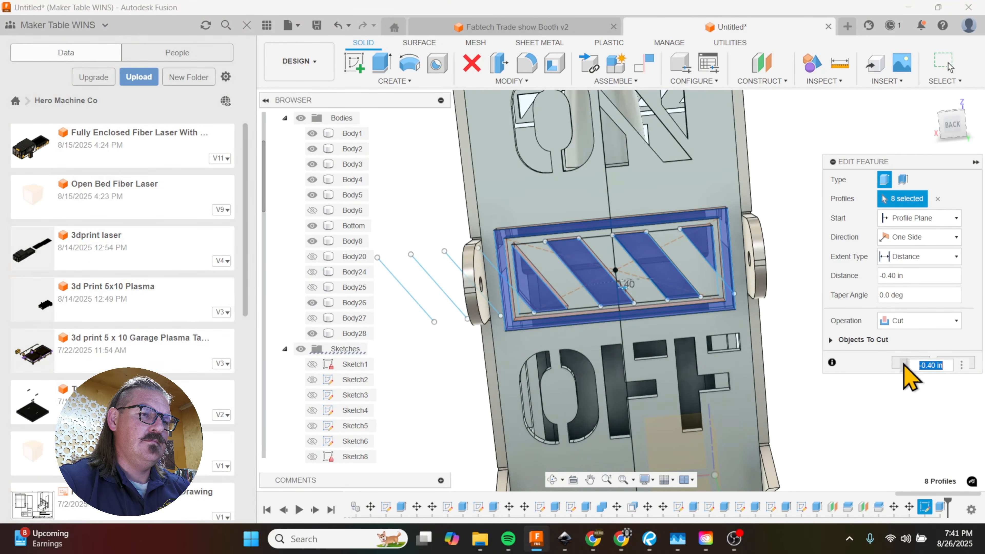
click(911, 362)
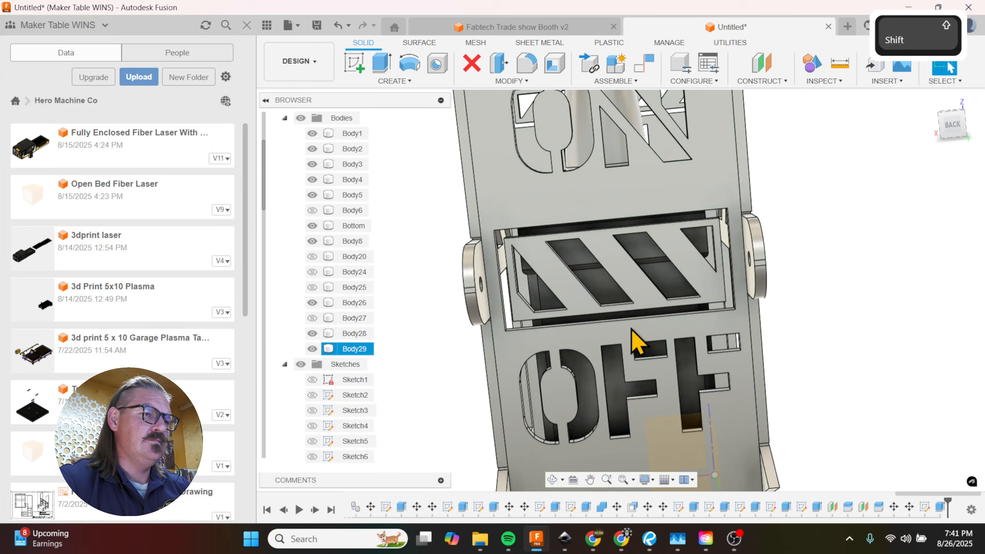
Step: Examine the cut-out hazard-stripe graphic between ON and OFF and how its frame sits within the panel opening
shift+middle_drag(638, 341, 630, 323)
scroll(560, 227, down, 5)
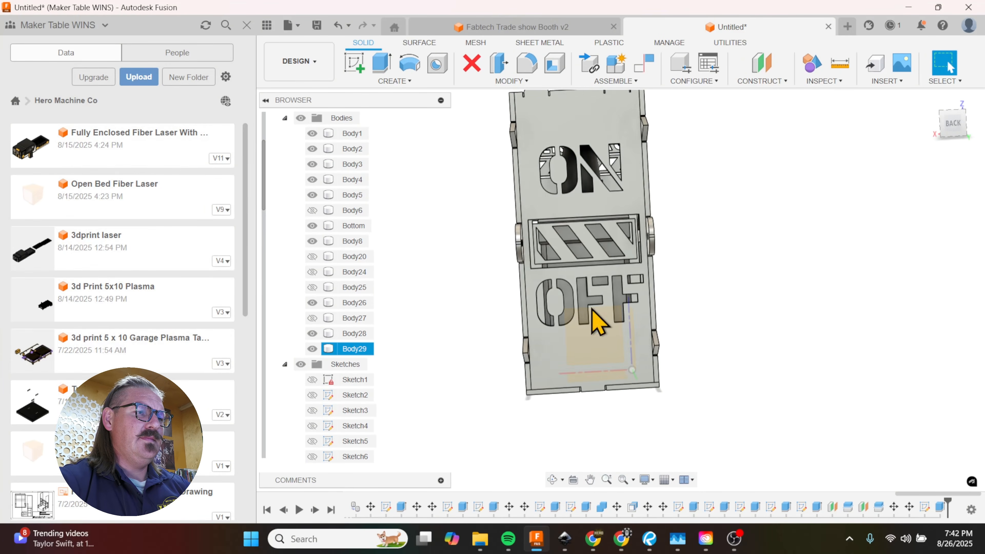
scroll(589, 305, up, 3)
scroll(561, 249, down, 6)
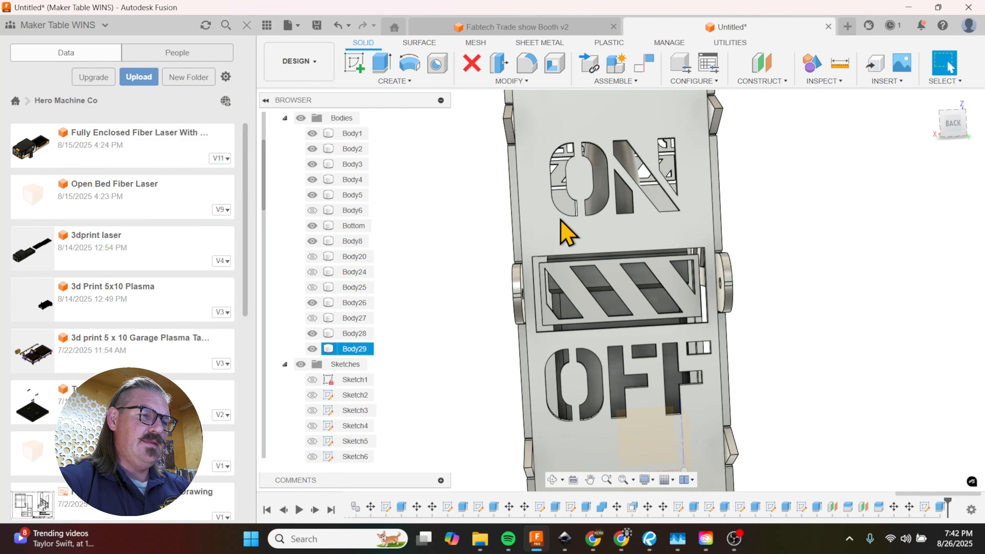
scroll(568, 236, down, 3)
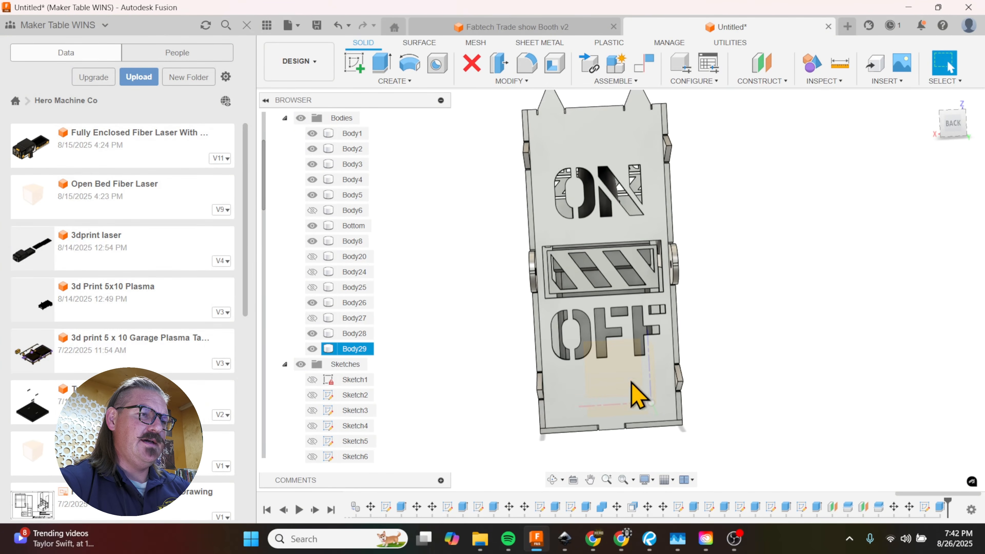
click(595, 251)
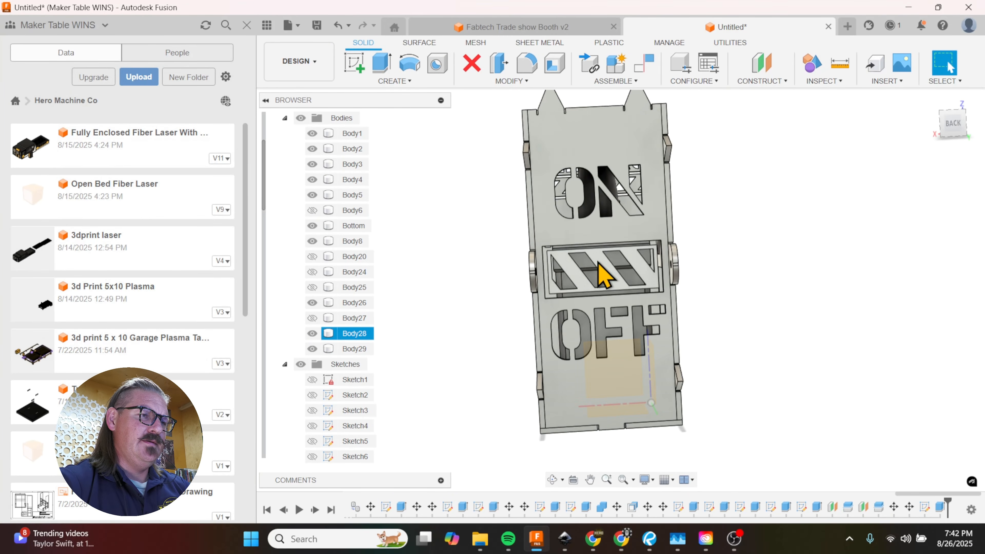
shift+middle_drag(620, 308, 606, 289)
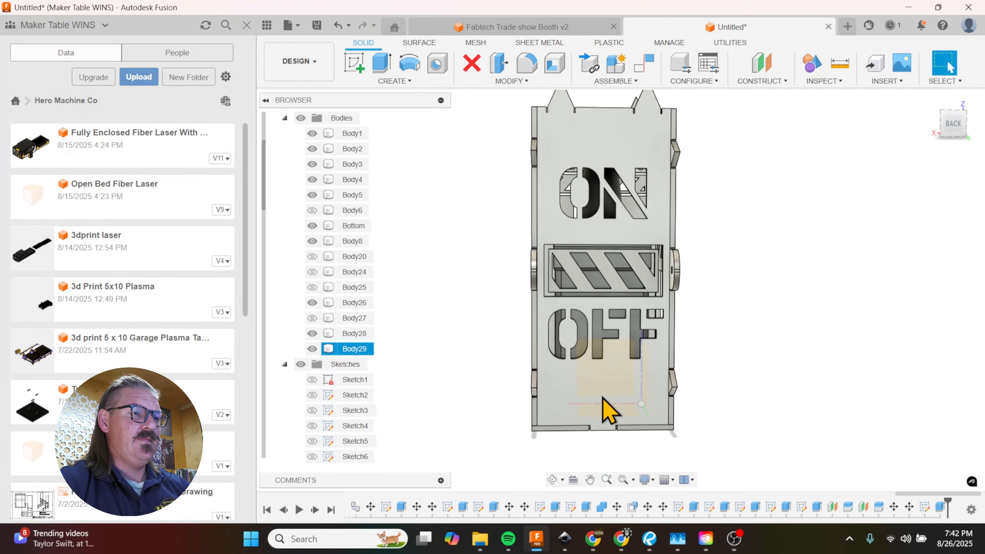
Step: Start a sketch on the hazard-stripe face and project the surrounding back panel face into it
scroll(601, 276, up, 3)
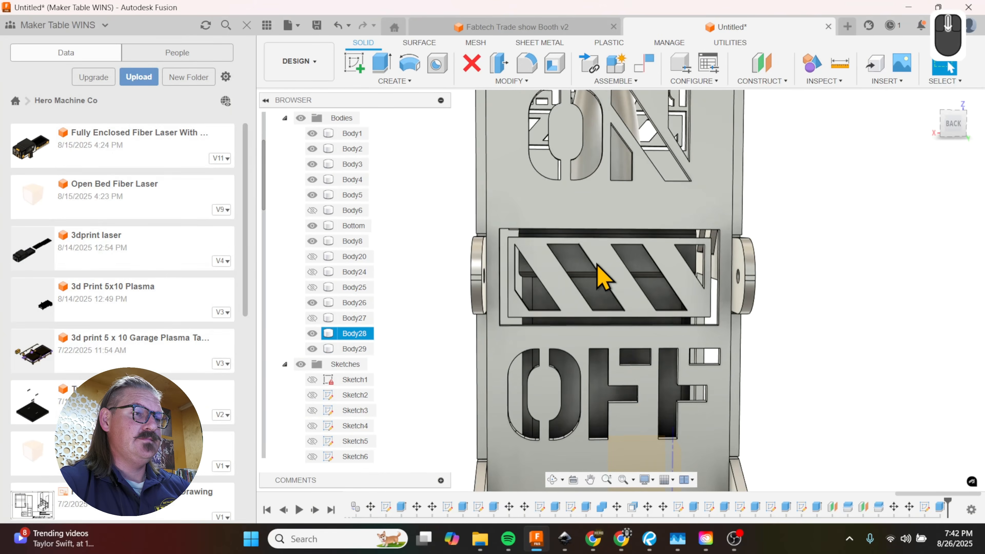
scroll(603, 276, up, 2)
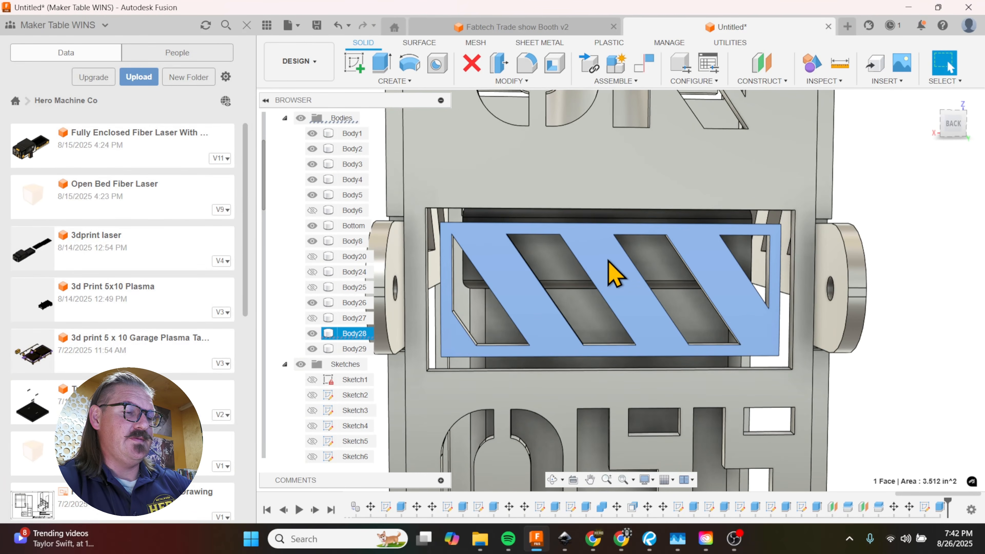
key(r)
scroll(612, 364, up, 6)
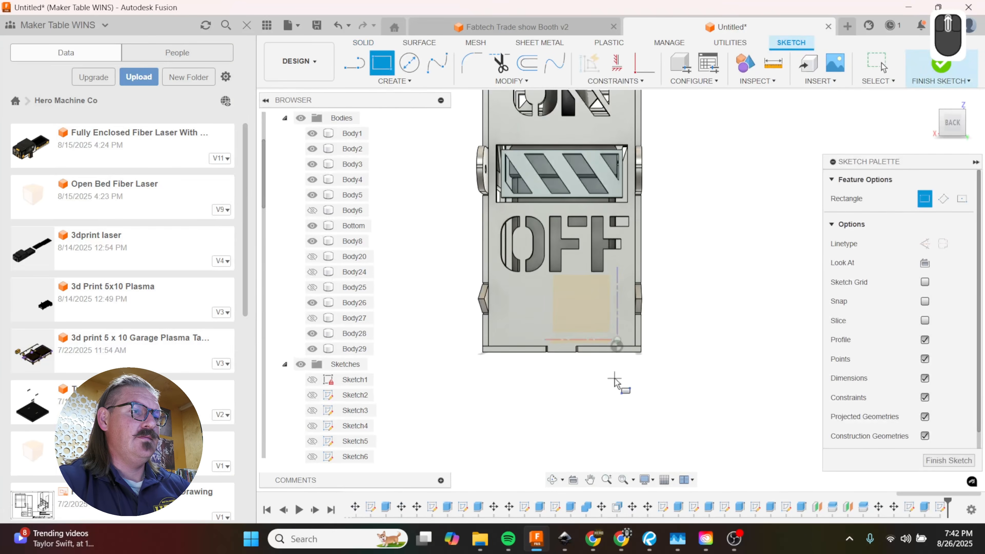
scroll(568, 204, up, 4)
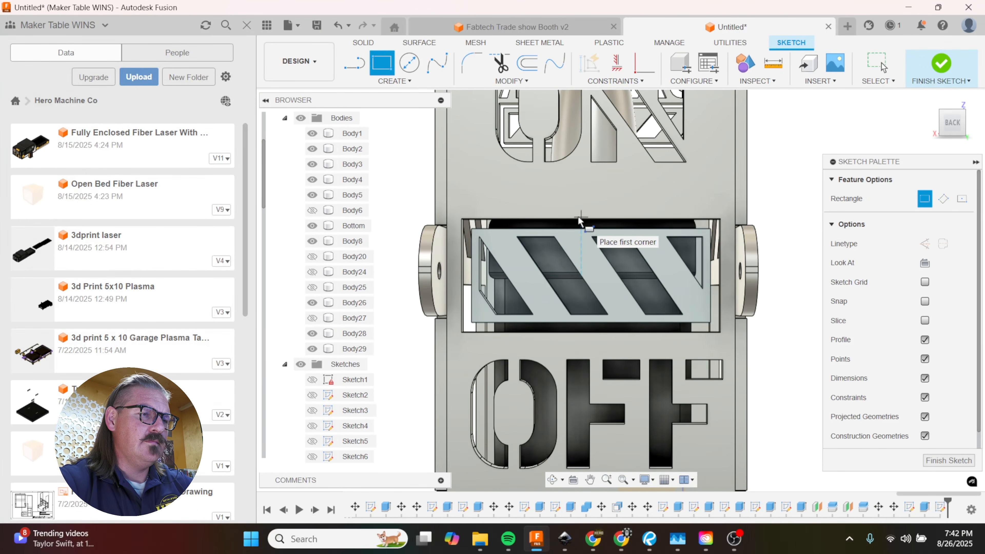
key(p)
click(587, 207)
click(745, 239)
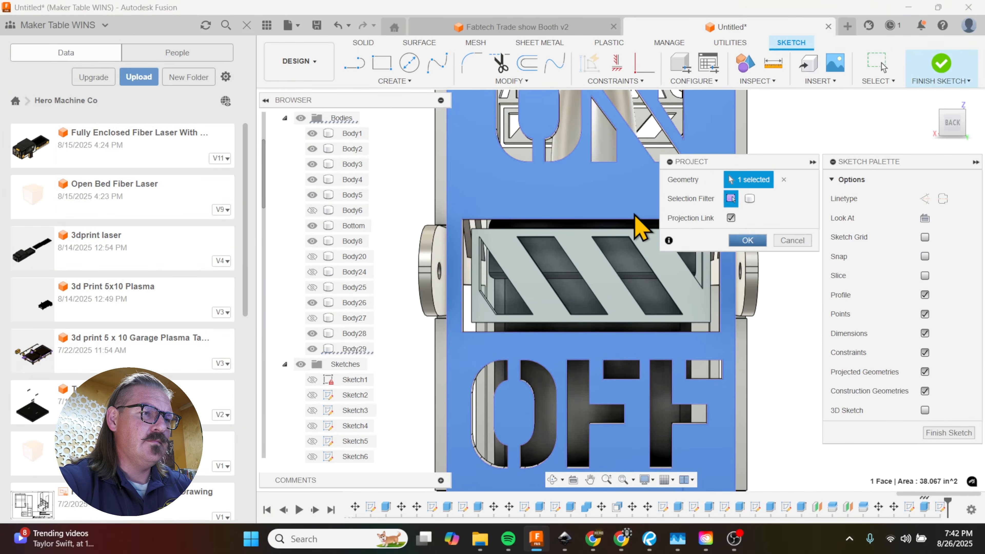
Step: Sketch a 0.125 in wide rectangle from the midpoint of the opening's upper edge, bridging the 0.160 in gap to the stripe frame
scroll(594, 220, up, 3)
key(r)
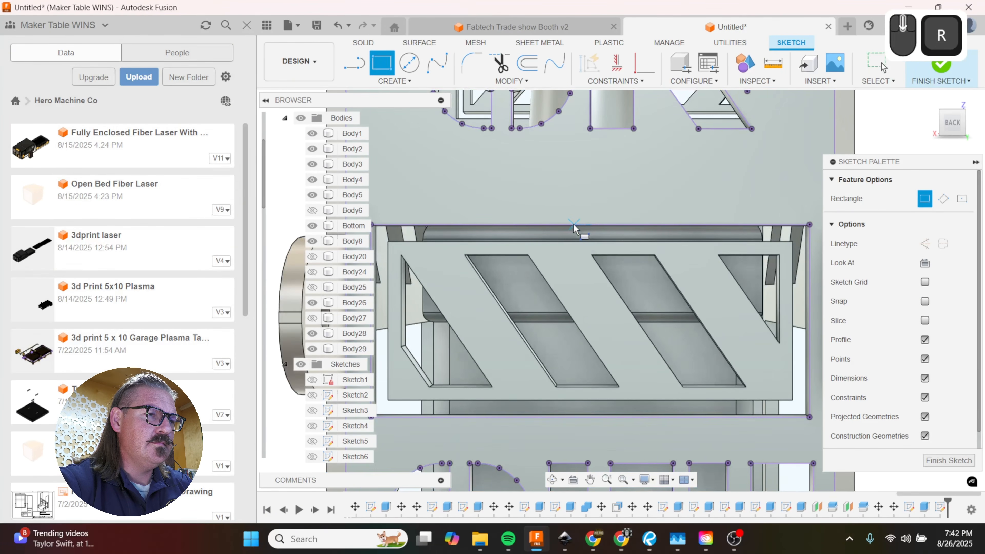
click(573, 225)
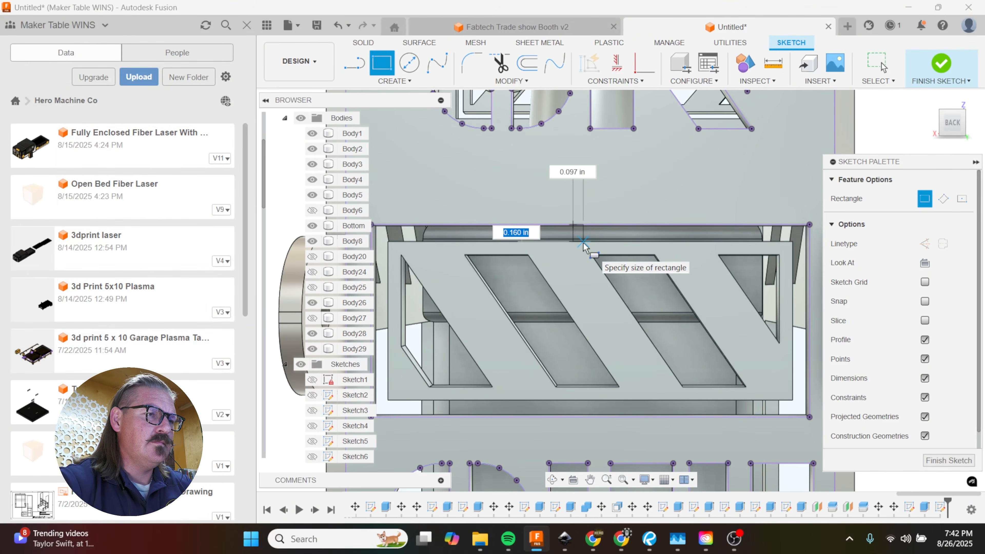
key(Tab)
text(1)
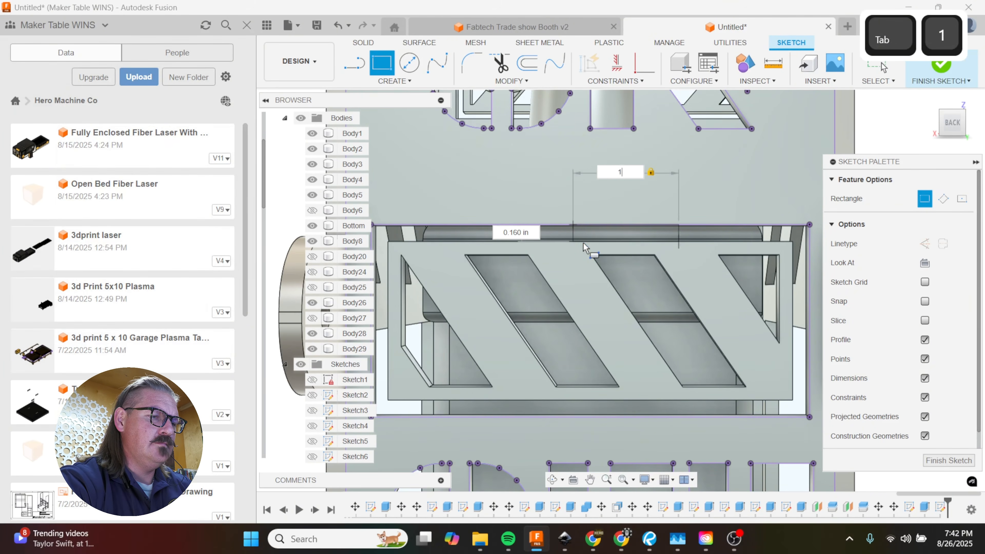
key(BackSpace)
text(.125)
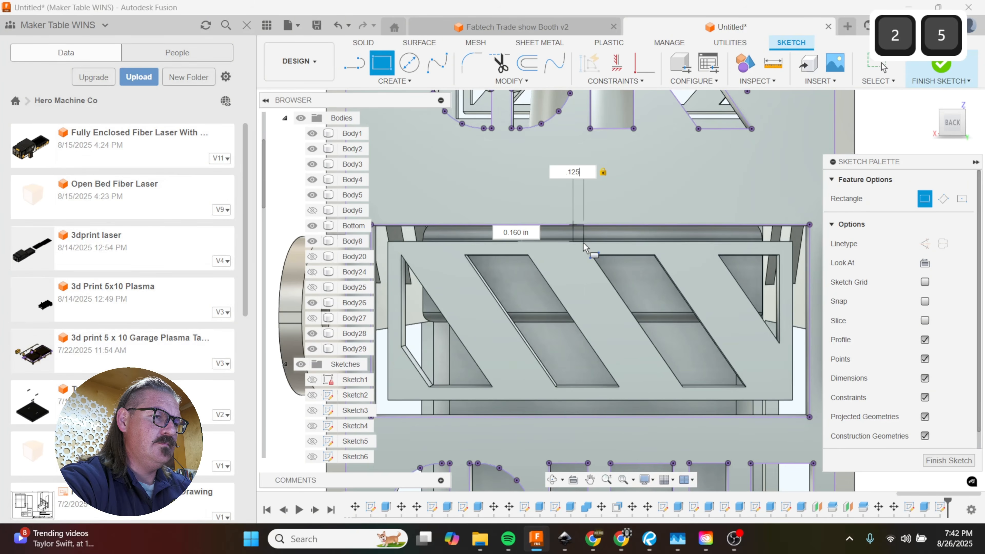
key(Return)
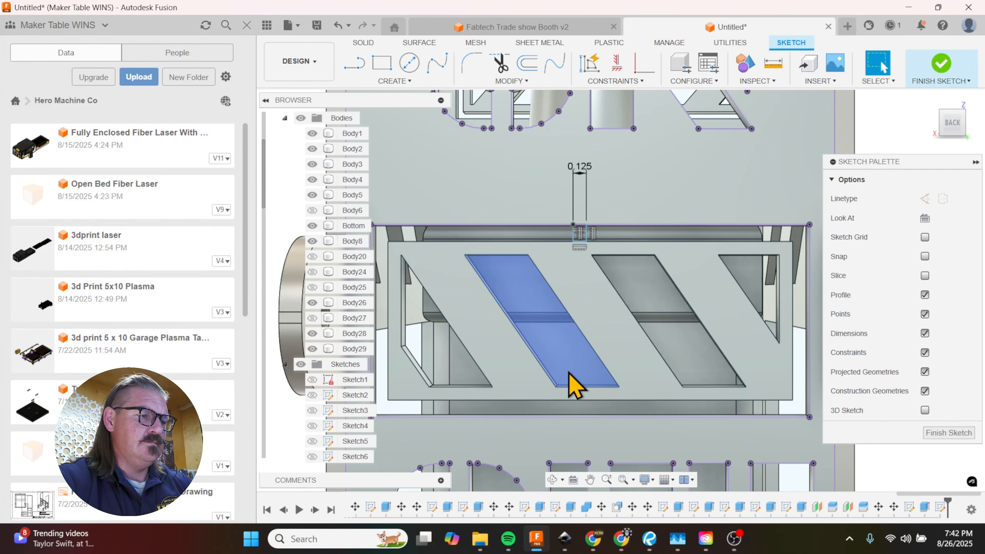
Step: Sketch a matching 0.125 in wide rectangle across the lower gap, from the stripe frame's bottom midpoint to the opening's edge
key(r)
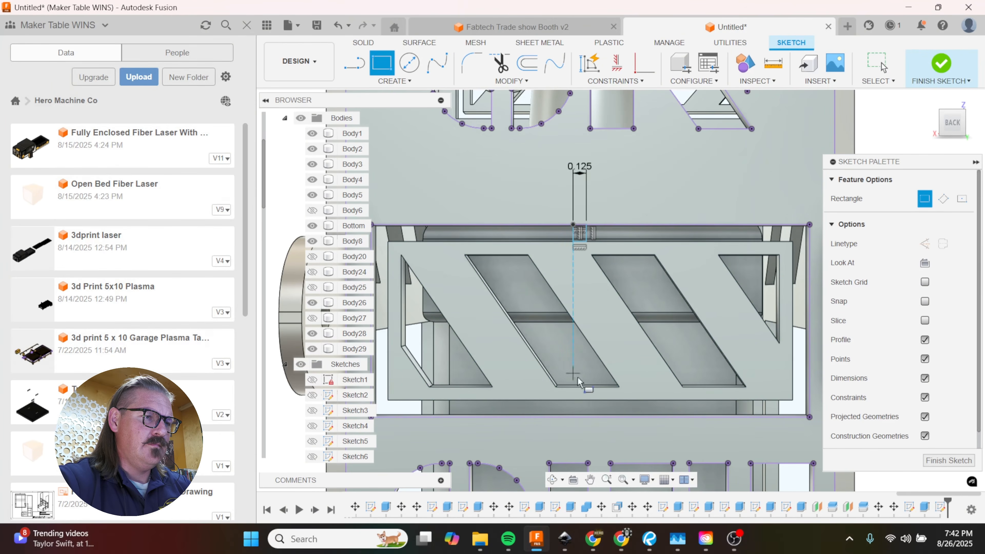
click(575, 400)
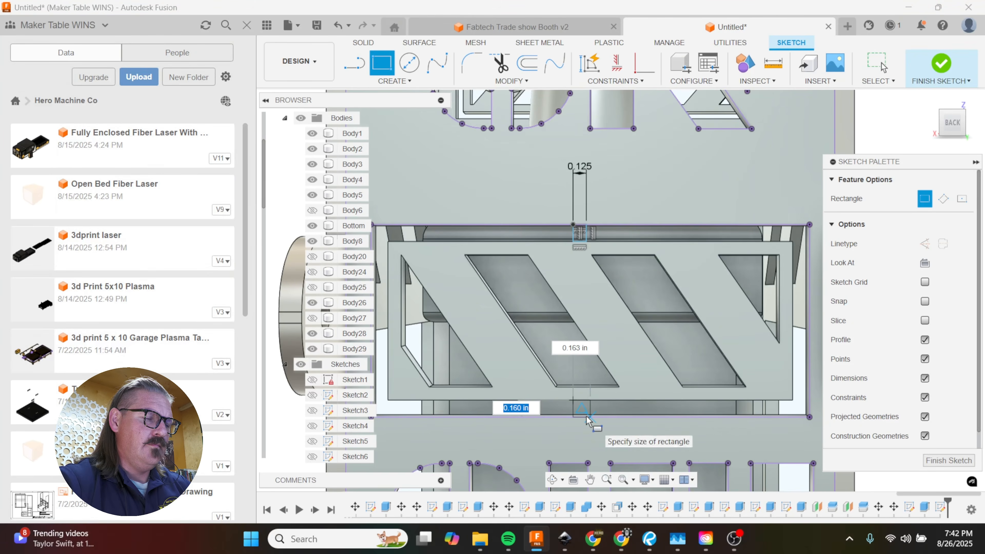
key(Tab)
text(.21)
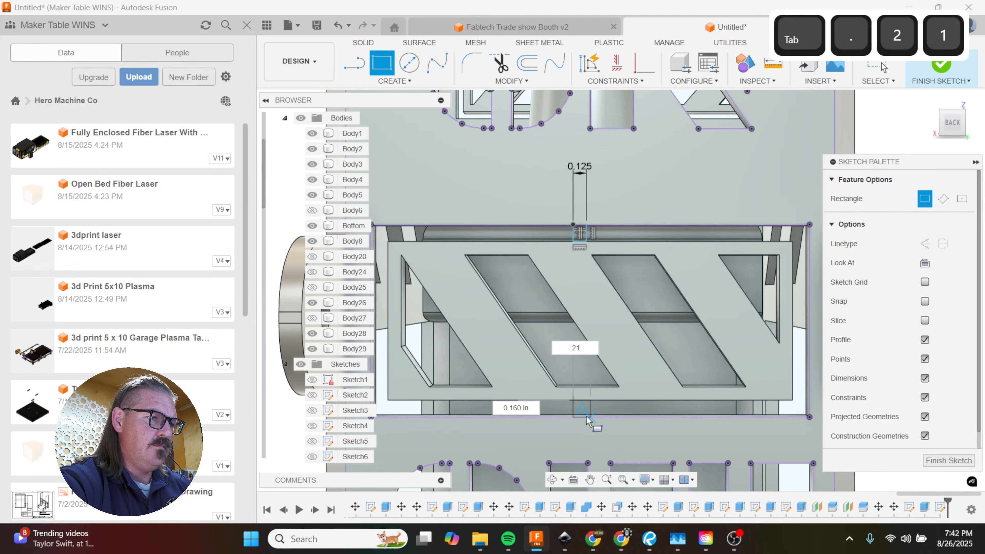
key(BackSpace)
key(BackSpace)
text(125)
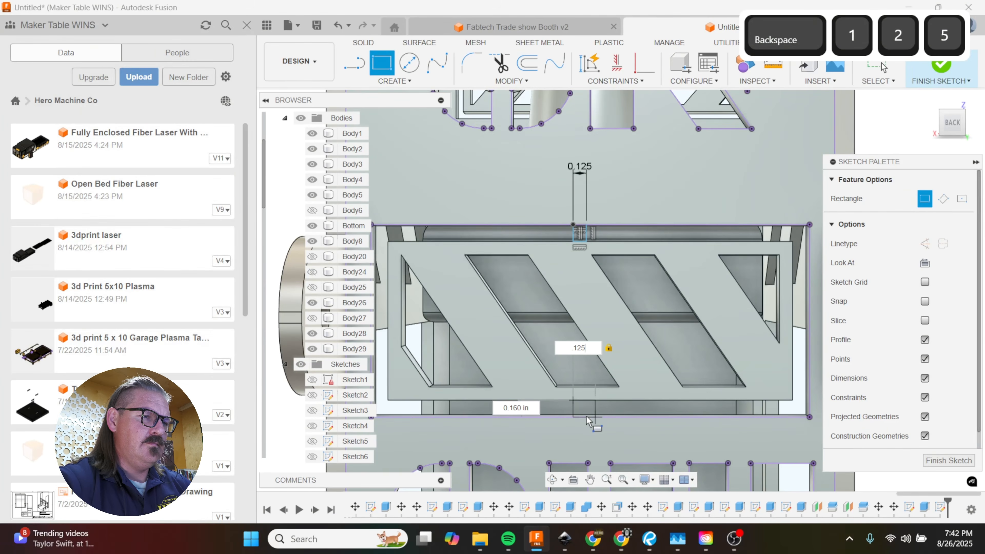
key(Return)
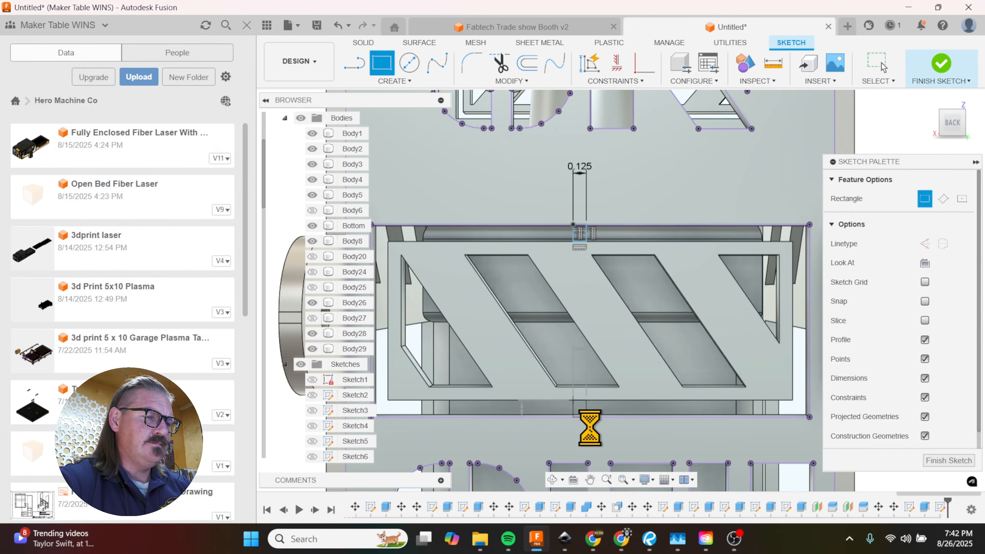
Step: Extrude the upper and lower tab rectangles -0.1875 in with the Join operation, tying the stripe frame to the back panel
key(e)
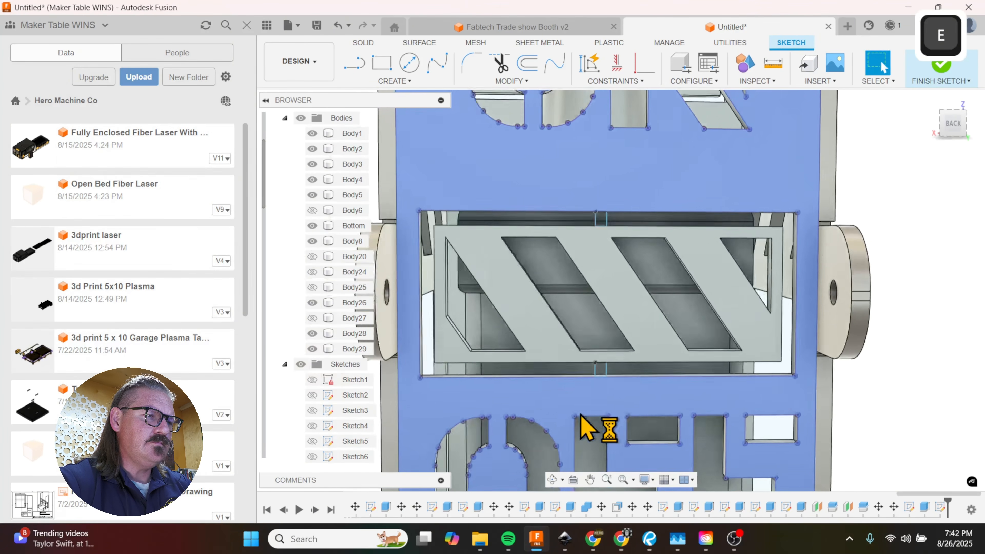
click(604, 365)
click(604, 219)
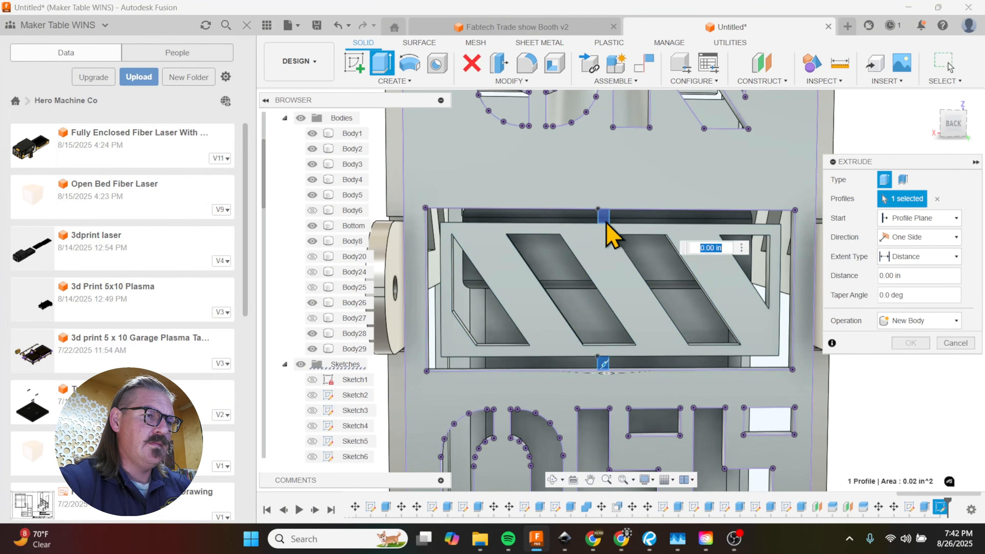
text(-.1875)
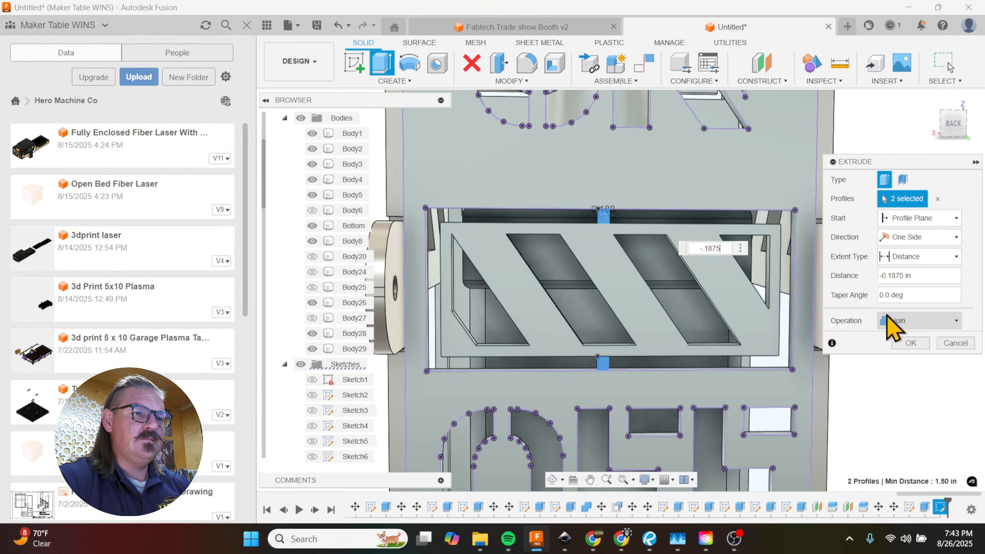
click(912, 343)
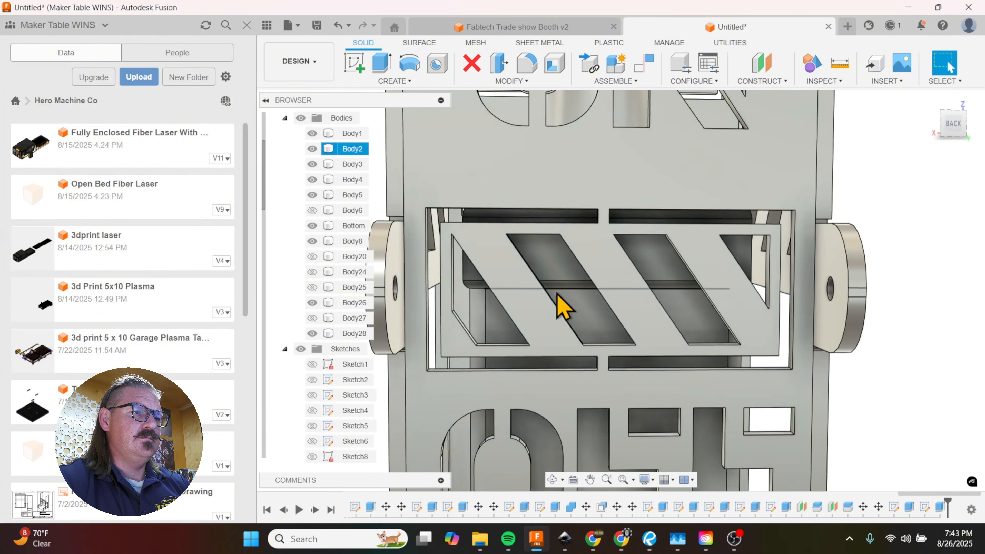
Step: Examine the joined hazard-stripe graphic and its tabs between ON and OFF, up close and on the whole enclosure
scroll(563, 309, down, 3)
scroll(599, 306, up, 3)
shift+middle_drag(595, 307, 638, 344)
scroll(596, 268, down, 2)
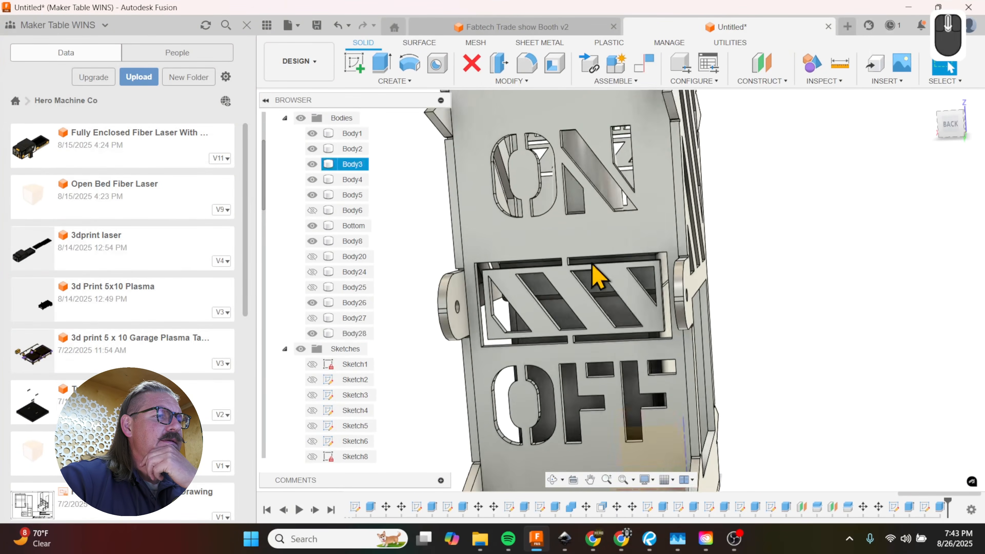
scroll(590, 269, up, 5)
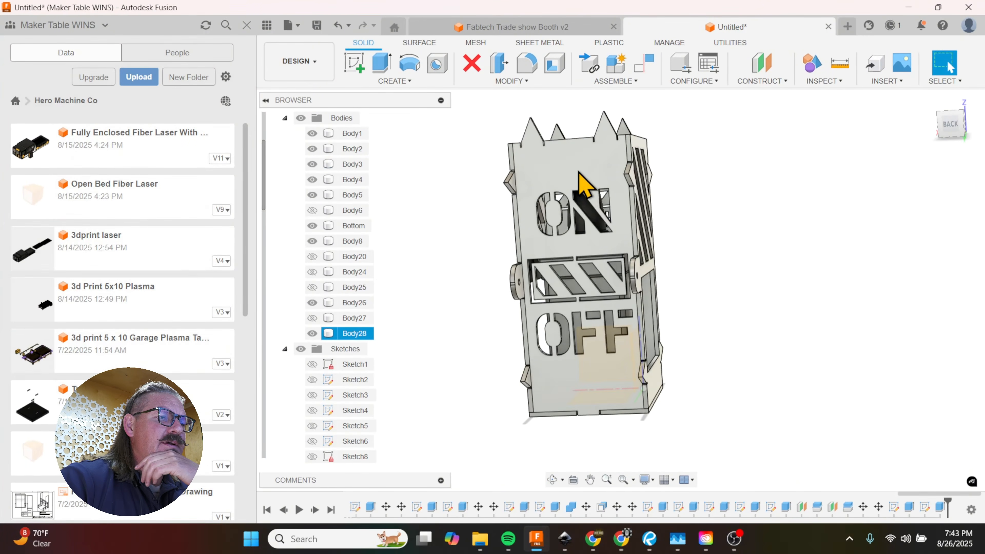
shift+middle_drag(599, 390, 594, 379)
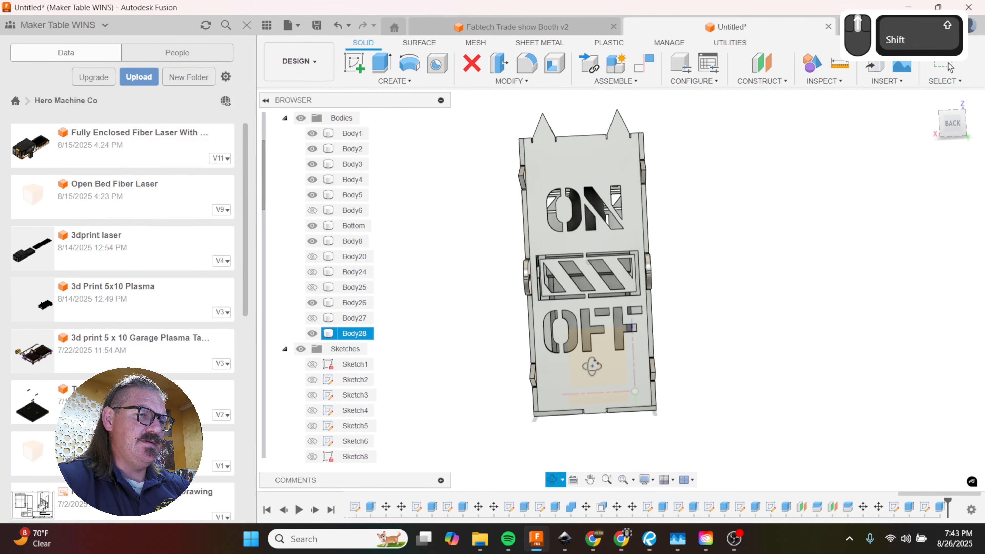
scroll(597, 334, down, 5)
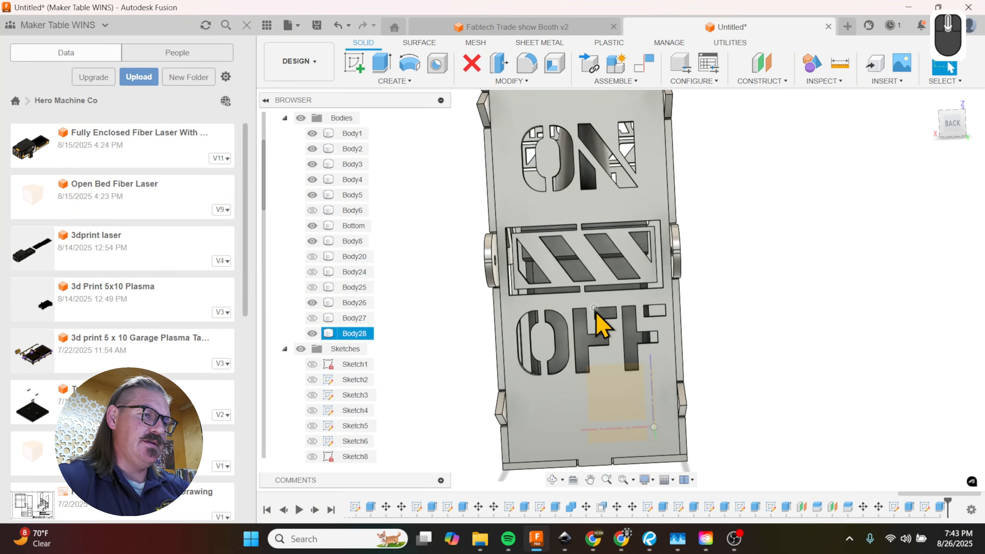
scroll(603, 324, up, 2)
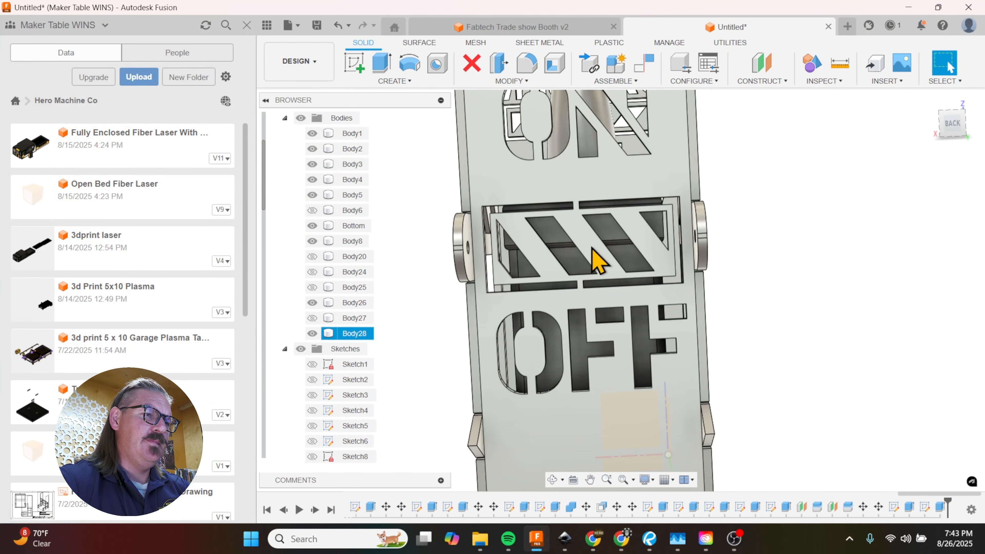
Step: Start a sketch on the back panel face and project that face's outlines into it
click(597, 271)
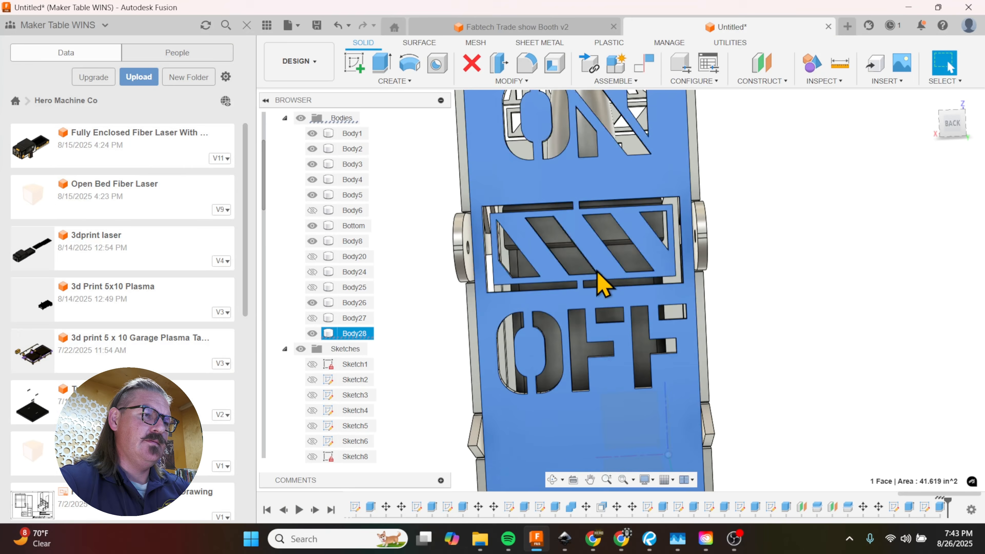
scroll(638, 291, up, 2)
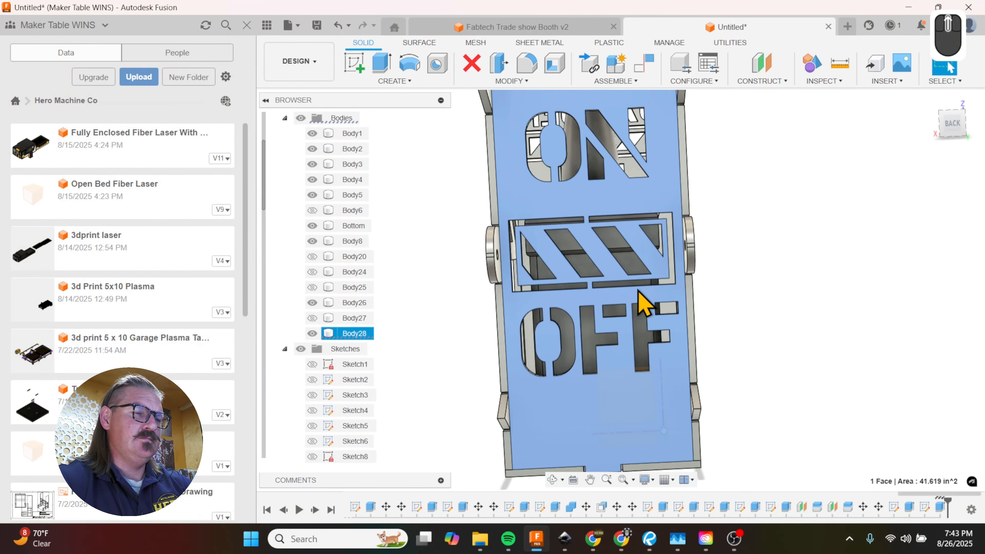
key(p)
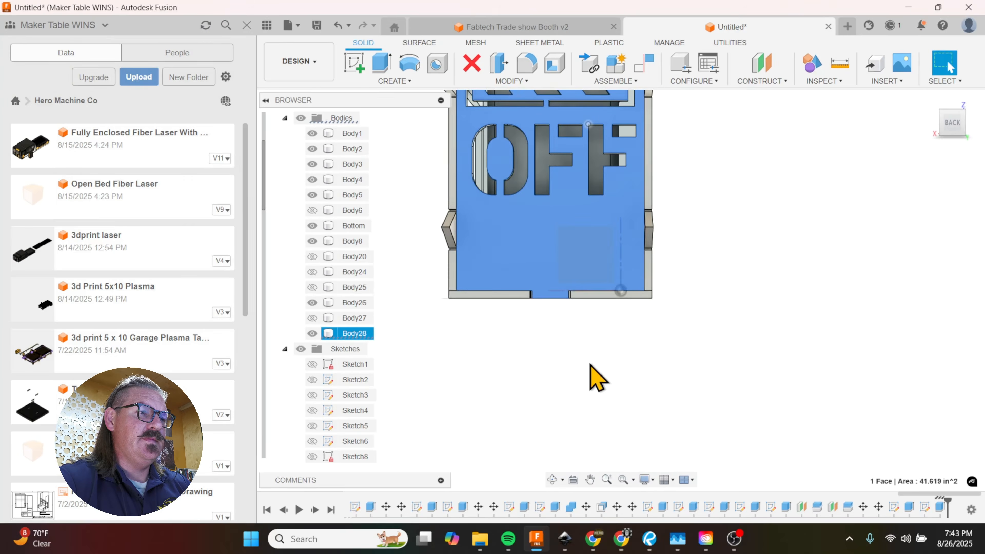
scroll(587, 288, down, 3)
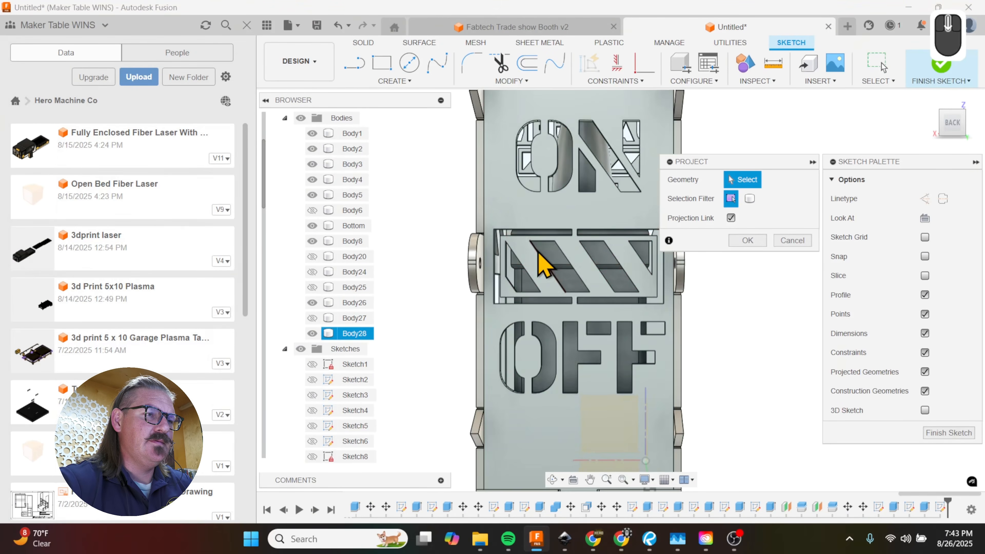
click(573, 246)
click(576, 251)
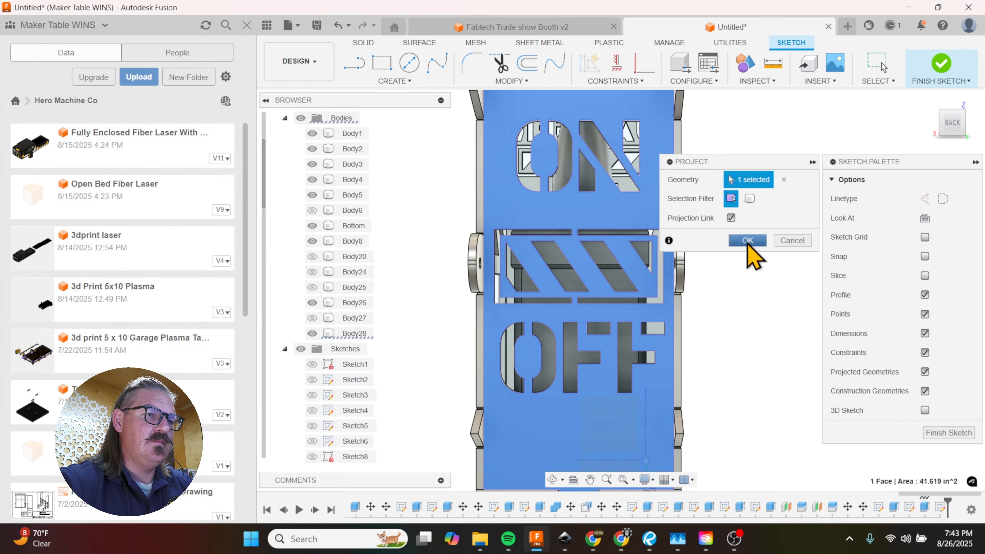
click(748, 240)
Step: Try to move the projected hazard-stripe outlines between ON and OFF
mouse_move(489, 220)
mouse_down()
mouse_move(670, 302)
mouse_move(675, 322)
mouse_move(664, 325)
mouse_up()
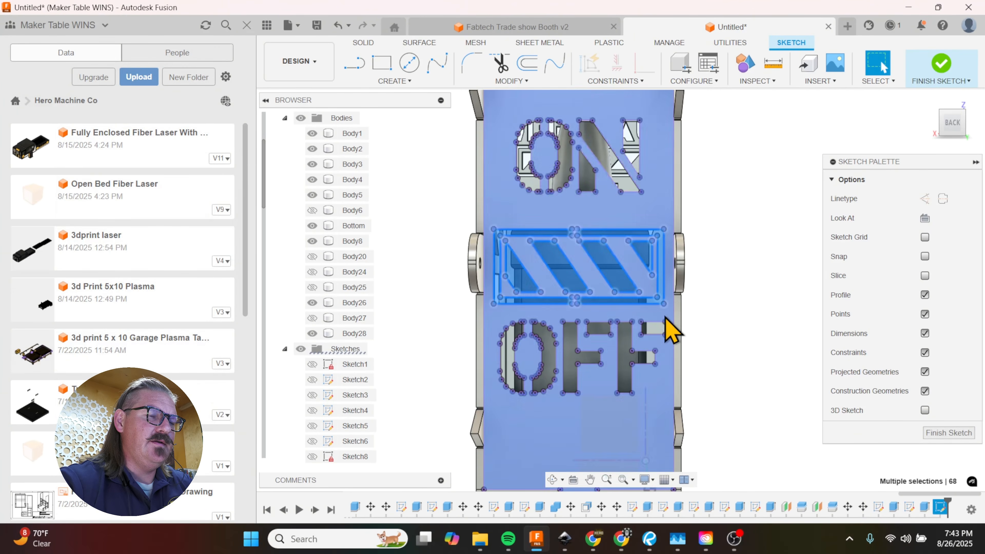
key(m)
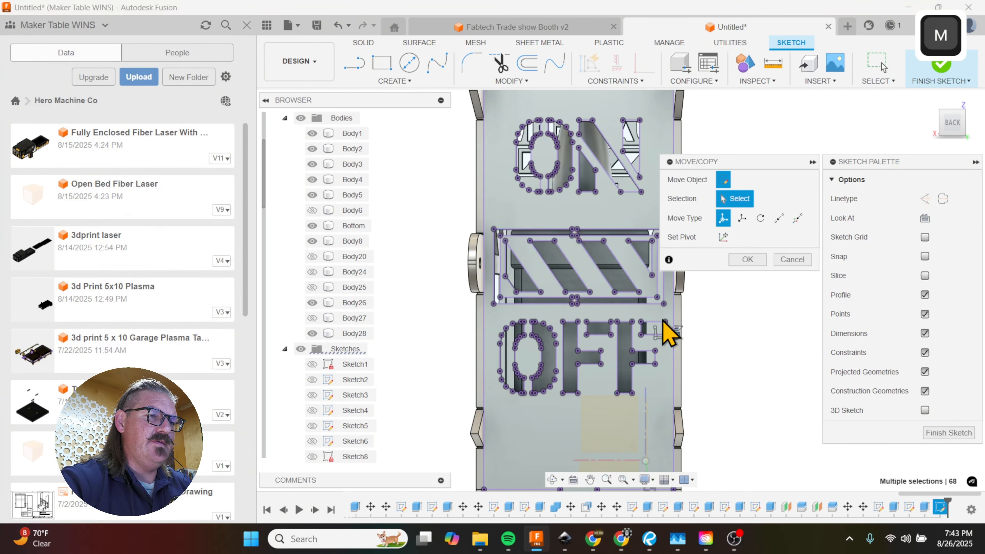
scroll(537, 308, up, 3)
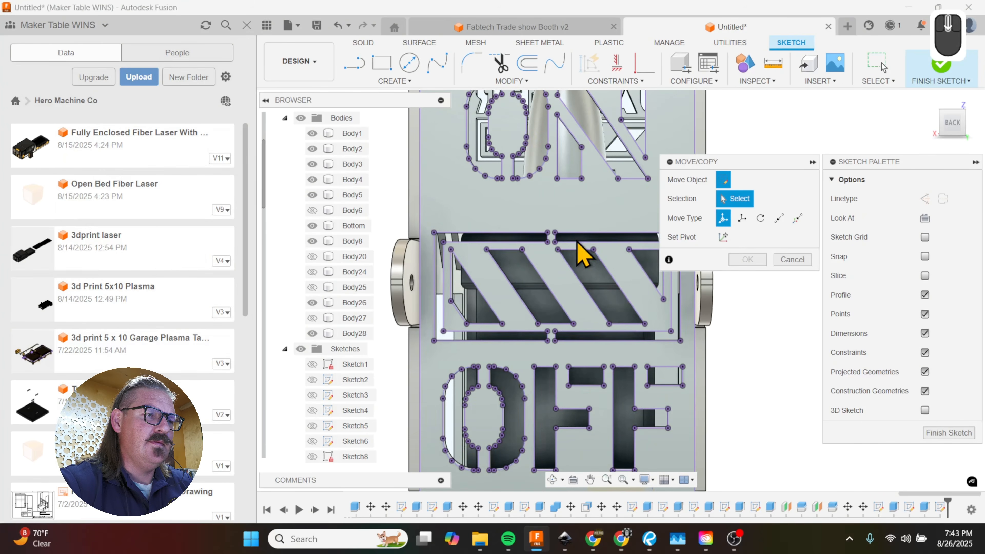
click(792, 259)
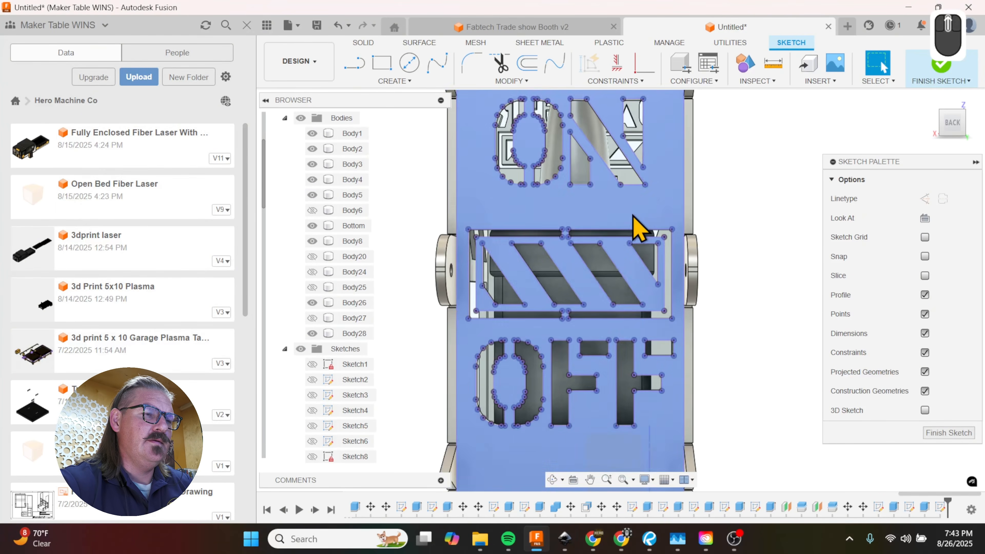
Step: Undo the projection of the back panel outlines and leave the sketch
shift+middle_drag(743, 319, 763, 330)
key(ctrl+z)
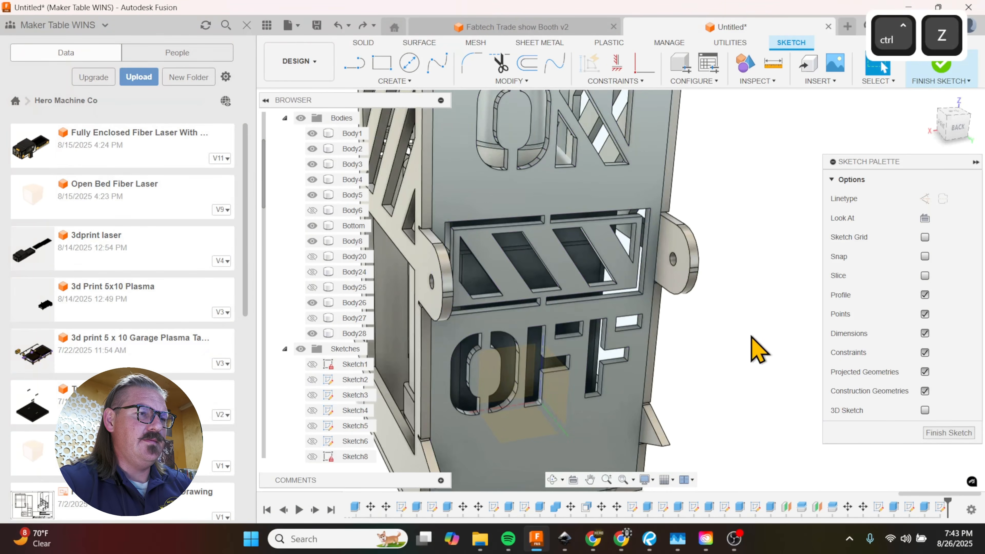
key(m)
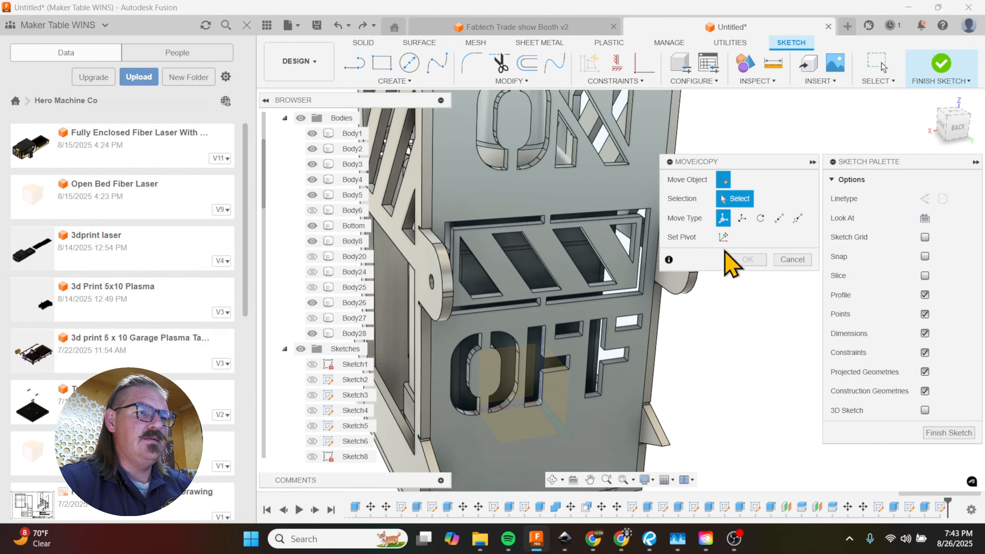
click(945, 437)
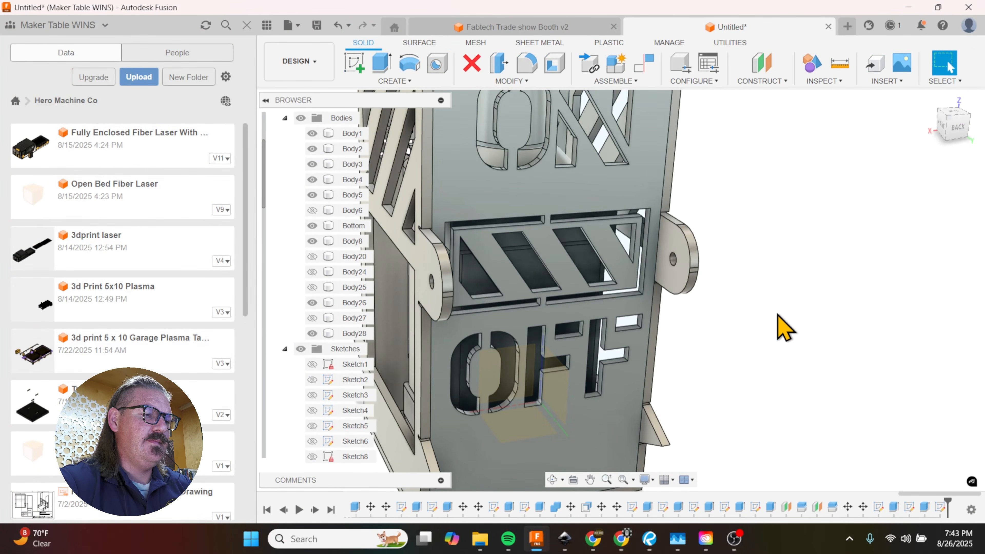
key(m)
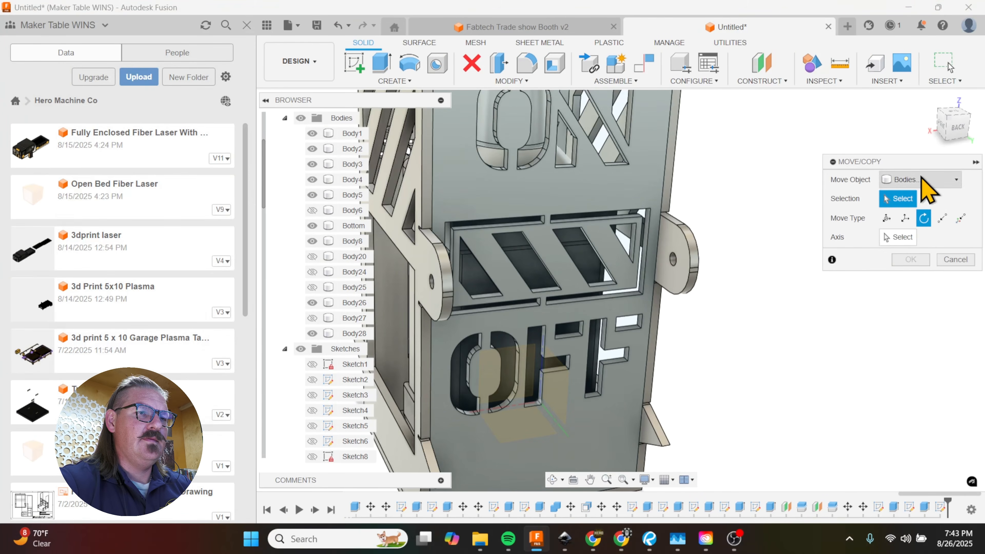
click(917, 176)
click(915, 214)
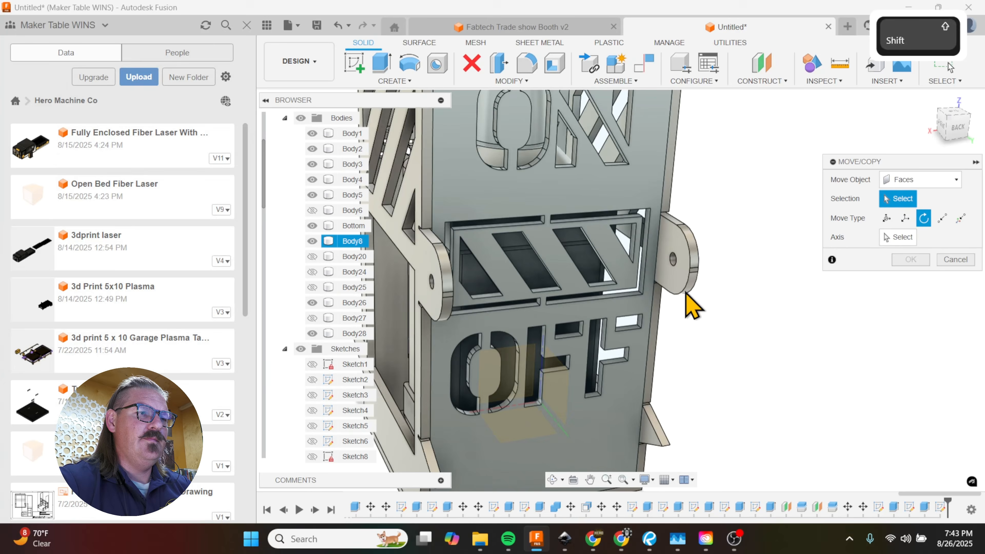
shift+middle_drag(681, 289, 648, 227)
scroll(583, 238, down, 5)
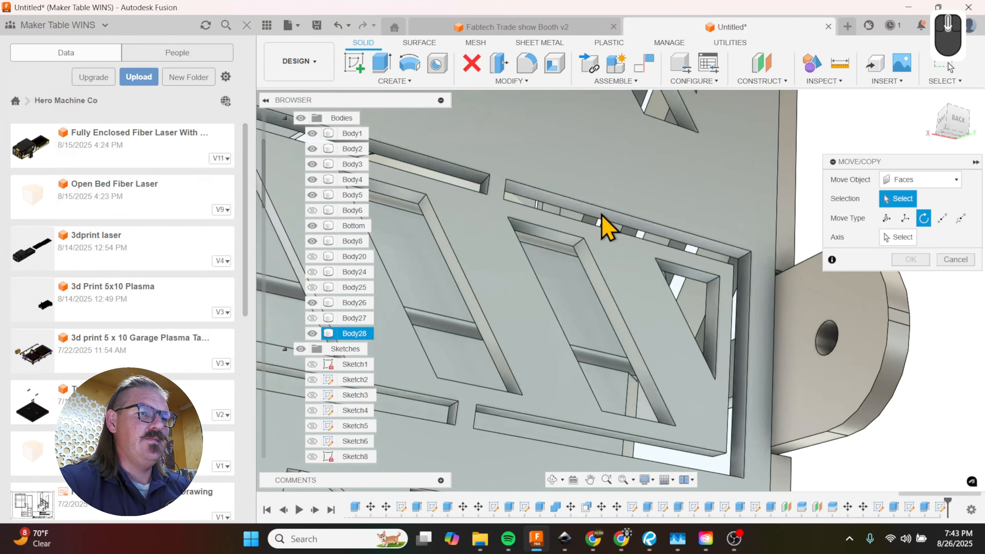
click(600, 219)
click(958, 259)
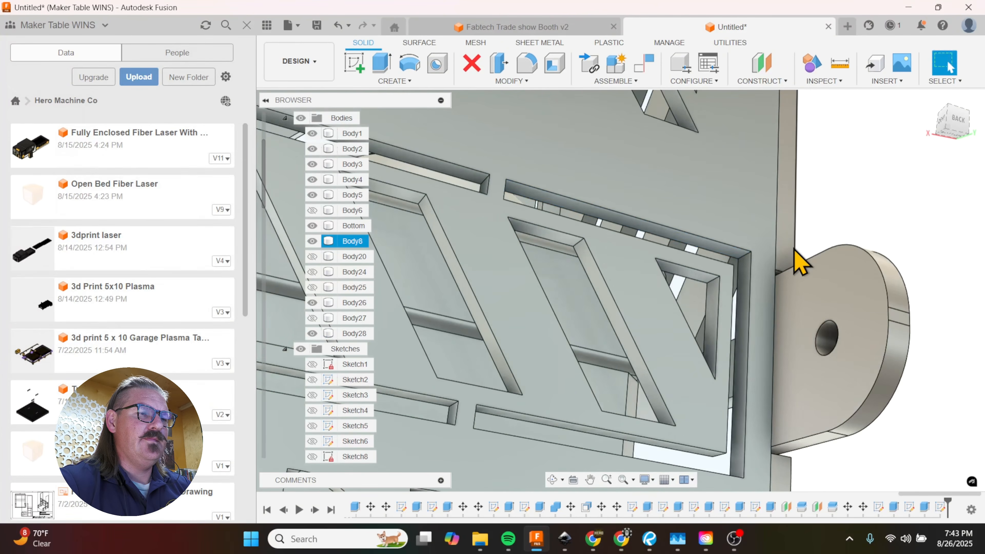
mouse_move(796, 259)
shift+middle_down()
mouse_move(836, 231)
mouse_move(791, 260)
shift+middle_up()
scroll(700, 226, up, 5)
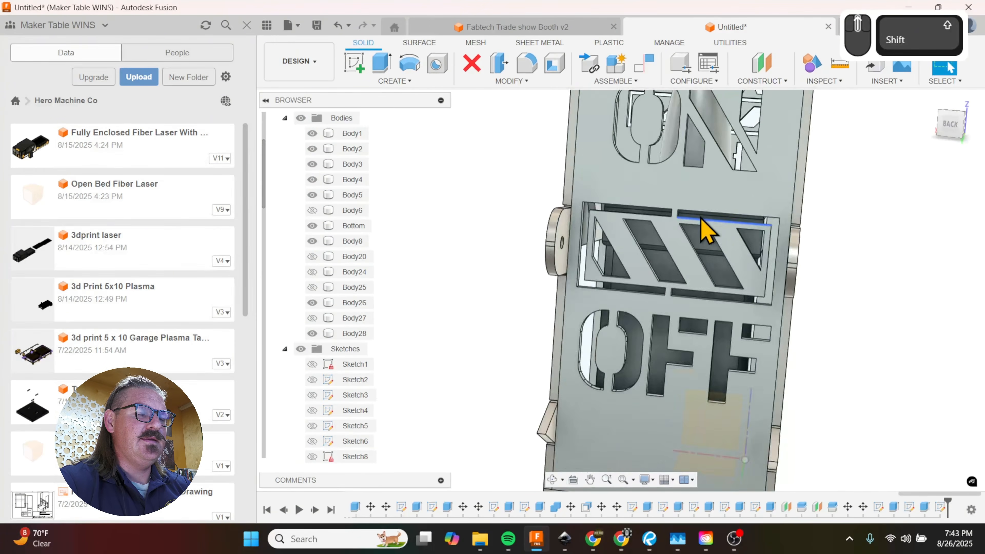
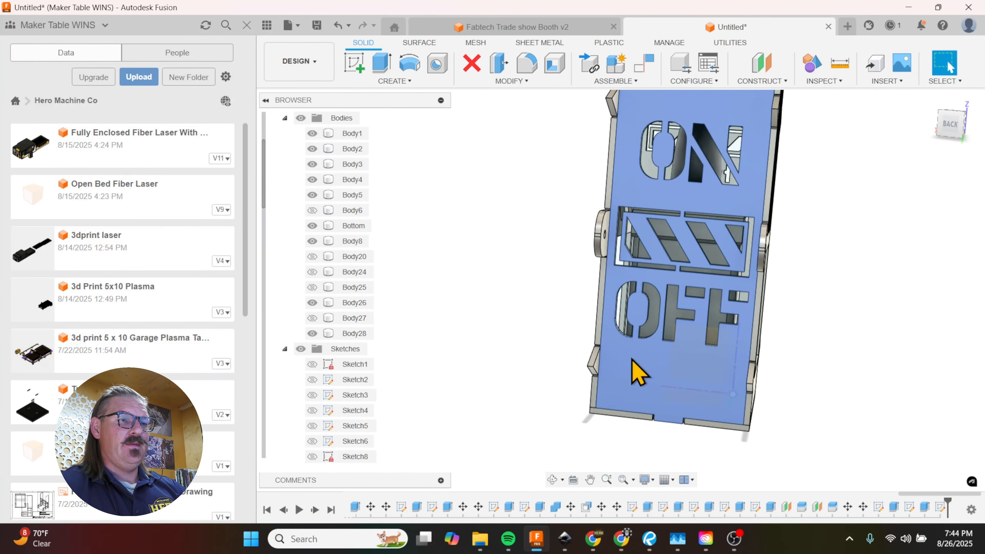
Step: Reopen the hazard-stripe sketch on the back panel for editing
scroll(620, 382, up, 2)
mouse_move(618, 385)
shift+middle_down()
mouse_move(576, 353)
mouse_move(592, 358)
mouse_move(607, 396)
shift+middle_up()
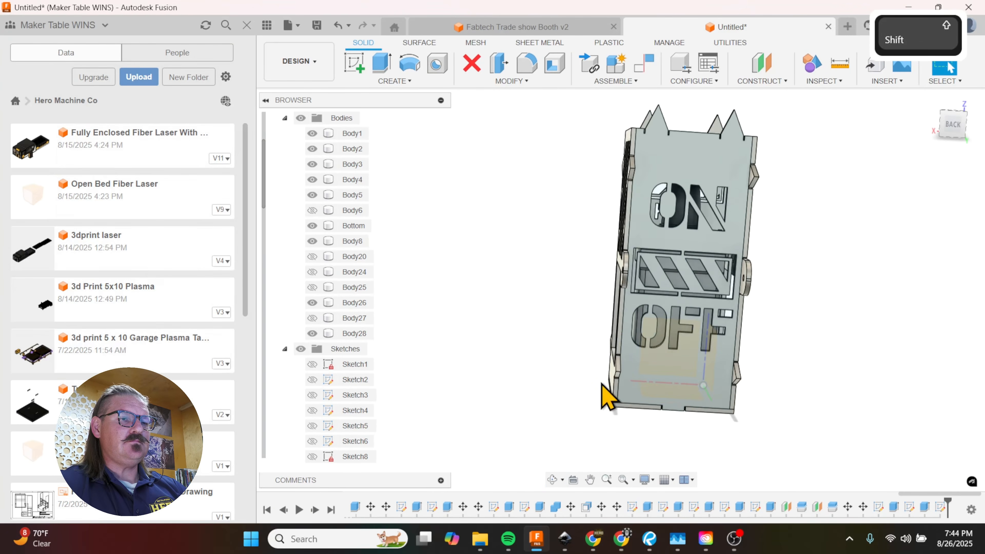
scroll(892, 435, up, 1)
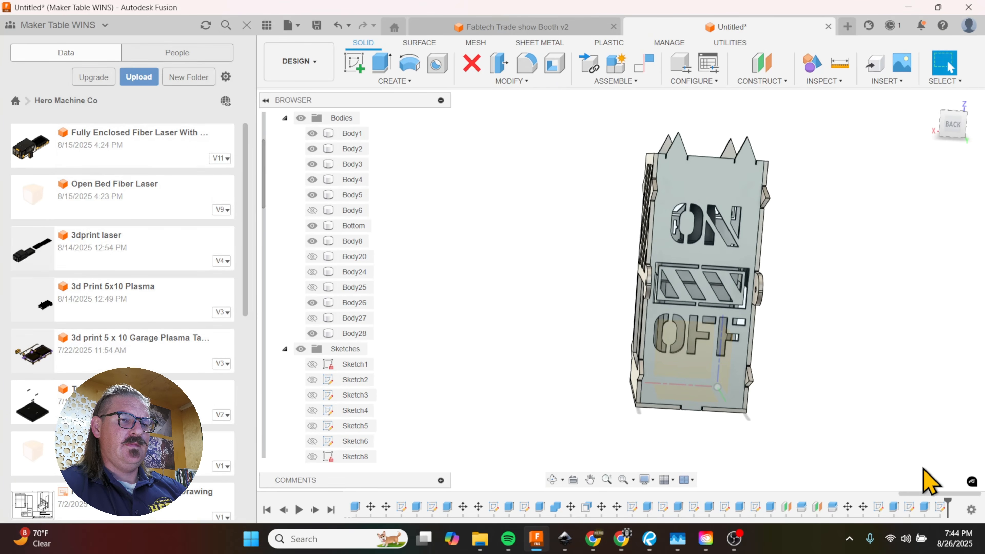
double_click(879, 507)
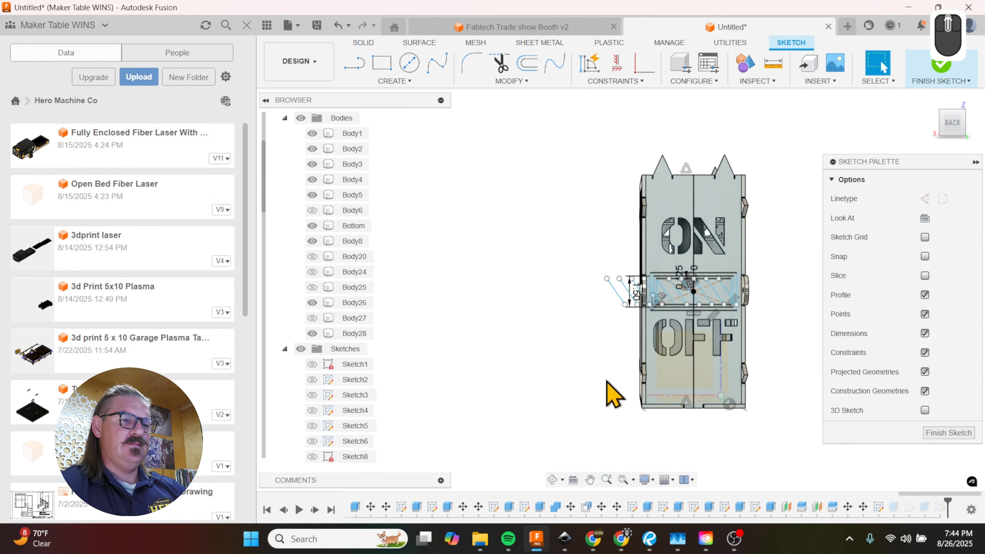
scroll(708, 353, down, 3)
scroll(691, 326, up, 1)
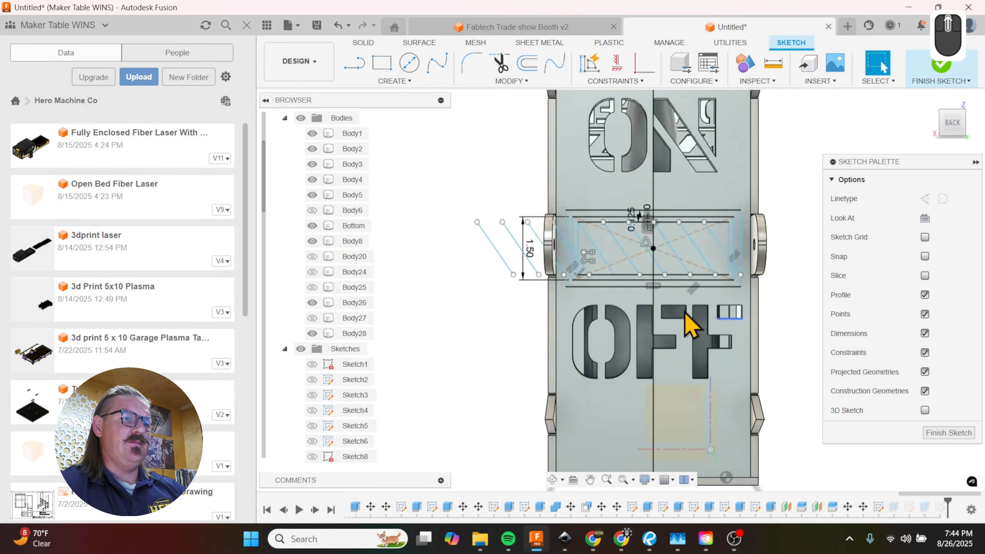
Step: Begin a rectangular sketch pattern with the three nested rectangles around the hazard stripes as its objects
click(394, 82)
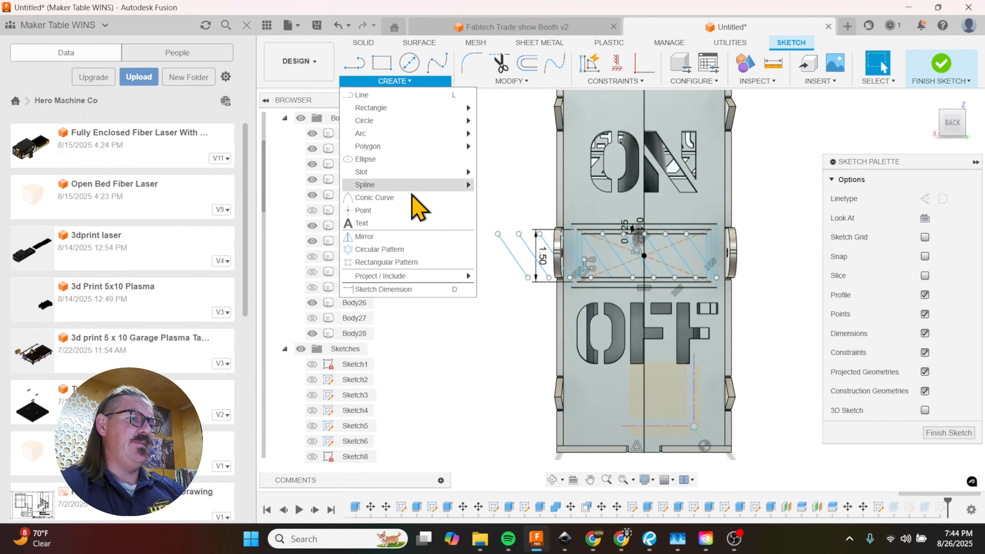
click(414, 264)
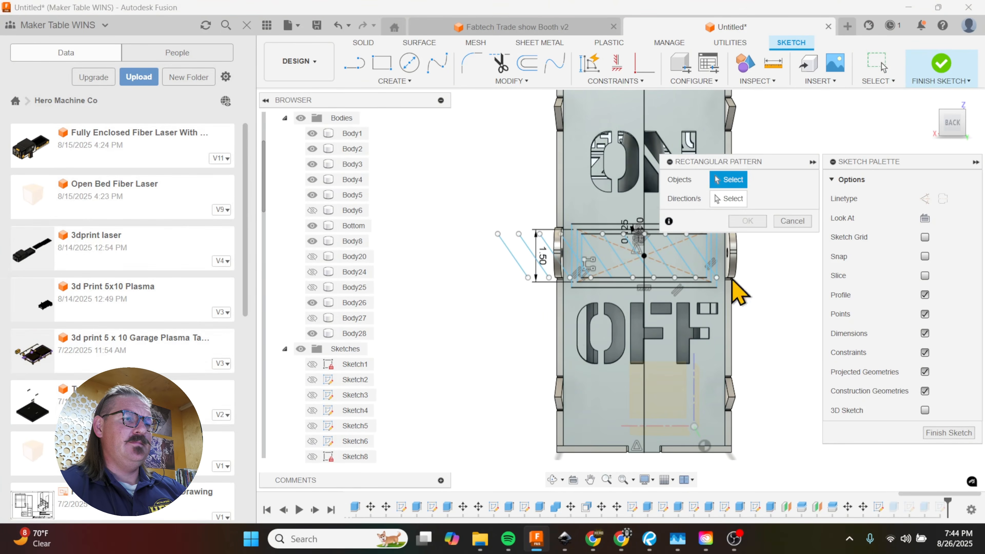
scroll(694, 297, up, 2)
scroll(466, 264, down, 4)
click(531, 224)
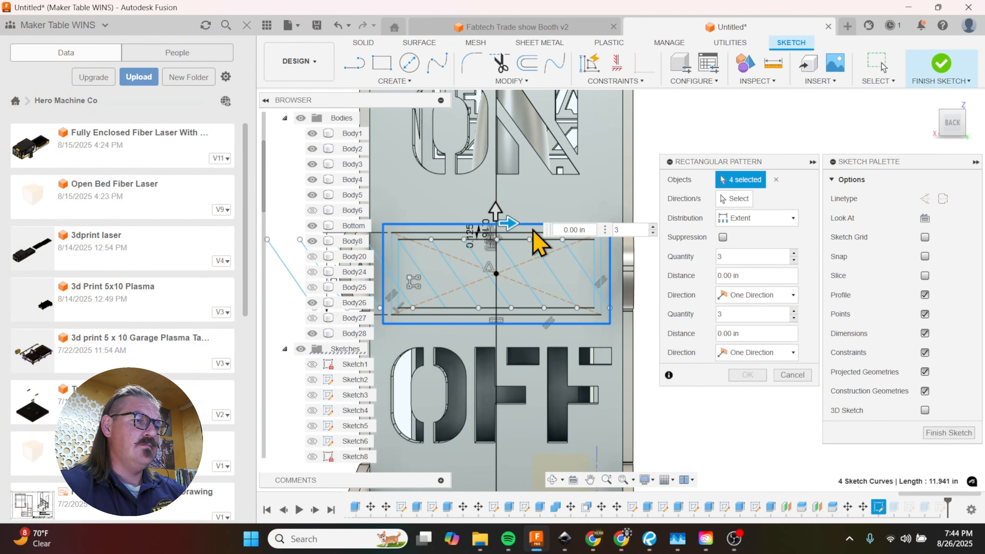
click(529, 239)
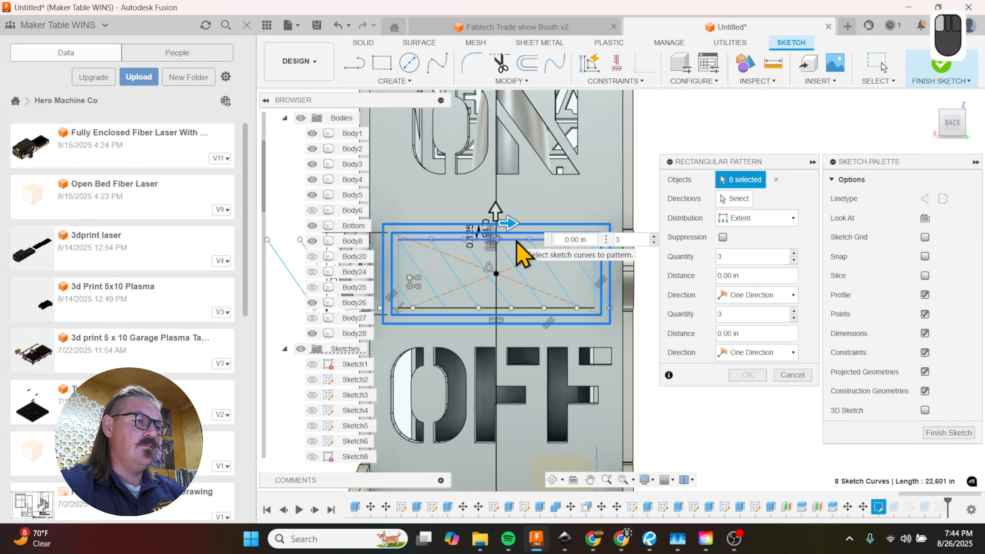
click(517, 239)
Step: Add the seven diagonal stripe lines inside the rectangles to the pattern's objects
click(587, 285)
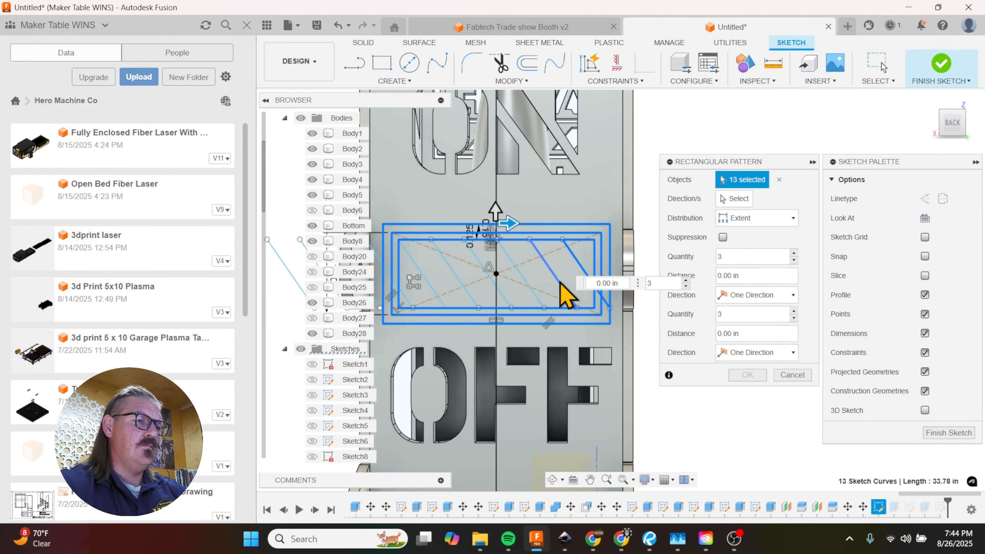
click(568, 293)
click(538, 297)
click(505, 297)
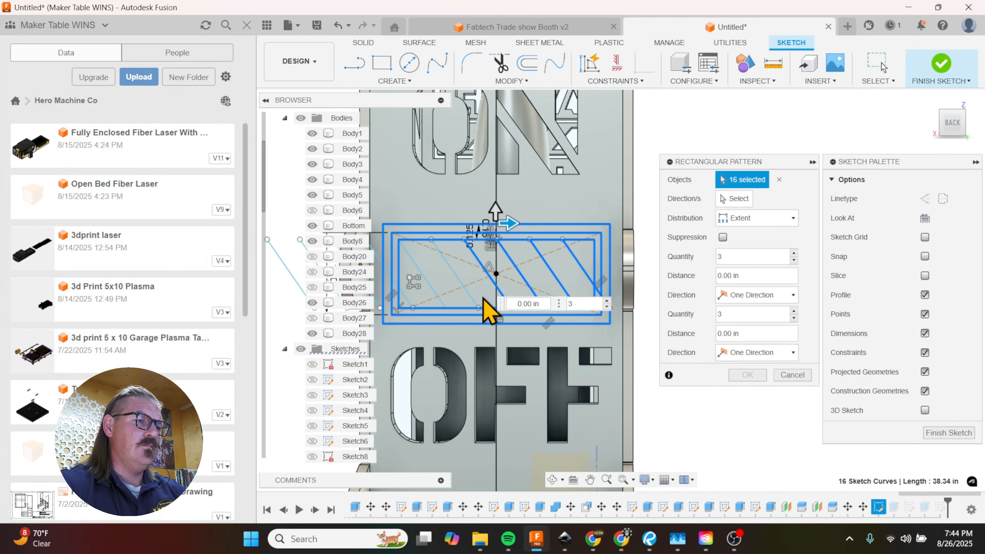
click(442, 297)
click(435, 297)
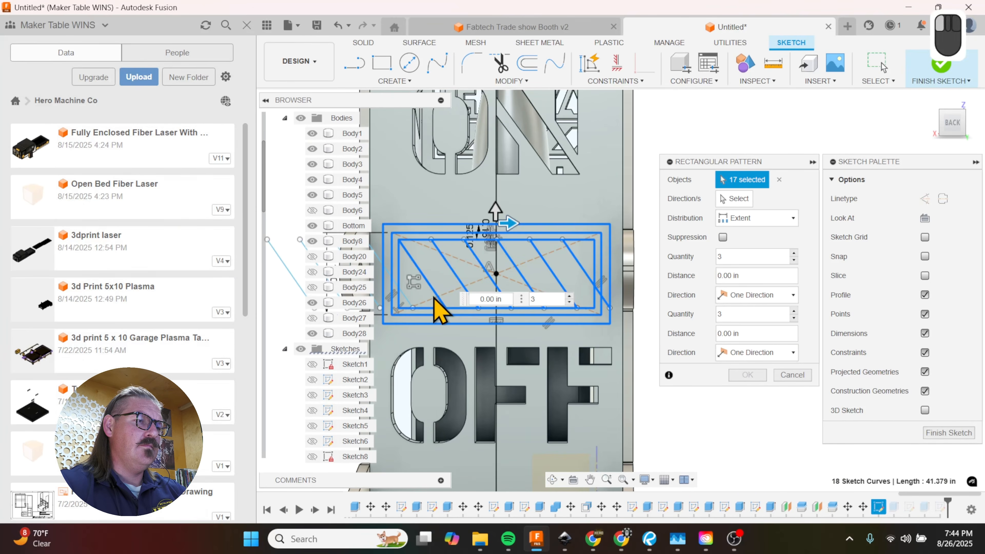
click(407, 298)
Step: Spread the pattern vertically over 4 in with a quantity of 3, and make both pattern directions symmetric
scroll(518, 209, up, 3)
scroll(524, 205, up, 3)
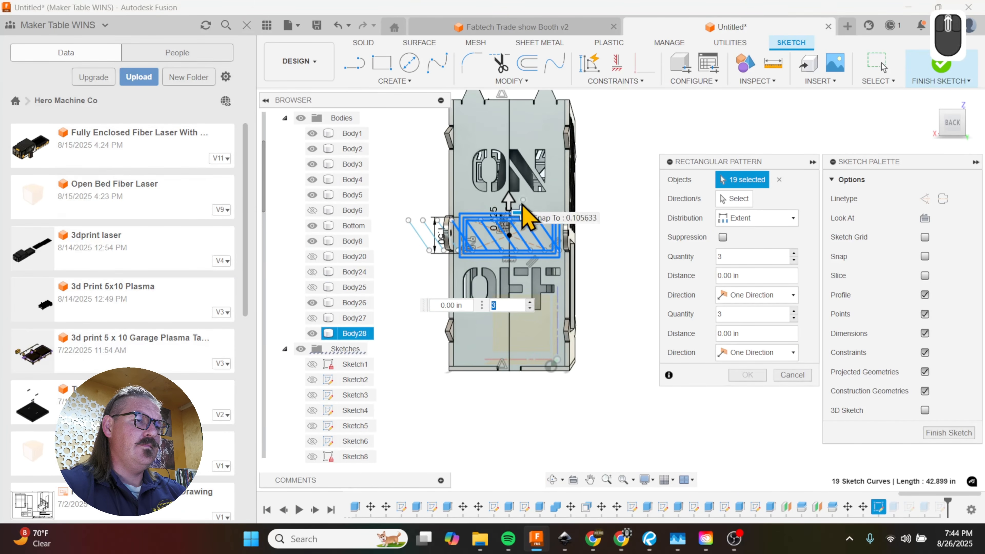
drag(507, 196, 512, 114)
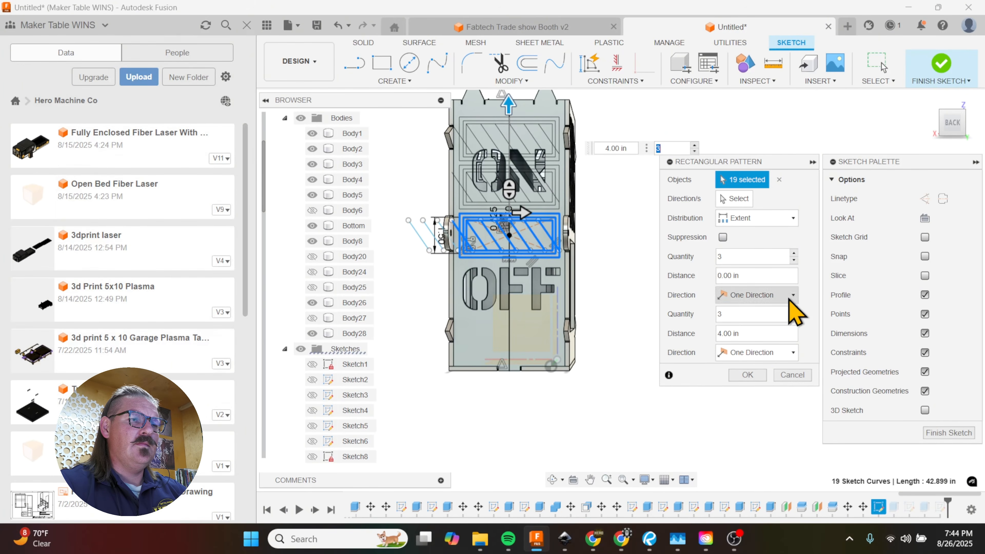
click(776, 296)
click(776, 324)
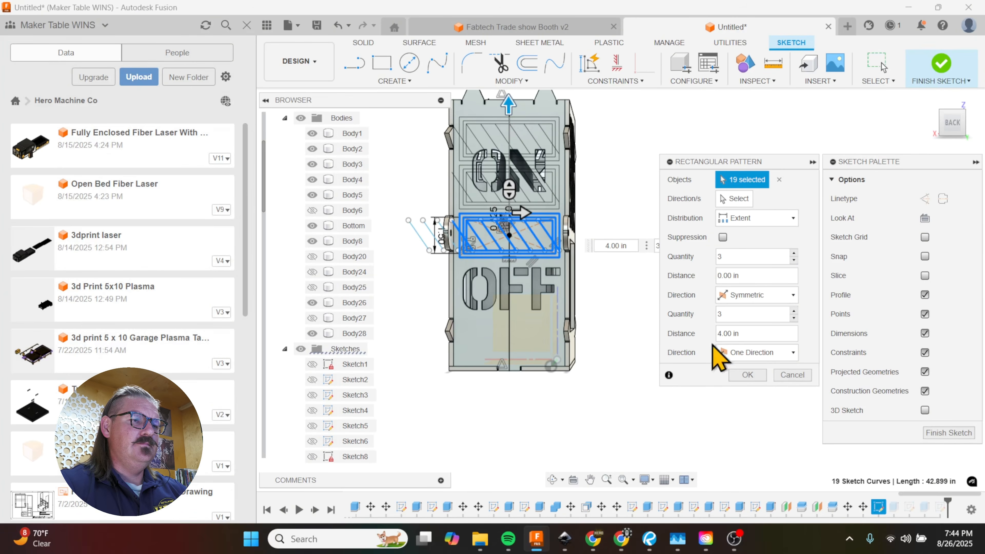
click(757, 352)
click(774, 382)
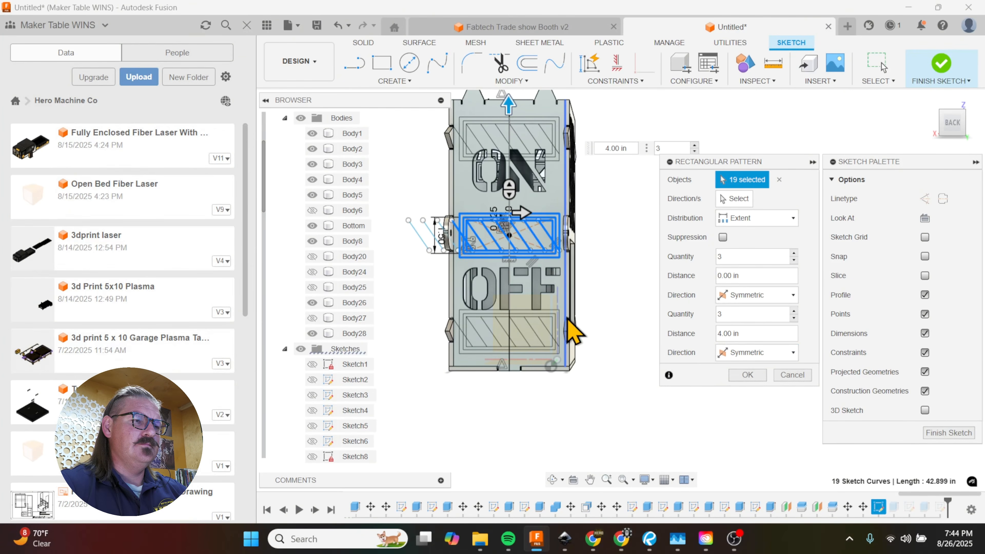
scroll(630, 382, down, 1)
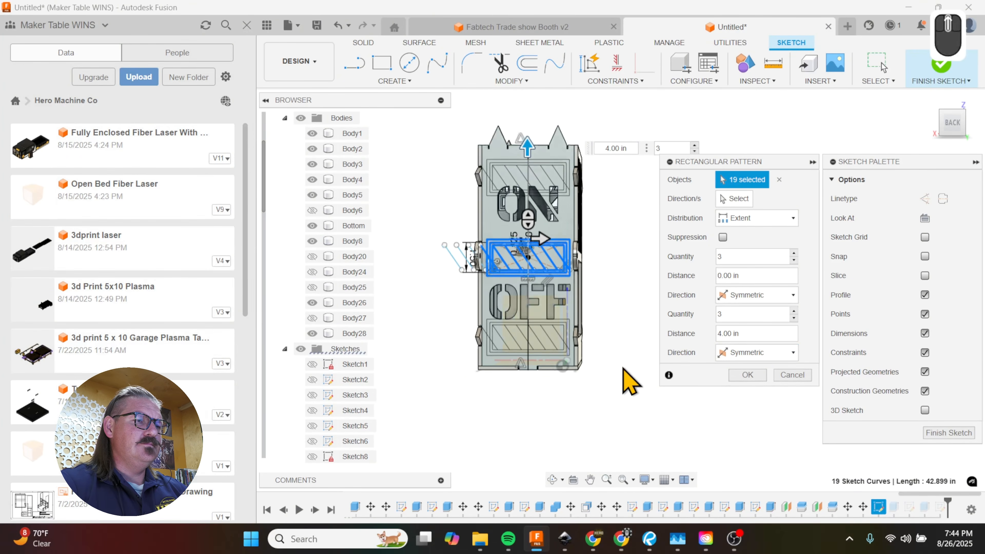
scroll(532, 168, up, 1)
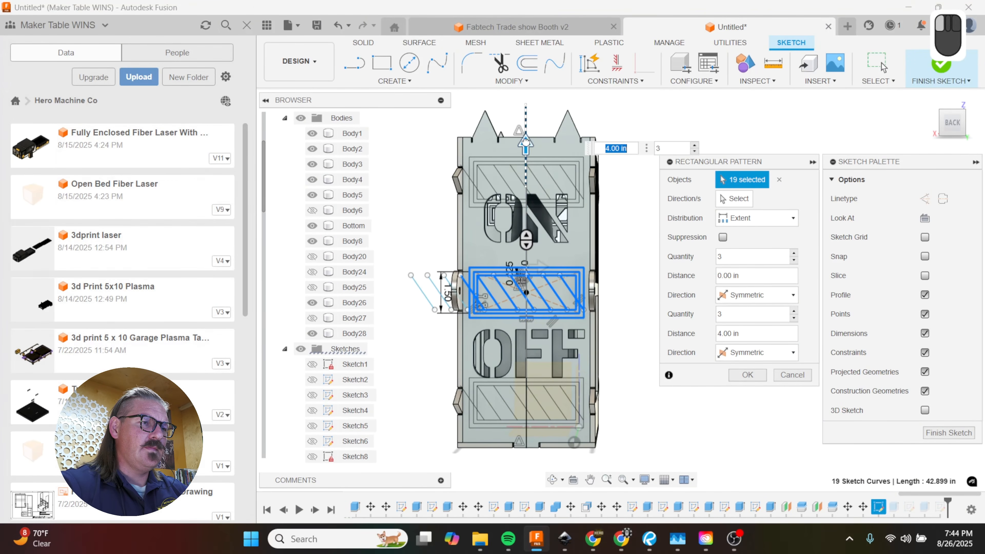
Step: Set the vertical pattern distance to 4.5 in with a quantity of 3
drag(526, 143, 526, 130)
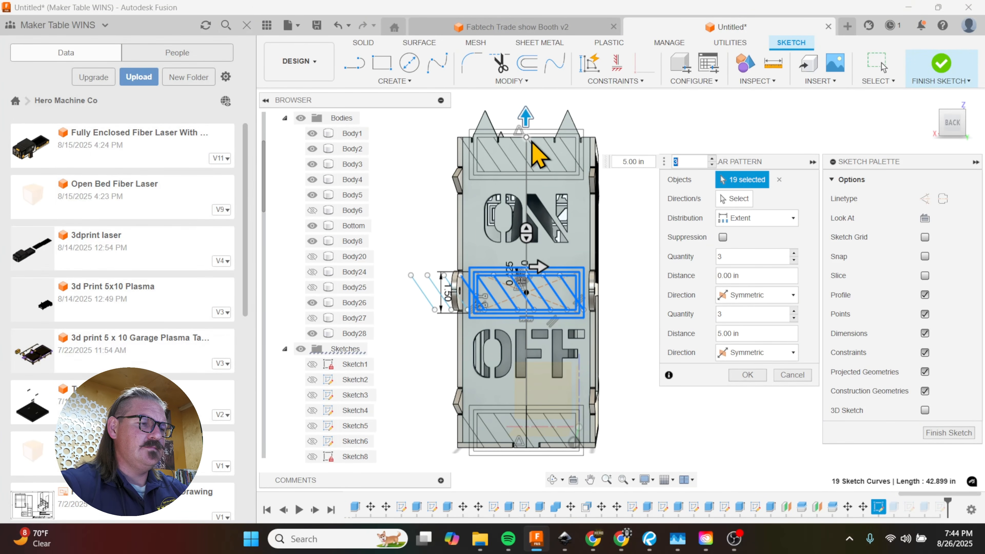
text(4.5)
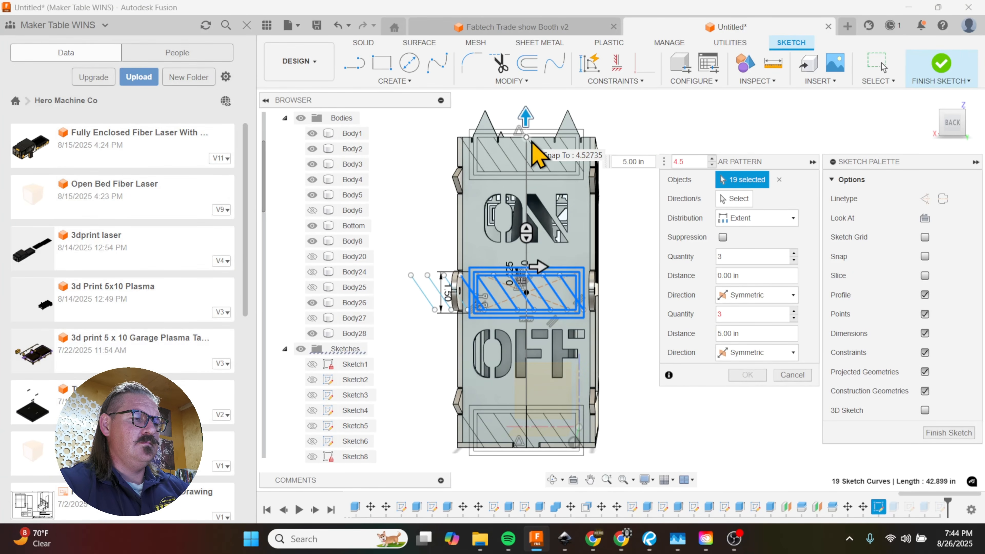
key(BackSpace)
key(BackSpace)
key(BackSpace)
text(3)
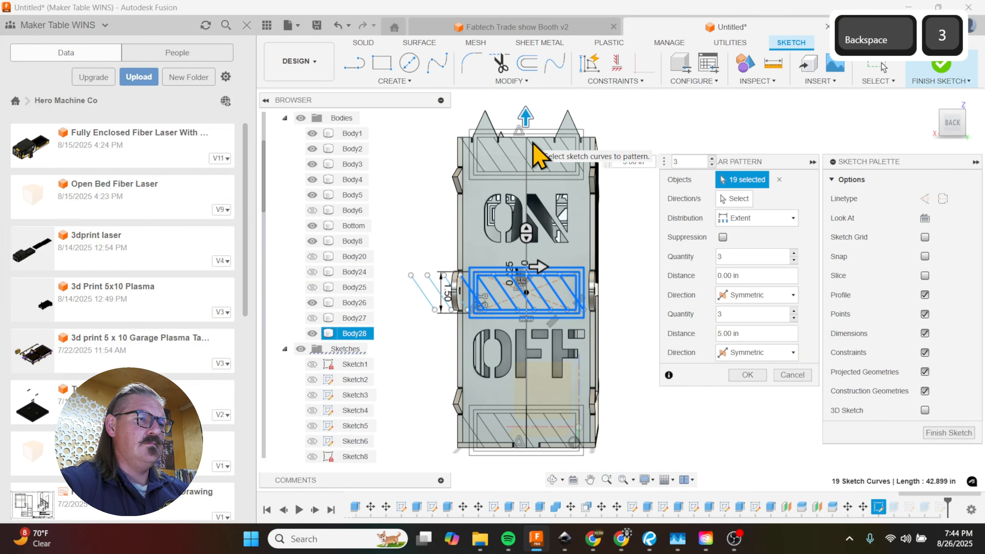
click(621, 162)
text(4)
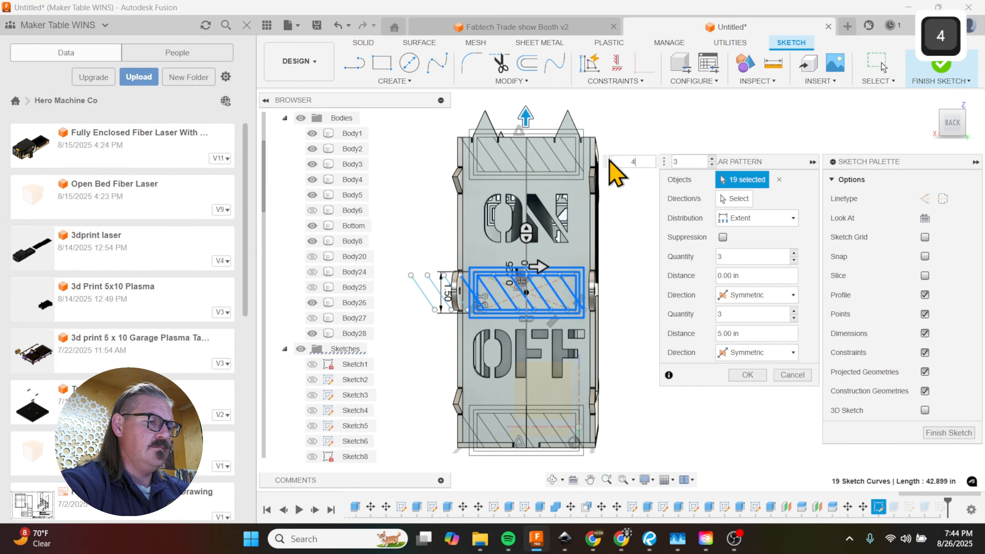
text(.5)
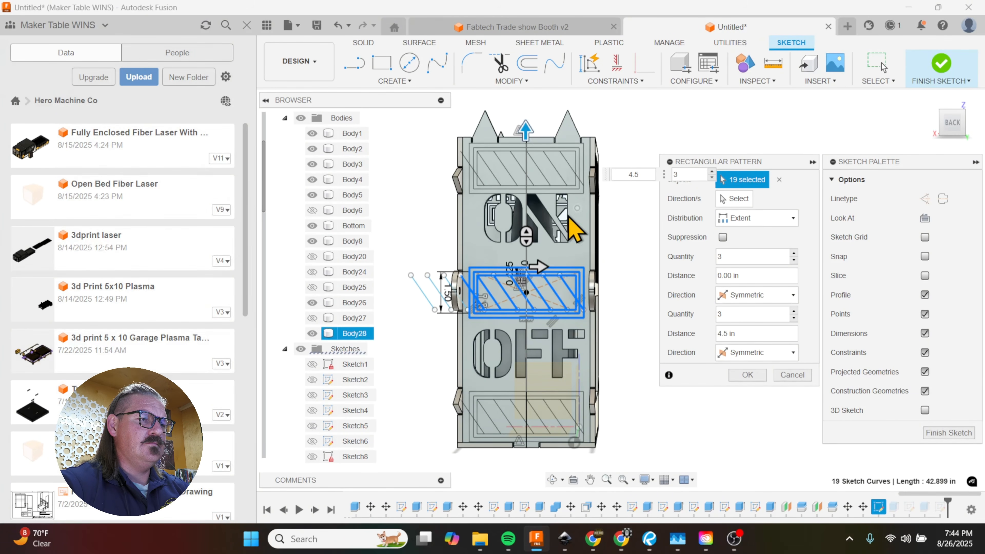
Step: Check the copies' clearance above ON and below OFF, set the vertical distance to 4.3 in and create the pattern
shift+middle_drag(547, 271, 535, 210)
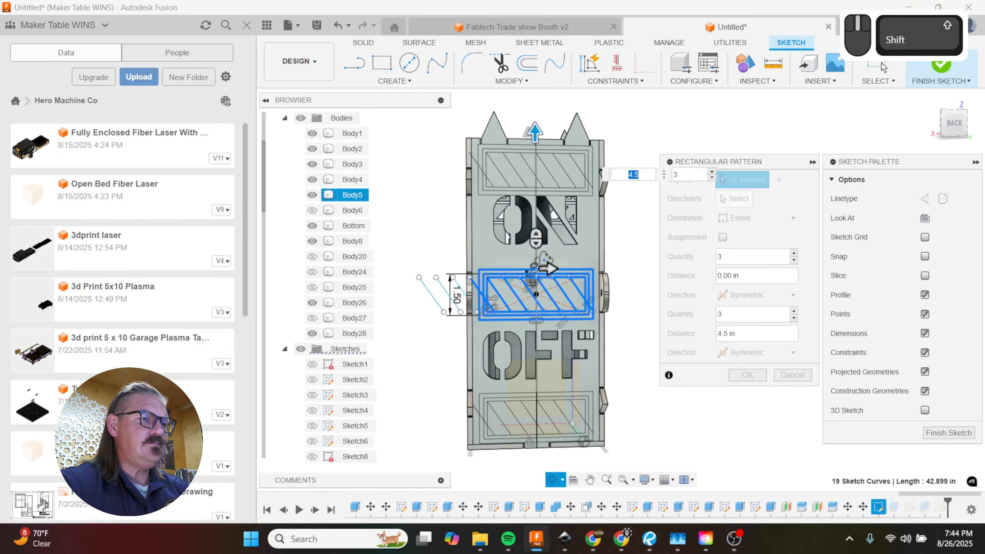
scroll(531, 206, up, 5)
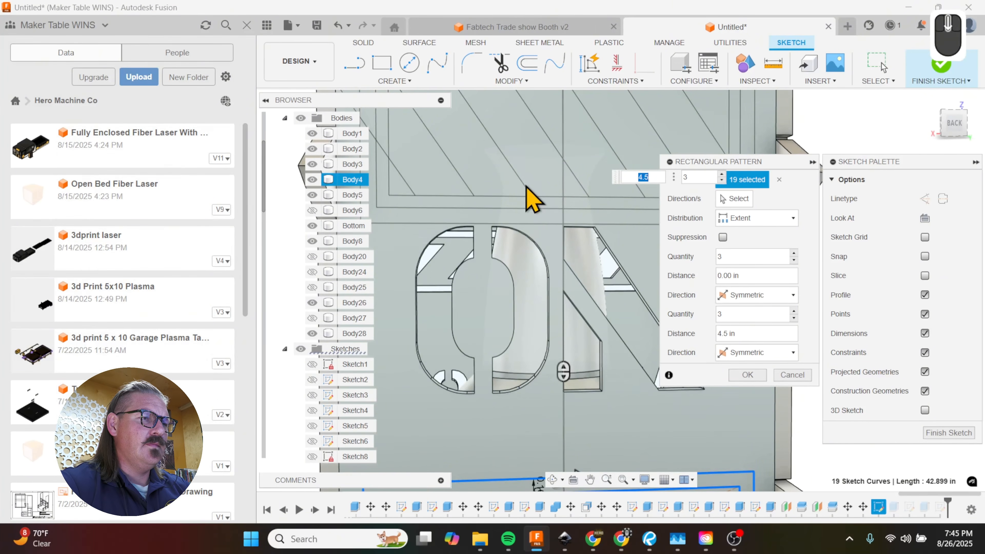
scroll(504, 192, down, 6)
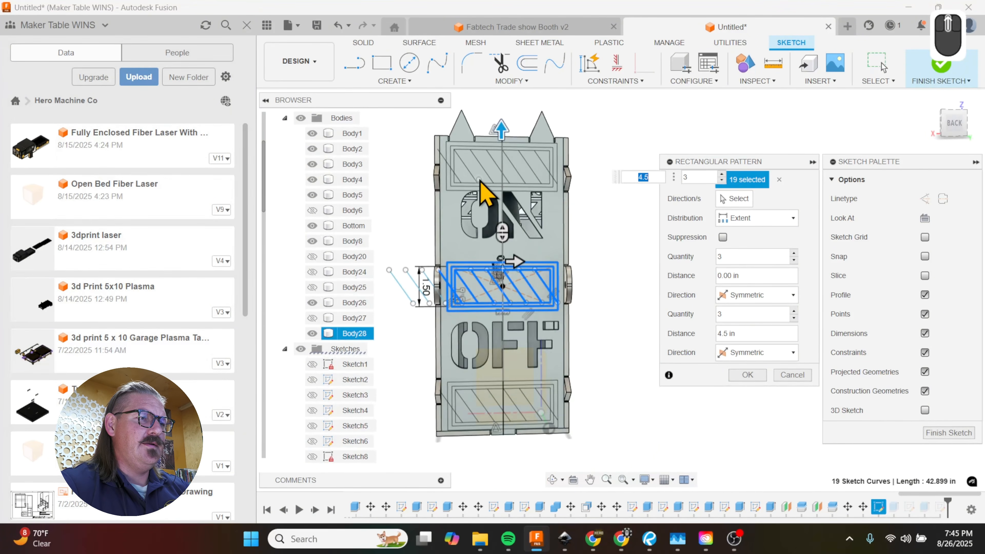
scroll(507, 413, up, 4)
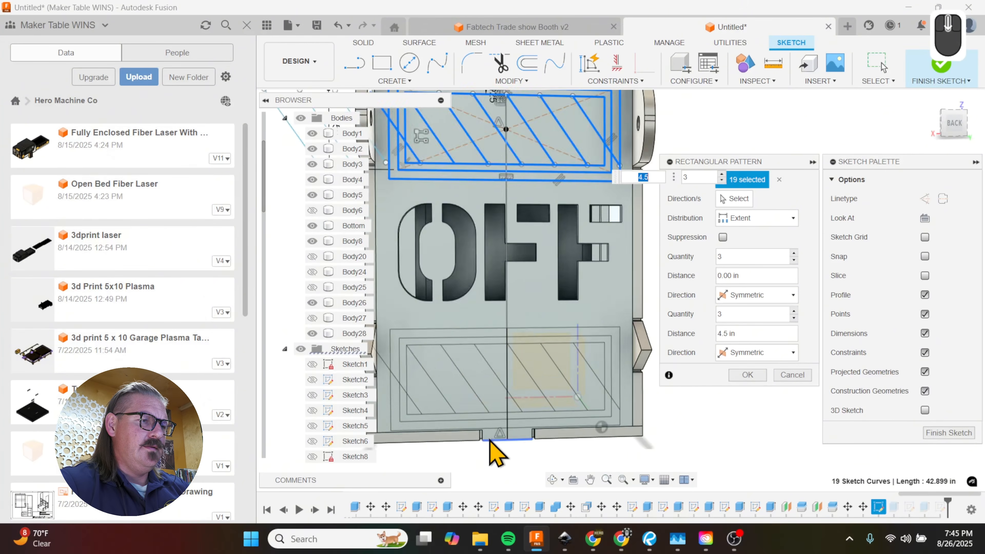
scroll(486, 445, down, 3)
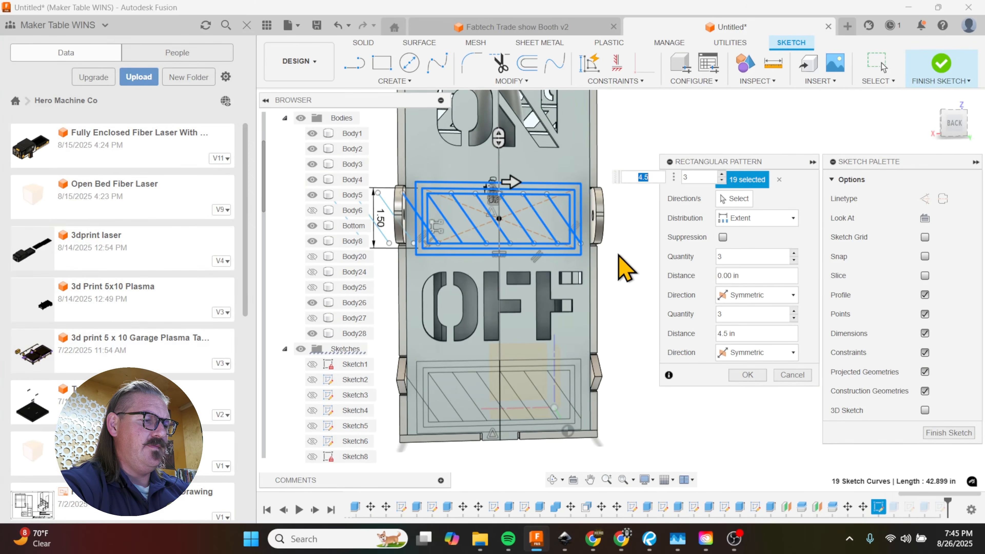
text(4.3)
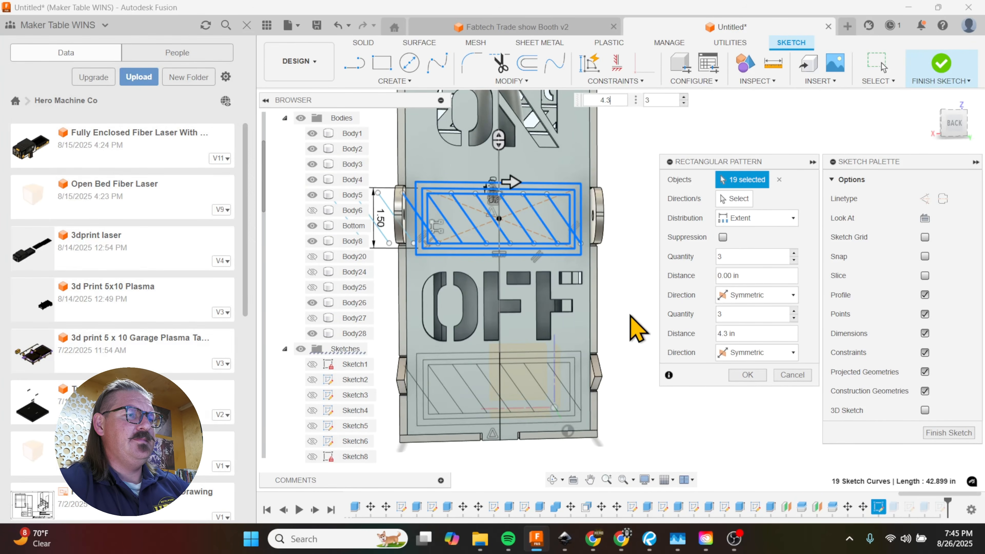
scroll(544, 412, down, 2)
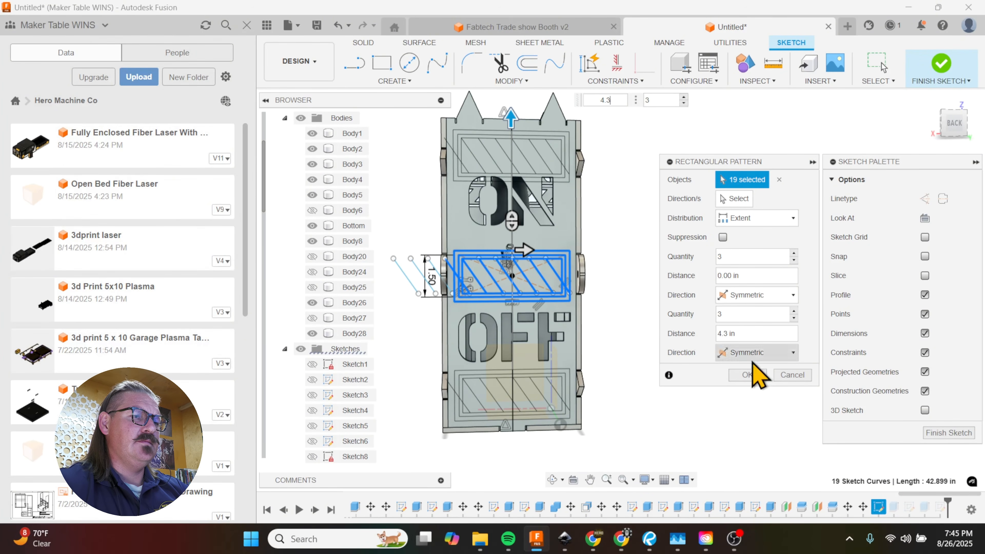
click(754, 377)
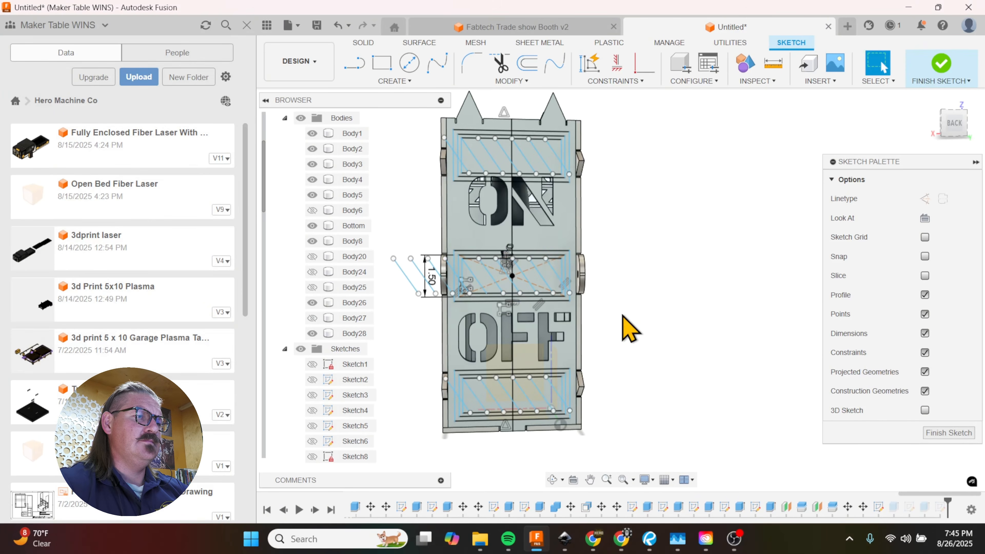
key(m)
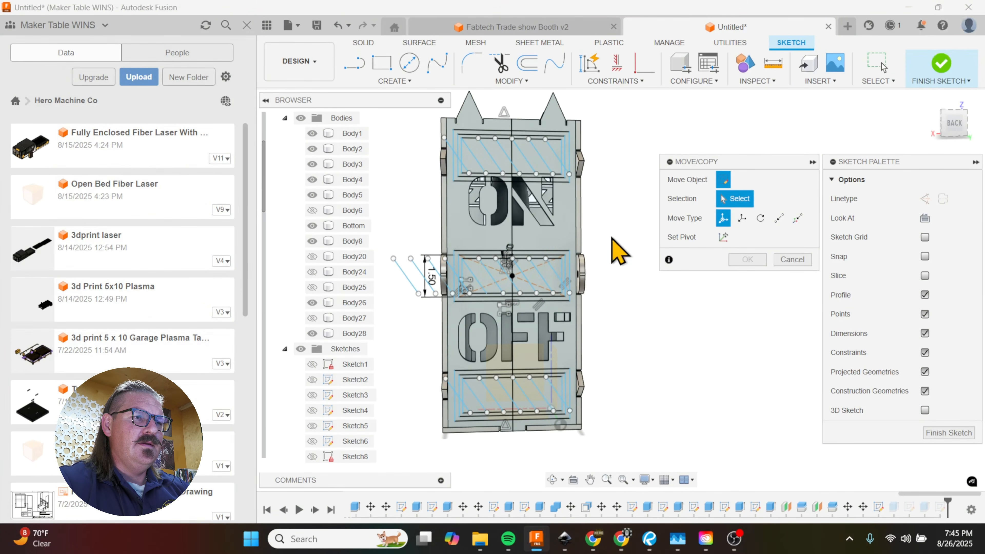
click(950, 433)
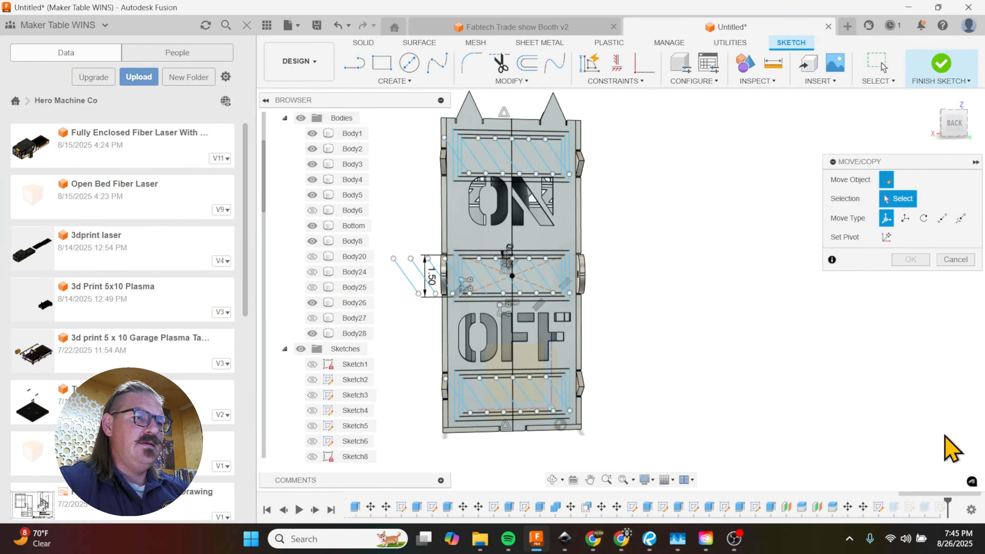
key(m)
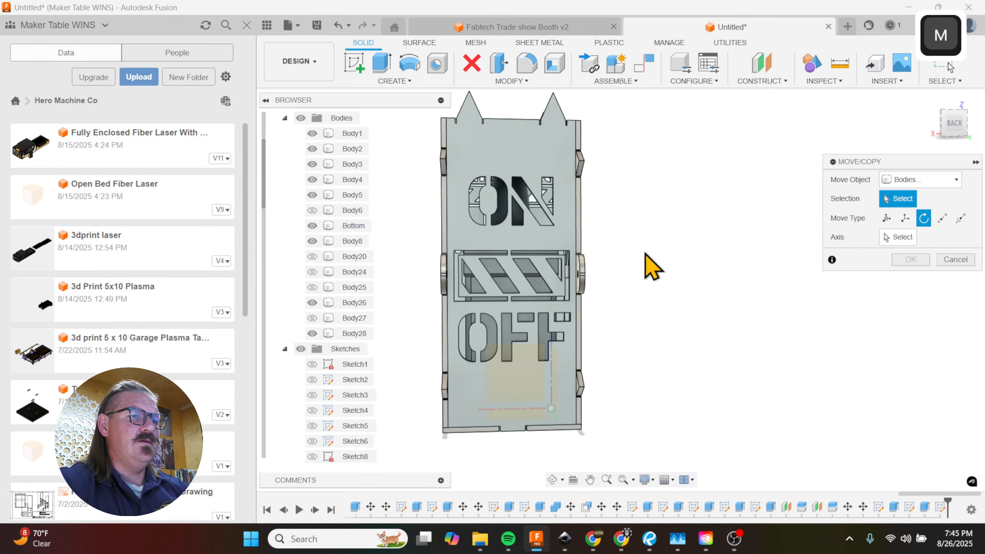
click(941, 183)
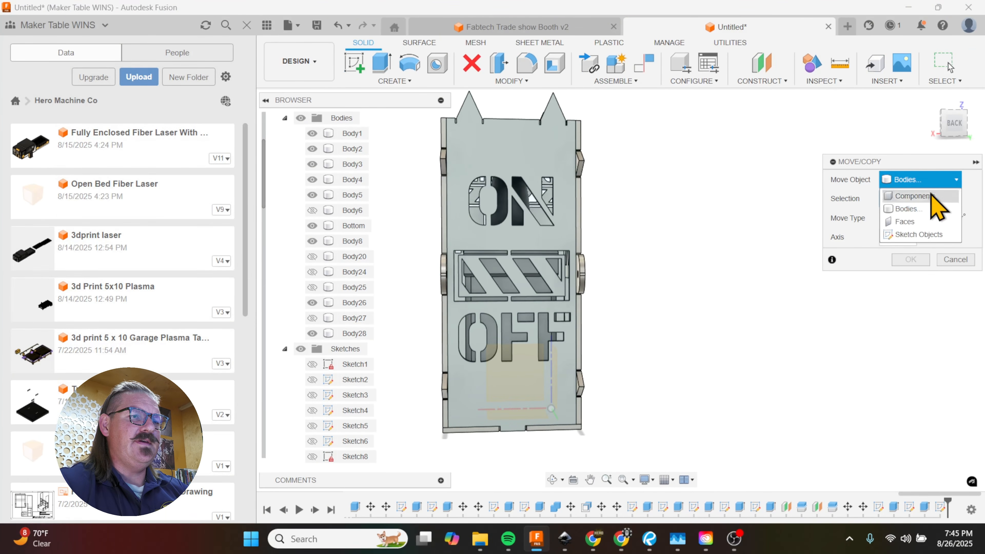
click(914, 225)
shift+middle_drag(615, 262, 633, 223)
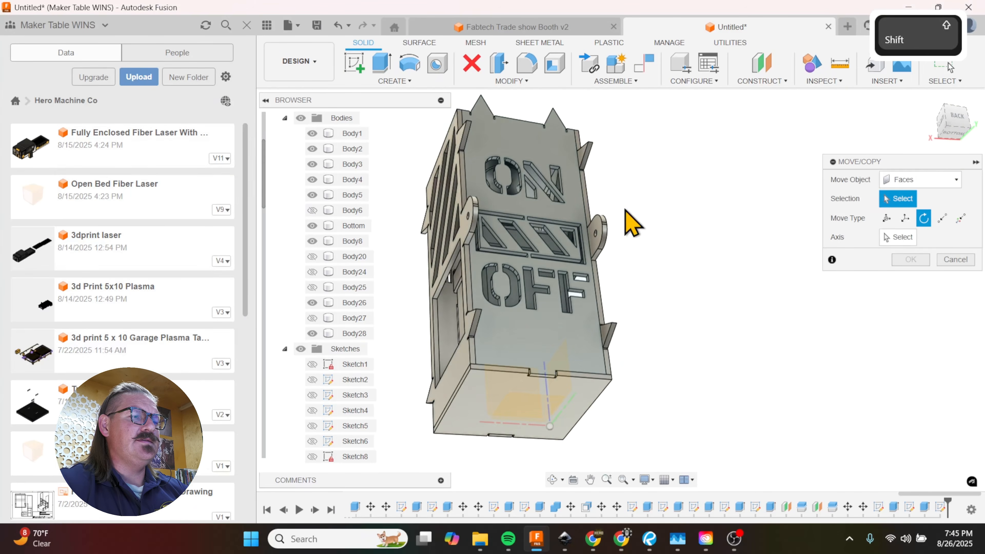
scroll(340, 419, down, 10)
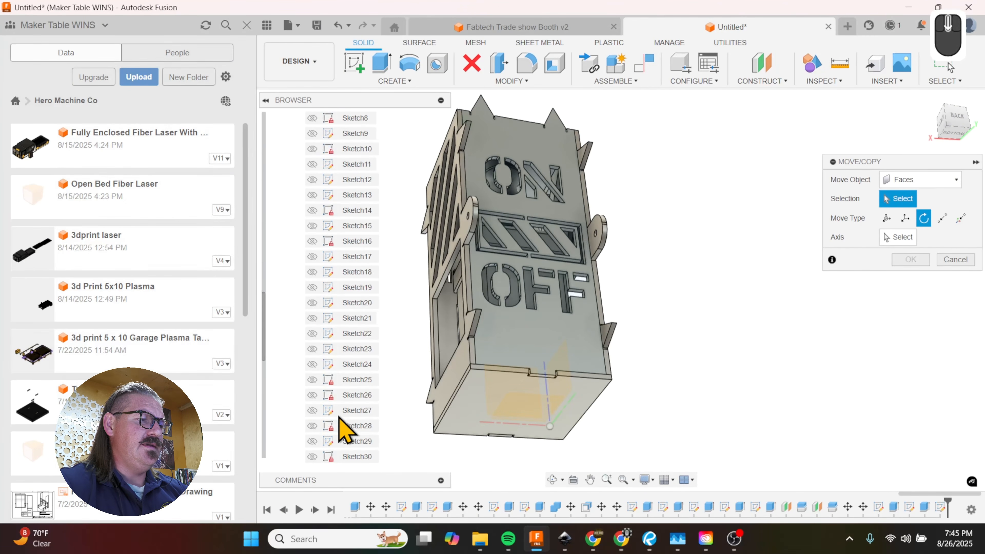
scroll(331, 427, down, 3)
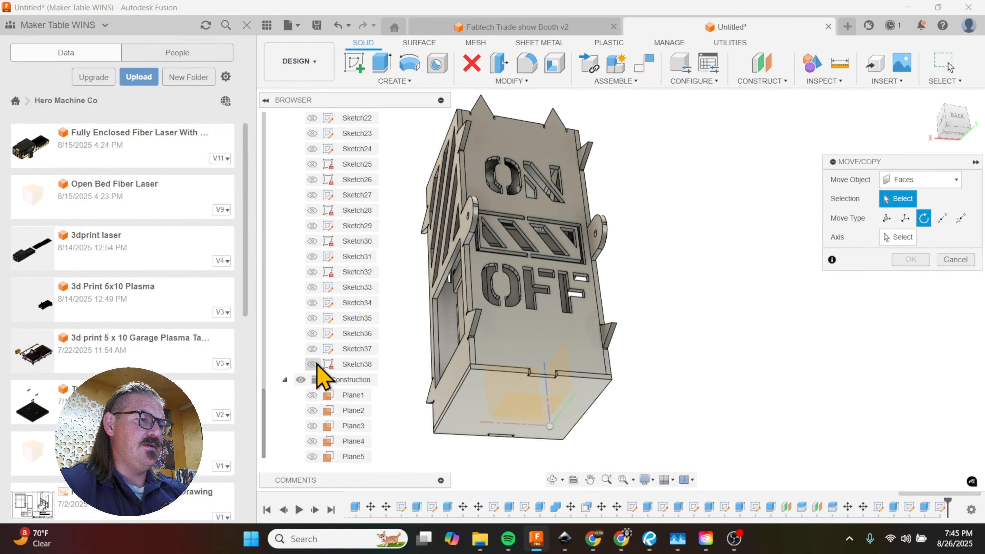
click(315, 365)
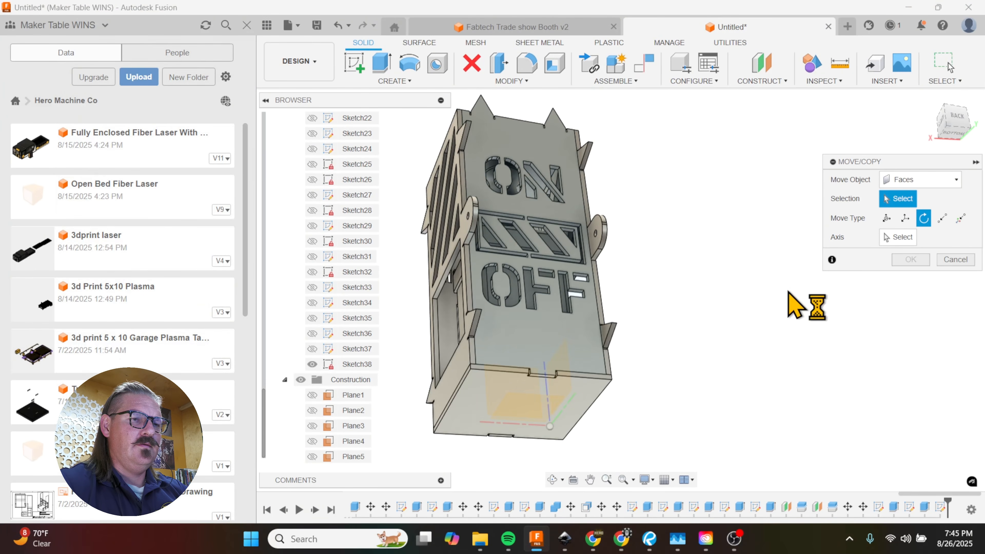
click(956, 259)
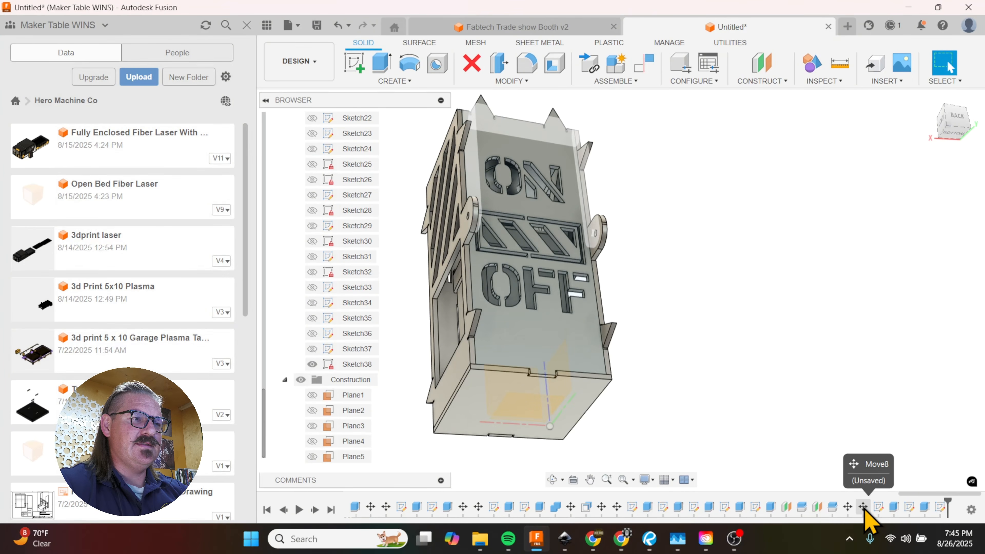
Step: Edit the earlier move of the ON cutout's faces, setting its Z distance to -1.30 in
double_click(848, 510)
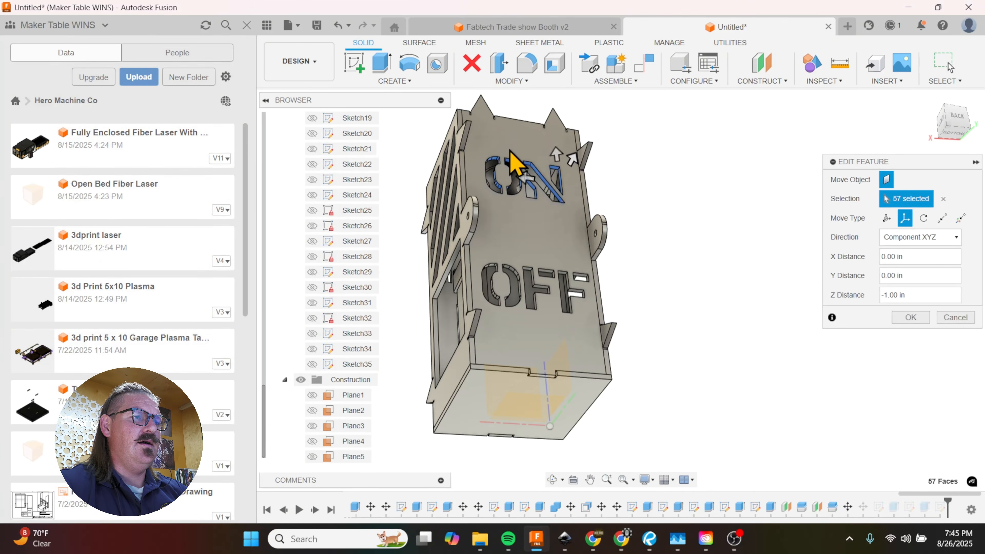
scroll(560, 176, up, 5)
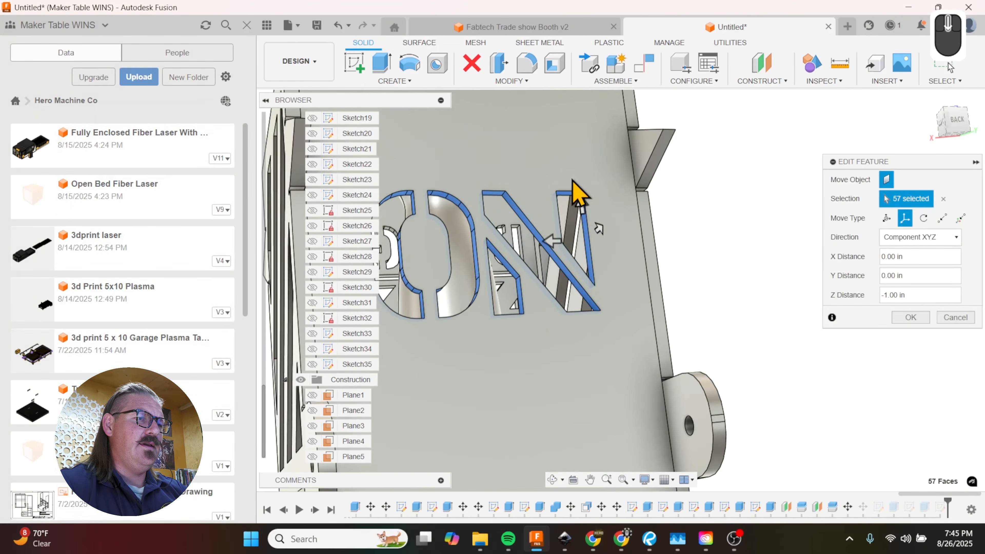
drag(580, 199, 584, 220)
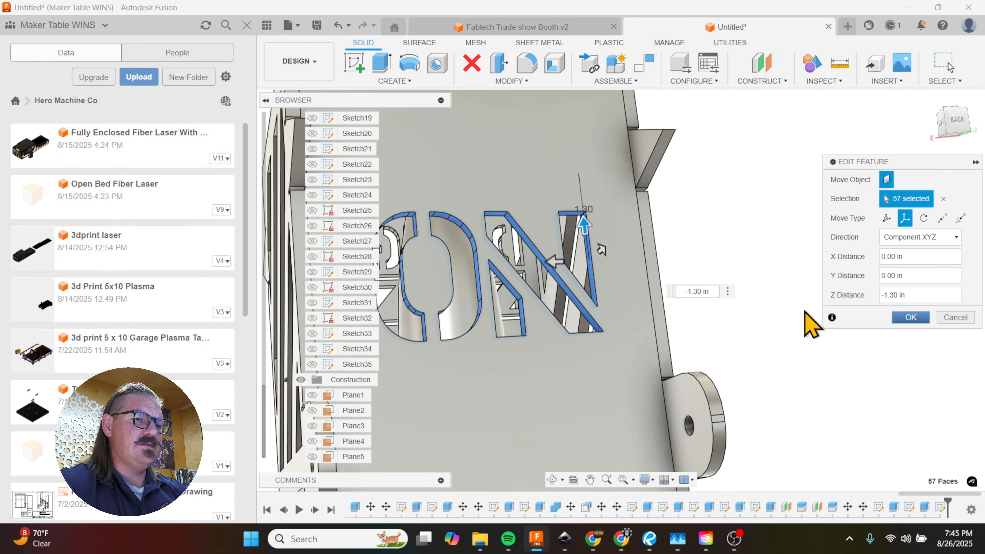
click(911, 317)
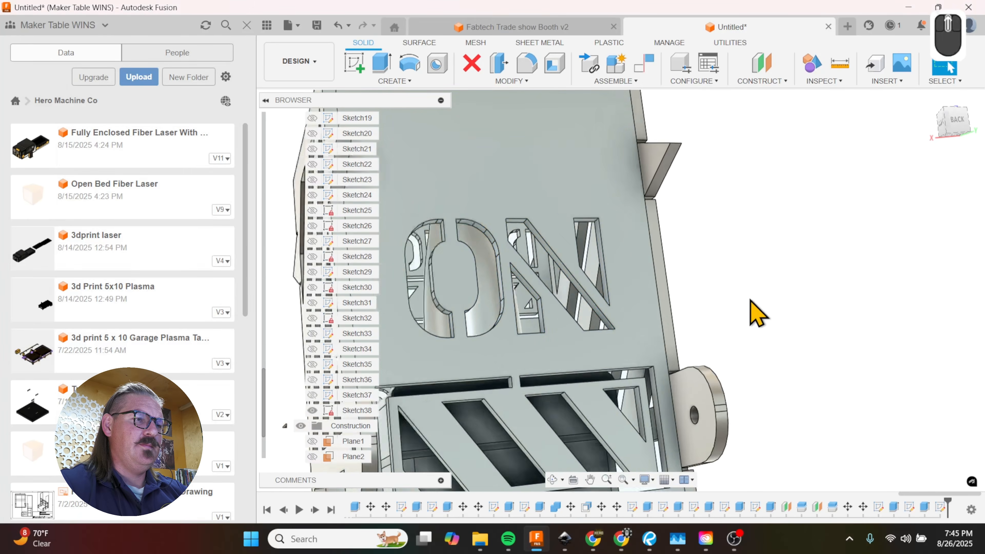
Step: Toggle the visibility of Sketch38 to try to display its geometry on the back panel
scroll(679, 299, down, 3)
click(316, 411)
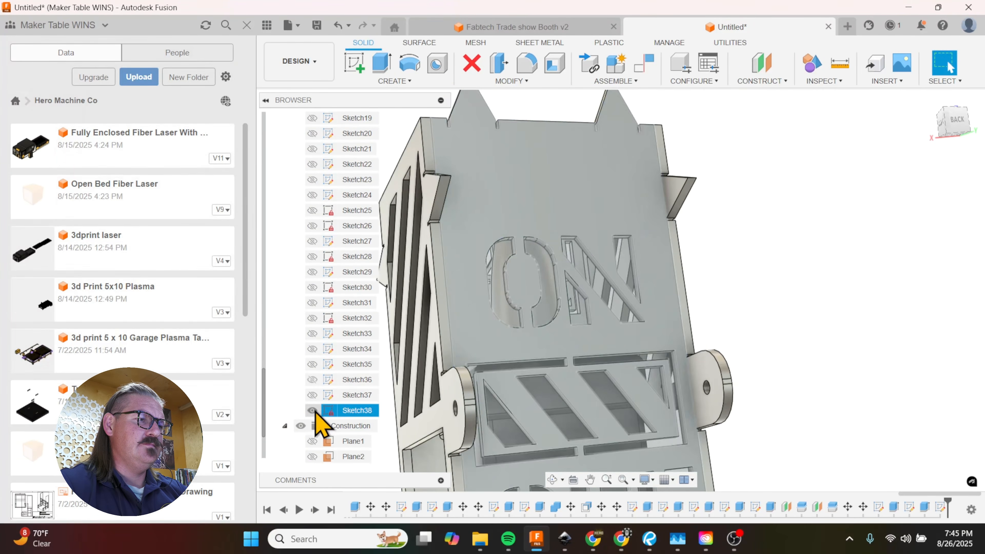
click(313, 394)
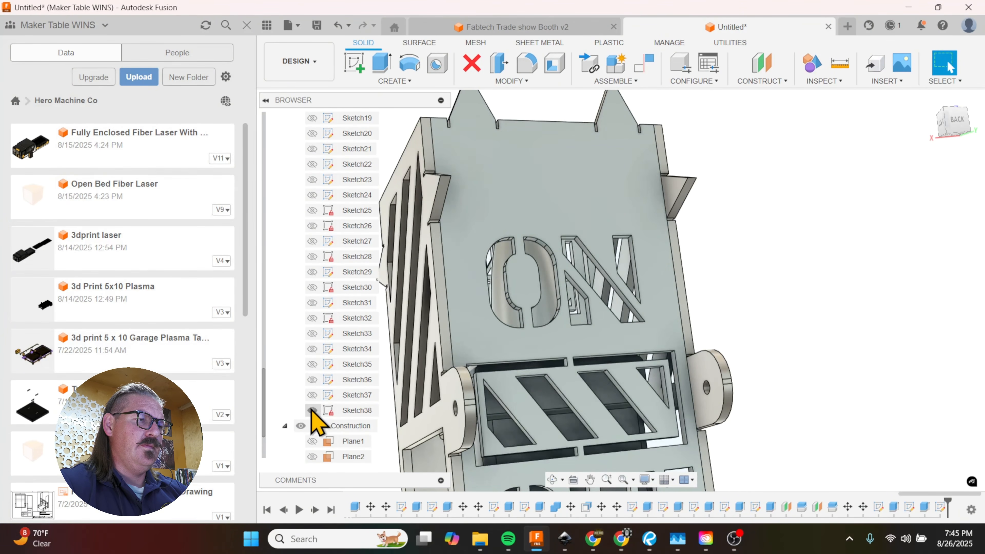
click(312, 410)
scroll(715, 194, down, 4)
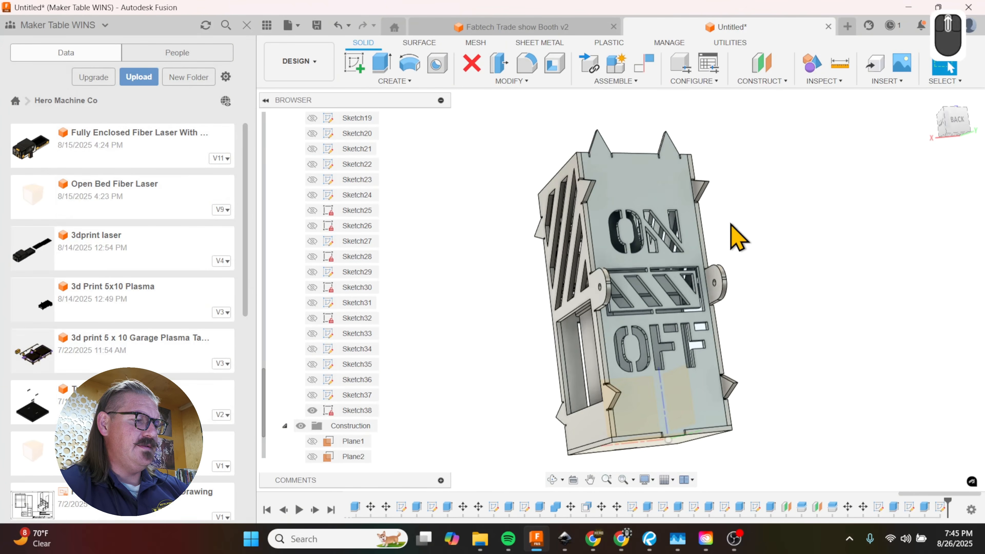
Step: Undo the ON cutout move and the sketch exit, returning to editing the patterned stripe sketch
key(ctrl+z)
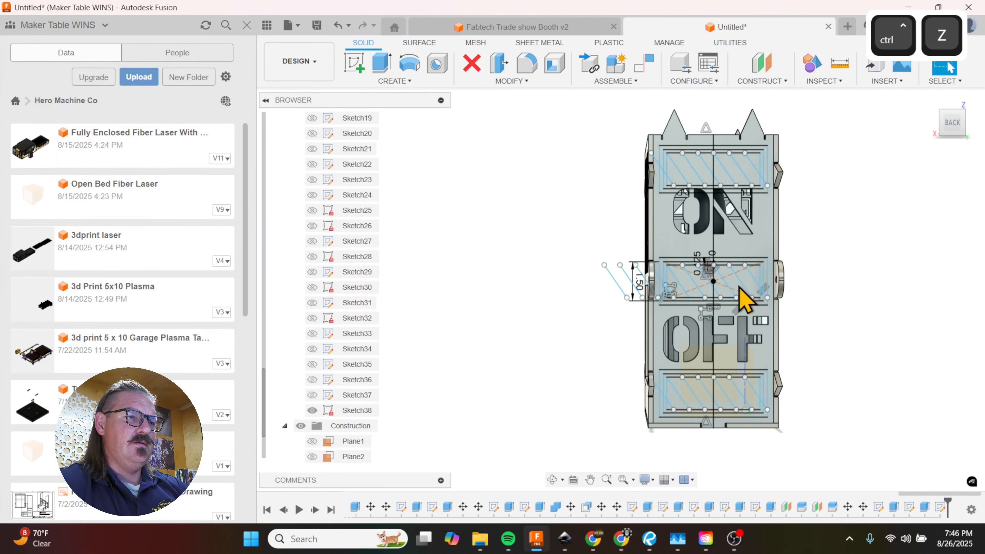
scroll(518, 334, down, 3)
scroll(690, 215, up, 3)
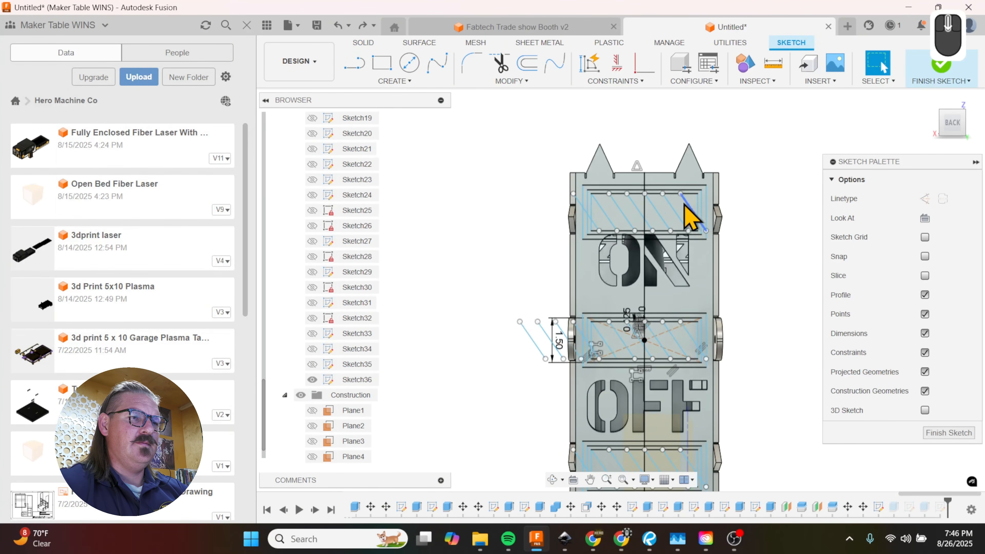
scroll(685, 206, down, 2)
scroll(652, 193, up, 3)
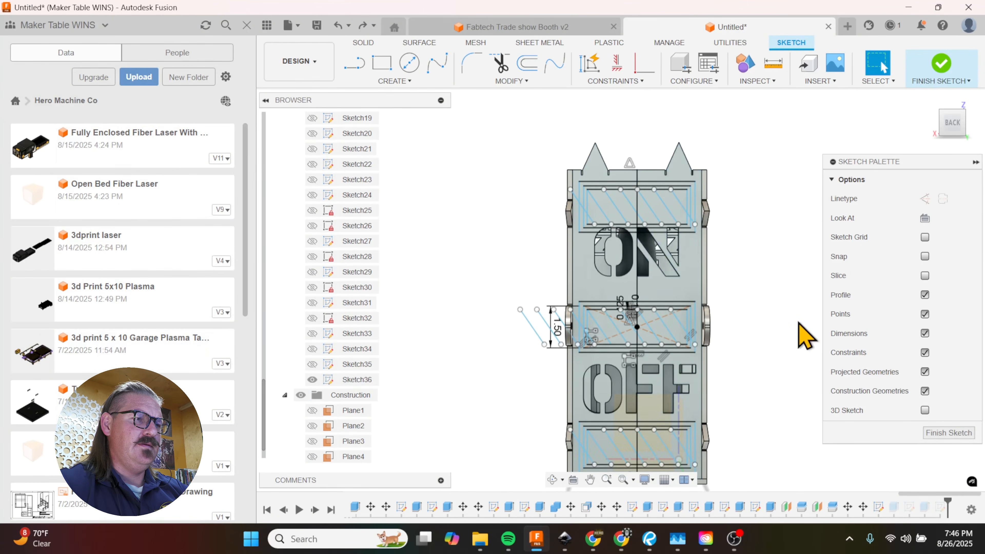
scroll(697, 254, up, 3)
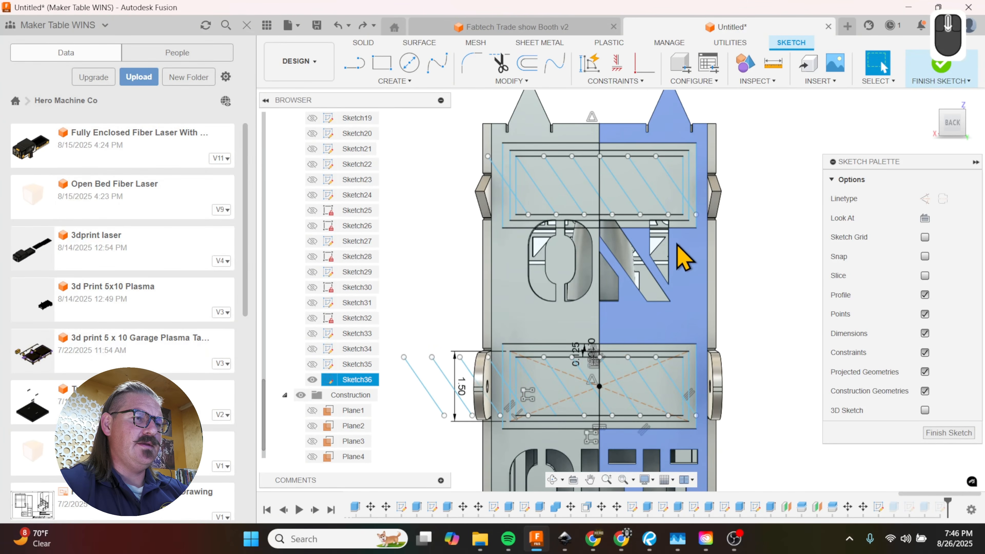
scroll(683, 206, down, 3)
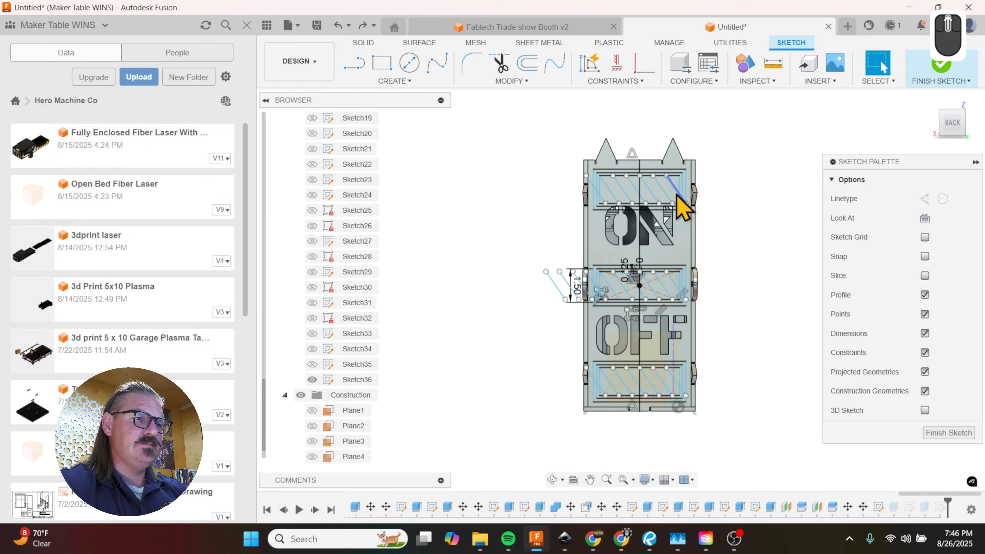
Step: Start an extrusion from the stripe sketch and select both halves of the outer rectangular frame below OFF
shift+middle_drag(663, 374, 671, 454)
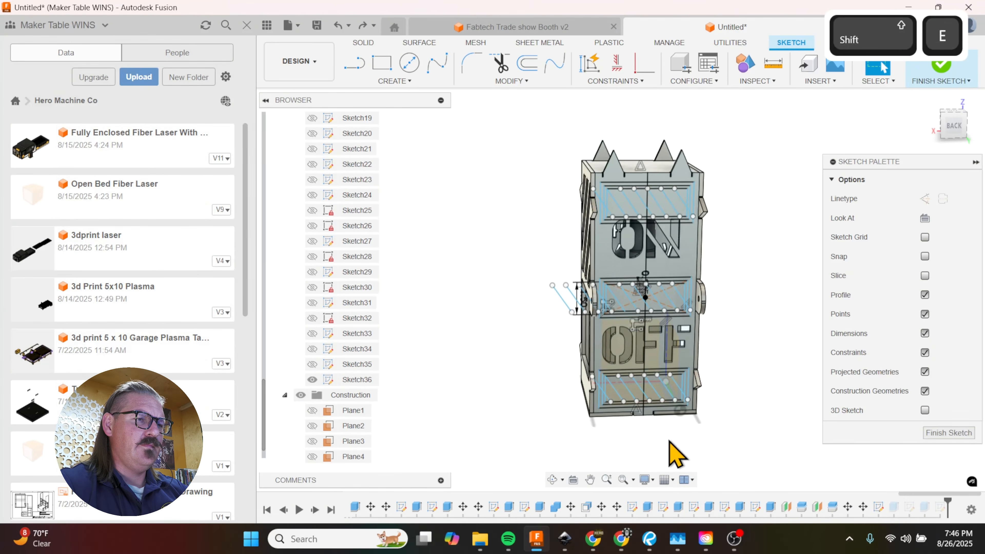
key(e)
scroll(677, 418, up, 3)
scroll(675, 406, up, 5)
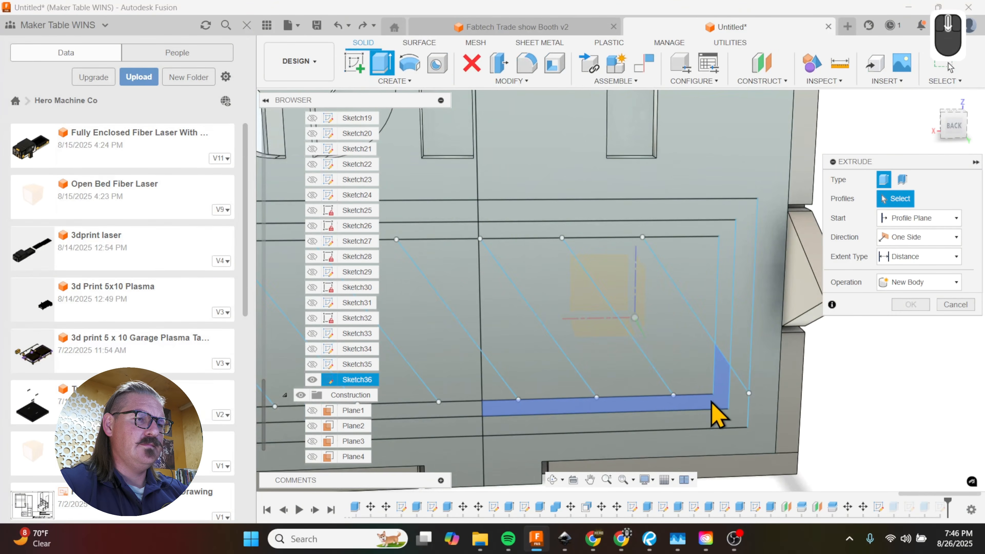
scroll(718, 413, down, 5)
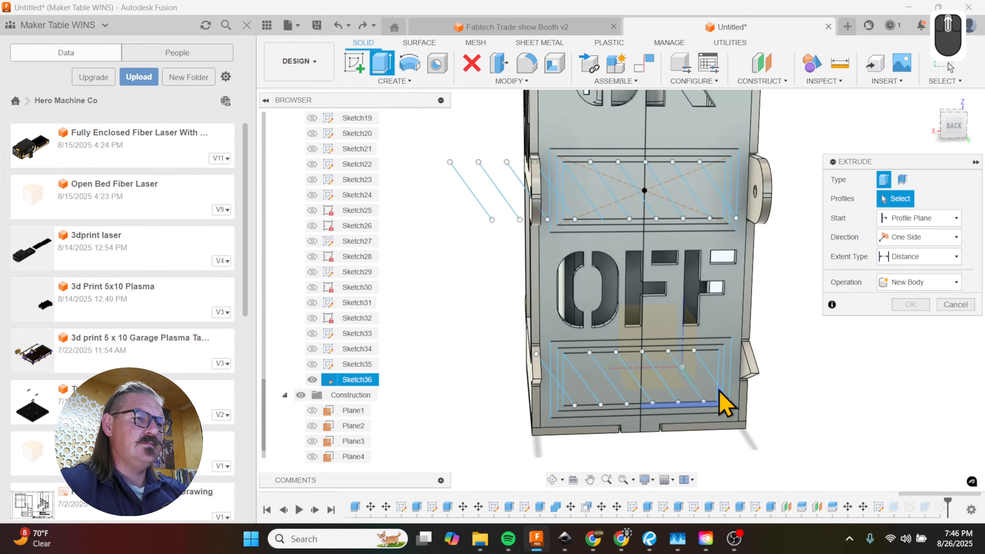
scroll(724, 404, down, 3)
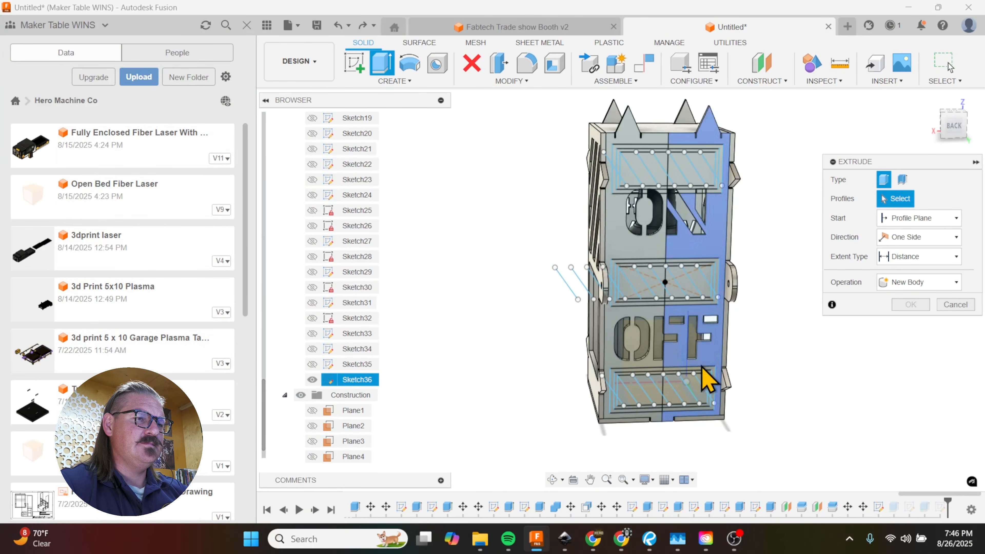
scroll(704, 407, up, 5)
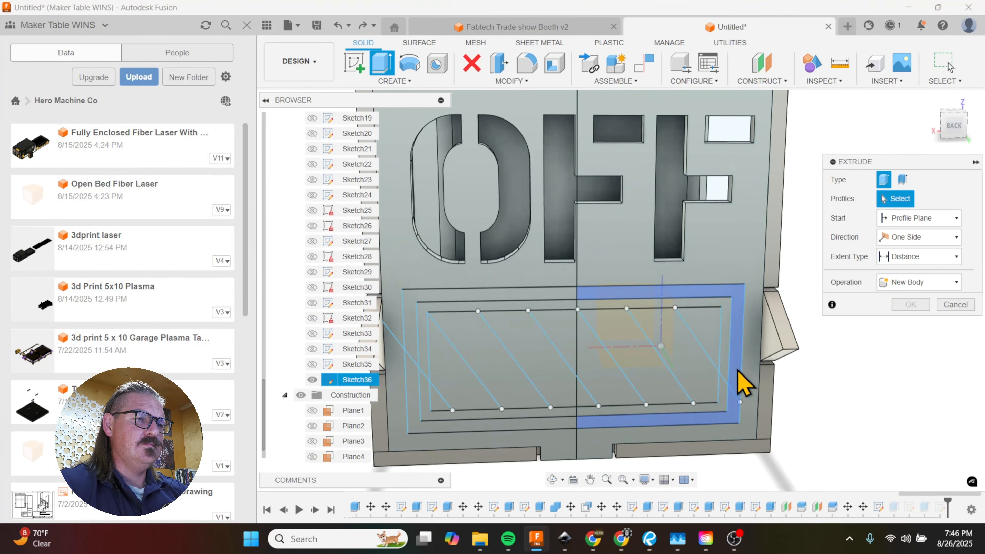
click(743, 384)
click(558, 318)
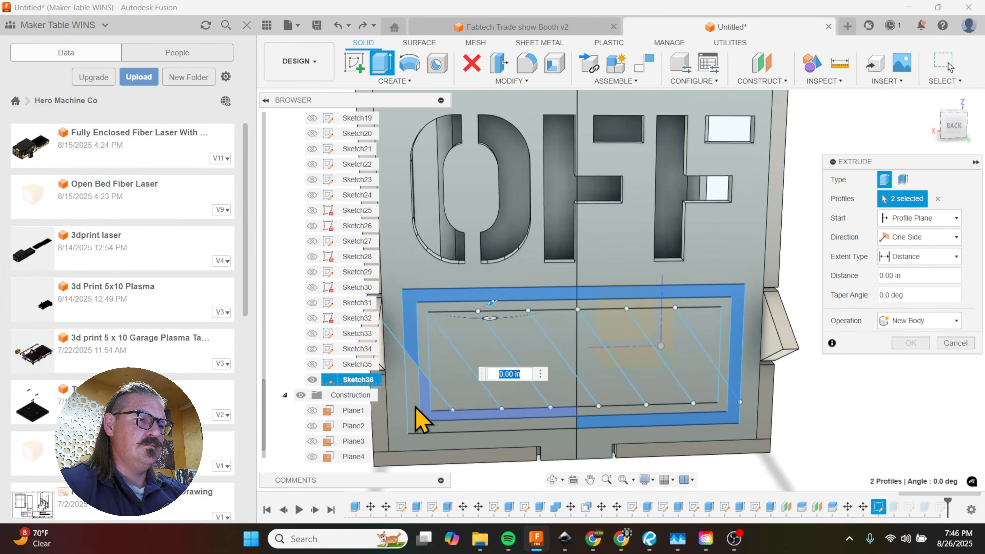
Step: Add the alternating diagonal stripes inside the frame below OFF to the extrusion's profiles
click(442, 402)
click(511, 381)
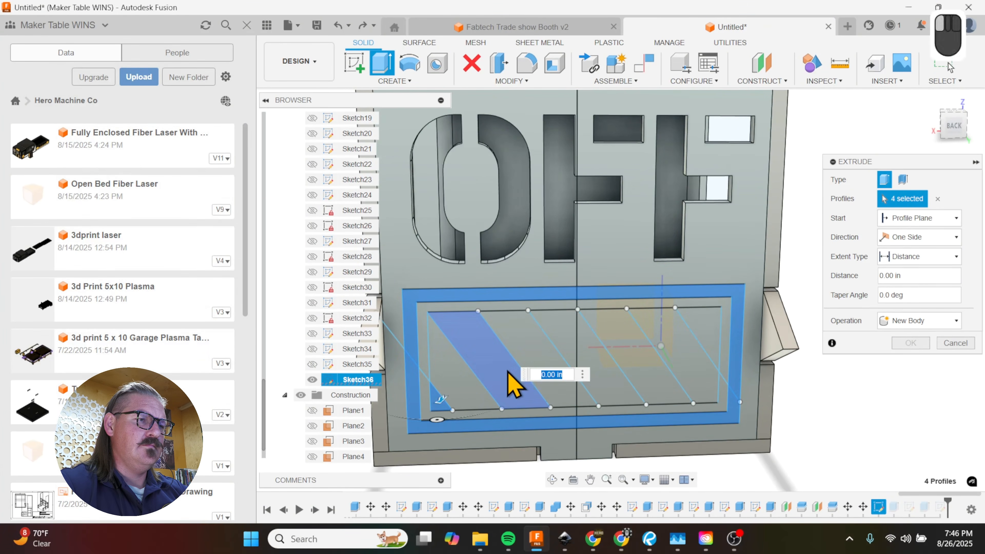
click(572, 345)
click(586, 364)
click(683, 357)
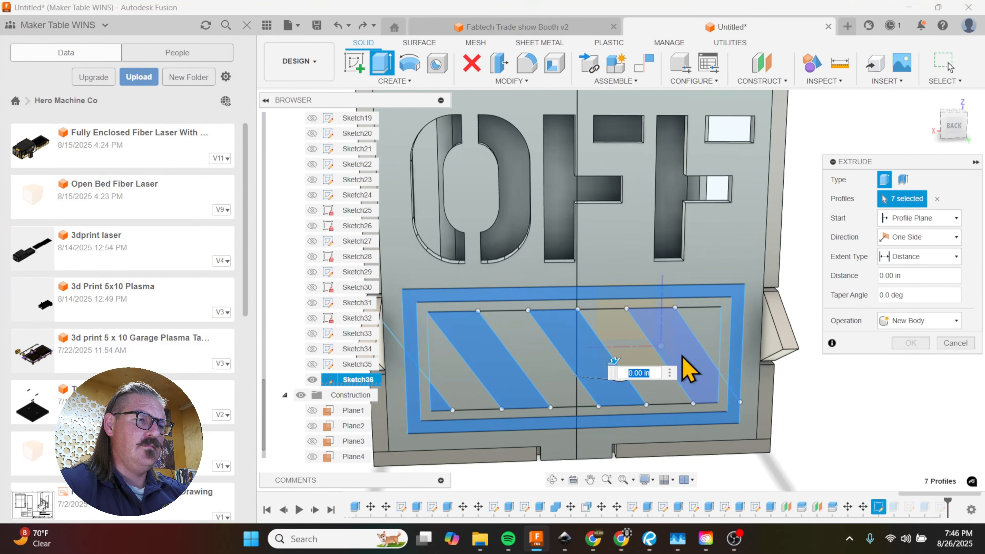
click(681, 354)
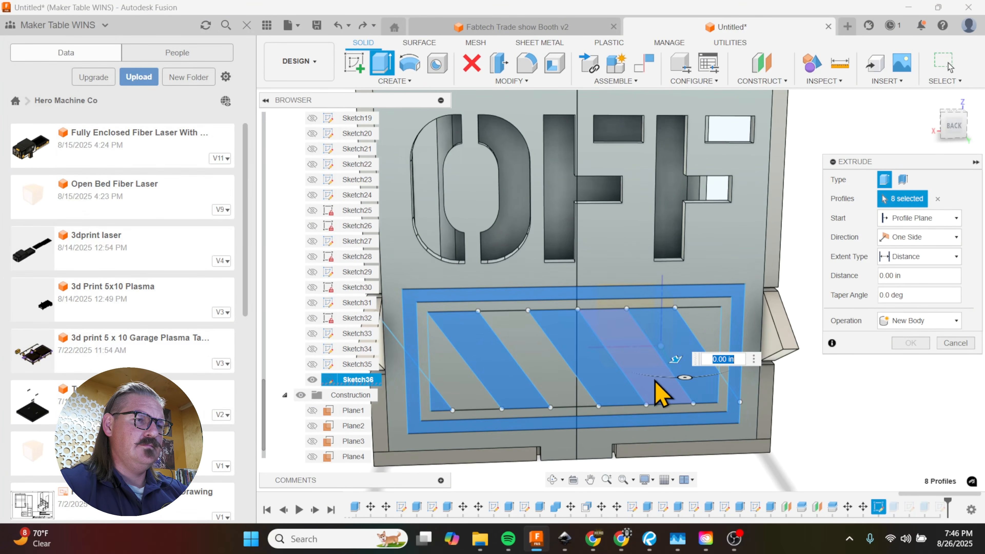
Step: Add the alternating diagonal stripes in the middle rectangle between ON and OFF to the extrusion's profiles
scroll(660, 398, down, 5)
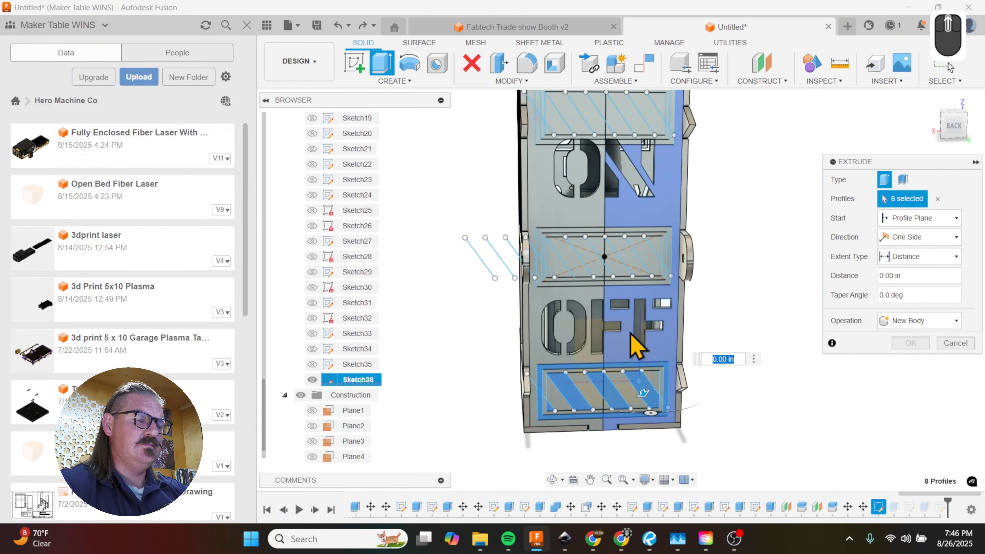
mouse_move(640, 348)
shift+middle_down()
mouse_move(651, 365)
mouse_move(638, 341)
shift+middle_up()
scroll(618, 241, up, 3)
scroll(617, 241, up, 1)
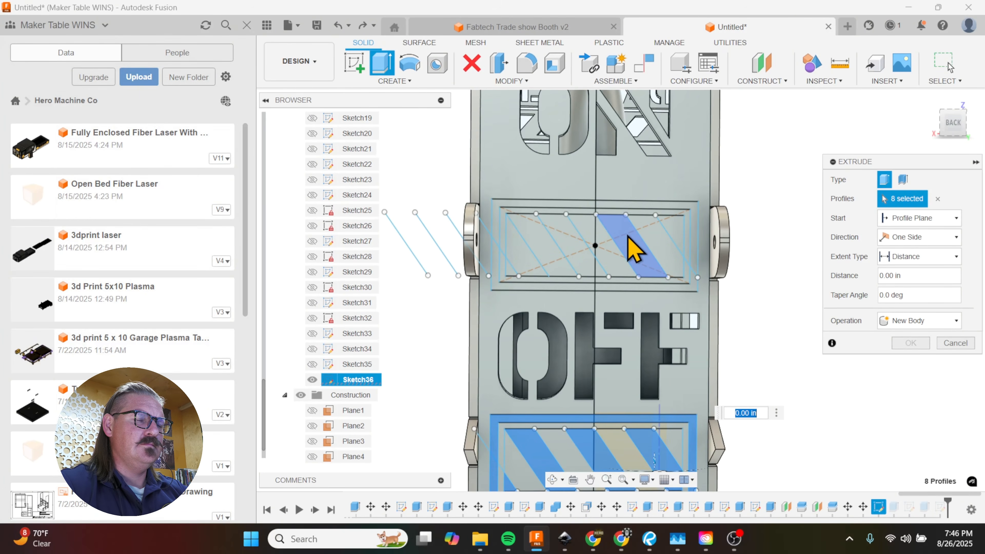
click(659, 249)
click(605, 259)
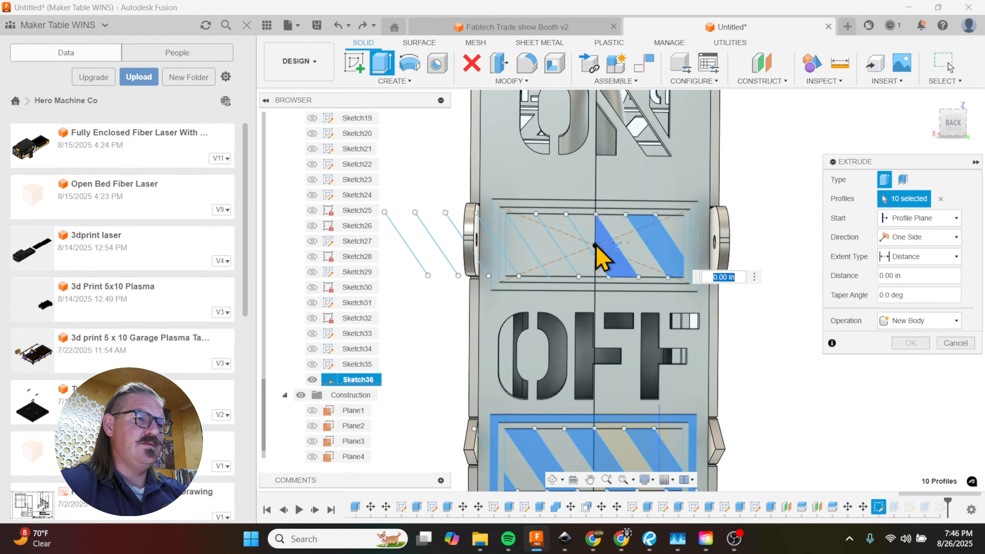
click(556, 269)
click(519, 280)
click(513, 281)
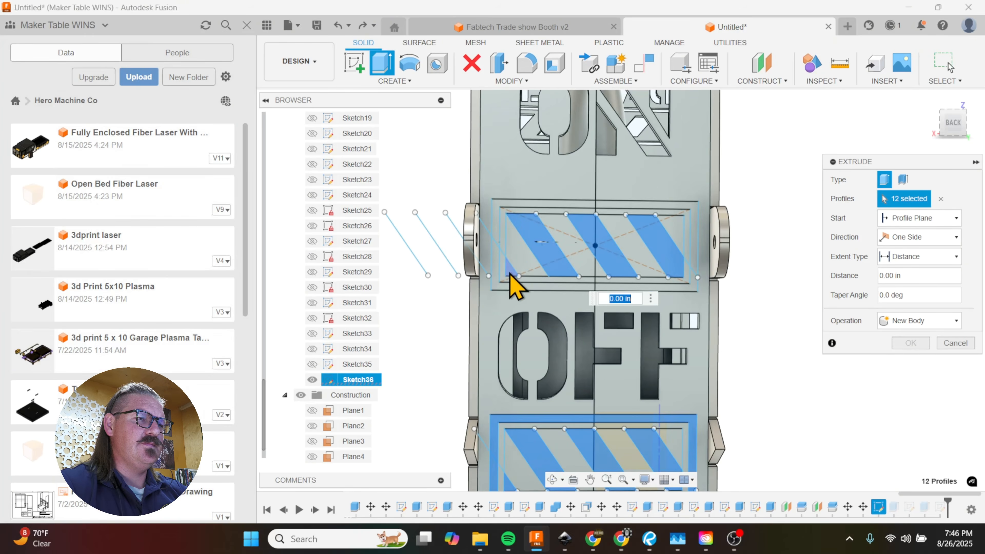
Step: Add the alternating diagonal stripes in the rectangle above ON to the extrusion's profiles
scroll(512, 282, down, 2)
scroll(523, 149, up, 2)
click(528, 154)
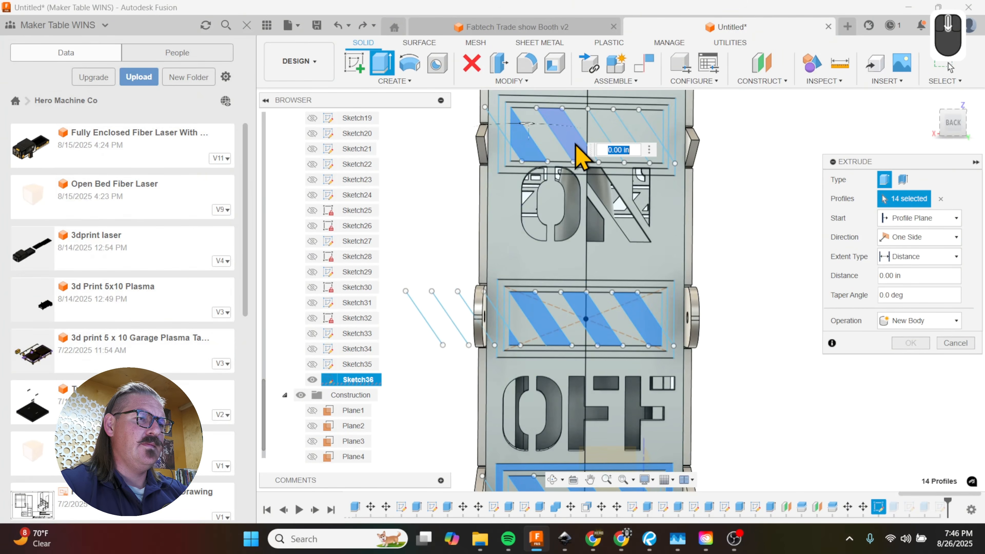
click(583, 154)
click(622, 147)
click(654, 128)
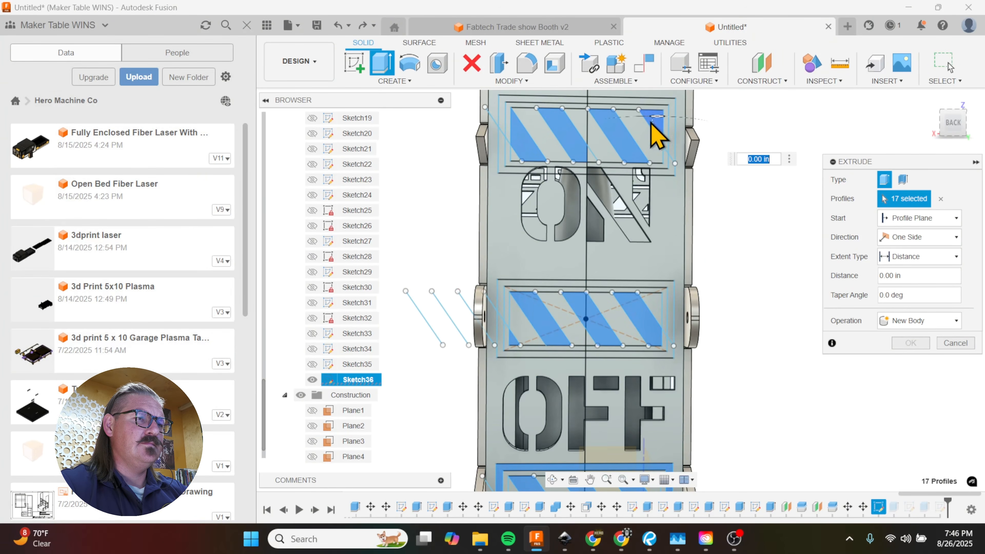
Step: Add the outer rectangular frame around the stripes above ON to the extrusion's profiles
click(671, 116)
click(574, 100)
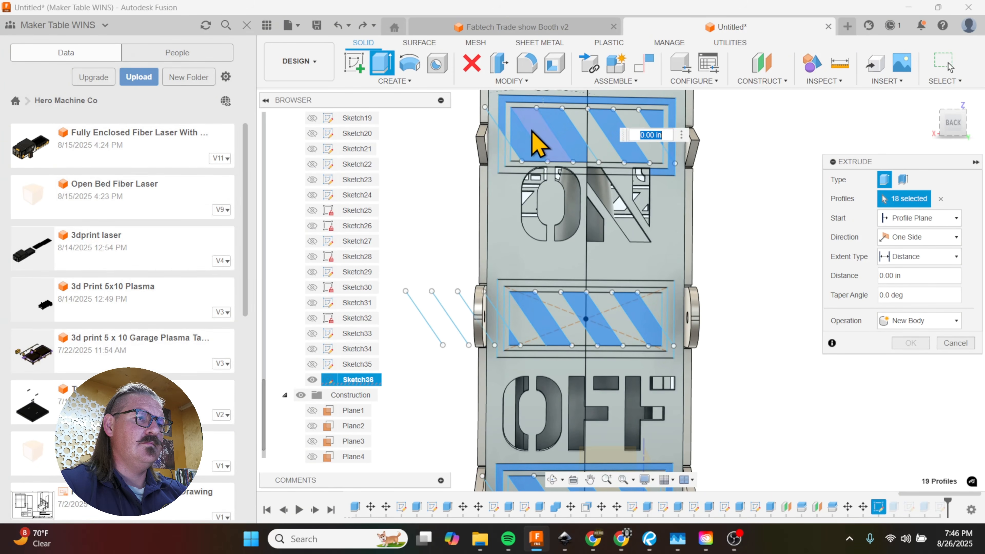
click(569, 173)
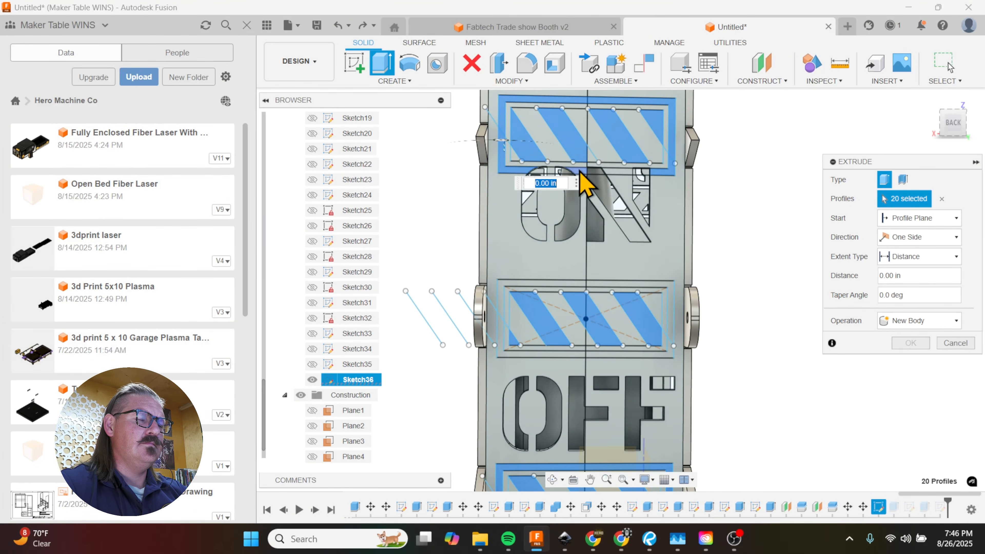
click(623, 172)
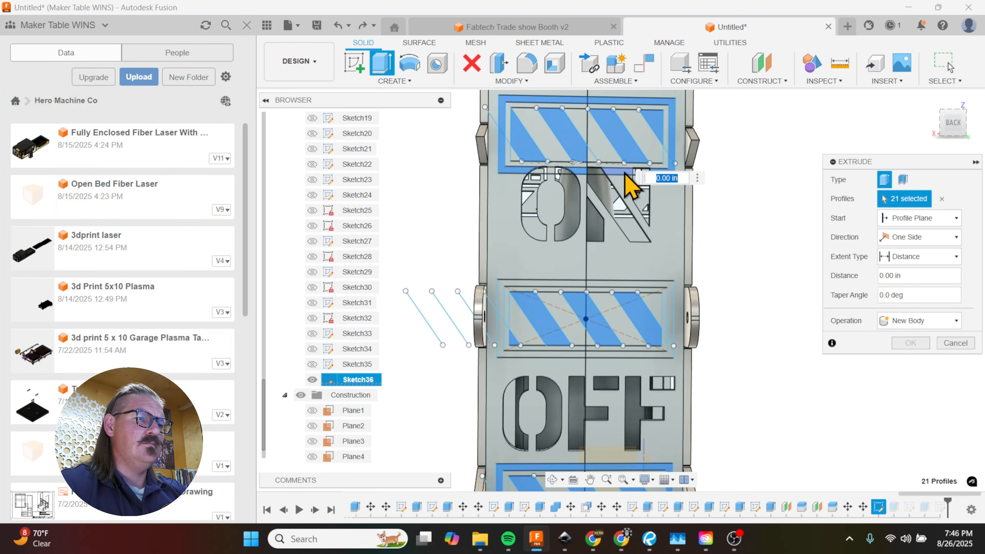
click(505, 132)
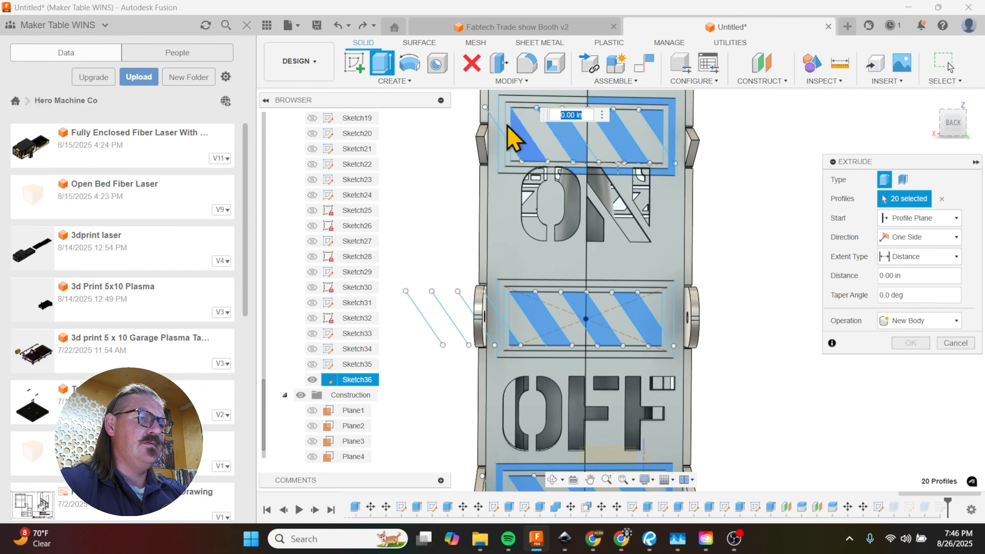
click(510, 110)
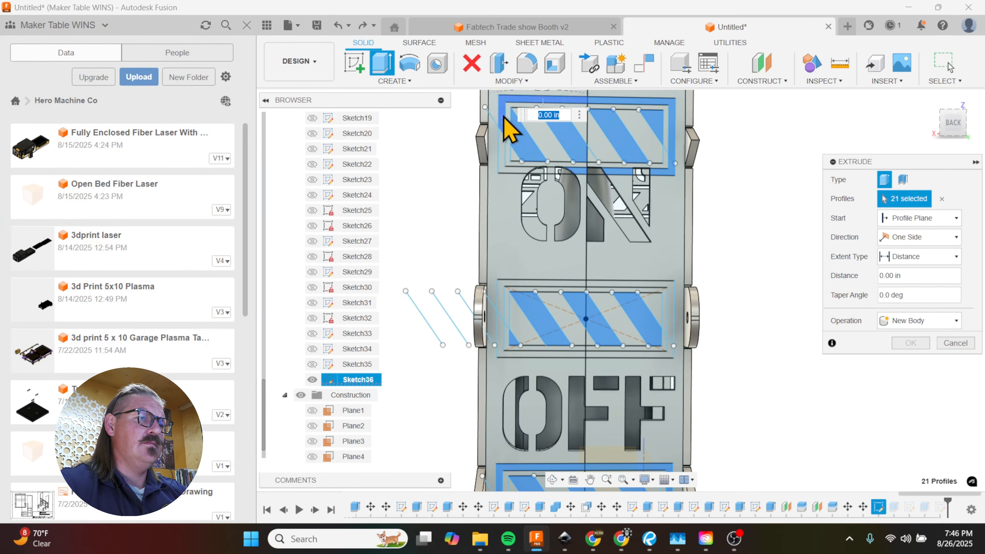
click(623, 171)
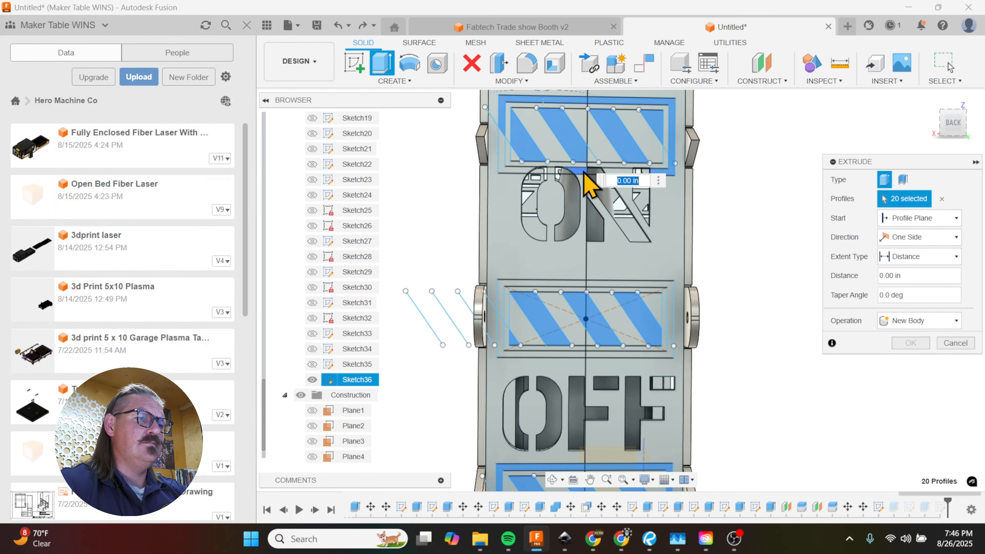
click(582, 172)
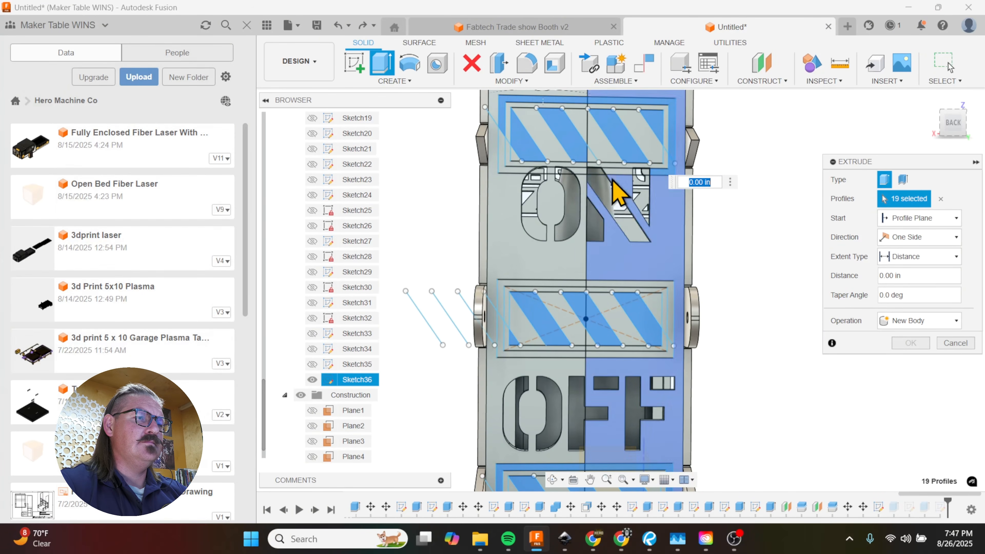
click(590, 159)
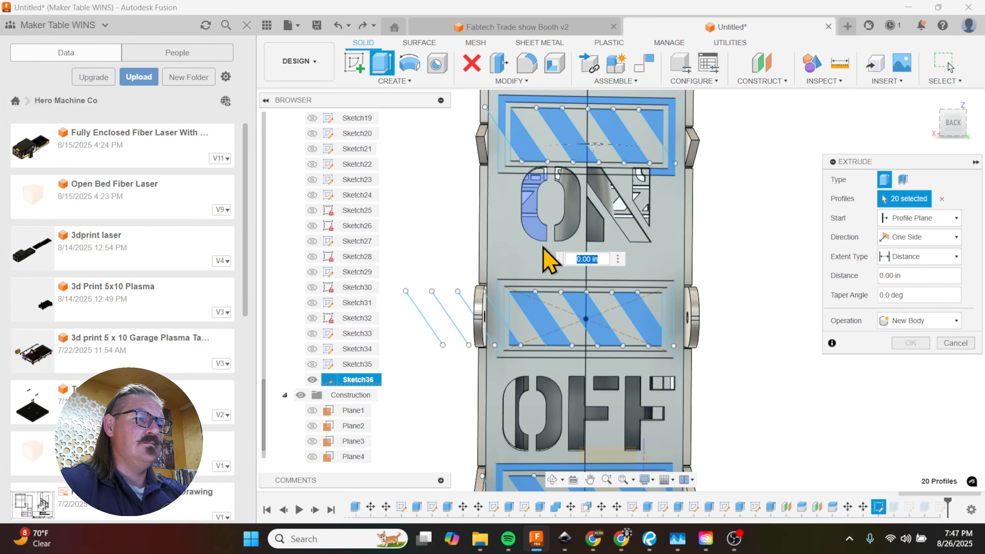
Step: Add the outer frame around the middle stripes between ON and OFF, and cut all selected profiles with a distance of -0.50 in
click(528, 297)
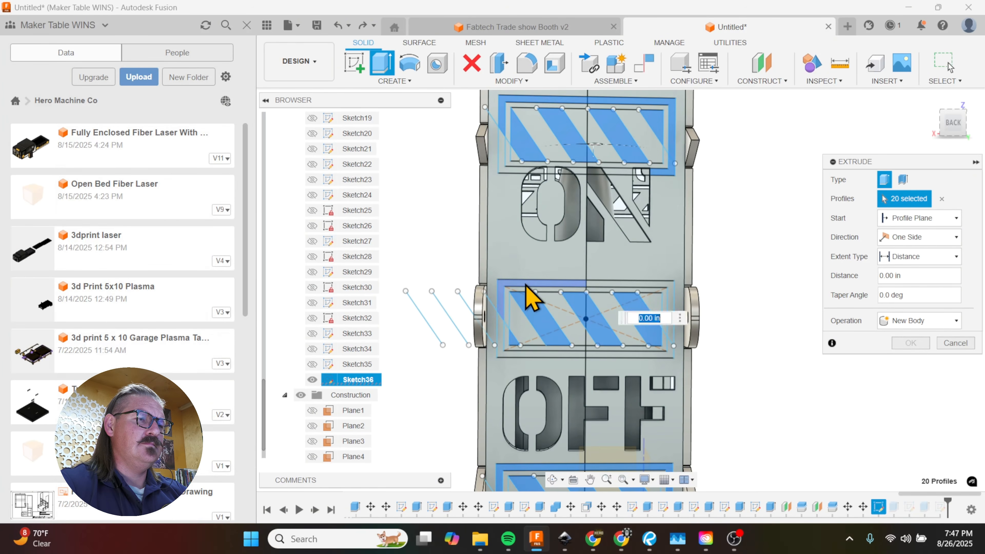
click(631, 303)
click(505, 336)
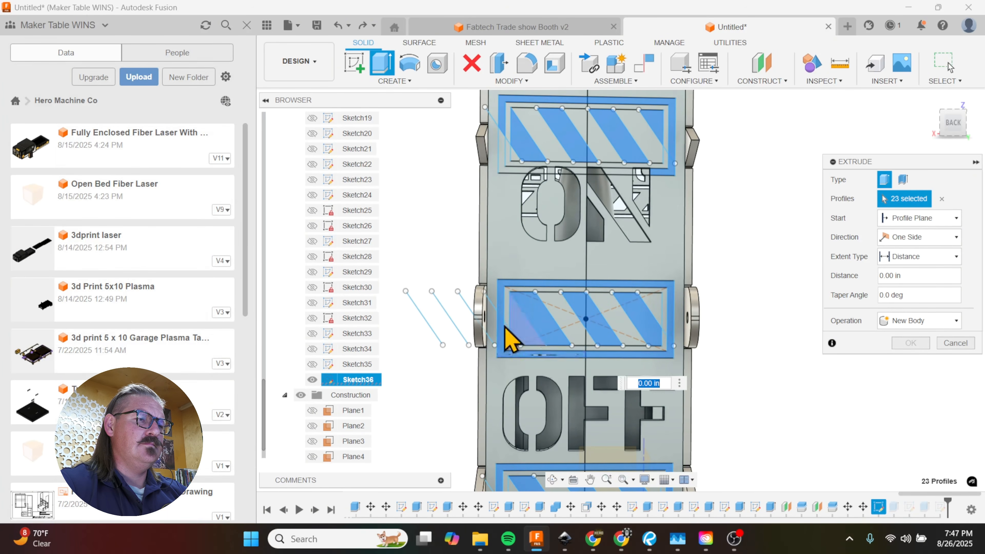
shift+middle_drag(513, 334, 541, 342)
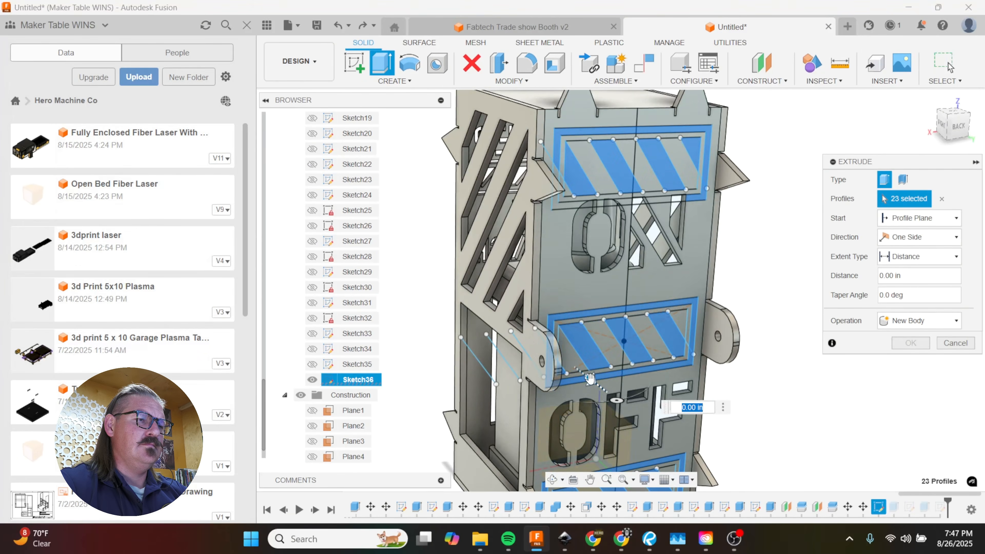
drag(591, 379, 571, 365)
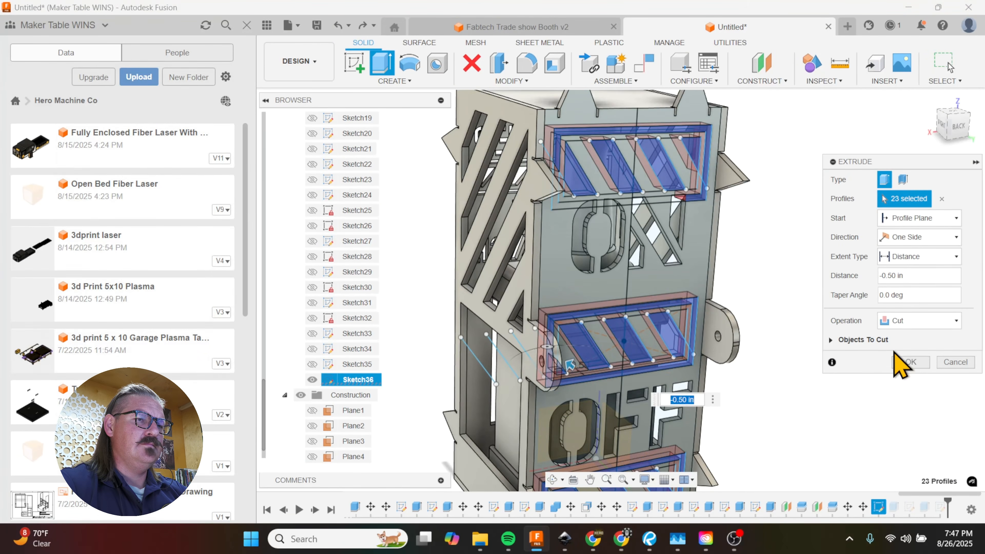
key(Return)
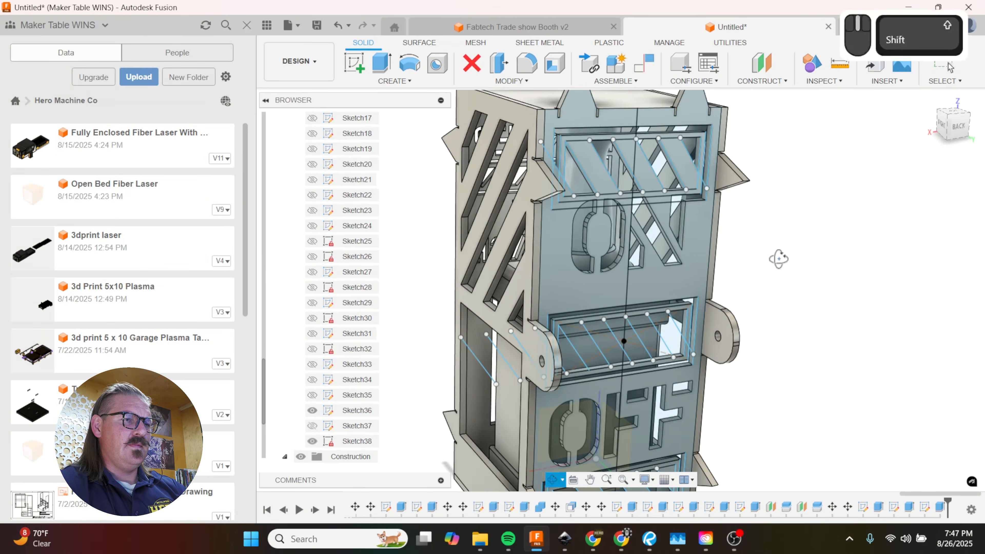
Step: Edit the move feature of the ON cutout to shift the lettering farther down the back panel, away from the upper stripe frame
shift+middle_drag(770, 256, 877, 444)
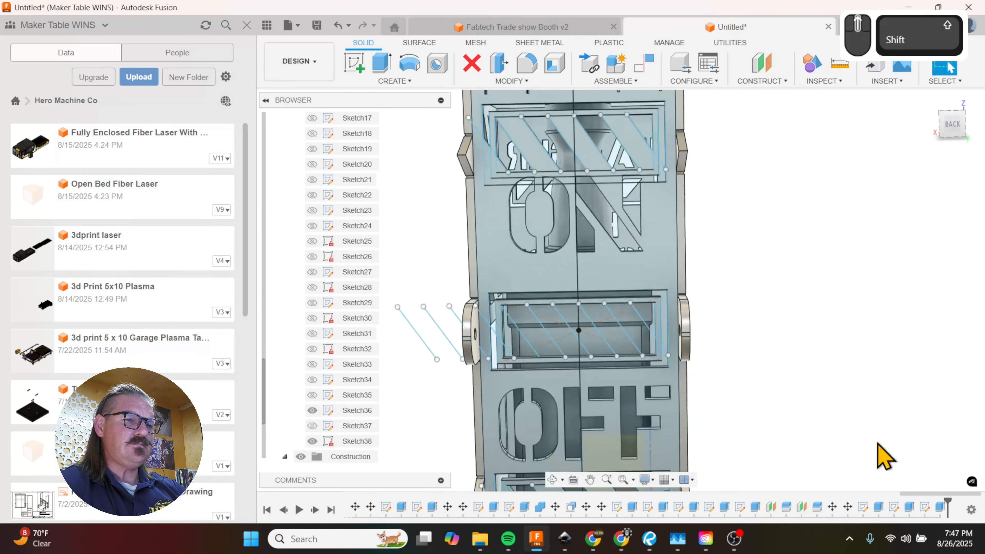
double_click(833, 507)
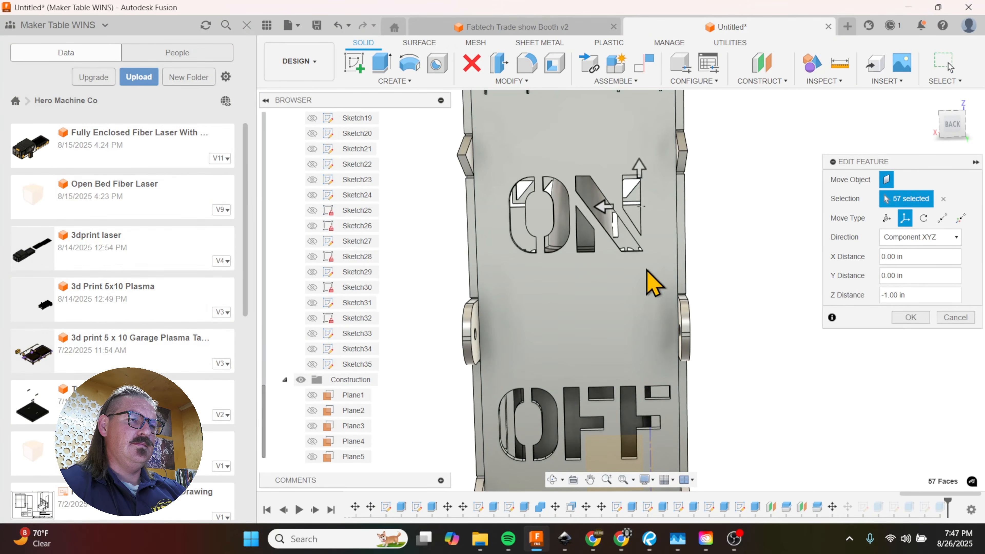
click(638, 170)
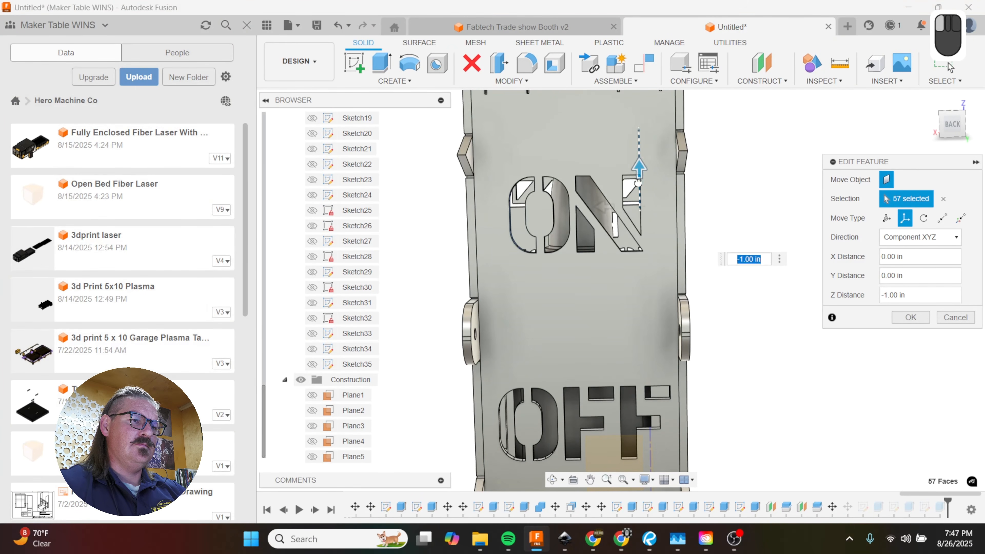
drag(638, 182, 640, 205)
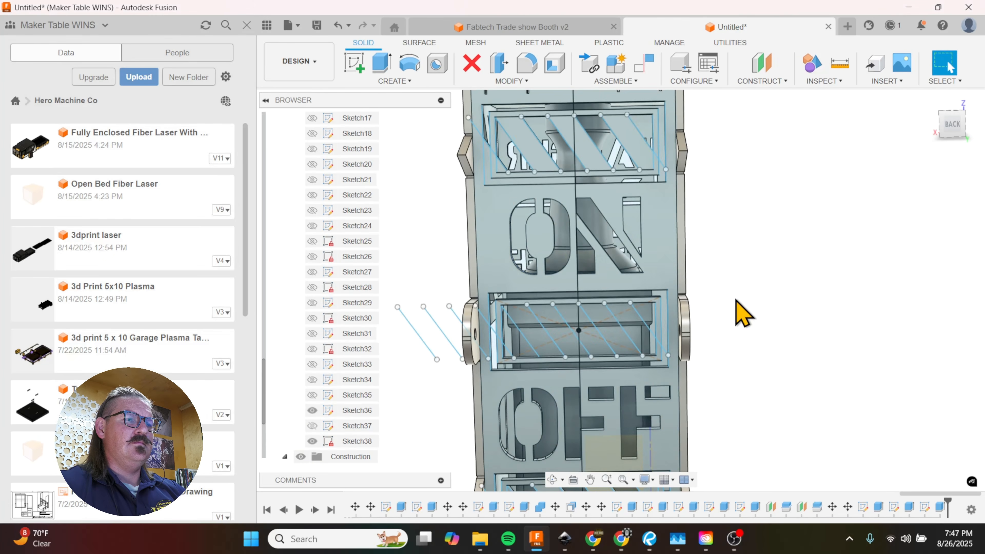
Step: Cut the remaining L-shaped section of the outer frame above ON with an extrusion distance of -0.20 in
mouse_move(698, 335)
shift+middle_down()
mouse_move(721, 334)
mouse_move(715, 341)
shift+middle_up()
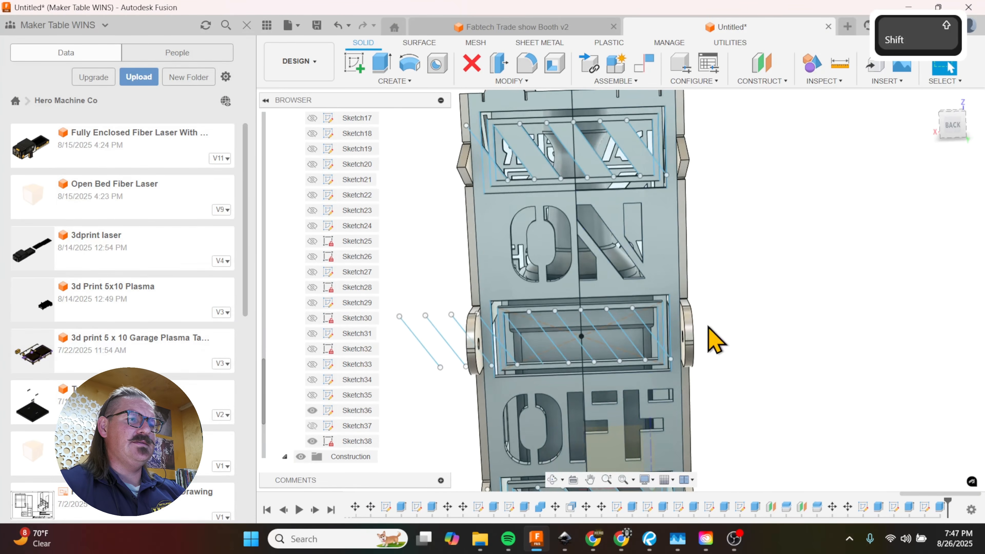
scroll(467, 159, up, 5)
click(512, 205)
key(e)
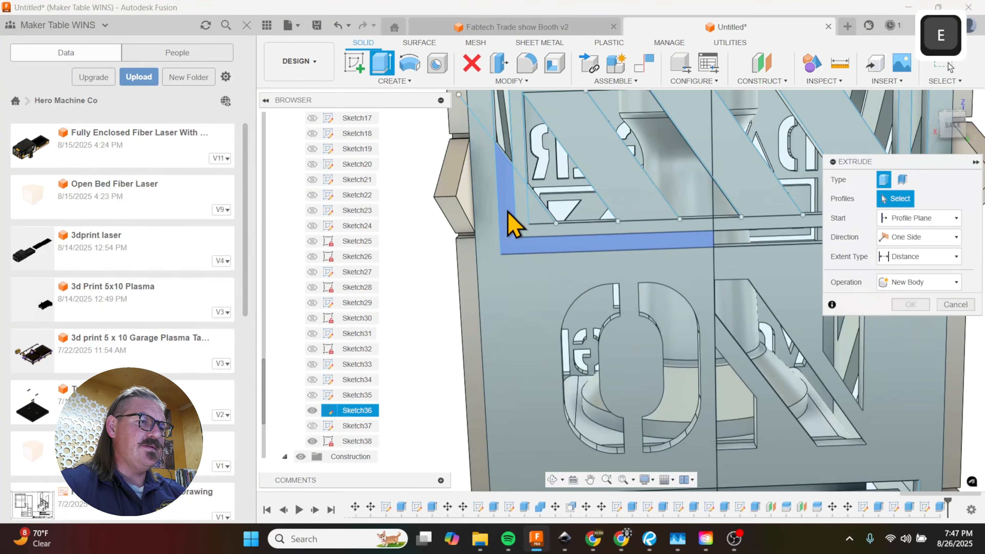
shift+middle_drag(544, 267, 602, 230)
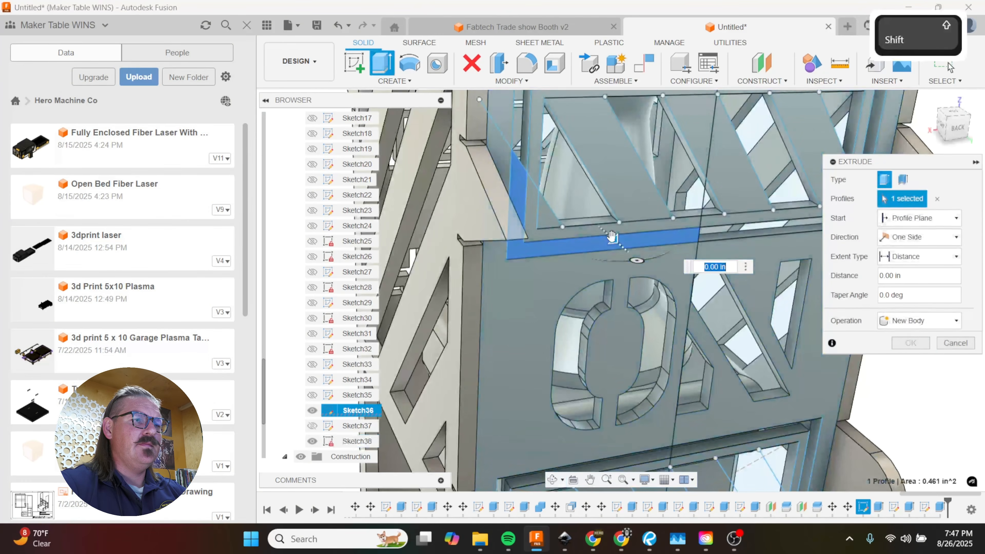
drag(601, 231, 600, 228)
click(916, 362)
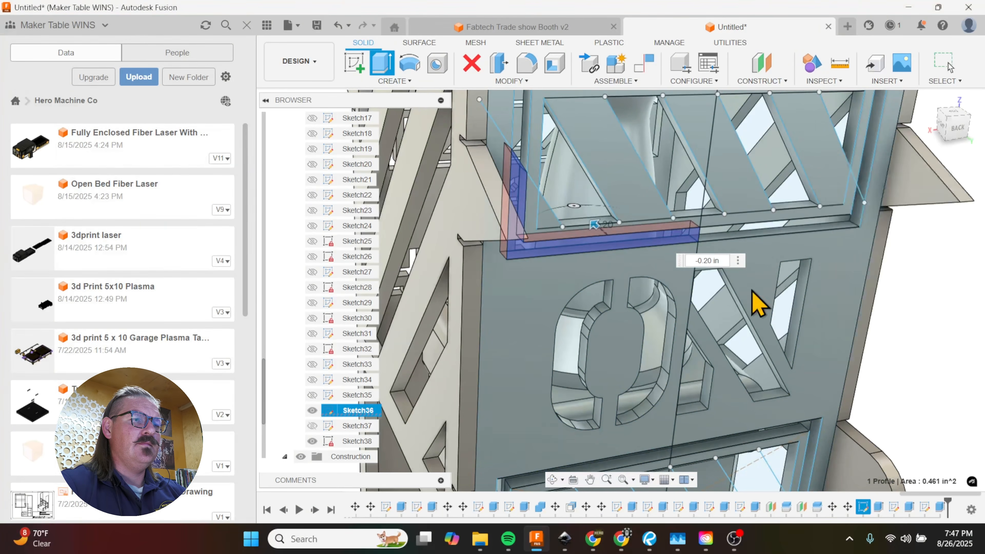
Step: Examine the stripe frames and ON/OFF lettering on the back panel, especially the opening between the two words
scroll(513, 195, down, 2)
scroll(570, 210, down, 3)
shift+middle_drag(798, 257, 697, 240)
scroll(673, 290, up, 1)
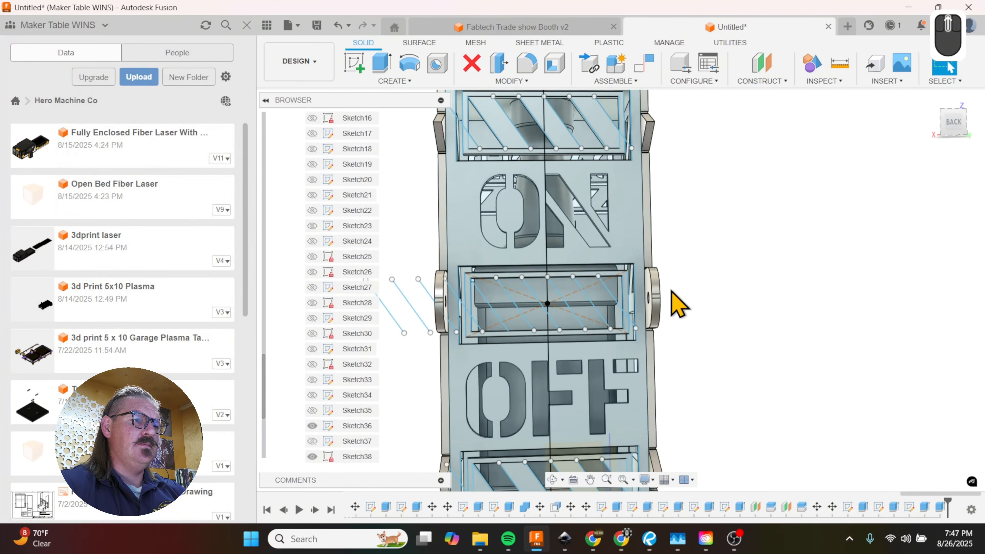
scroll(721, 258, down, 1)
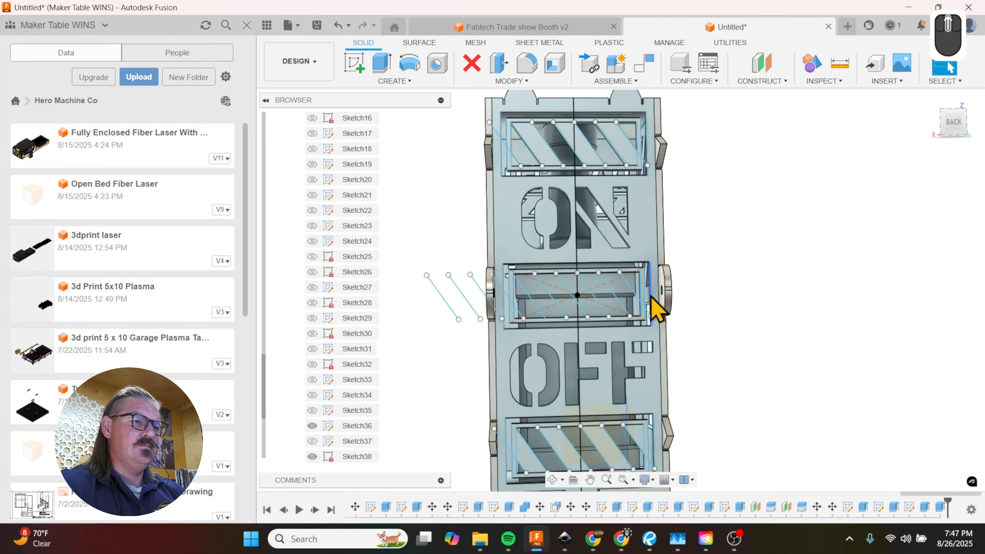
scroll(522, 330, up, 2)
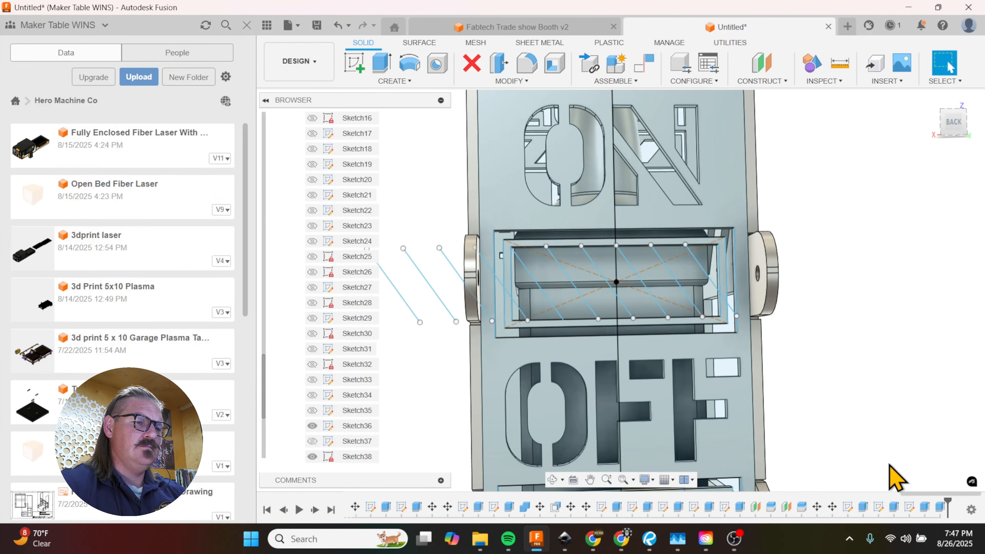
key(Return)
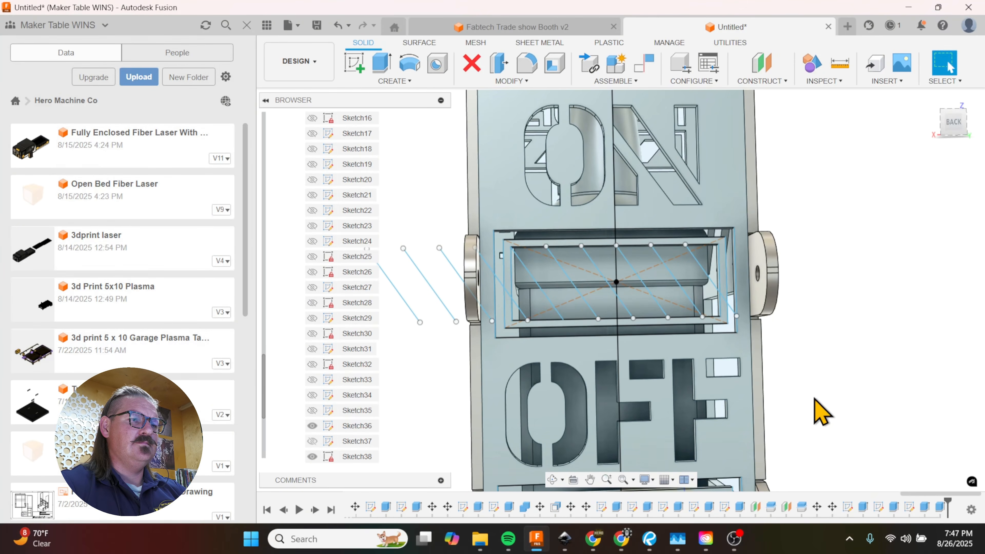
scroll(823, 412, down, 3)
mouse_move(814, 370)
shift+middle_down()
mouse_move(822, 374)
mouse_move(817, 368)
shift+middle_up()
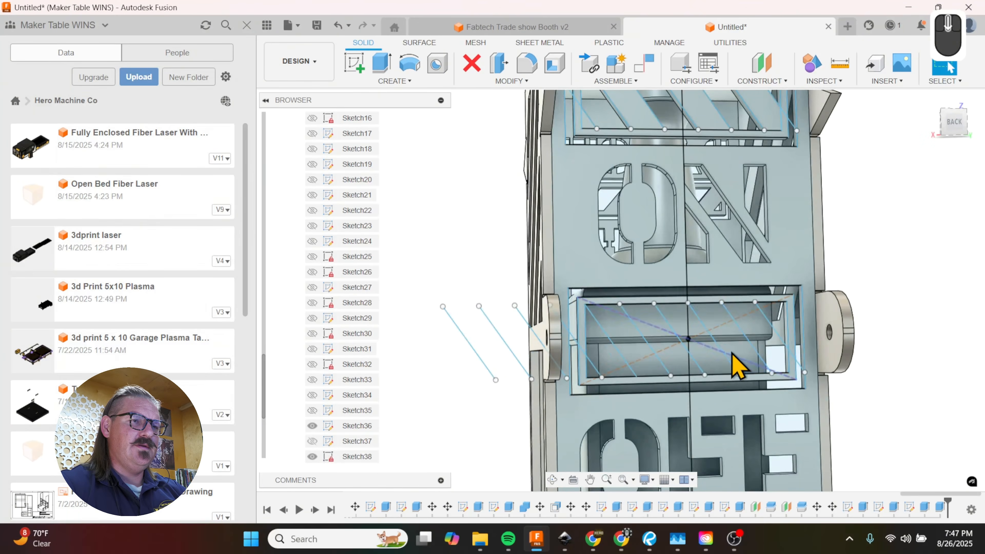
scroll(729, 349, down, 3)
shift+middle_drag(846, 405, 830, 393)
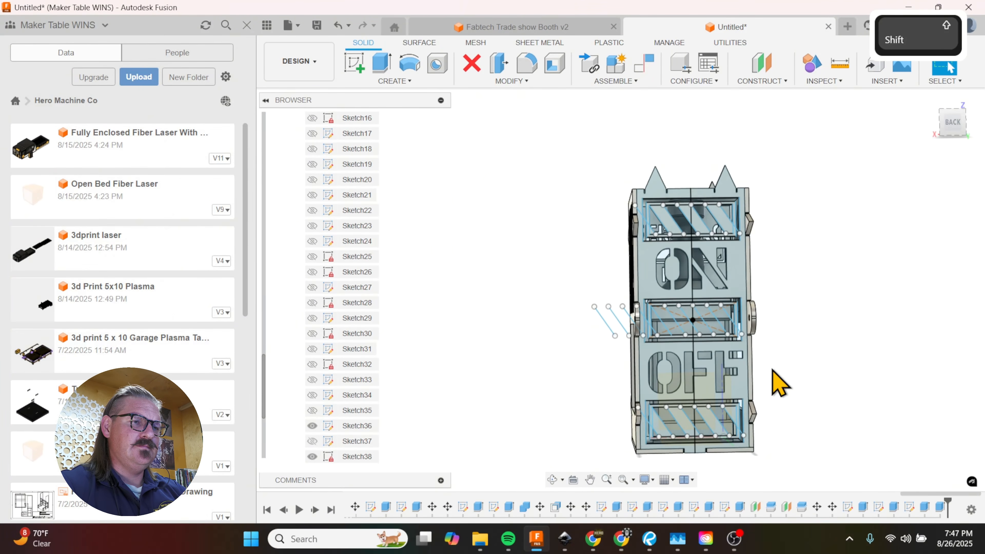
Step: Extrude the alternating diagonal stripes in the middle rectangle between ON and OFF by -0.1875 in, joined to the panel
scroll(728, 341, up, 5)
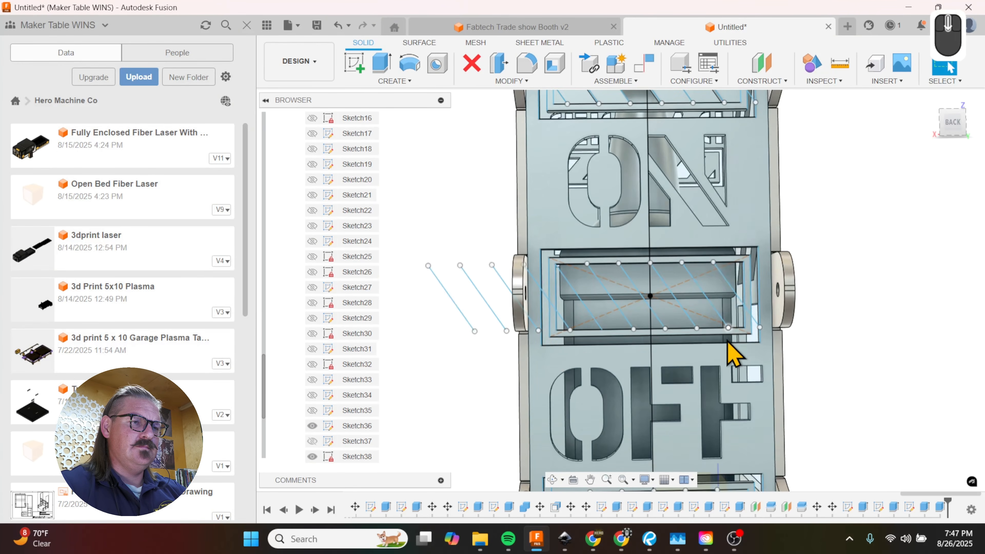
key(e)
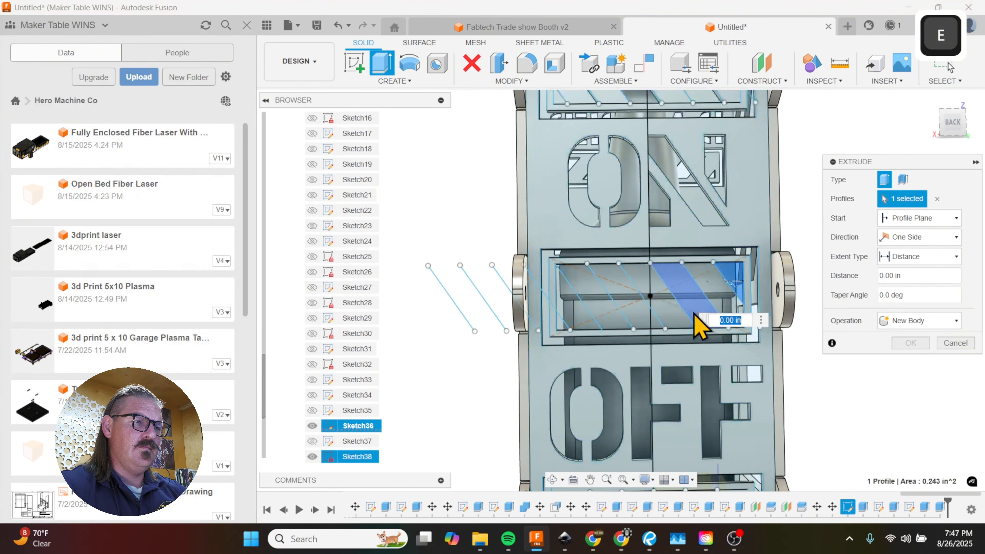
click(652, 321)
click(654, 322)
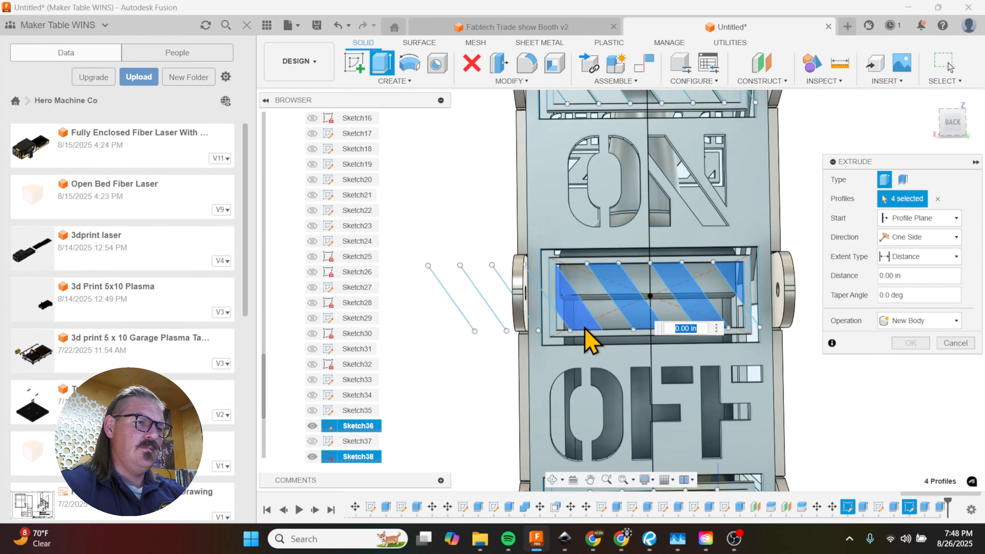
click(616, 385)
shift+middle_drag(621, 389, 661, 398)
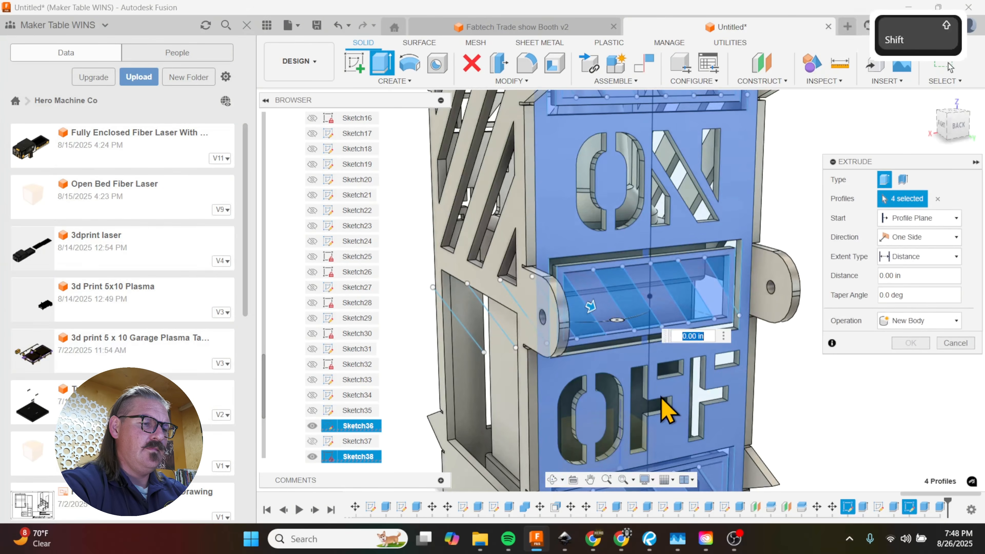
text(-.1875)
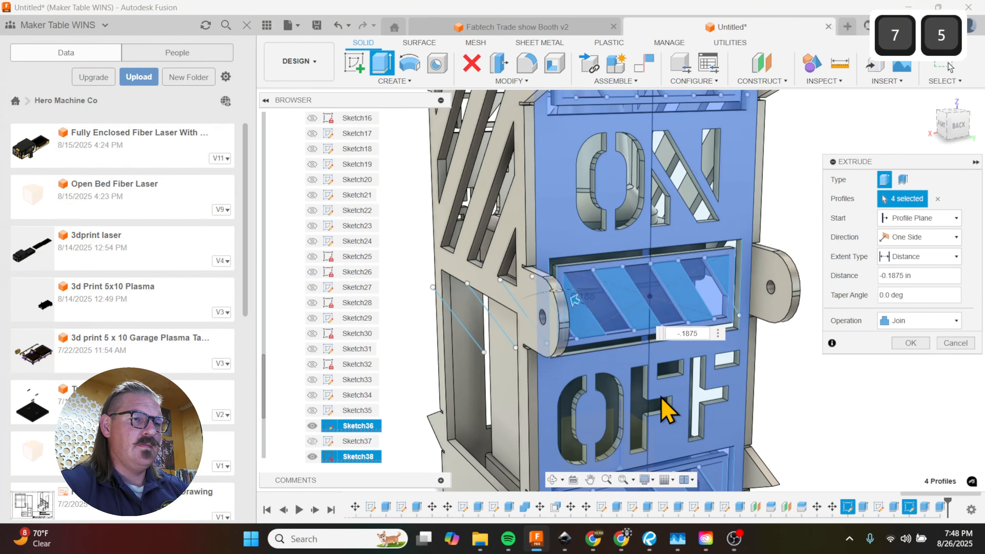
click(911, 343)
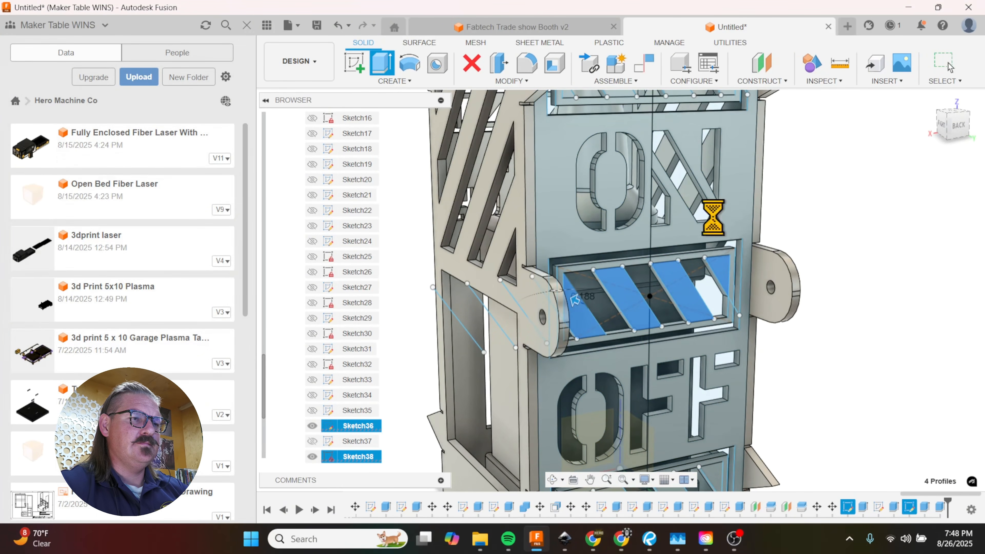
Step: Hide the diagonal stripe sketch, Sketch36, on the back panel
scroll(637, 187, down, 3)
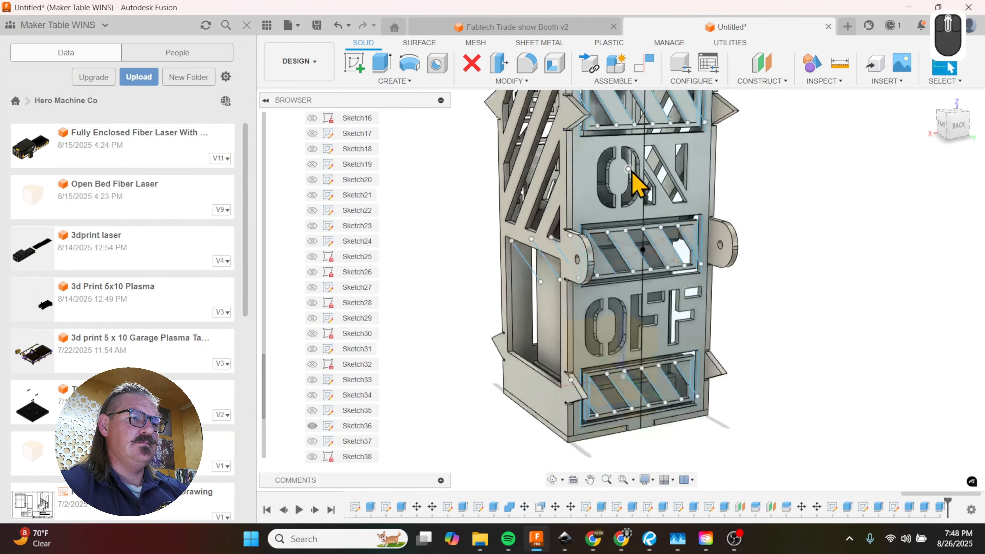
shift+middle_drag(787, 273, 753, 275)
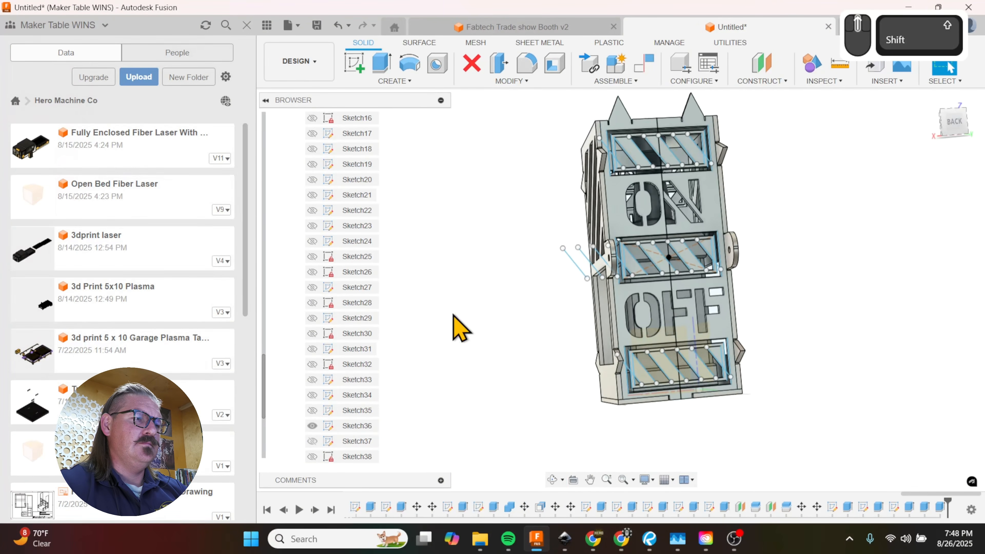
scroll(334, 396, down, 3)
click(312, 333)
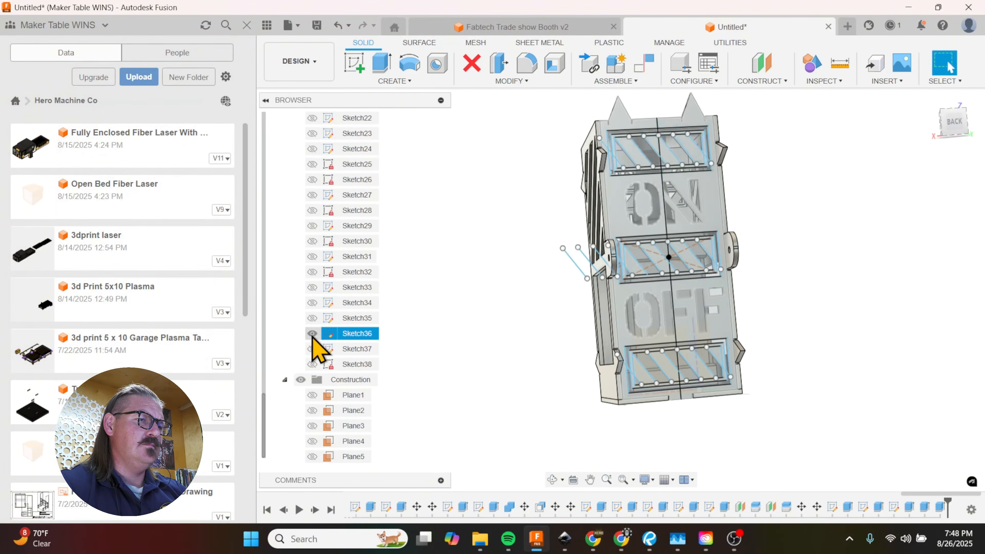
Step: Examine the three striped frames around ON and OFF and how they sit in the back panel's openings
shift+middle_drag(565, 361, 546, 372)
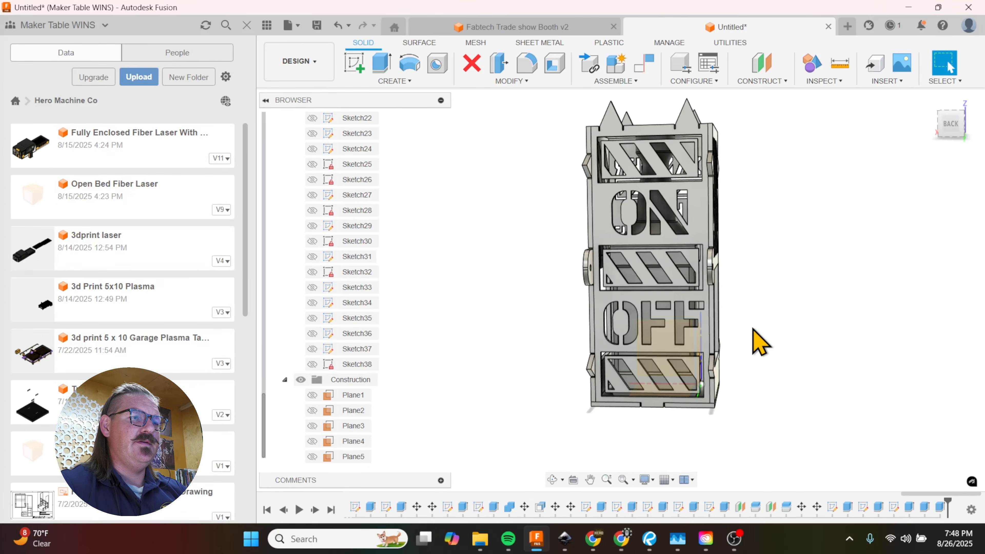
shift+middle_drag(759, 343, 752, 337)
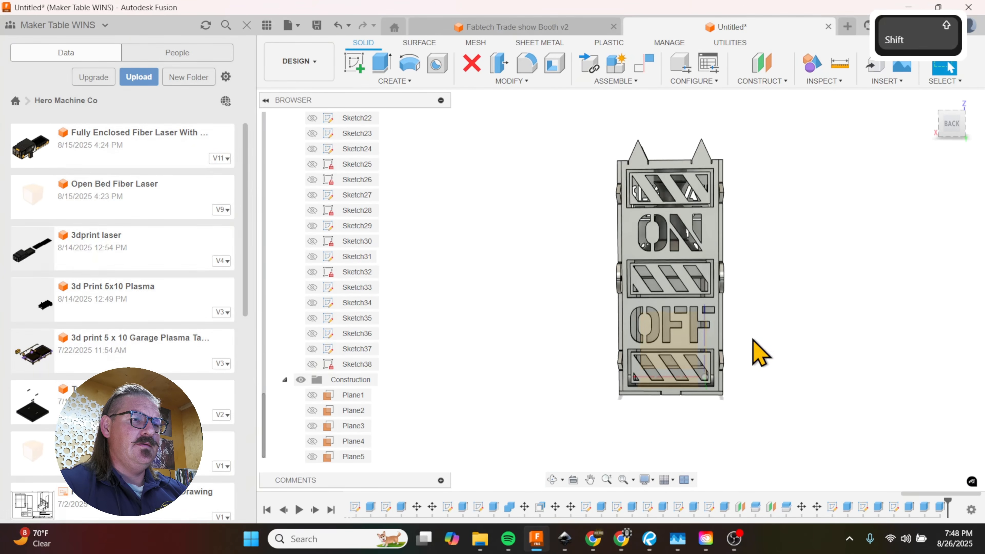
mouse_move(682, 243)
shift+middle_down()
mouse_move(671, 301)
mouse_move(660, 269)
mouse_move(669, 255)
shift+middle_up()
shift+scroll(671, 301, down, 5)
shift+scroll(671, 301, down, 2)
scroll(649, 292, up, 5)
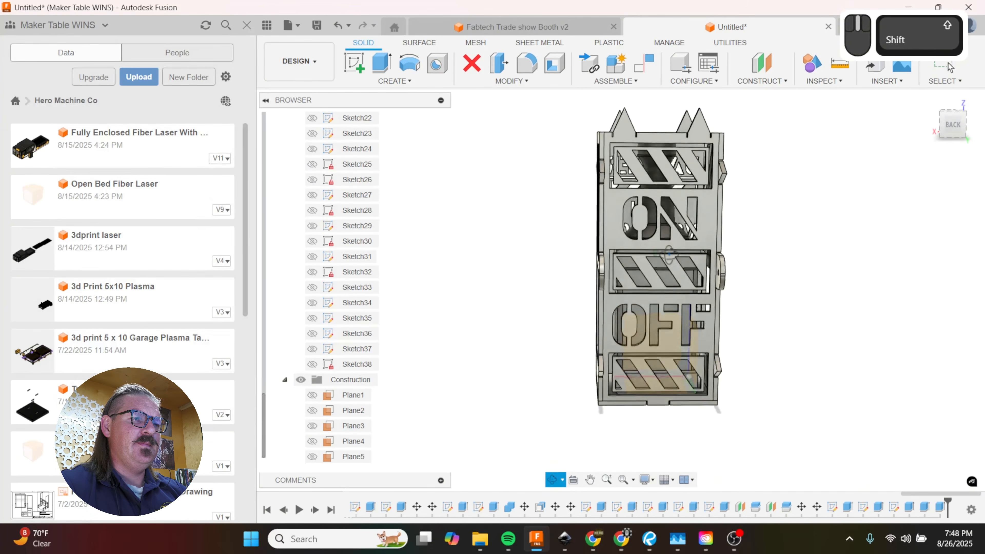
scroll(675, 161, down, 5)
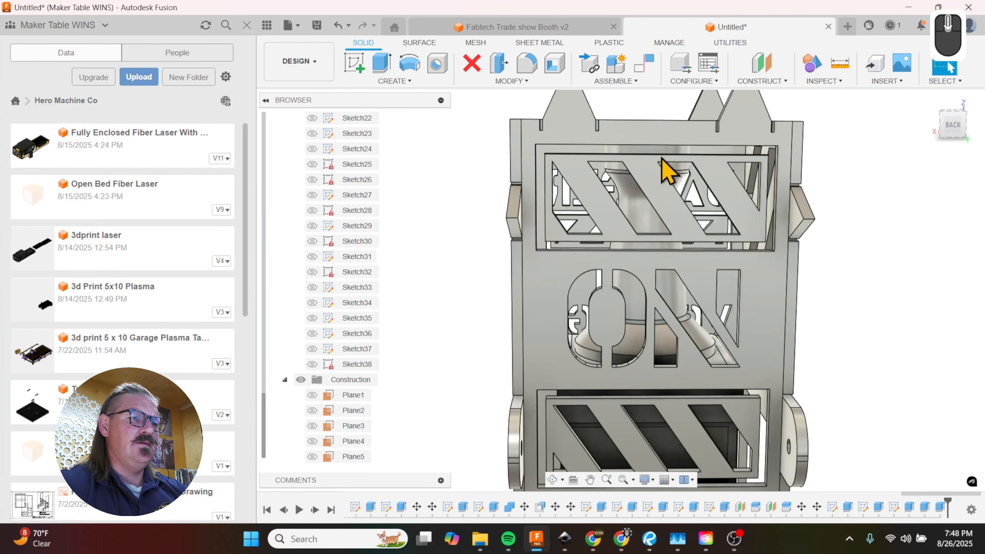
Step: Start a sketch on the back panel face and draw a 0.1 in line along the bottom edge from the tab's midpoint
click(655, 149)
key(r)
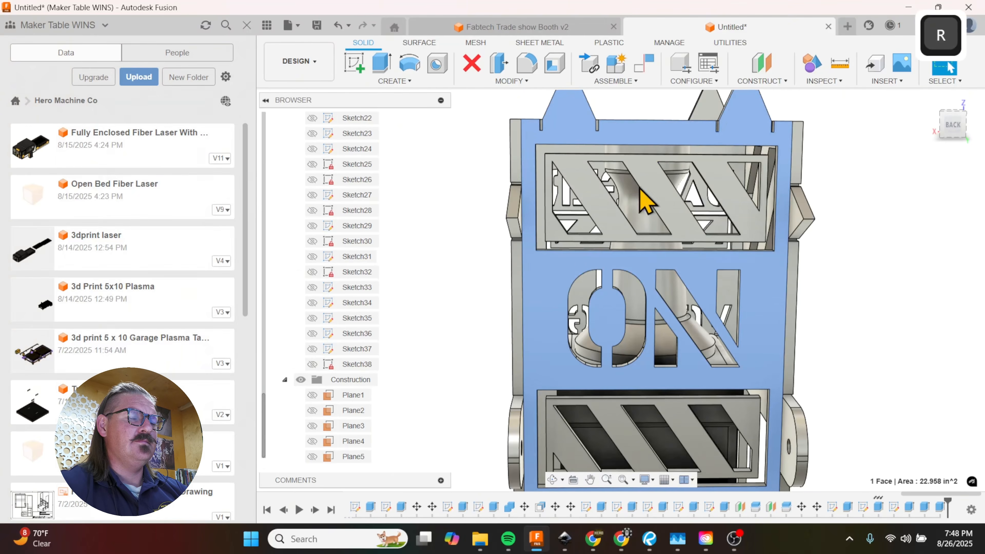
scroll(656, 218, up, 3)
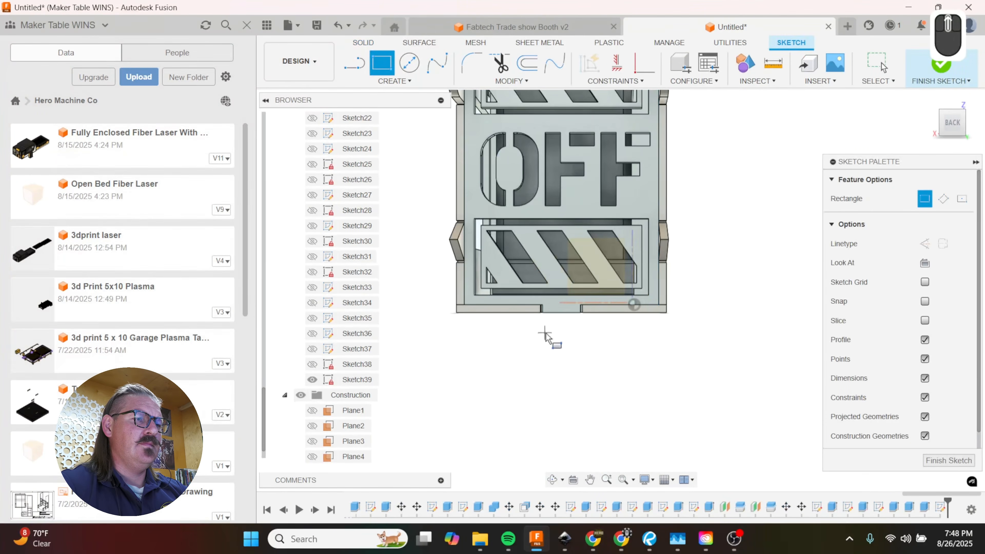
scroll(545, 333, down, 3)
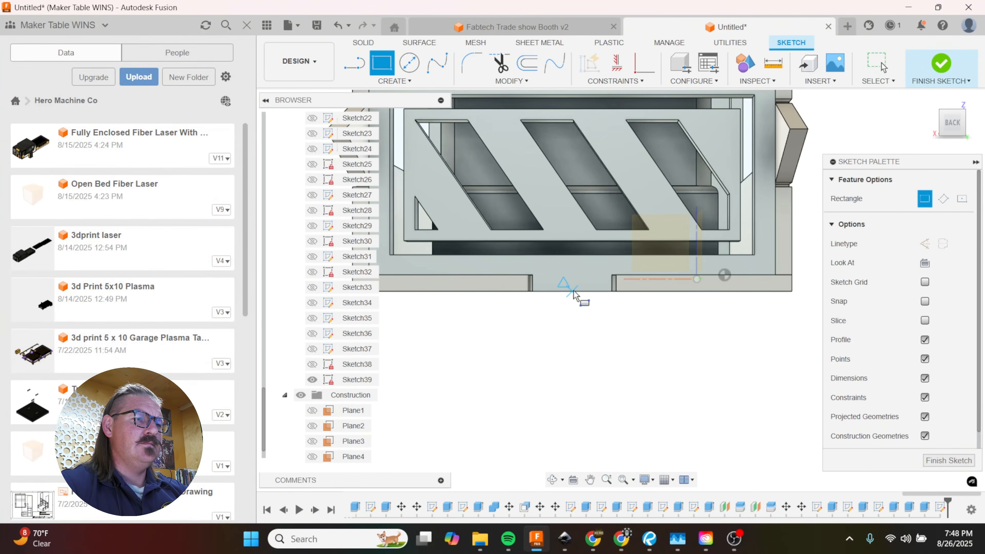
key(l)
scroll(574, 295, down, 5)
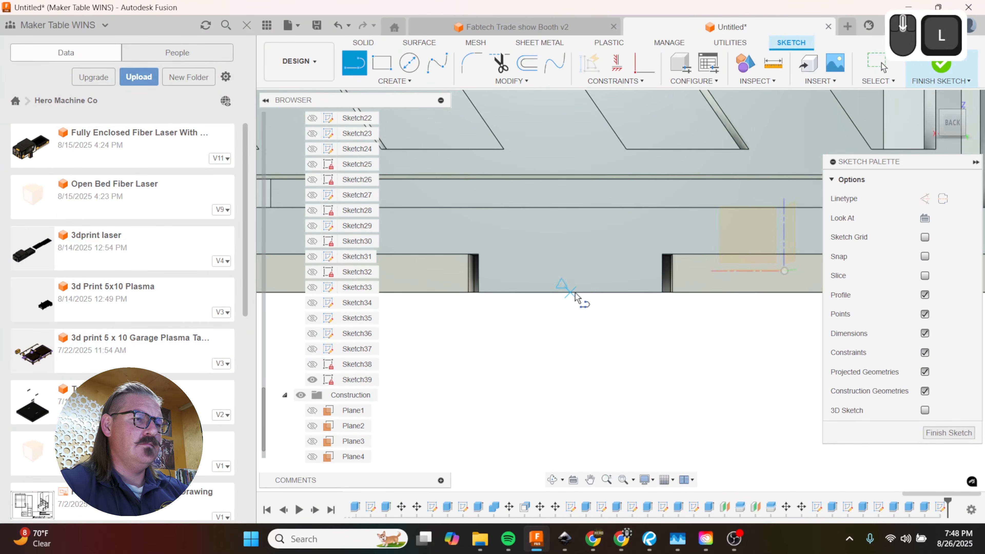
click(569, 296)
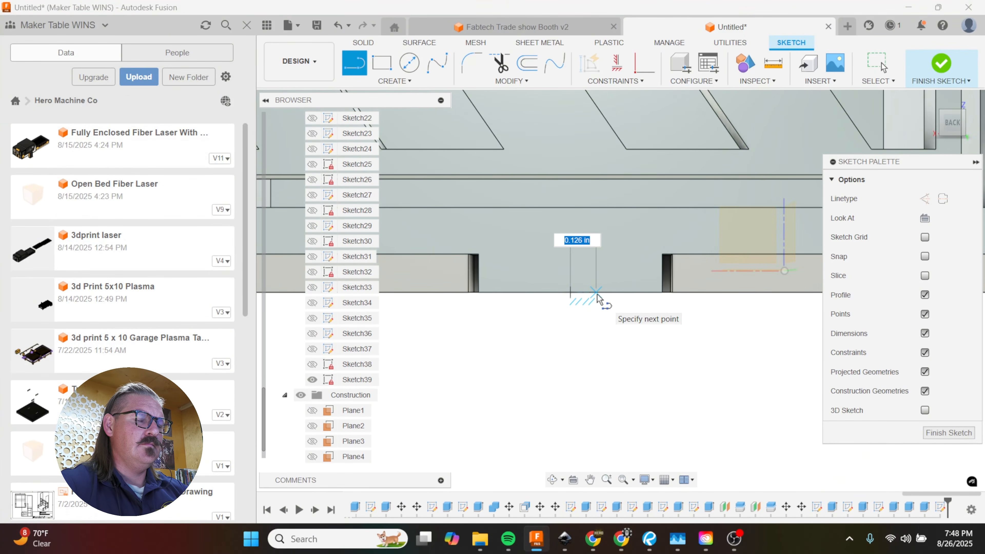
text(.1)
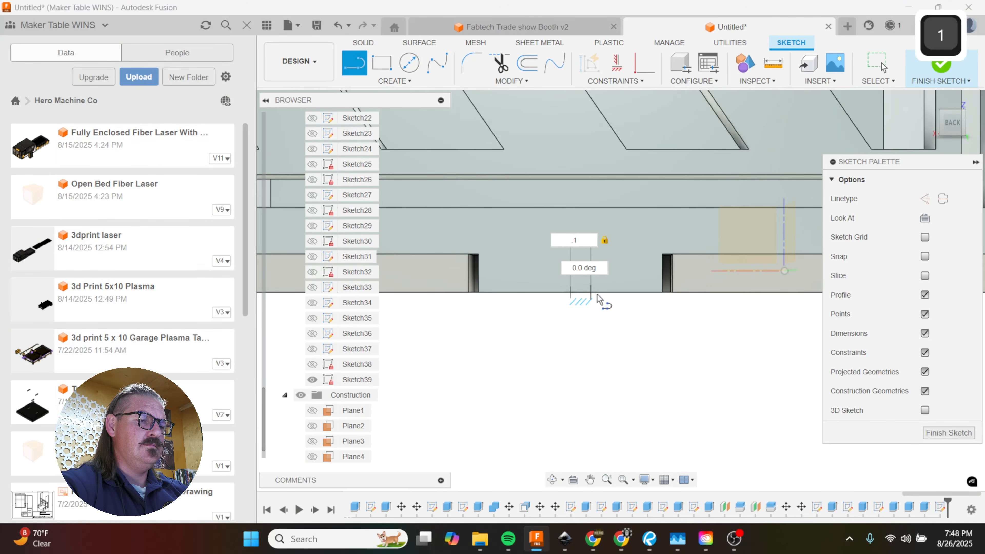
key(Return)
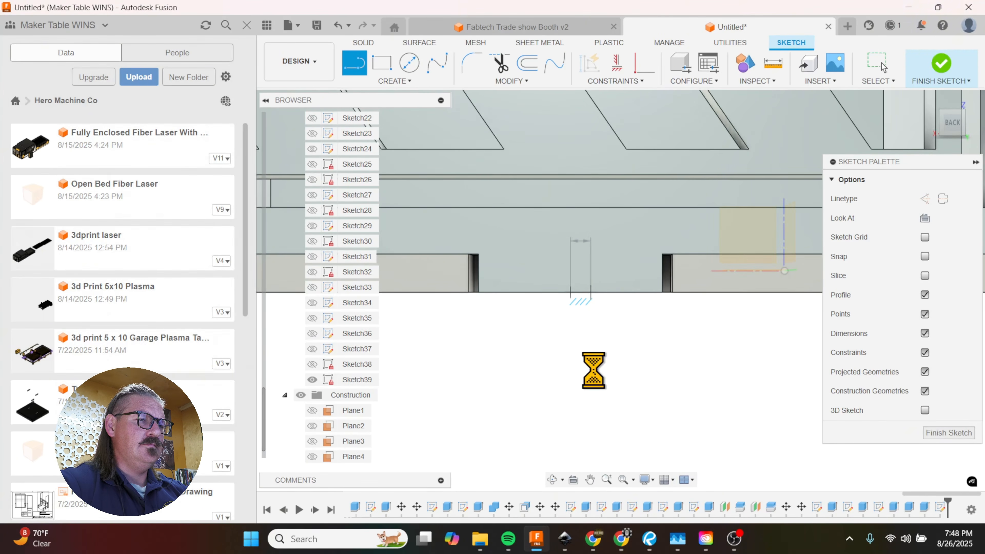
Step: Draw a 0.2 in wide rectangle from the end of the short line up to the back panel's top edge
key(r)
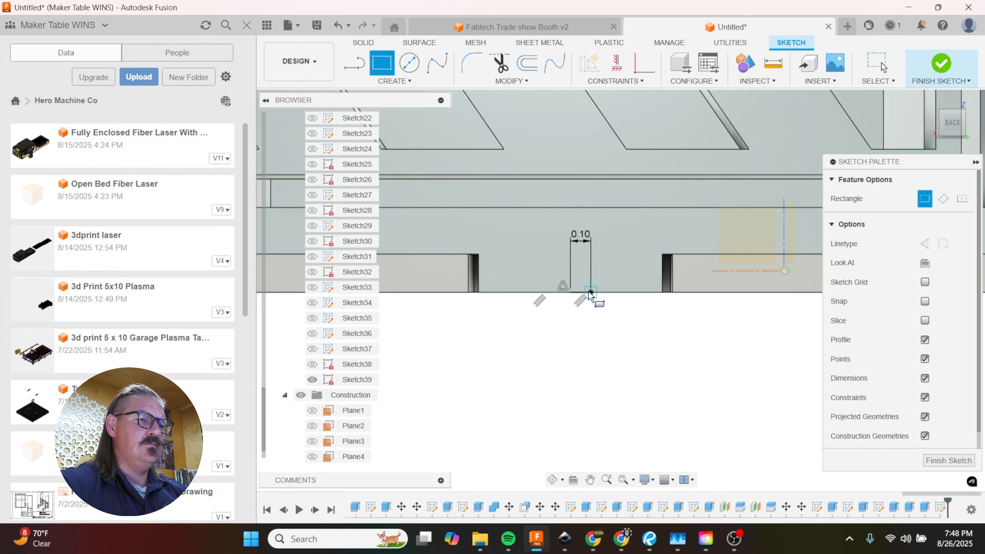
click(590, 294)
scroll(551, 325, down, 5)
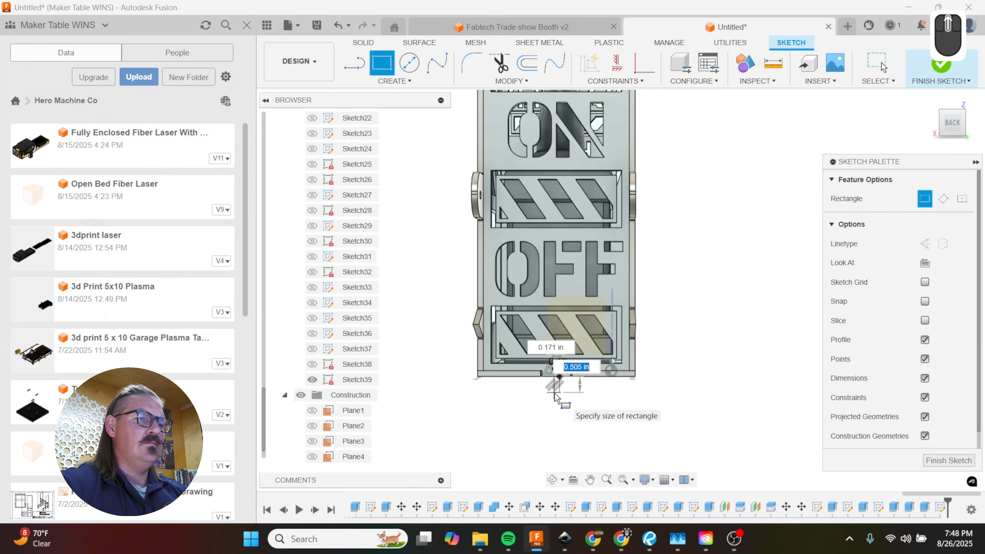
scroll(555, 396, down, 2)
scroll(554, 204, up, 6)
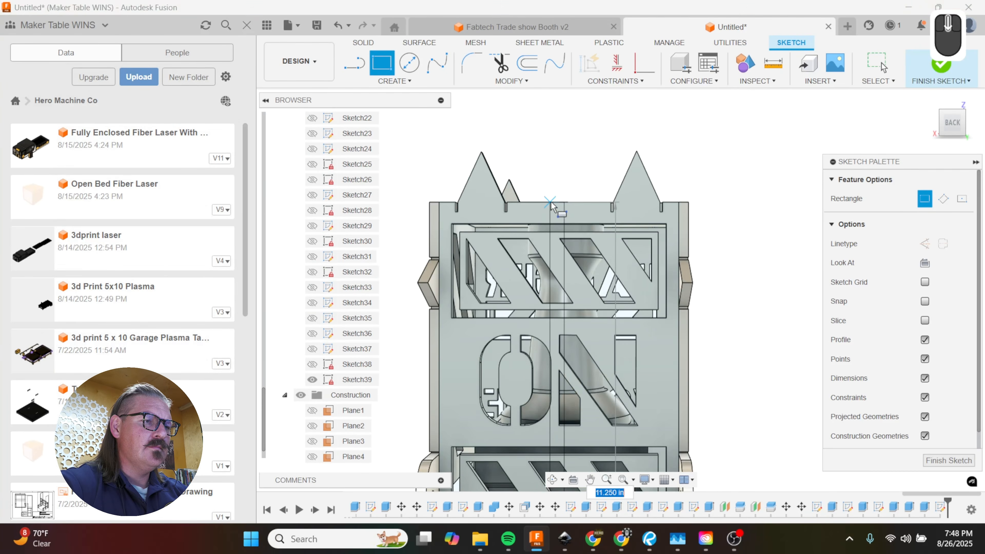
key(Tab)
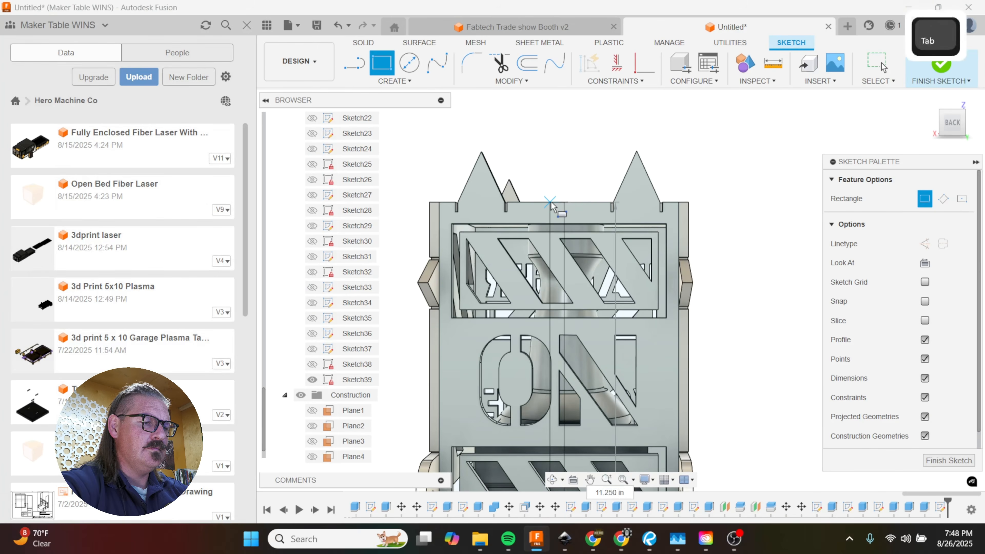
text(.2)
key(Return)
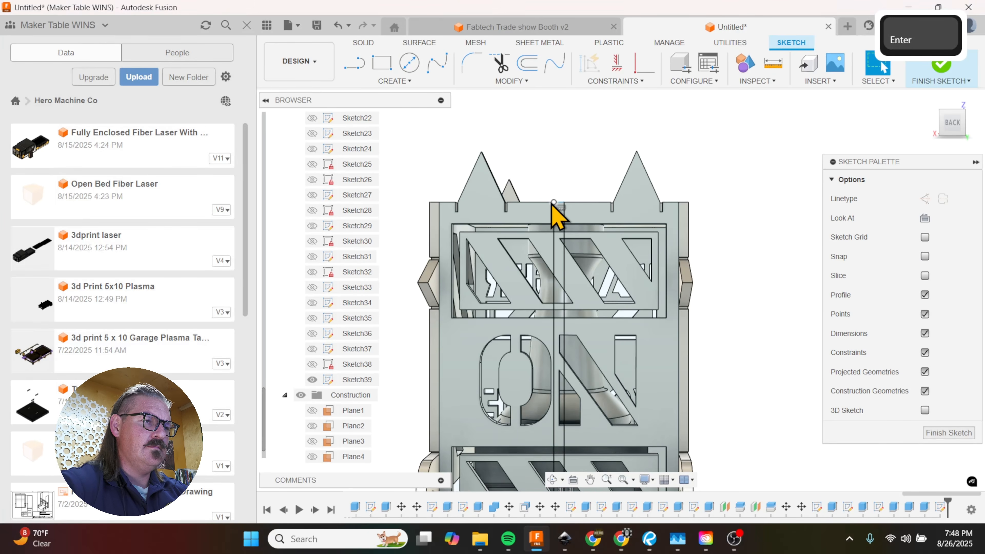
Step: Project the back panel face and the three striped faces into the center strip sketch
key(e)
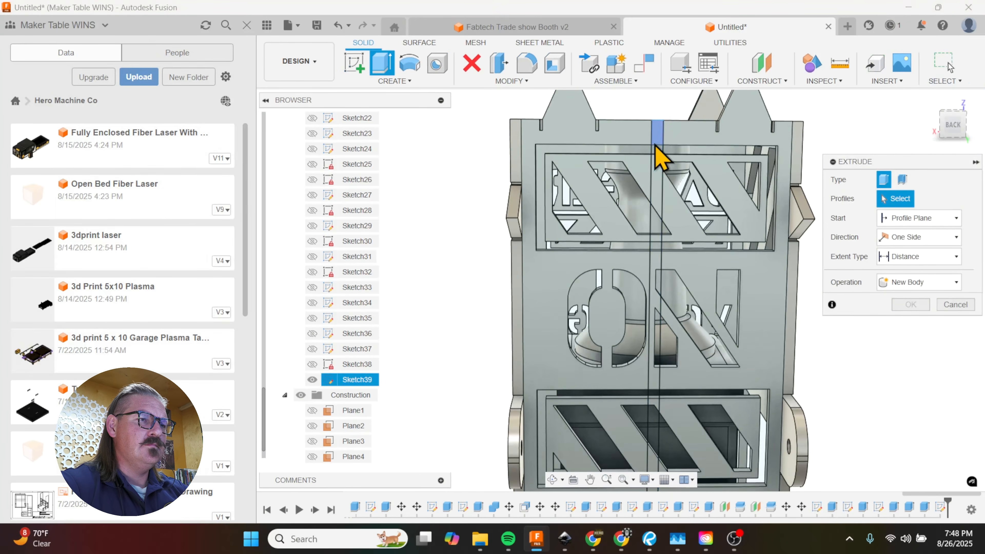
scroll(659, 157, up, 5)
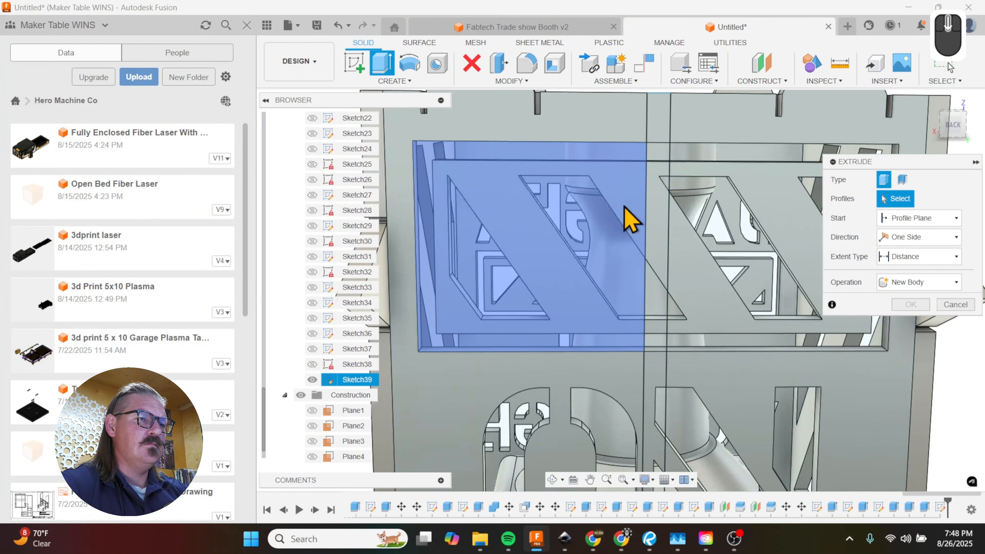
key(p)
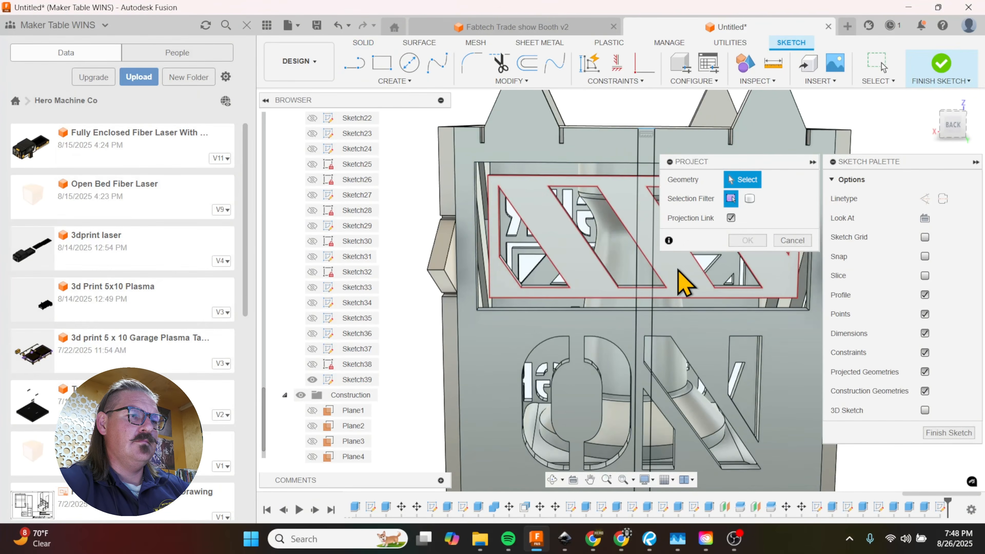
click(609, 149)
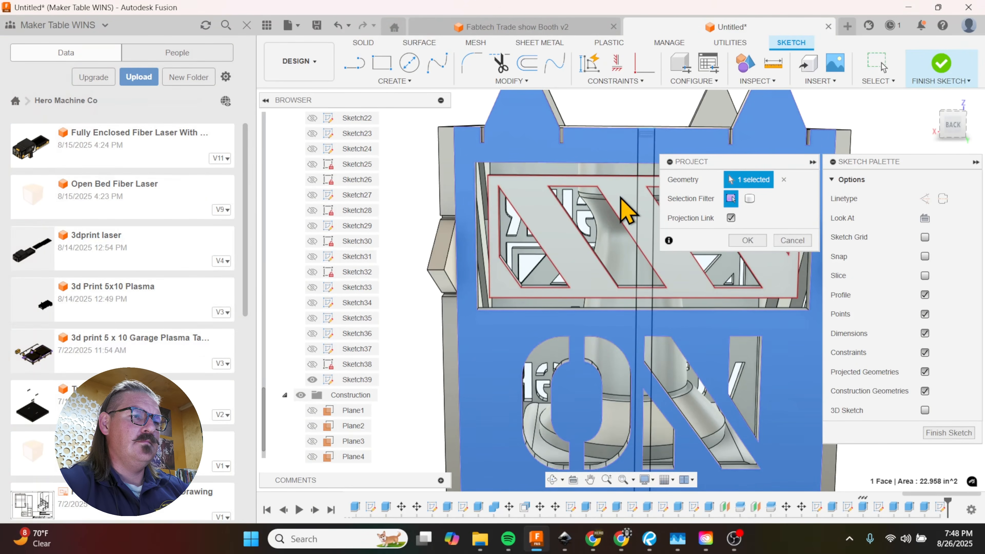
click(627, 210)
scroll(590, 155, down, 5)
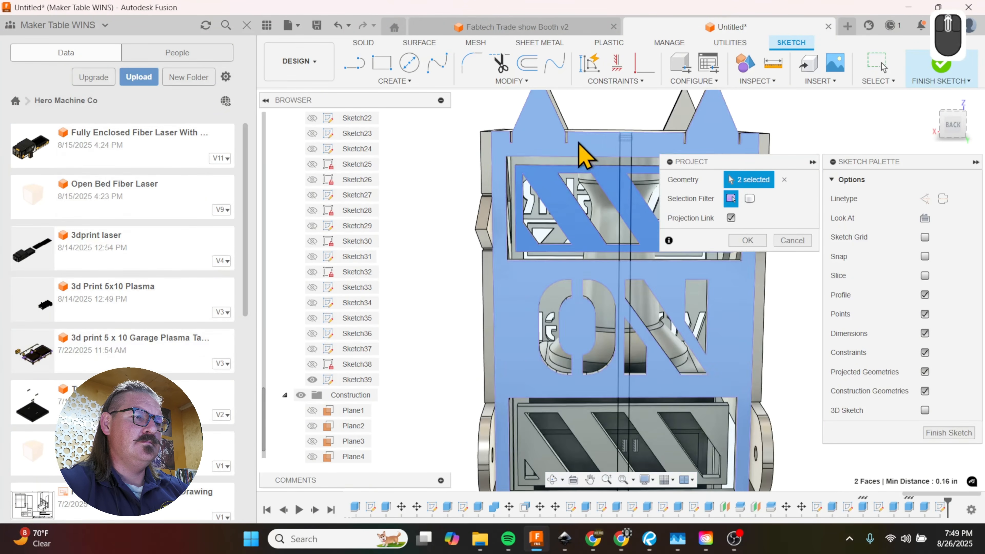
click(634, 331)
scroll(621, 243, up, 3)
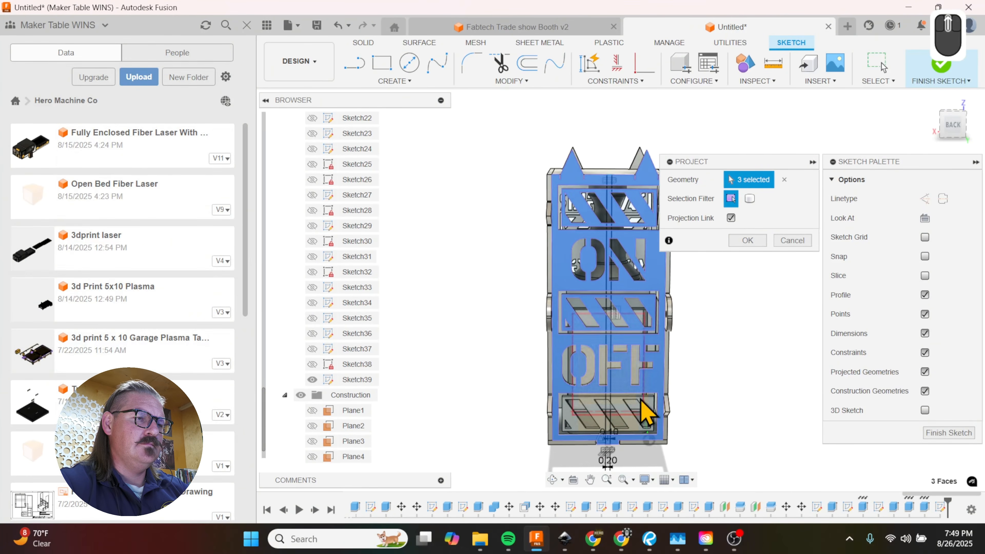
scroll(651, 414, down, 3)
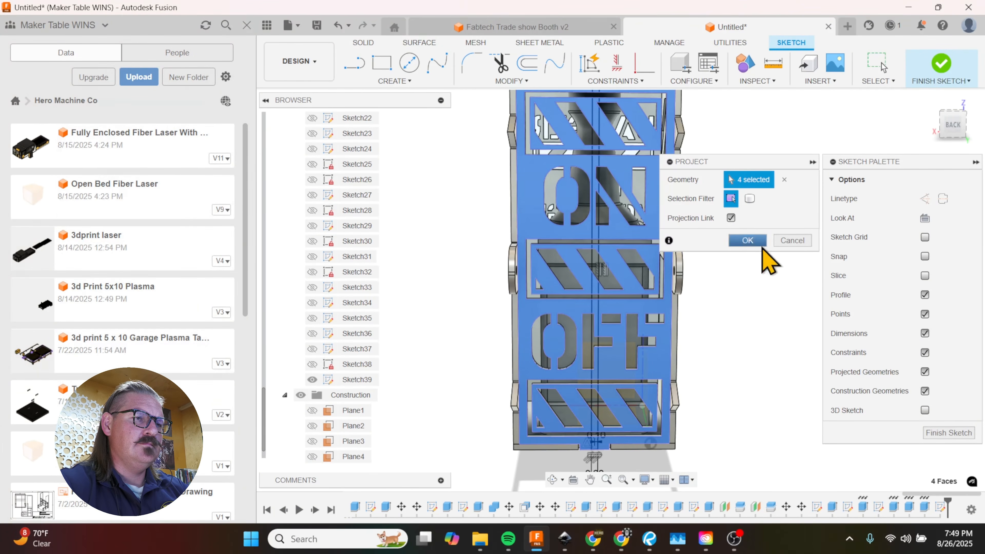
click(753, 242)
Step: Extrude the six center strip segments bridging the gaps above and below each striped frame by -0.1875 in, joined to the panel
key(e)
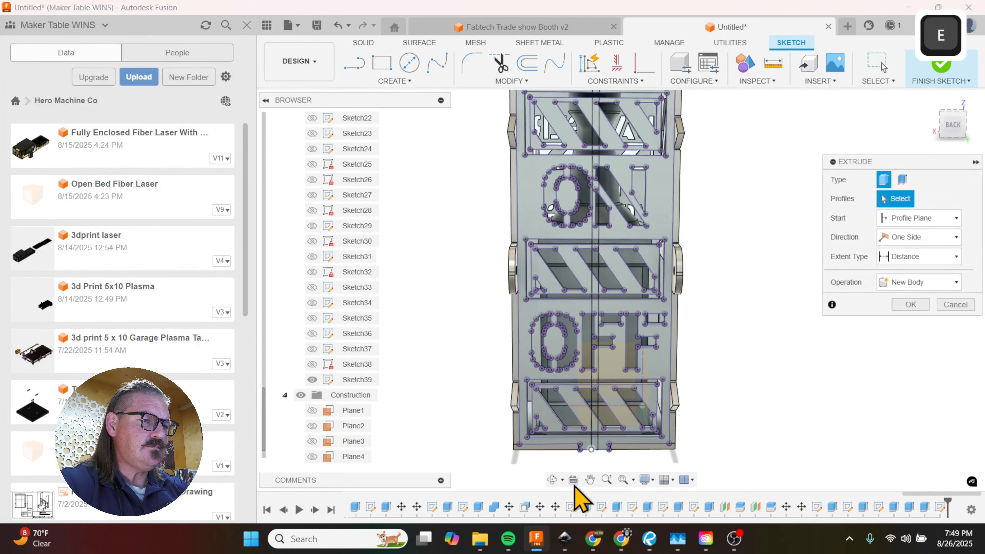
scroll(599, 456, up, 5)
click(588, 425)
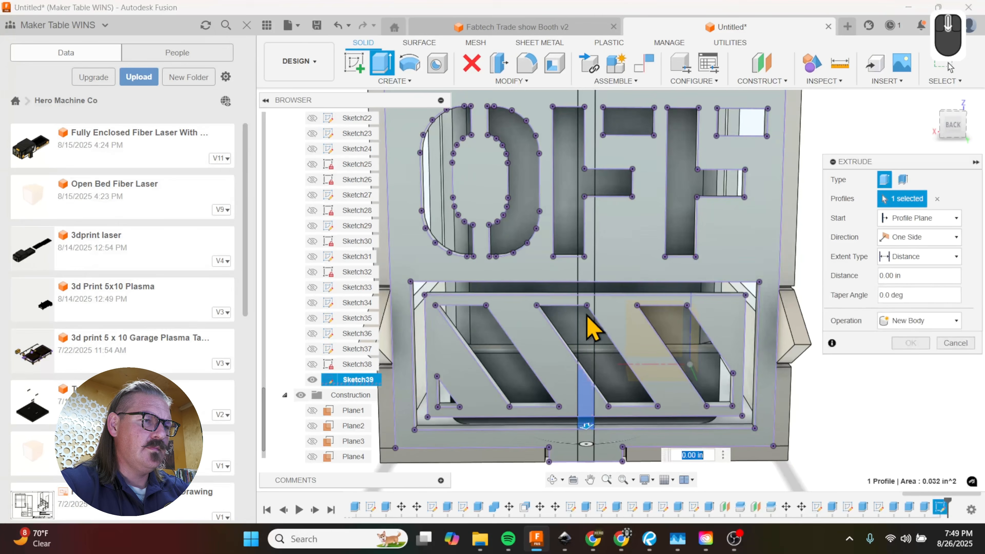
click(586, 290)
scroll(567, 371, up, 3)
click(578, 150)
scroll(582, 352, up, 5)
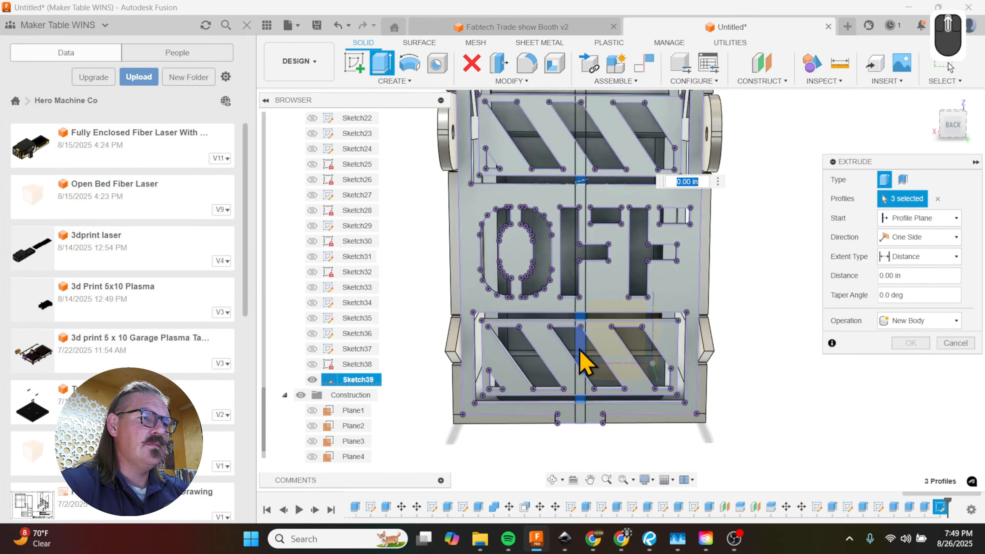
scroll(586, 208, down, 5)
scroll(582, 382, up, 5)
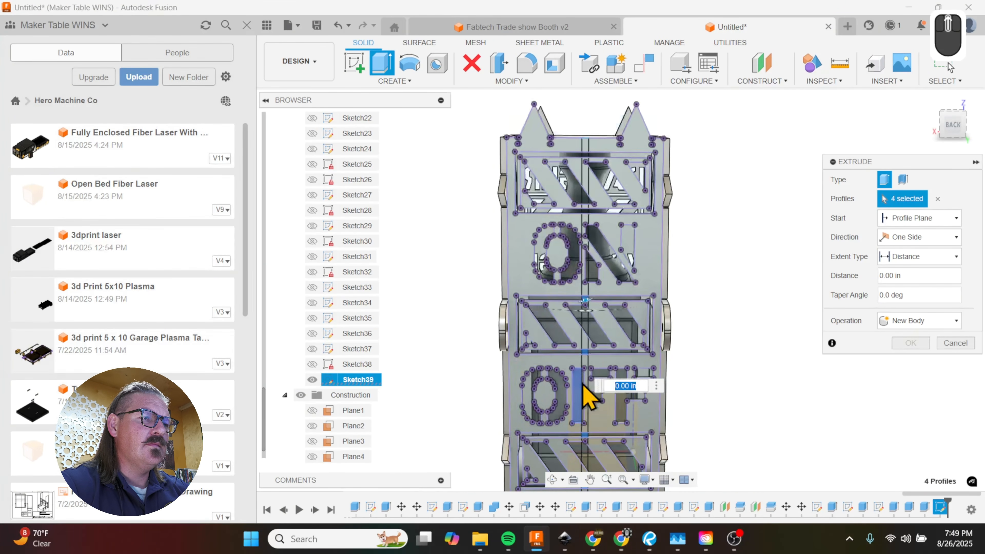
scroll(583, 211, down, 5)
click(589, 215)
scroll(580, 276, up, 4)
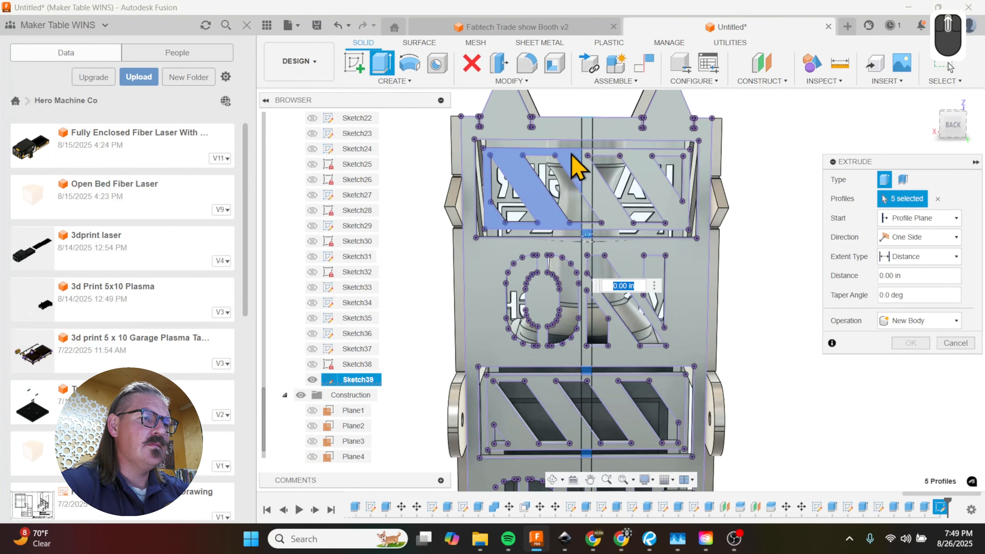
scroll(599, 136, down, 4)
click(576, 297)
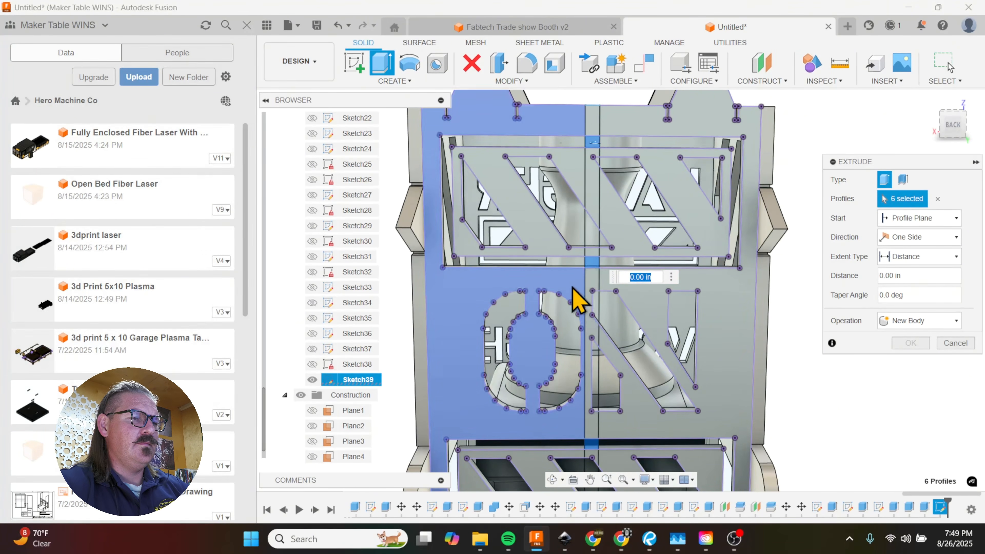
shift+middle_drag(576, 297, 607, 304)
text(-.18)
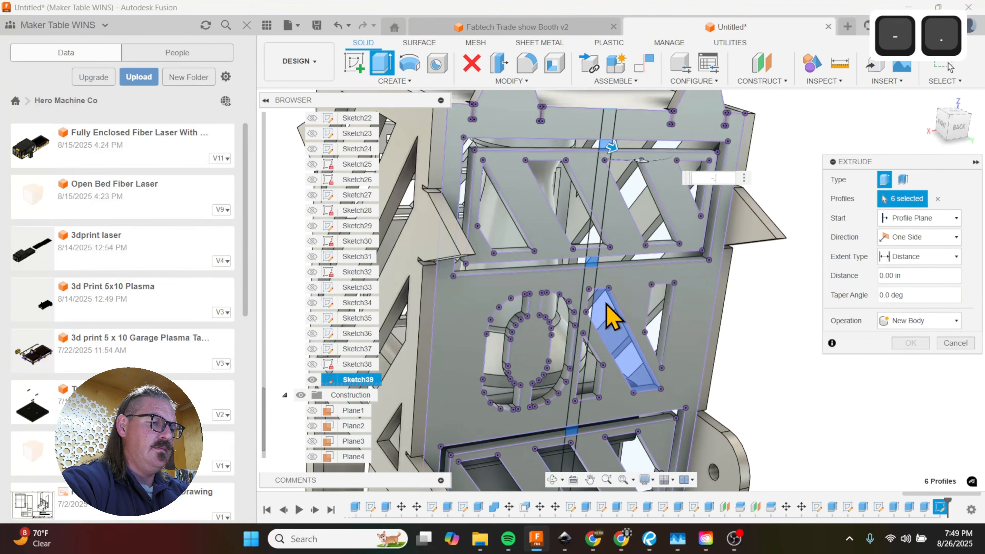
text(75)
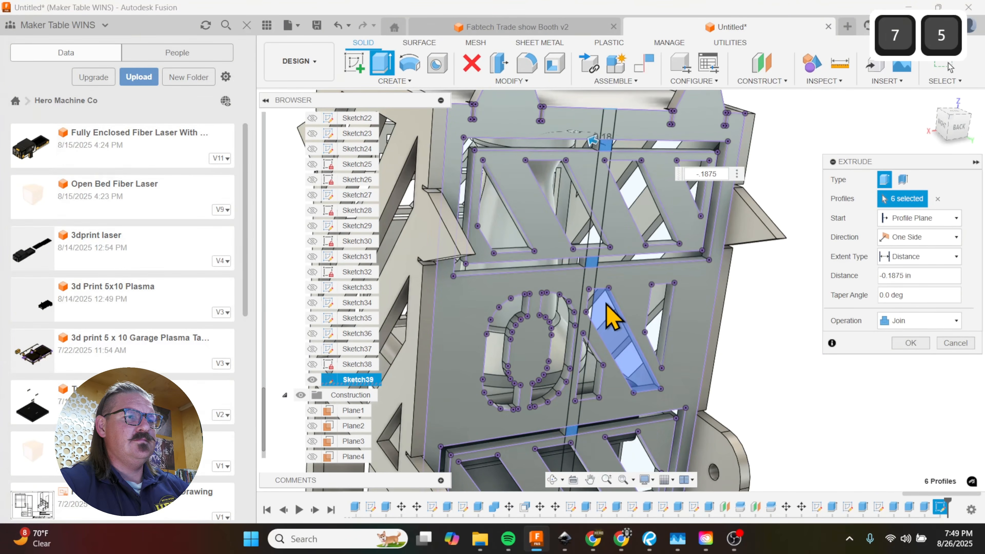
click(910, 344)
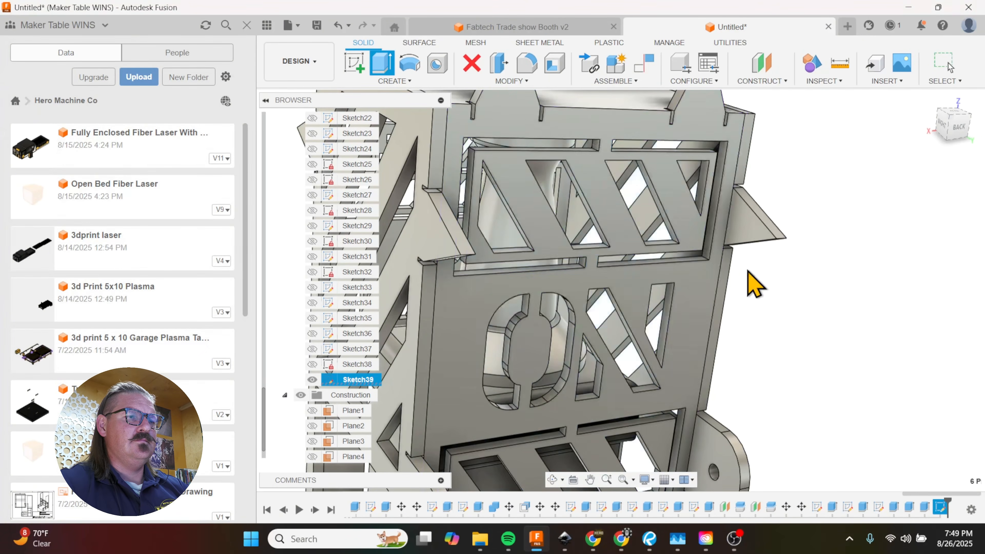
Step: Start a sketch on the box's top face and draw a rectangle about 5 by 5 in between its opposite outer corners
scroll(671, 243, down, 10)
shift+middle_drag(653, 222, 599, 304)
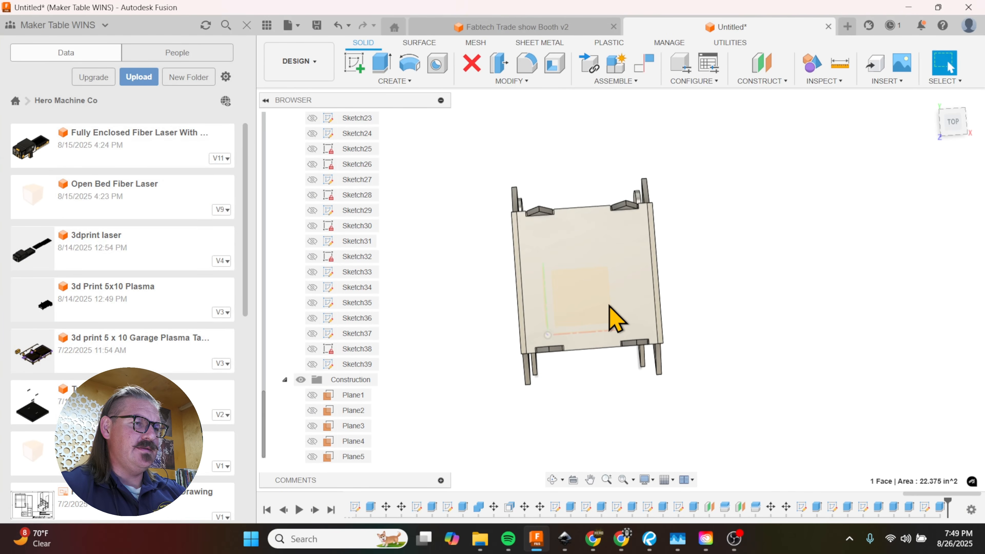
key(c)
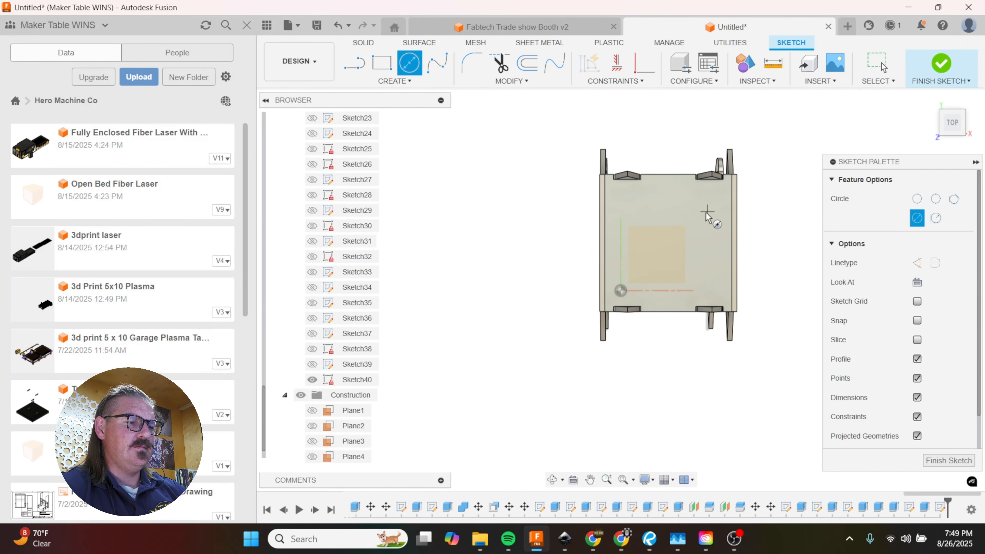
key(r)
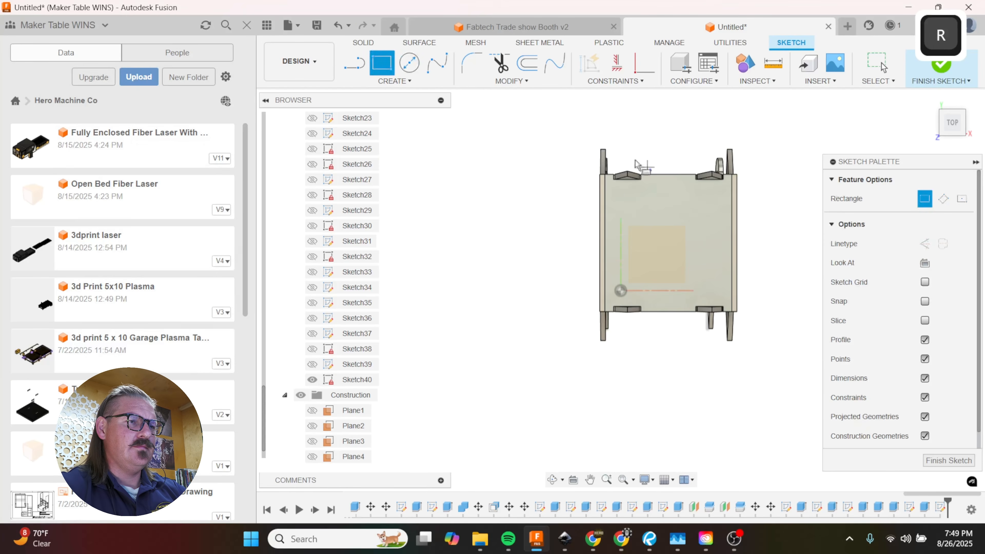
click(601, 175)
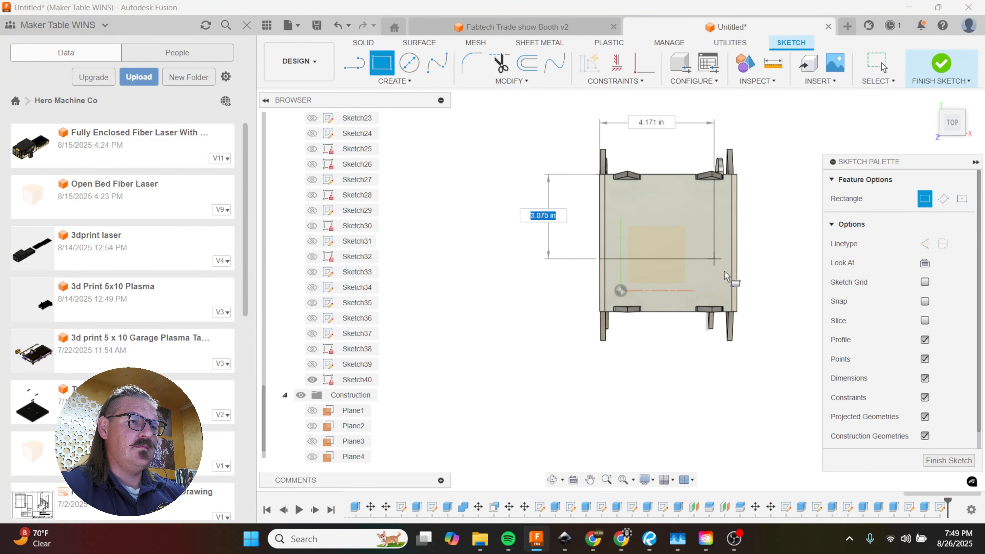
click(737, 311)
Step: Draw a 3.75 in diameter circle at the center of the top face
key(c)
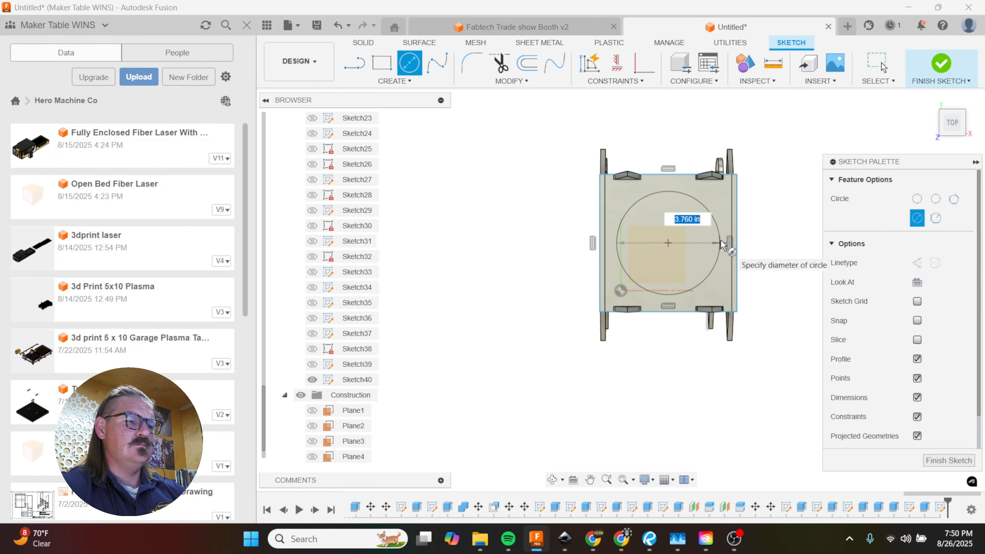
text(3.75)
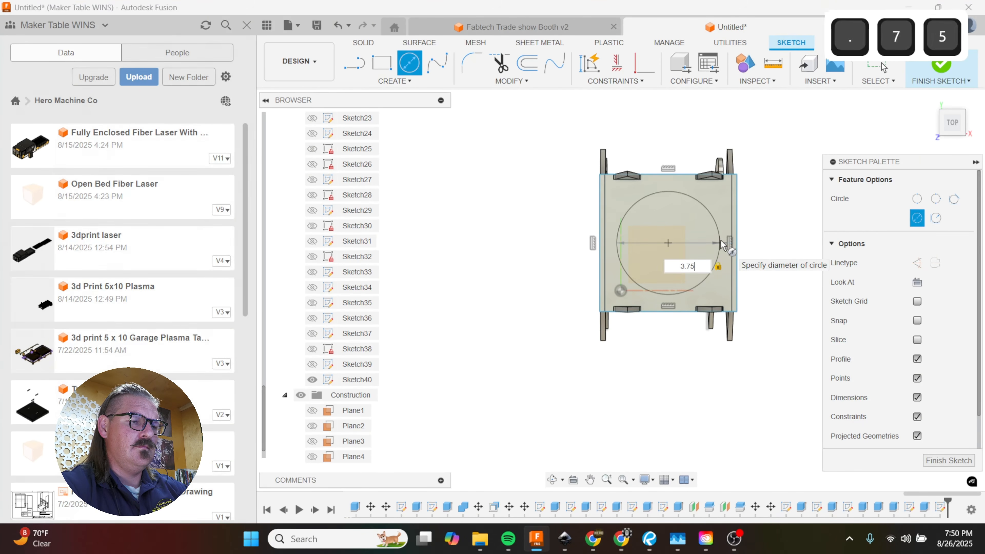
key(Return)
Step: Offset the 3.75 in circle inward by 0.5 in
scroll(671, 282, up, 4)
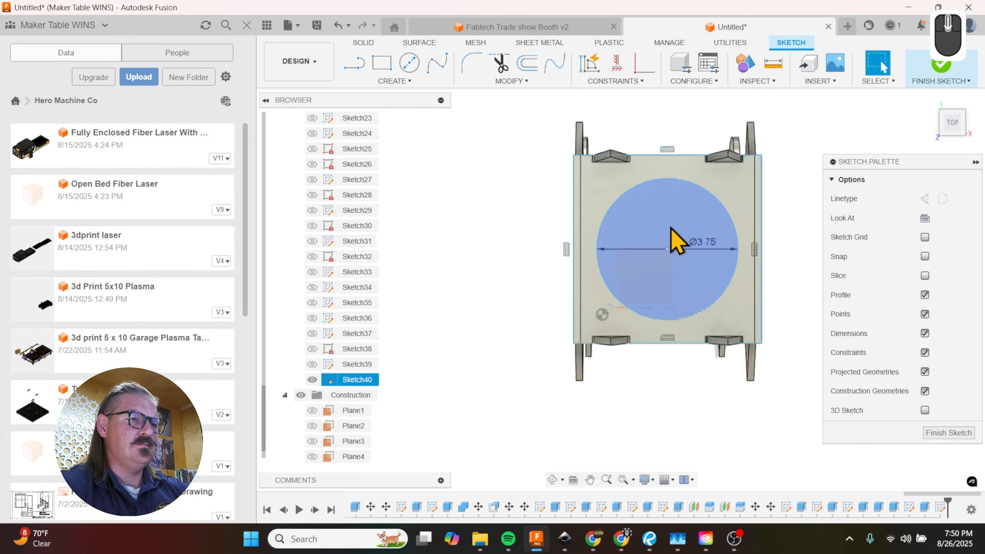
key(o)
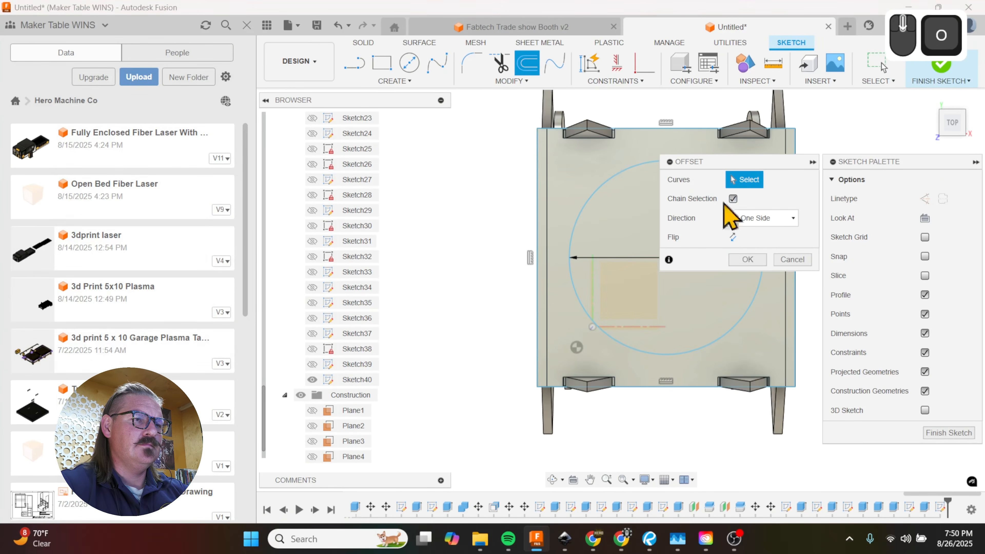
click(600, 195)
drag(590, 182, 607, 197)
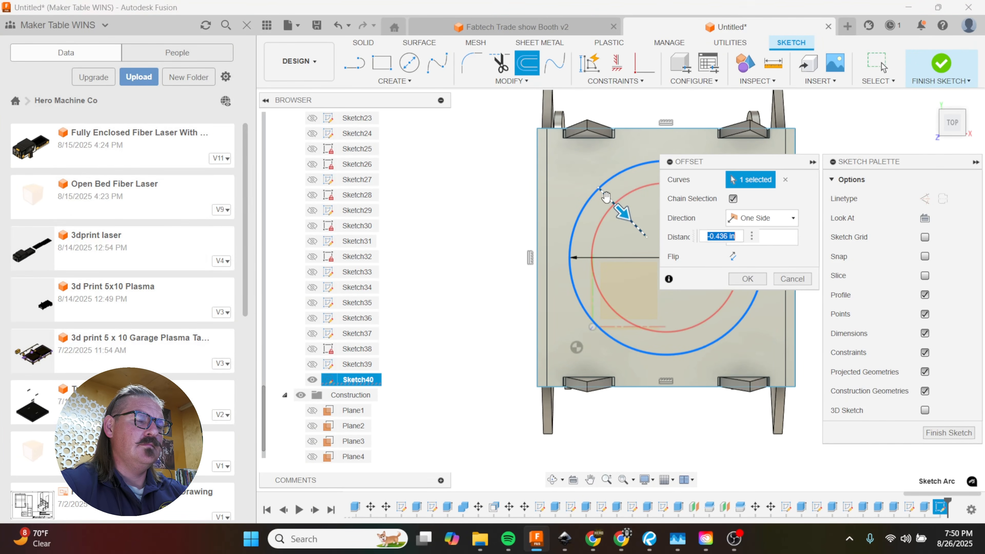
text(-.5)
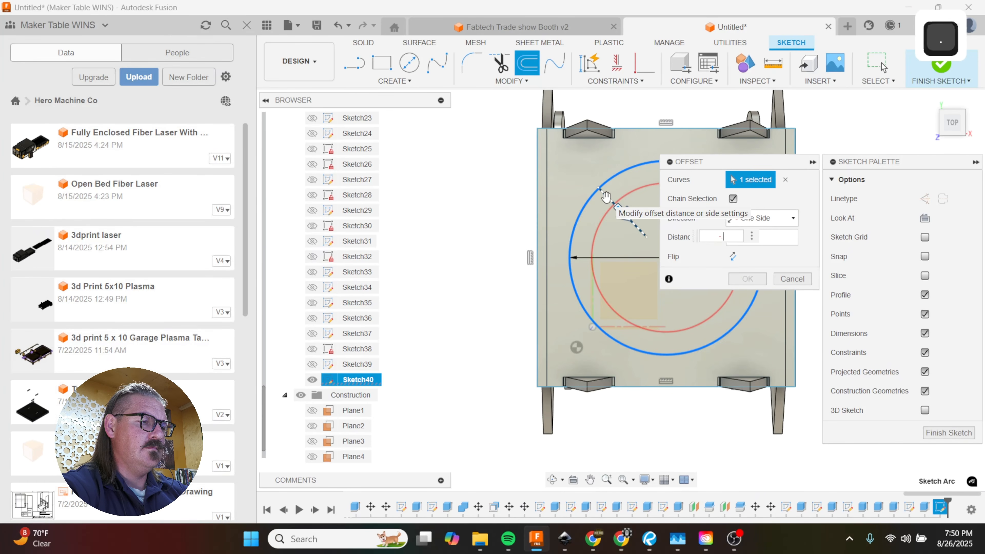
key(Return)
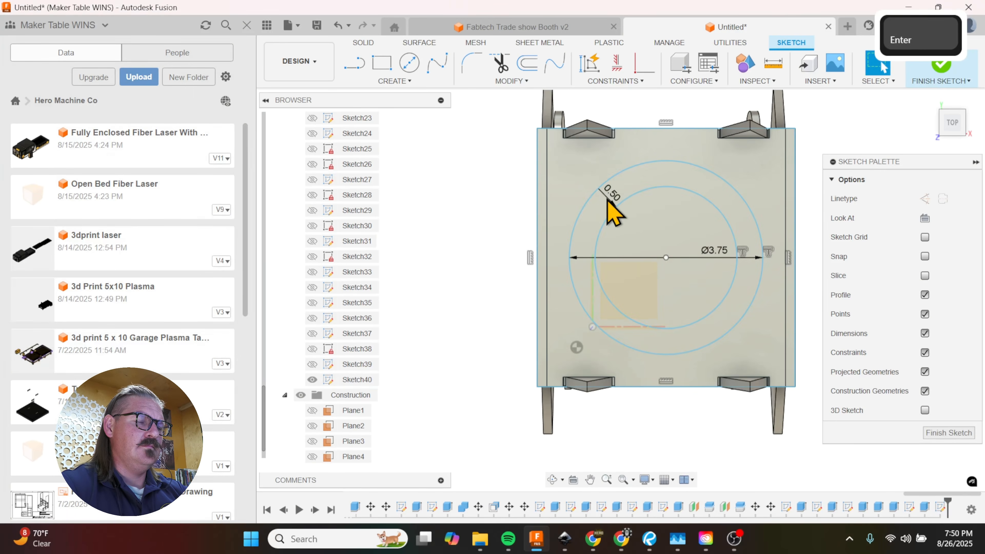
Step: Offset the outer circle inward twice more, by 1 in and by 1.5 in, for two smaller concentric rings
key(o)
click(605, 202)
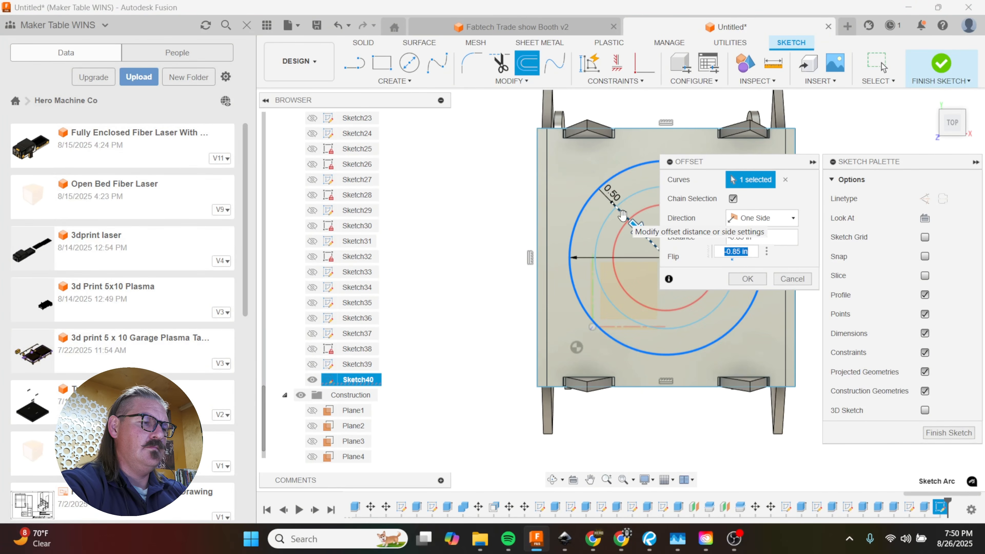
text(-1)
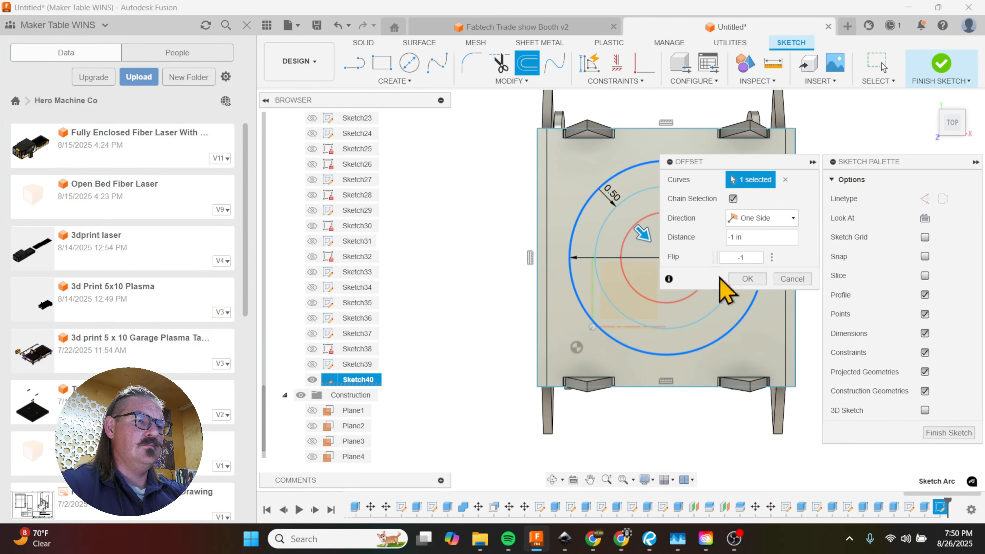
click(737, 278)
key(o)
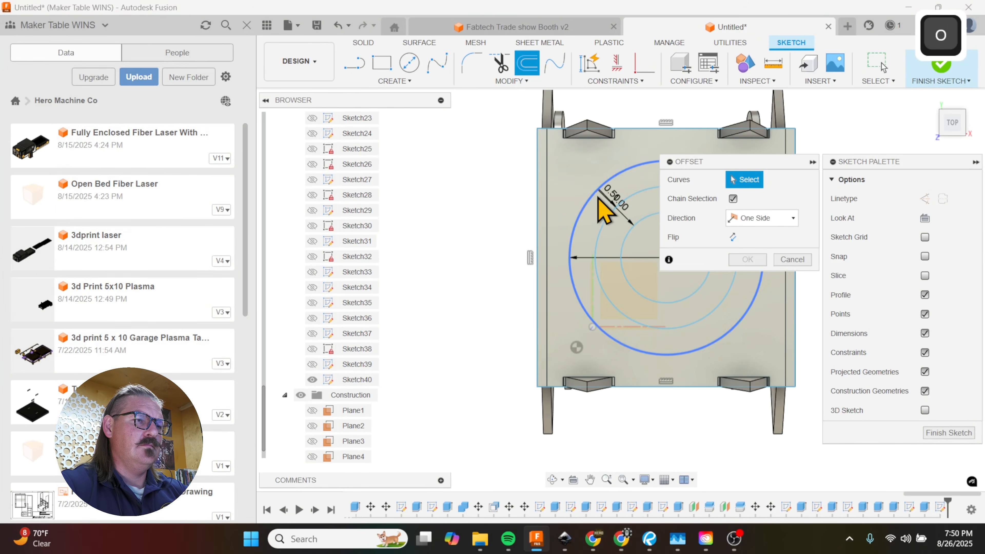
click(598, 196)
drag(587, 189, 644, 240)
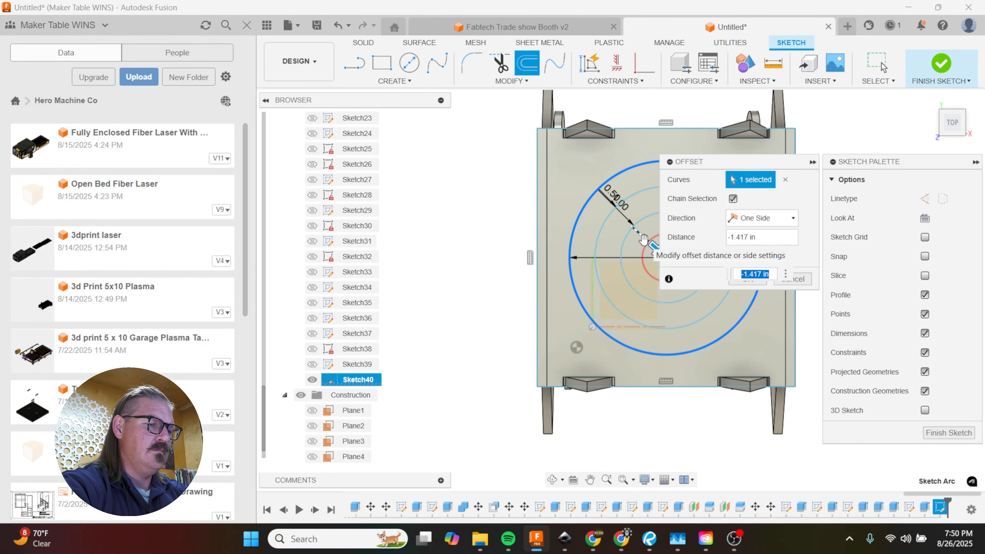
text(-1.5)
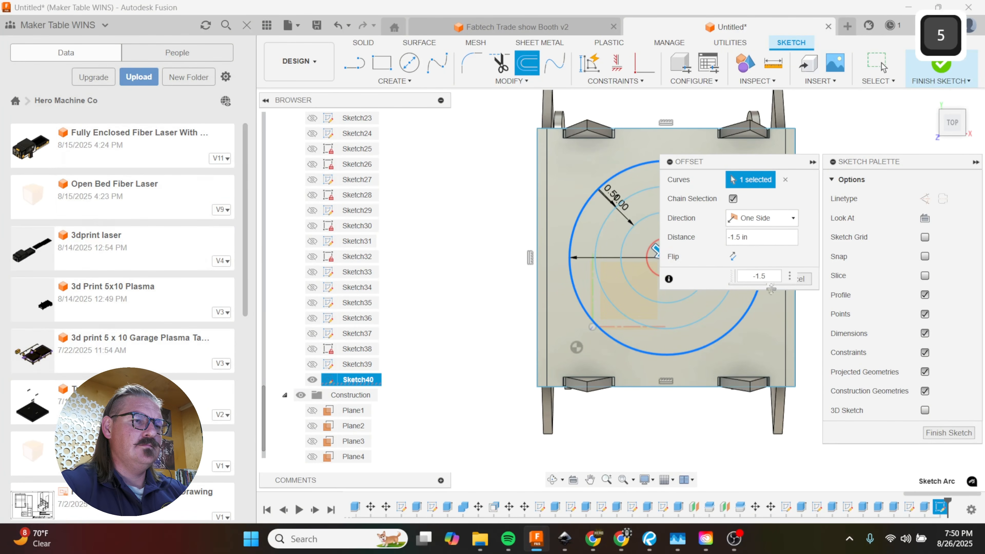
key(Return)
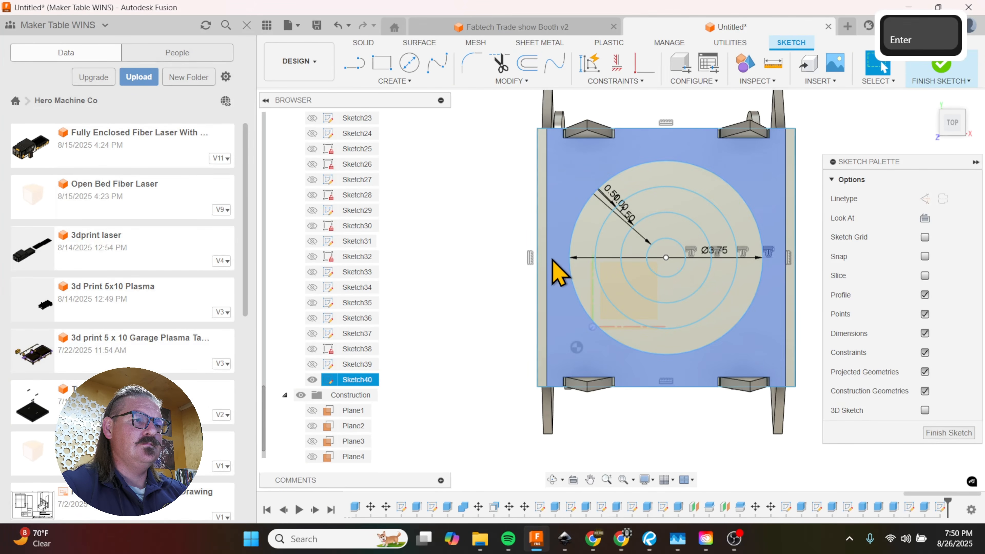
Step: Draw two diagonal lines across the top face, connecting the opposite corners of the rectangle
scroll(553, 261, down, 3)
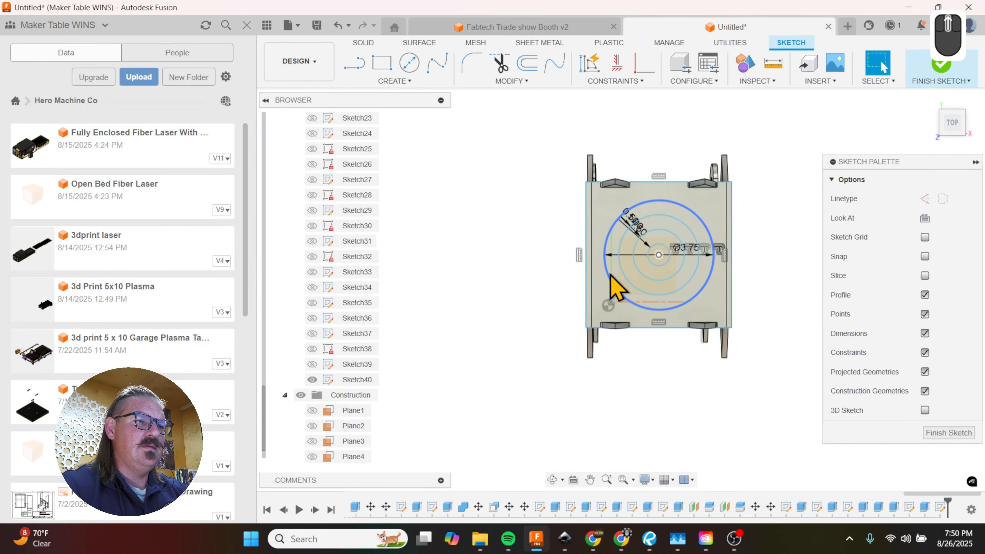
scroll(617, 288, up, 4)
scroll(645, 323, down, 2)
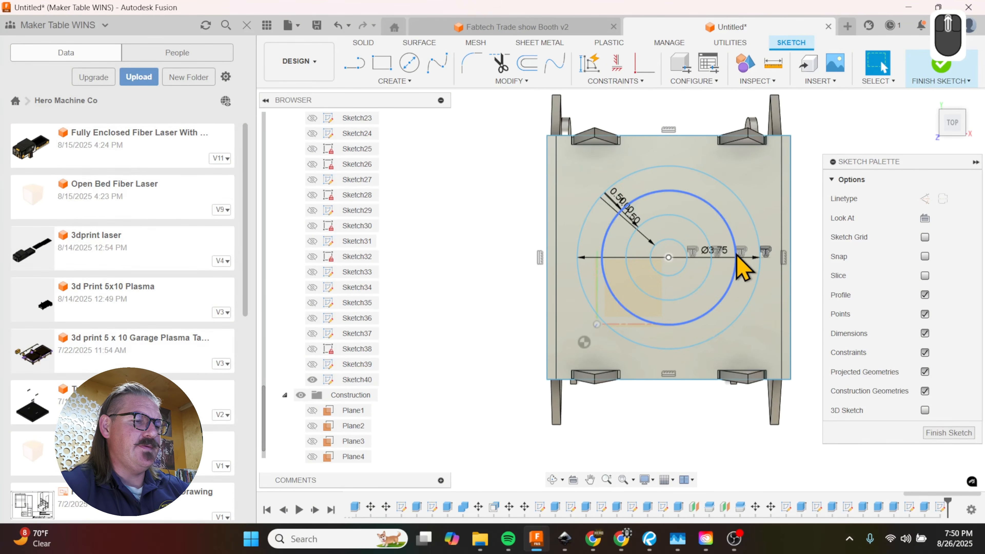
key(l)
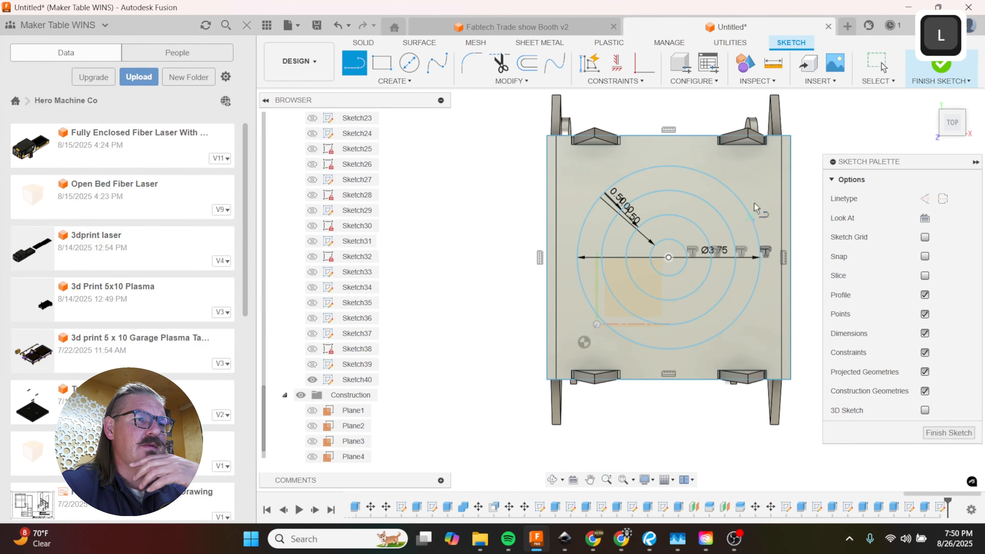
click(790, 136)
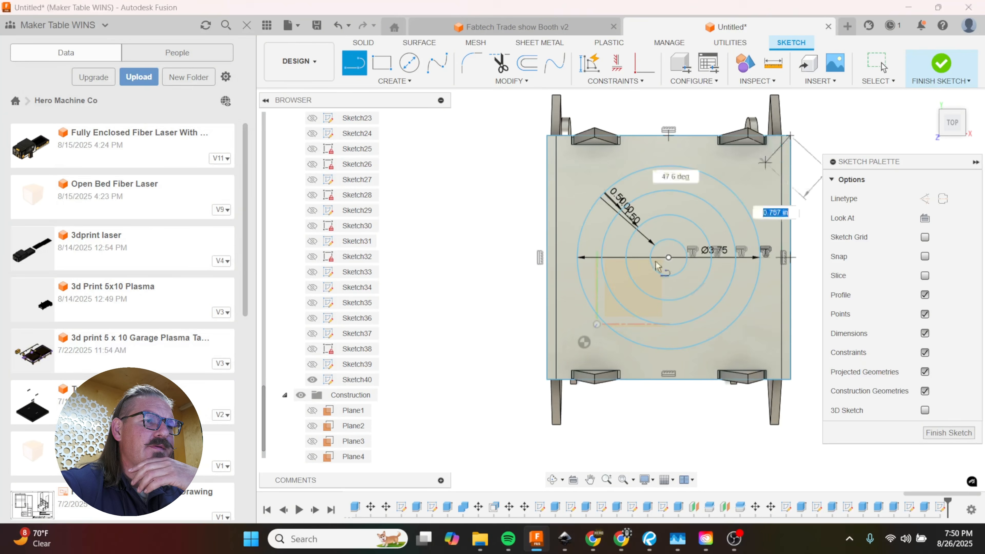
click(547, 379)
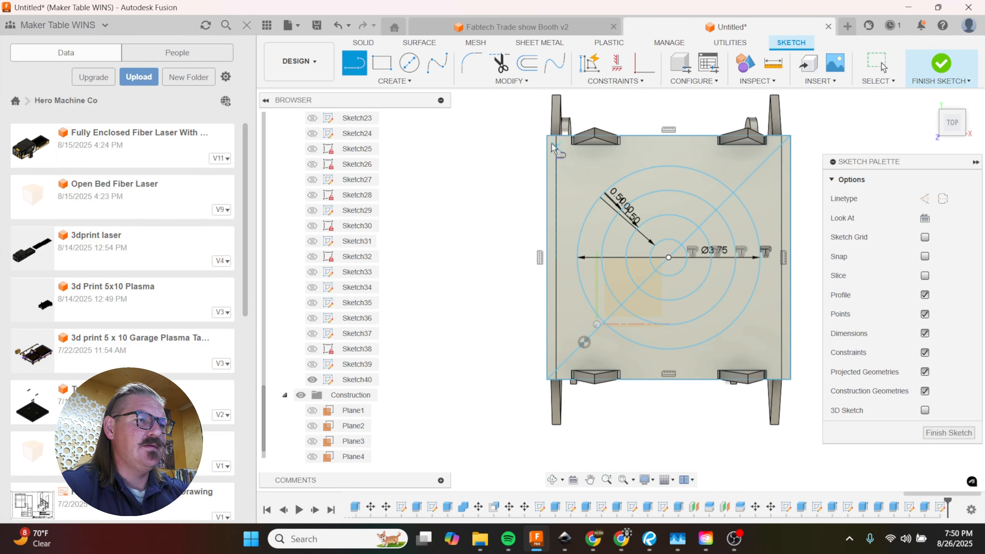
click(548, 136)
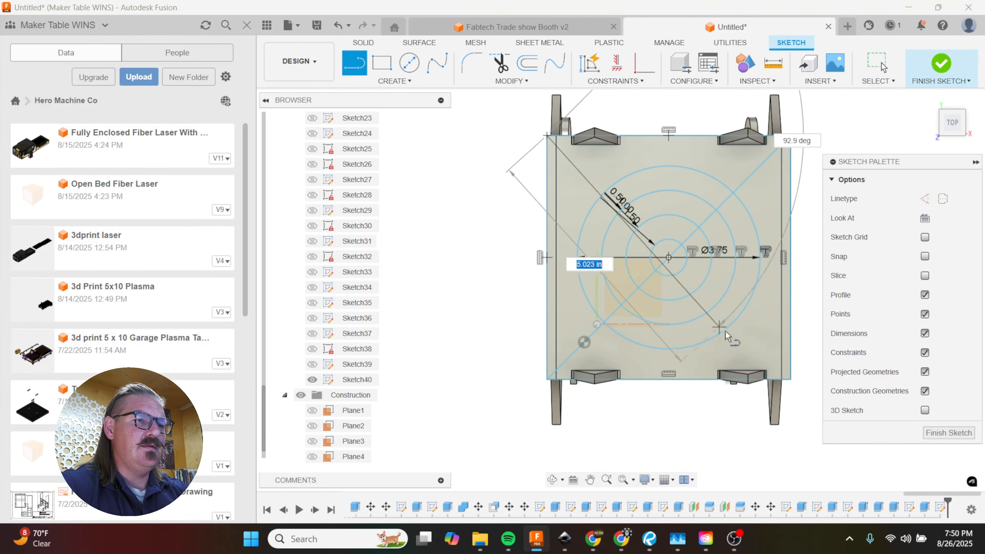
click(790, 378)
Step: Offset the diagonal from the upper-left to the lower-right corner by 0.1 in to each side
scroll(662, 243, up, 2)
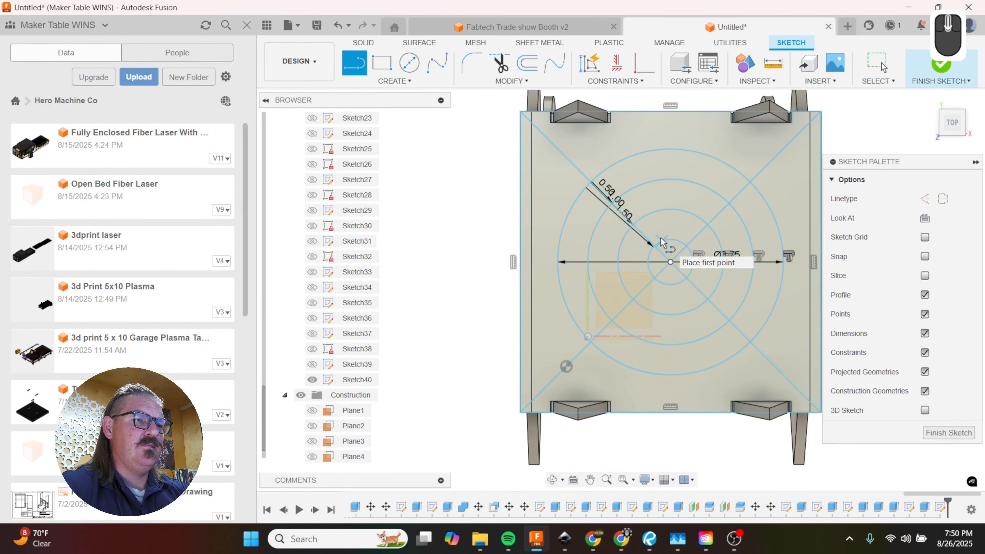
key(o)
click(648, 245)
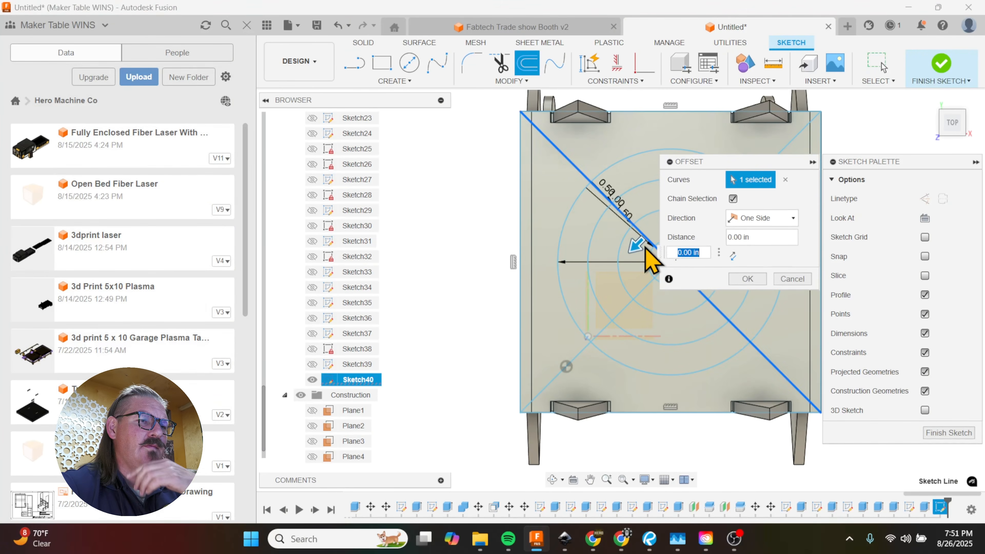
text(.1)
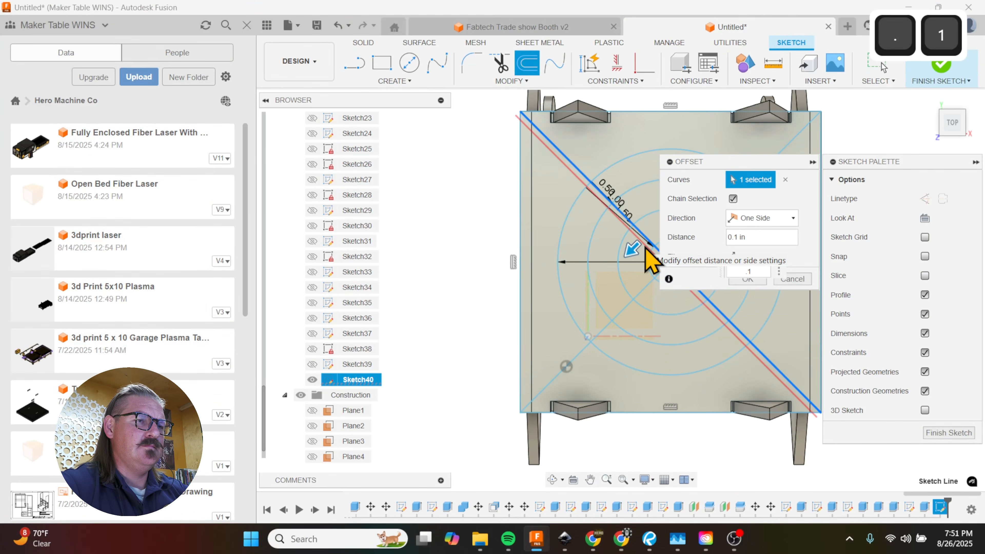
click(747, 279)
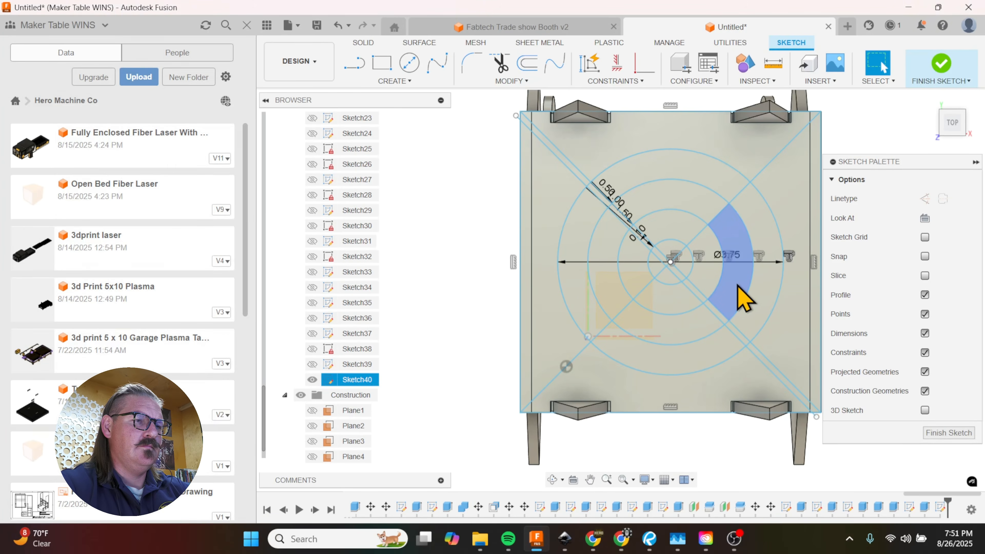
key(o)
click(717, 307)
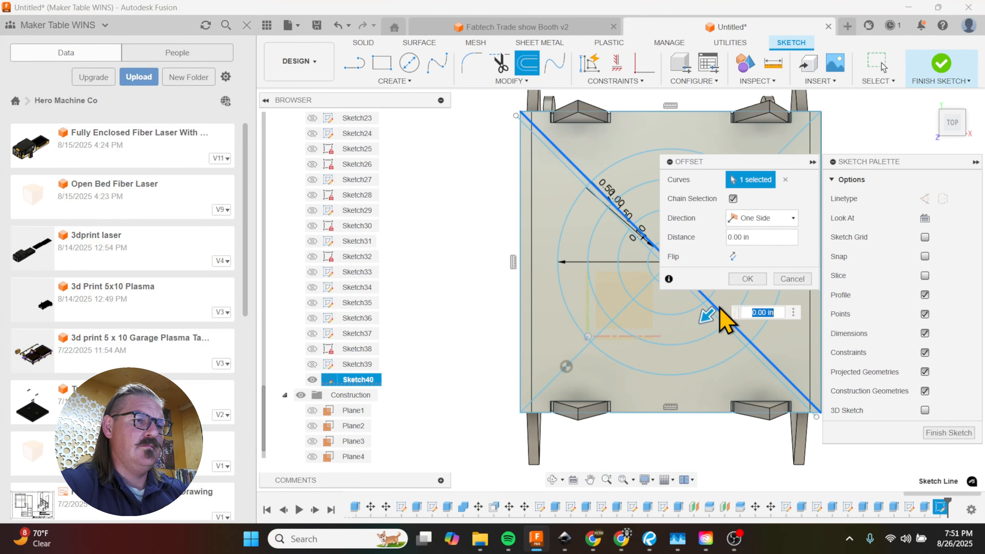
text(-.1)
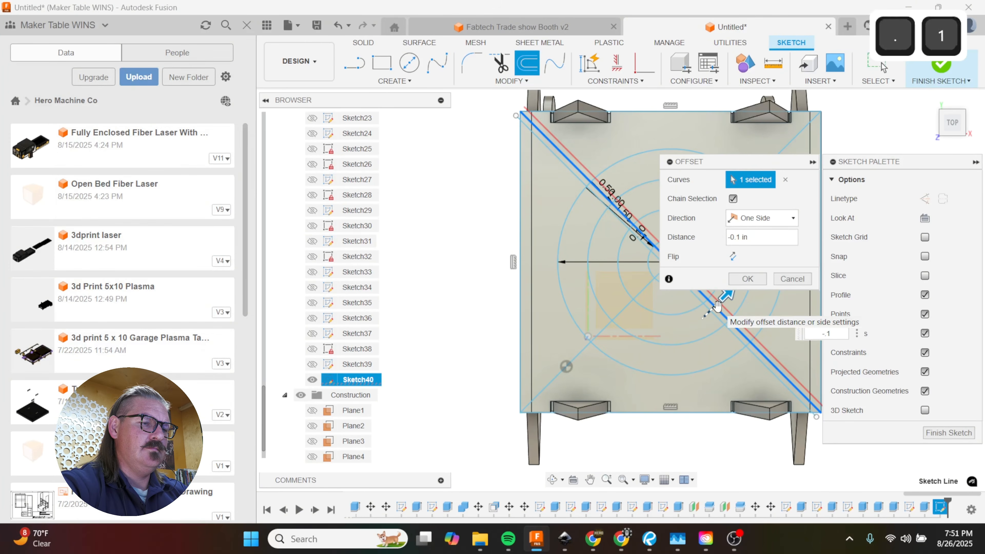
key(Return)
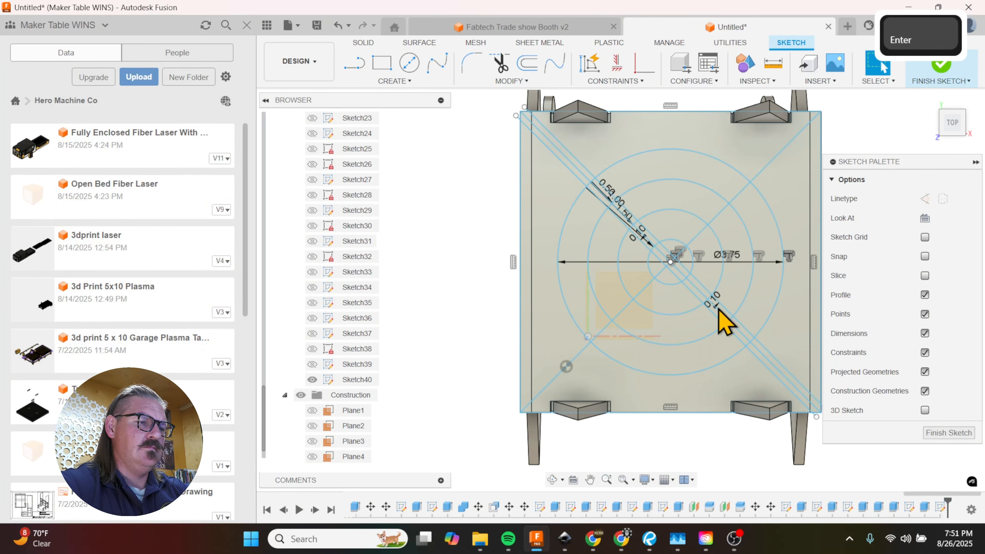
Step: Offset the diagonal from the lower-left to the upper-right corner by 0.1 in to each side
key(o)
click(641, 294)
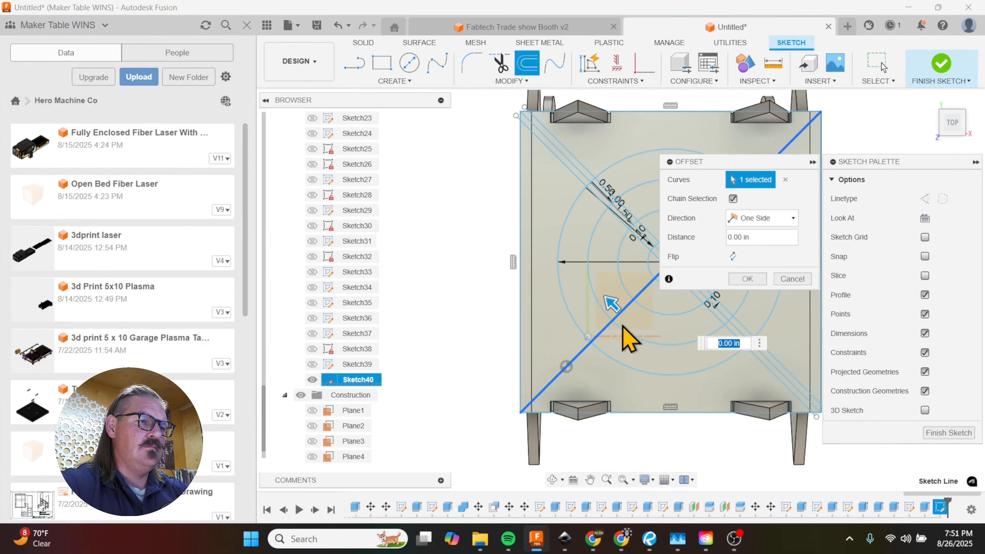
text(.1)
key(Return)
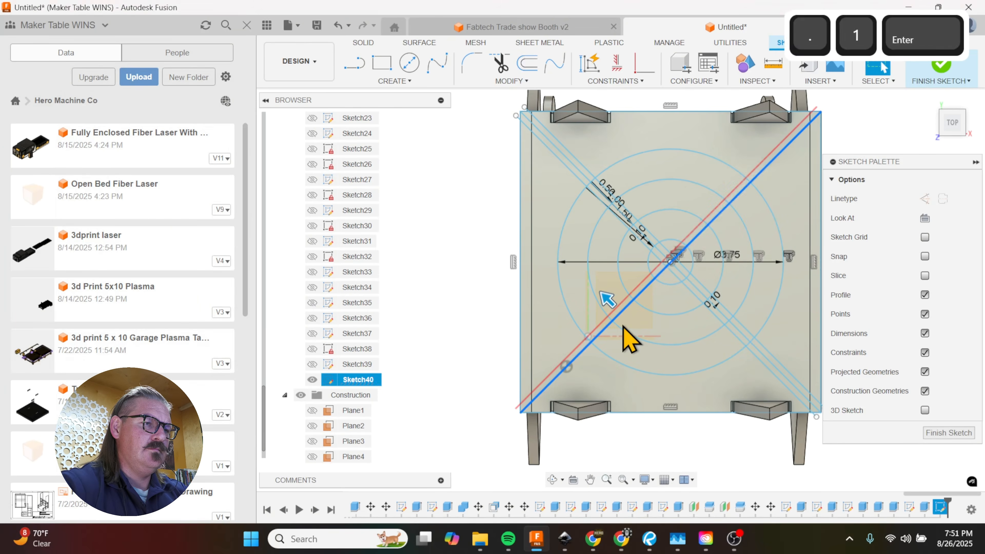
key(o)
click(614, 337)
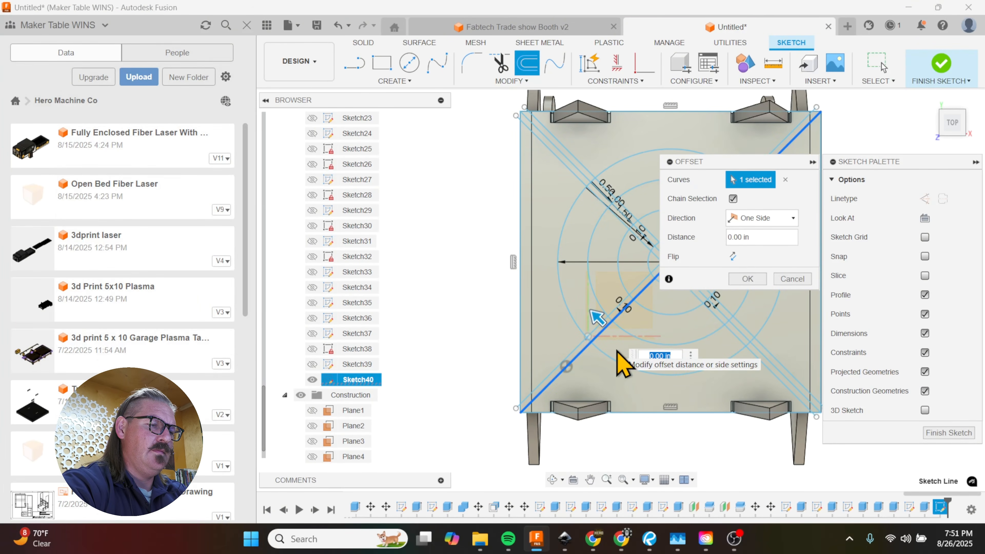
text(-.1)
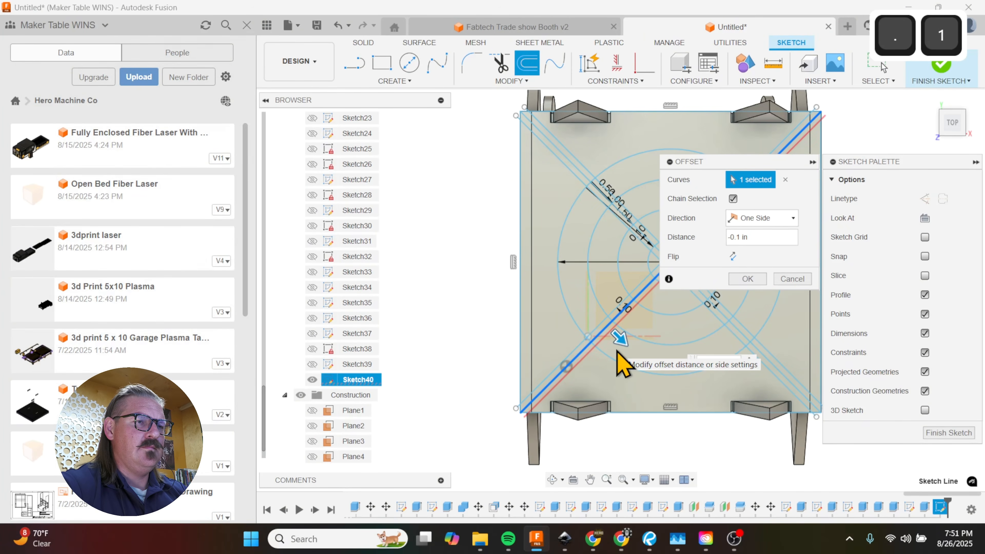
click(748, 279)
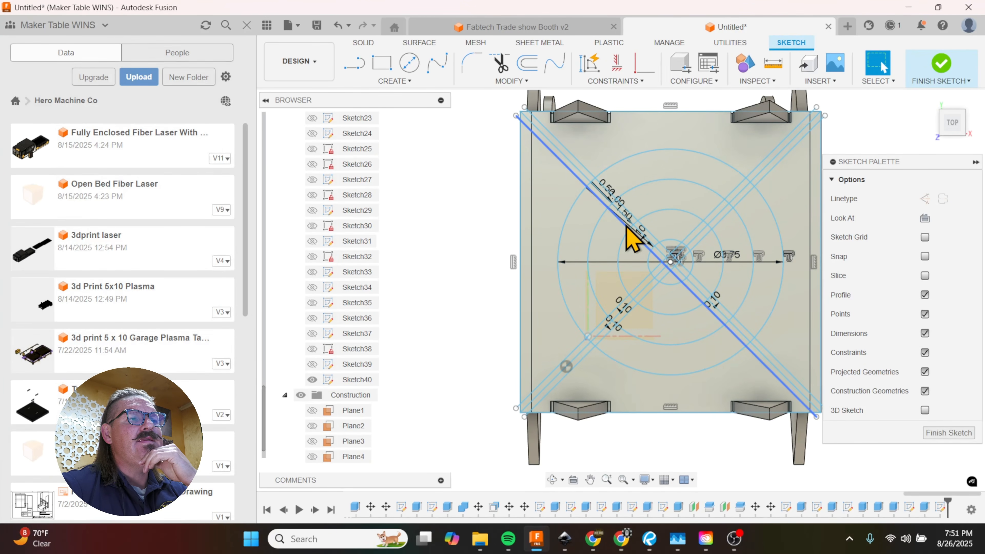
key(e)
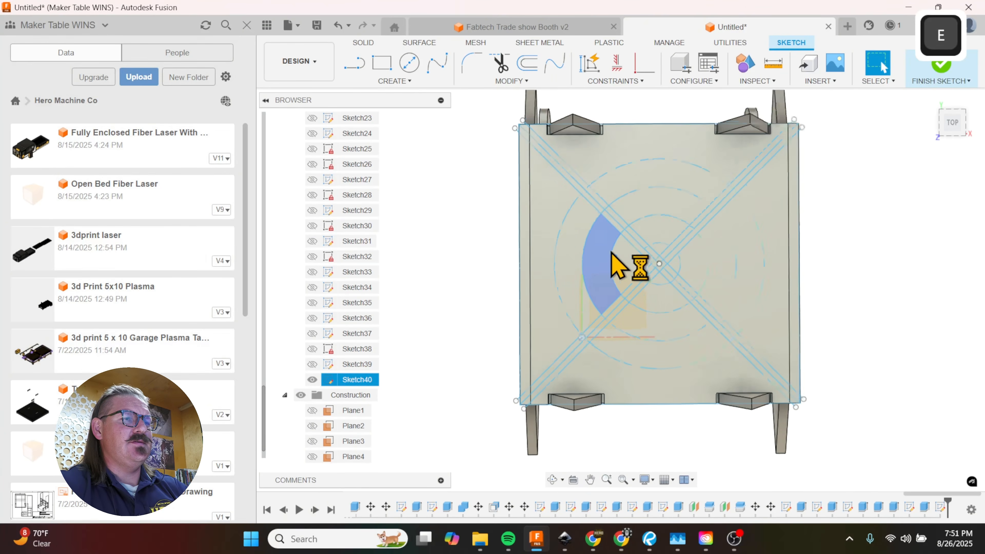
scroll(575, 286, down, 4)
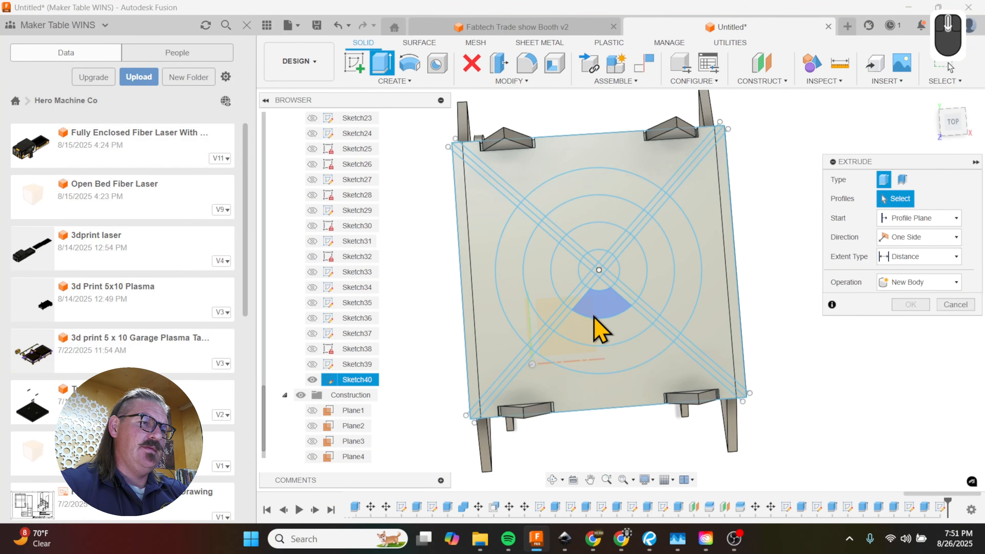
click(604, 305)
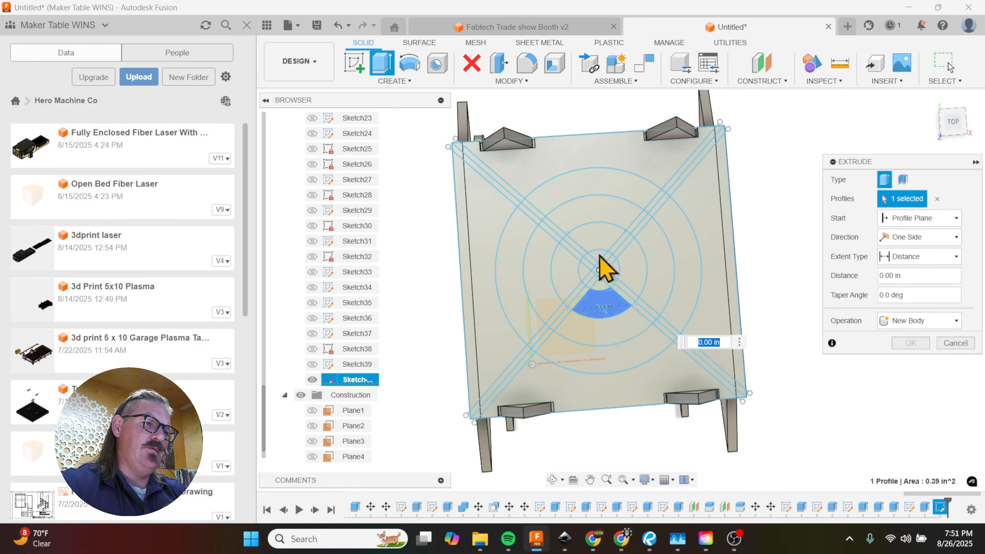
click(599, 251)
scroll(599, 258, up, 2)
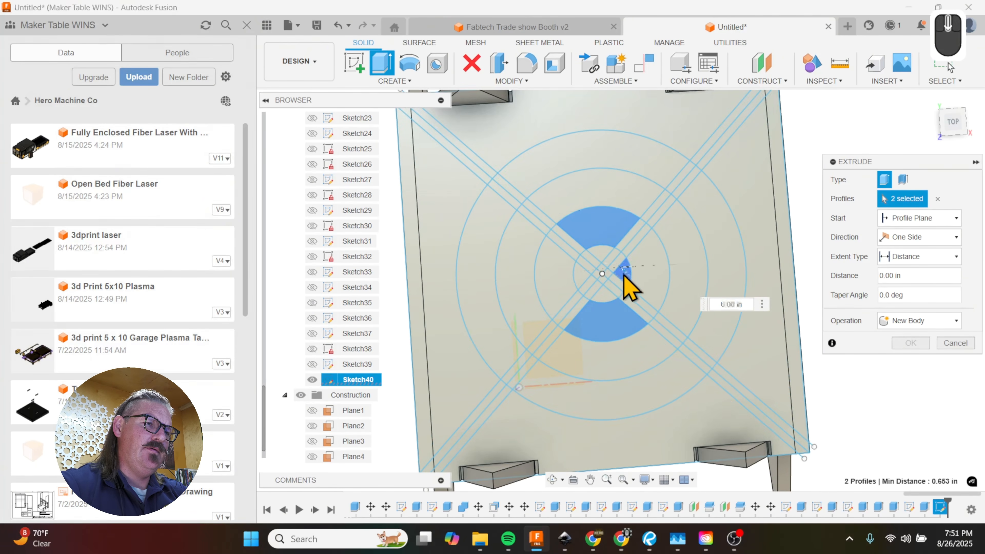
click(621, 275)
click(589, 281)
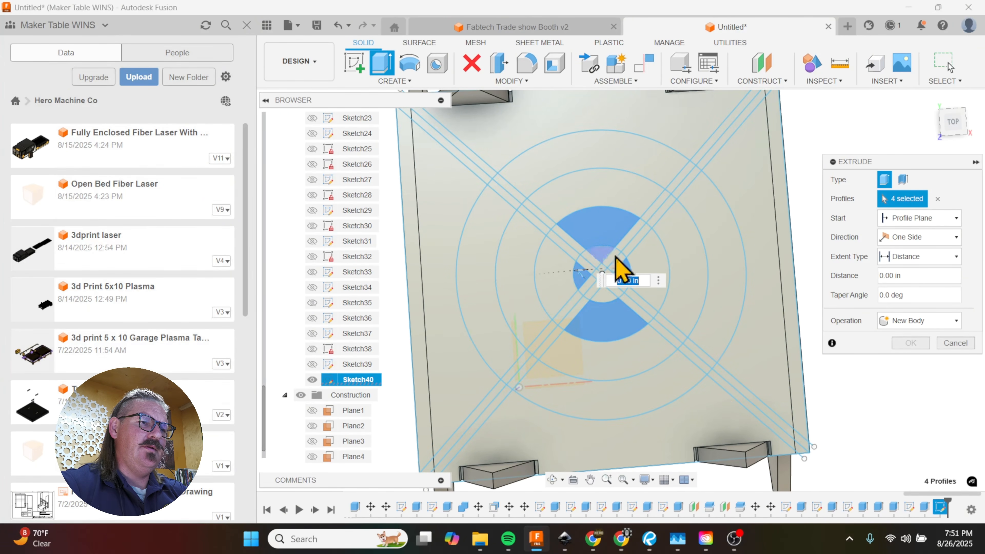
click(679, 254)
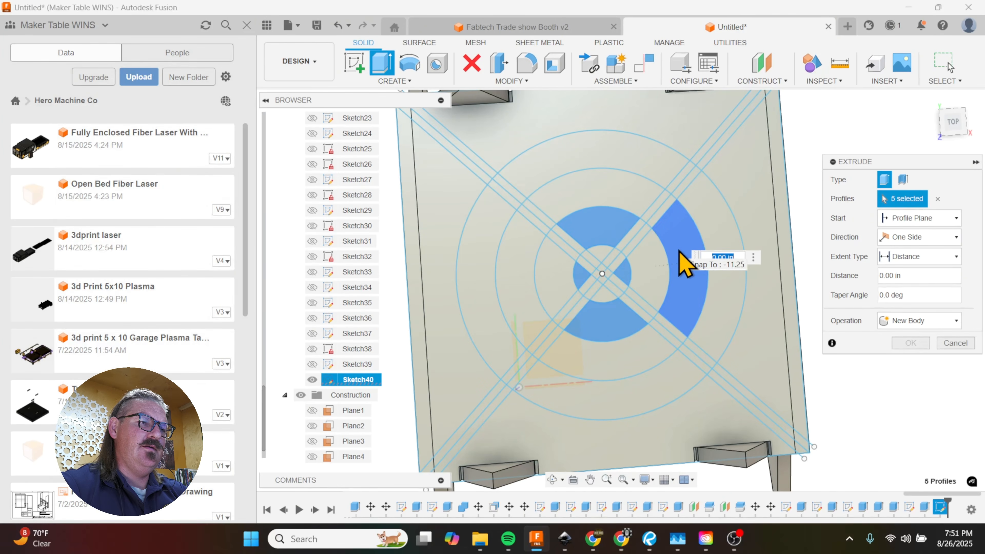
click(617, 161)
click(626, 392)
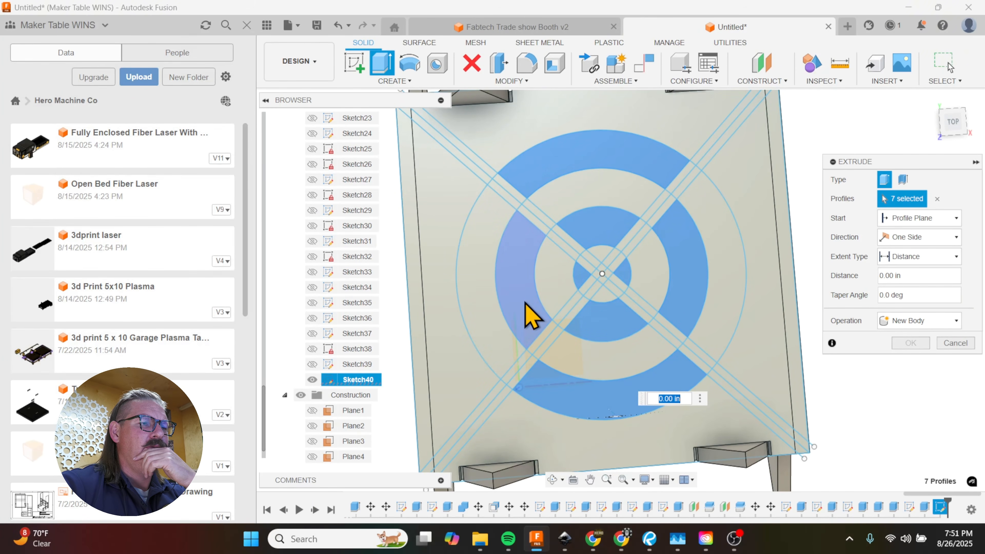
click(527, 315)
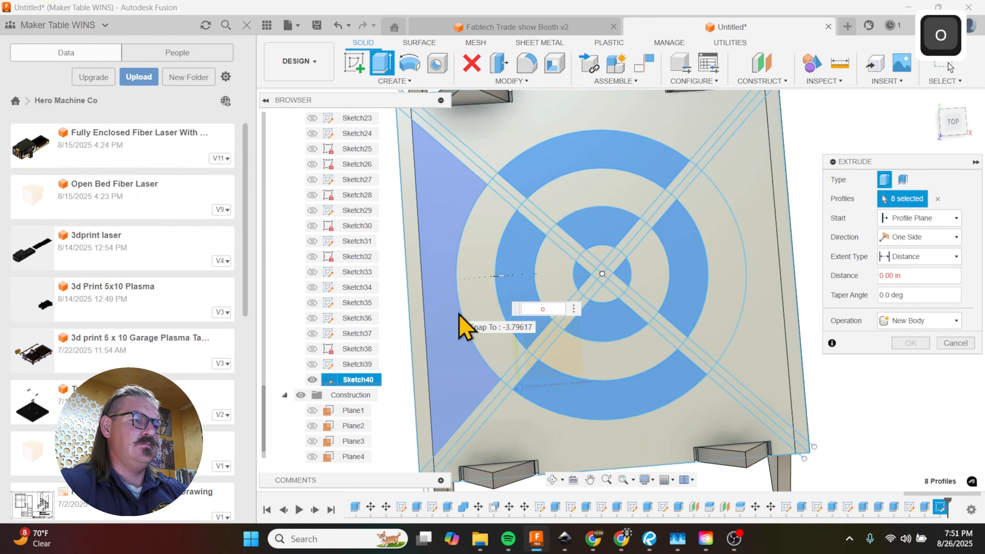
text(0)
click(941, 349)
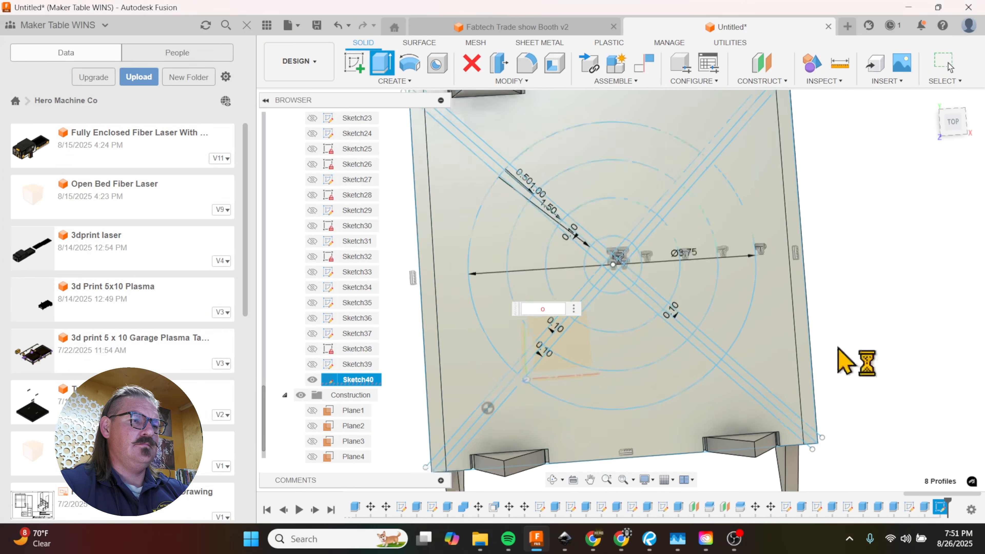
Step: Offset the outermost circle of the top panel sketch outward by 0.15 in
scroll(708, 341, up, 3)
key(o)
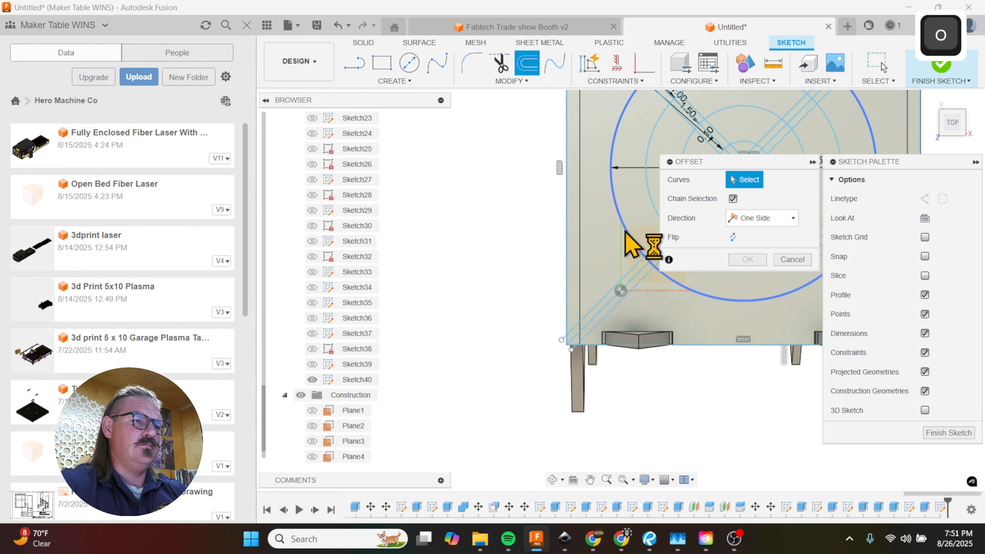
click(626, 233)
drag(620, 239, 604, 238)
text(.25)
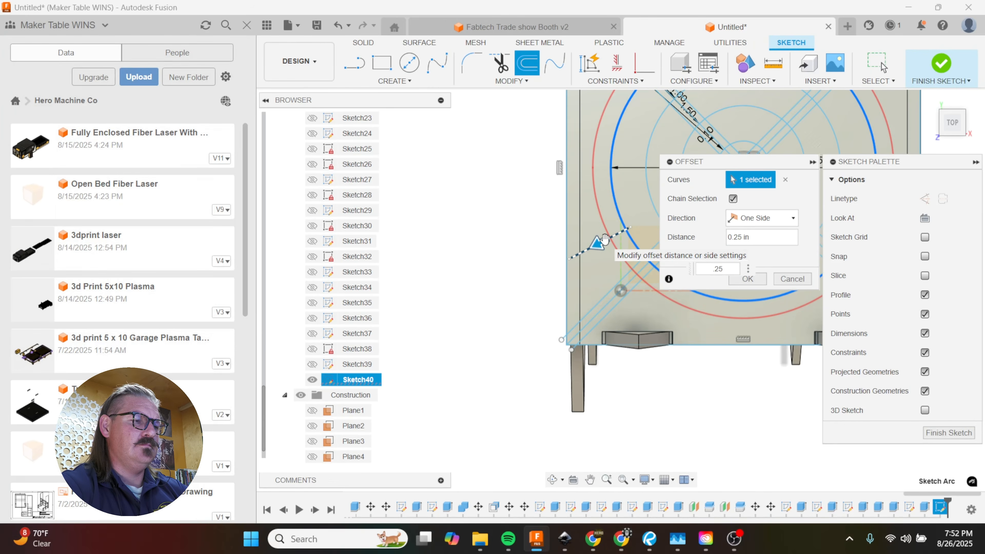
key(BackSpace)
key(BackSpace)
text(15)
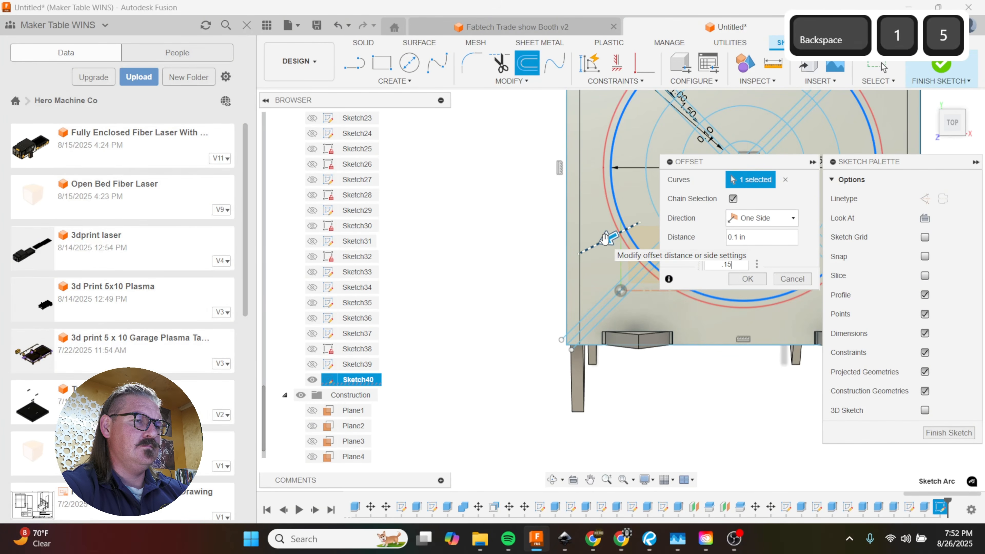
key(Return)
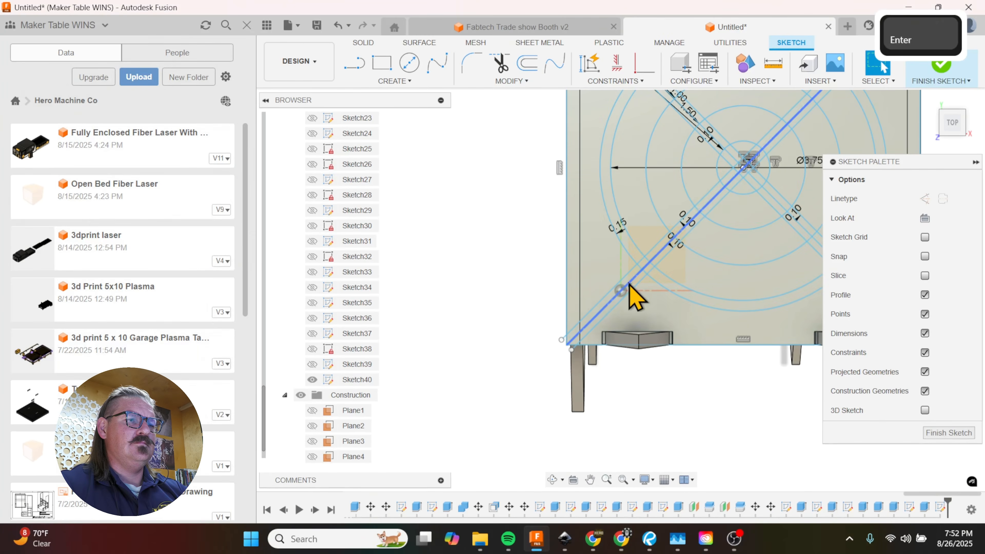
Step: Select ten alternating segments as extrude profiles, from the central wedges to the outer rings, leaving the diagonal strips out
scroll(636, 299, down, 4)
key(e)
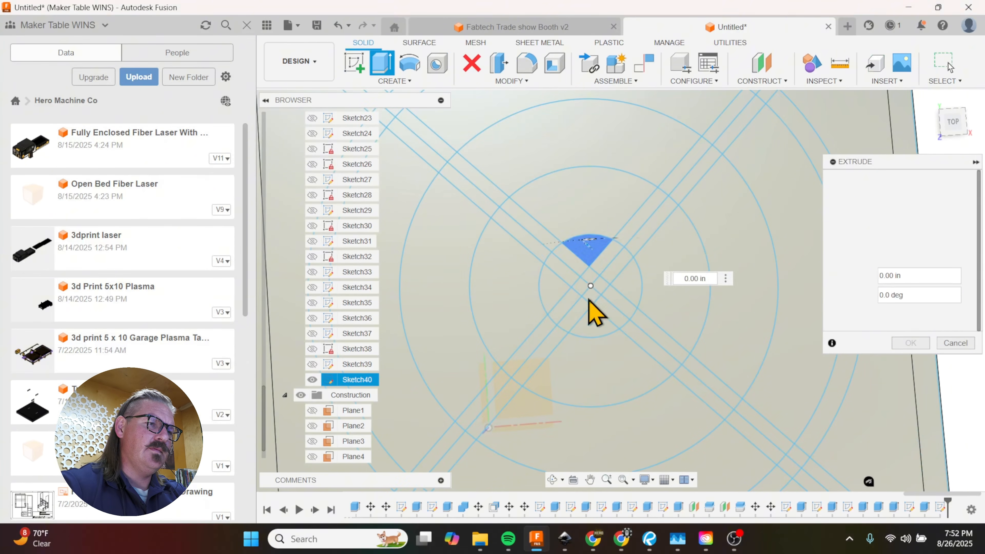
click(588, 324)
click(688, 291)
click(520, 313)
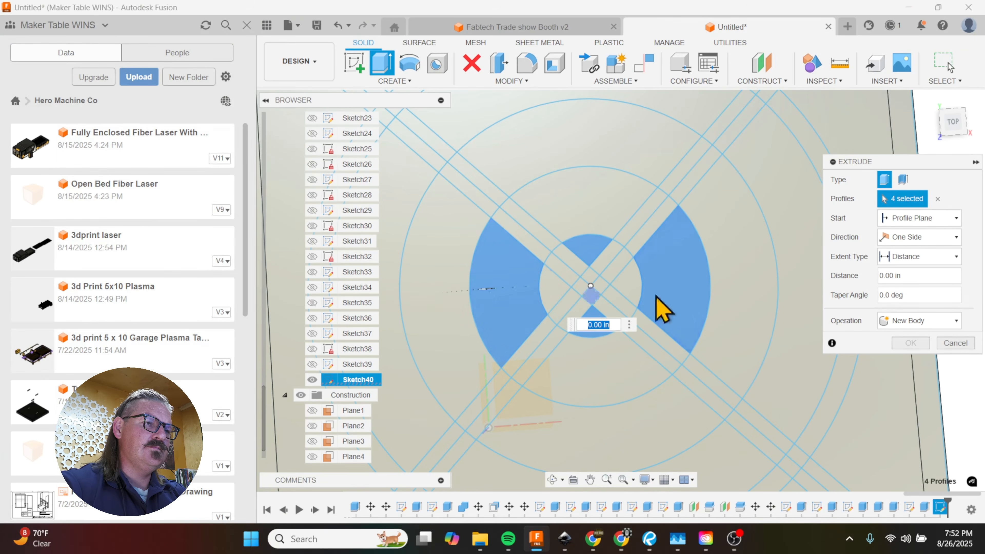
scroll(737, 287, down, 3)
click(640, 204)
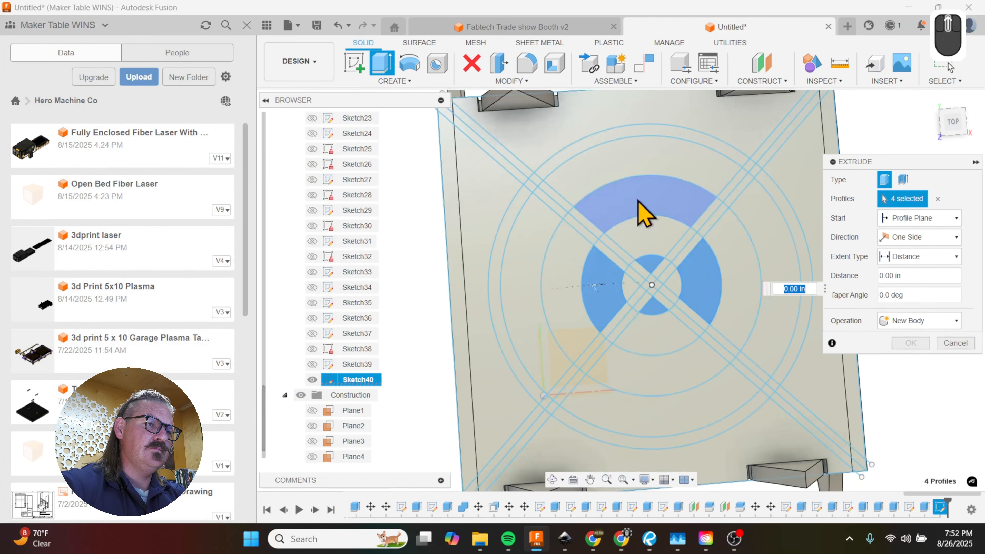
click(662, 382)
click(670, 441)
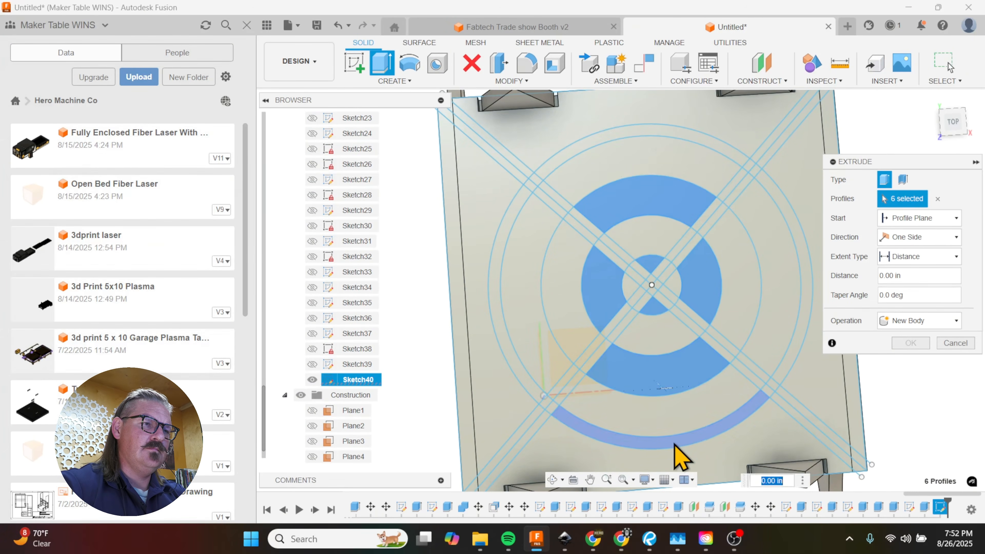
click(656, 144)
click(754, 271)
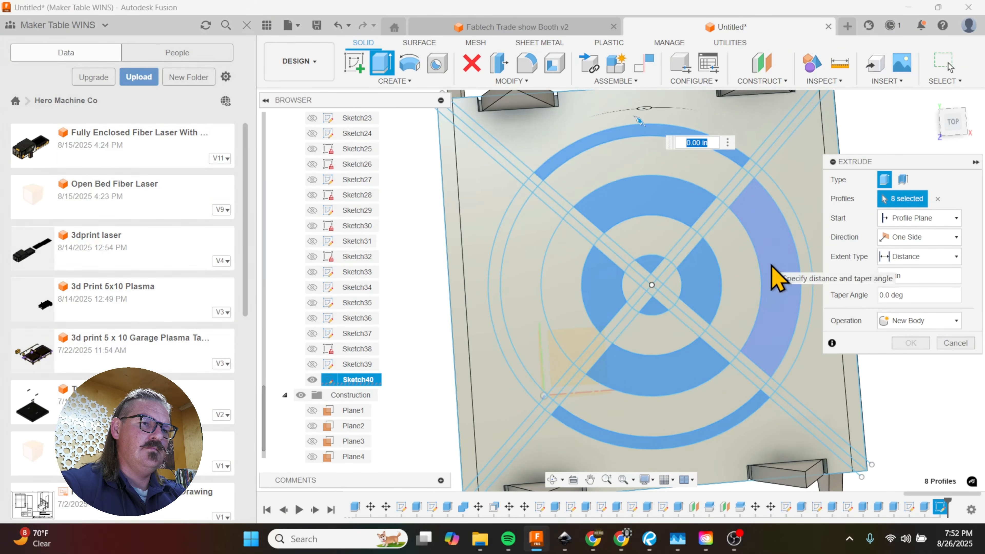
click(535, 302)
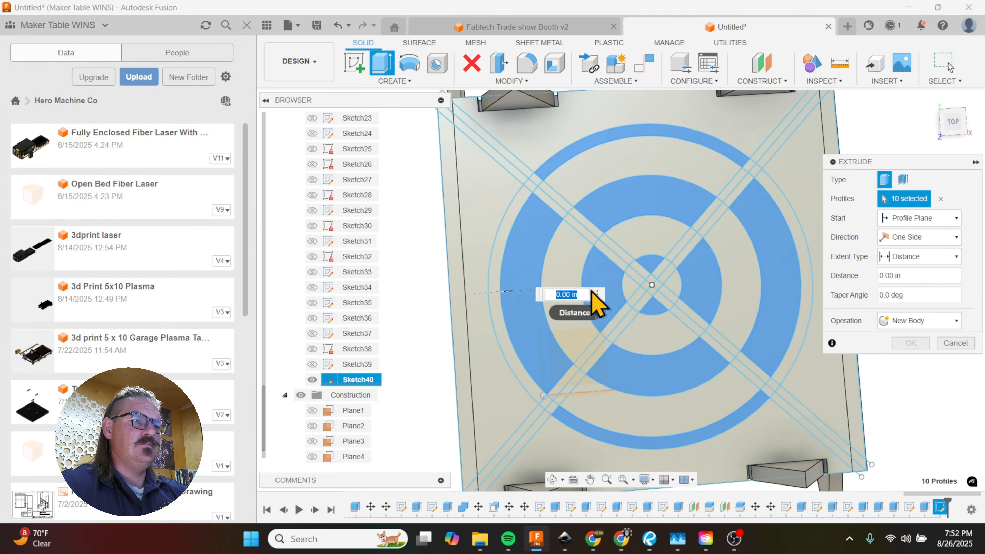
Step: Cut the selected ring segments 0.1875 in down into the top panel
shift+middle_drag(638, 301, 634, 254)
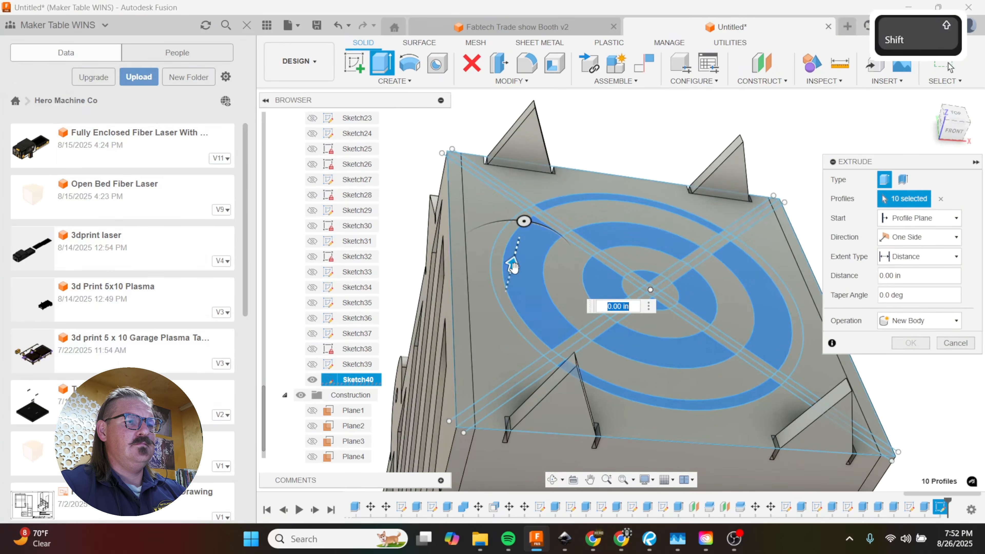
drag(514, 267, 520, 289)
text(-.1875)
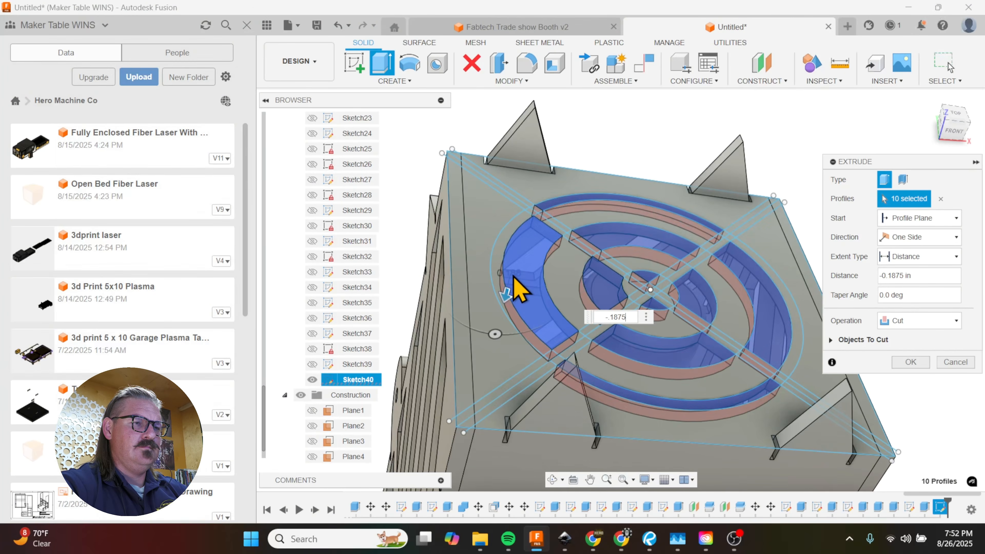
key(Return)
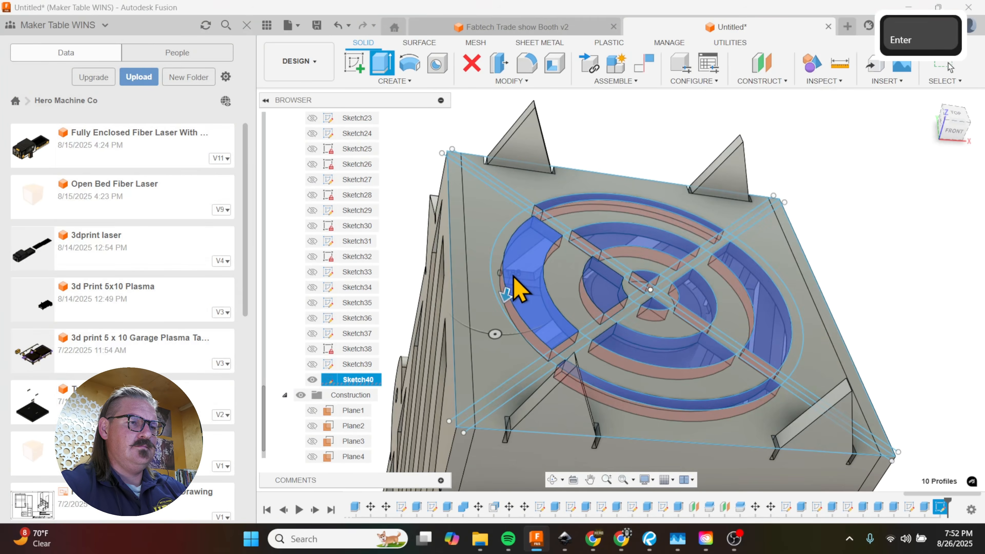
scroll(516, 283, down, 3)
shift+middle_drag(659, 278, 644, 323)
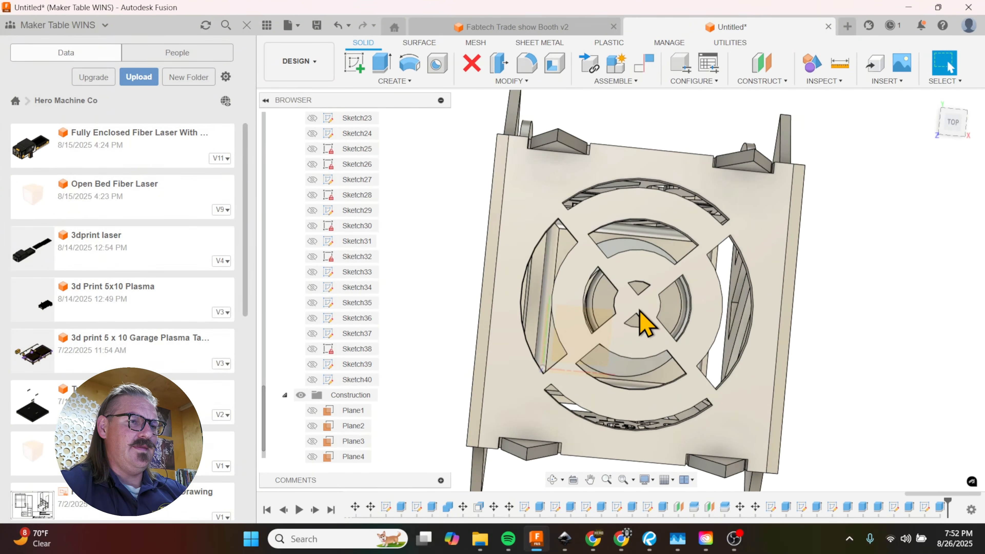
shift+middle_drag(639, 311, 643, 253)
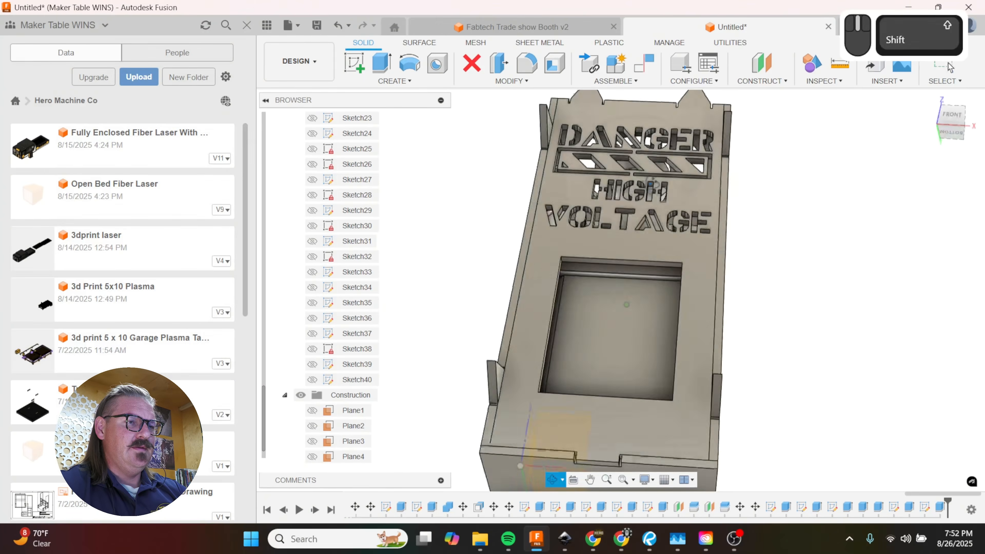
shift+middle_drag(652, 181, 640, 324)
scroll(655, 247, down, 3)
click(606, 289)
key(m)
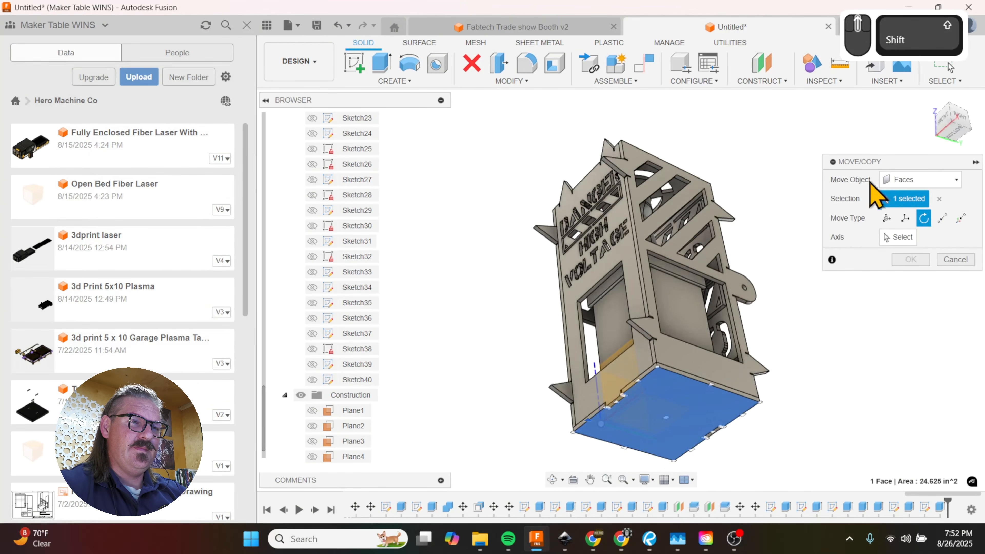
click(904, 180)
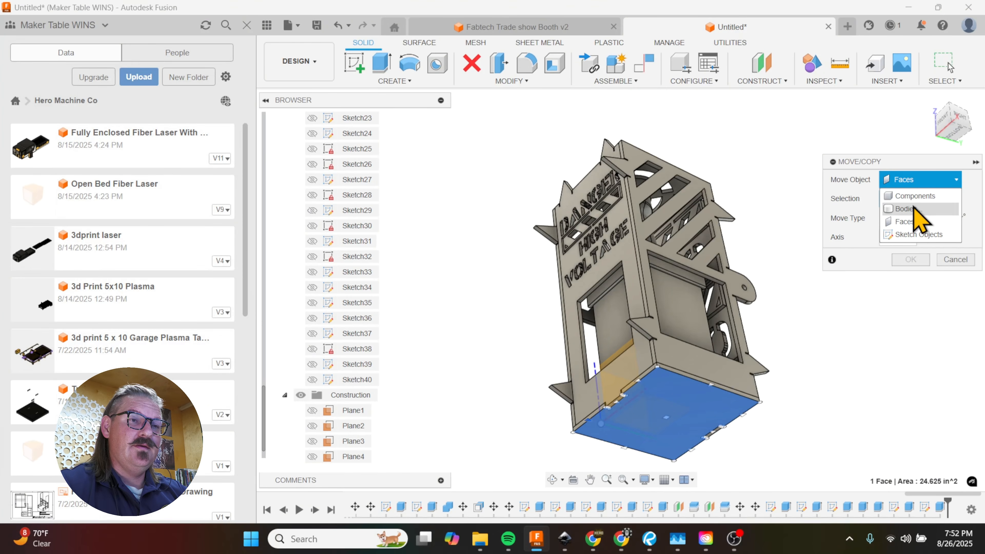
click(913, 209)
click(667, 431)
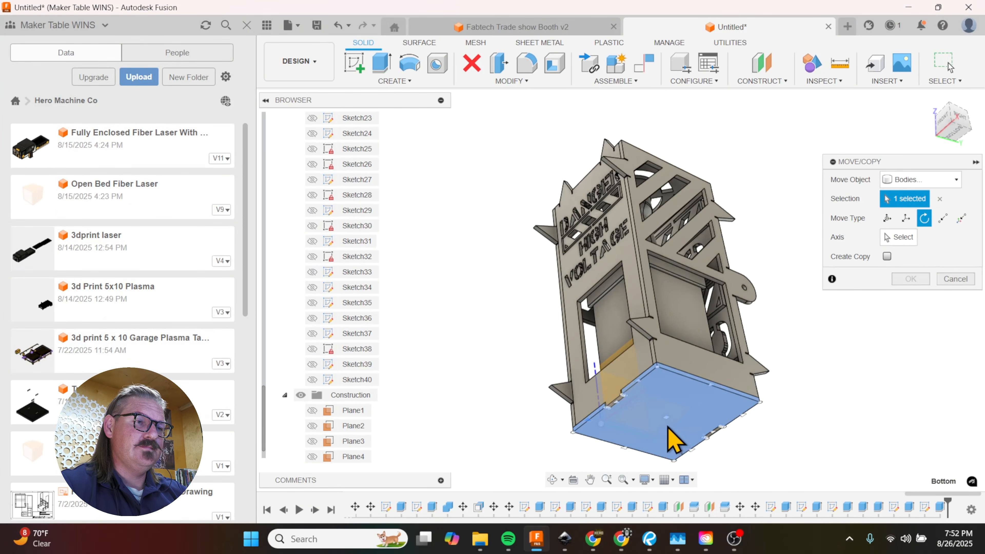
scroll(704, 277, down, 3)
shift+middle_drag(752, 290, 756, 304)
click(888, 218)
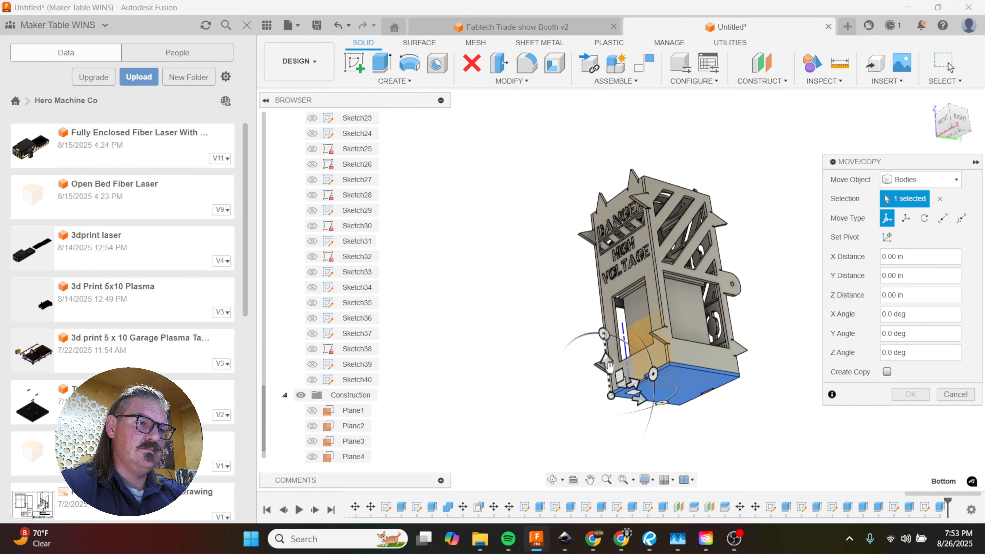
drag(607, 364, 627, 458)
mouse_move(756, 295)
shift+middle_down()
mouse_move(763, 304)
mouse_move(755, 279)
shift+middle_up()
click(945, 398)
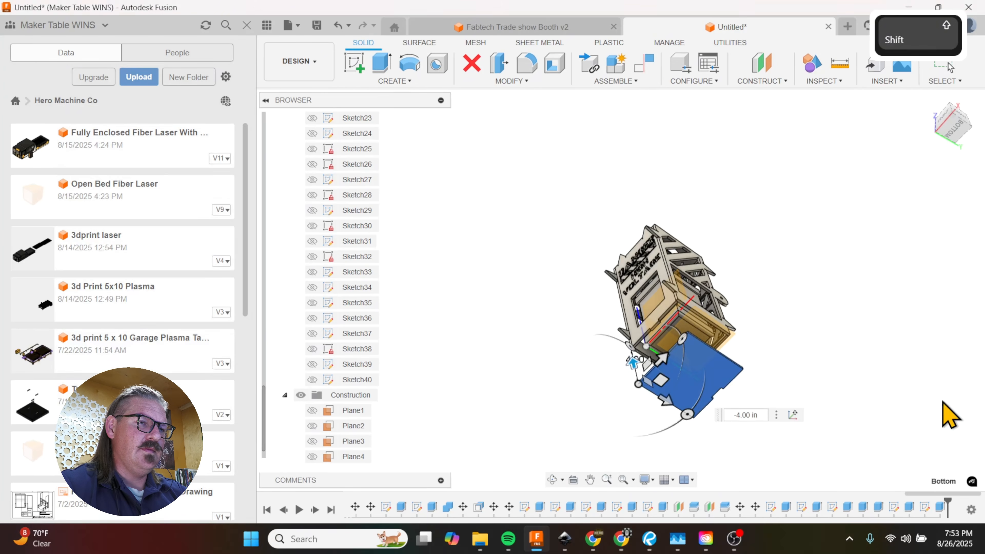
Step: Hide the bottom panel of the enclosure
click(687, 372)
key(v)
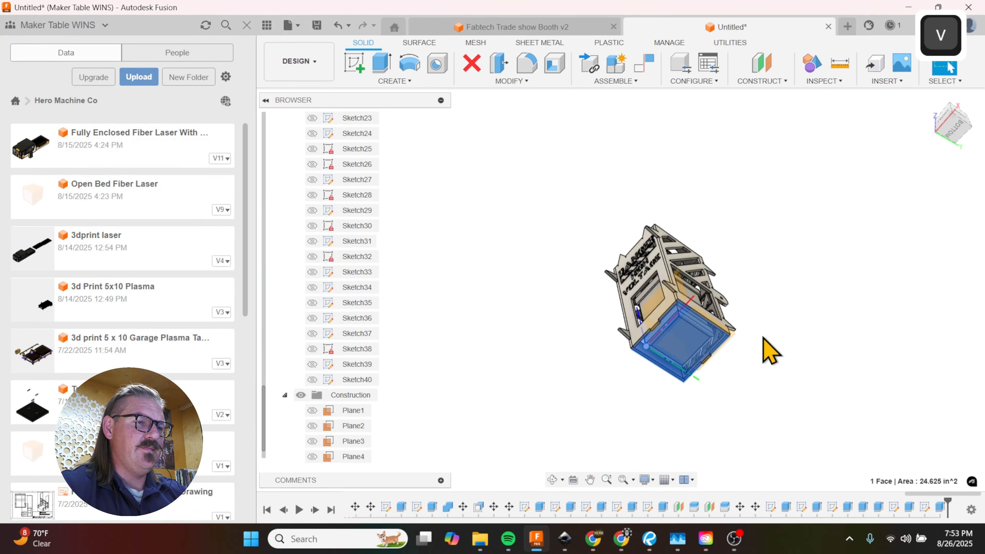
shift+middle_drag(762, 372, 720, 347)
scroll(640, 297, up, 5)
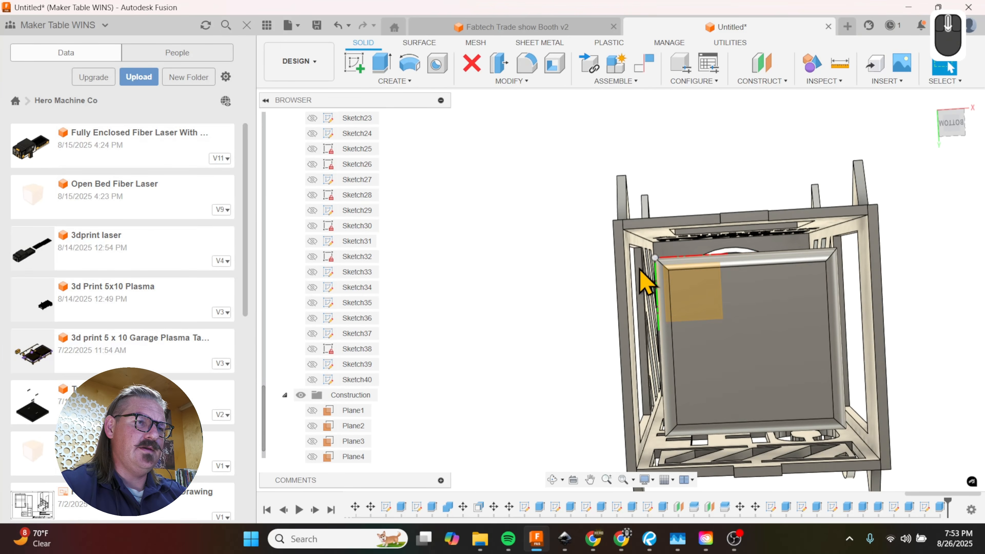
scroll(646, 282, up, 3)
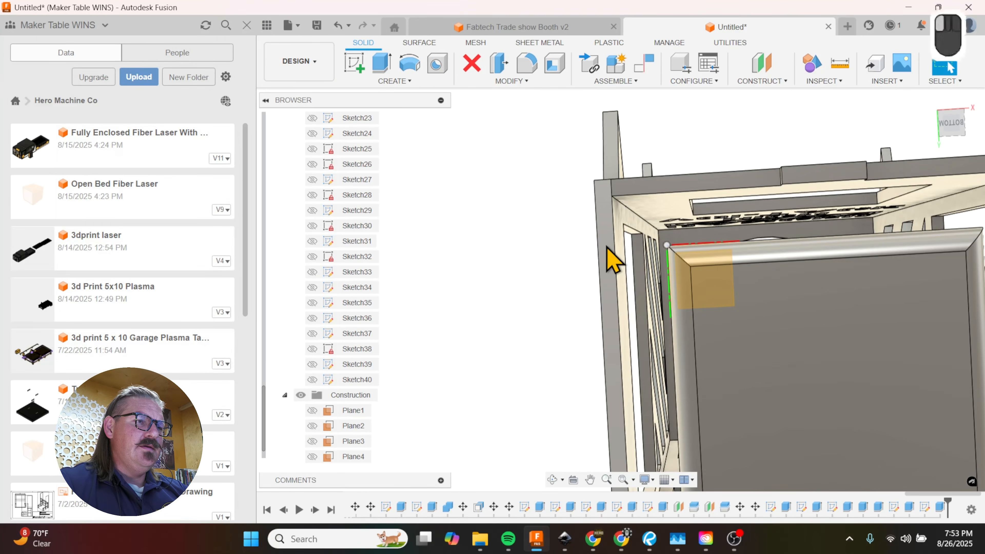
Step: Start a sketch on the bottom edge of the side wall and project the six bottom edge faces of the four enclosure walls
click(608, 346)
key(p)
scroll(565, 291, up, 1)
scroll(565, 291, up, 2)
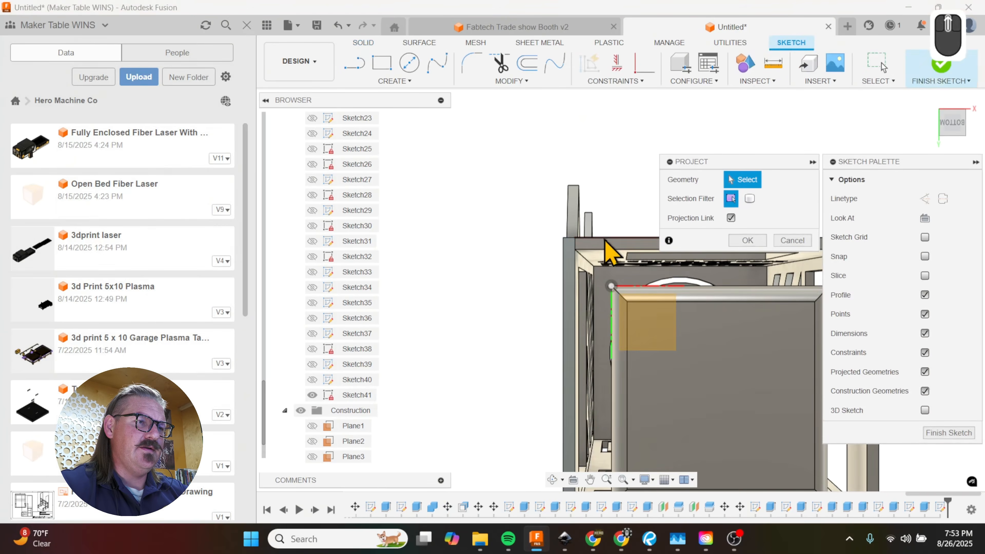
click(601, 242)
scroll(523, 228, up, 5)
scroll(679, 273, down, 2)
scroll(683, 289, down, 2)
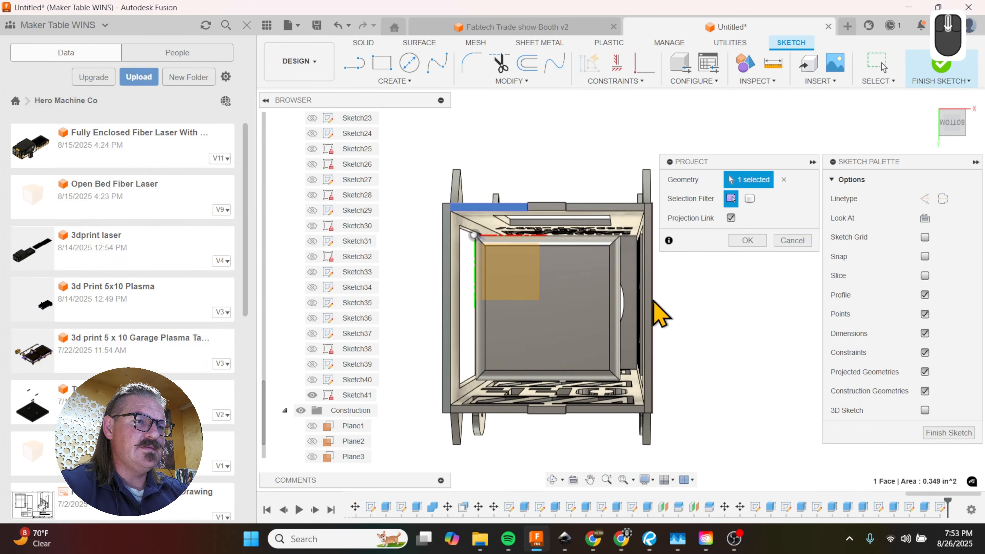
scroll(651, 315, down, 2)
click(650, 299)
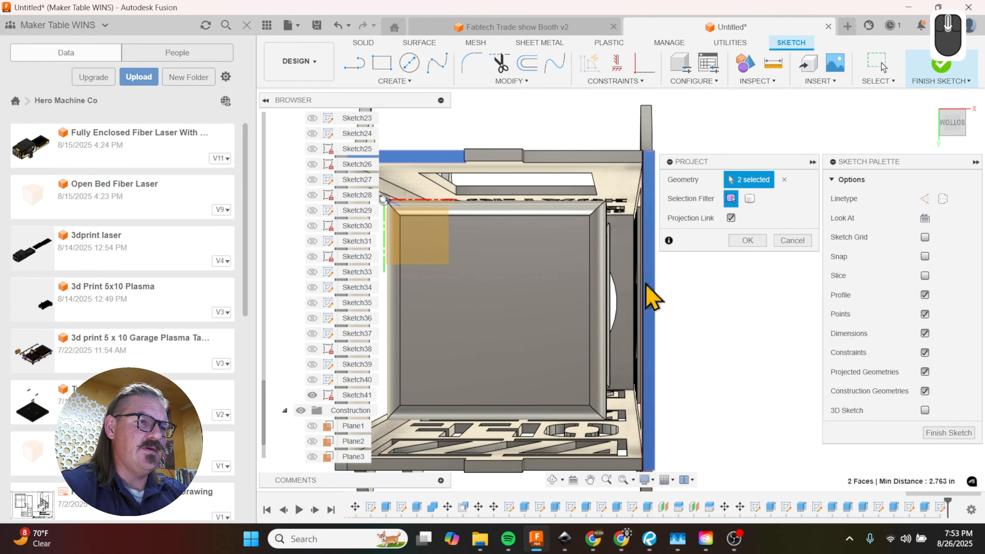
scroll(603, 165, up, 1)
click(603, 165)
scroll(558, 414, down, 1)
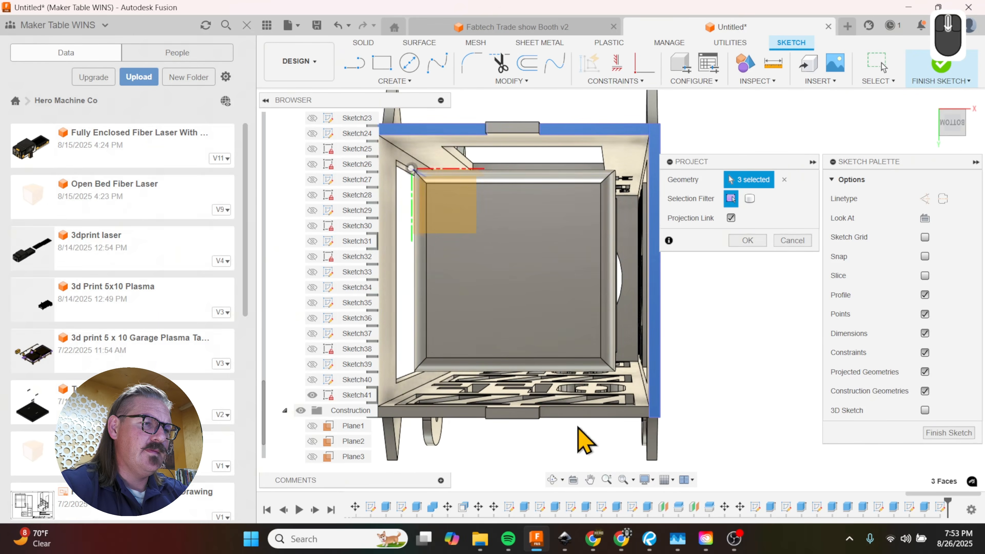
click(578, 413)
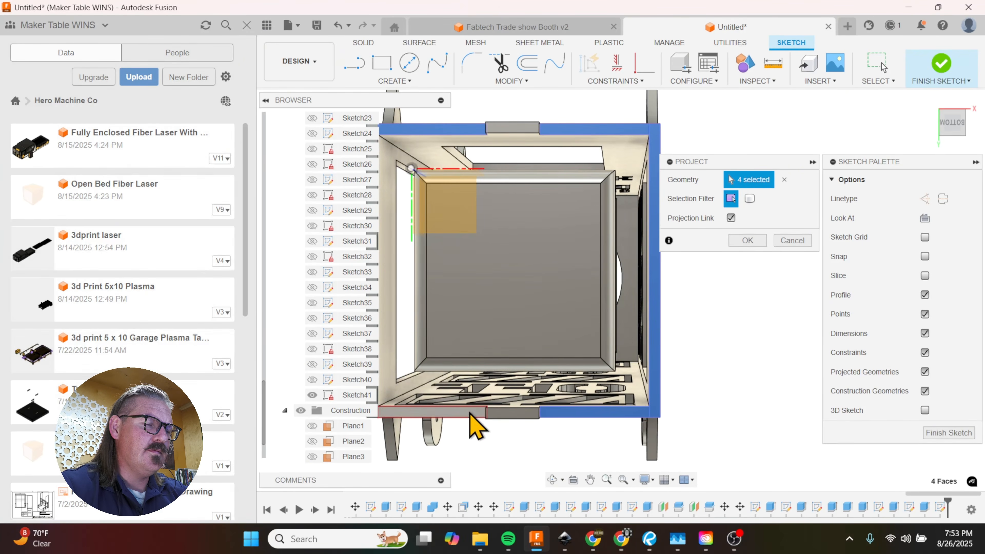
scroll(730, 417, up, 1)
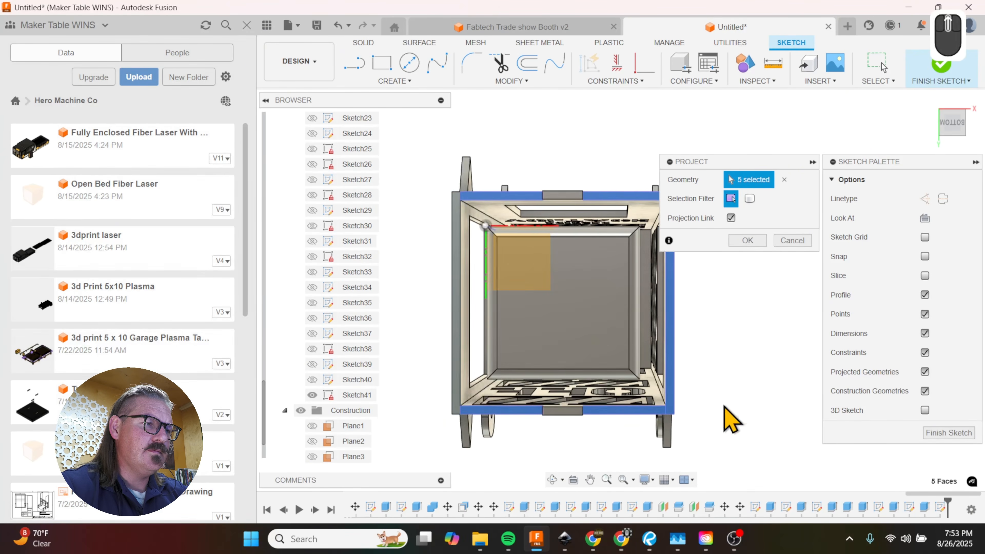
click(457, 393)
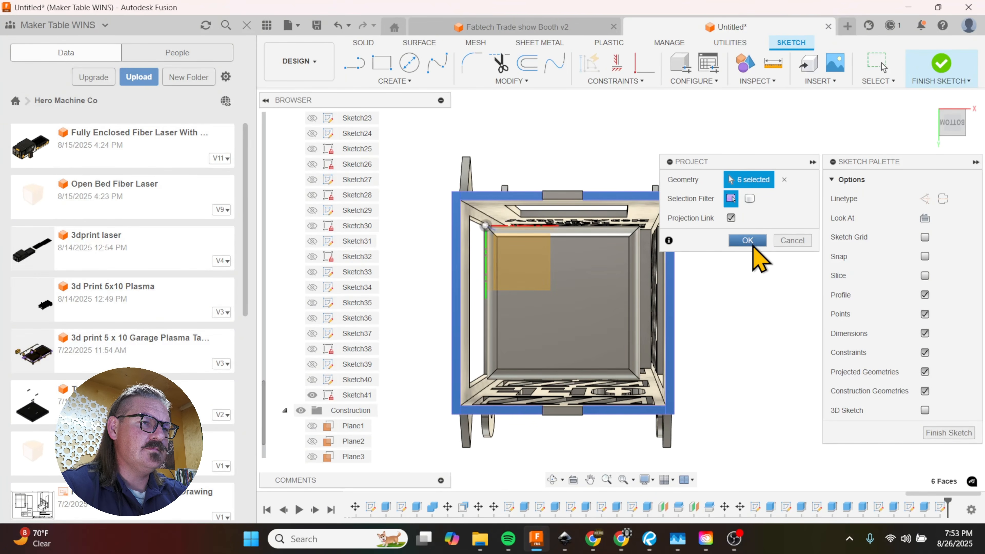
click(749, 241)
Step: Sketch a 4.625 in square between opposite inner corners of the projected walls
key(r)
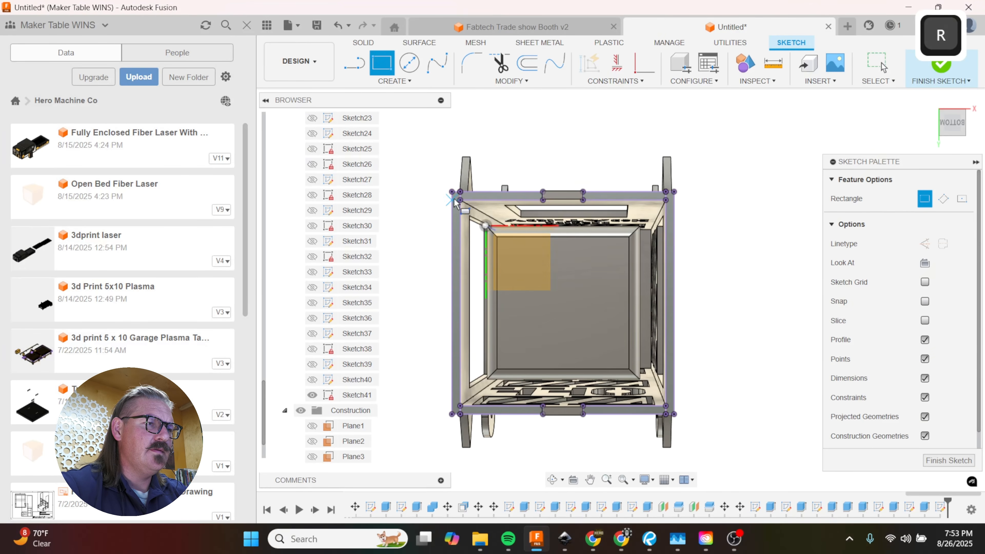
click(668, 408)
scroll(732, 329, up, 2)
scroll(643, 295, down, 2)
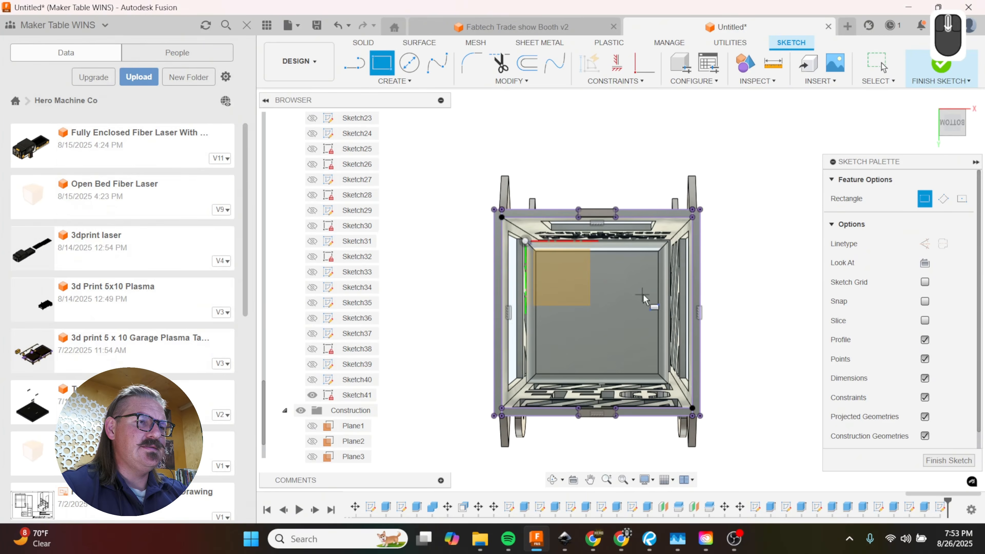
shift+middle_drag(647, 289, 651, 291)
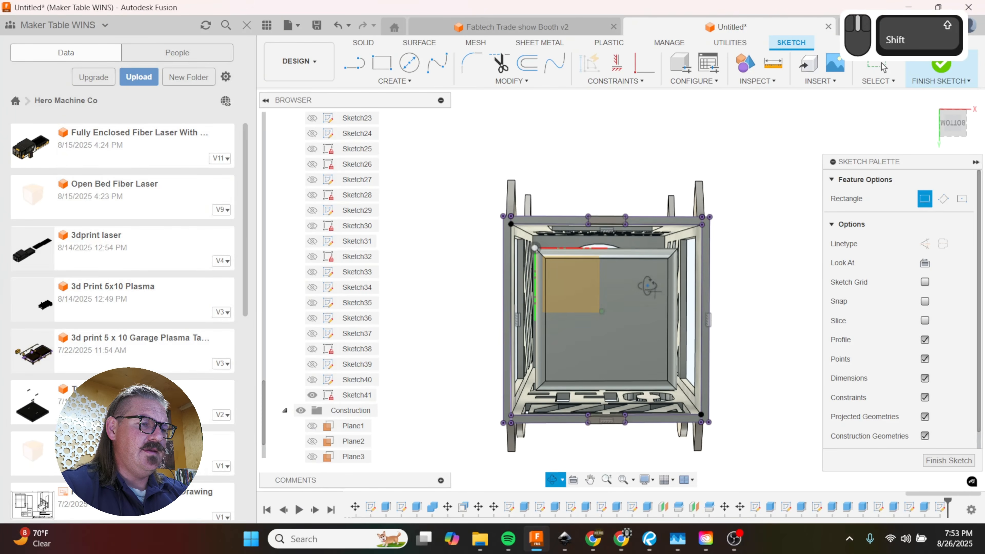
Step: Project the four rounded edge faces of the inner box into the same sketch
key(p)
scroll(597, 278, down, 4)
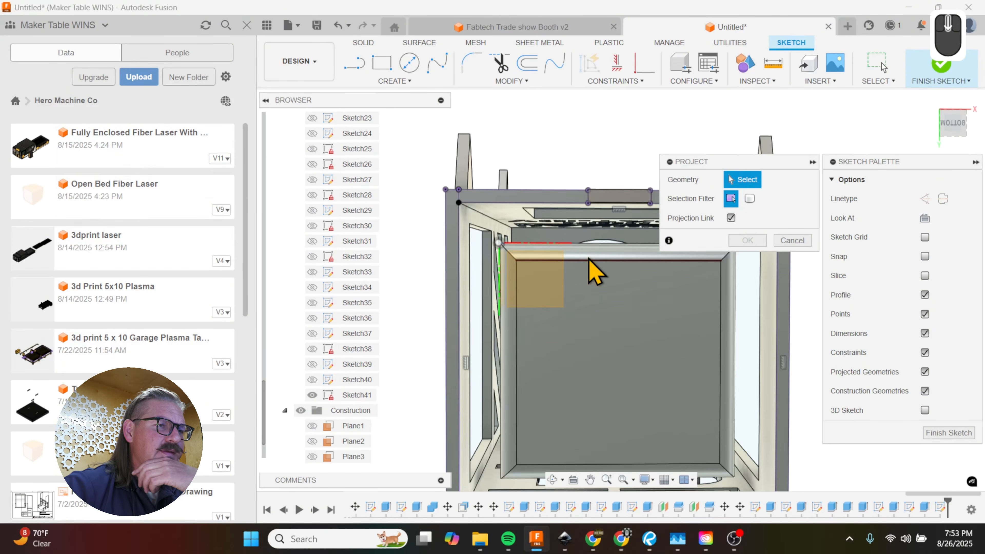
click(504, 252)
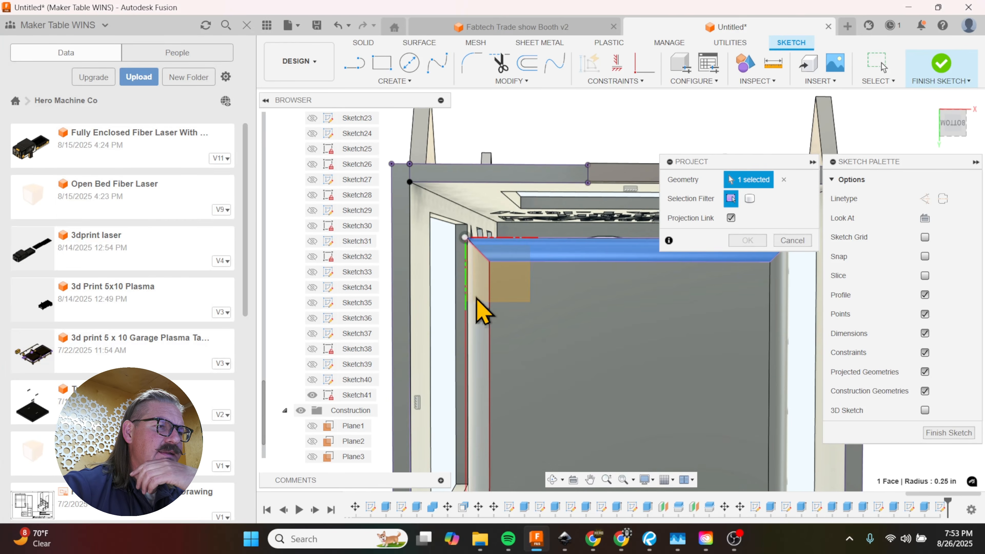
click(480, 308)
scroll(501, 250, up, 3)
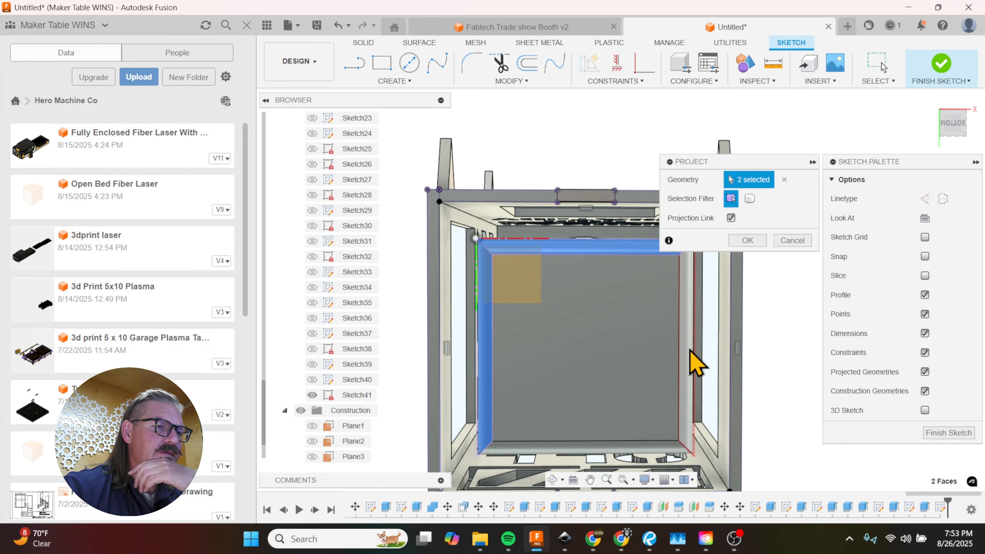
click(691, 350)
click(634, 452)
scroll(606, 419, up, 2)
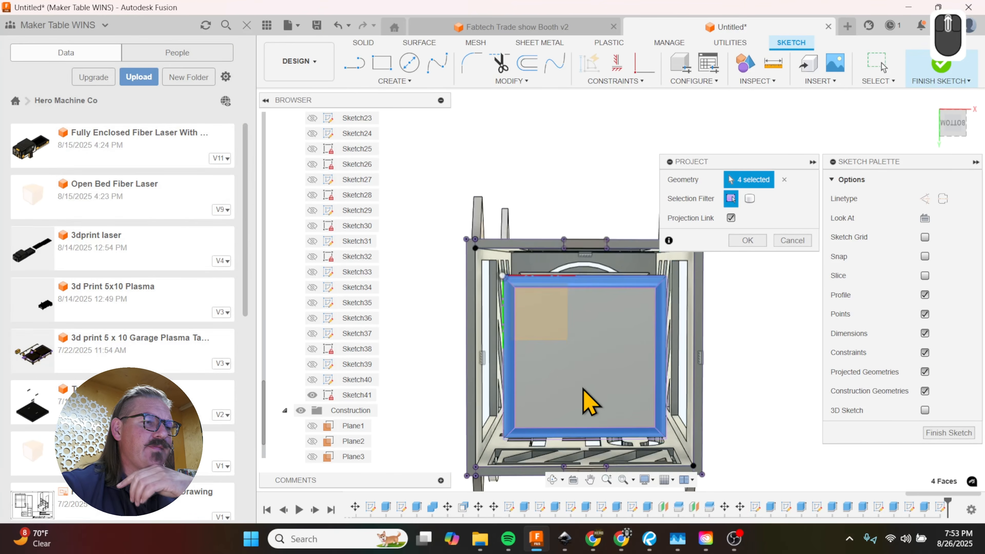
click(752, 243)
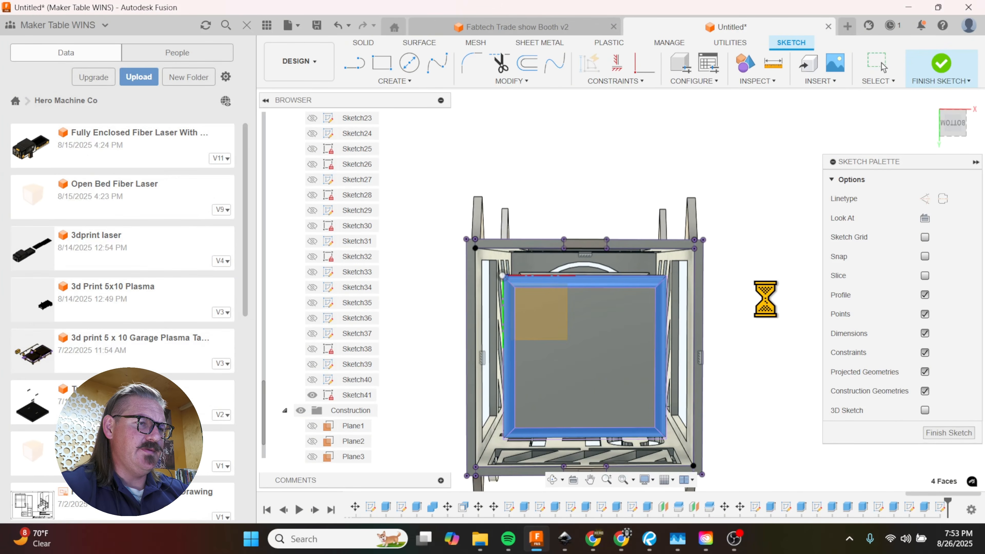
Step: Extrude the frame profile between the walls and the inner box by -0.1875 in as a new body
key(e)
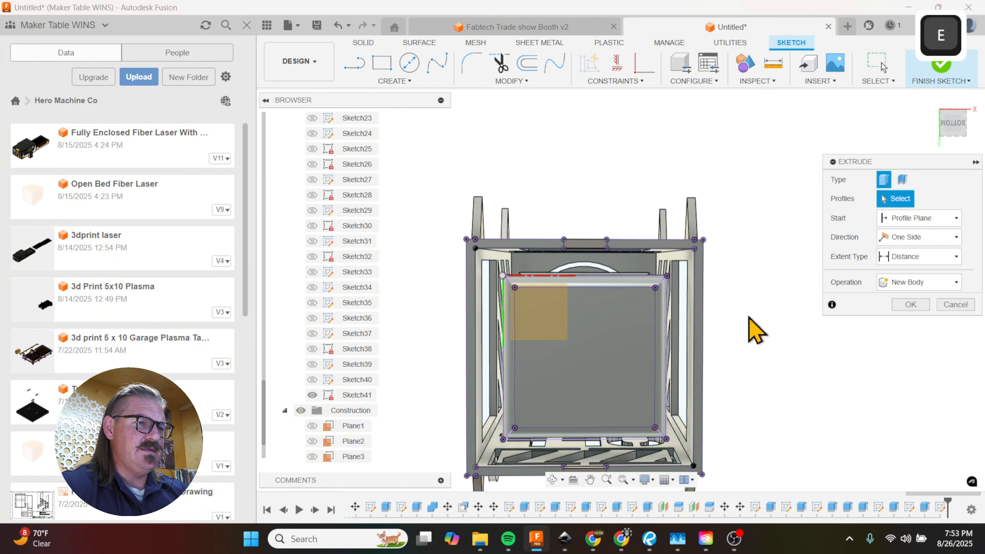
shift+middle_drag(722, 341, 725, 349)
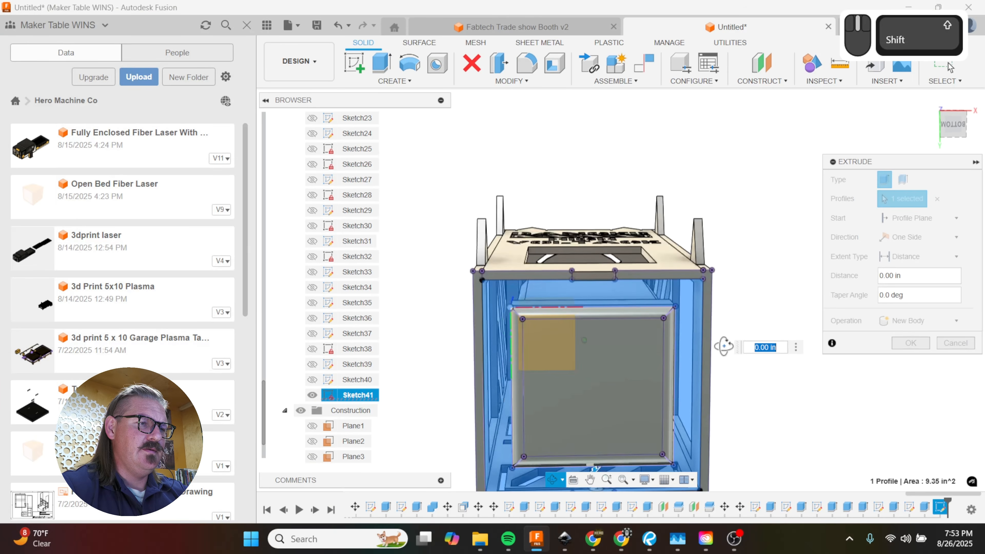
text(-.1875)
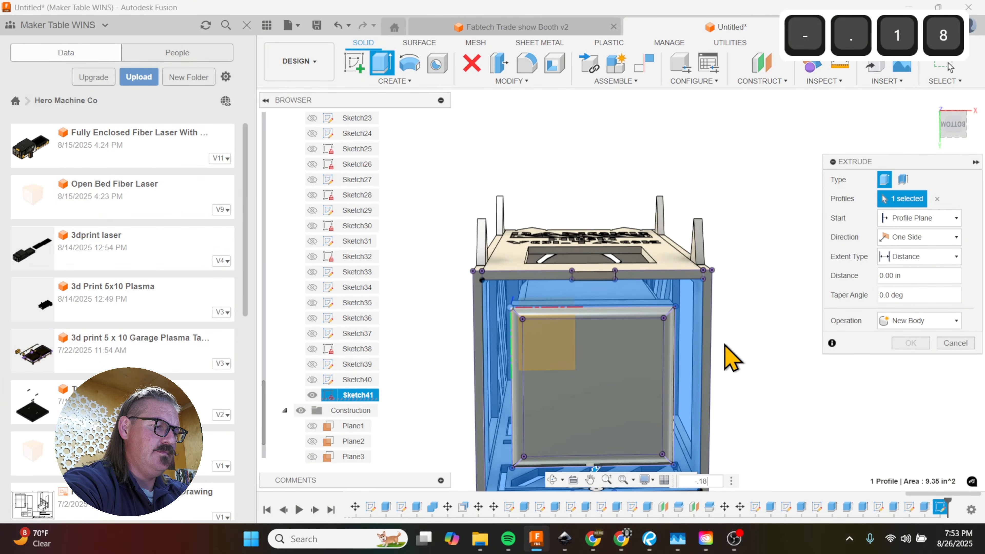
click(922, 319)
click(919, 375)
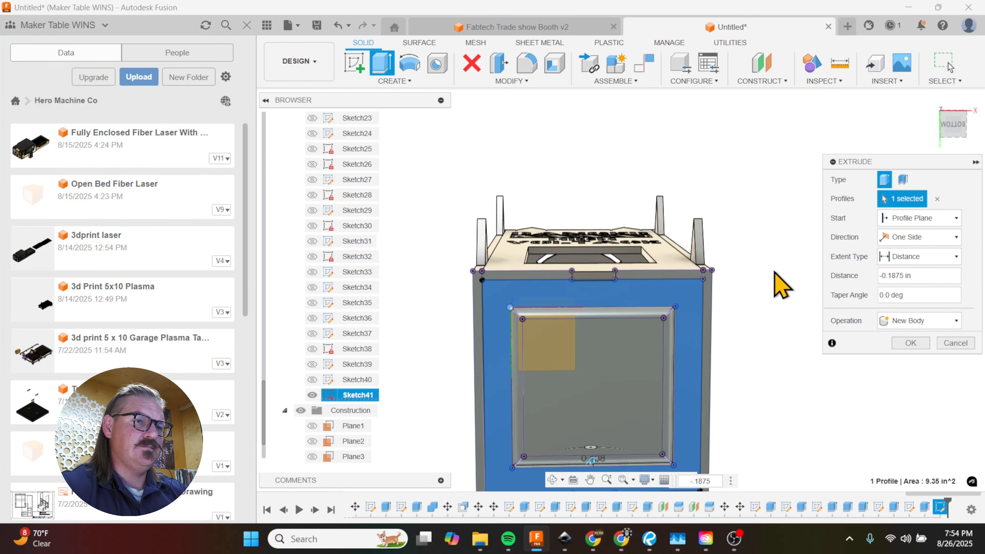
click(912, 343)
Step: Move the new frame-shaped panel body 1 in up inside the enclosure using free move
mouse_move(692, 216)
shift+middle_down()
mouse_move(682, 201)
mouse_move(680, 214)
shift+middle_up()
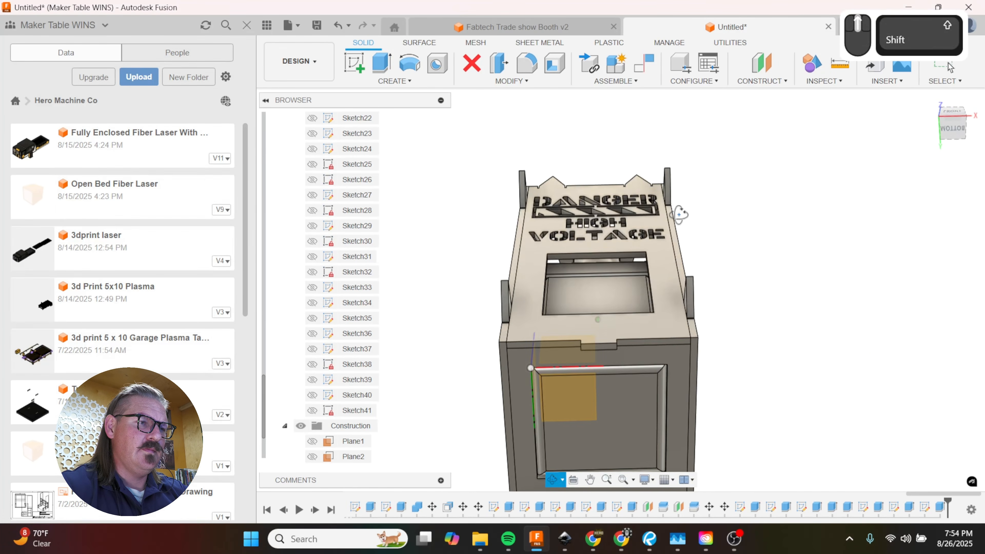
key(m)
shift+middle_drag(697, 279, 691, 296)
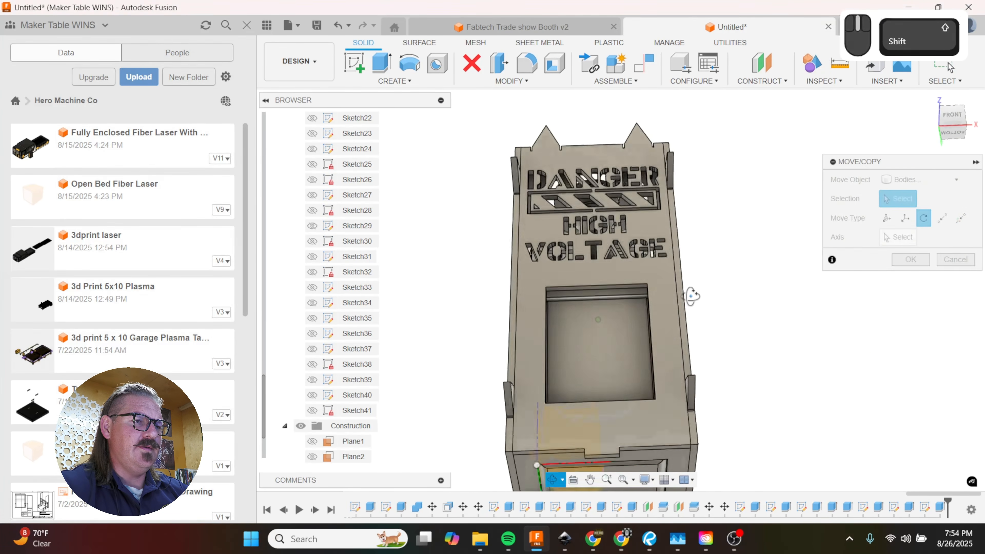
shift+middle_drag(651, 328, 616, 366)
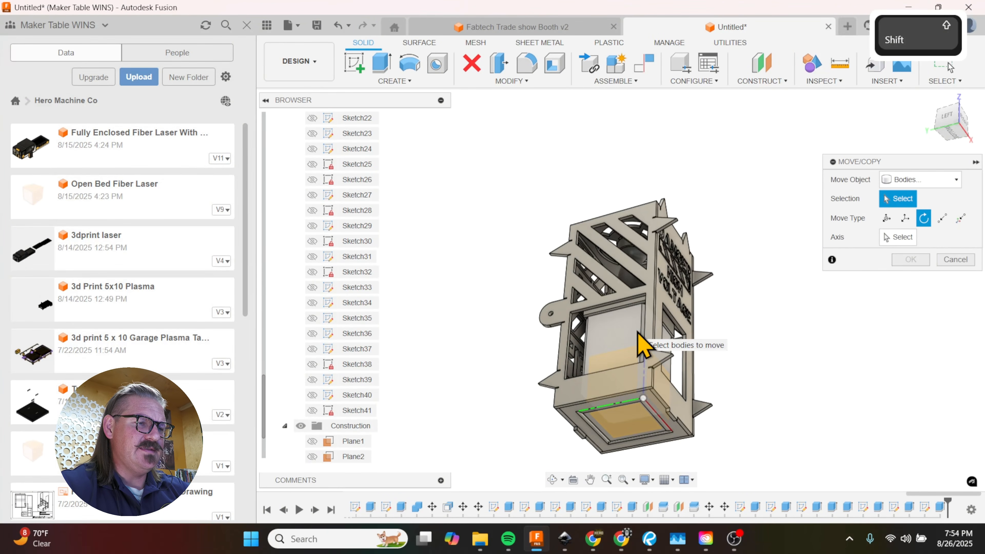
scroll(598, 443, up, 4)
click(582, 439)
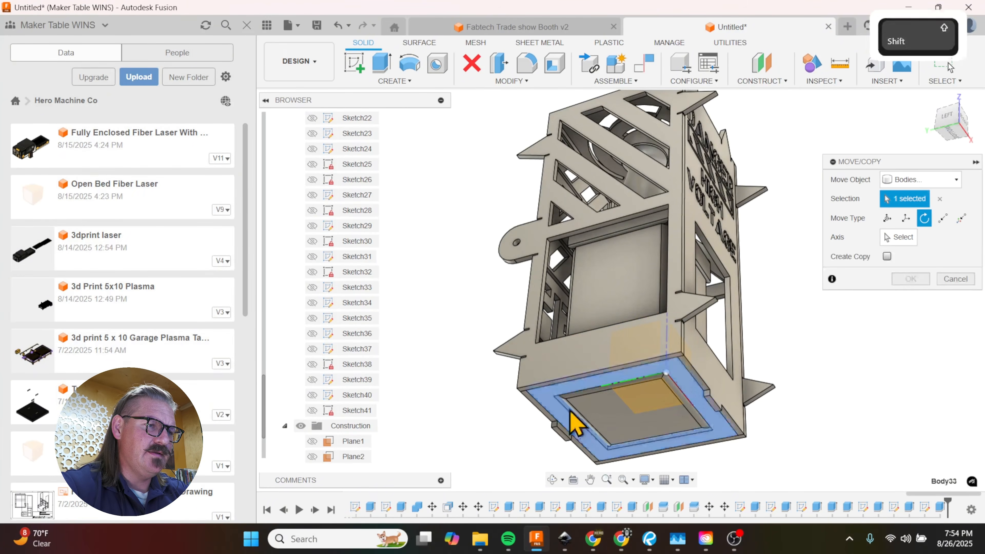
shift+middle_drag(582, 438, 725, 402)
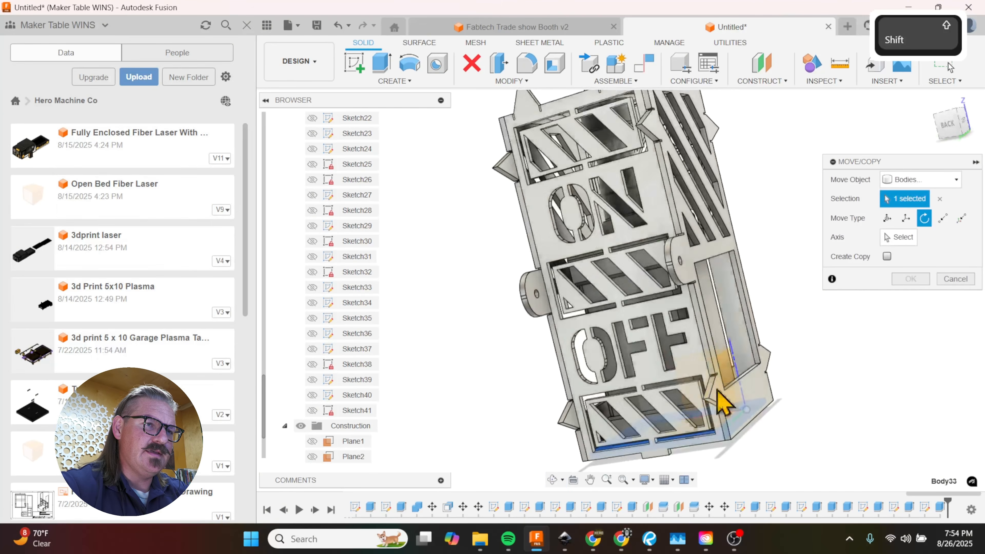
click(887, 217)
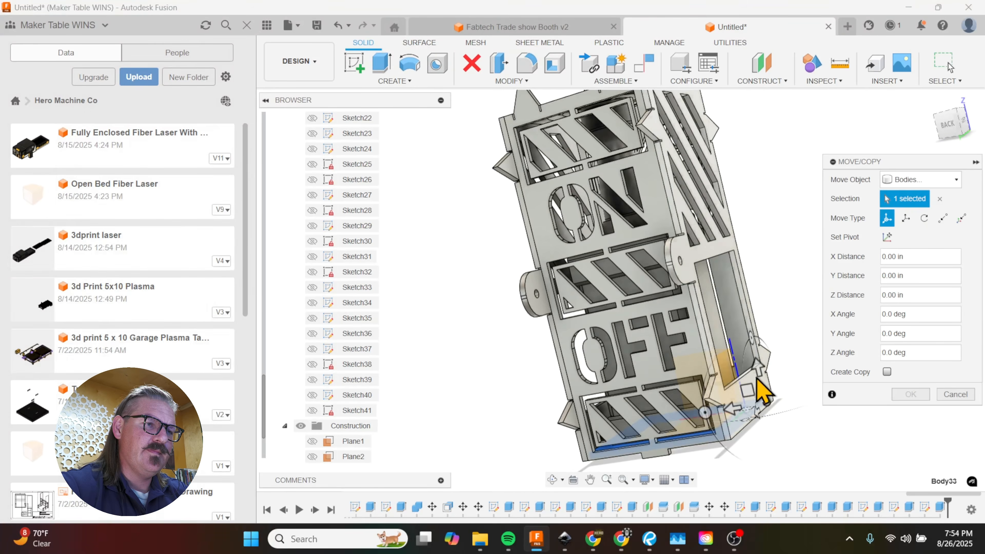
drag(757, 368, 758, 371)
shift+middle_drag(756, 361, 729, 415)
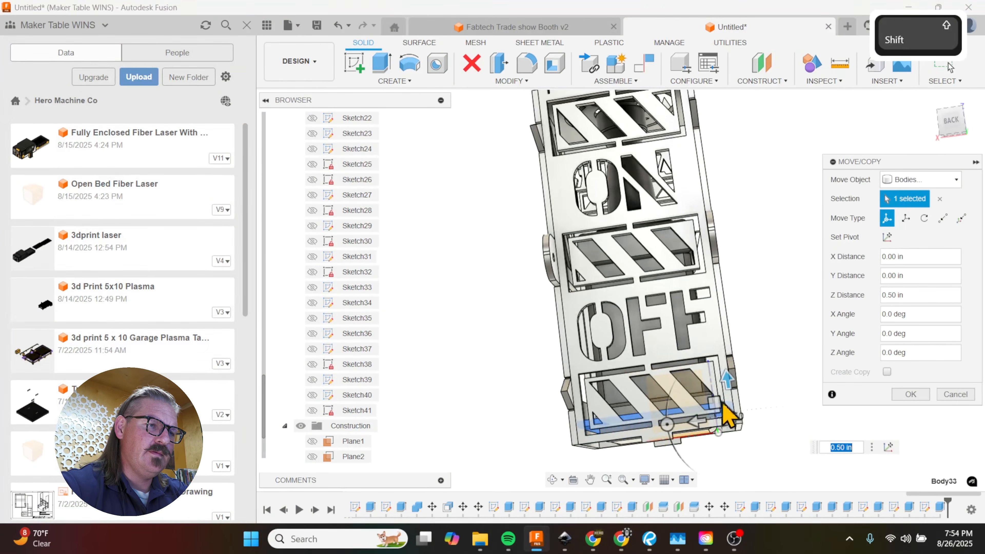
drag(729, 380, 726, 363)
shift+middle_drag(732, 403, 799, 388)
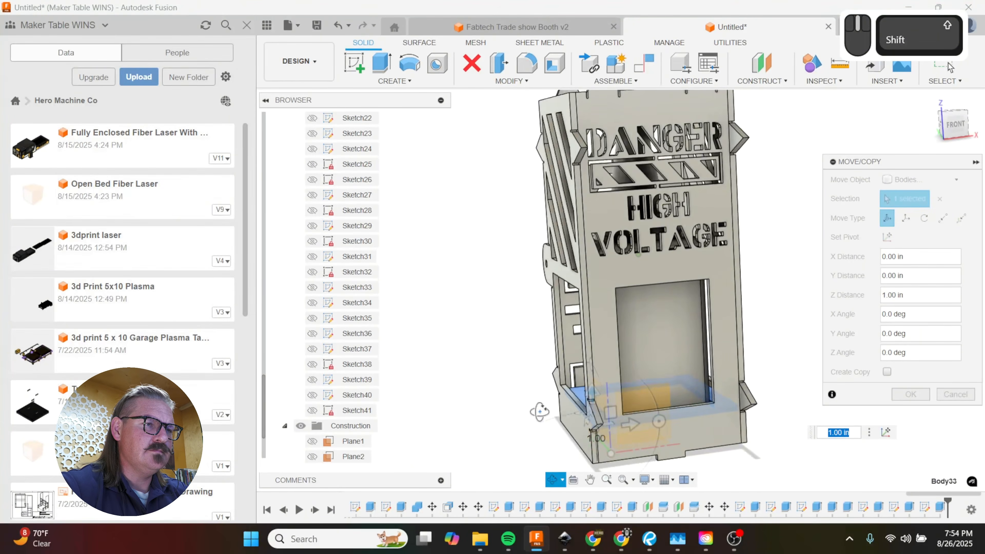
shift+middle_drag(633, 392, 702, 406)
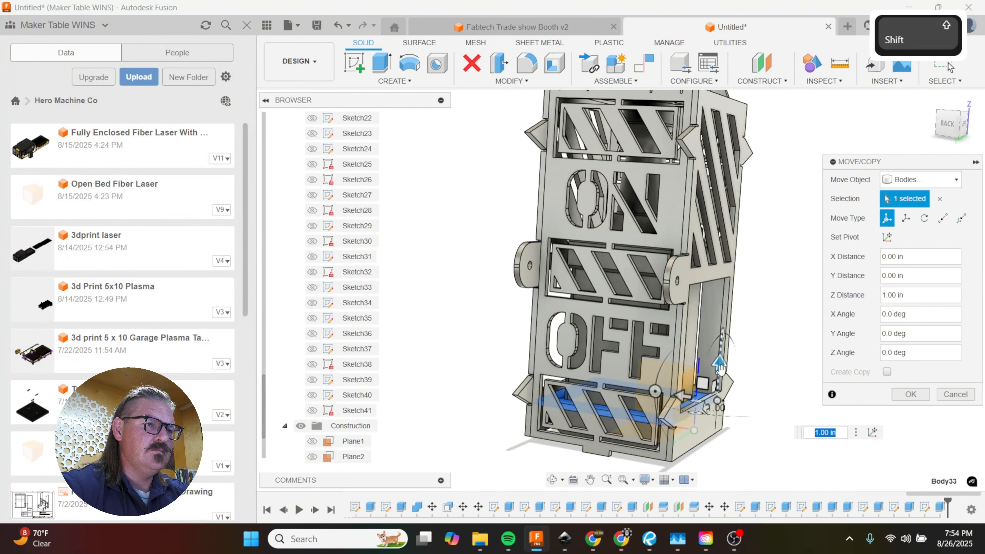
Step: Raise the frame panel to a Z distance of 5.5 in, near the middle striped cutout on the back
drag(720, 369, 721, 356)
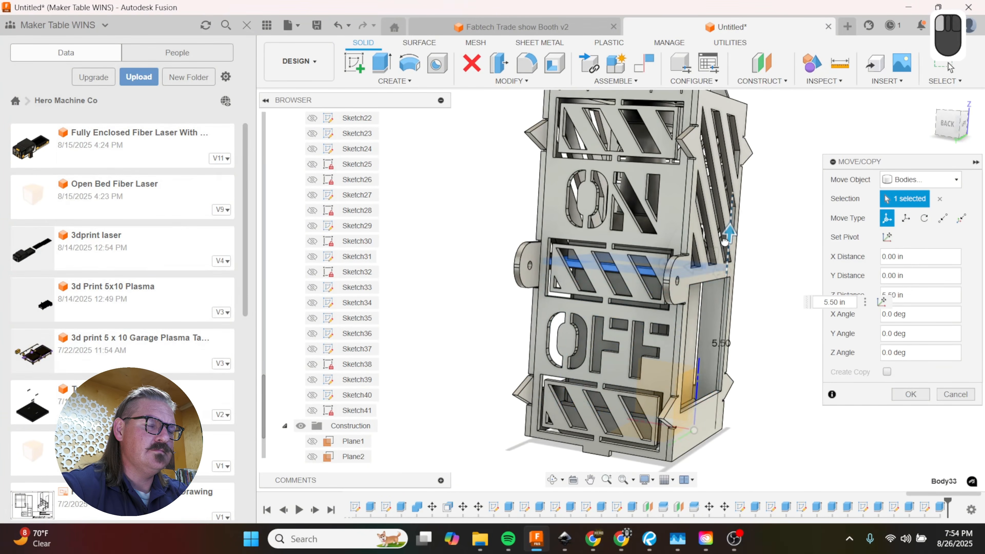
drag(724, 241, 725, 243)
mouse_move(665, 332)
shift+middle_down()
mouse_move(788, 320)
mouse_move(860, 327)
mouse_move(768, 319)
mouse_move(706, 346)
mouse_move(663, 322)
shift+middle_up()
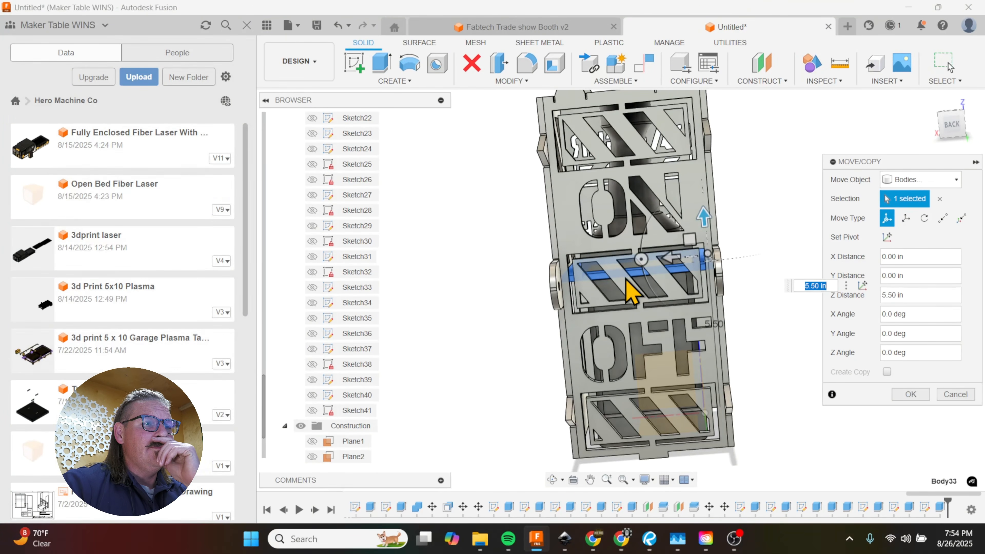
scroll(630, 287, up, 3)
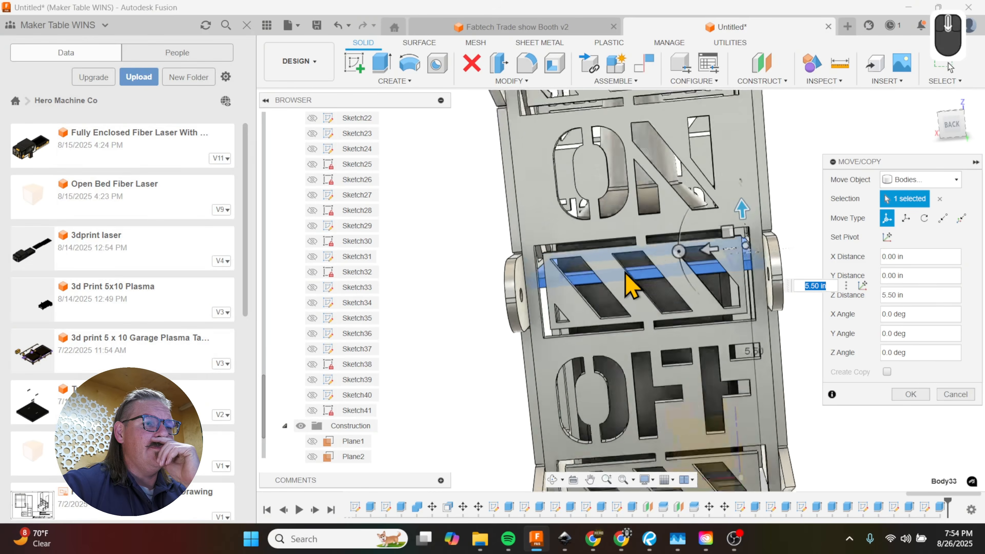
shift+middle_drag(631, 285, 688, 319)
shift+middle_drag(662, 256, 581, 267)
scroll(604, 318, up, 3)
scroll(633, 331, down, 4)
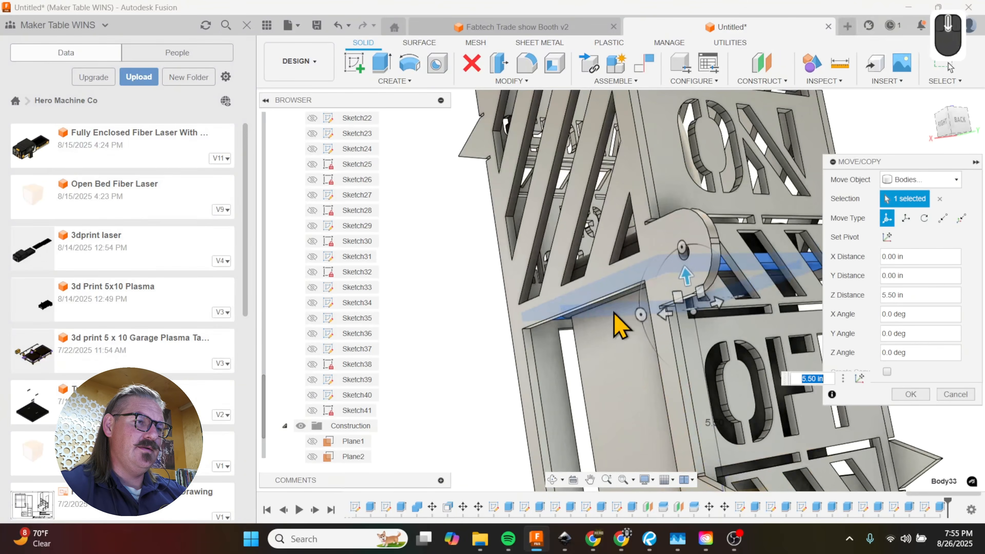
shift+middle_drag(623, 325, 660, 223)
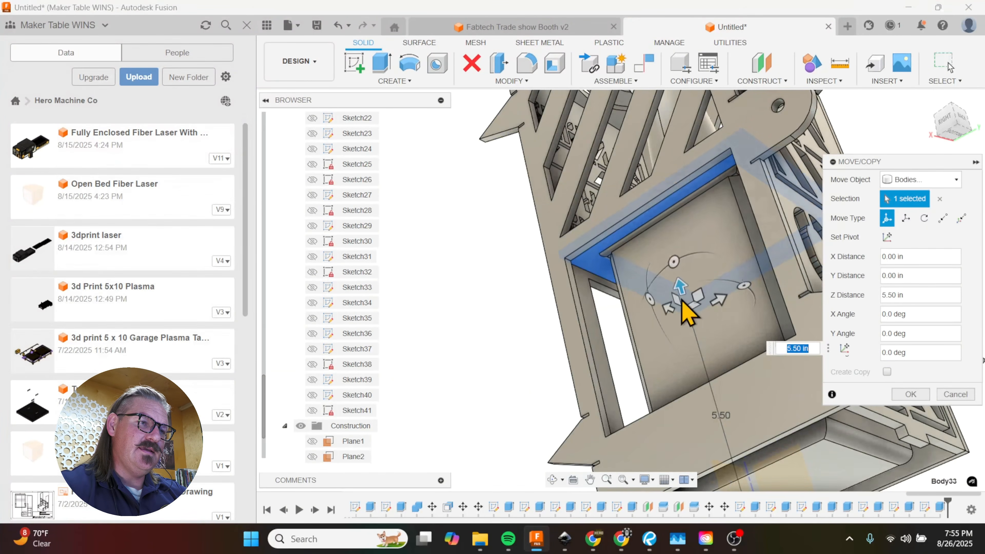
Step: Adjust the frame panel's Z distance to 5.7 in, above the large opening in the side wall
drag(683, 289, 680, 280)
shift+middle_drag(677, 281, 711, 371)
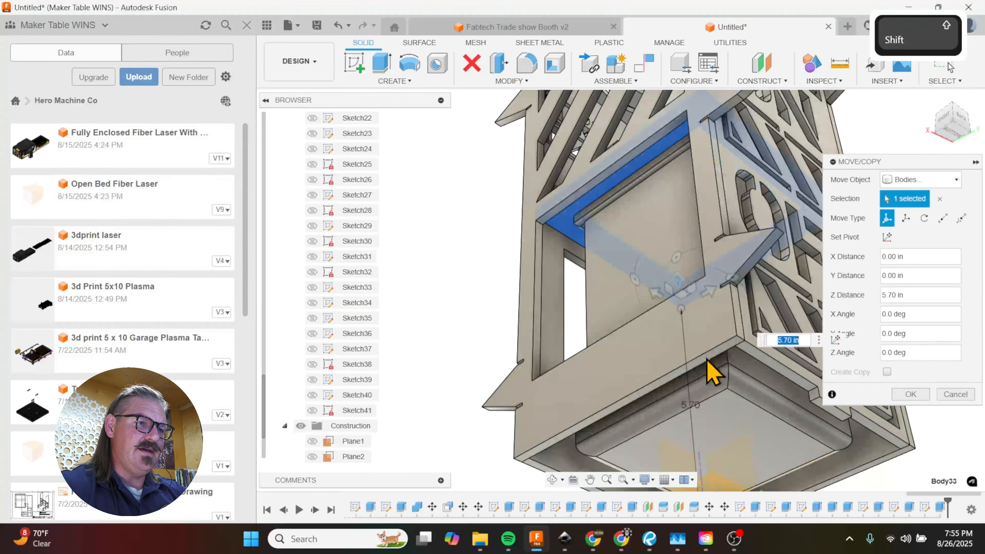
shift+middle_drag(594, 273, 717, 334)
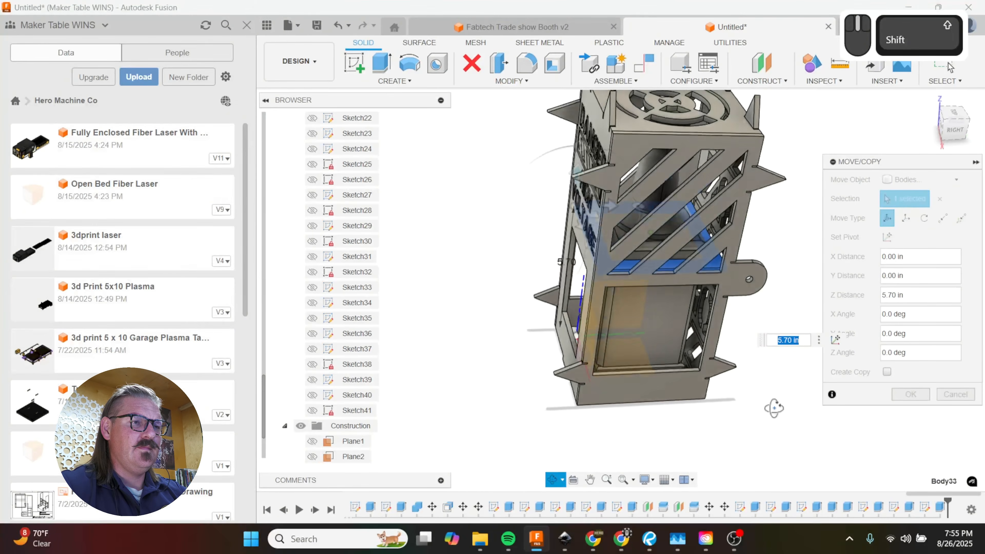
shift+middle_drag(761, 412, 614, 383)
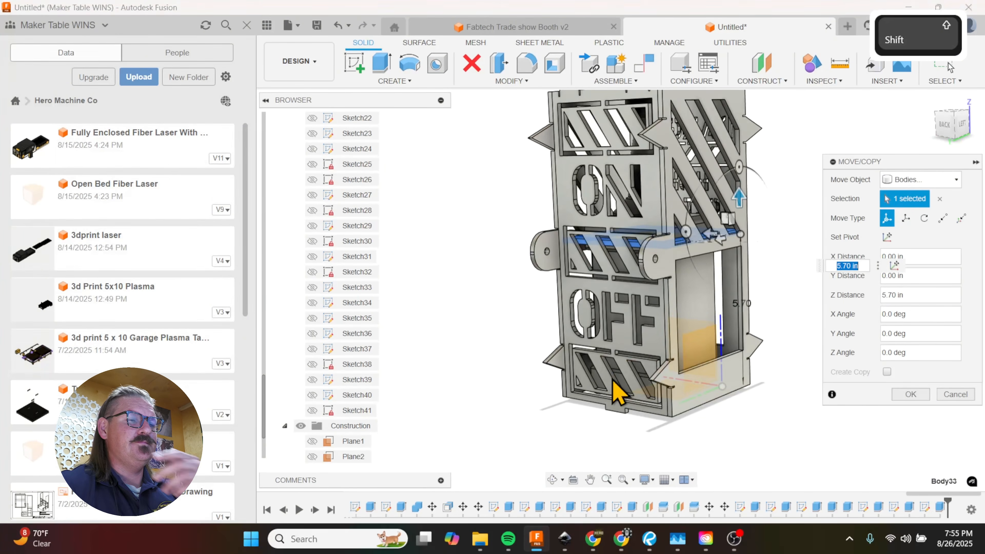
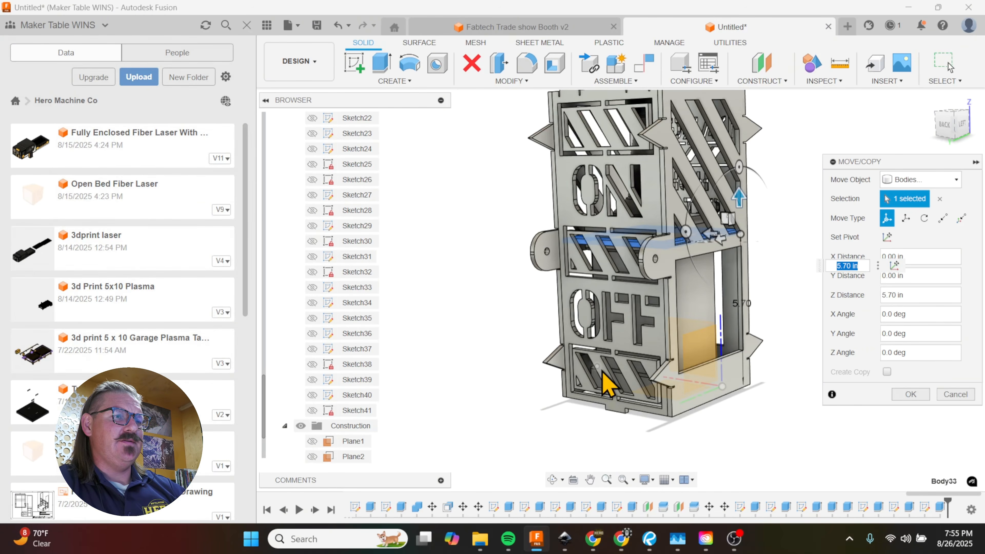
Step: Inspect the raised frame panel through the side wall's striped cutouts and cancel the pending move
shift+middle_drag(694, 368, 638, 374)
scroll(650, 245, up, 5)
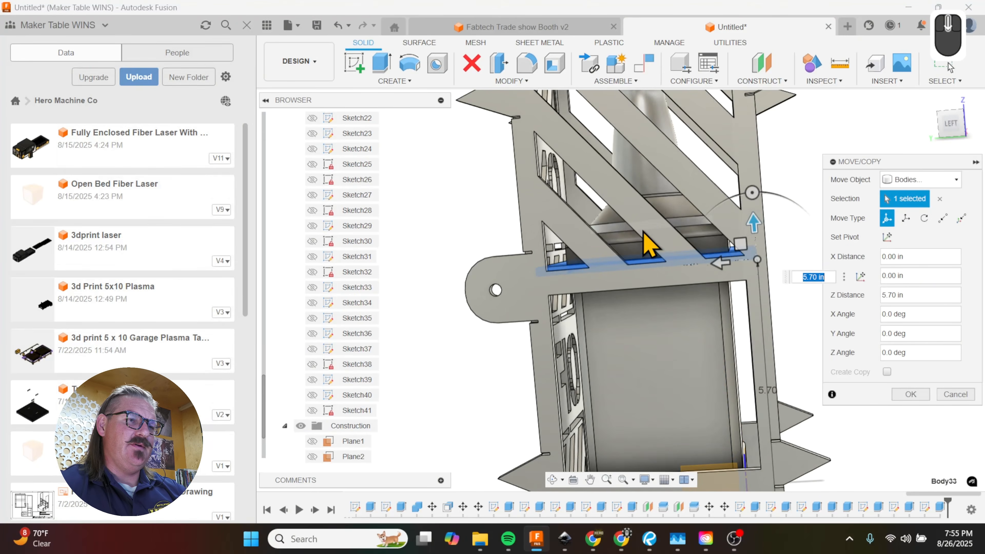
shift+middle_drag(709, 312, 729, 338)
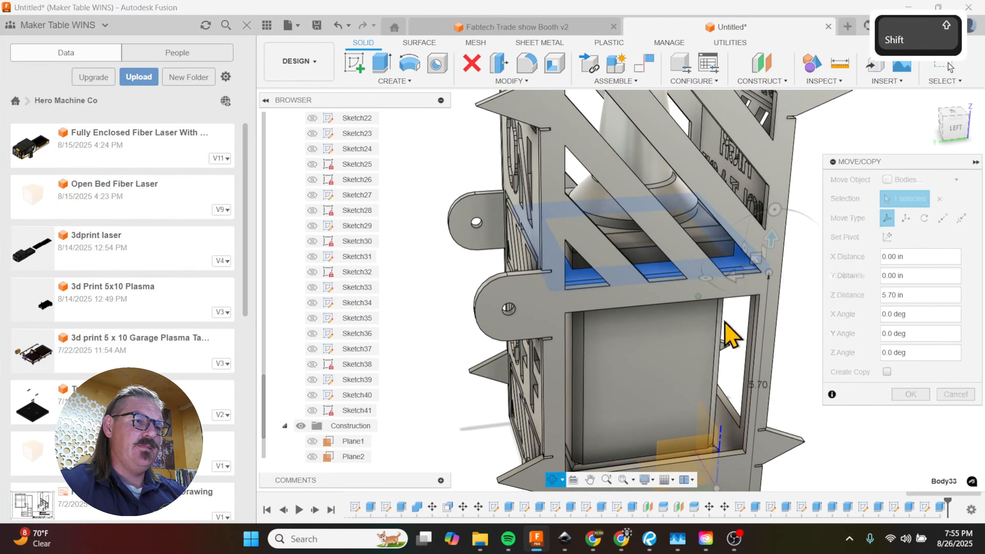
scroll(605, 264, up, 5)
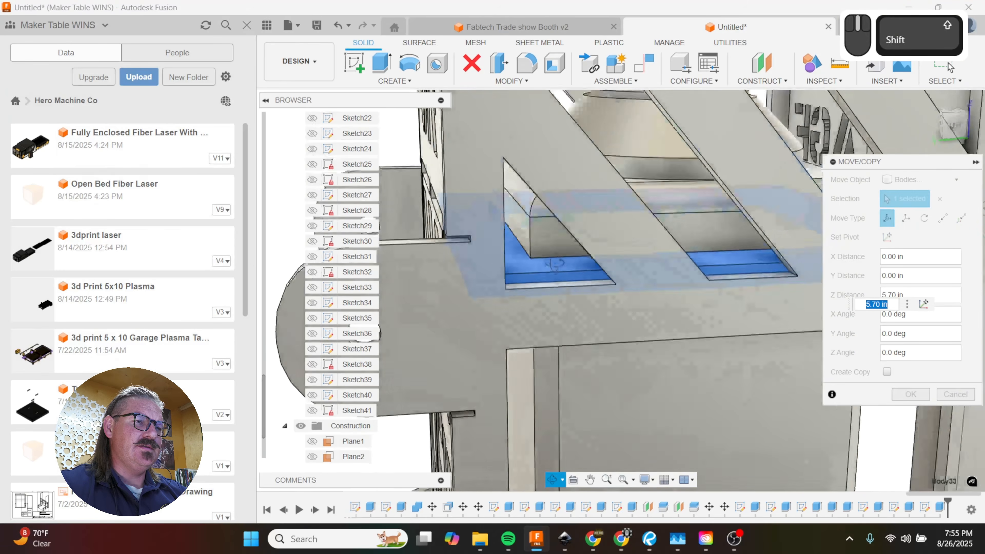
shift+middle_drag(555, 265, 557, 293)
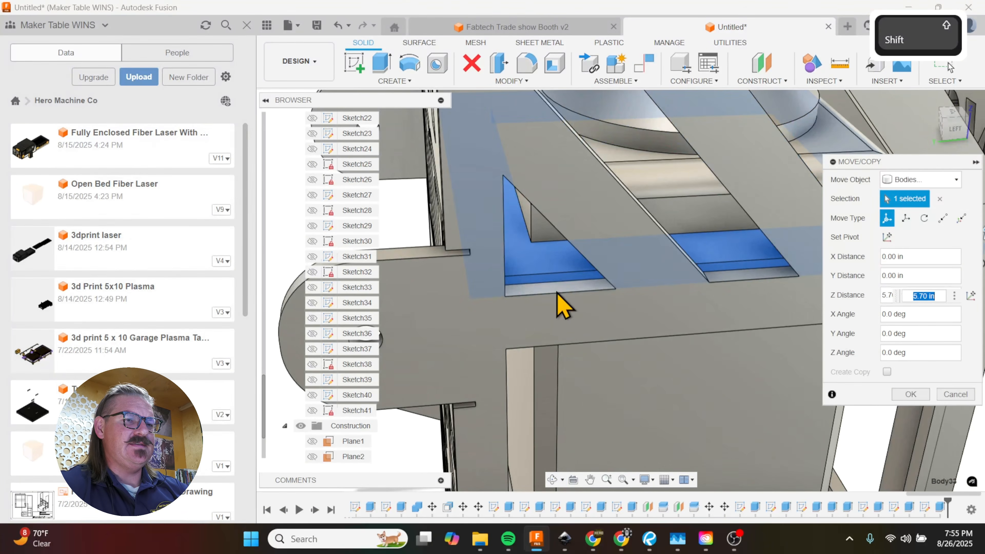
click(933, 388)
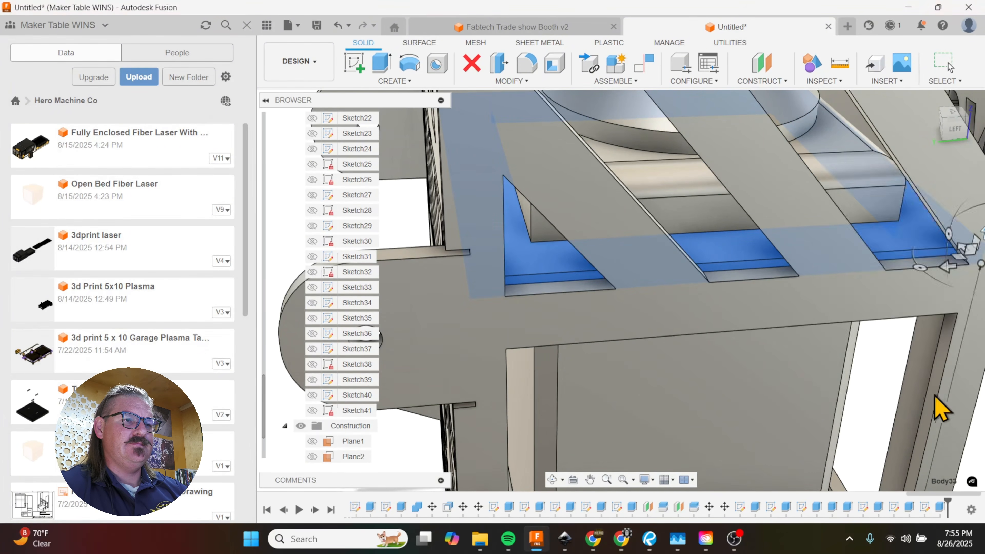
Step: Start a move of faces and select the bottom faces of the three striped cutouts above the left side wall's large opening
key(m)
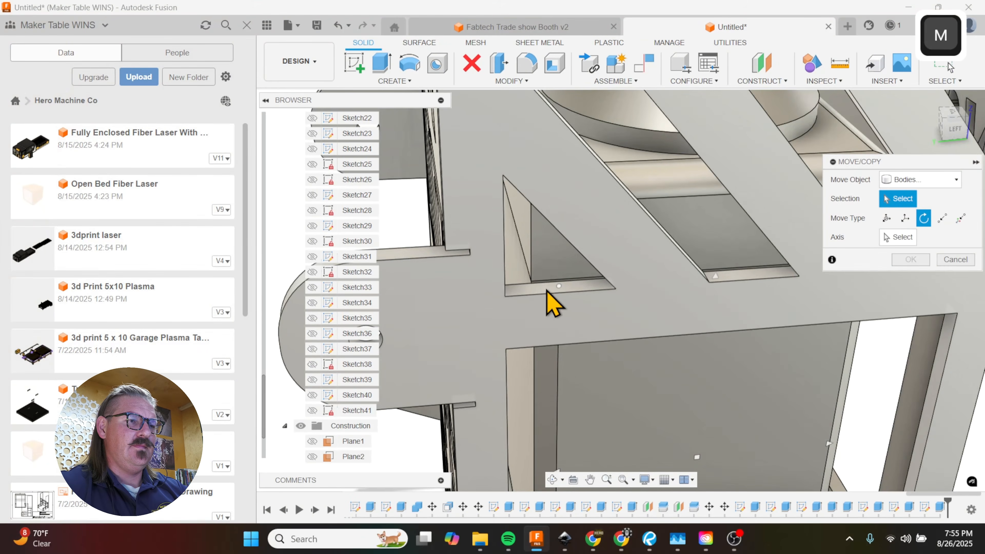
click(904, 180)
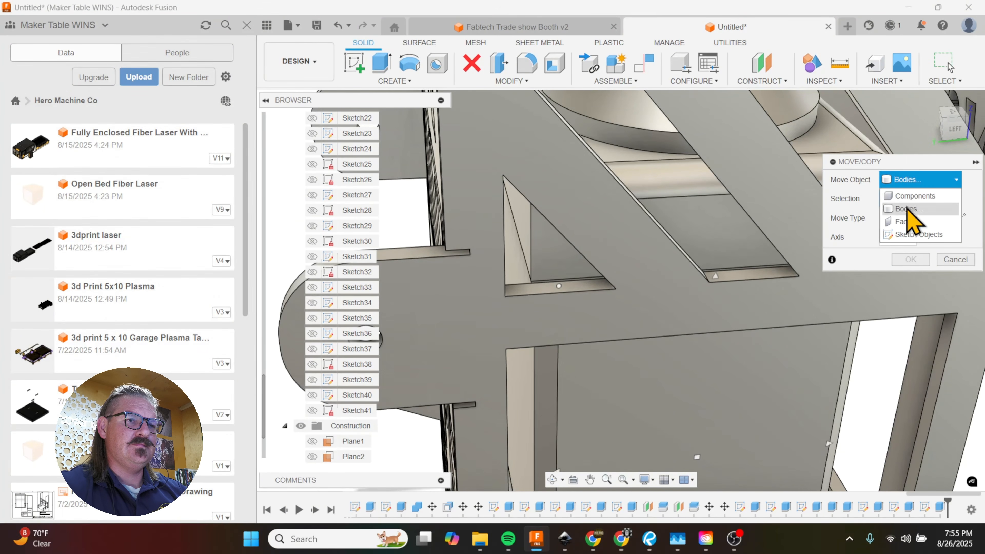
click(904, 218)
click(589, 291)
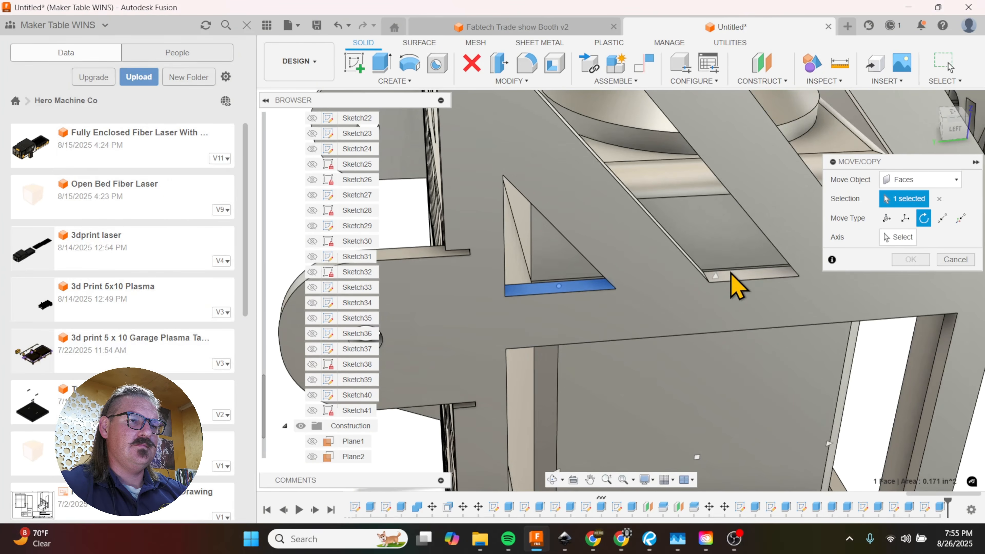
click(732, 277)
shift+middle_drag(464, 336, 848, 322)
click(772, 284)
scroll(841, 309, down, 2)
scroll(796, 406, up, 5)
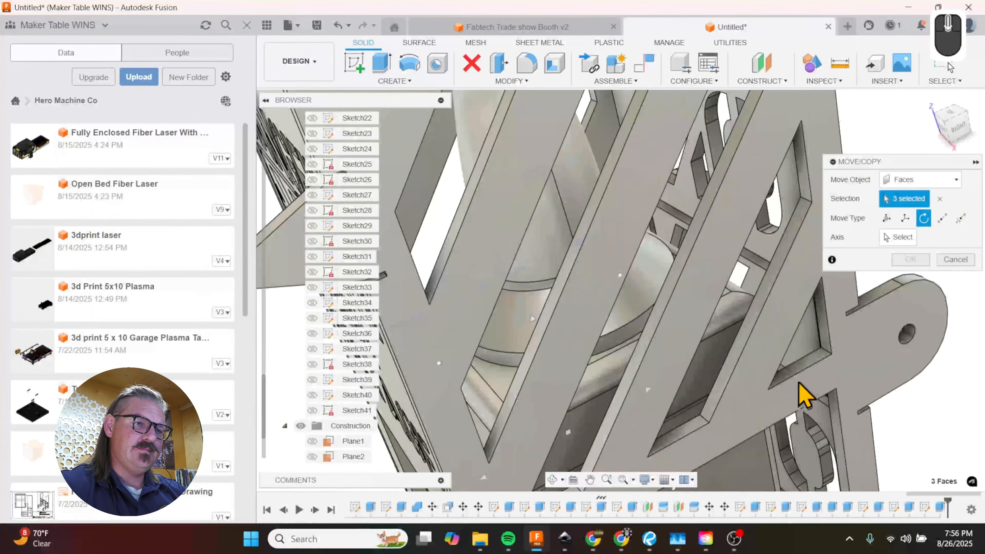
Step: Add the bottom faces of the three matching striped cutouts on the right side wall to the move selection
click(811, 356)
scroll(811, 357, up, 3)
scroll(704, 427, down, 3)
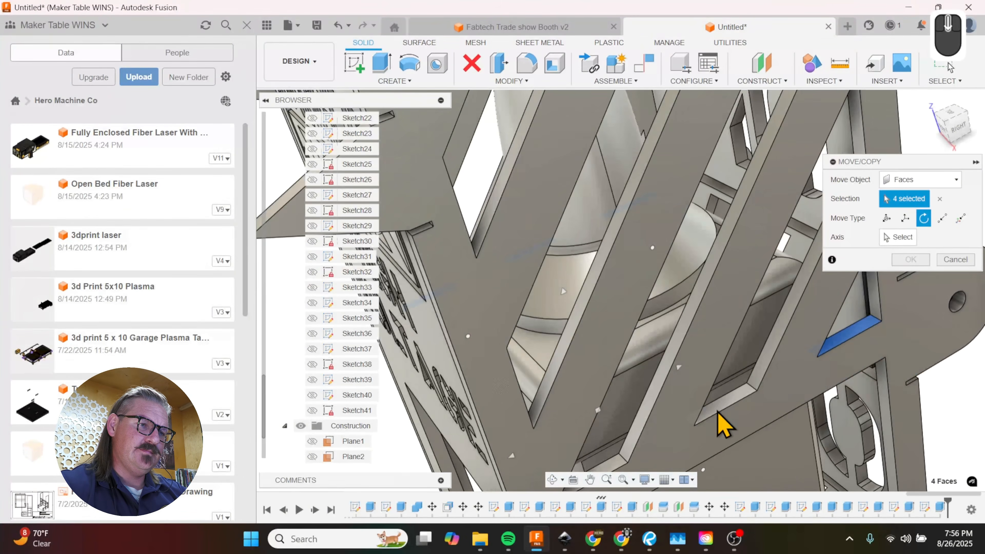
click(716, 412)
scroll(766, 359, up, 3)
scroll(650, 438, down, 3)
scroll(649, 438, down, 1)
click(683, 424)
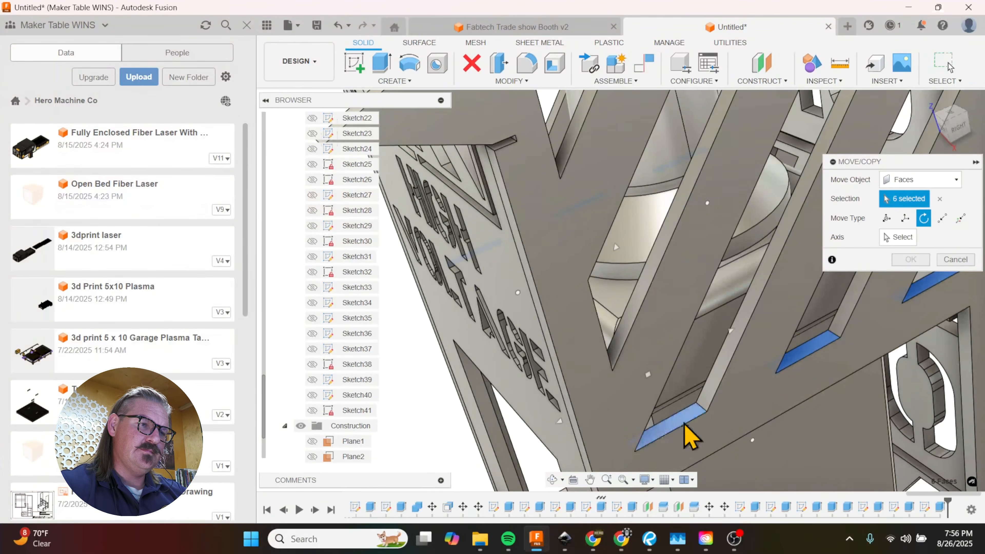
shift+middle_drag(684, 425, 664, 396)
scroll(646, 400, up, 5)
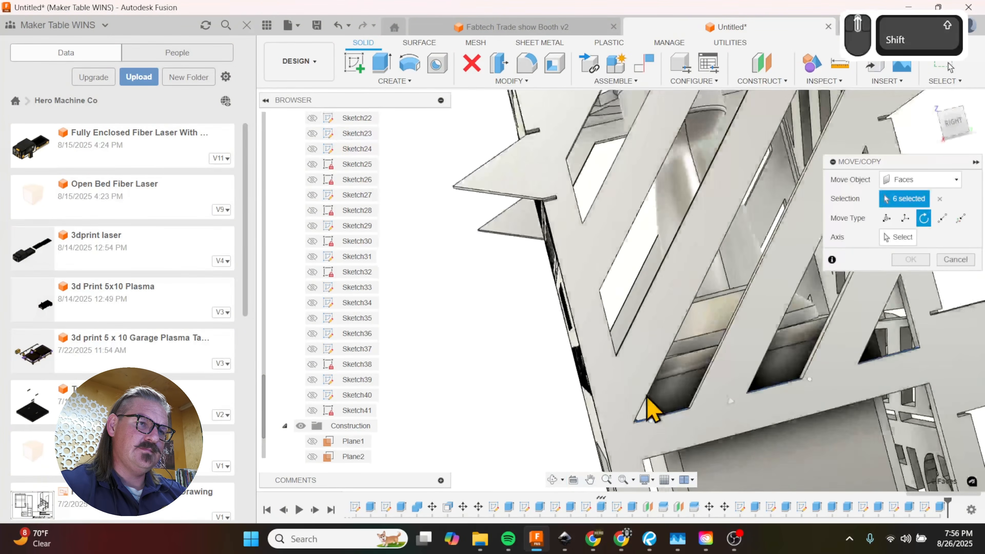
Step: Raise the six selected cutout faces by a Z distance of 0.25 in using free move
click(886, 218)
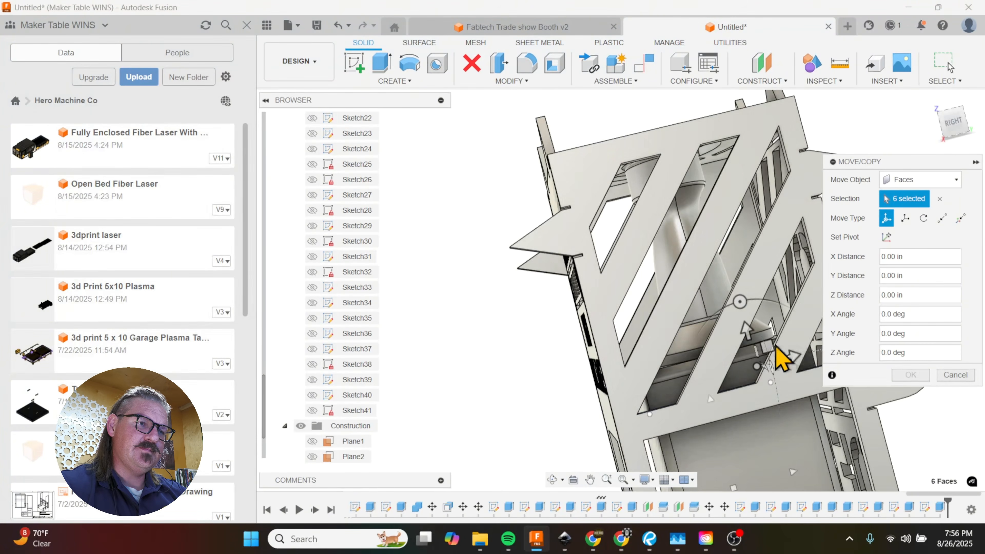
drag(747, 325, 747, 319)
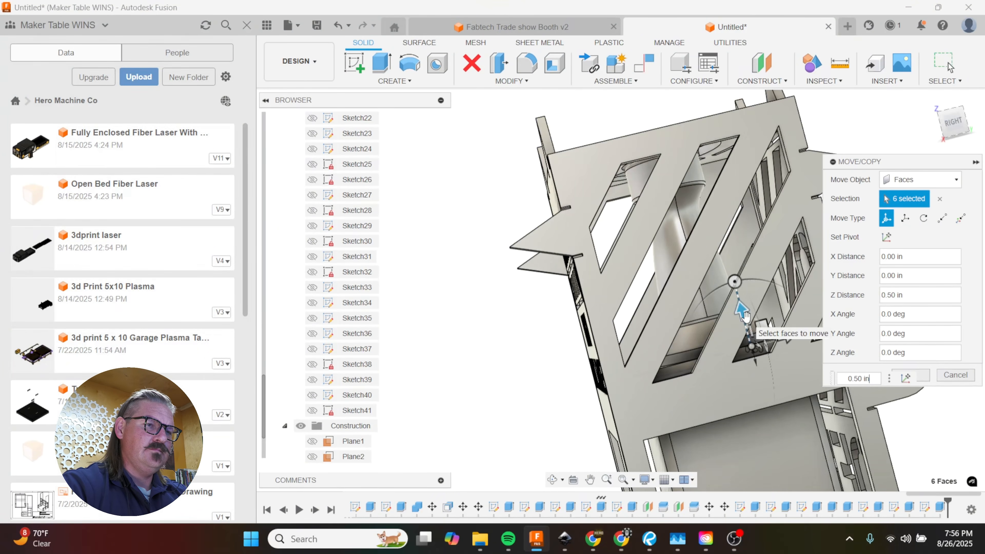
key(Left)
key(Left)
key(Left)
key(Left)
key(Left)
text(2)
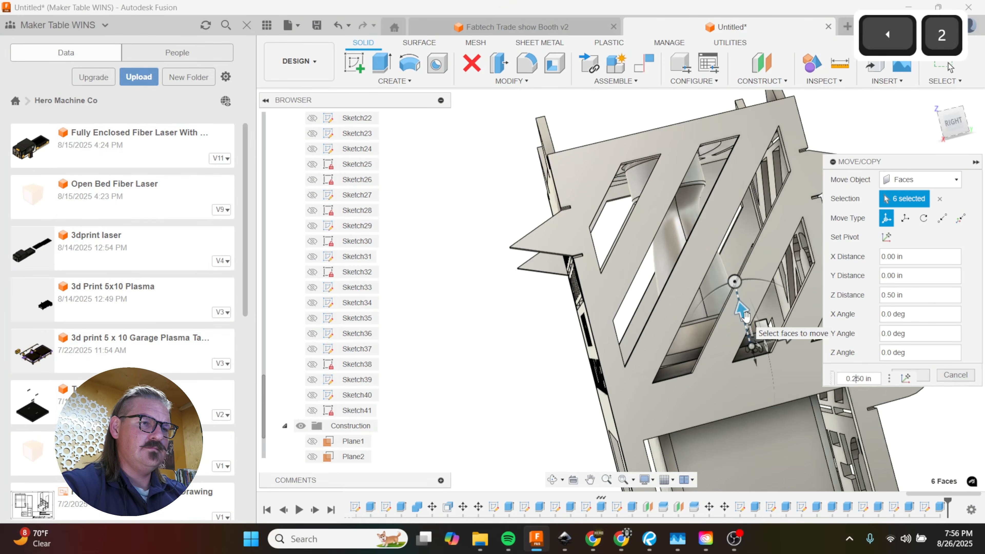
click(912, 376)
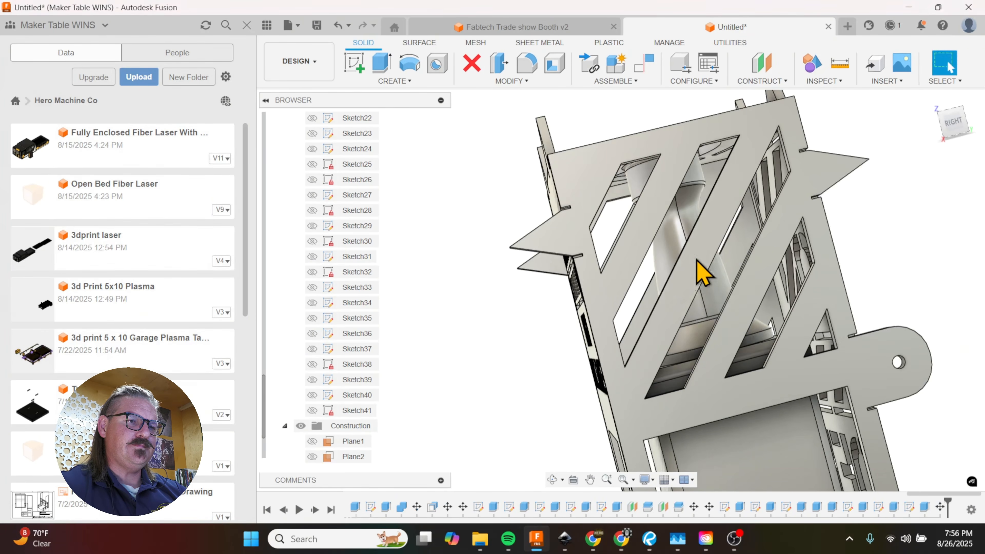
Step: Examine the enclosure's back wall, sides and underside to check how the panels fit together
scroll(698, 260, down, 4)
shift+middle_drag(807, 335, 697, 355)
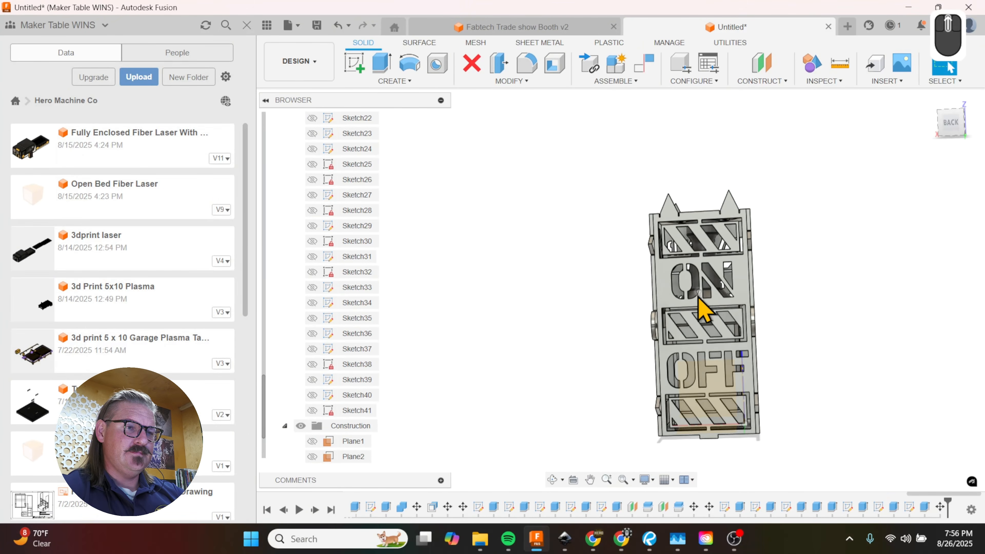
scroll(704, 308, up, 5)
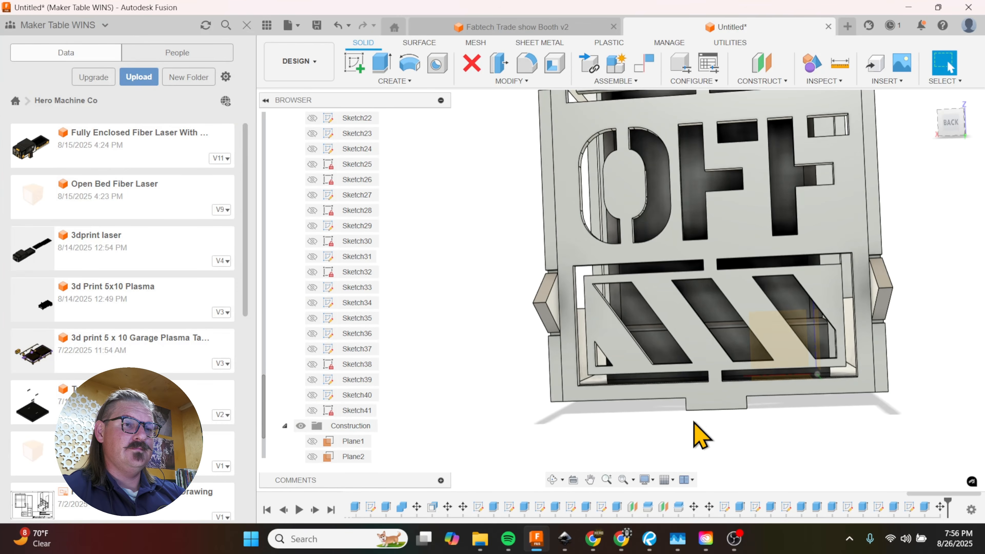
scroll(785, 418, down, 3)
shift+middle_drag(785, 418, 821, 415)
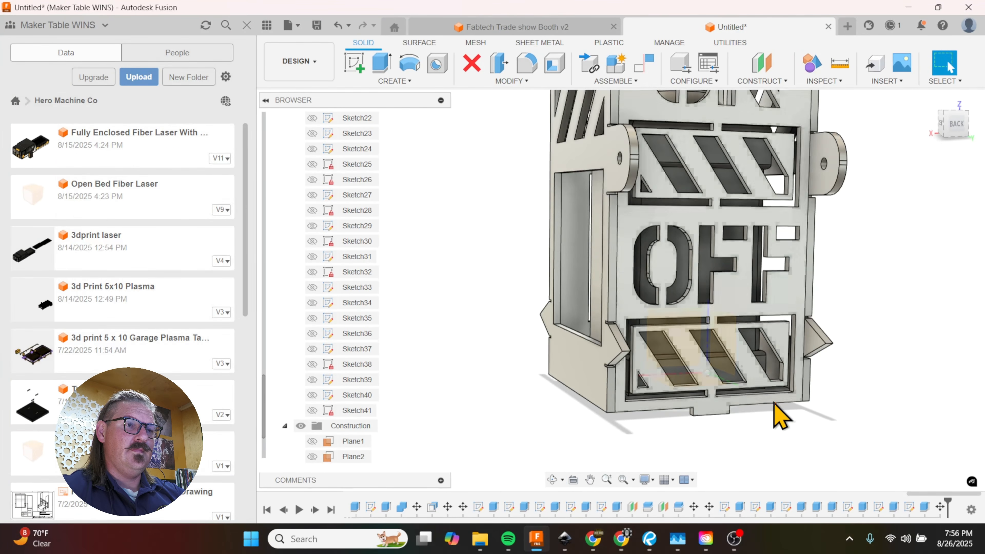
scroll(774, 415, down, 3)
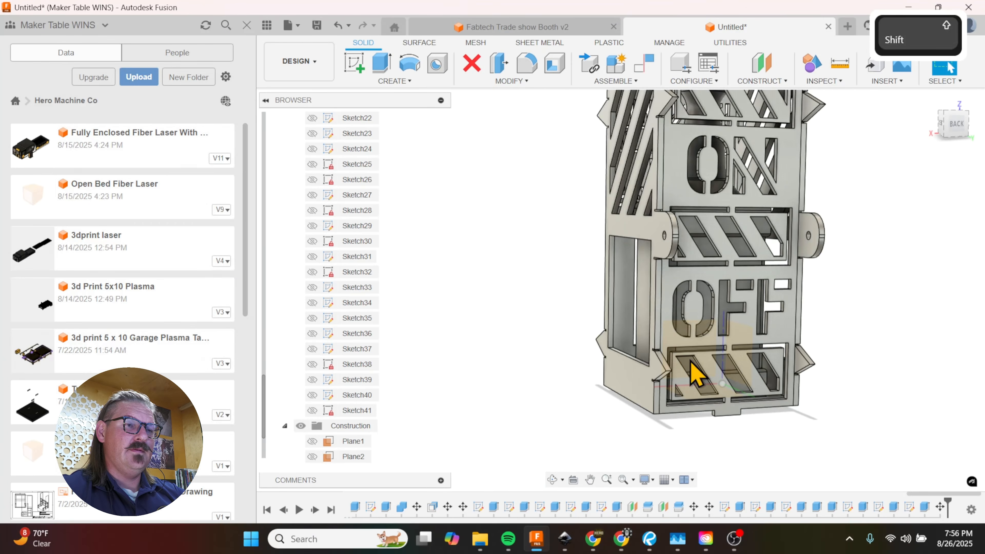
shift+middle_drag(695, 375, 771, 245)
mouse_move(785, 286)
shift+middle_down()
mouse_move(770, 264)
mouse_move(741, 284)
mouse_move(780, 280)
shift+middle_up()
scroll(680, 466, up, 5)
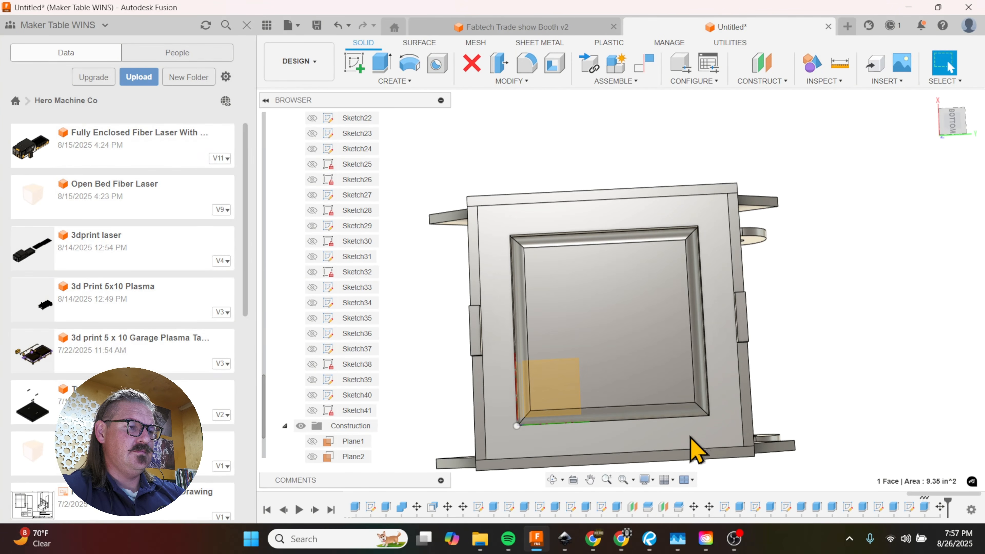
Step: Start a rectangle sketch on the underside face of the frame panel around the inner box
key(r)
scroll(597, 290, down, 2)
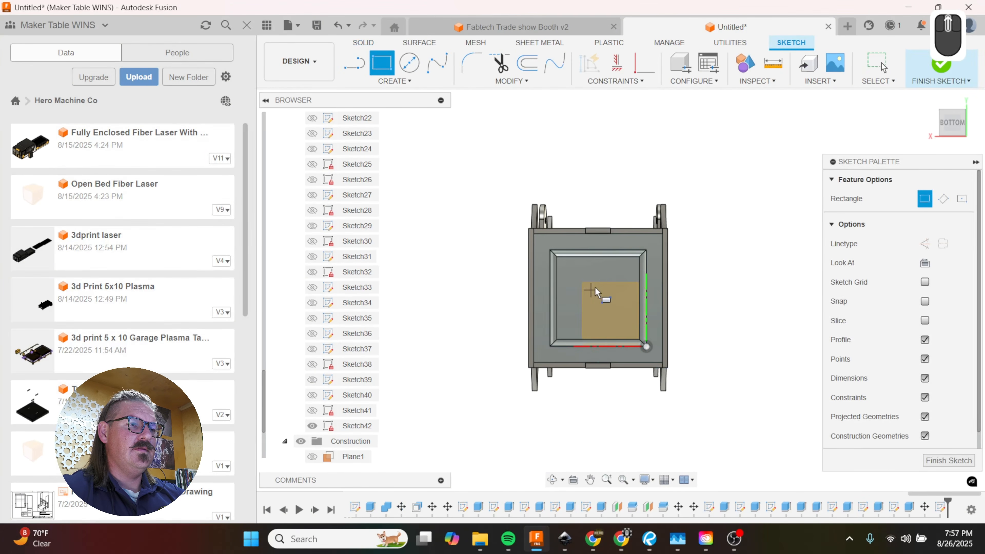
scroll(544, 258, up, 4)
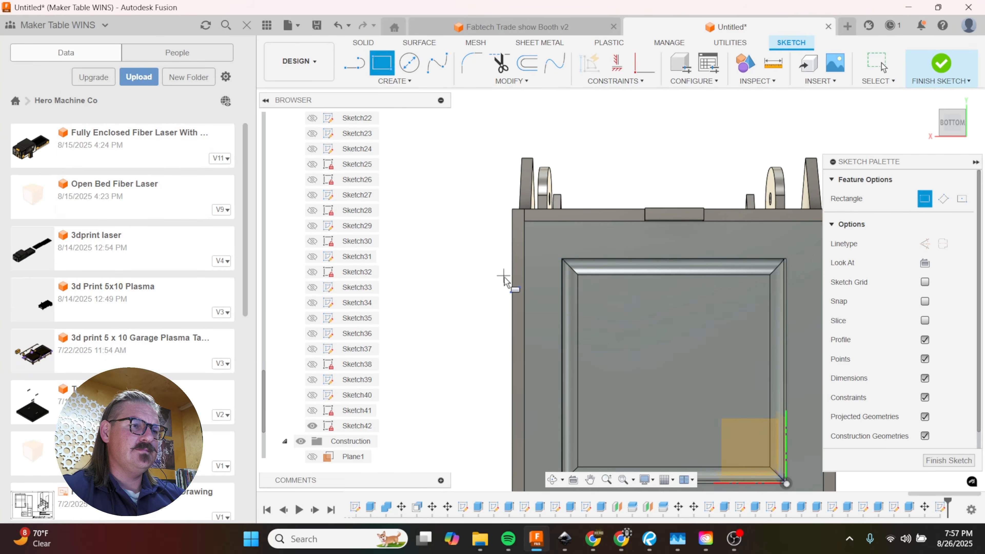
scroll(540, 268, down, 1)
scroll(596, 259, up, 1)
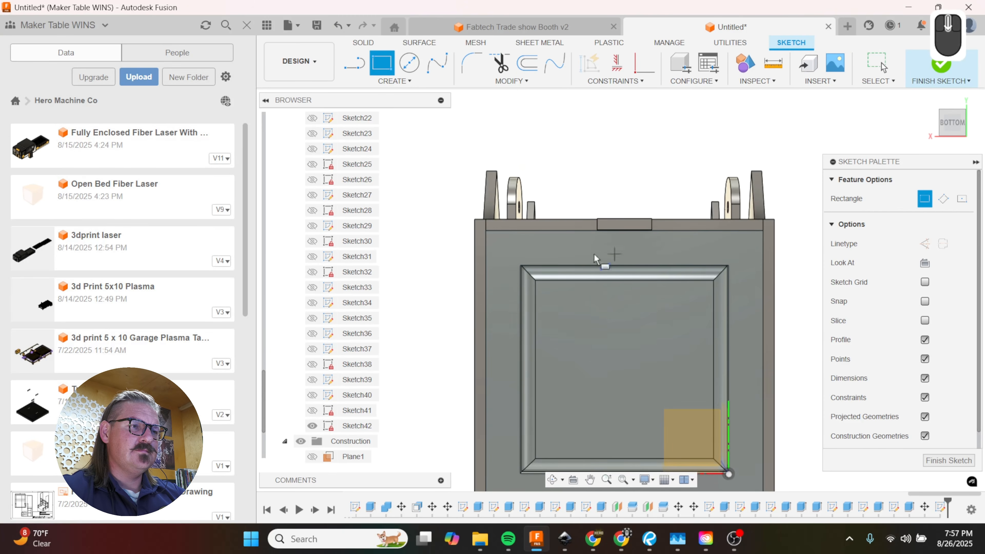
Step: Try a rectangle about 4.625 by 0.578 in between the back wall and the inner box's edge, and undo it
click(490, 231)
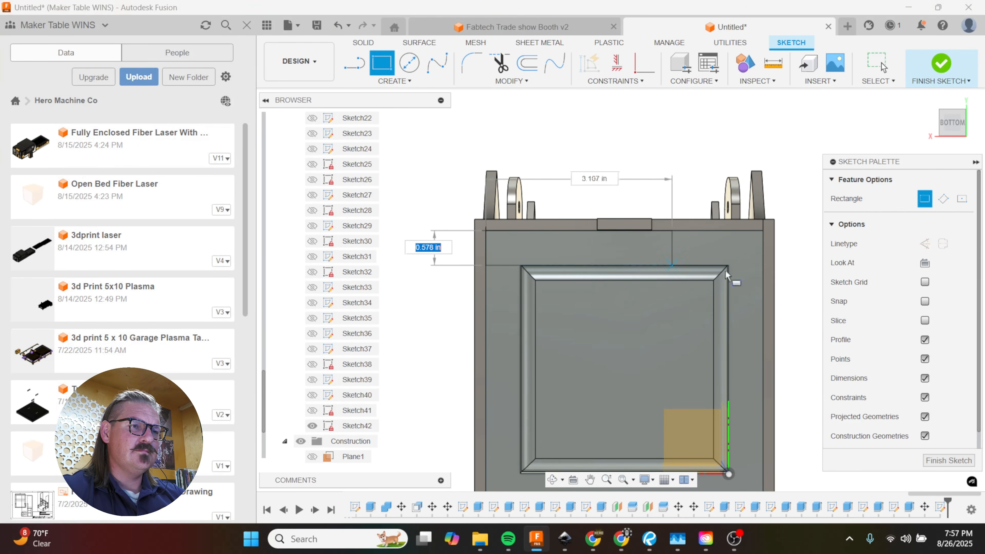
click(762, 267)
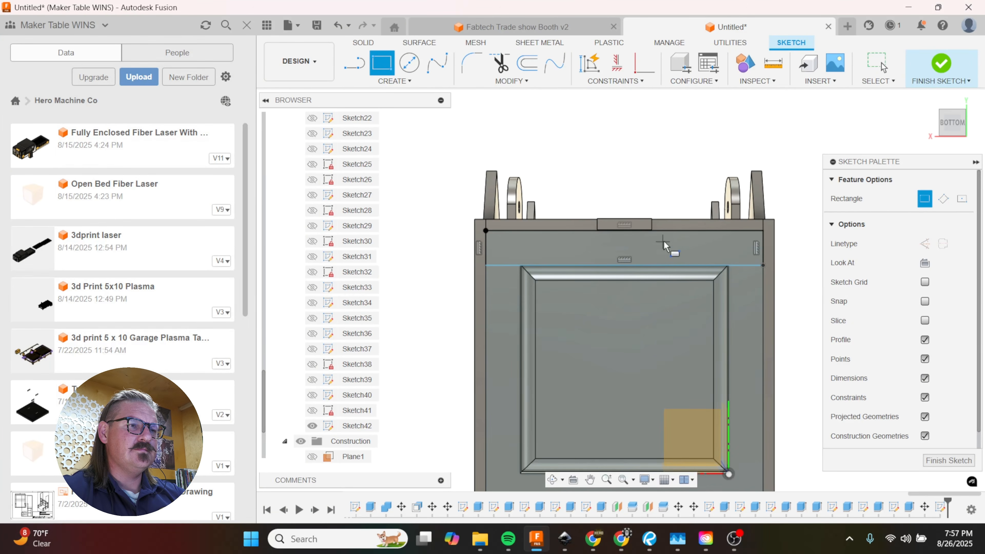
scroll(663, 244, up, 1)
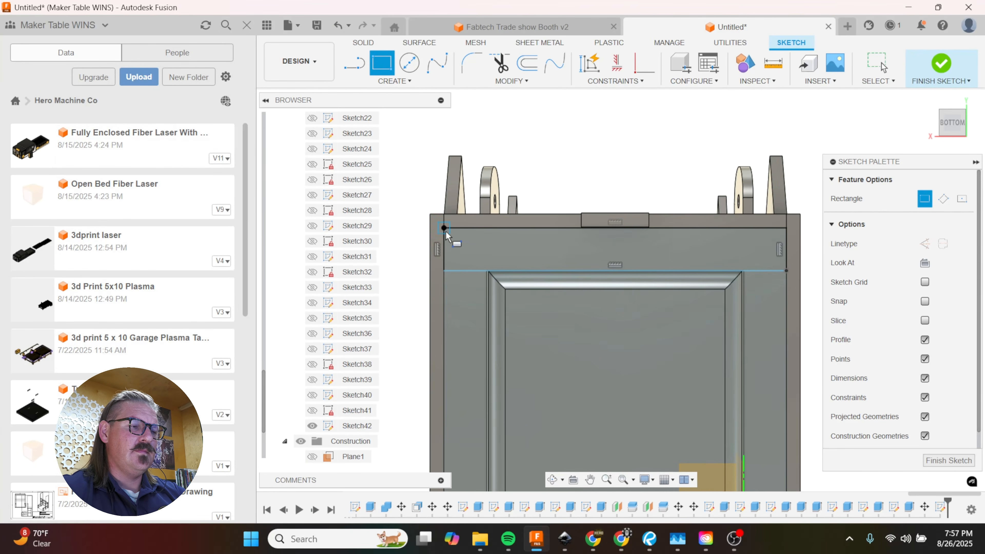
key(ctrl+z)
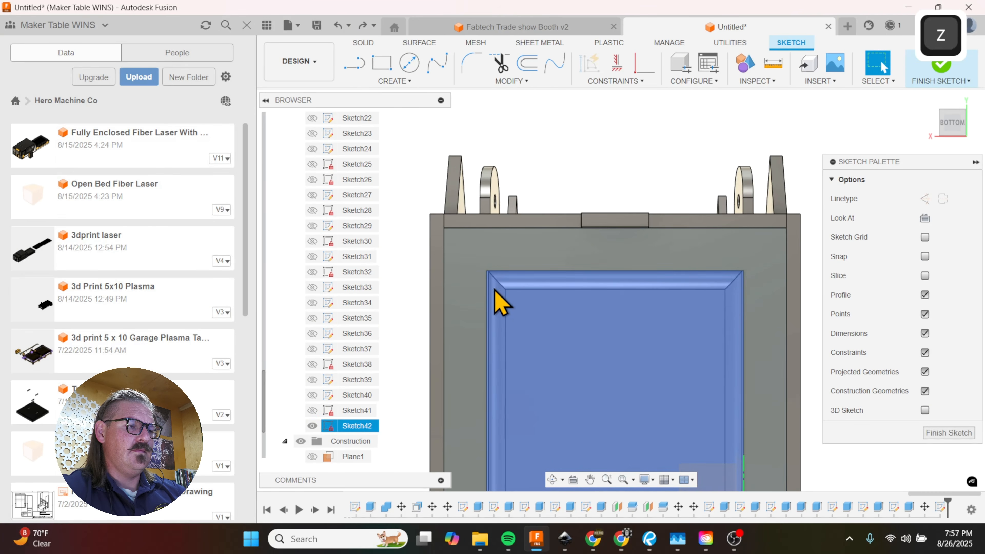
Step: Draw a rectangle about 4.625 by 0.437 in on the frame panel along the inside of the back wall
key(r)
click(444, 232)
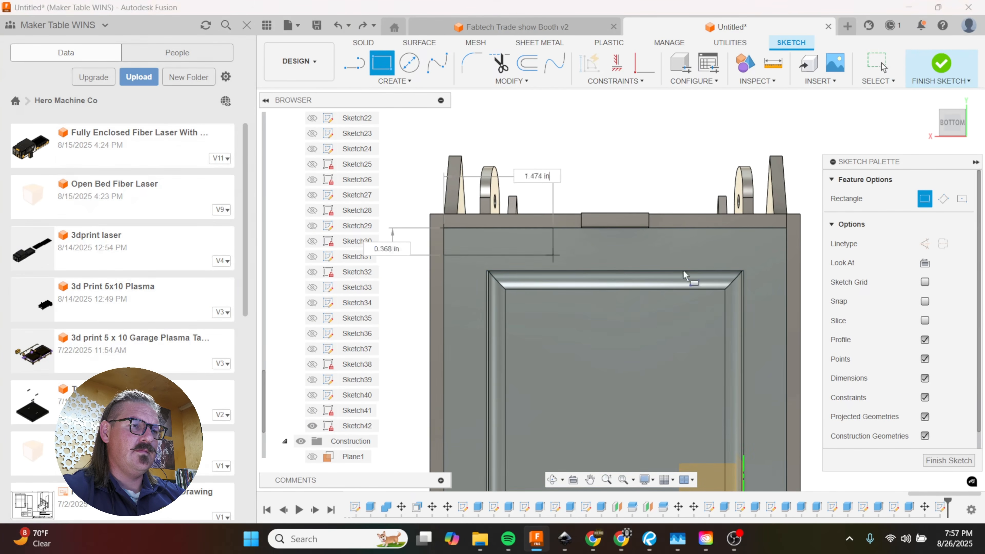
click(787, 263)
Step: Extrude the rectangle inward as a cut to remove the strip of the frame panel beside the back wall
key(e)
click(726, 322)
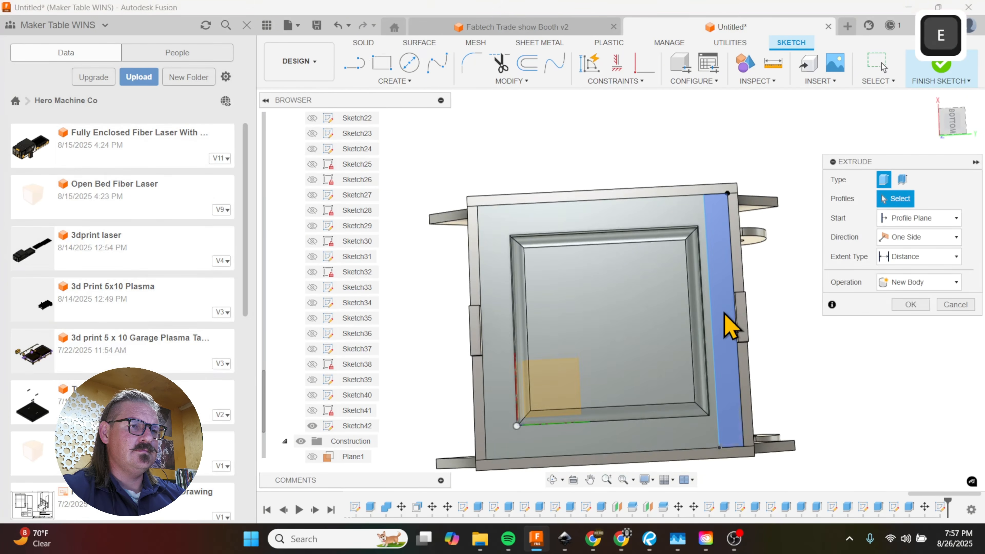
shift+middle_drag(748, 325, 677, 383)
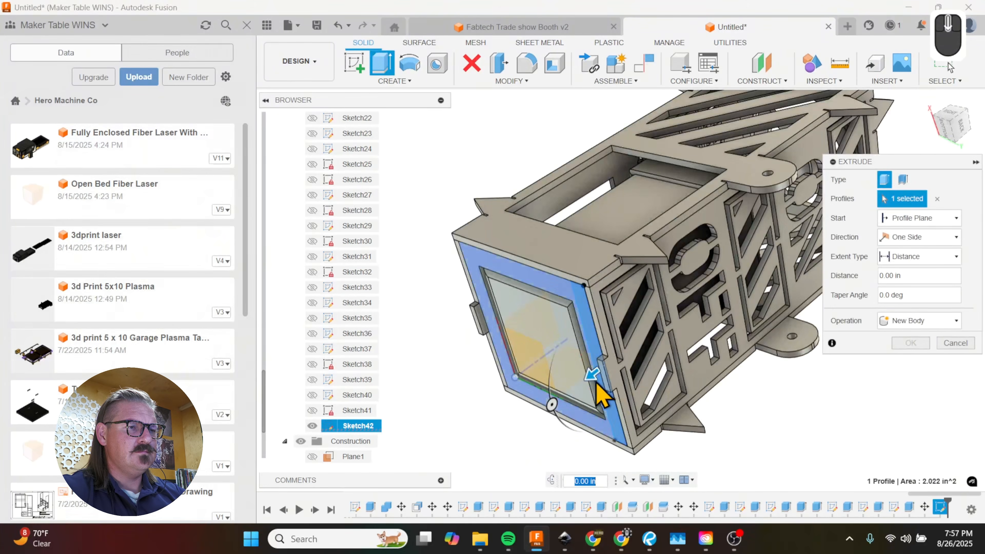
drag(591, 375, 648, 365)
click(920, 367)
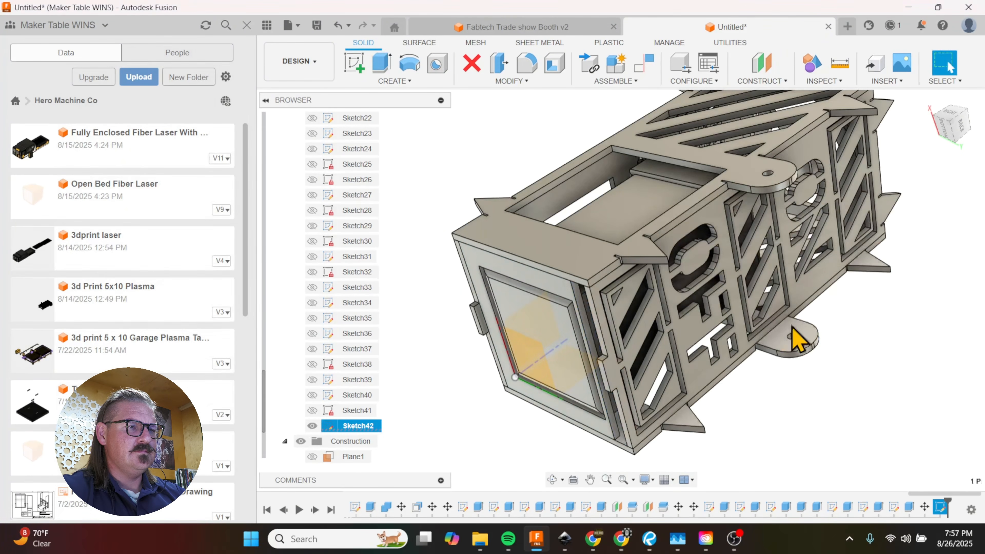
key(m)
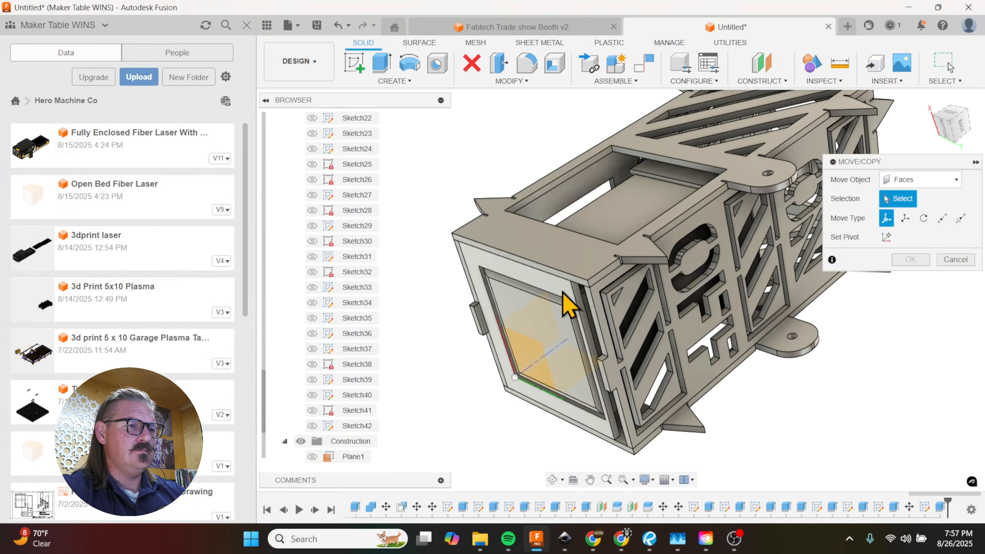
click(568, 304)
drag(543, 322, 579, 314)
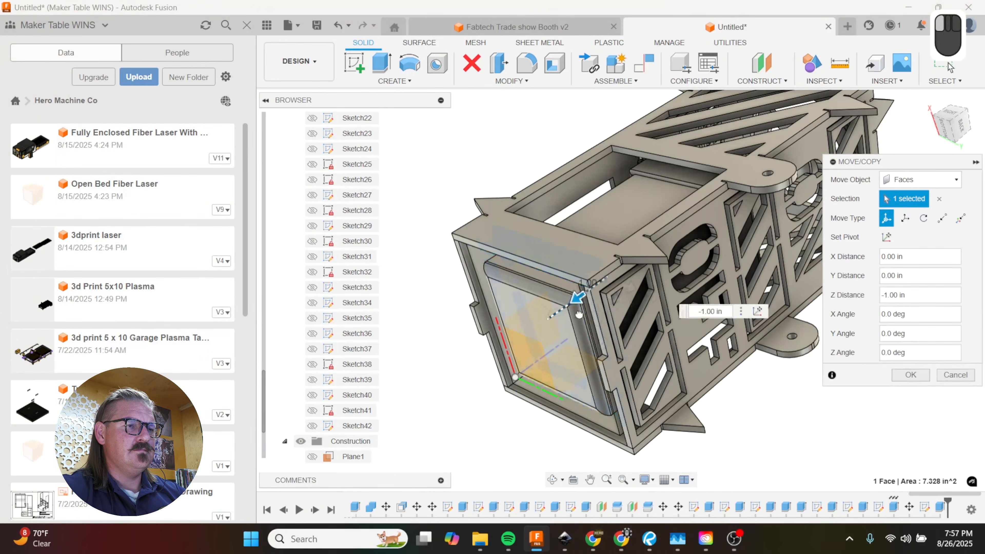
shift+middle_drag(583, 311, 760, 363)
Step: Move the frame panel body 0.50 in up into the box, using a Z distance of -0.50 in
click(928, 181)
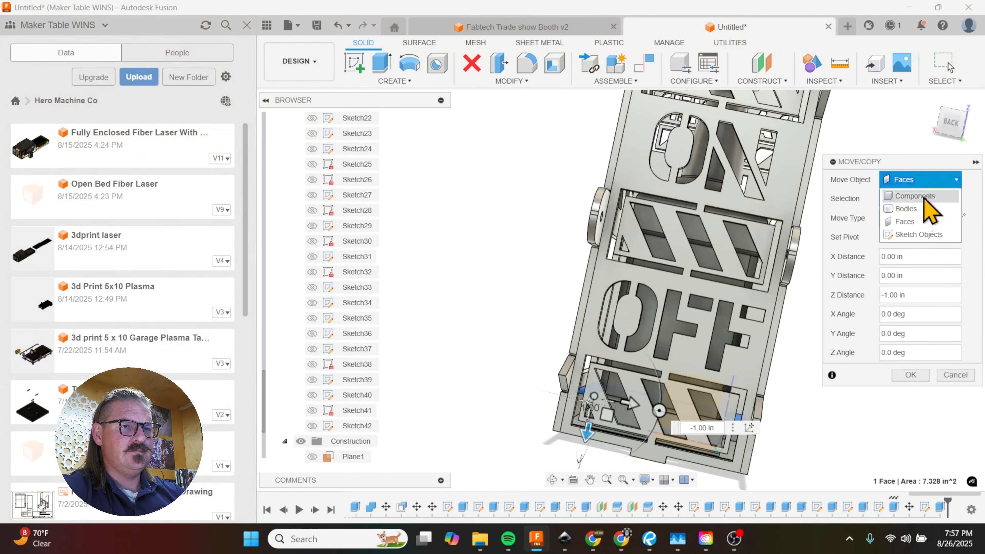
click(919, 209)
shift+middle_drag(694, 390, 710, 339)
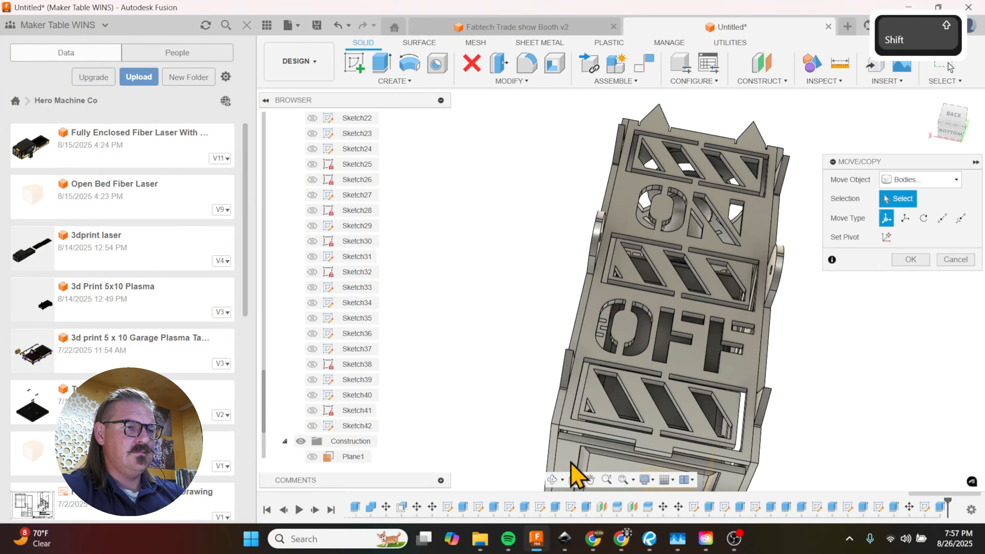
click(578, 450)
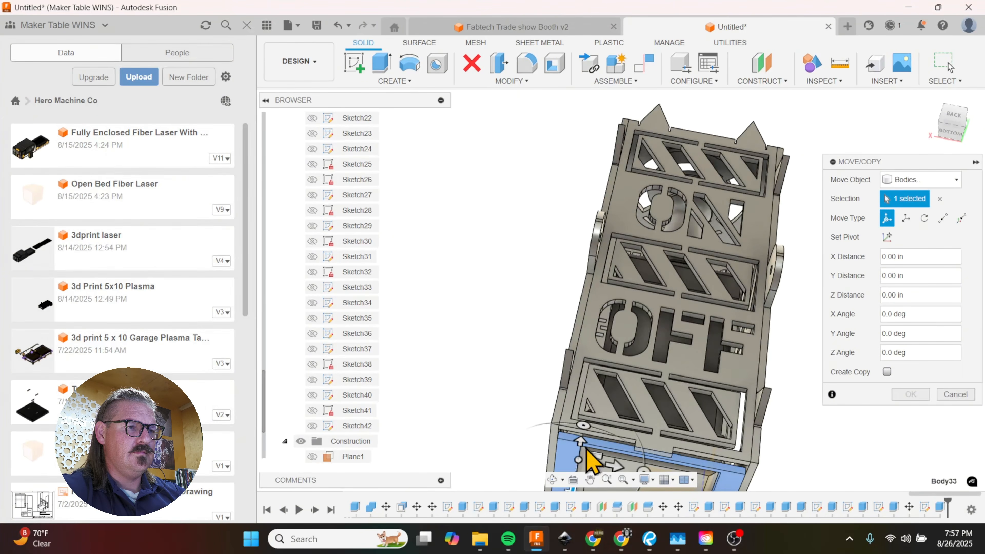
mouse_move(589, 462)
shift+middle_down()
mouse_move(627, 402)
mouse_move(603, 451)
shift+middle_up()
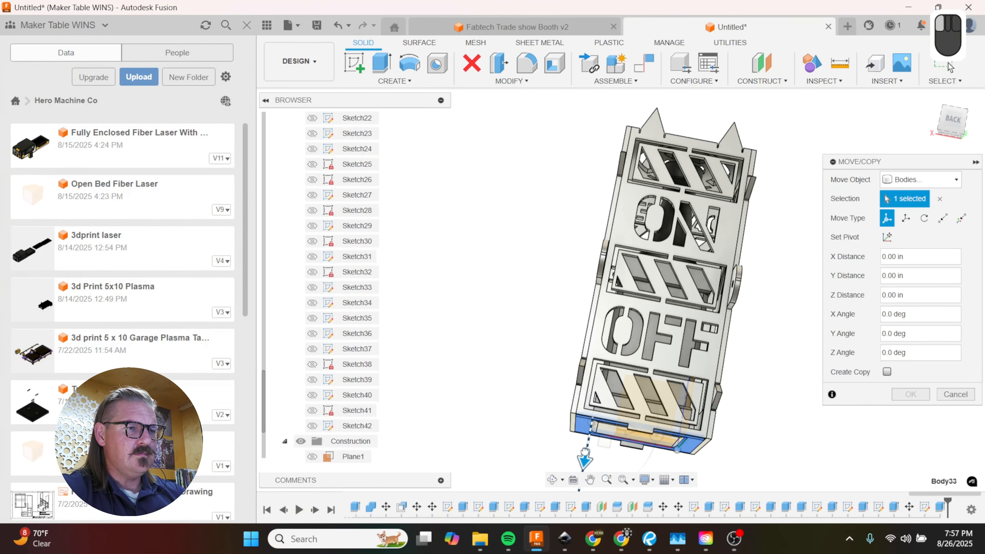
drag(585, 452, 590, 442)
shift+middle_drag(644, 400, 682, 440)
scroll(656, 446, up, 8)
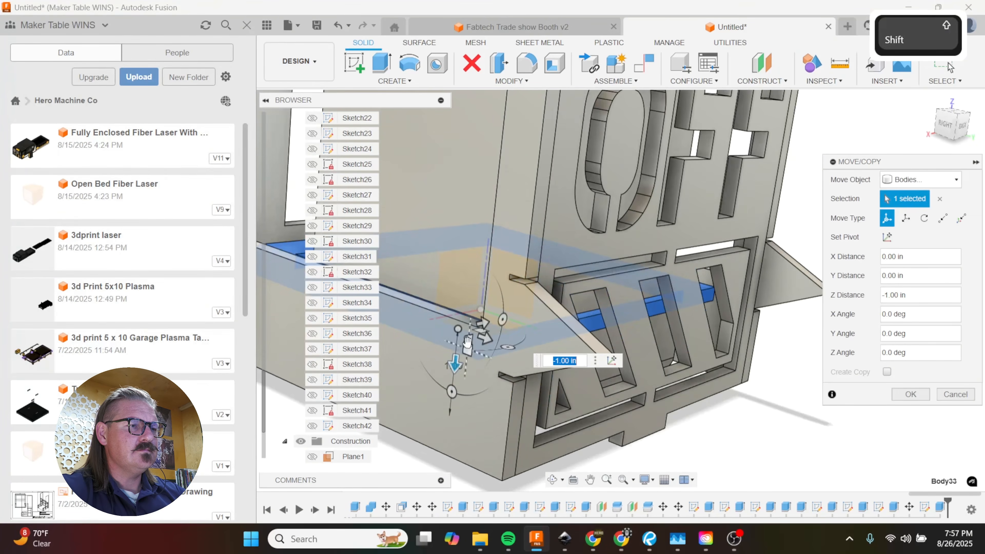
drag(455, 365, 453, 403)
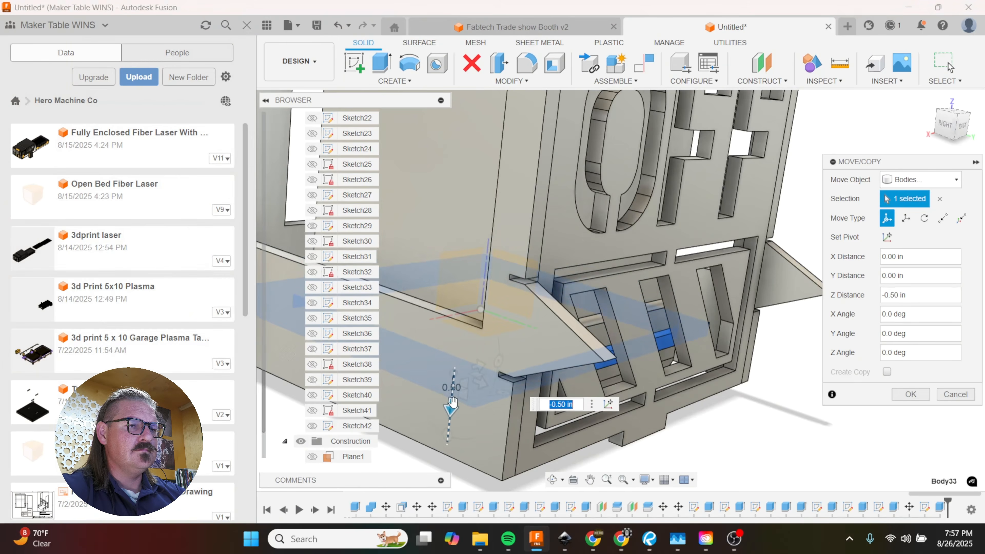
click(912, 396)
Step: Copy the frame panel body 5.00 in up the box with a Z distance of -5.00 in
shift+middle_drag(835, 392, 654, 313)
key(m)
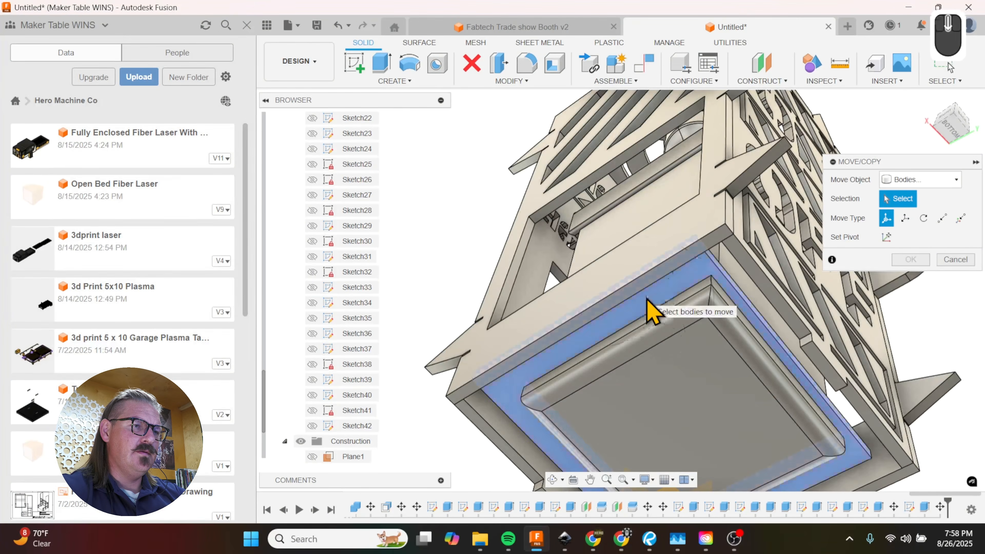
click(648, 299)
click(888, 371)
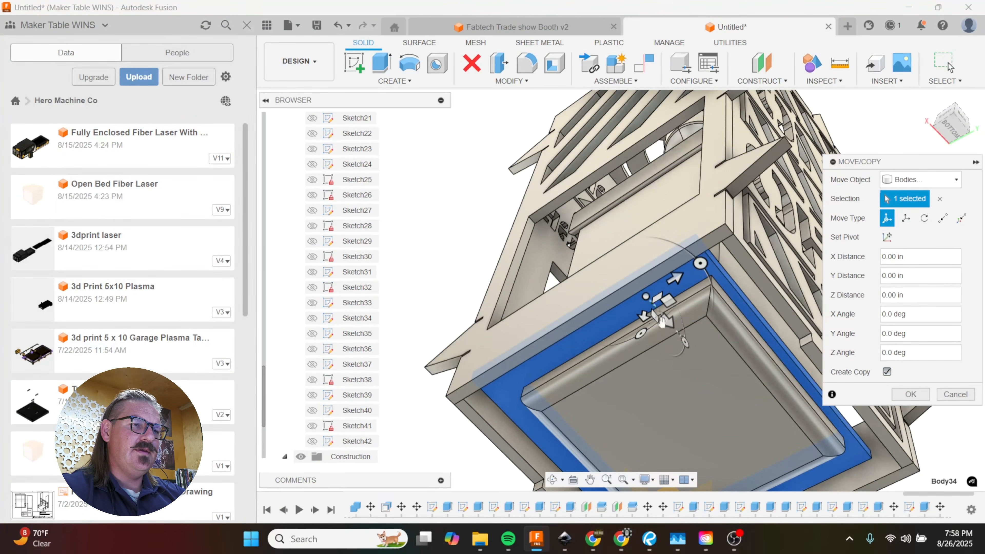
shift+middle_drag(743, 363, 656, 382)
drag(645, 351, 656, 134)
scroll(662, 368, up, 5)
scroll(686, 194, down, 3)
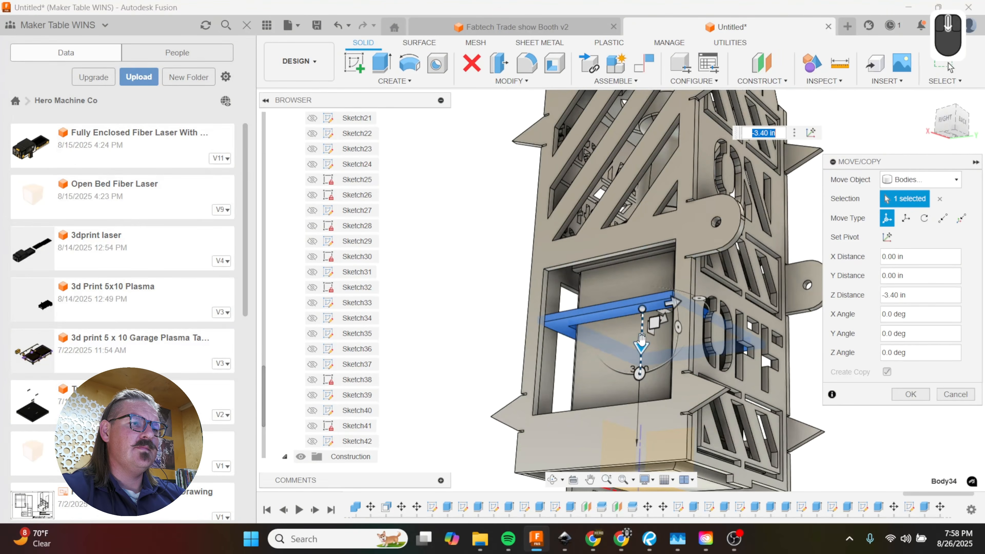
drag(642, 341, 647, 268)
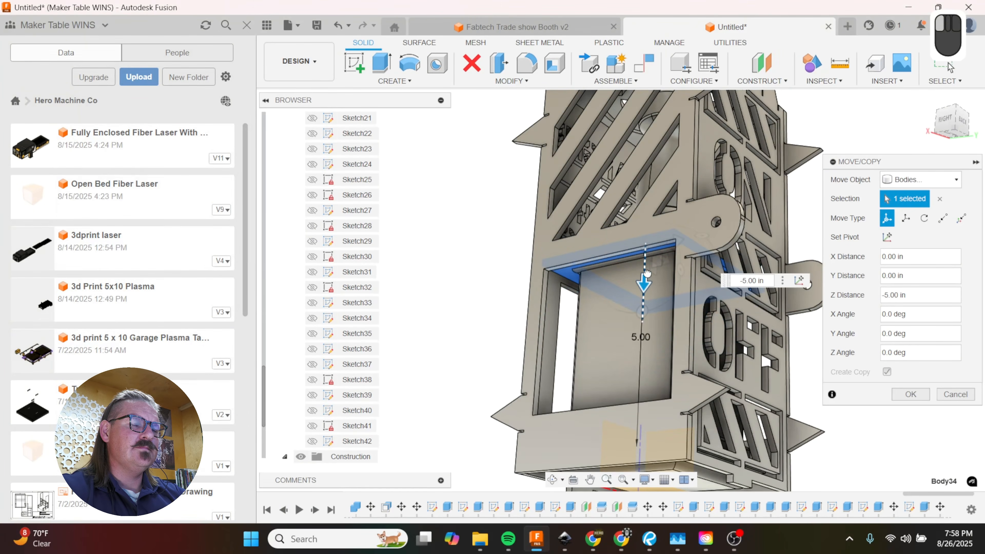
shift+middle_drag(647, 272, 710, 276)
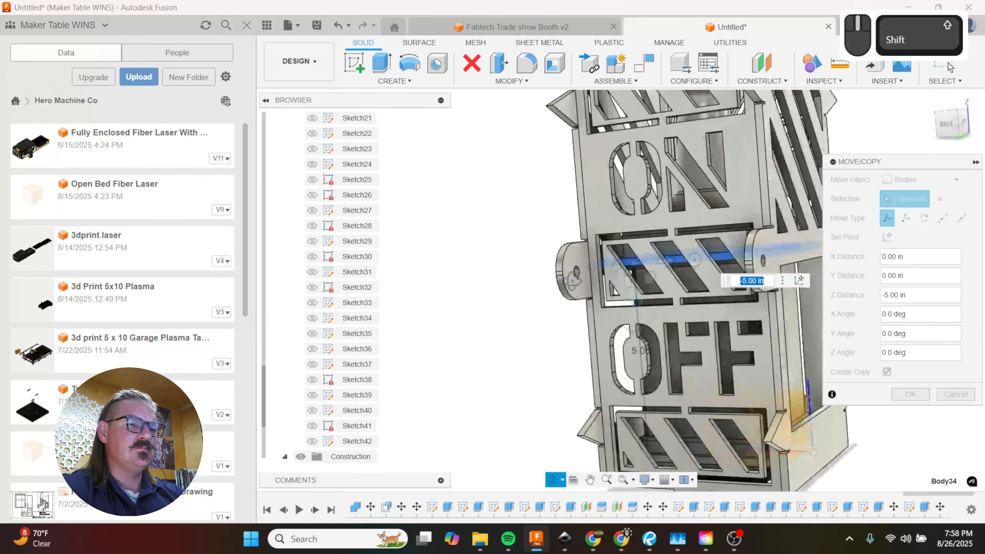
click(911, 394)
Step: Undo the frame panel's copy and move and the strip cut, returning to the strip's sketch on the panel's underside
shift+middle_drag(880, 326, 856, 229)
shift+middle_drag(803, 326, 819, 307)
key(ctrl+z)
key(ctrl+z)
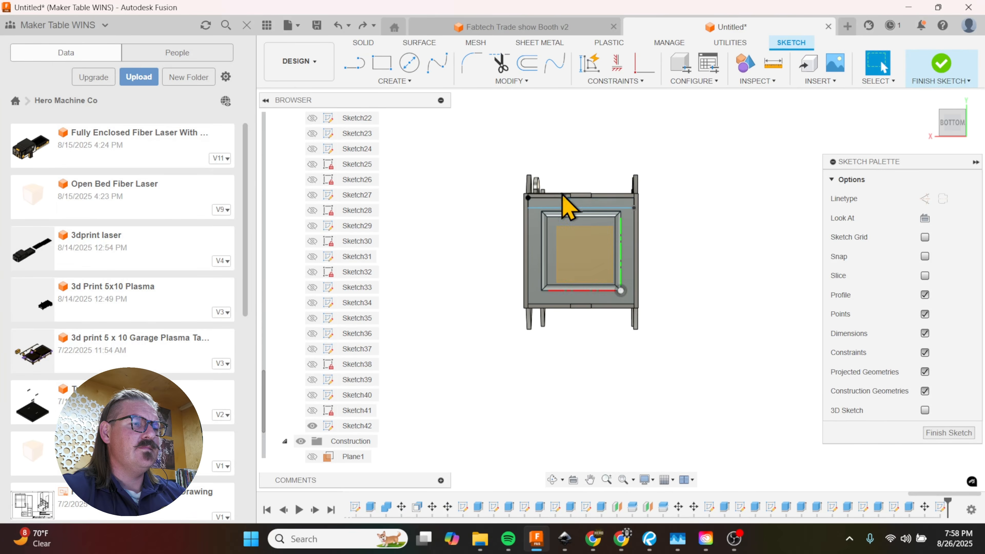
Step: Draw a 0.5 in line from one corner of the inner box along its edge facing the back wall
scroll(559, 211, up, 5)
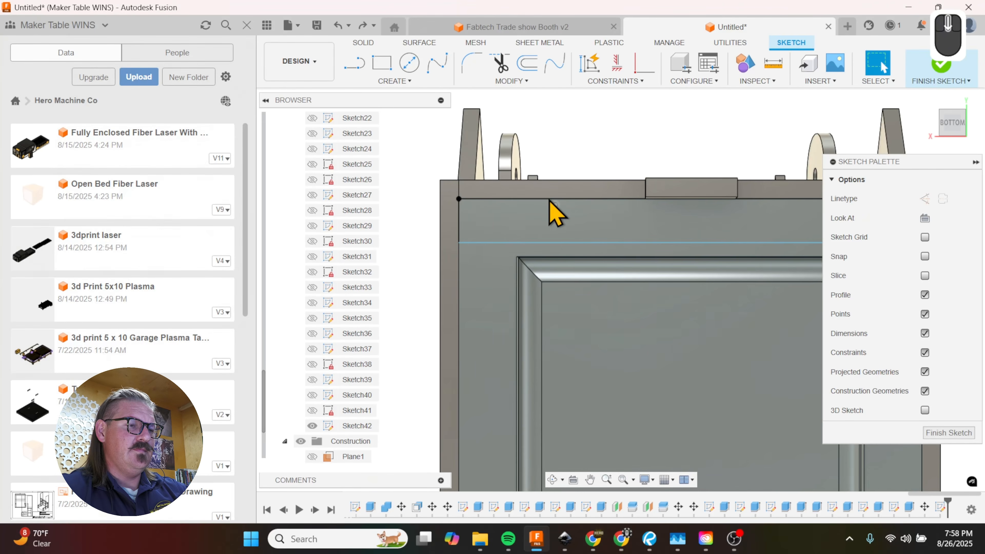
key(l)
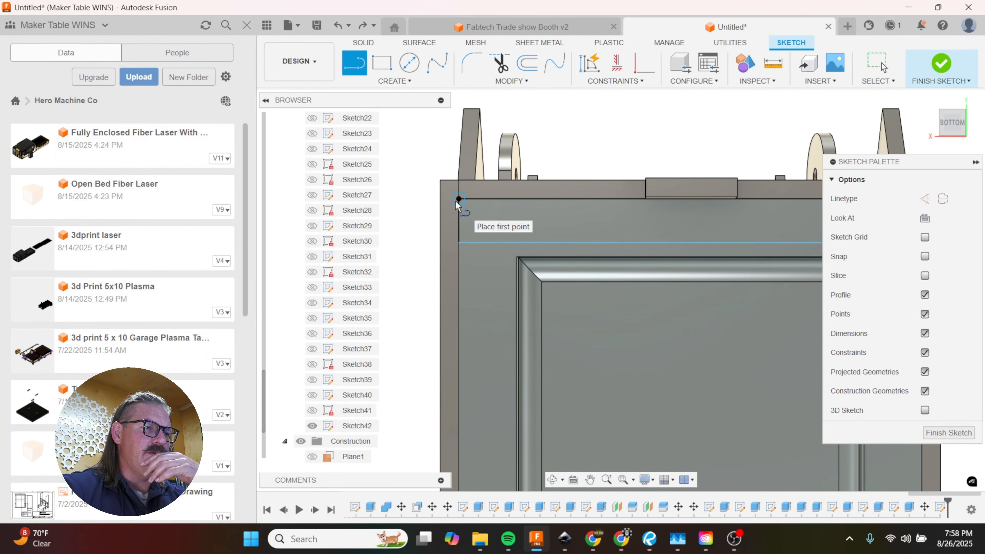
key(l)
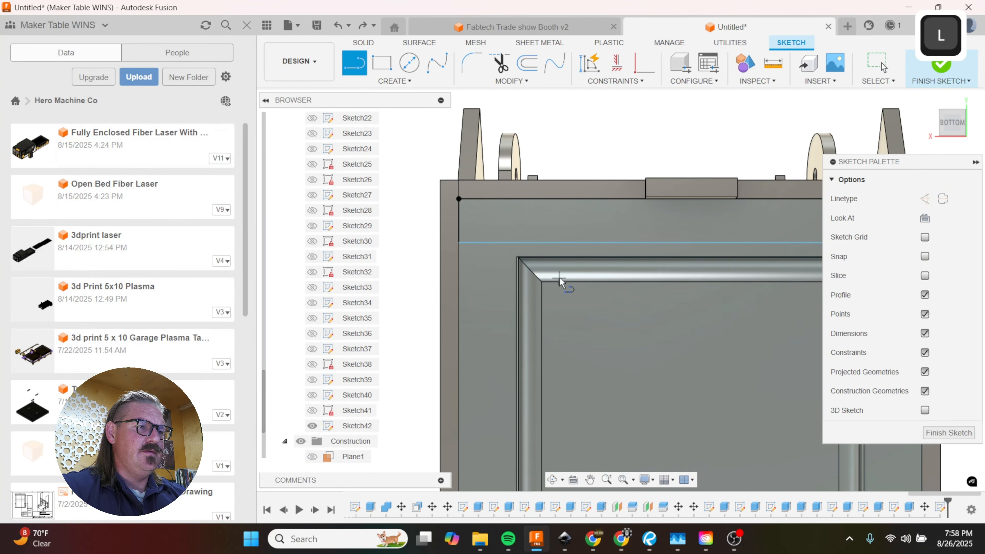
click(516, 258)
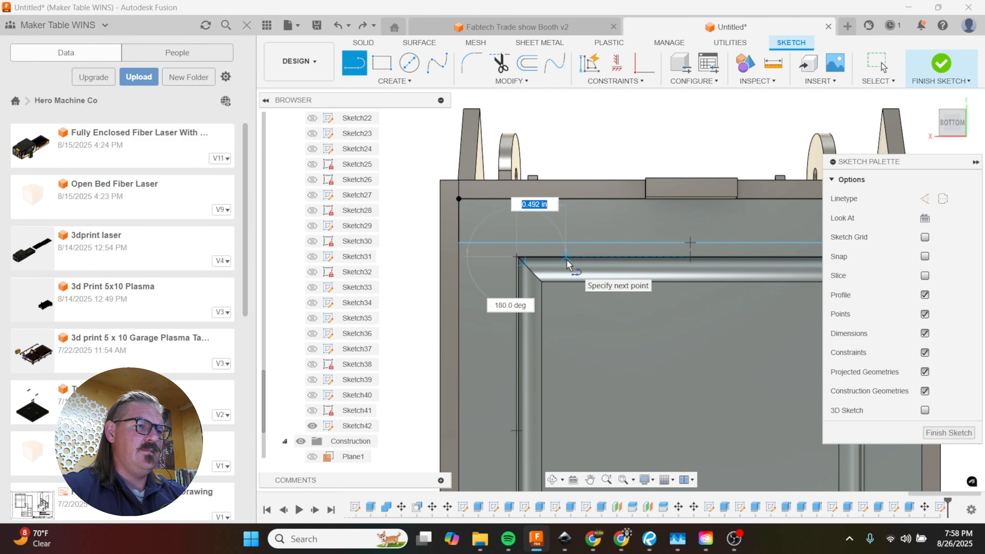
text(.25)
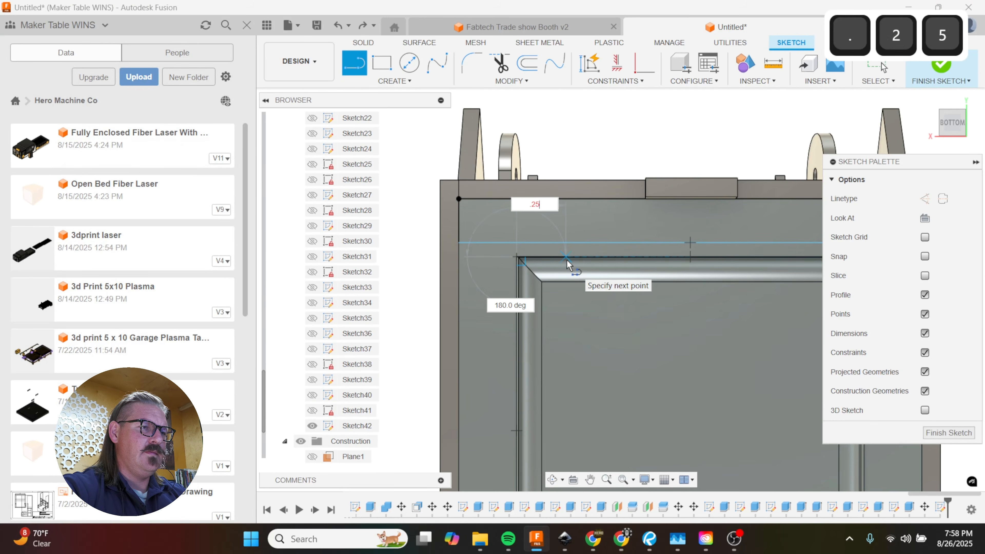
key(Tab)
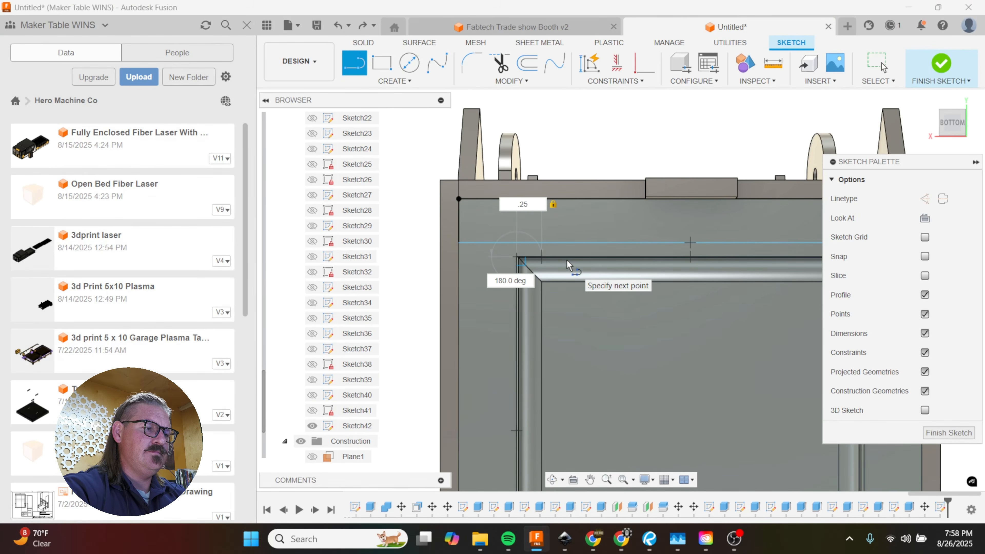
key(BackSpace)
key(BackSpace)
text(5)
key(Return)
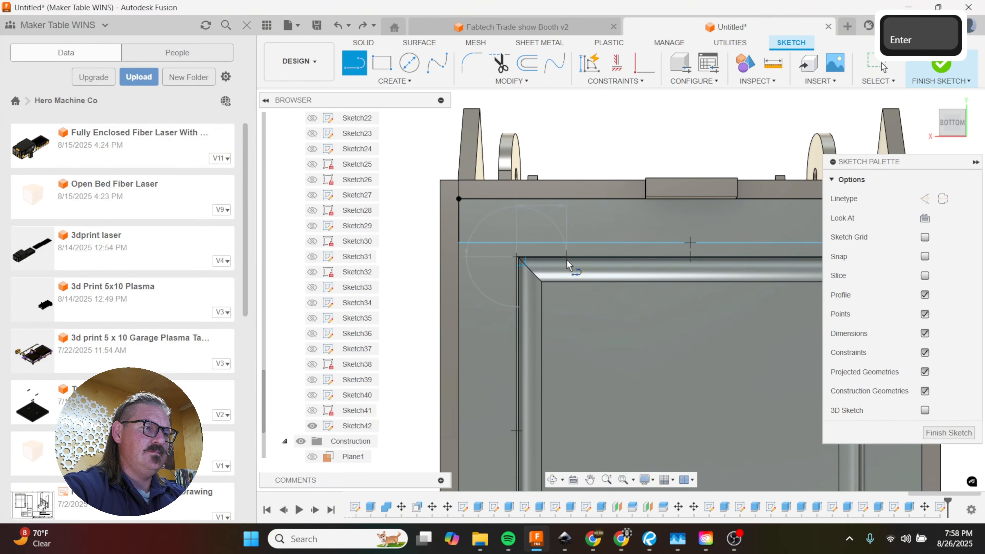
Step: Draw a second 0.5 in line inward from the opposite corner of the same inner box edge
scroll(505, 279, down, 2)
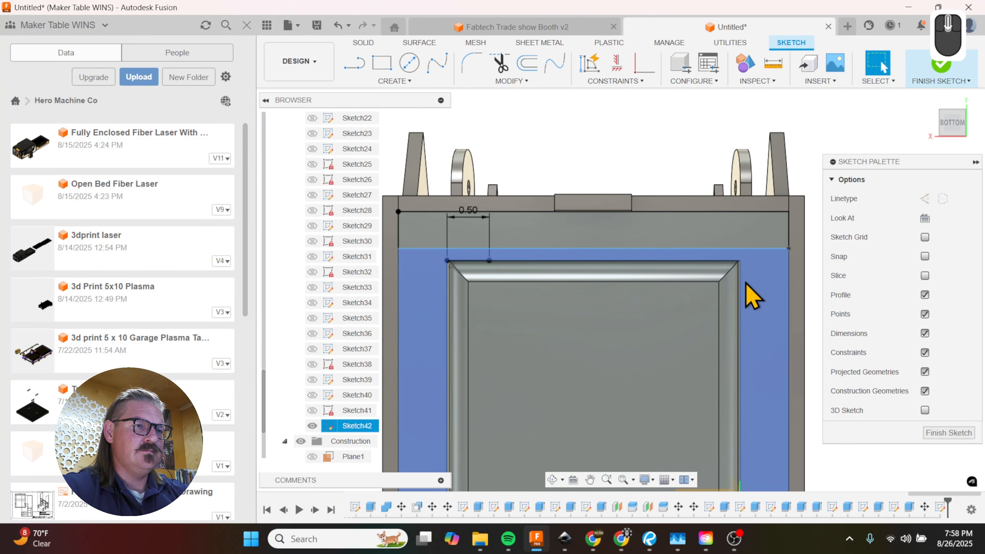
key(l)
click(739, 261)
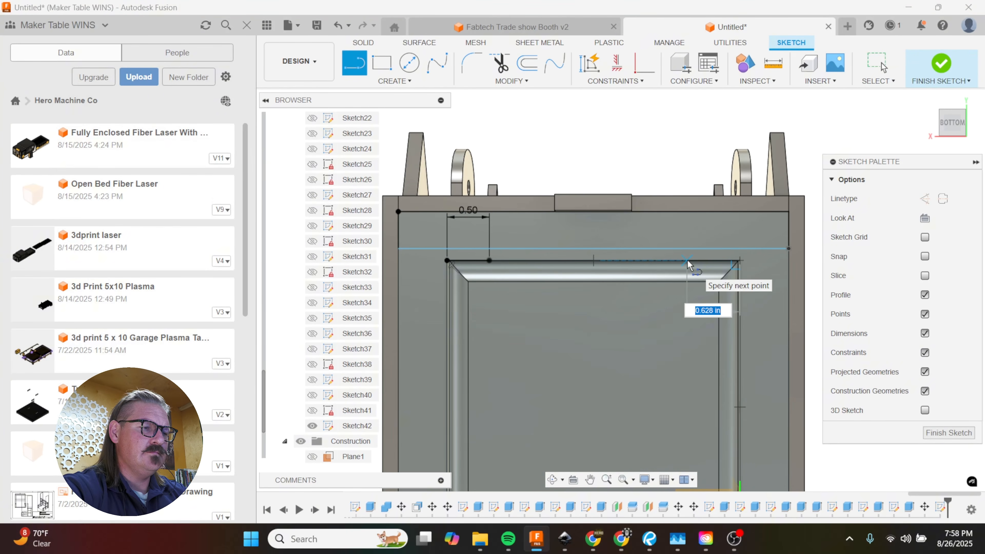
text(.5)
key(Return)
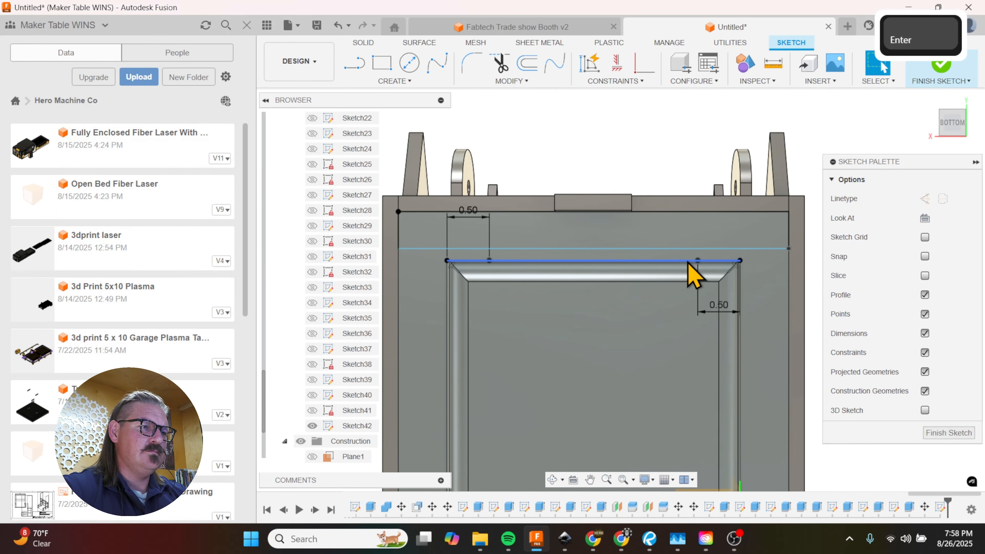
Step: Connect the inner end of each 0.5 in line diagonally to the nearest frame panel corner at the back wall
key(l)
click(489, 261)
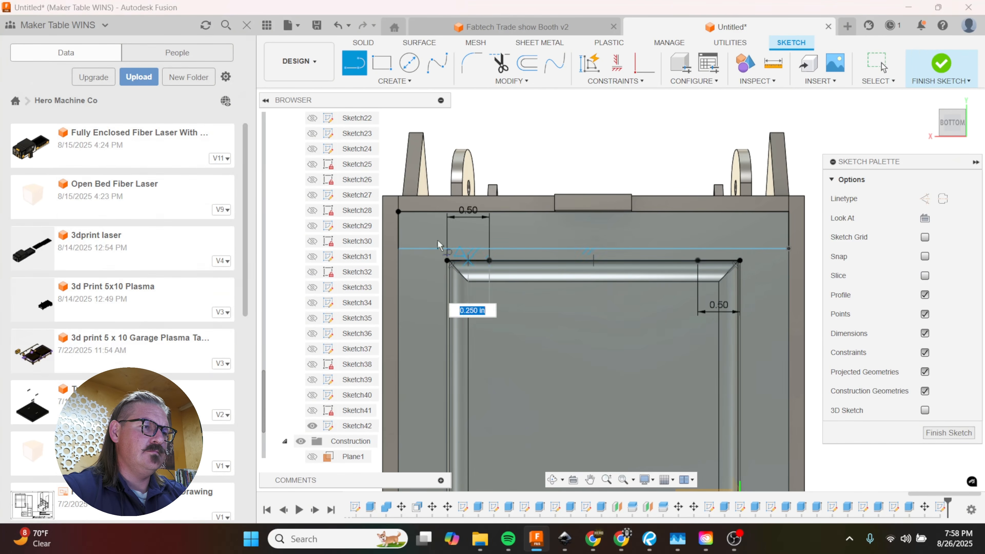
click(399, 211)
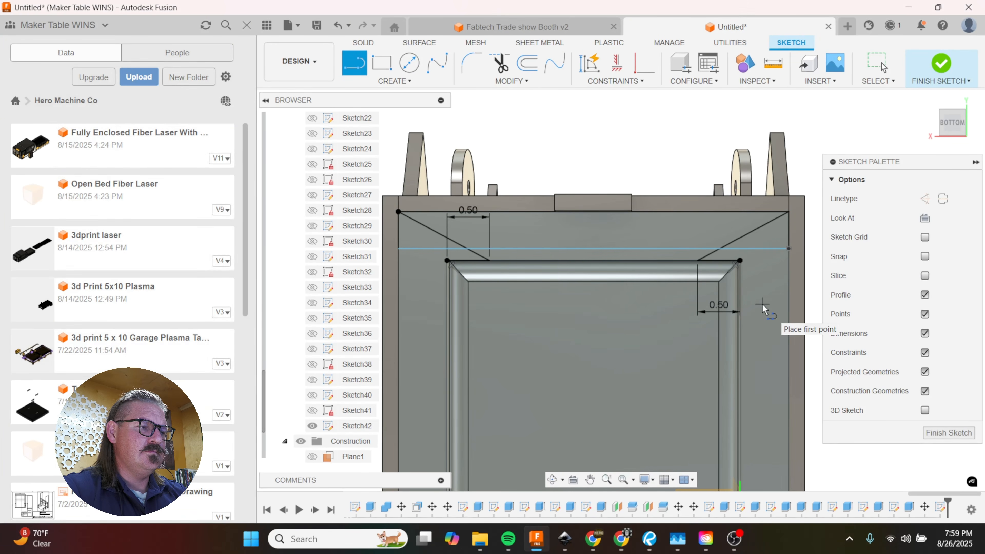
Step: Extrude the two profiles between the diagonals as a cut of -0.50 in through the frame panel
key(e)
scroll(646, 251, up, 2)
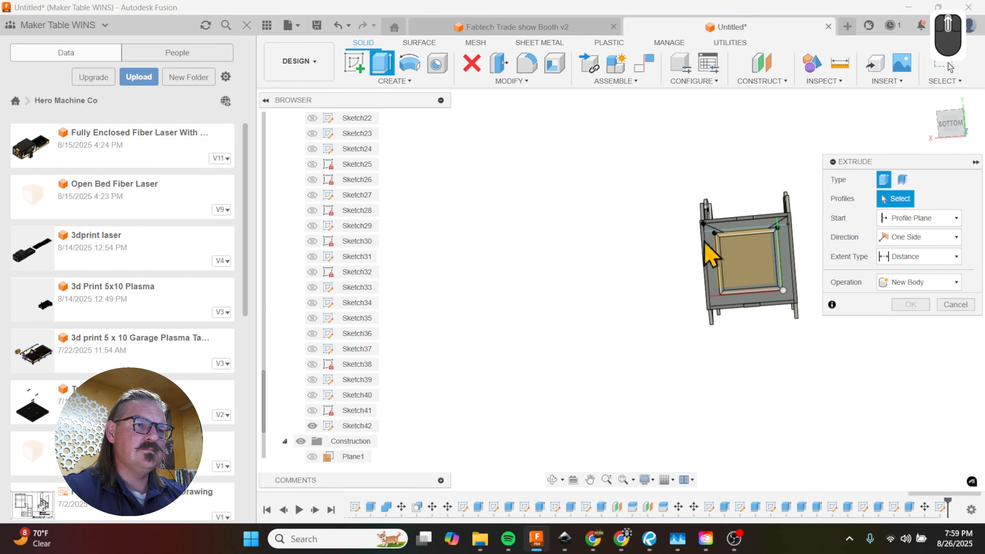
scroll(711, 254, down, 5)
click(748, 287)
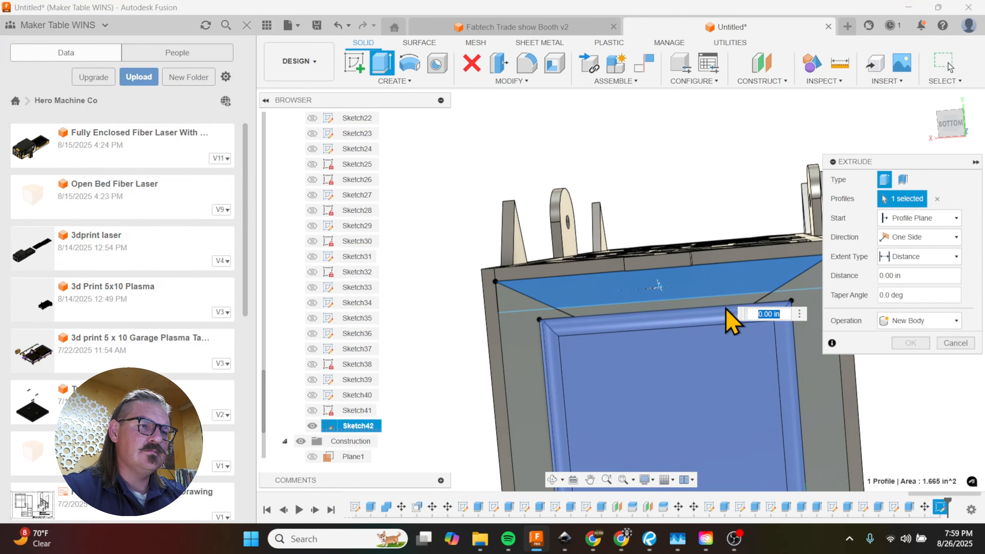
click(709, 290)
shift+middle_drag(700, 287, 675, 301)
drag(660, 281, 678, 260)
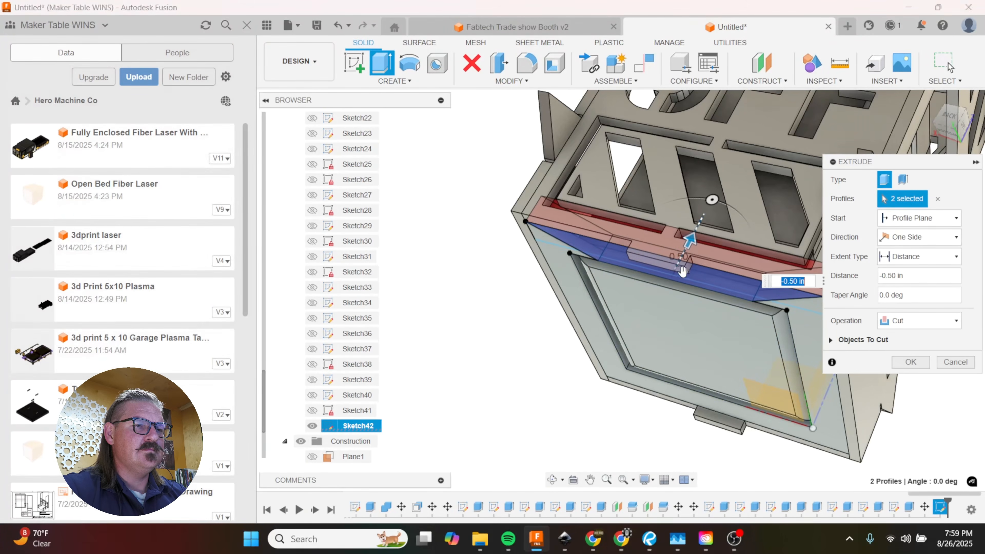
click(908, 362)
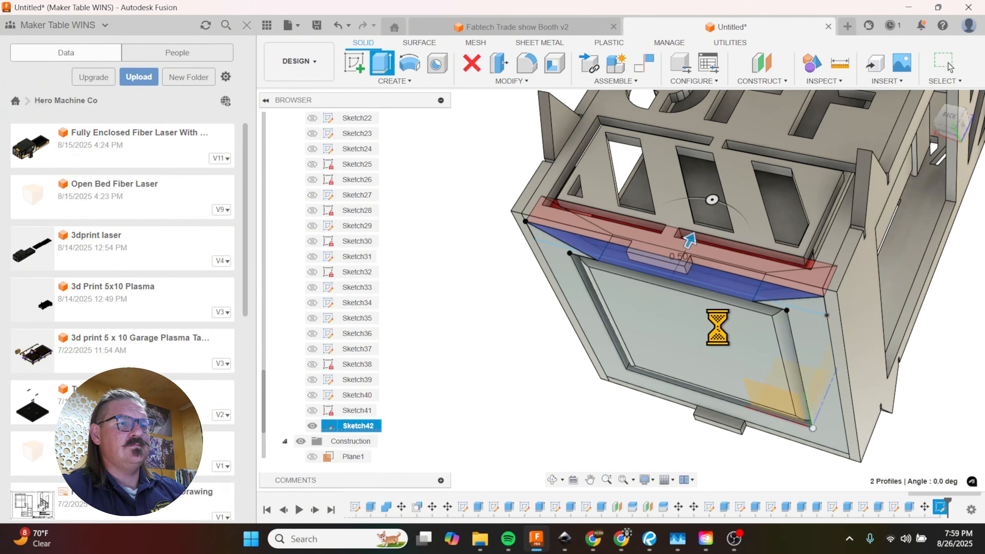
Step: Move the trimmed frame panel body 0.50 in up into the box, using a Z distance of -0.50 in
shift+middle_drag(728, 337, 770, 338)
key(m)
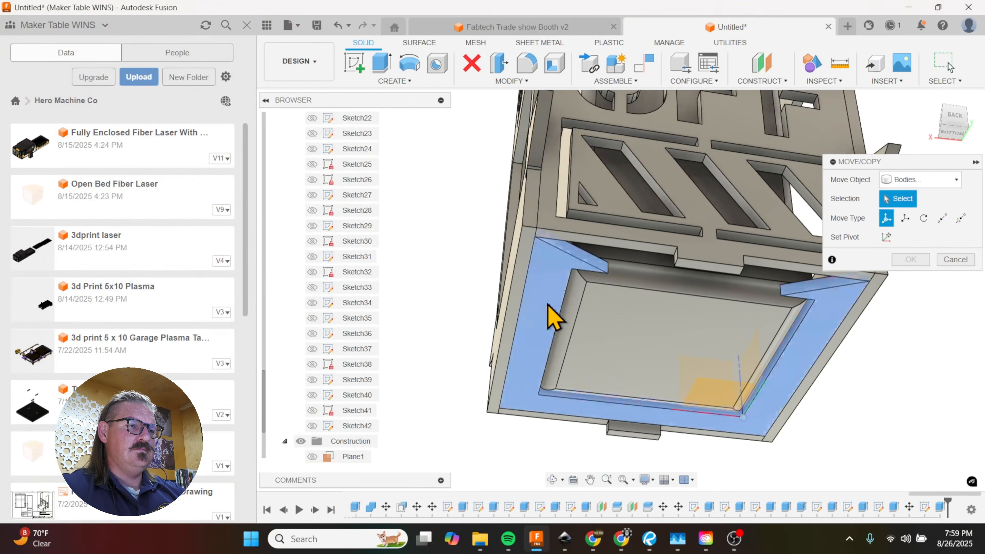
click(556, 345)
shift+middle_drag(554, 341, 550, 362)
drag(547, 363, 544, 337)
shift+middle_drag(543, 330, 533, 366)
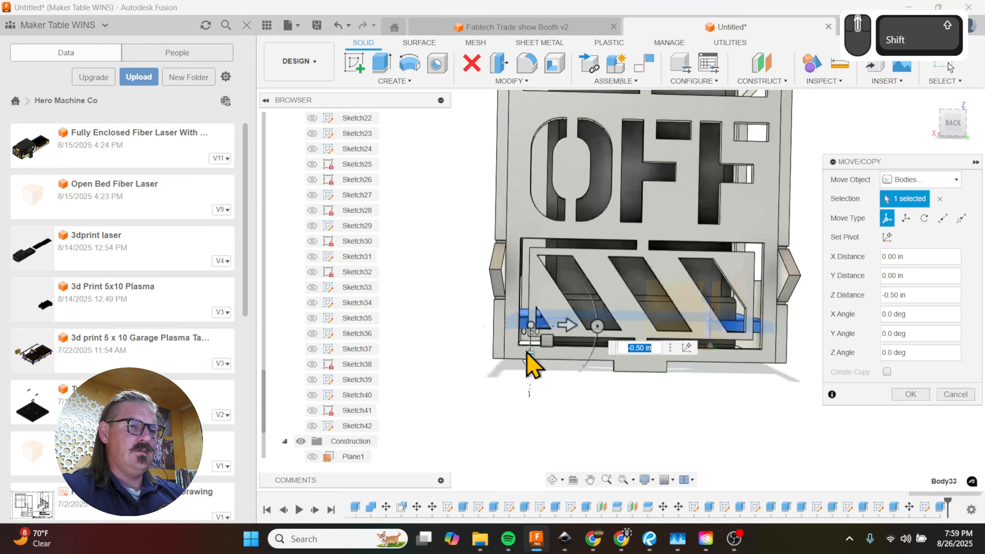
click(899, 394)
shift+middle_drag(843, 391, 709, 257)
scroll(684, 258, down, 3)
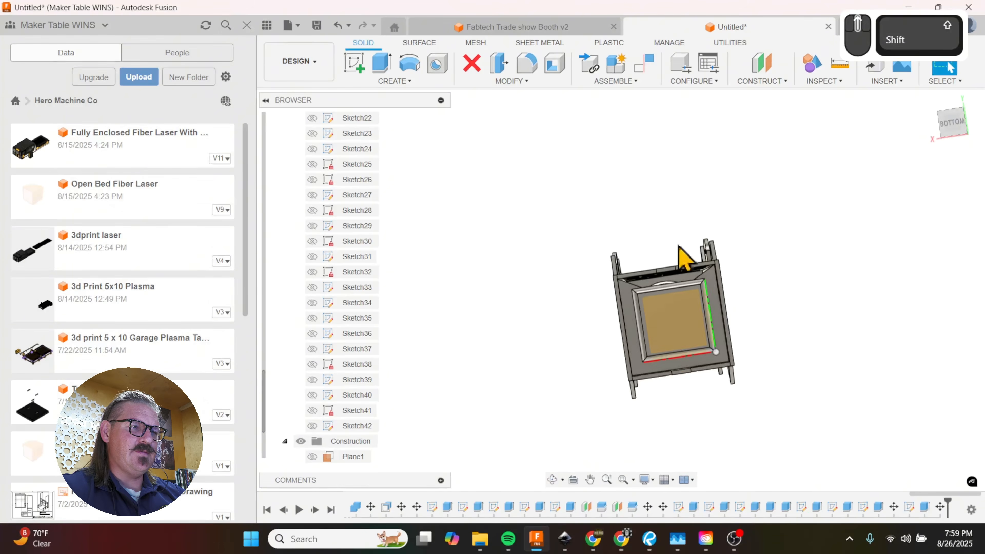
scroll(679, 302, up, 5)
scroll(519, 282, down, 5)
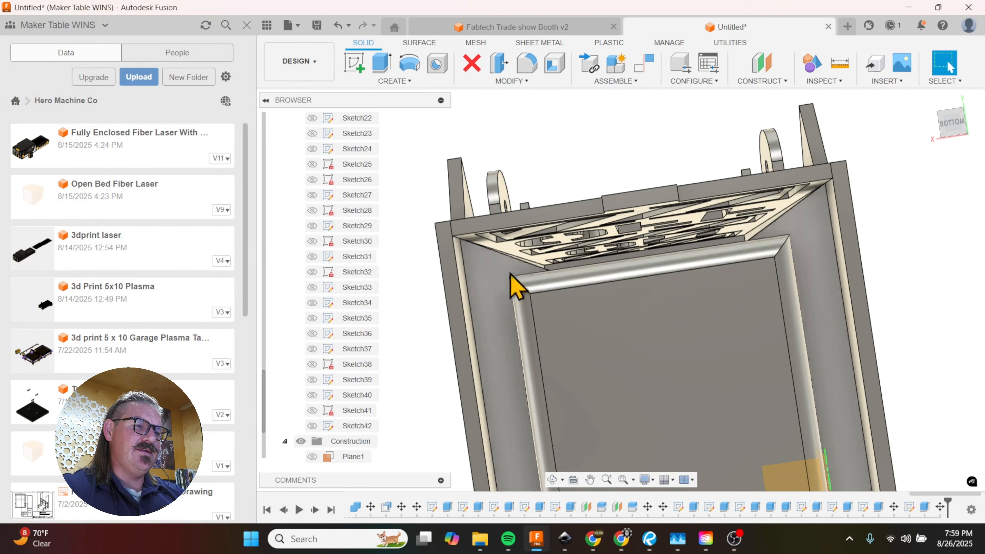
shift+middle_drag(561, 308, 862, 269)
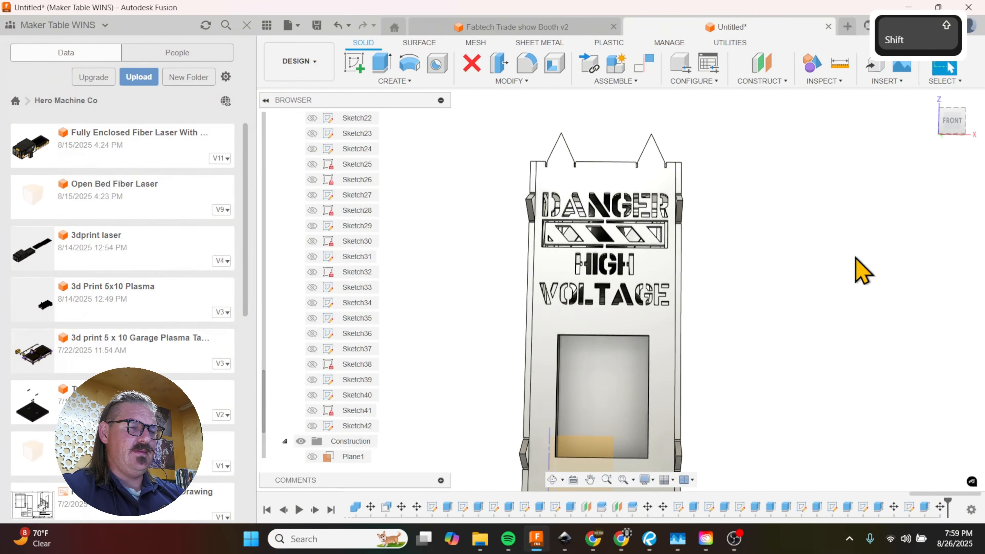
Step: Start a sketch on the front panel face and draw a vertical centerline across the window opening between its upper and lower edge midpoints
scroll(862, 269, down, 3)
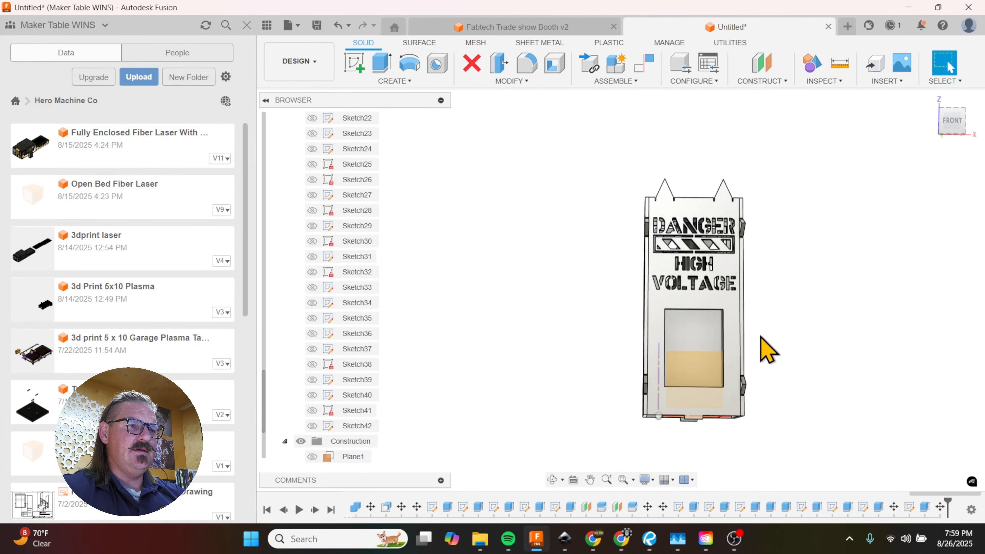
scroll(697, 225, up, 5)
scroll(697, 225, down, 5)
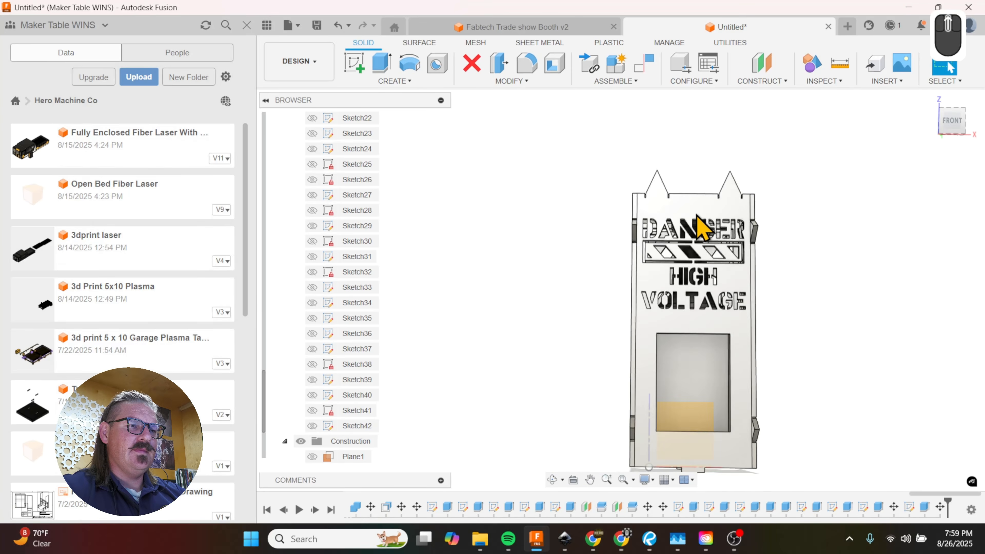
scroll(681, 378, up, 5)
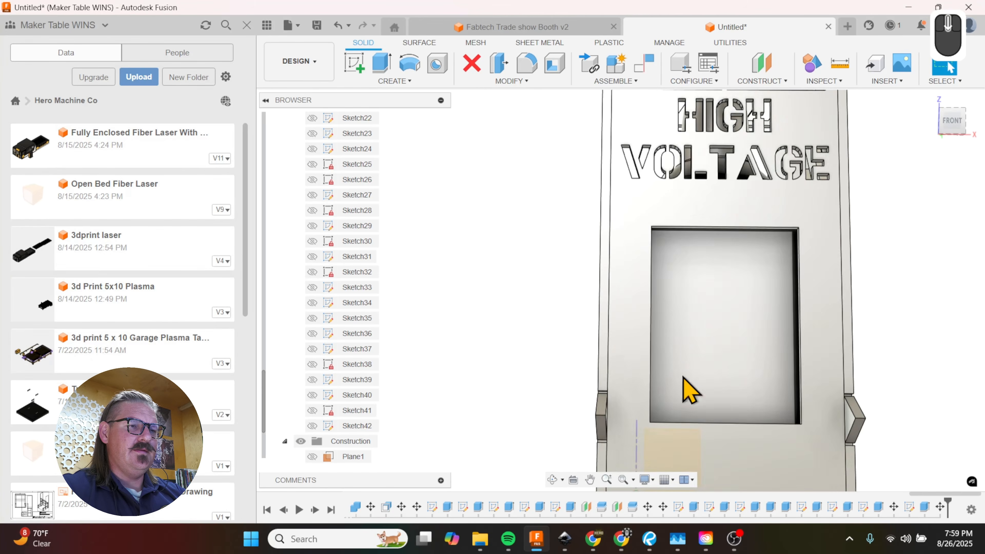
key(l)
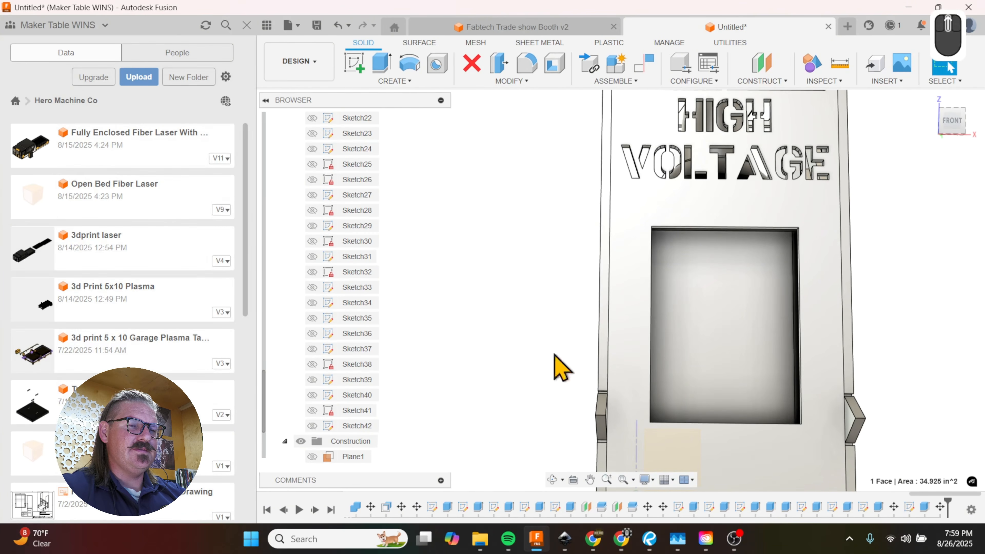
scroll(556, 449, up, 2)
scroll(641, 330, down, 3)
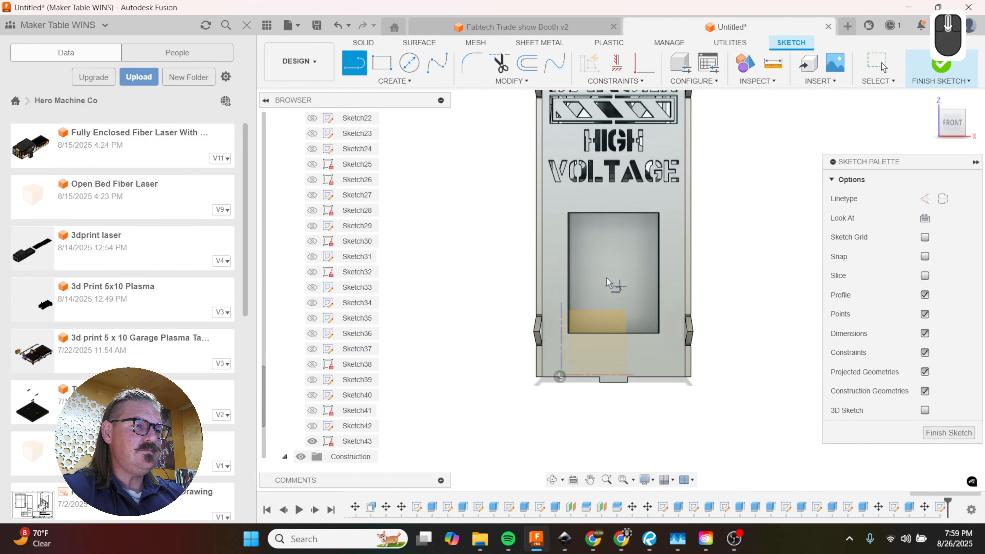
click(614, 213)
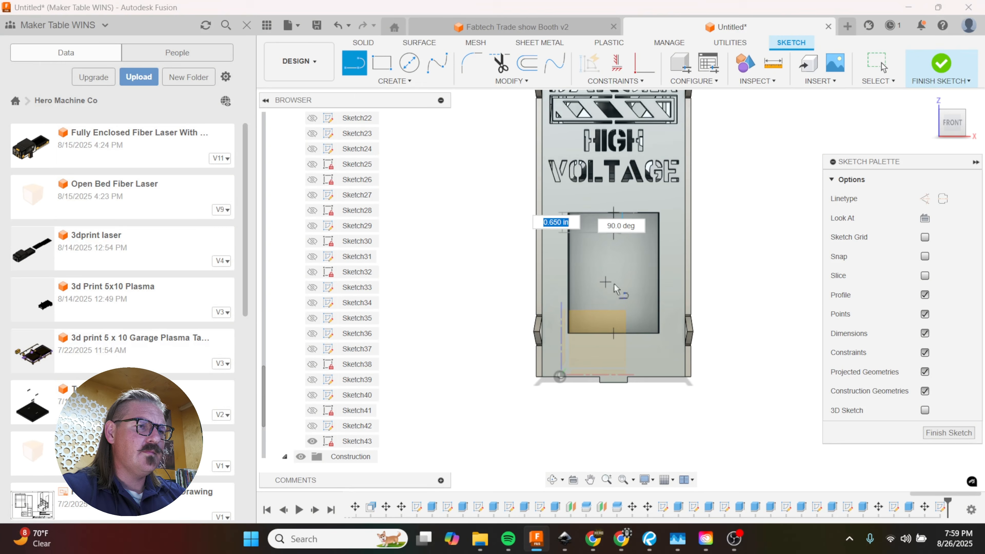
click(613, 334)
Step: Draw a closed seven-line lightning bolt outline, about 0.44 in wide at its upper edge, on the front panel beside the window opening
scroll(552, 227, down, 4)
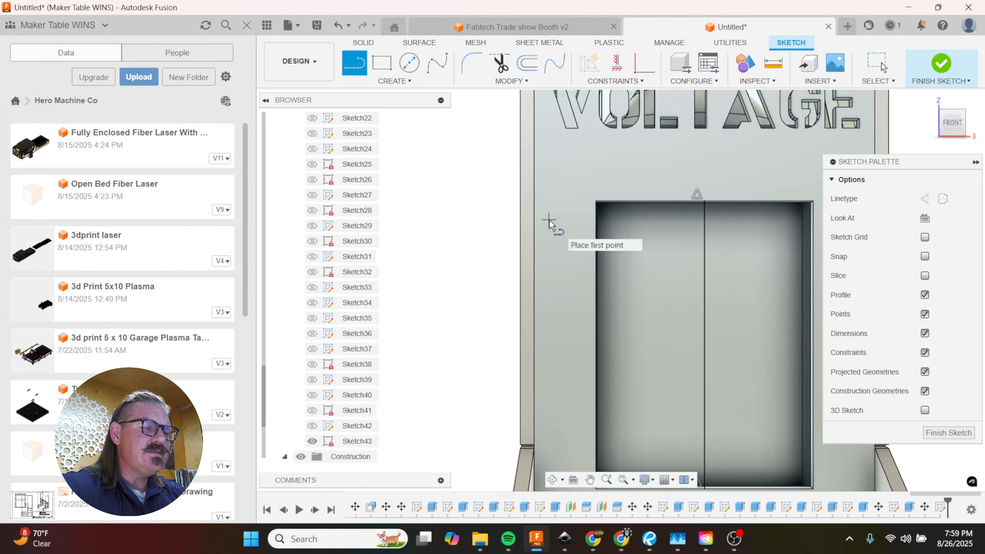
scroll(574, 225, up, 2)
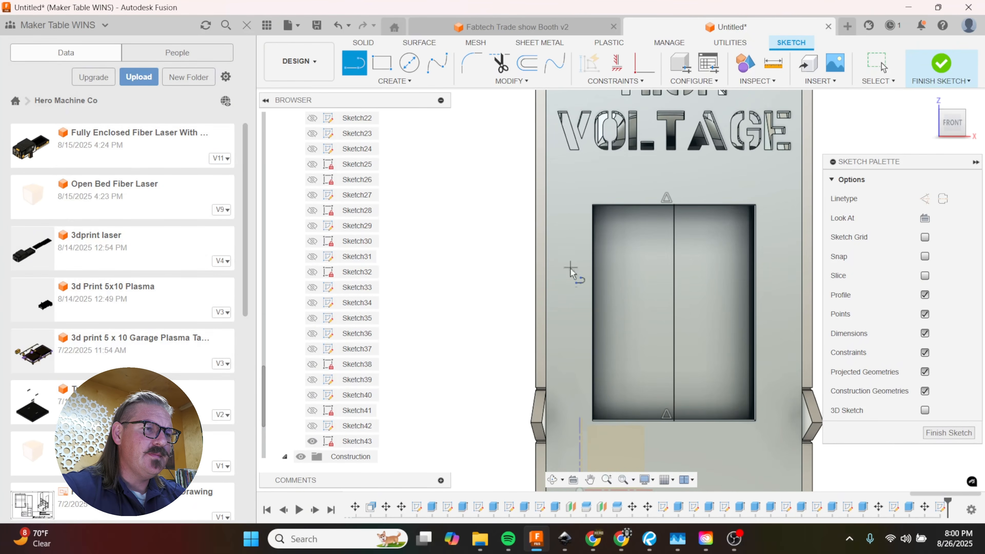
scroll(566, 260, down, 2)
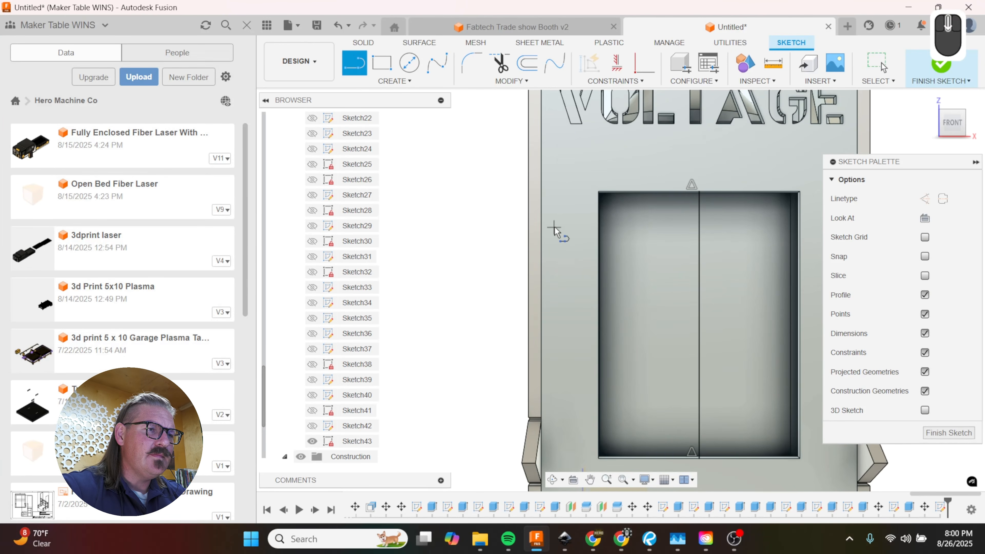
click(557, 229)
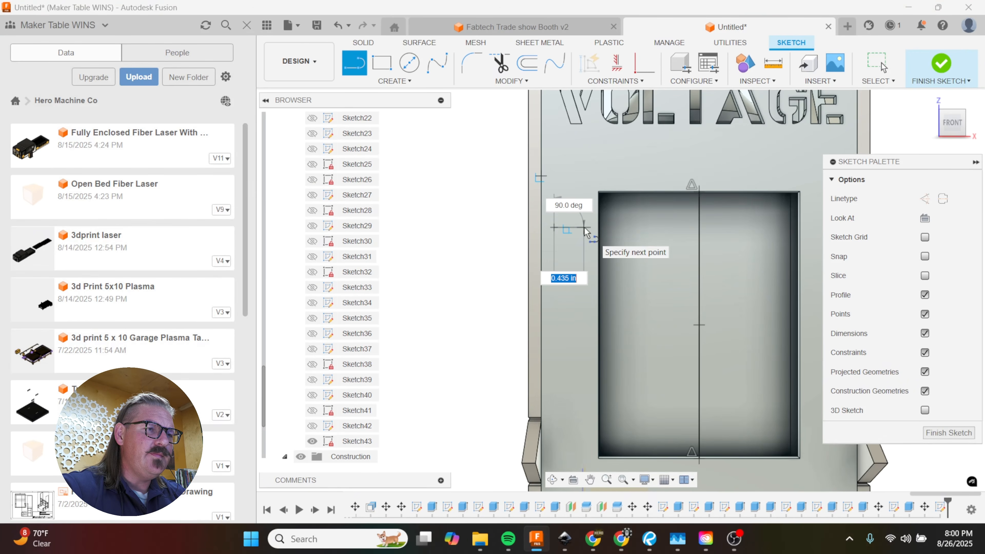
click(585, 228)
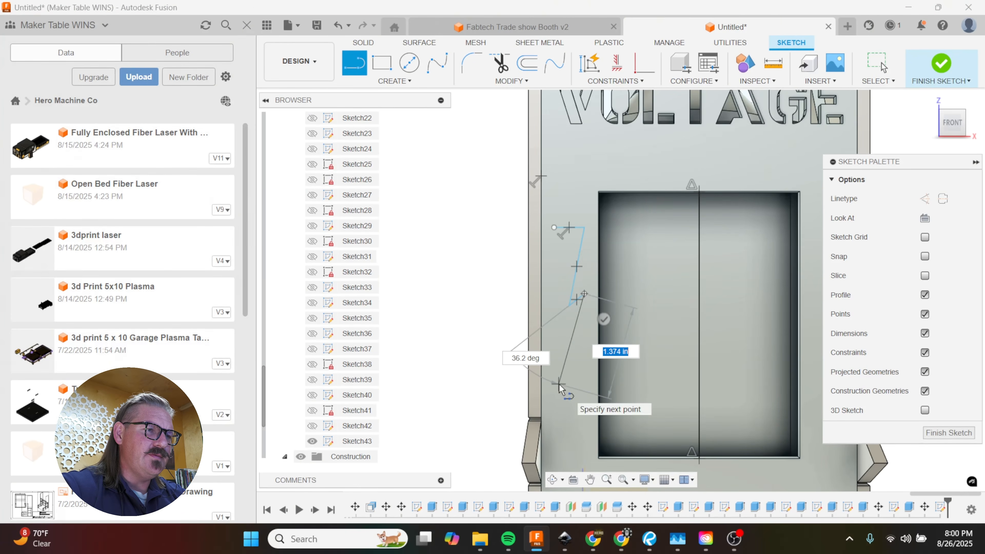
click(554, 384)
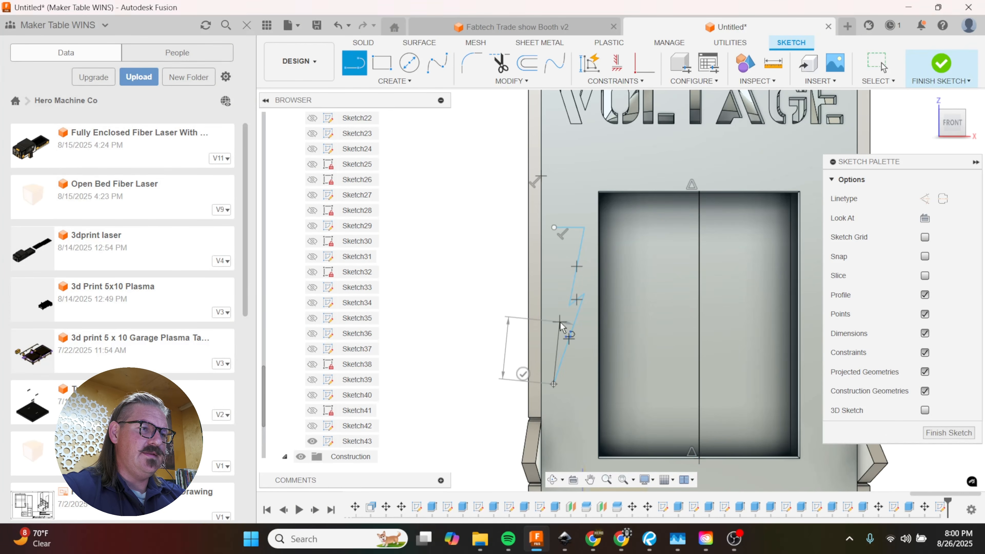
click(559, 322)
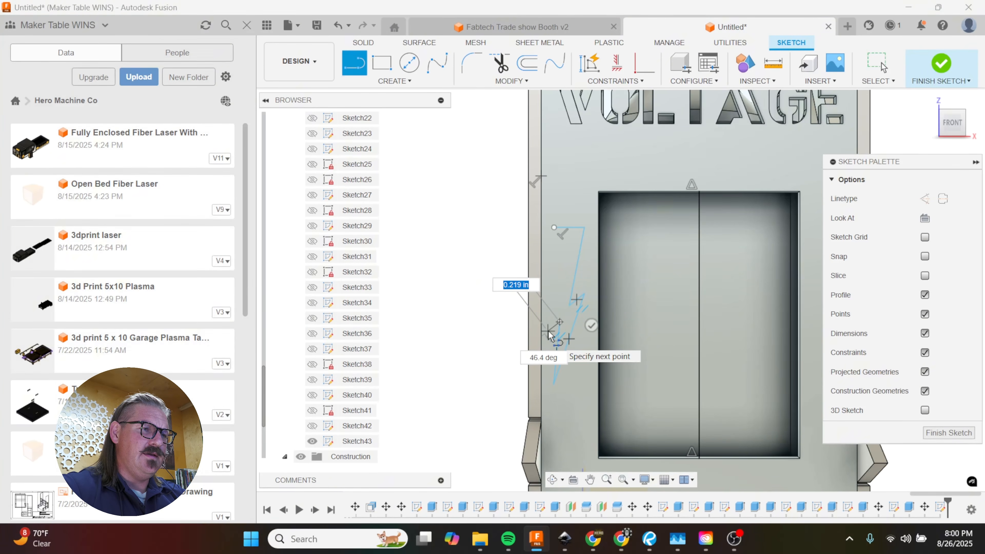
click(554, 227)
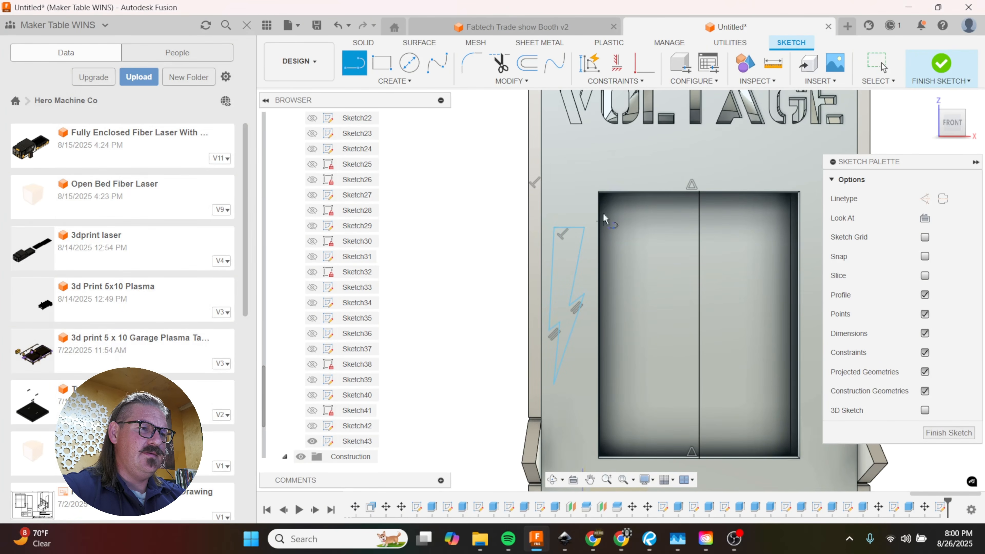
Step: Mirror the lightning bolt outline across the window's vertical centerline to the other side of the front panel
scroll(596, 171, down, 2)
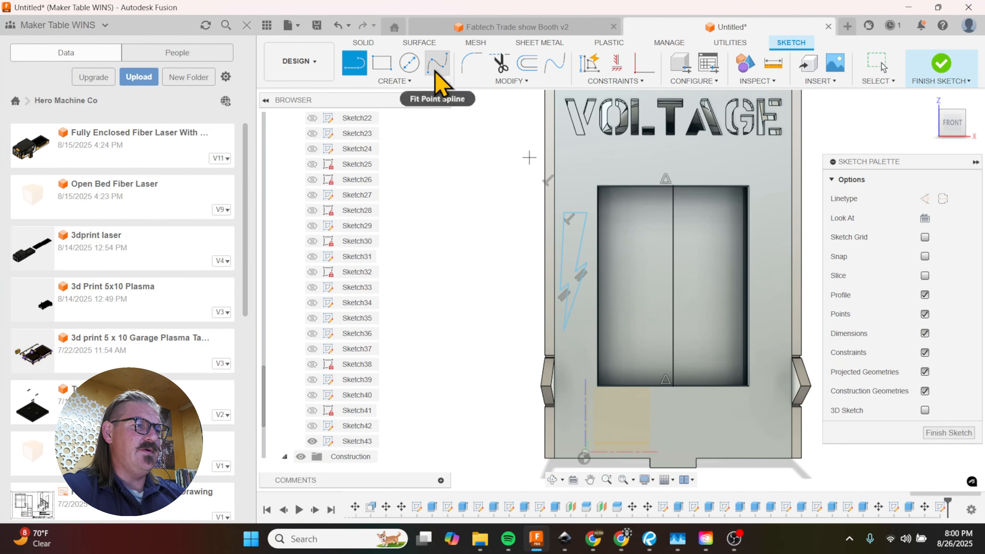
click(400, 81)
click(364, 237)
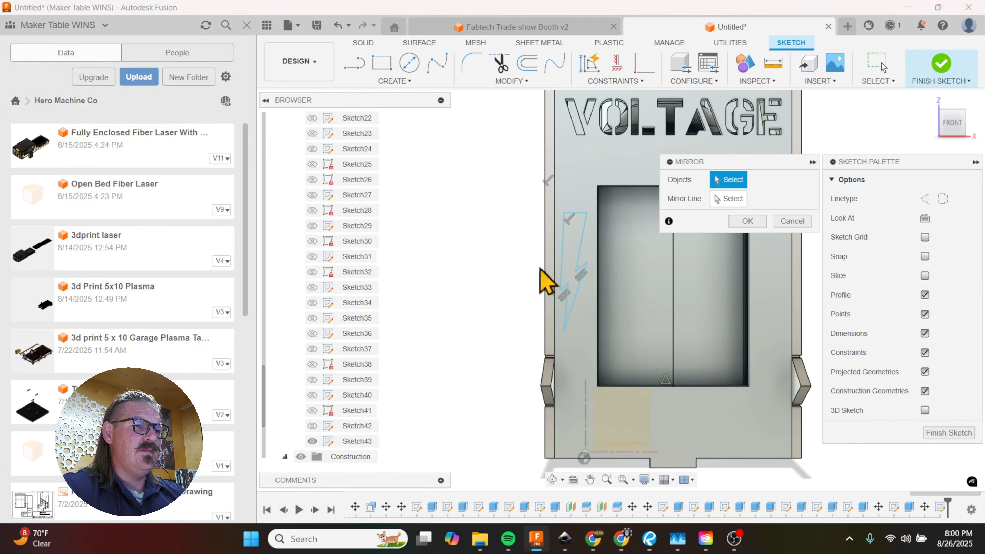
double_click(583, 254)
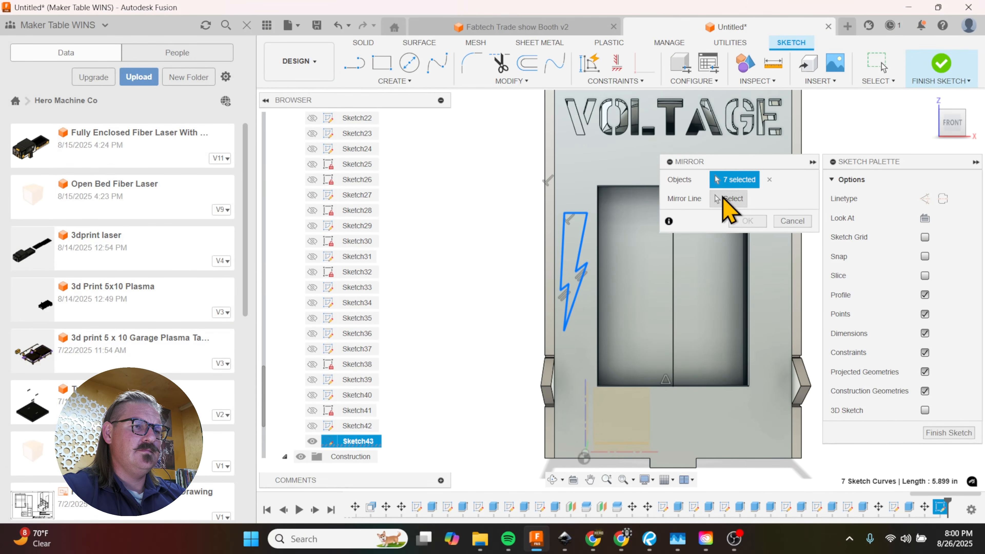
click(723, 197)
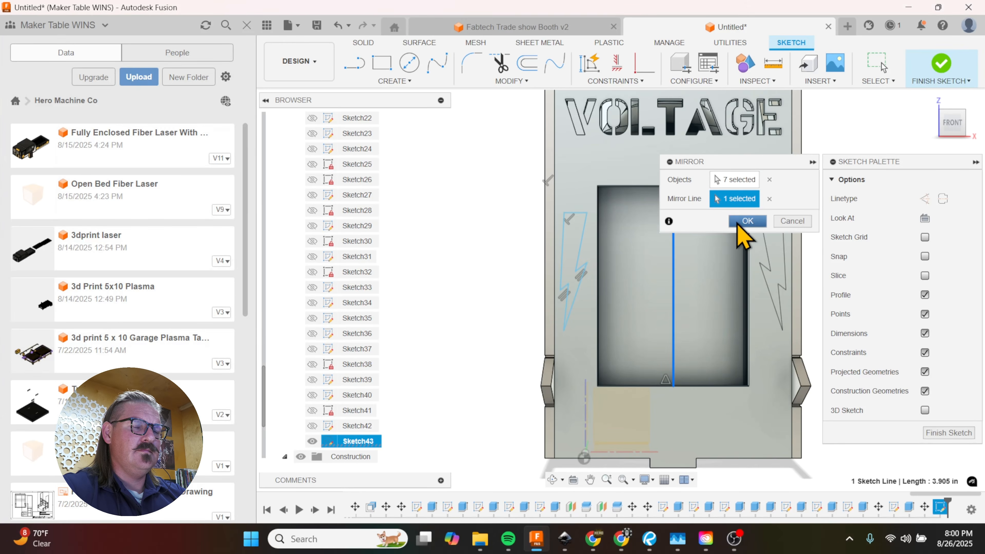
click(743, 221)
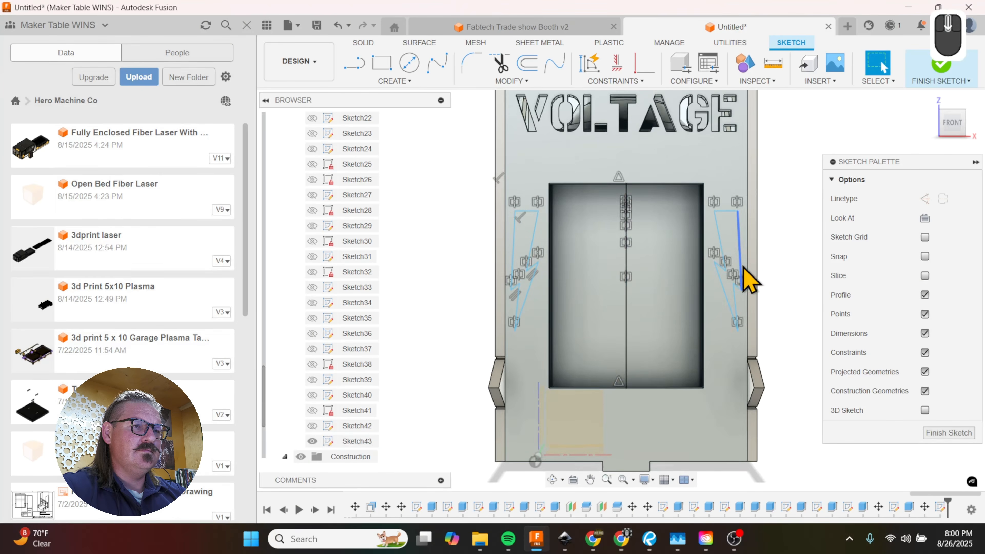
Step: Extrude both lightning bolt profiles as a cut through the front panel
key(e)
click(822, 288)
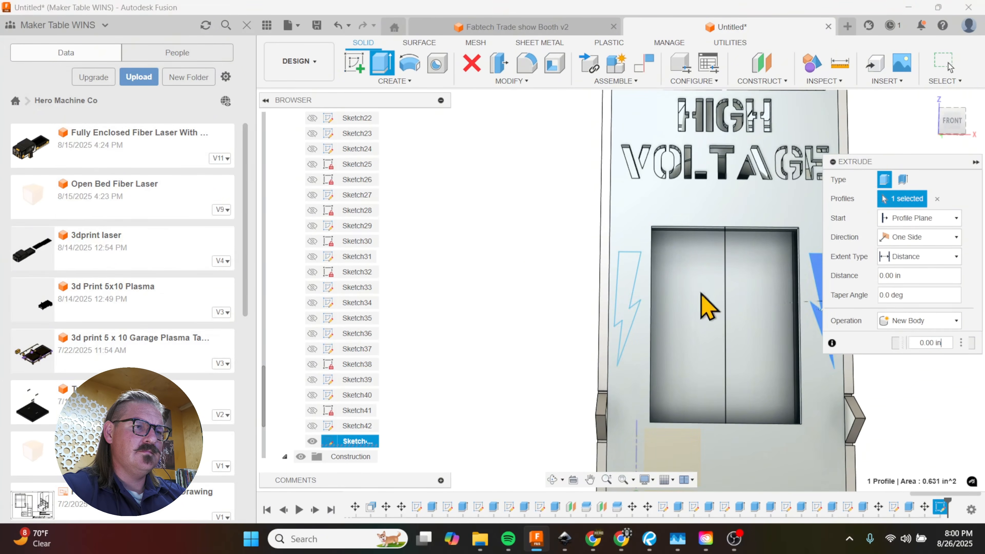
click(632, 296)
mouse_move(609, 308)
shift+middle_down()
mouse_move(594, 290)
mouse_move(626, 312)
shift+middle_up()
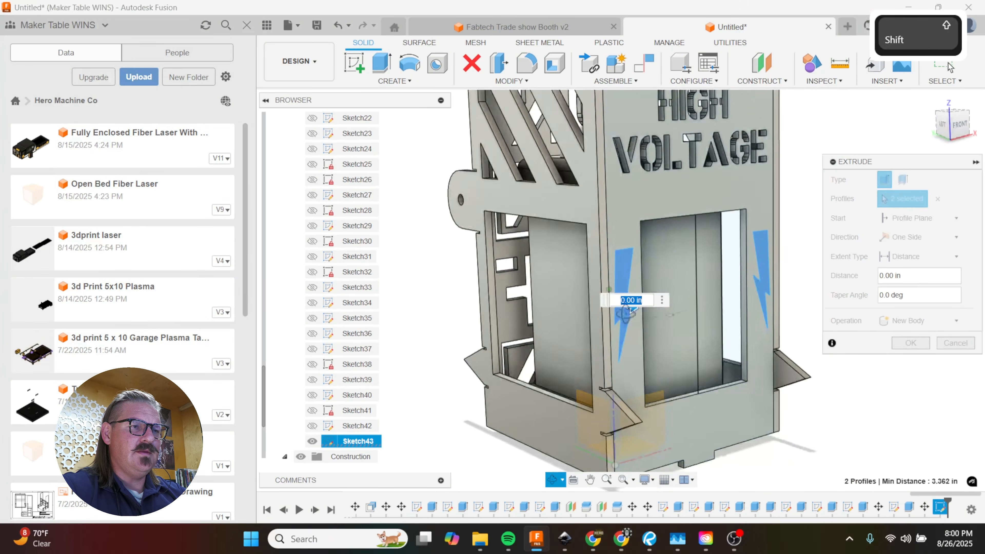
drag(632, 309, 622, 309)
click(912, 361)
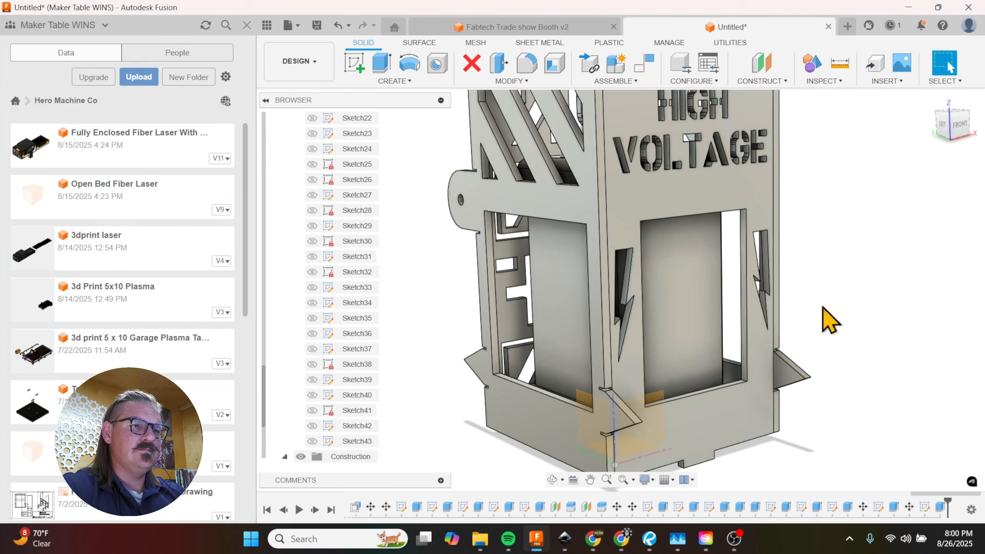
Step: Examine the front panel's lightning bolt cutouts, window and lettering from several angles and distances
shift+middle_drag(827, 319, 772, 297)
scroll(770, 361, down, 5)
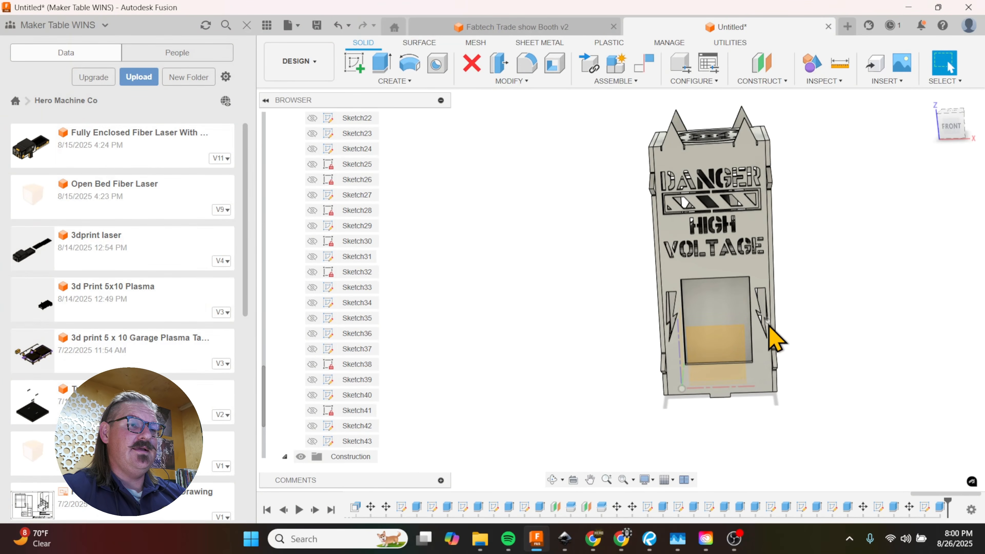
scroll(711, 352, down, 2)
scroll(741, 348, up, 6)
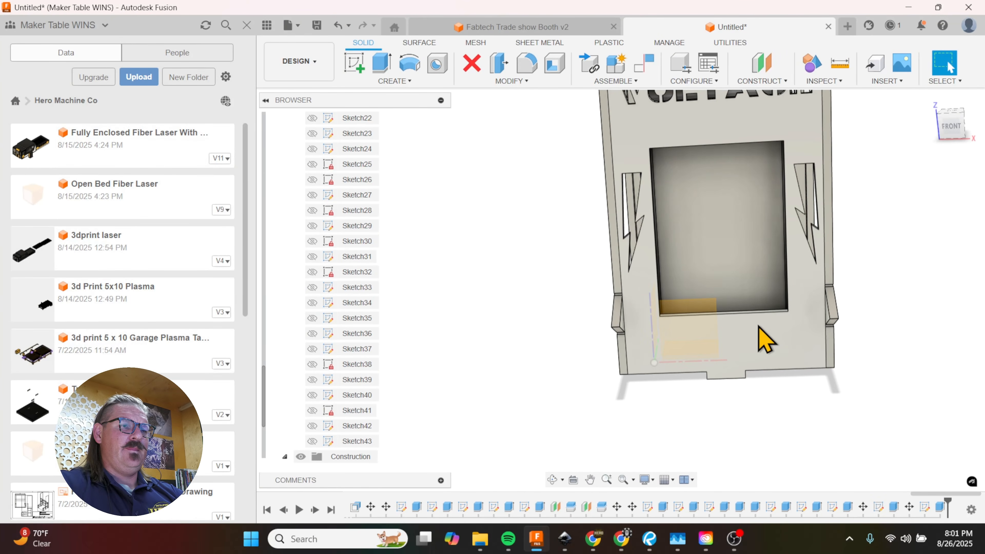
scroll(752, 366, down, 4)
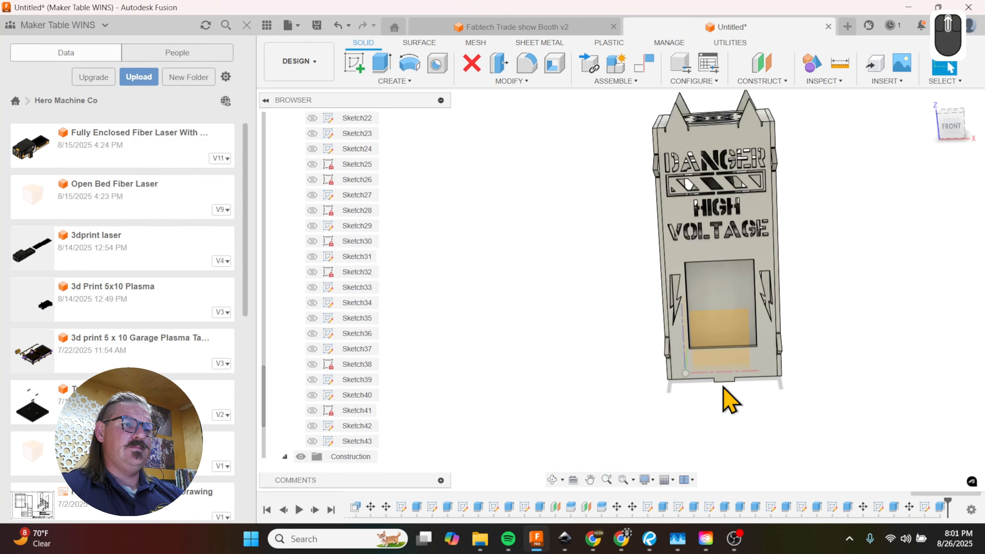
shift+middle_drag(752, 330, 764, 286)
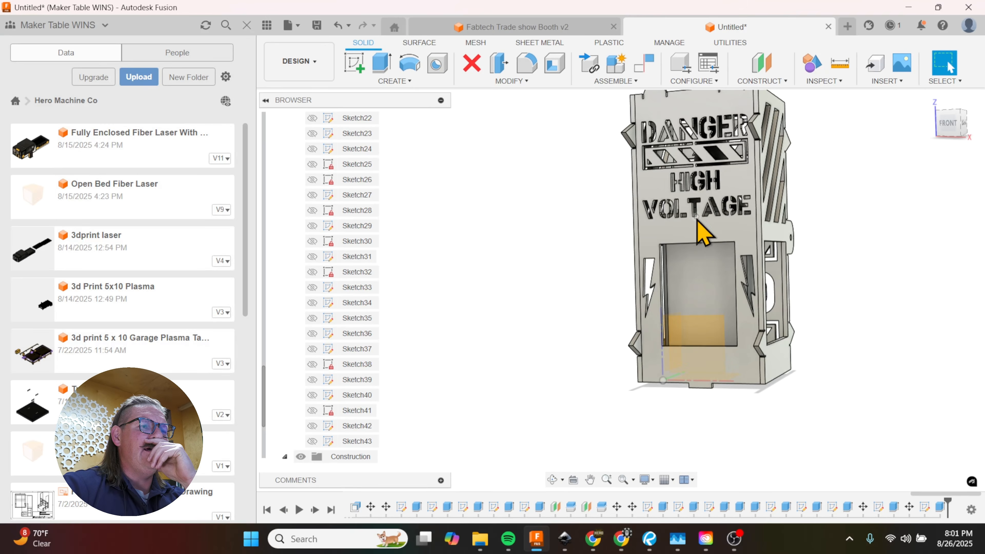
scroll(710, 280, up, 5)
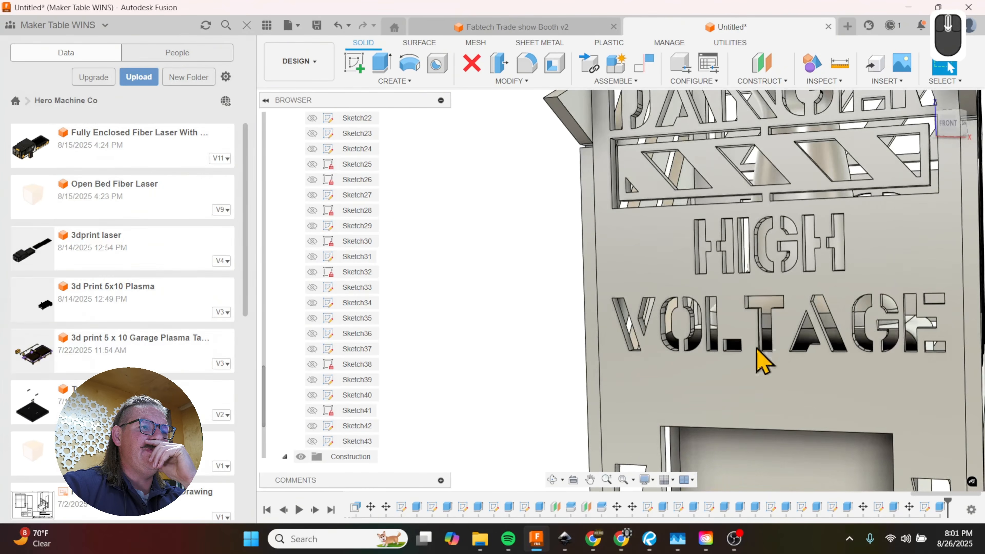
scroll(761, 361, down, 5)
Step: Begin a face move and select all cutout faces of the DANGER lettering on the front panel from the front view
scroll(733, 213, up, 5)
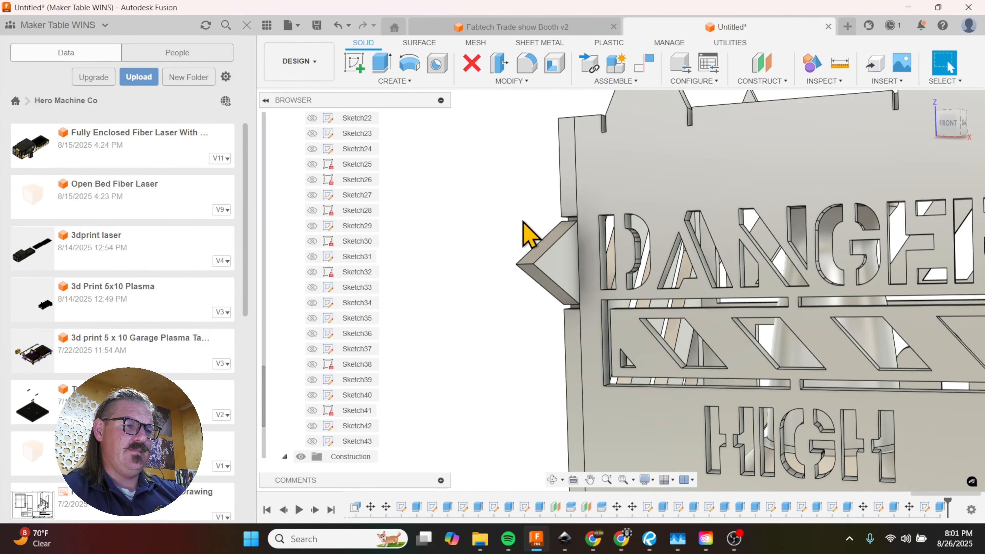
key(m)
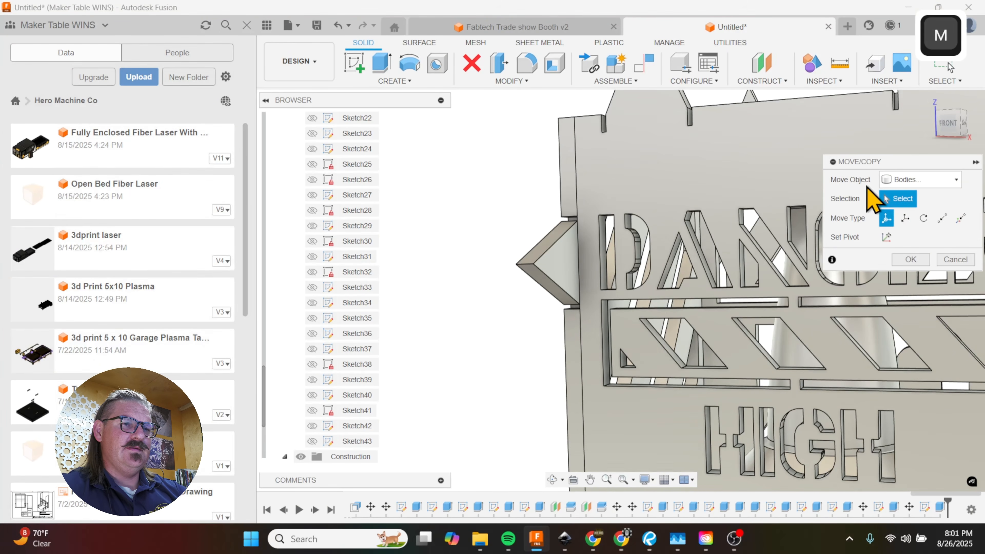
click(927, 183)
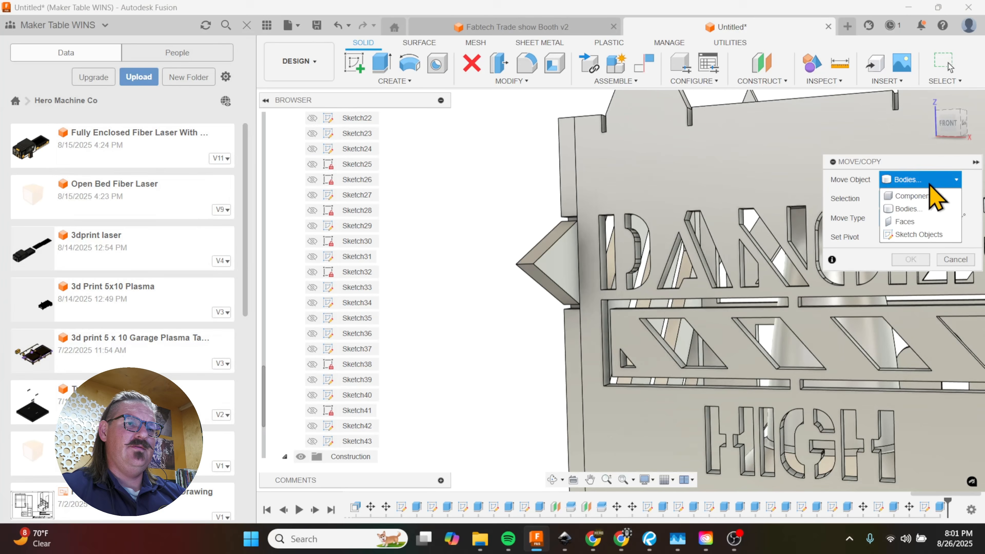
click(928, 220)
scroll(677, 285, down, 4)
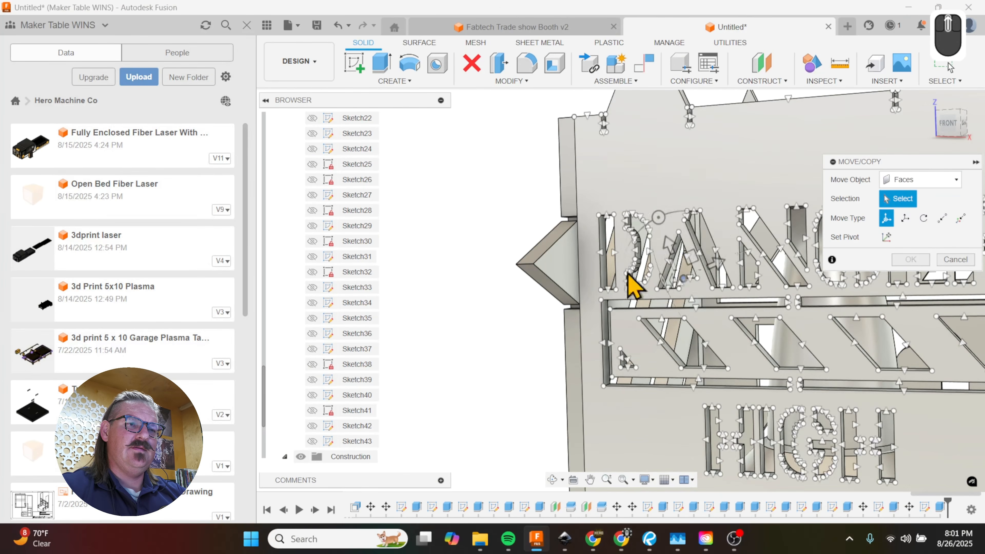
click(562, 263)
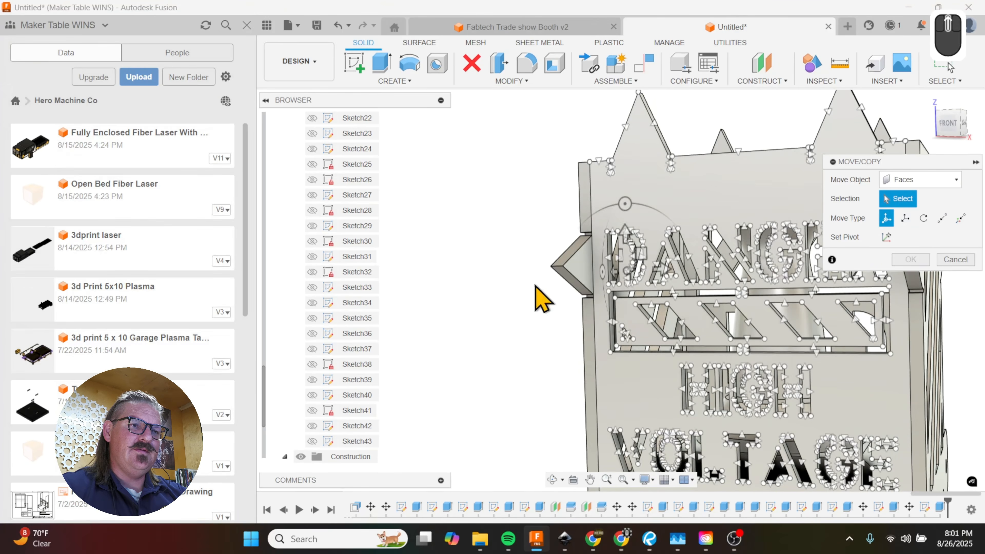
scroll(468, 272, down, 3)
click(639, 254)
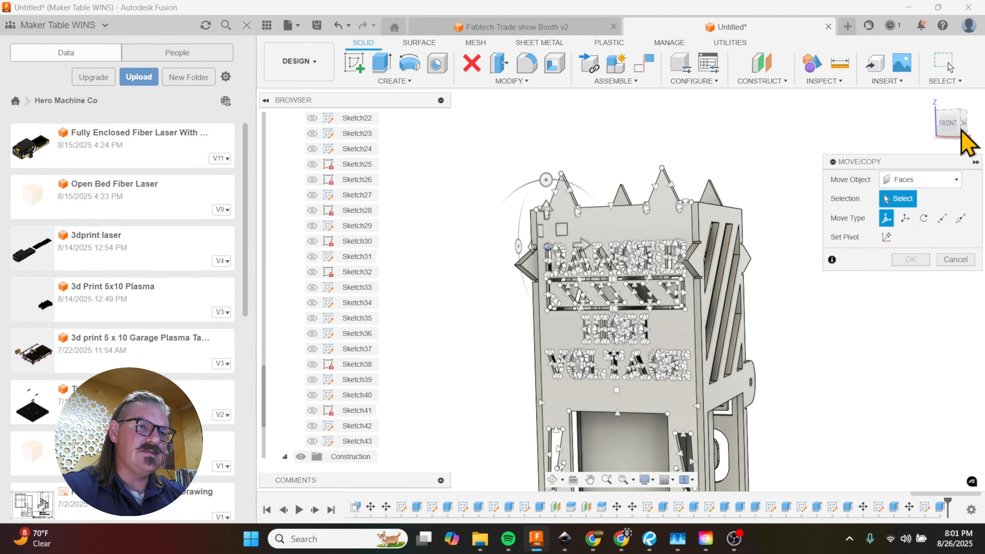
click(947, 125)
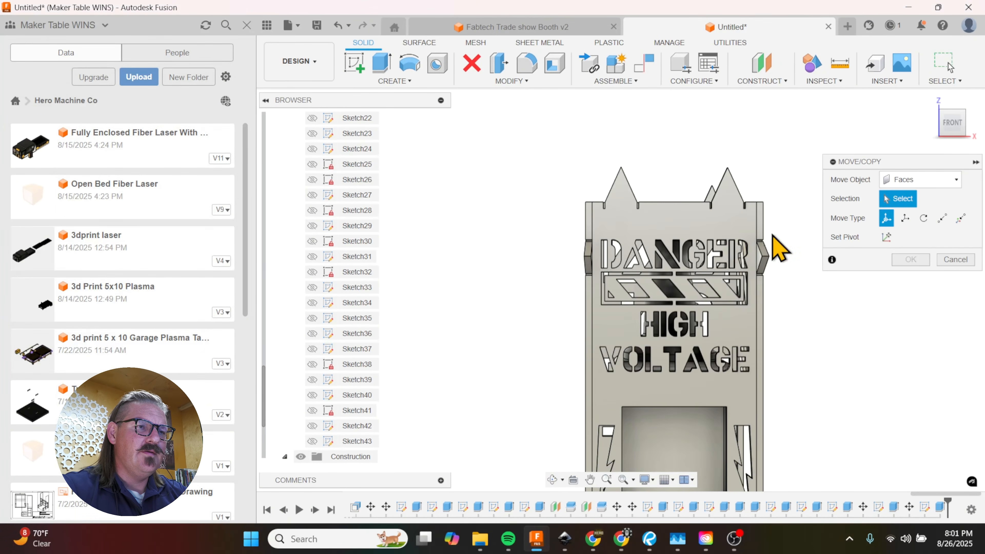
scroll(713, 247, up, 1)
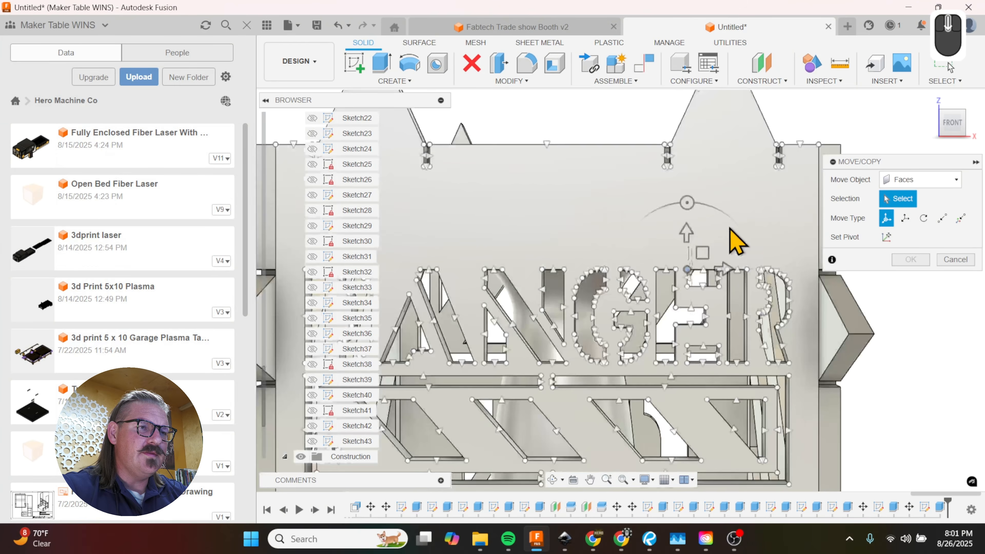
scroll(712, 251, up, 3)
scroll(773, 241, up, 1)
scroll(792, 239, up, 2)
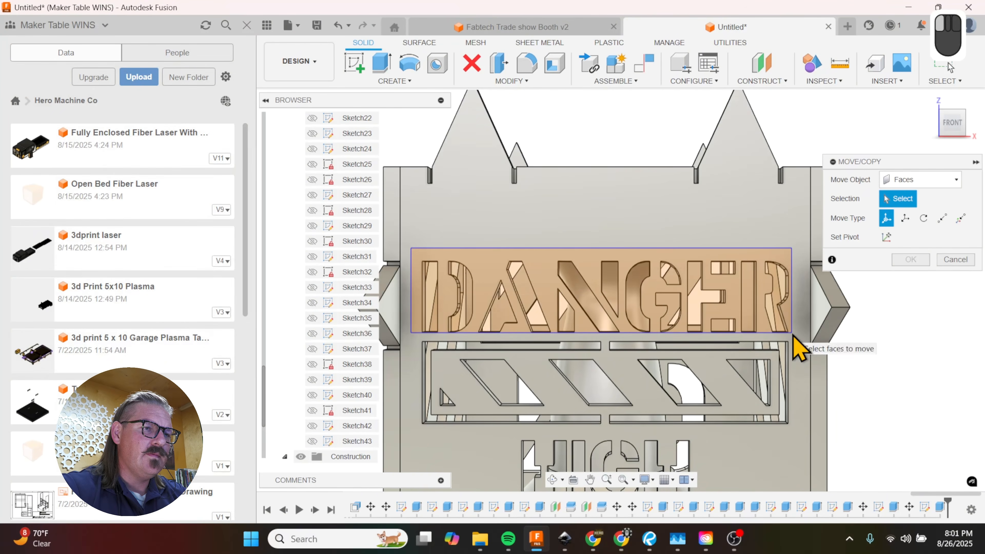
drag(794, 337, 794, 337)
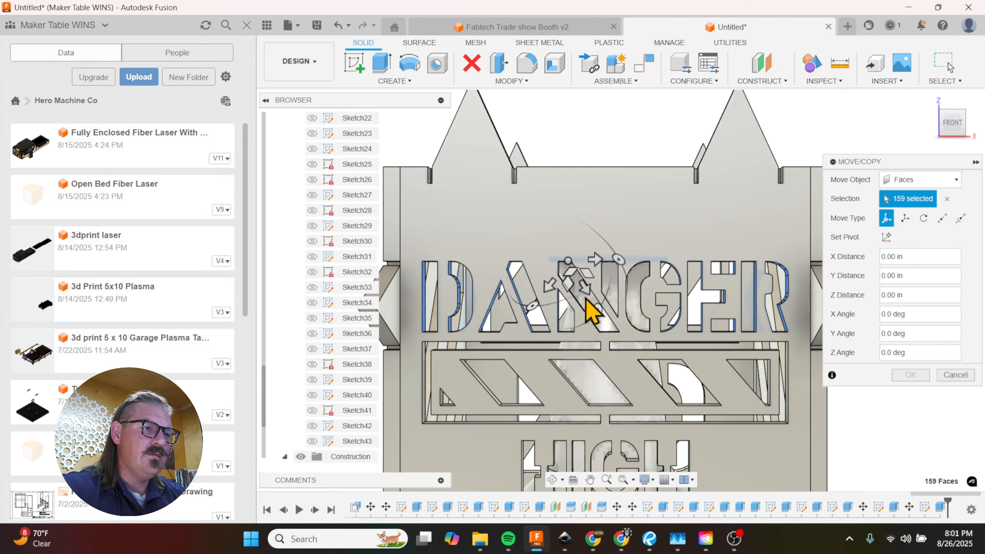
Step: Remove the stray inner face behind the DANGER lettering from the set of faces being moved
shift+middle_drag(593, 314, 613, 276)
shift+click(601, 256)
scroll(629, 260, up, 5)
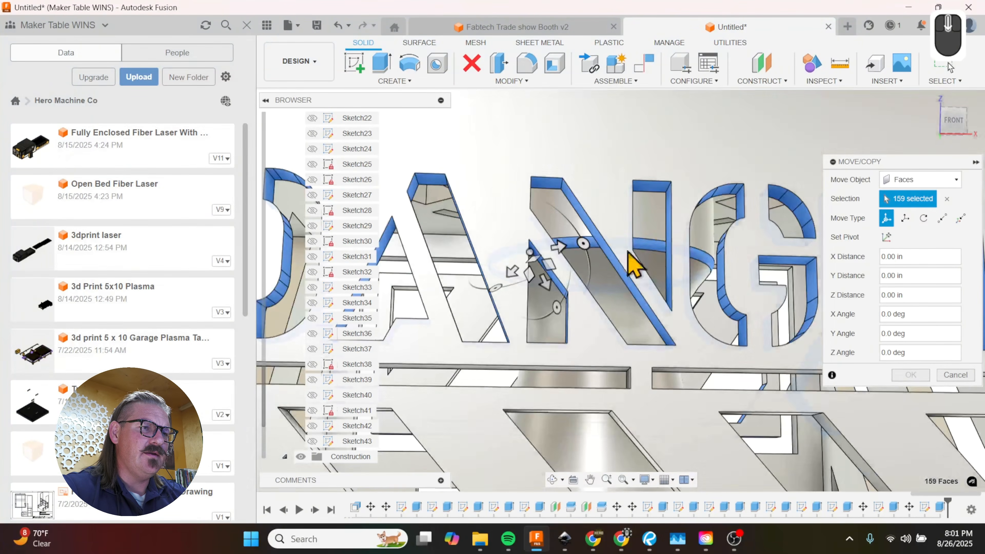
shift+middle_drag(633, 311, 629, 326)
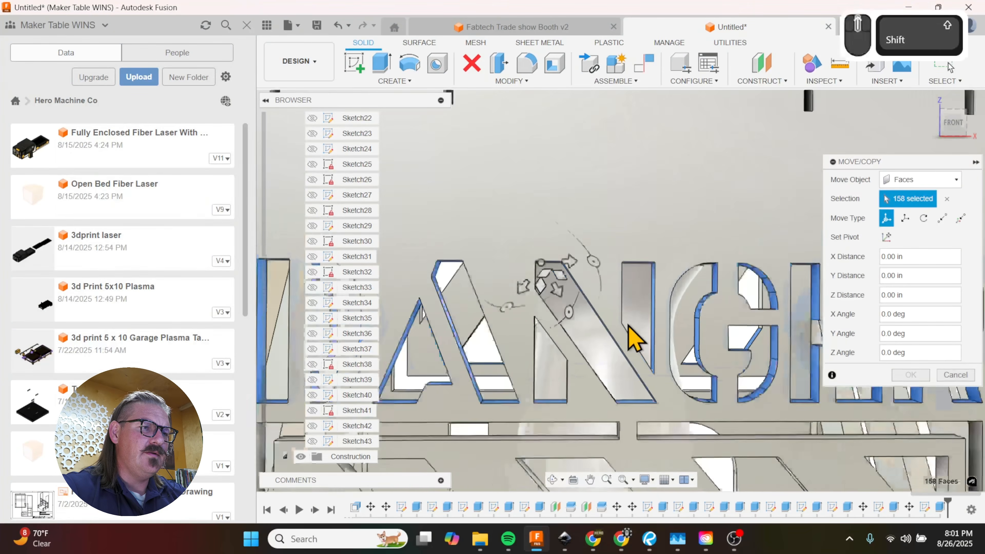
scroll(629, 326, up, 5)
Step: Translate the selected DANGER lettering faces upward by 0.30 in along Z
click(905, 218)
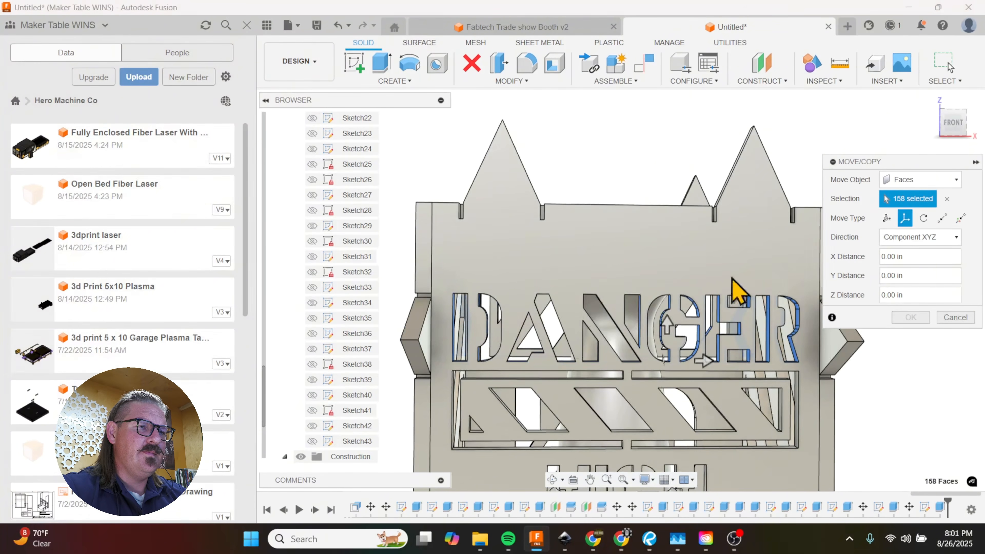
drag(671, 325, 669, 305)
scroll(559, 243, down, 3)
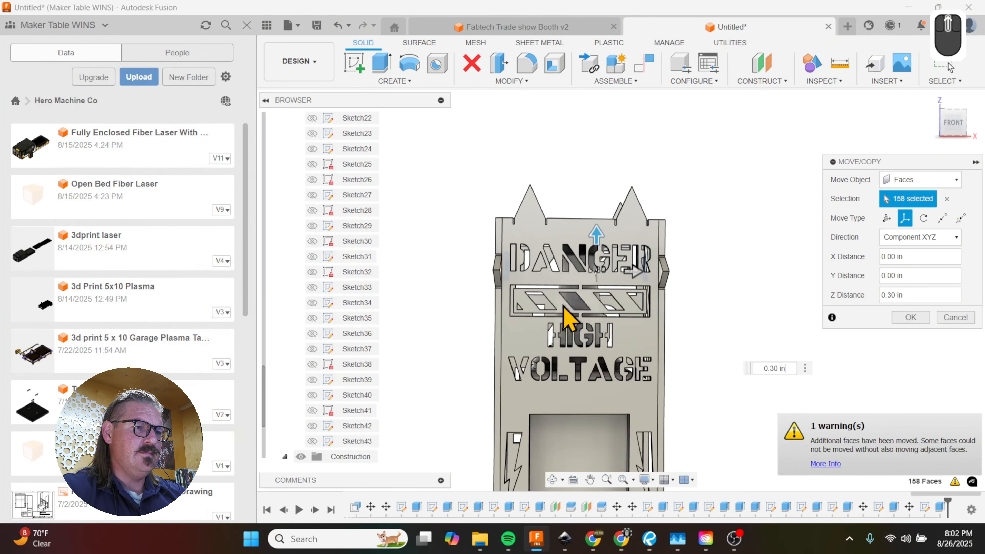
scroll(594, 233, up, 2)
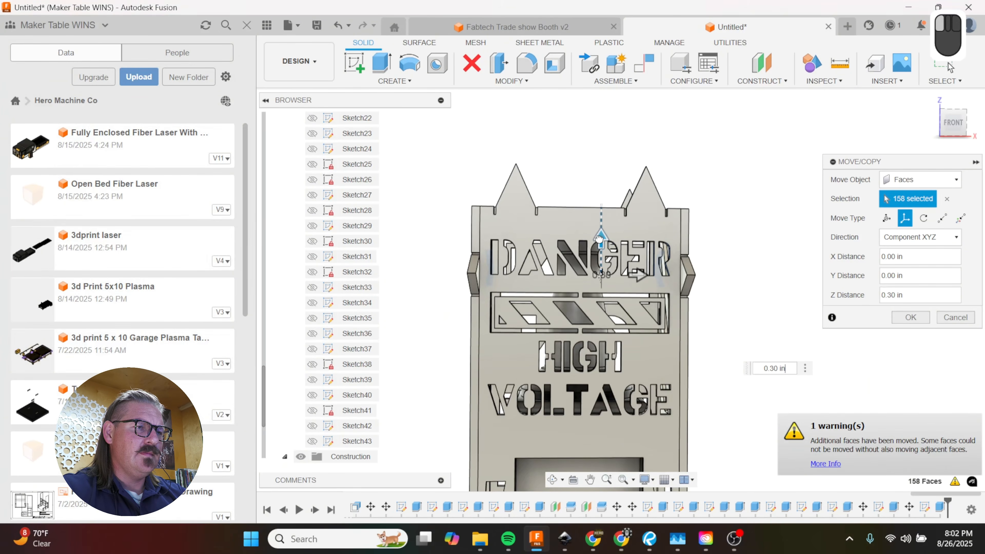
drag(601, 233, 600, 224)
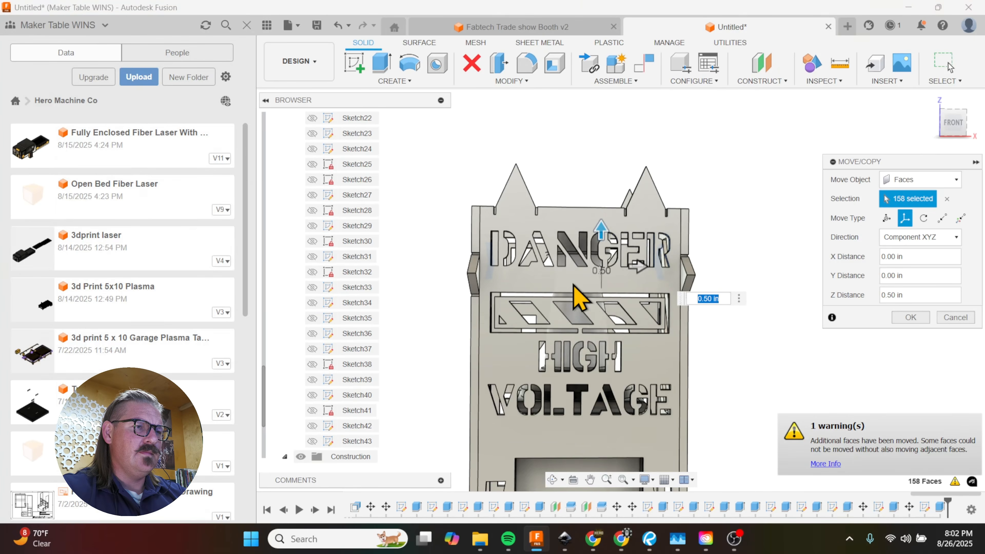
scroll(582, 248, up, 3)
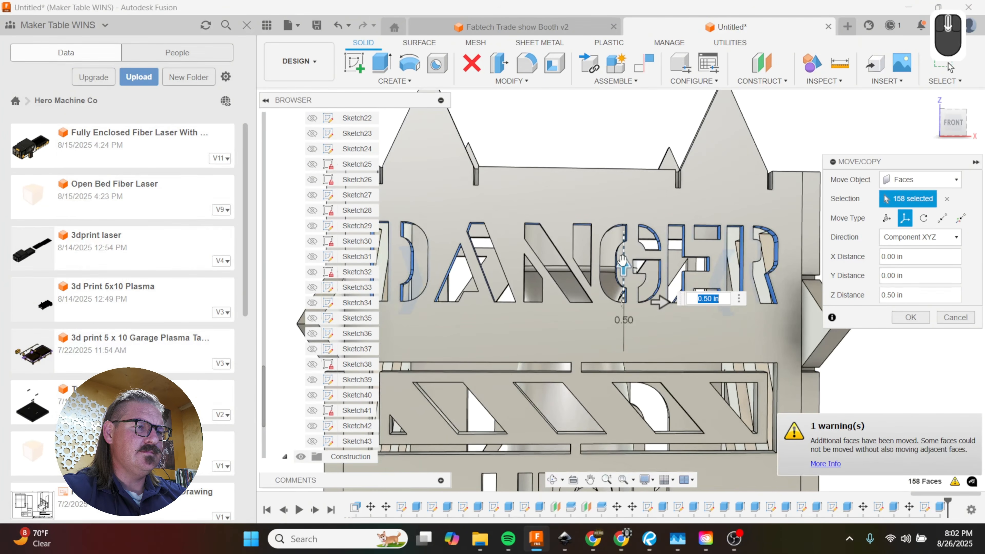
drag(623, 271, 623, 287)
scroll(624, 307, down, 2)
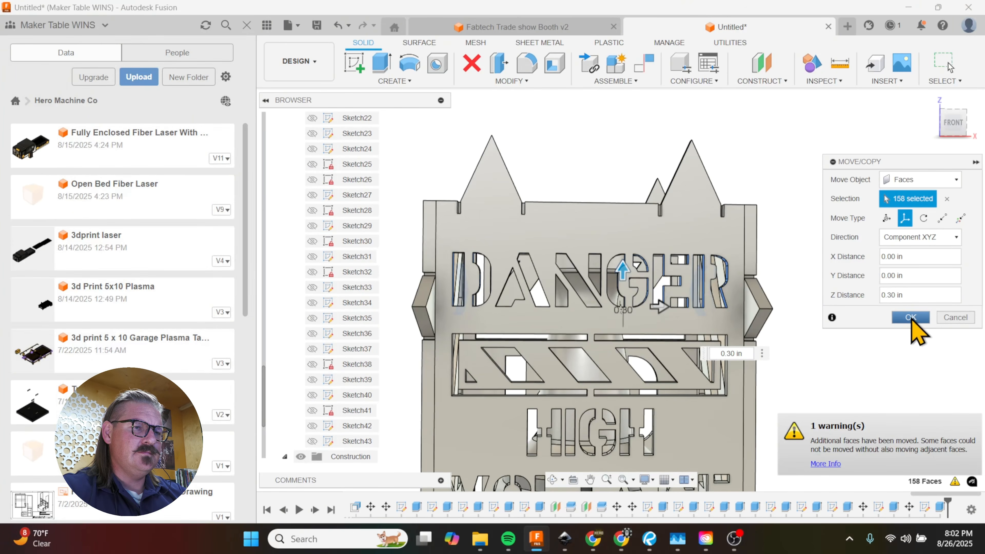
key(Return)
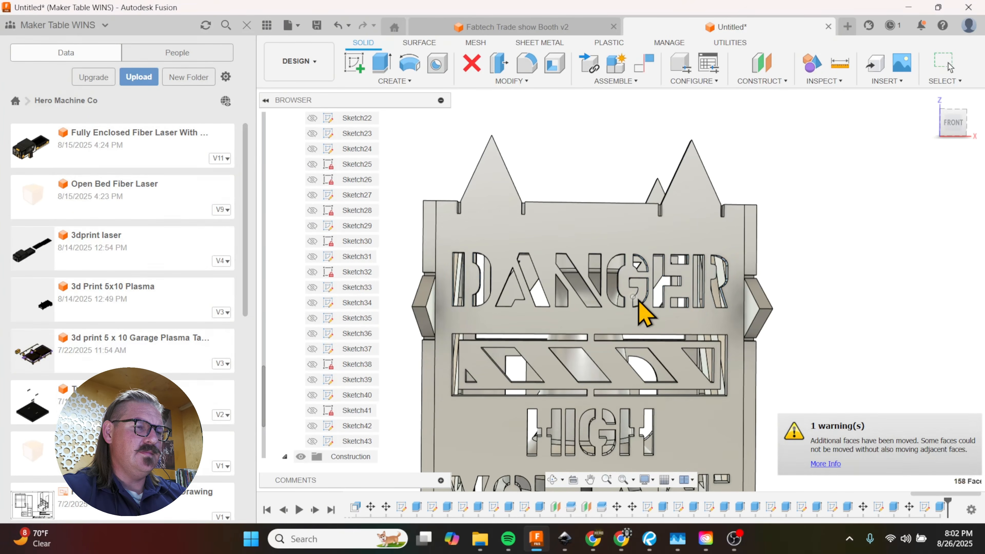
scroll(573, 230, down, 4)
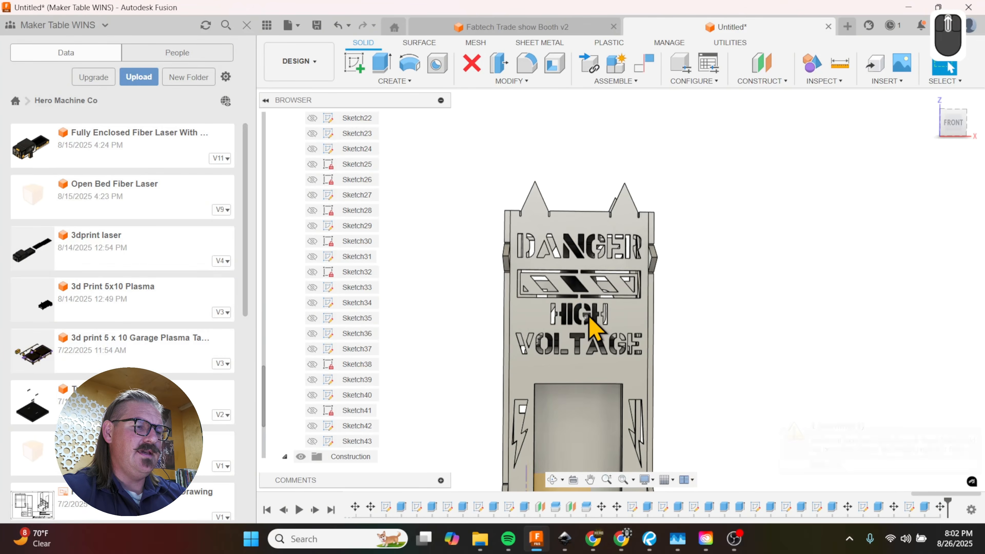
scroll(586, 350, up, 5)
key(m)
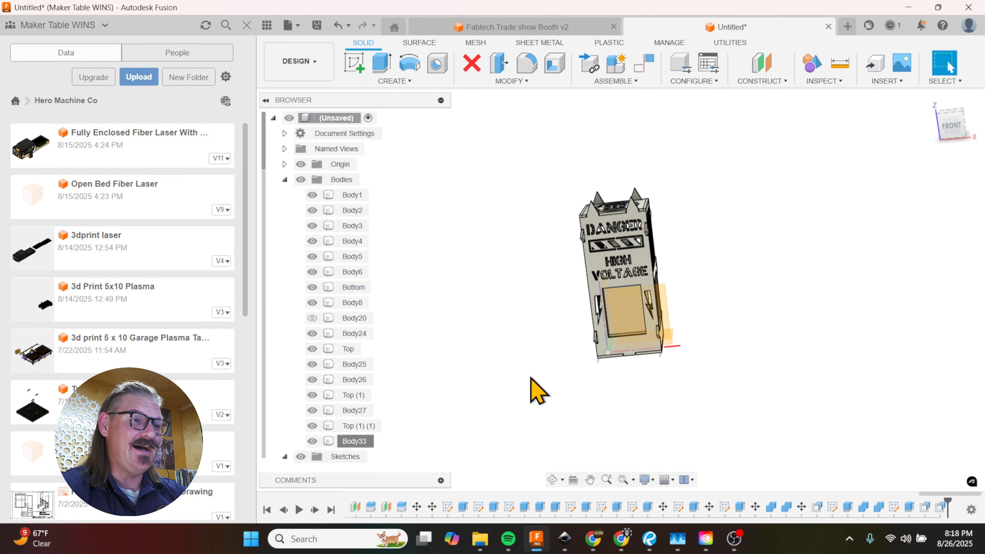
Step: Start a sketch on the front panel's outer face and set up its DXF export in inches
scroll(621, 303, up, 8)
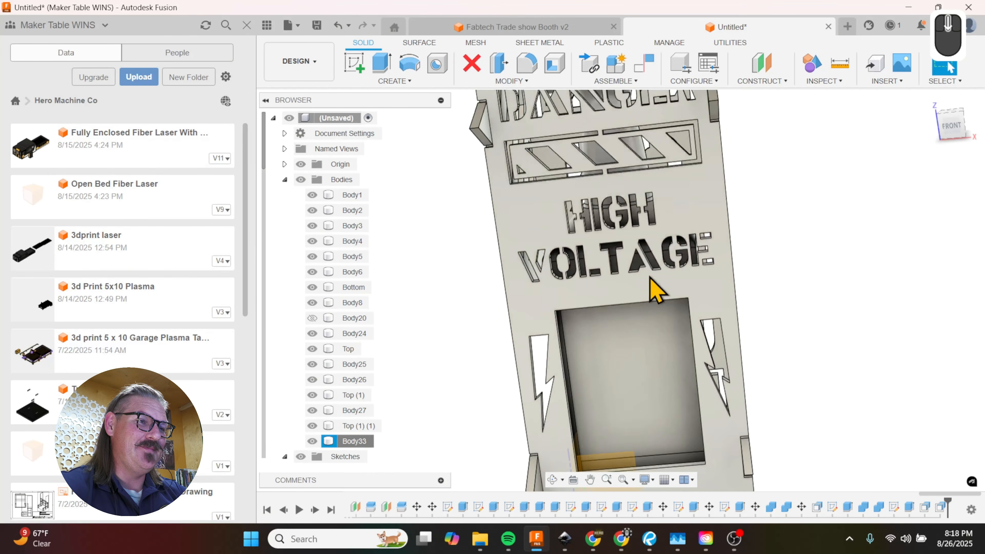
scroll(669, 299, down, 2)
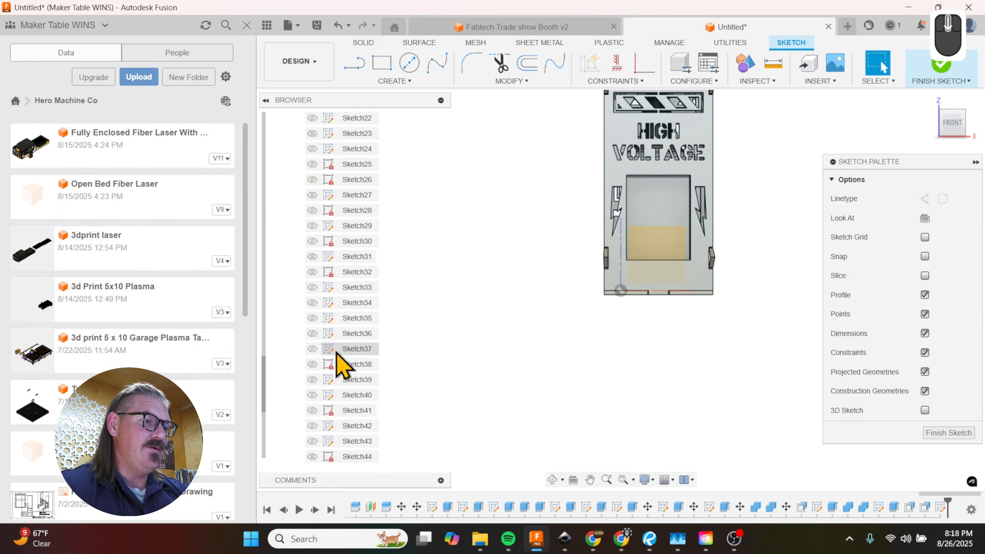
scroll(336, 353, down, 3)
click(351, 365)
right_click(353, 367)
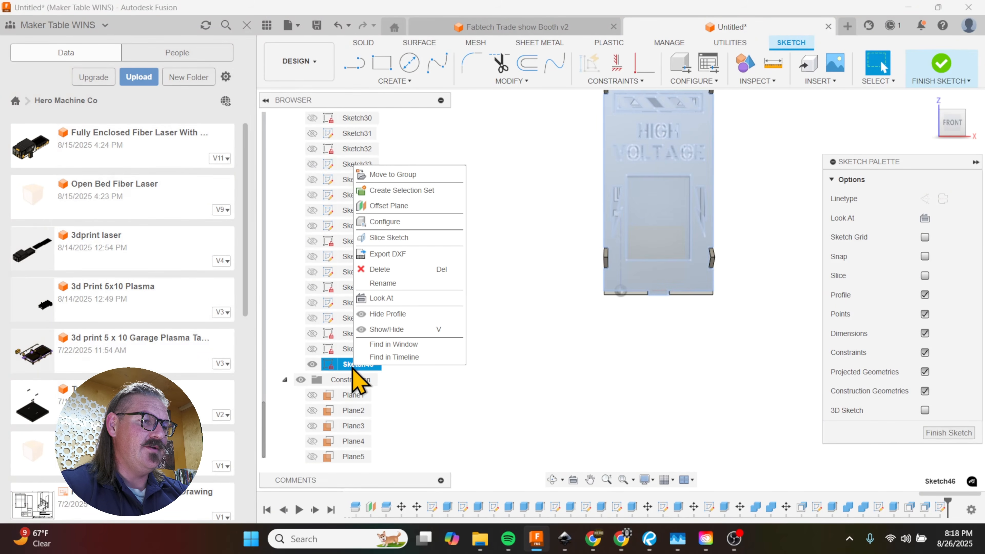
click(382, 254)
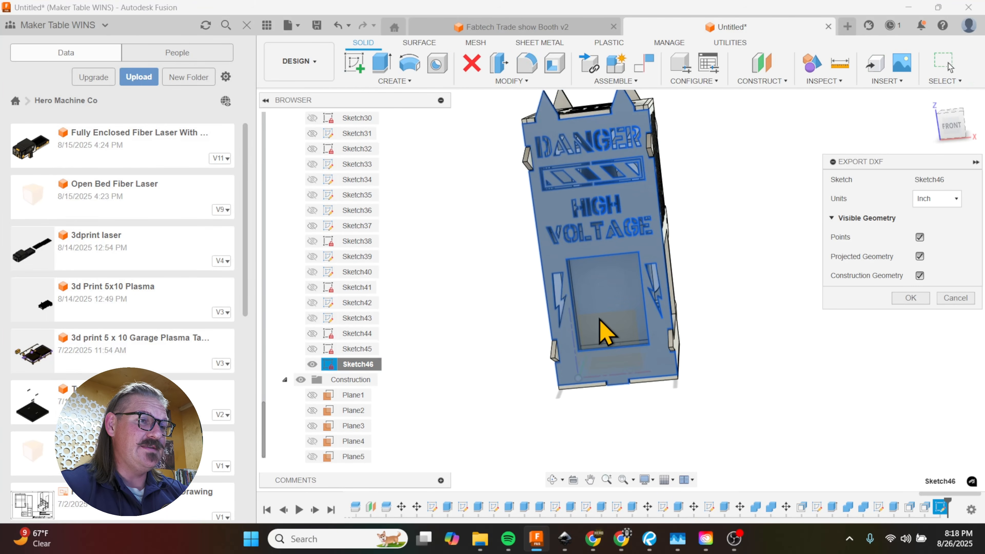
click(912, 298)
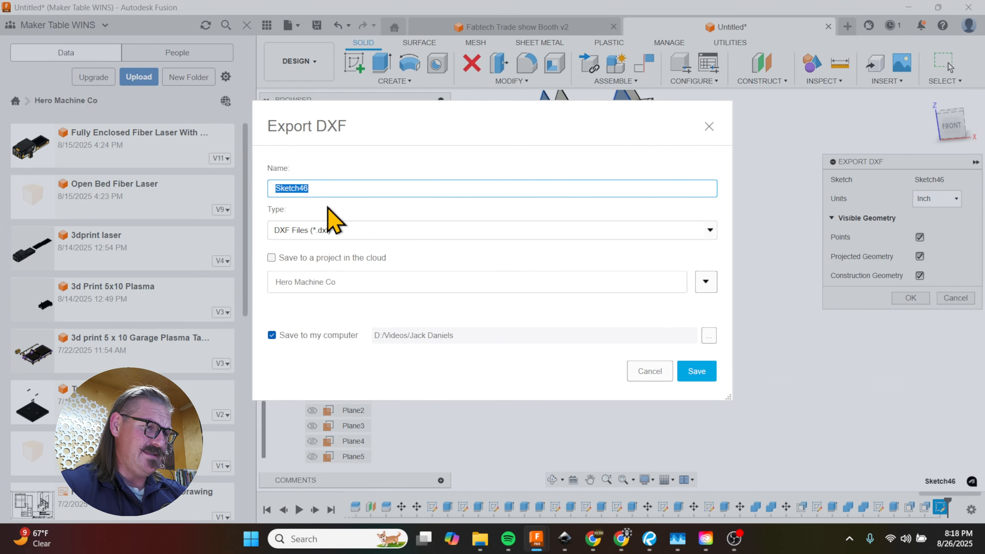
Step: Save the front panel DXF to the computer as "Q1 7ga Mild Steel Jack Daniels Front"
key(shift)
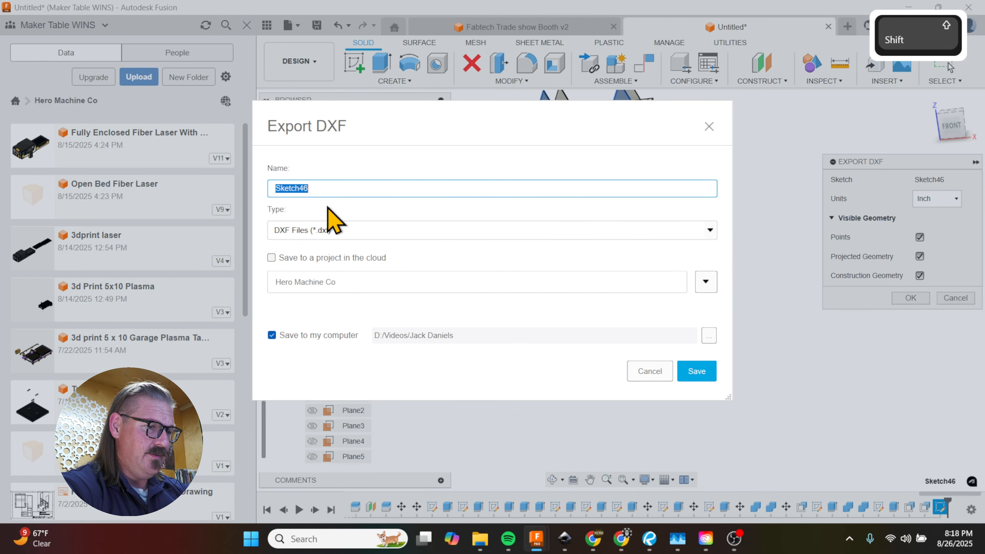
text(Q)
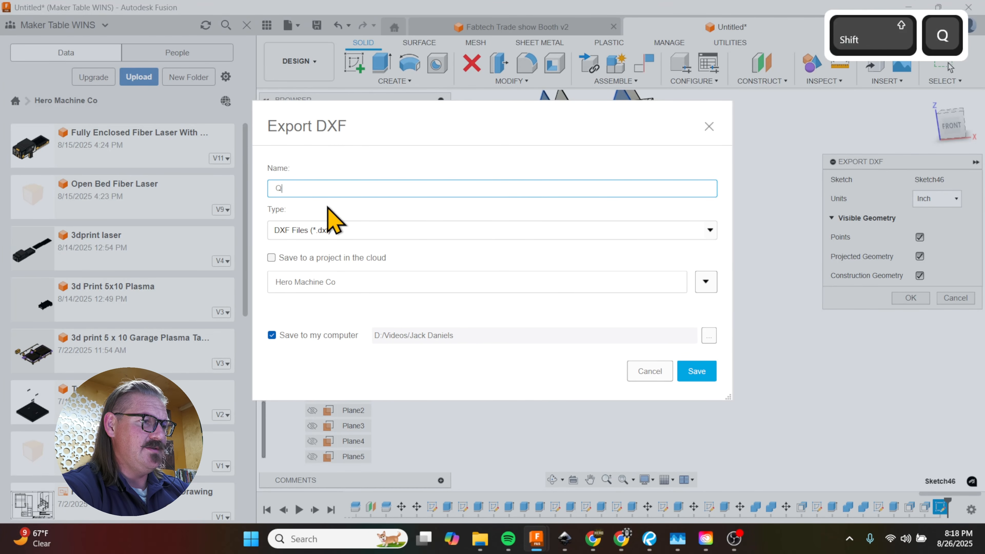
text(1)
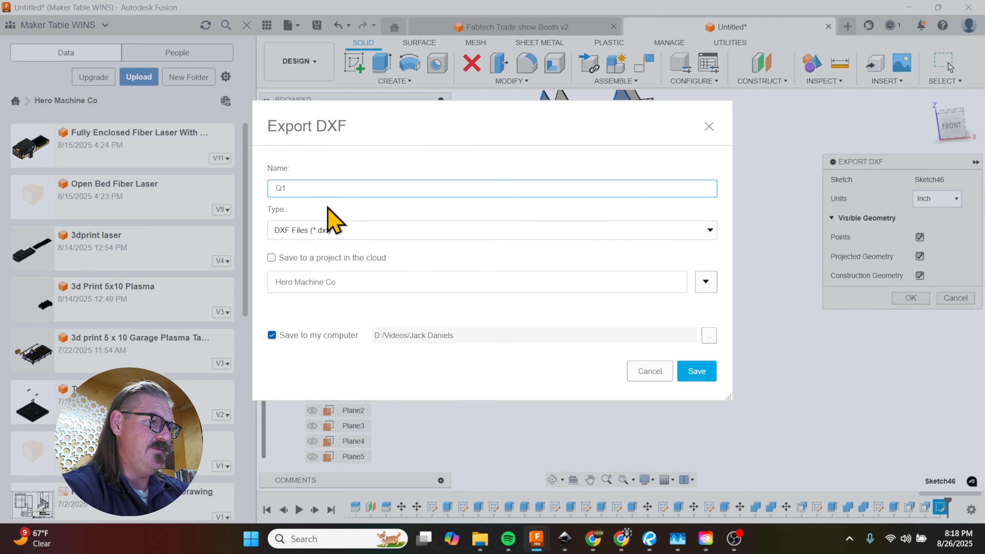
text( 7)
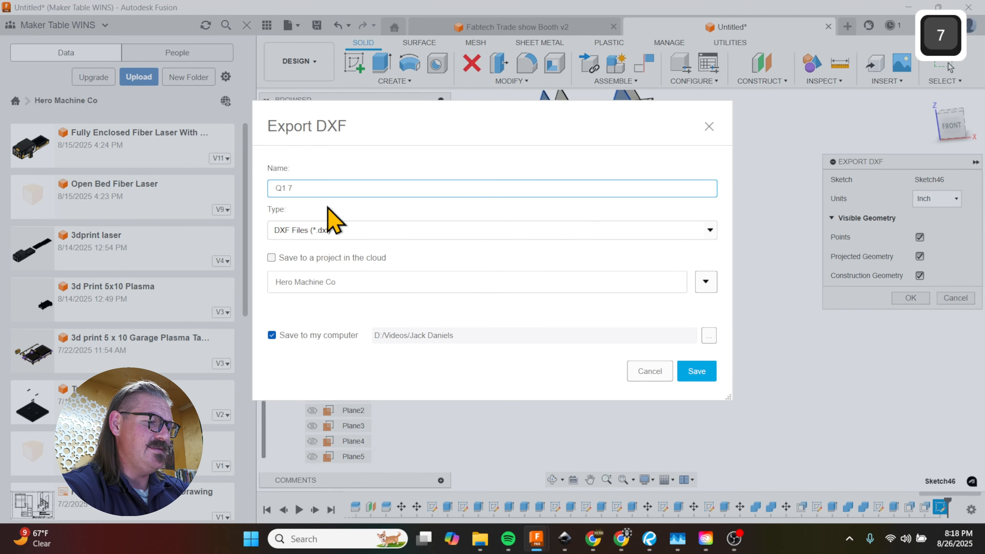
text(ga Mi)
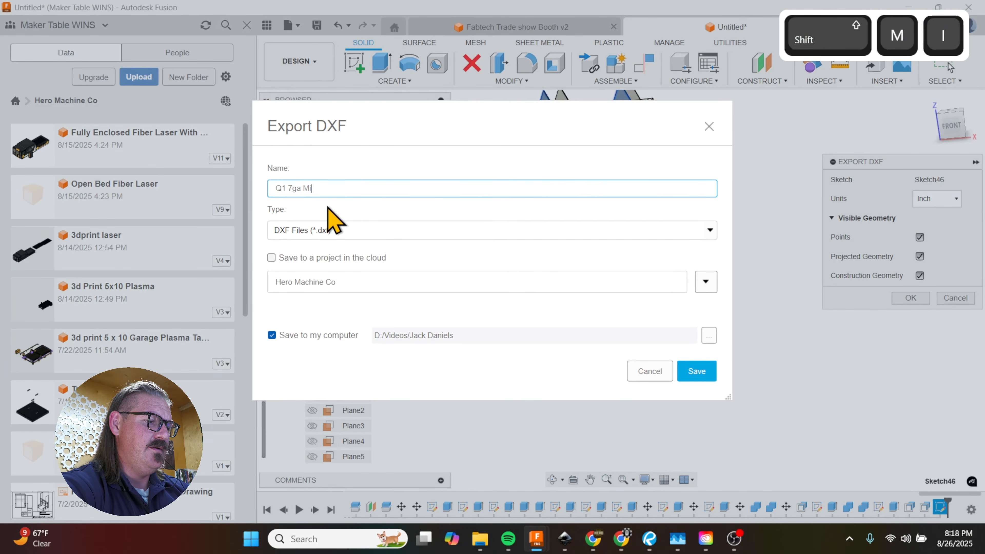
text(ld Steel)
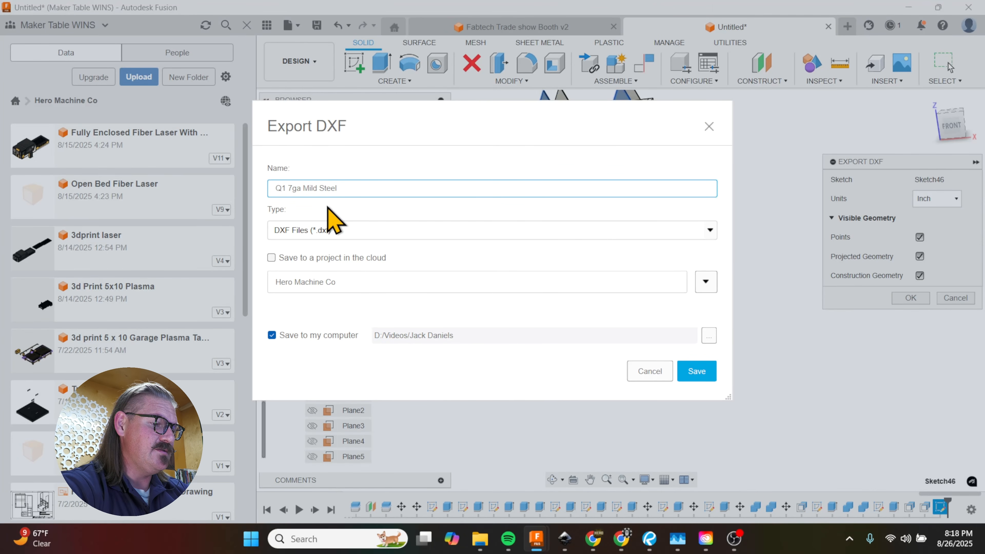
text(Jack F)
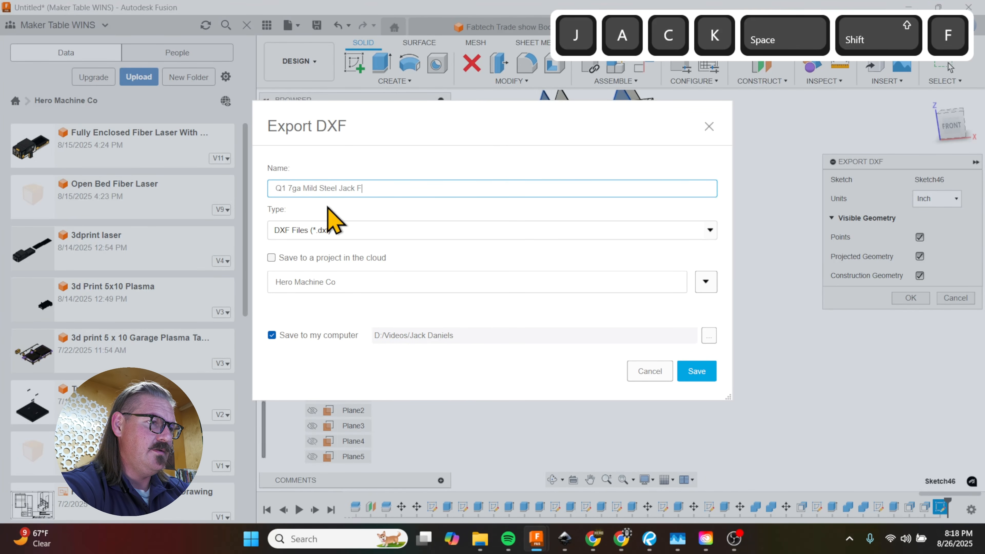
key(BackSpace)
text(Daniels Front)
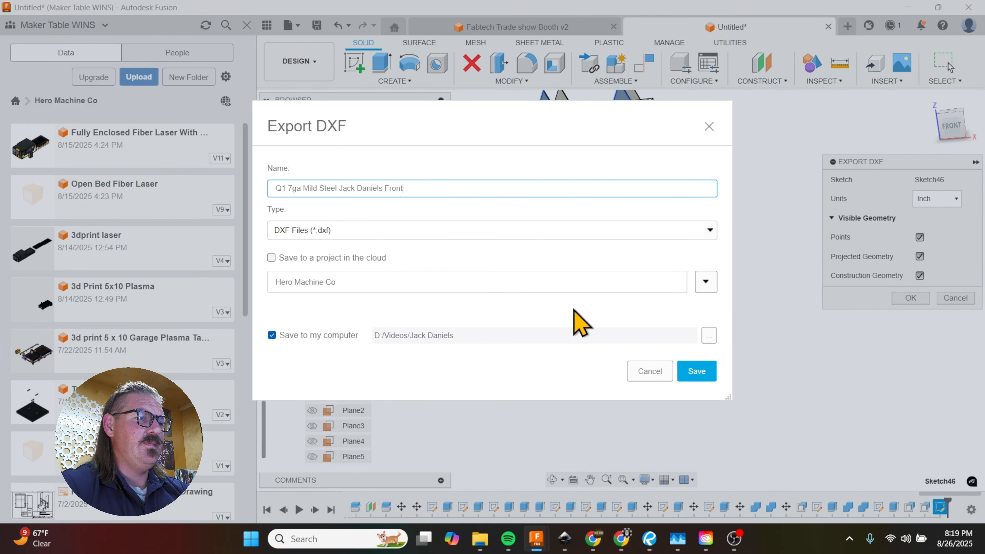
click(698, 371)
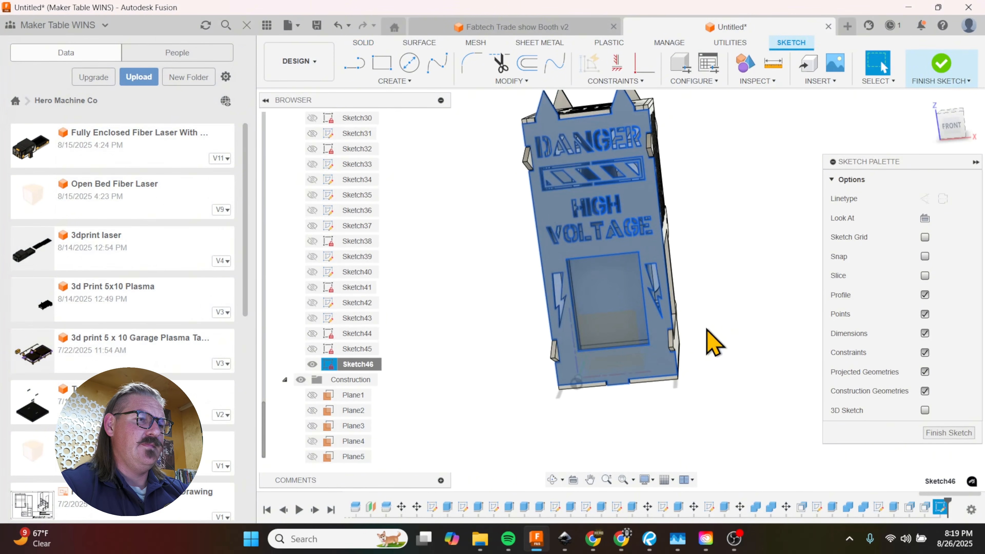
Step: Finish the sketch on the front panel
scroll(676, 404, down, 5)
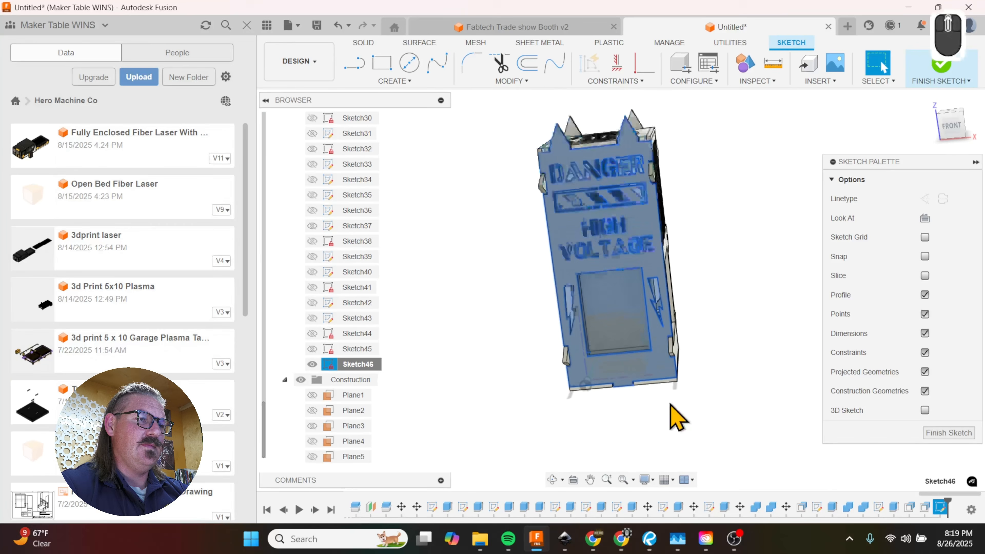
click(925, 434)
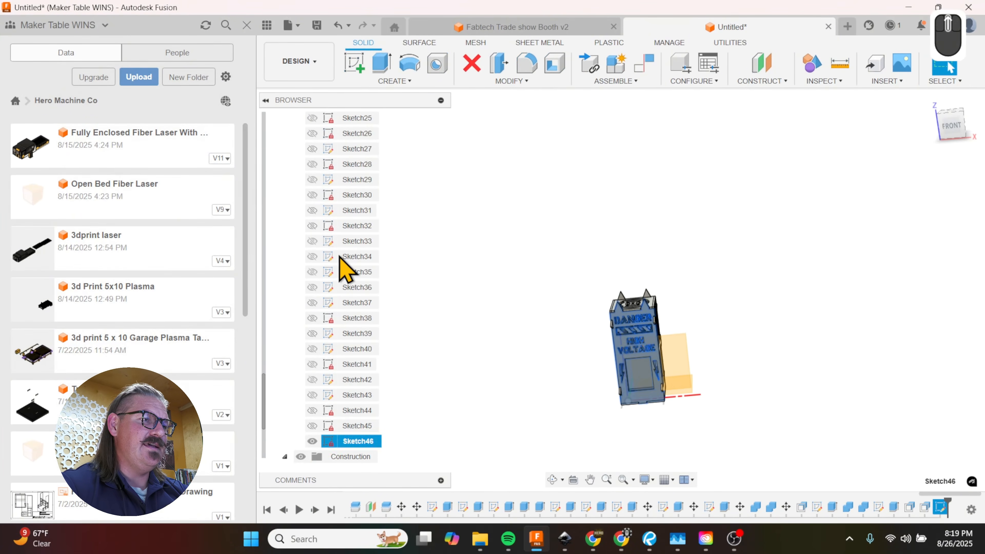
Step: Toggle the visibility of Body33 and check from the front and back which panels belong to it
scroll(343, 267, up, 10)
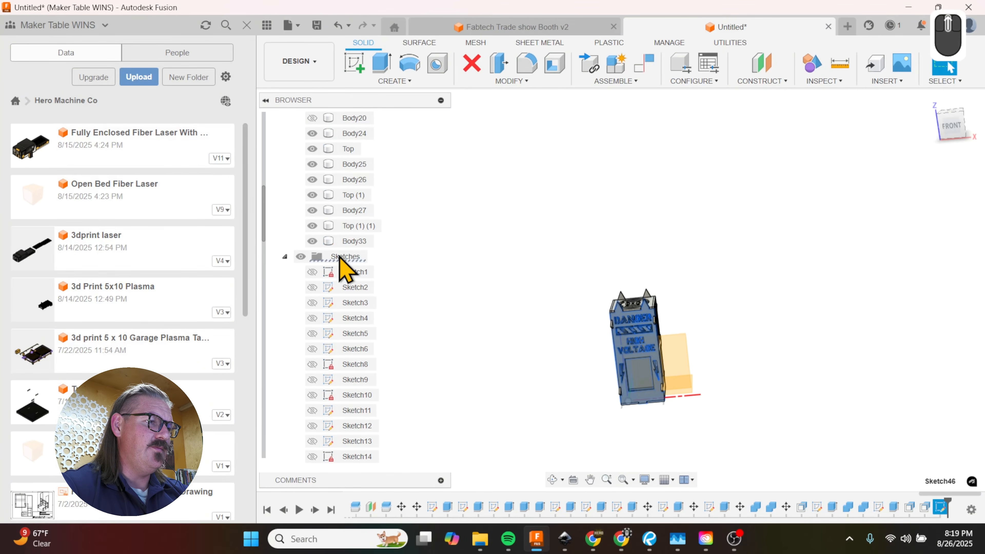
click(313, 241)
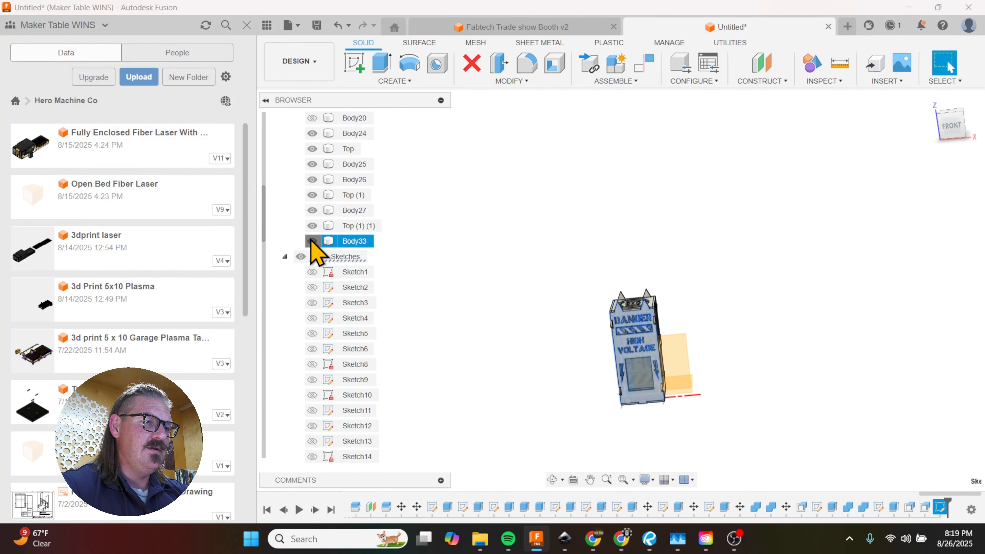
click(313, 241)
scroll(535, 283, up, 2)
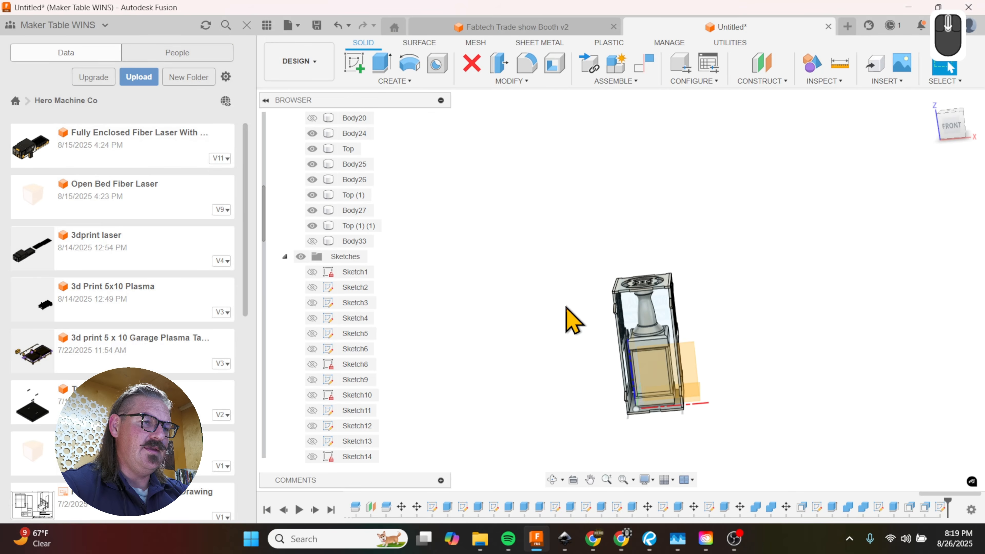
shift+middle_drag(548, 326, 752, 312)
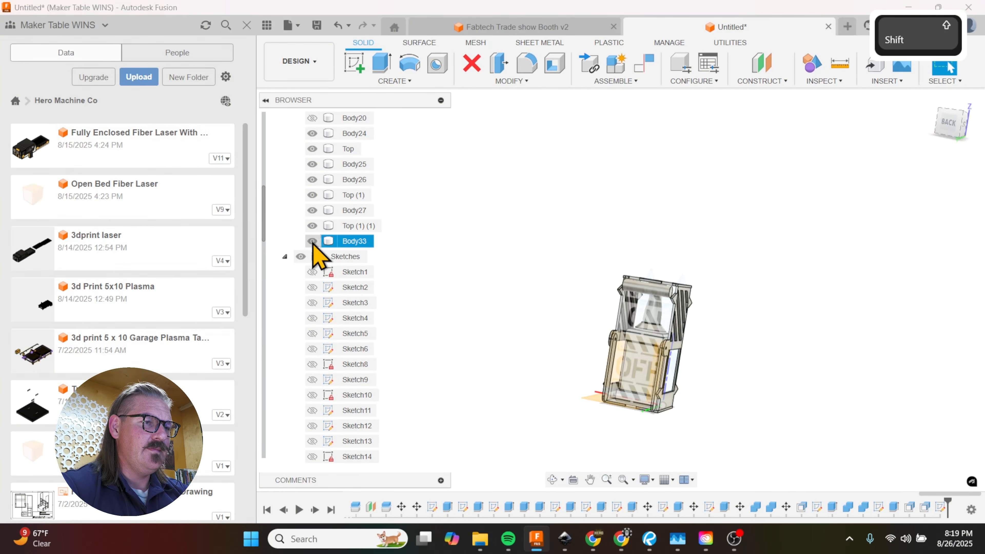
click(313, 241)
click(312, 241)
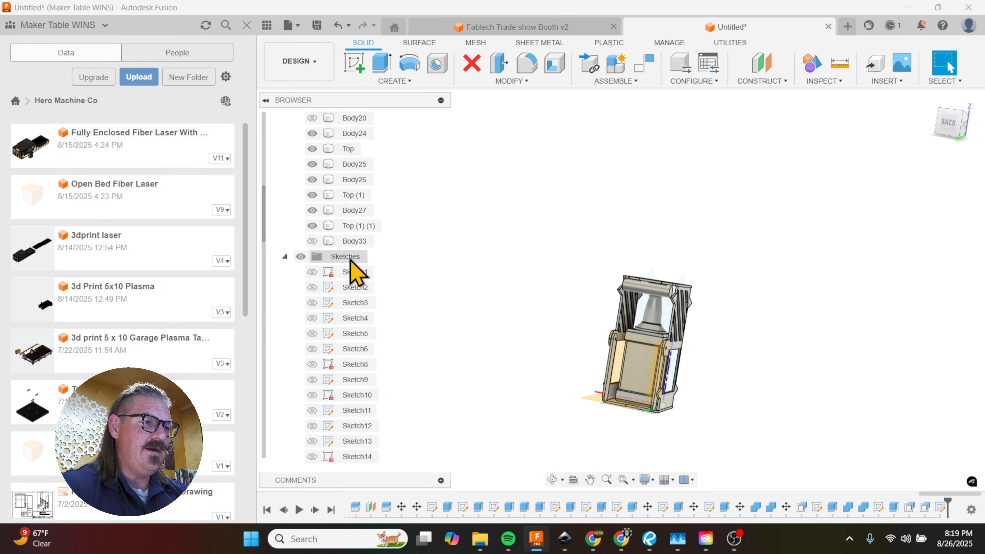
click(313, 241)
Step: Start a sketch on the back ON/OFF panel's outer face and set up its DXF export in inches
mouse_move(635, 348)
shift+middle_down()
mouse_move(579, 319)
mouse_move(699, 346)
mouse_move(680, 328)
mouse_move(670, 349)
mouse_move(675, 330)
shift+middle_up()
click(681, 320)
click(683, 318)
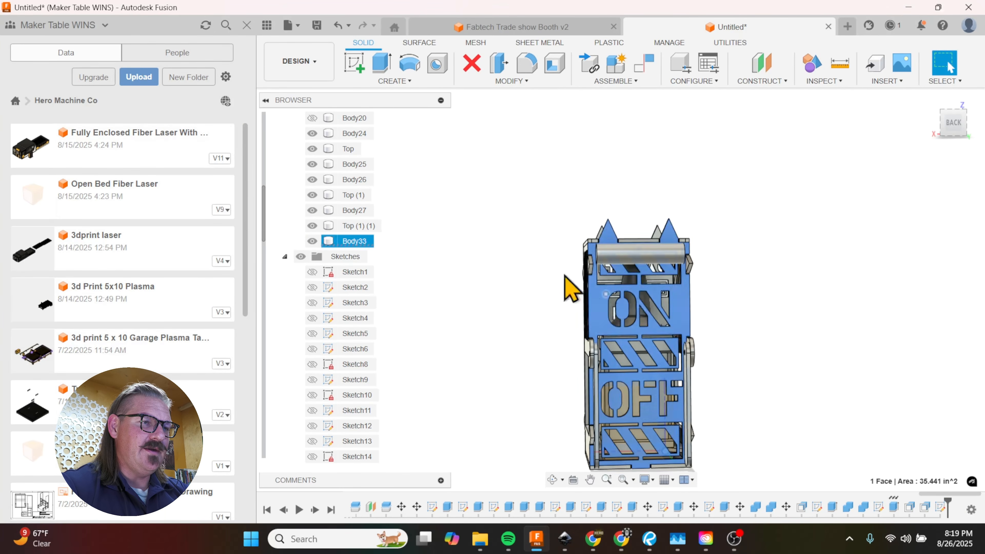
scroll(617, 373, up, 2)
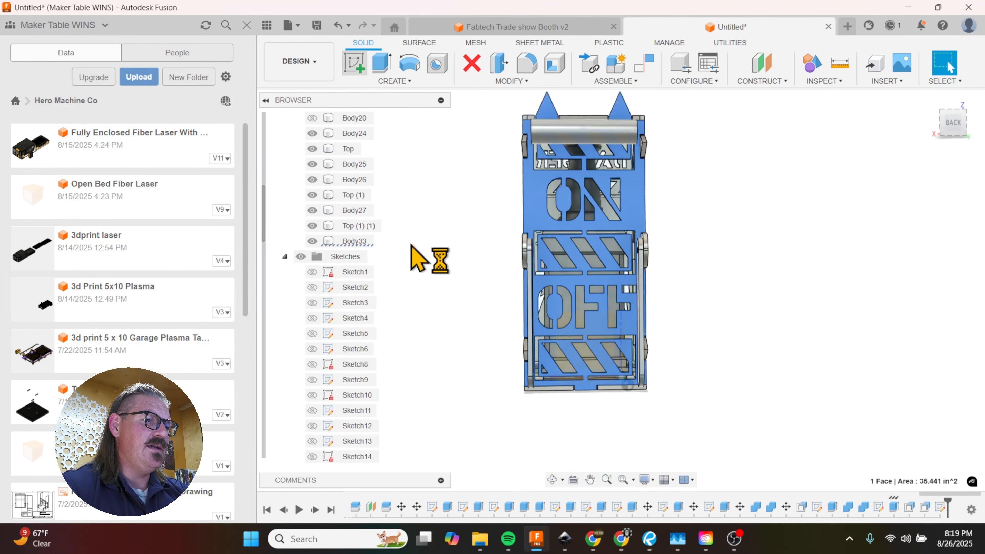
scroll(359, 322, down, 5)
scroll(354, 327, down, 8)
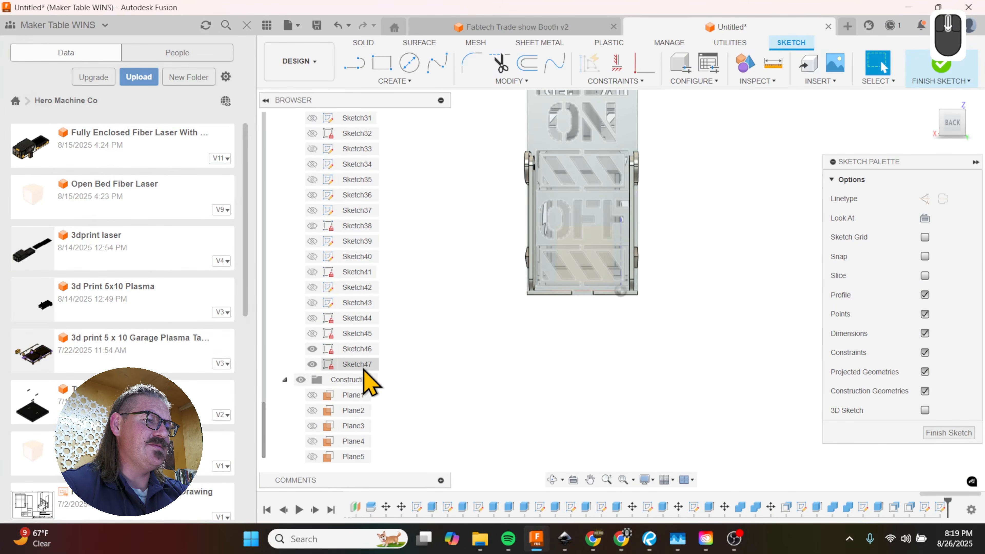
right_click(357, 367)
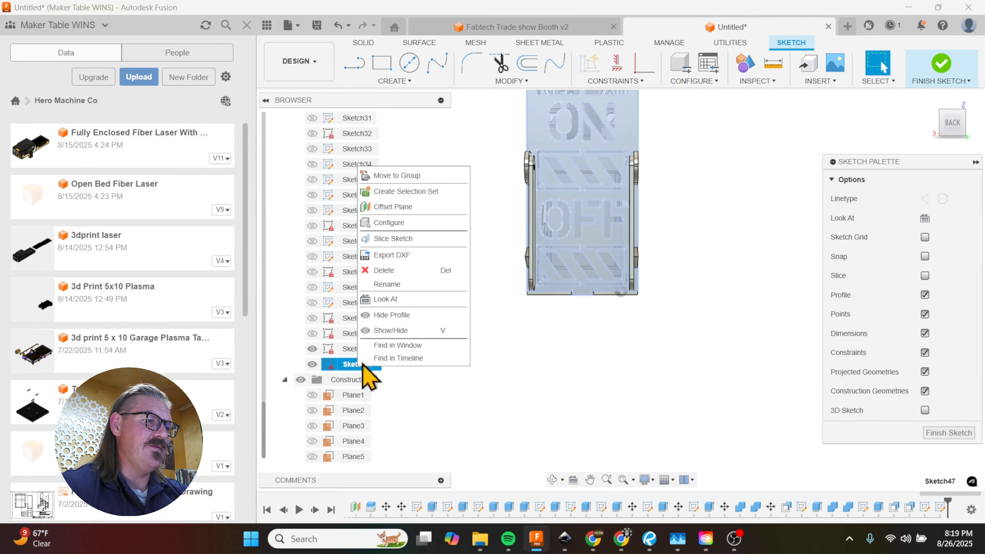
click(402, 255)
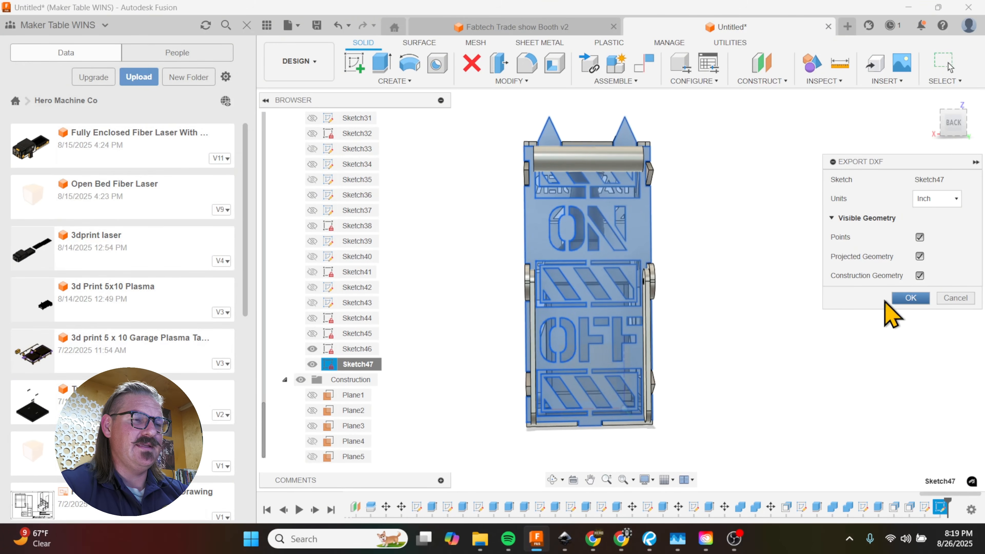
click(893, 299)
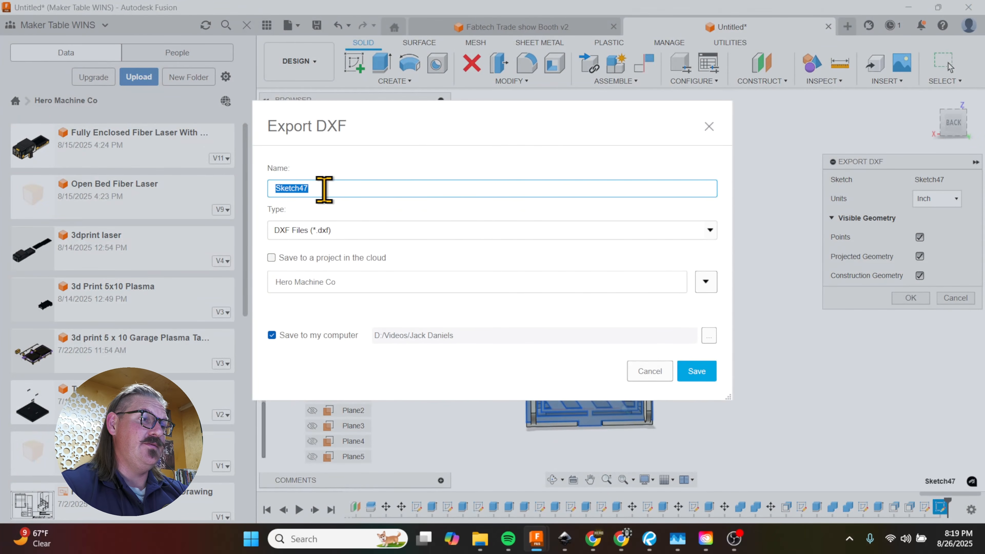
Step: Save the back panel DXF to the computer as "Q1 7ga Mild Steel jack Daniels Back"
text(Q1 )
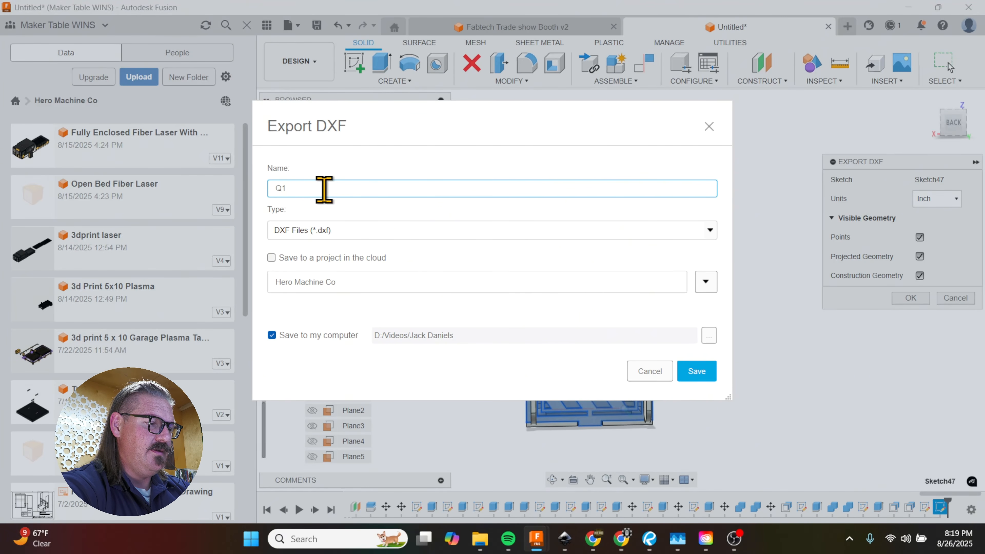
text(7ga Mid)
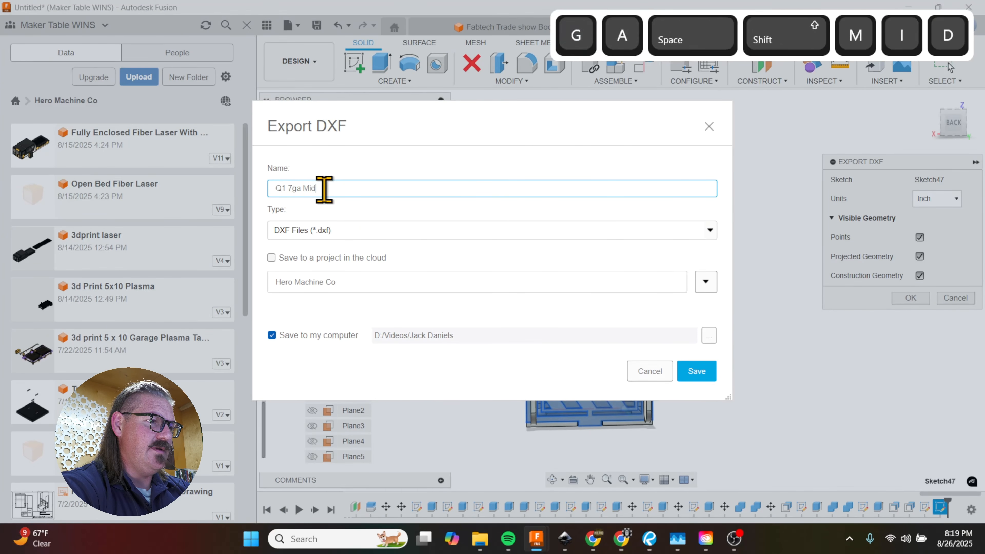
key(BackSpace)
text(ld Steel)
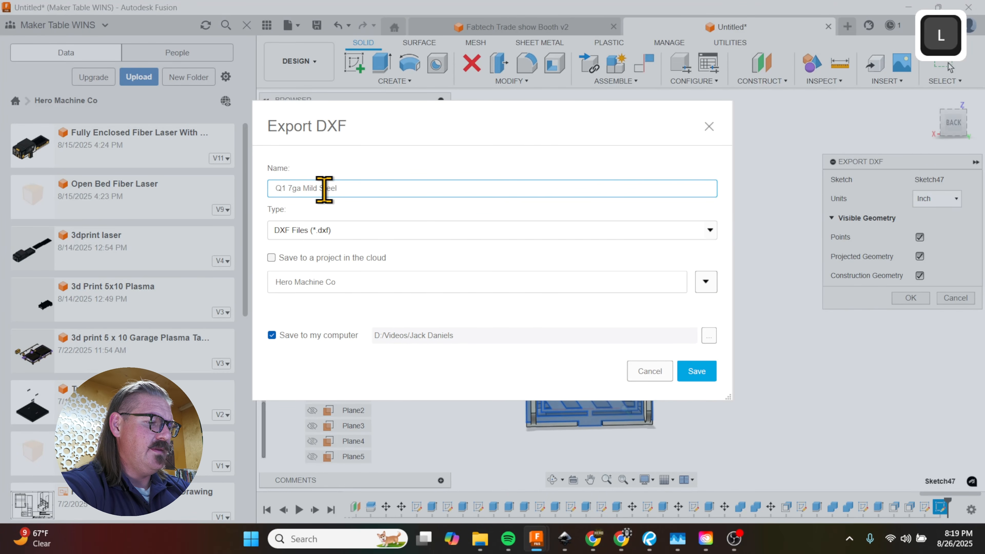
text( Jack)
text(niels Back)
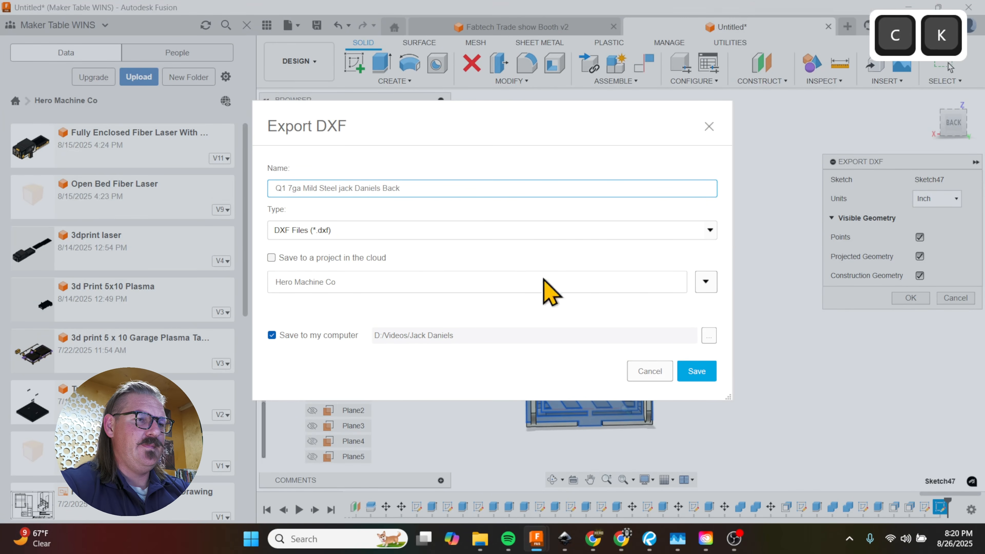
click(698, 373)
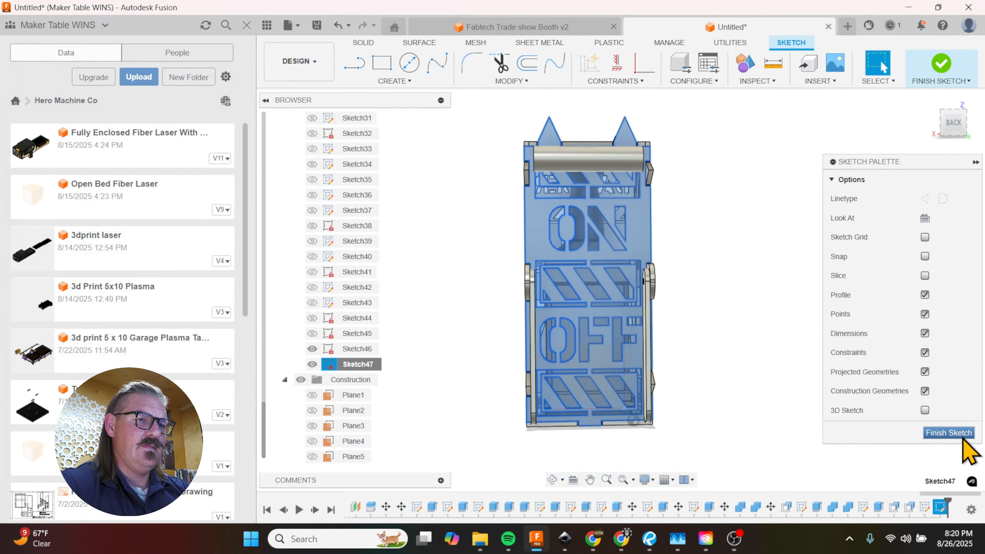